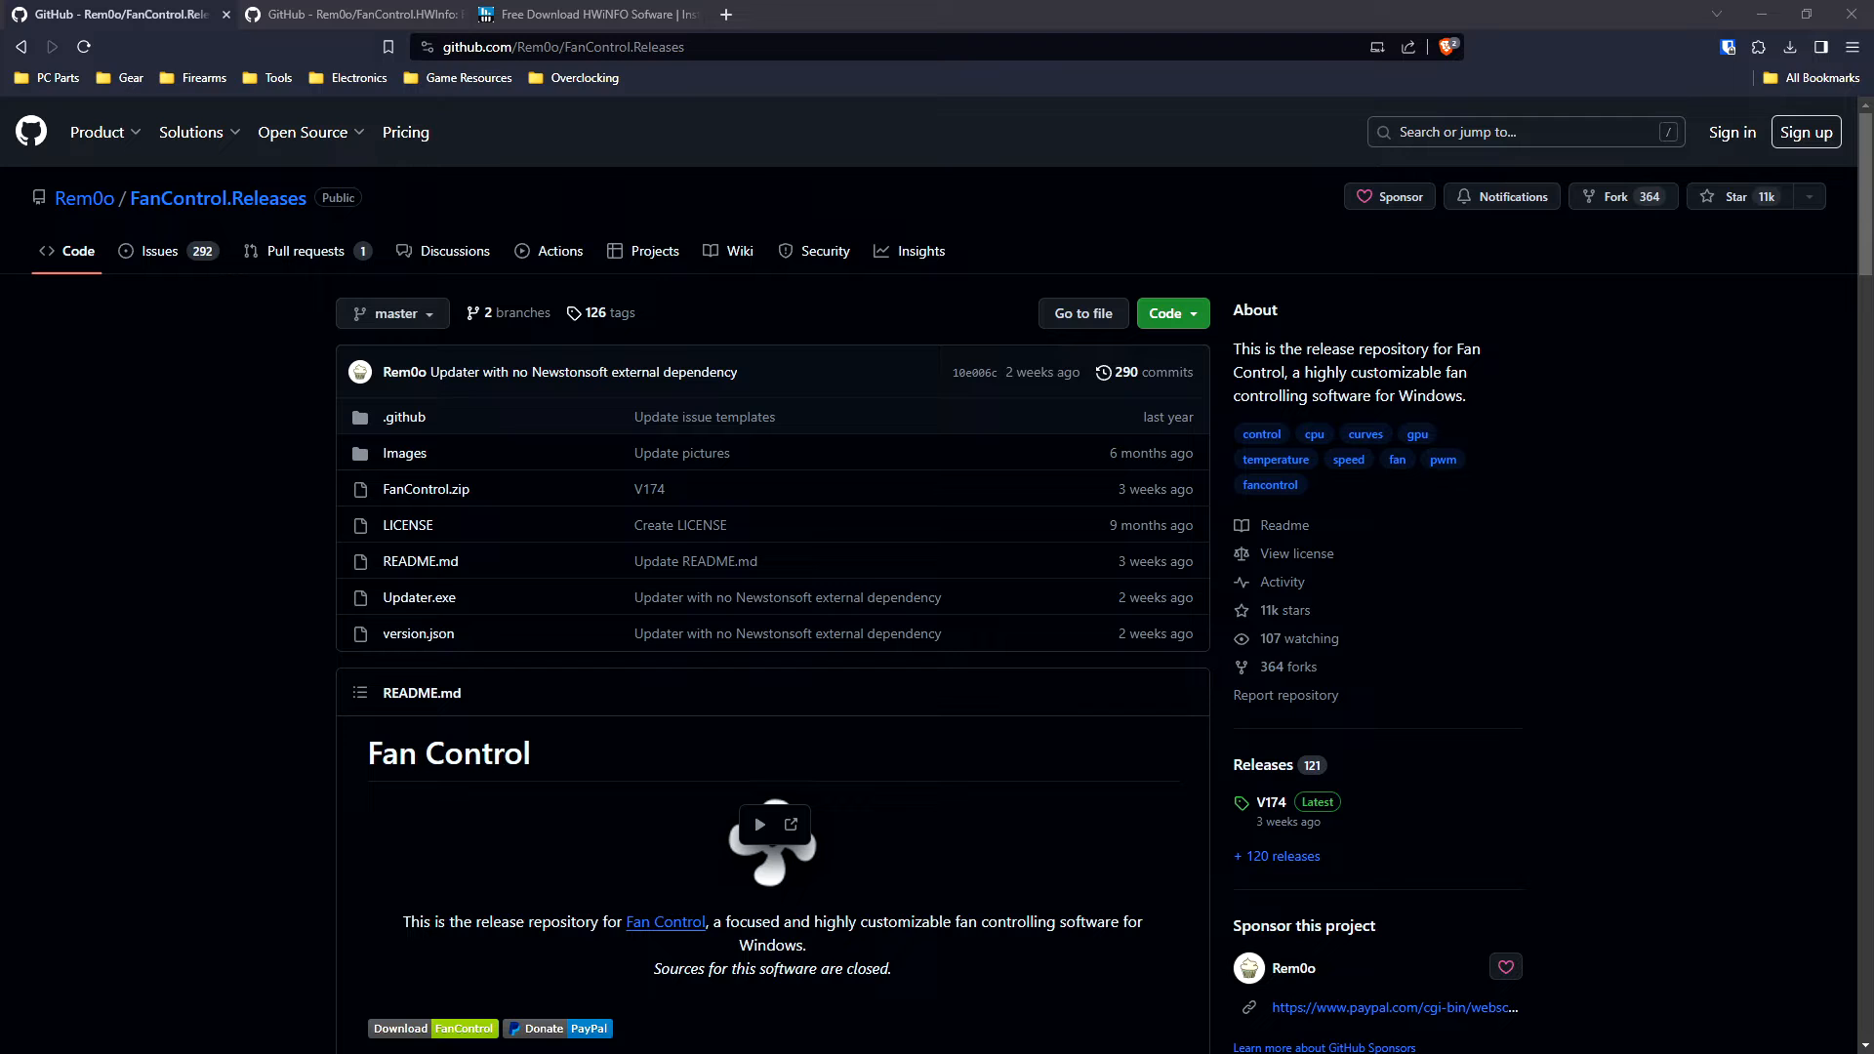
- Start the FanControl.zip download from the README of the FanControl.Releases repository and cancel the save
left_click(101, 10)
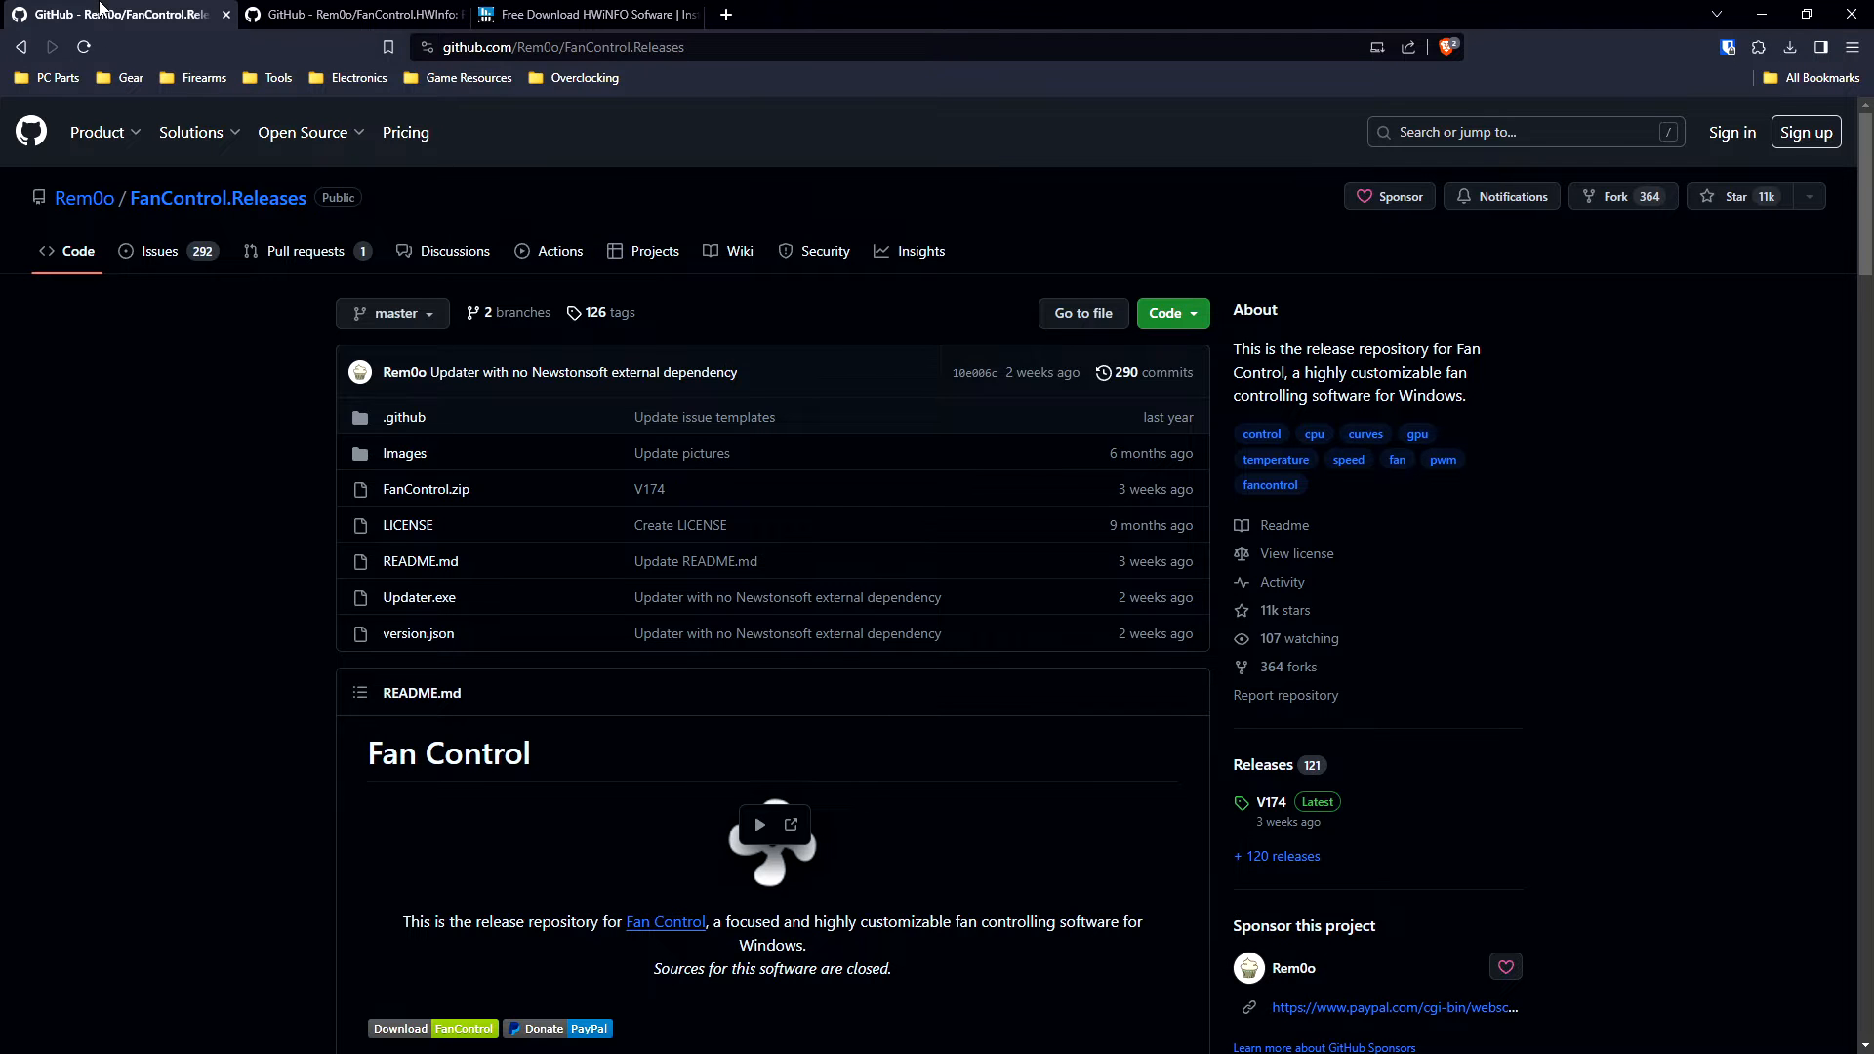
scroll(201, 669, "down", 2)
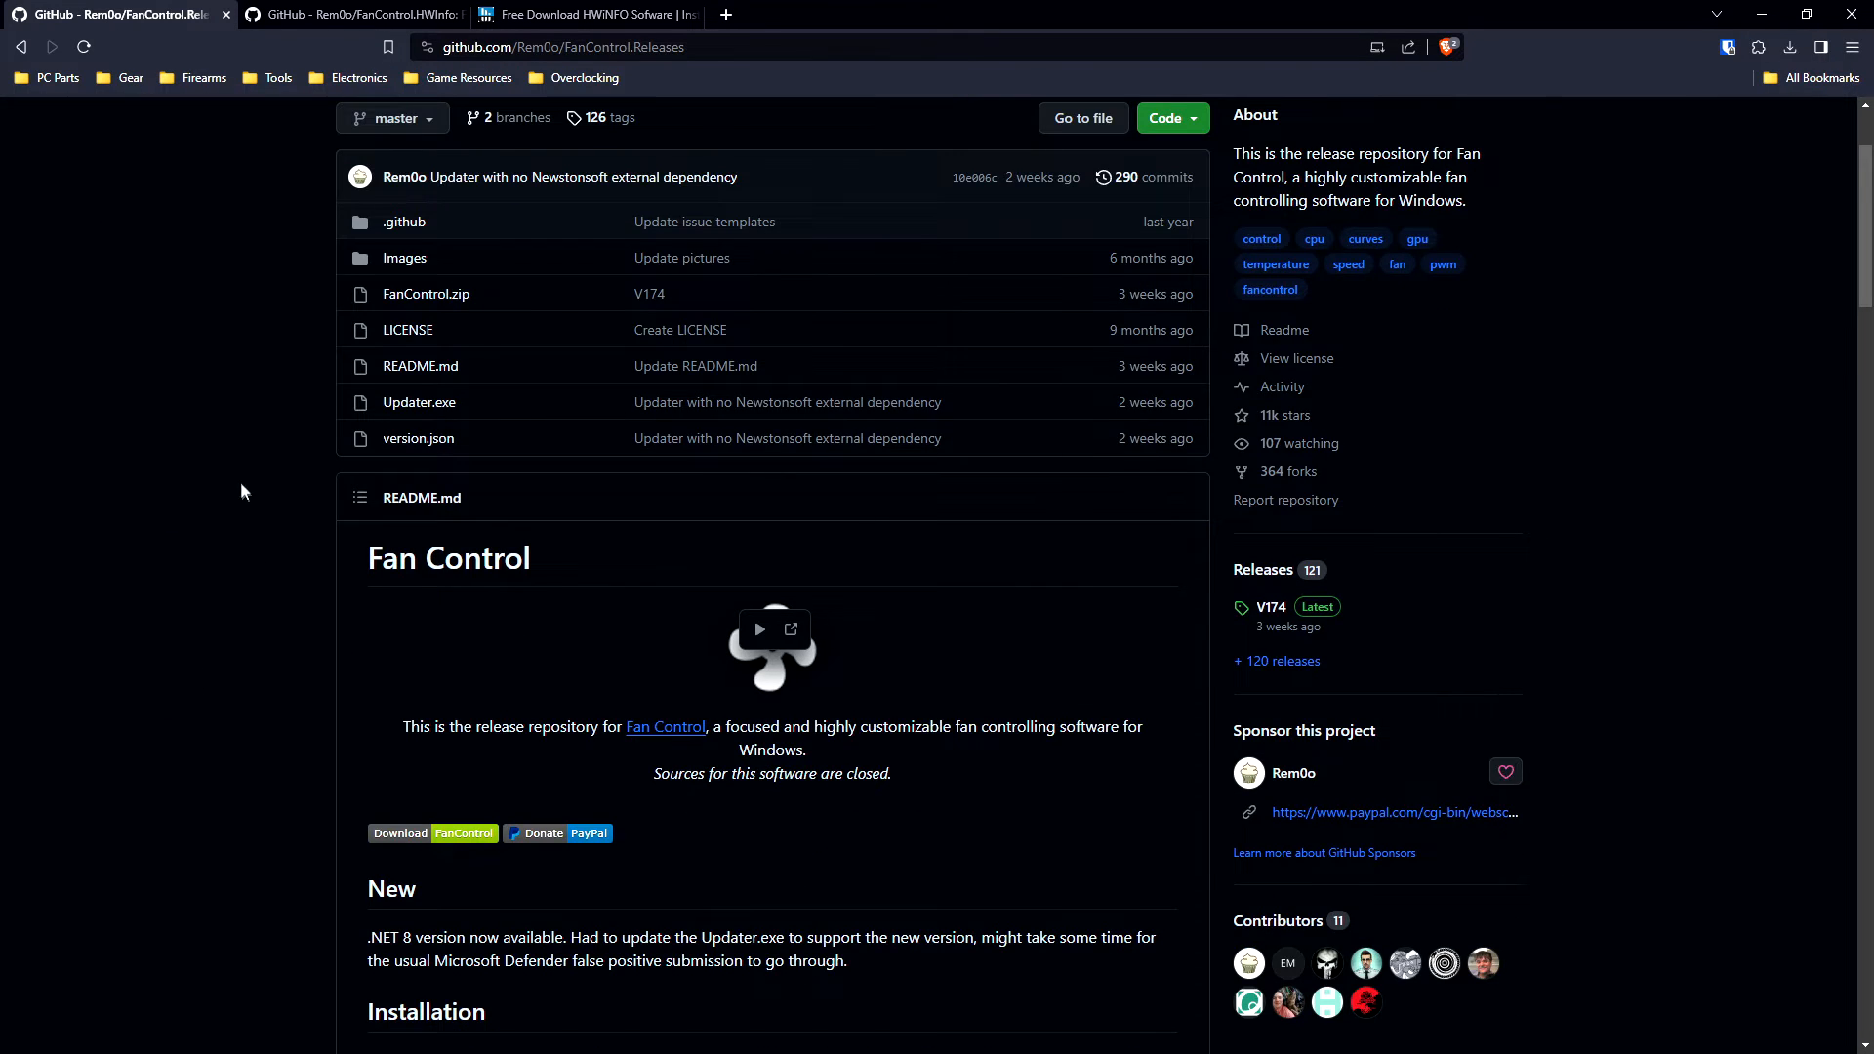
scroll(235, 500, "up", 2)
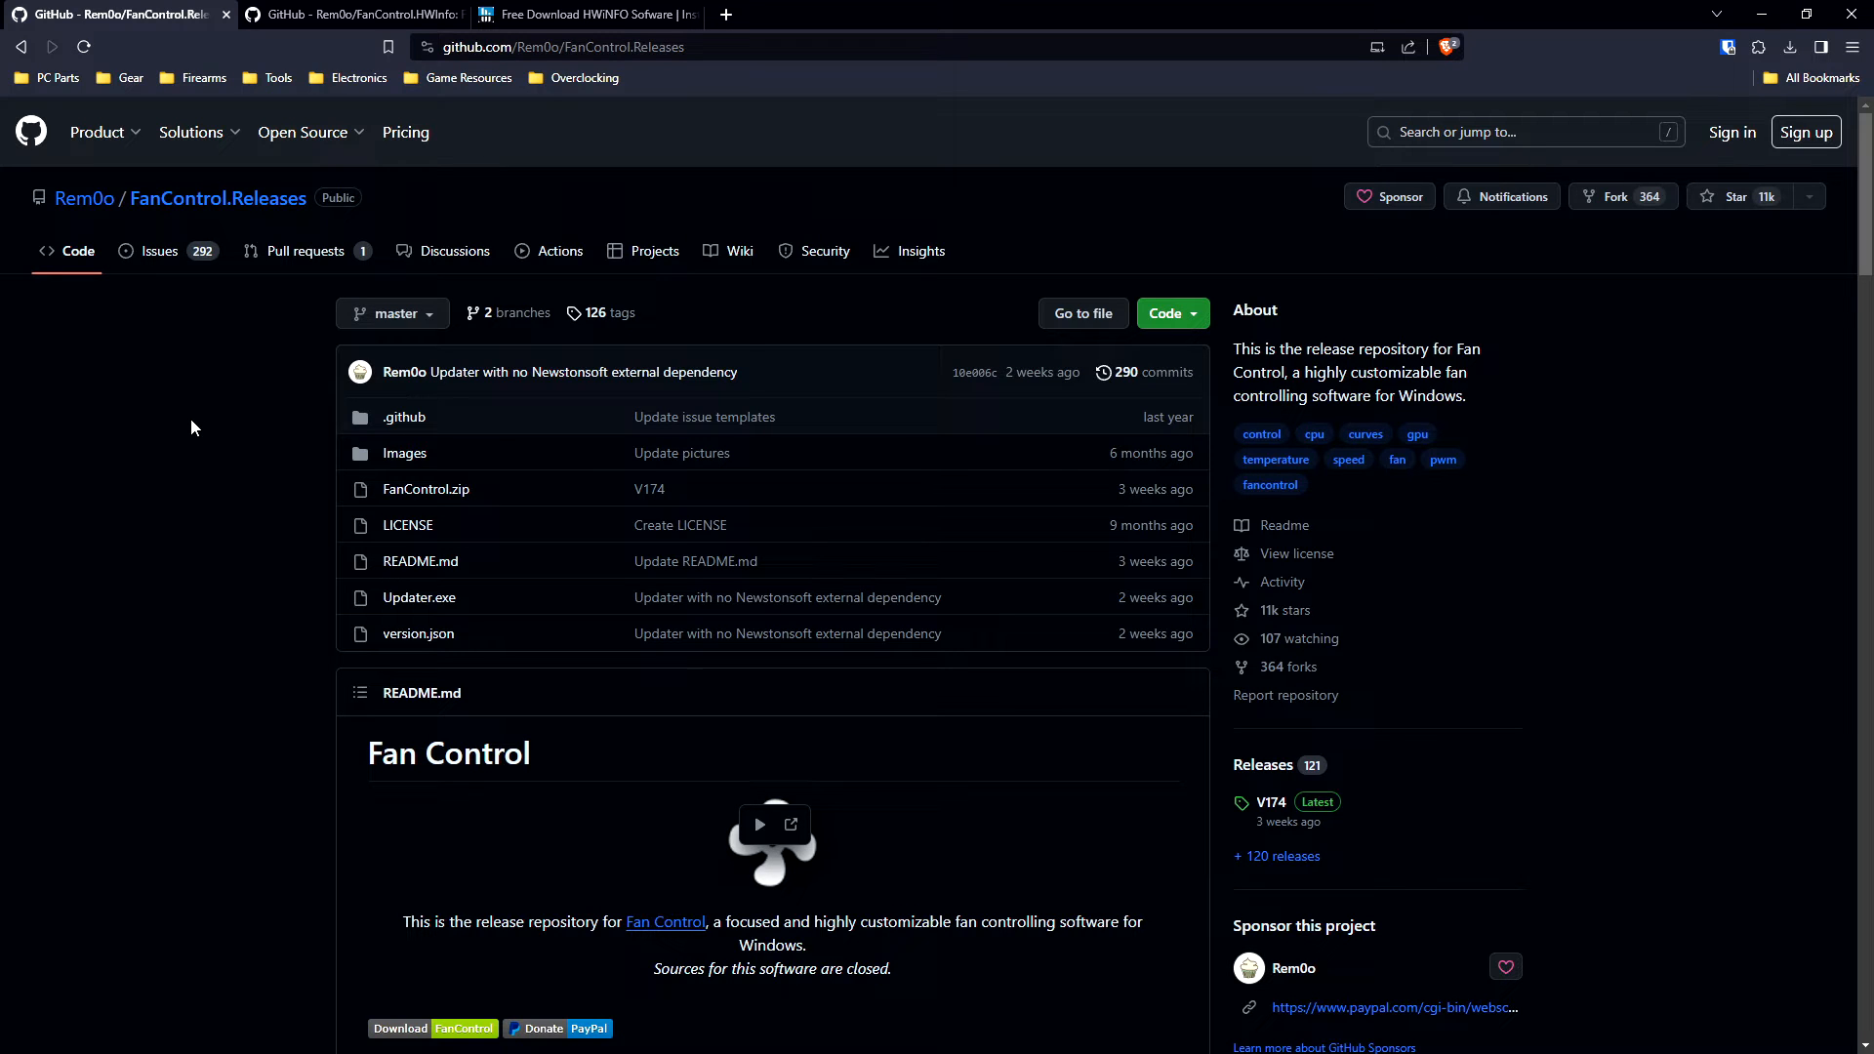
scroll(191, 434, "down", 1)
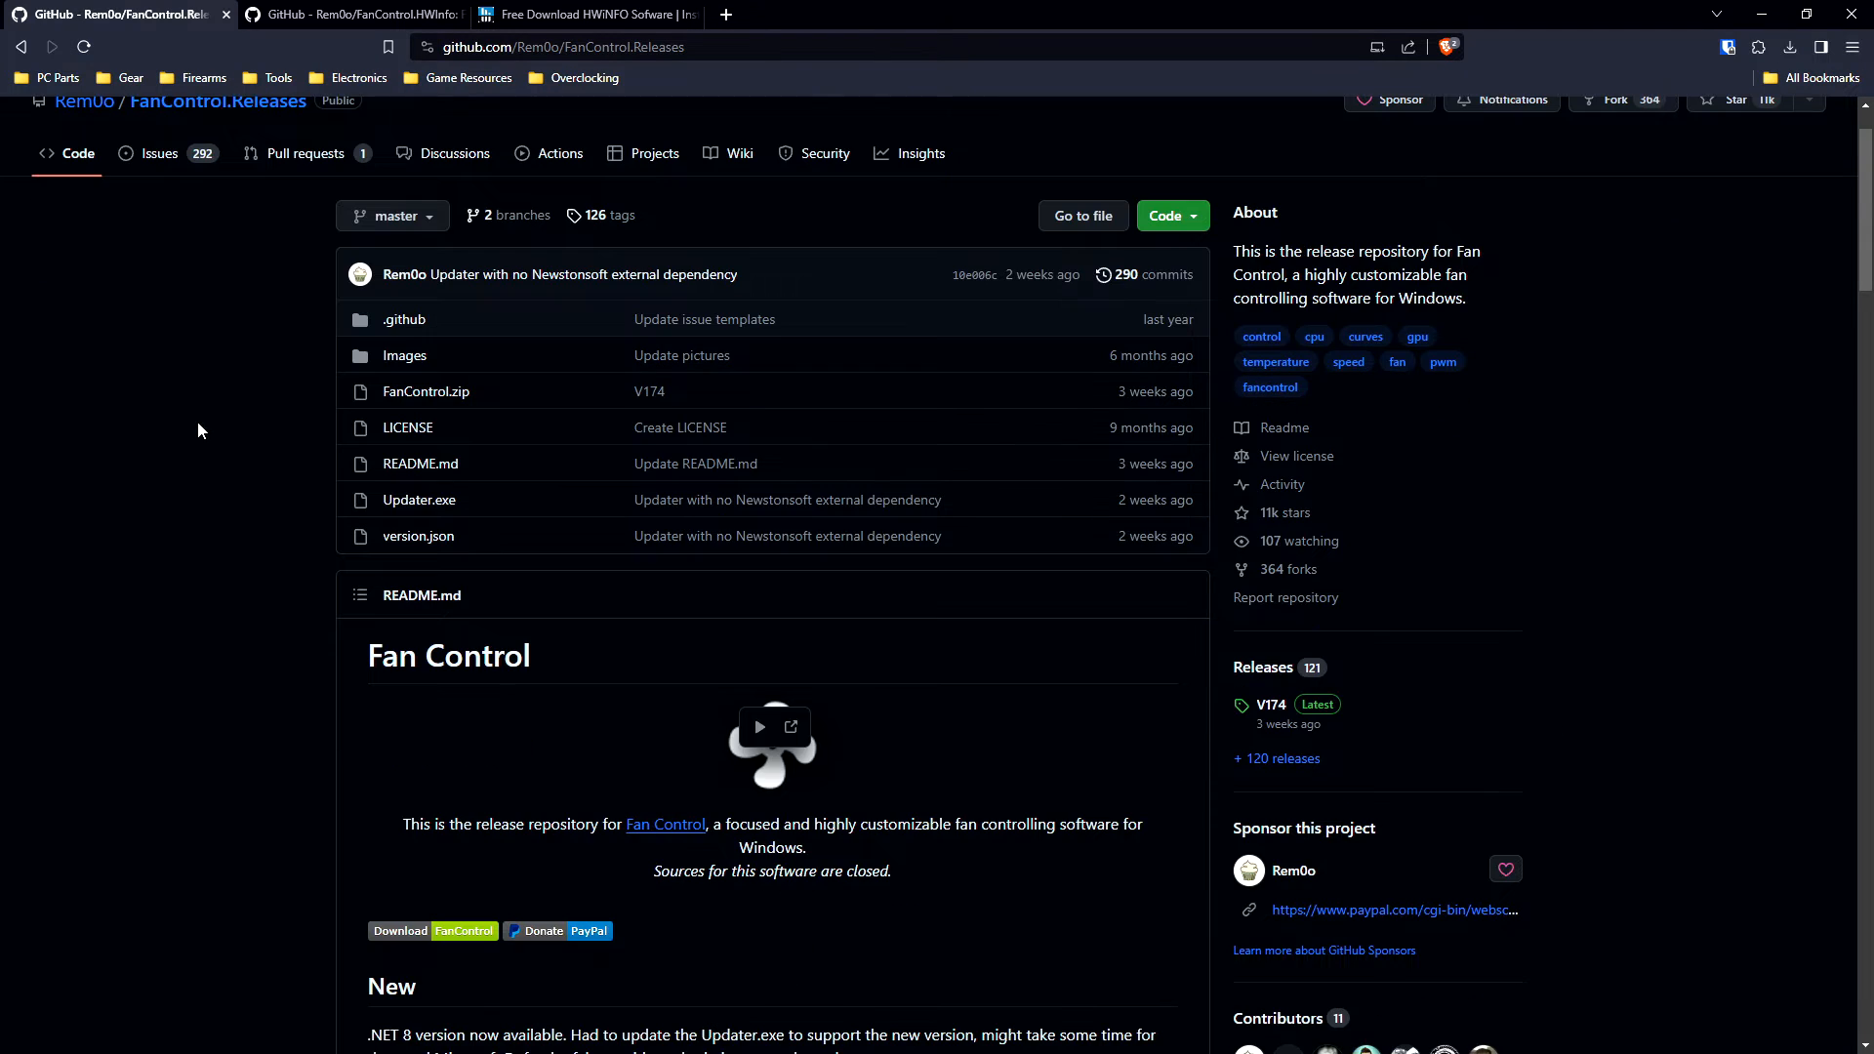
scroll(188, 436, "up", 1)
scroll(624, 507, "down", 2)
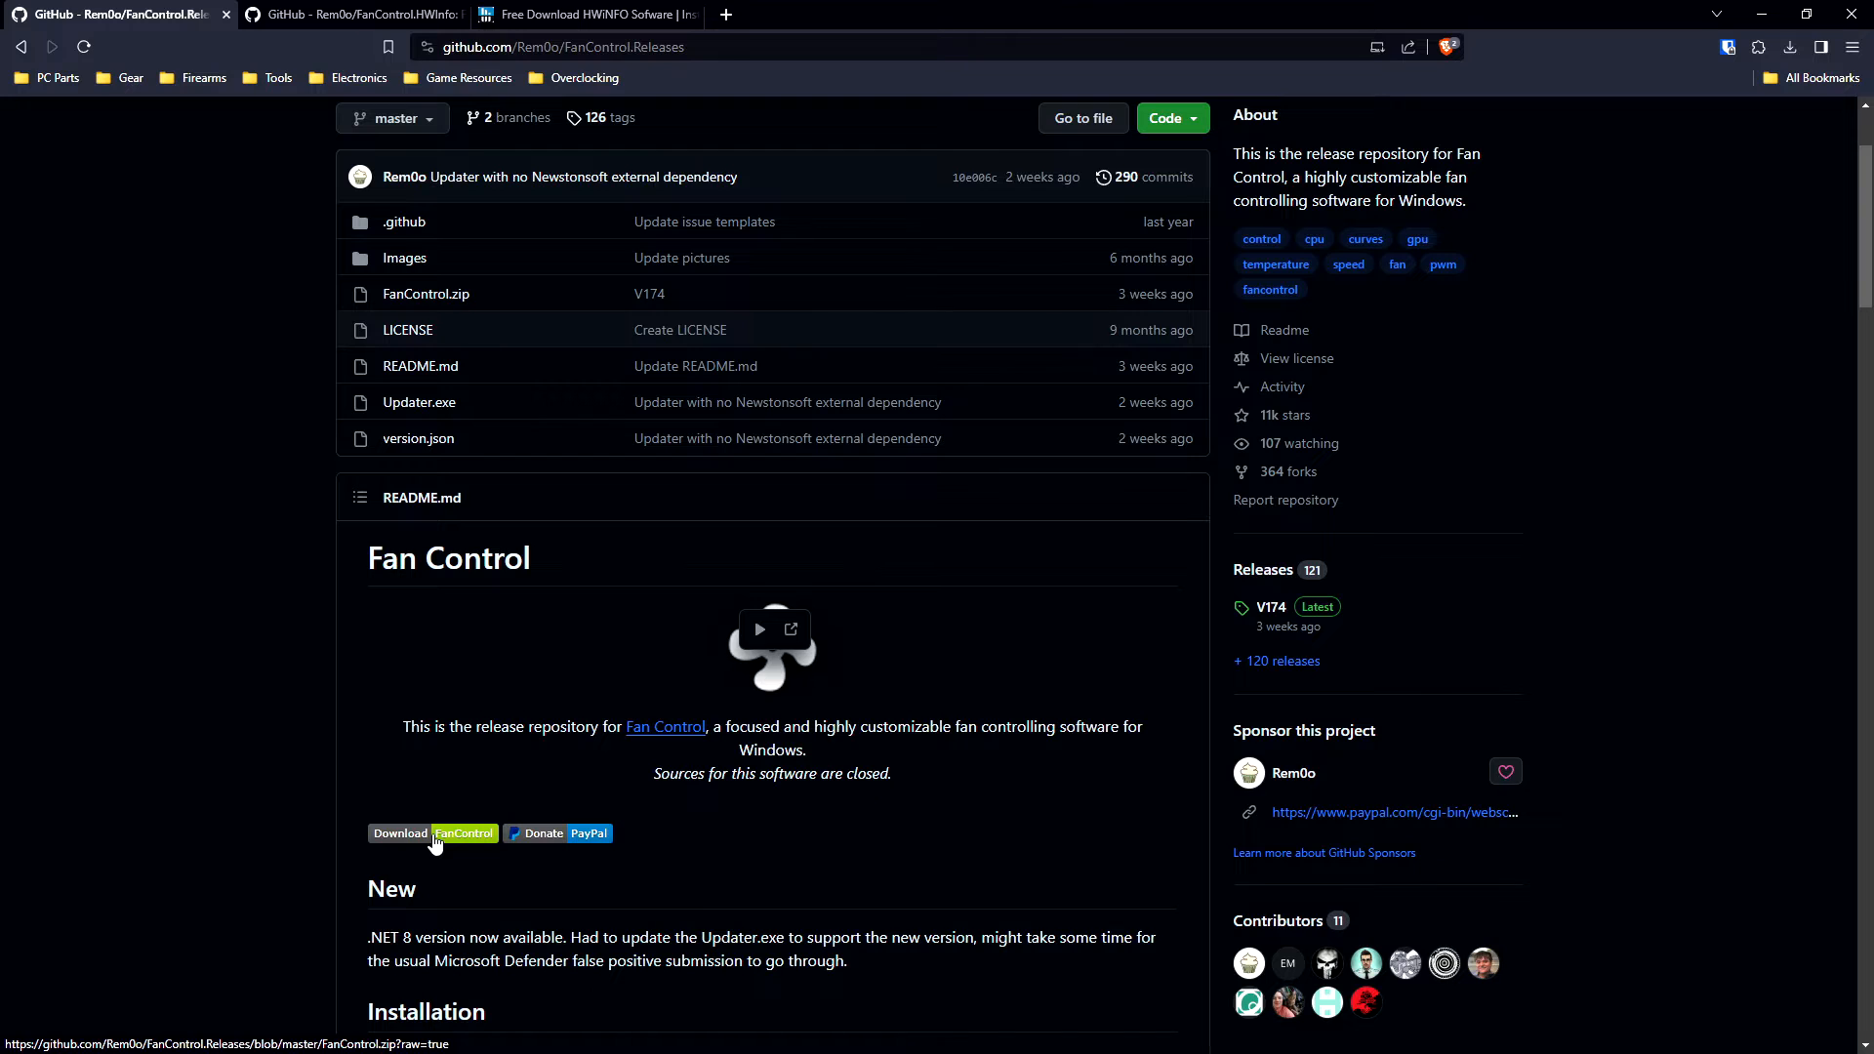
left_click(435, 837)
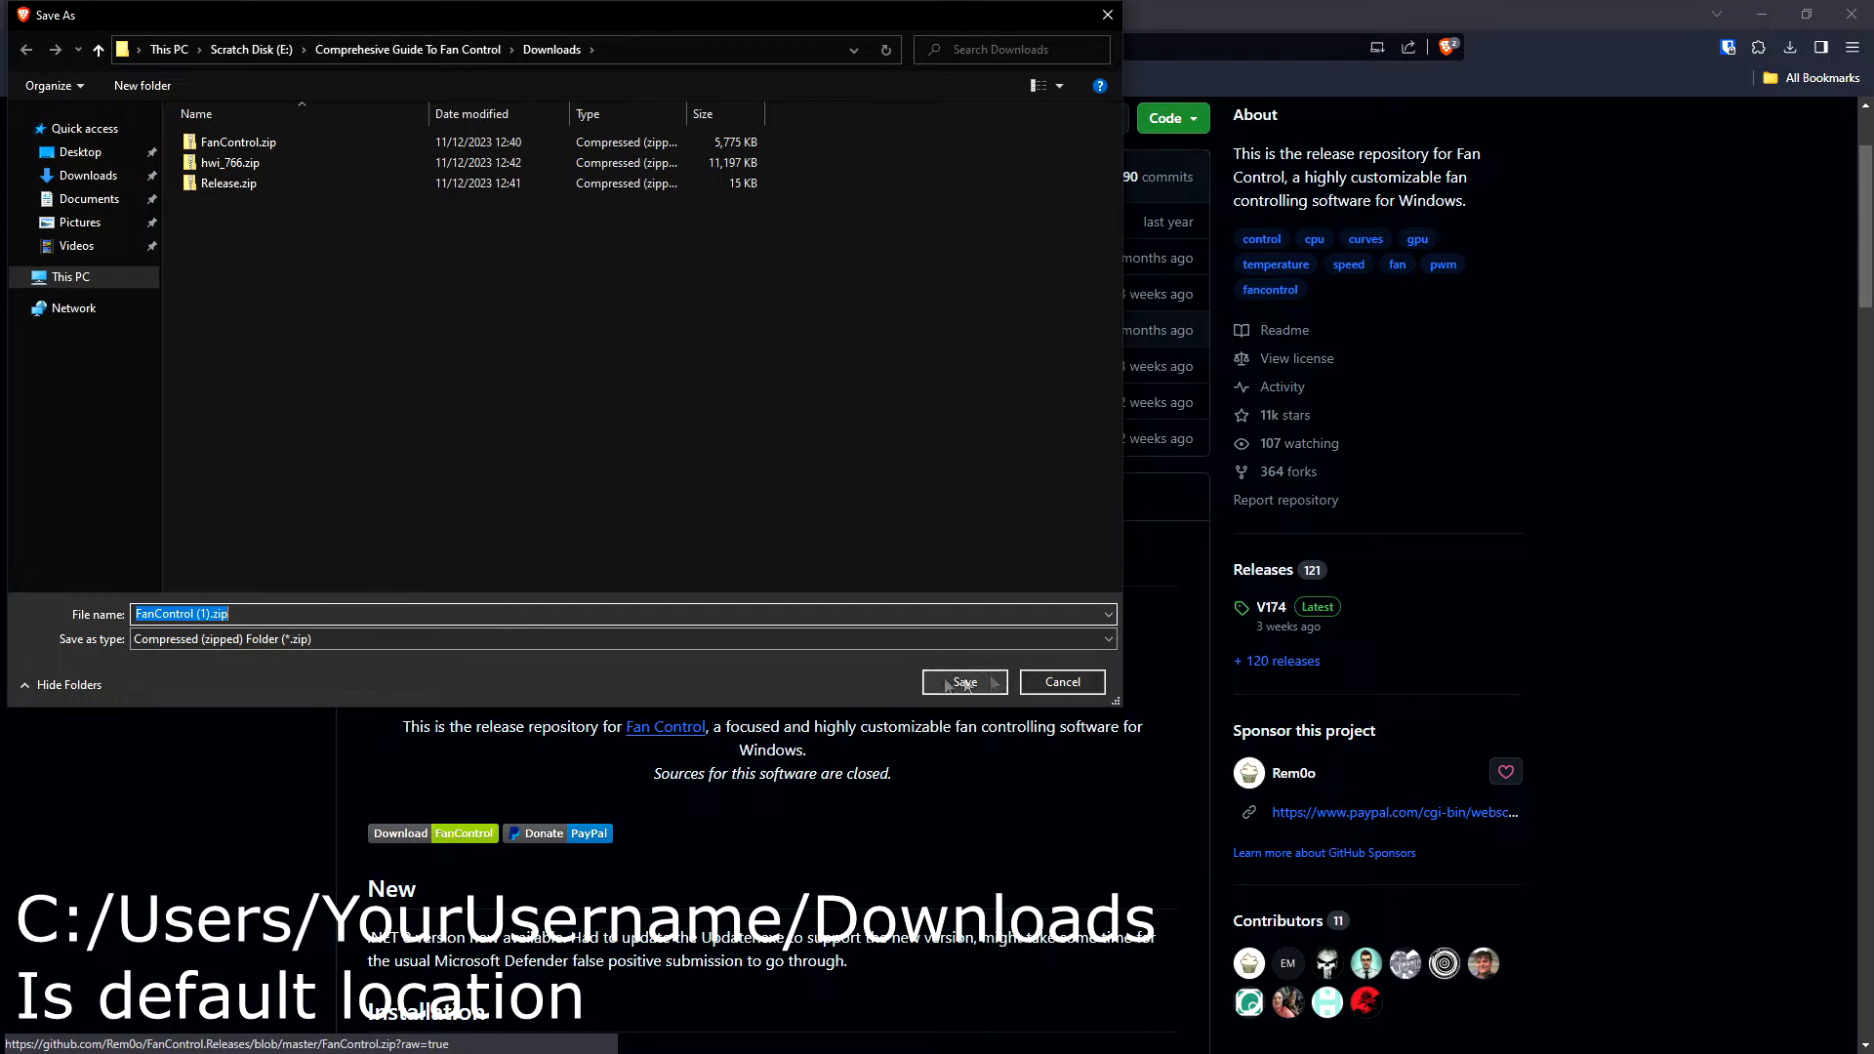
left_click(1064, 683)
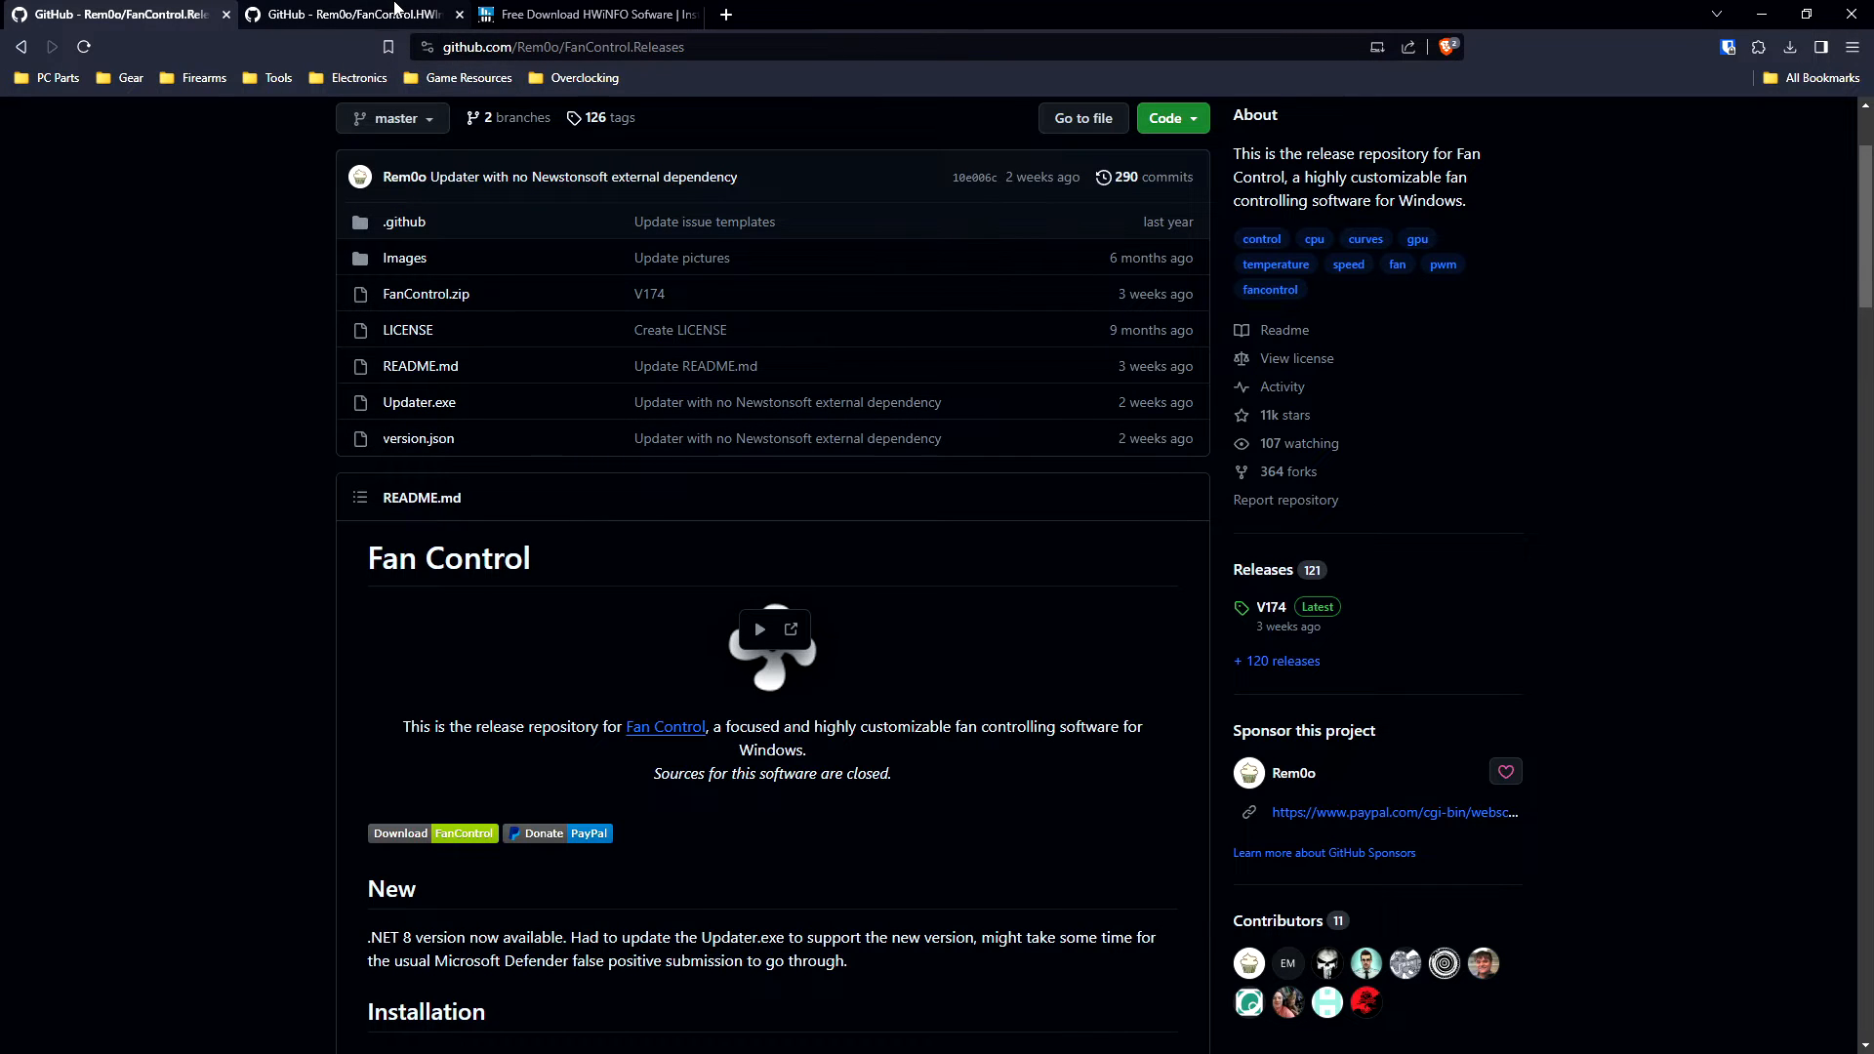
left_click(532, 12)
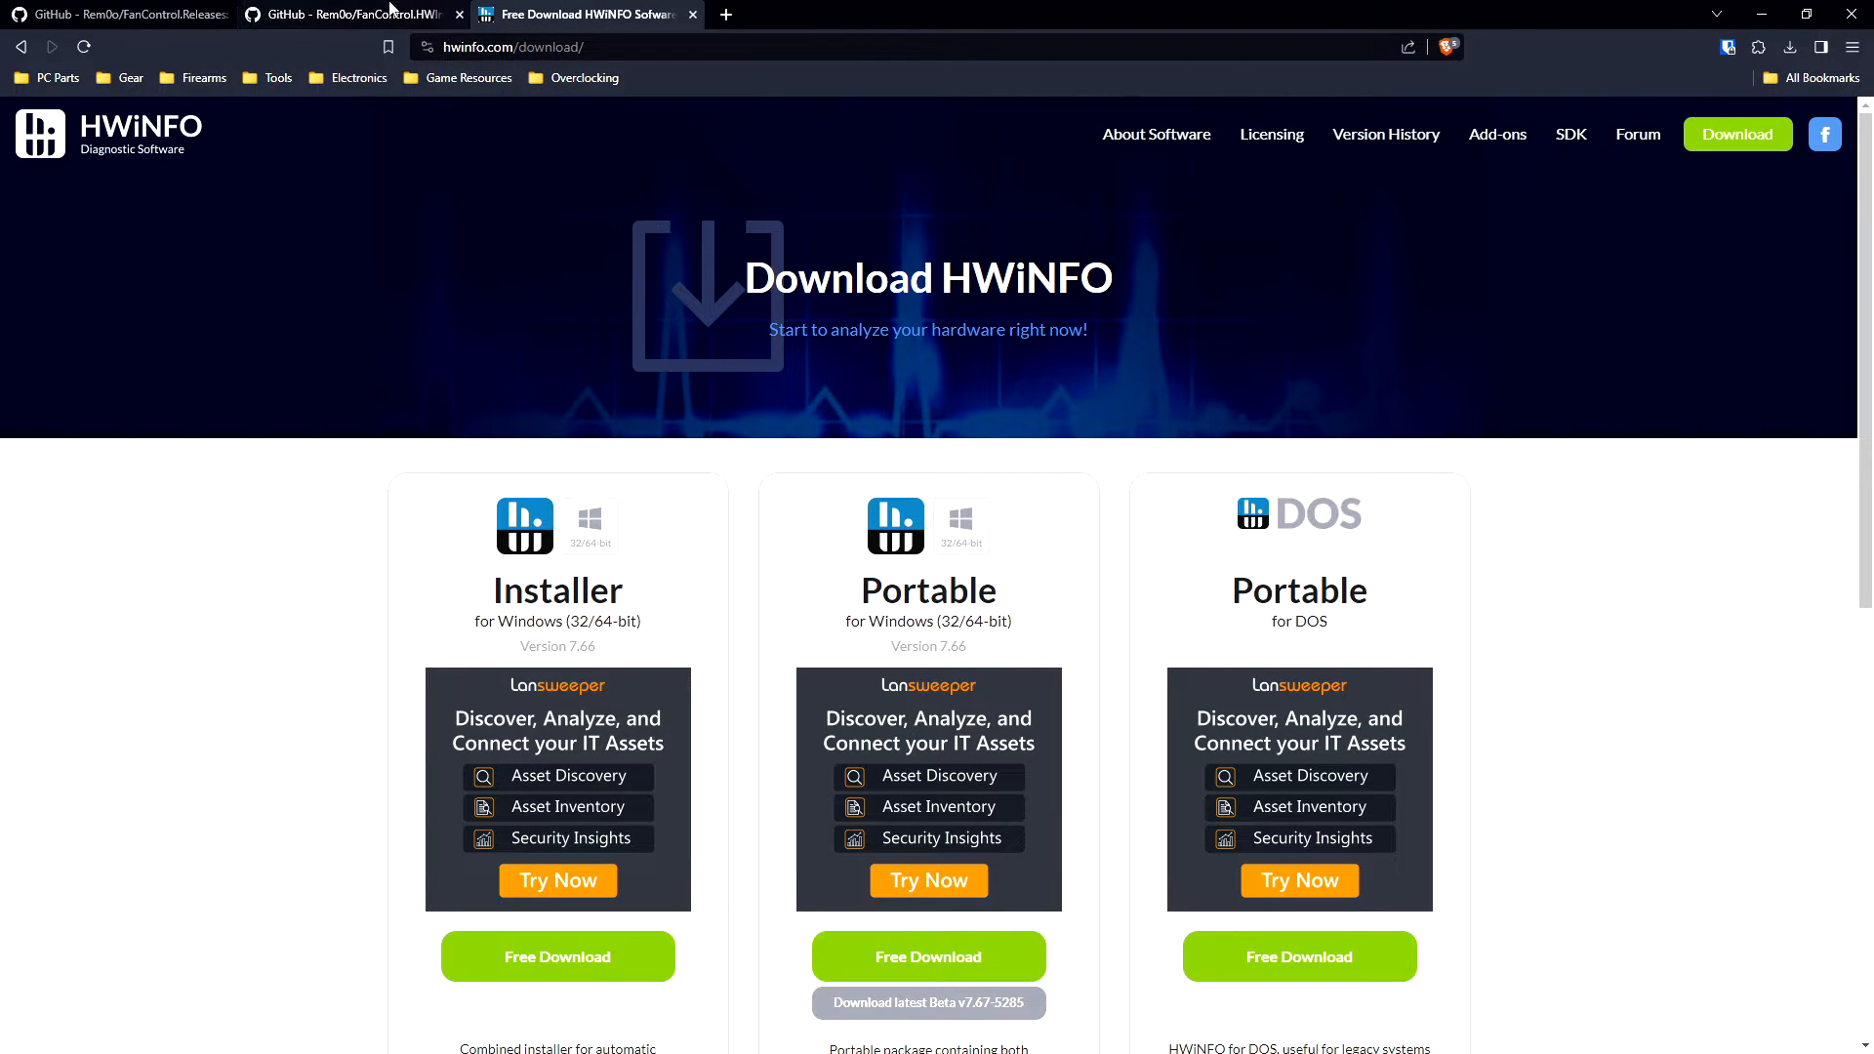
left_click(117, 14)
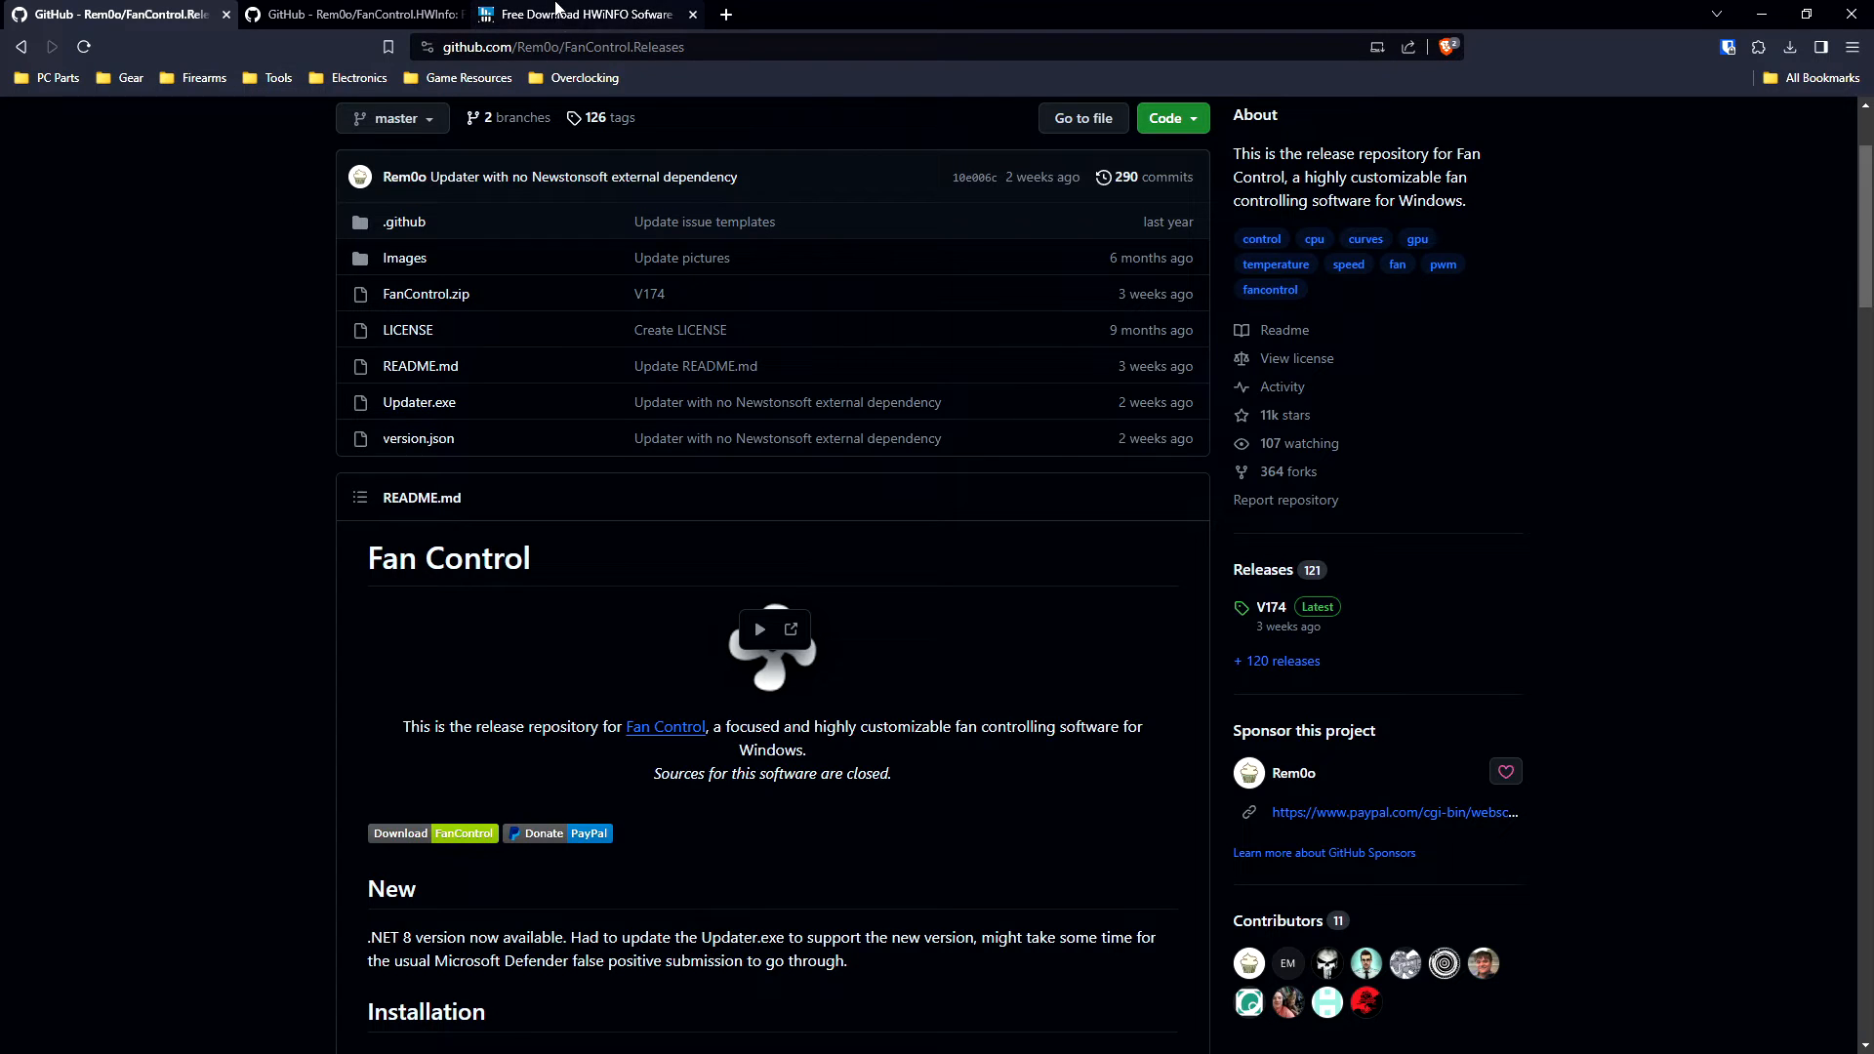
left_click(564, 15)
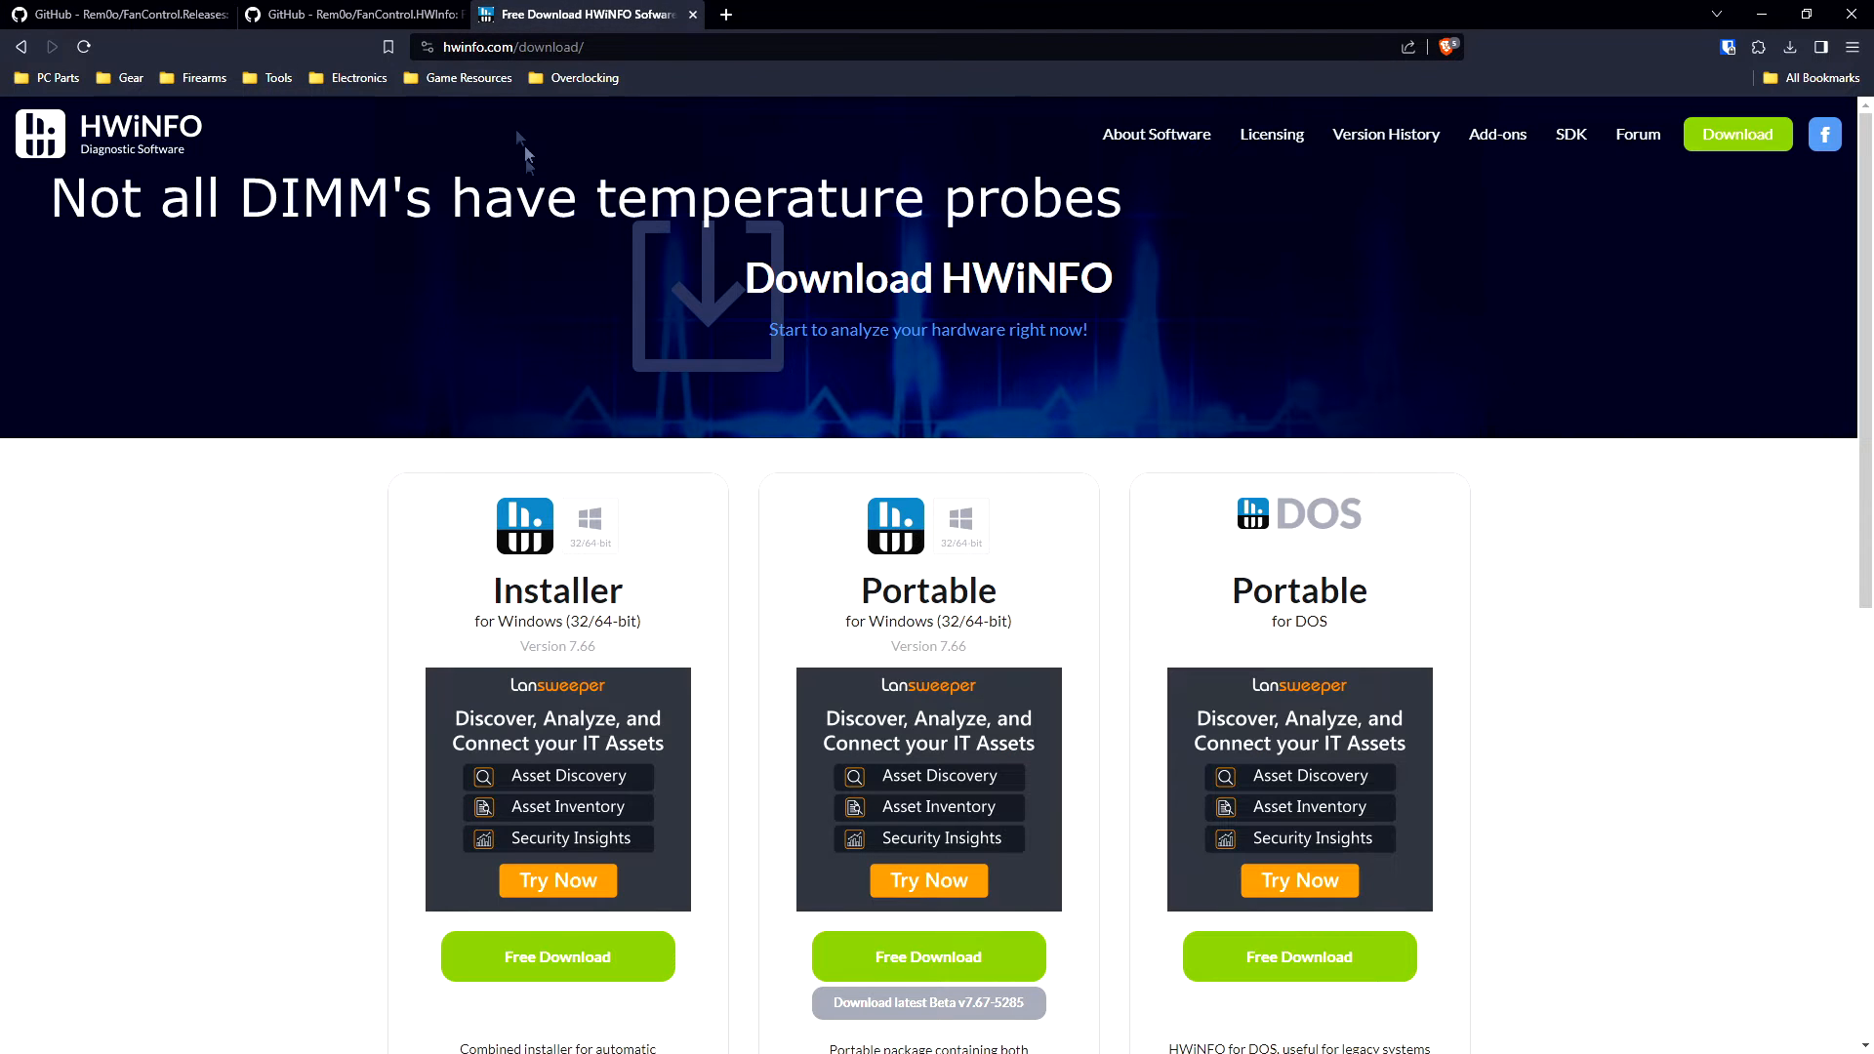
left_click(391, 8)
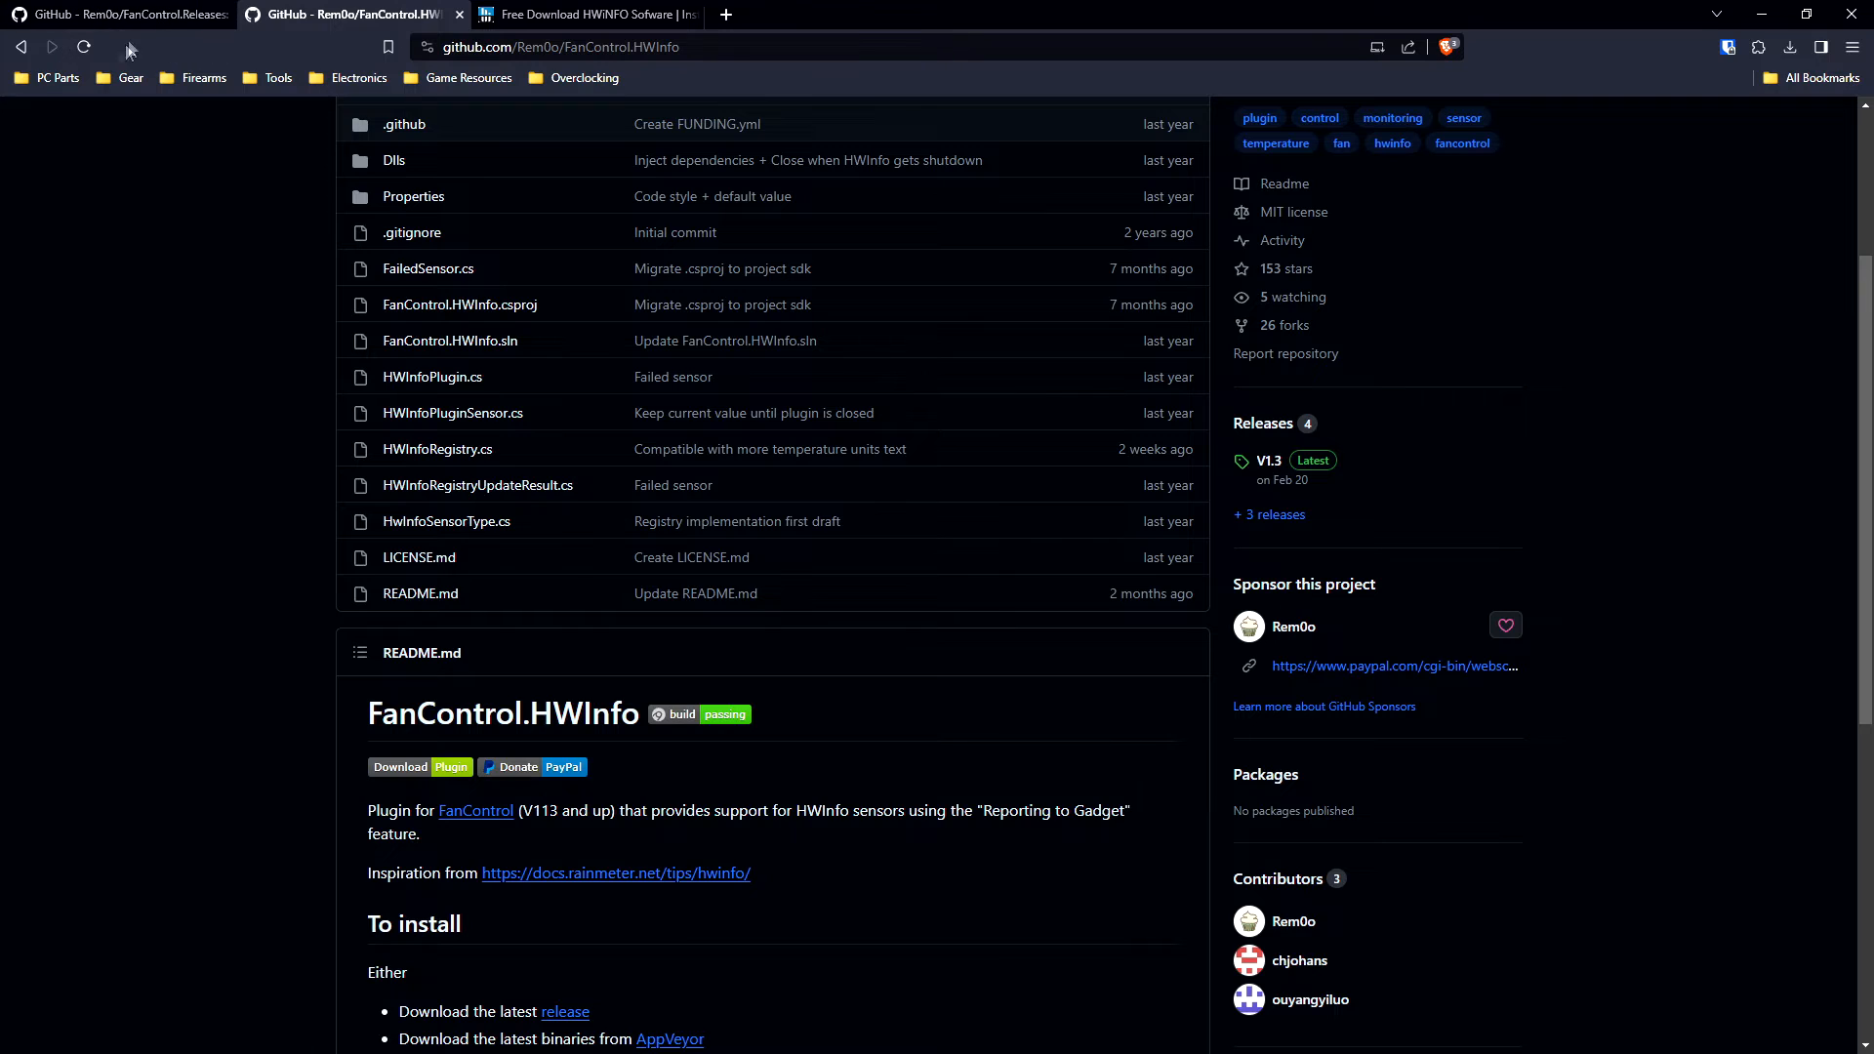
left_click(90, 9)
- Start the Release.zip download of FanControl.HWInfo plugin V1.3 from its GitHub releases and cancel the save
left_click(334, 14)
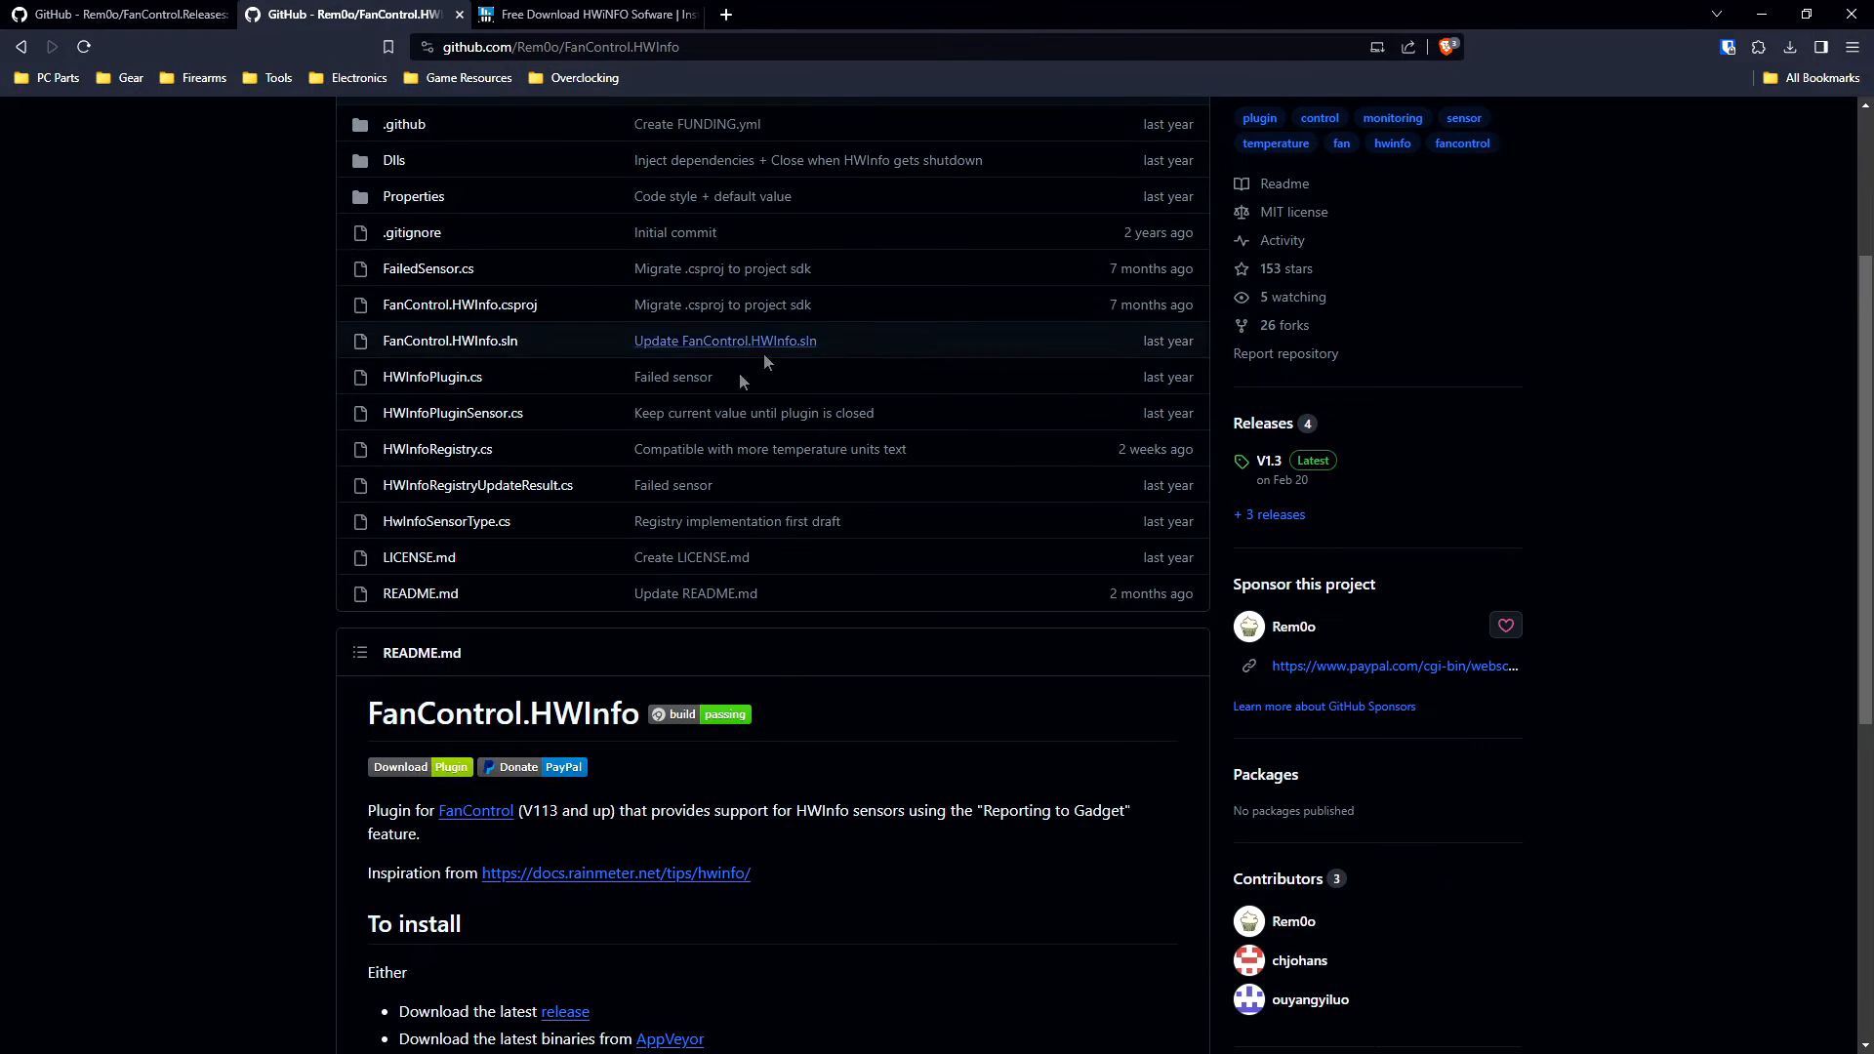
left_click(422, 775)
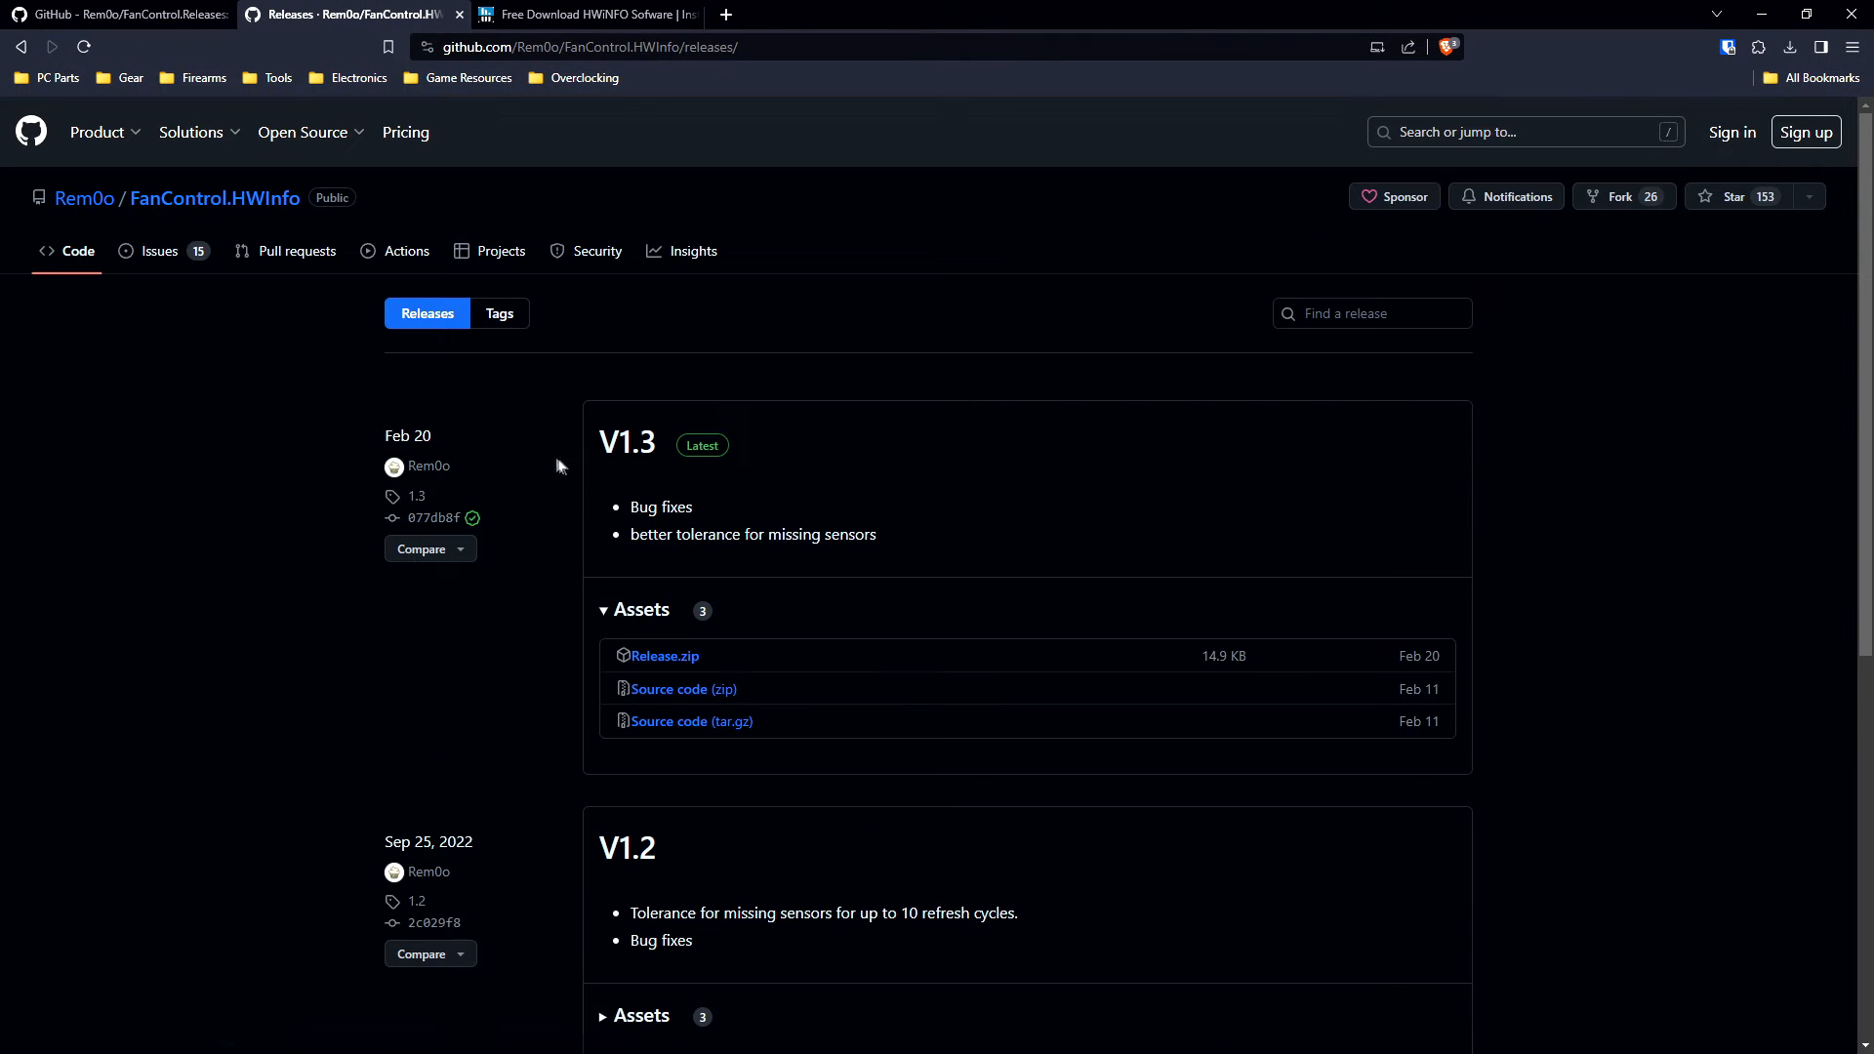
left_click(656, 659)
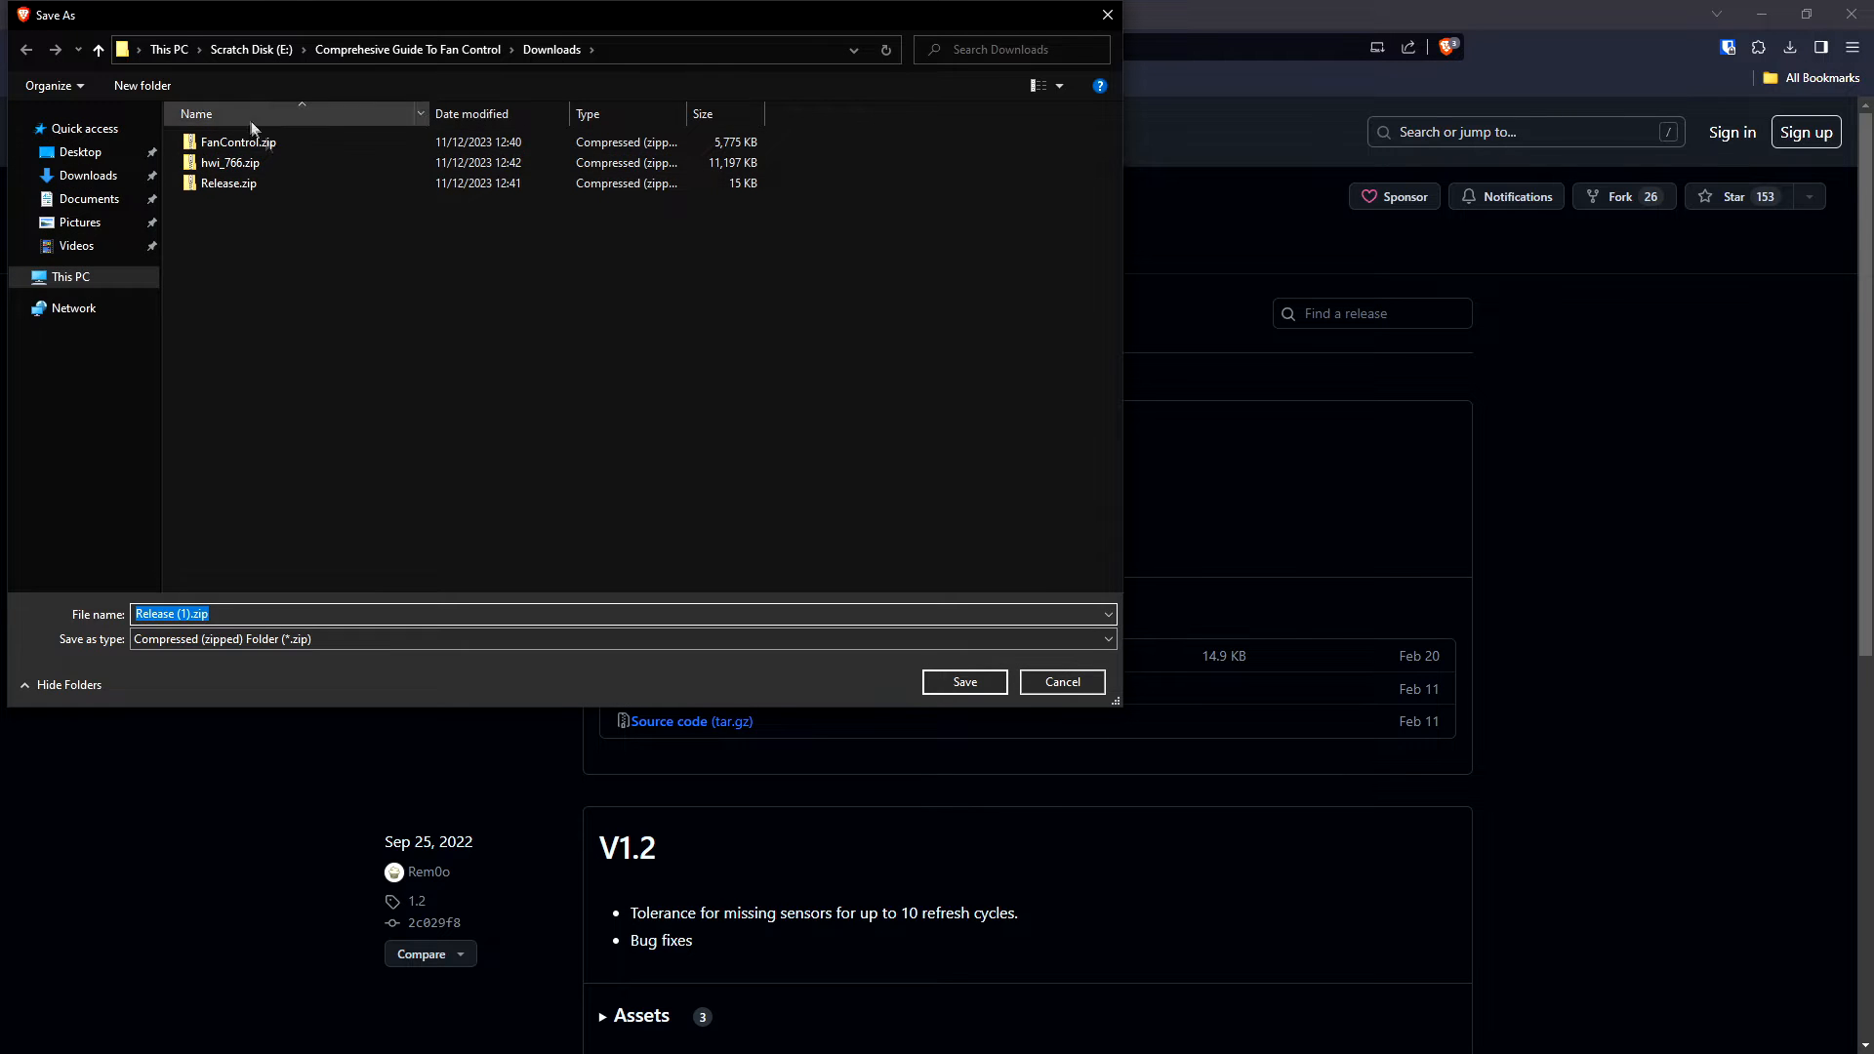
left_click(1054, 680)
- Start the portable HWiNFO download for Windows from the Local (U.S.) mirror and cancel the save
left_click(585, 13)
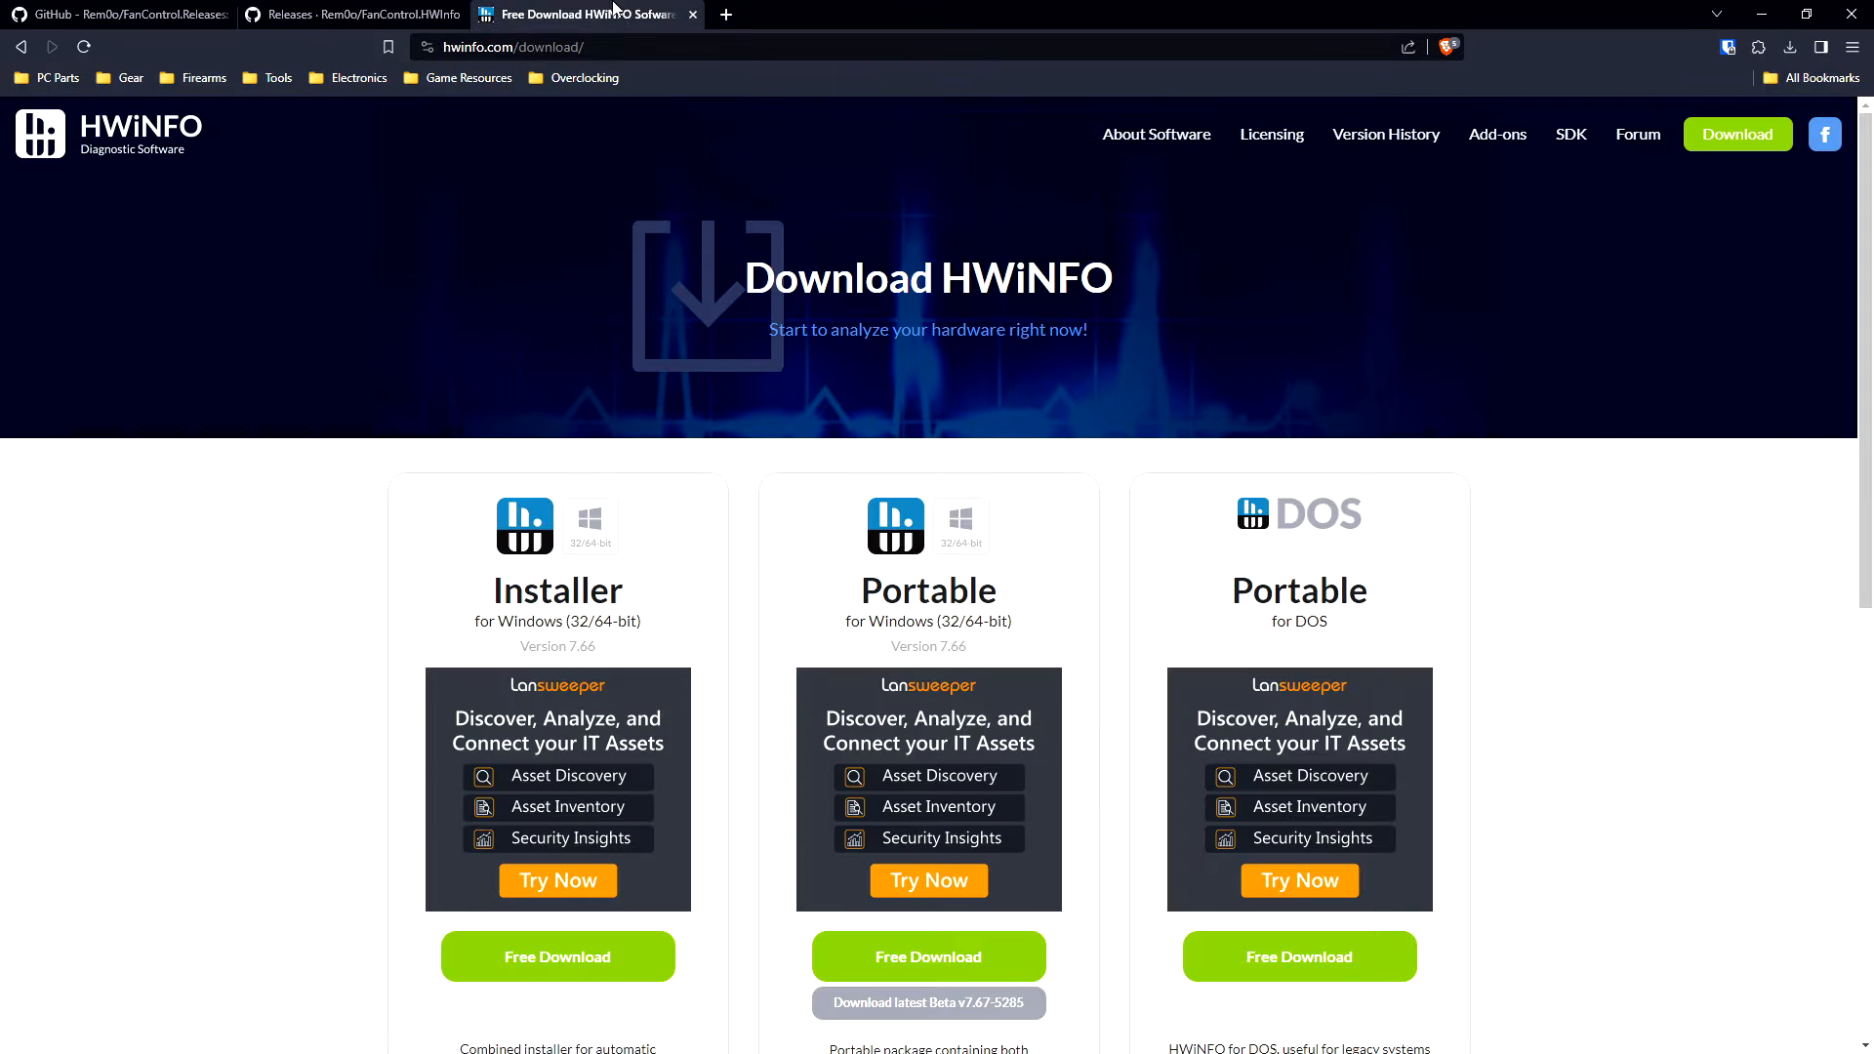
scroll(1015, 742, "down", 1)
left_click(928, 859)
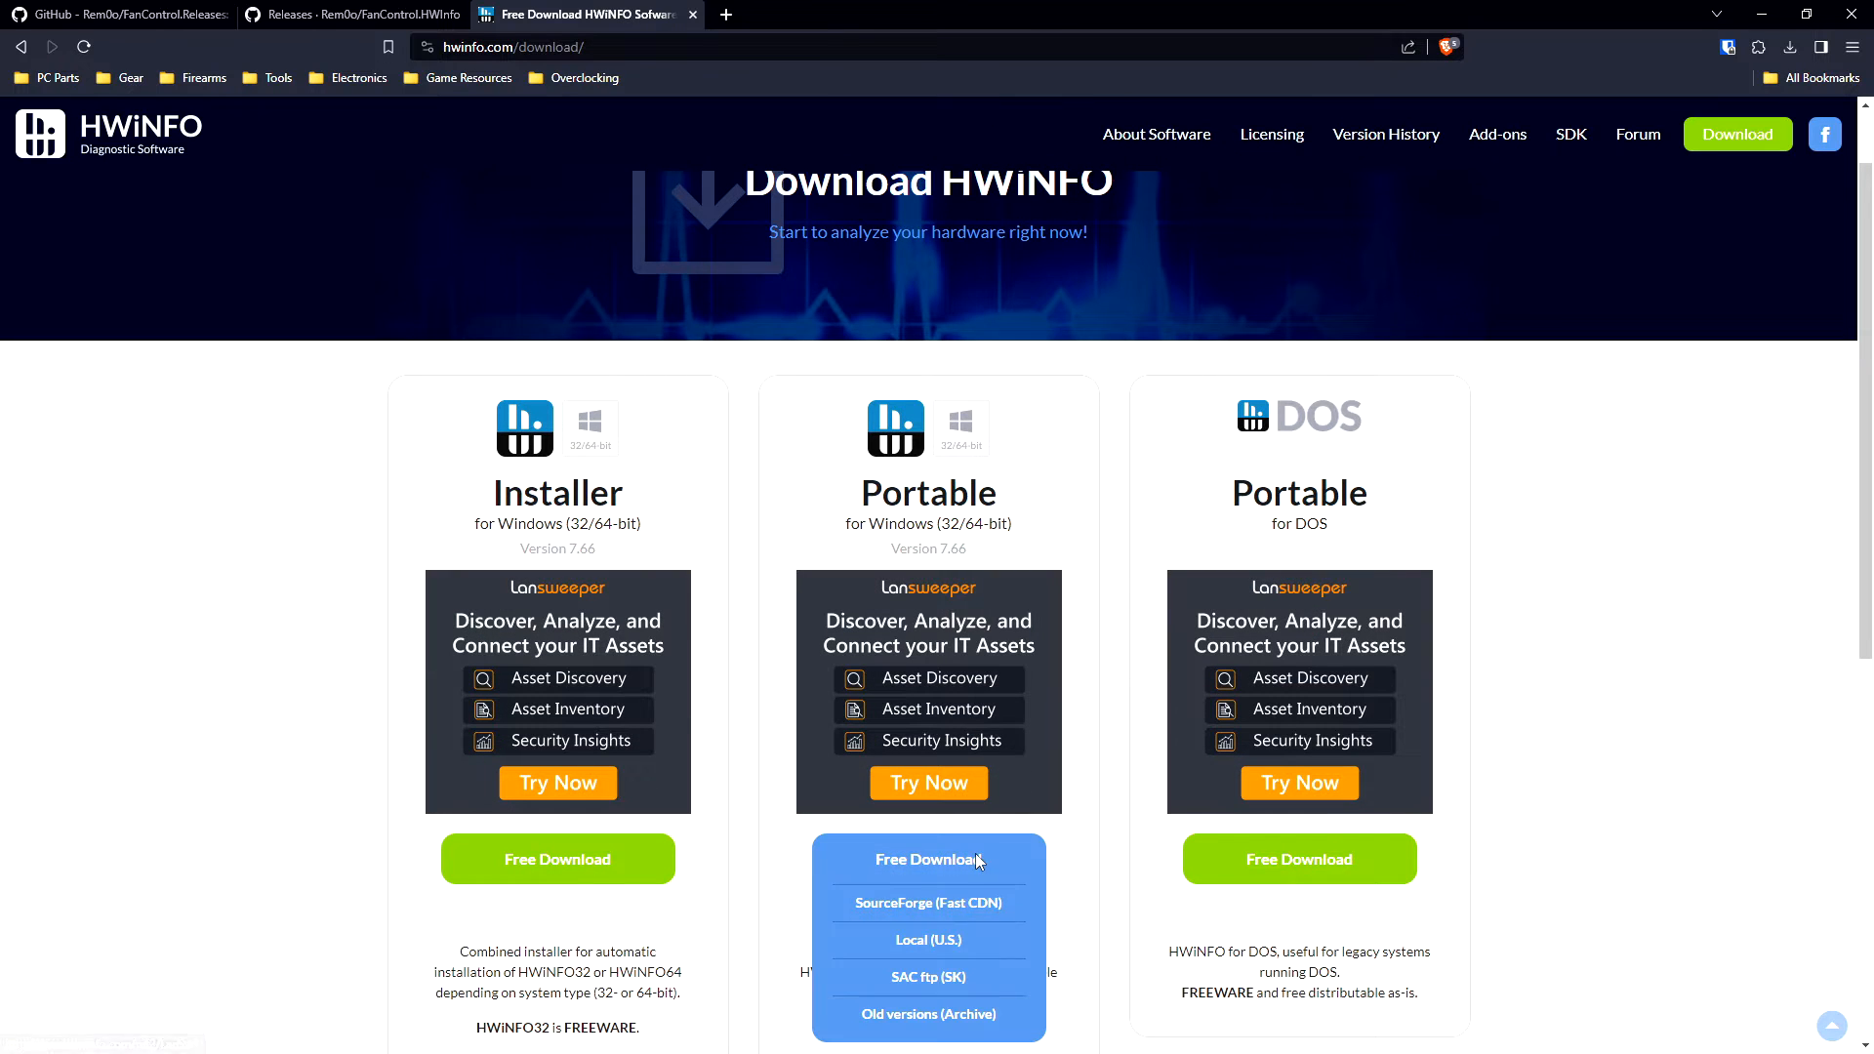
left_click(911, 939)
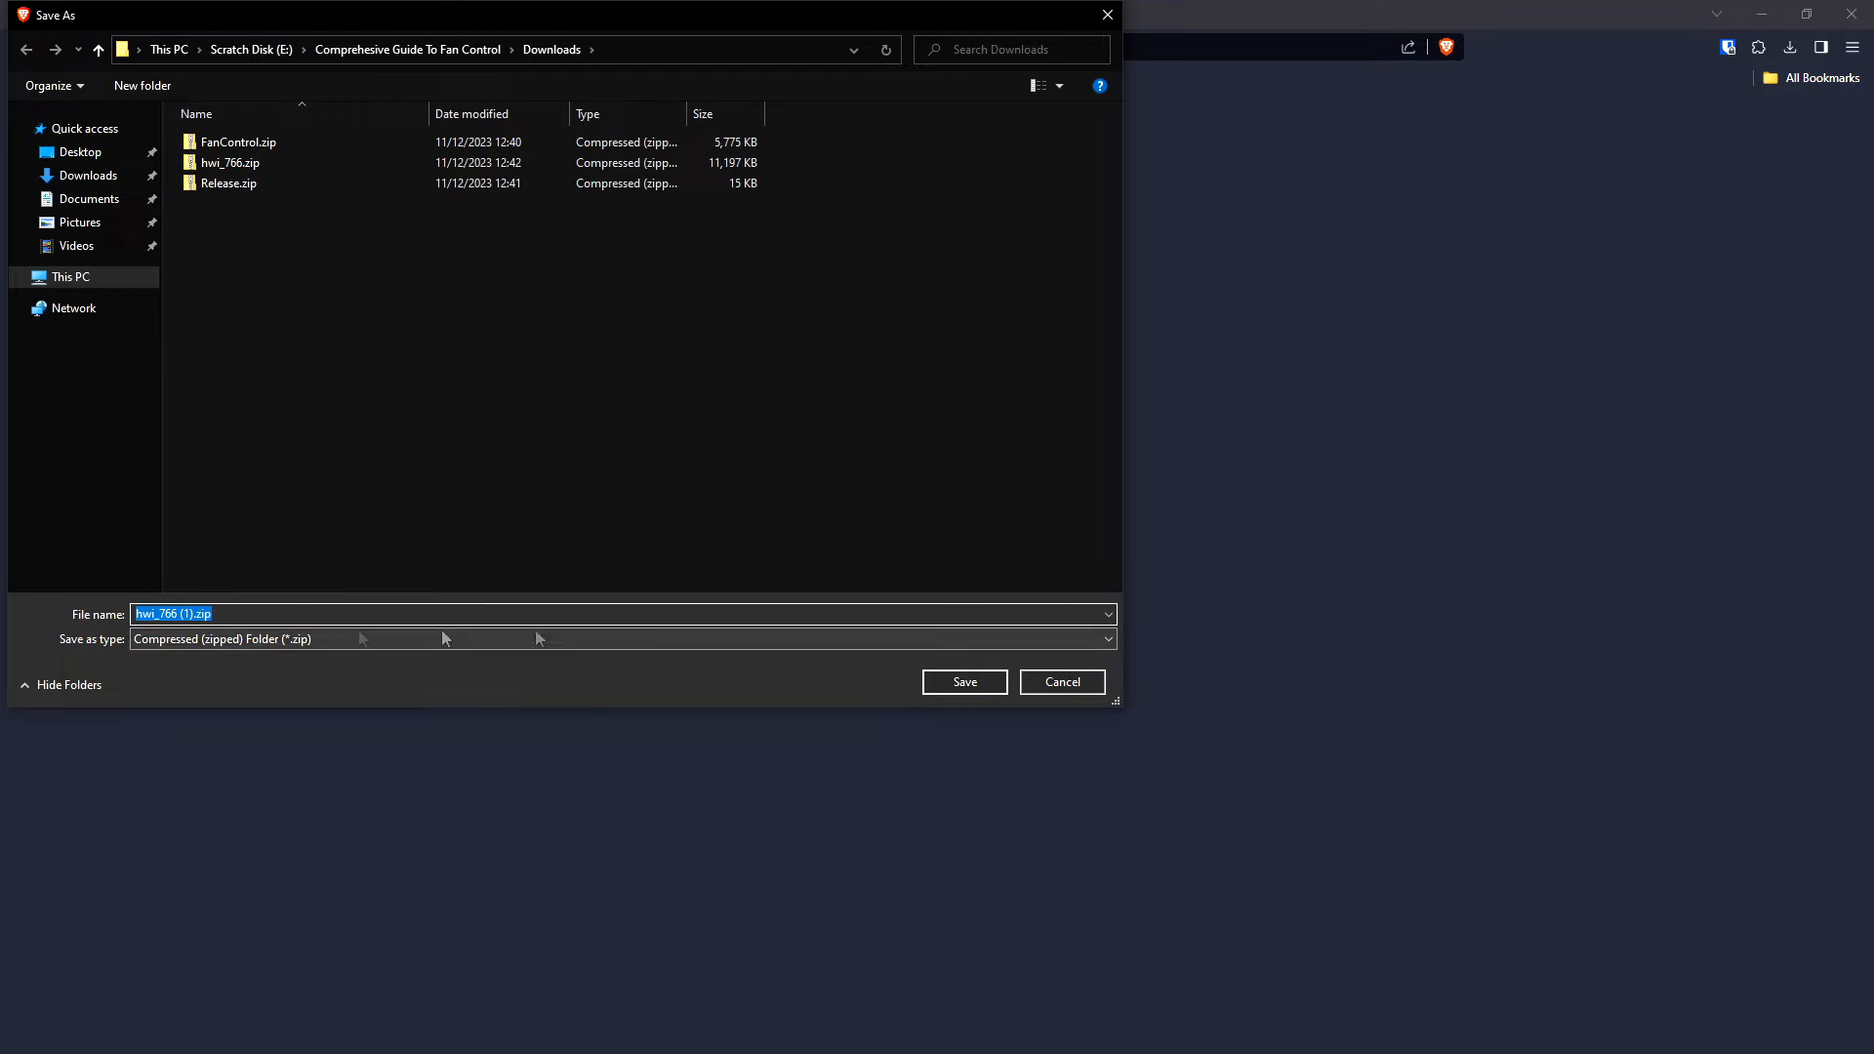
left_click(1050, 686)
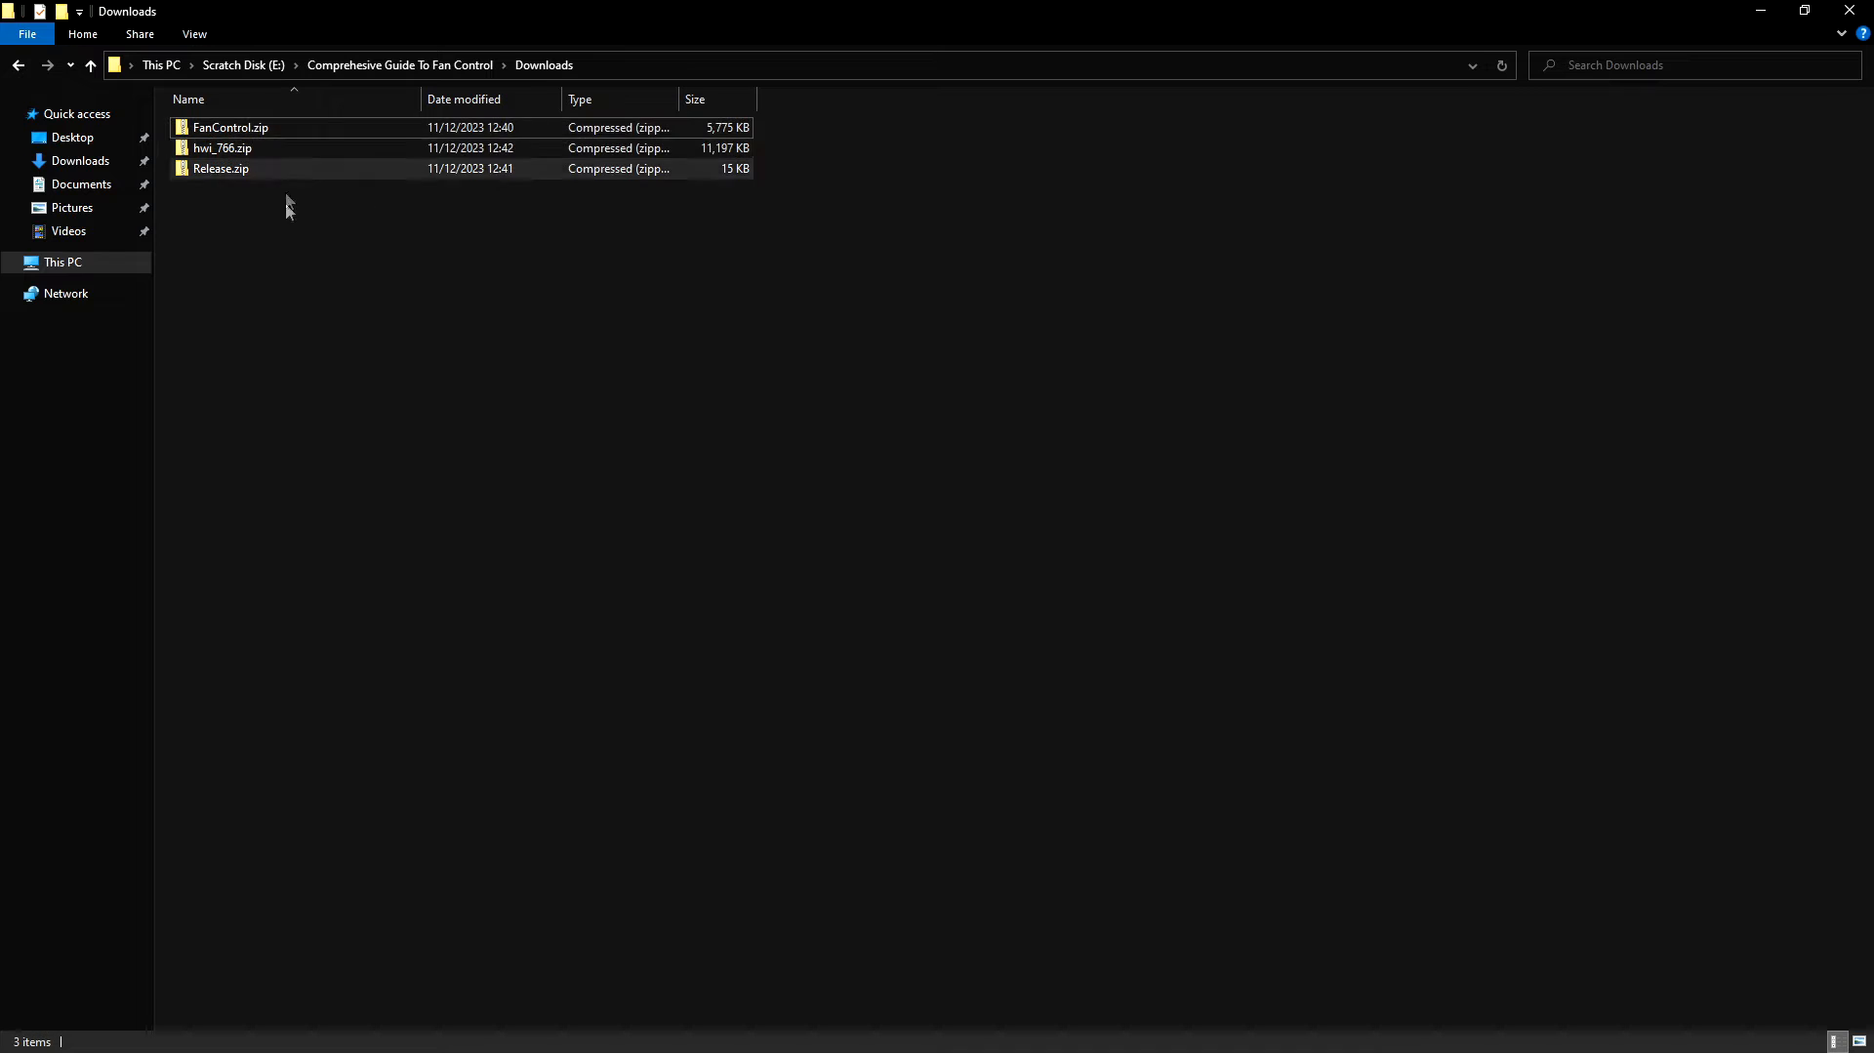
- In File Explorer, extract FanControl.zip into a FanControl folder within Downloads and close the extracted-files window
right_click(243, 133)
left_click(338, 213)
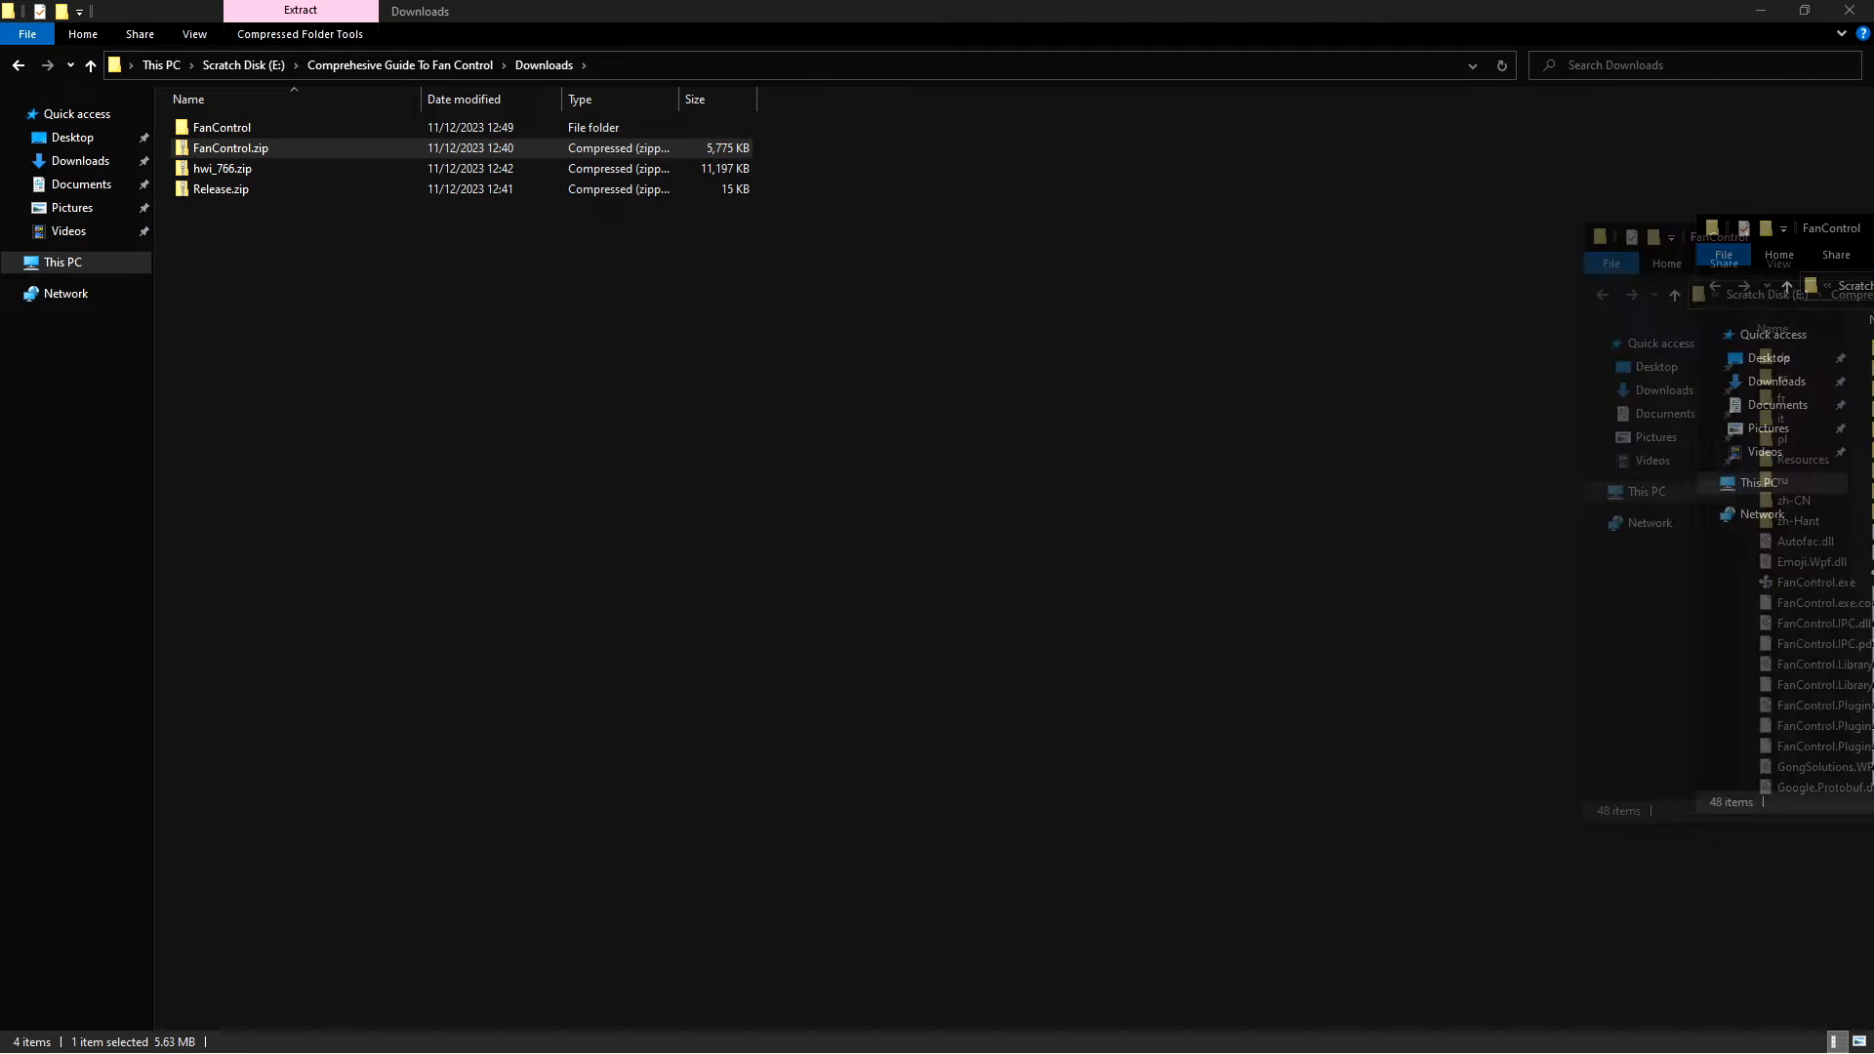
left_click(1415, 254)
left_click(933, 273)
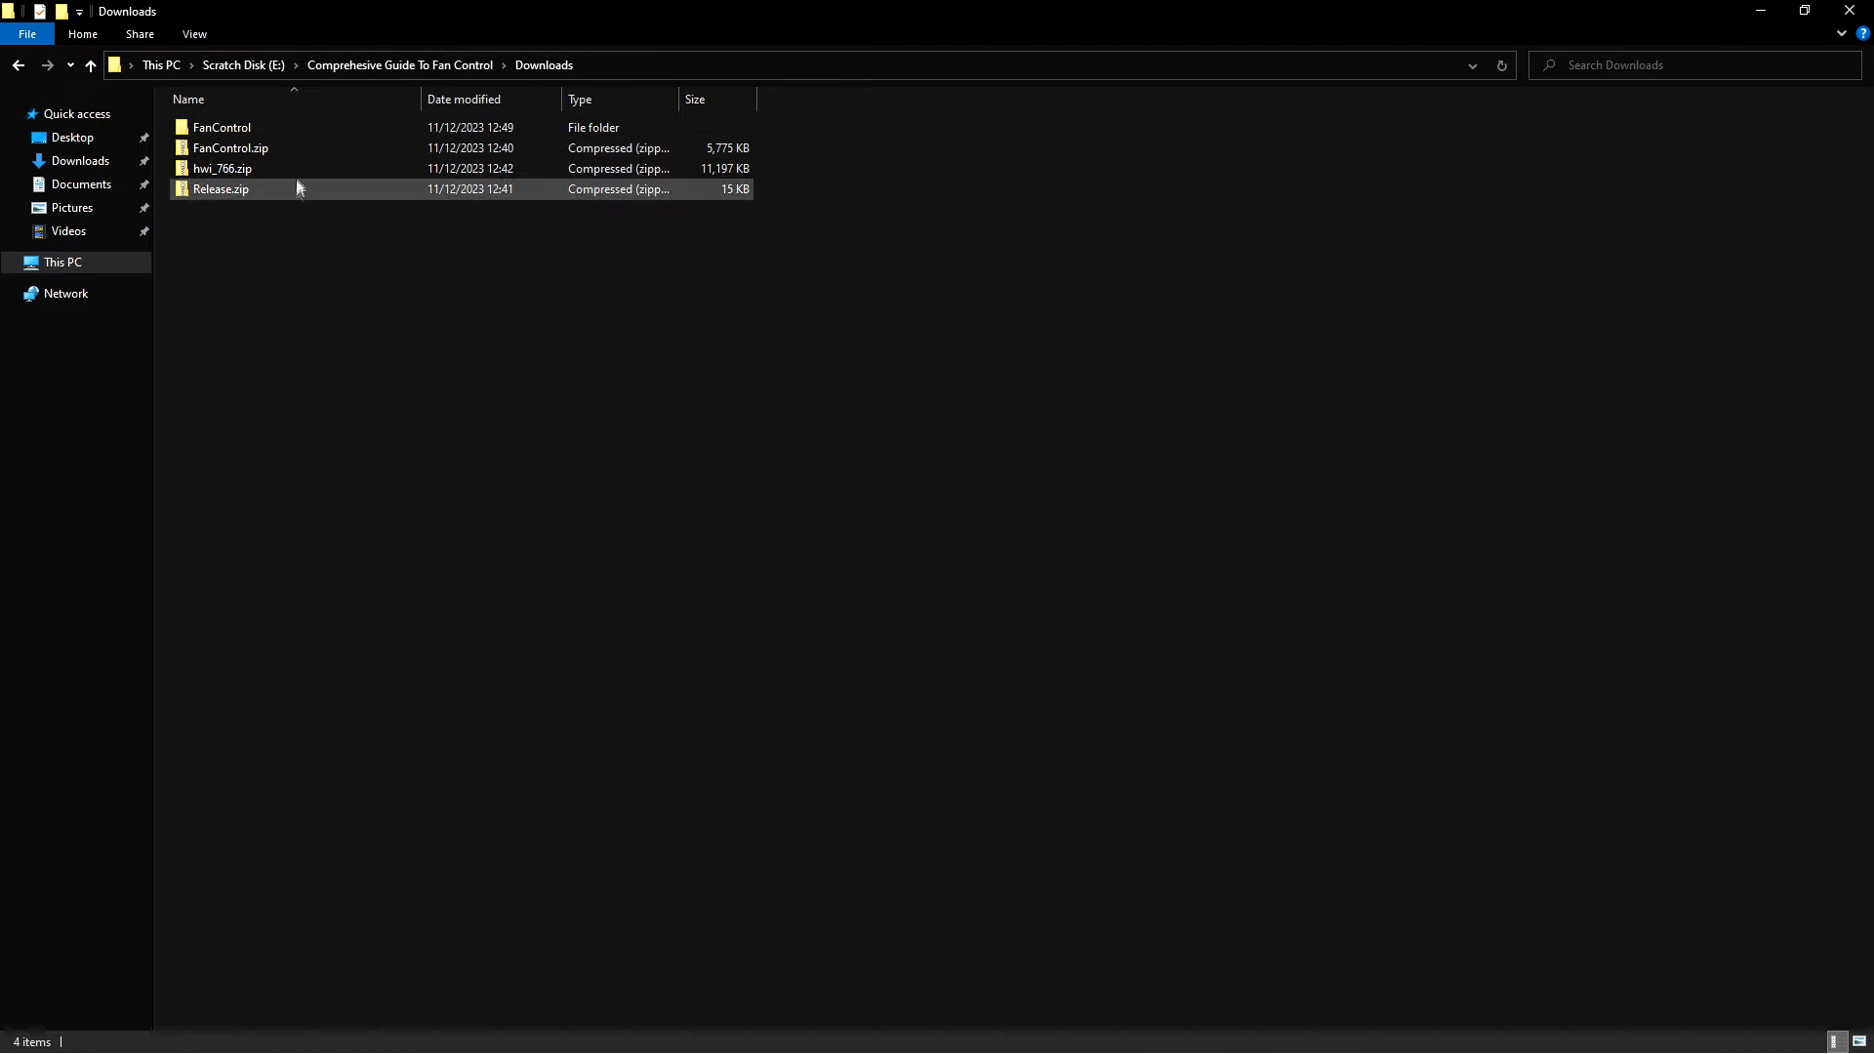
- Extract hwi_766.zip into a hwi_766 folder within Downloads and close the extracted-files window
right_click(299, 169)
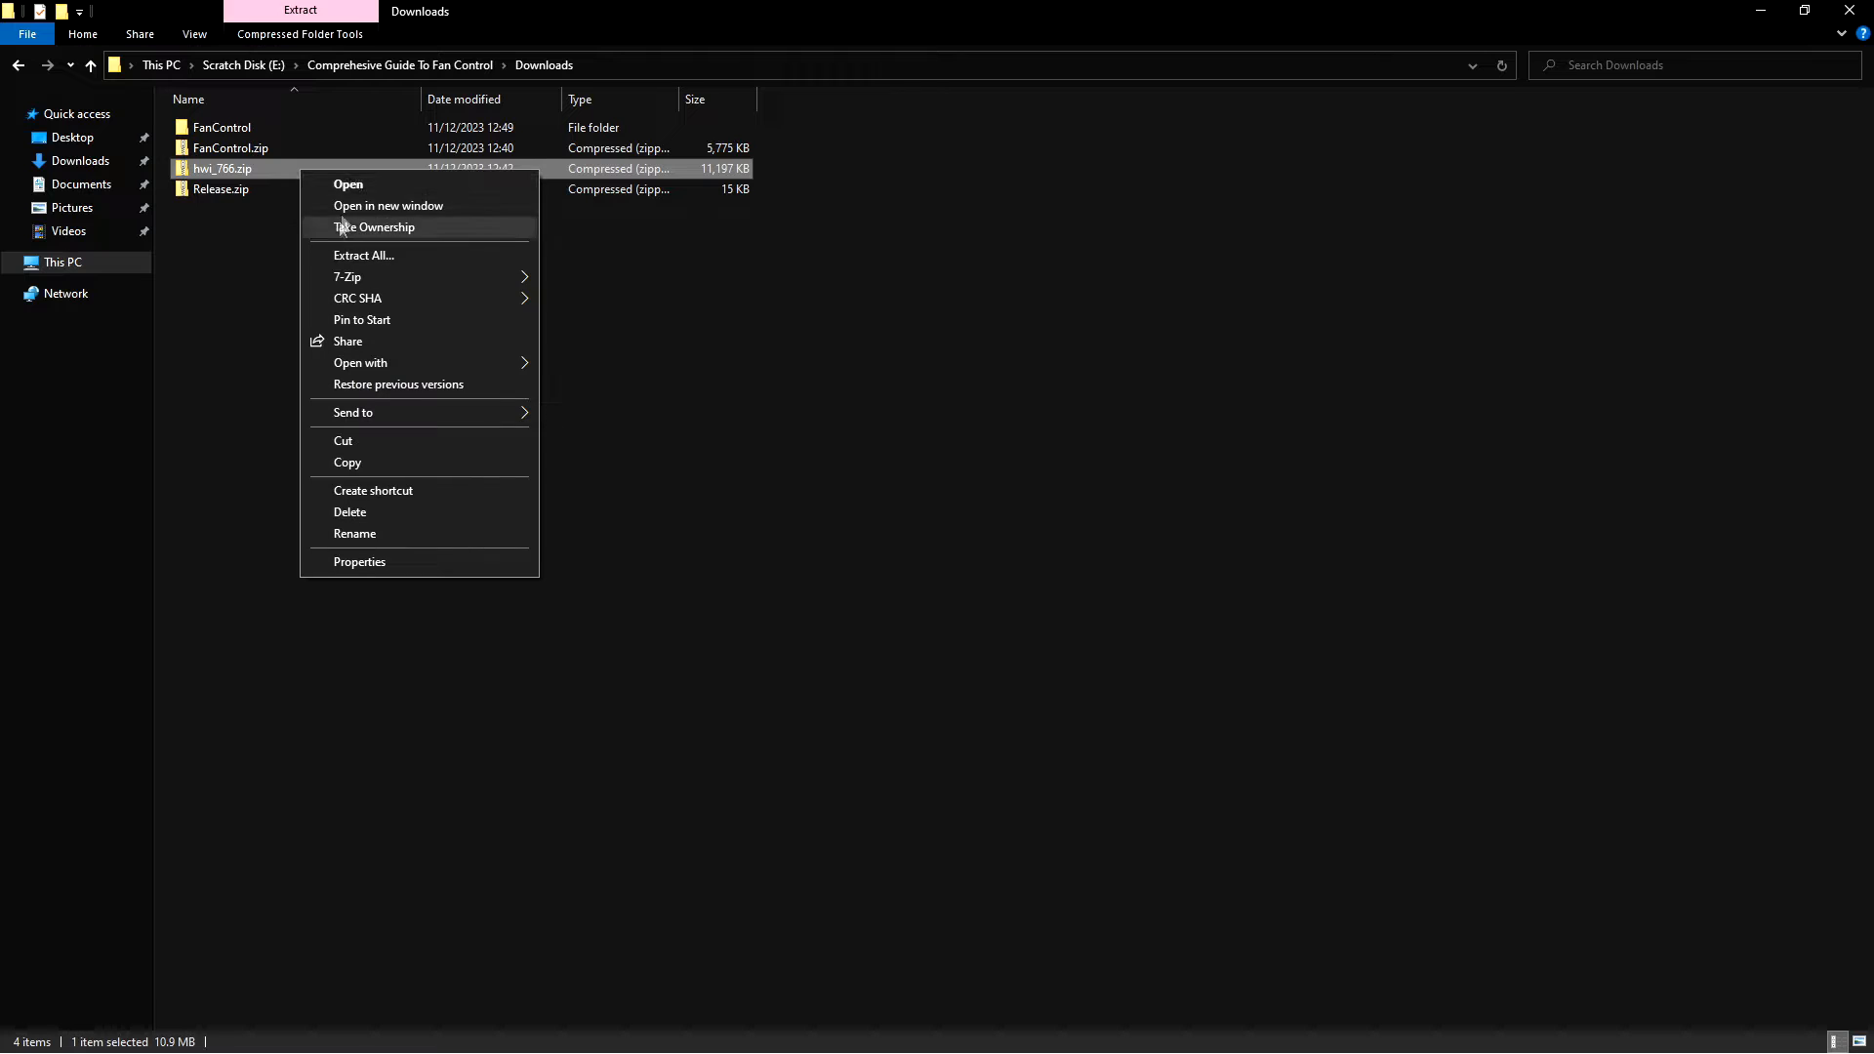
mouse_move(479, 276)
left_click(822, 341)
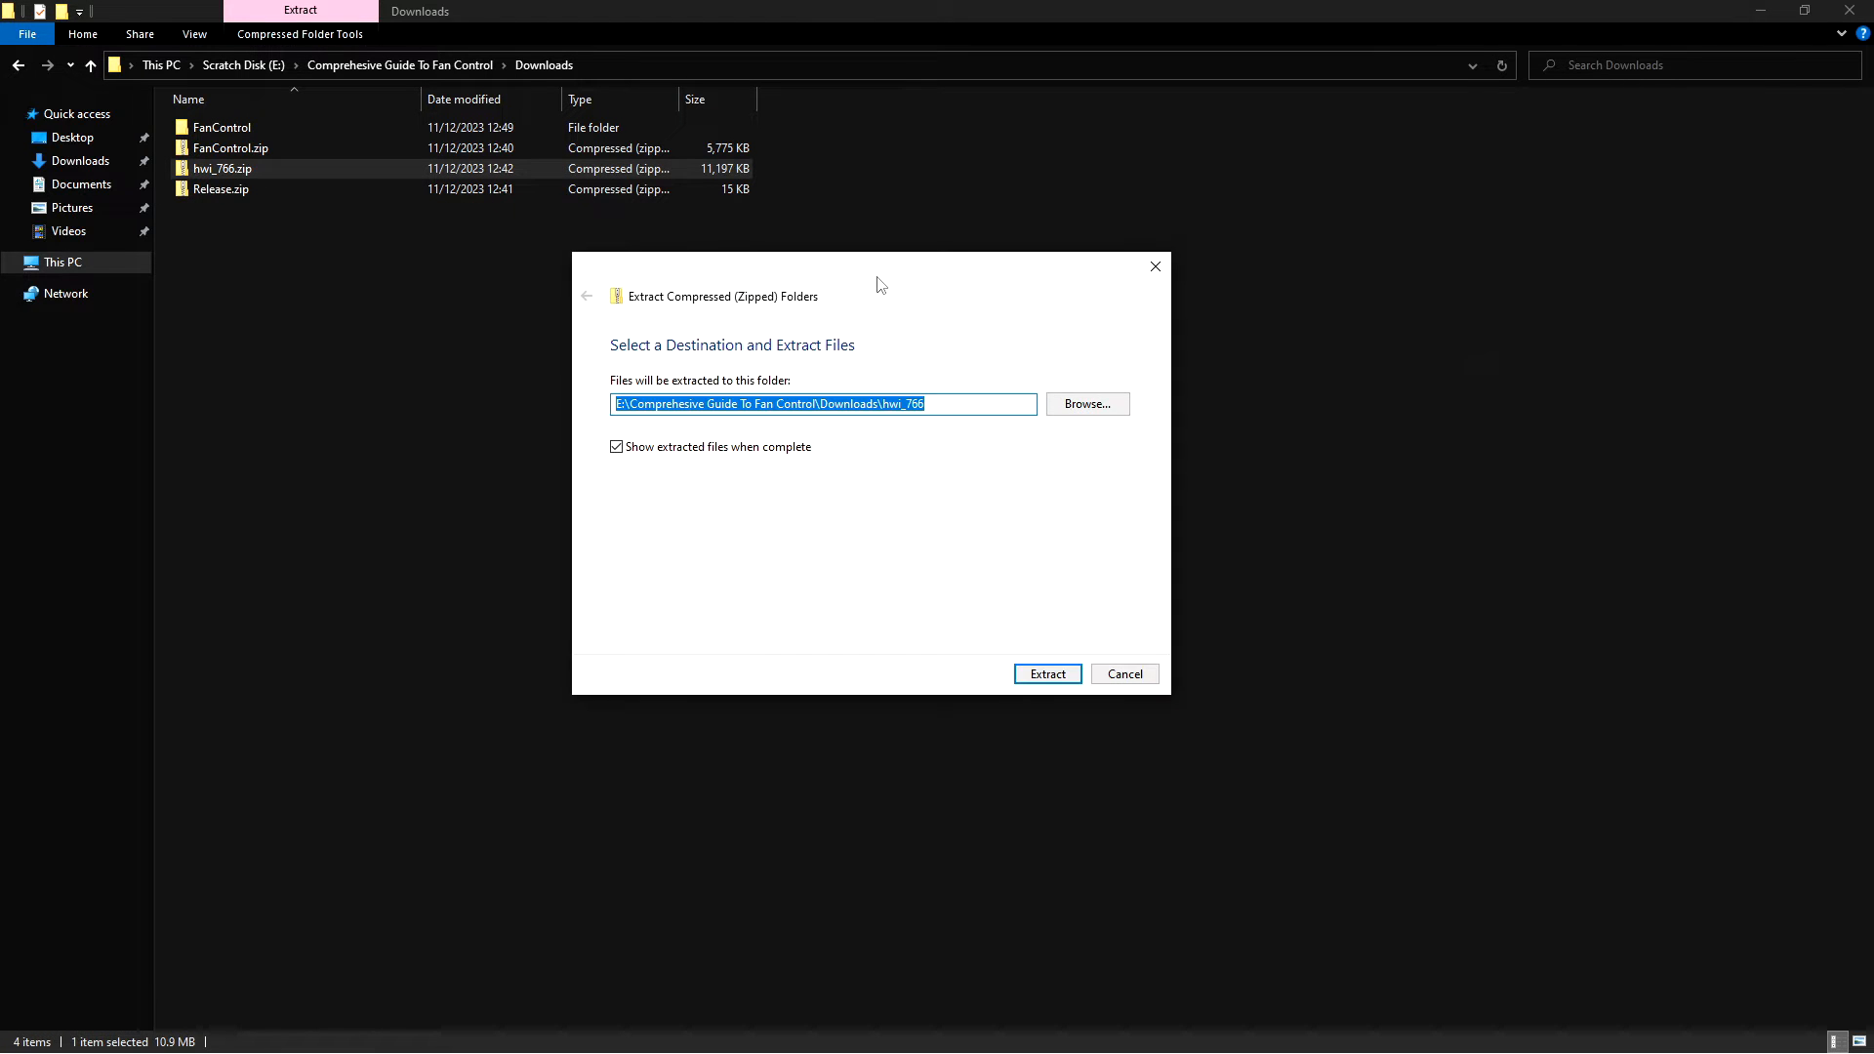
left_click(1071, 672)
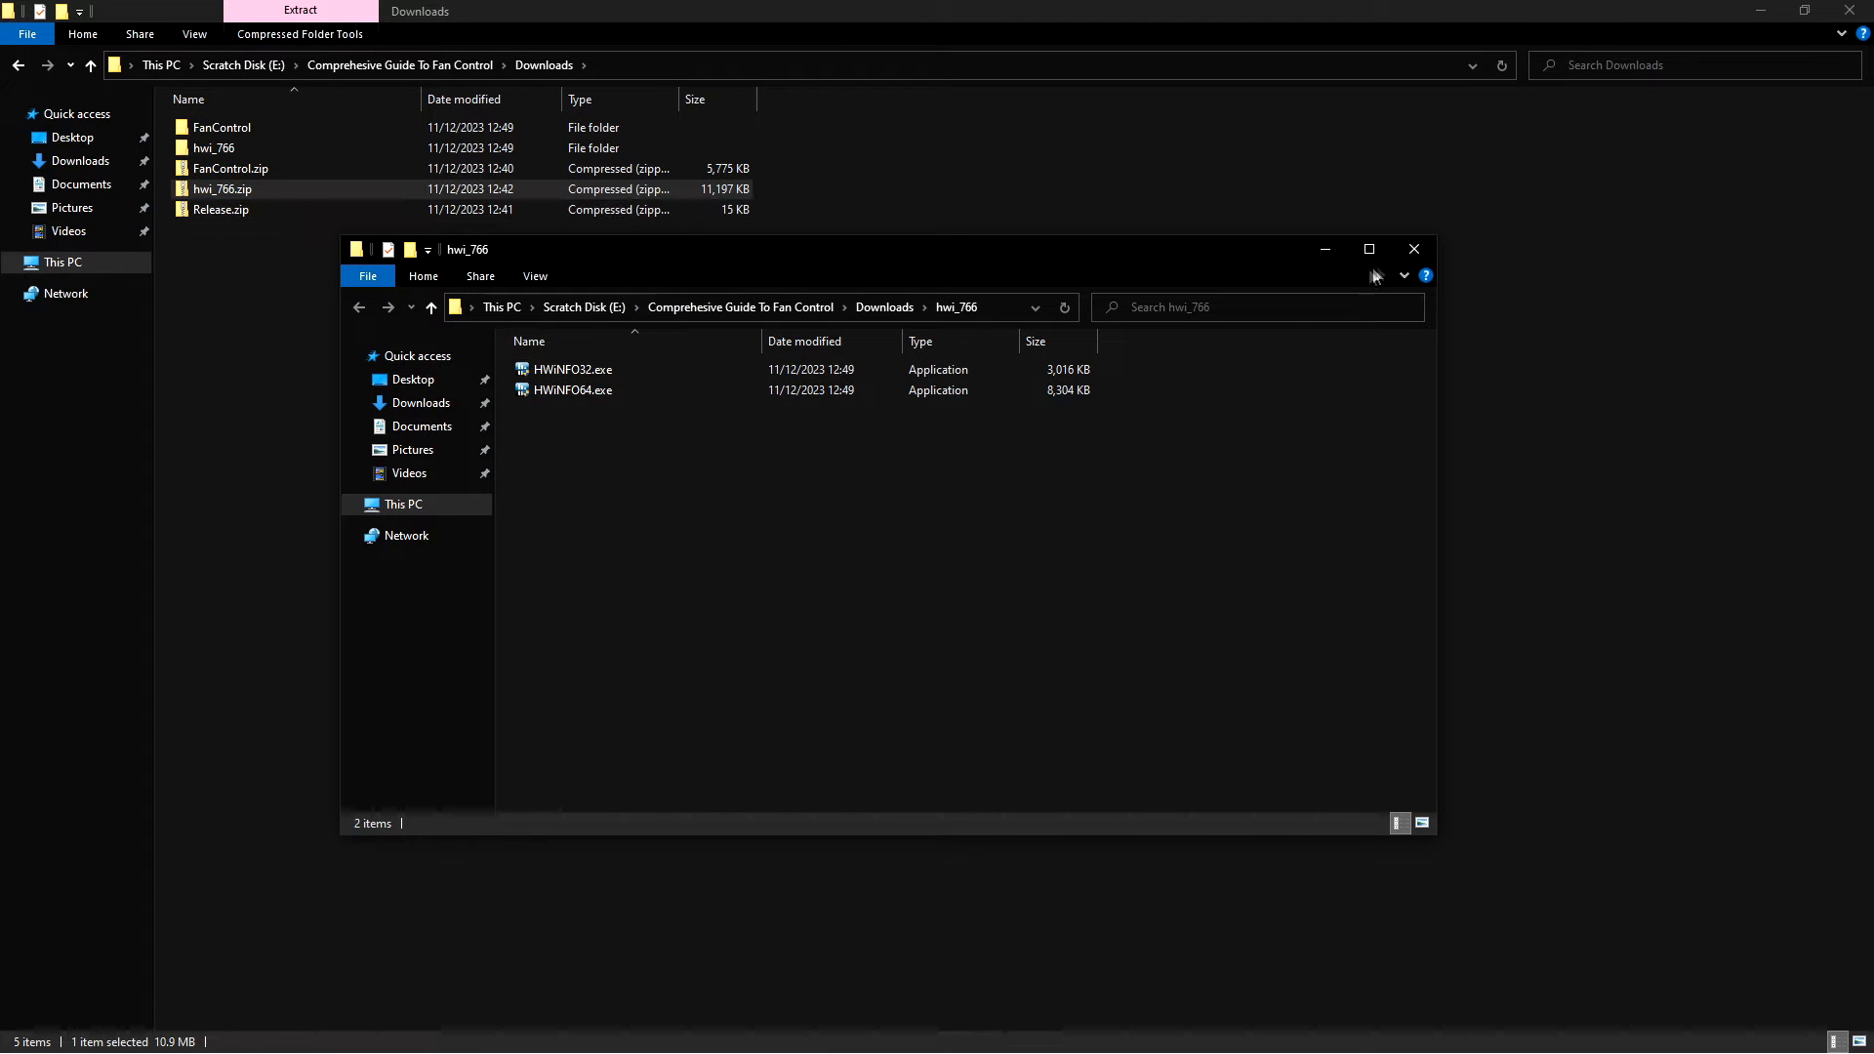
left_click(1413, 249)
left_click(535, 255)
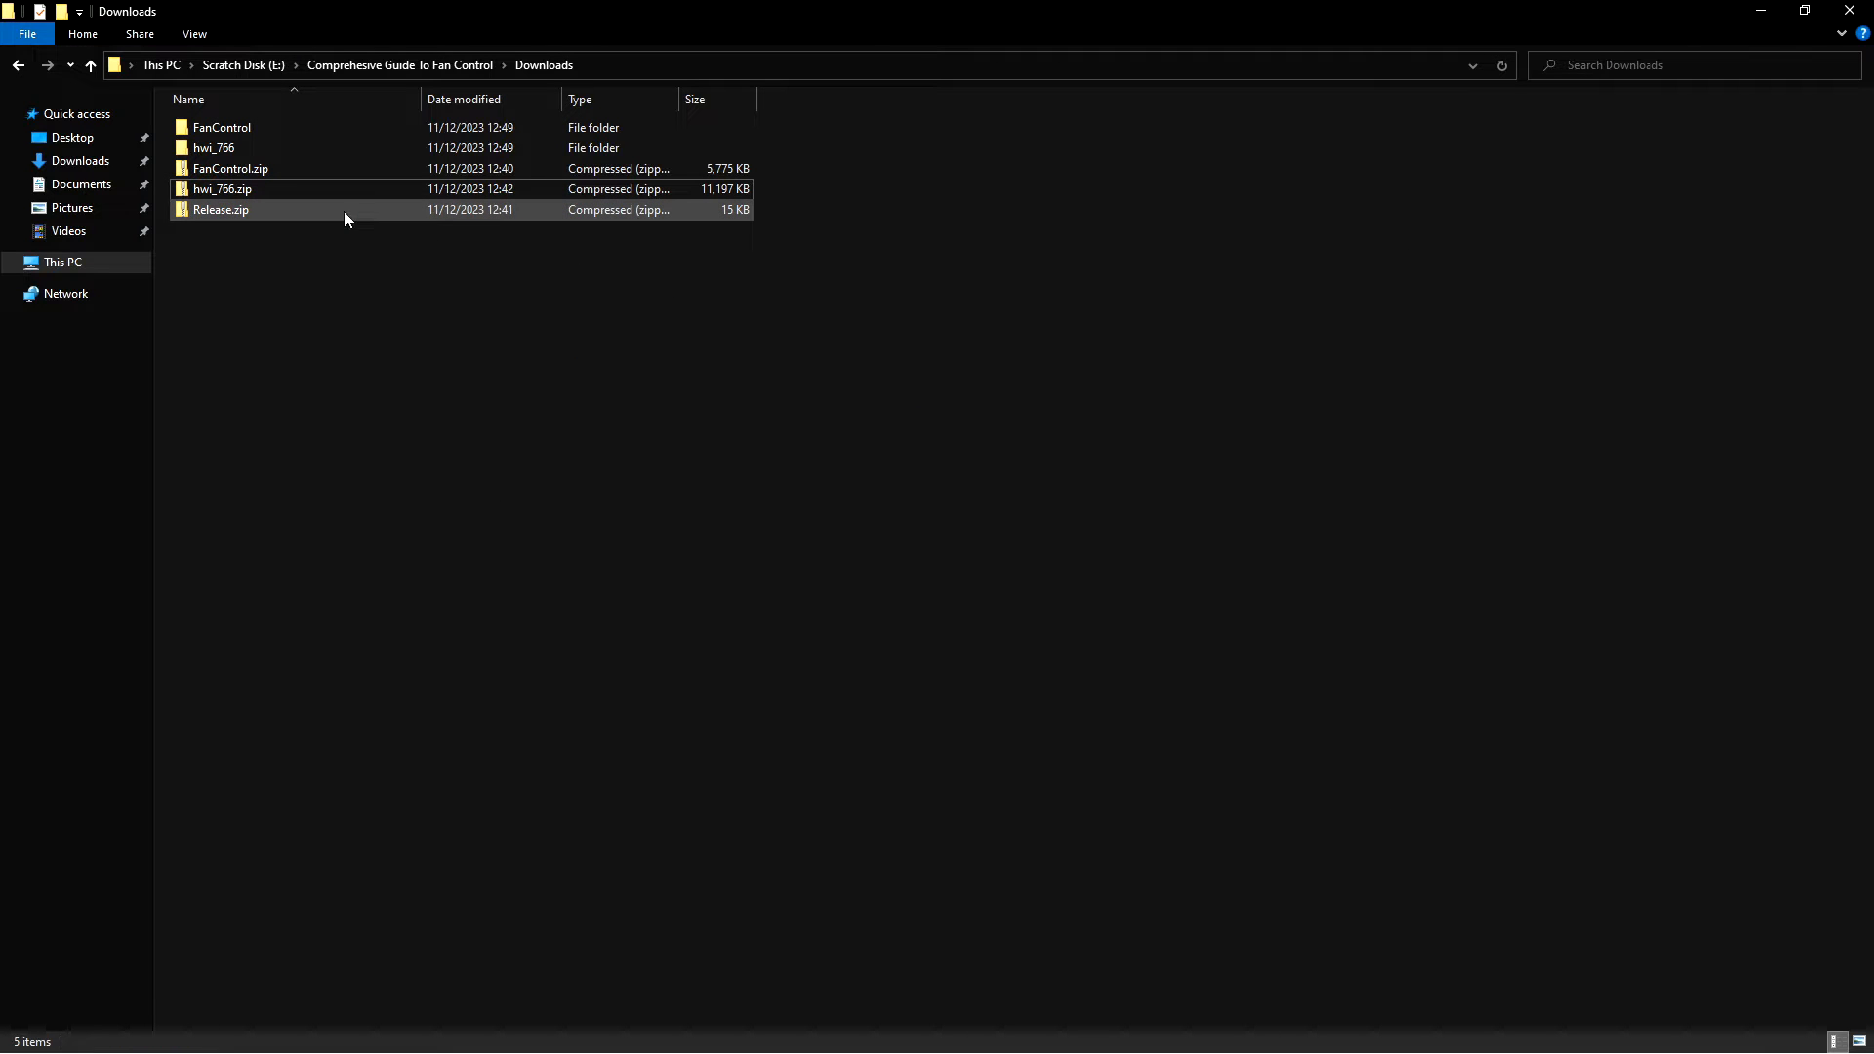
- Extract Release.zip into a Release folder within Downloads and close the extracted-files window
right_click(305, 212)
left_click(383, 296)
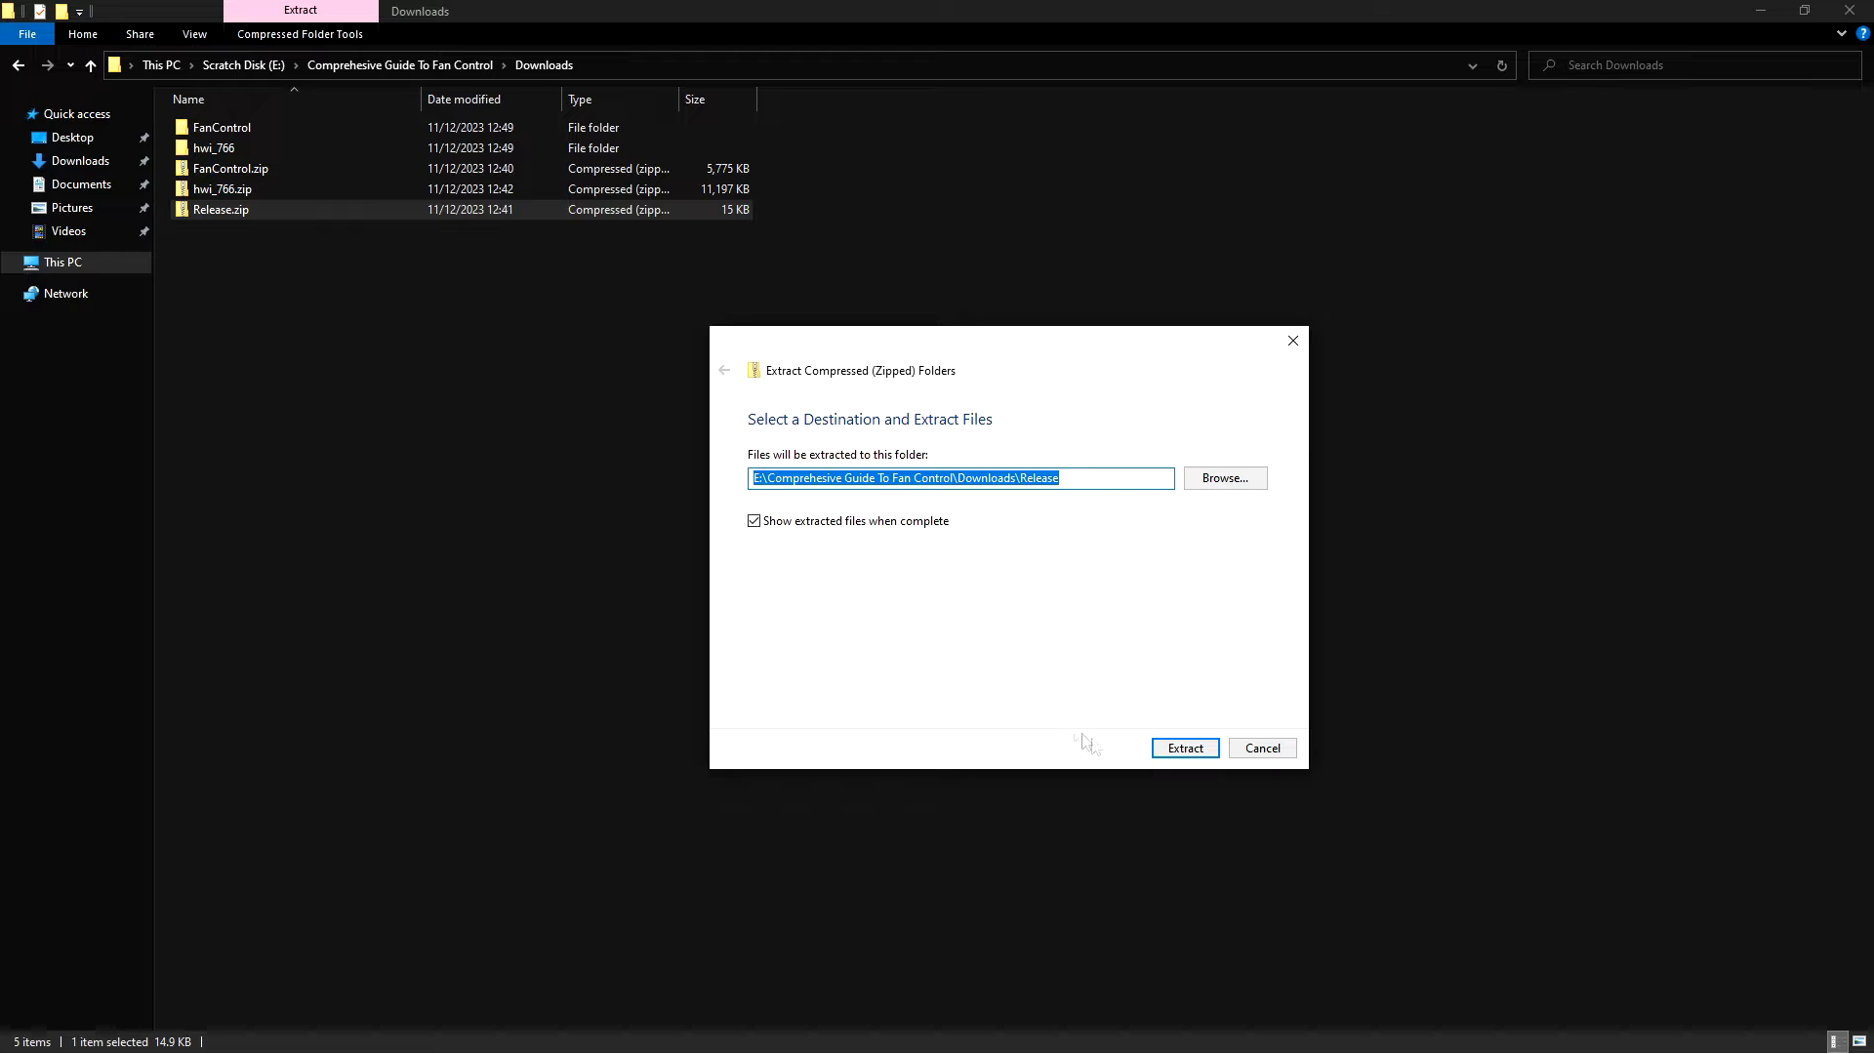
left_click(1185, 748)
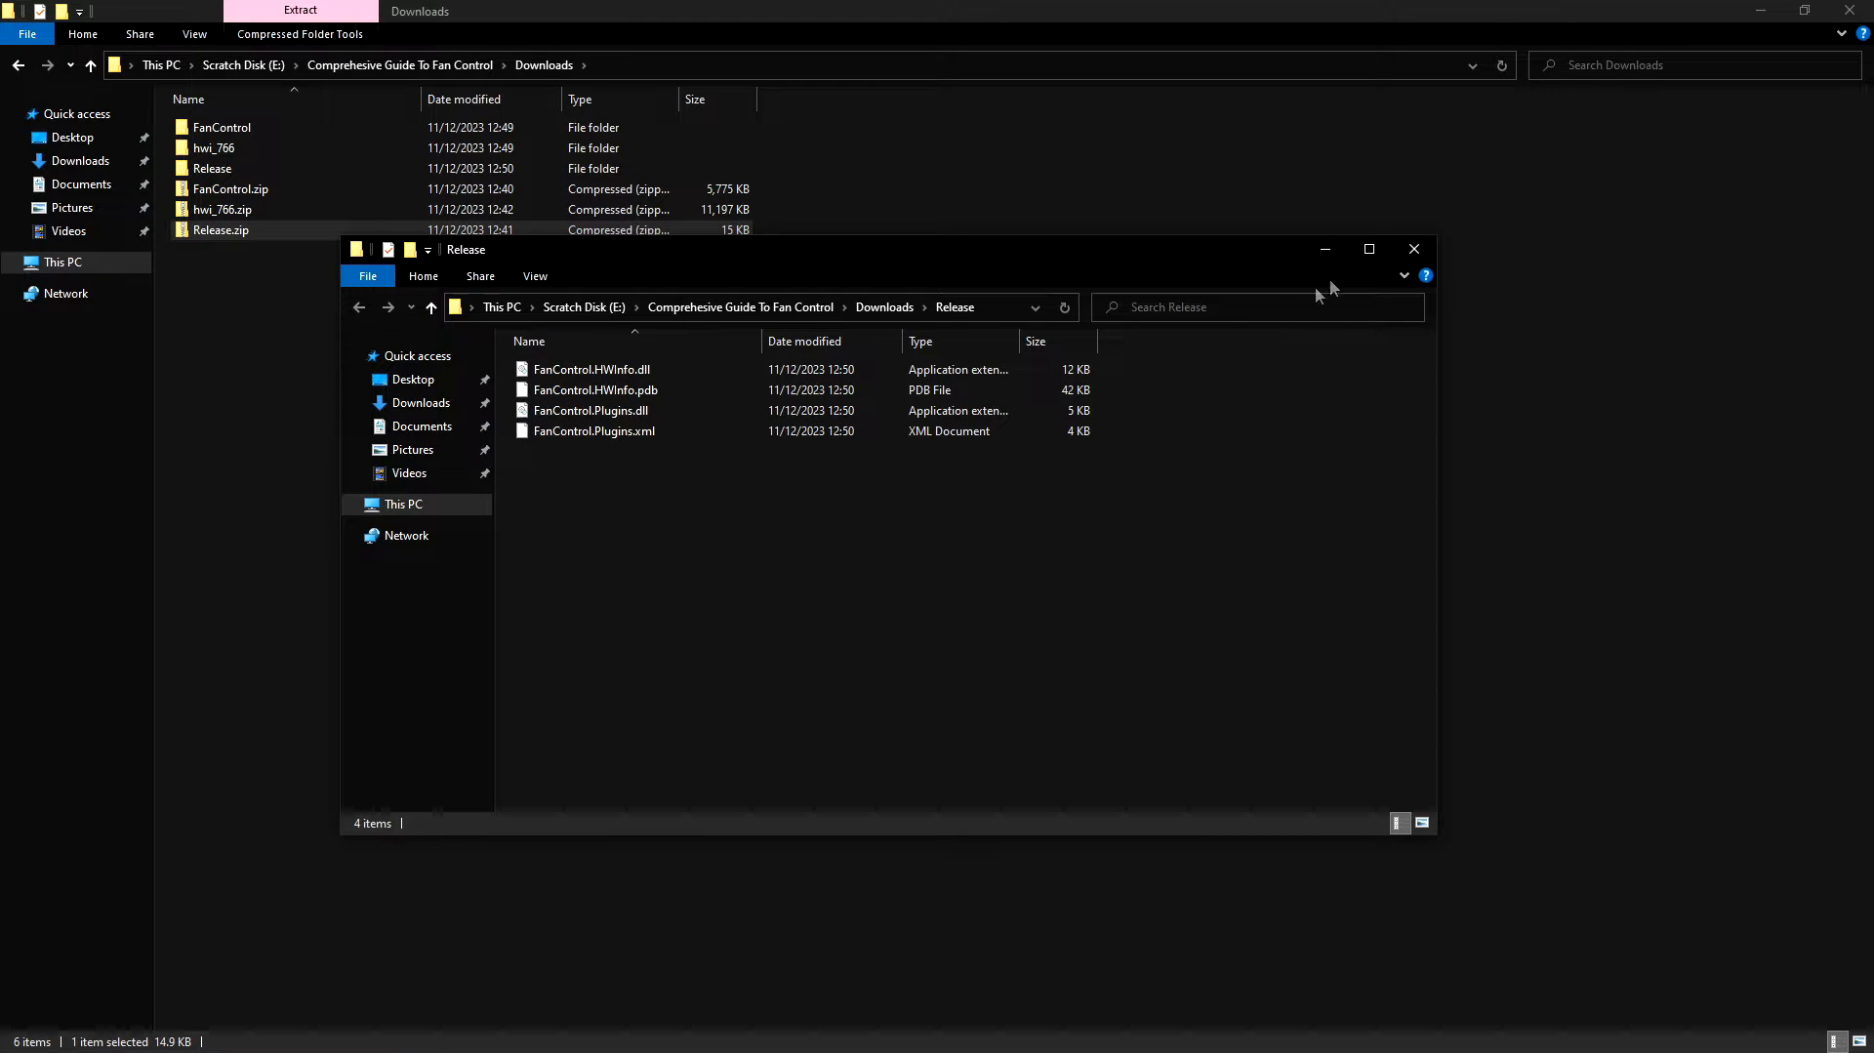
left_click(1413, 250)
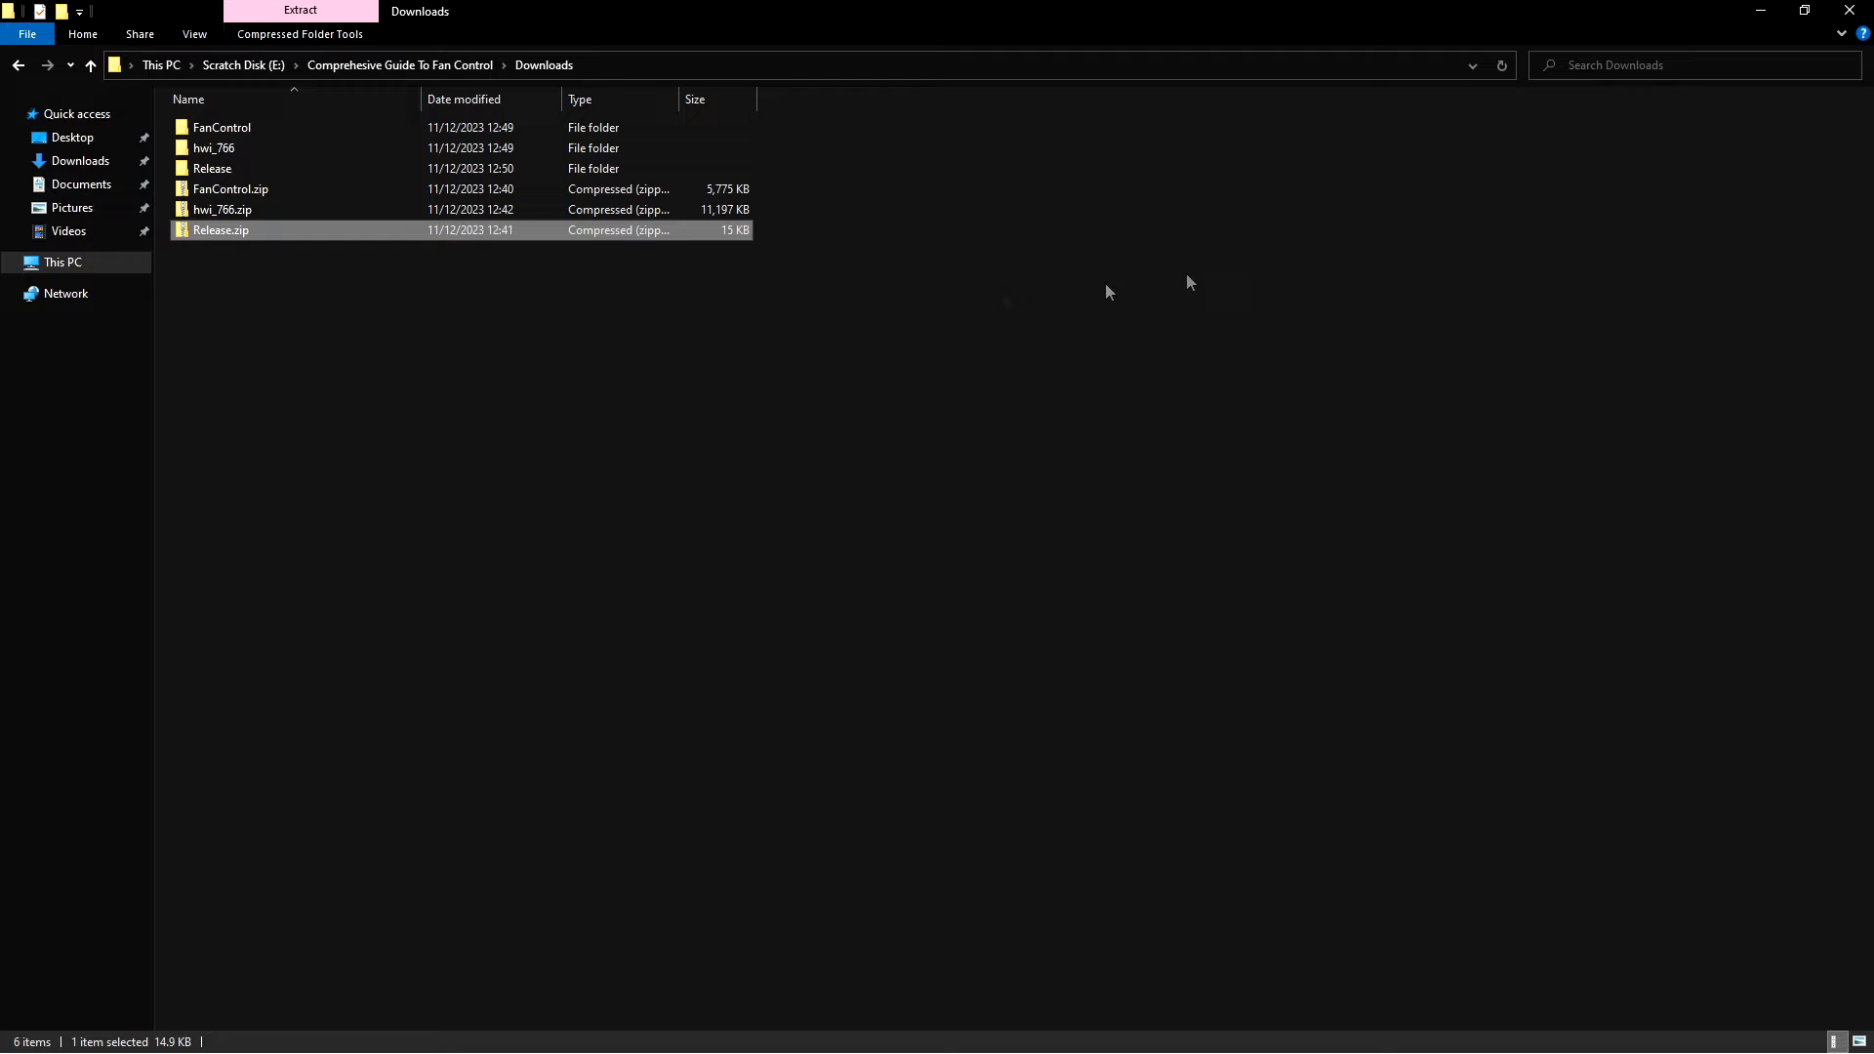
- Copy the four plugin files from the extracted Release folder and return to the Downloads folder
double_click(248, 166)
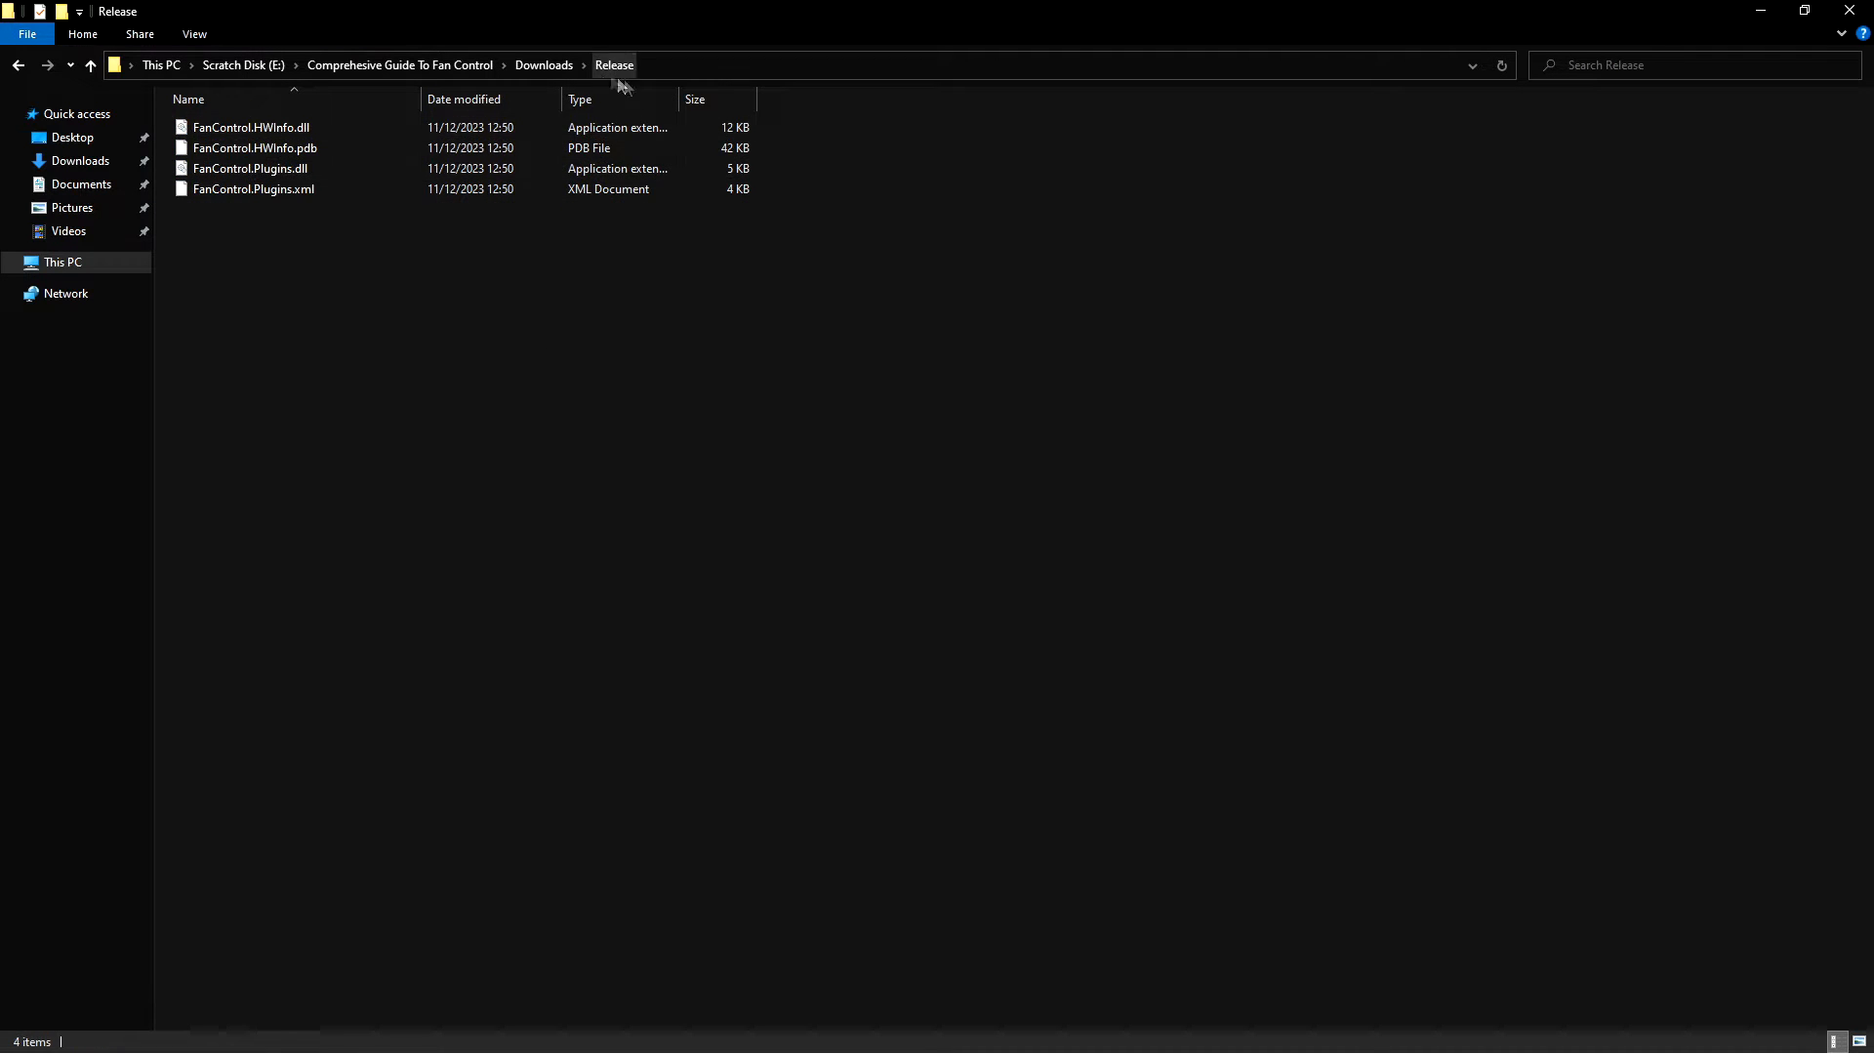
left_click_drag(298, 232, 273, 127)
right_click(273, 126)
left_click(334, 285)
left_click(540, 66)
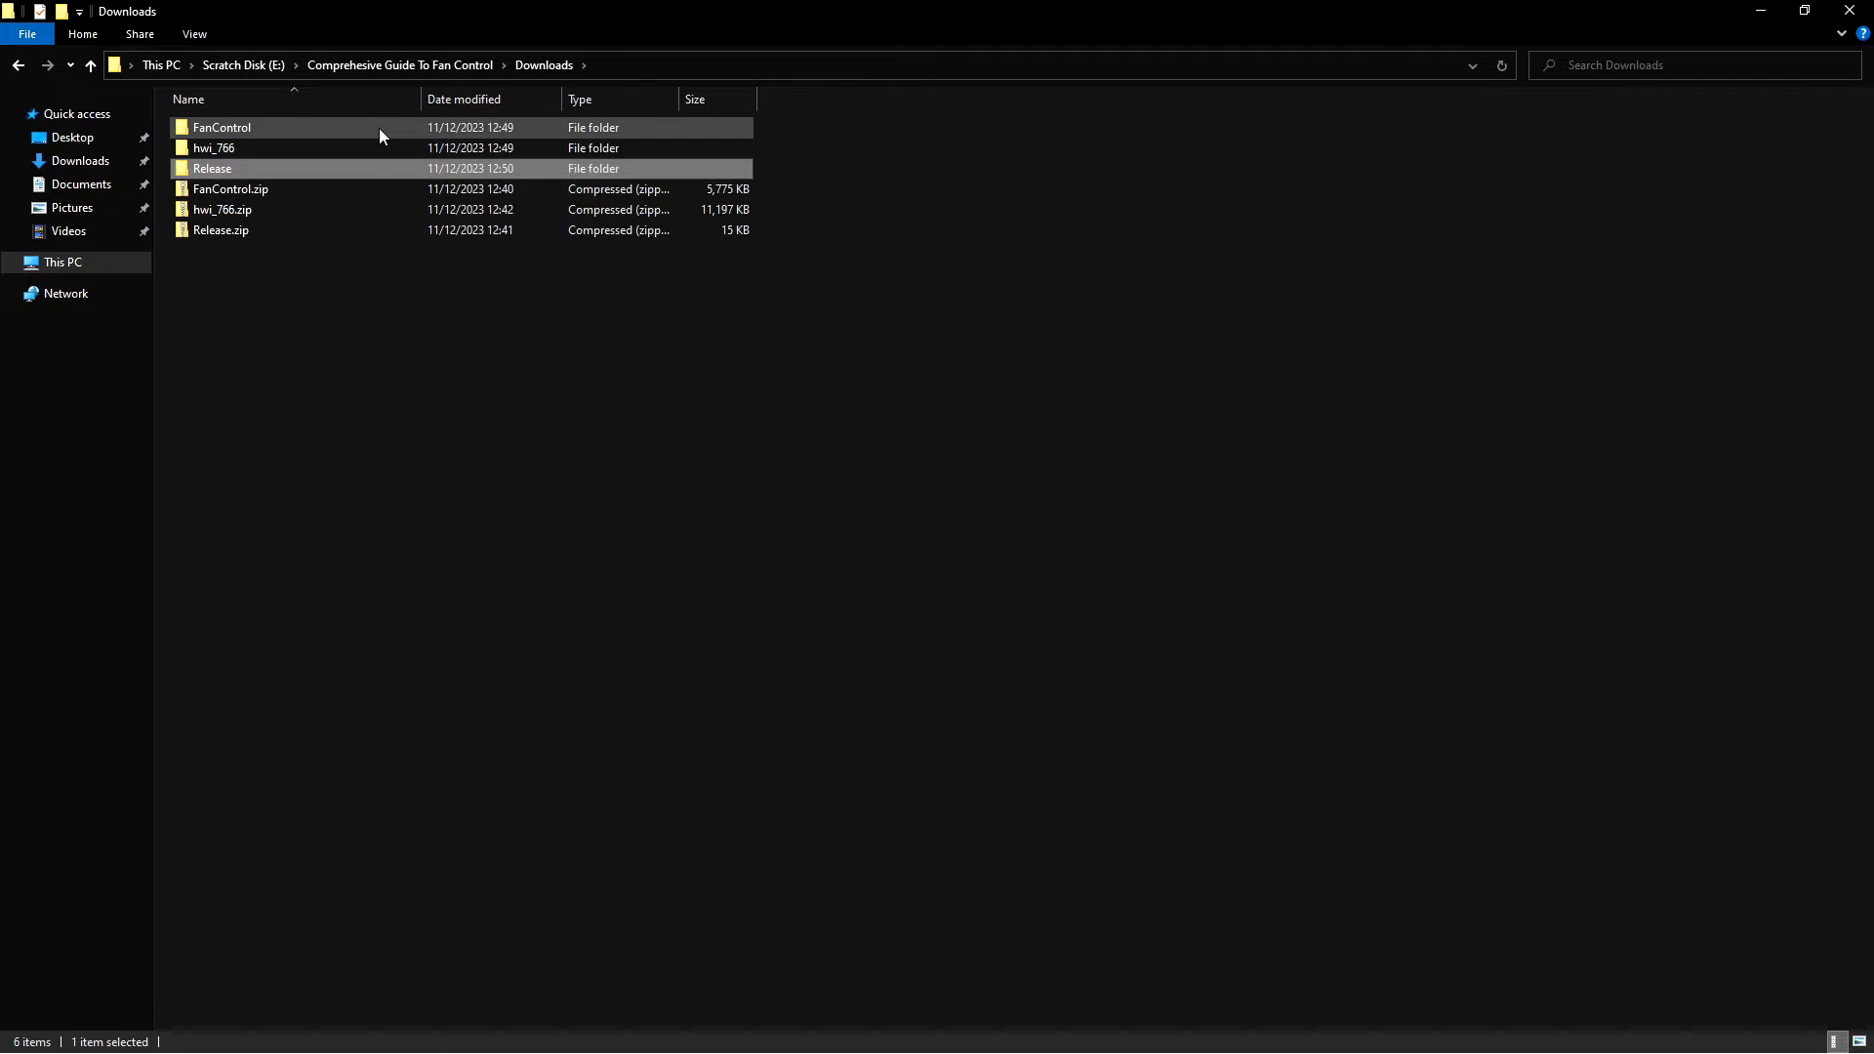
left_click(279, 334)
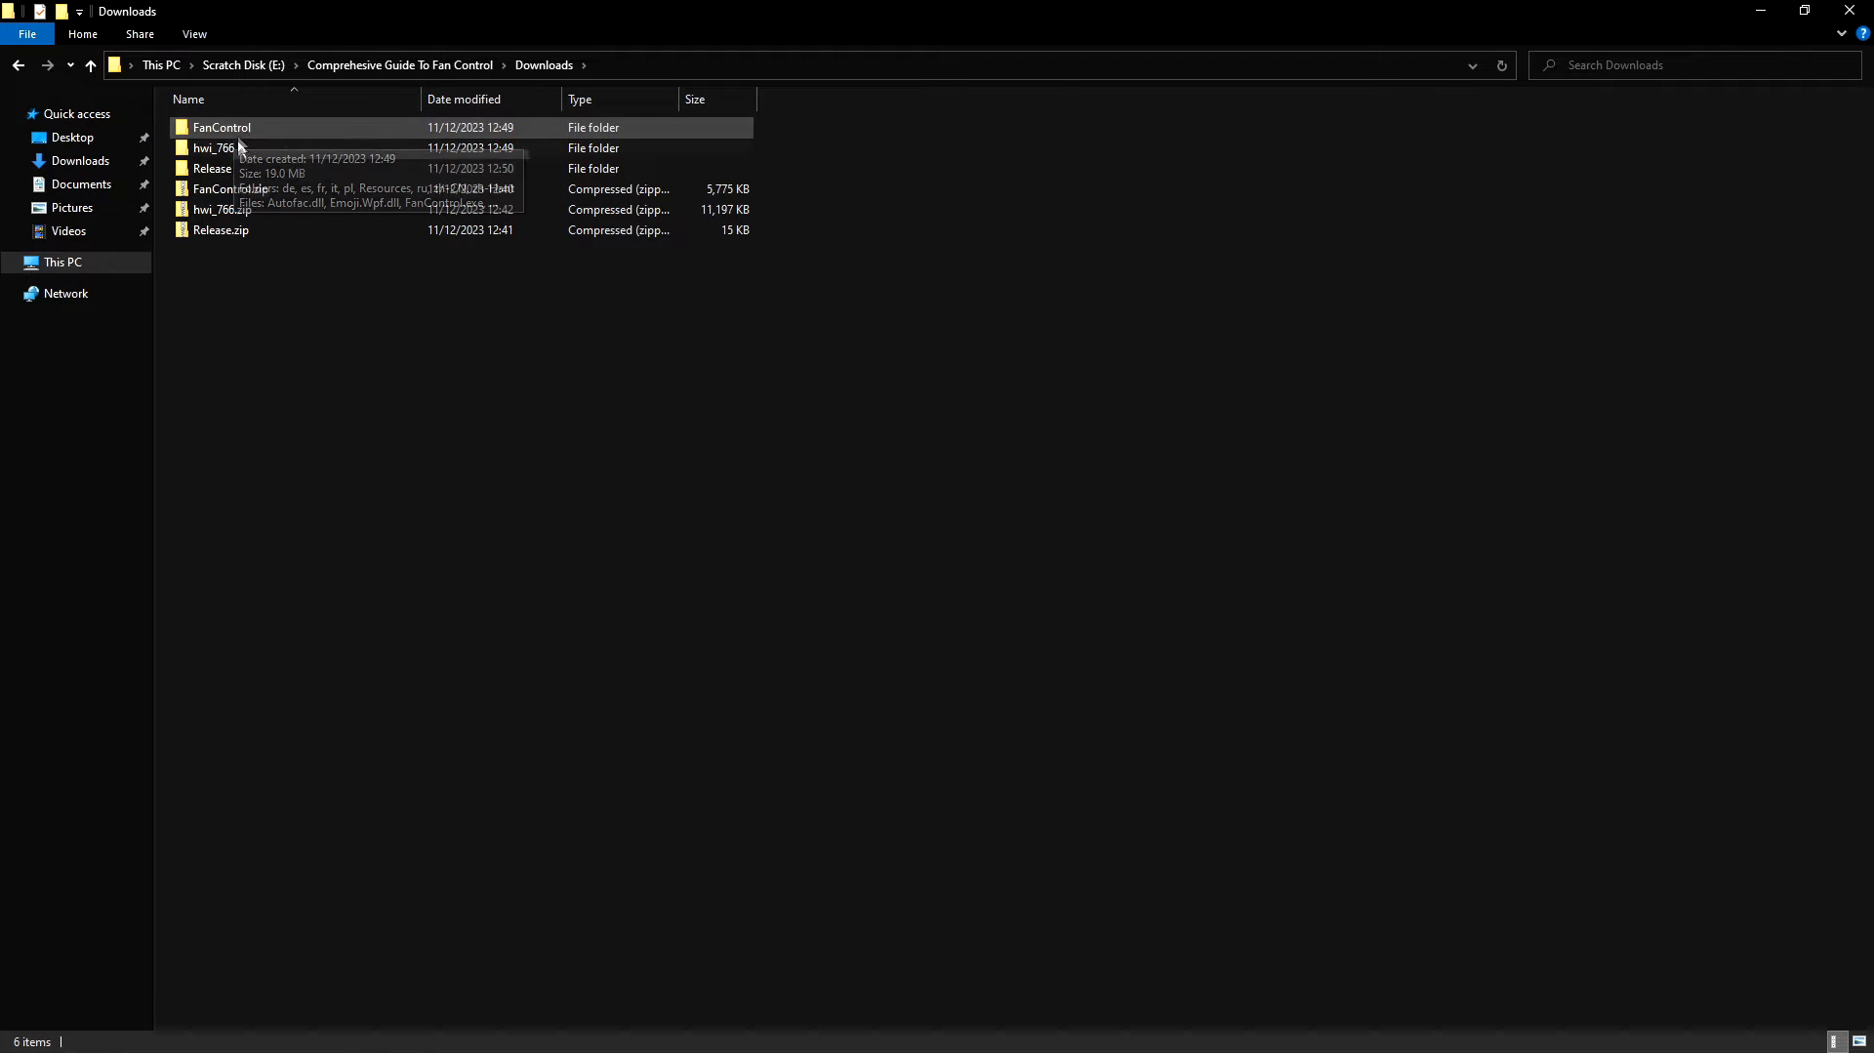
- Launch FanControl.exe from the extracted FanControl folder
double_click(270, 128)
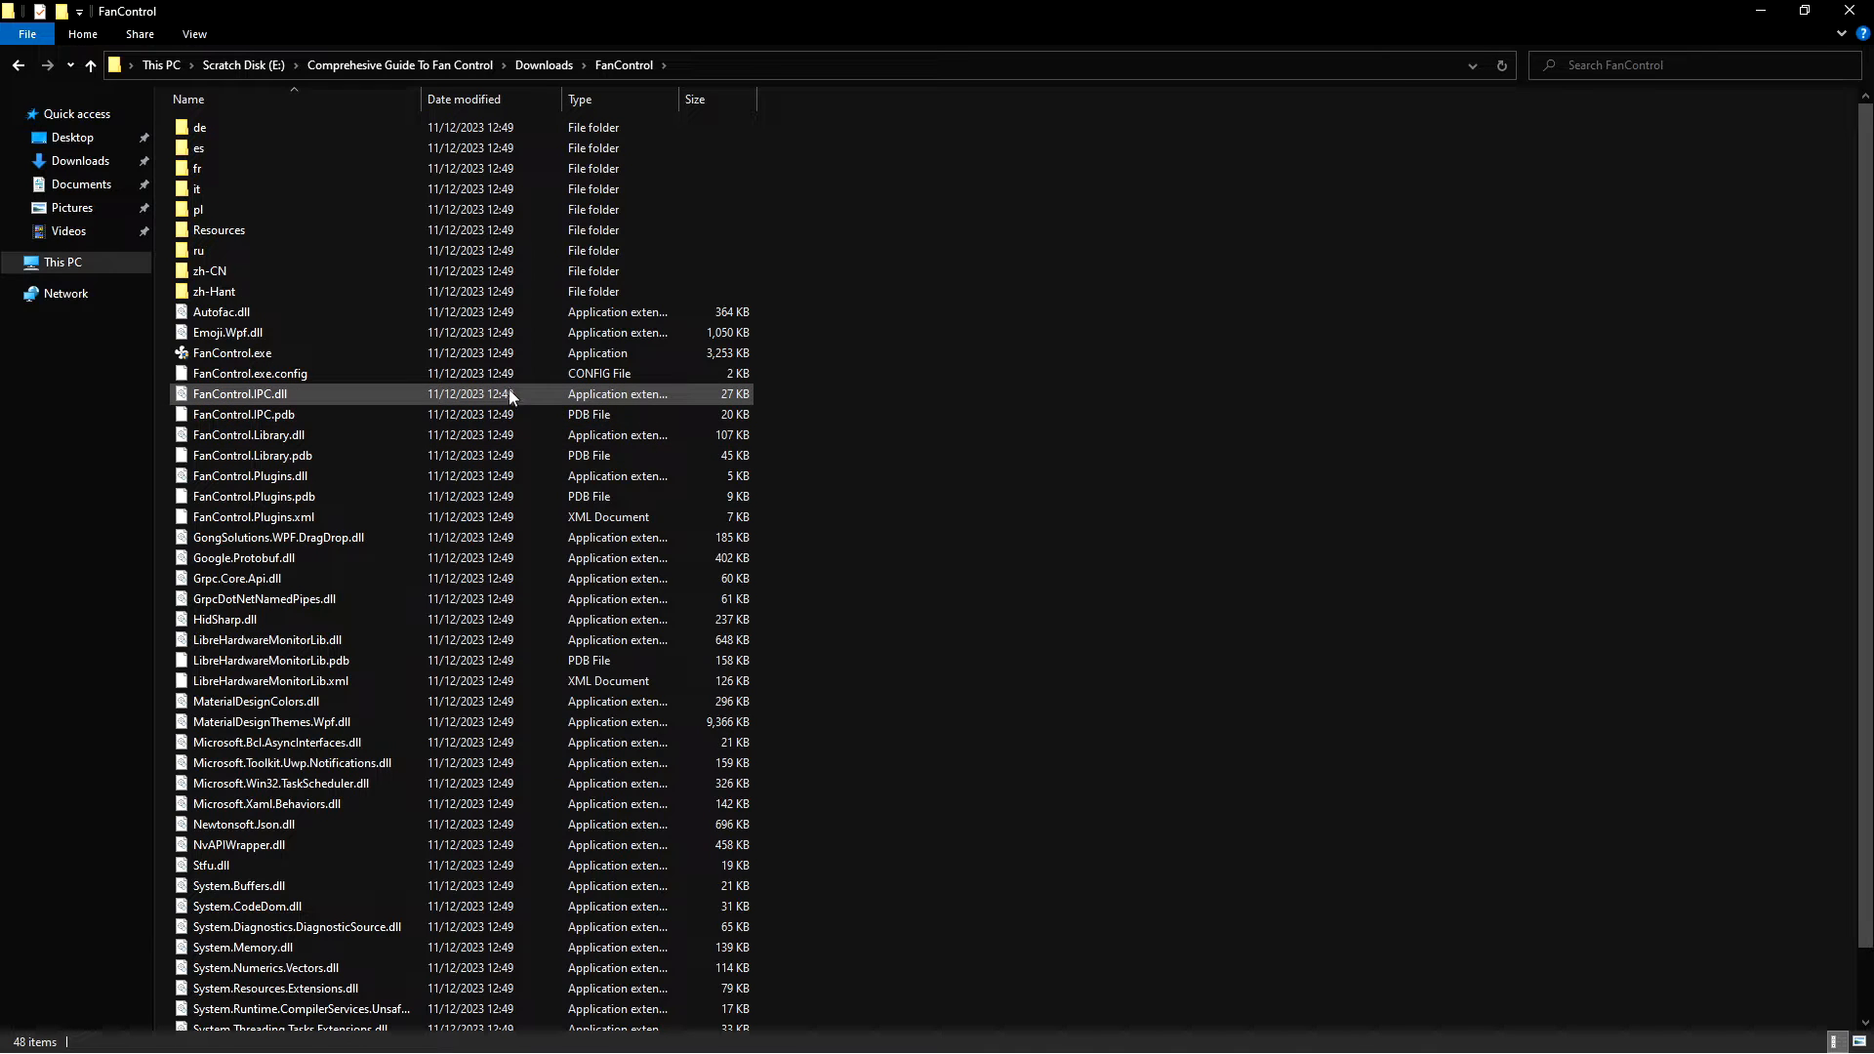
scroll(722, 452, "down", 1)
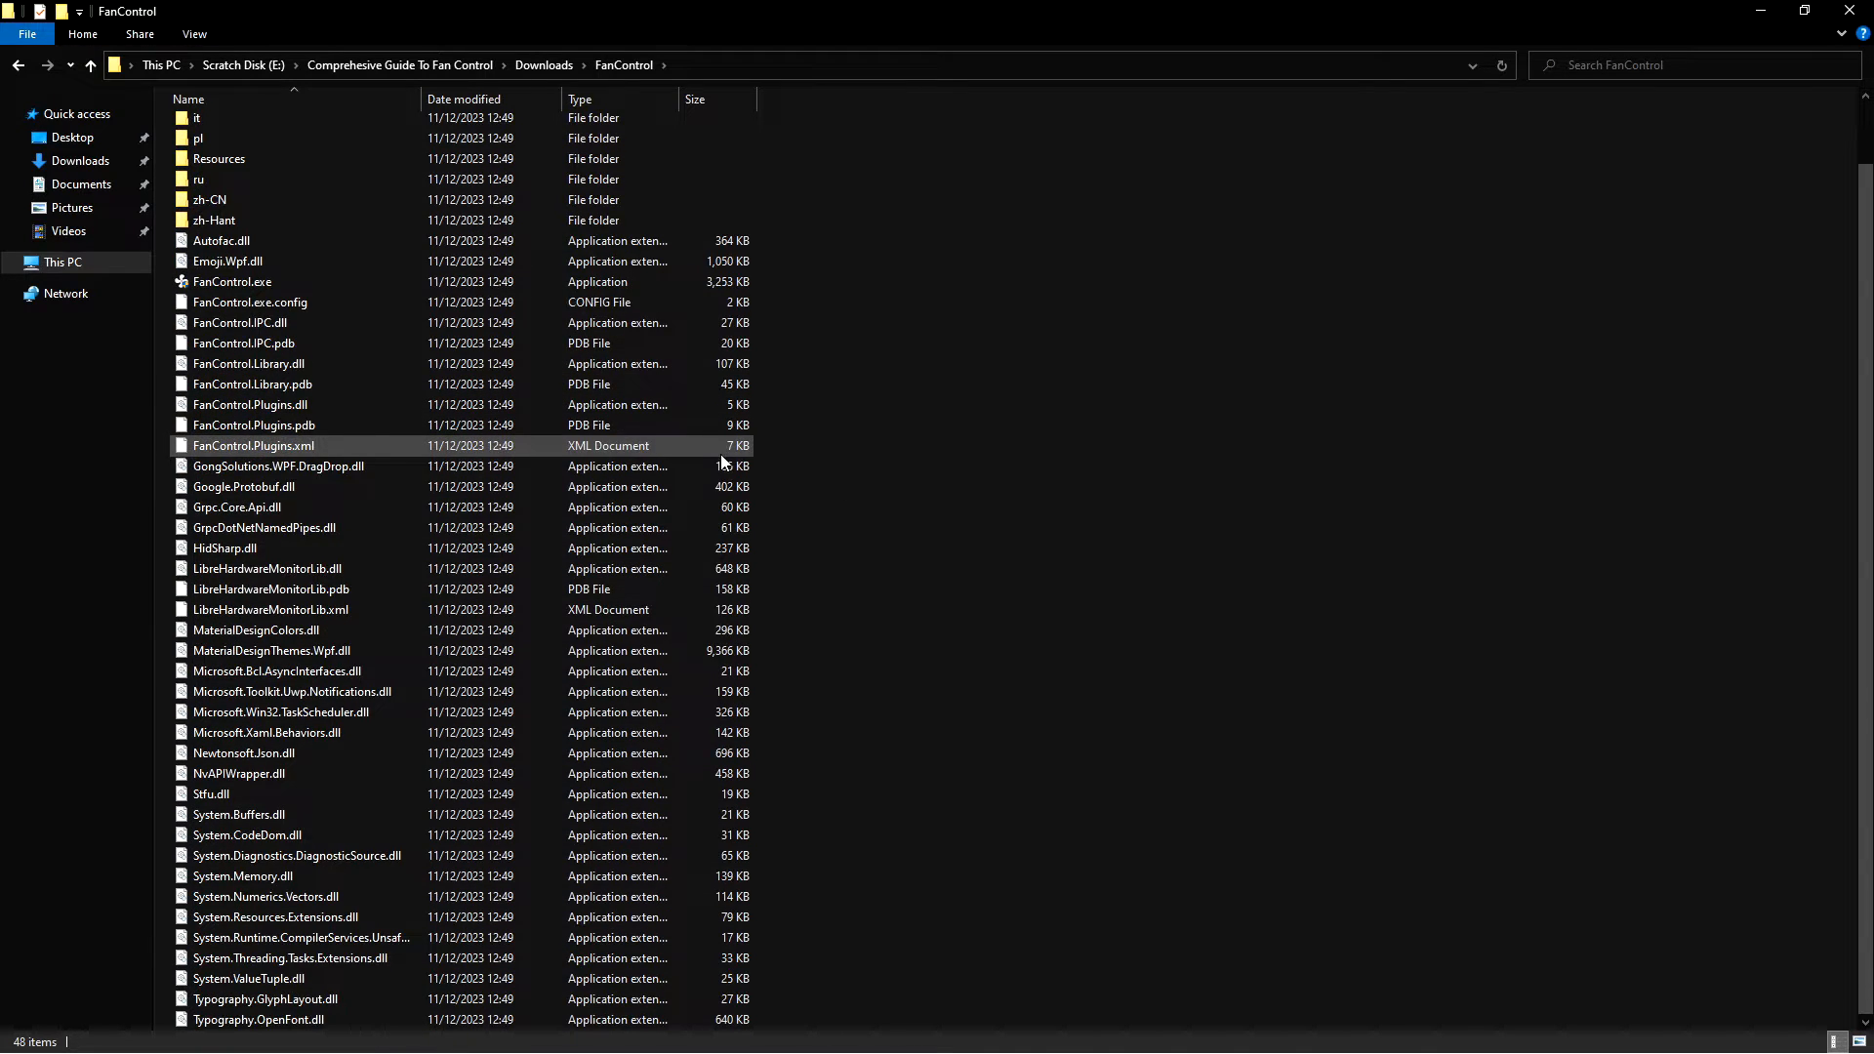
scroll(699, 491, "up", 1)
left_click(522, 64)
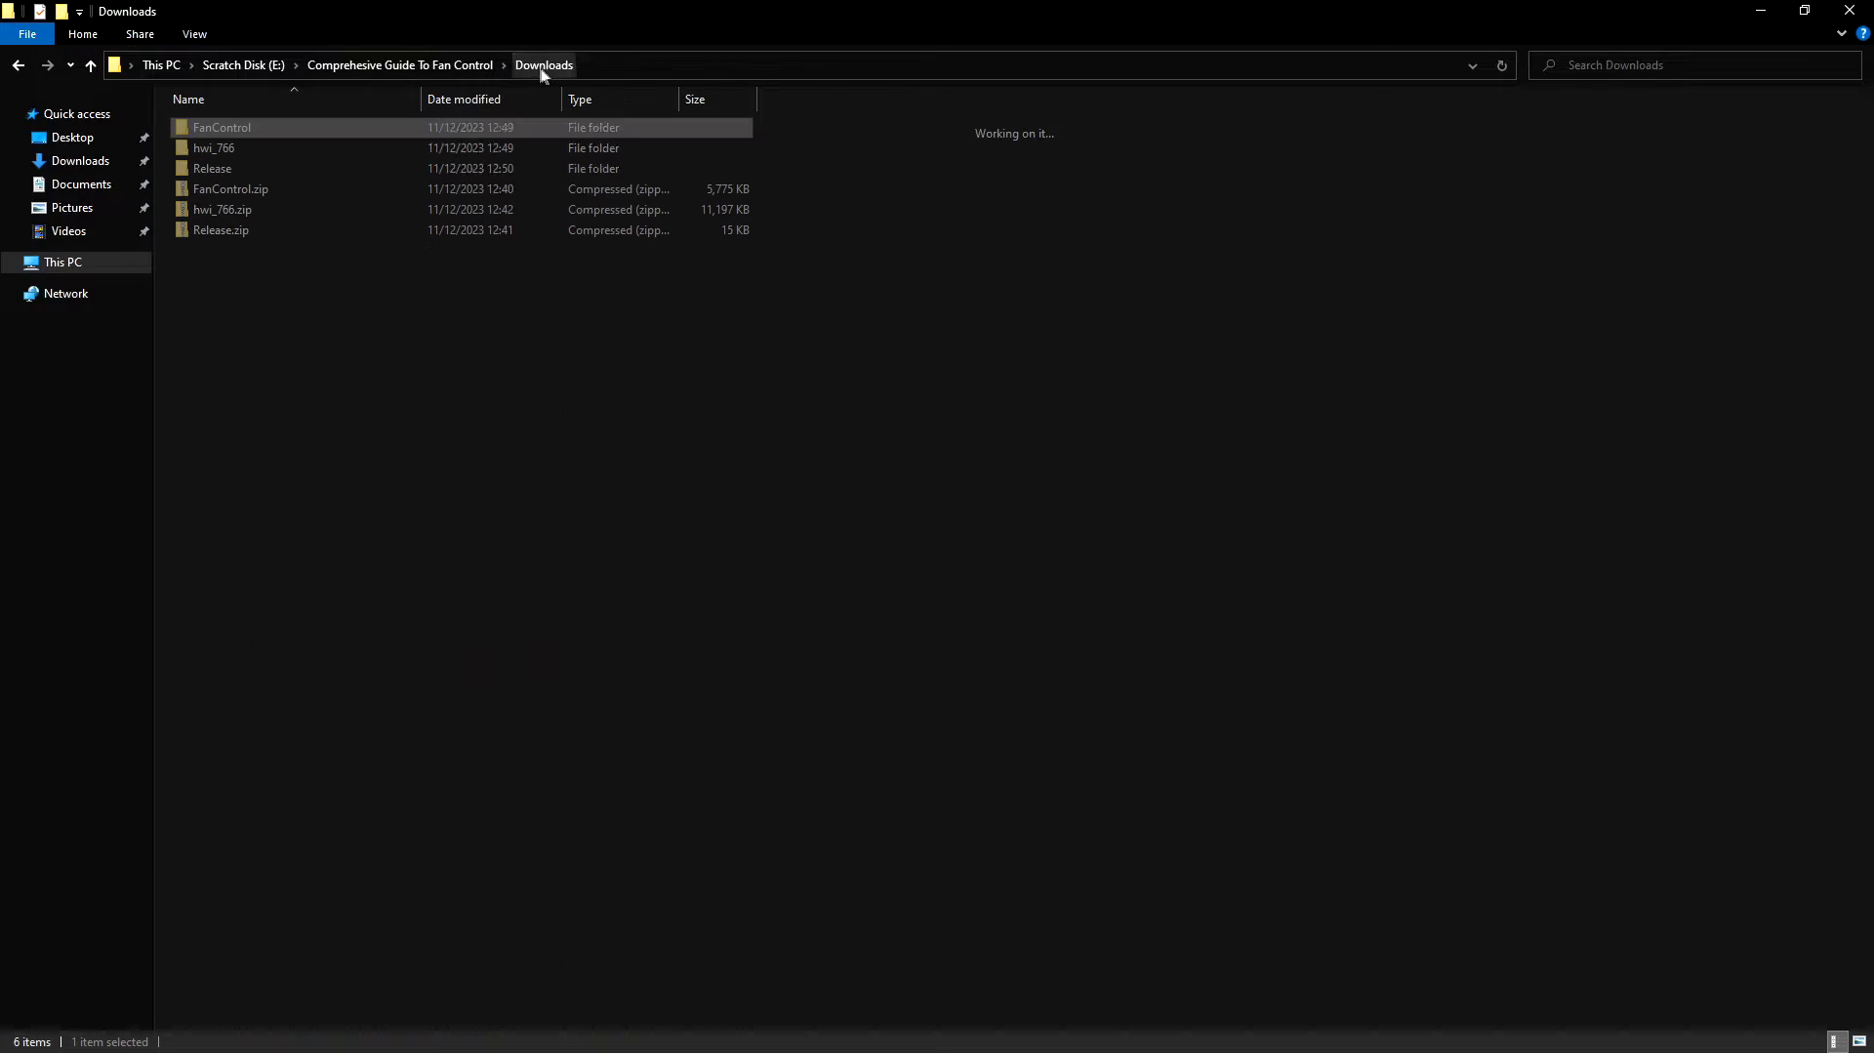
double_click(326, 128)
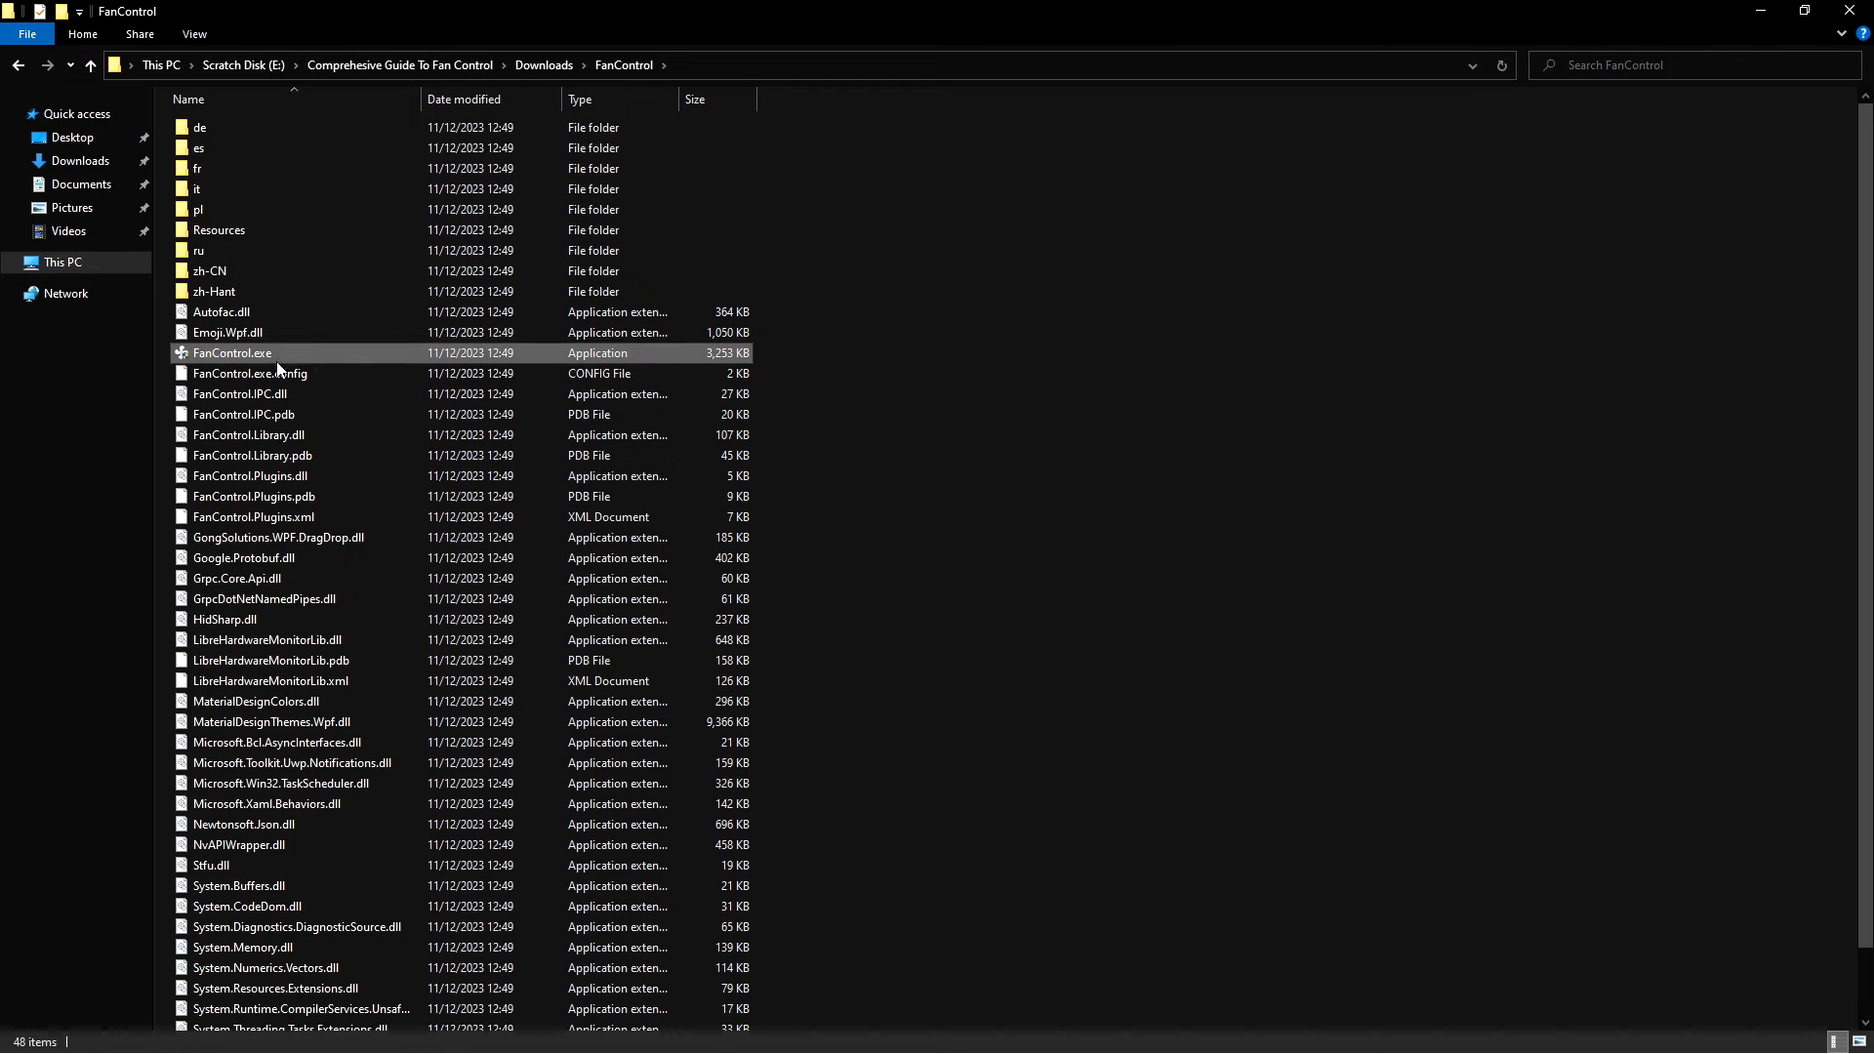
left_click(459, 353)
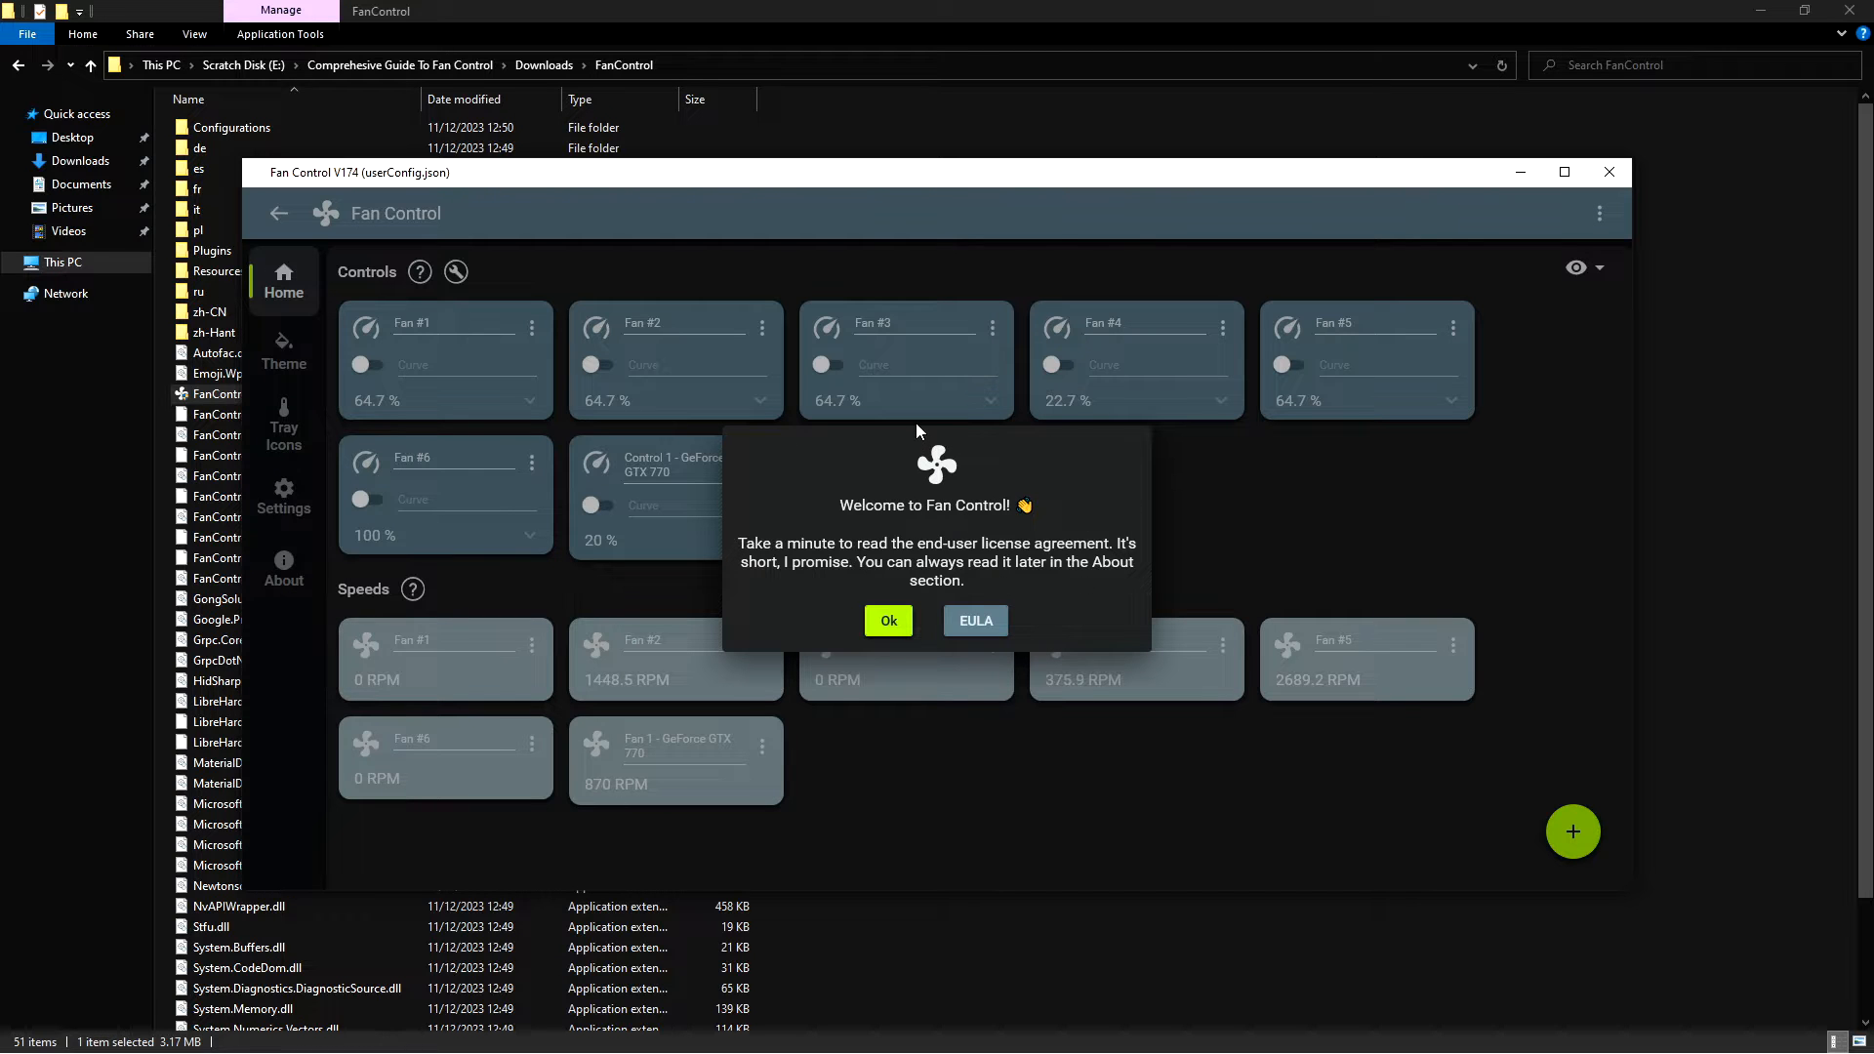
- Accept the Fan Control welcome message and decline the assisted setup
left_click(887, 621)
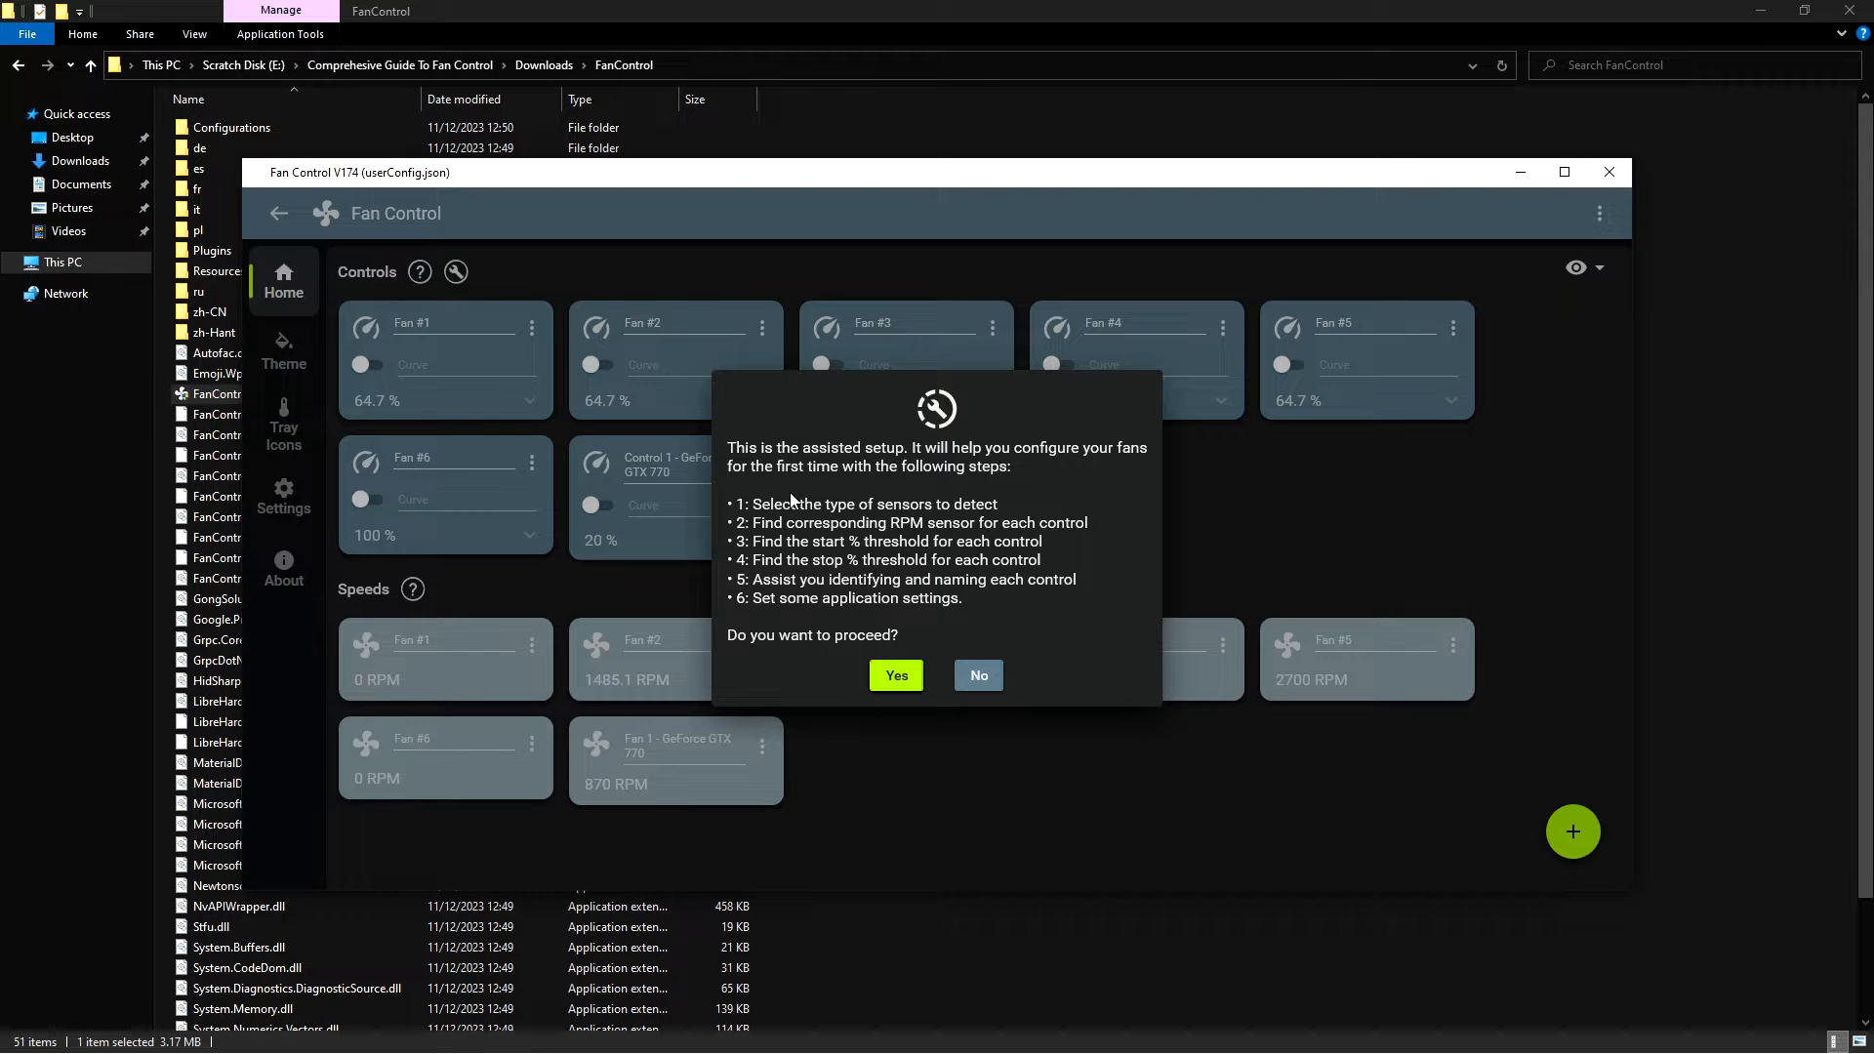
left_click(979, 675)
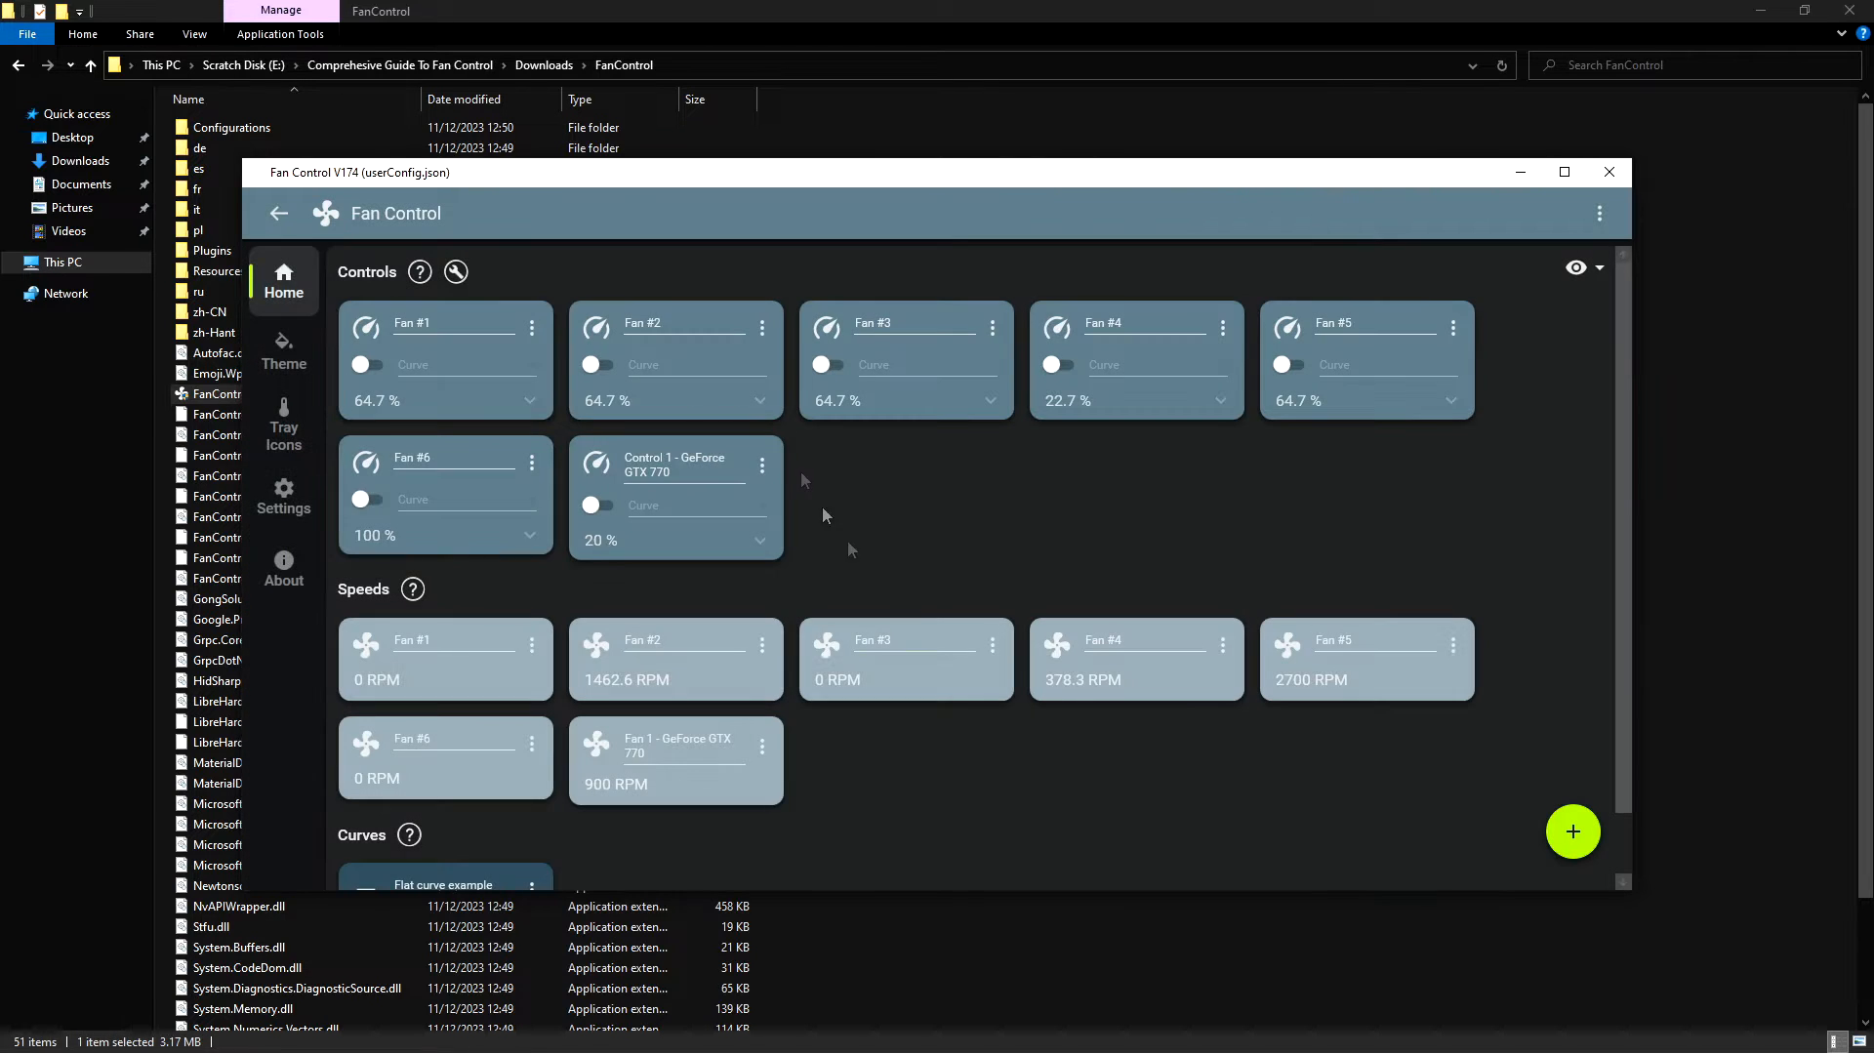
- Switch to File Explorer and examine the fan settings in the guide folder's BIOS screenshots, from ASRock Bios.jpg to X58 Bios.JPG
left_click(789, 12)
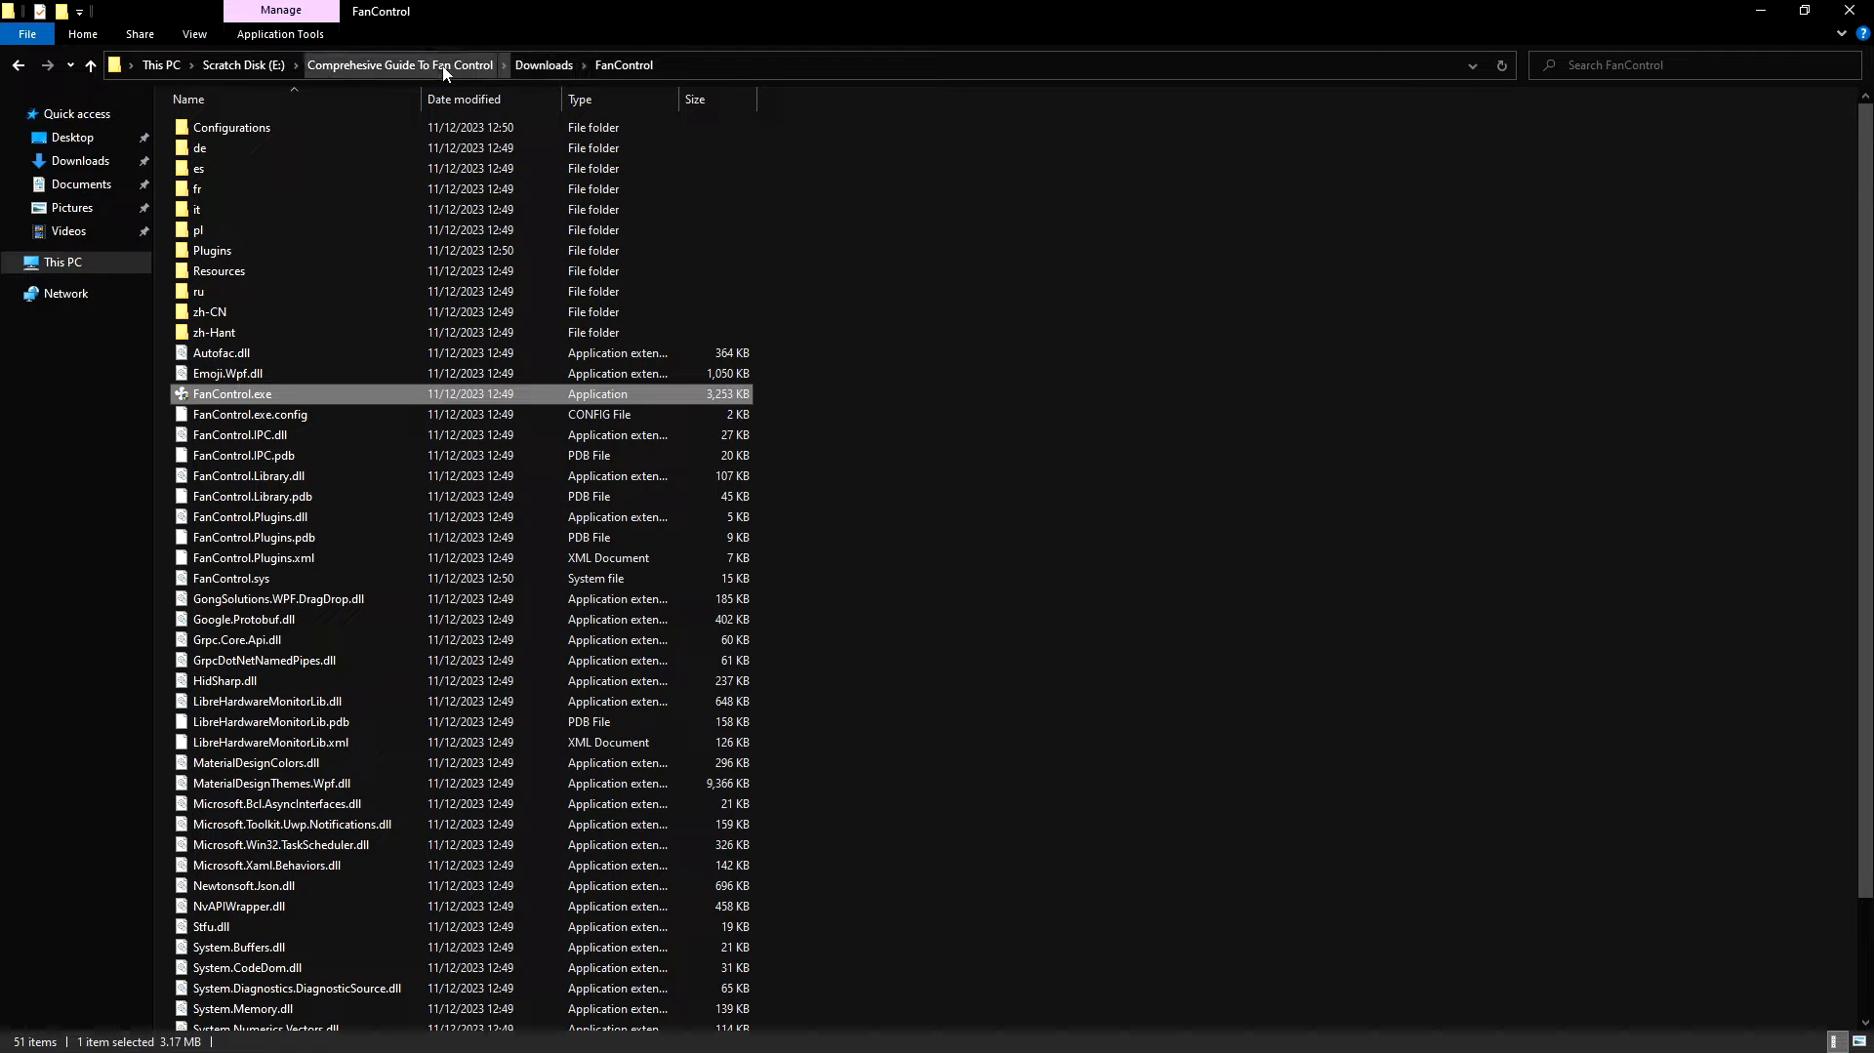
left_click(449, 66)
double_click(332, 174)
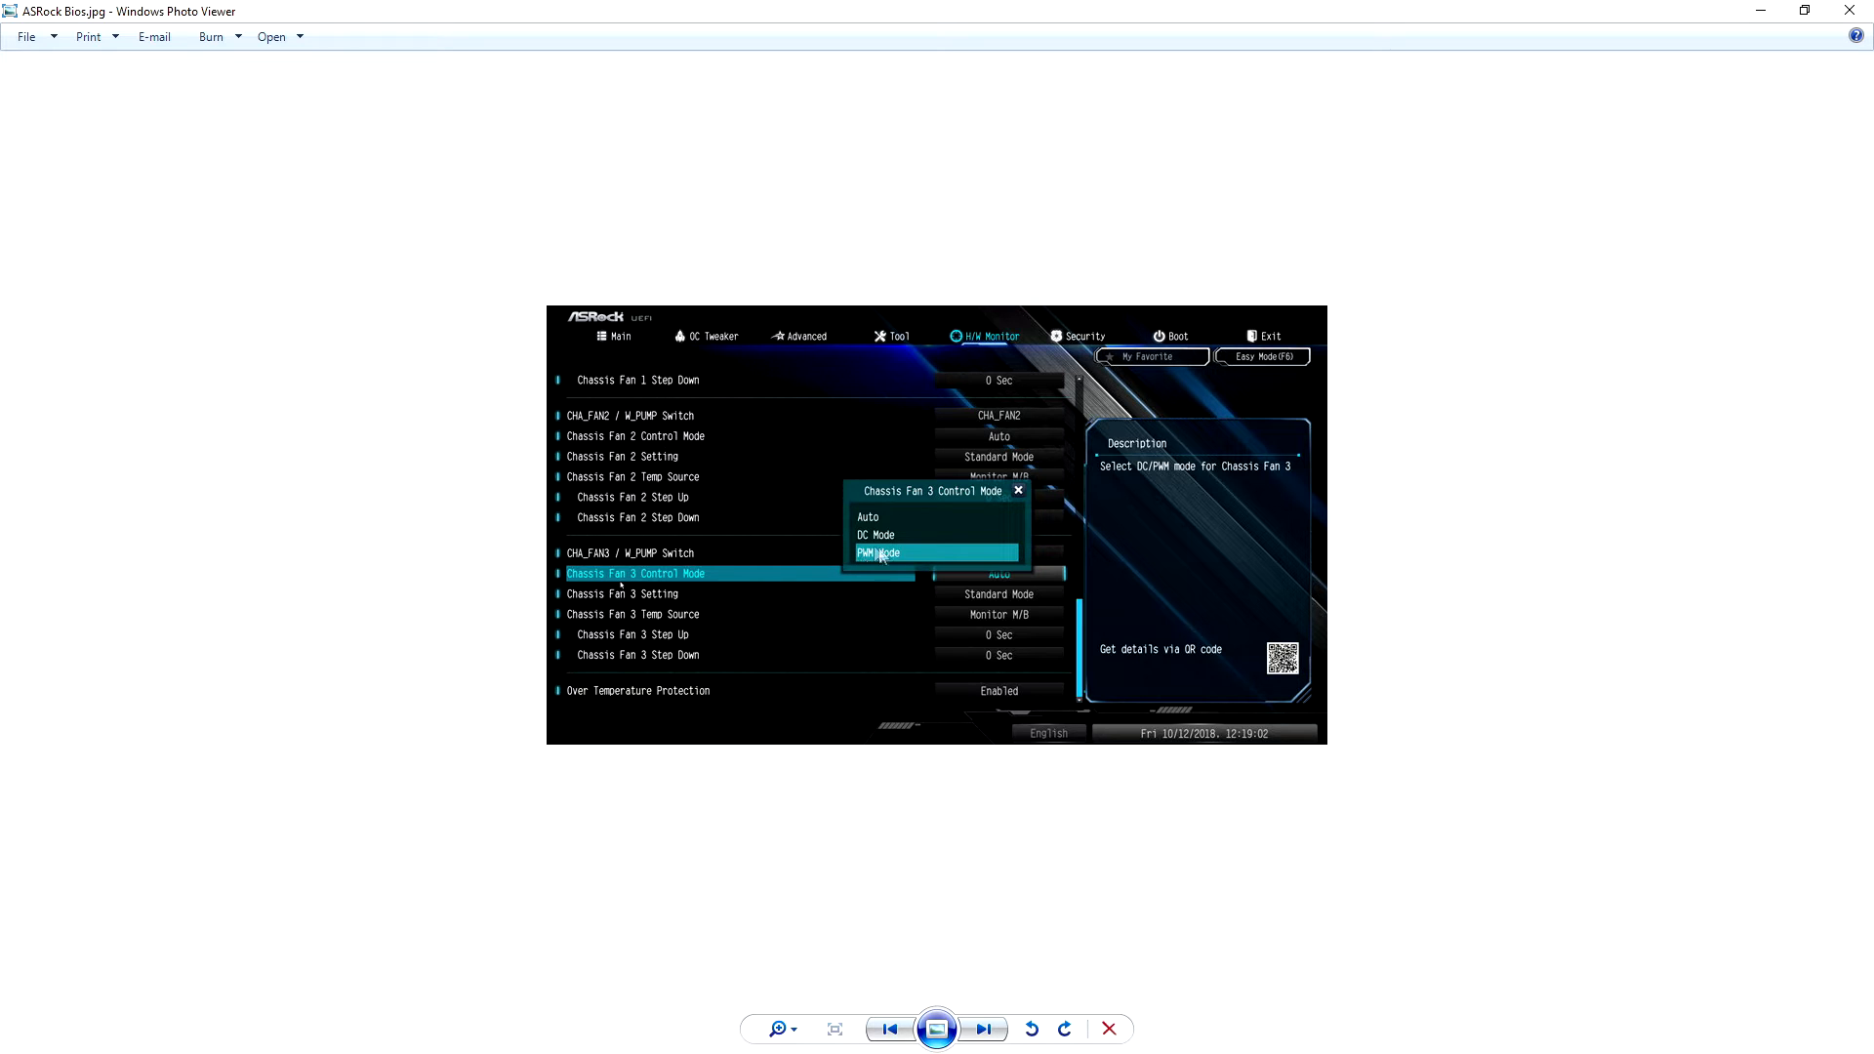
left_click(973, 1033)
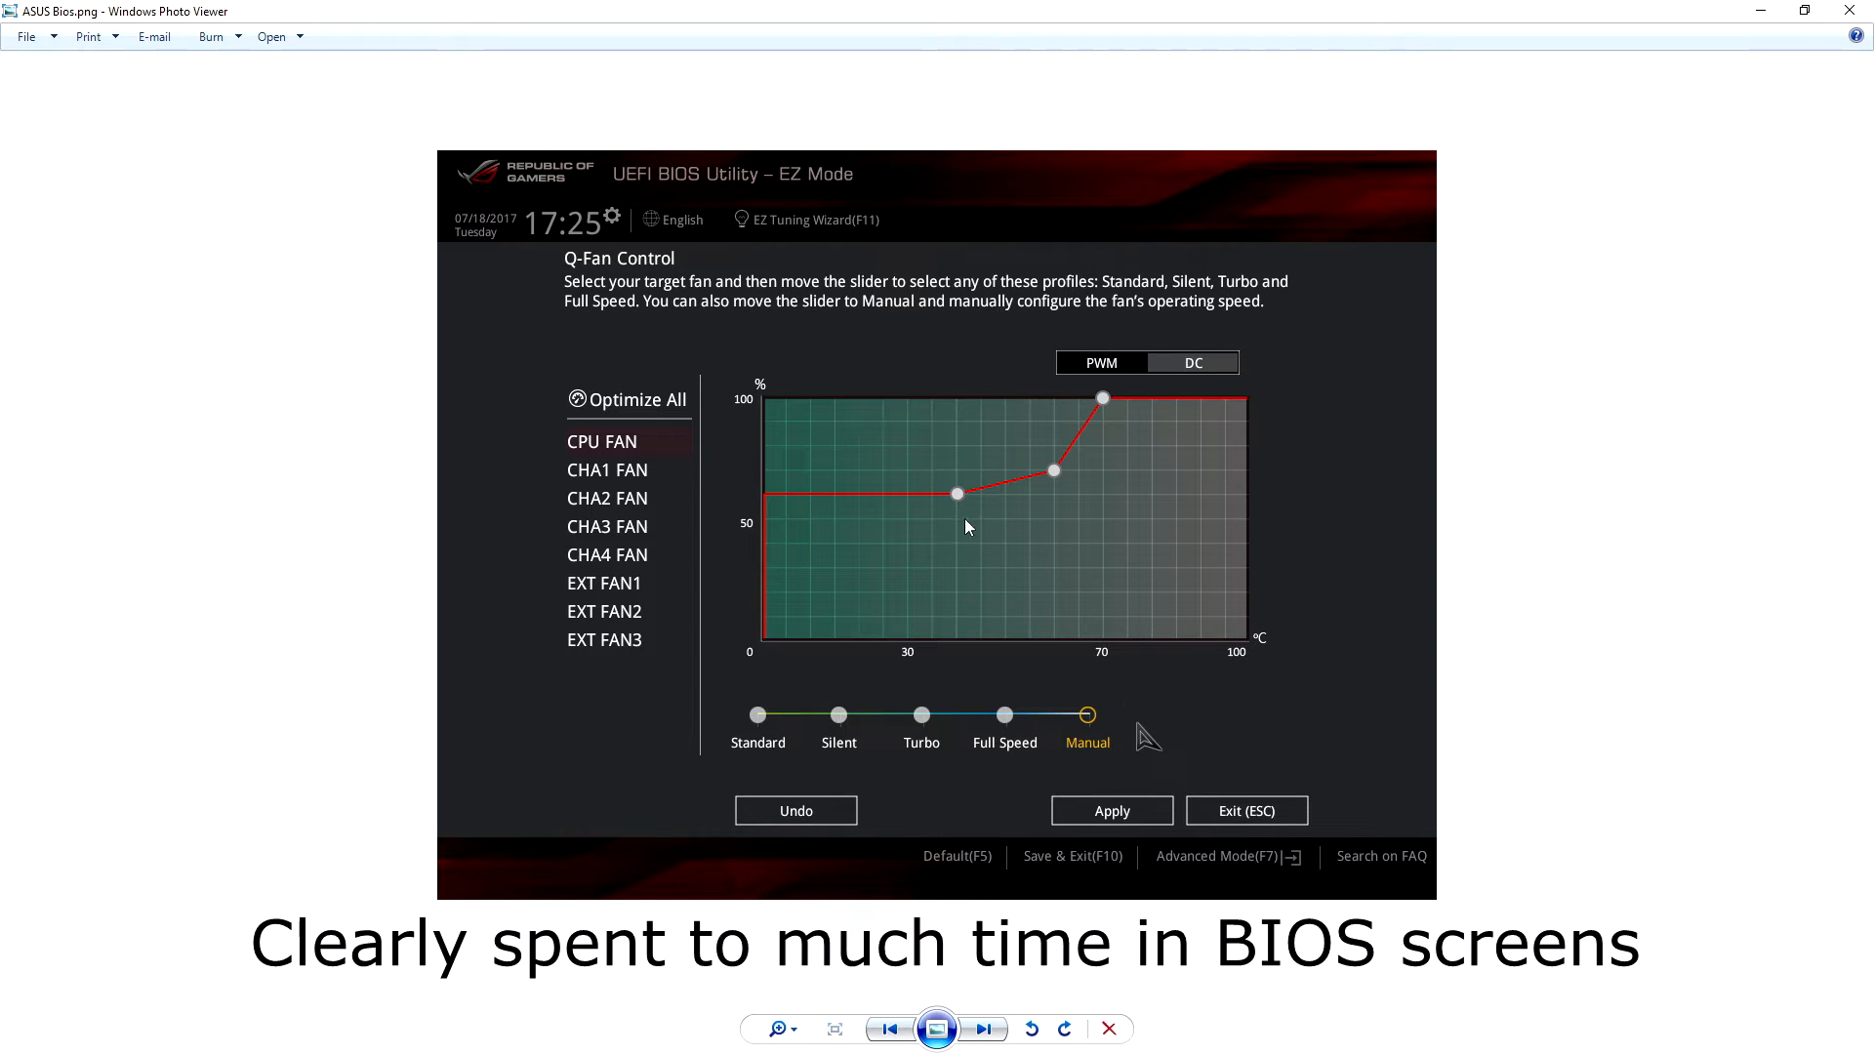
left_click(983, 1029)
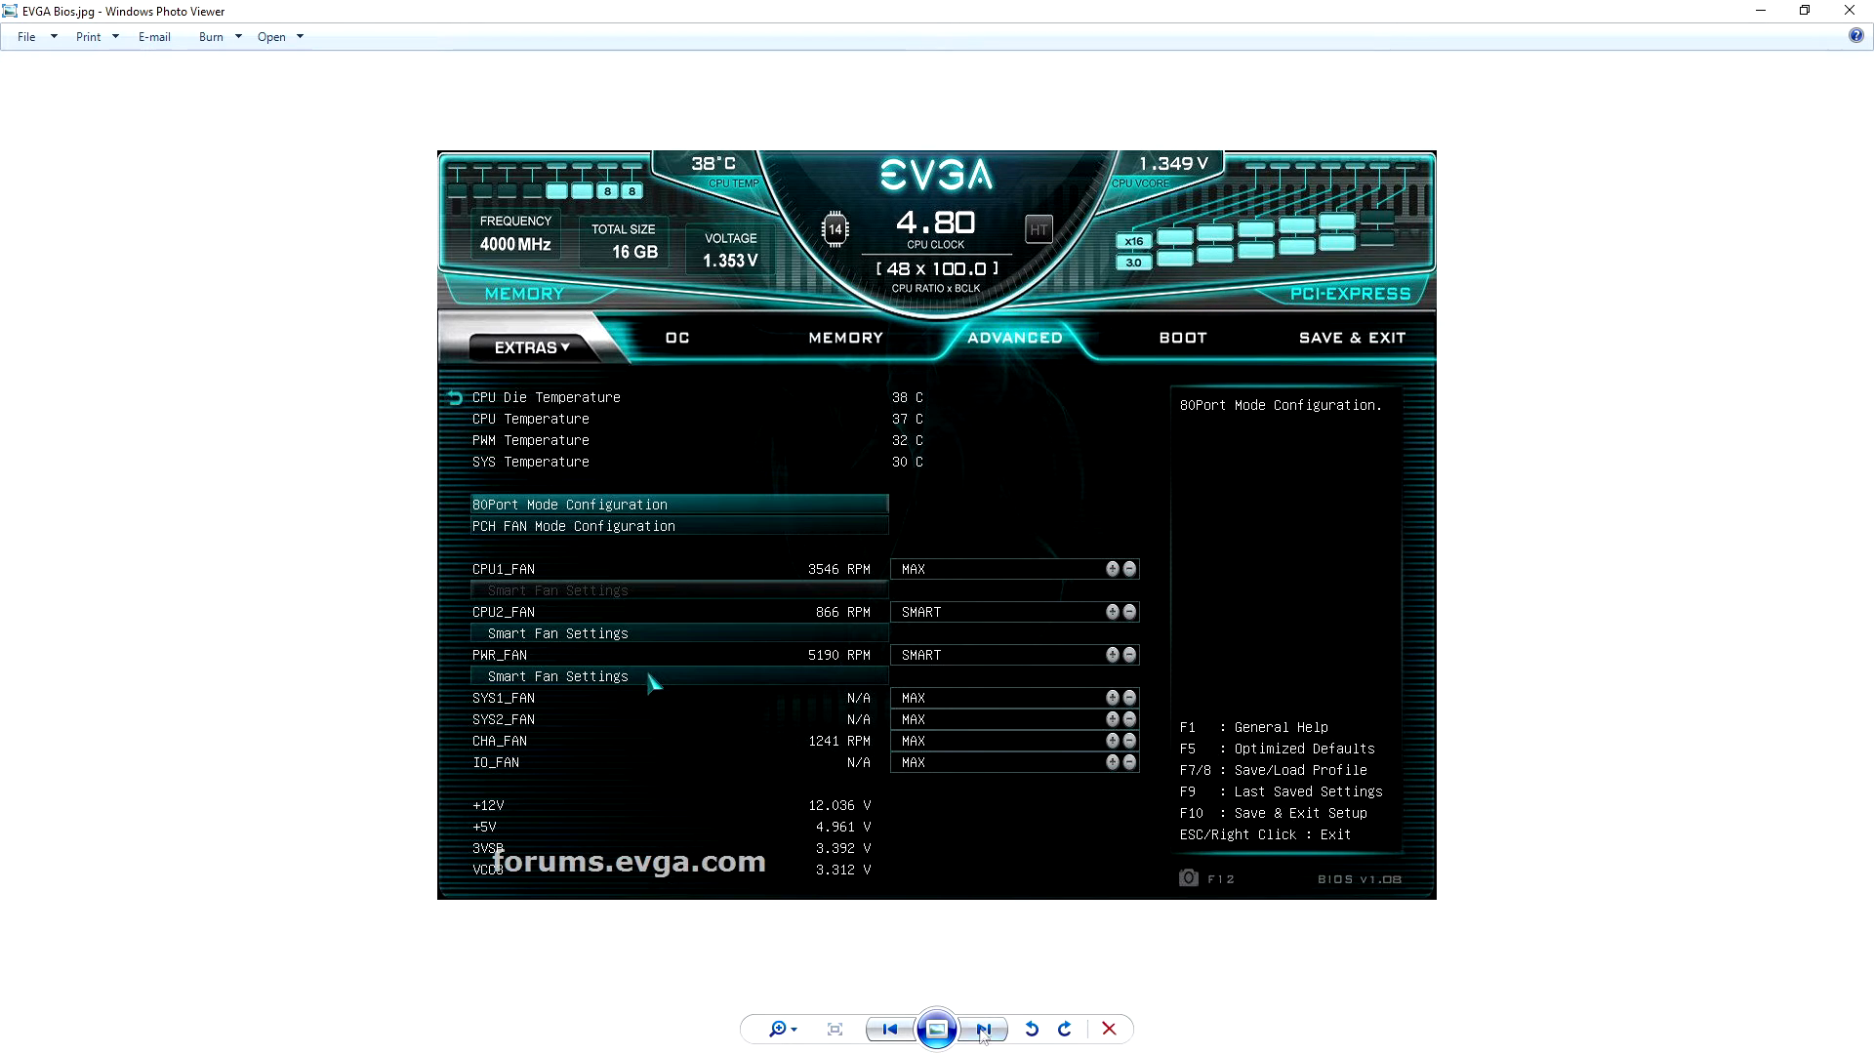
left_click(983, 1031)
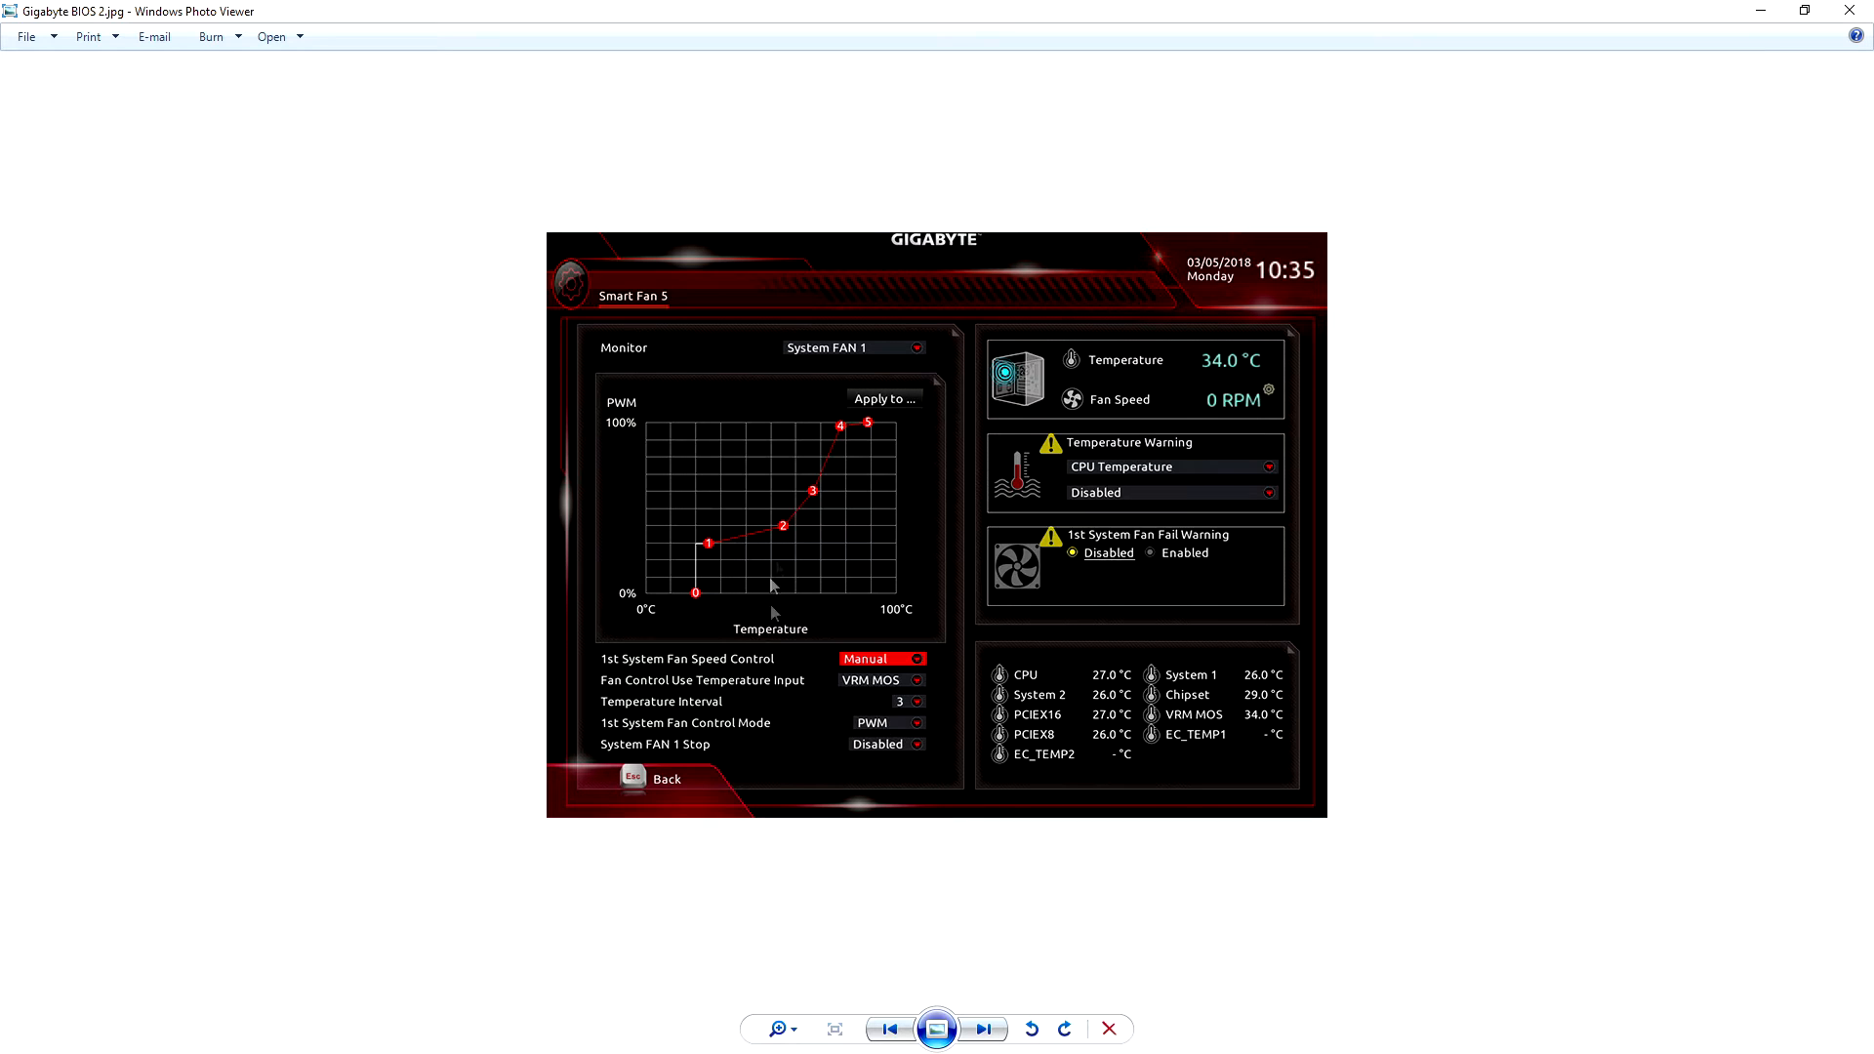
left_click(982, 1028)
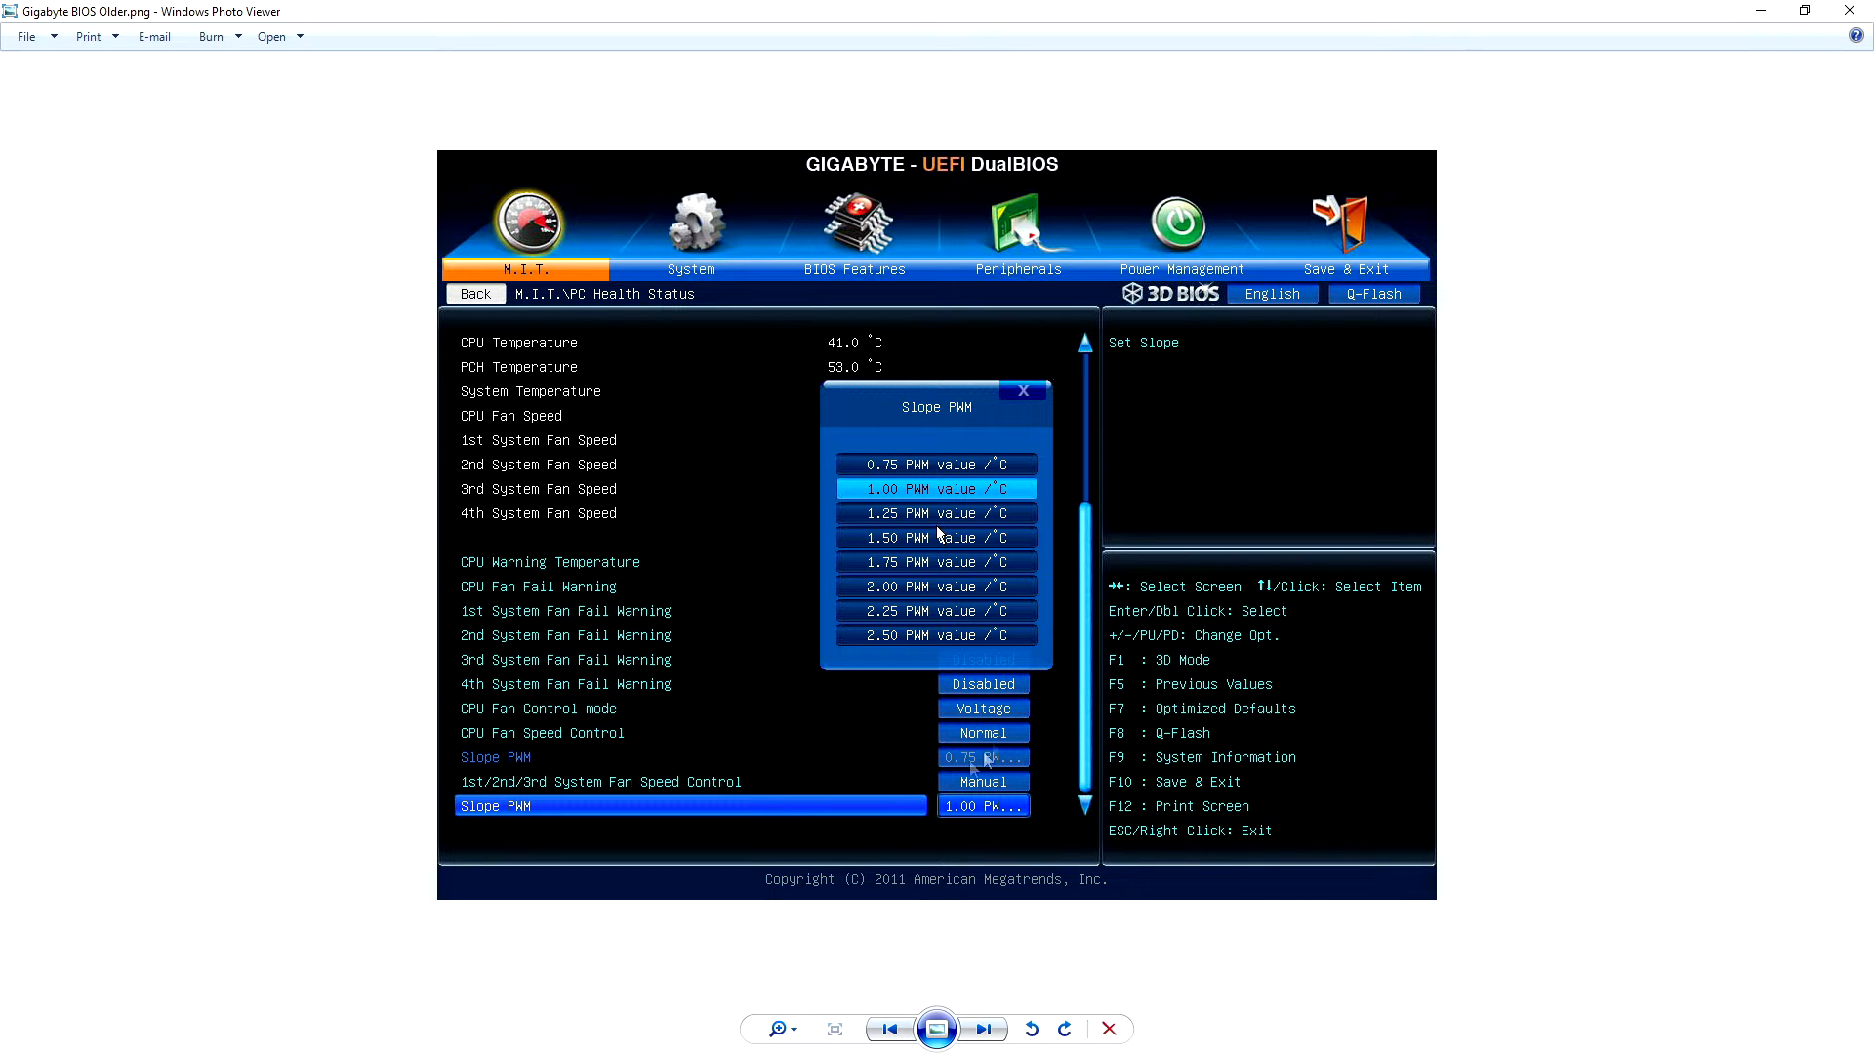
left_click(982, 1029)
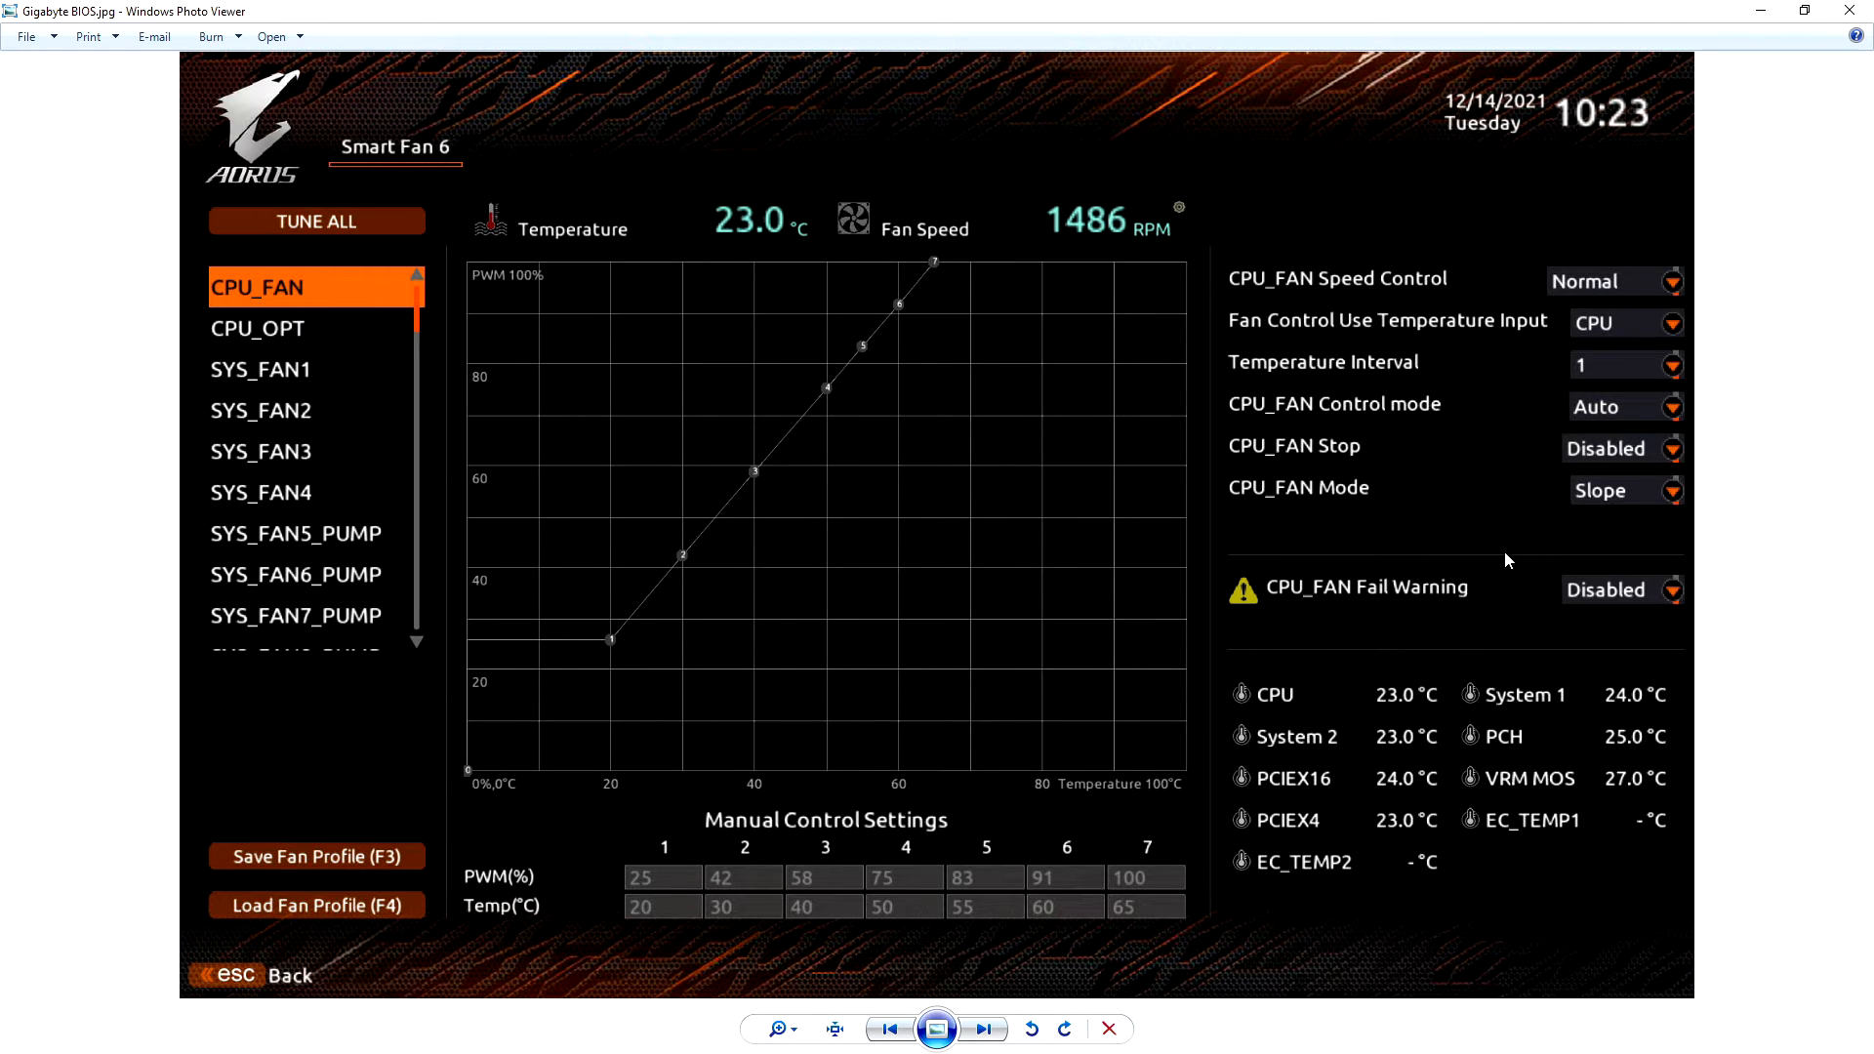
left_click(983, 1029)
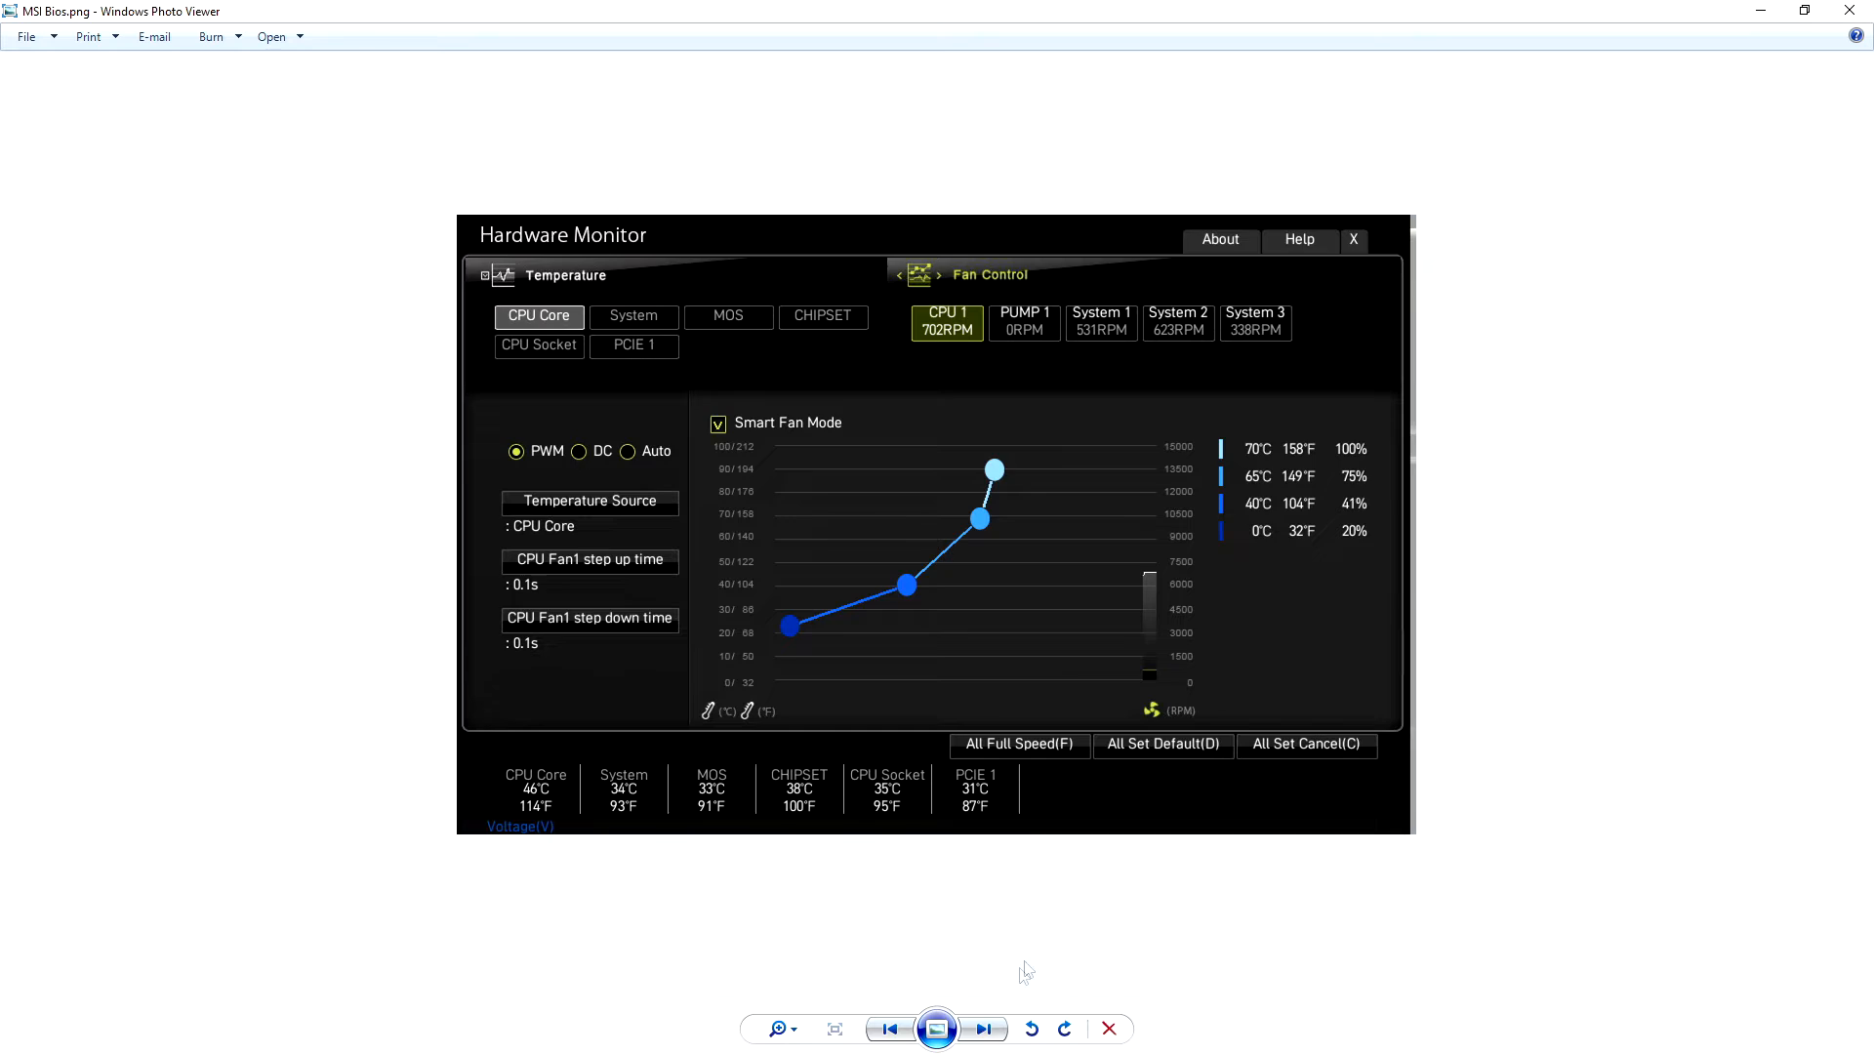
left_click(983, 1029)
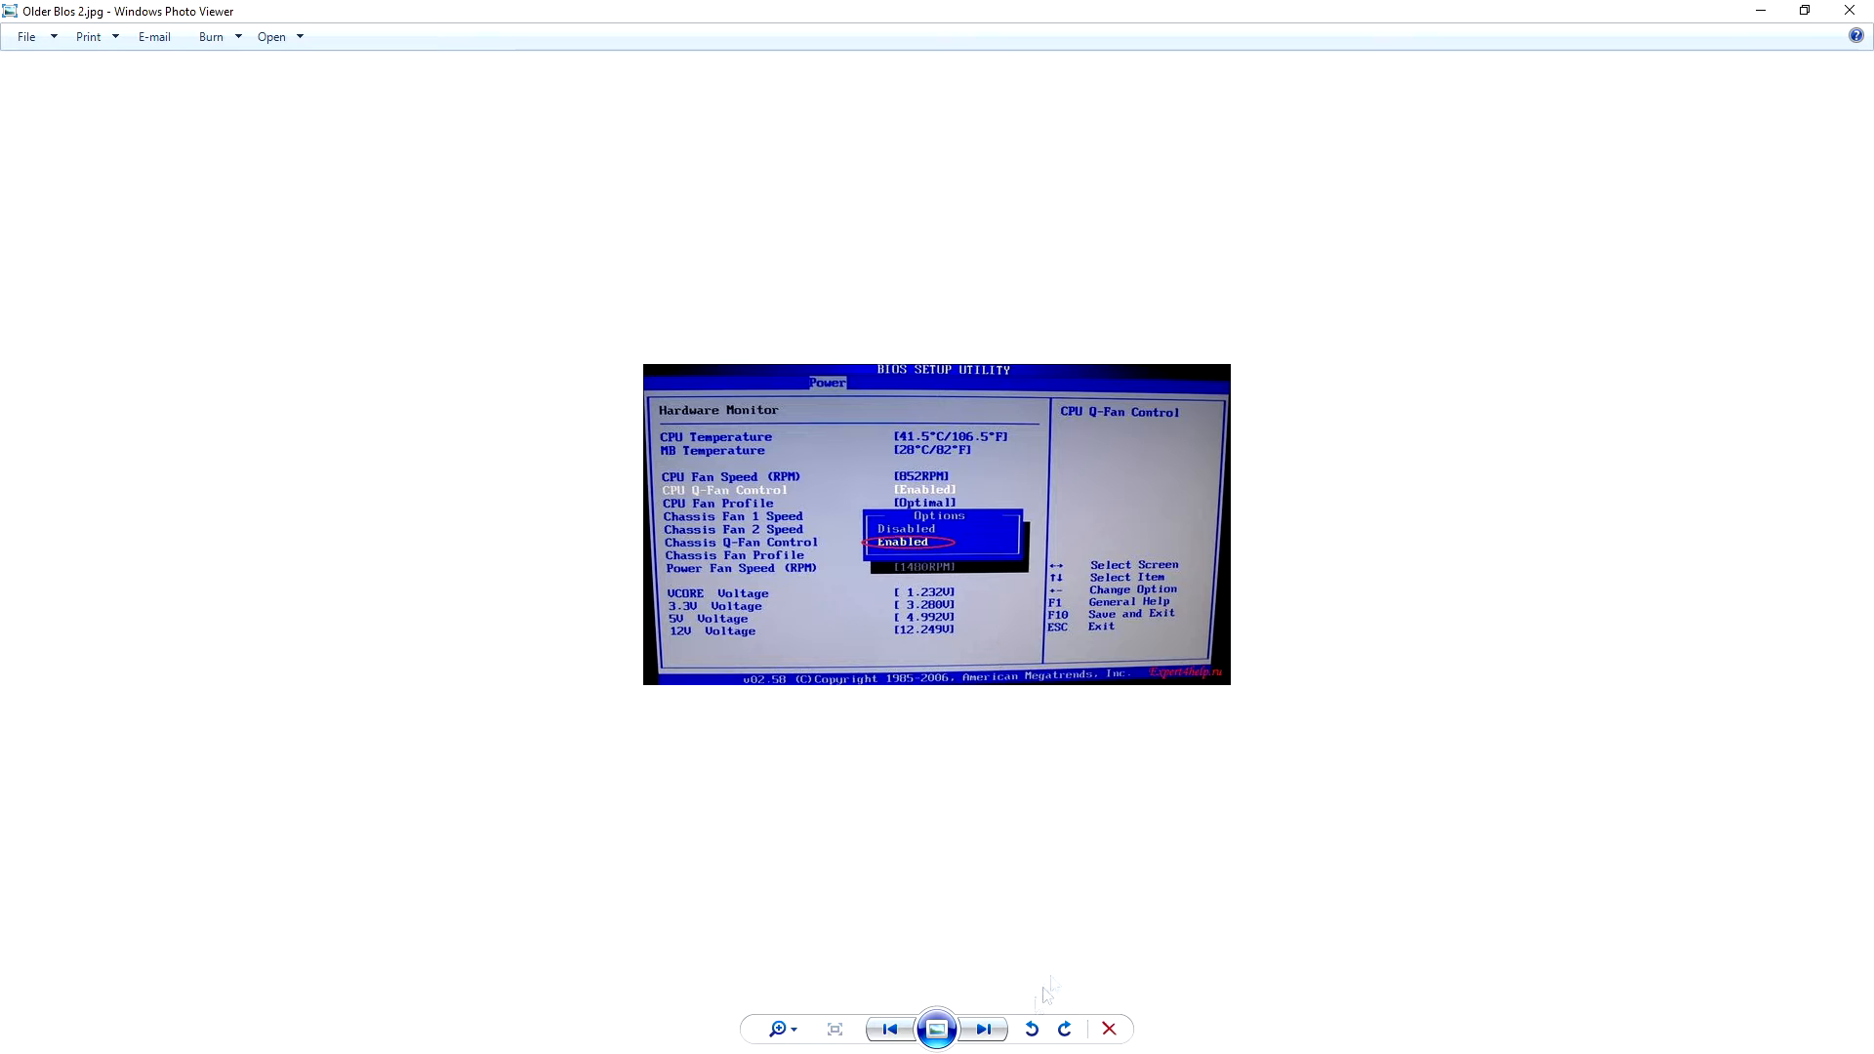
left_click(1001, 1028)
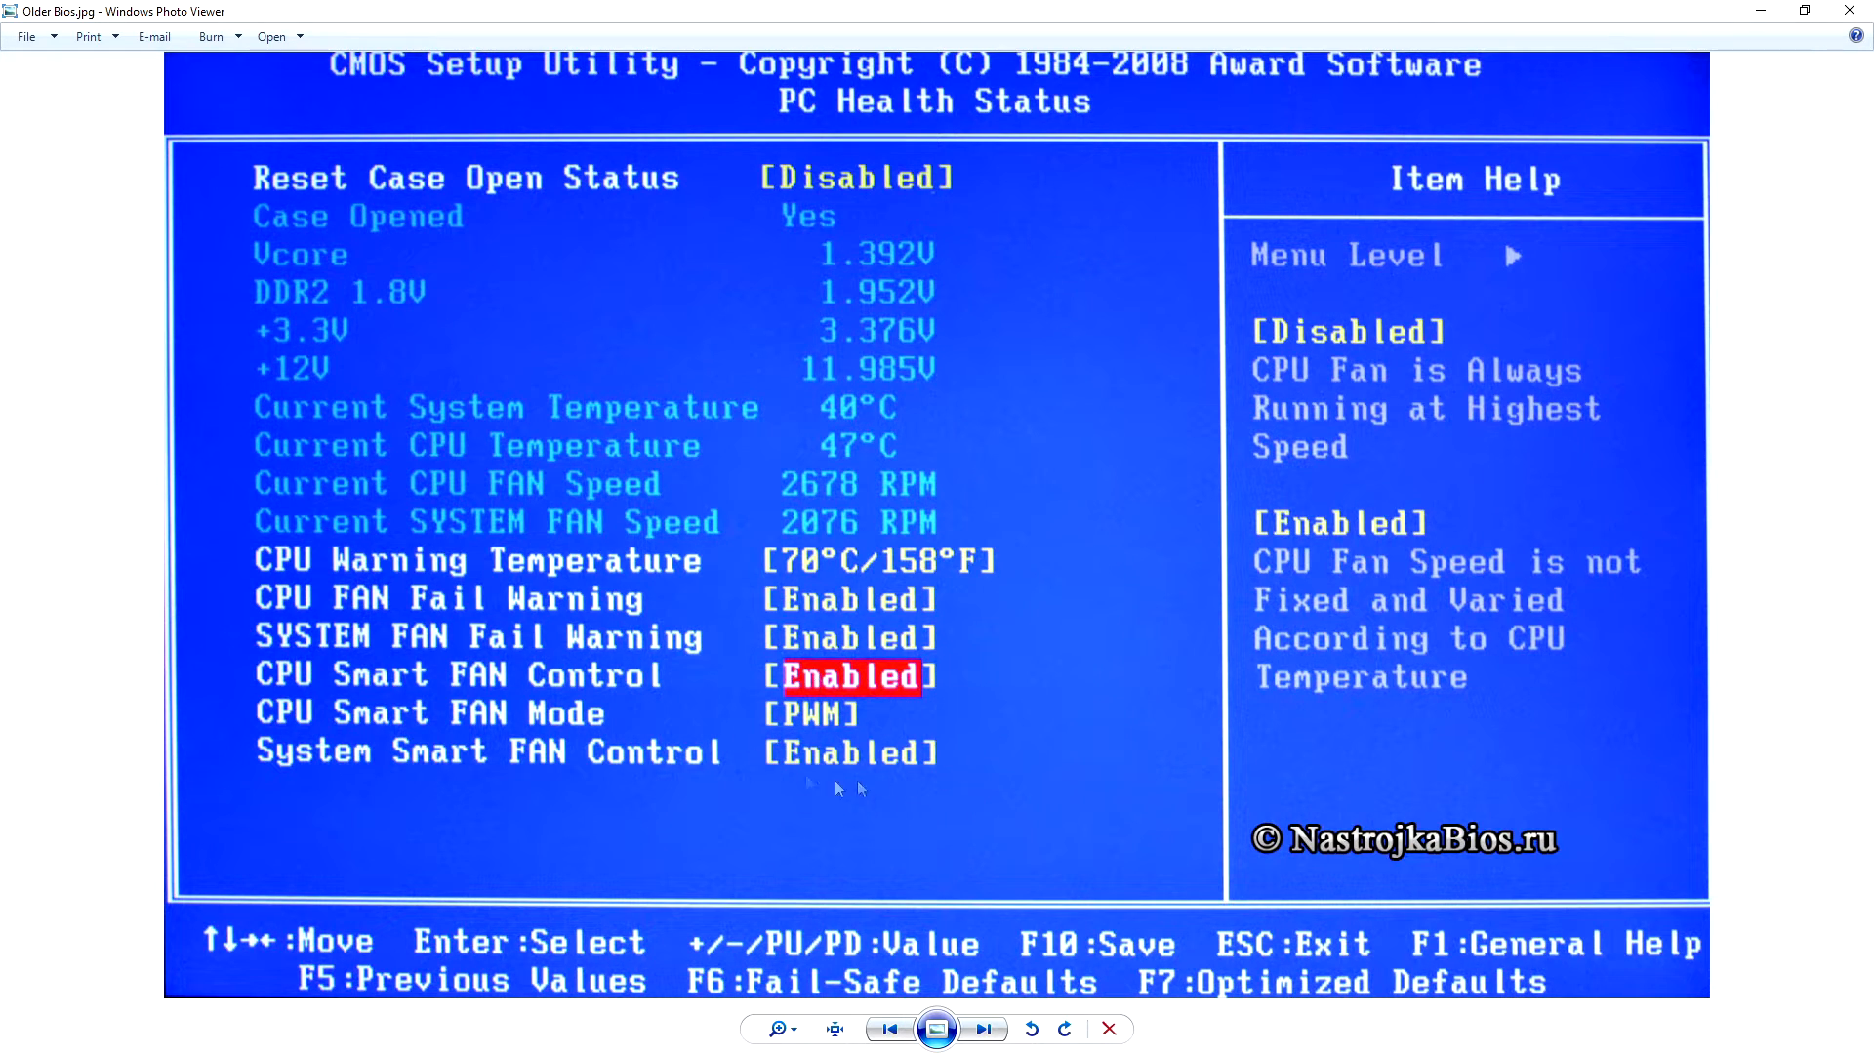
left_click(983, 1033)
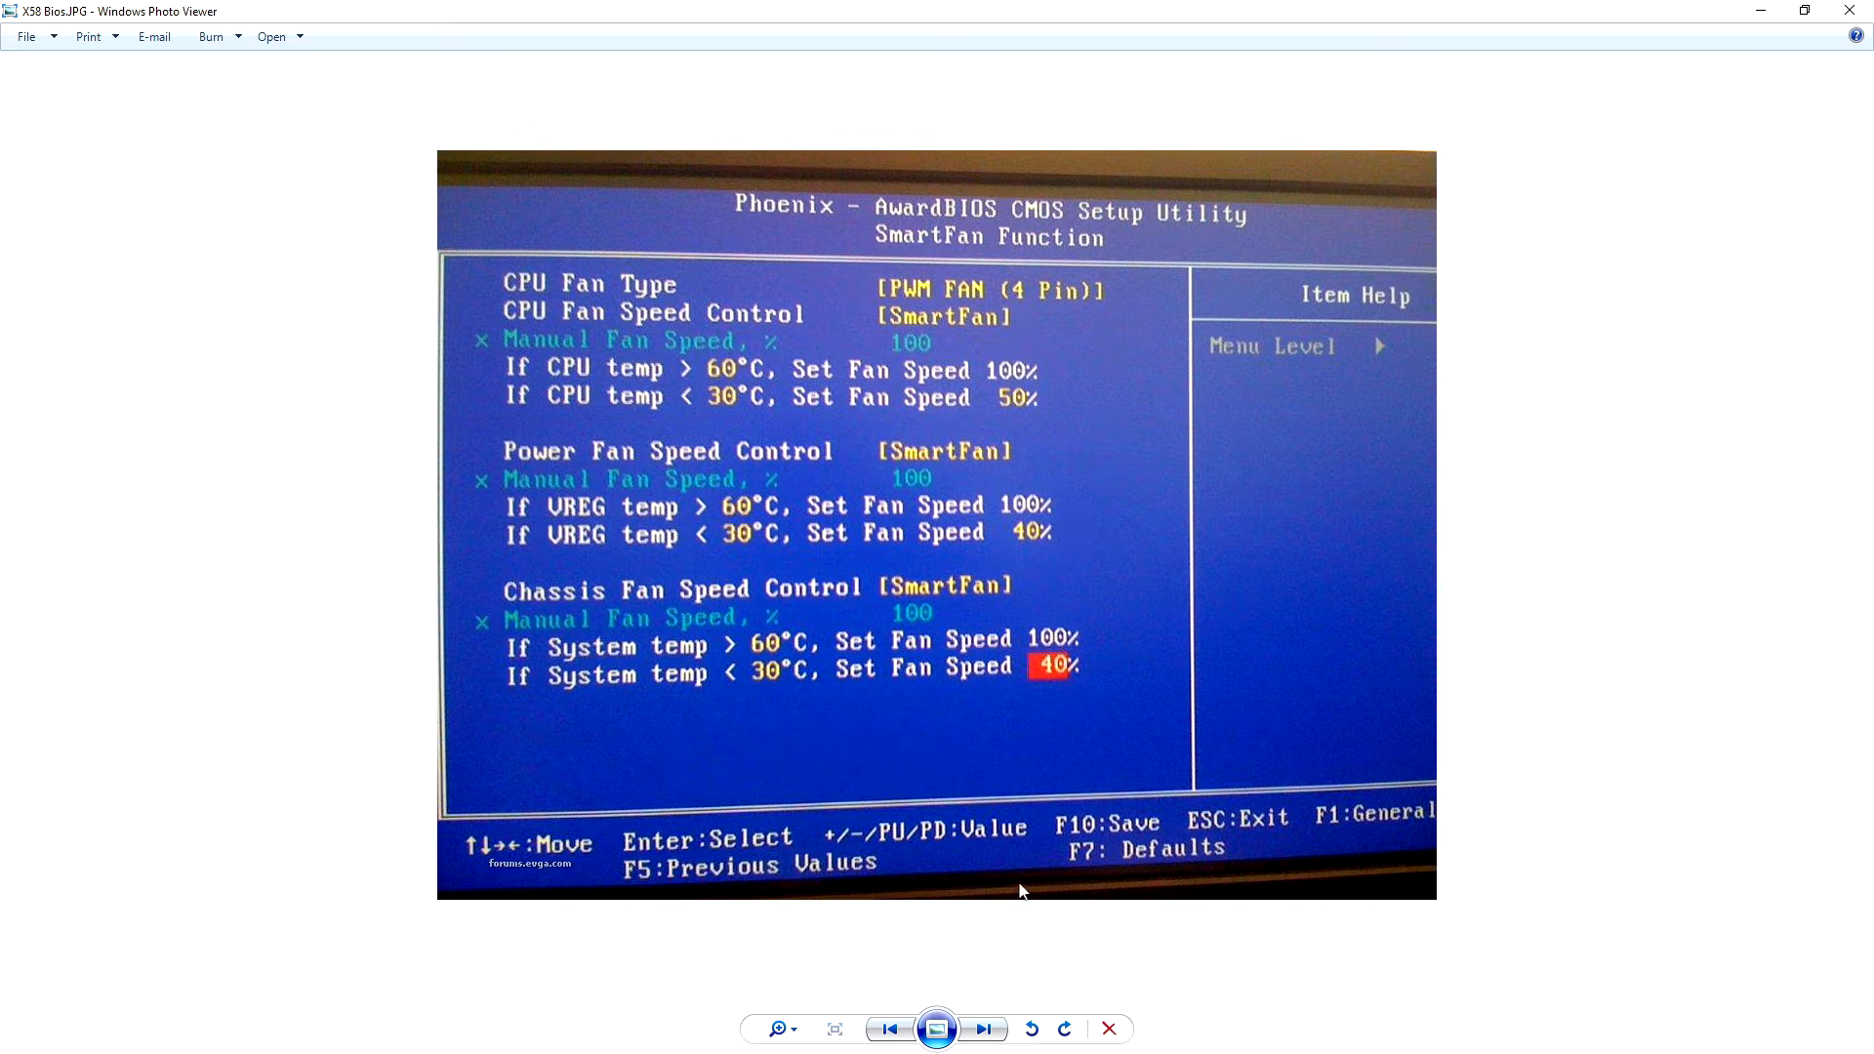
left_click(988, 1029)
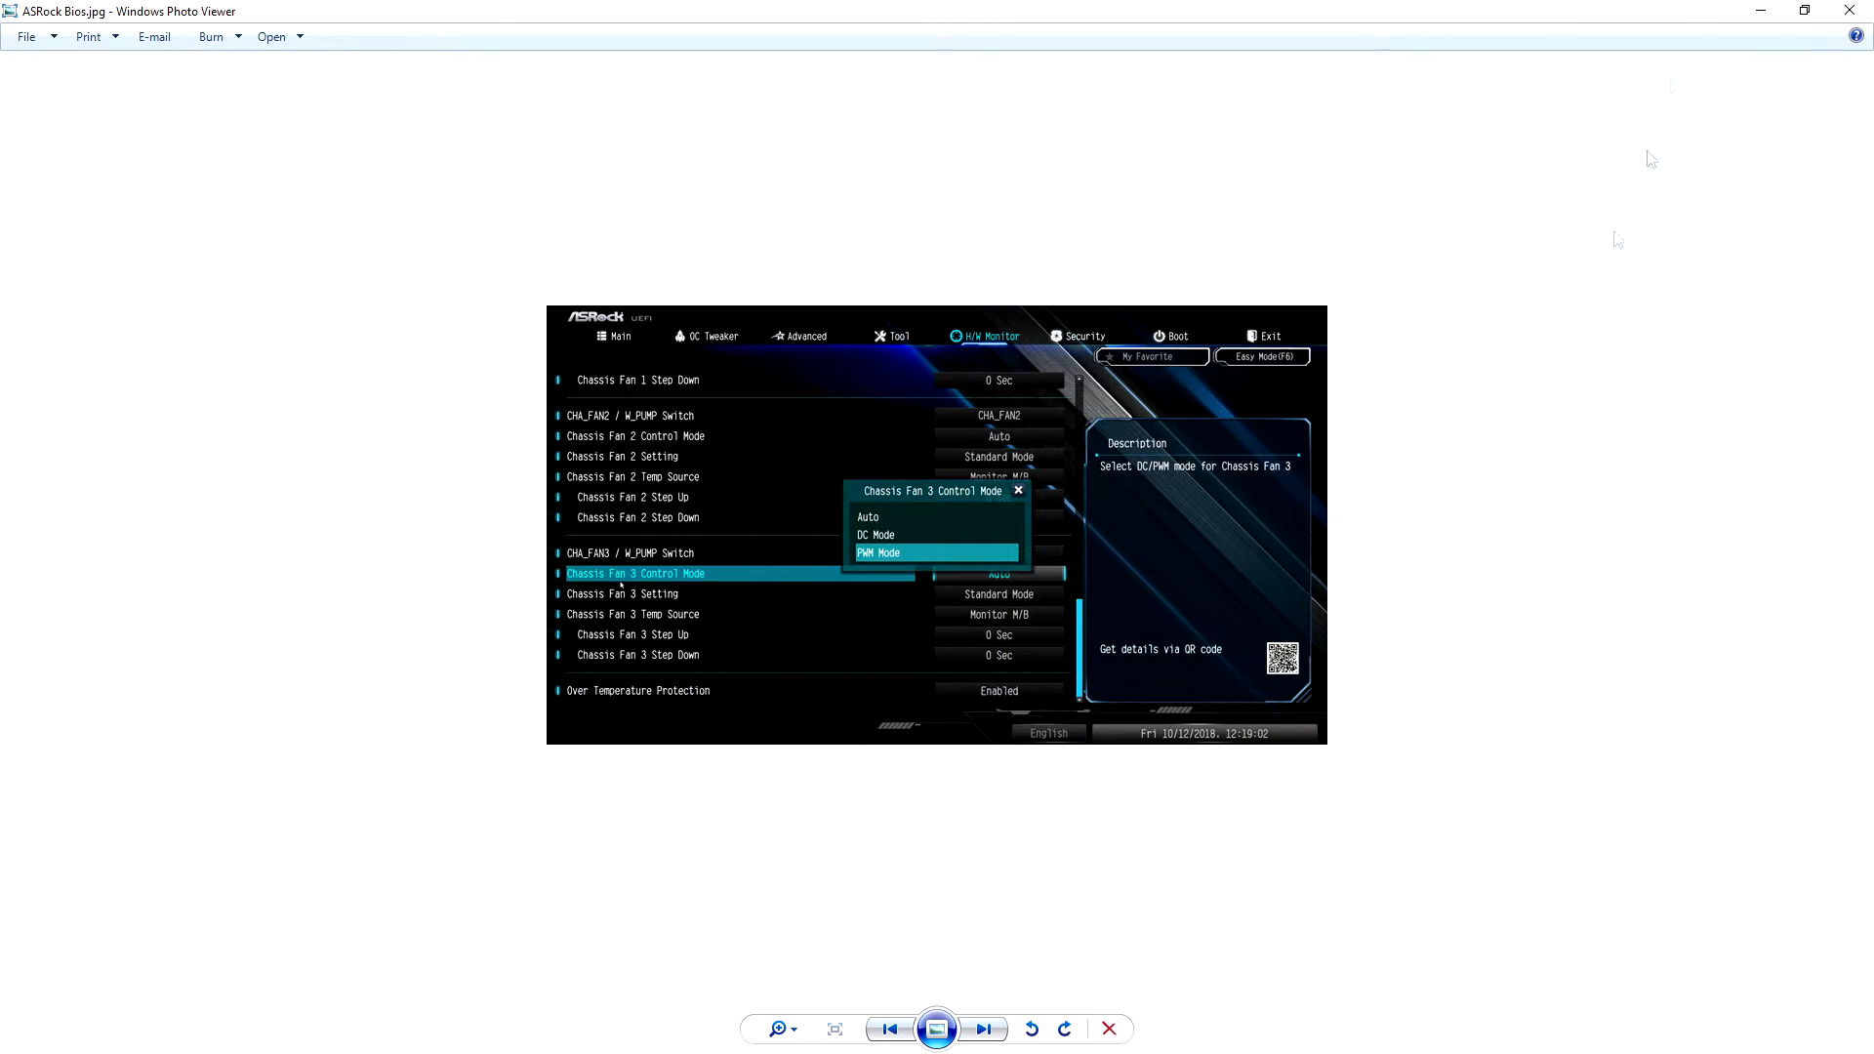
left_click(1849, 10)
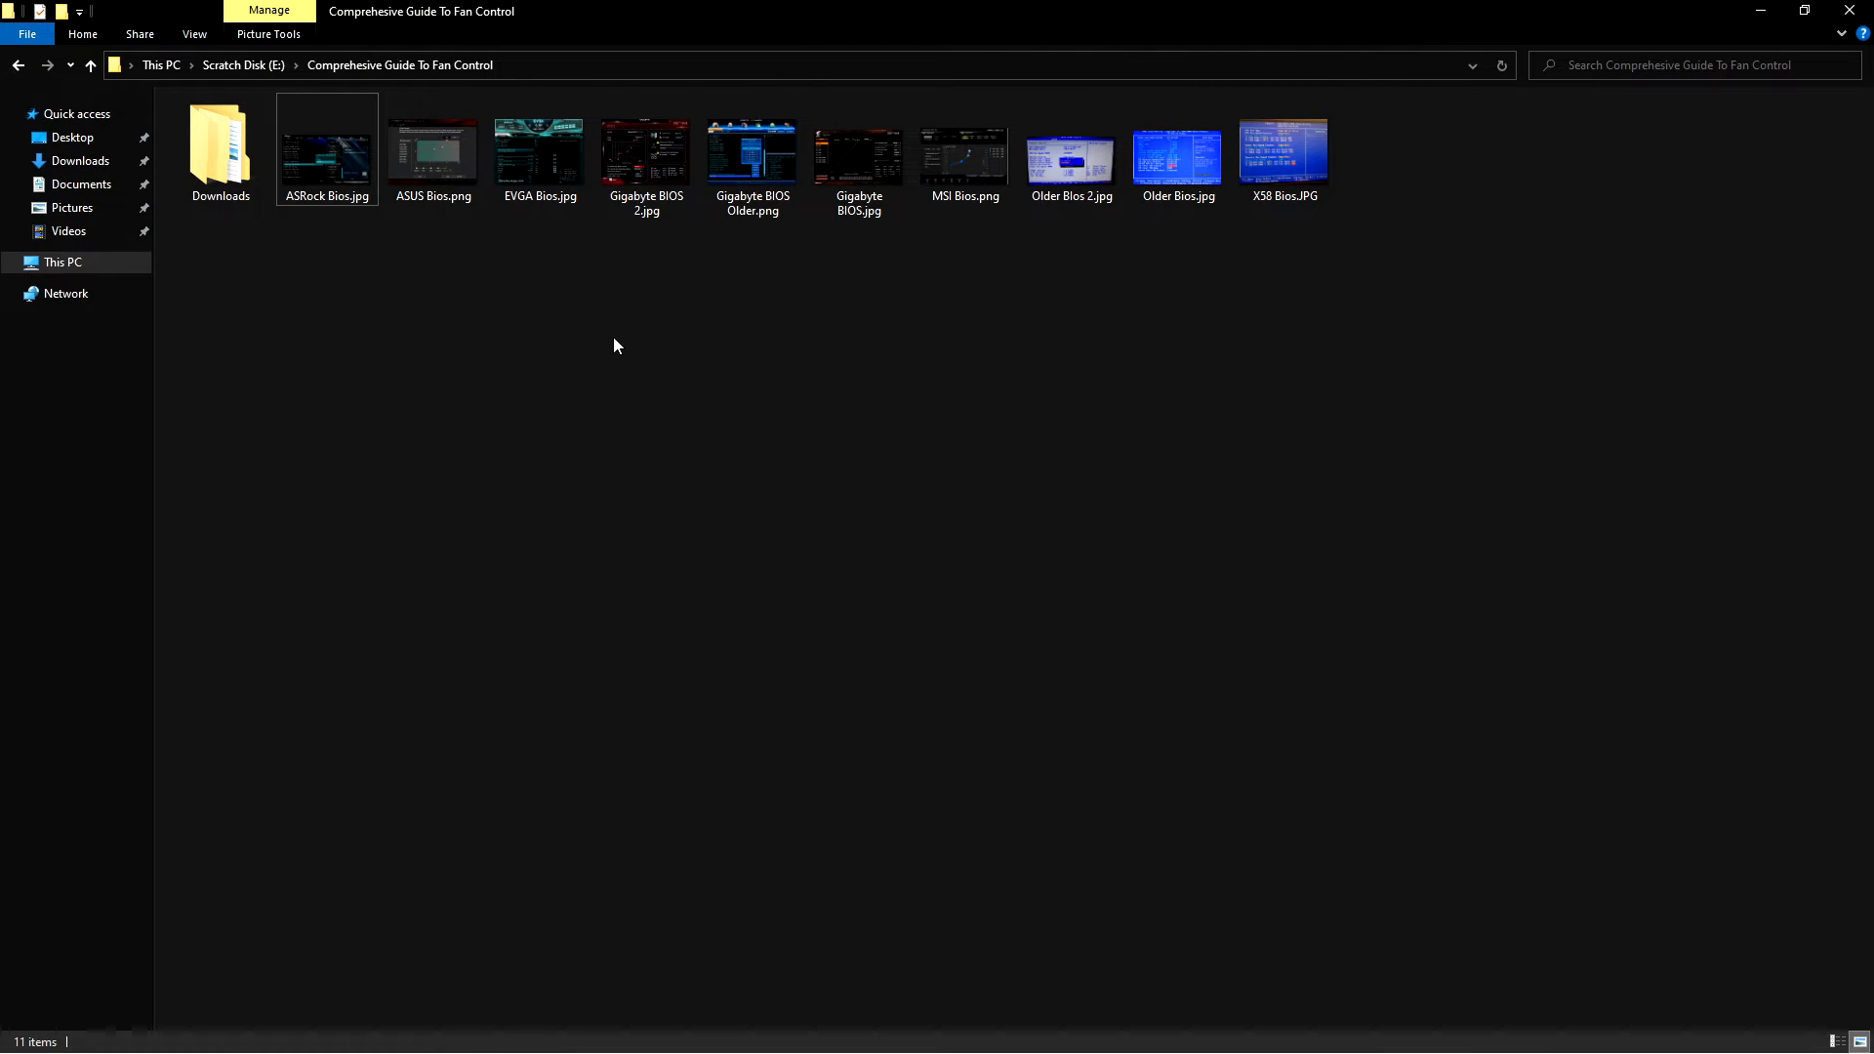
- Return to the FanControl folder inside Downloads and look over Fan Control's controls, speeds and curves
double_click(244, 176)
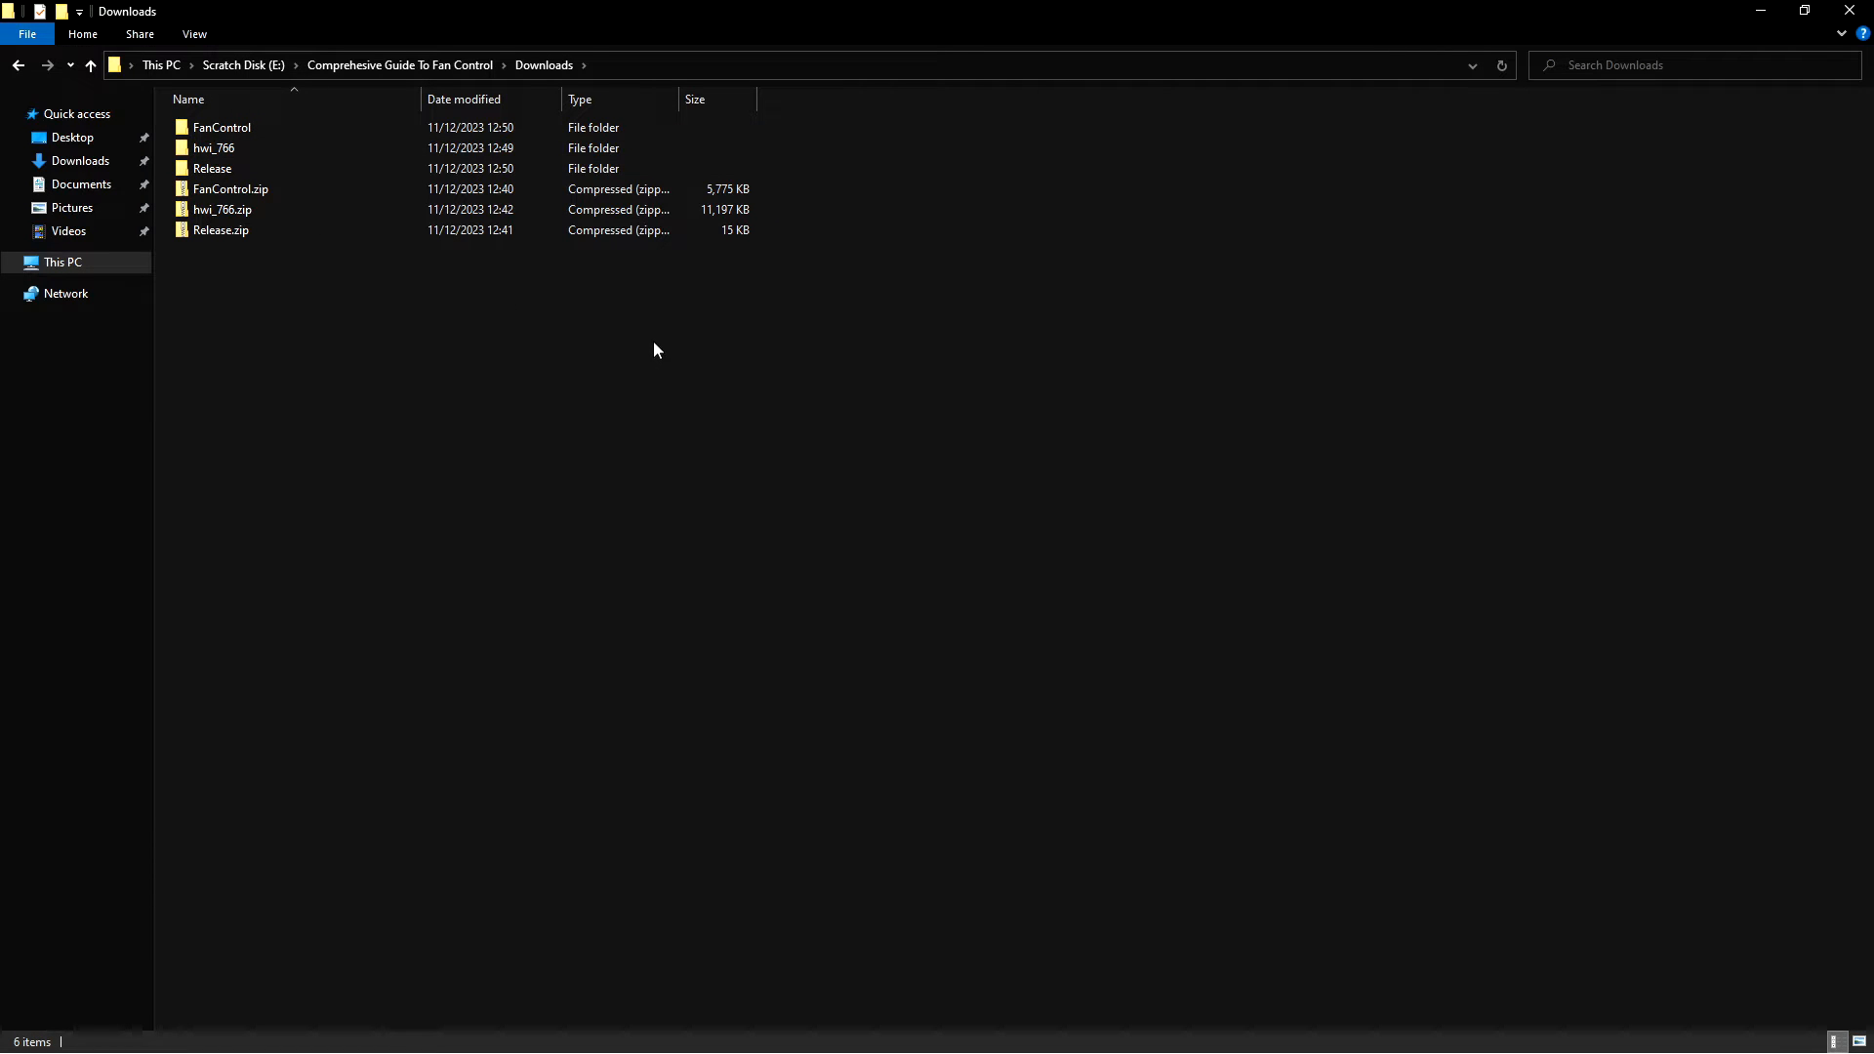
double_click(371, 127)
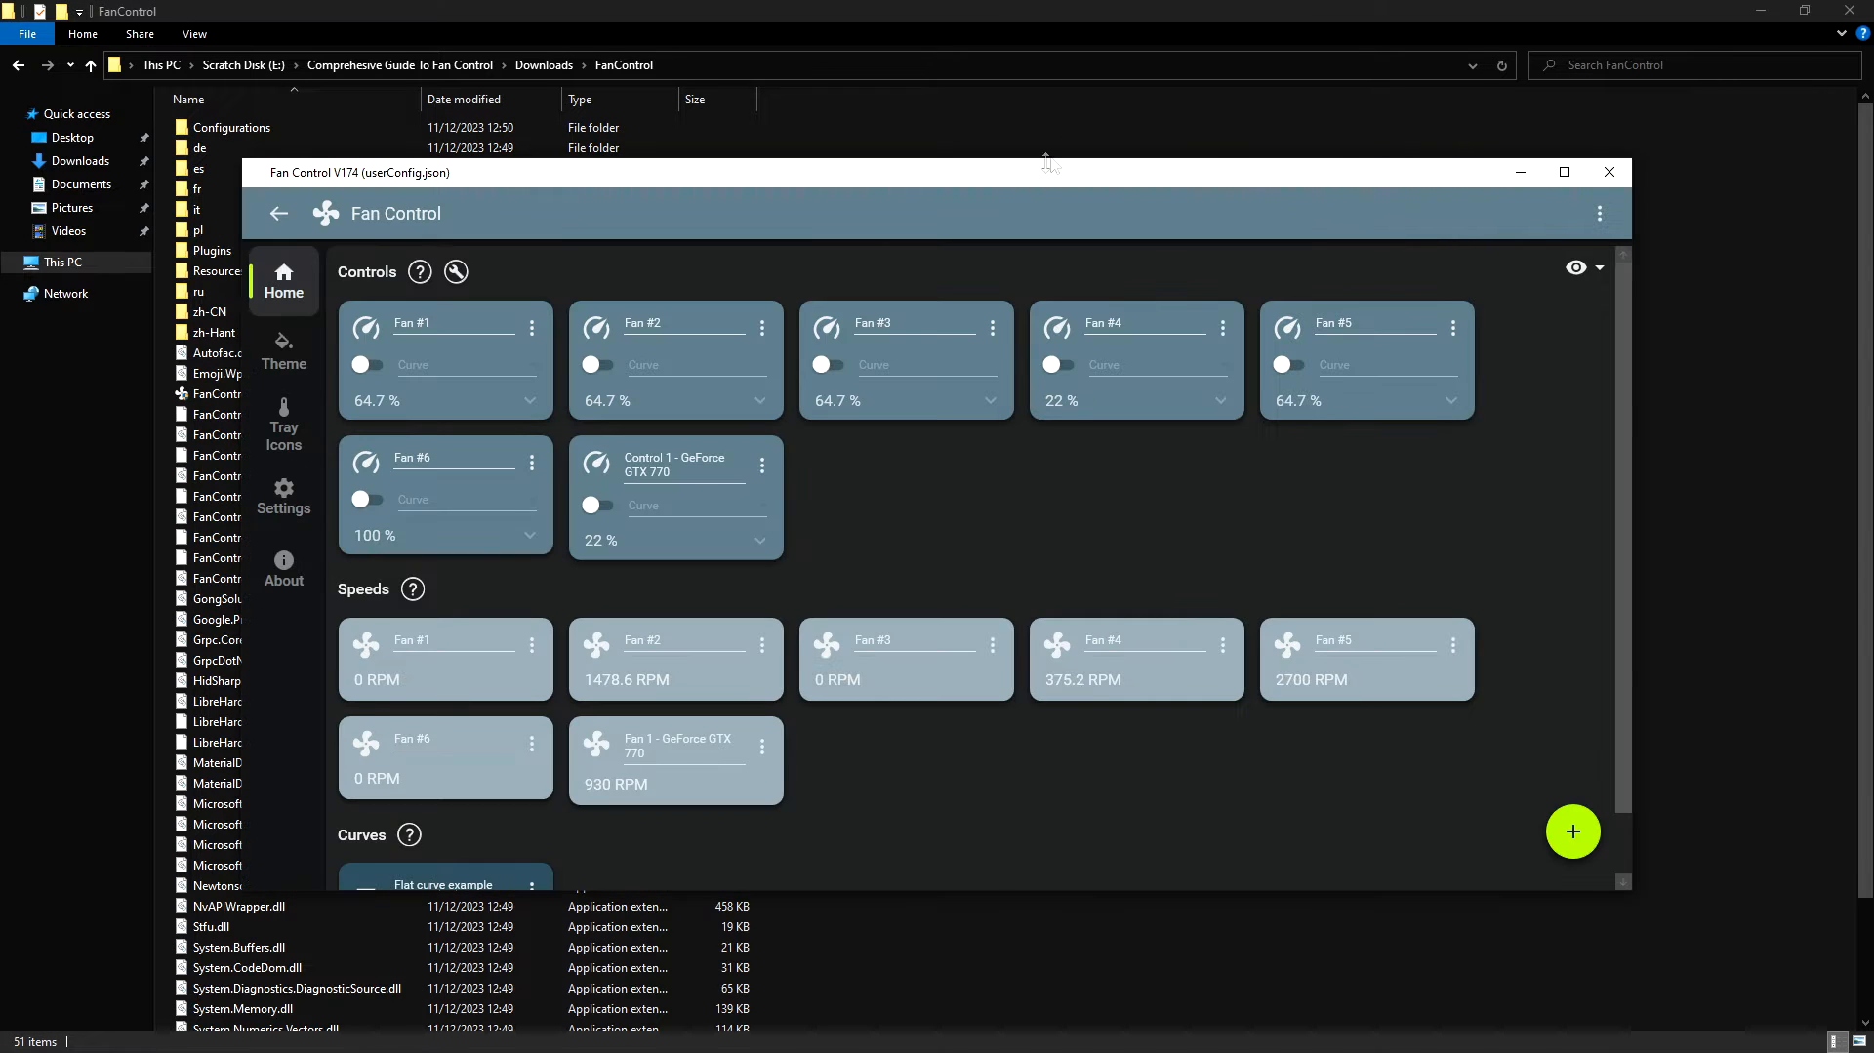
left_click_drag(1059, 166, 1023, 165)
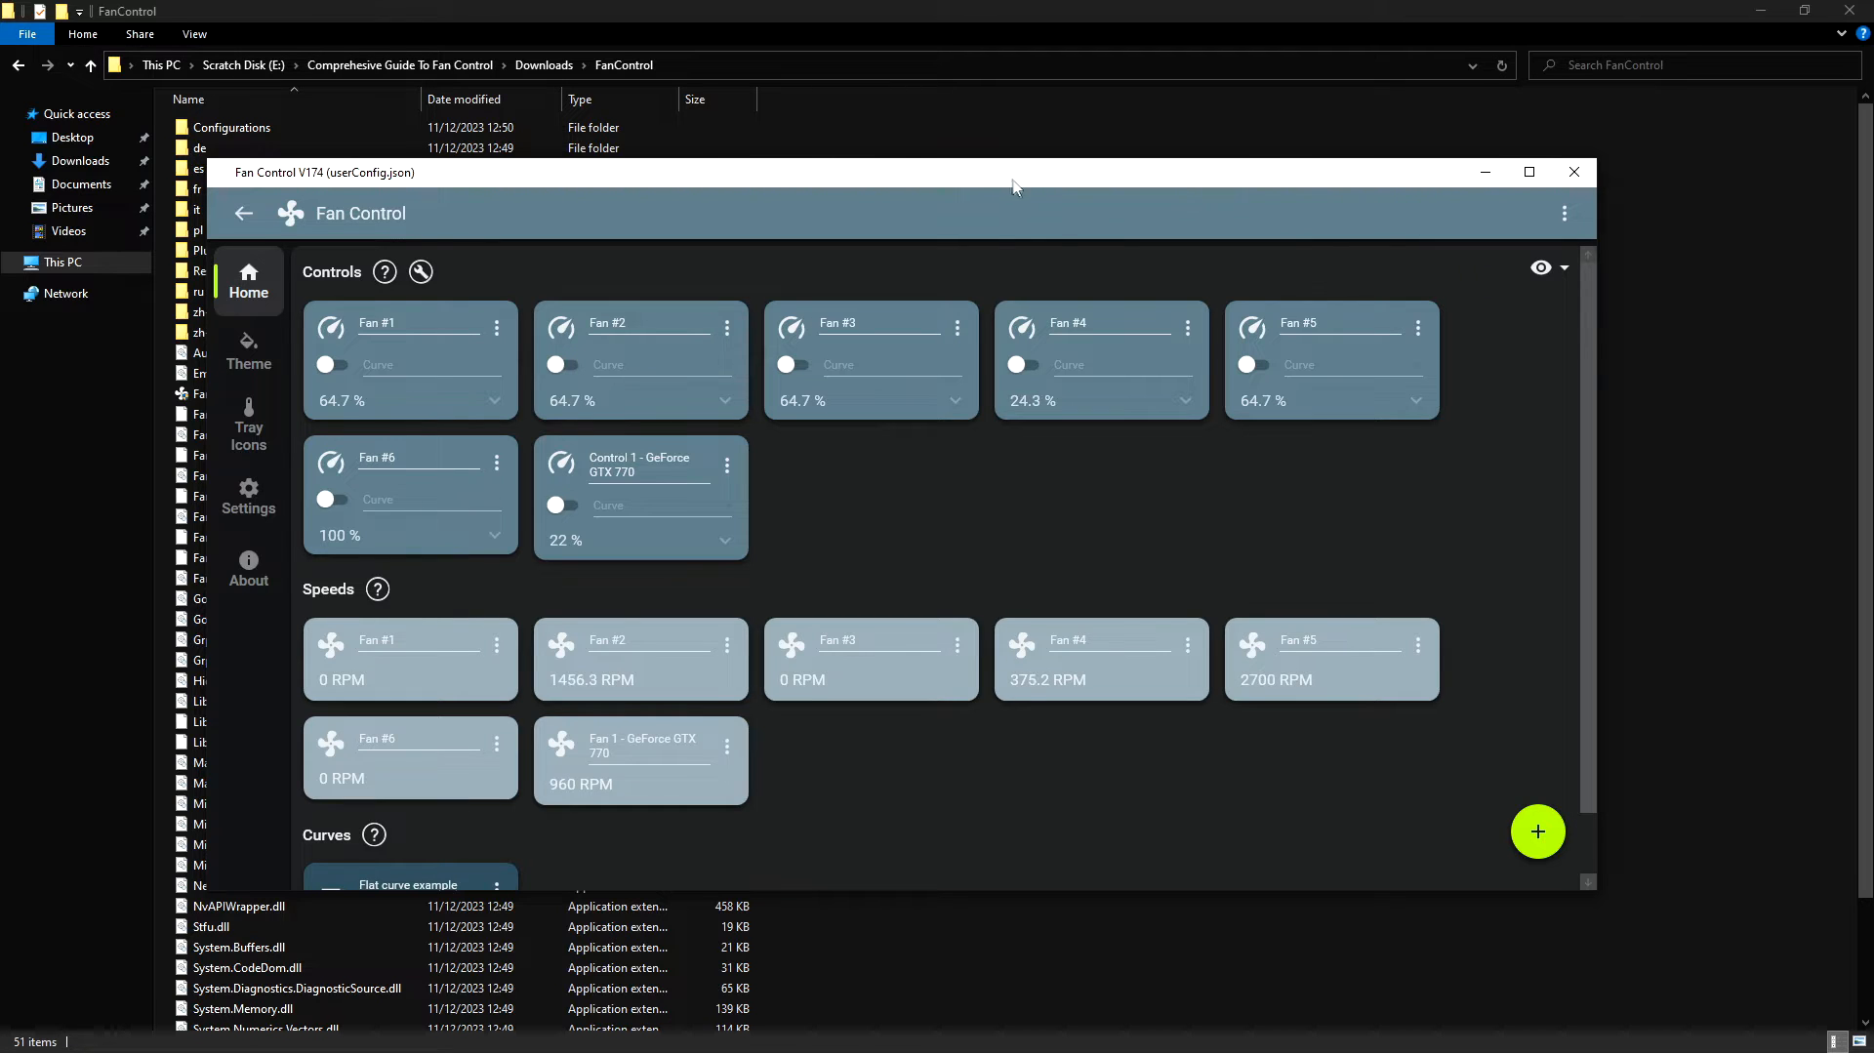
scroll(1010, 410, "down", 1)
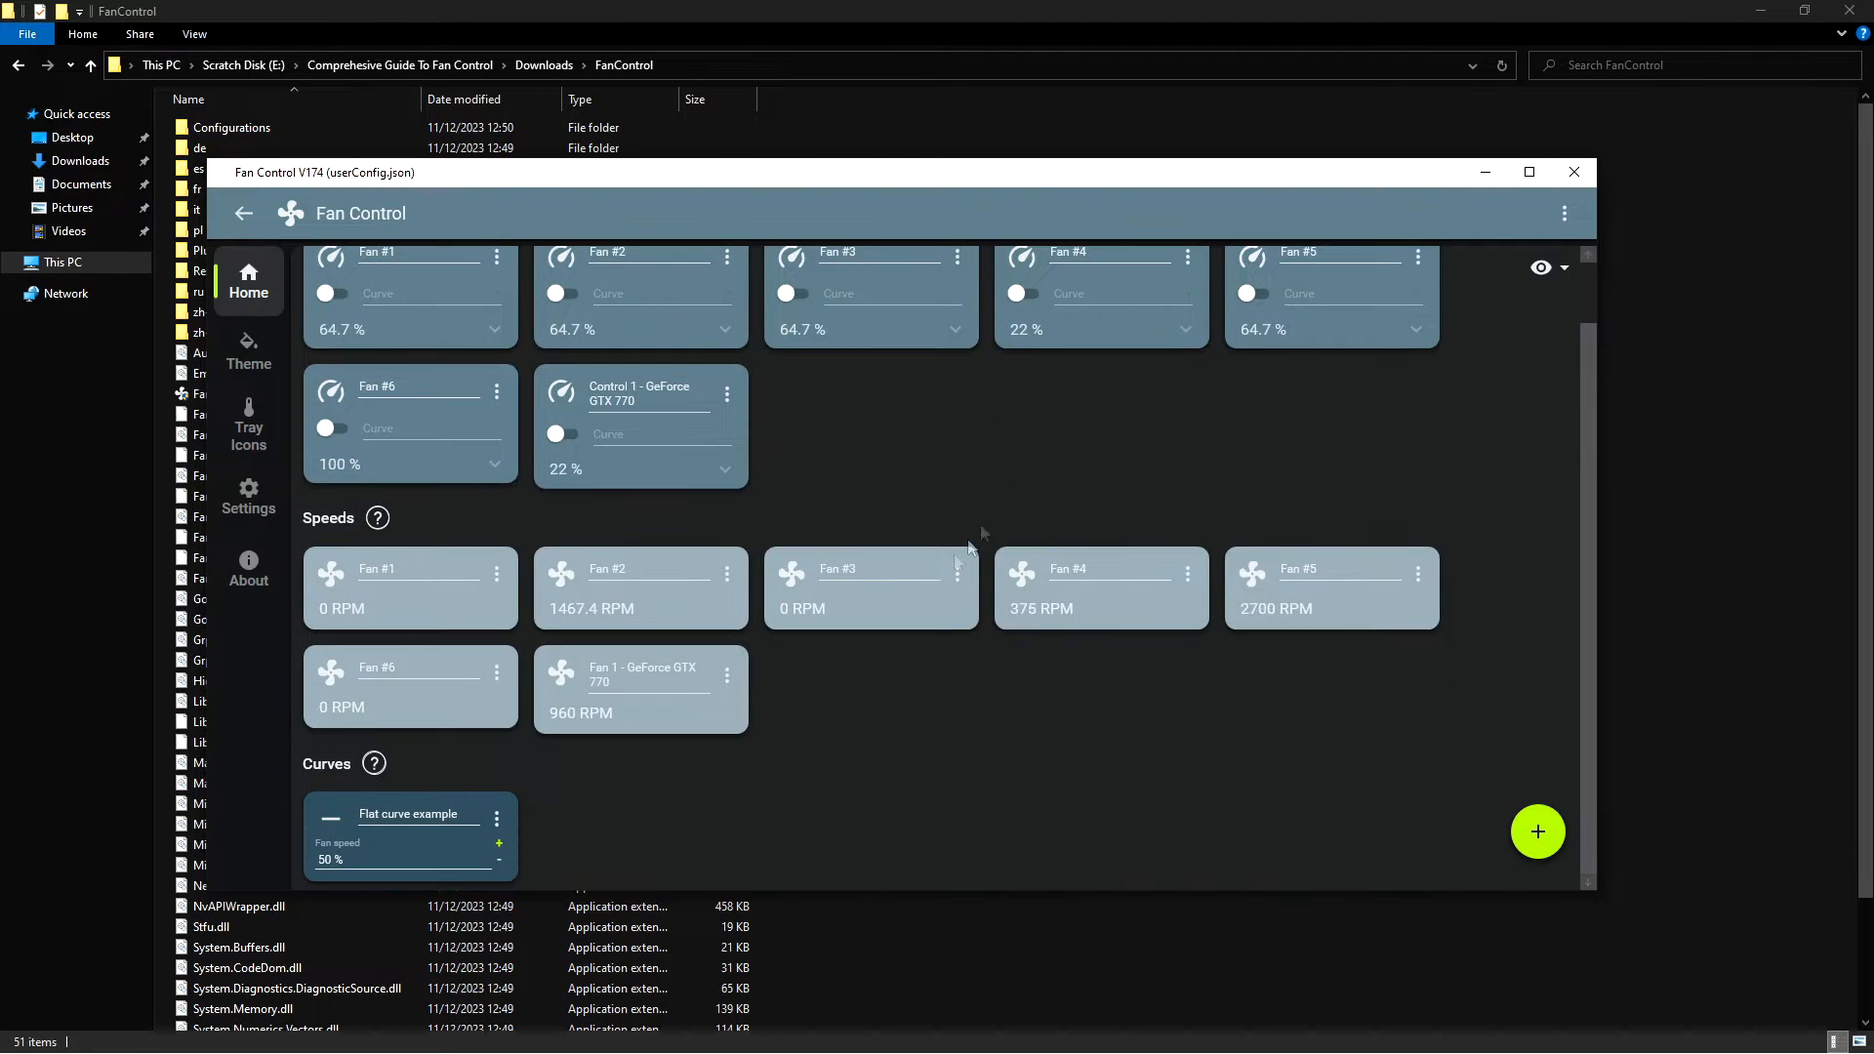
scroll(820, 673, "up", 1)
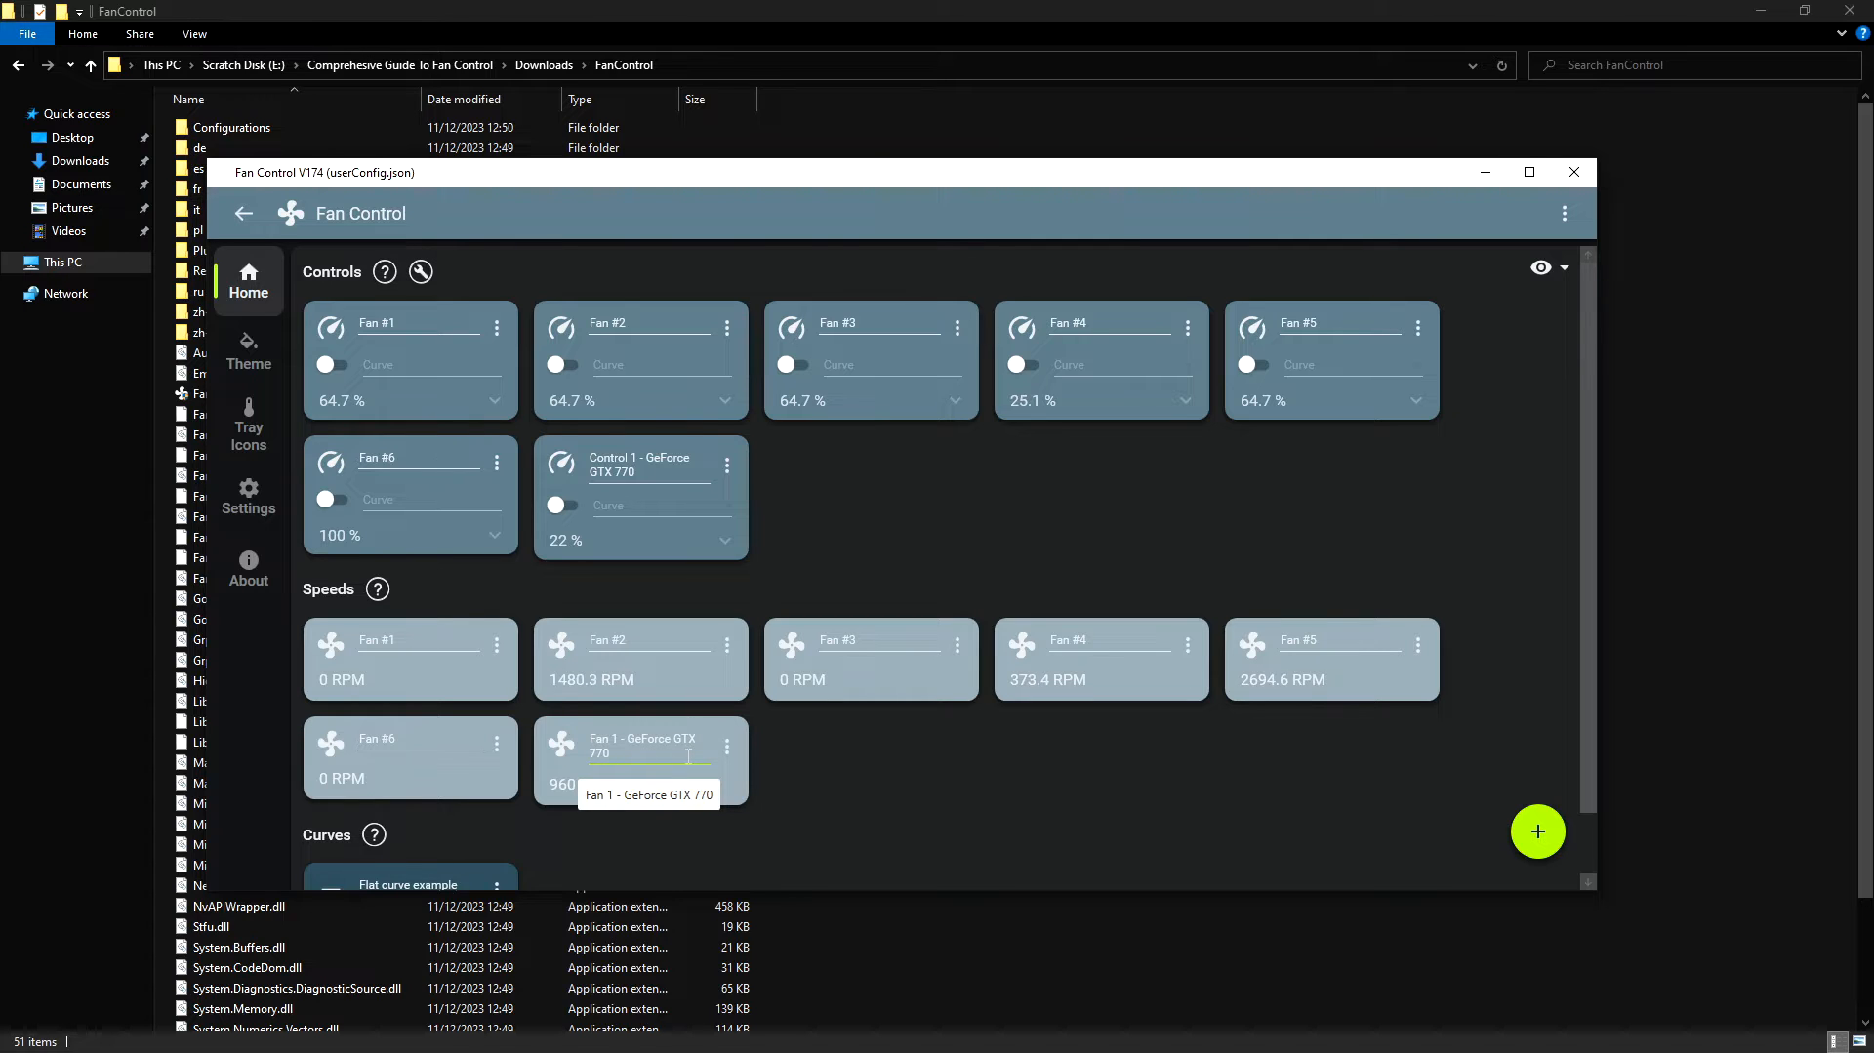
- Rename both the GeForce GTX 770 control and its speed sensor as GPU, and enable the GPU control
left_click(715, 476)
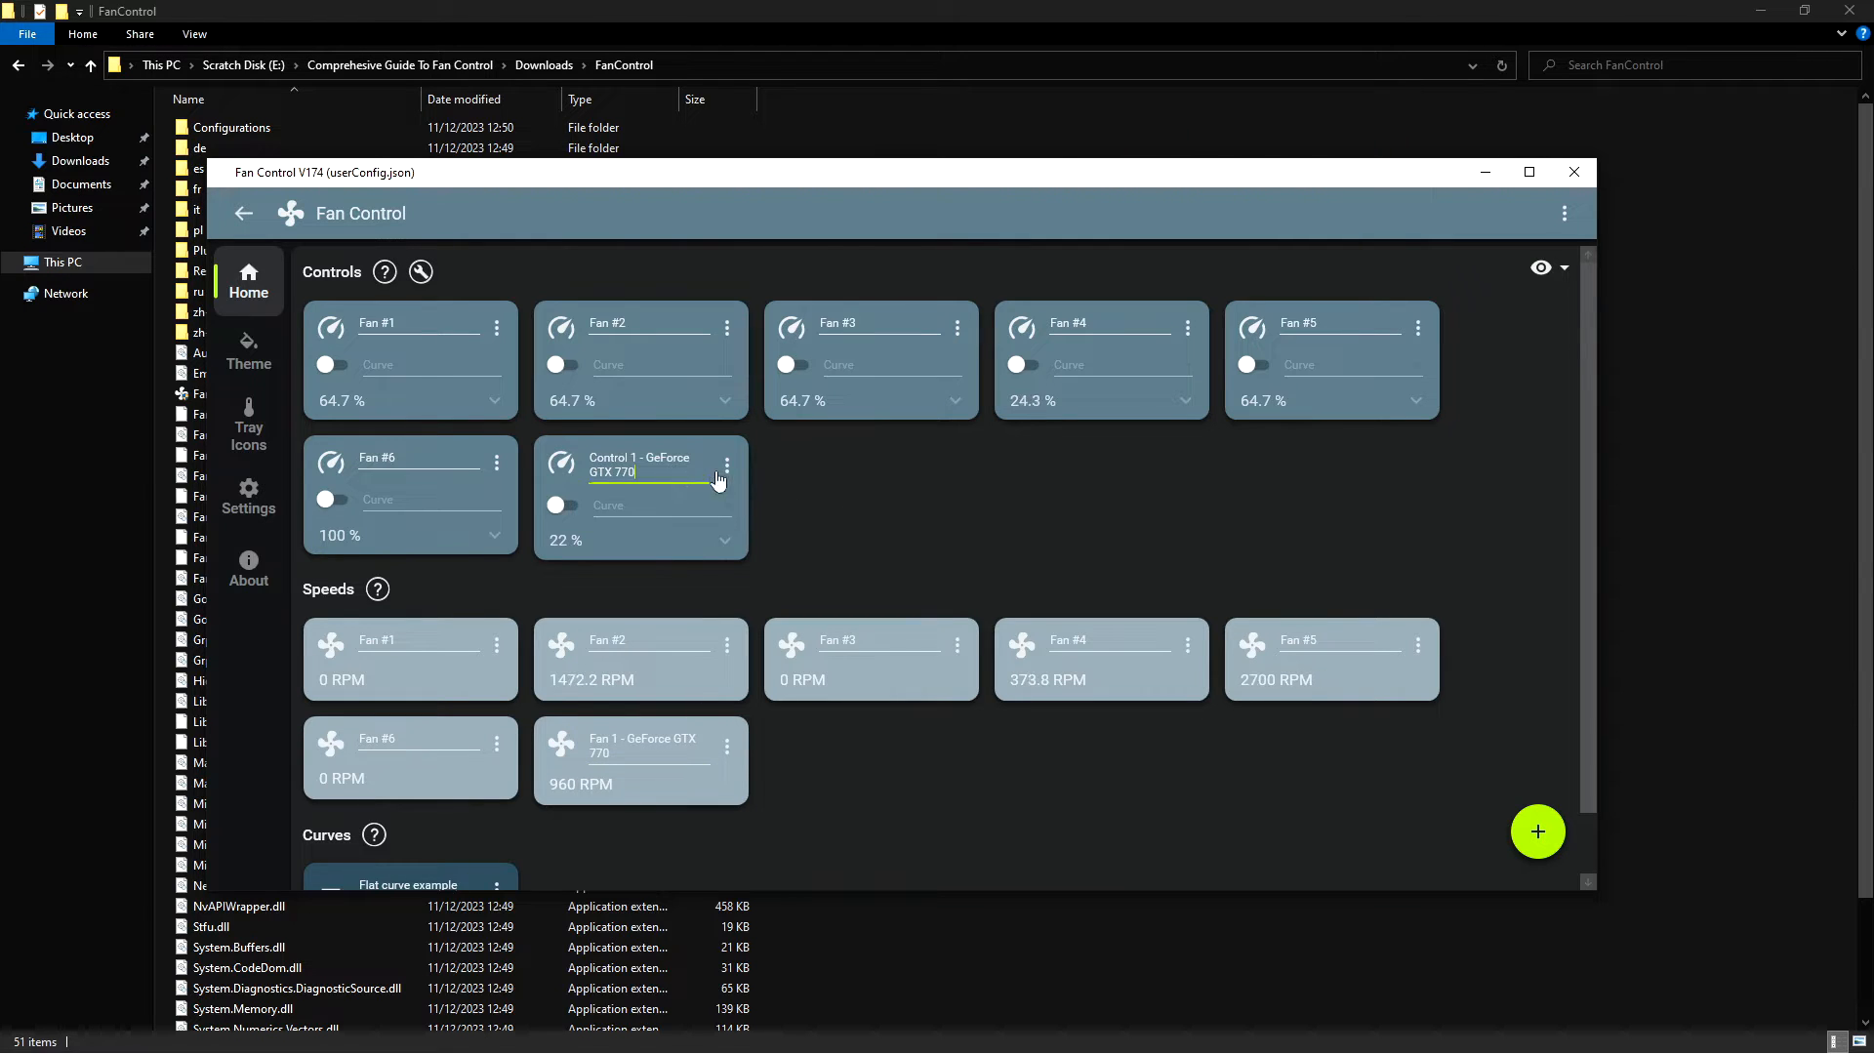
key("ctrl+a")
type("GPU")
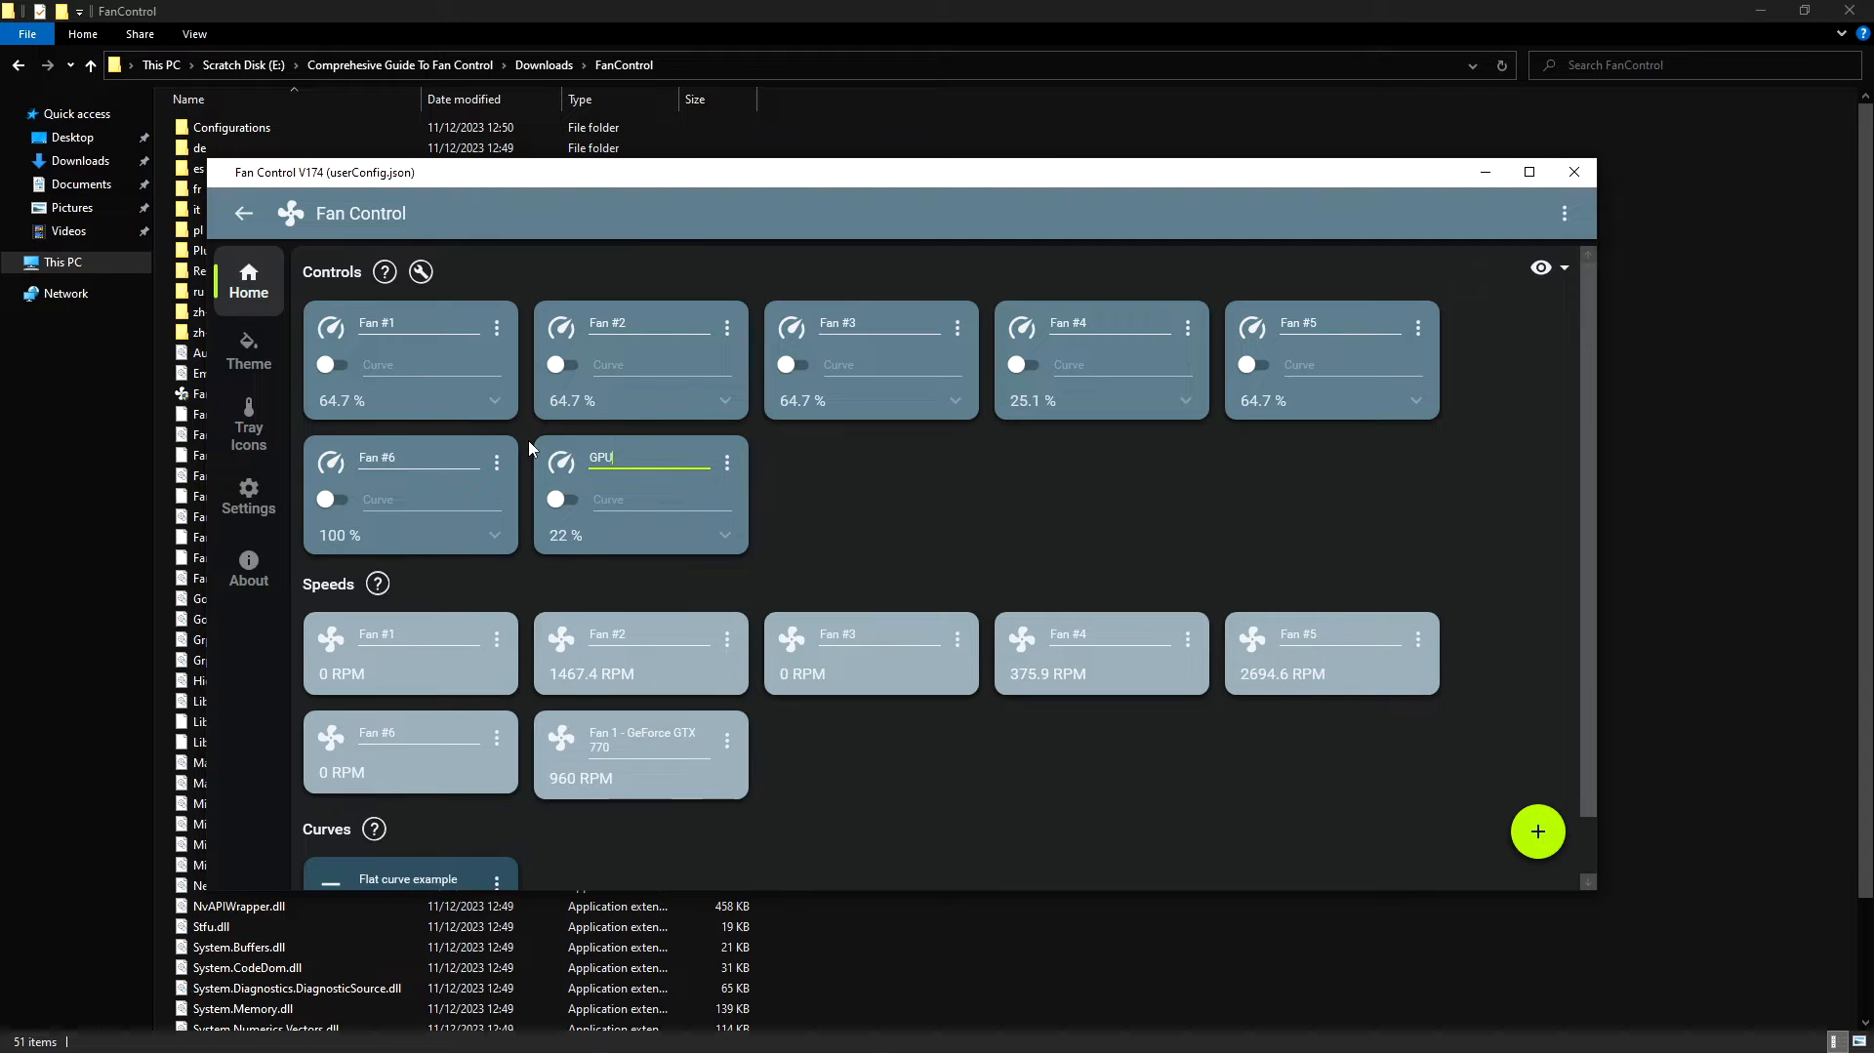
key("Return")
key("ctrl+a")
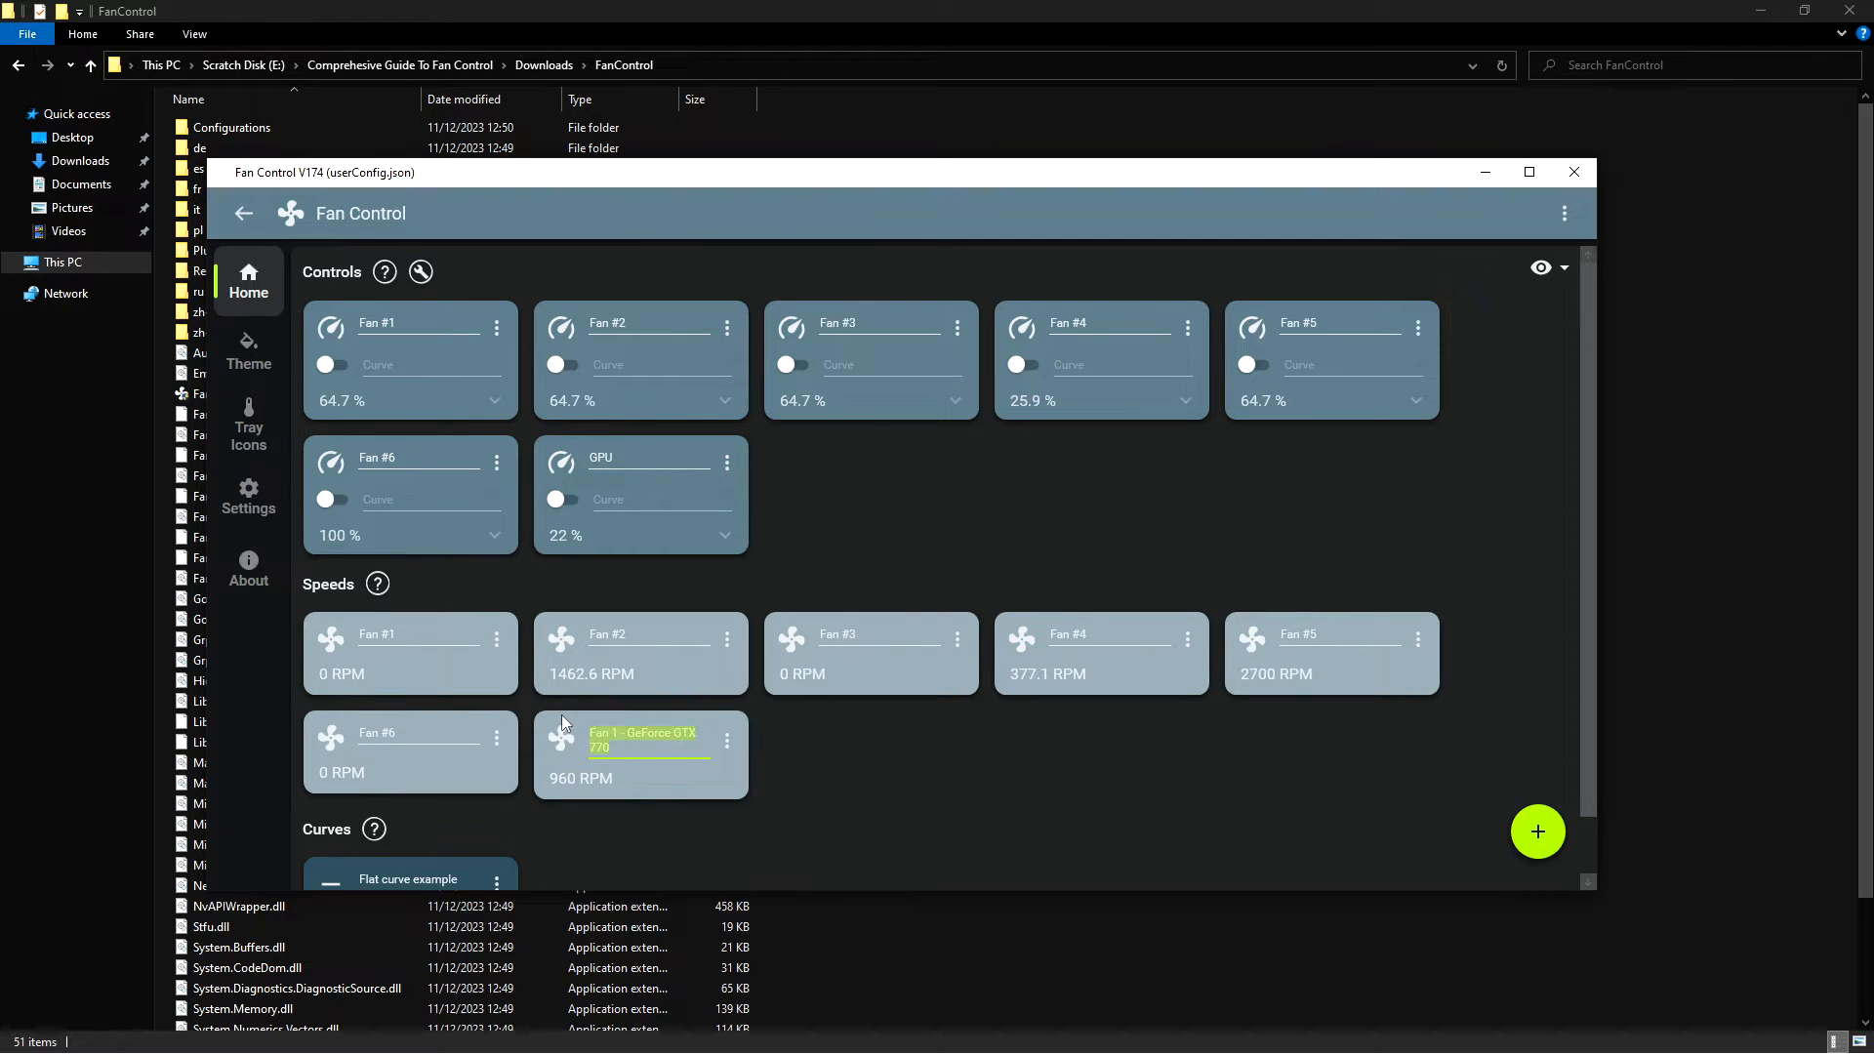
type("GPU")
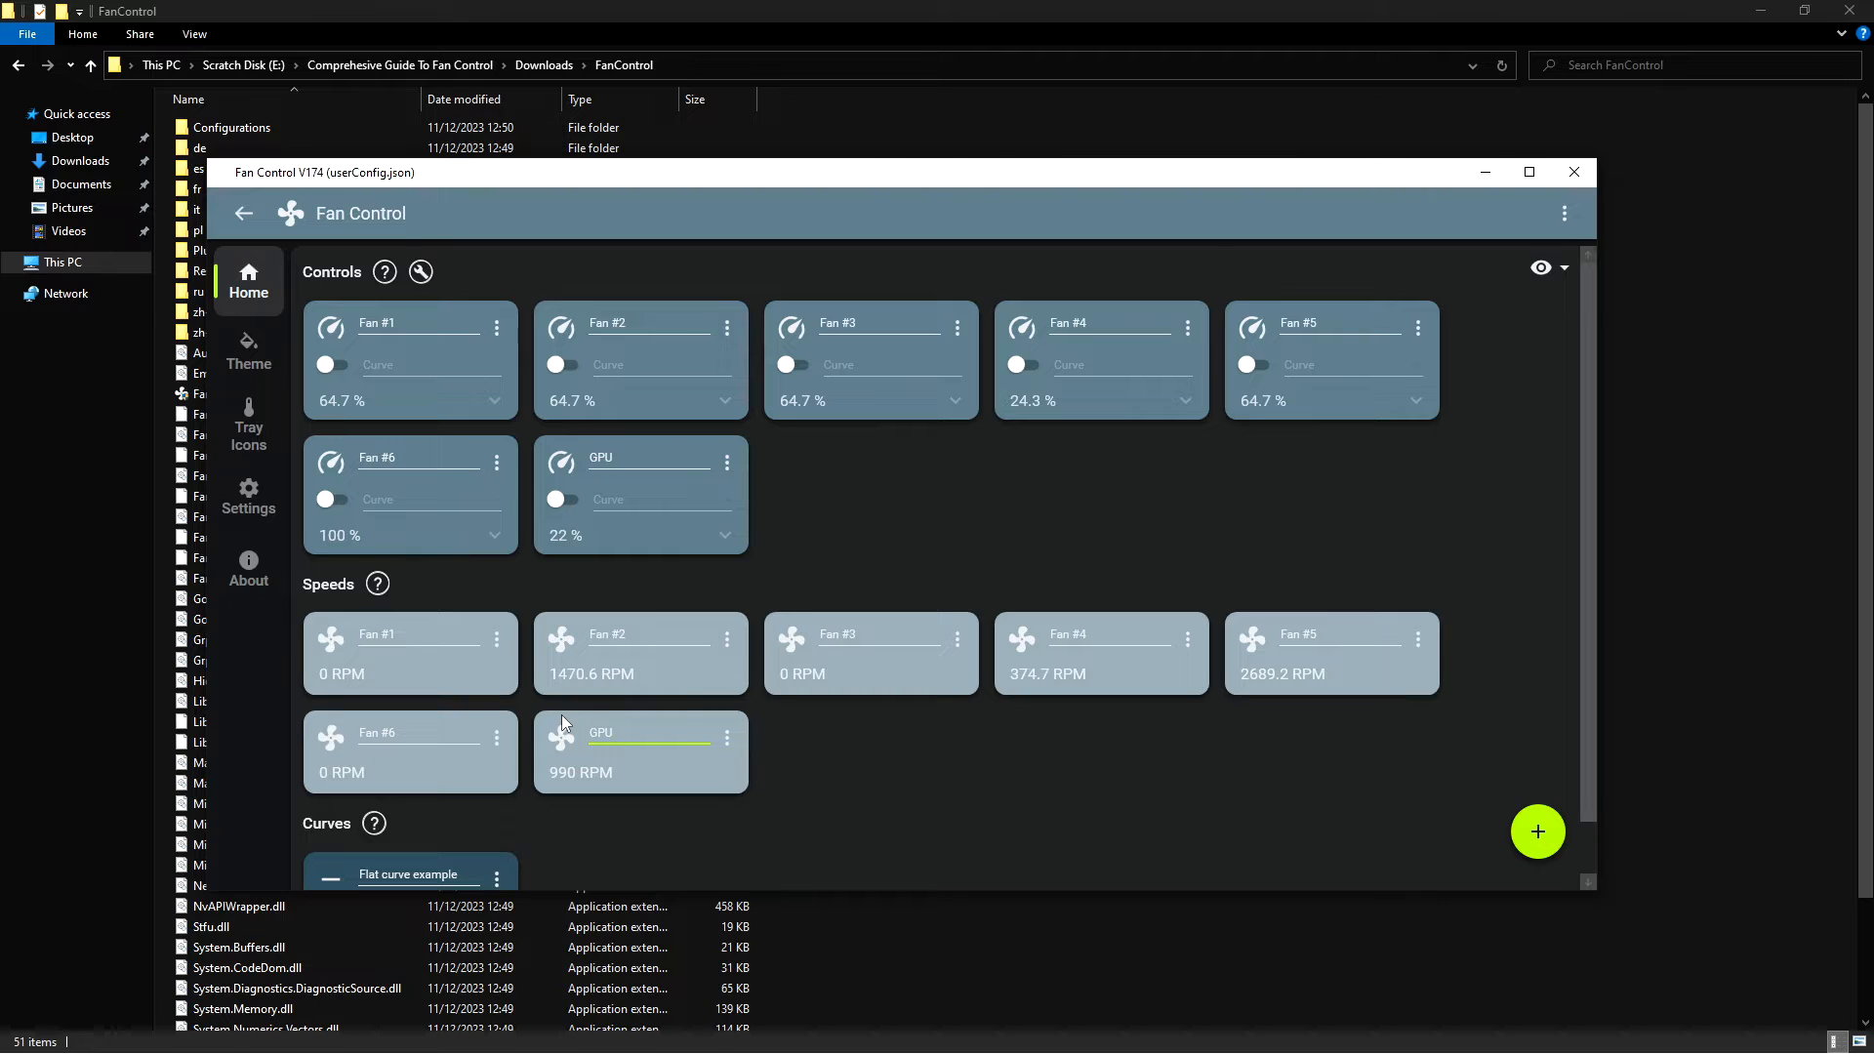
key("Return")
left_click(564, 500)
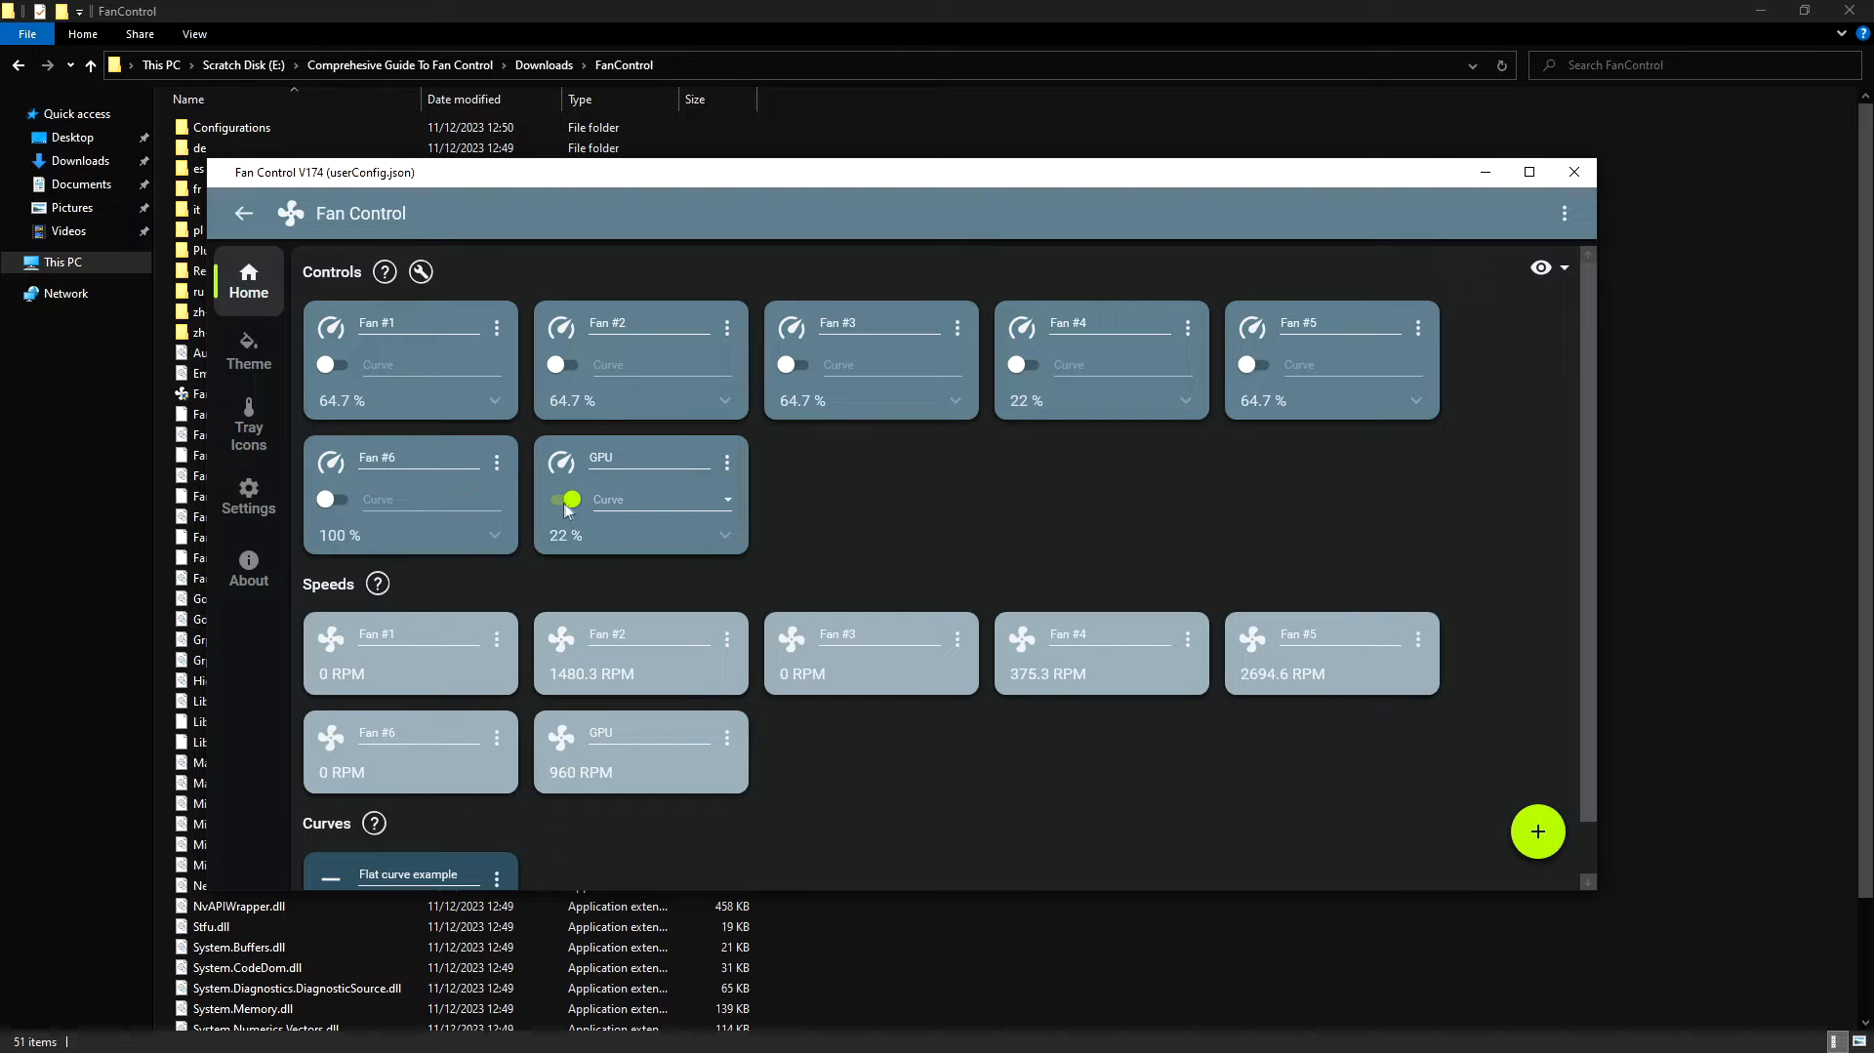
- Try manual control on the GPU fan with speeds including 50 %, and switch it back to curve control
left_click(728, 462)
left_click(730, 462)
left_click(730, 461)
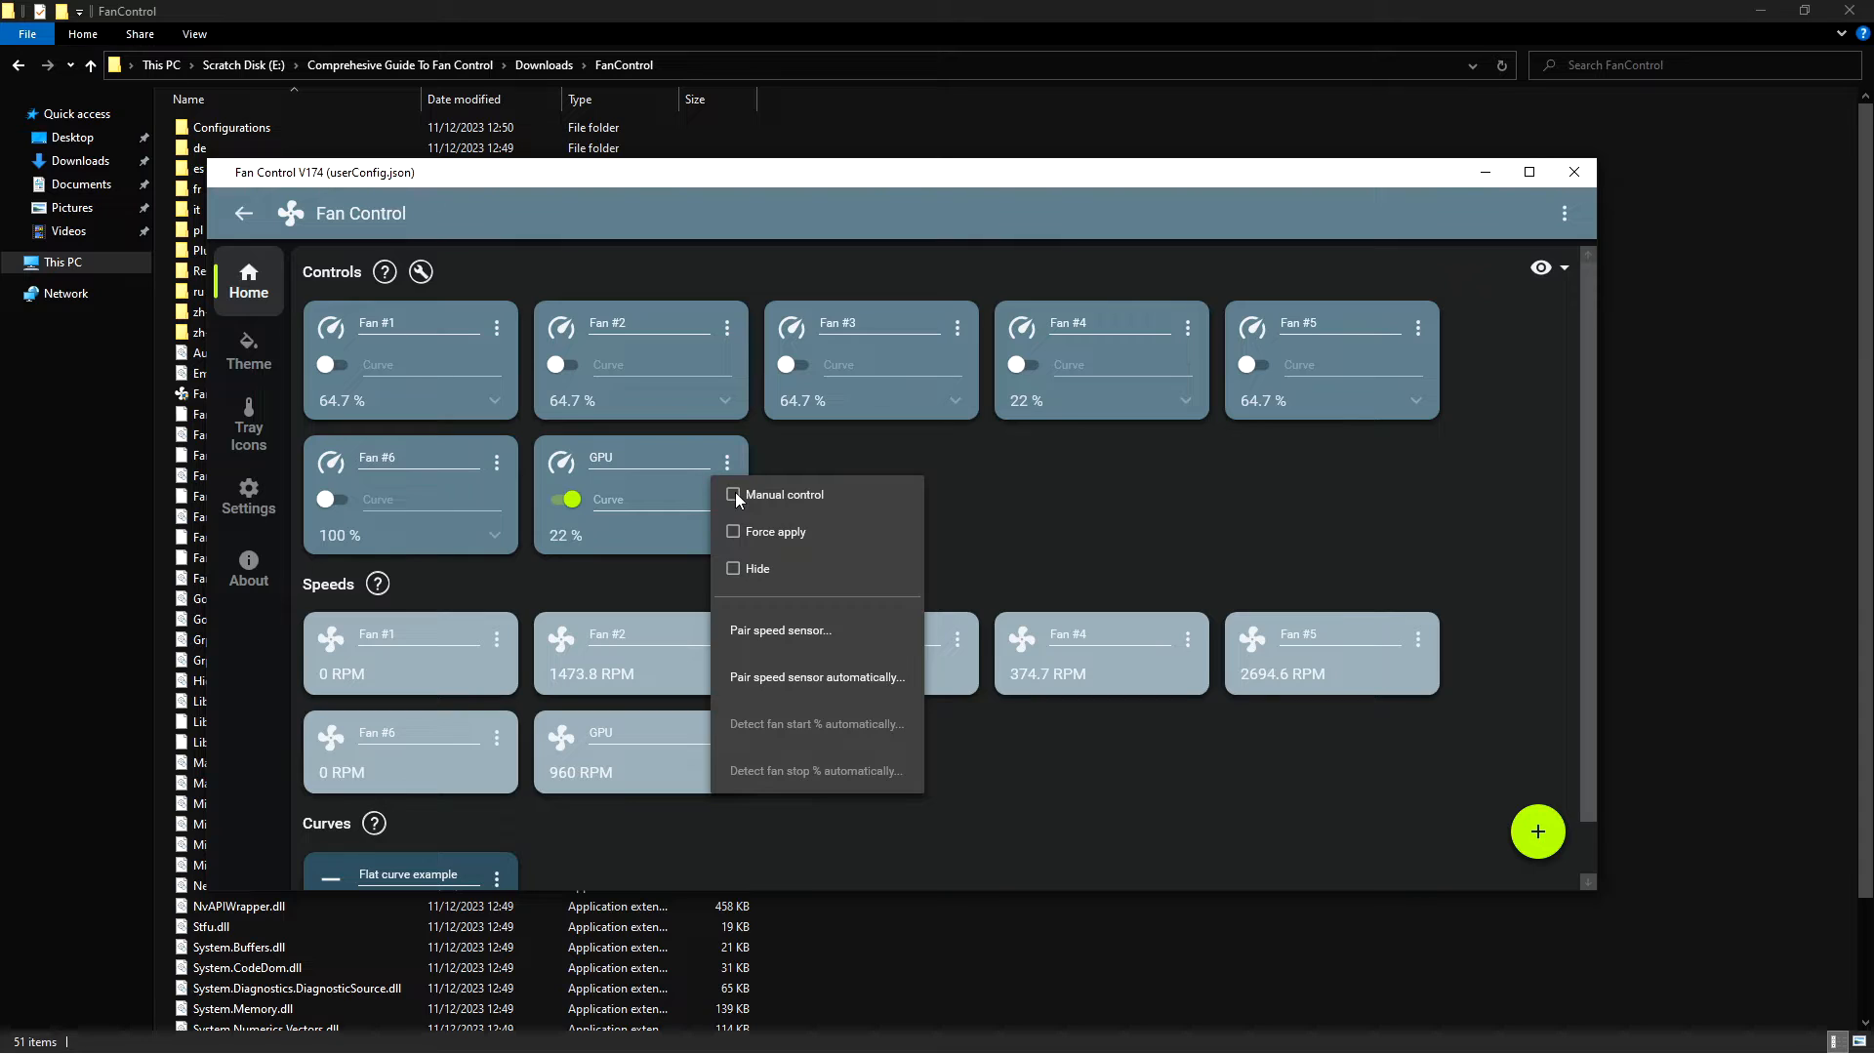
left_click(735, 495)
left_click_drag(623, 498, 661, 502)
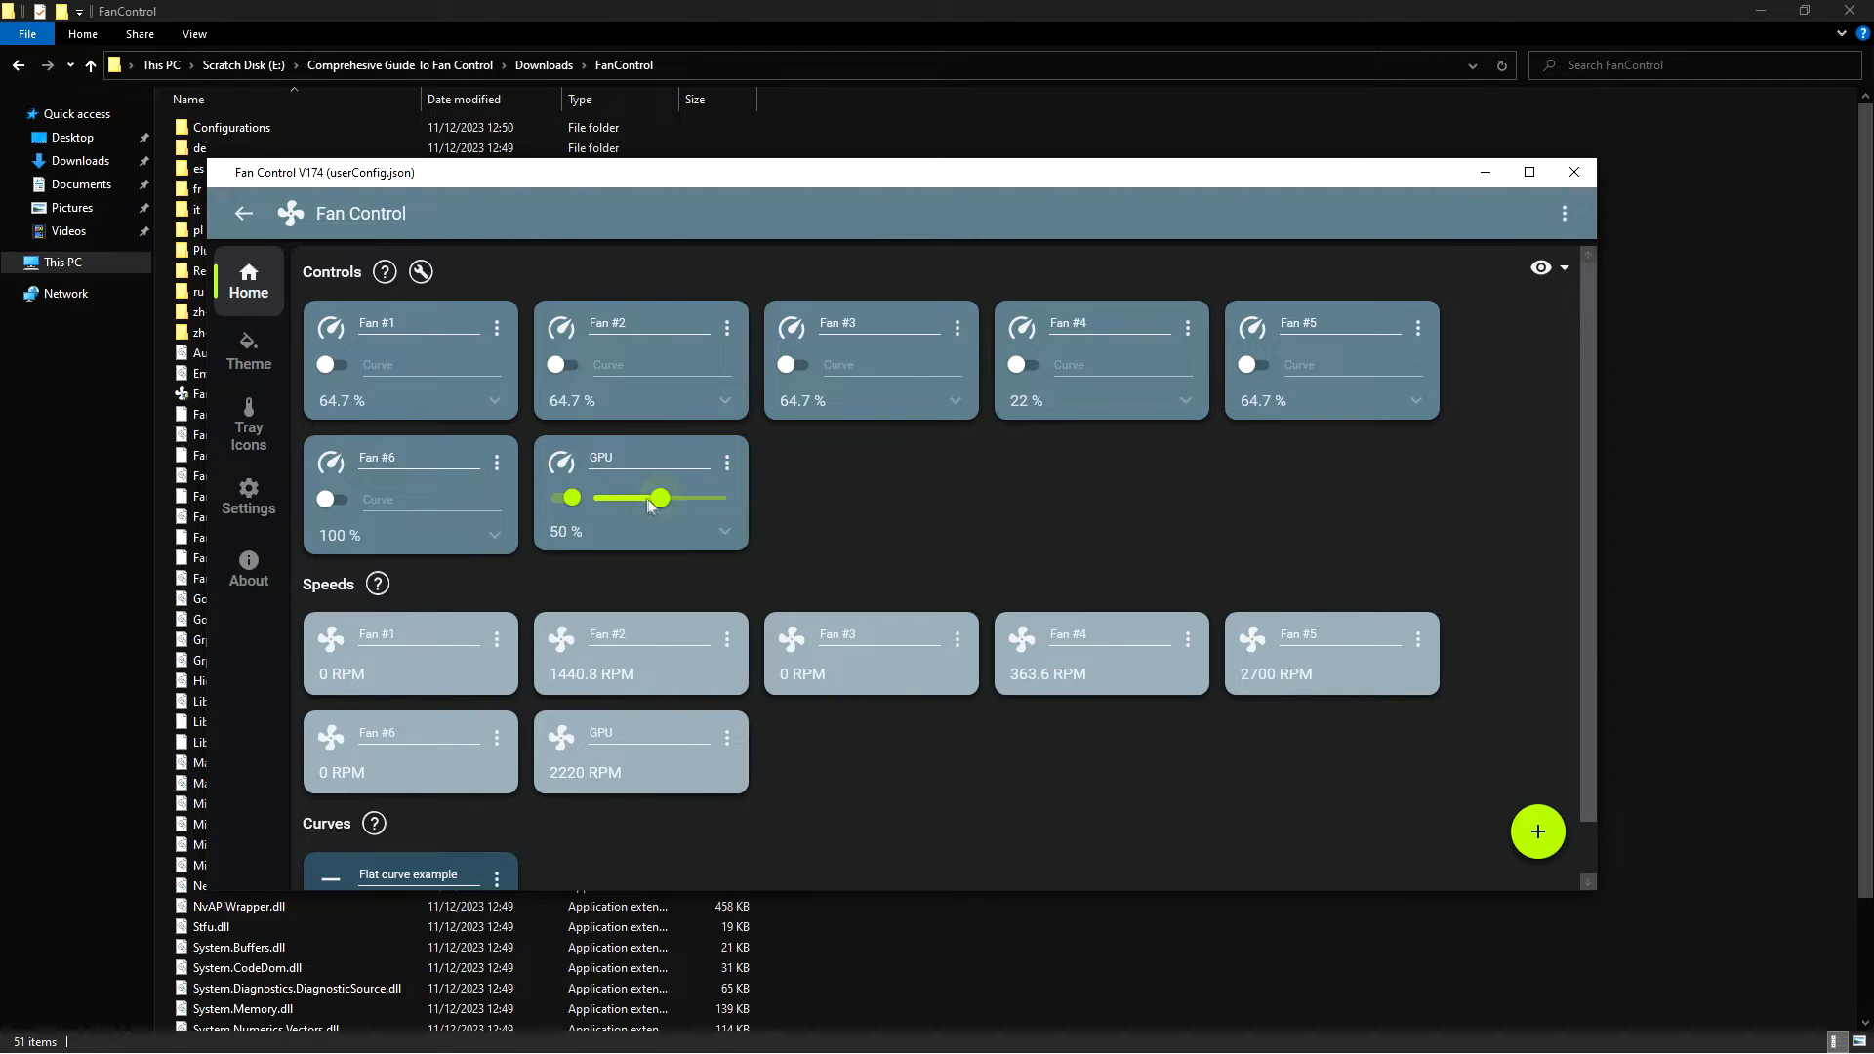
left_click_drag(648, 500, 635, 498)
left_click(727, 462)
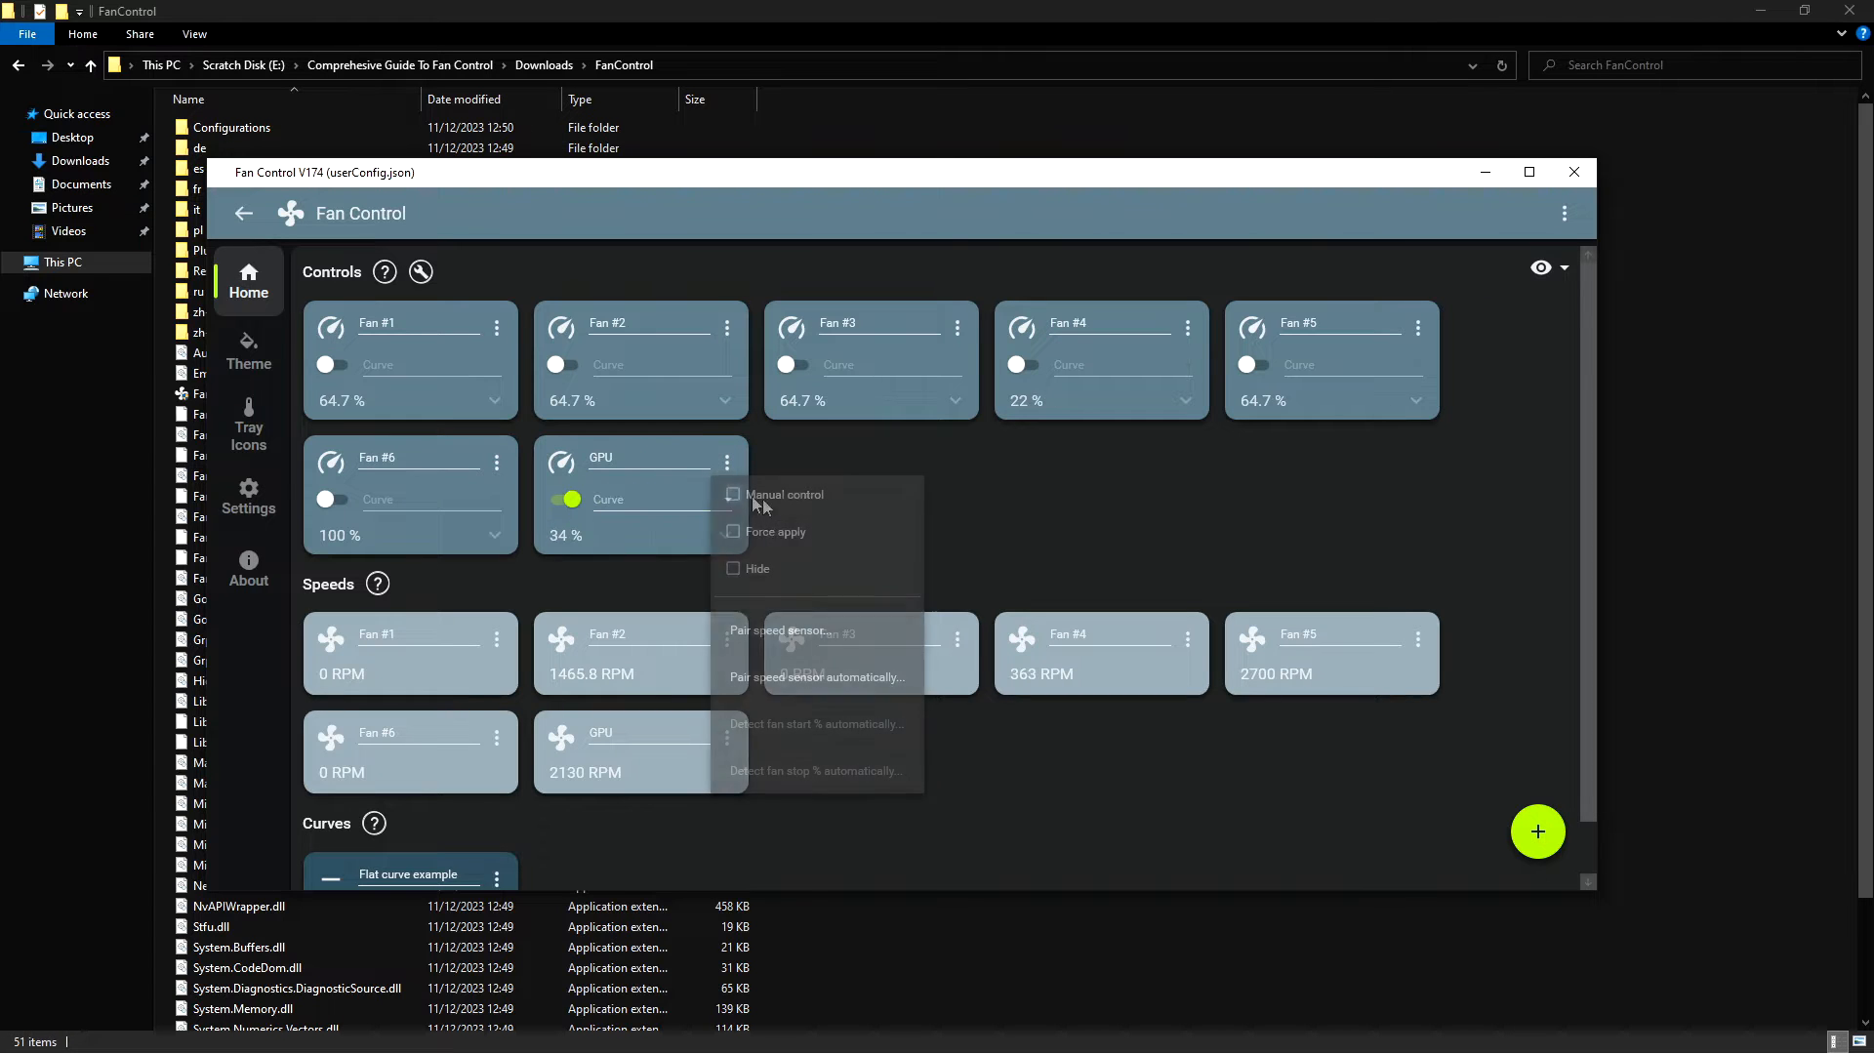
- Pair the GPU control with the GPU fan speed sensor
left_click(731, 468)
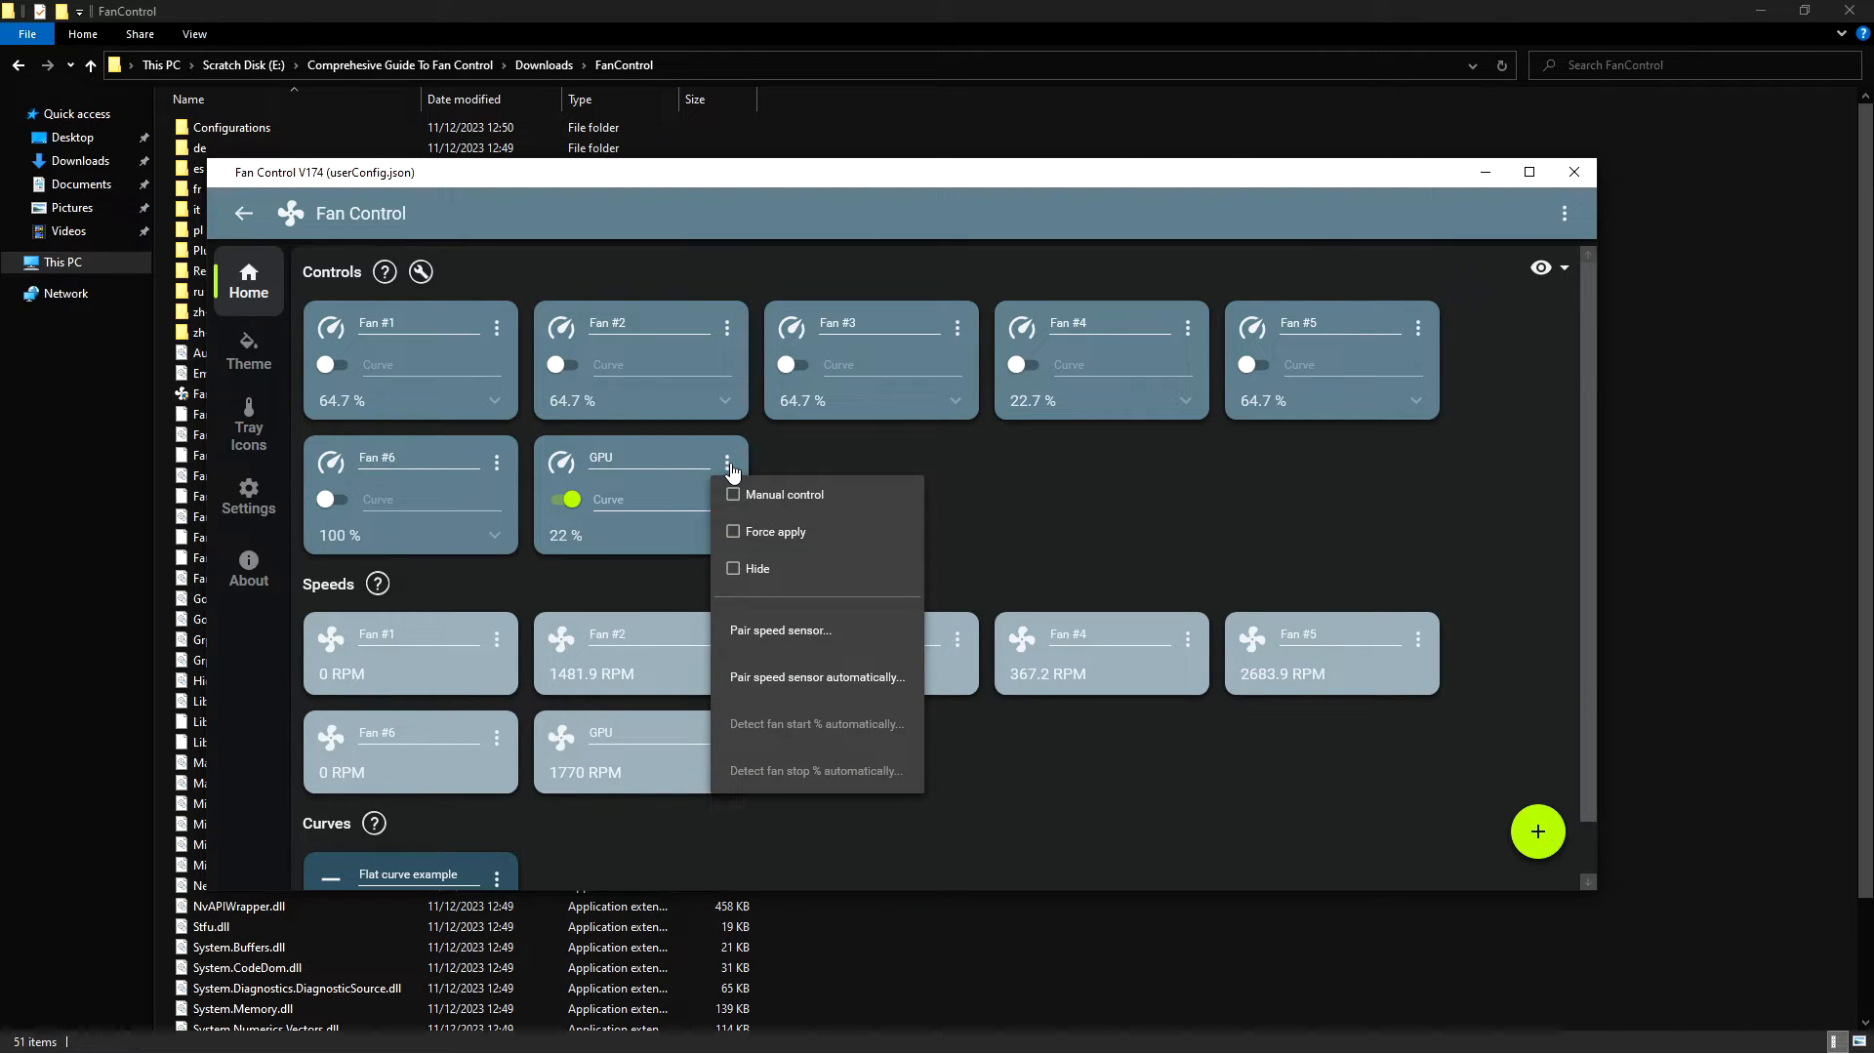
left_click(810, 630)
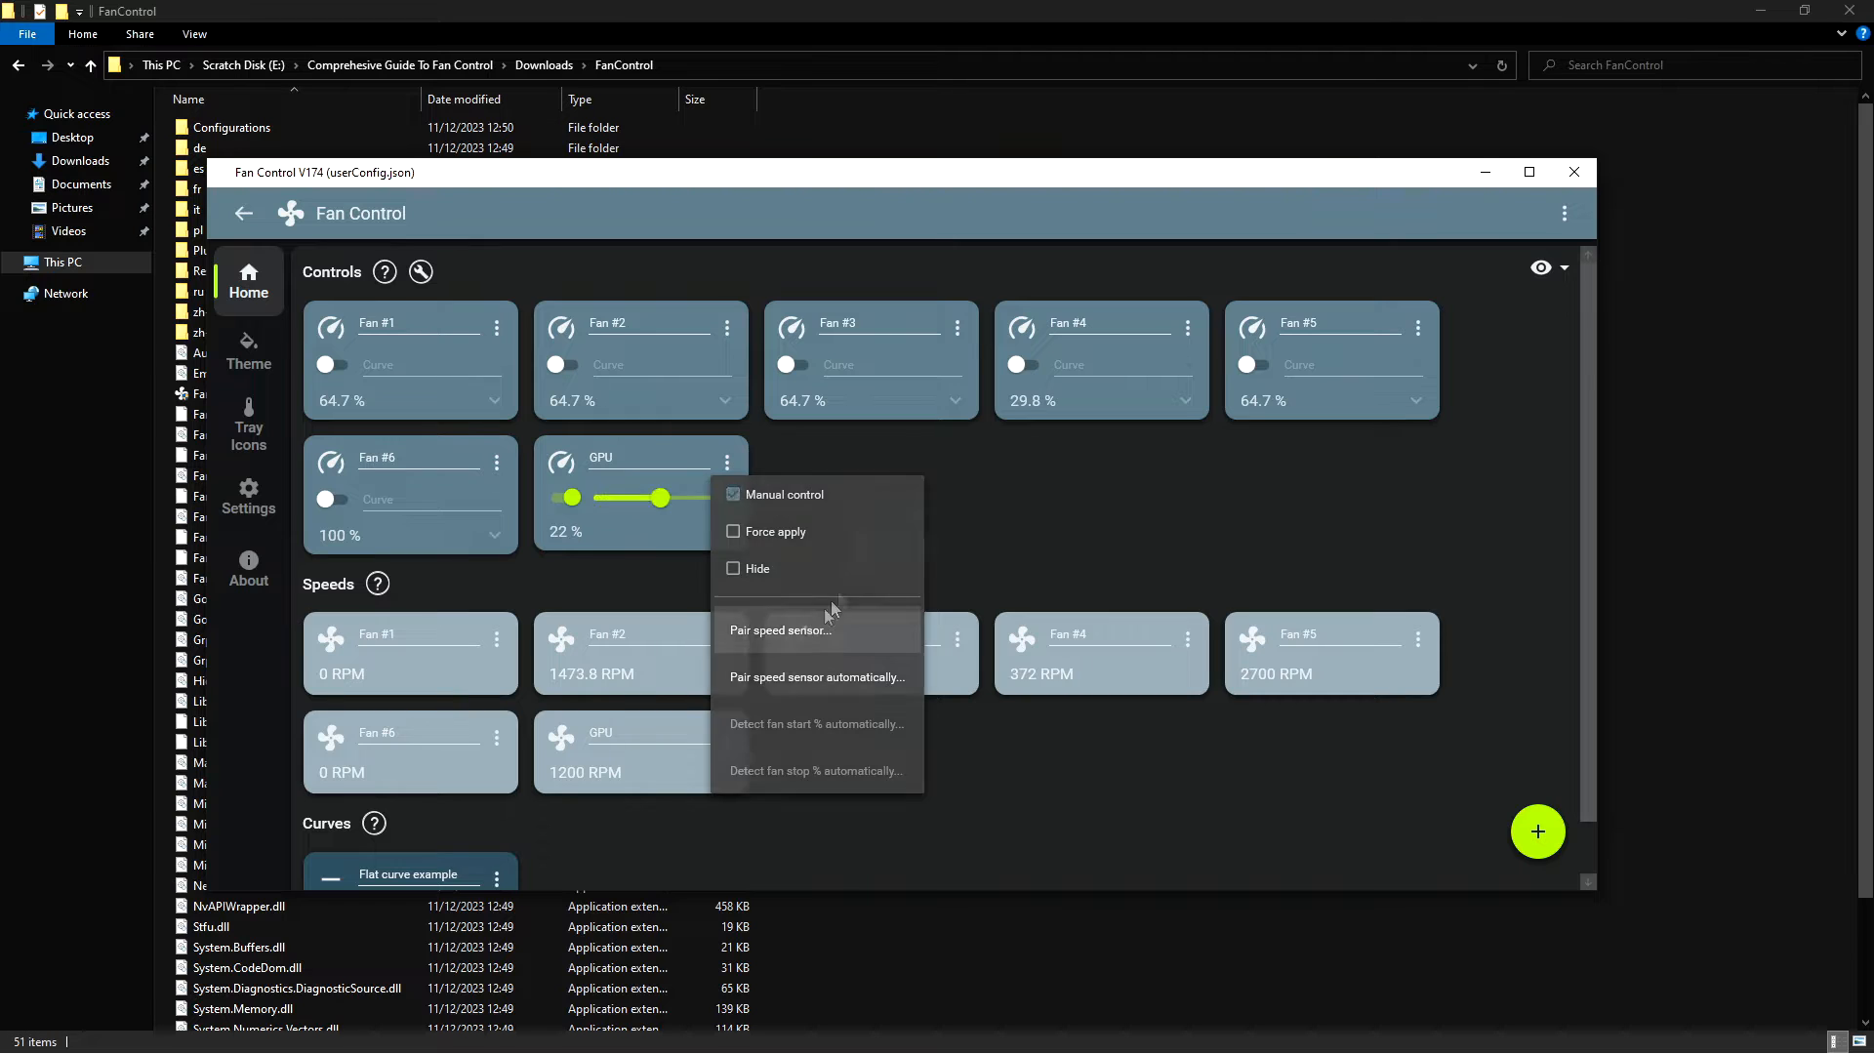
scroll(868, 561, "down", 1)
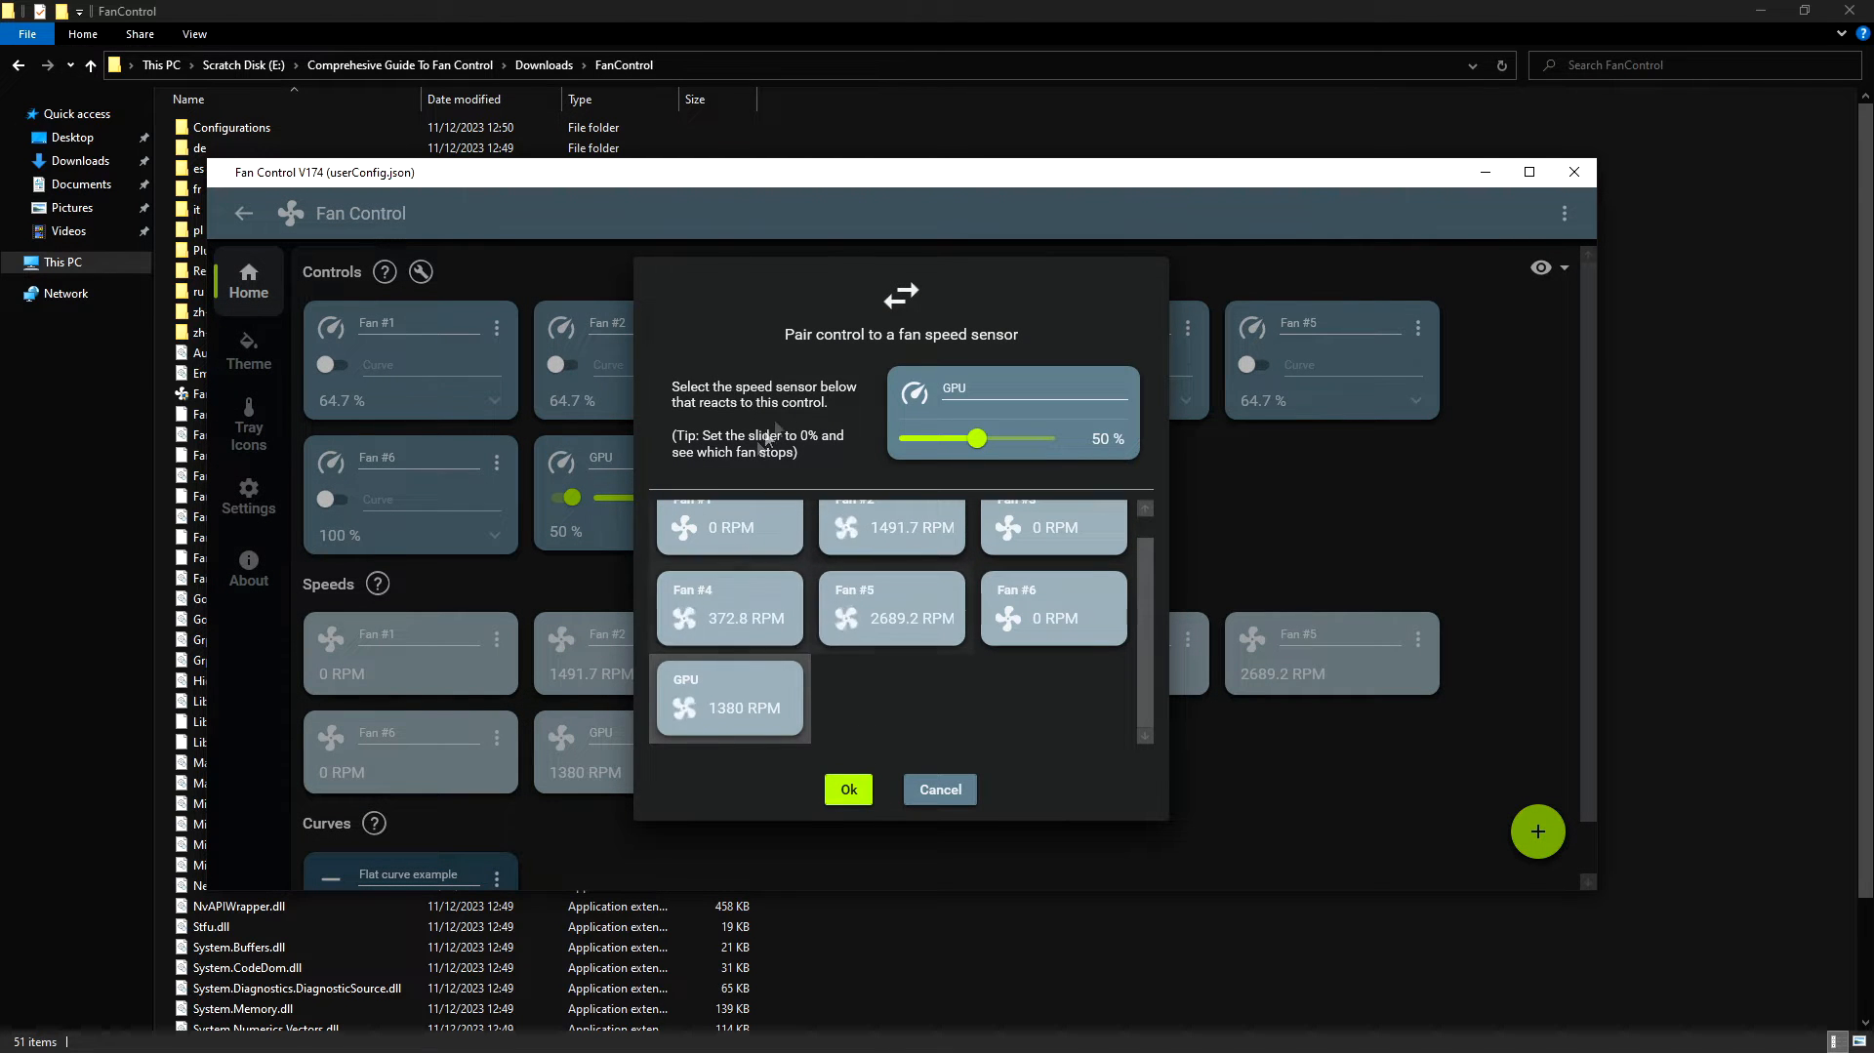
left_click(848, 790)
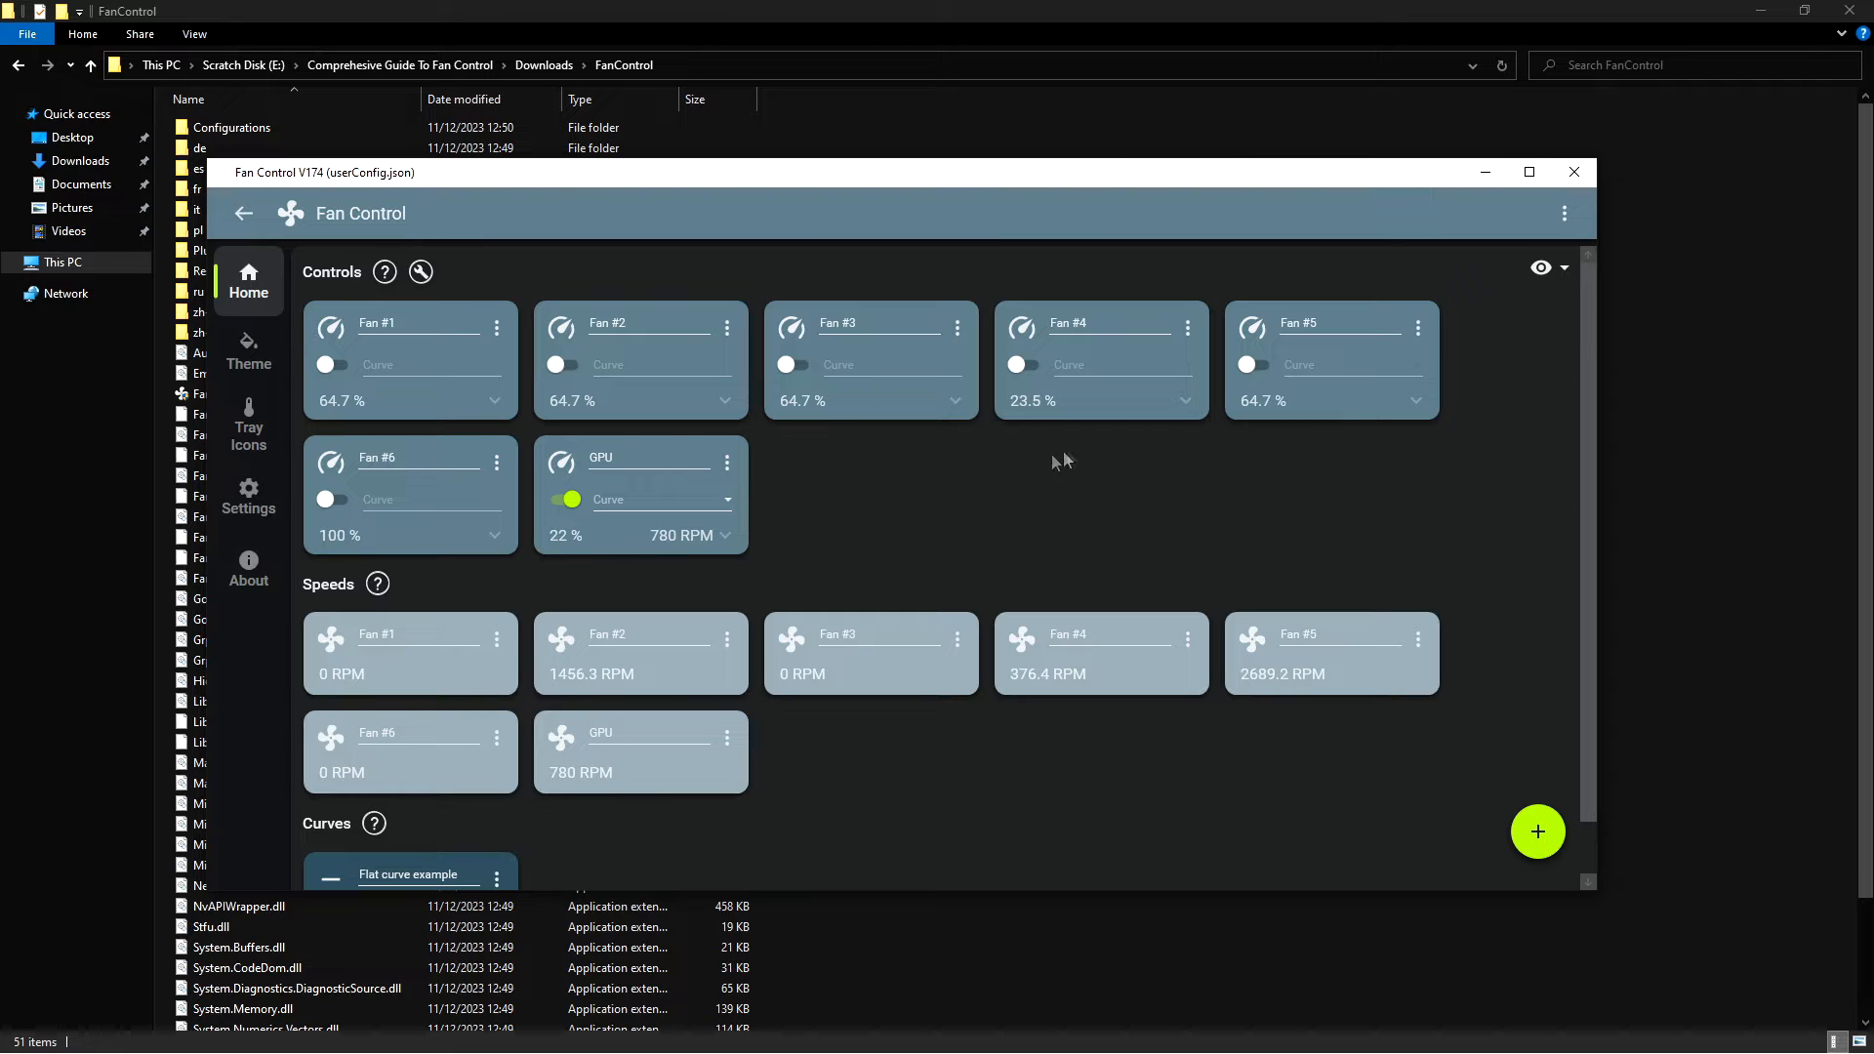
- Rename the Fan #4 control and its matching speed sensor as Exhaust Fan
left_click_drag(1120, 323, 1006, 336)
type("Exhu")
key("BackSpace")
type("aust Fa")
type("Exhaust FAn")
type("an")
left_click(1042, 582)
- Rename the Fan #5 control as Pump
left_click_drag(1329, 324, 1233, 337)
type("Pump")
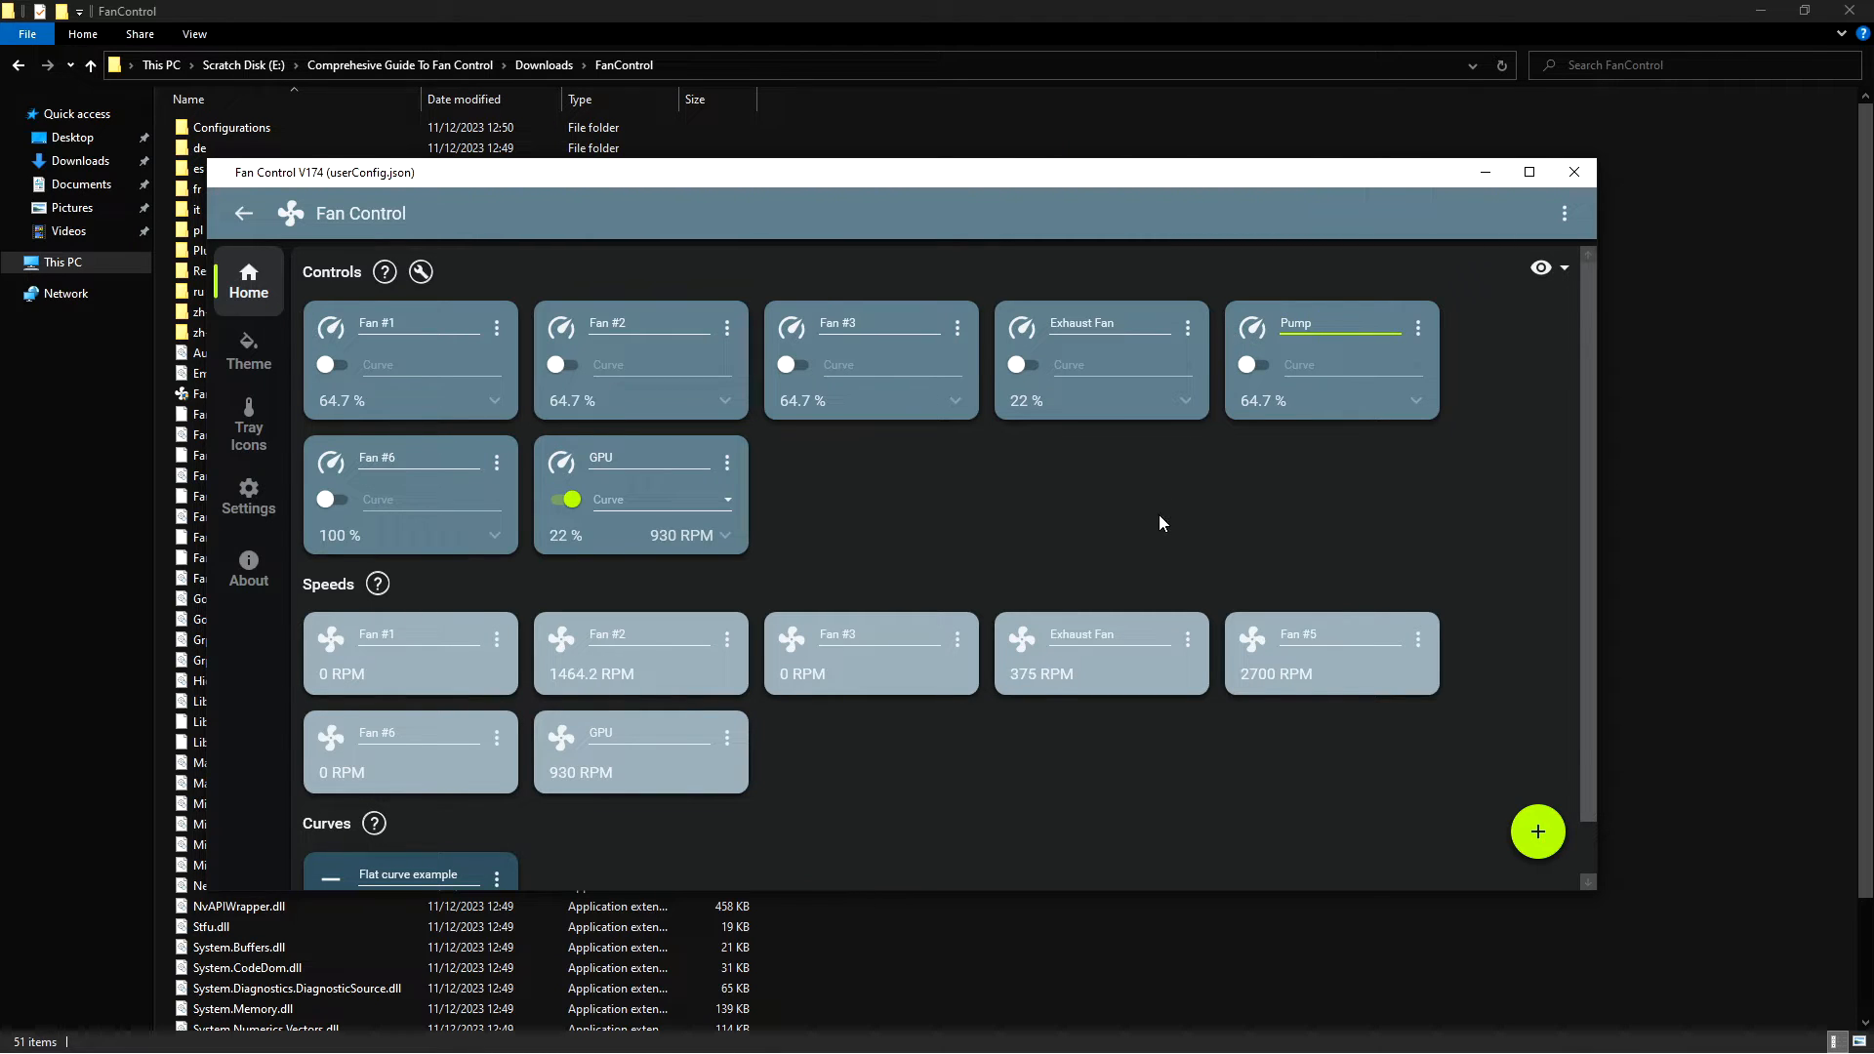
key("Return")
- Rename the Fan #2 control as Radiator Fans and the Fan #2 speed sensor as Radiator
left_click_drag(639, 324, 563, 329)
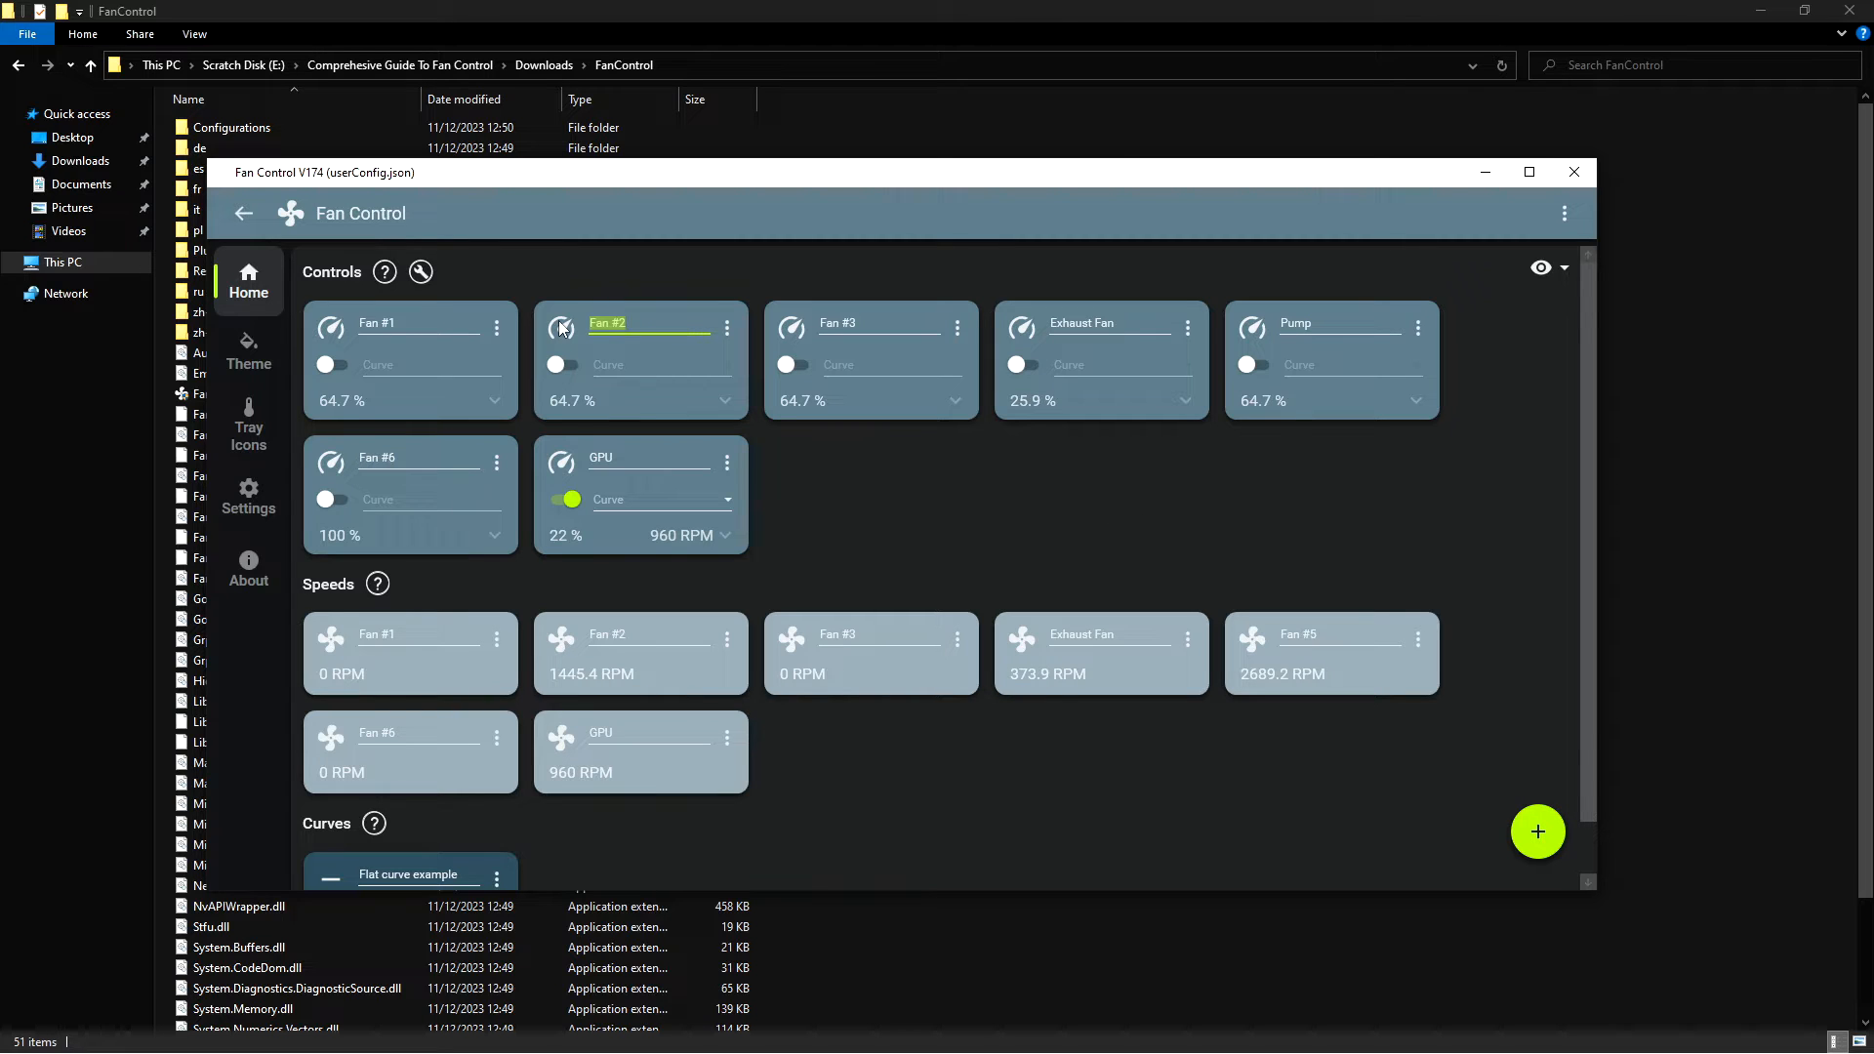
type("Radiator Fans")
left_click_drag(639, 636, 511, 644)
type("Ra")
left_click(1048, 535)
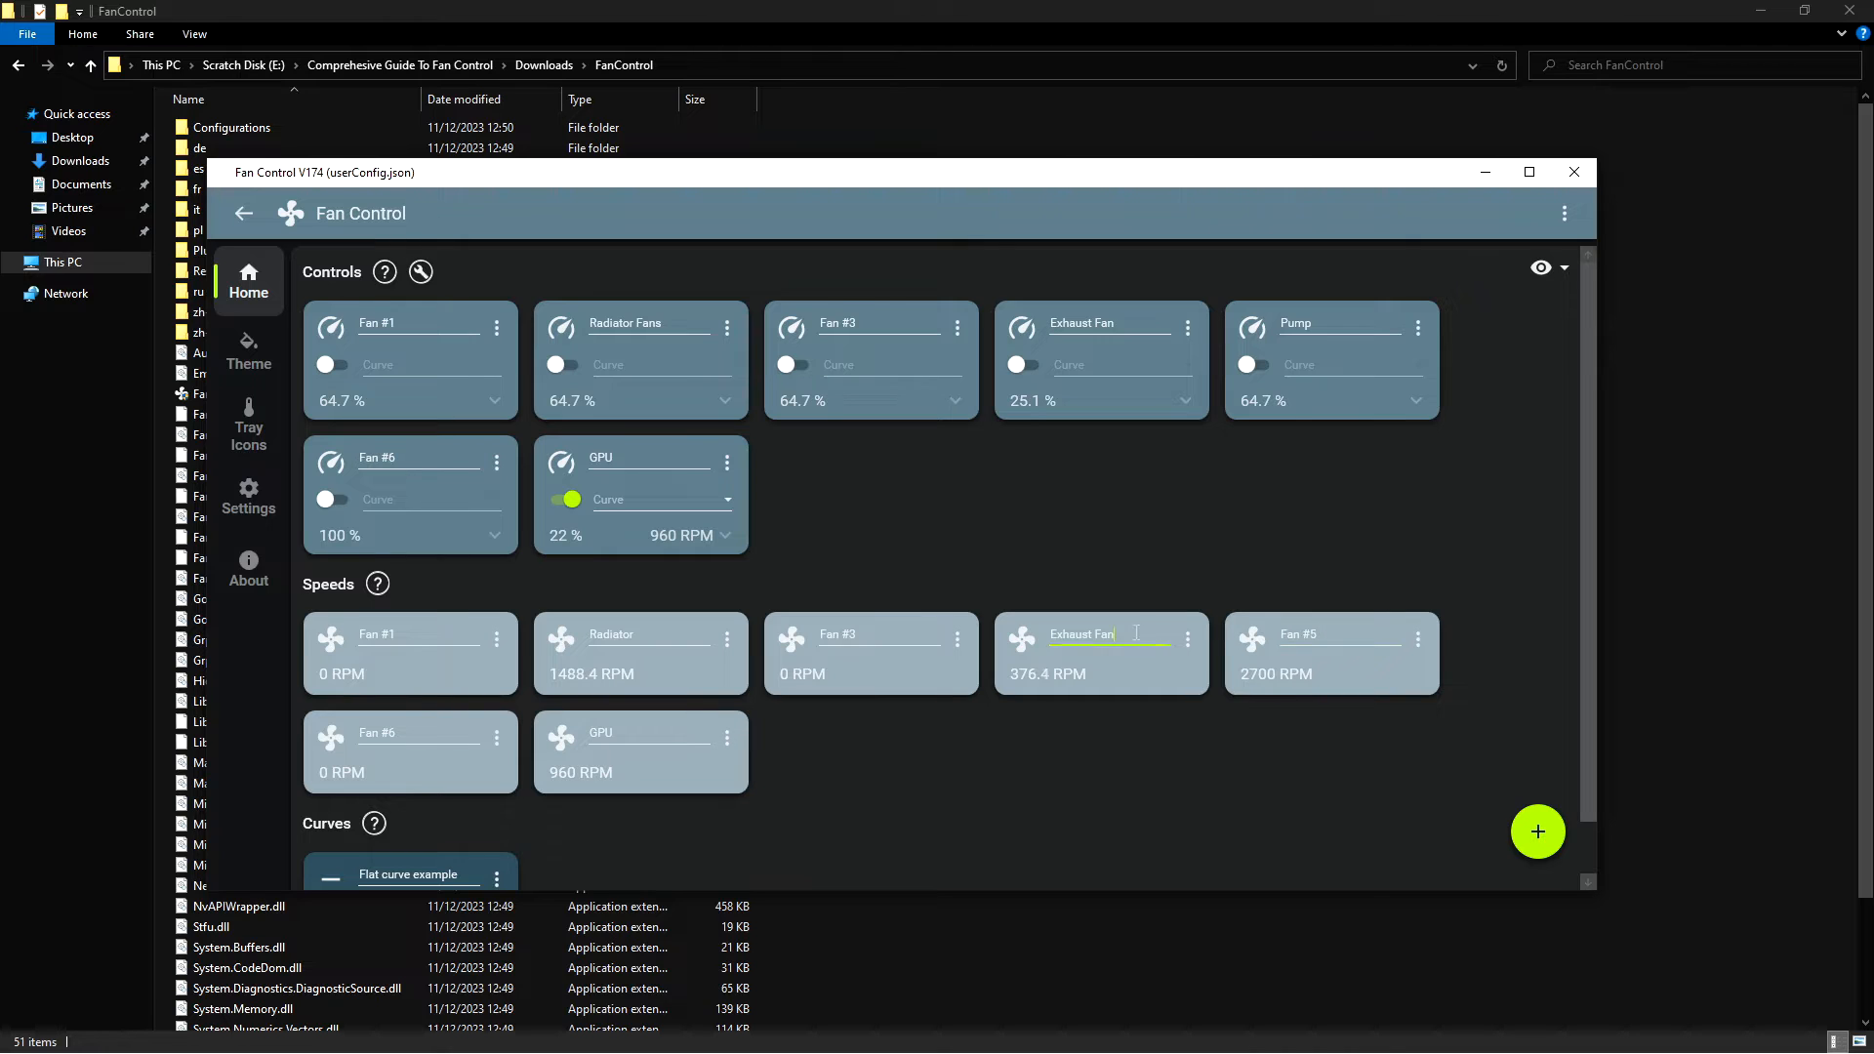
- Rename the Fan #5 speed sensor as Pump
key("BackSpace")
key("BackSpace")
type("Pump")
left_click(1298, 490)
- Hide the unused Fan #1, Fan #6 and Fan #3 speed sensor cards
left_click(498, 640)
left_click(503, 671)
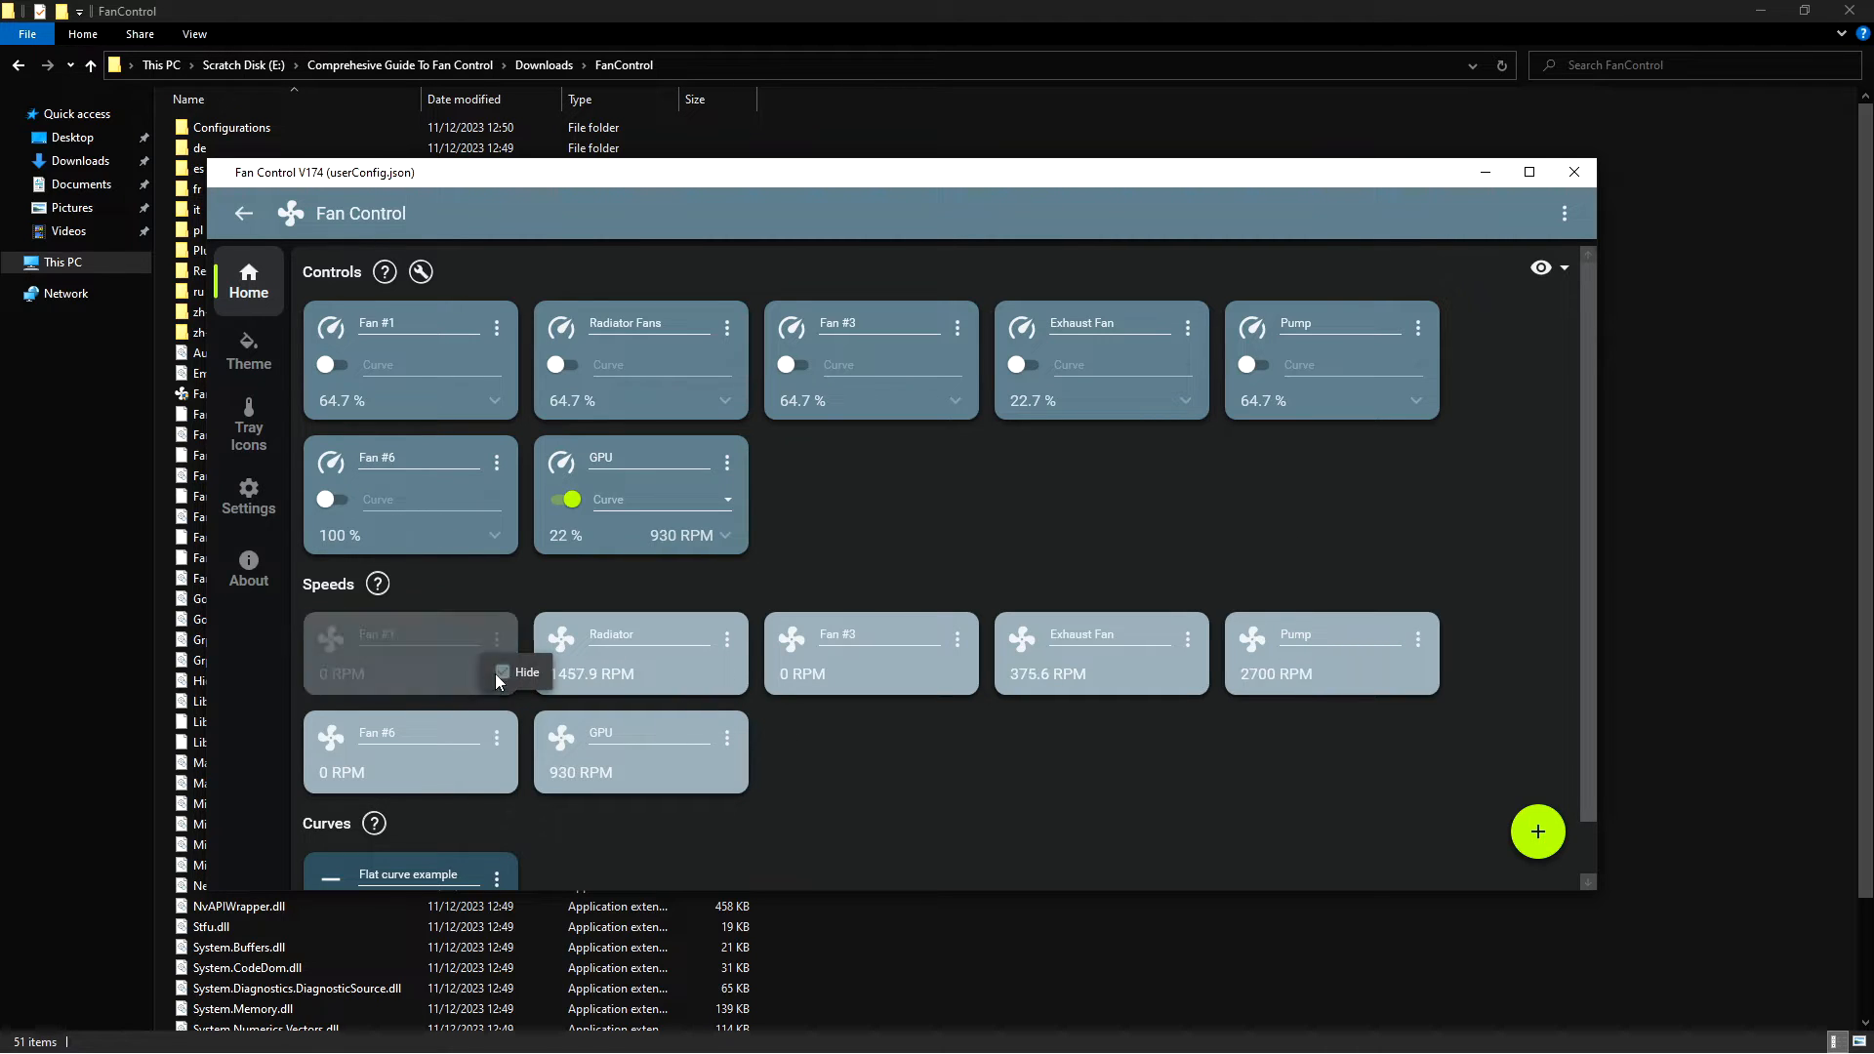
left_click(498, 738)
left_click(498, 738)
left_click(503, 771)
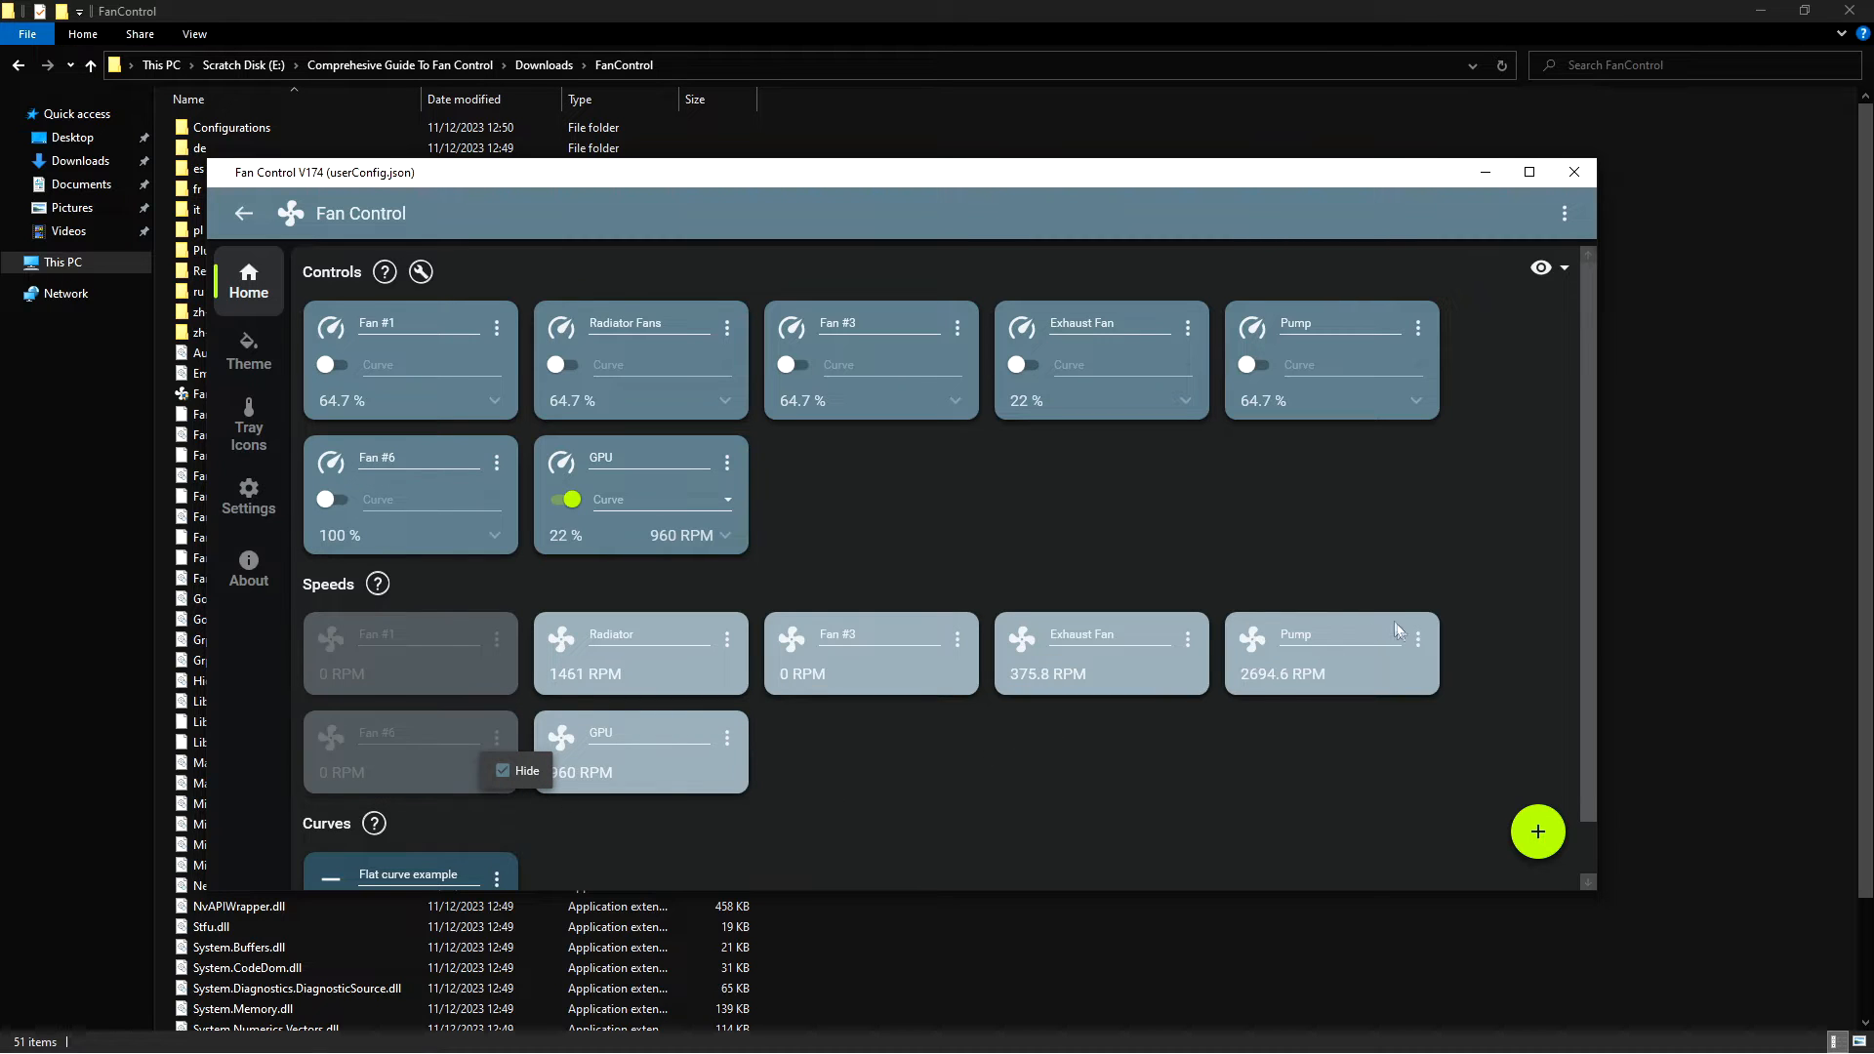
left_click(957, 639)
left_click(958, 639)
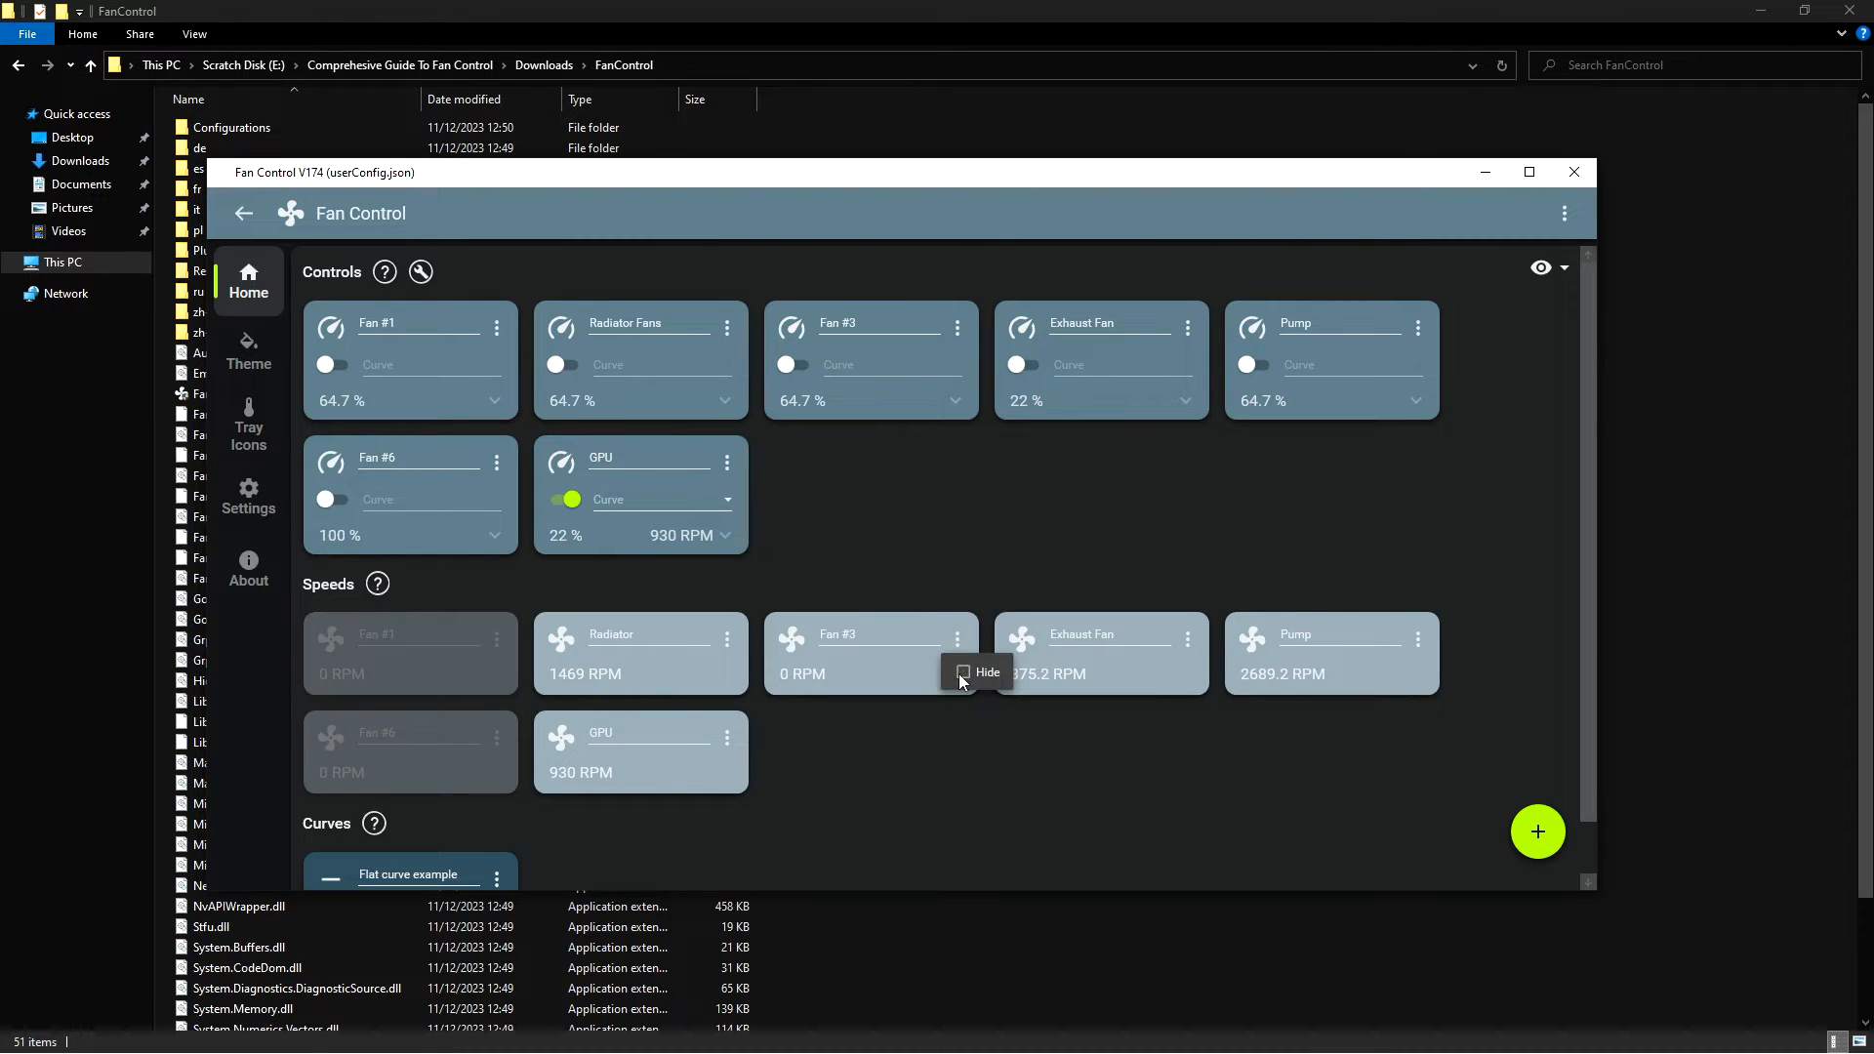
left_click(963, 672)
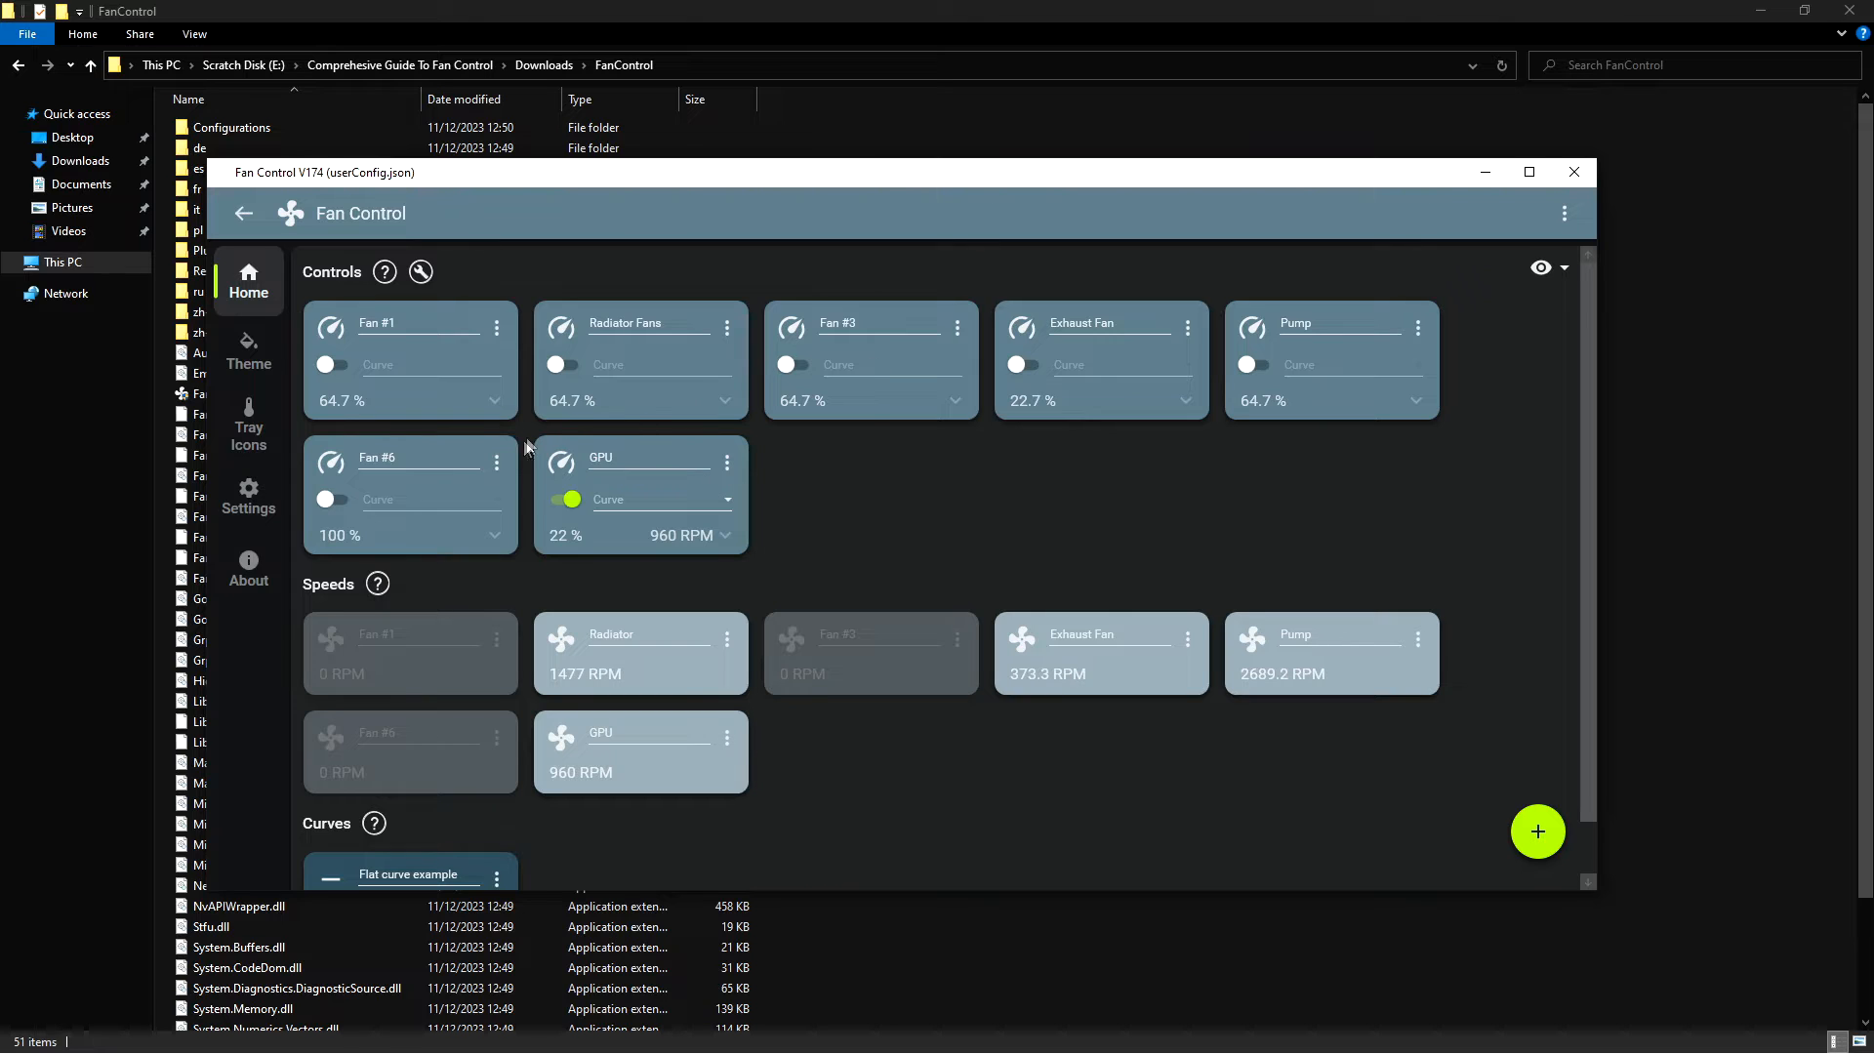
- Hide the unused Fan #1, Fan #6 and Fan #3 control cards
left_click(496, 329)
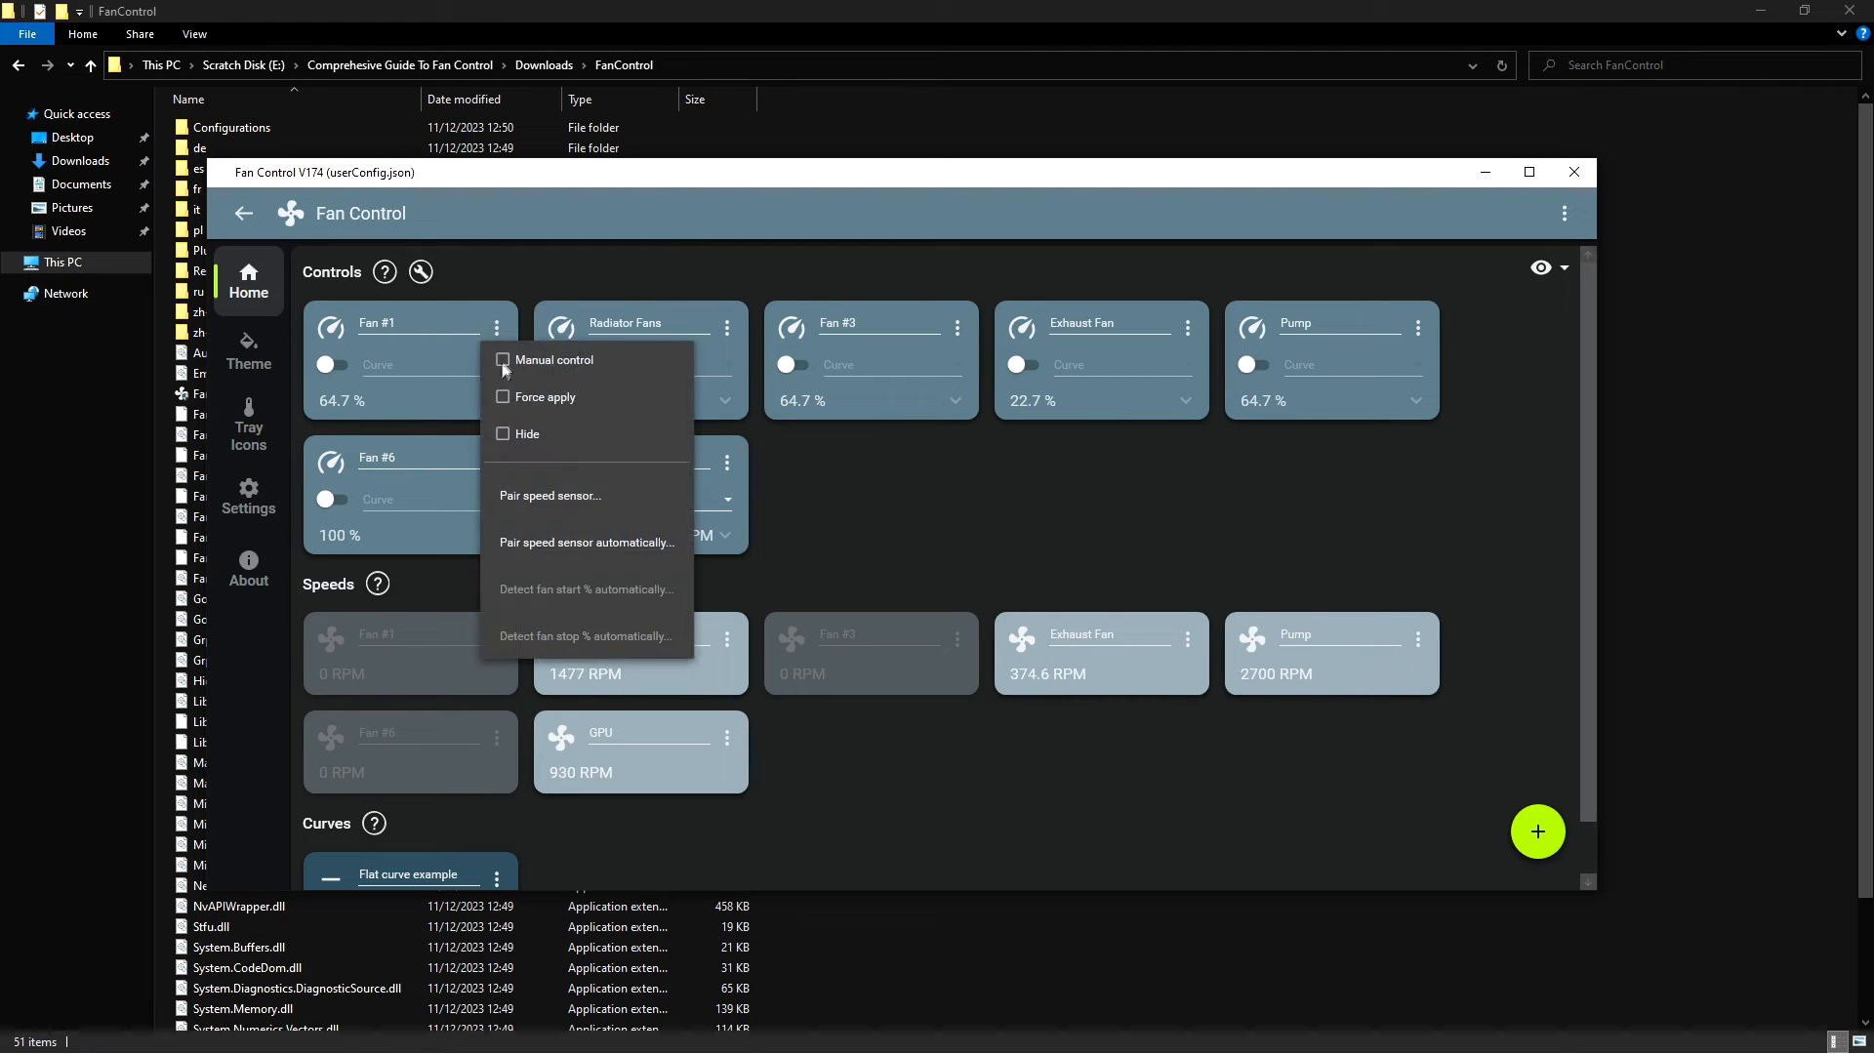
left_click(503, 434)
left_click(496, 462)
left_click(503, 568)
left_click(958, 328)
left_click(963, 433)
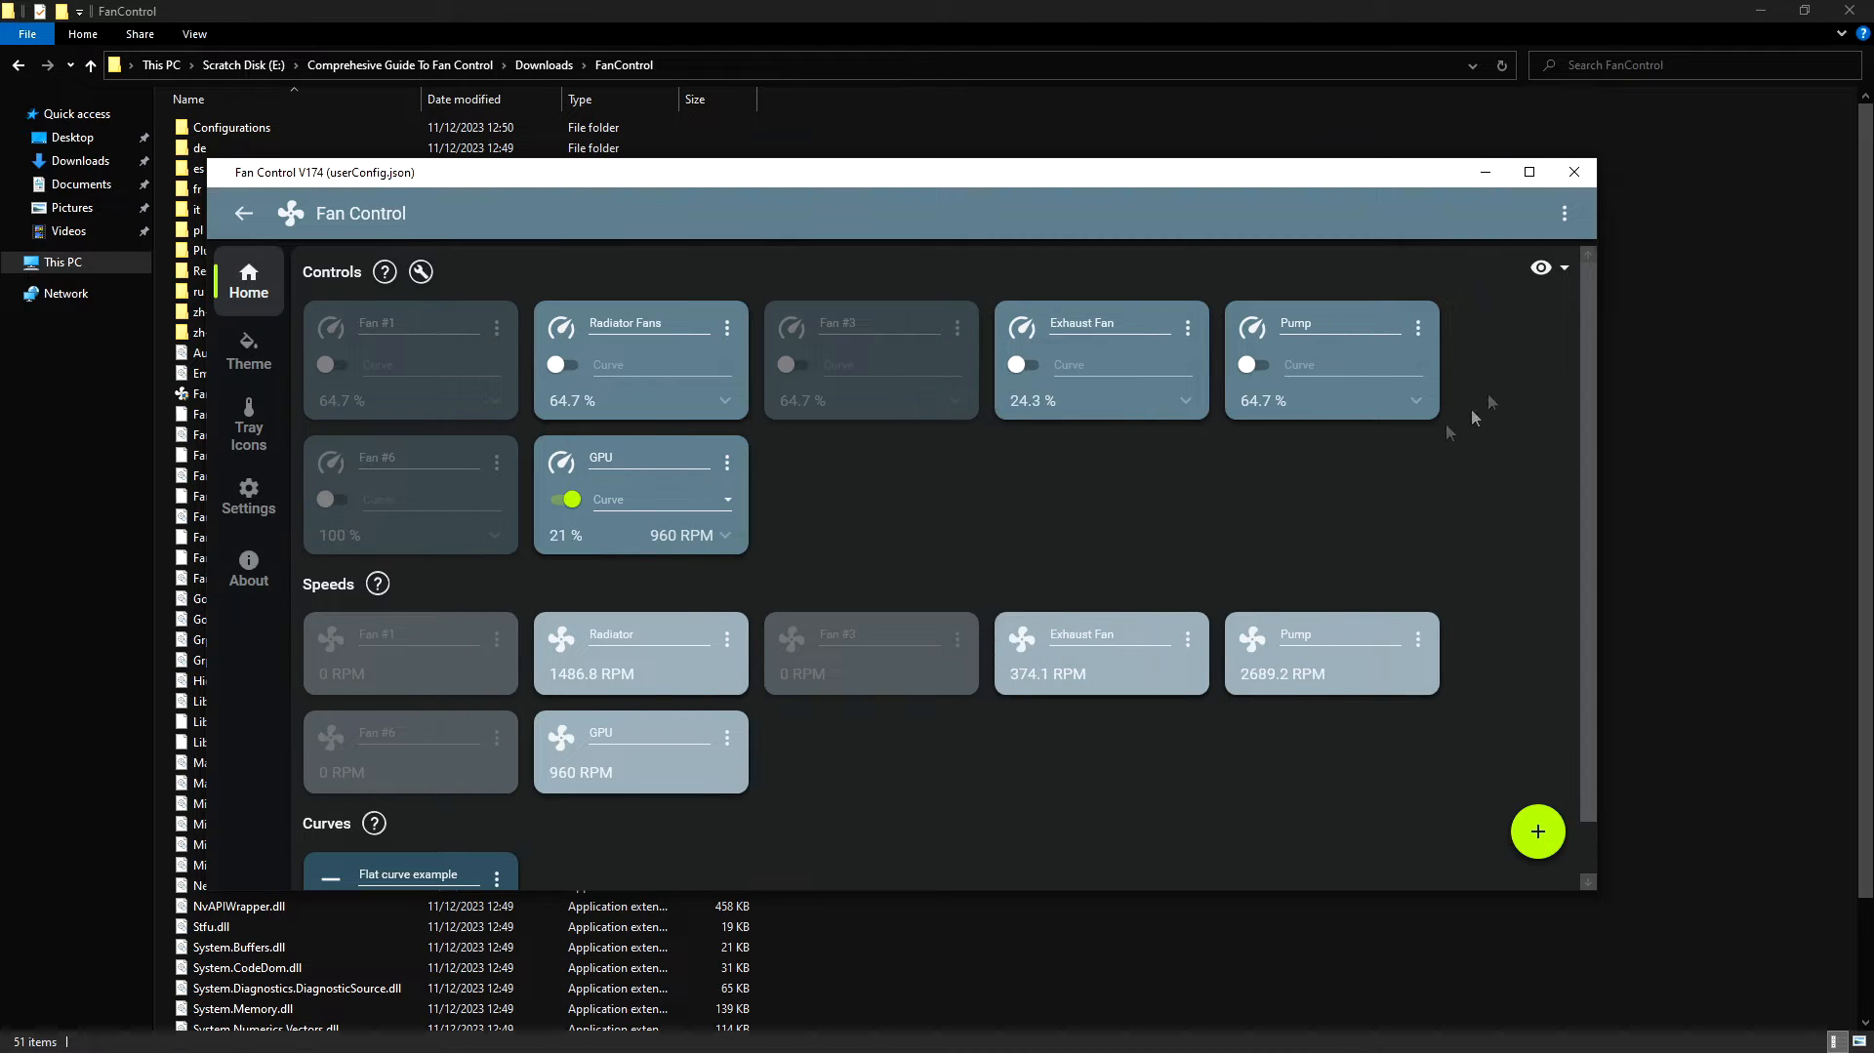
- Turn off the display of hidden cards and maximize the Fan Control window
left_click(1542, 273)
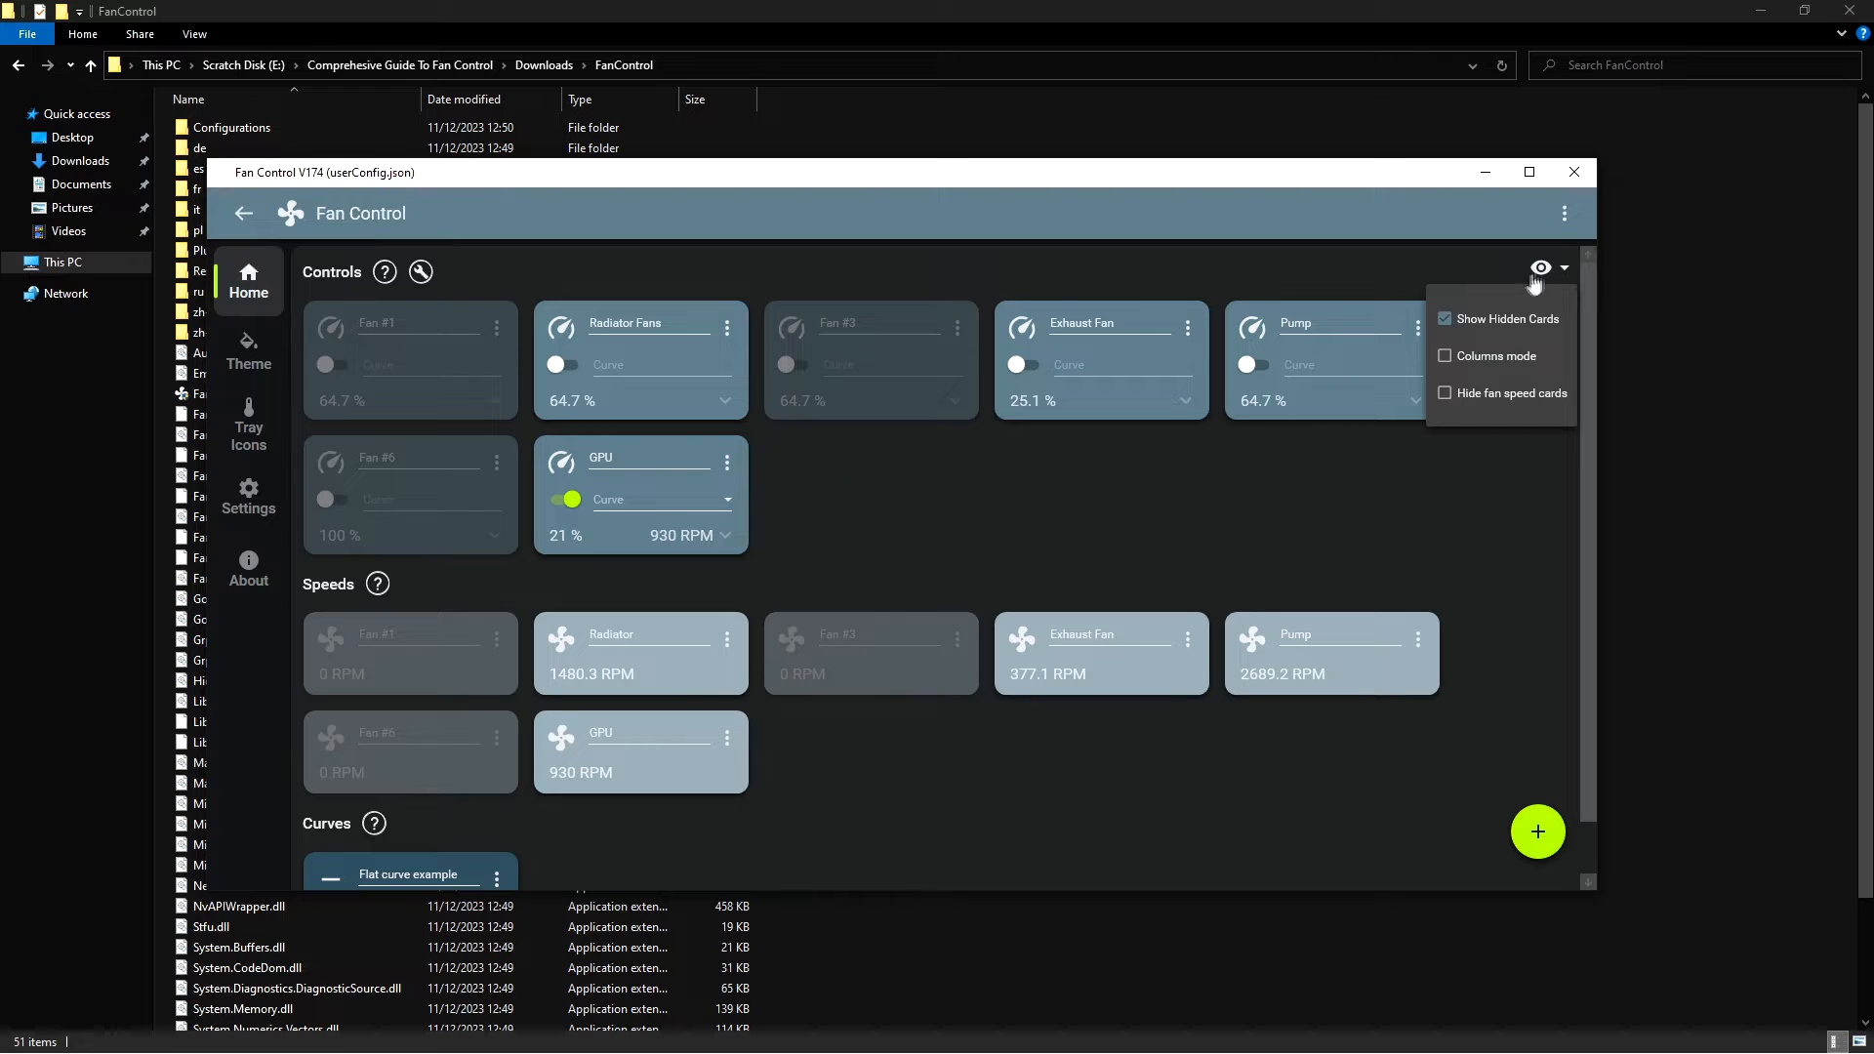
left_click(1444, 318)
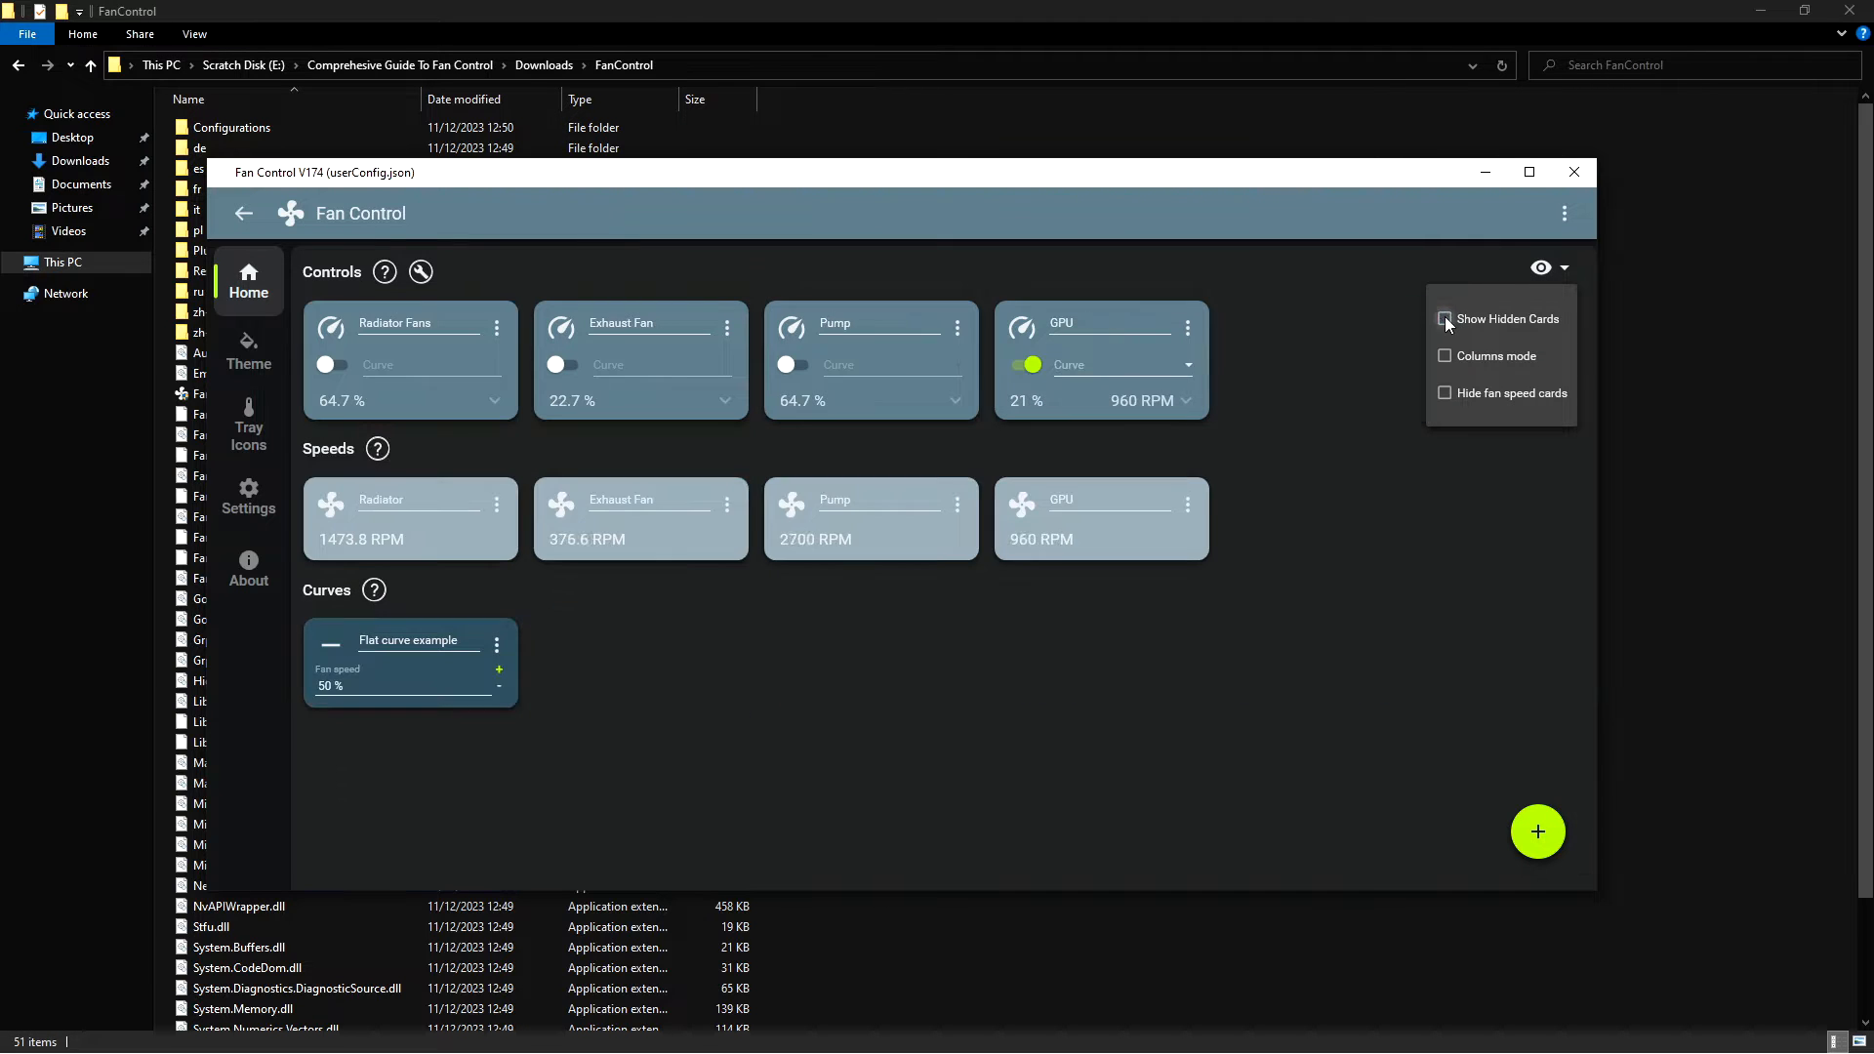
left_click(1529, 172)
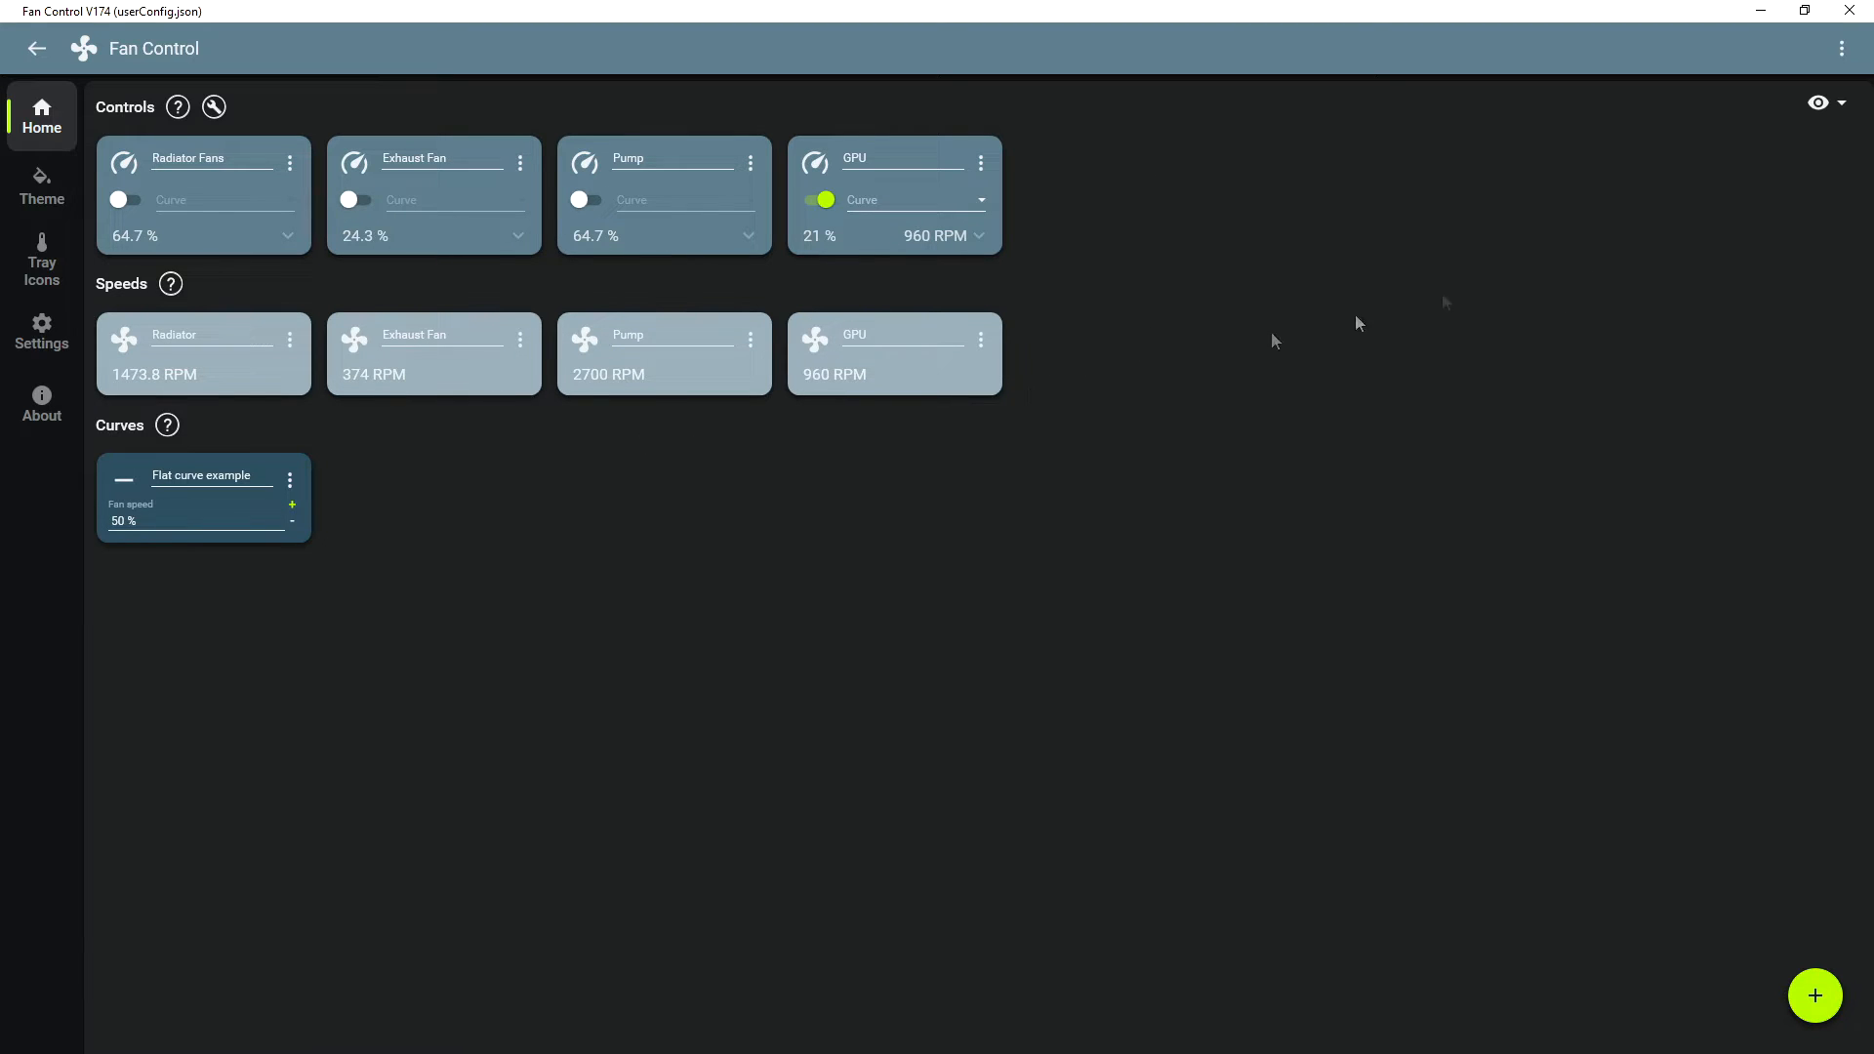
- Preview the cards in columns mode and switch back to the row layout
left_click(1841, 48)
left_click(1476, 159)
left_click(1821, 102)
left_click(1720, 191)
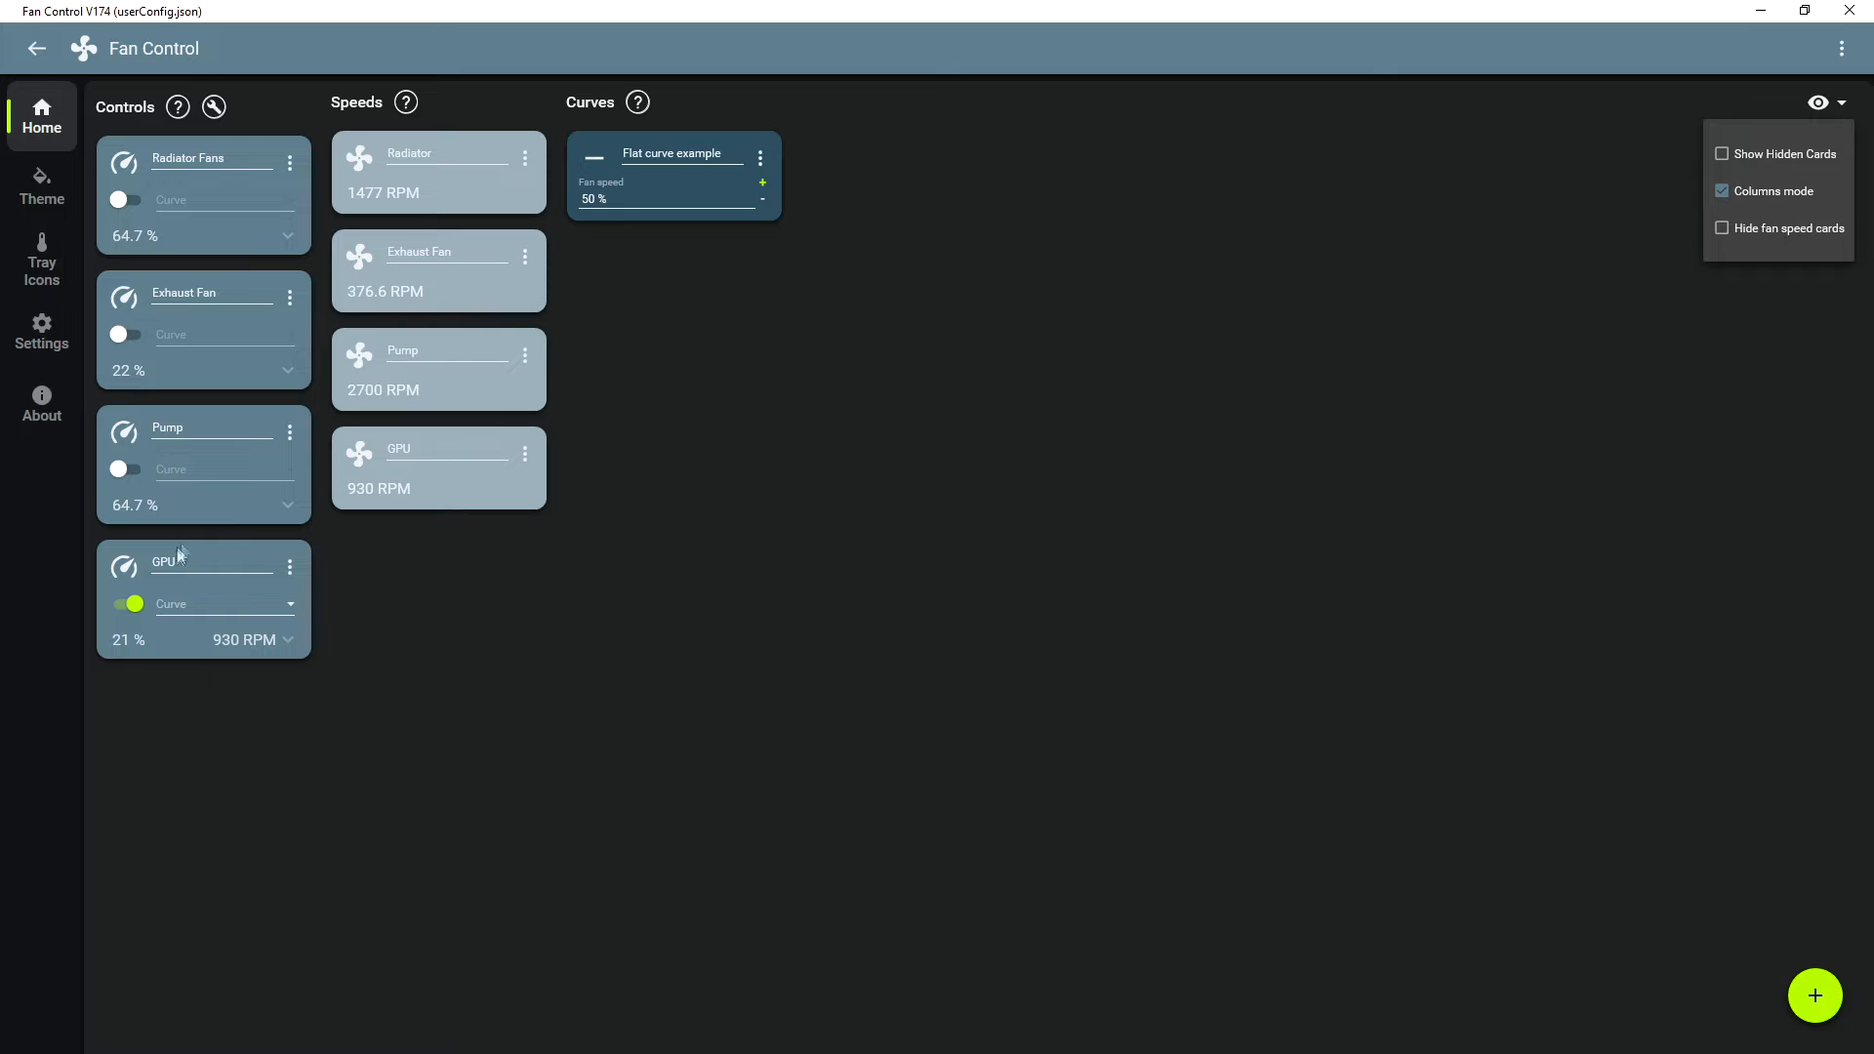
left_click(1721, 191)
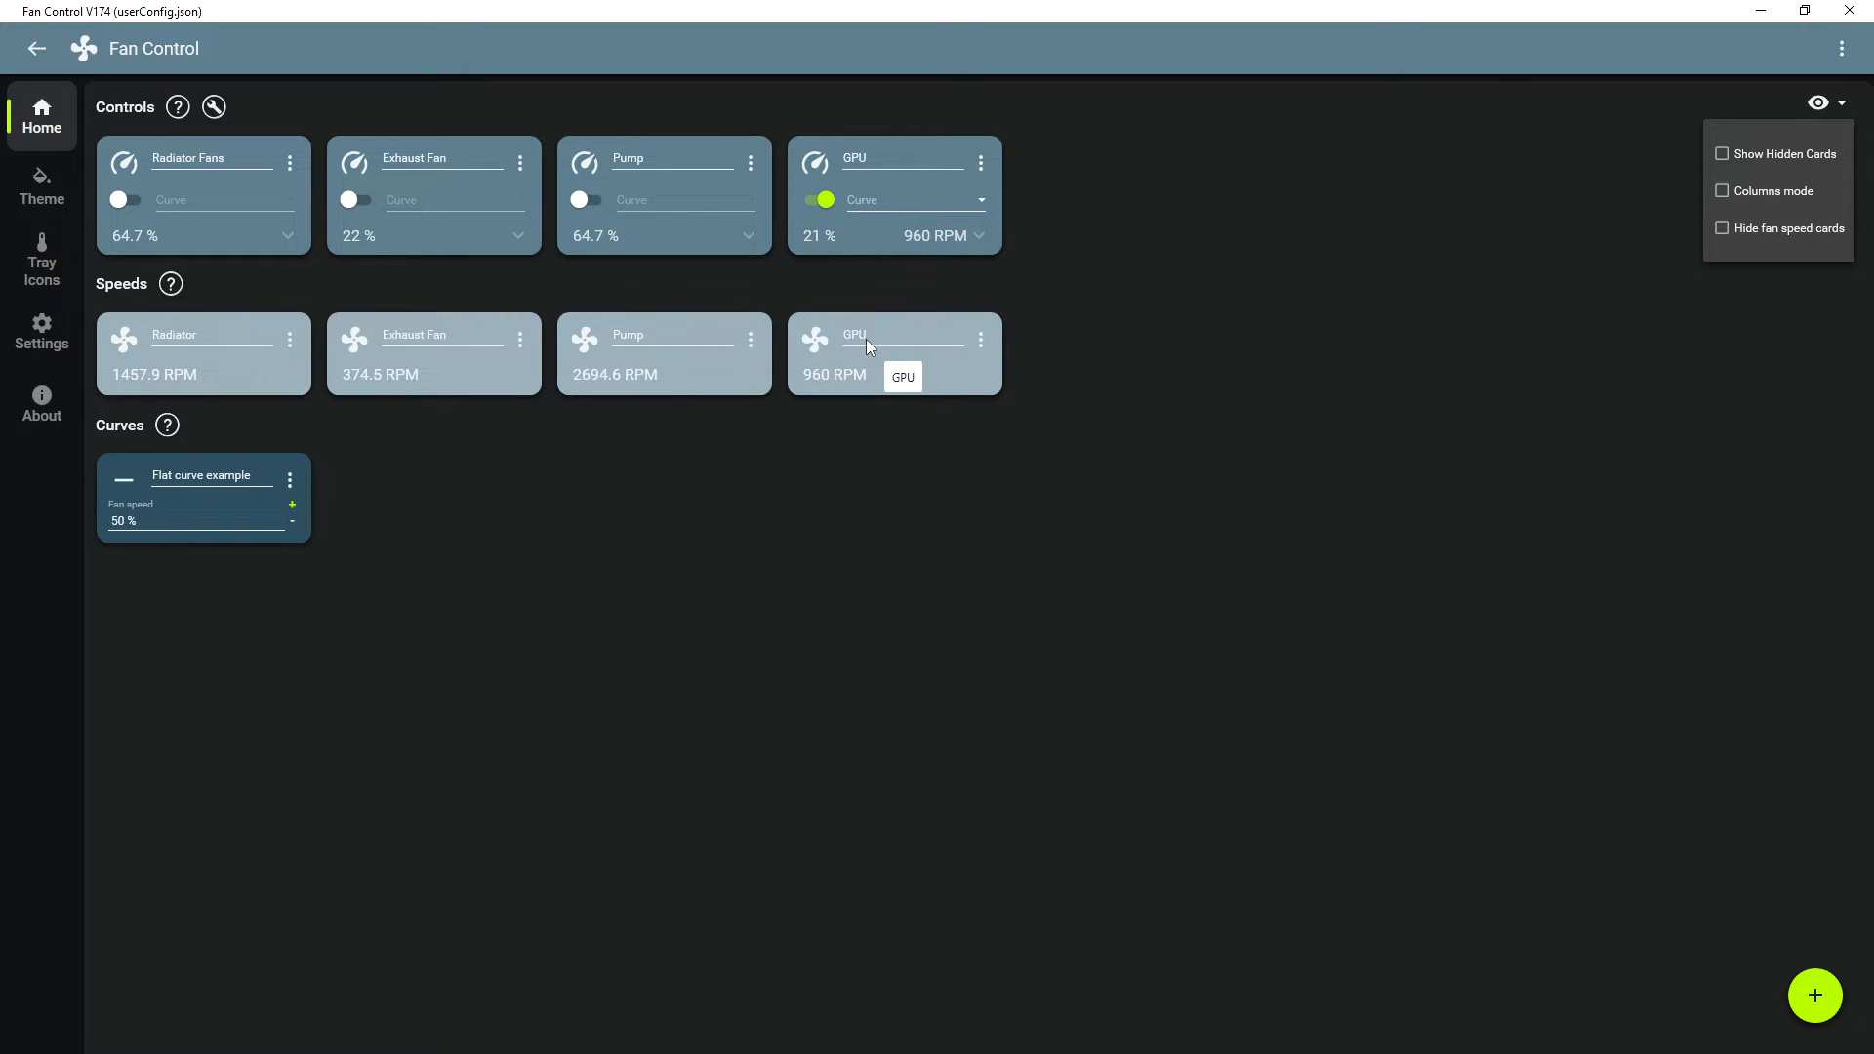
- Pair the Pump control with the Pump speed sensor
left_click(756, 164)
left_click(757, 164)
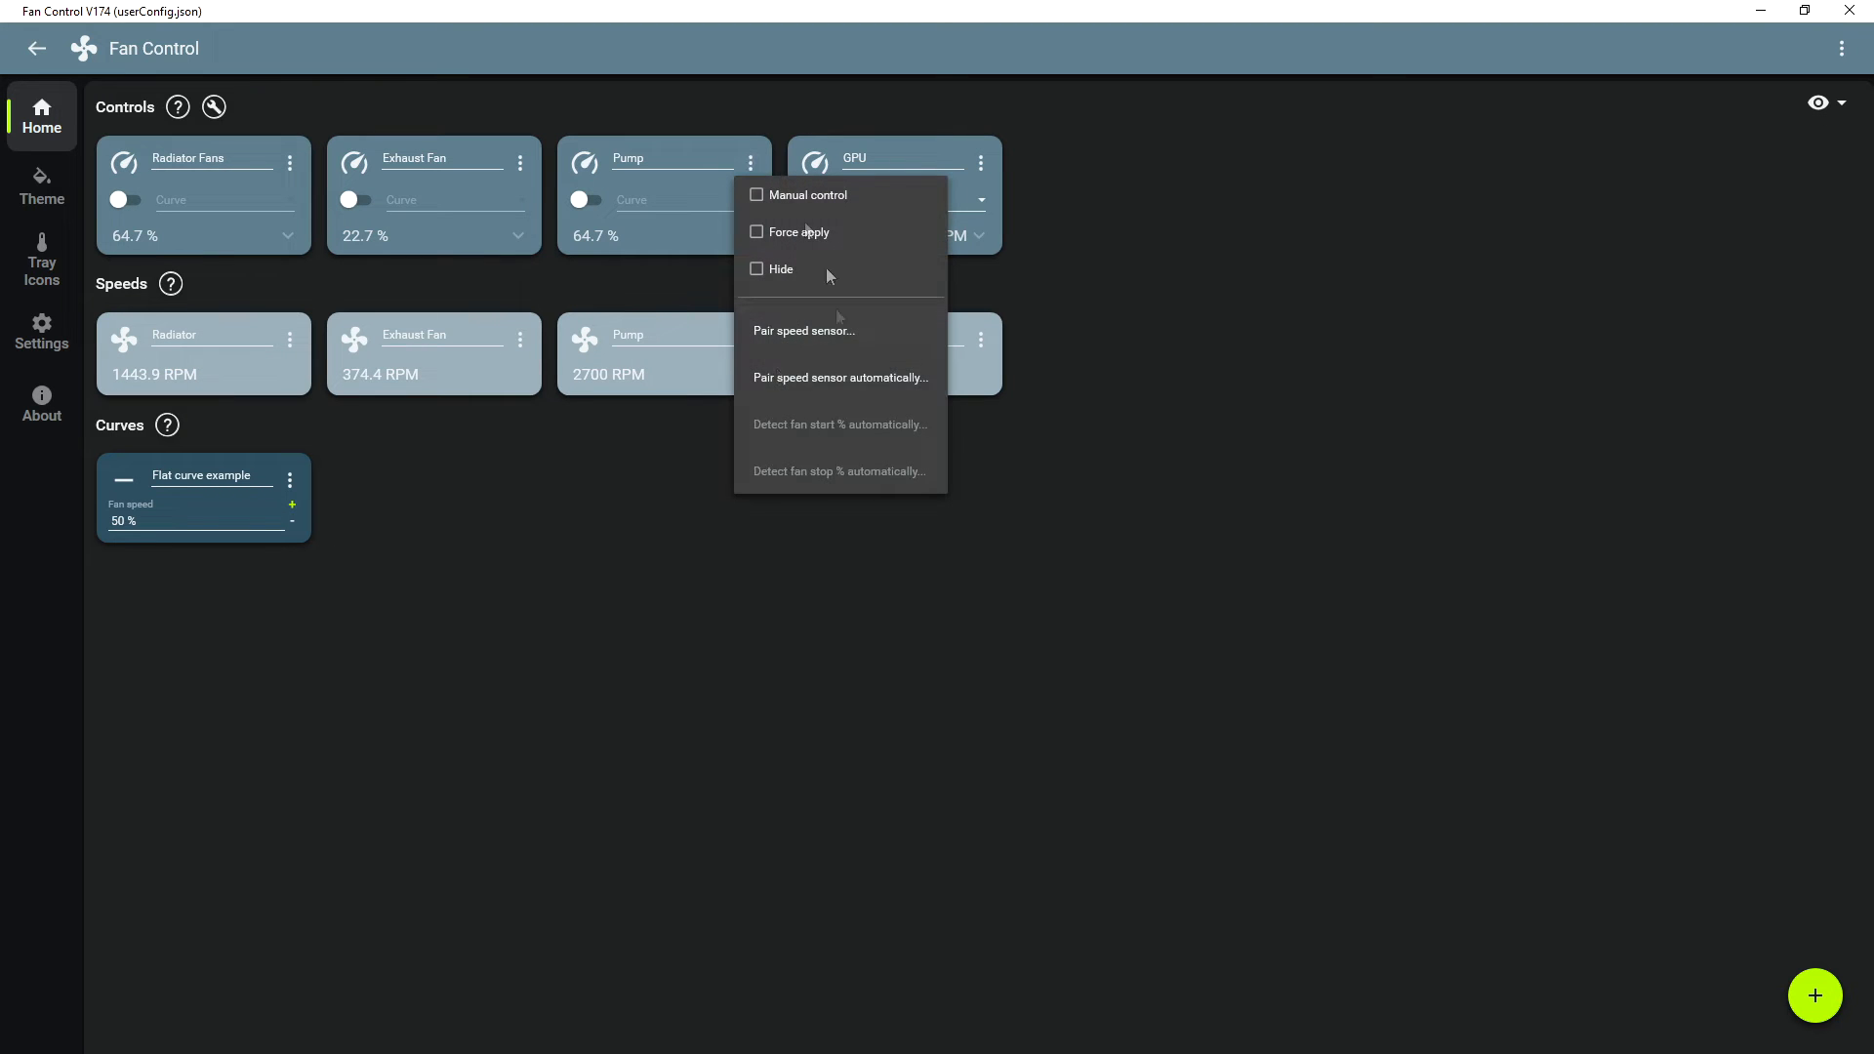
left_click(769, 331)
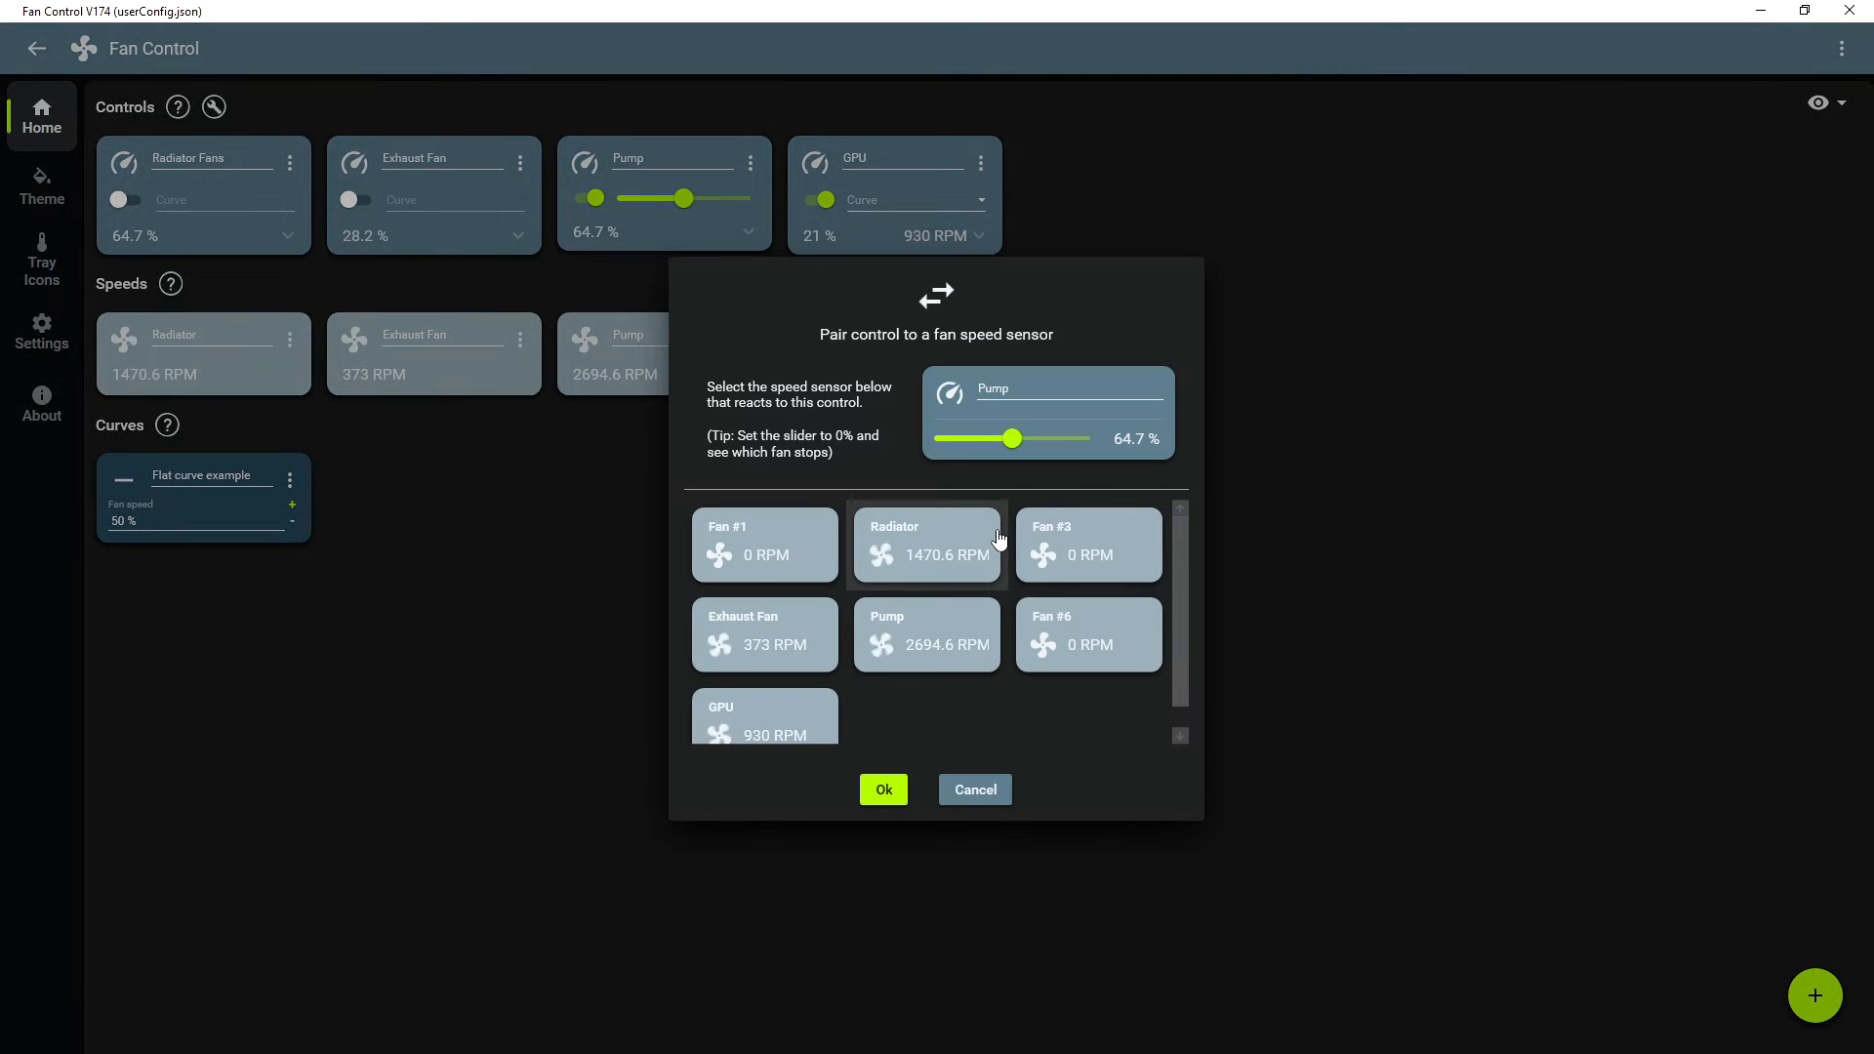
left_click(927, 637)
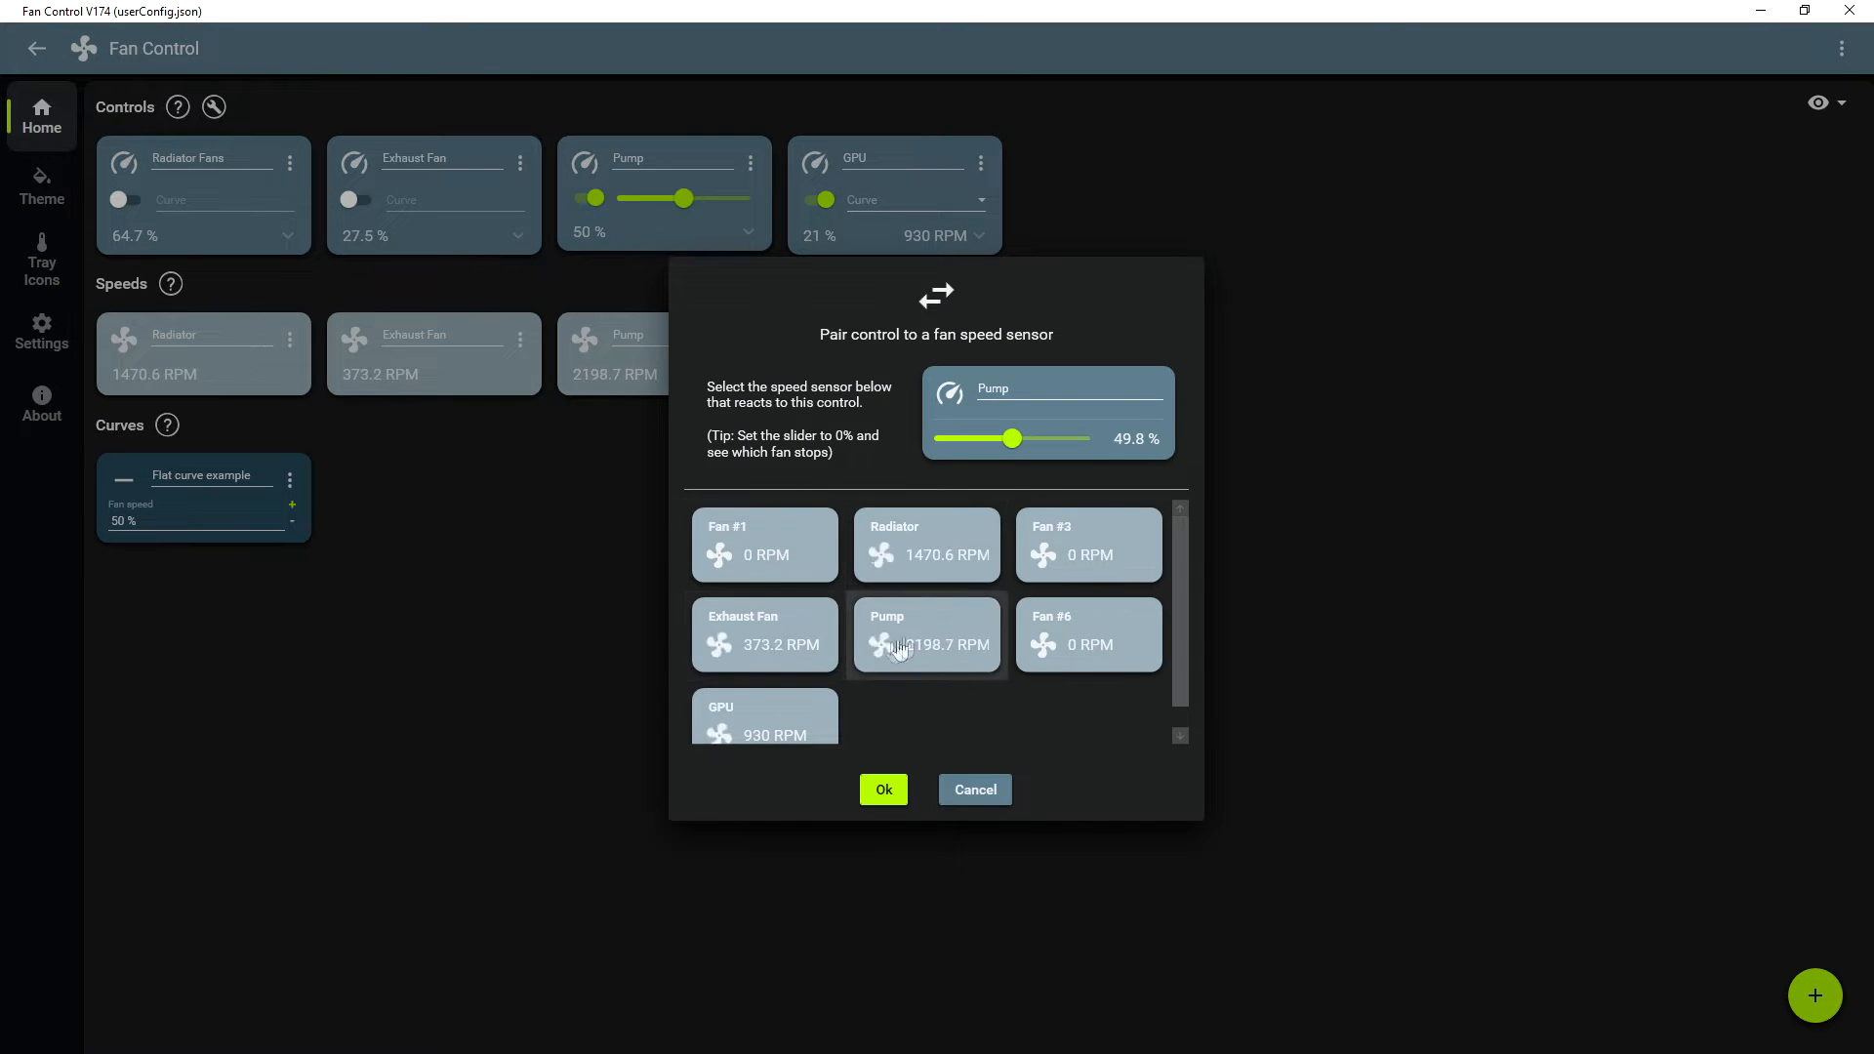
left_click(884, 786)
- Pair the Exhaust Fan control with the Exhaust Fan speed sensor
left_click(521, 164)
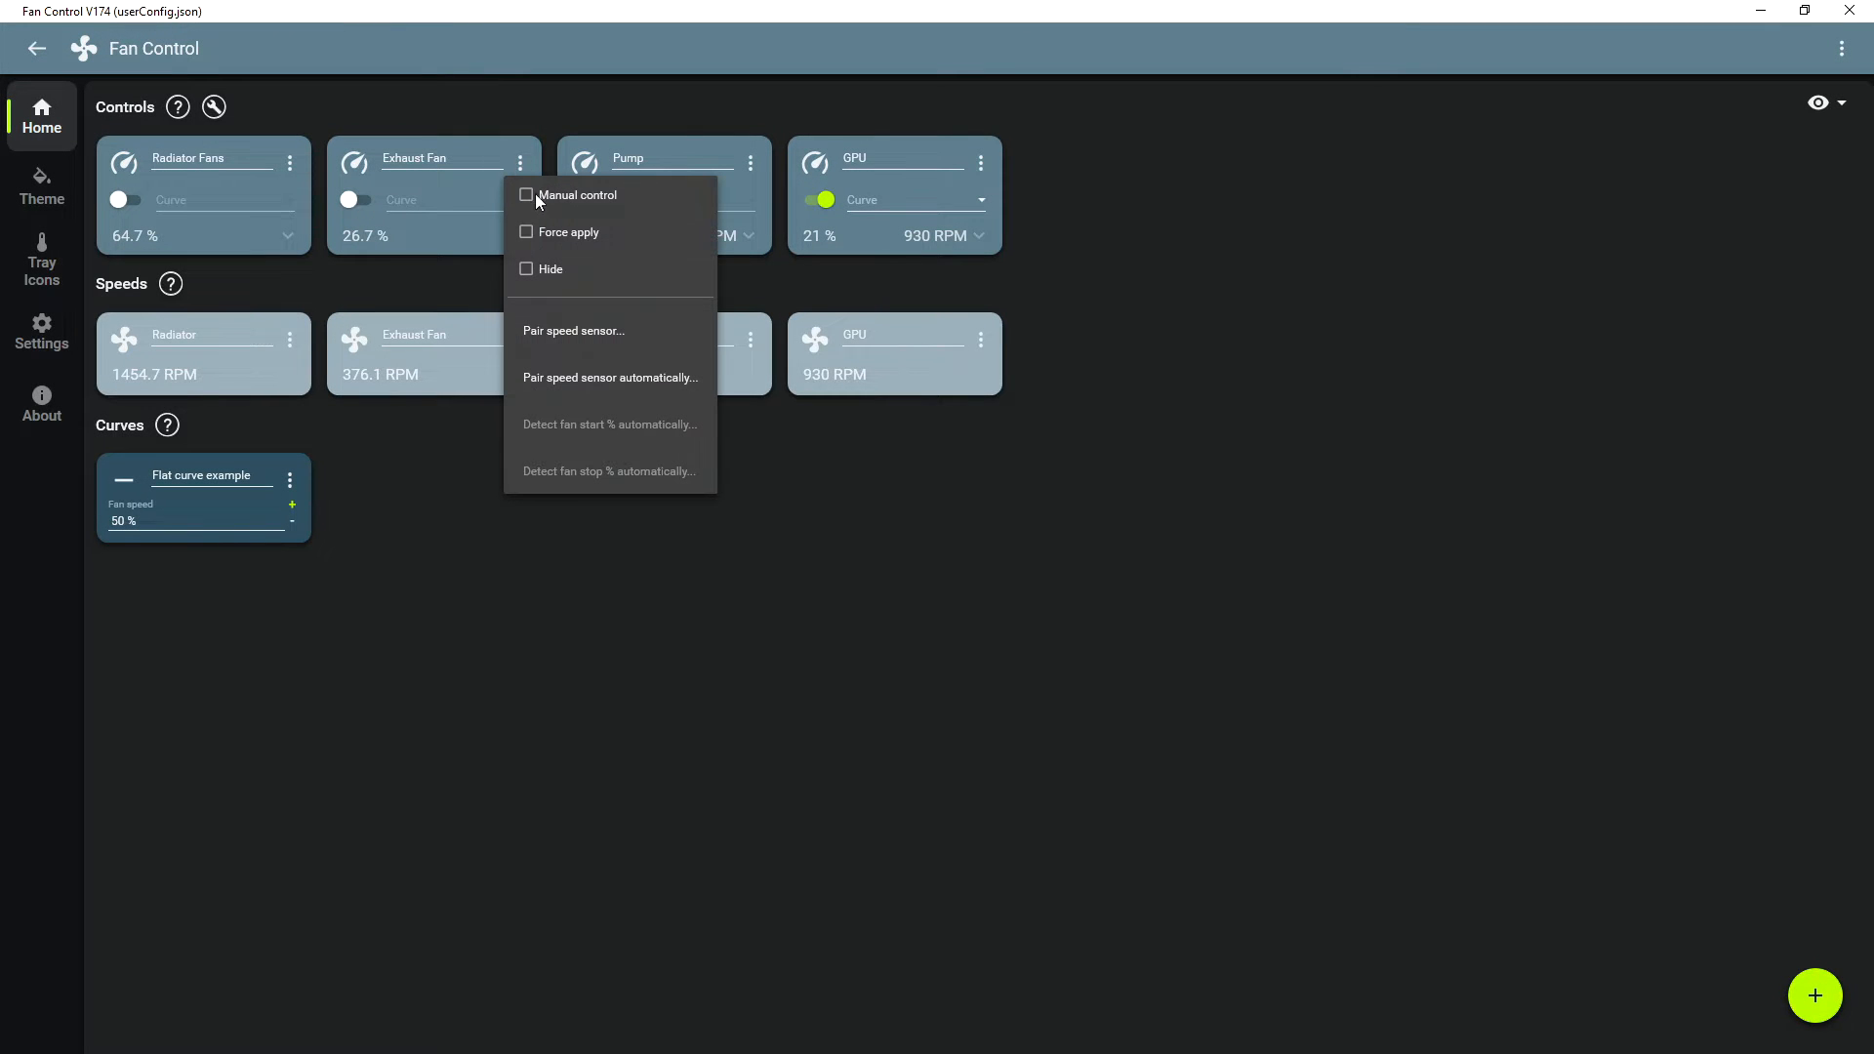
left_click(531, 324)
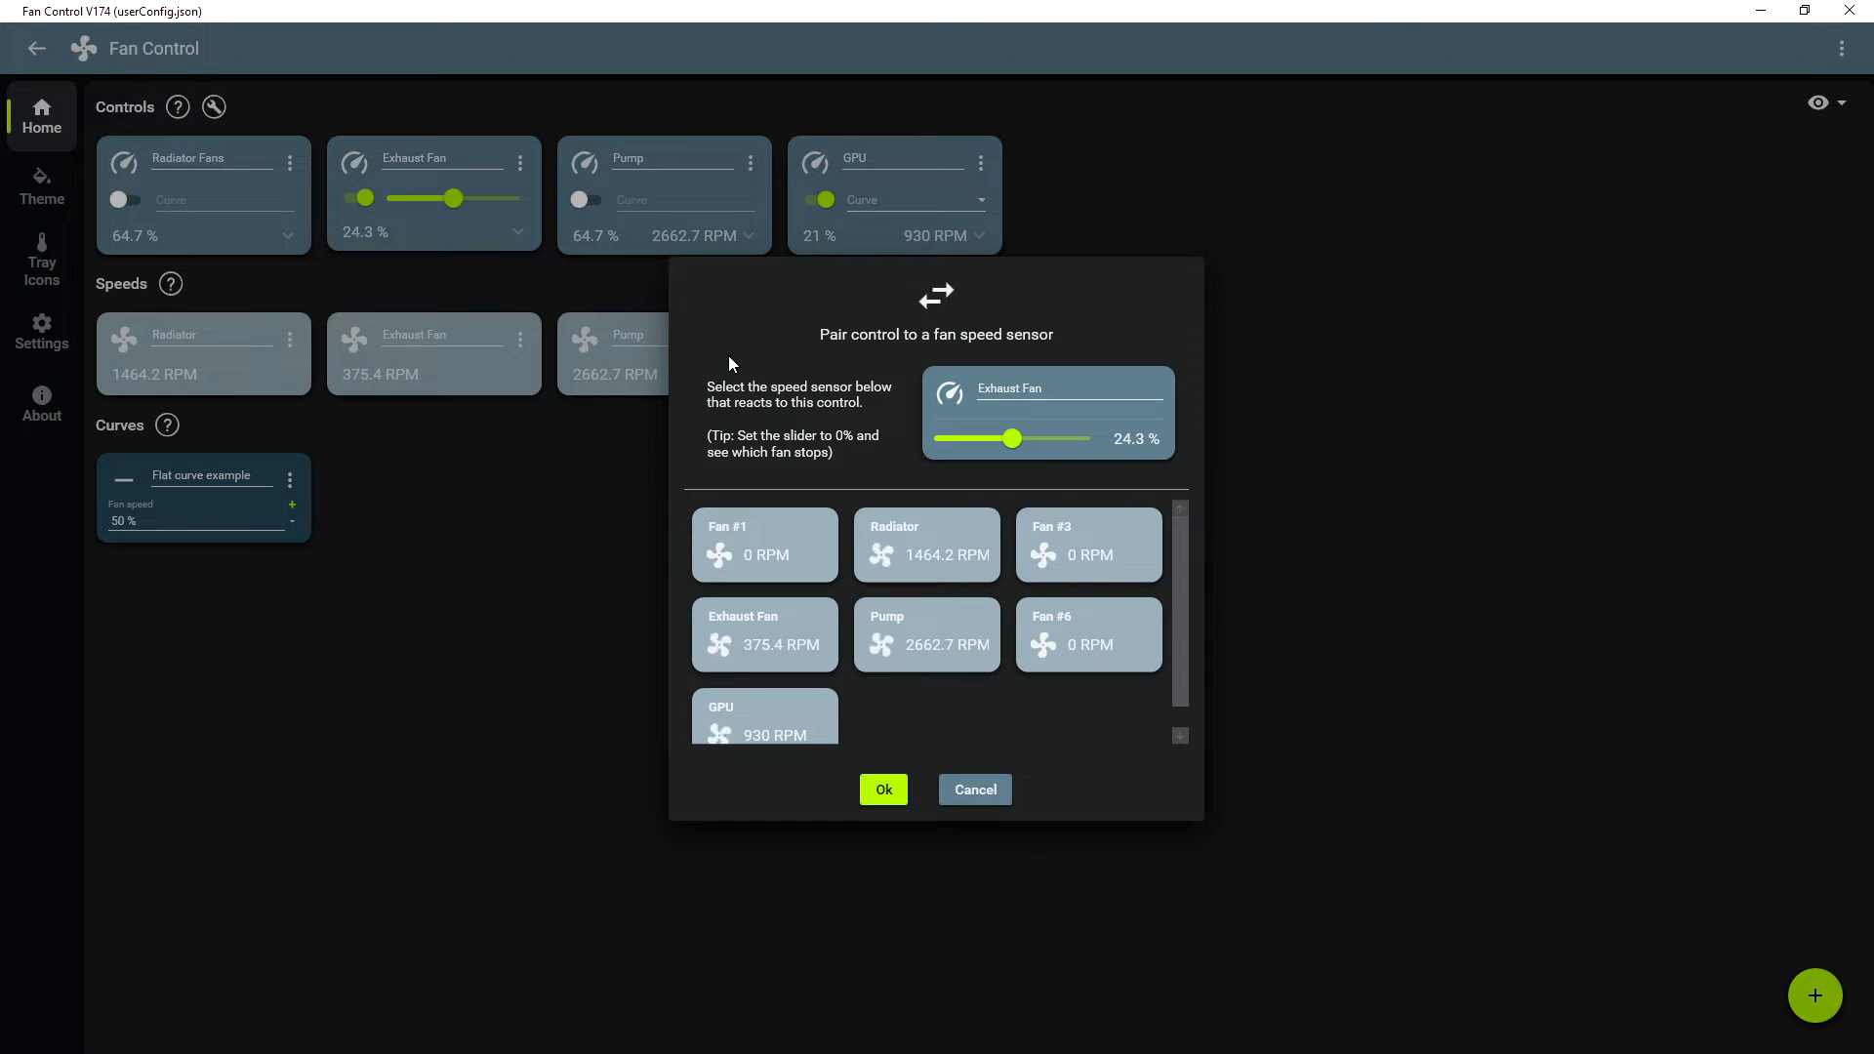
left_click(807, 640)
left_click(883, 789)
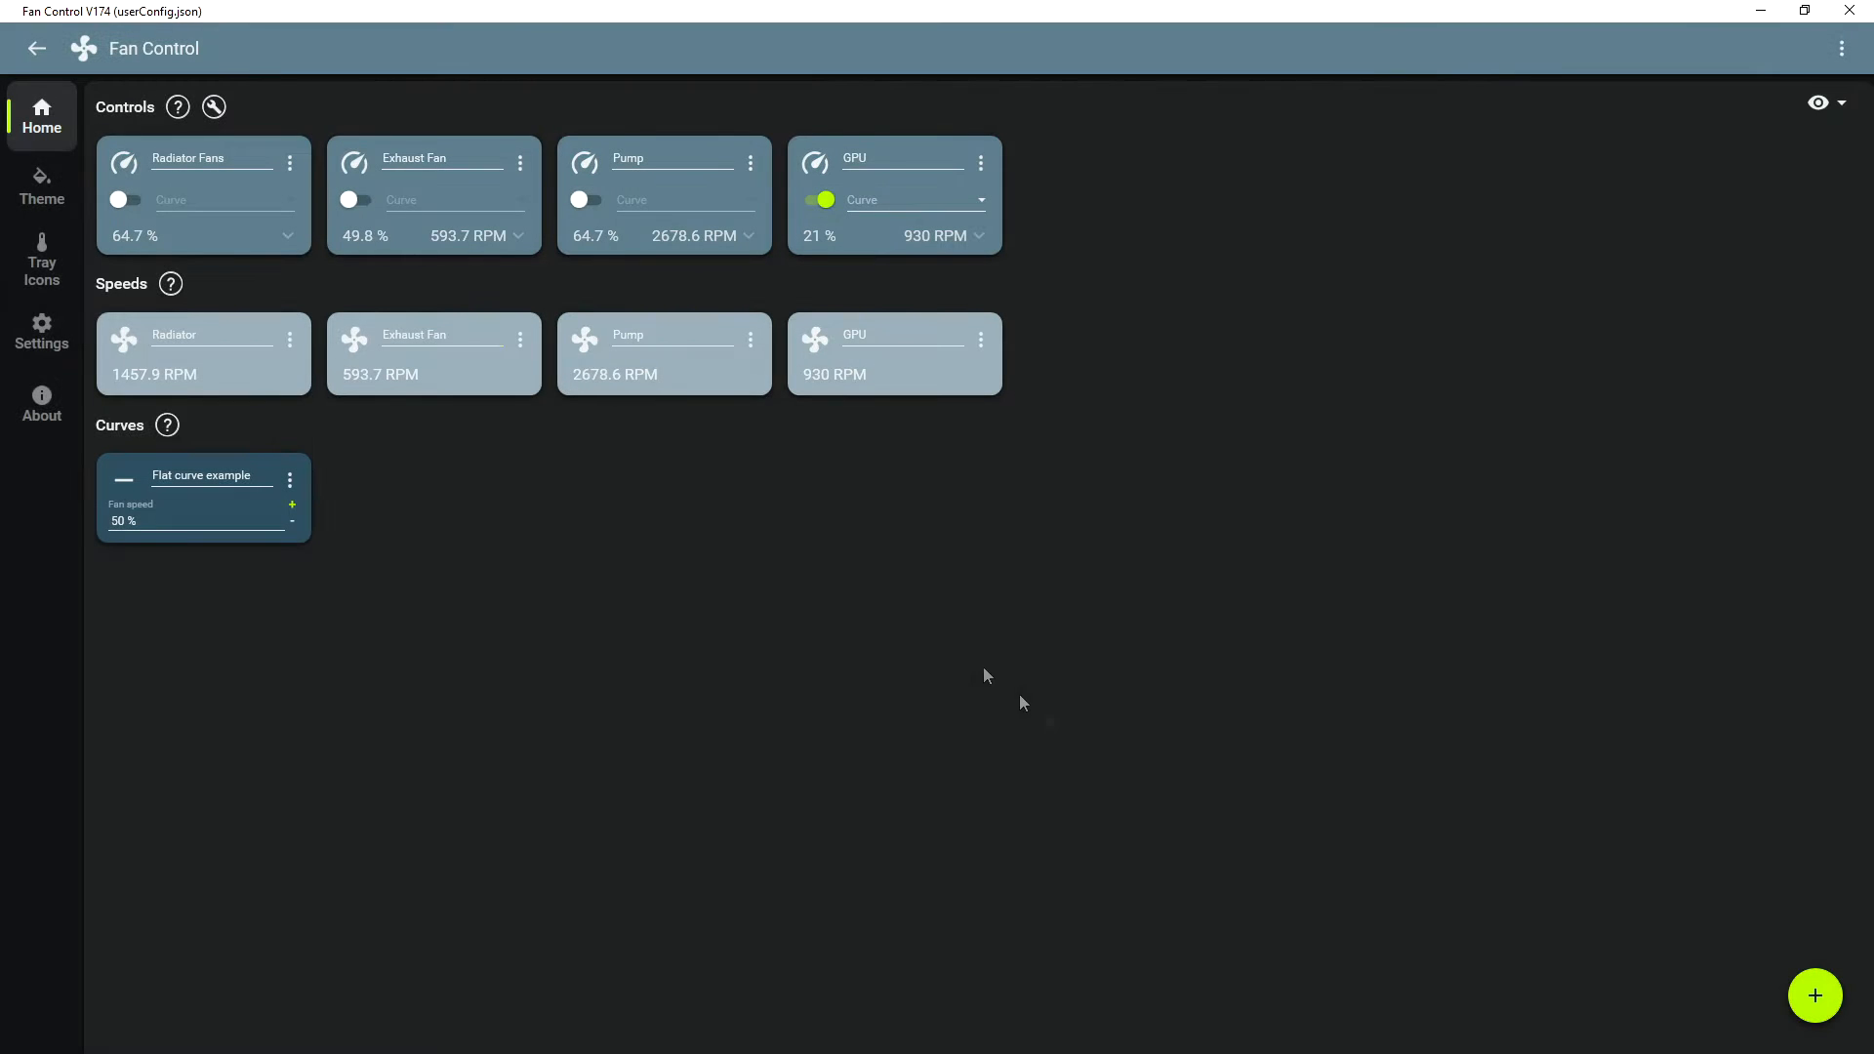
- Pair the Radiator Fans control with the Radiator speed sensor
left_click(290, 163)
left_click(322, 326)
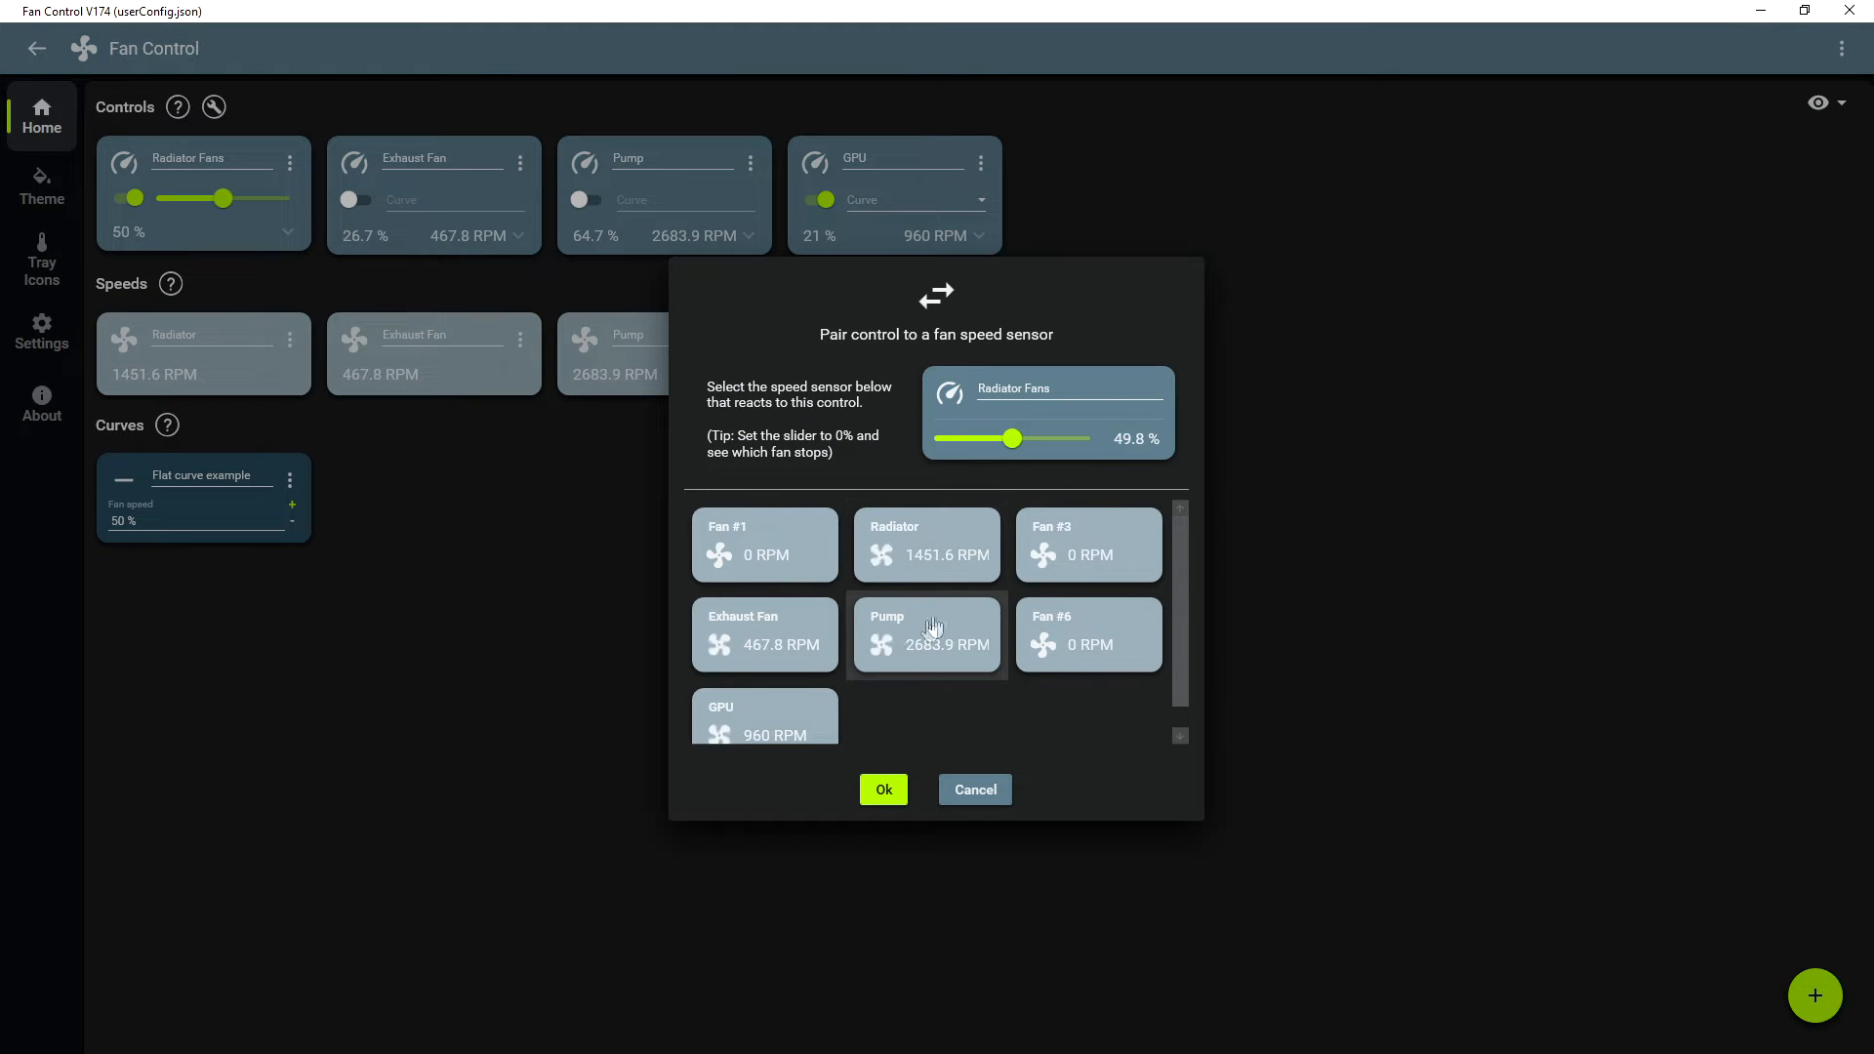
left_click(958, 545)
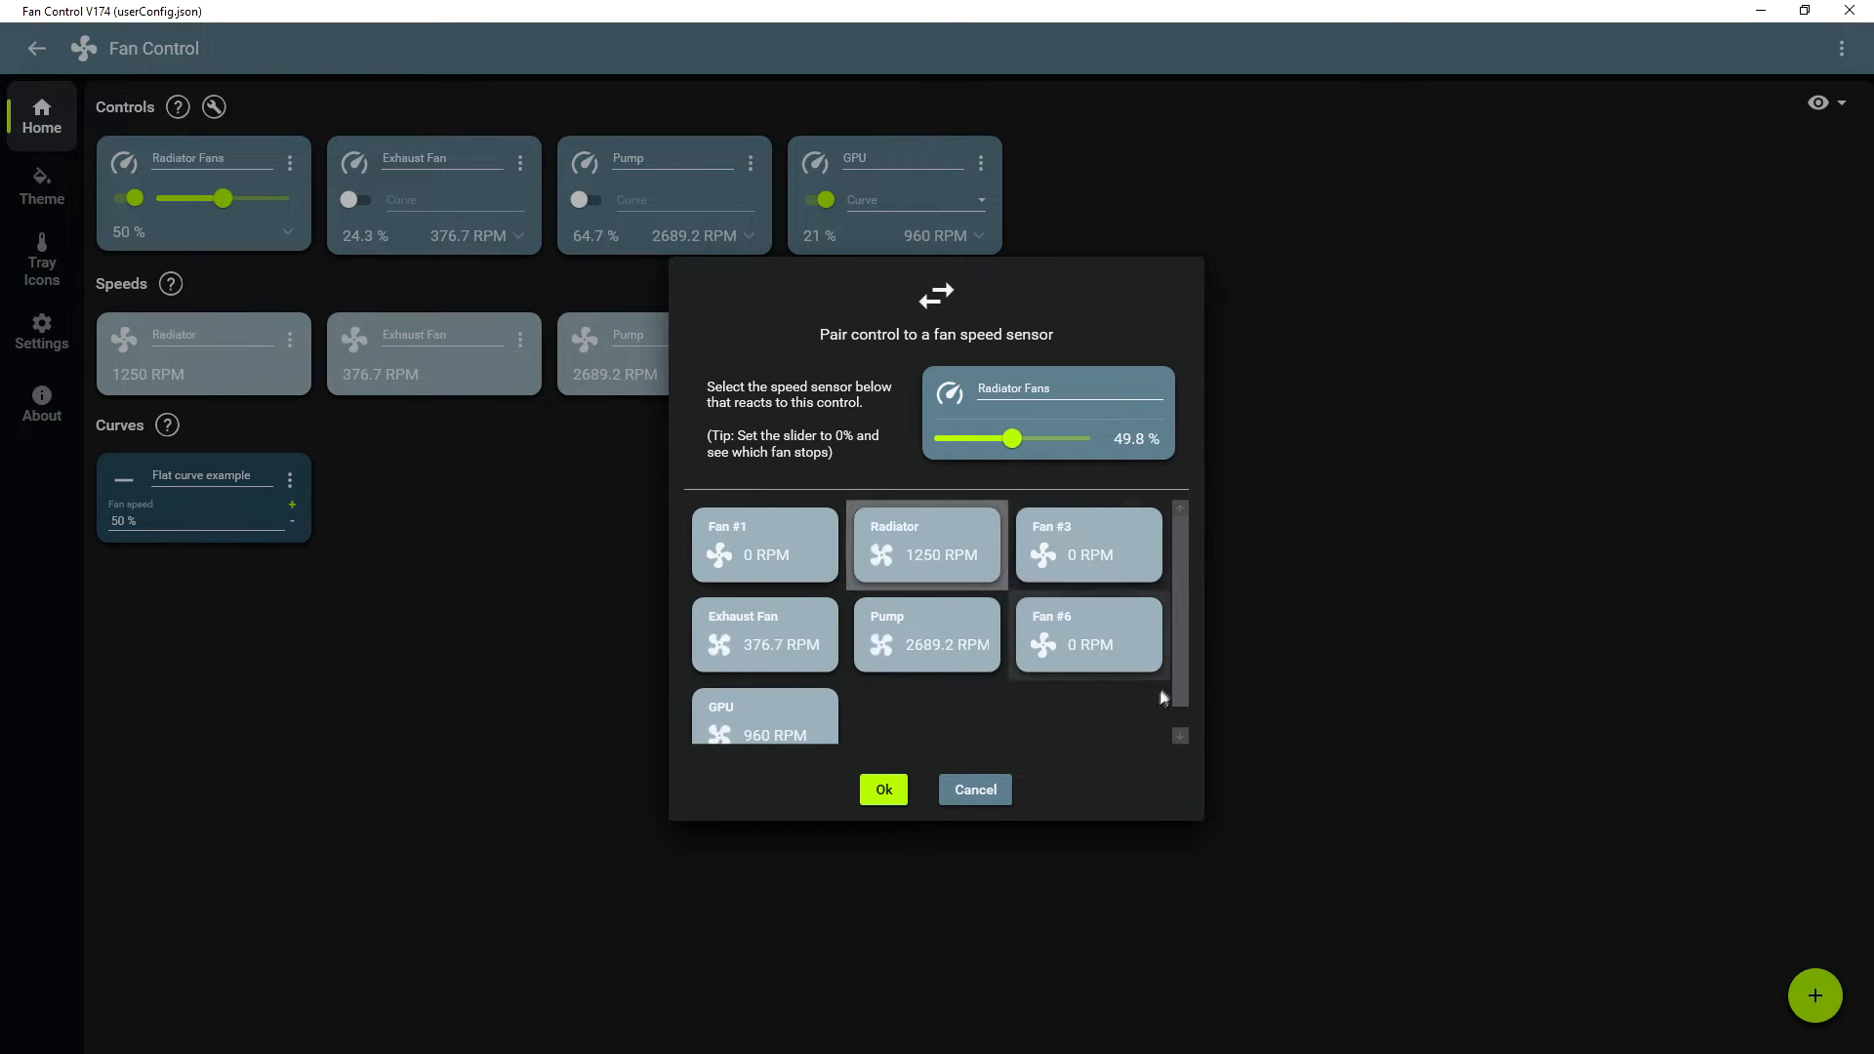
left_click(885, 791)
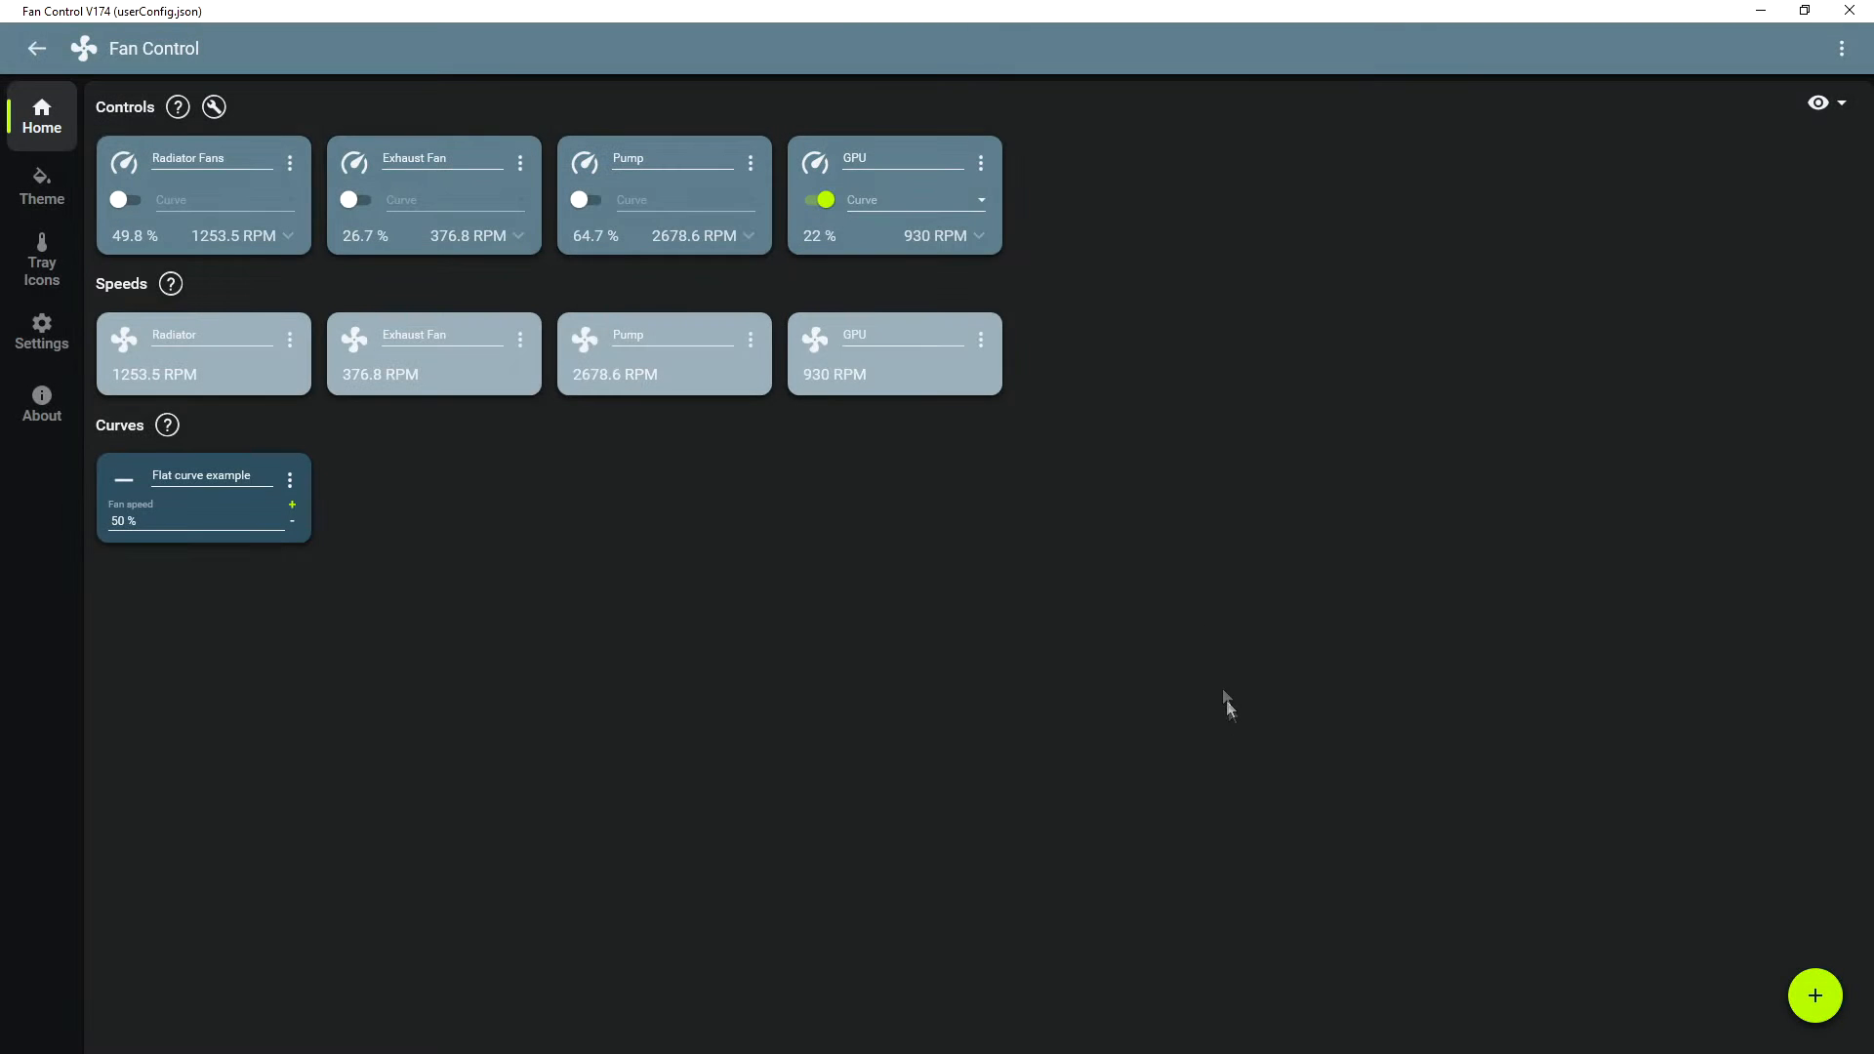
- Hide the fan speed cards and expand the detailed settings of the Radiator Fans control
left_click(1819, 105)
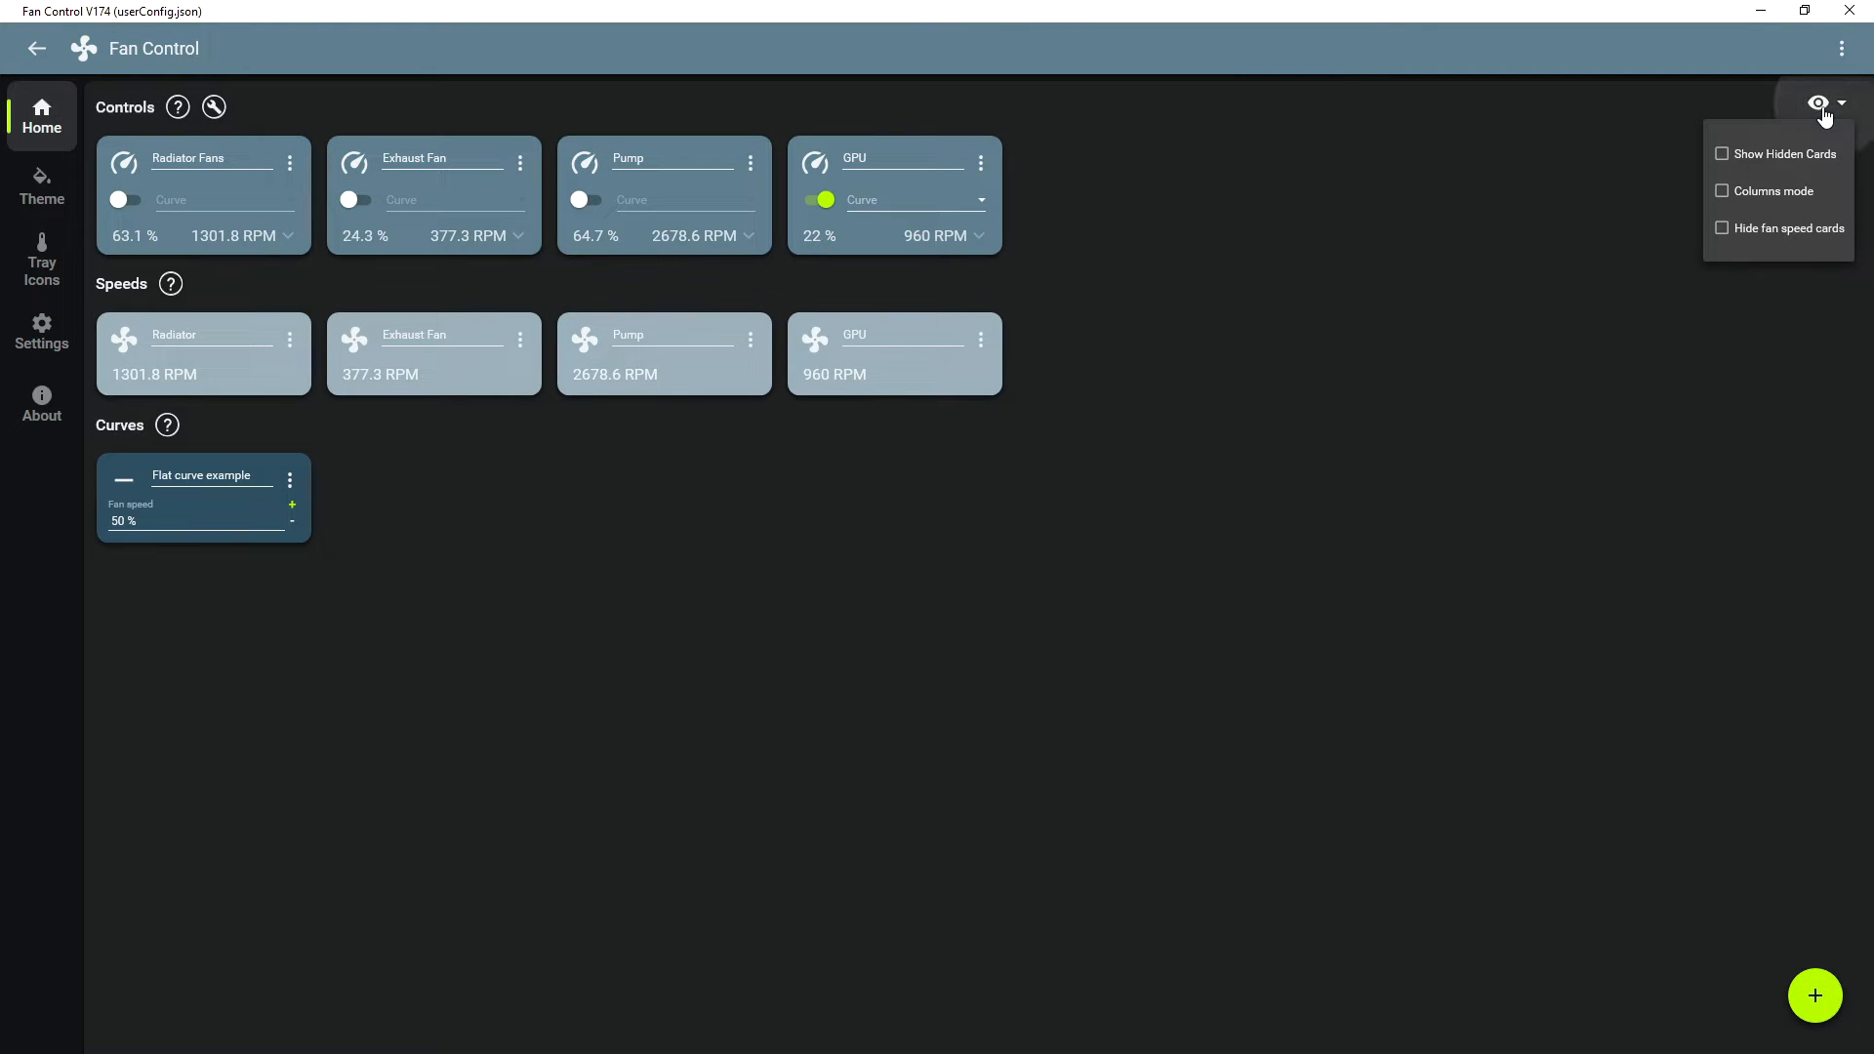
left_click(1721, 230)
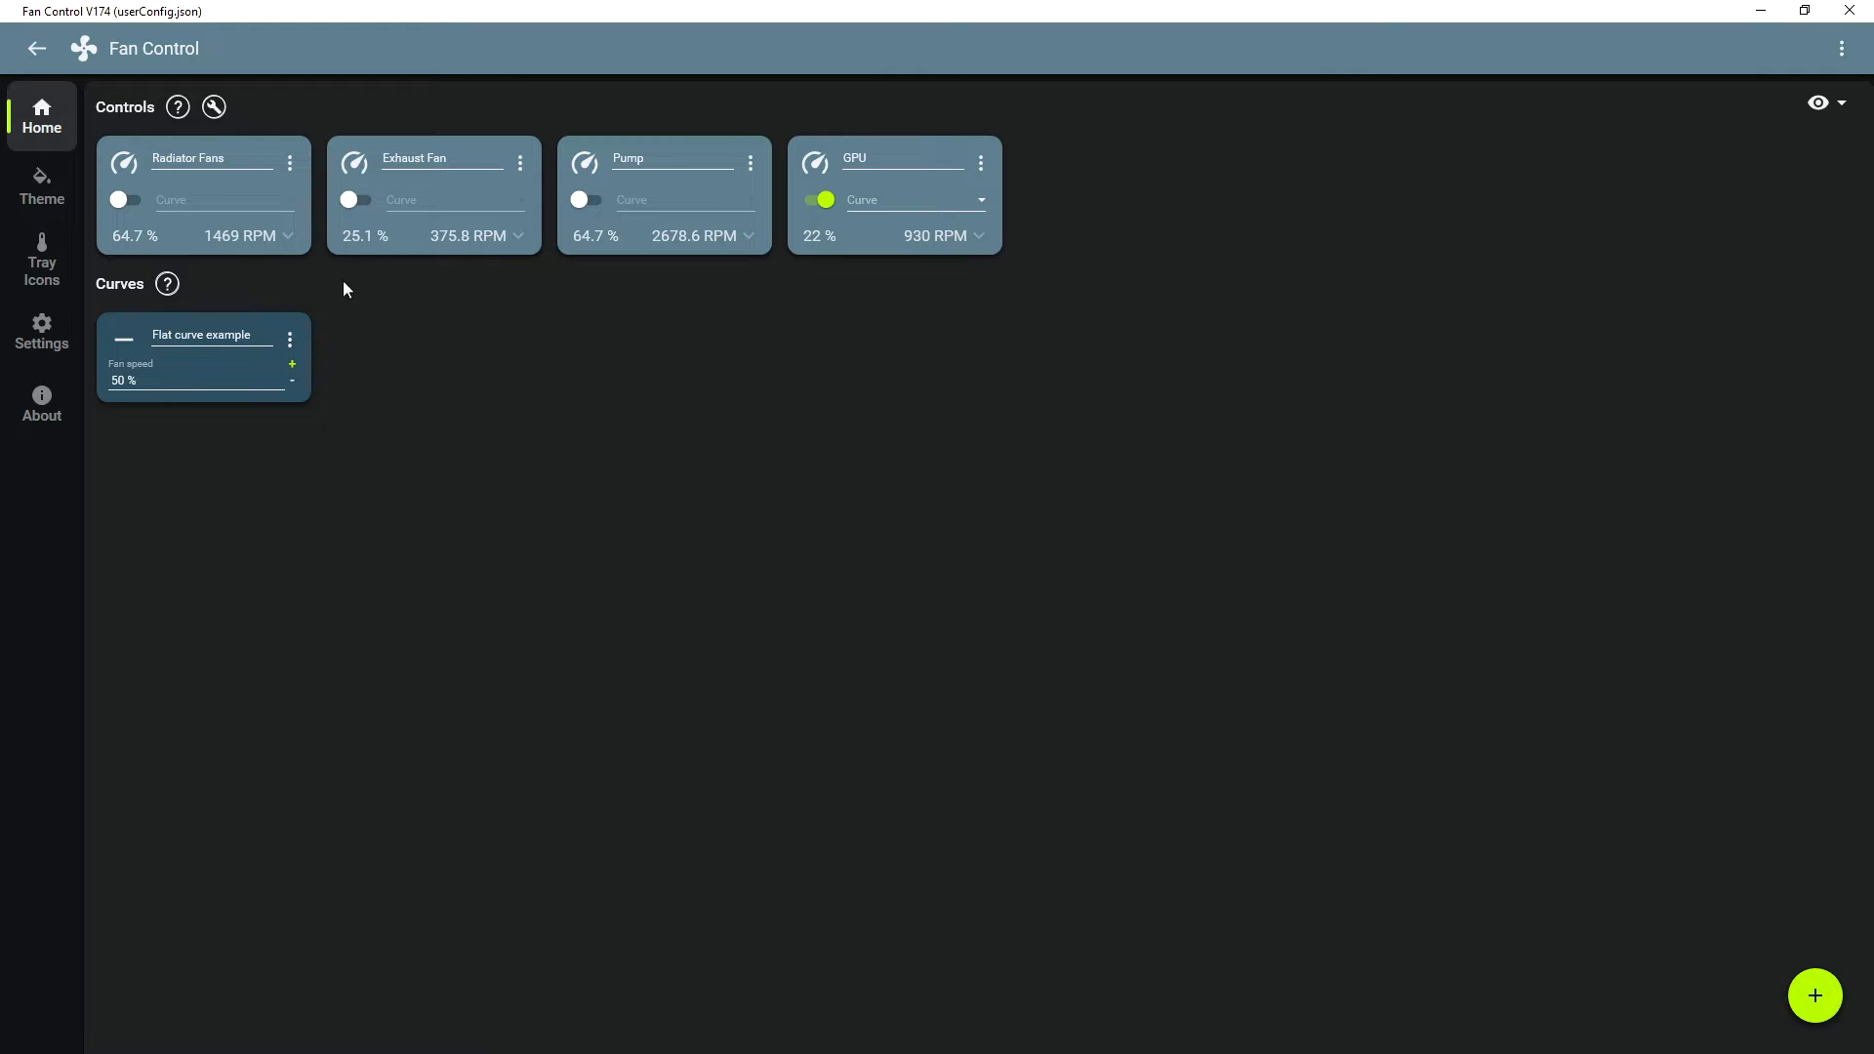
left_click(288, 236)
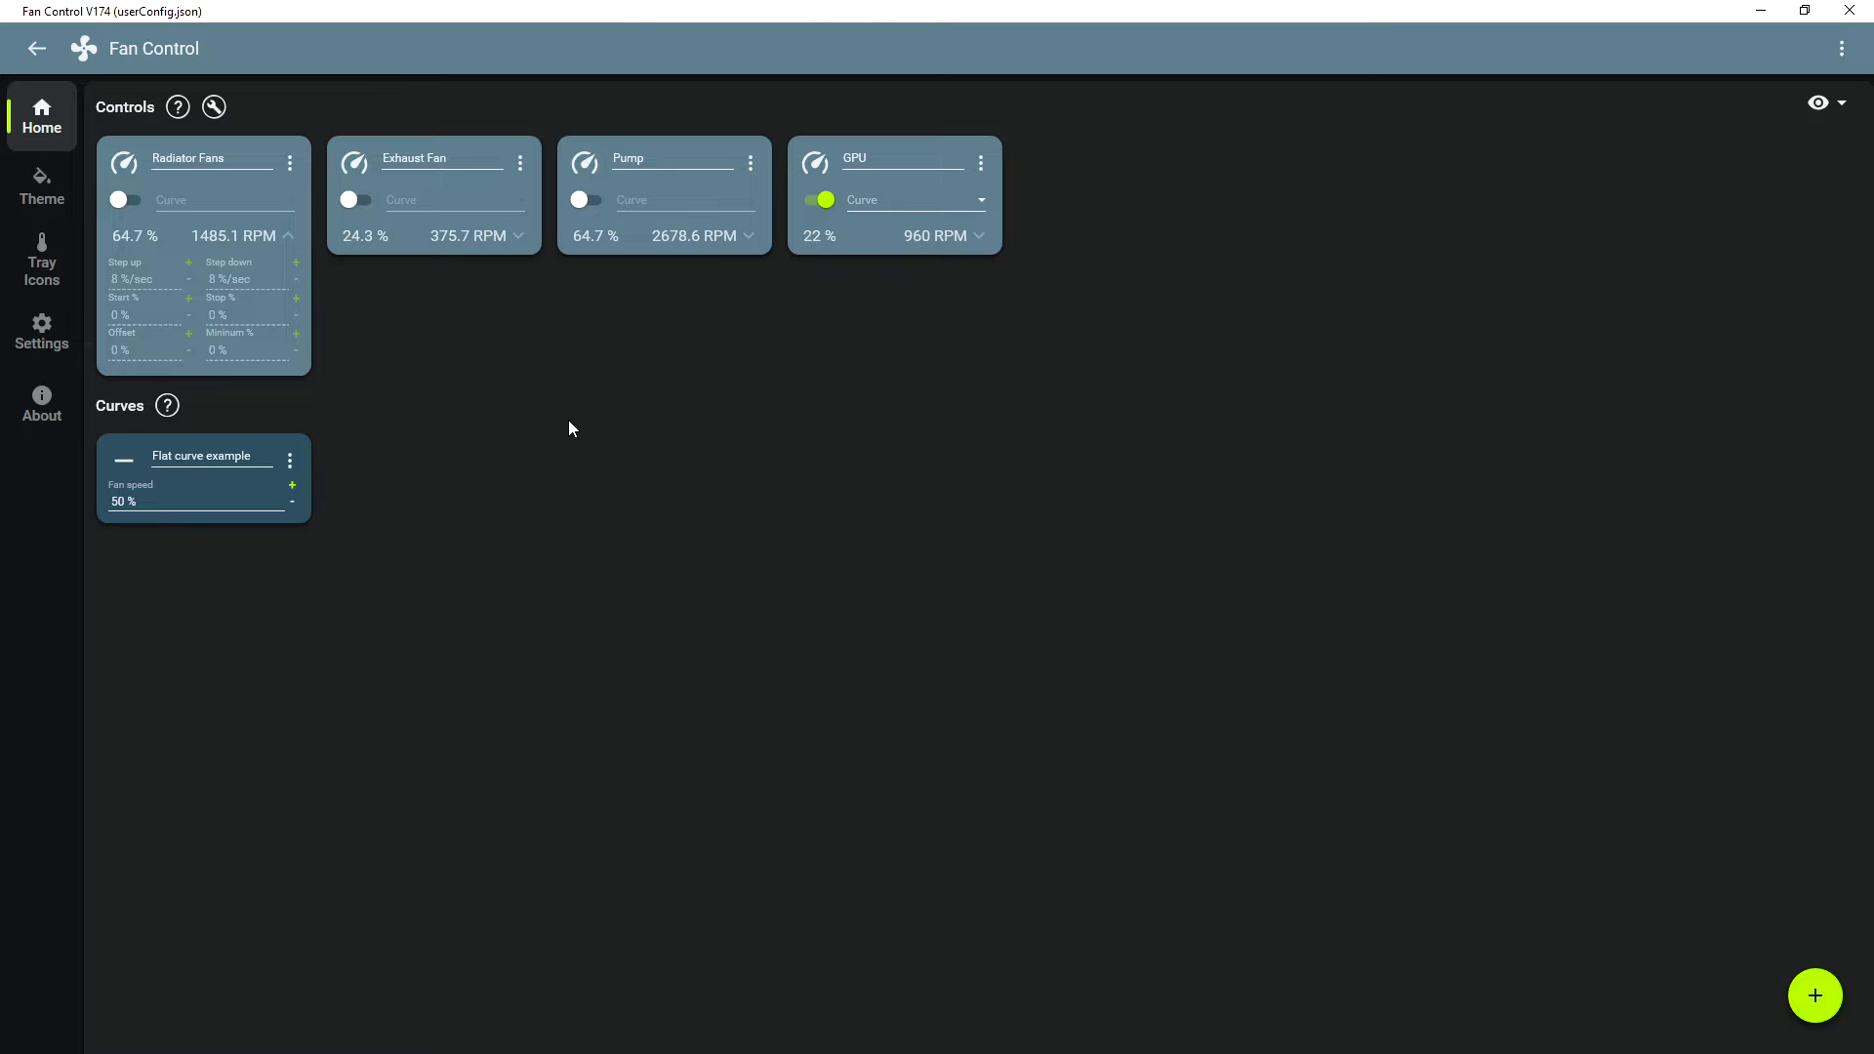
- Enable the Radiator Fans, Exhaust Fan and Pump controls
left_click(121, 200)
left_click(356, 200)
left_click(587, 200)
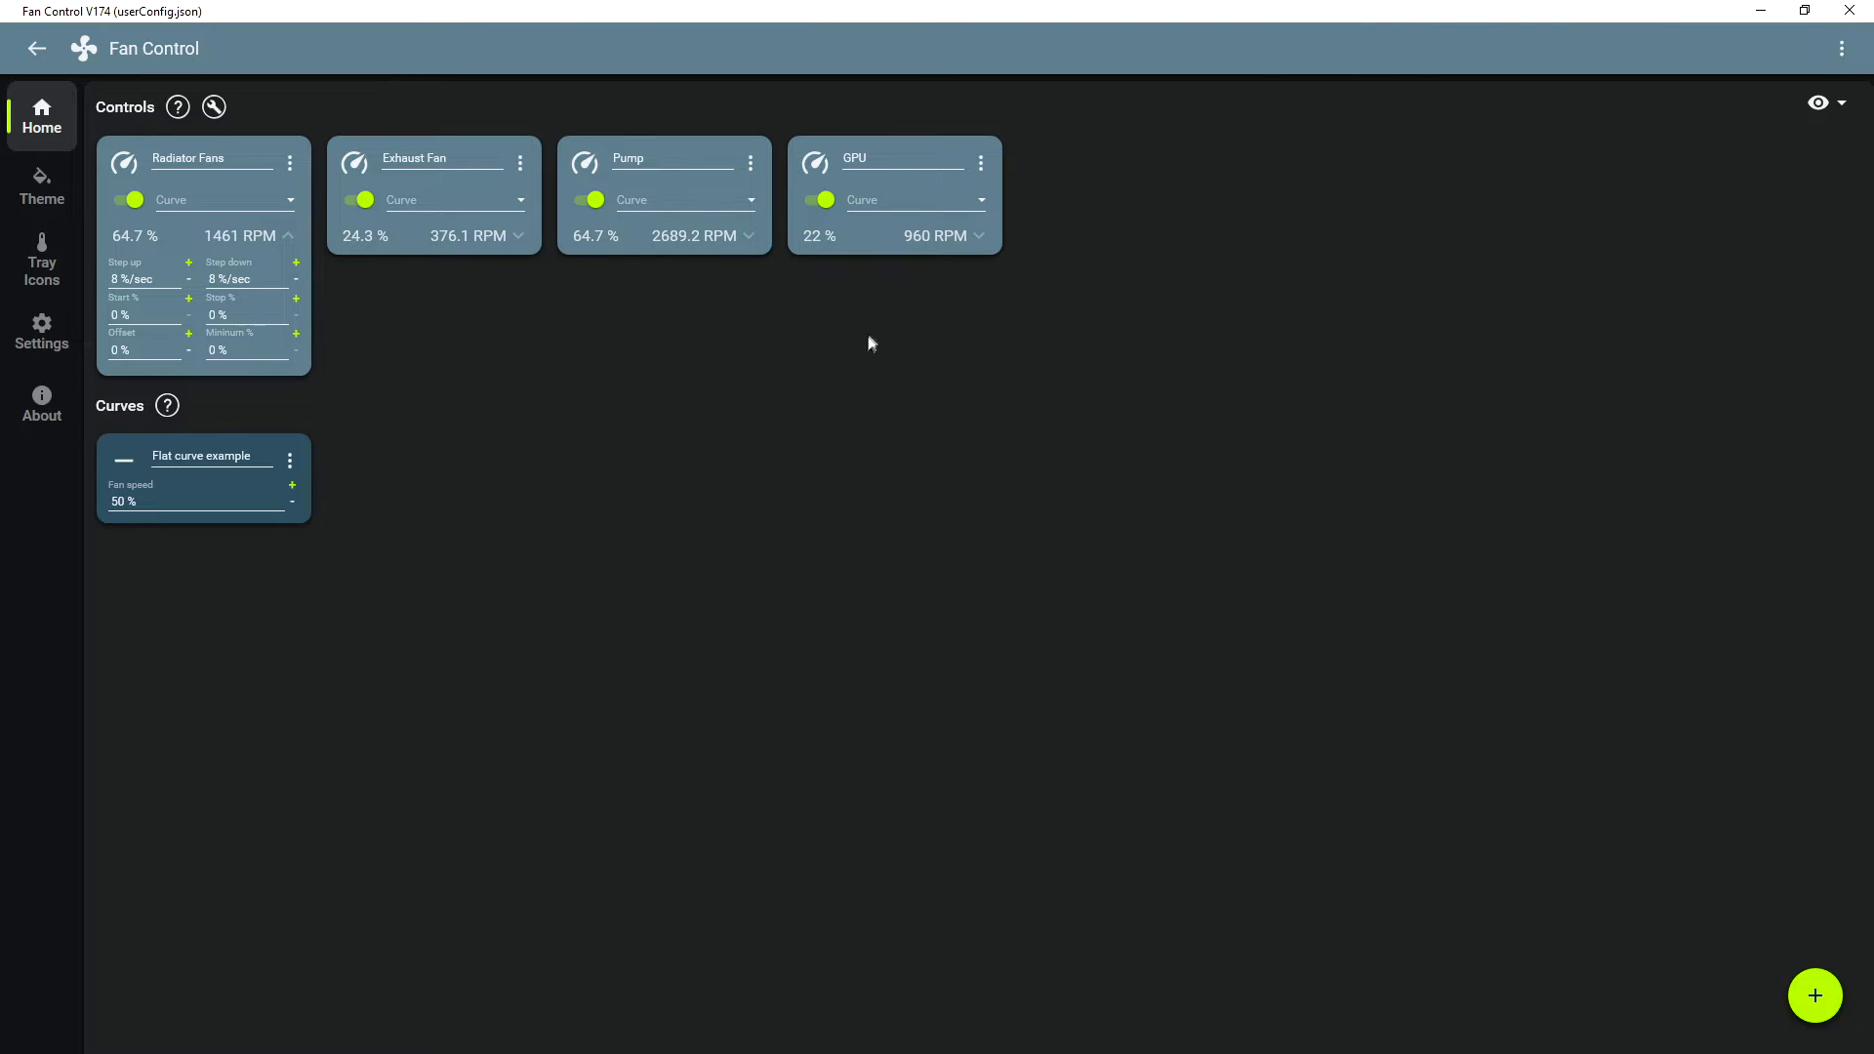
- Toggle the Radiator Fans control and the GPU control off and back on
left_click(121, 200)
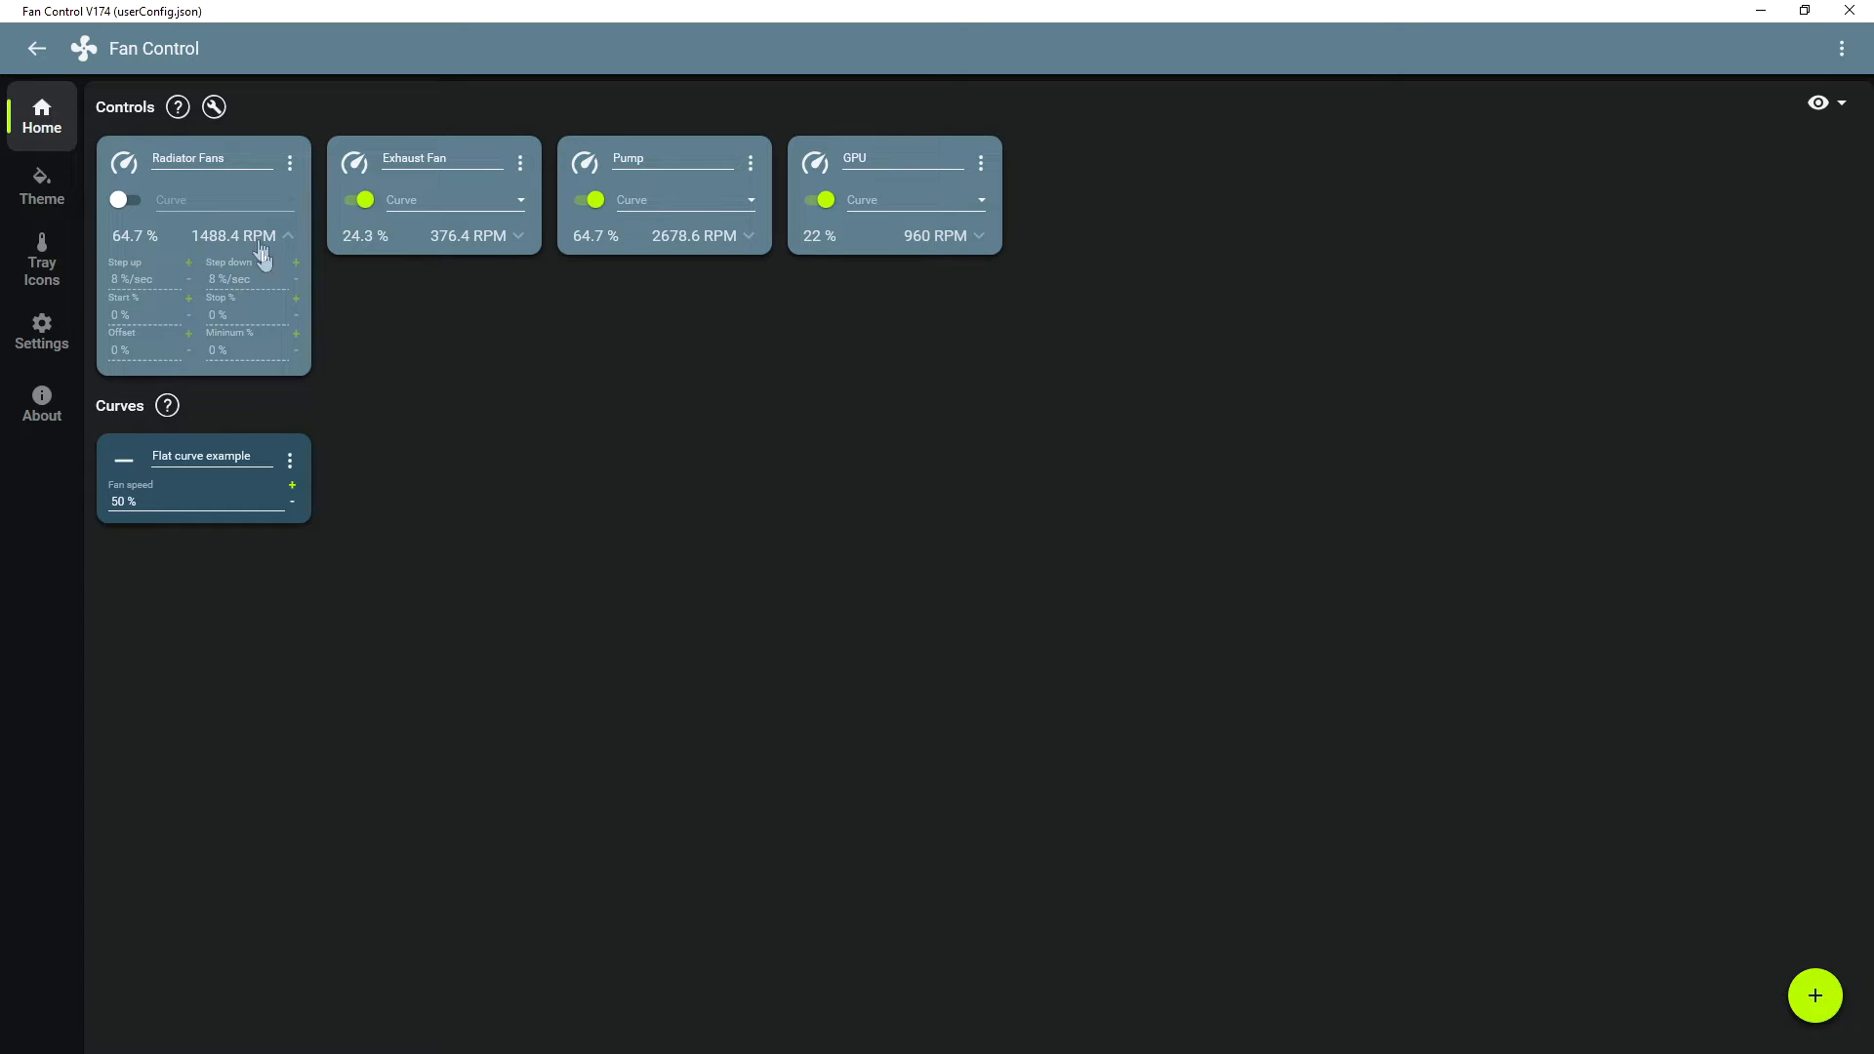
left_click(119, 200)
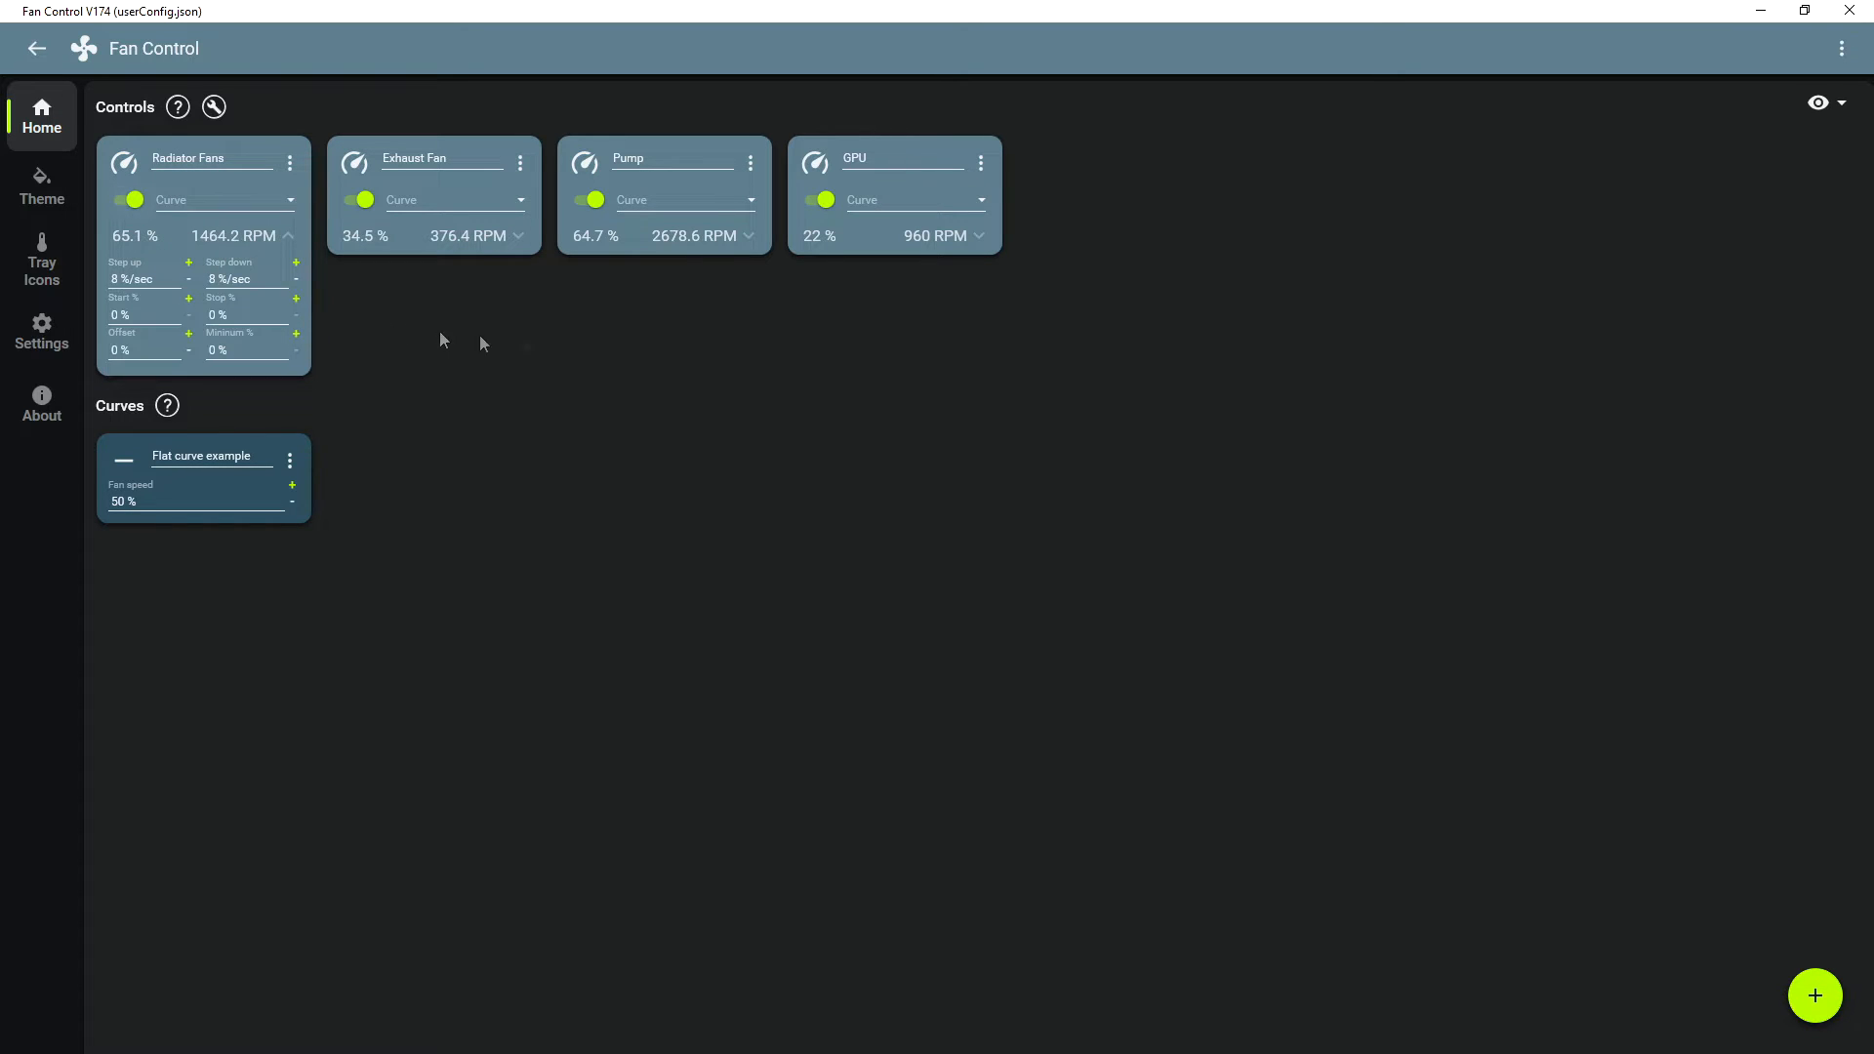
left_click(826, 201)
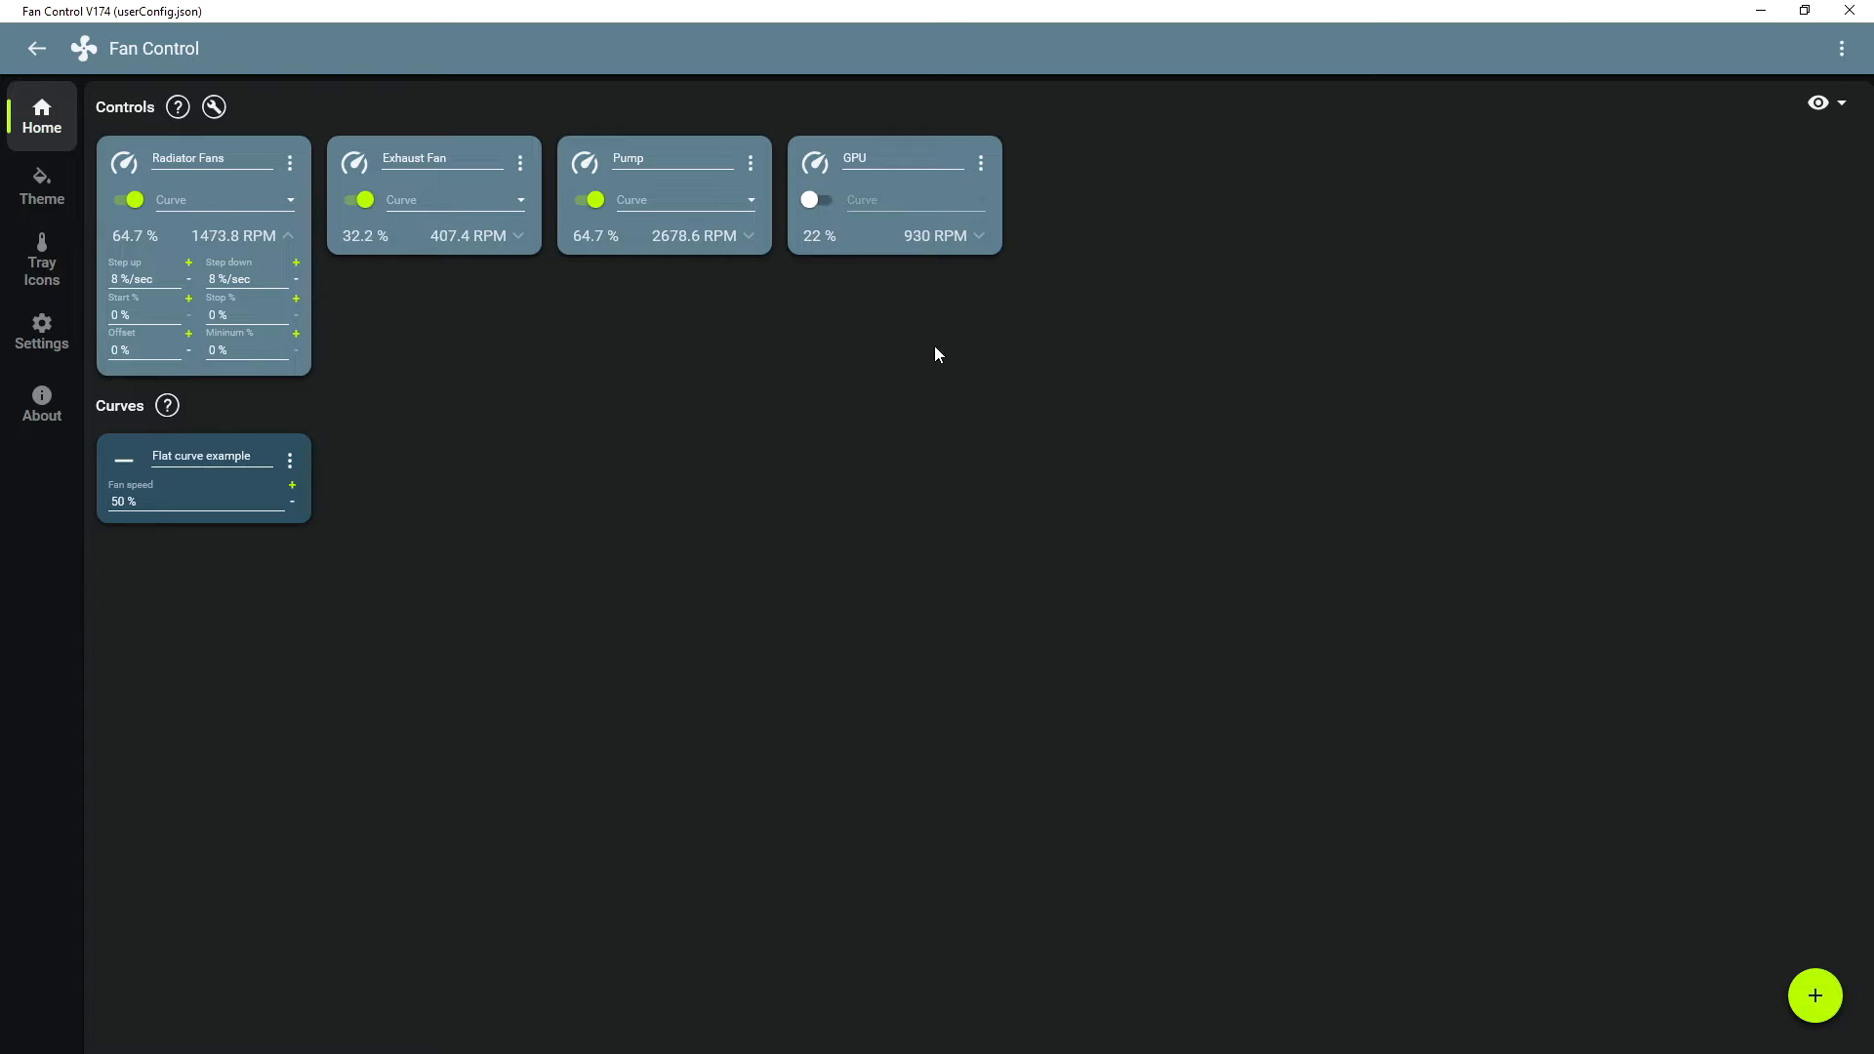
left_click(816, 202)
- Switch the Radiator Fans to manual control, lower their speed, and bring it back up to 43%
left_click(290, 162)
left_click(296, 198)
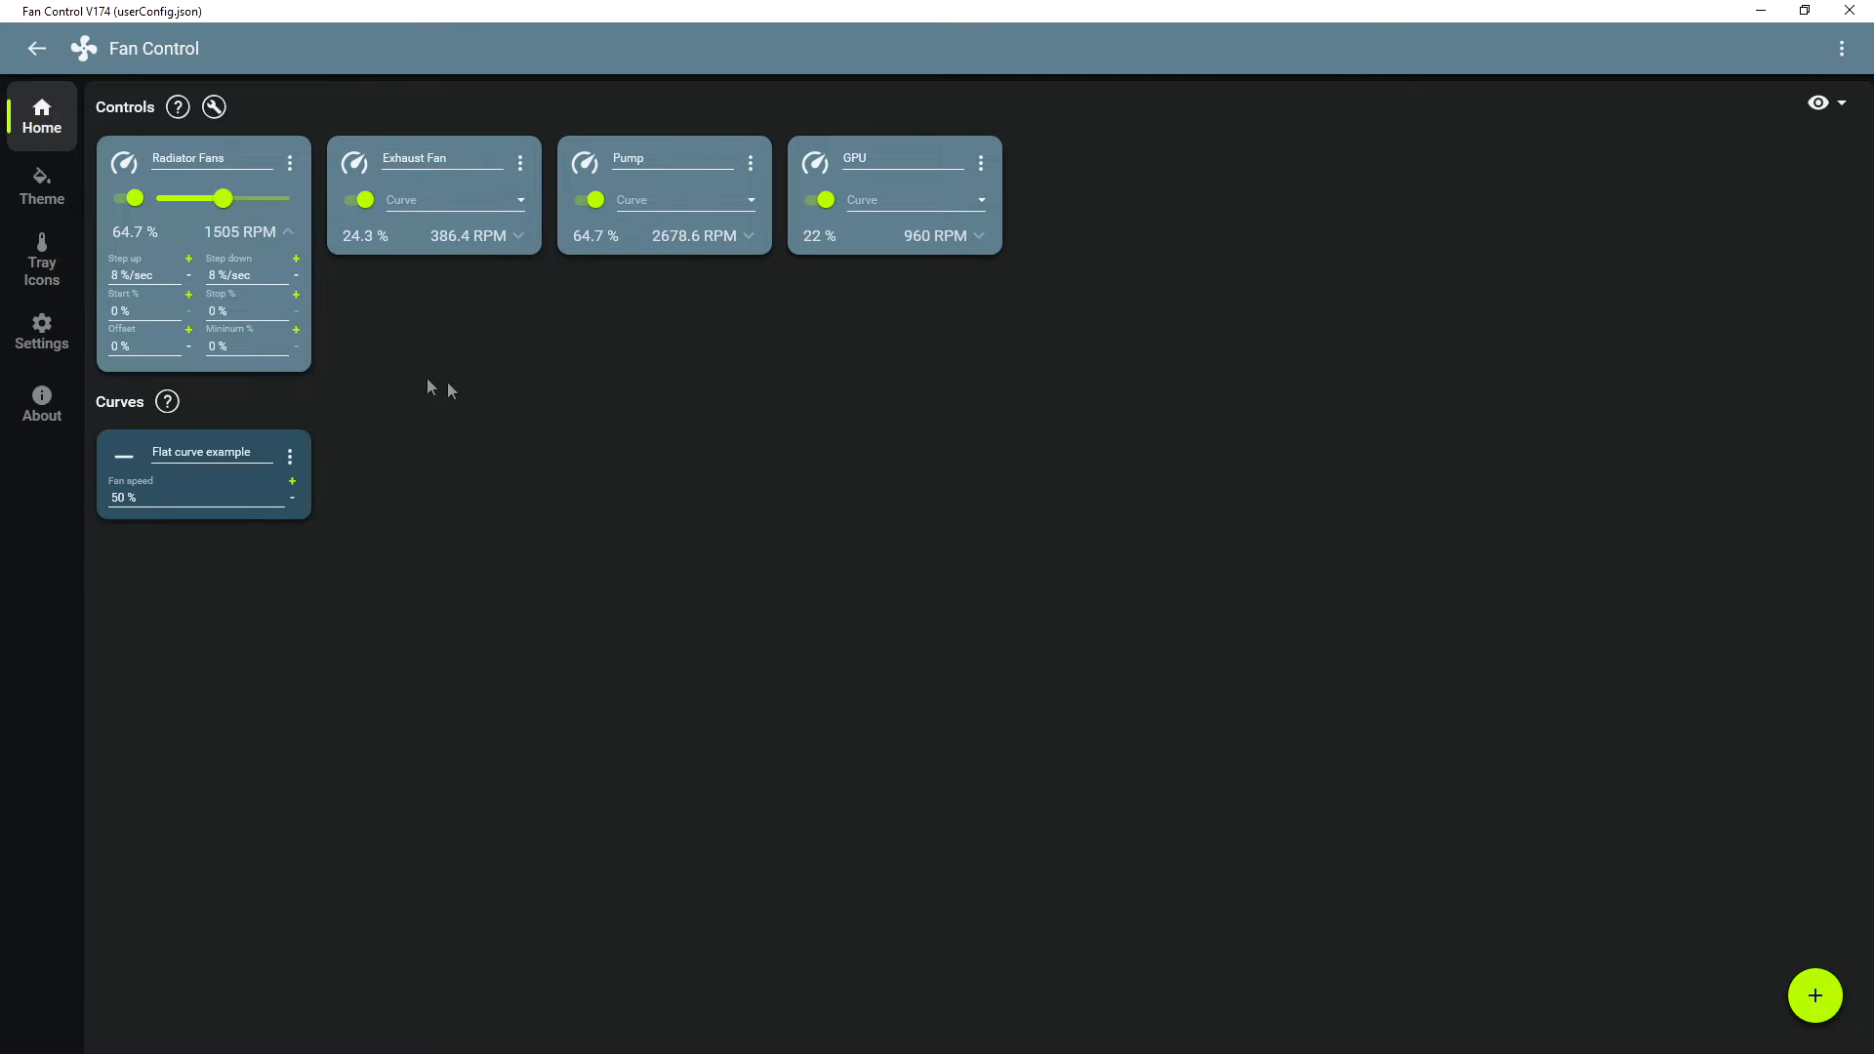
left_click_drag(222, 198, 184, 205)
left_click_drag(180, 201, 224, 207)
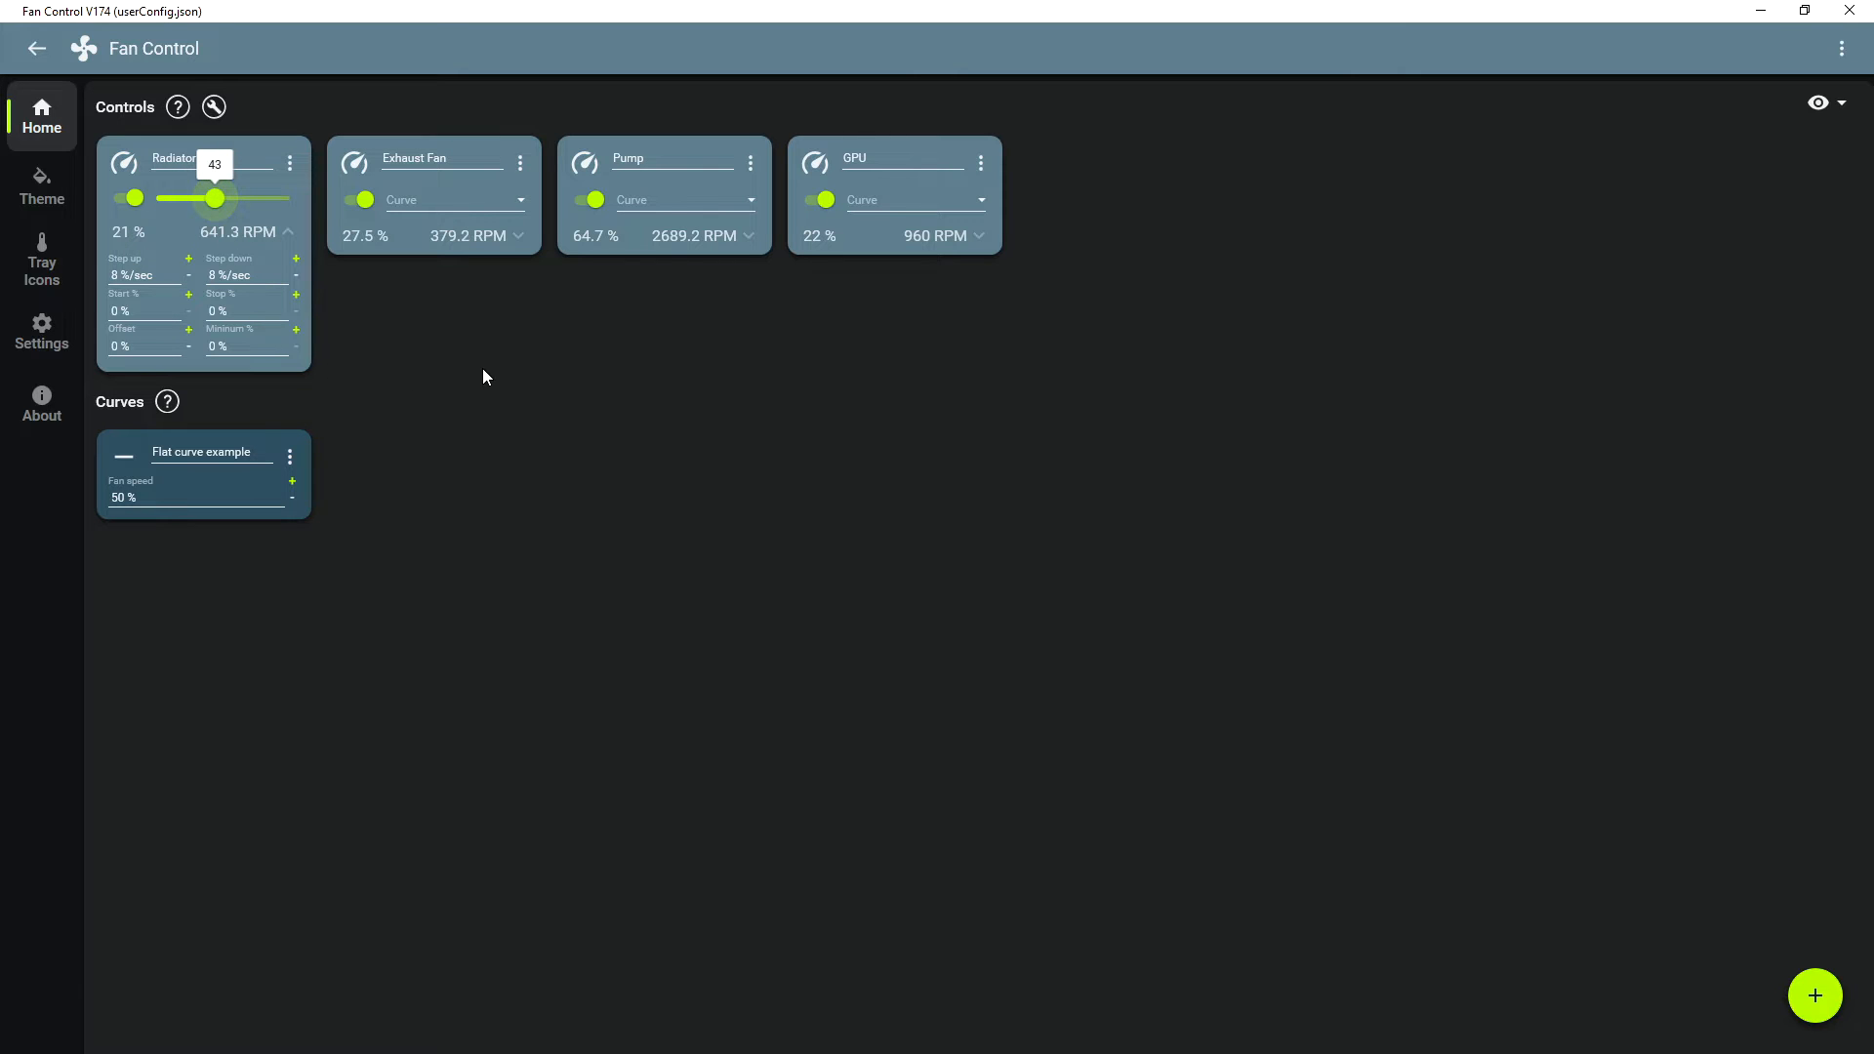
- Set both the step up and step down rates of the Radiator Fans to 4 %/sec
left_click(188, 276)
left_click(297, 277)
left_click(297, 277)
left_click(297, 277)
left_click(296, 278)
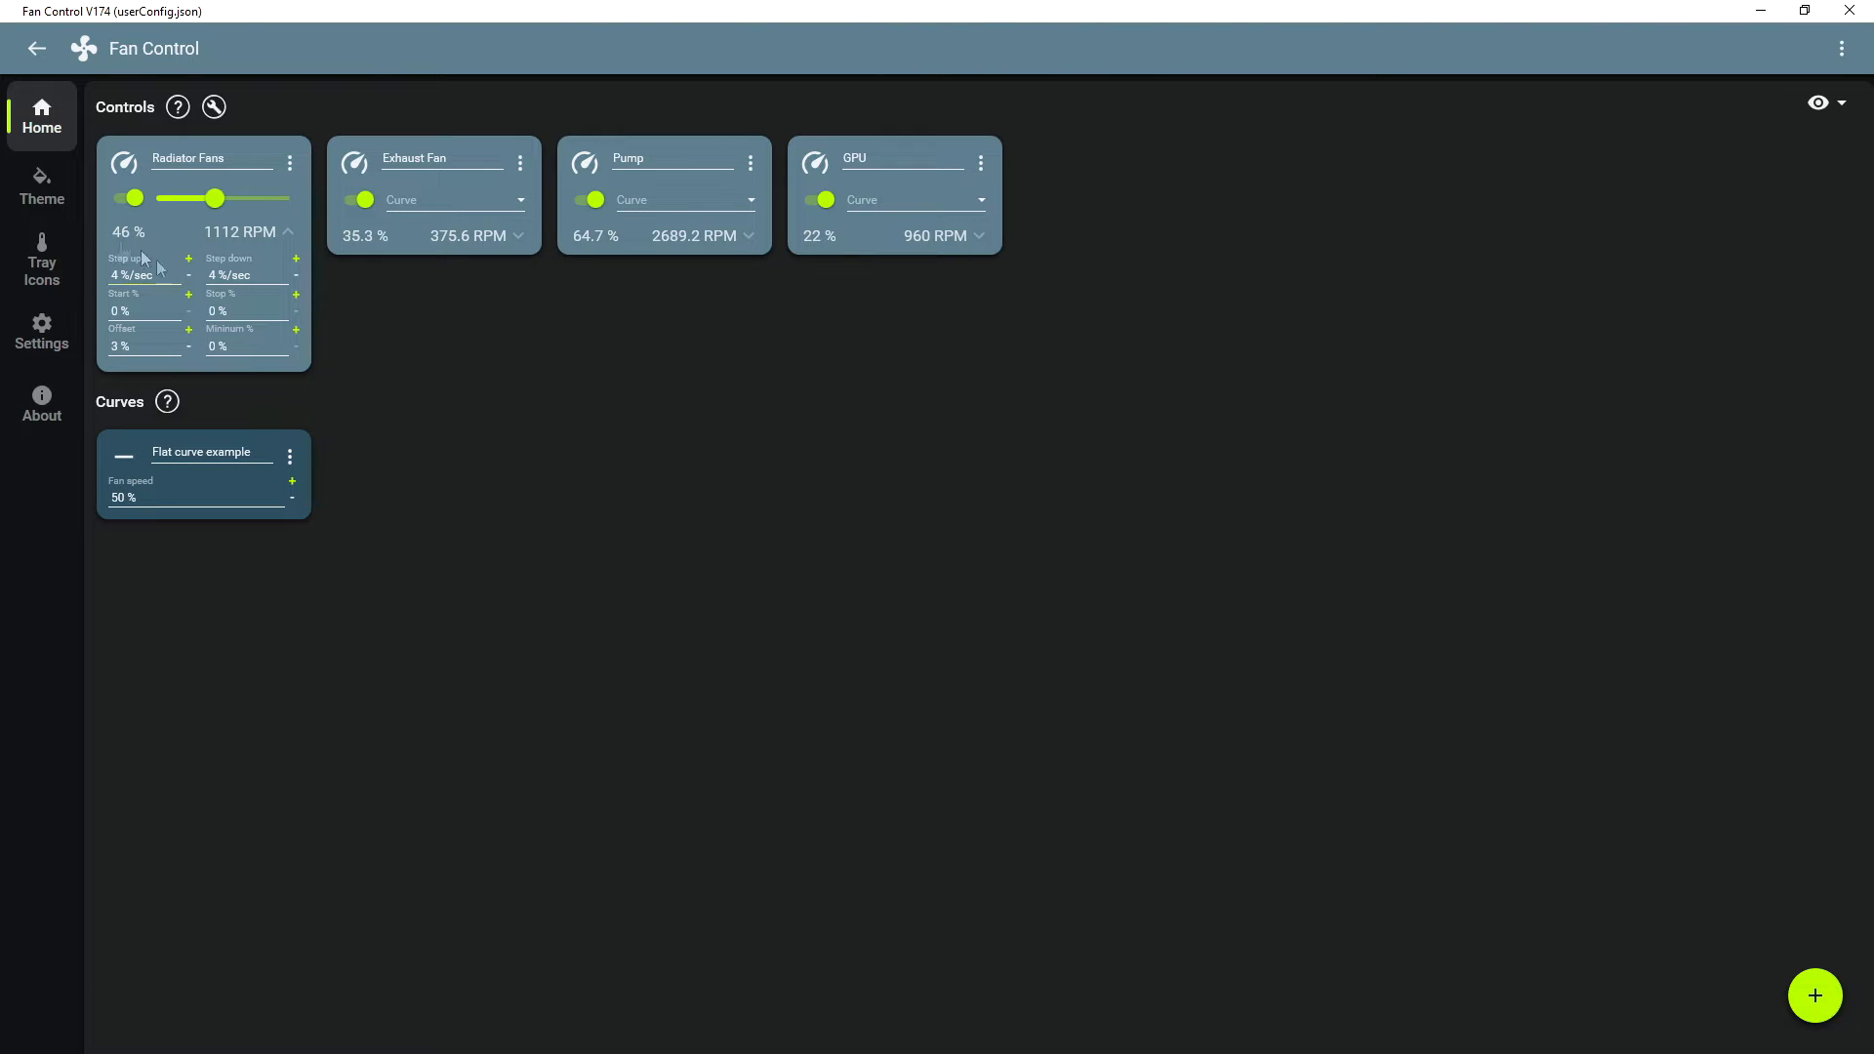
- Set the Radiator Fans offset to 0% and the minimum to 30%
left_click(189, 347)
left_click(189, 347)
left_click(188, 347)
left_click(202, 348)
- Test the minimum by lowering the Radiator Fans manual speed, and reset the minimum to 0%
left_click_drag(215, 198, 173, 198)
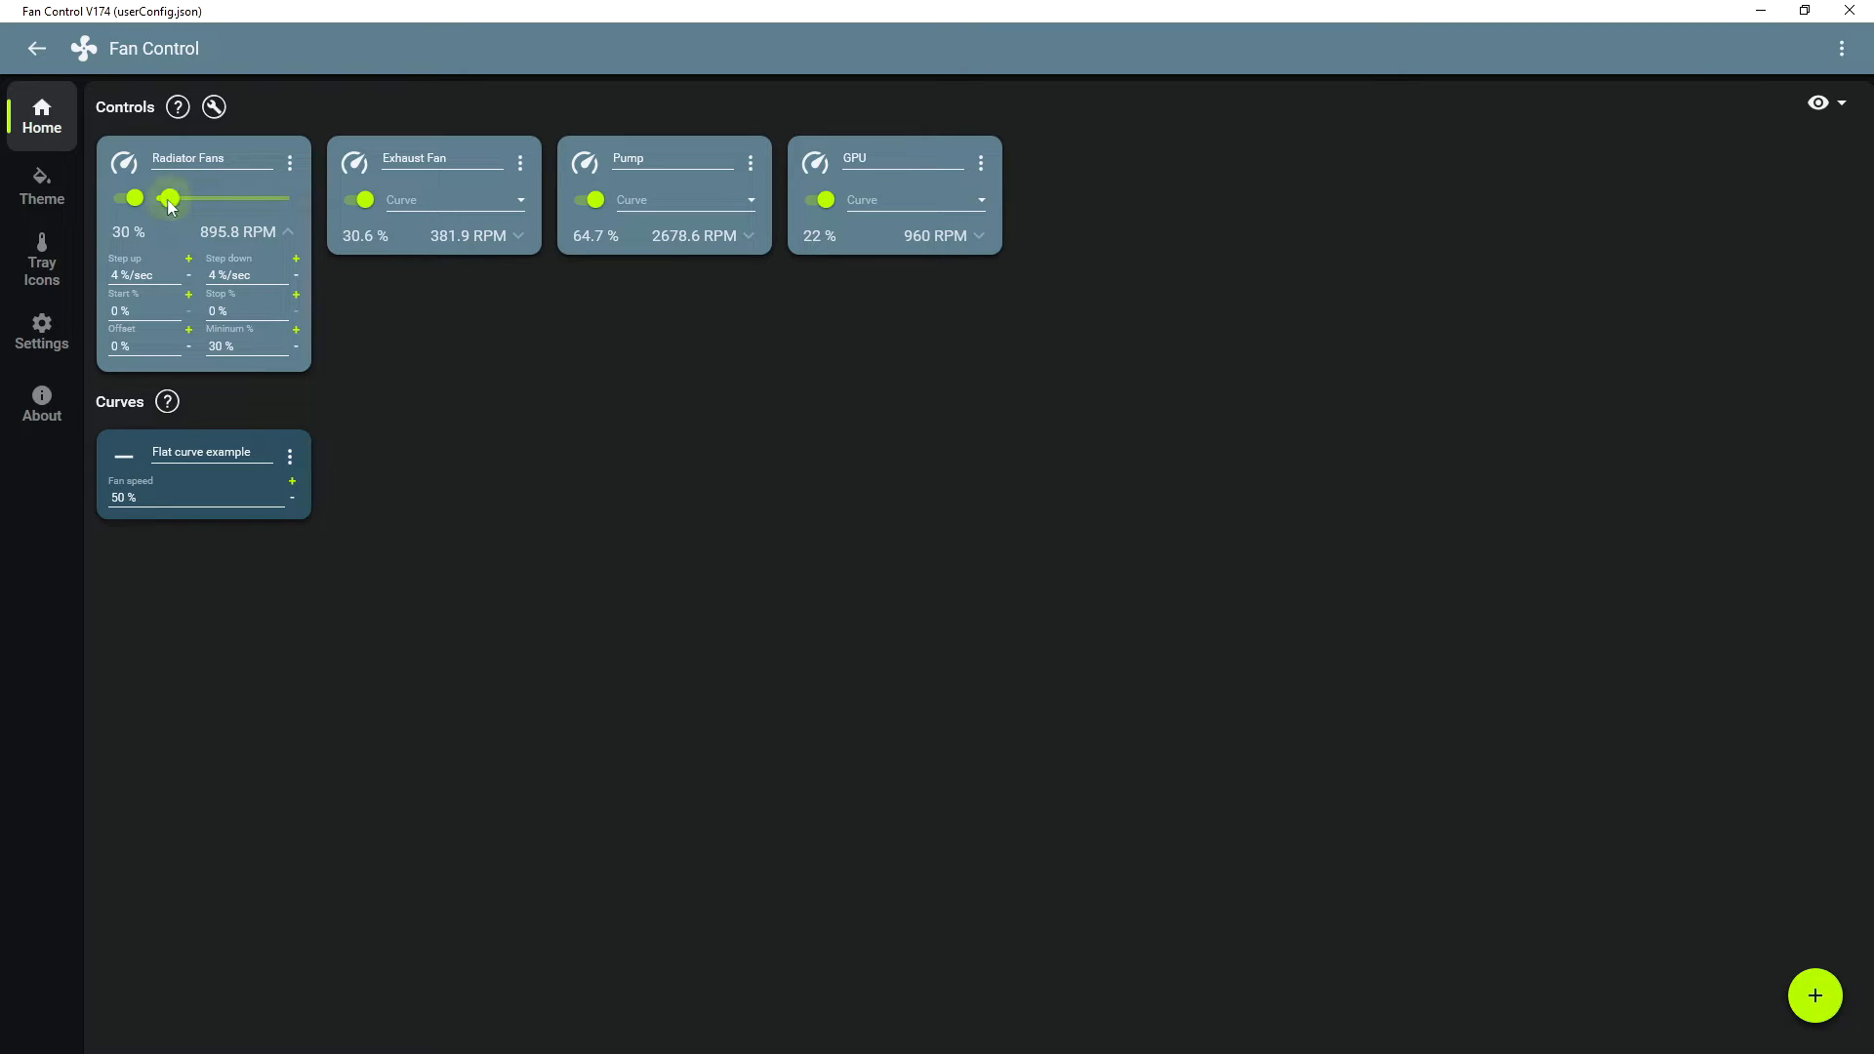
left_click_drag(191, 202, 196, 199)
left_click(259, 351)
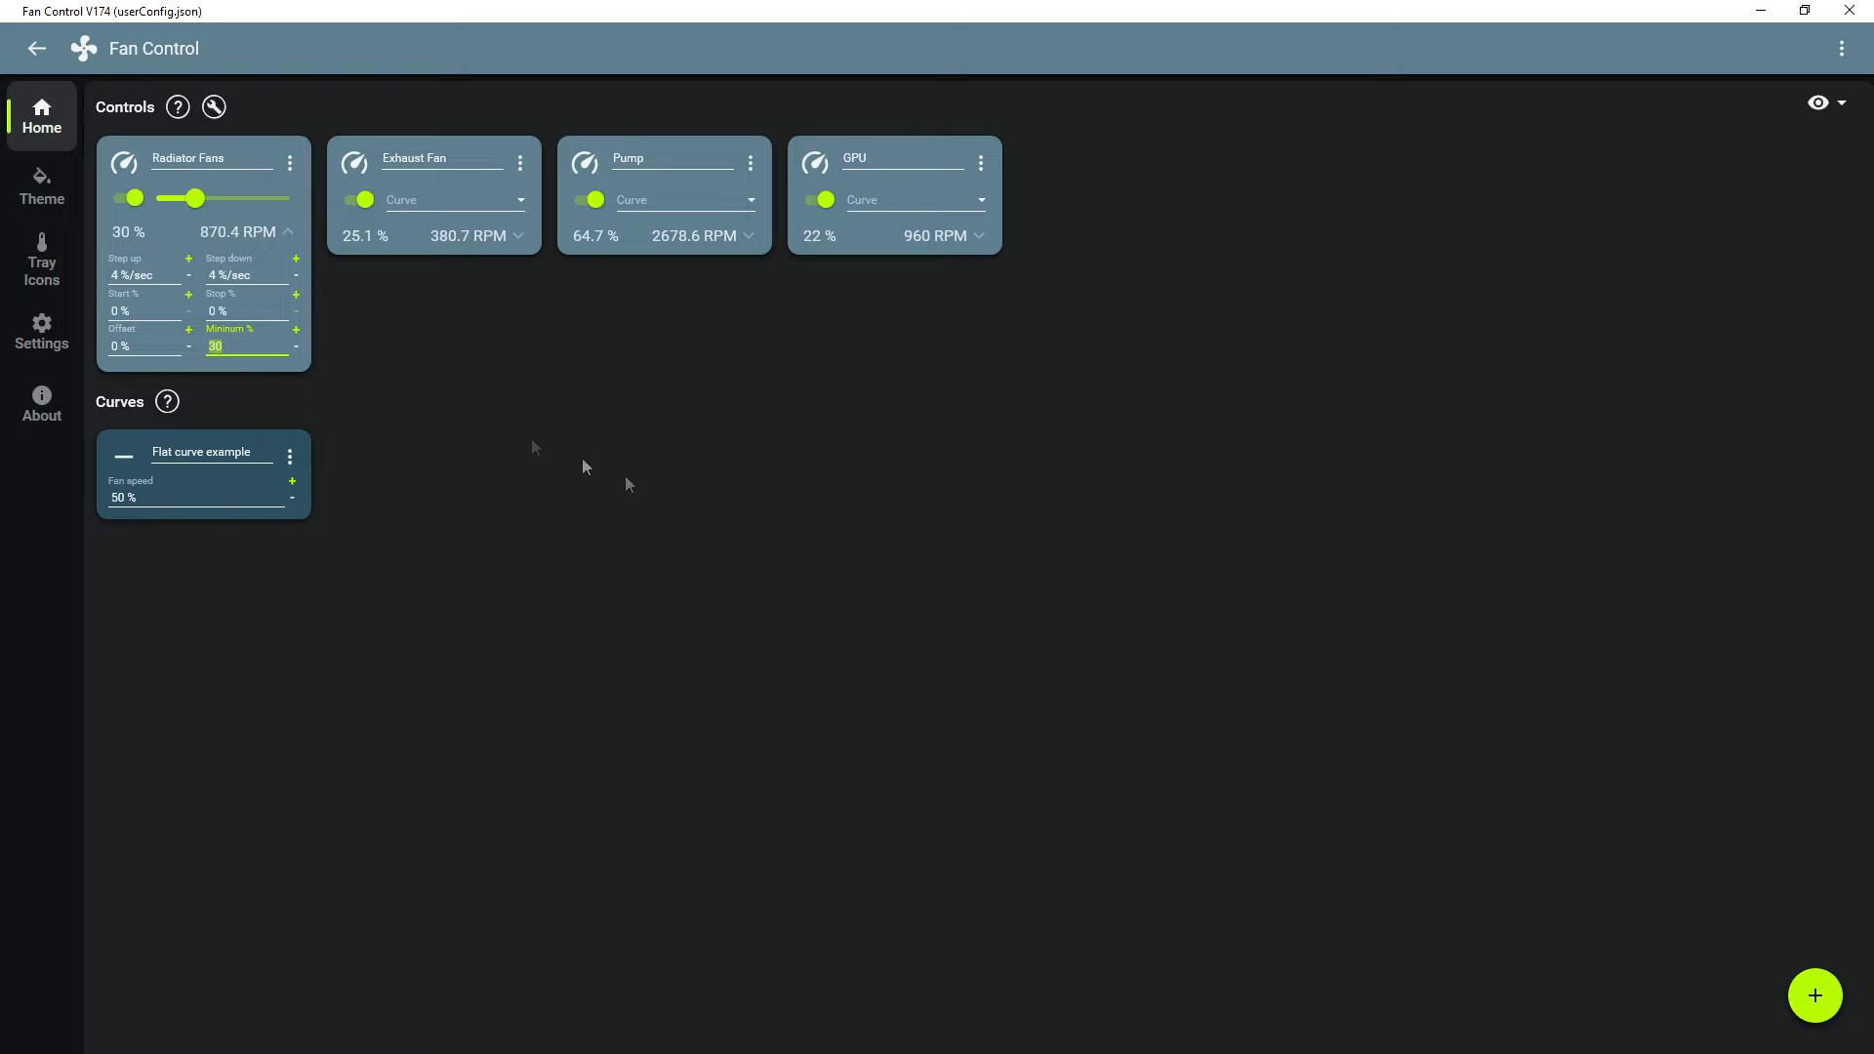
left_click(637, 457)
- Set the Radiator Fans start threshold to 30% and the stop threshold to 20%
left_click(211, 314)
type("25")
left_click(377, 292)
left_click(254, 312)
left_click(149, 310)
type("30")
type("20")
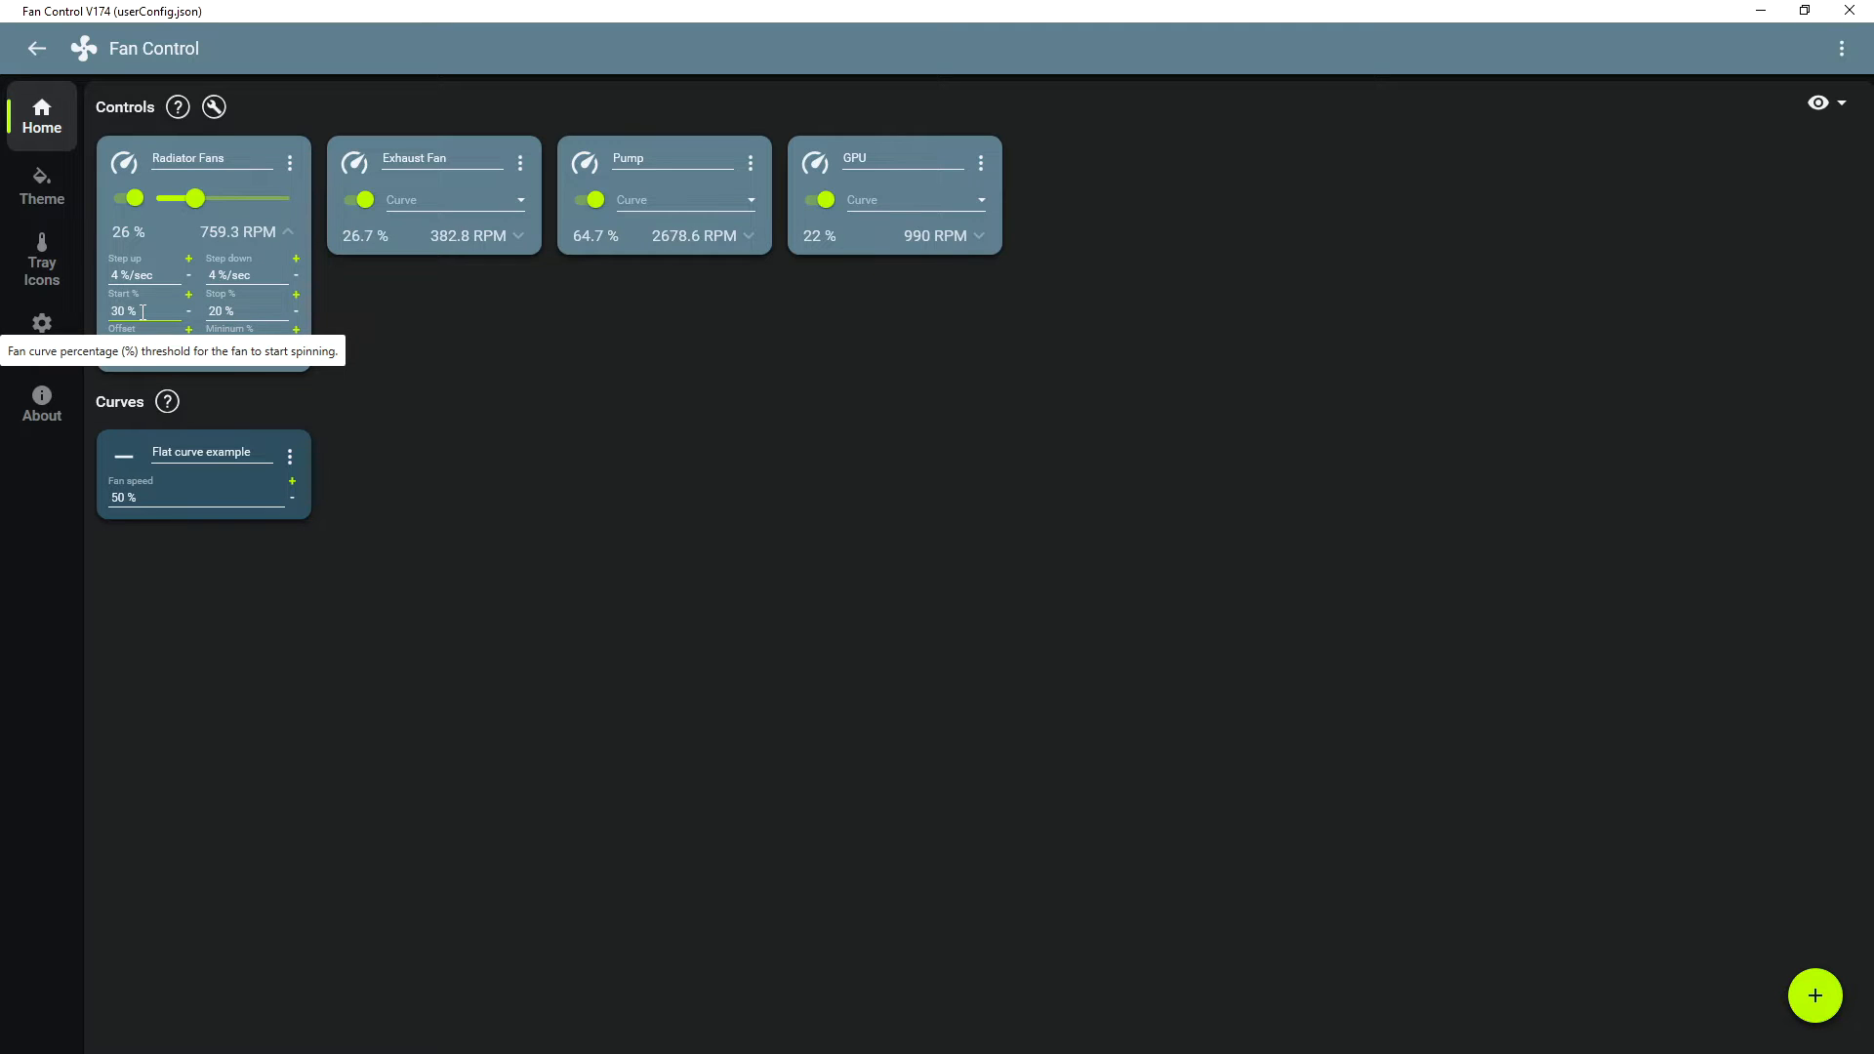
- Test the start and stop thresholds by lowering the Radiator Fans manual speed to 7% and raising it to 39%
left_click_drag(196, 198, 173, 202)
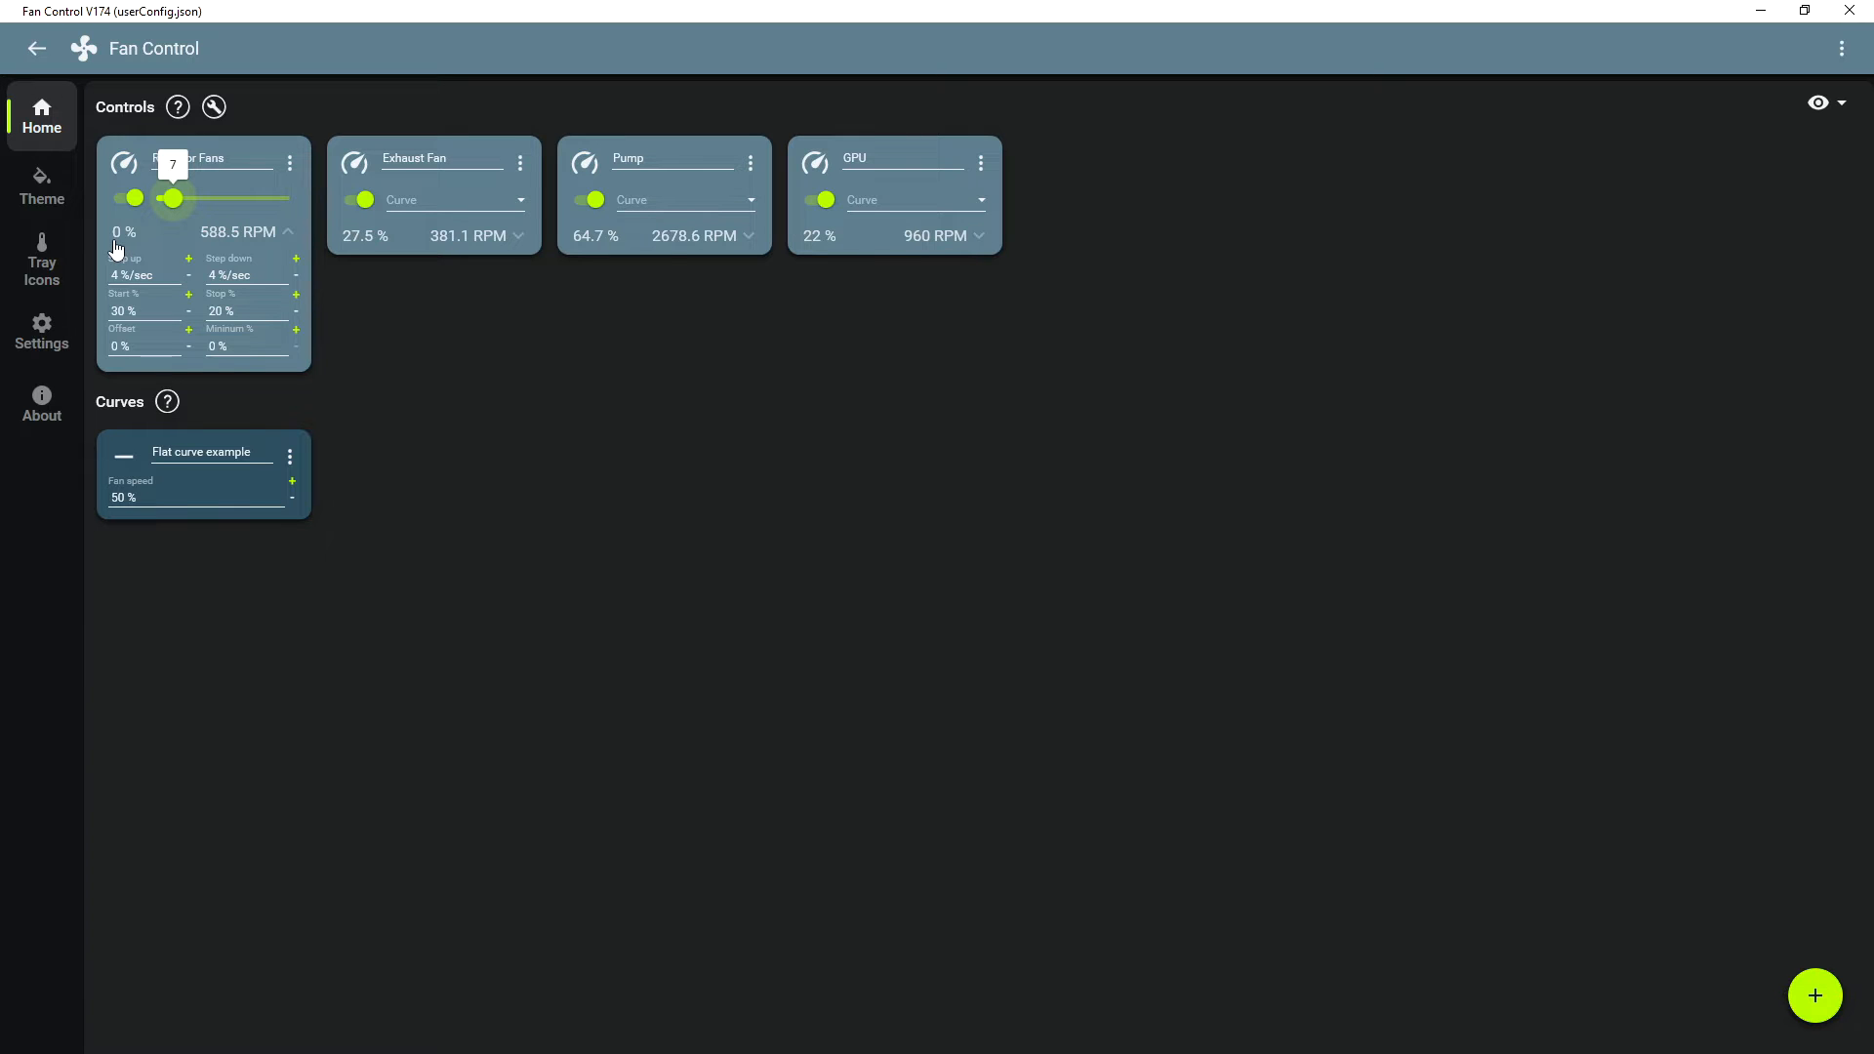
left_click_drag(172, 200, 194, 201)
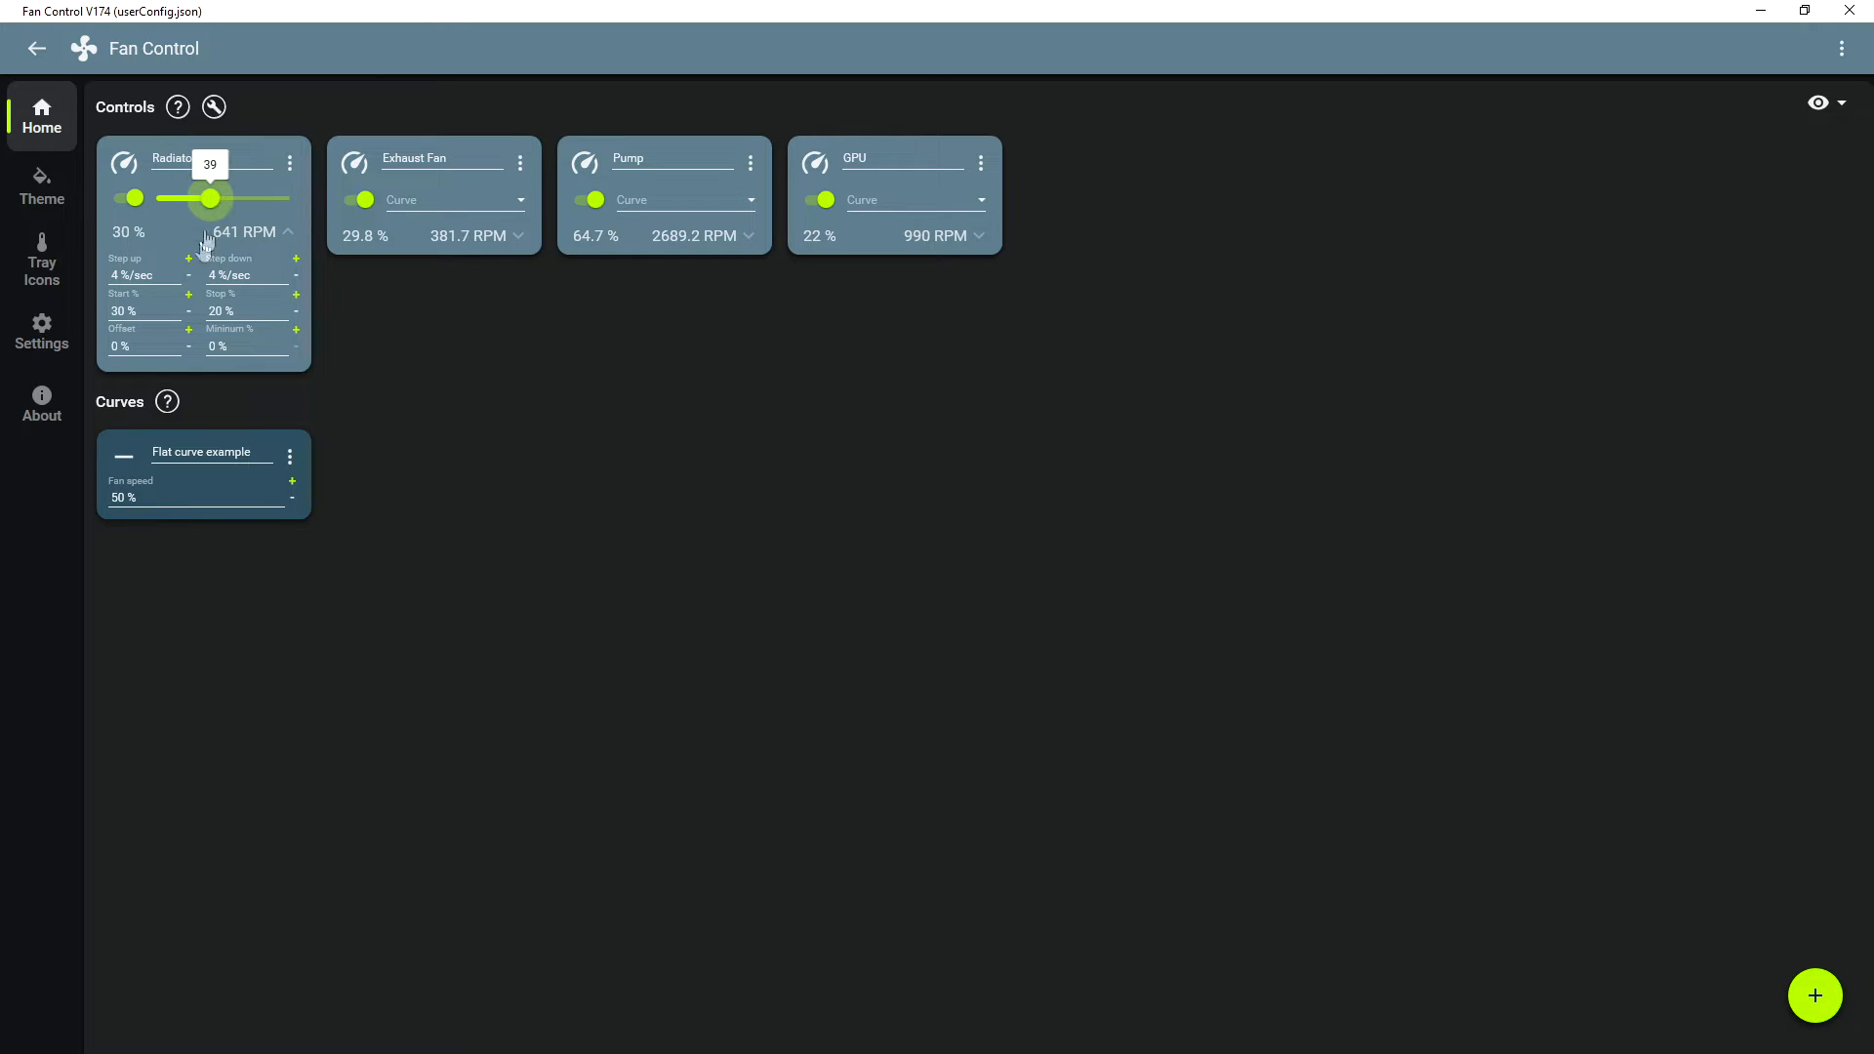
- Retest the start and stop thresholds by lowering the Radiator Fans manual speed to 5% and raising it to about 37%
left_click_drag(206, 211, 170, 205)
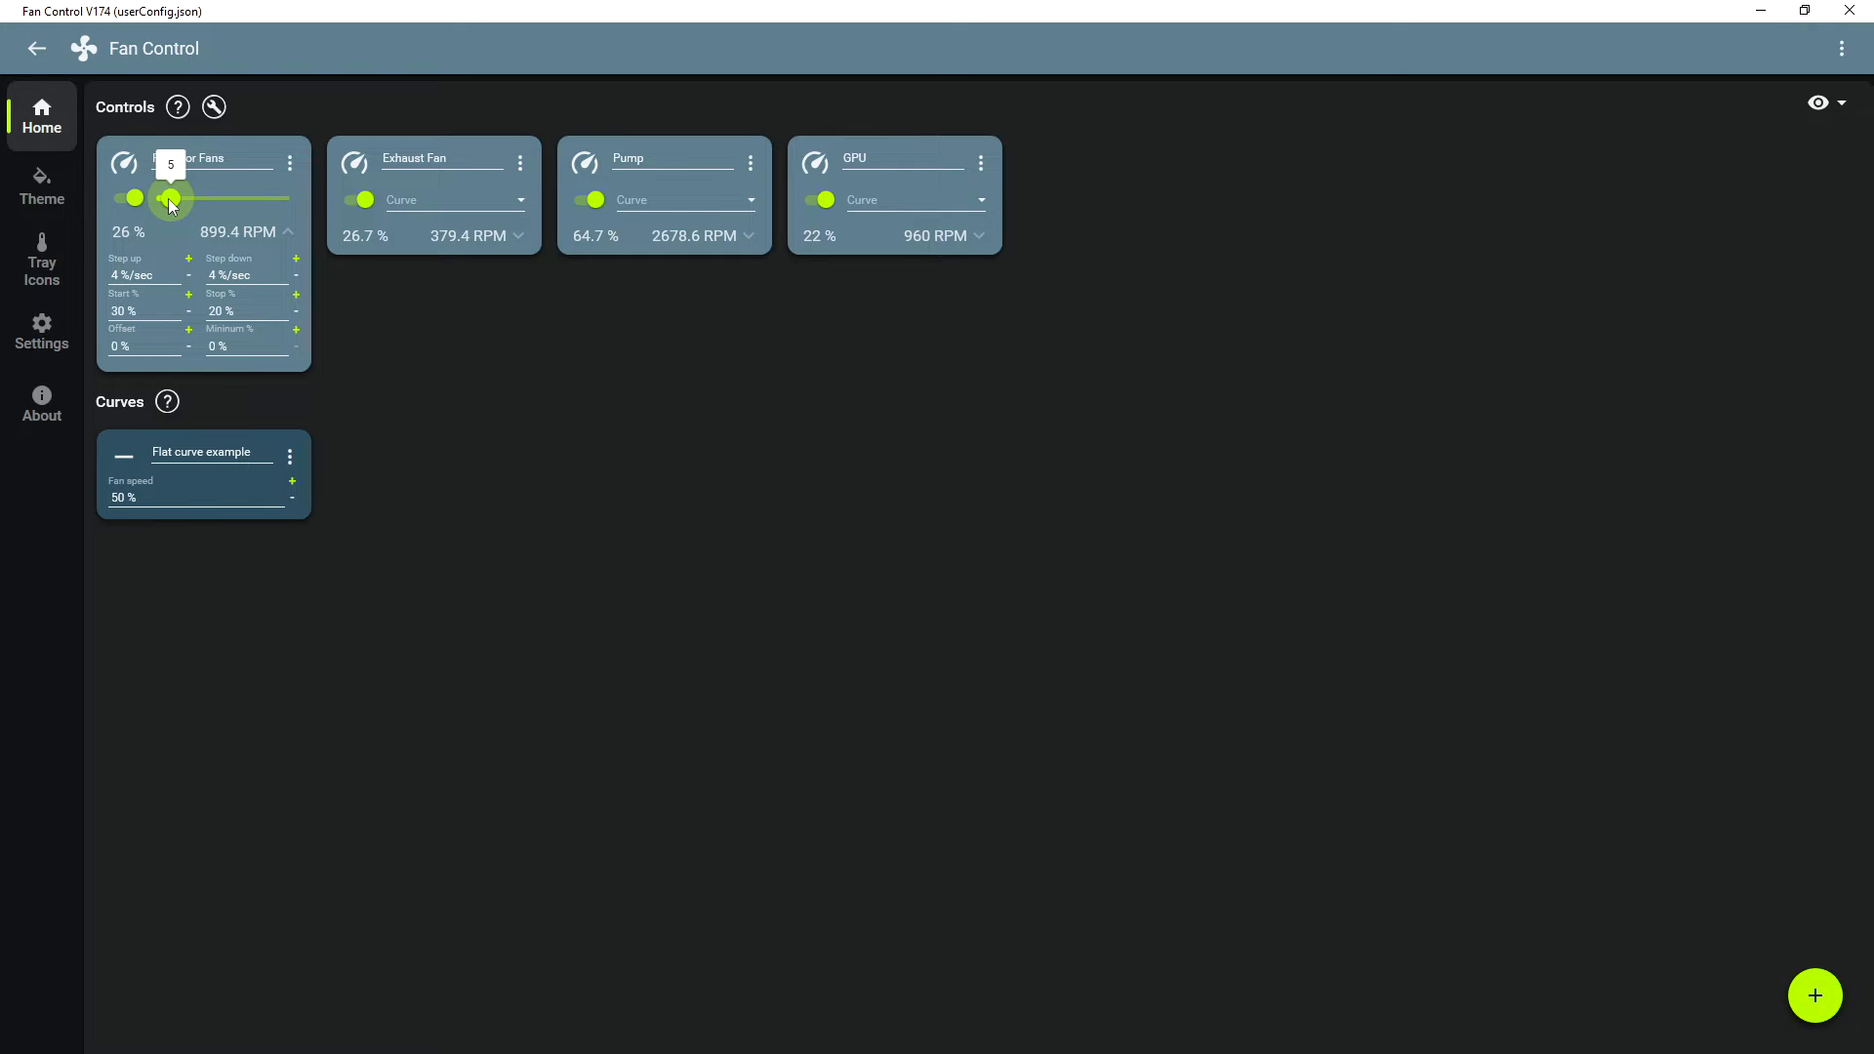
left_click_drag(169, 198, 192, 203)
left_click_drag(191, 198, 217, 199)
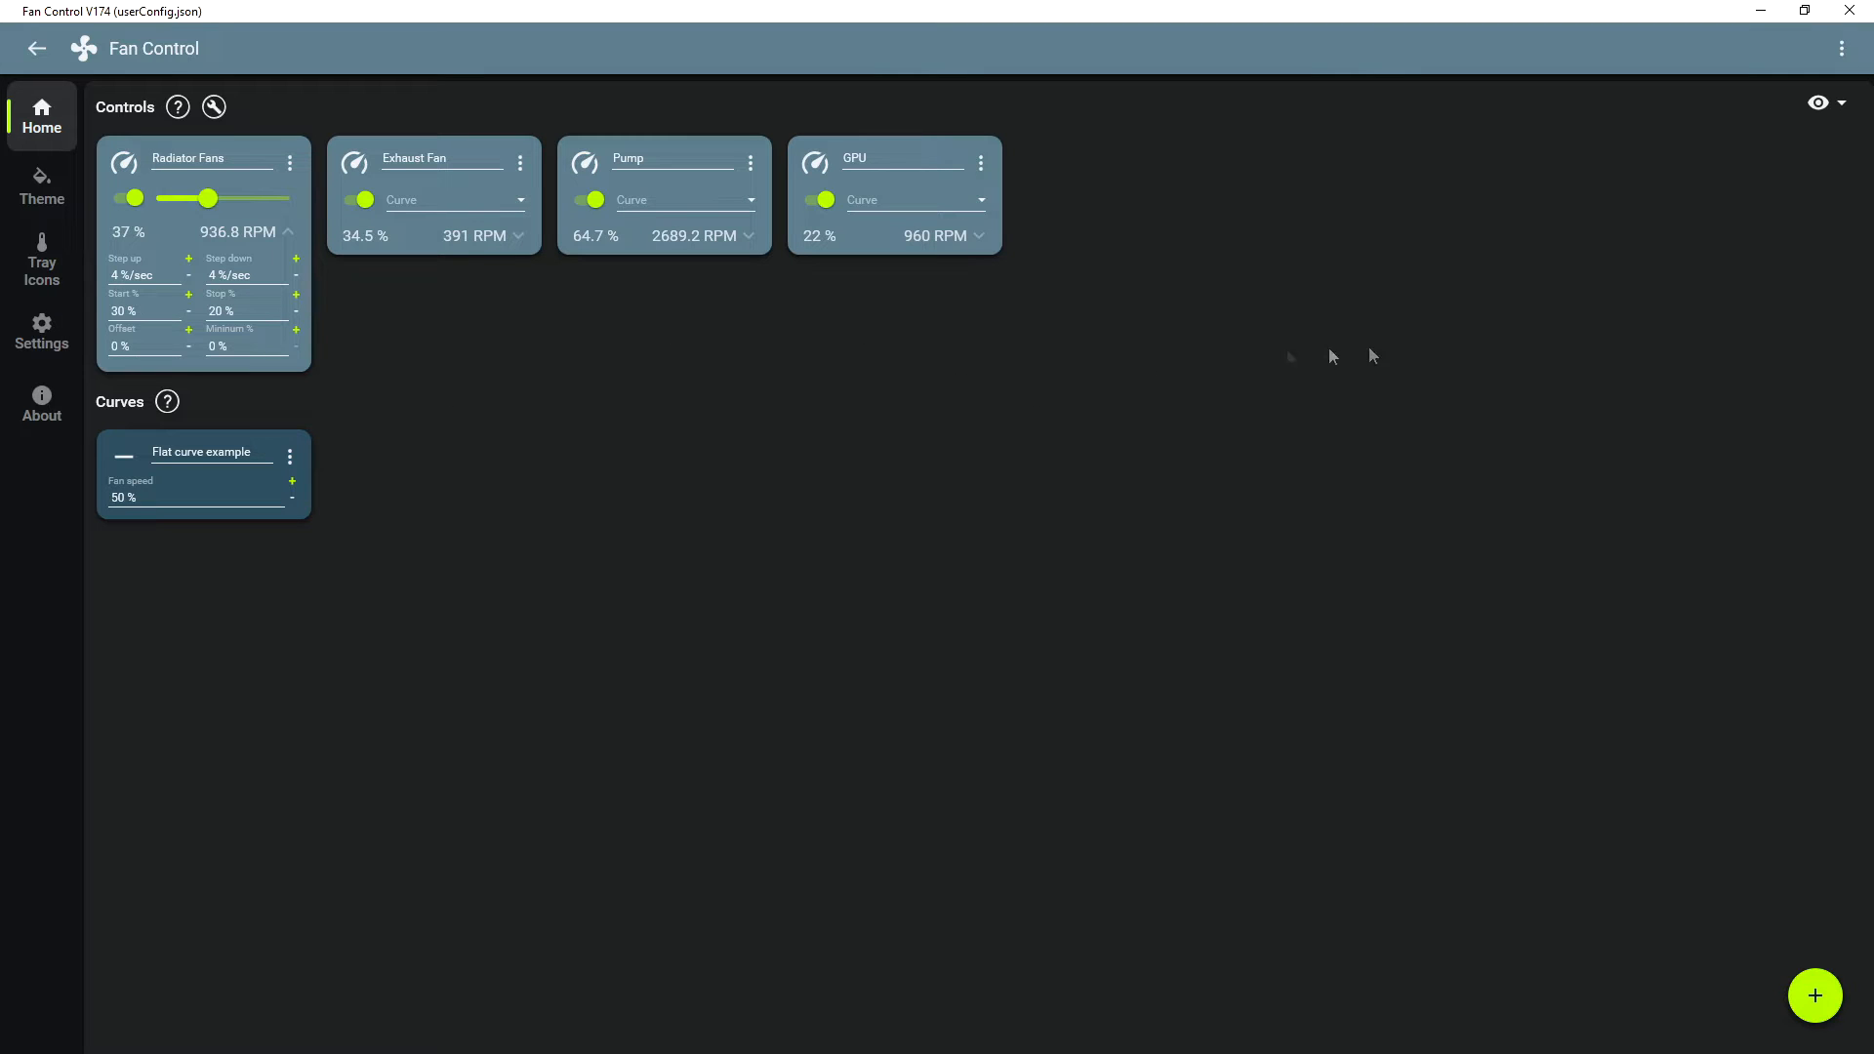
- Switch to File Explorer and copy all the HWInfo plugin files from the Release folder in Downloads
left_click(1760, 12)
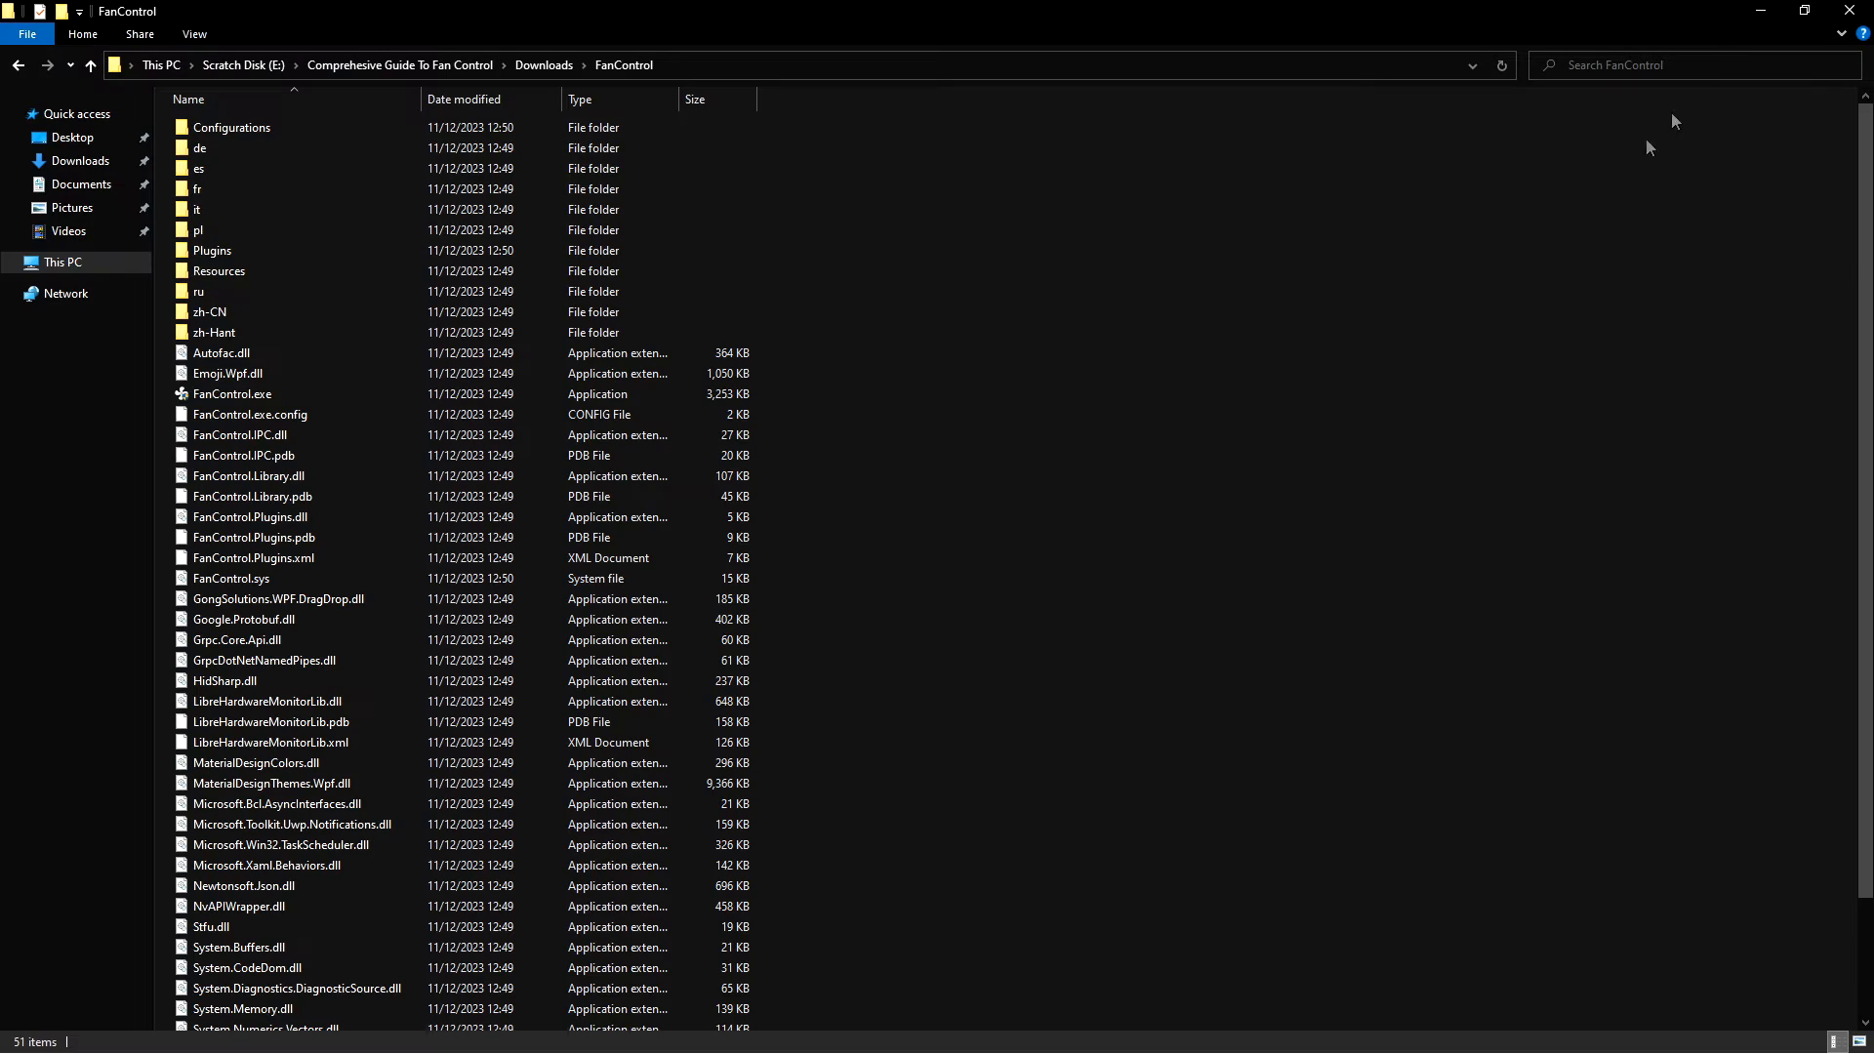
left_click(539, 66)
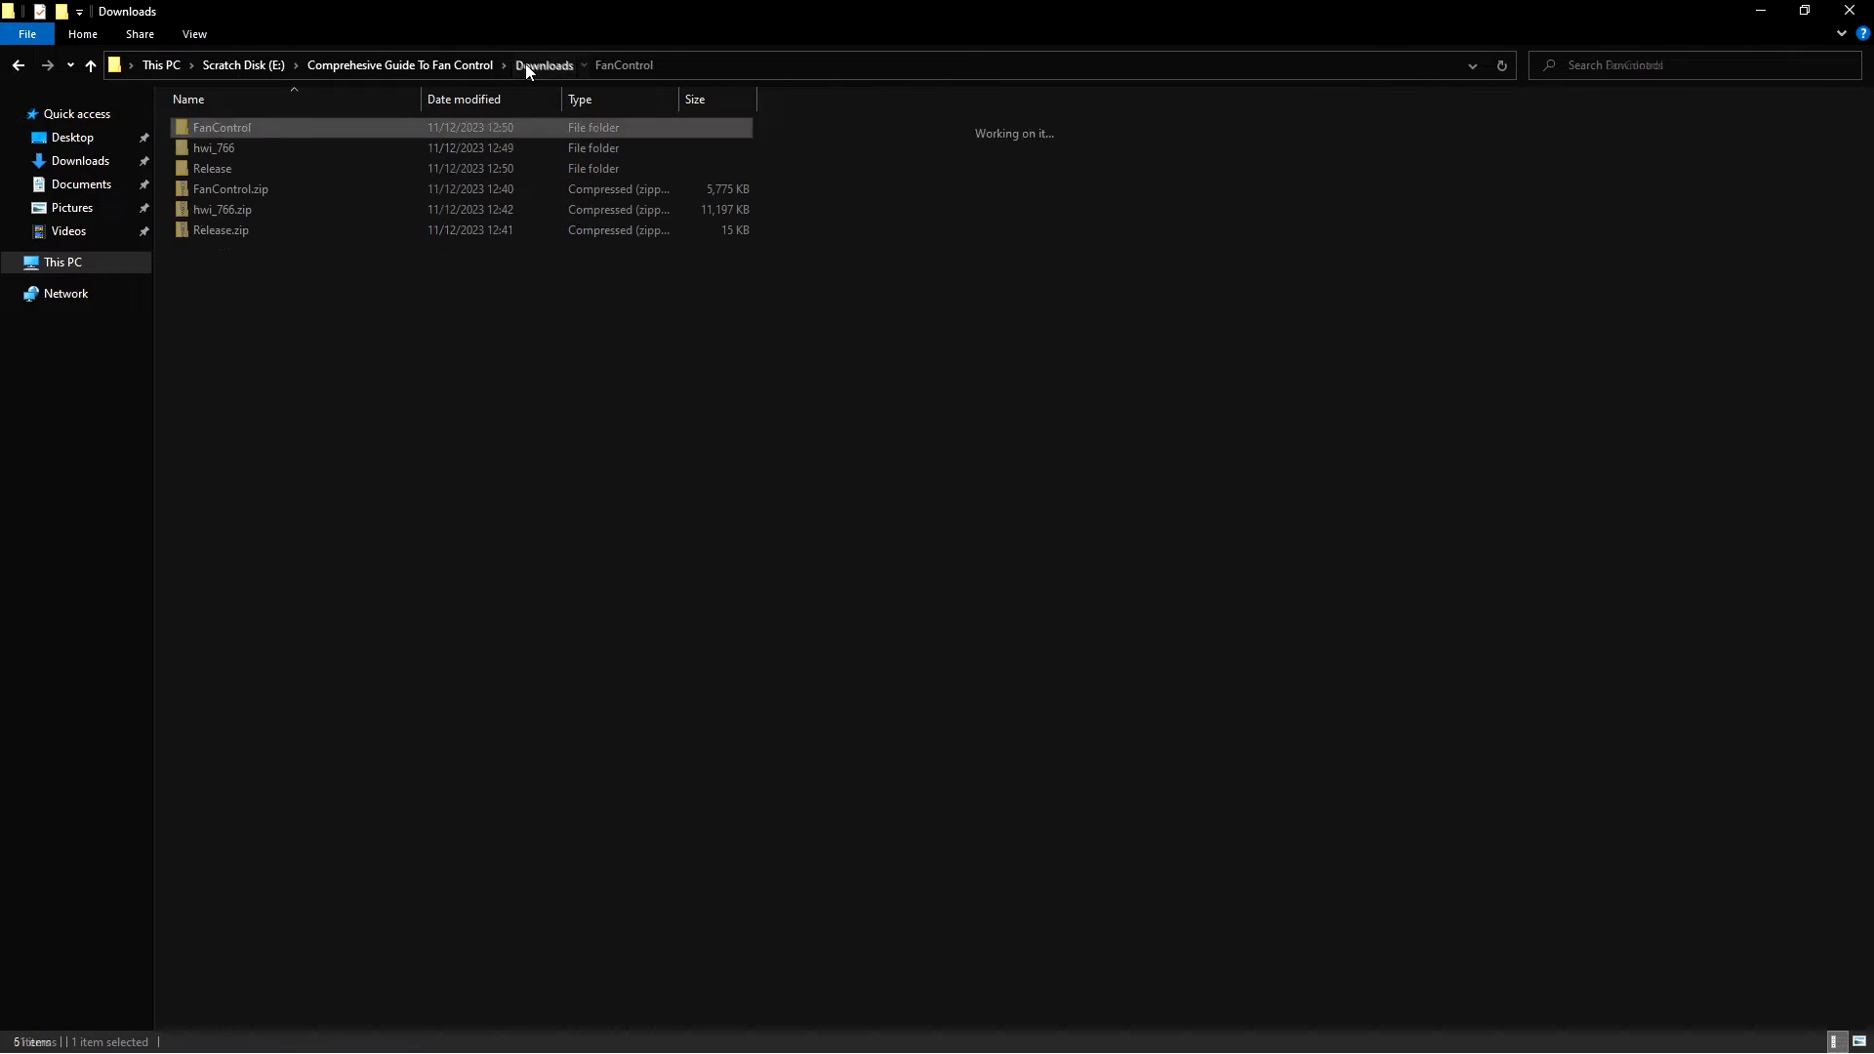
left_click(643, 310)
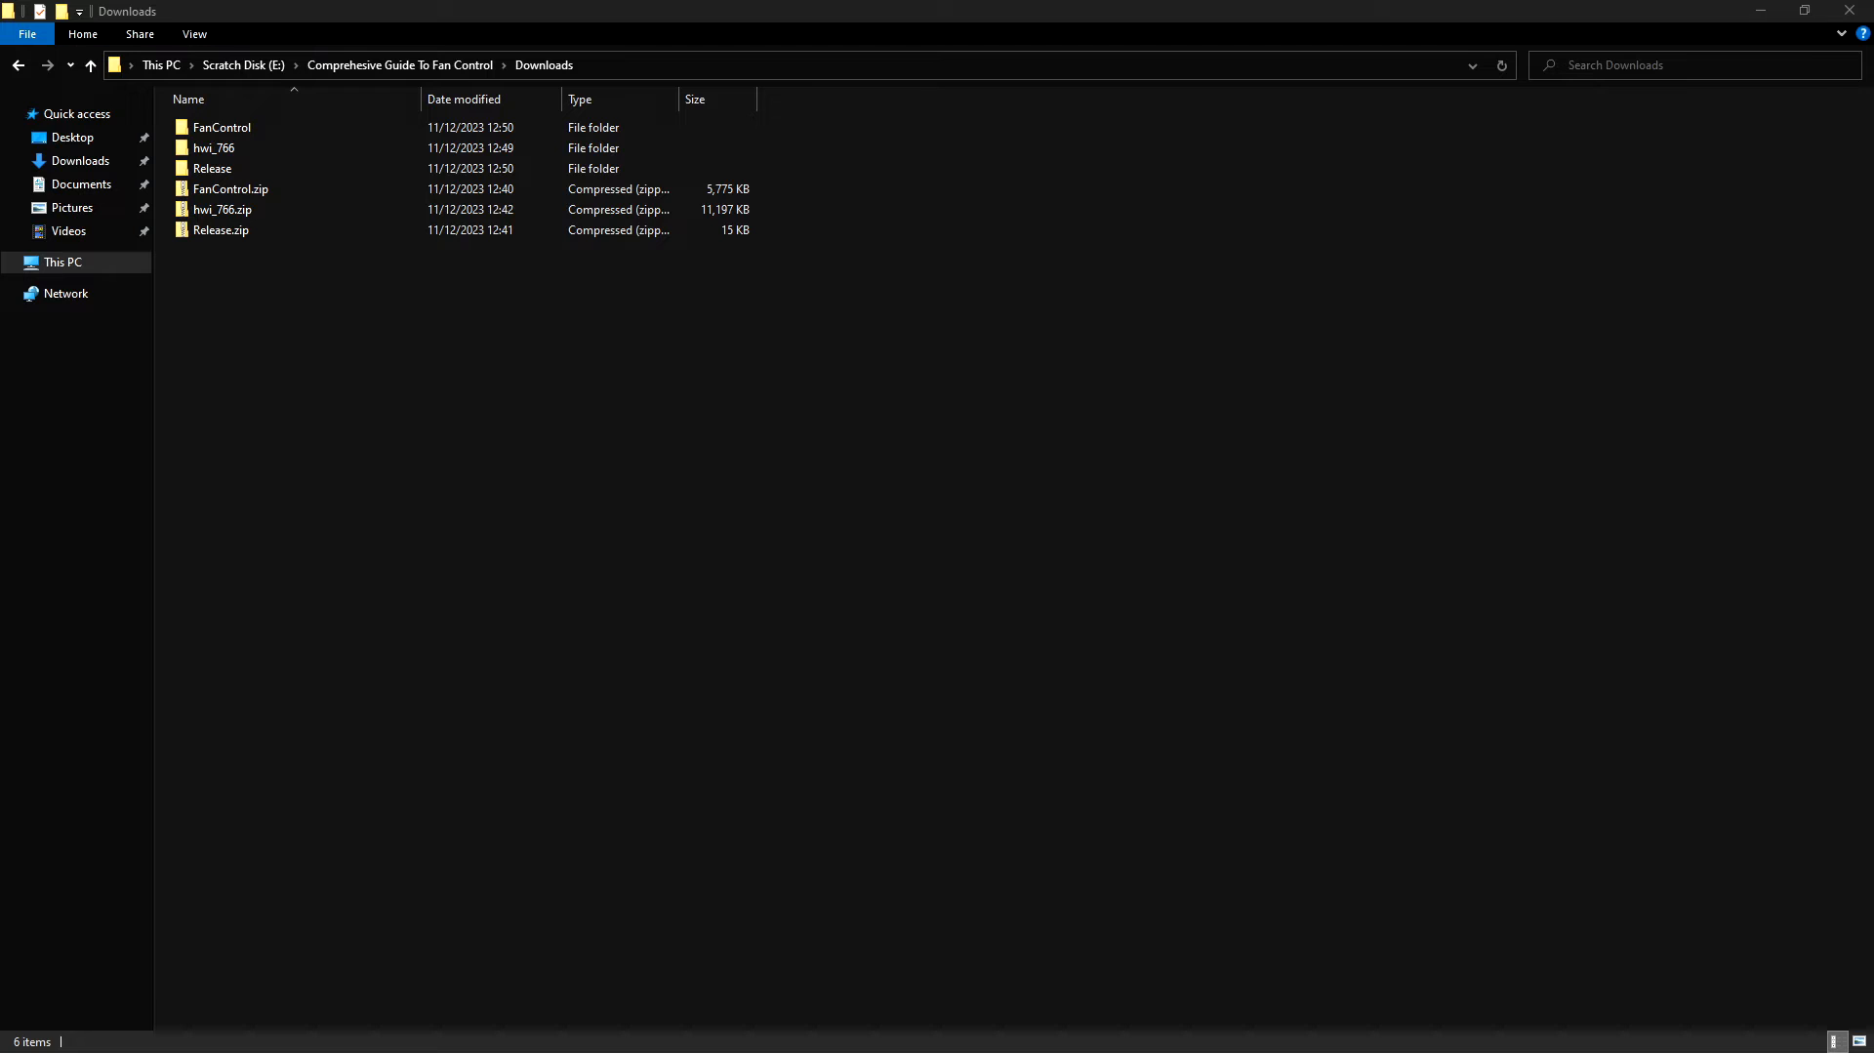
double_click(372, 127)
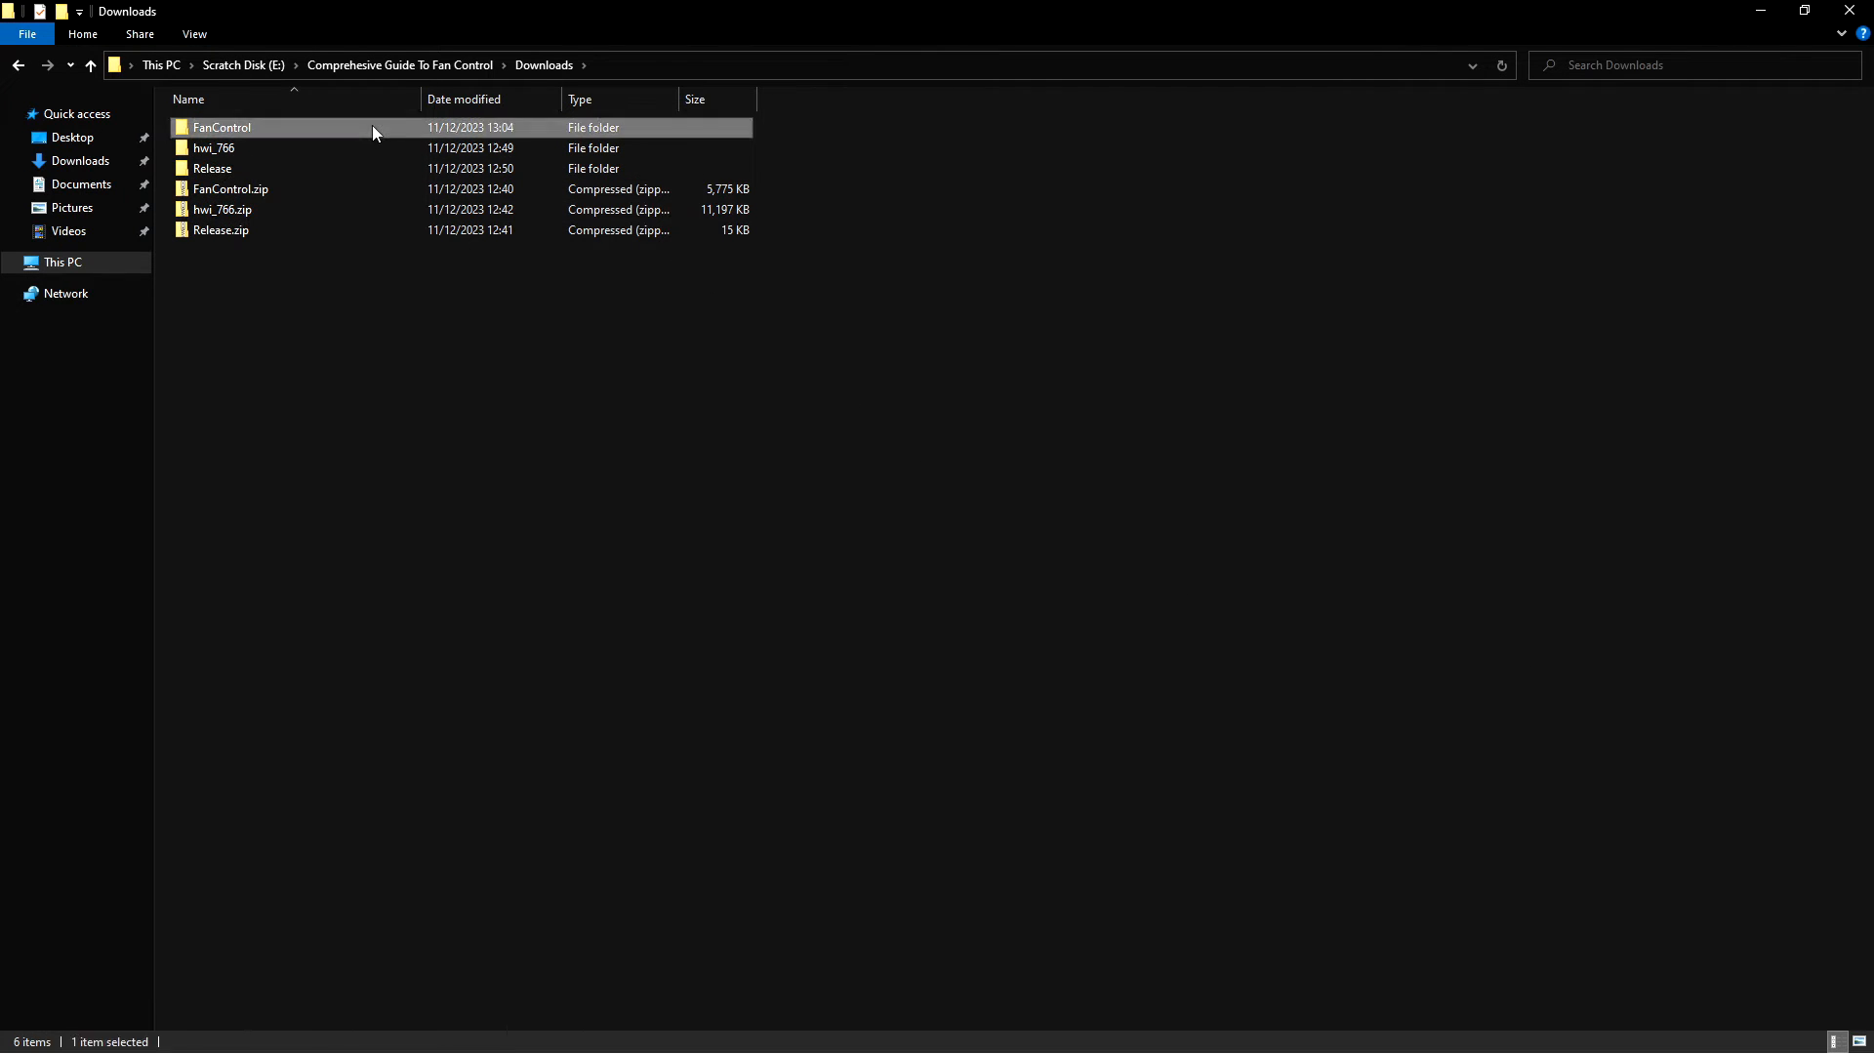
left_click(537, 72)
double_click(242, 166)
left_click_drag(265, 269, 283, 127)
right_click(283, 126)
left_click(346, 285)
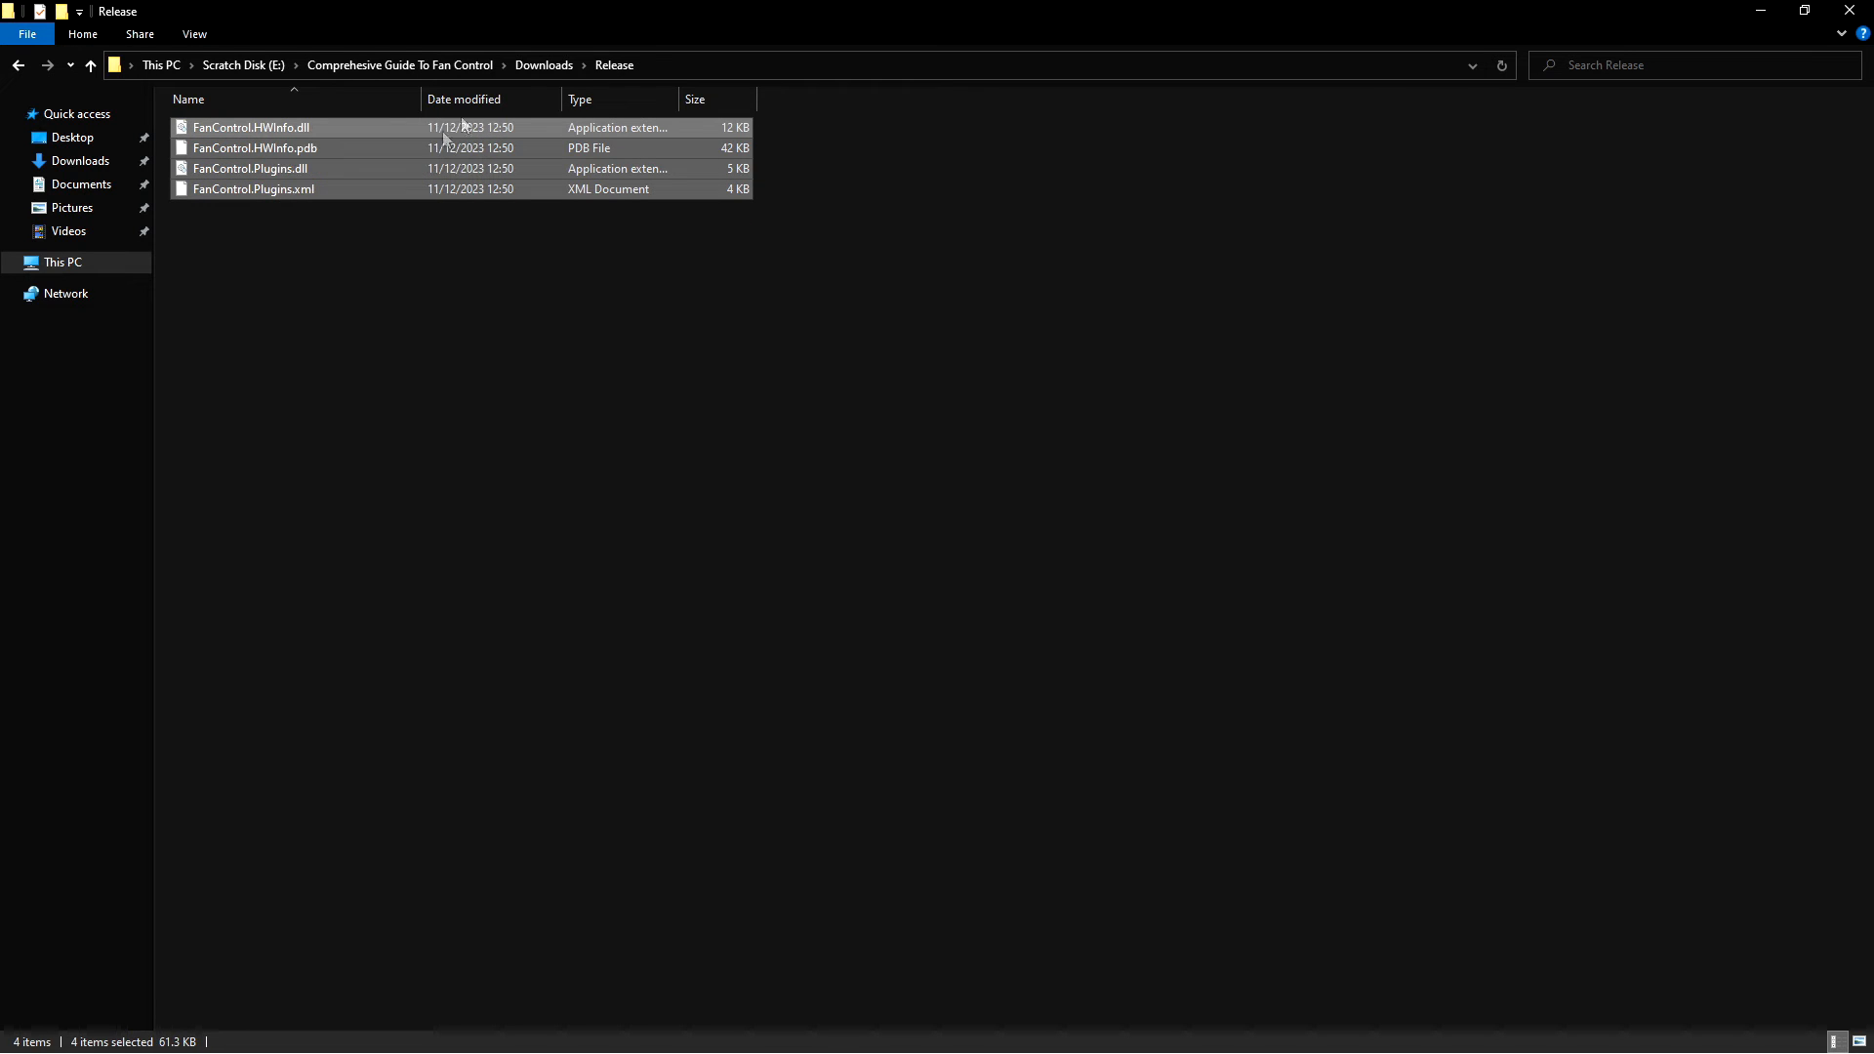
- Paste the copied plugin files into the Plugins folder inside the FanControl folder
left_click(536, 68)
double_click(360, 149)
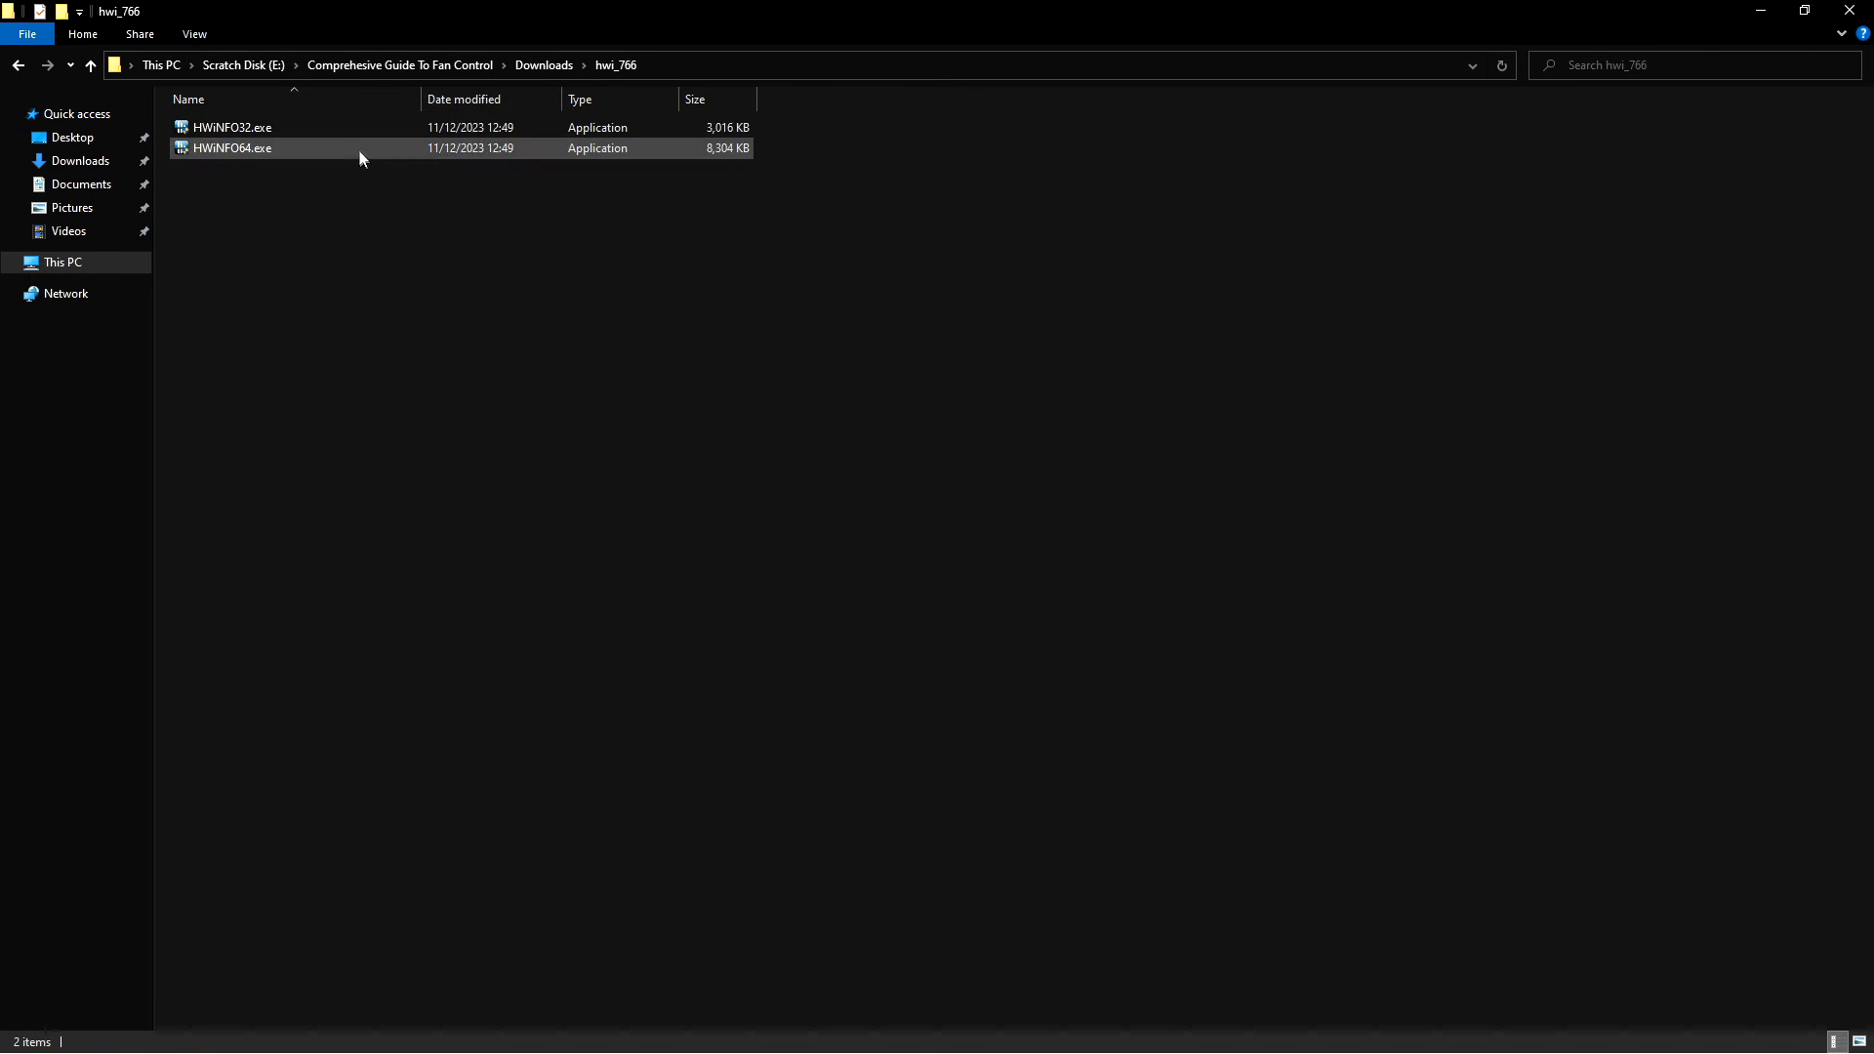
left_click(540, 67)
double_click(308, 131)
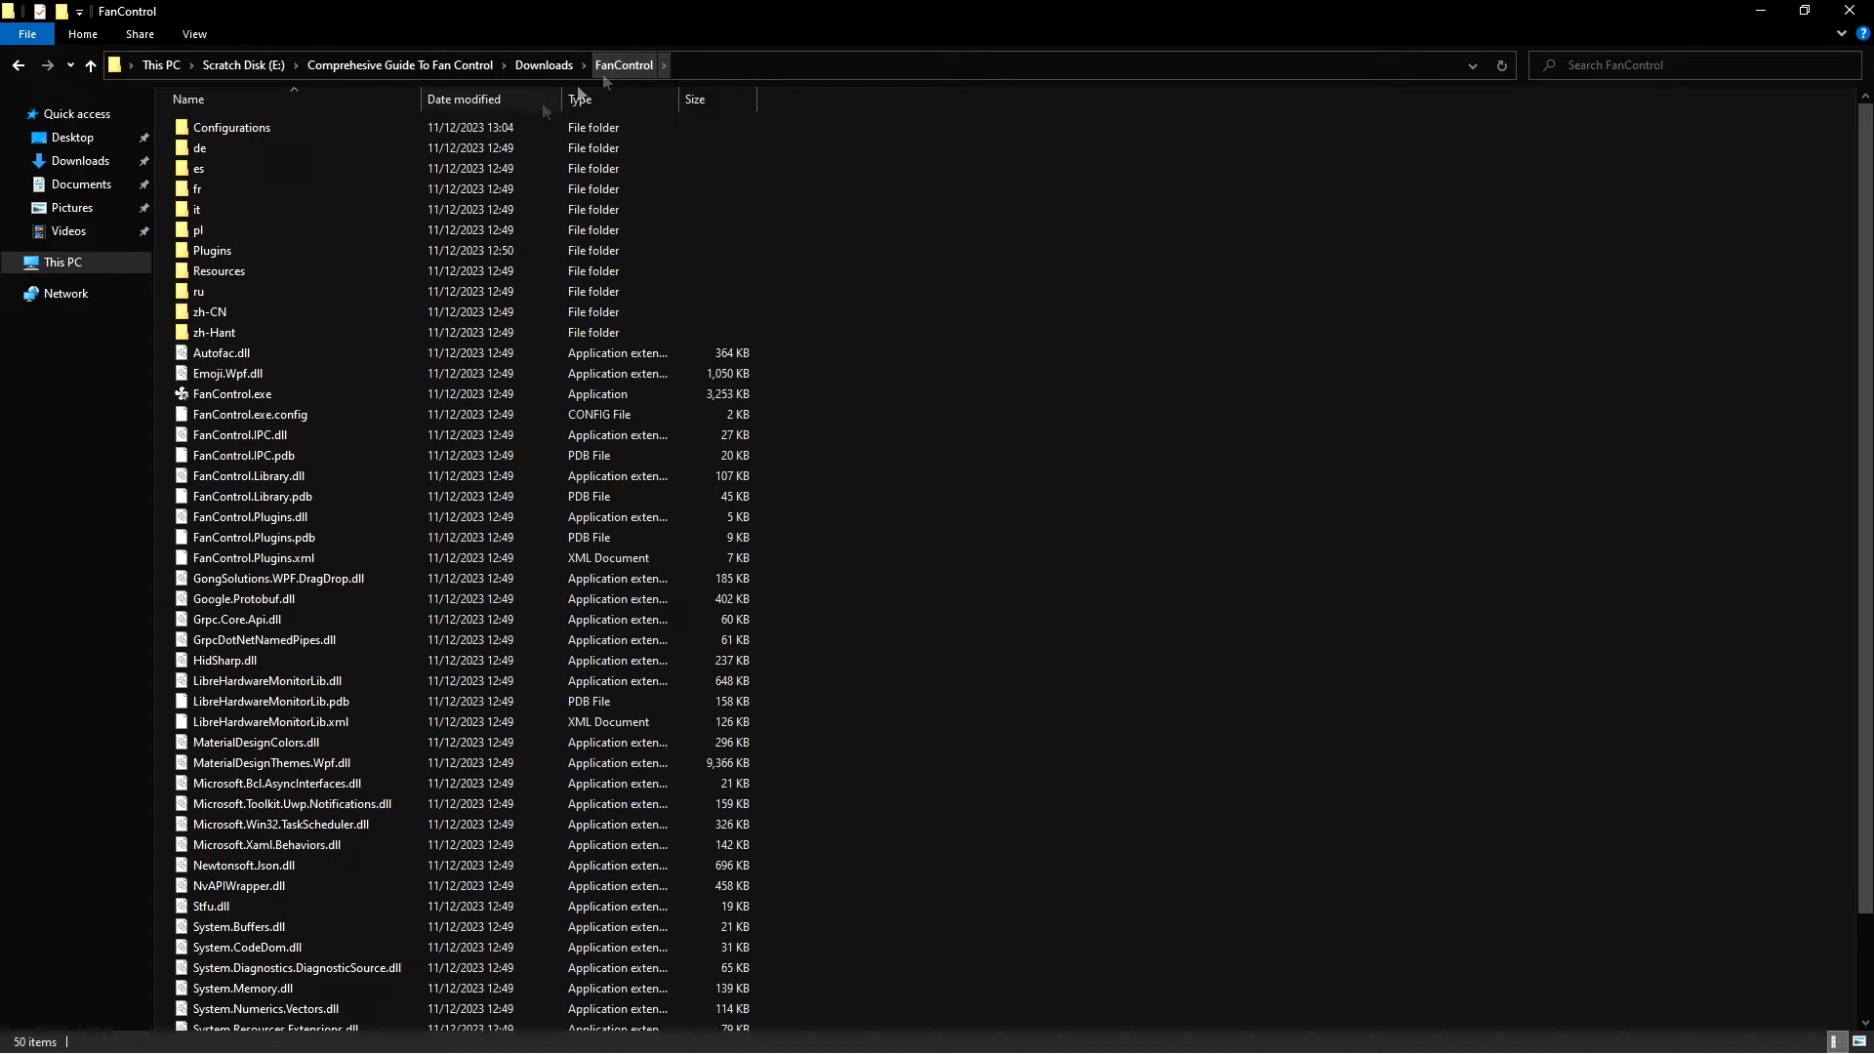
double_click(201, 250)
right_click(359, 234)
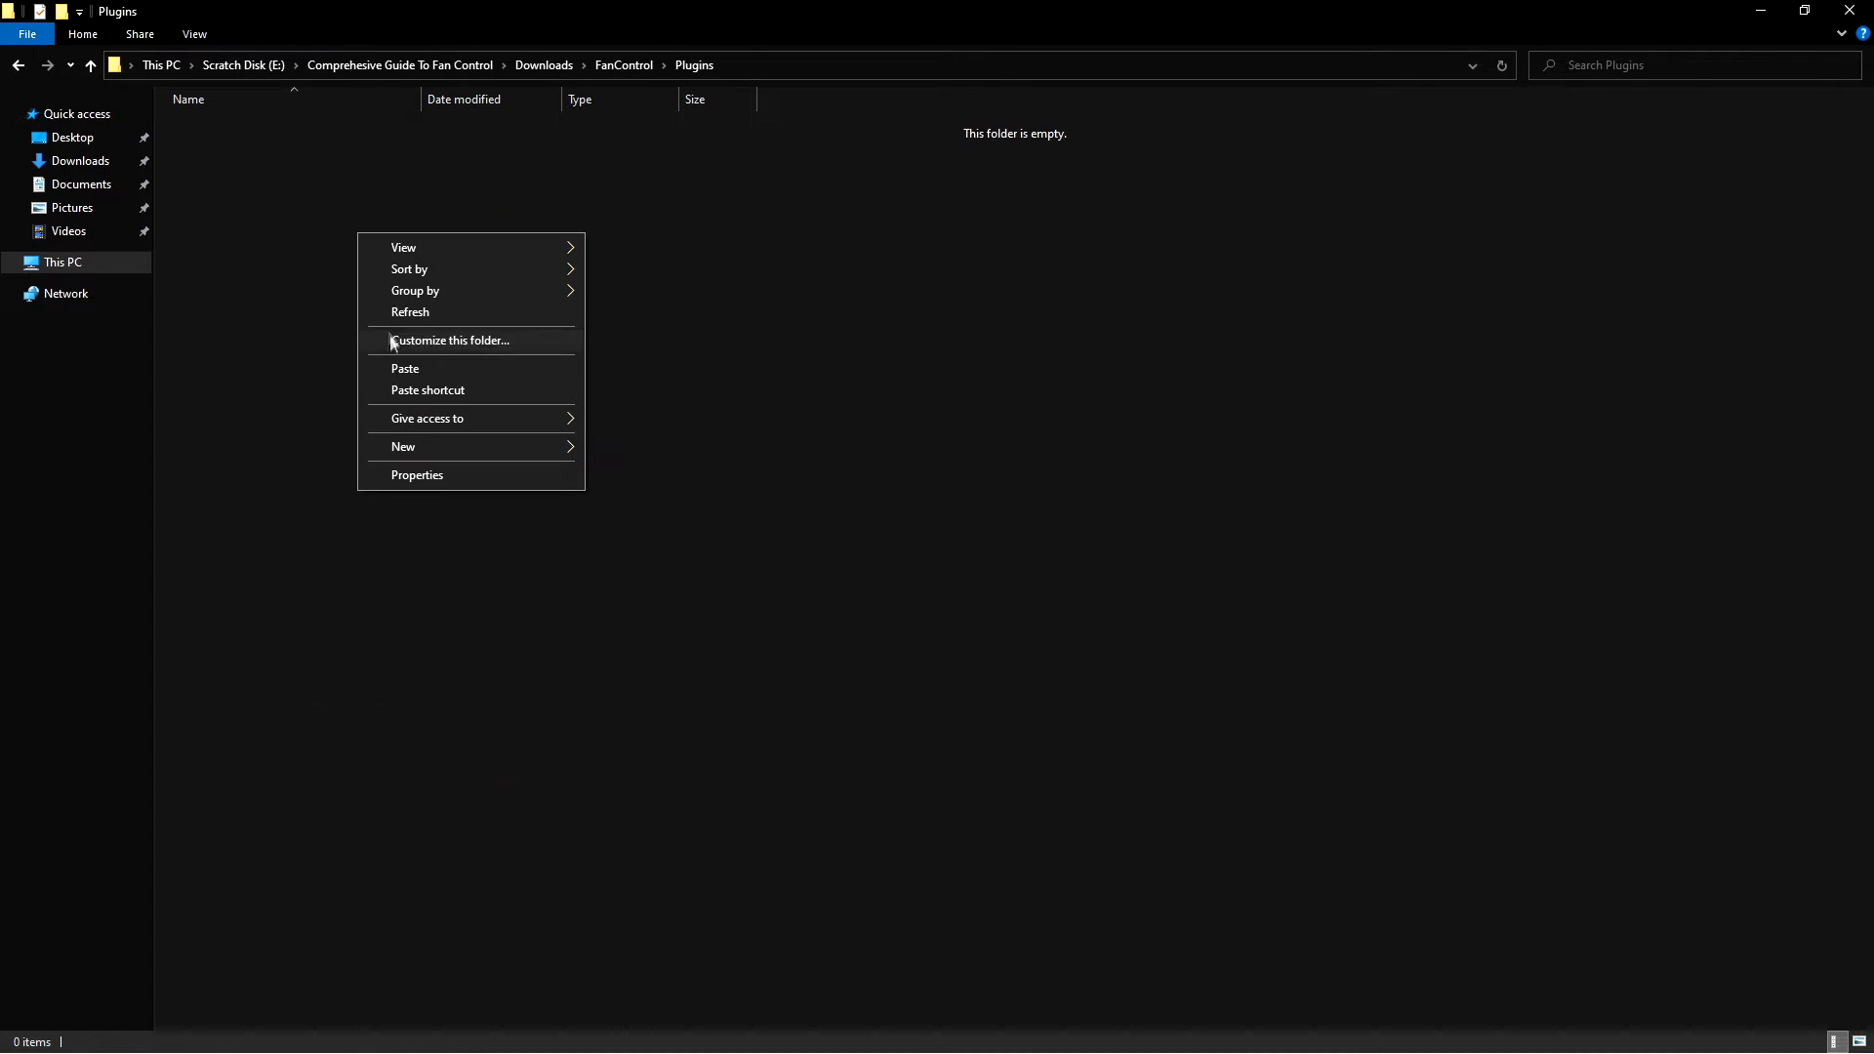
left_click(392, 368)
- Unblock FanControl.HWInfo.dll in its file properties and apply the change
left_click(277, 134)
right_click(277, 135)
left_click(205, 406)
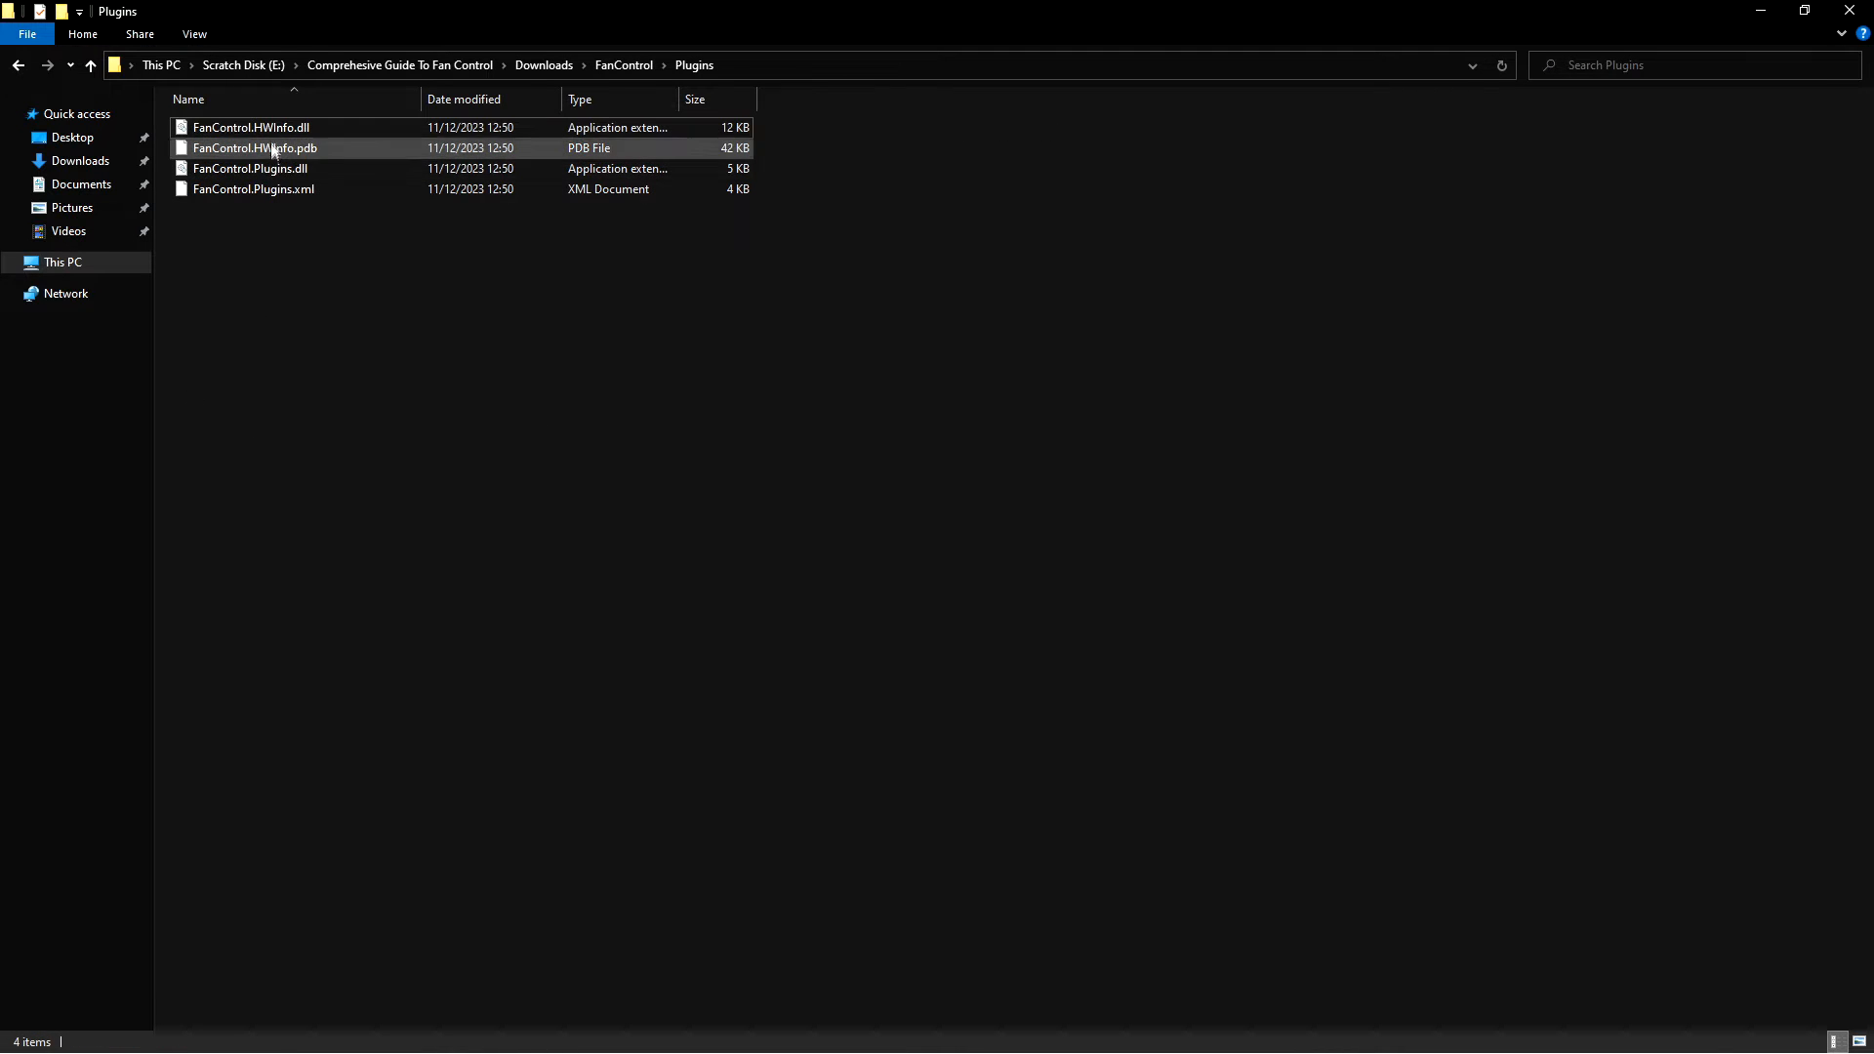
right_click(272, 134)
left_click(333, 431)
left_click(543, 535)
left_click(589, 603)
left_click(430, 606)
- Check the file properties of FanControl.HWInfo.pdb for a security block
right_click(310, 153)
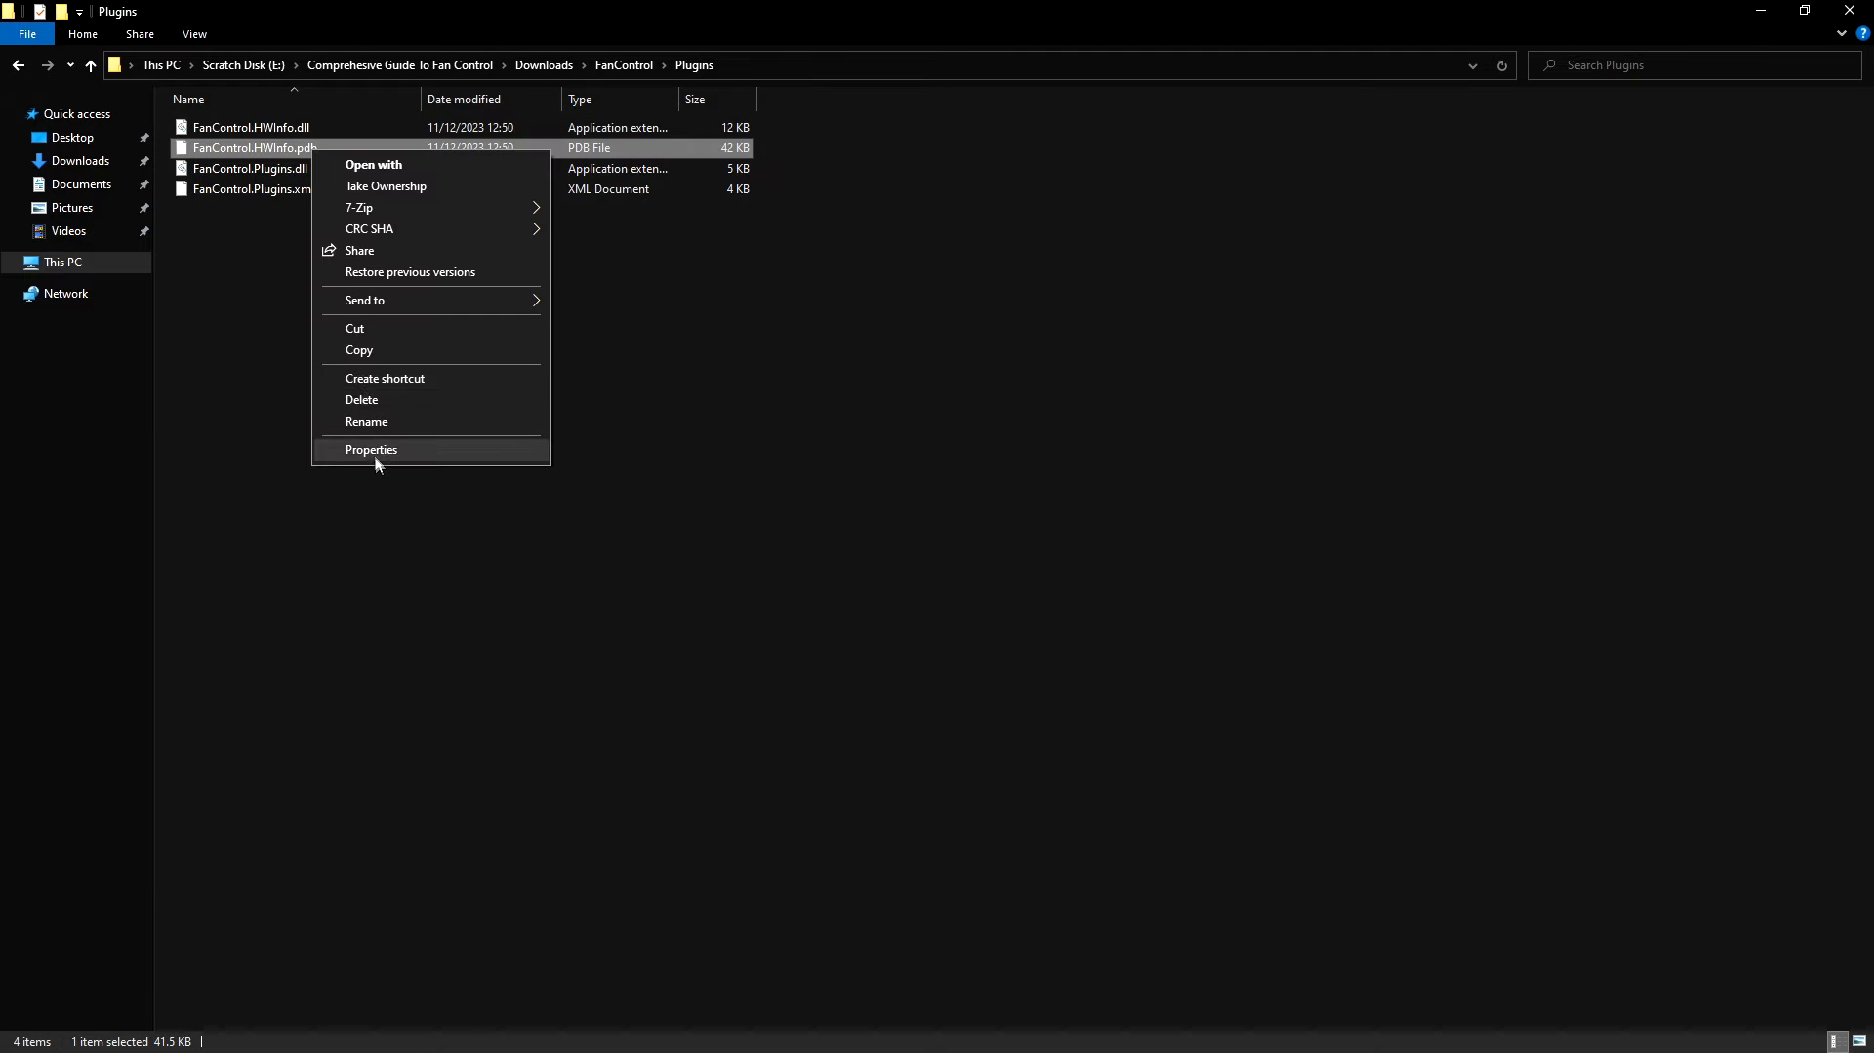
left_click(377, 452)
left_click(471, 627)
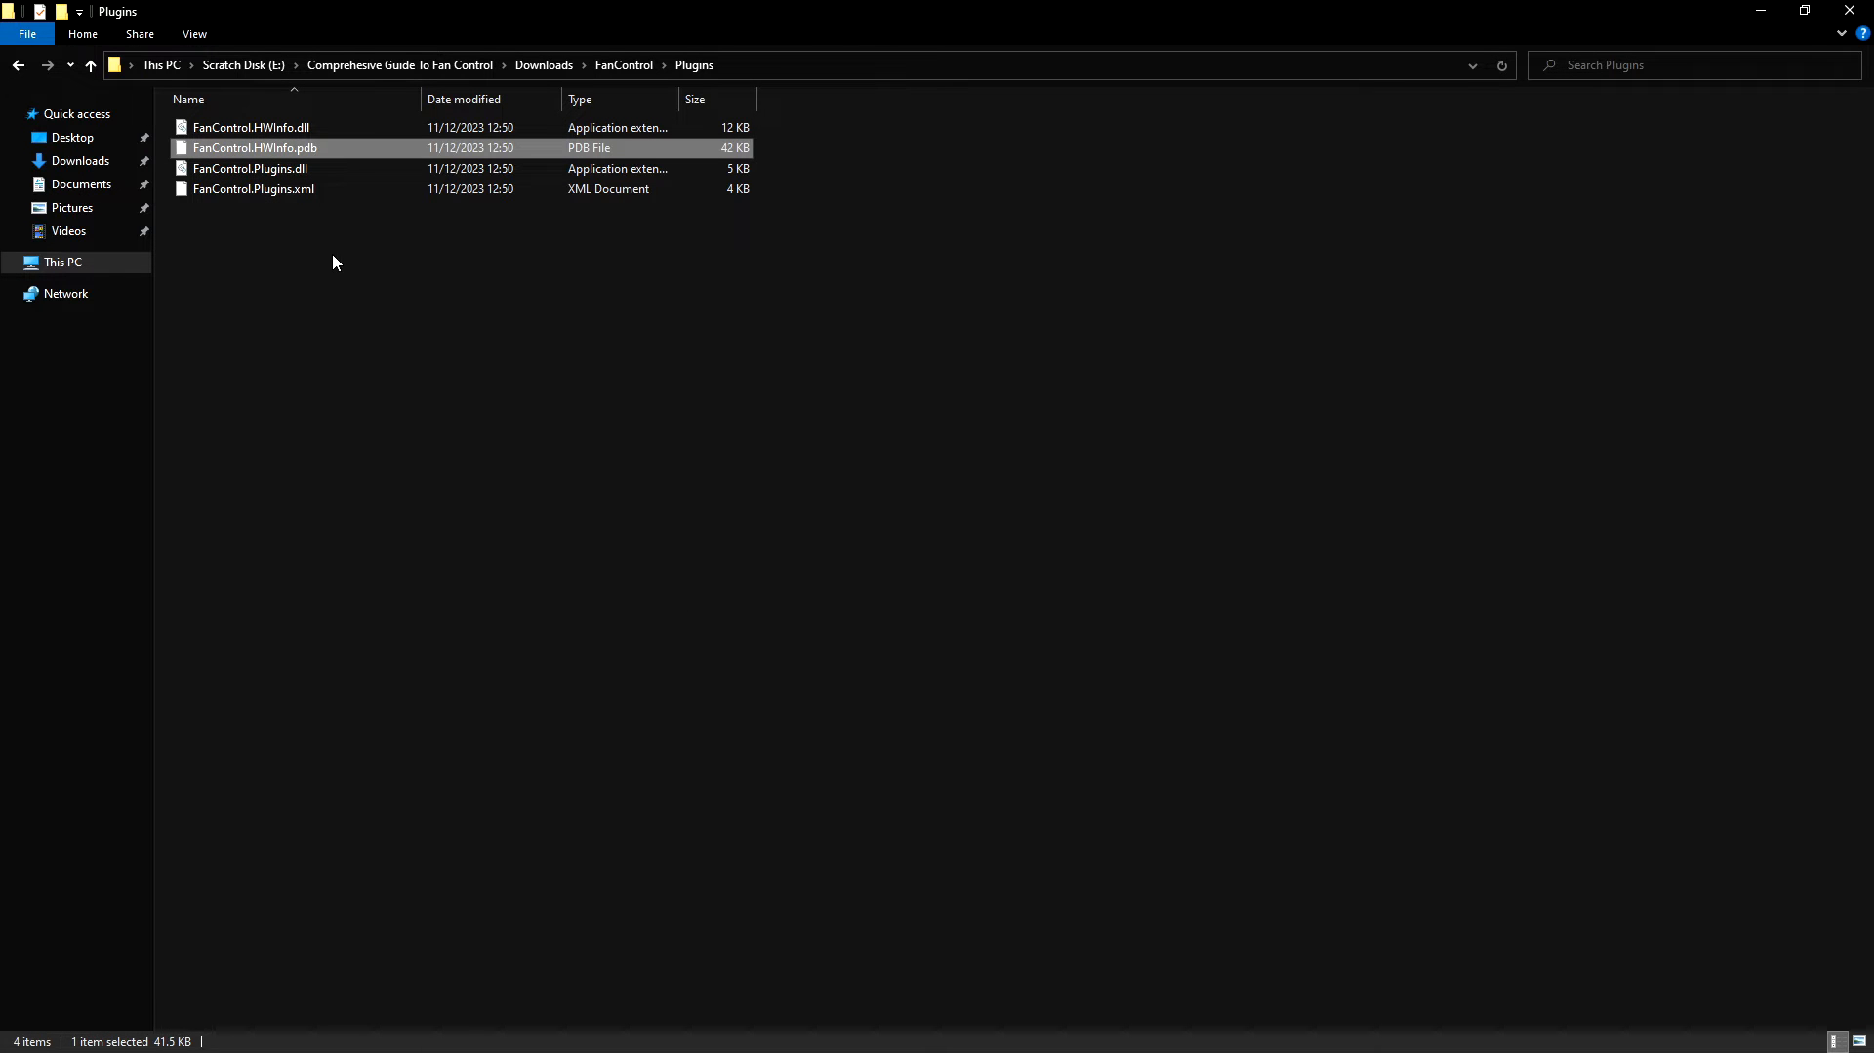
- Unblock FanControl.Plugins.dll in its file properties and apply the change
right_click(323, 171)
left_click(442, 472)
left_click(594, 574)
left_click(639, 647)
left_click(489, 646)
- Unblock FanControl.Plugins.xml in its file properties and apply the change
right_click(284, 189)
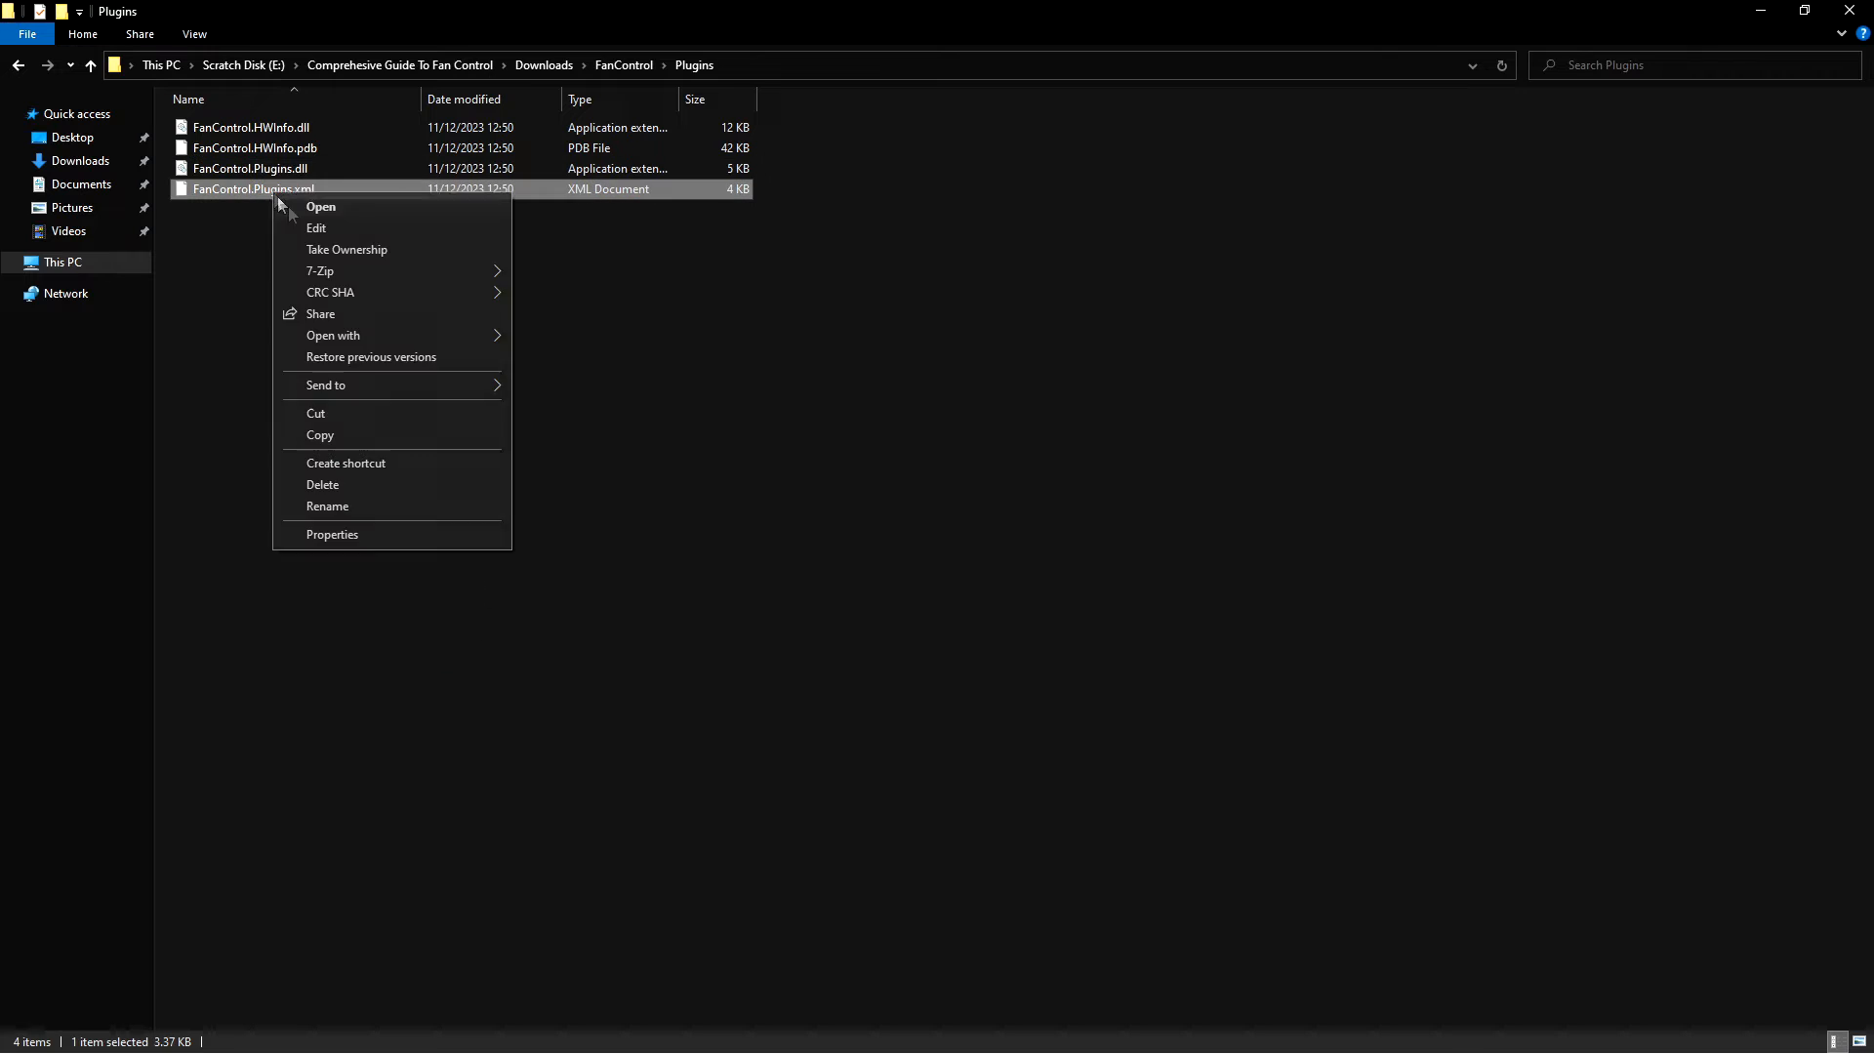
left_click(416, 531)
left_click(544, 593)
left_click(587, 667)
left_click(430, 669)
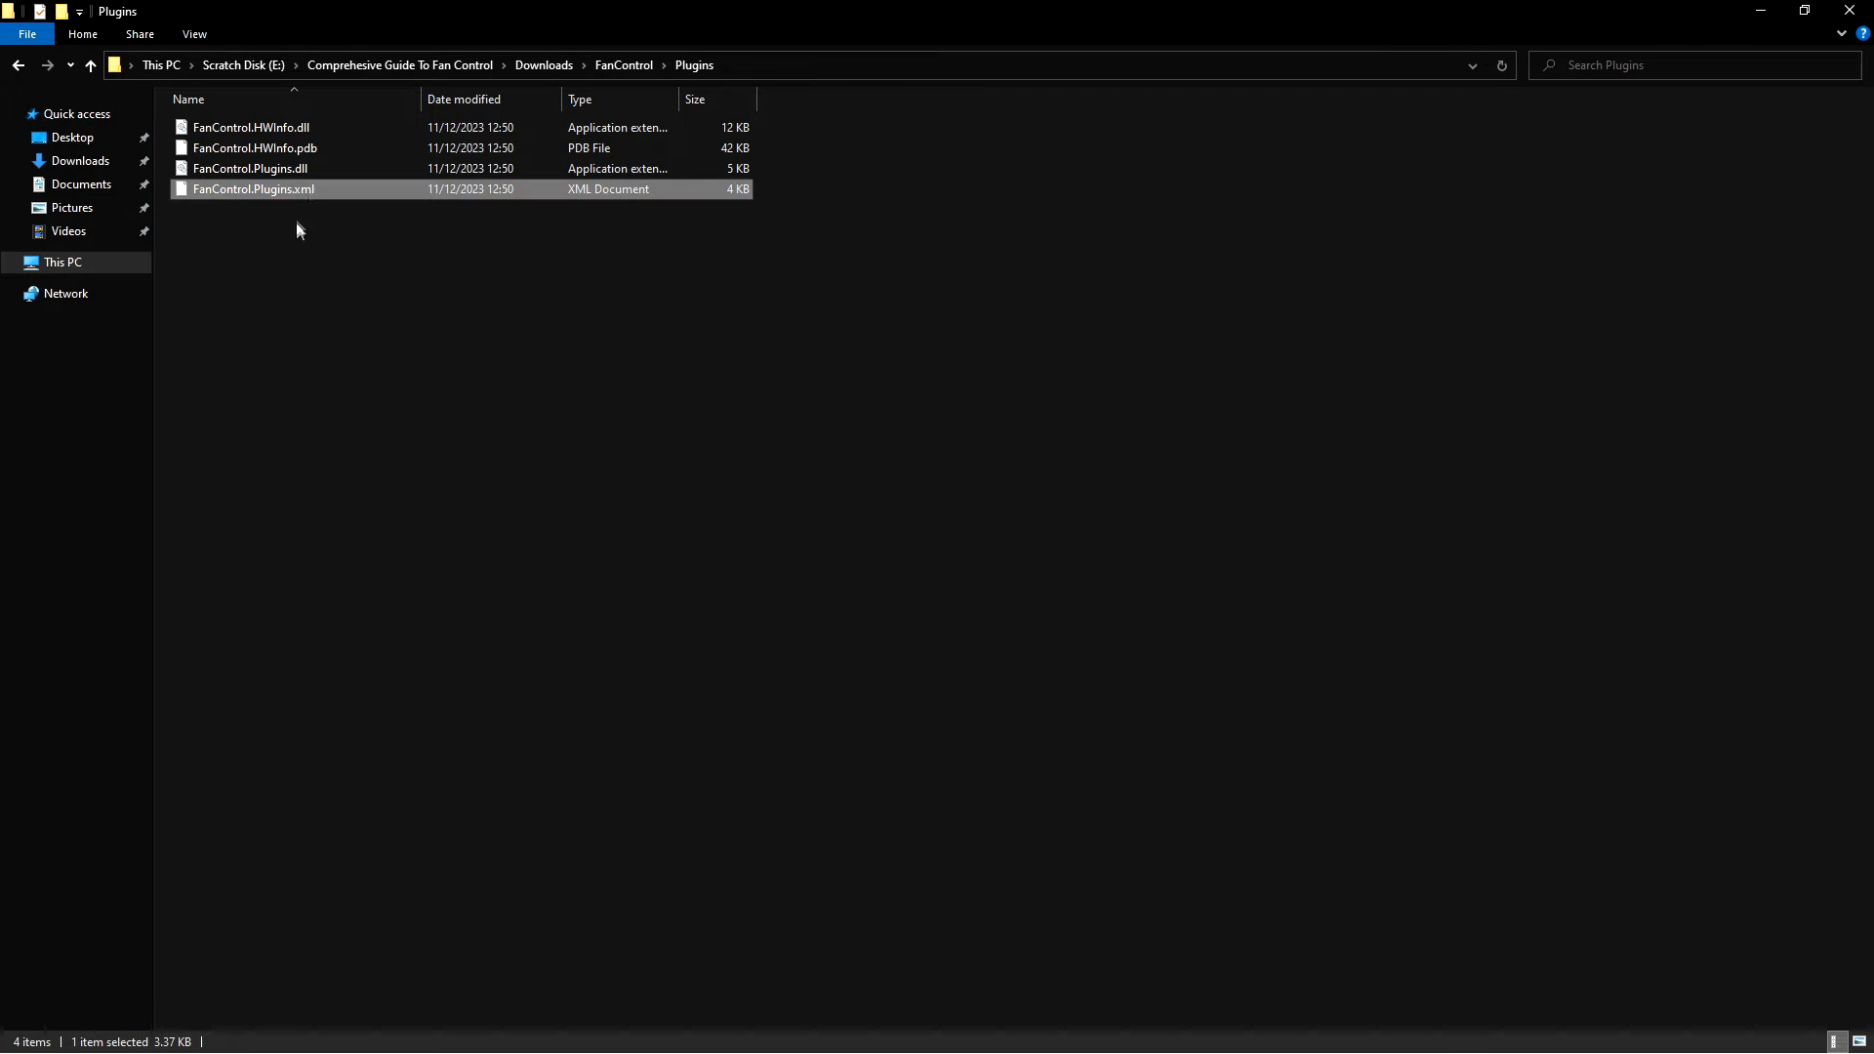
- Recheck the file properties of FanControl.Plugins.dll and FanControl.Plugins.xml for any remaining block
left_click(286, 172)
right_click(284, 171)
left_click(363, 471)
left_click(522, 639)
left_click(308, 191)
right_click(309, 191)
left_click(443, 531)
left_click(543, 667)
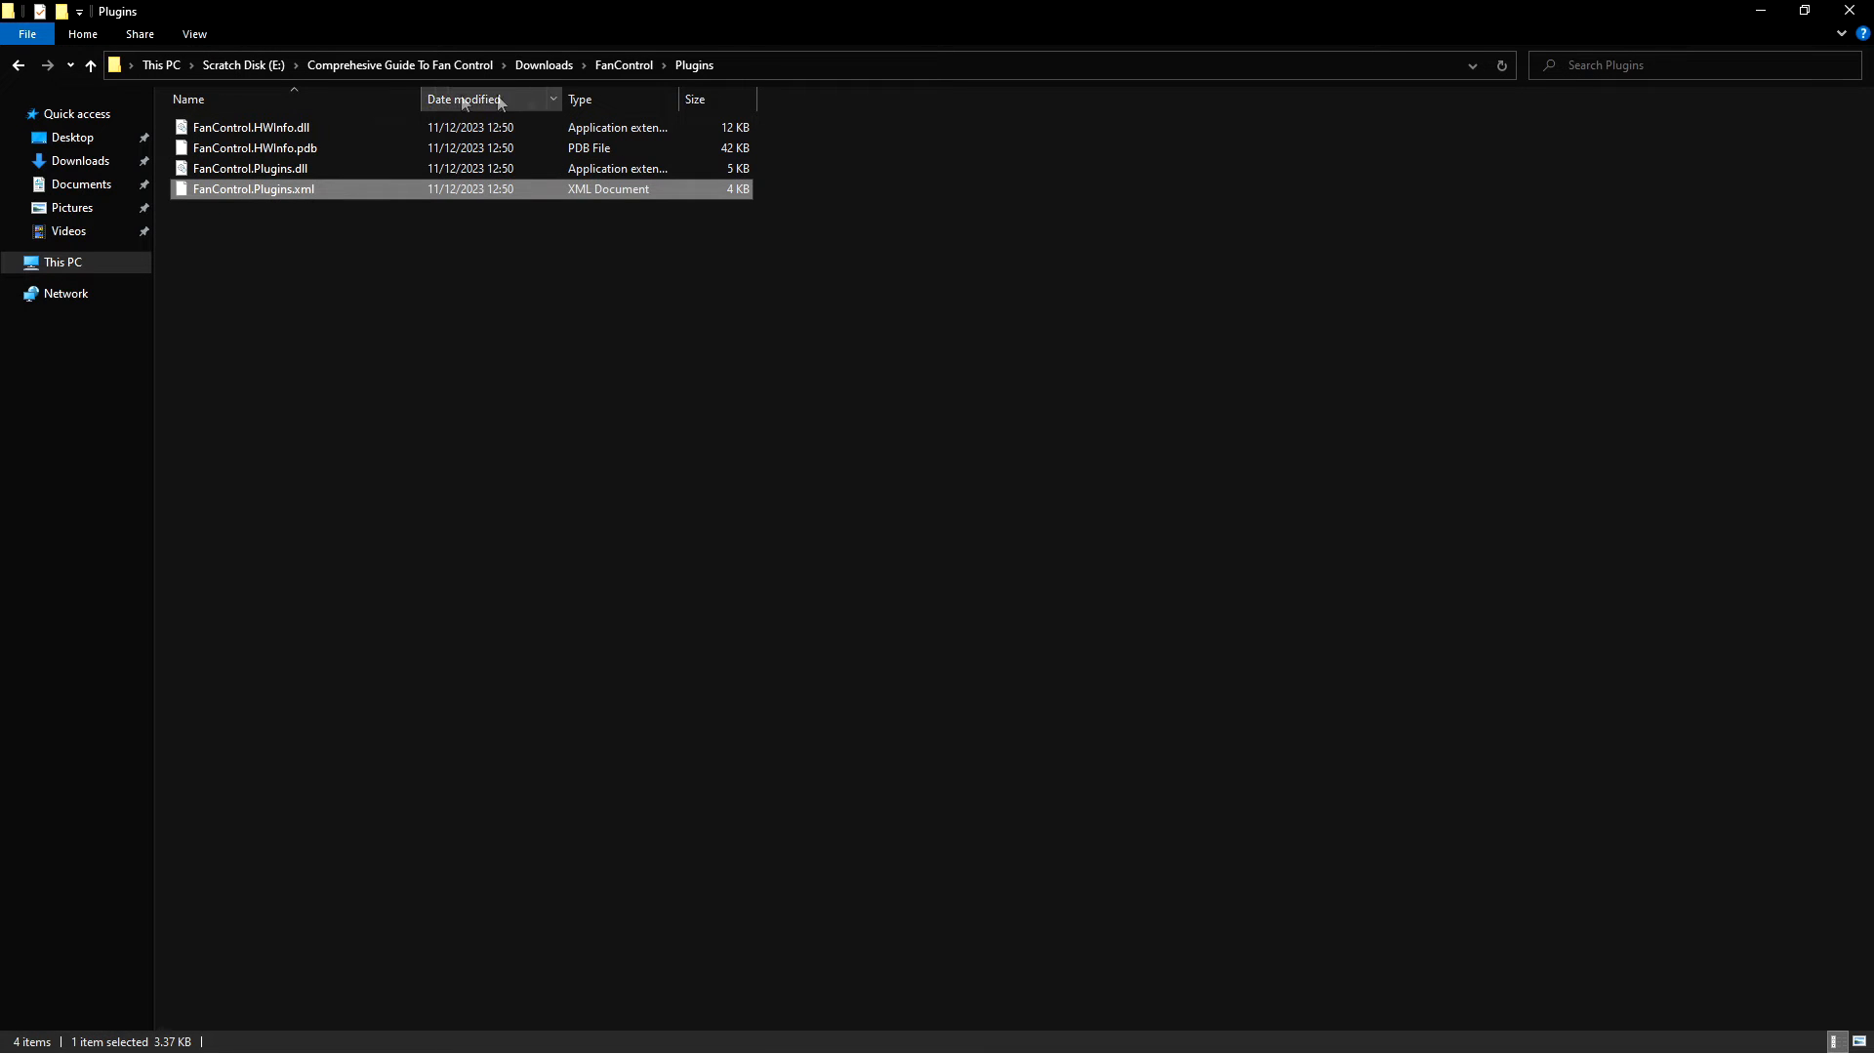
- Go back to Downloads and launch HWiNFO64.exe from the hwi_766 folder
left_click(624, 64)
left_click(955, 295)
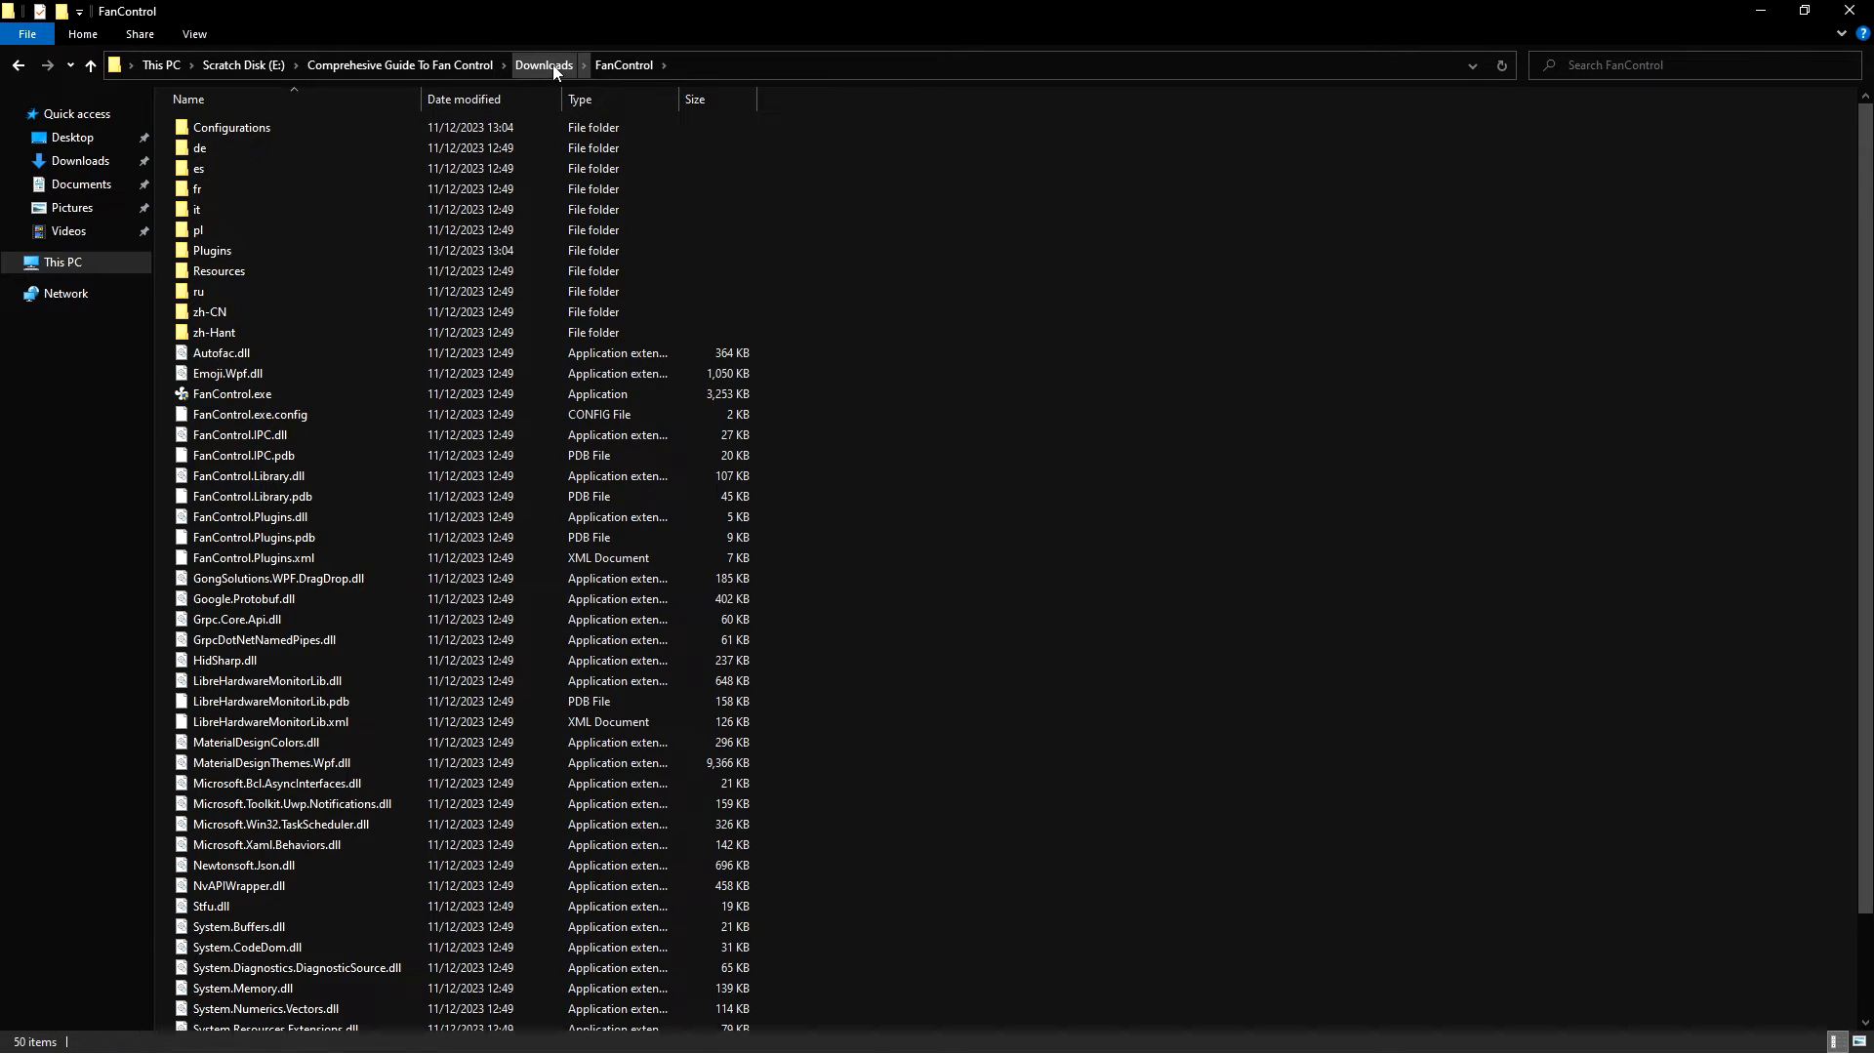
left_click(552, 66)
left_click(907, 297)
double_click(264, 147)
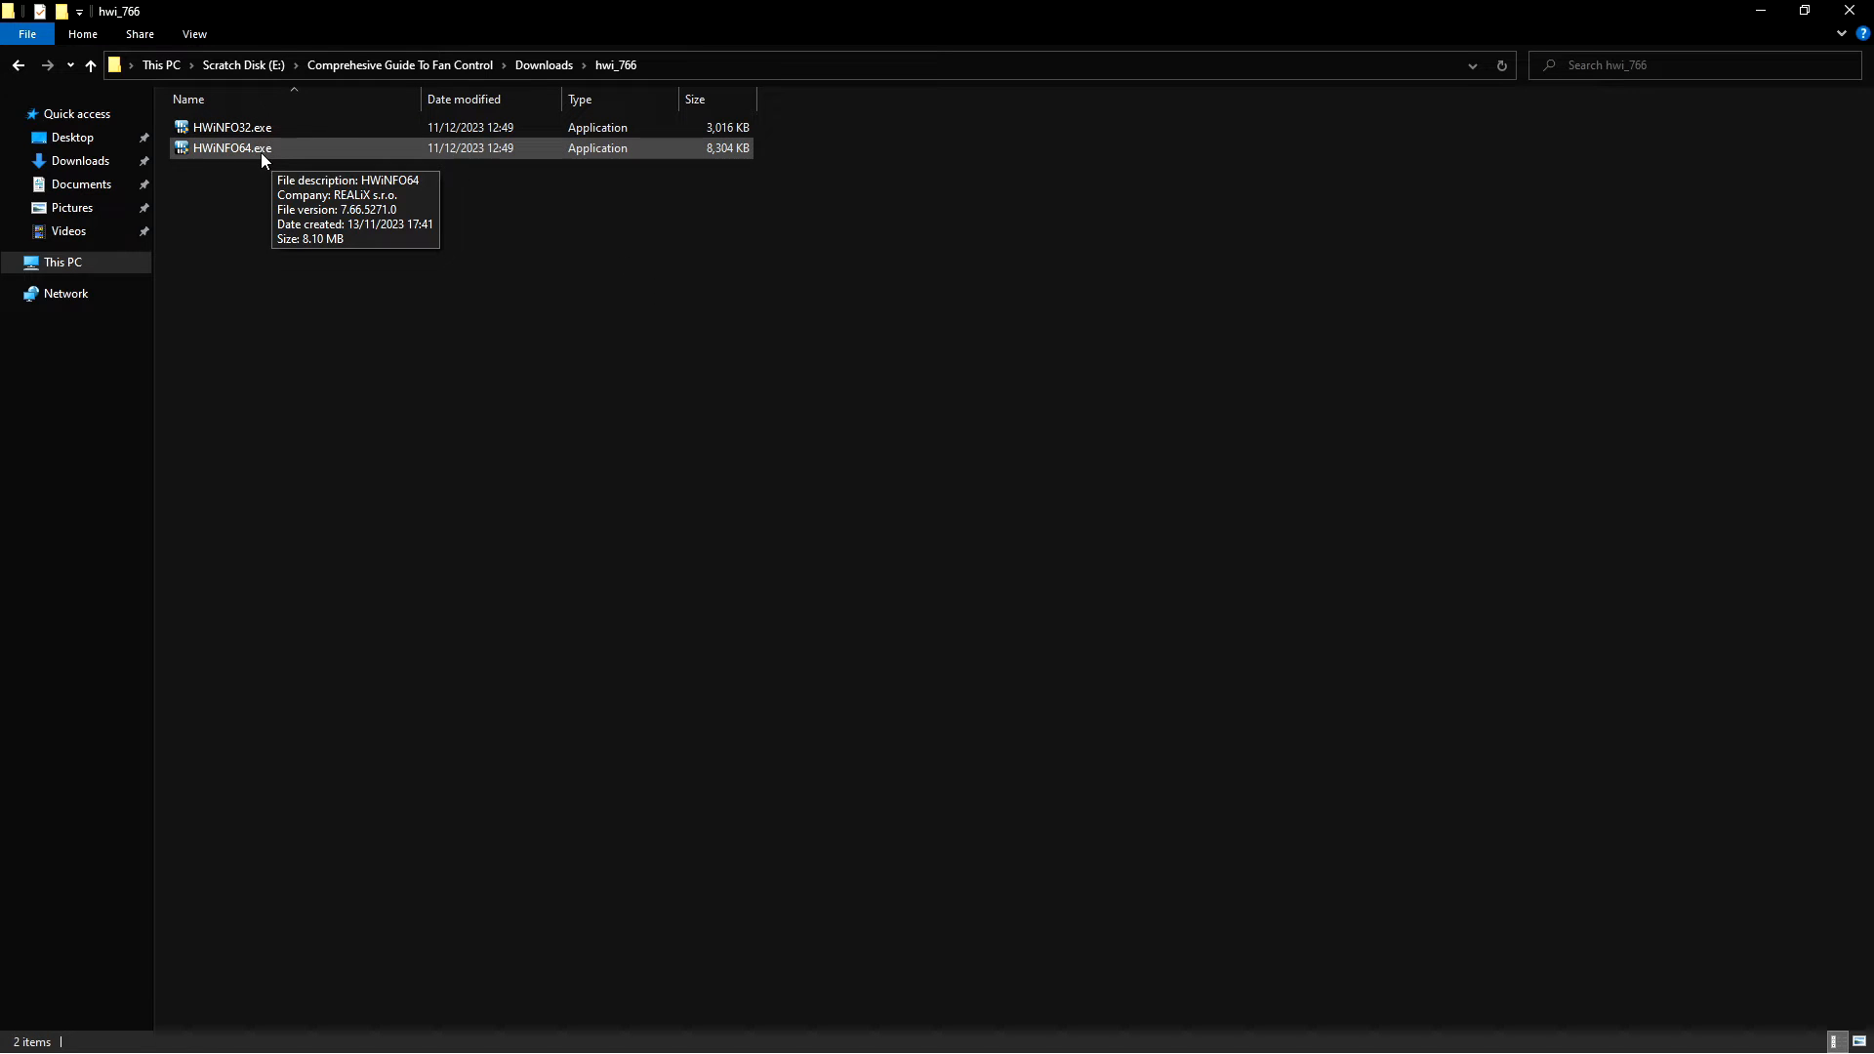
double_click(262, 152)
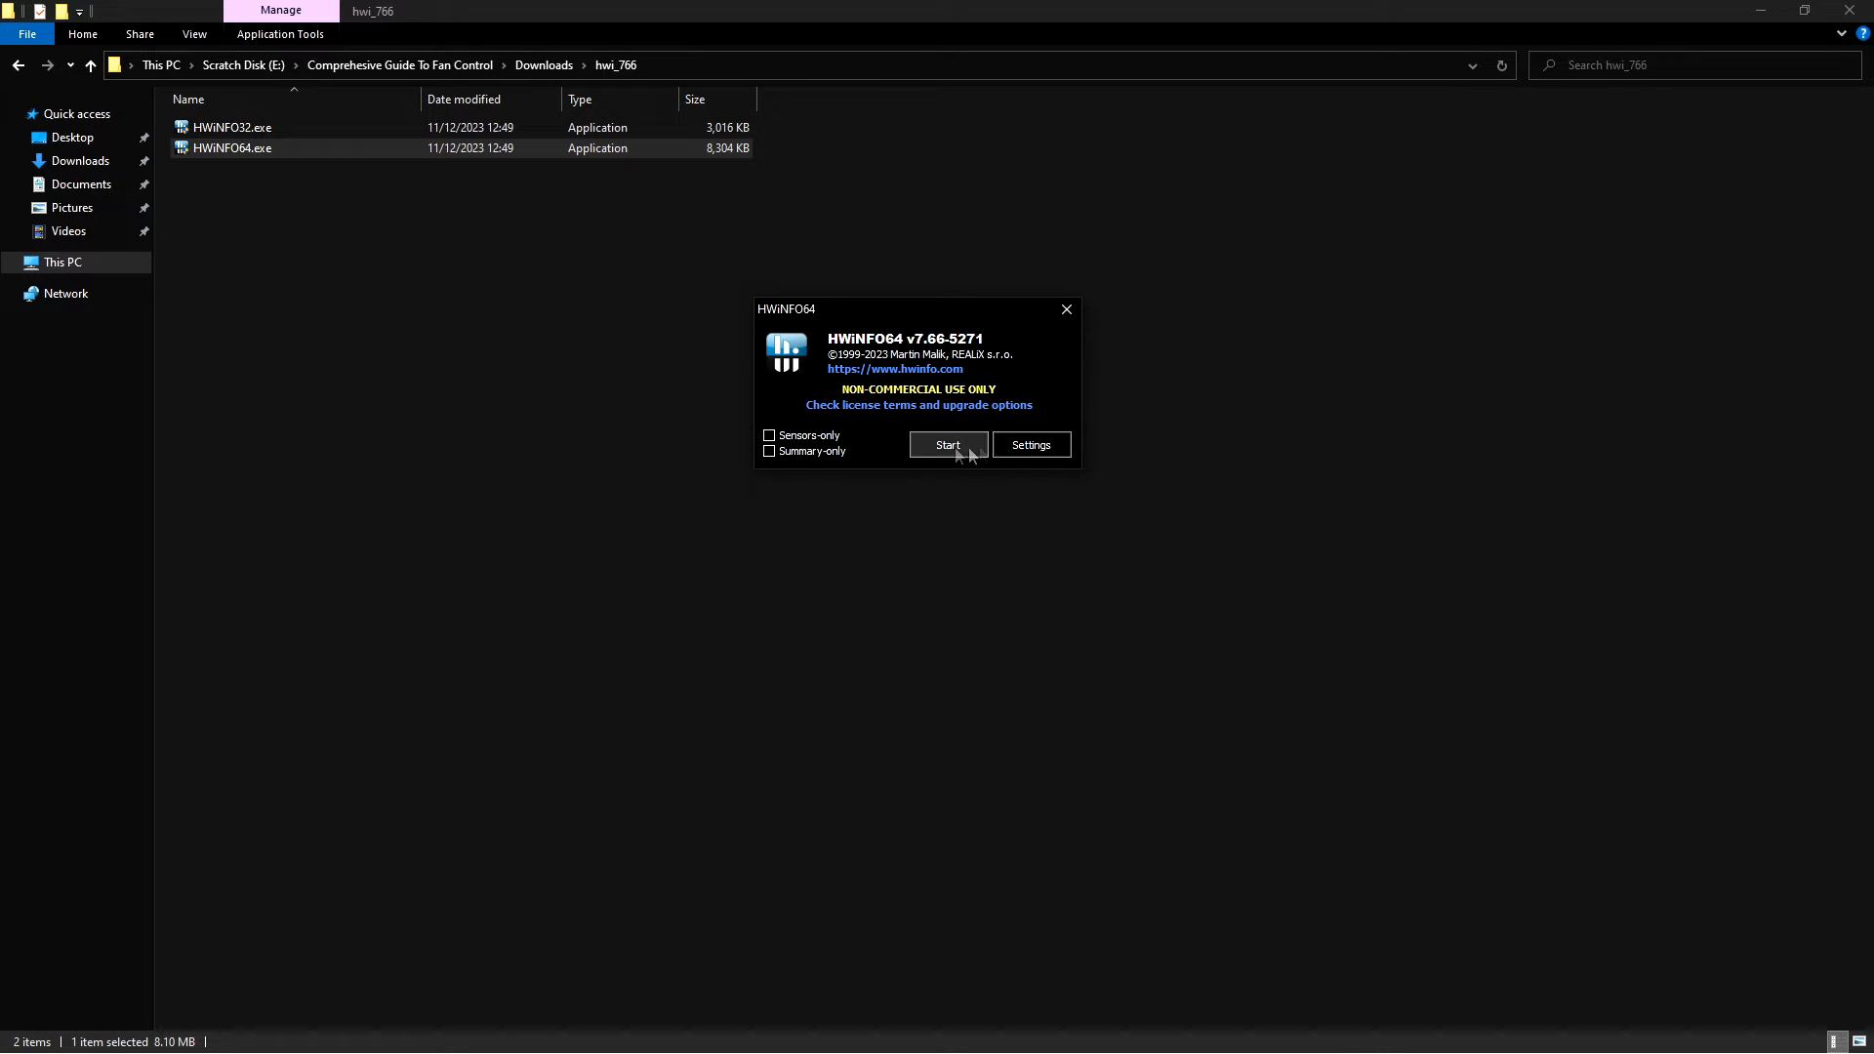
- In HWiNFO64's settings, enable Show Sensors on Startup, the three minimize options and Auto Start, and disable the system summary, welcome screen and Automatic Update
left_click(1030, 445)
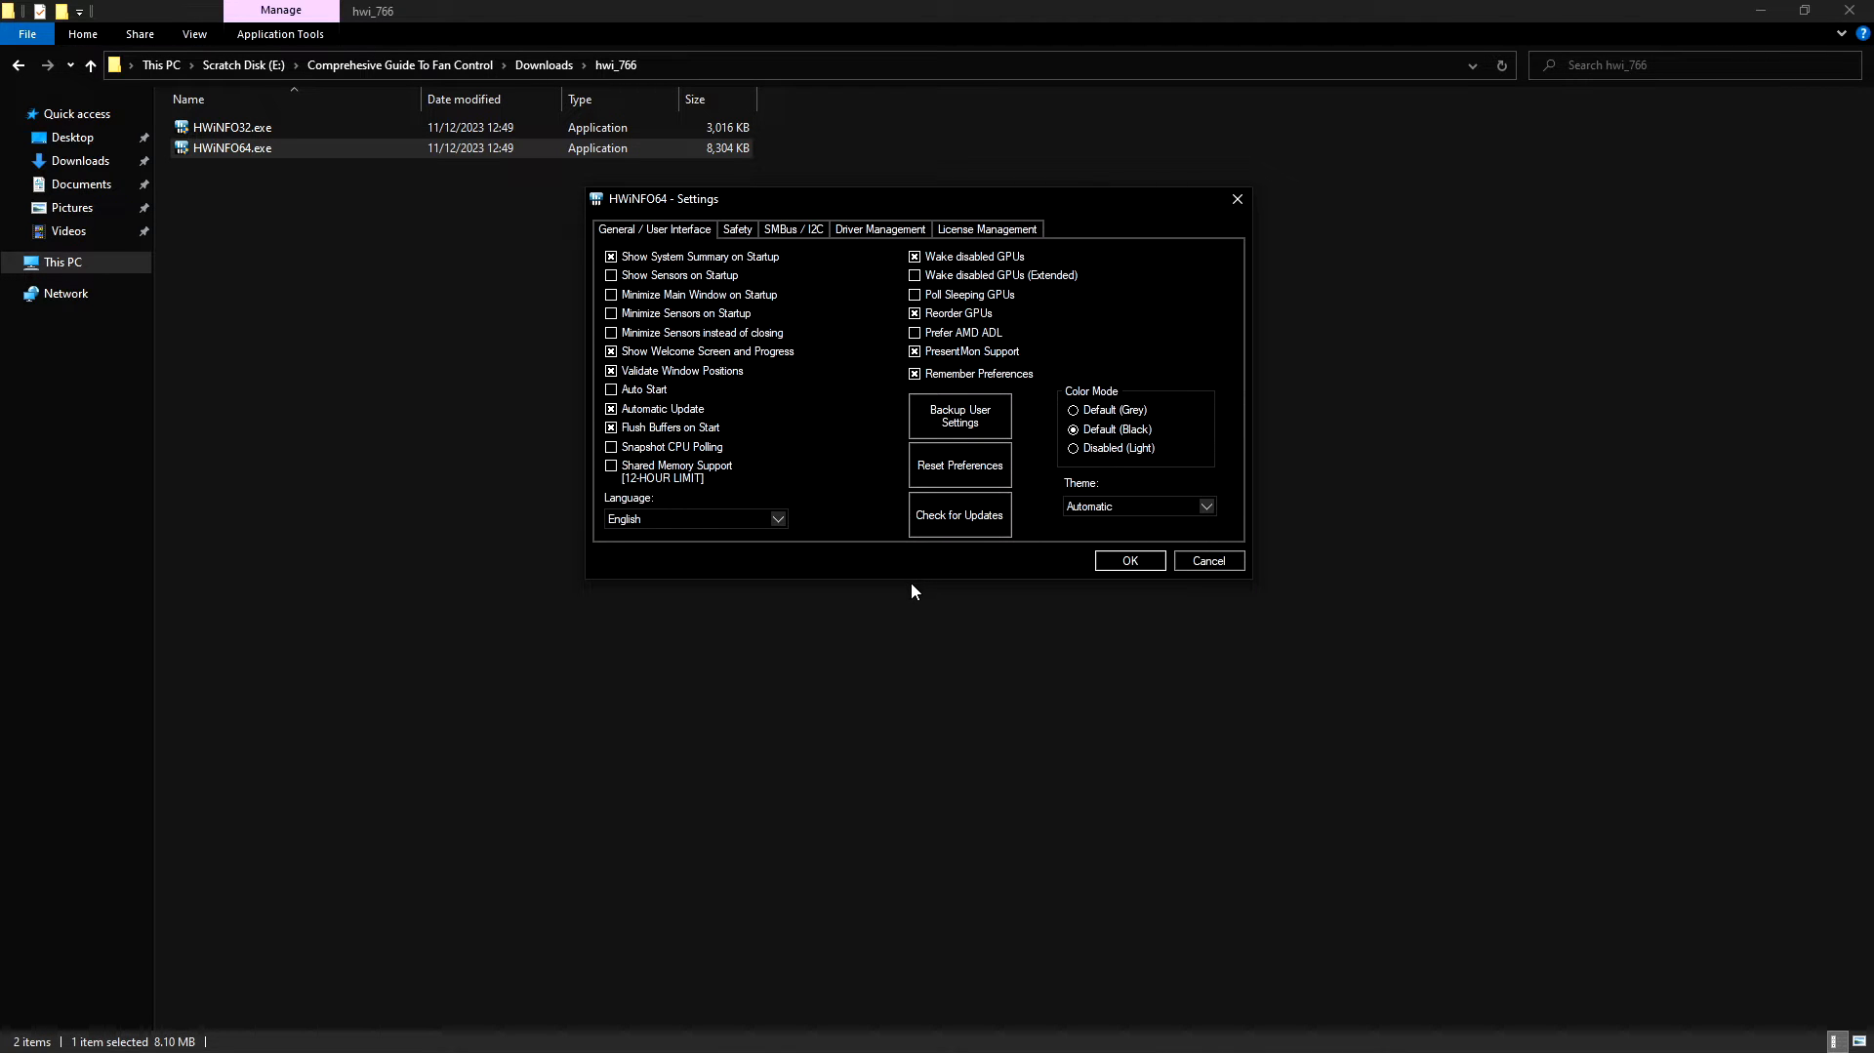
left_click(611, 259)
left_click(612, 279)
left_click(612, 295)
left_click(610, 314)
left_click(611, 333)
left_click(639, 389)
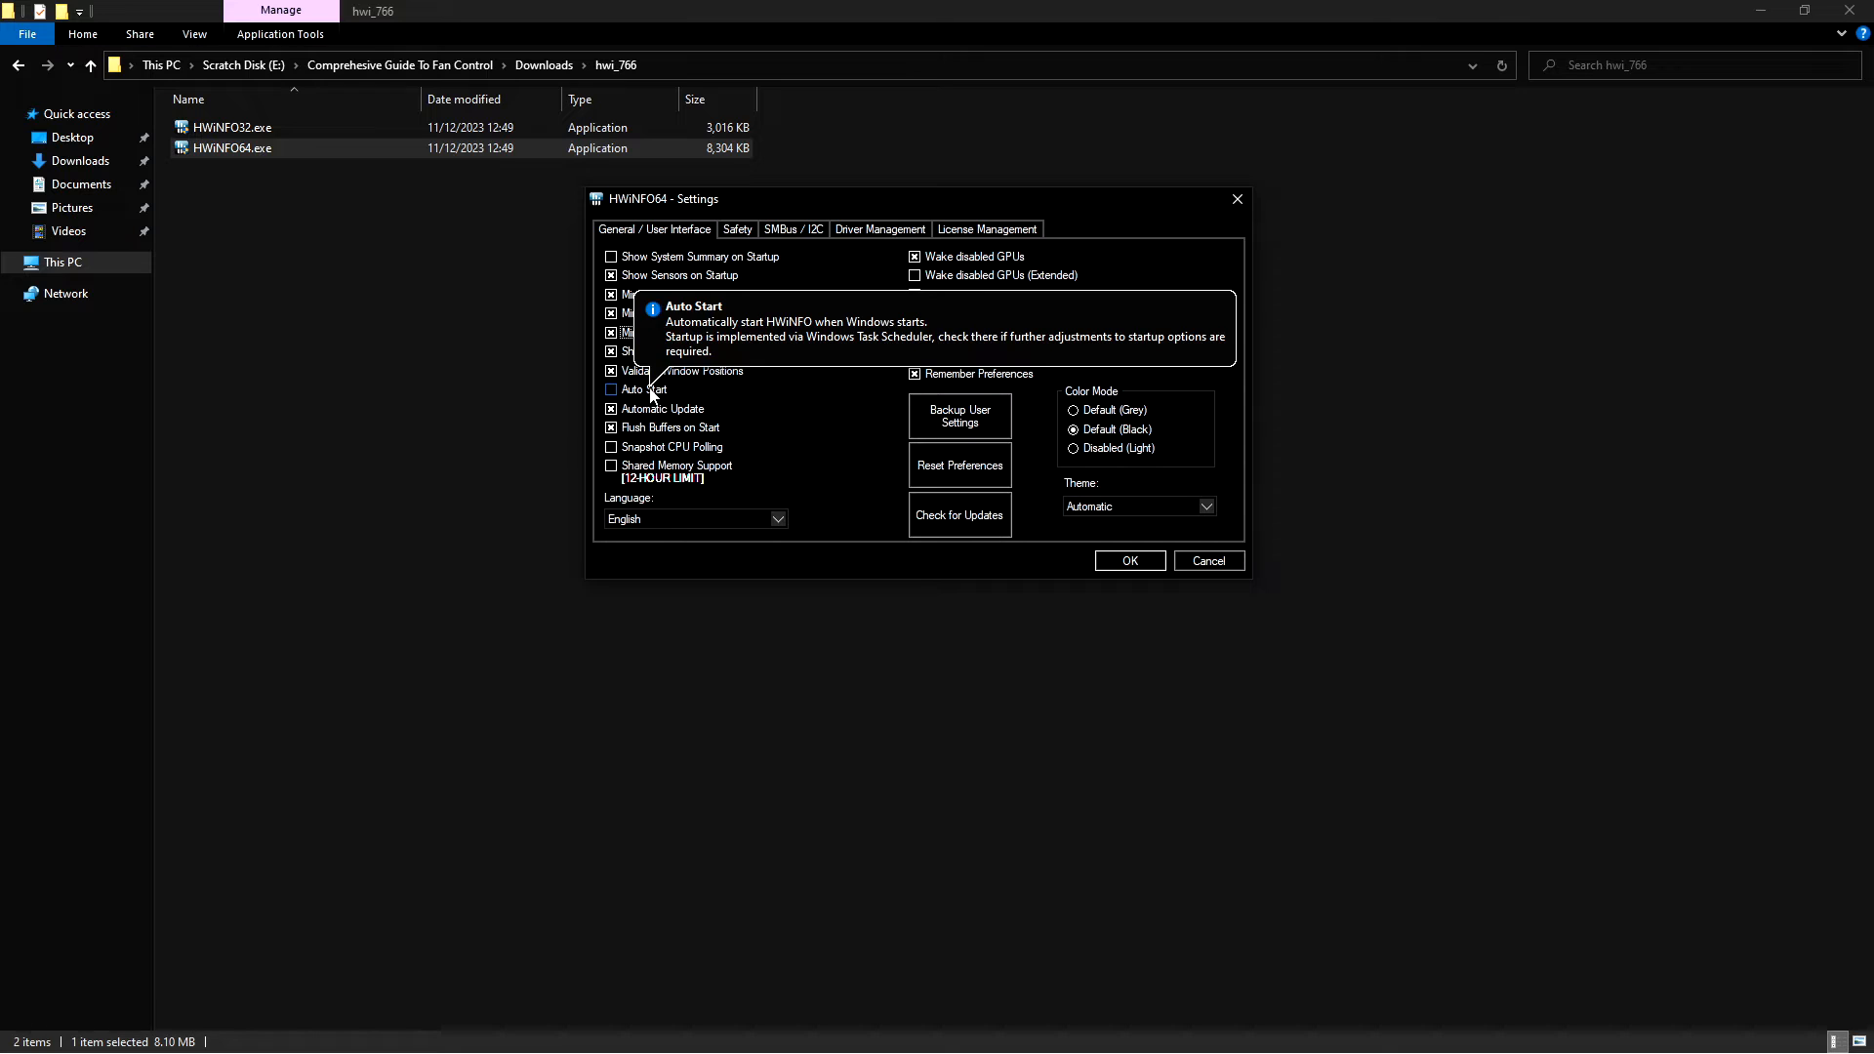
left_click(669, 410)
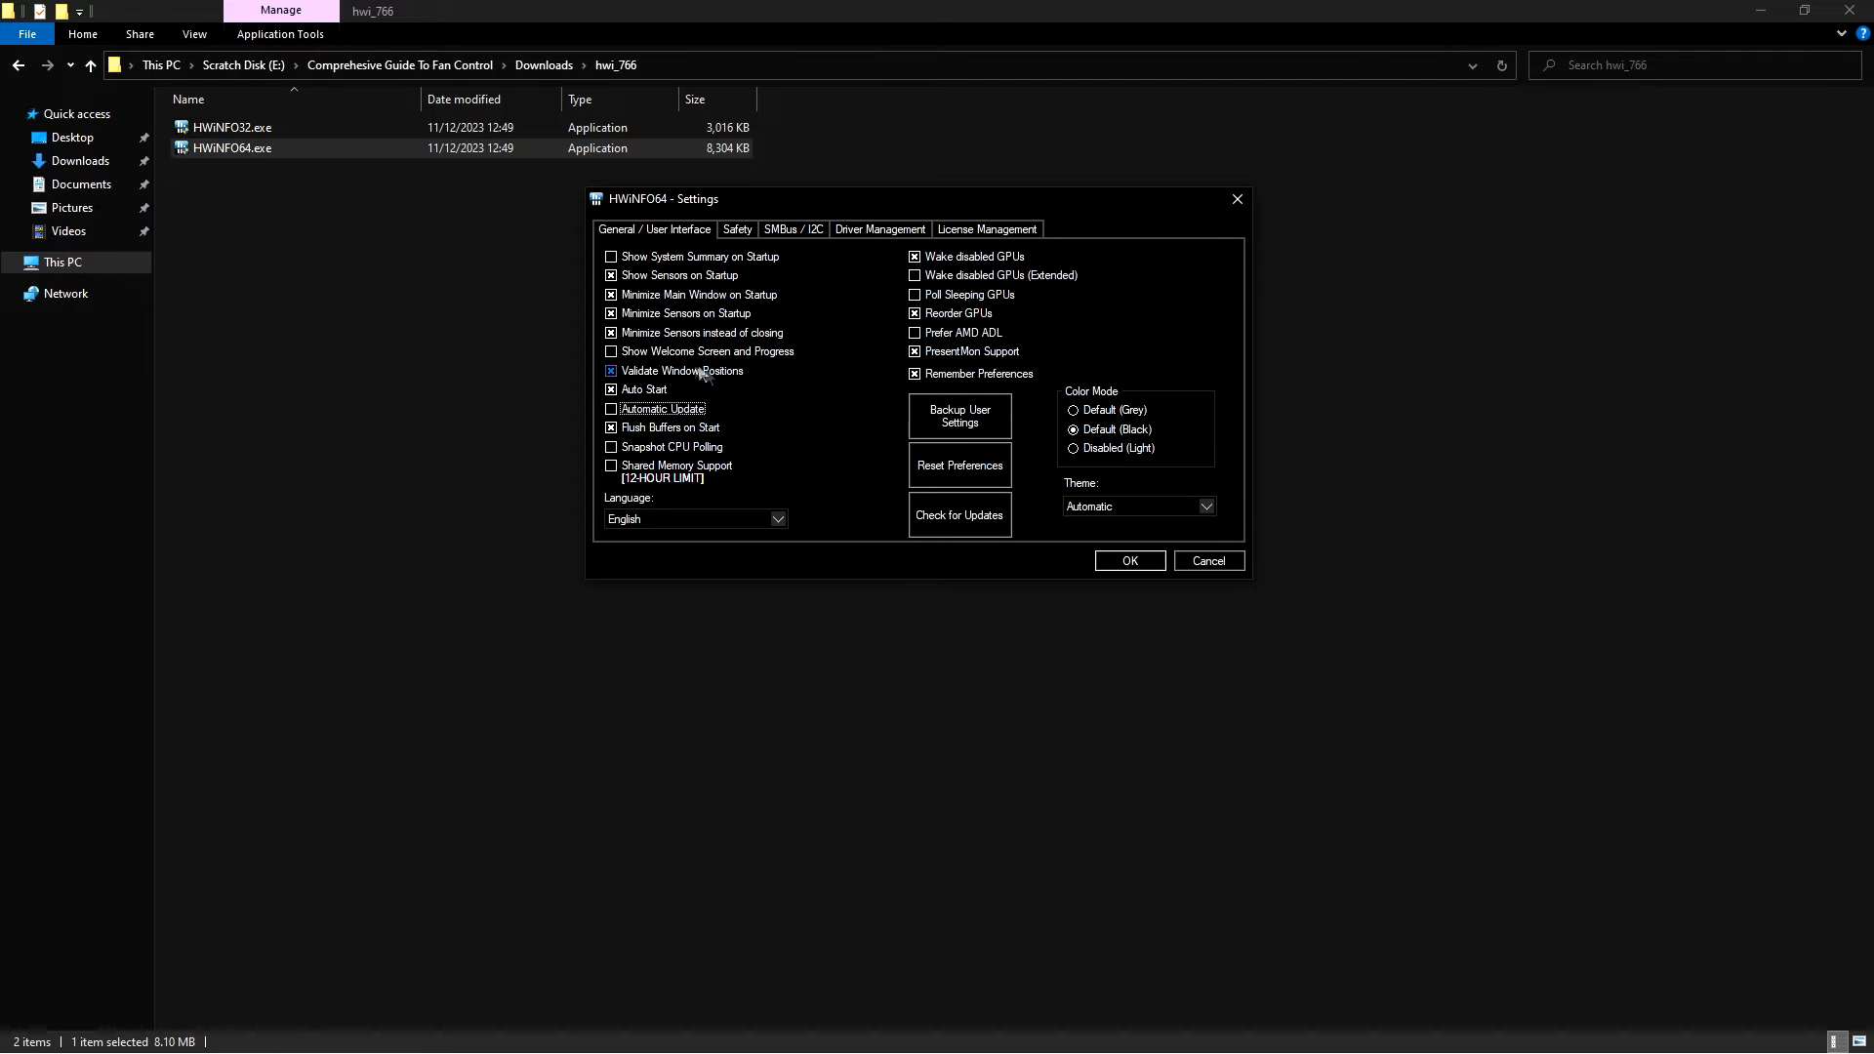
- Review the Safety, SMBus / I2C, Driver Management and License Management settings, and save the HWiNFO64 settings
left_click(734, 232)
left_click(796, 232)
left_click(878, 229)
left_click(984, 232)
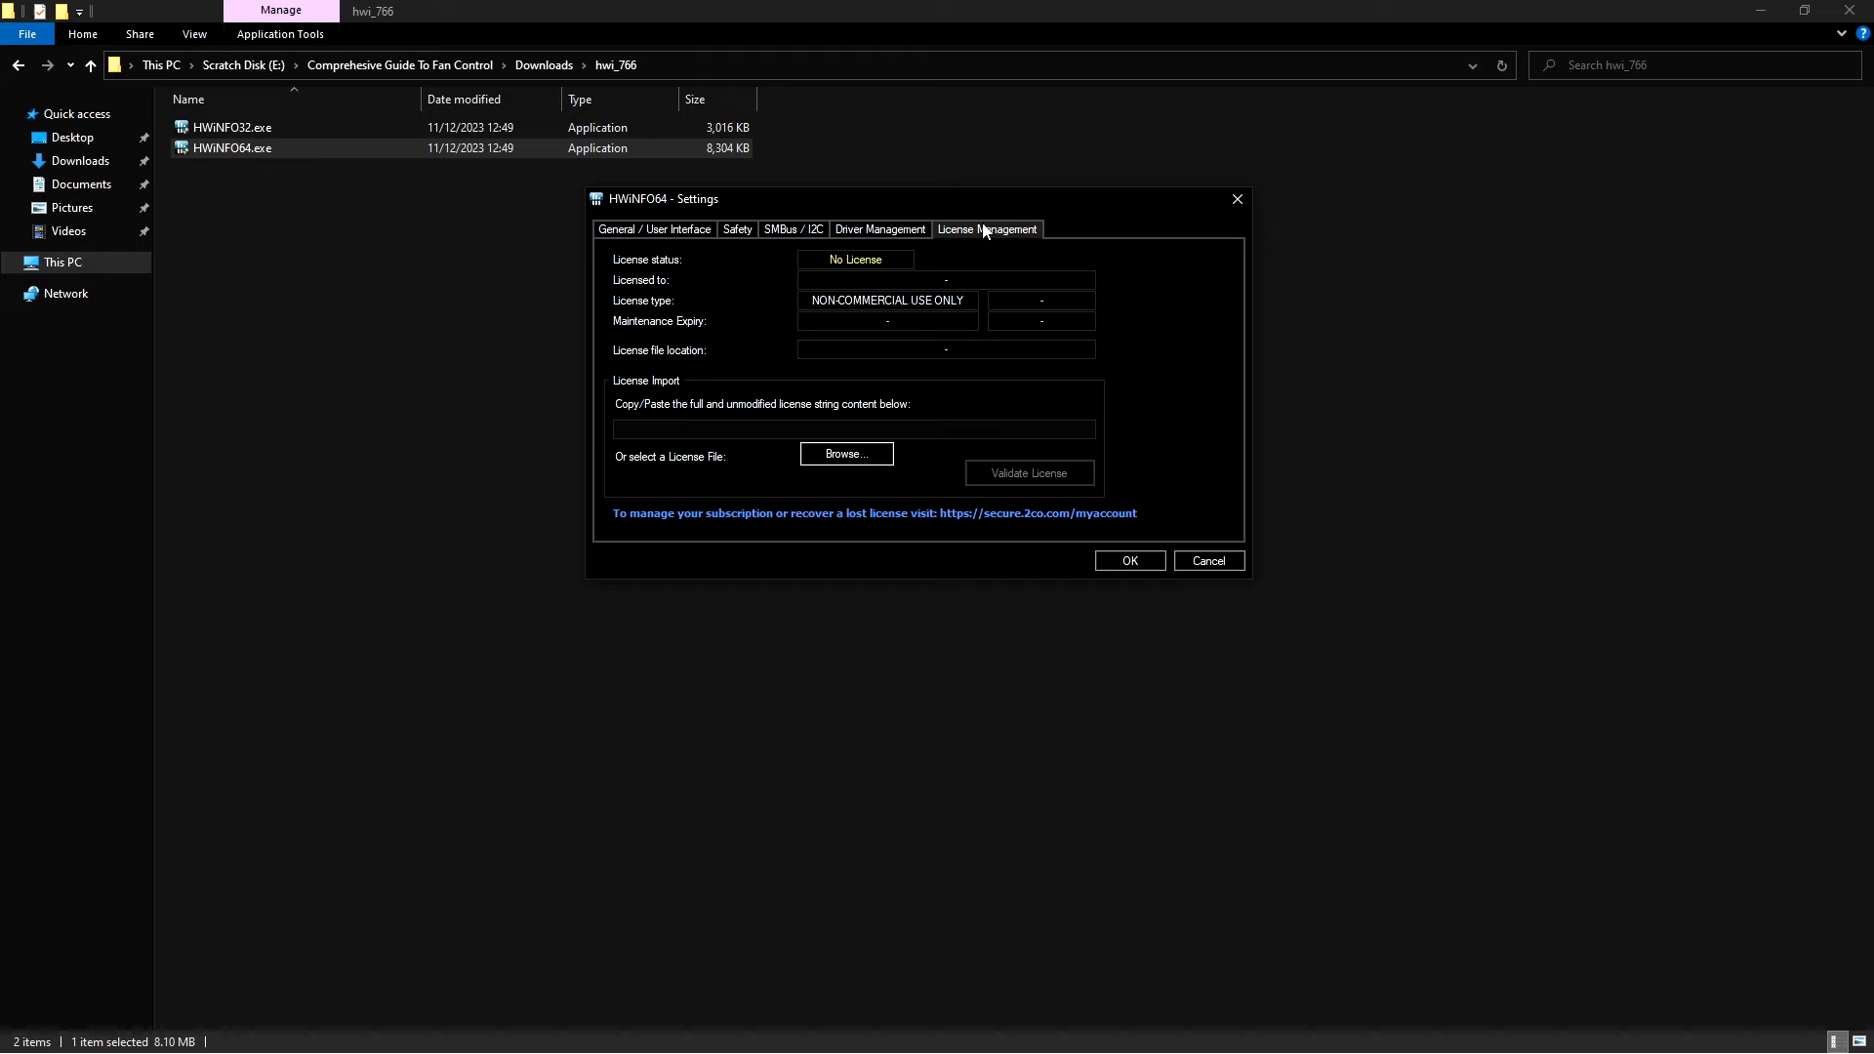
left_click(651, 232)
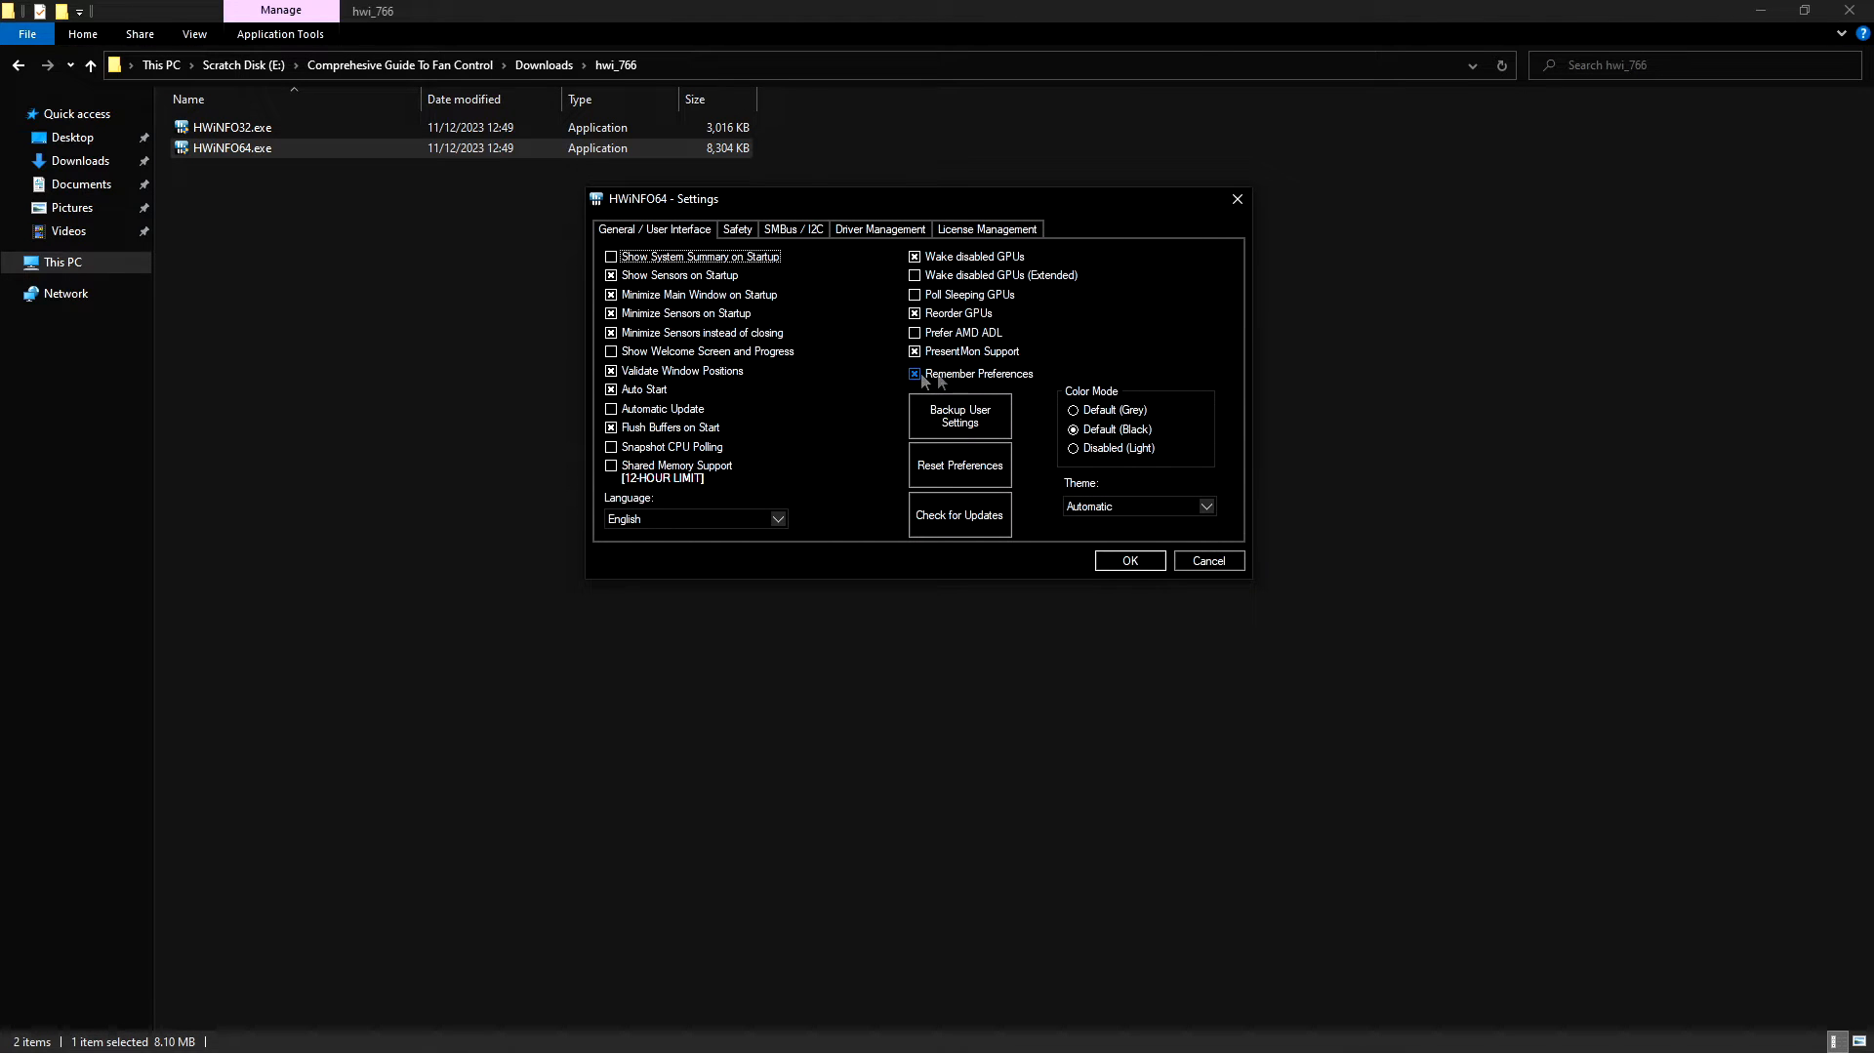
left_click(1129, 561)
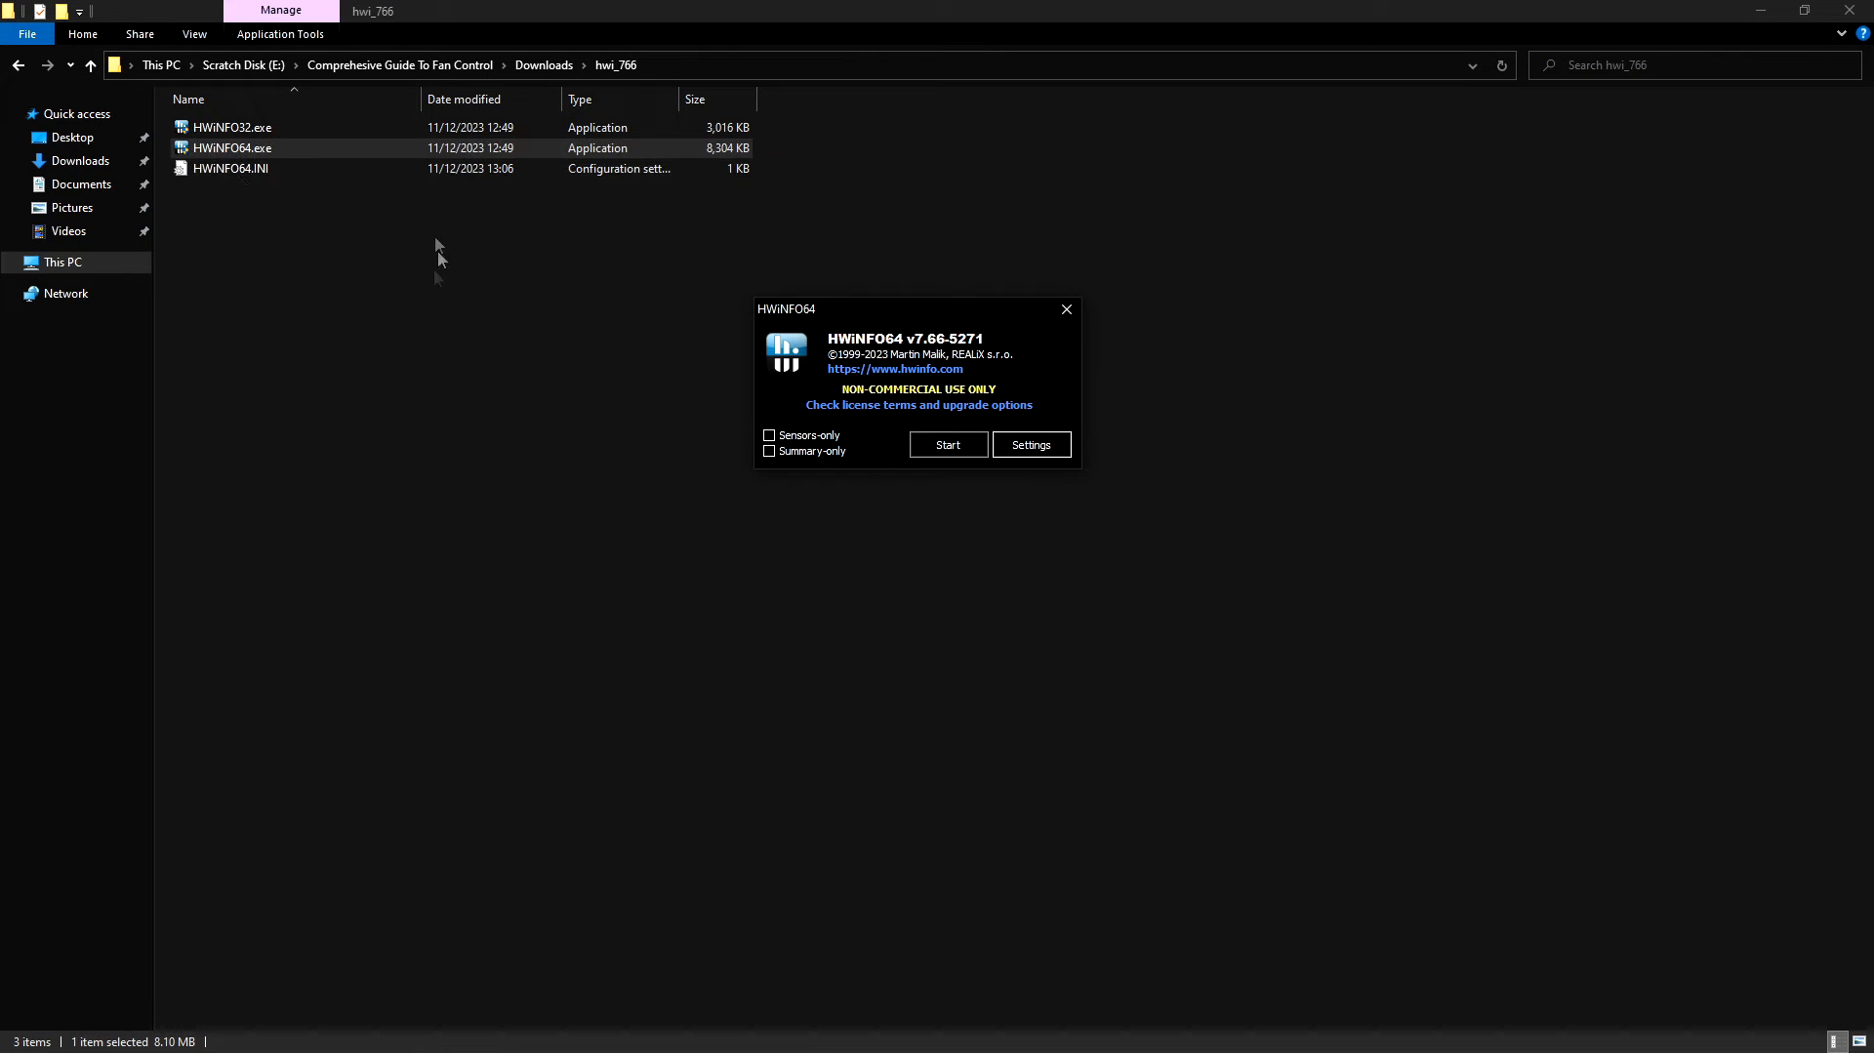
- Start HWiNFO64's sensor monitoring and maximize the Sensors Status window
left_click(819, 436)
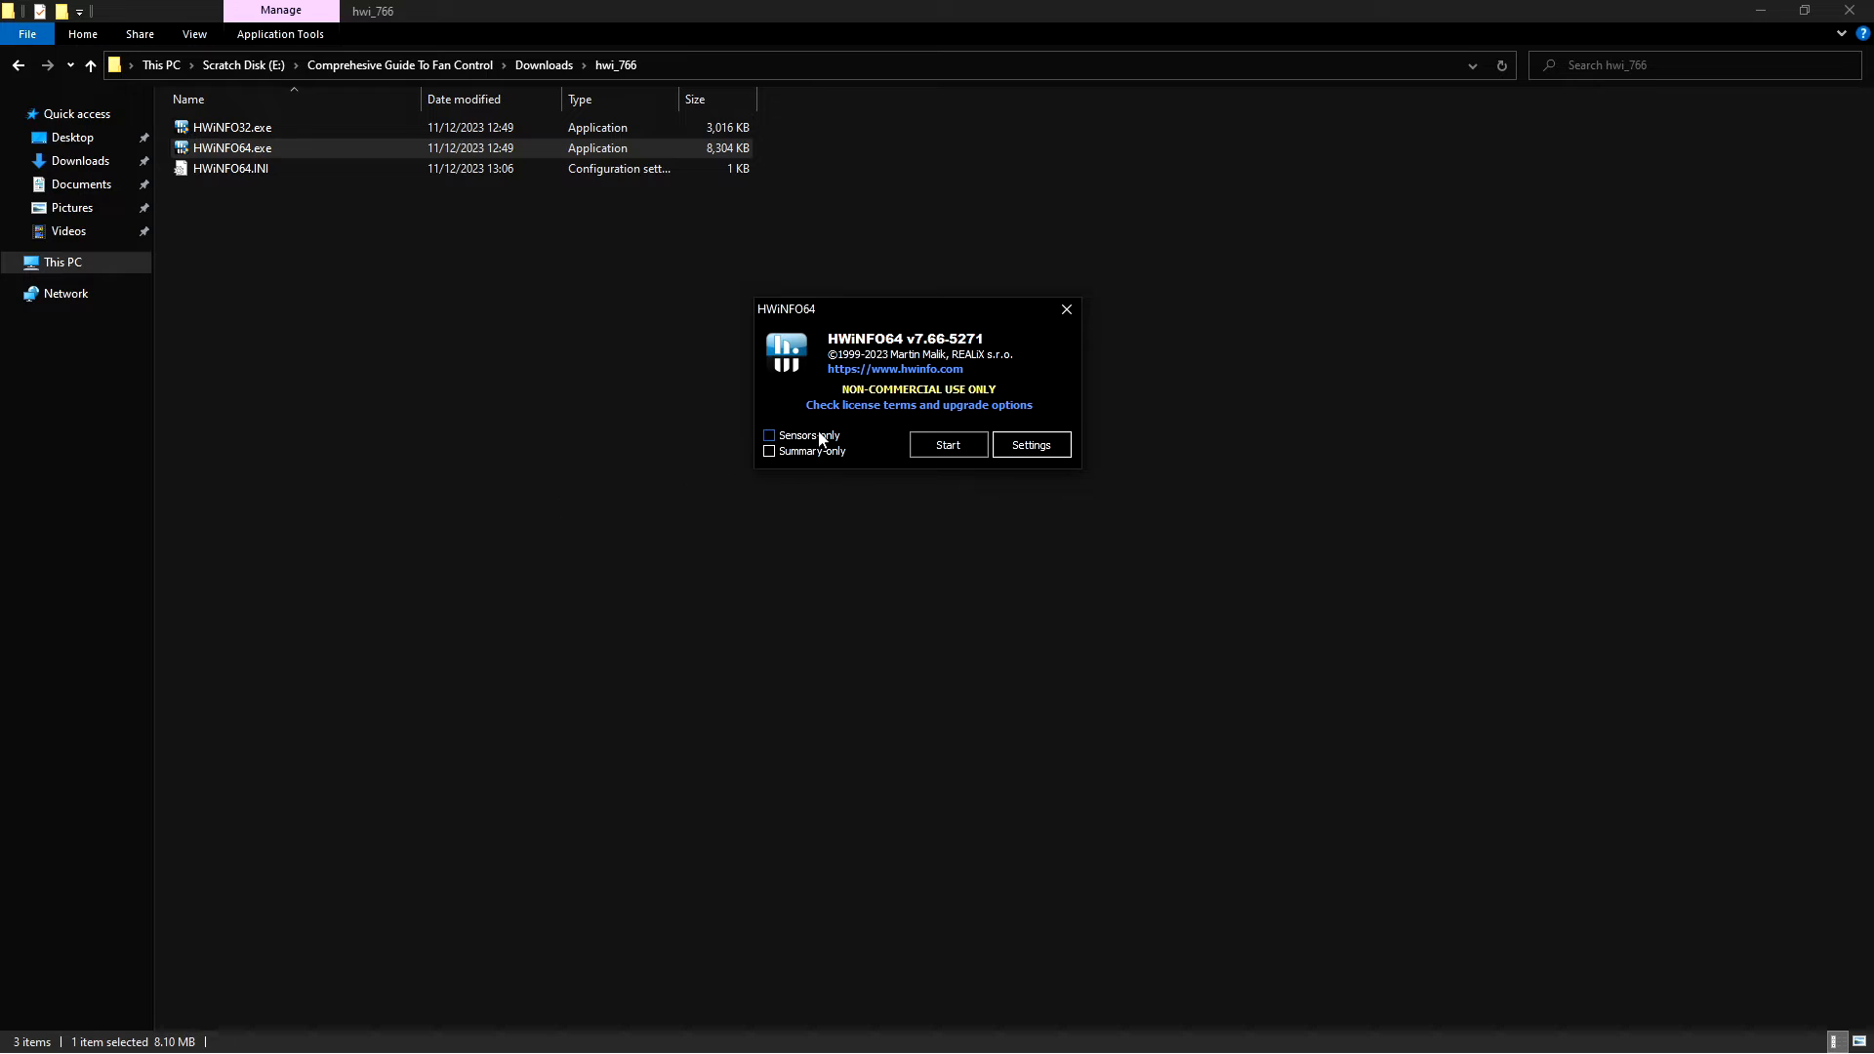
left_click(917, 445)
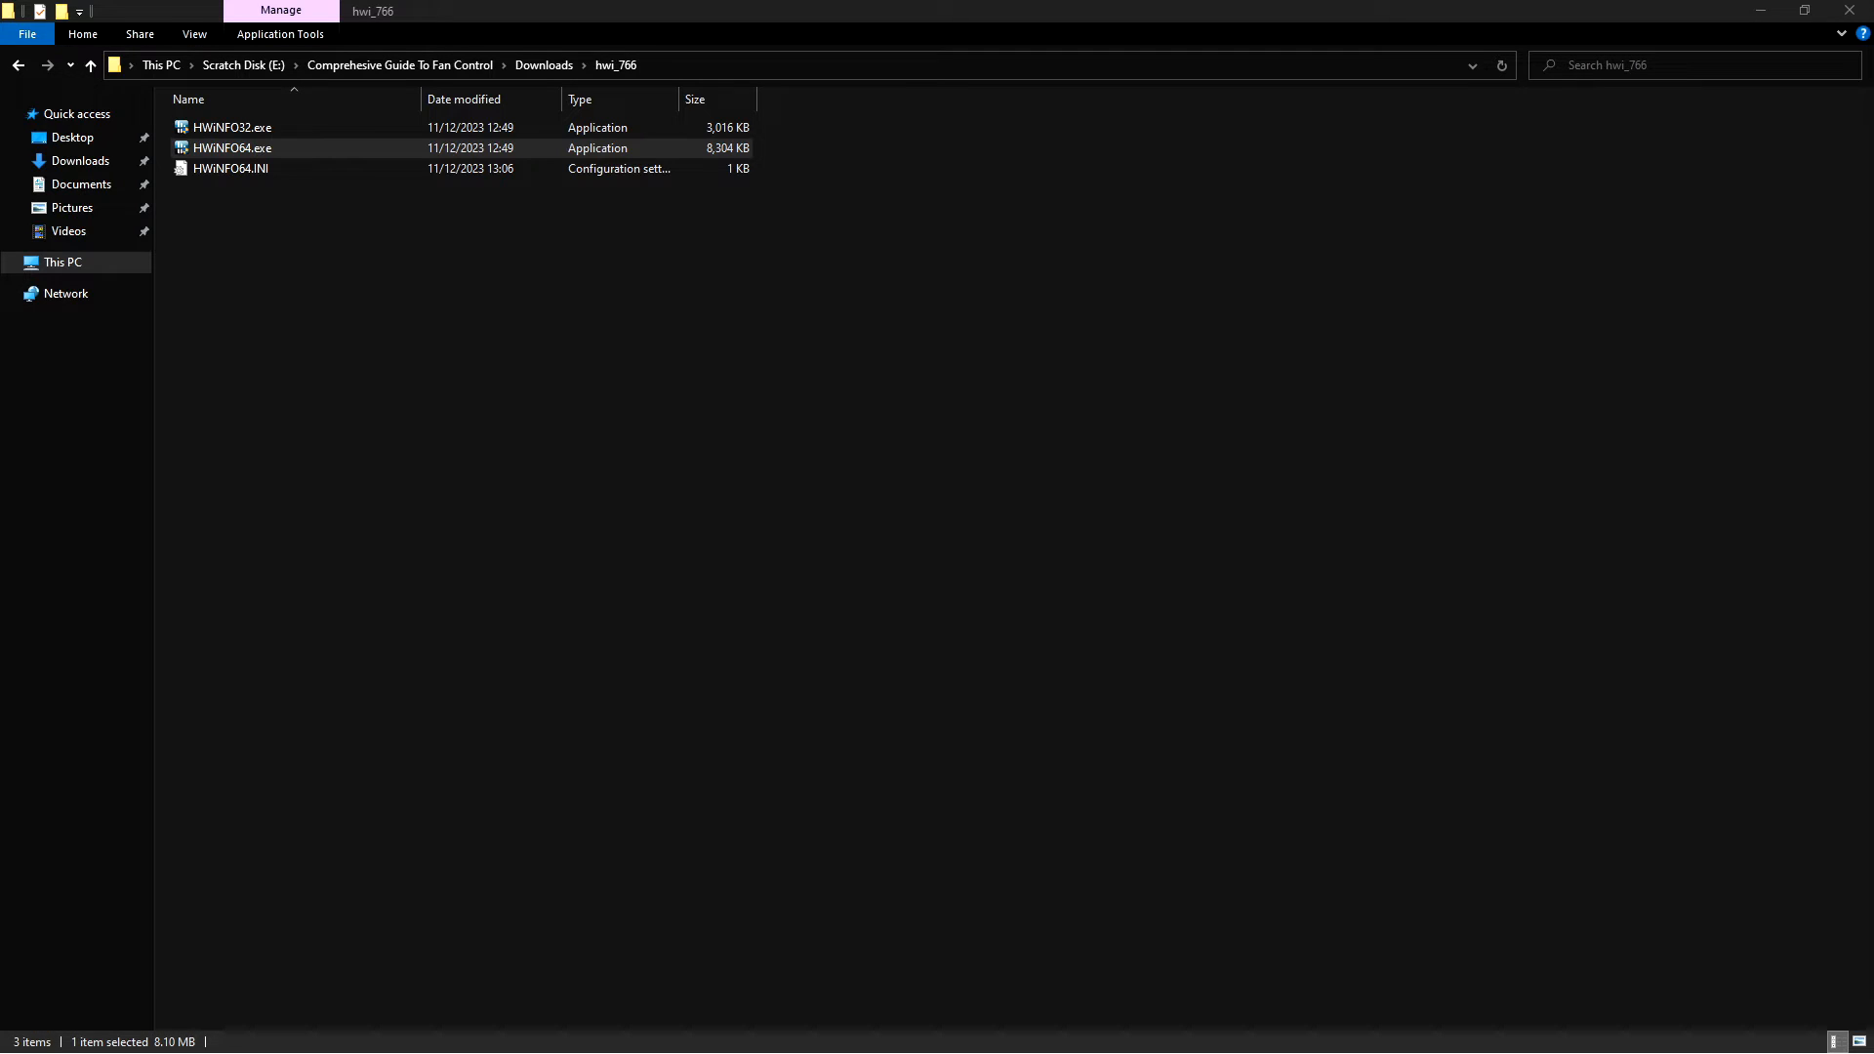
left_click_drag(1872, 37, 1466, 161)
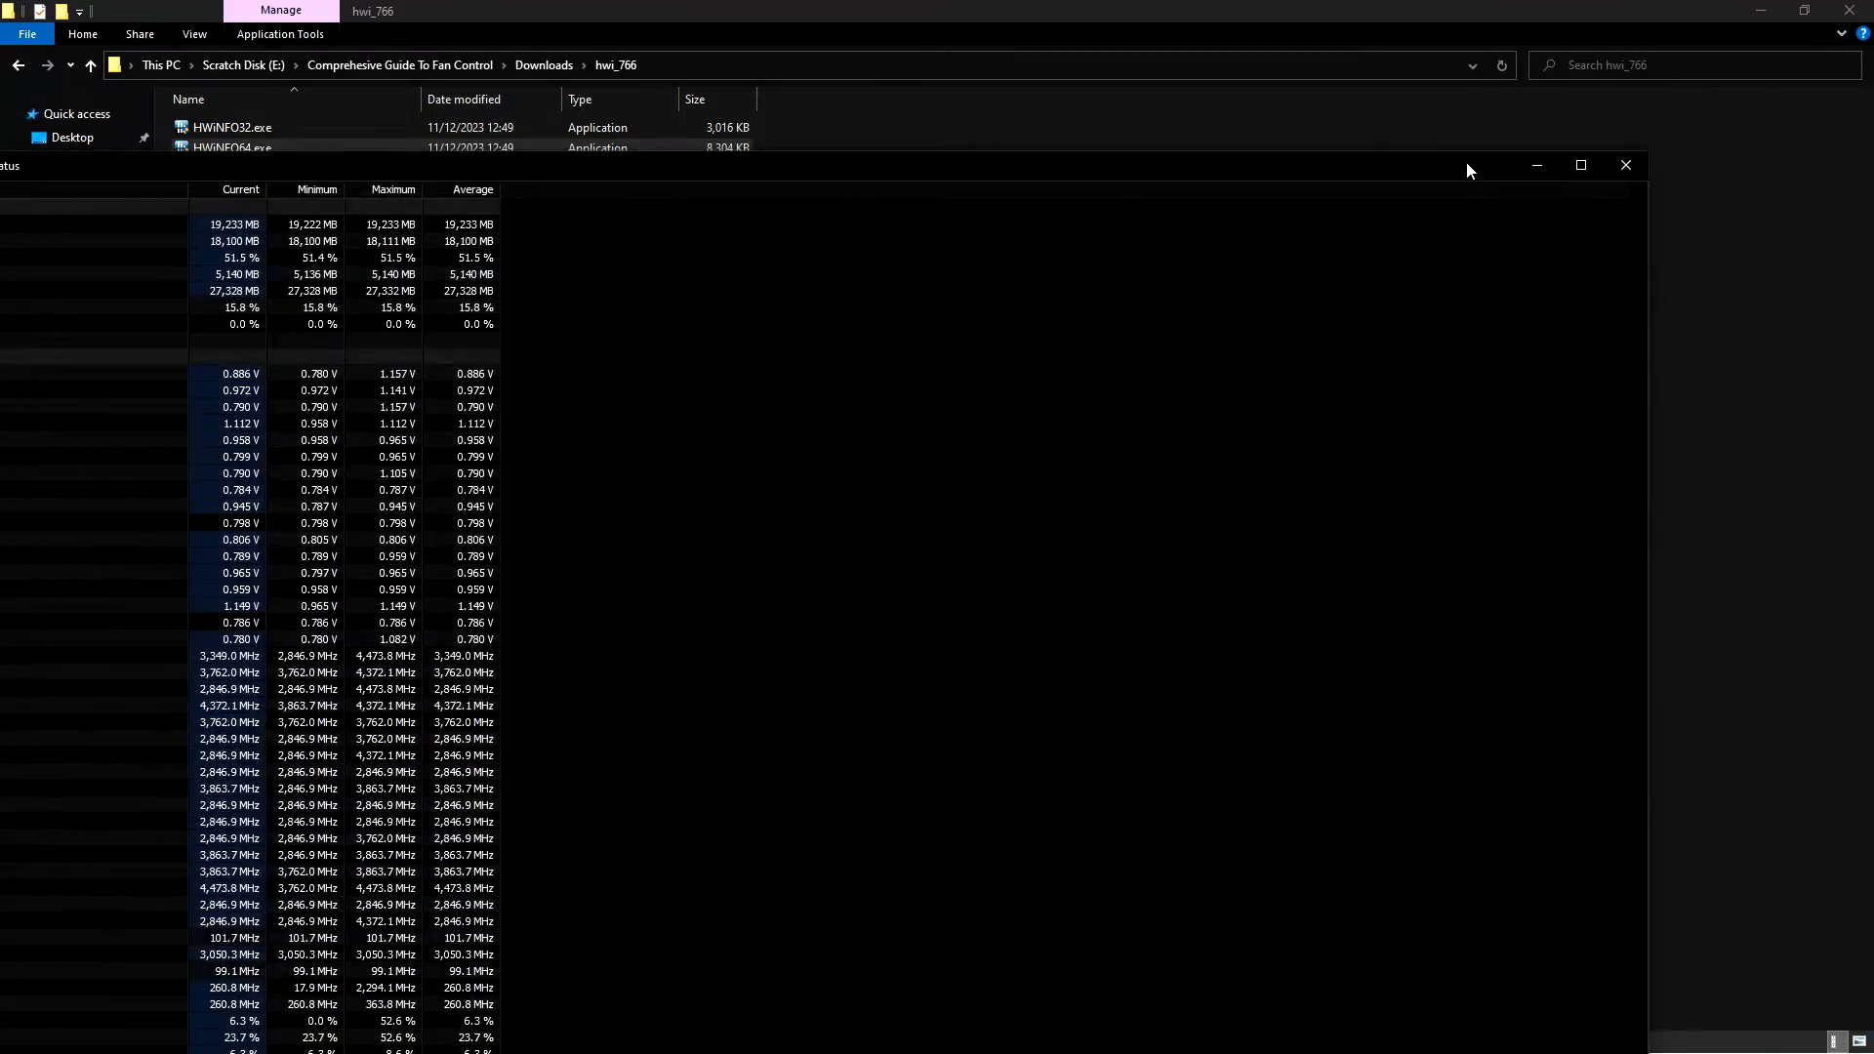
double_click(1466, 161)
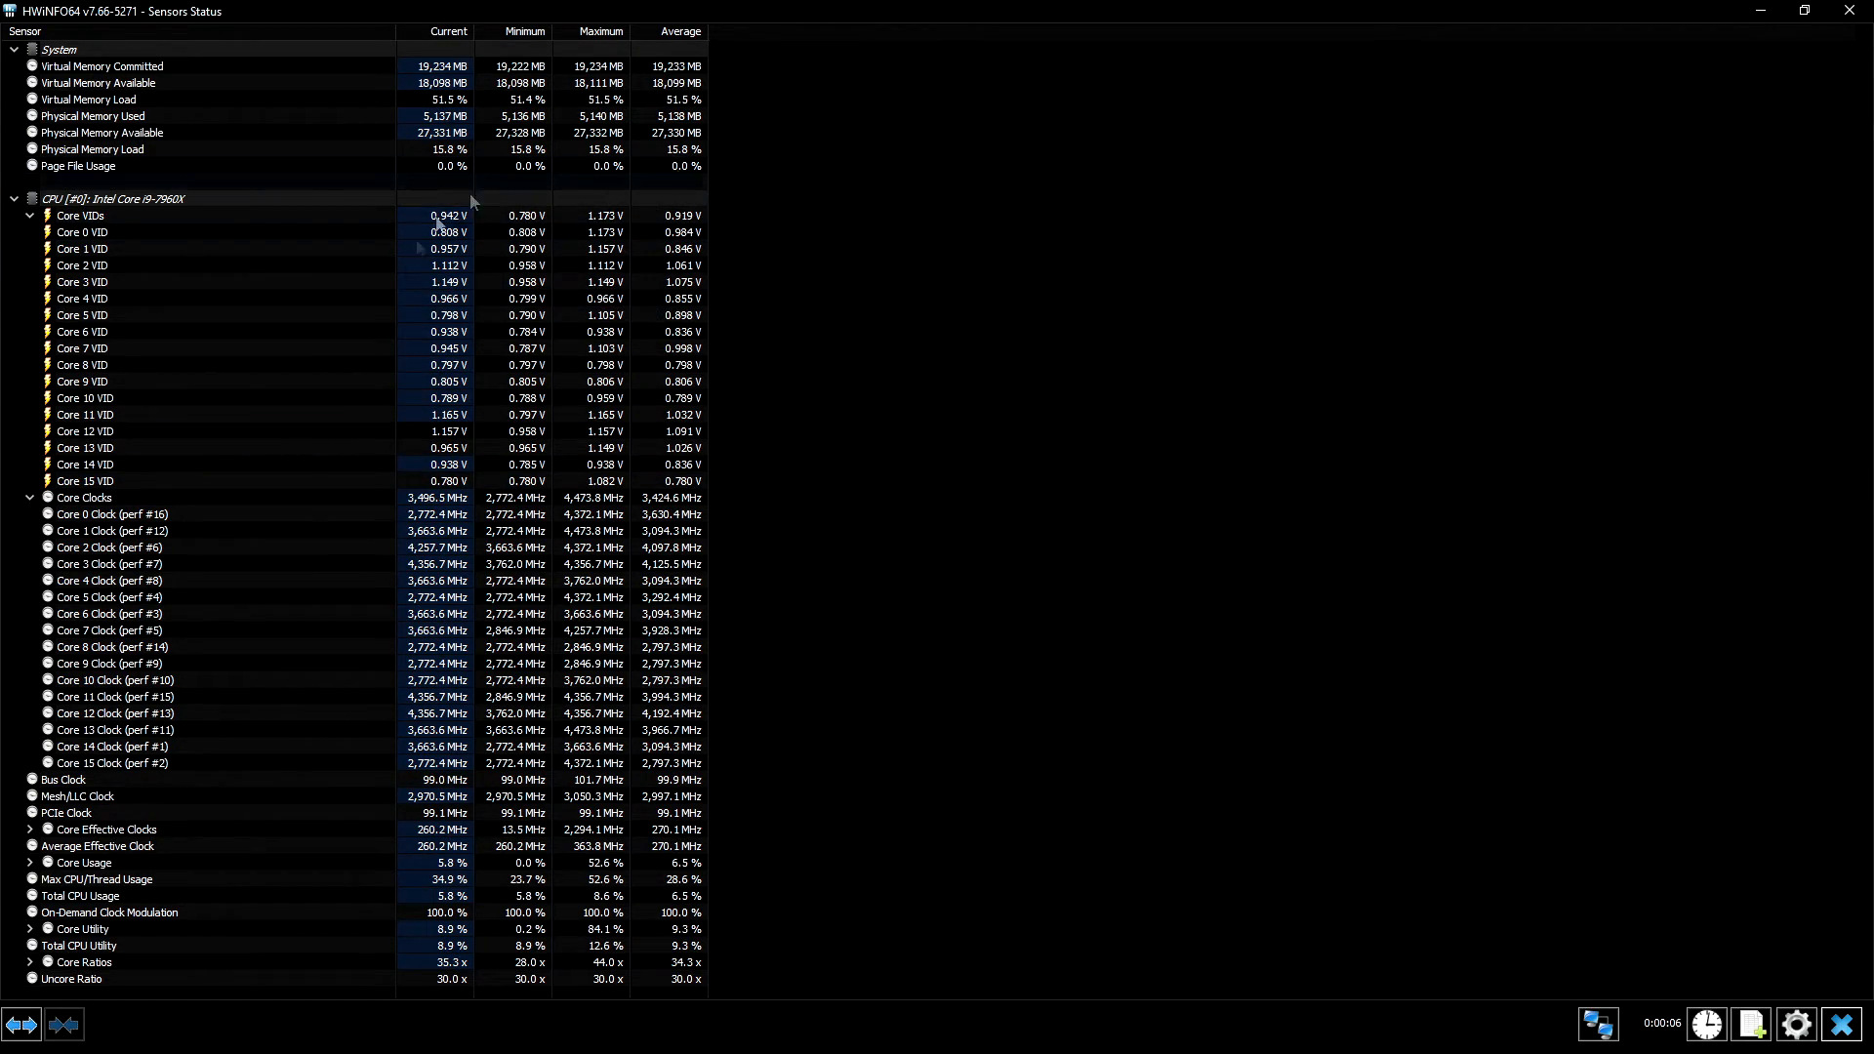
- Look through the full list of CPU, motherboard, drive, GPU and network sensor readings
scroll(547, 395, "down", 20)
scroll(551, 390, "down", 20)
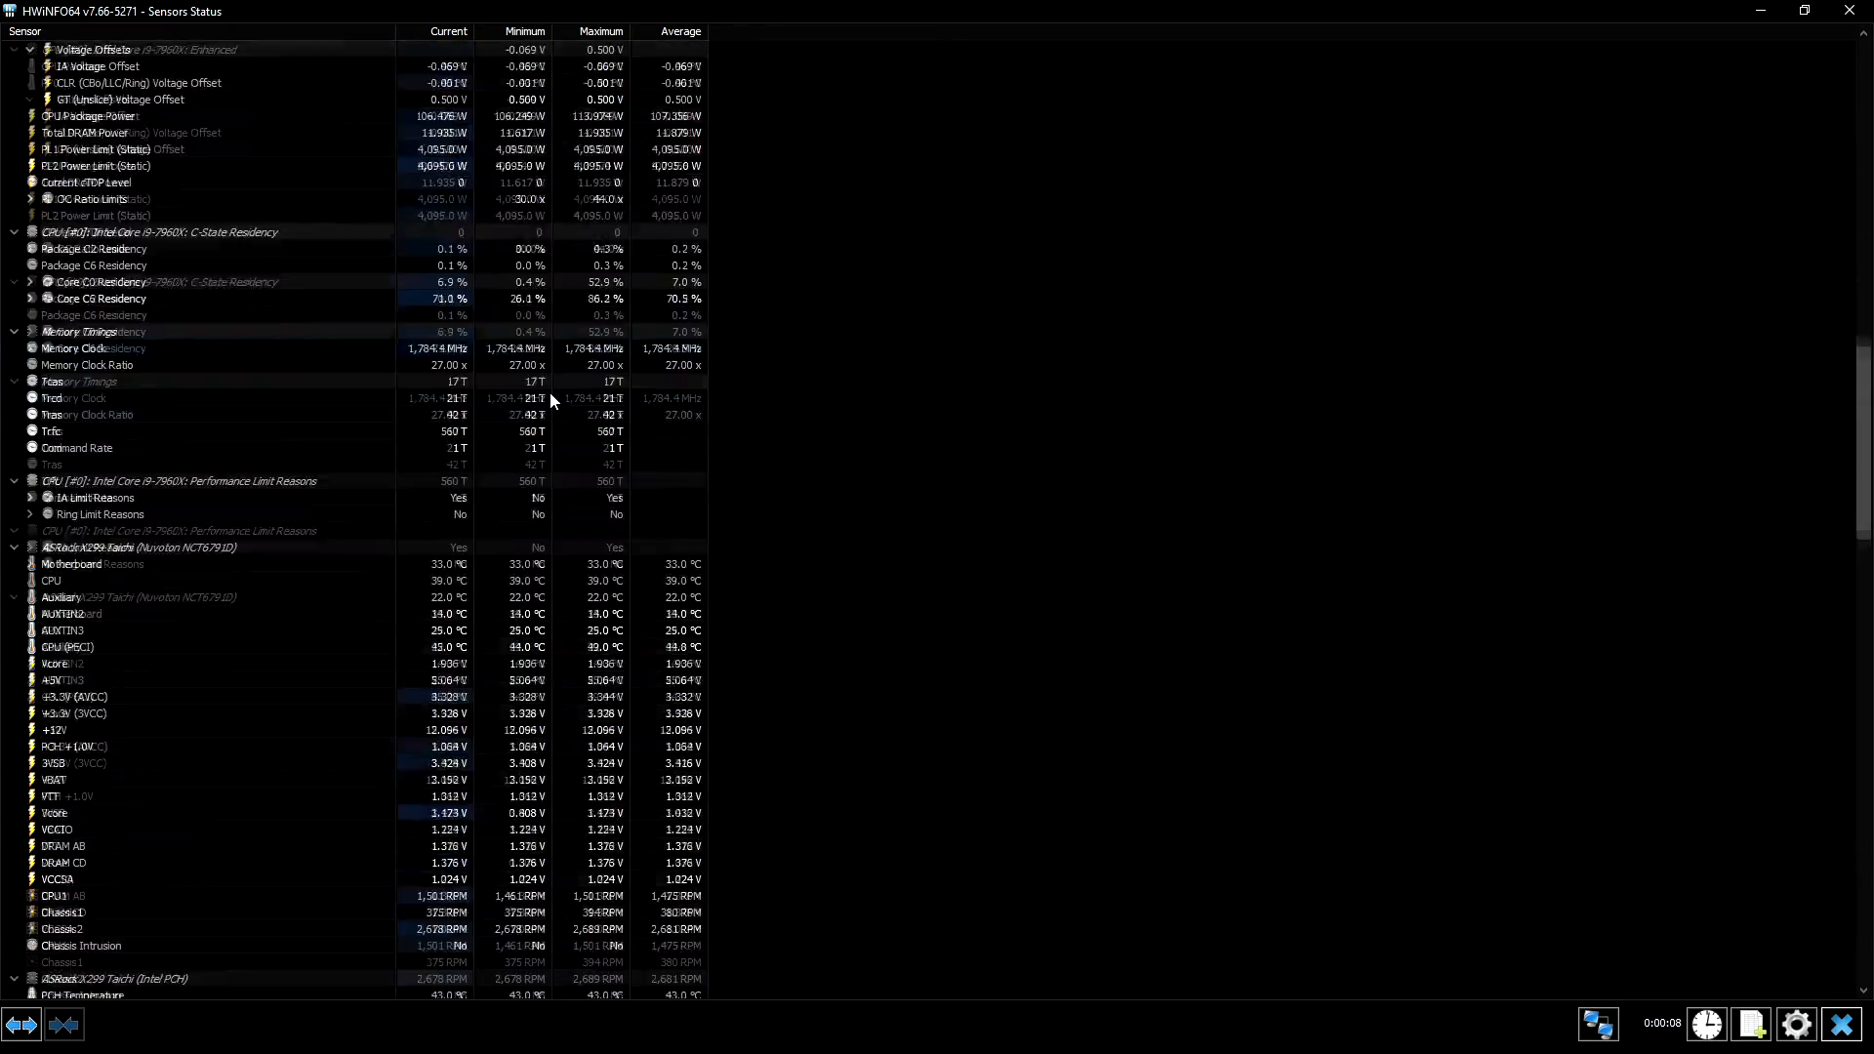
scroll(558, 394, "down", 11)
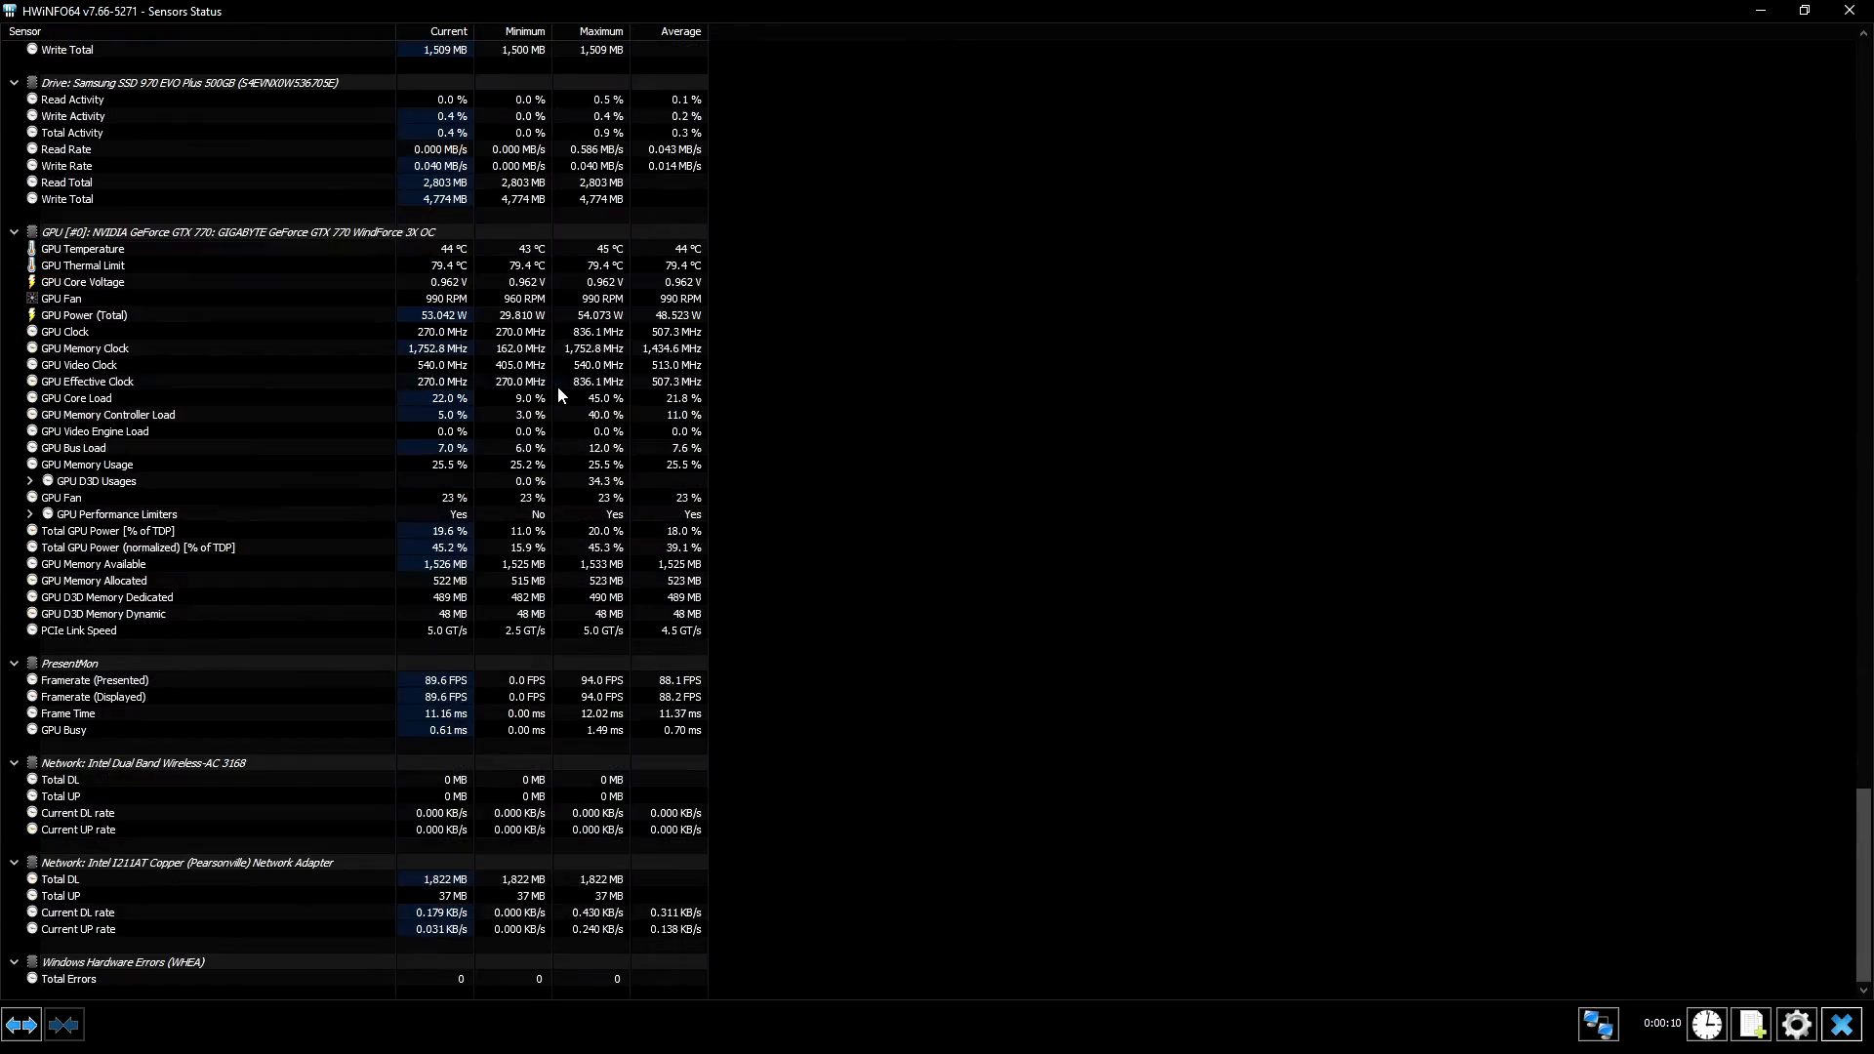
scroll(973, 518, "up", 20)
scroll(973, 510, "up", 14)
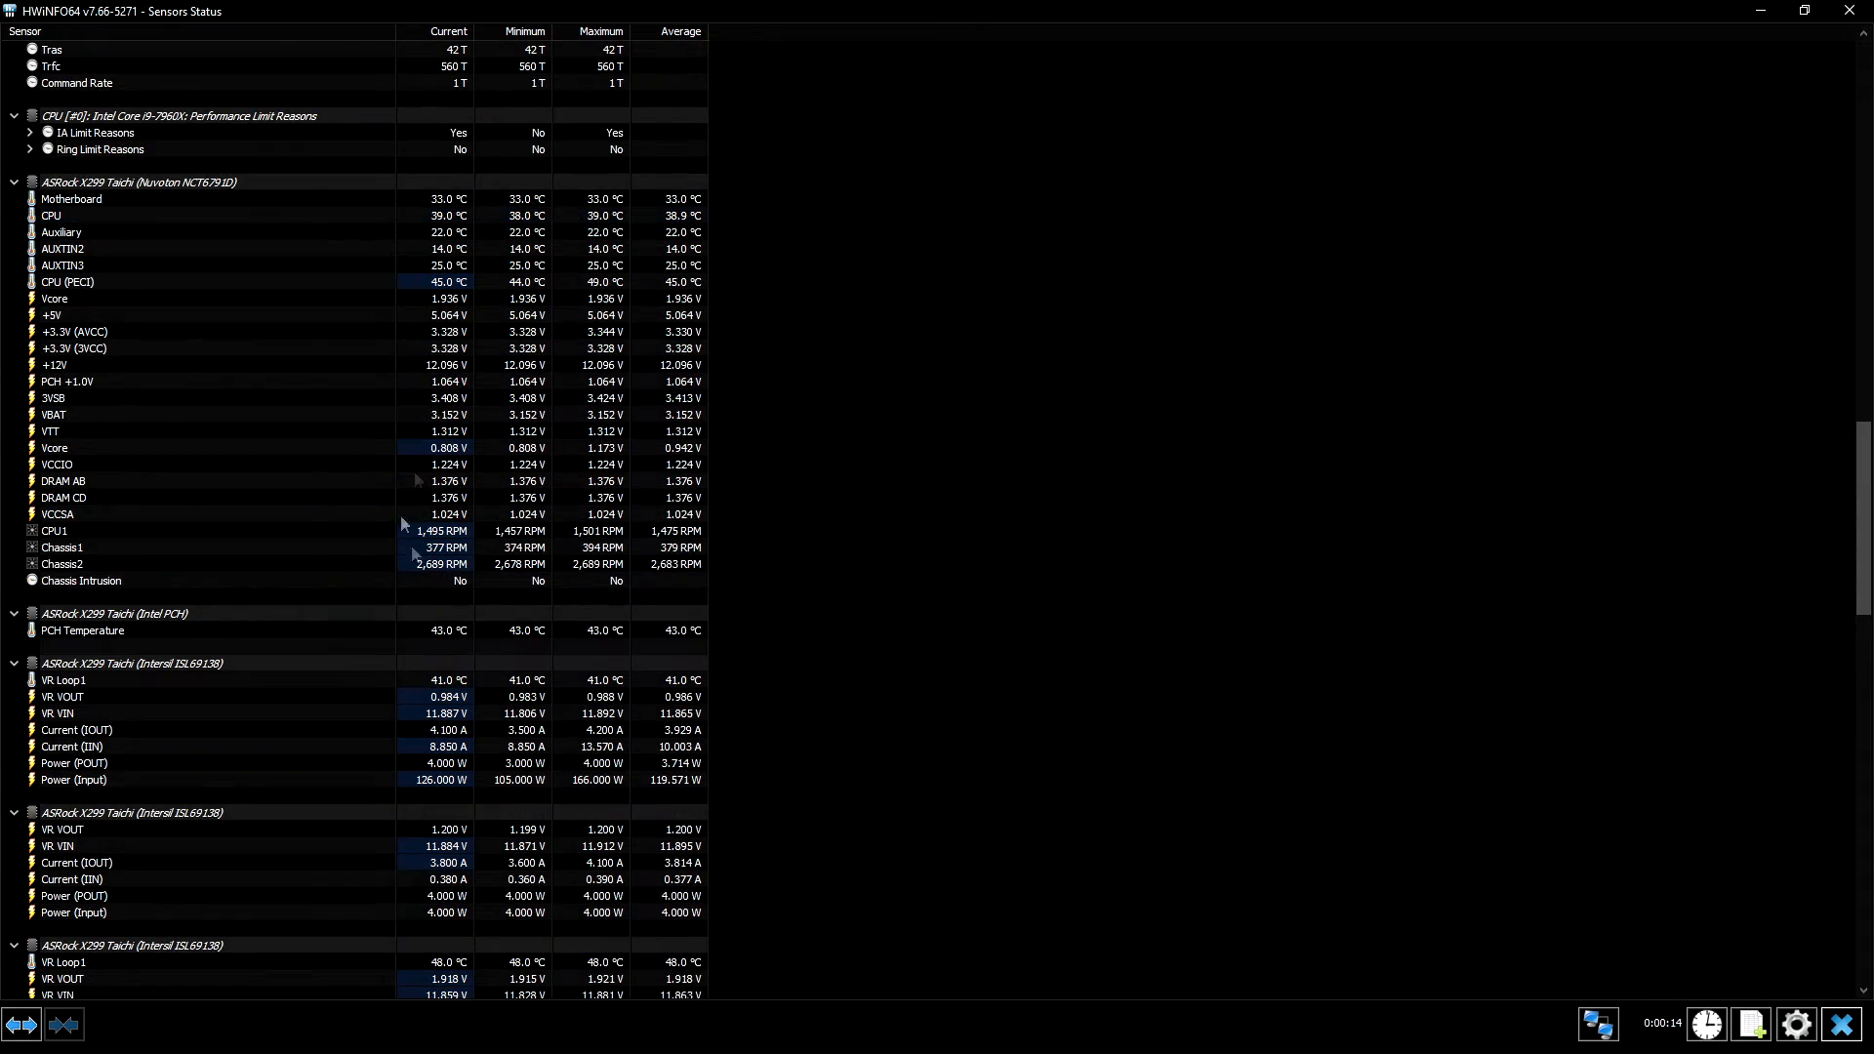
scroll(882, 521, "up", 20)
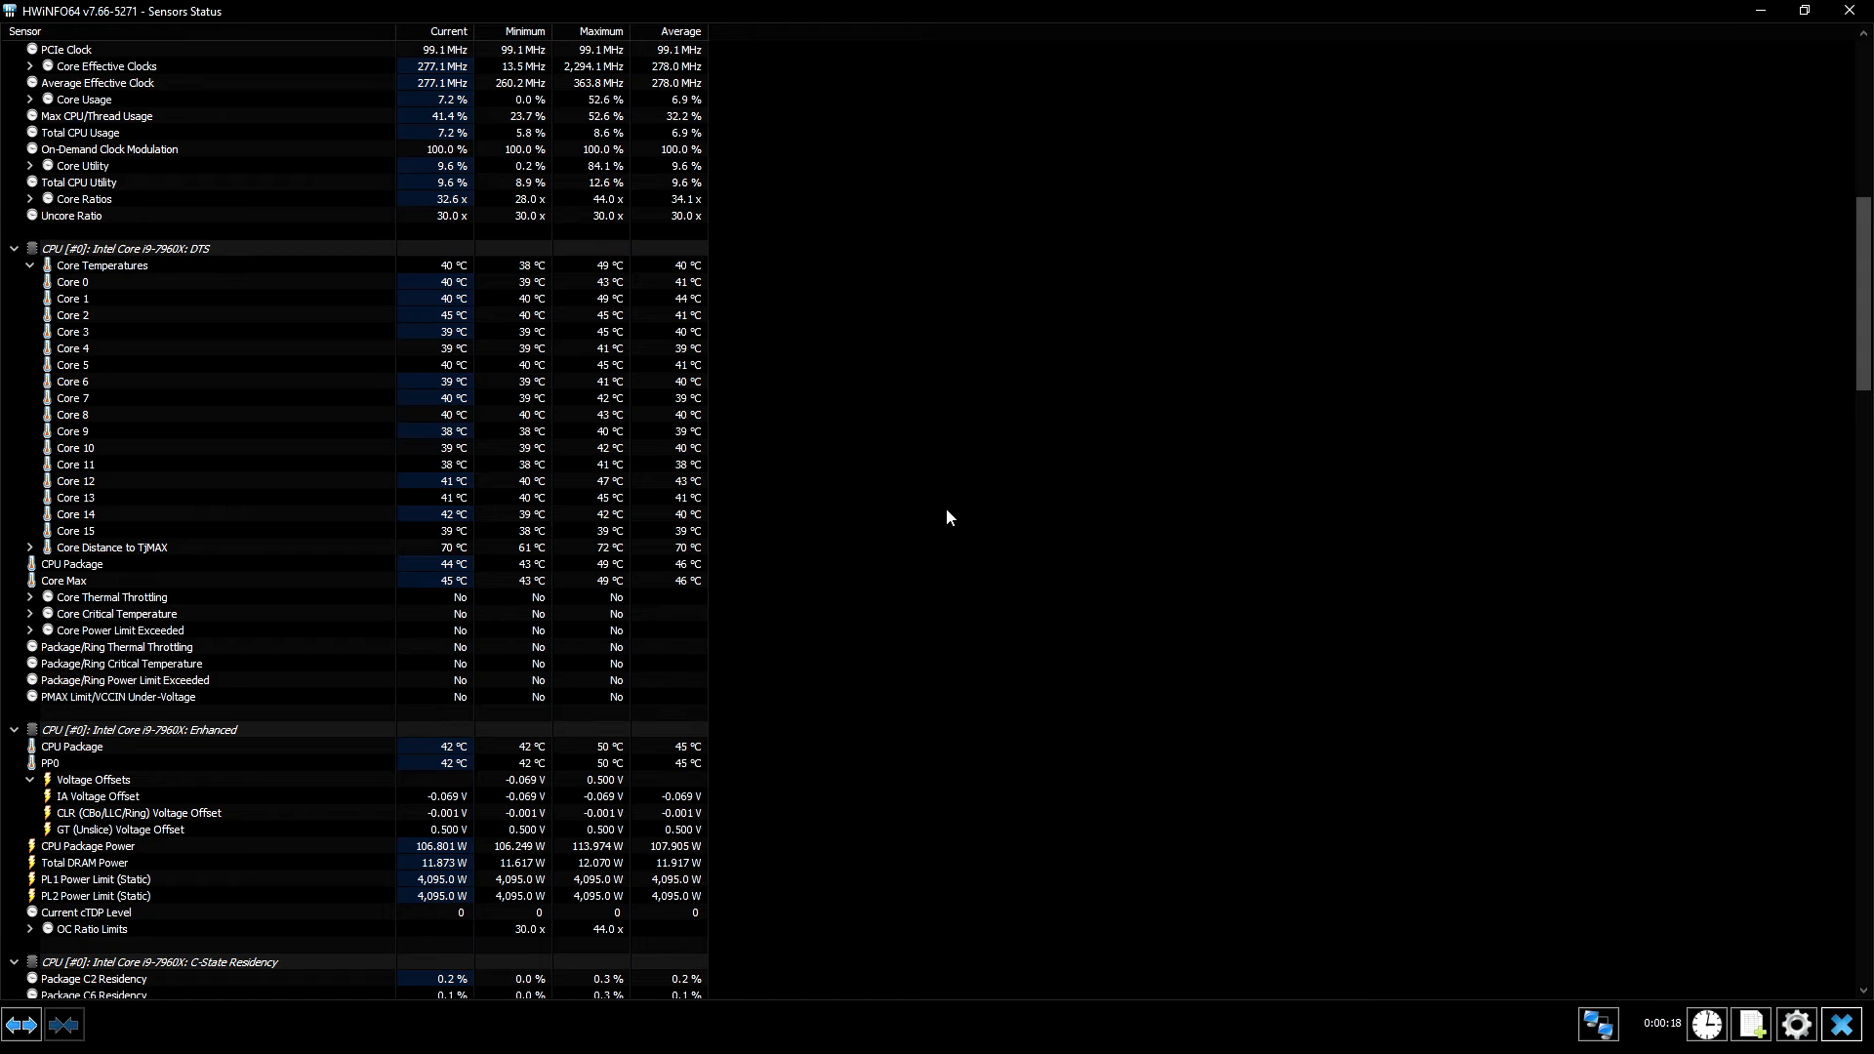
- Open the sensor settings' HWiNFO Gadget page and leave Enable reporting to Gadget on
left_click(1798, 1026)
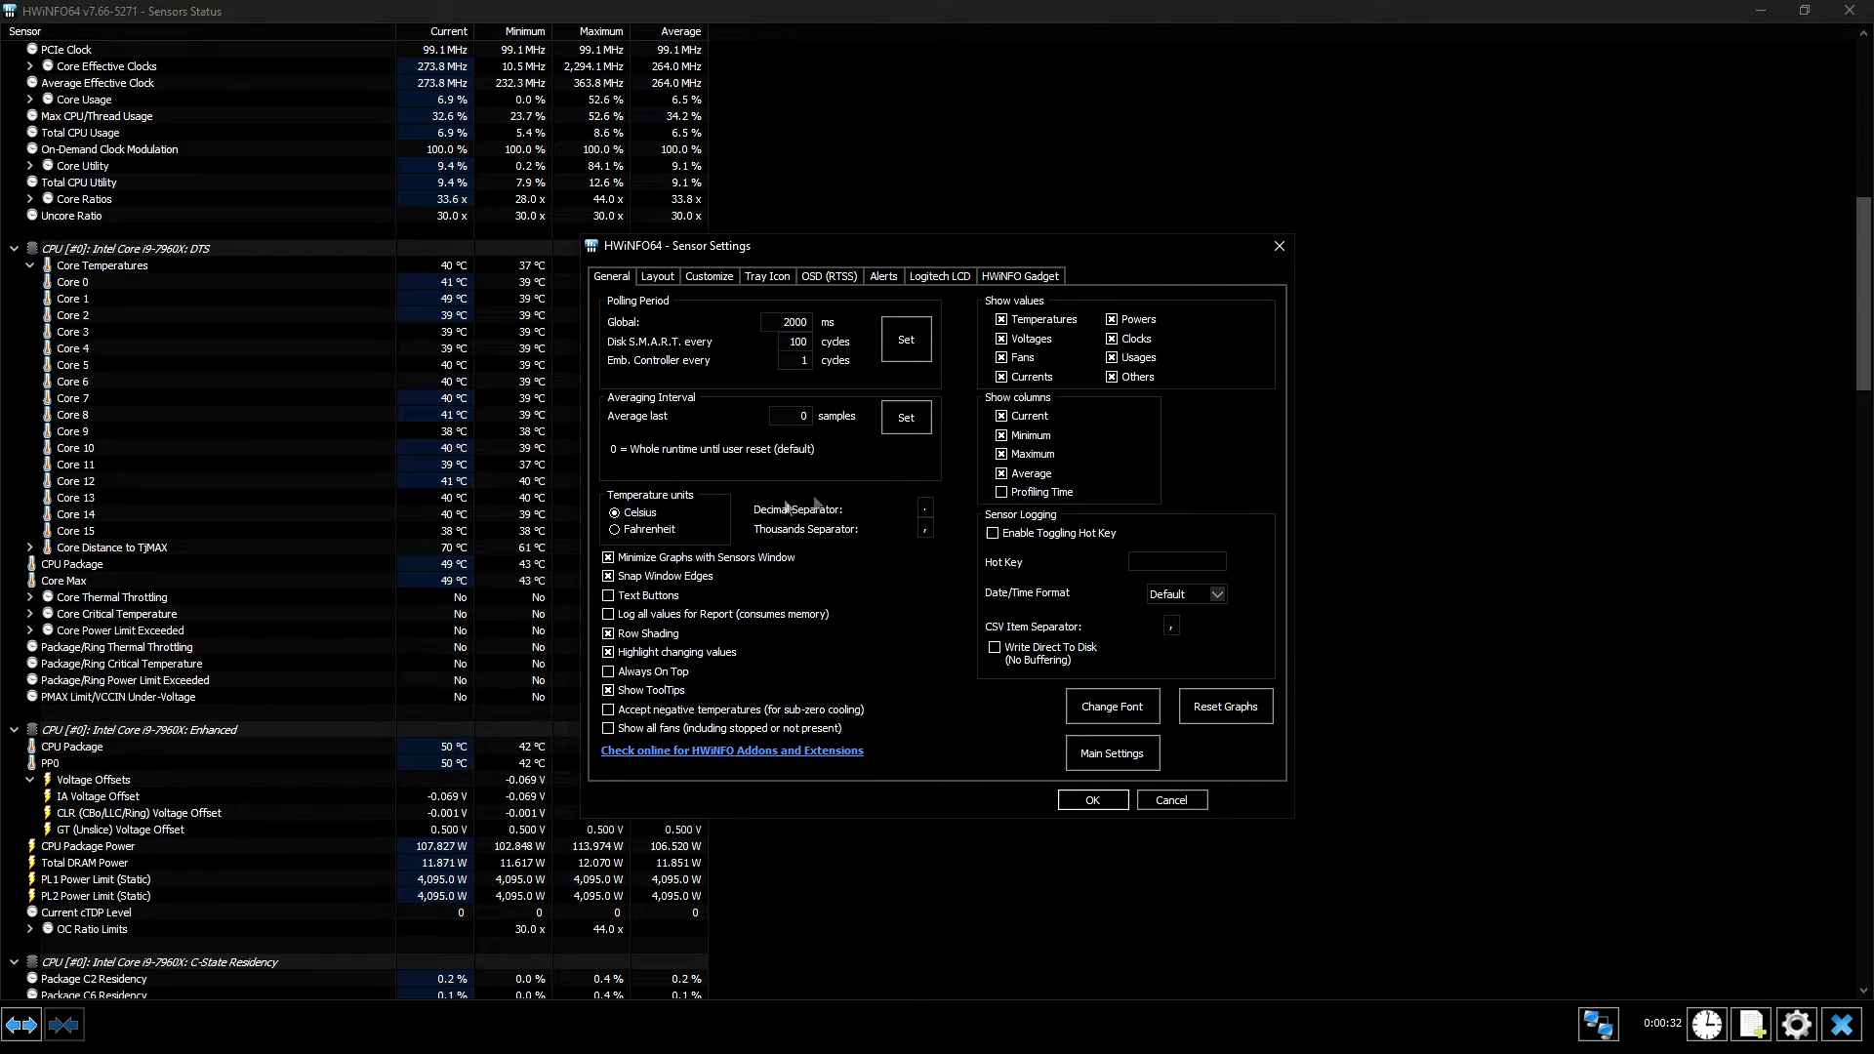
left_click_drag(1026, 249, 1050, 244)
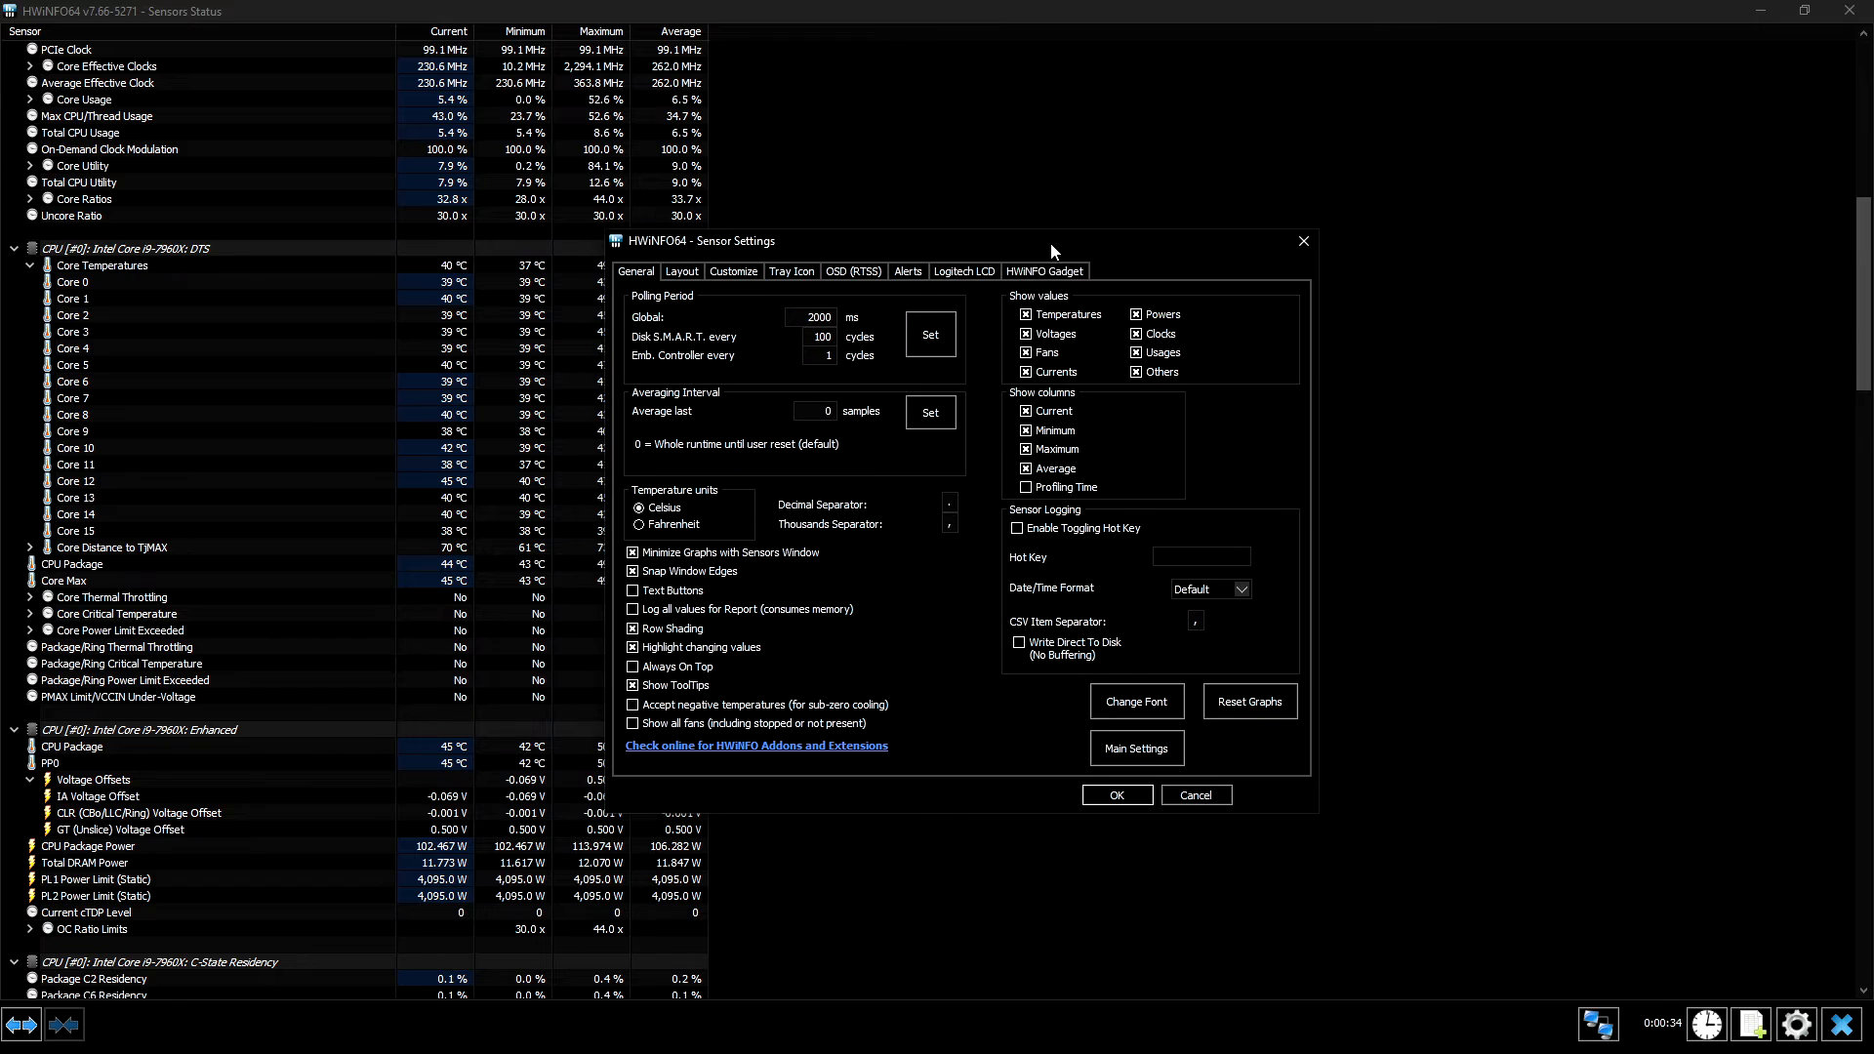
left_click(1050, 276)
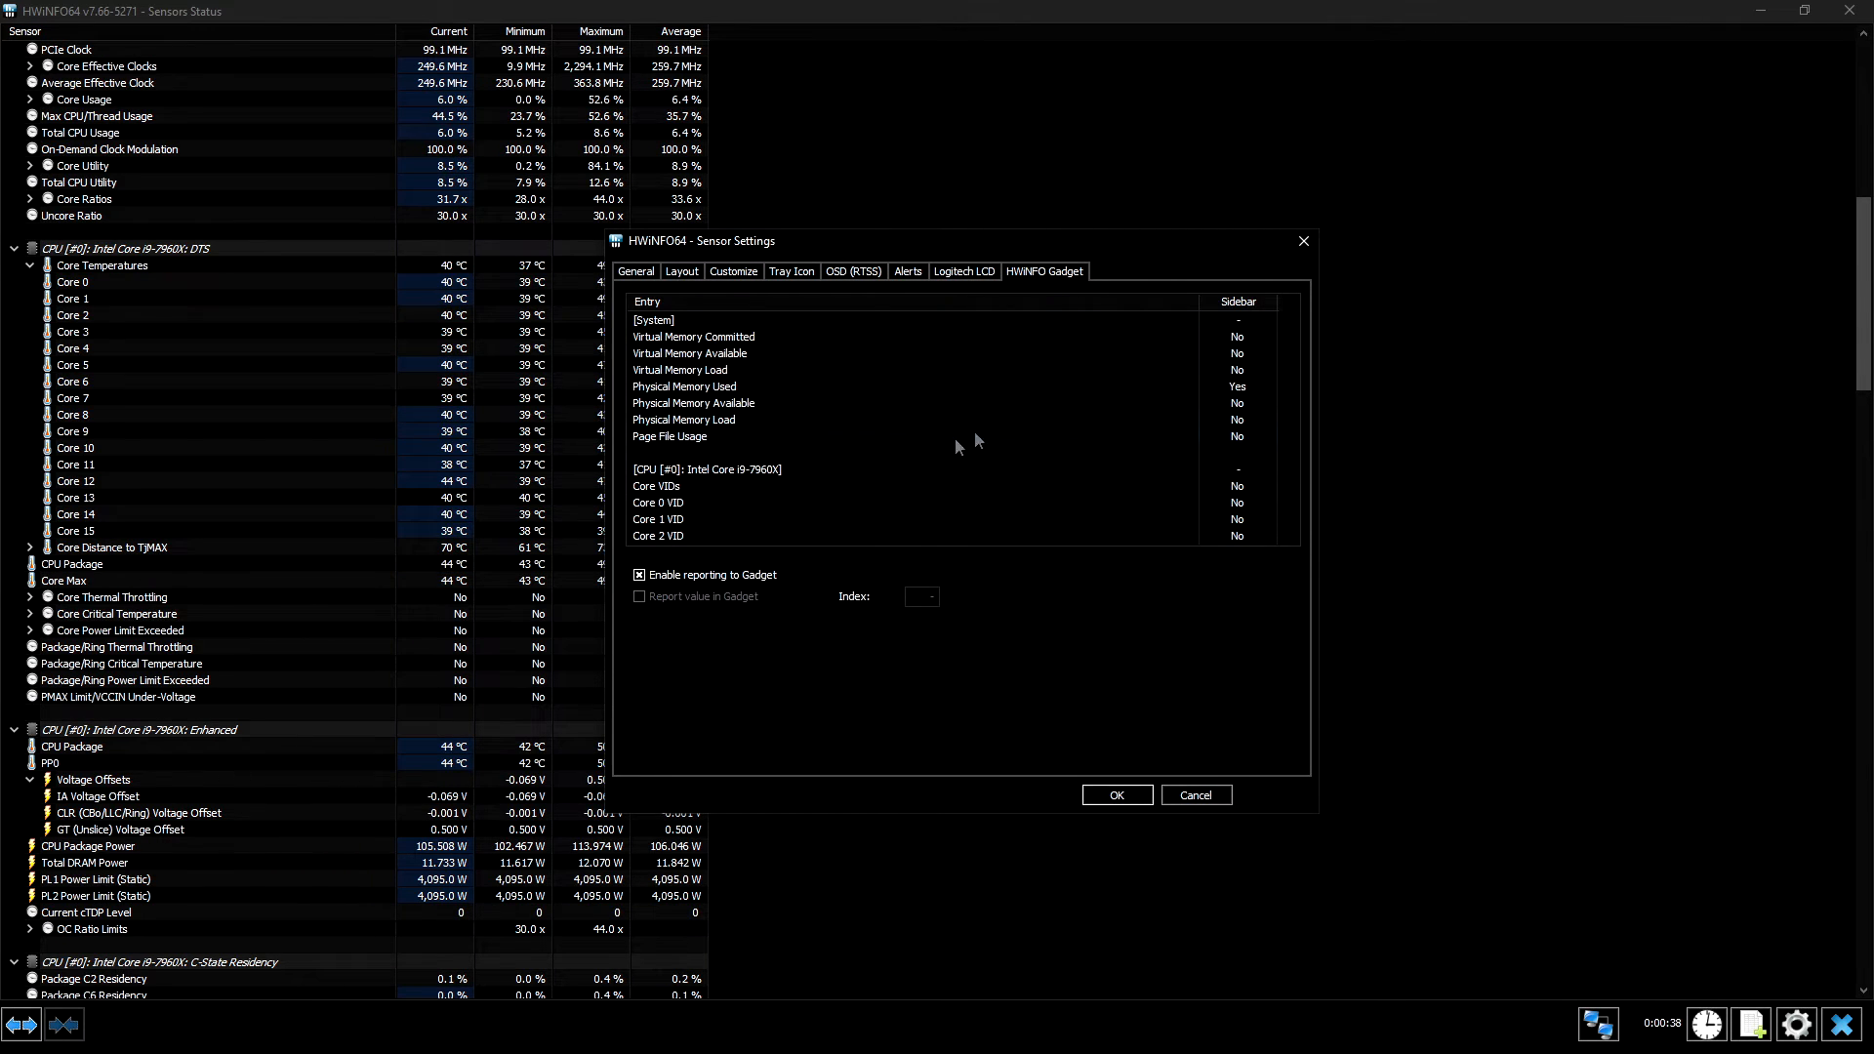
left_click(693, 577)
left_click(725, 581)
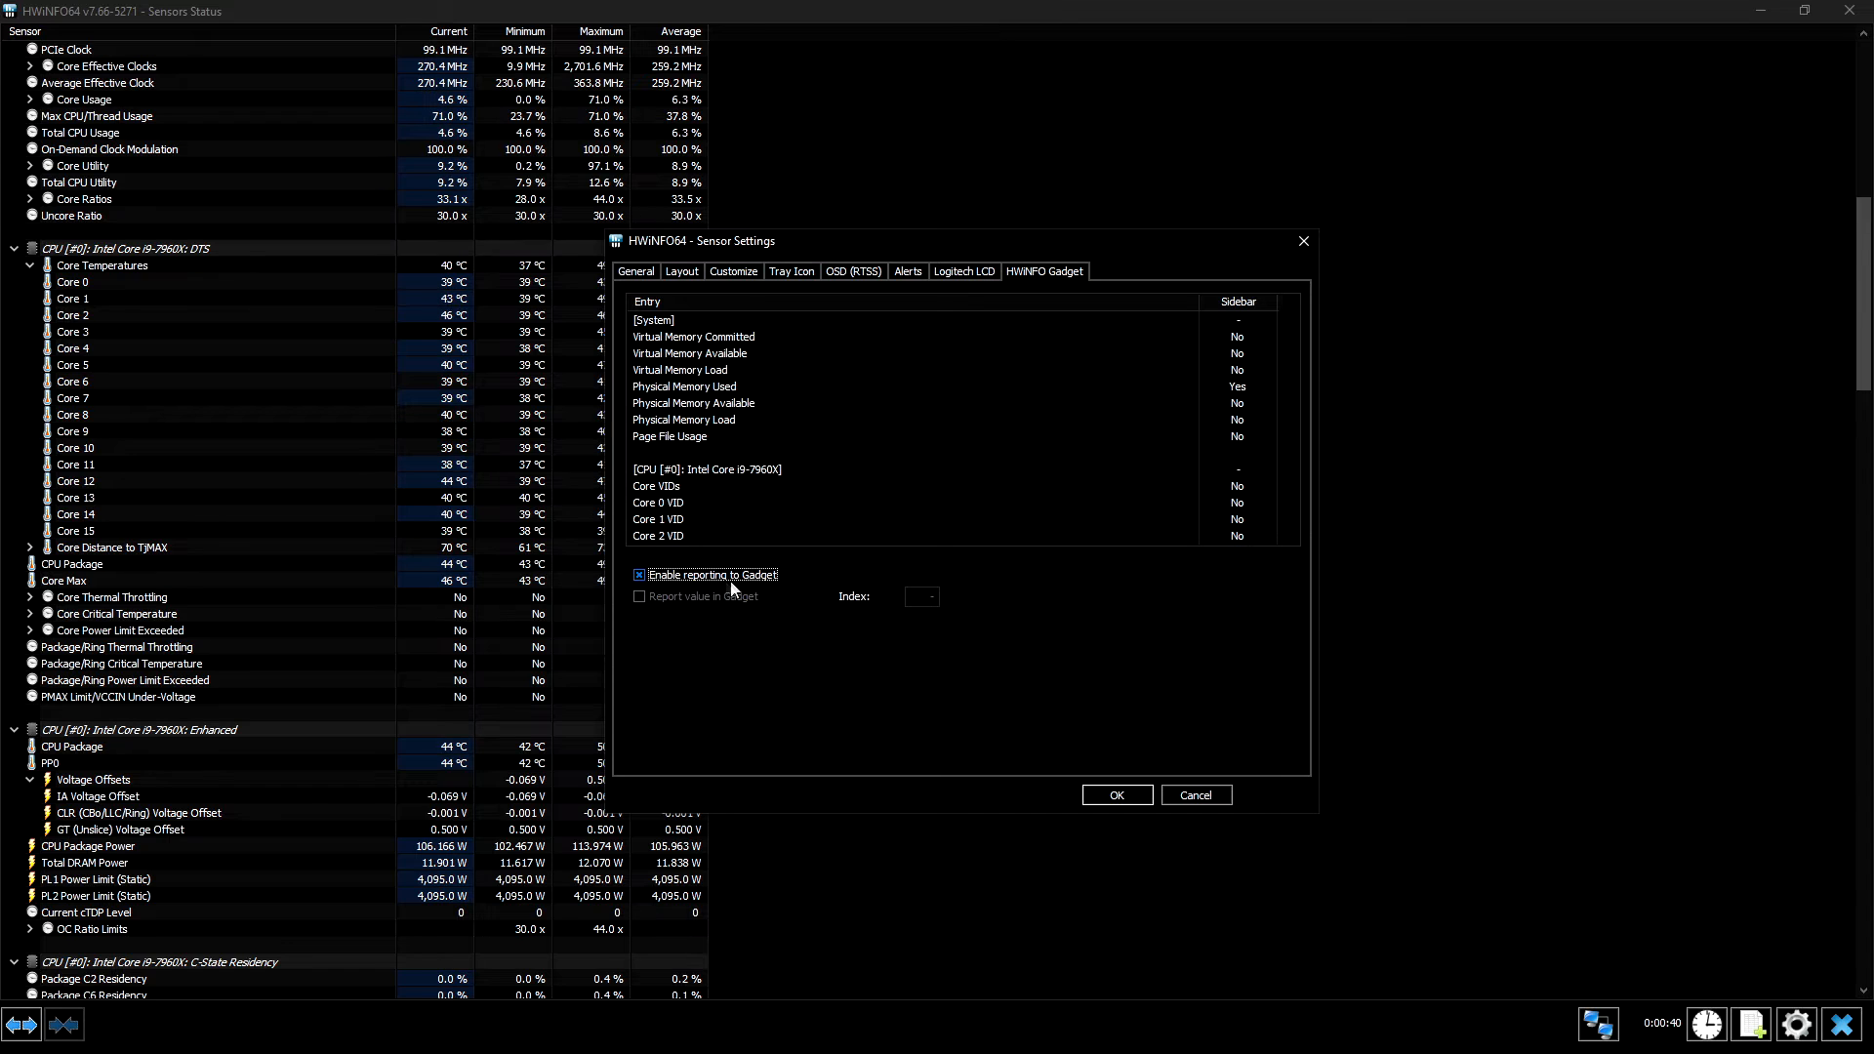
- Enable Gadget reporting for the VR Loop1 sensor of the ASRock X299 Taichi (Intersil ISL69138)
scroll(977, 441, "down", 15)
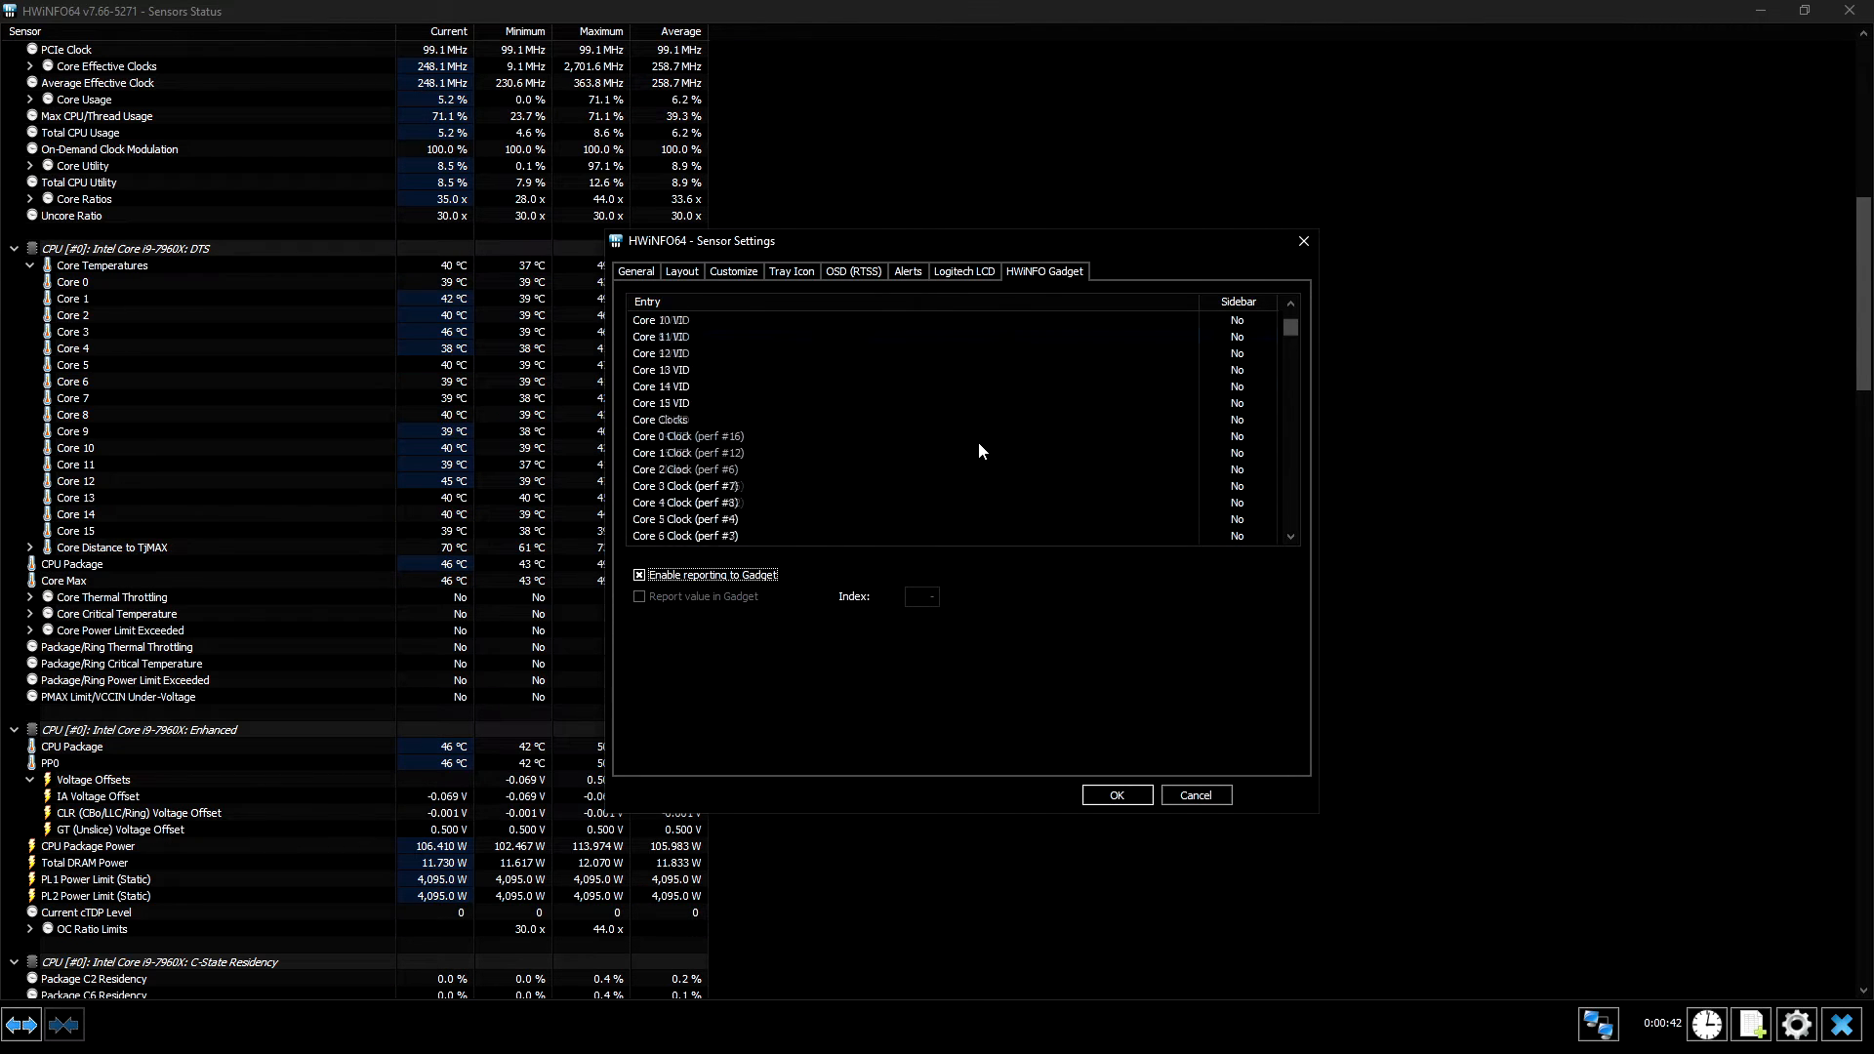
scroll(984, 437, "down", 20)
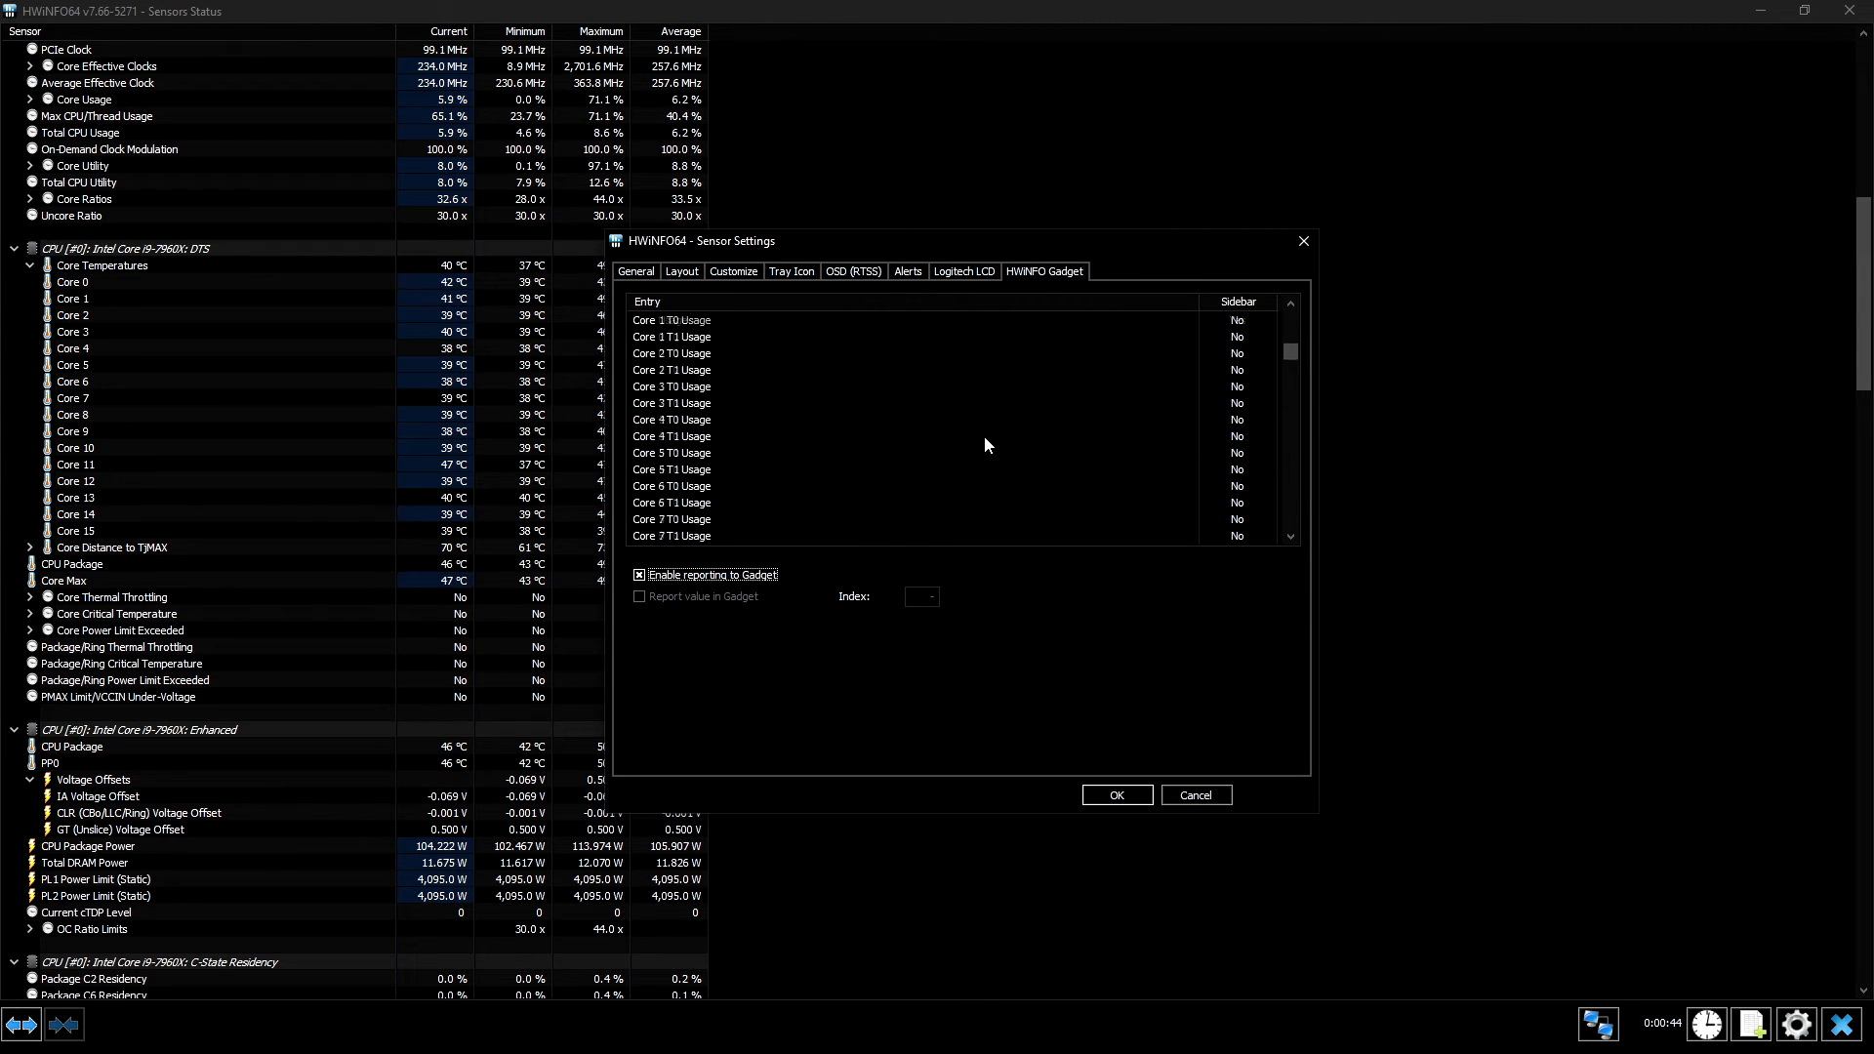
scroll(748, 424, "down", 9)
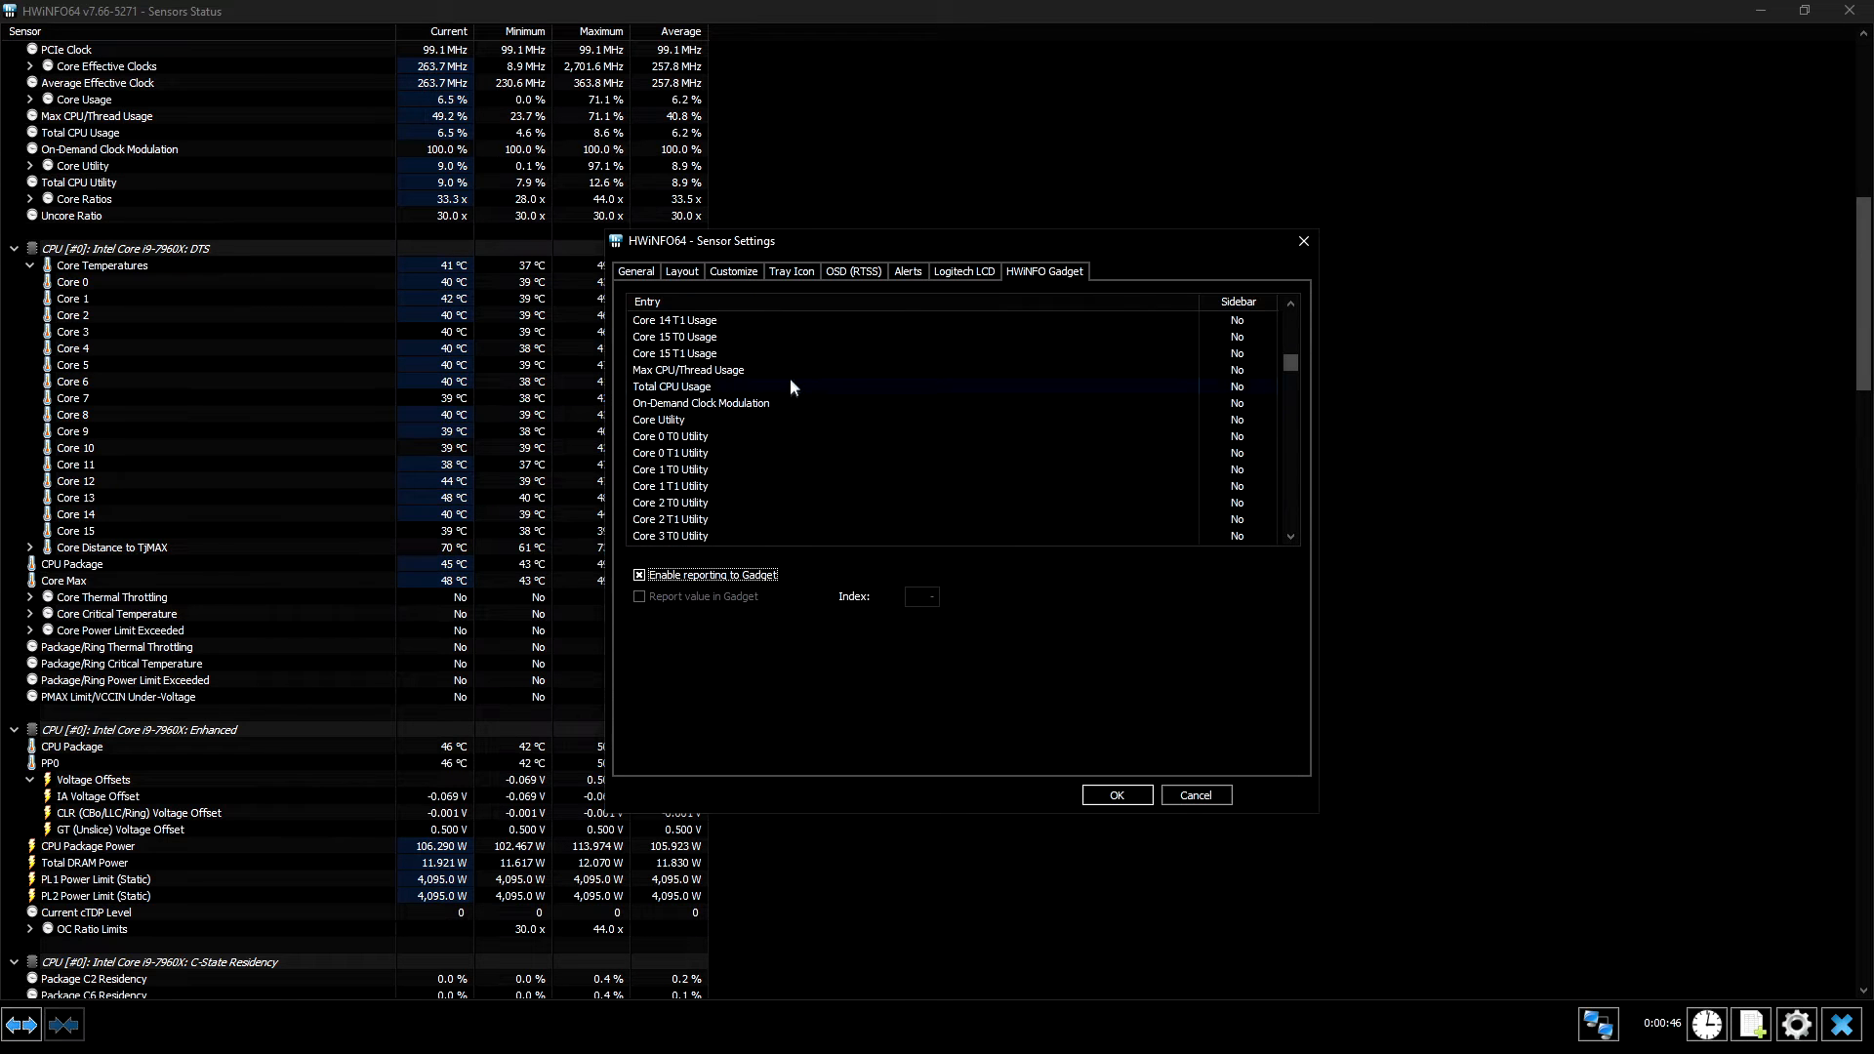
scroll(795, 437, "down", 20)
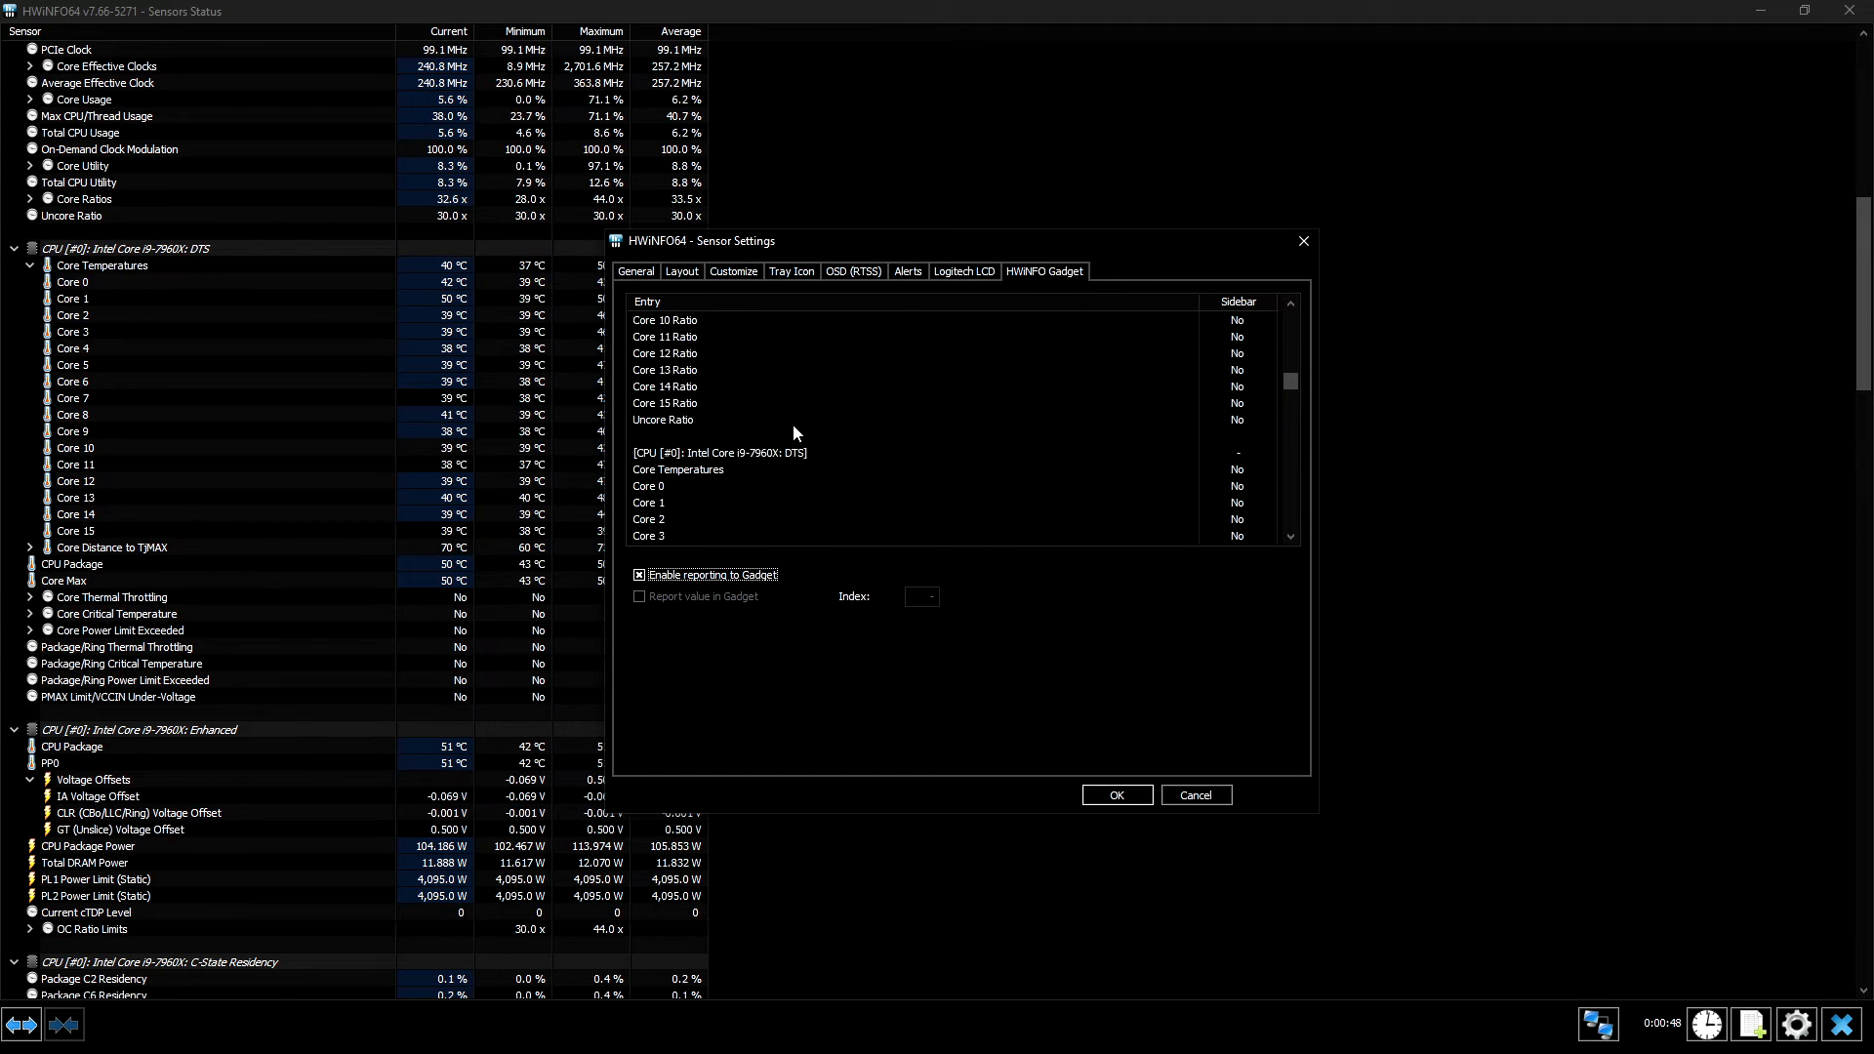
scroll(793, 432, "down", 13)
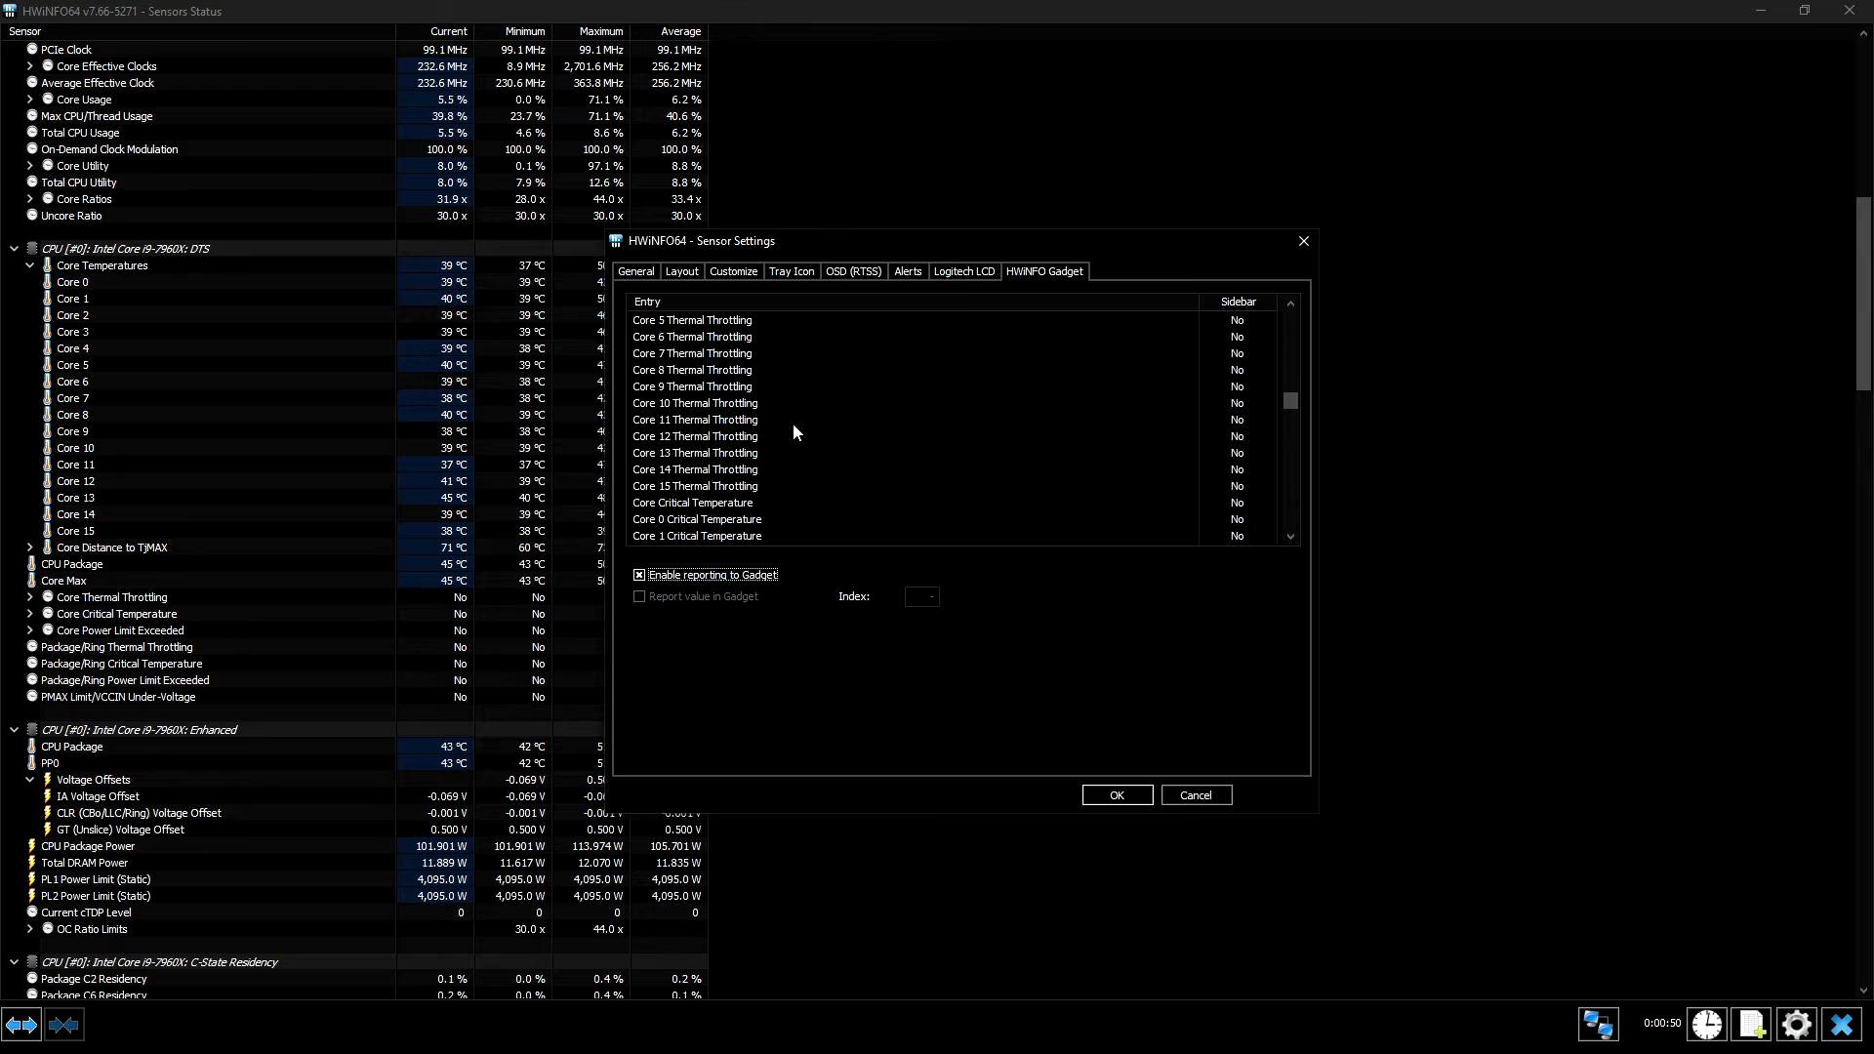
scroll(792, 432, "down", 10)
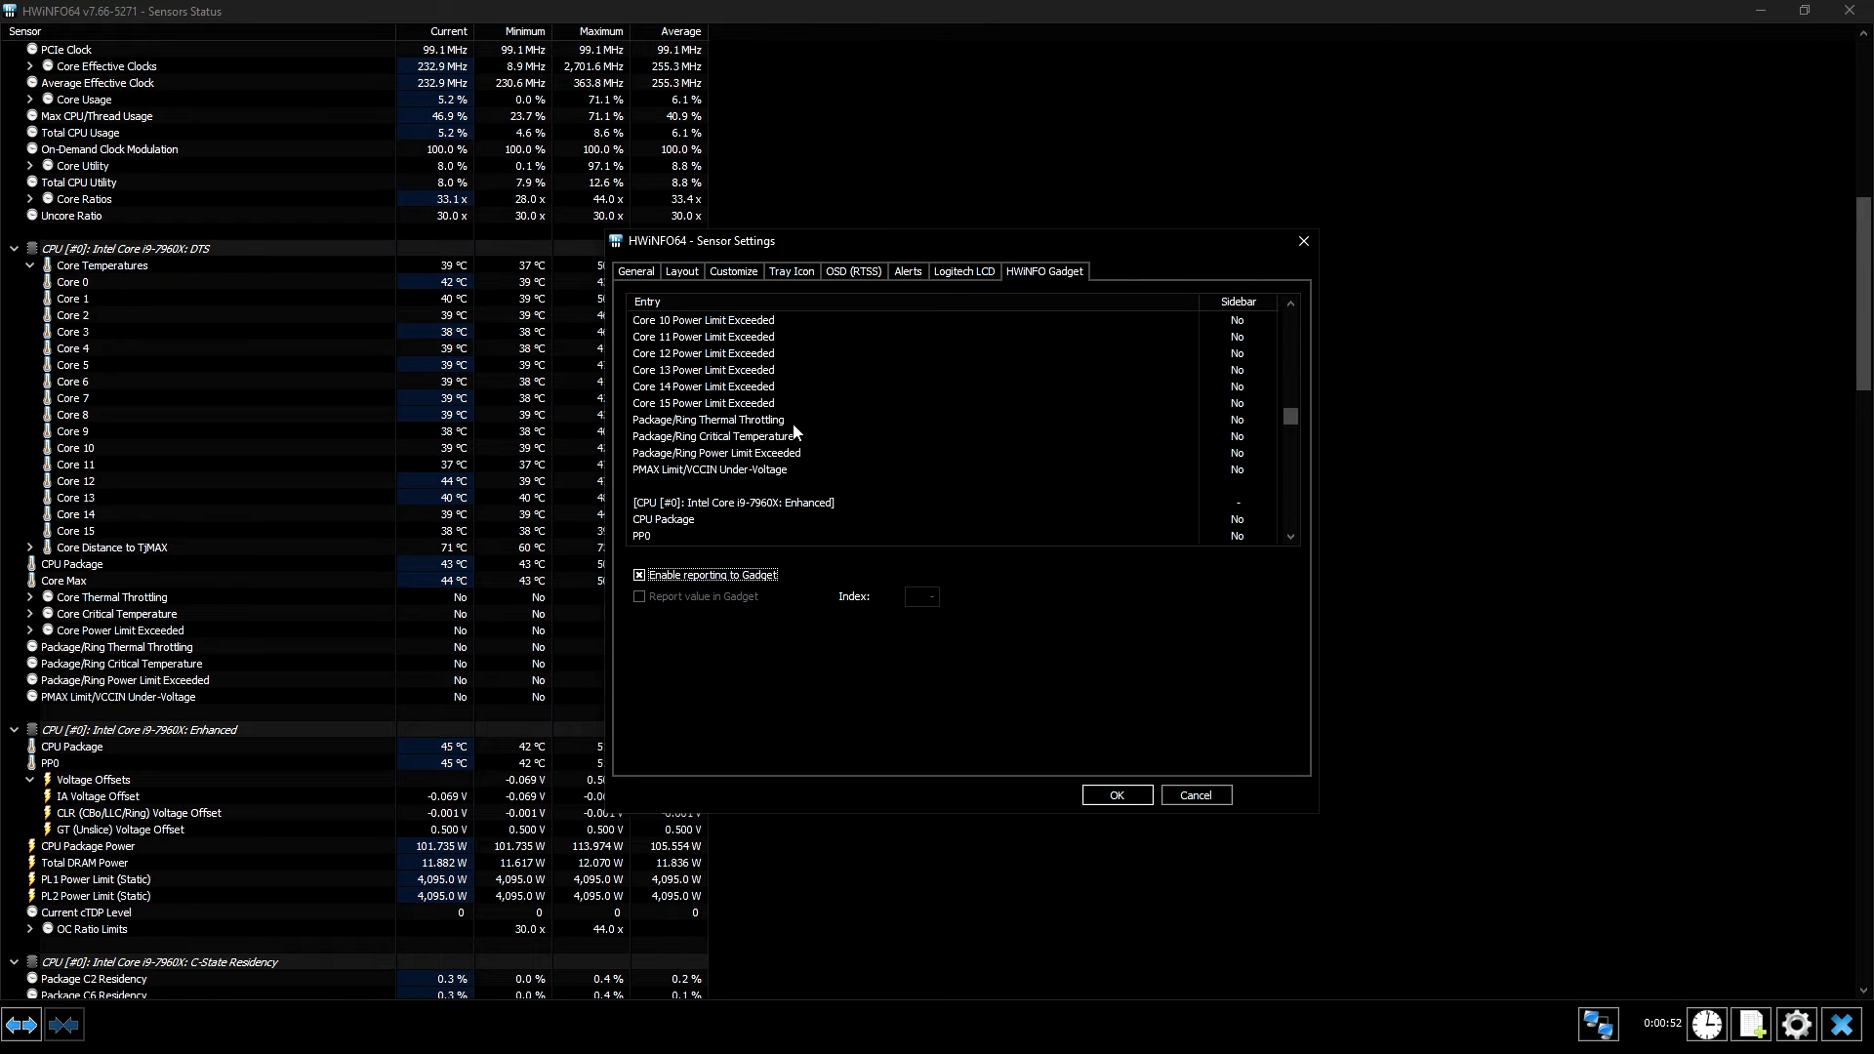
scroll(793, 426, "down", 2)
scroll(793, 427, "down", 10)
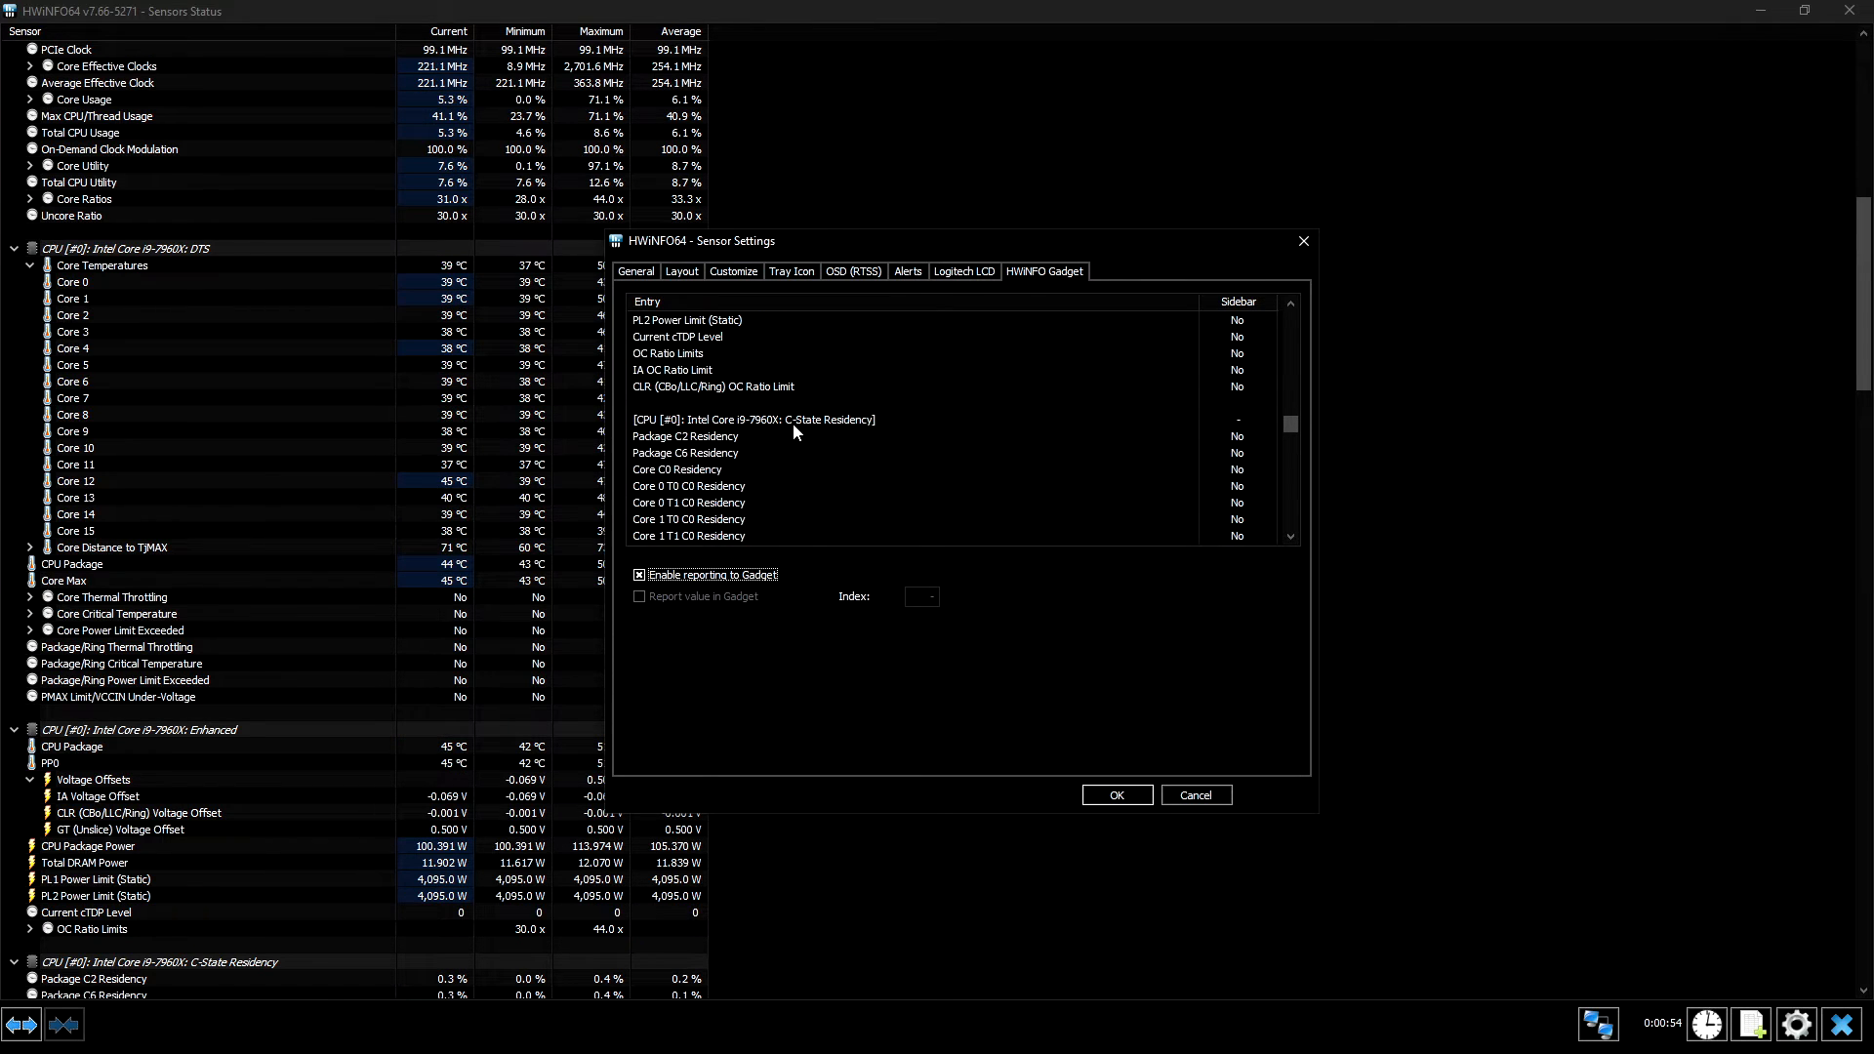
scroll(793, 423, "down", 10)
scroll(792, 430, "down", 10)
scroll(789, 424, "down", 1)
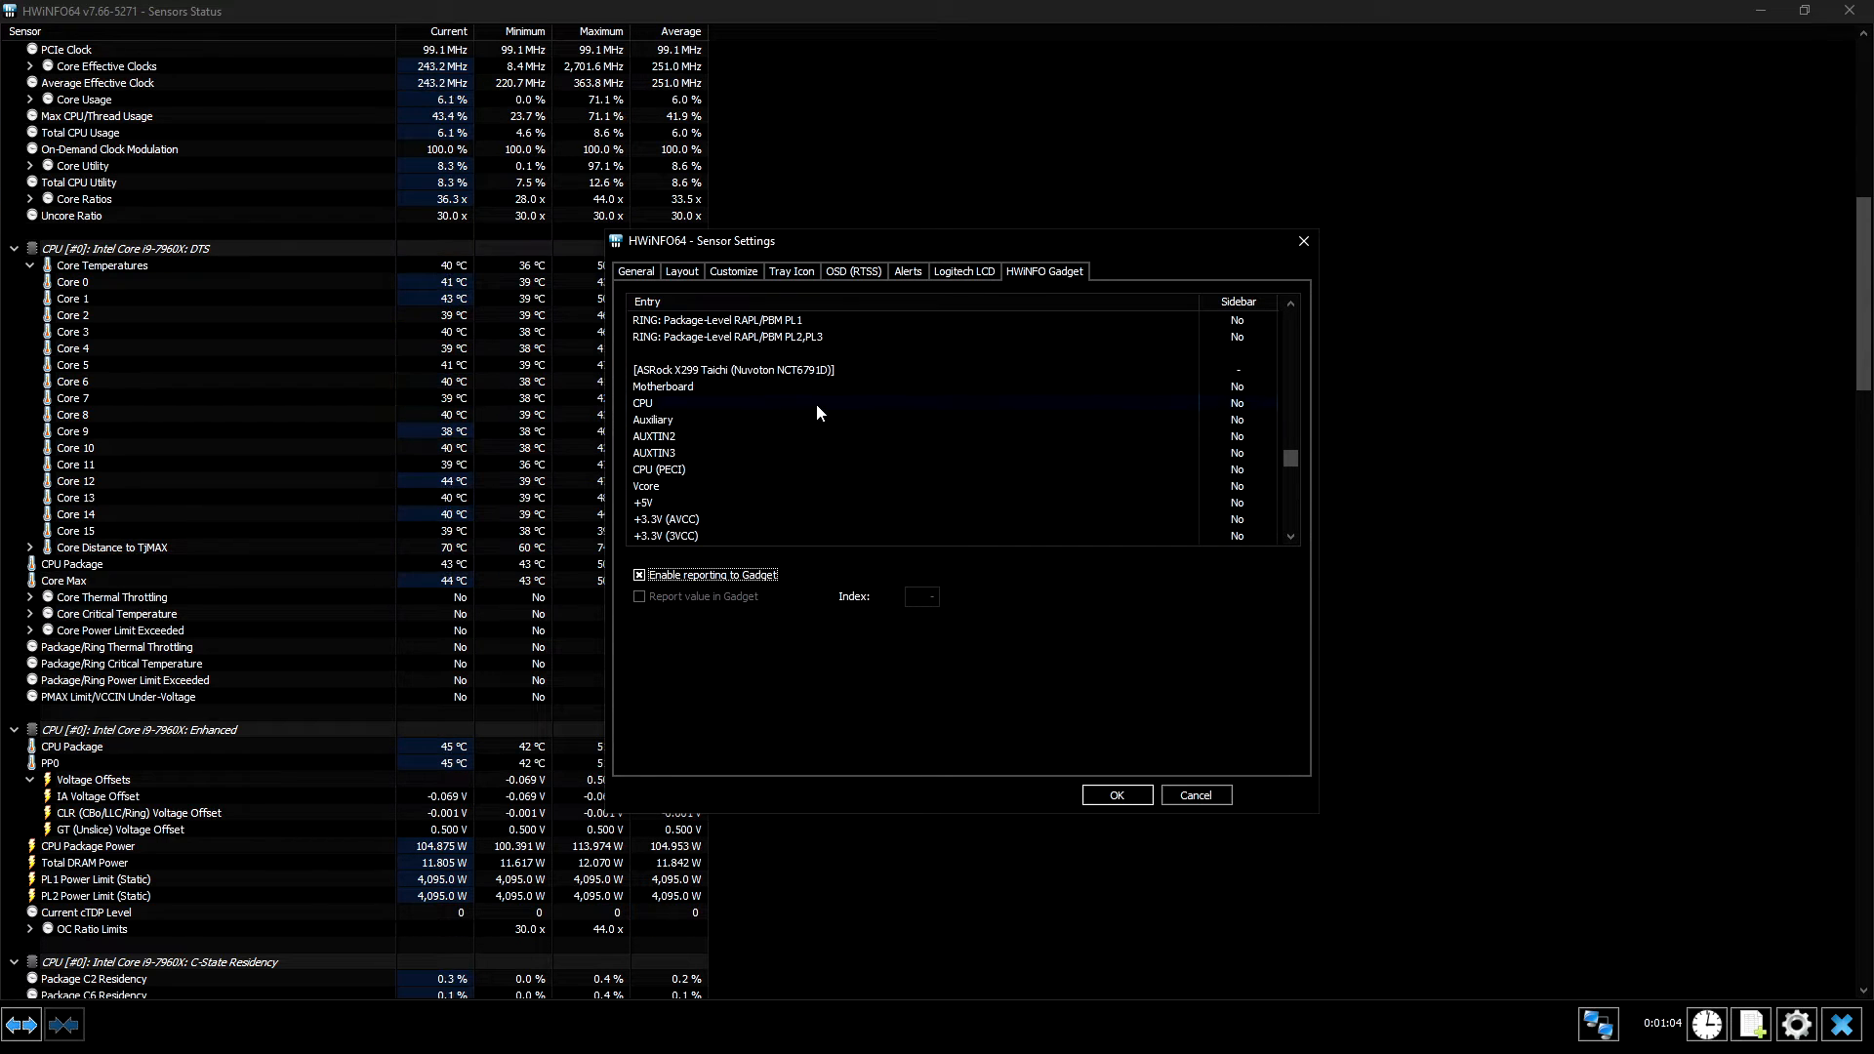
scroll(796, 457, "down", 8)
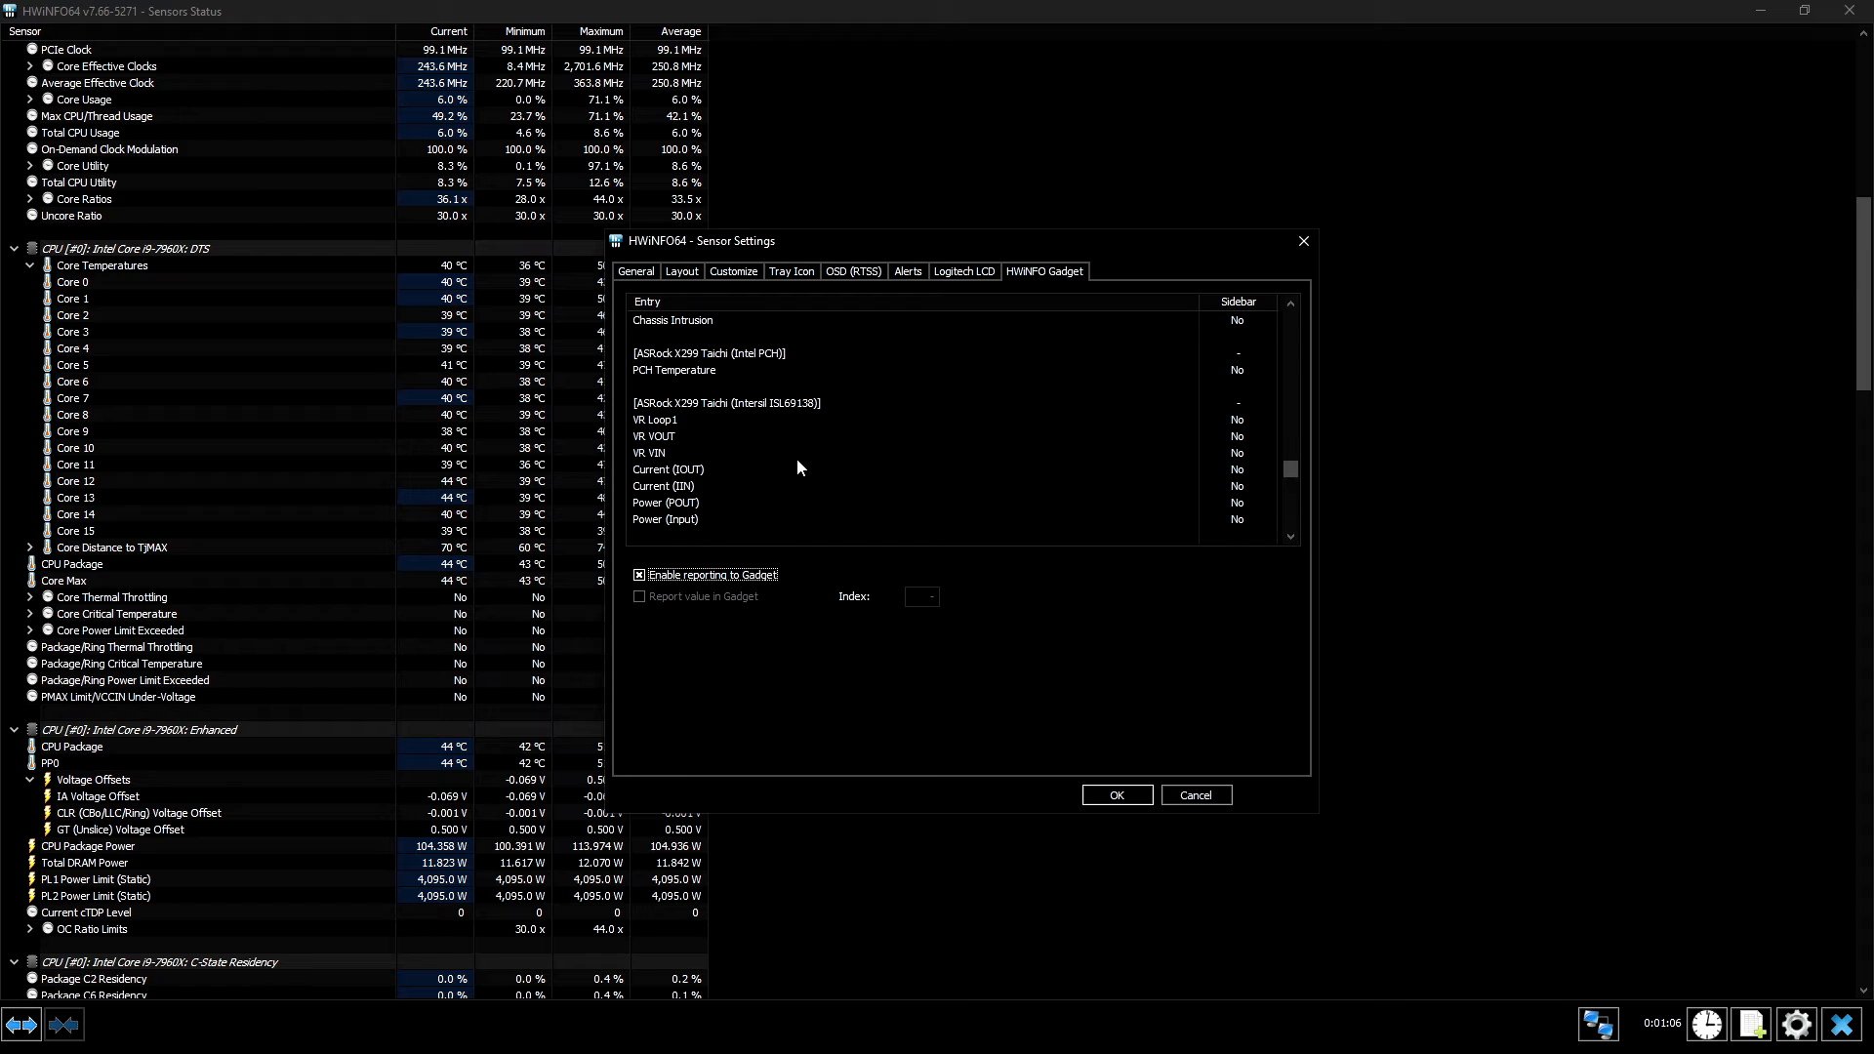
left_click(722, 421)
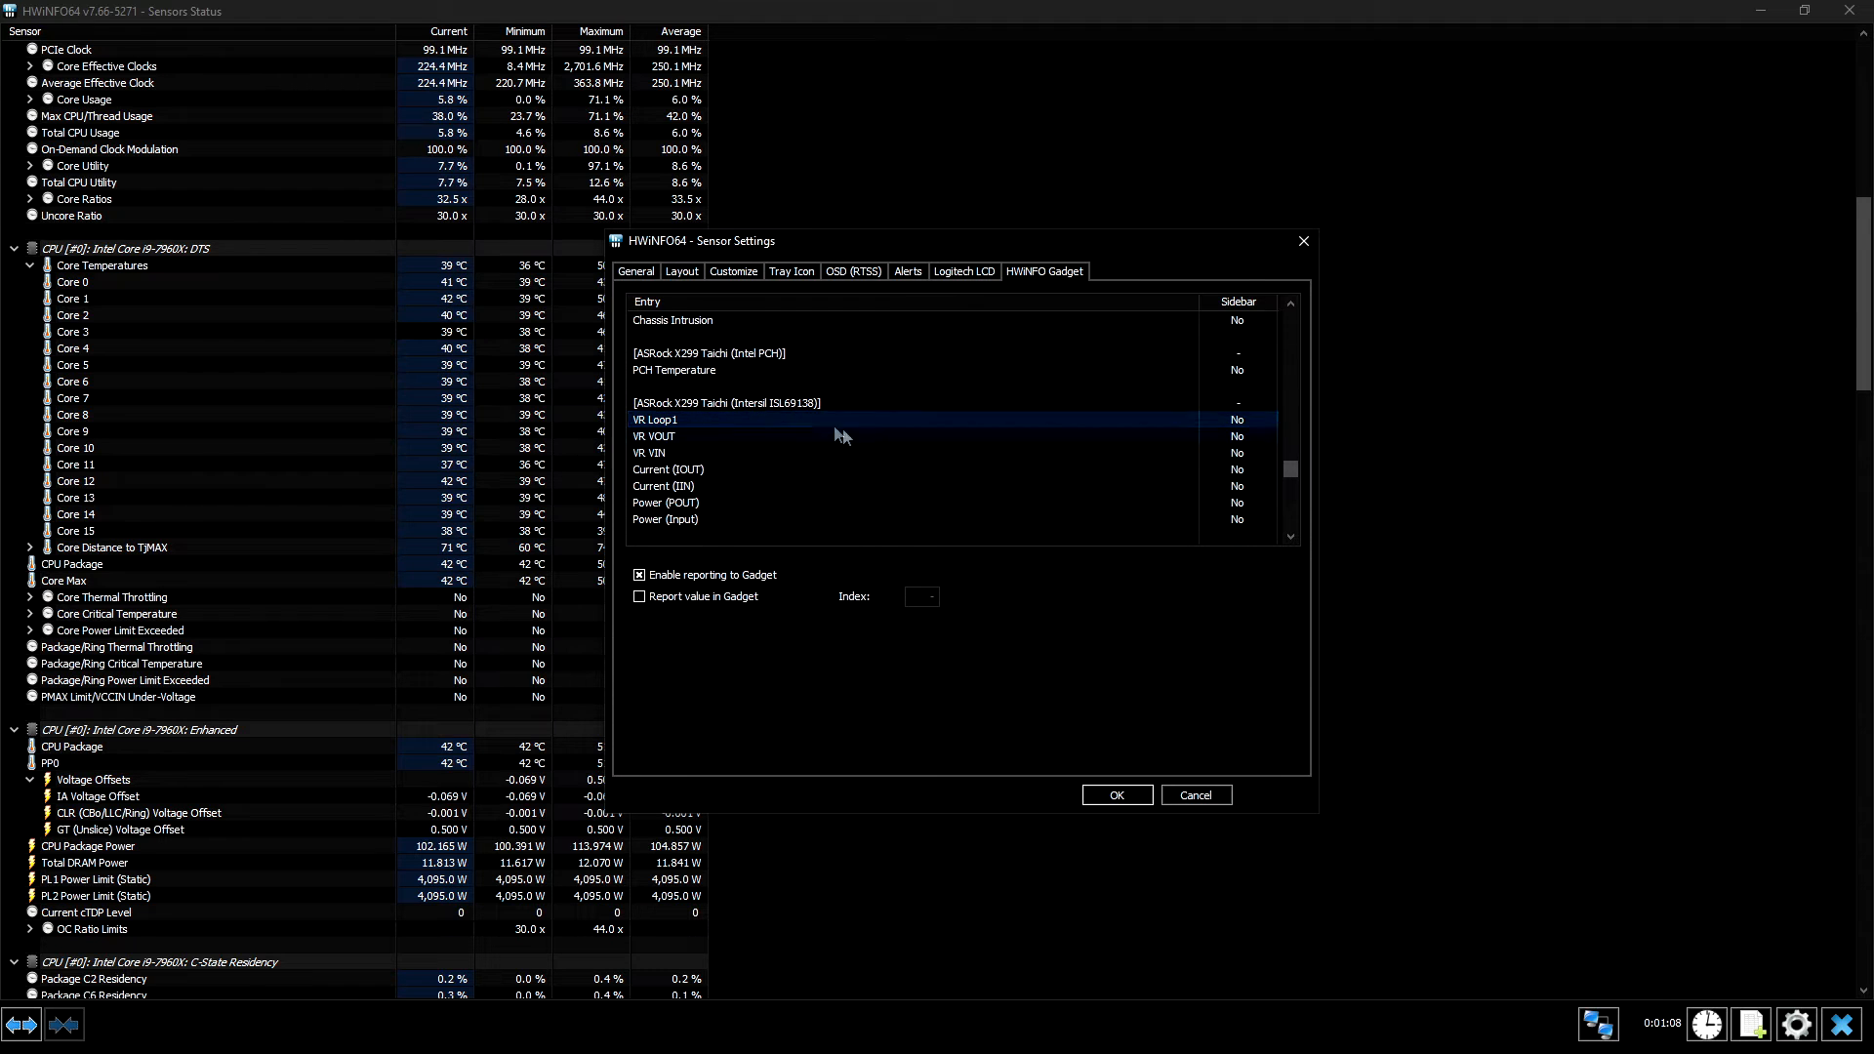
left_click(640, 596)
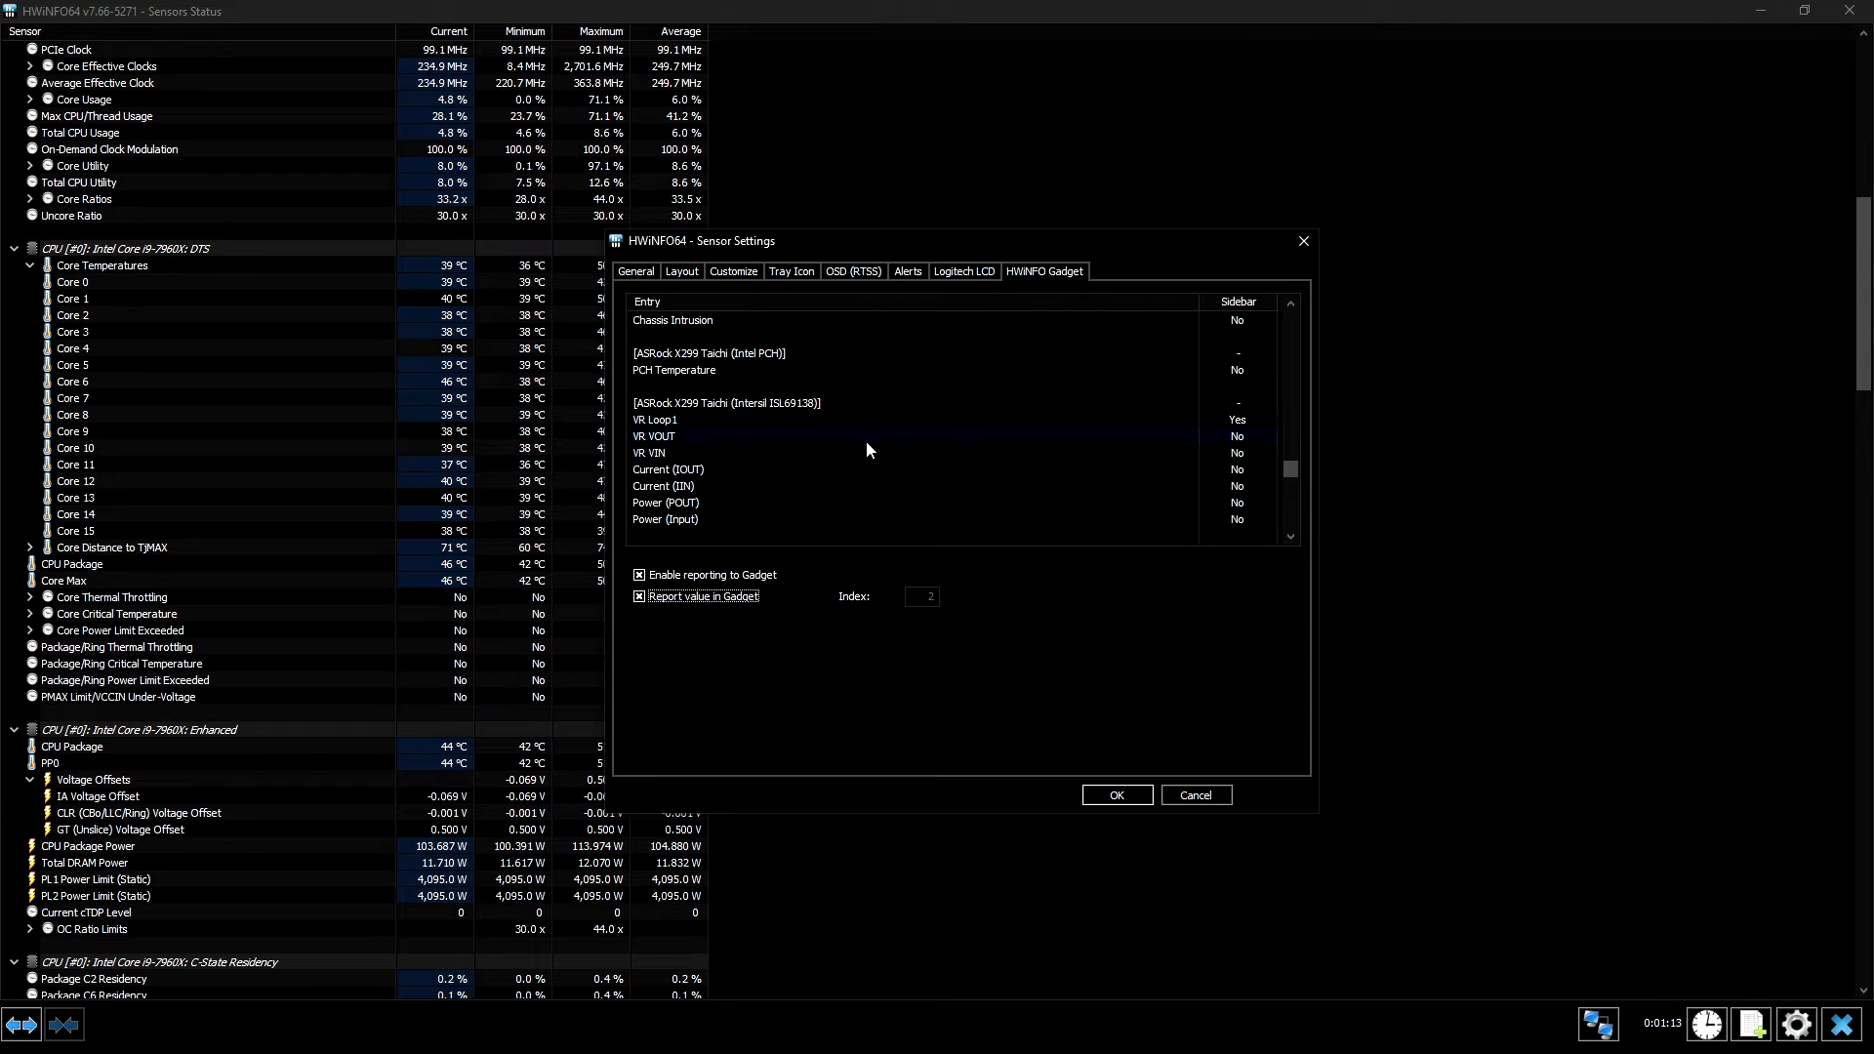
- Enable Gadget reporting for the CT250MX500SSD1 drive's Drive Temperature and save the sensor settings
scroll(1291, 478, "down", 3)
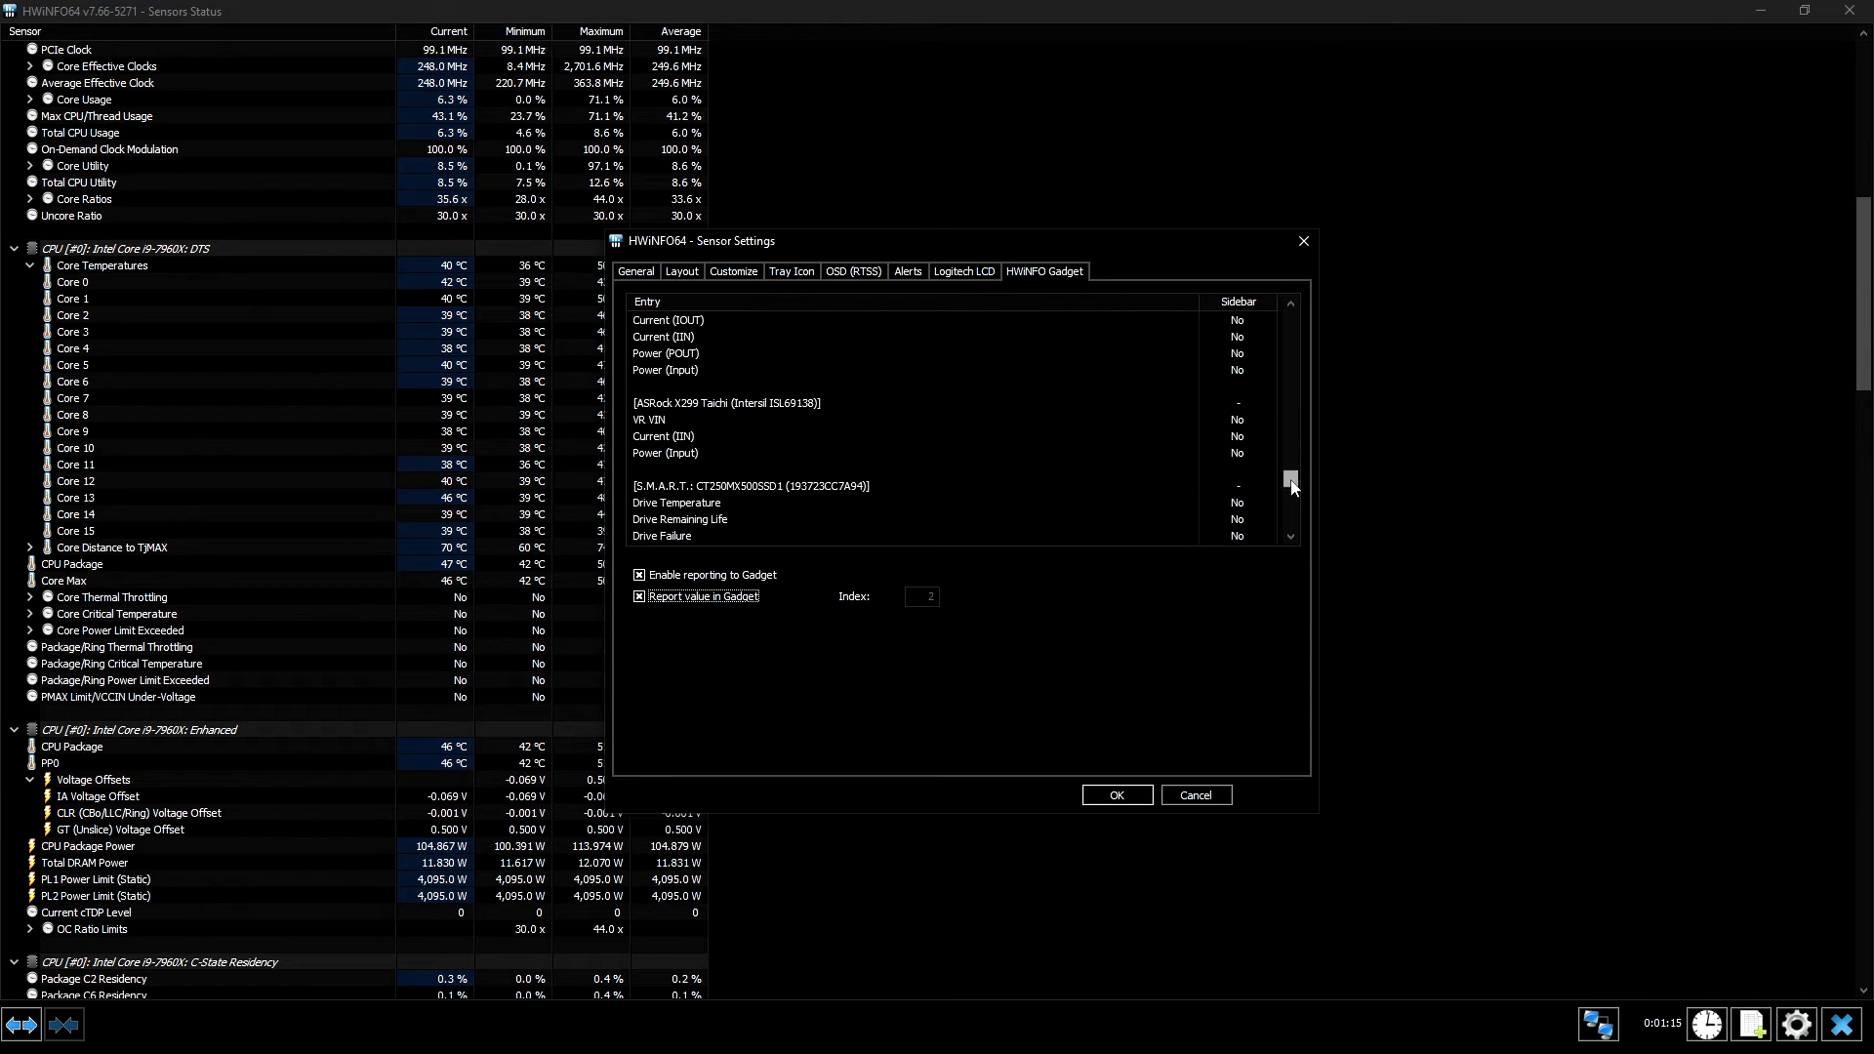
scroll(1291, 485, "down", 1)
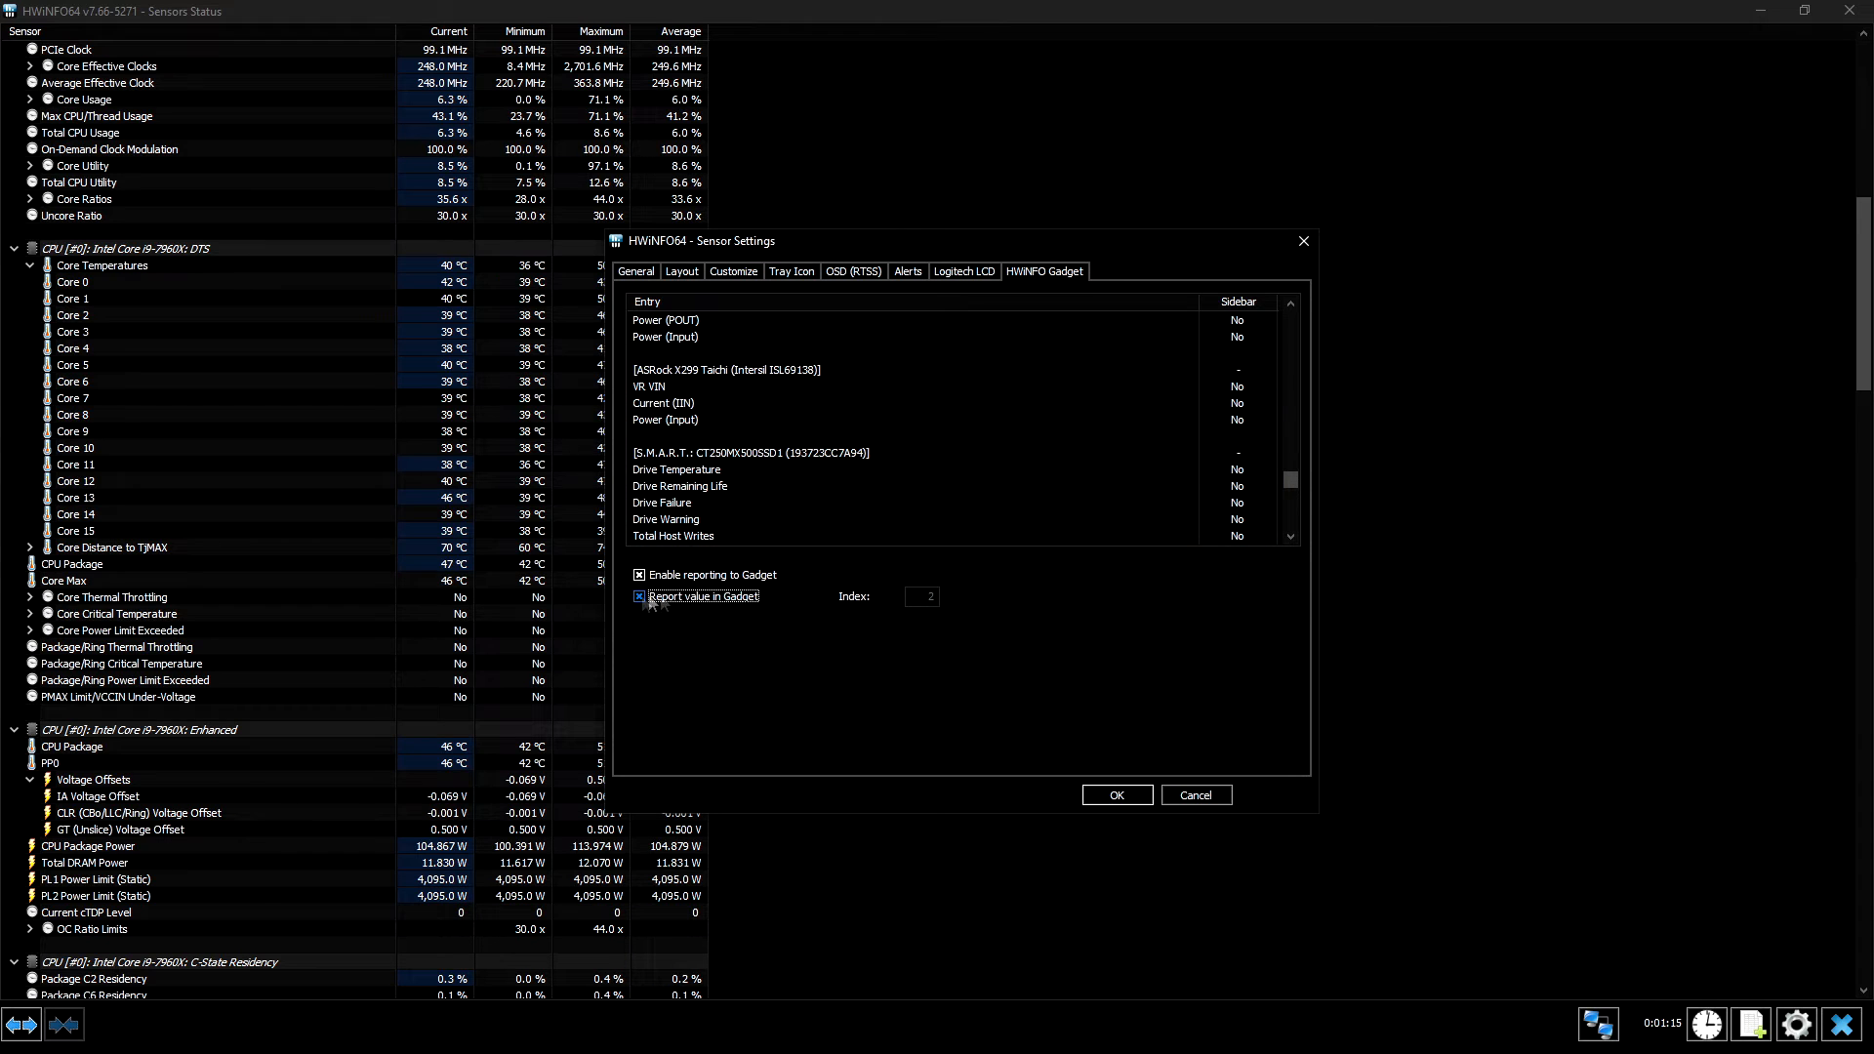
left_click(730, 471)
left_click(746, 597)
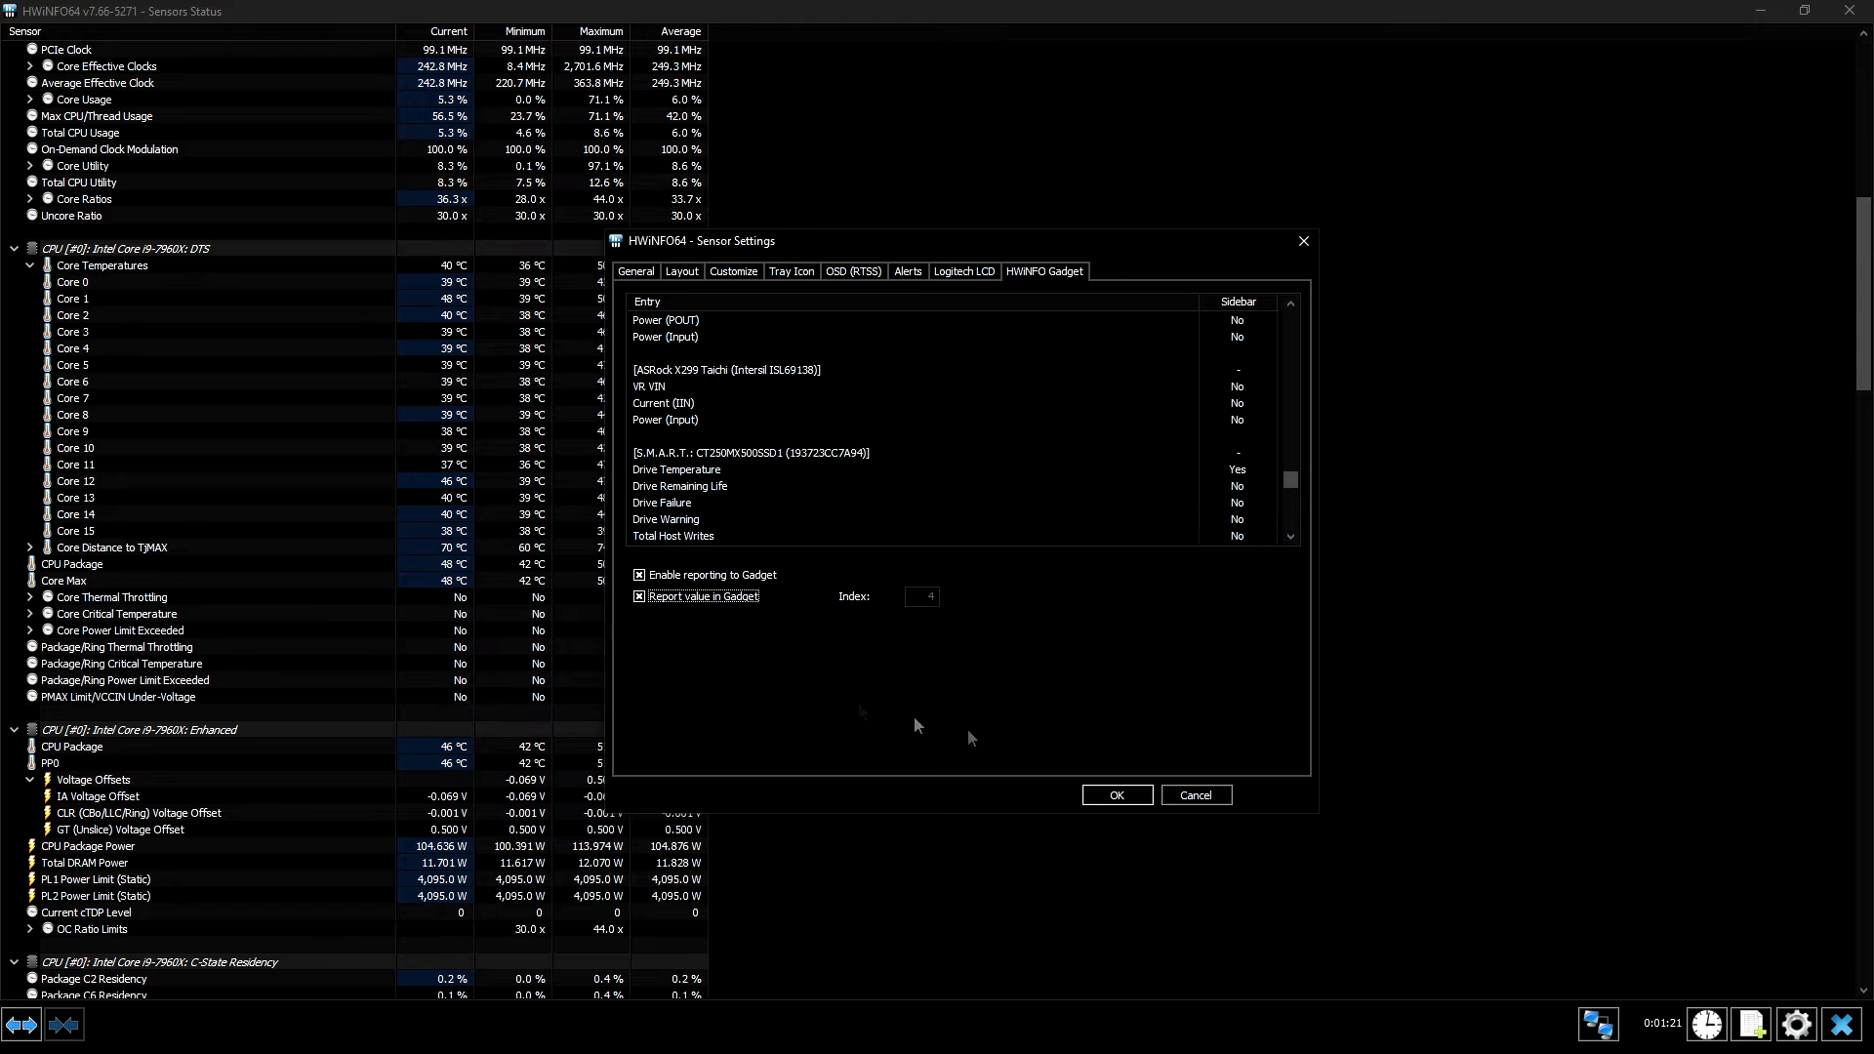
left_click(1116, 795)
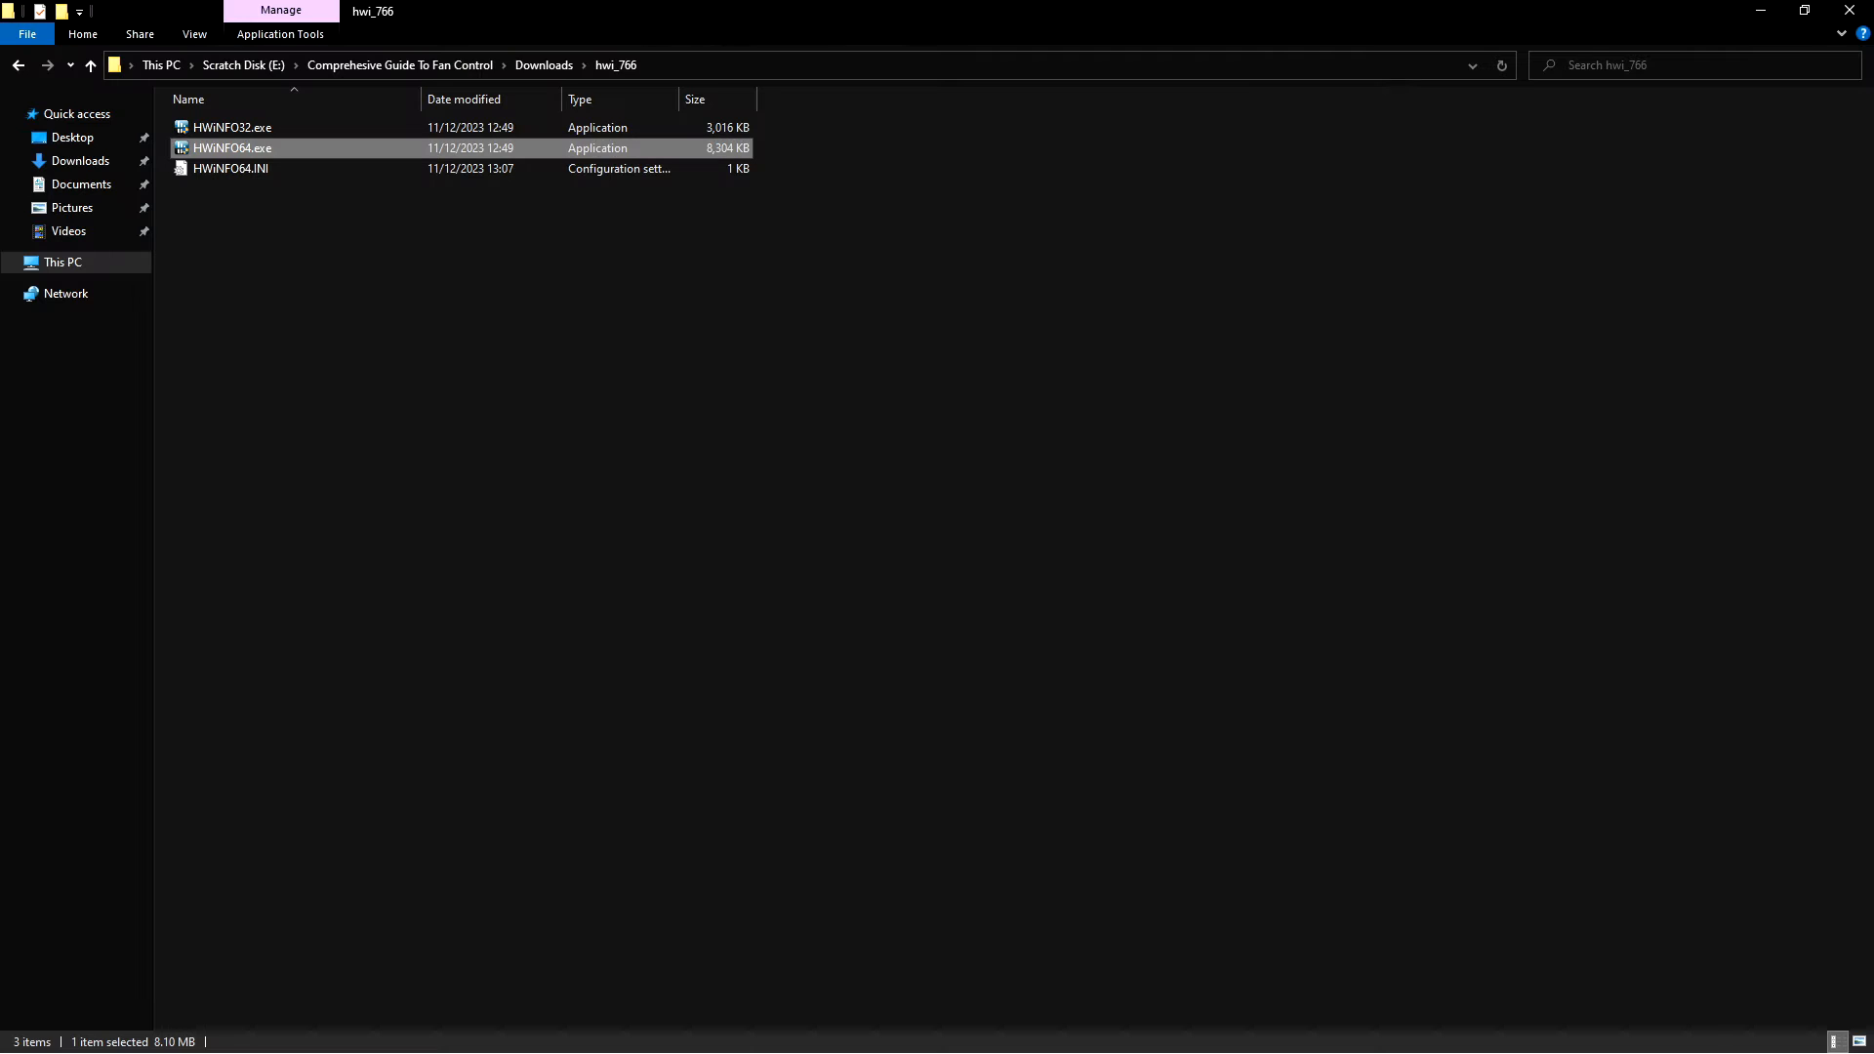
- Launch Fan Control from the FanControl folder in Downloads and dismiss the developer's message, hiding it in the future
left_click(549, 69)
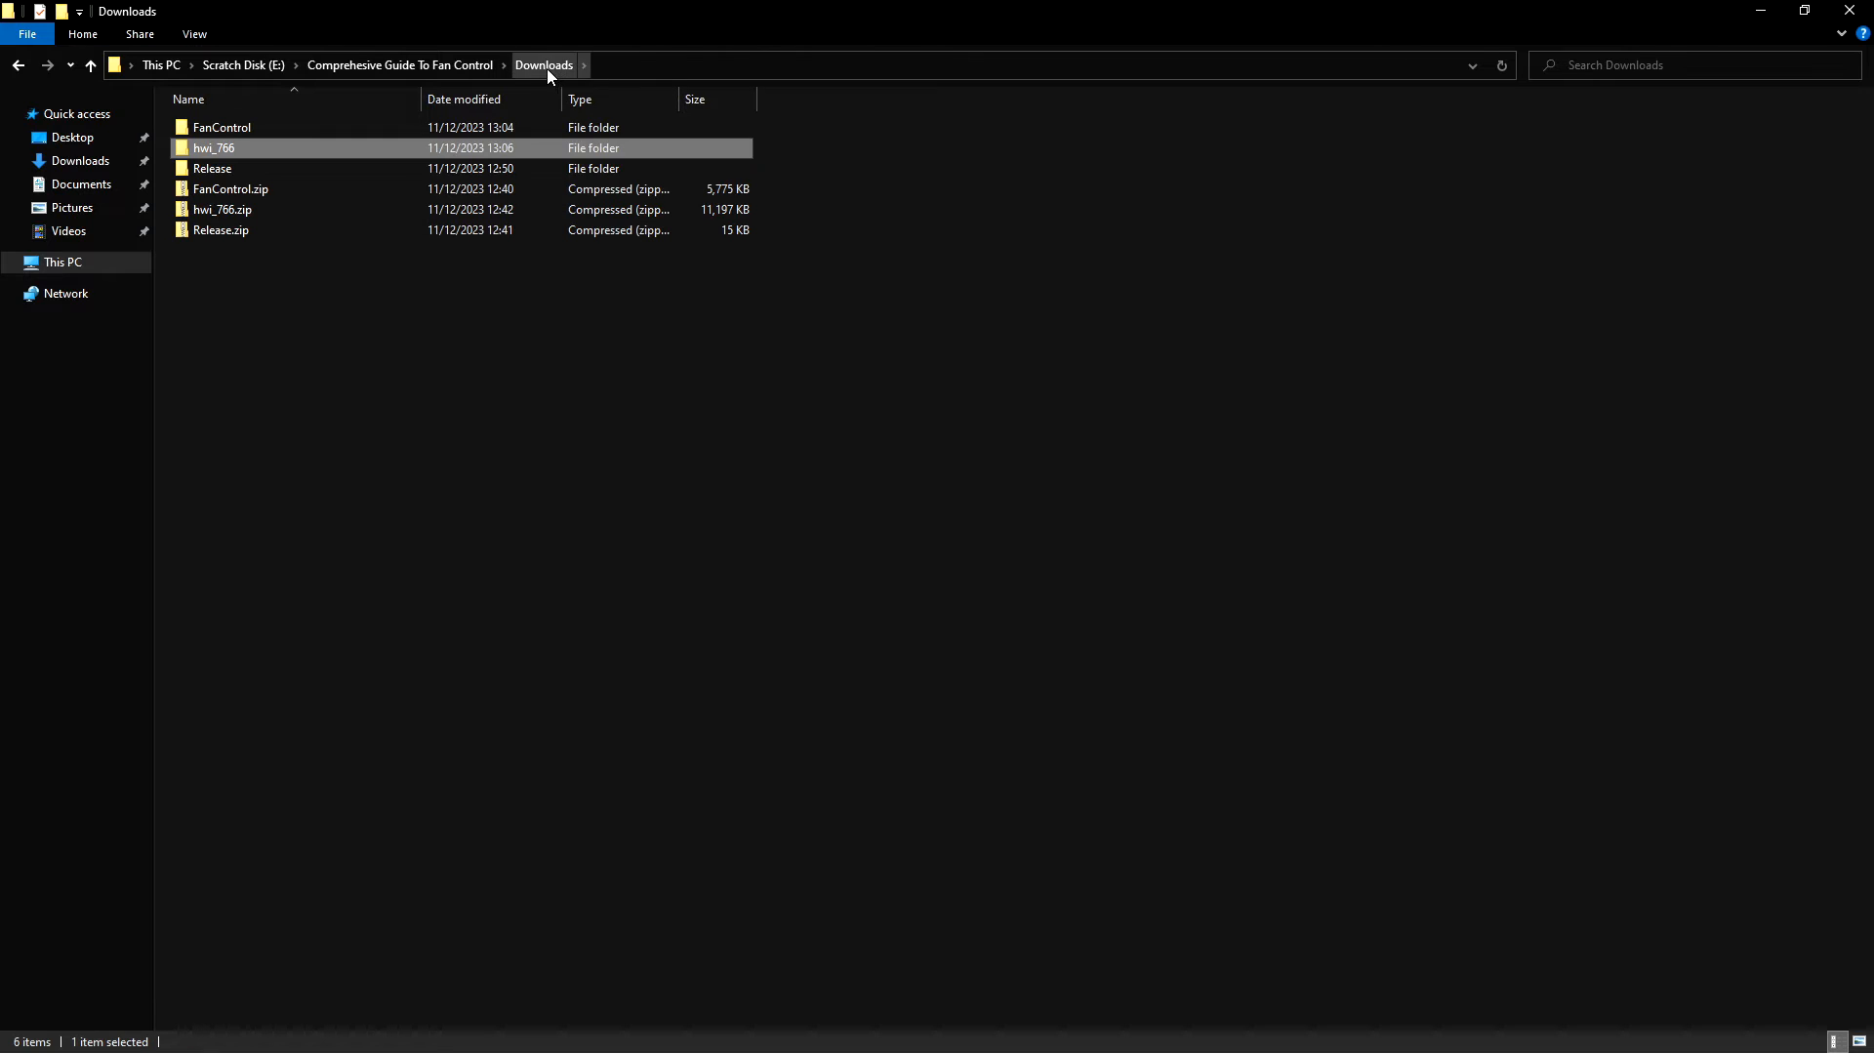
double_click(423, 126)
left_click(384, 394)
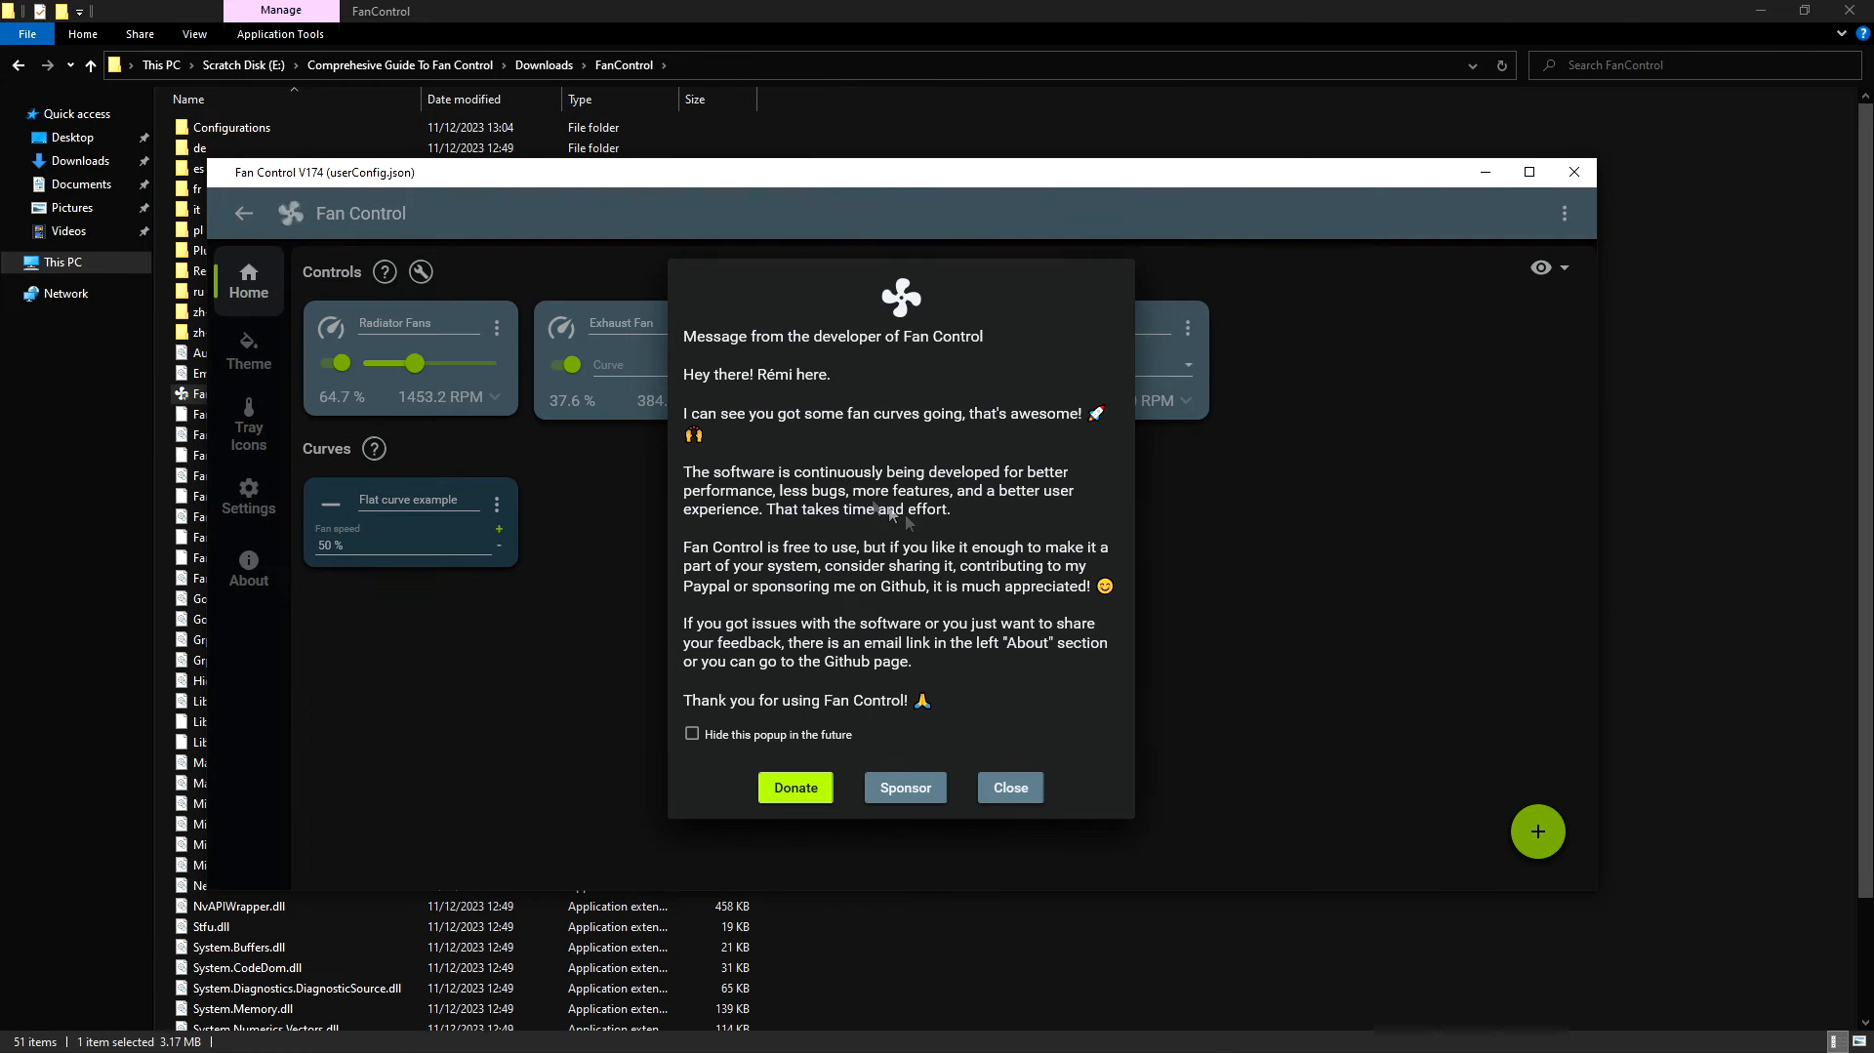
left_click(692, 733)
left_click(1011, 789)
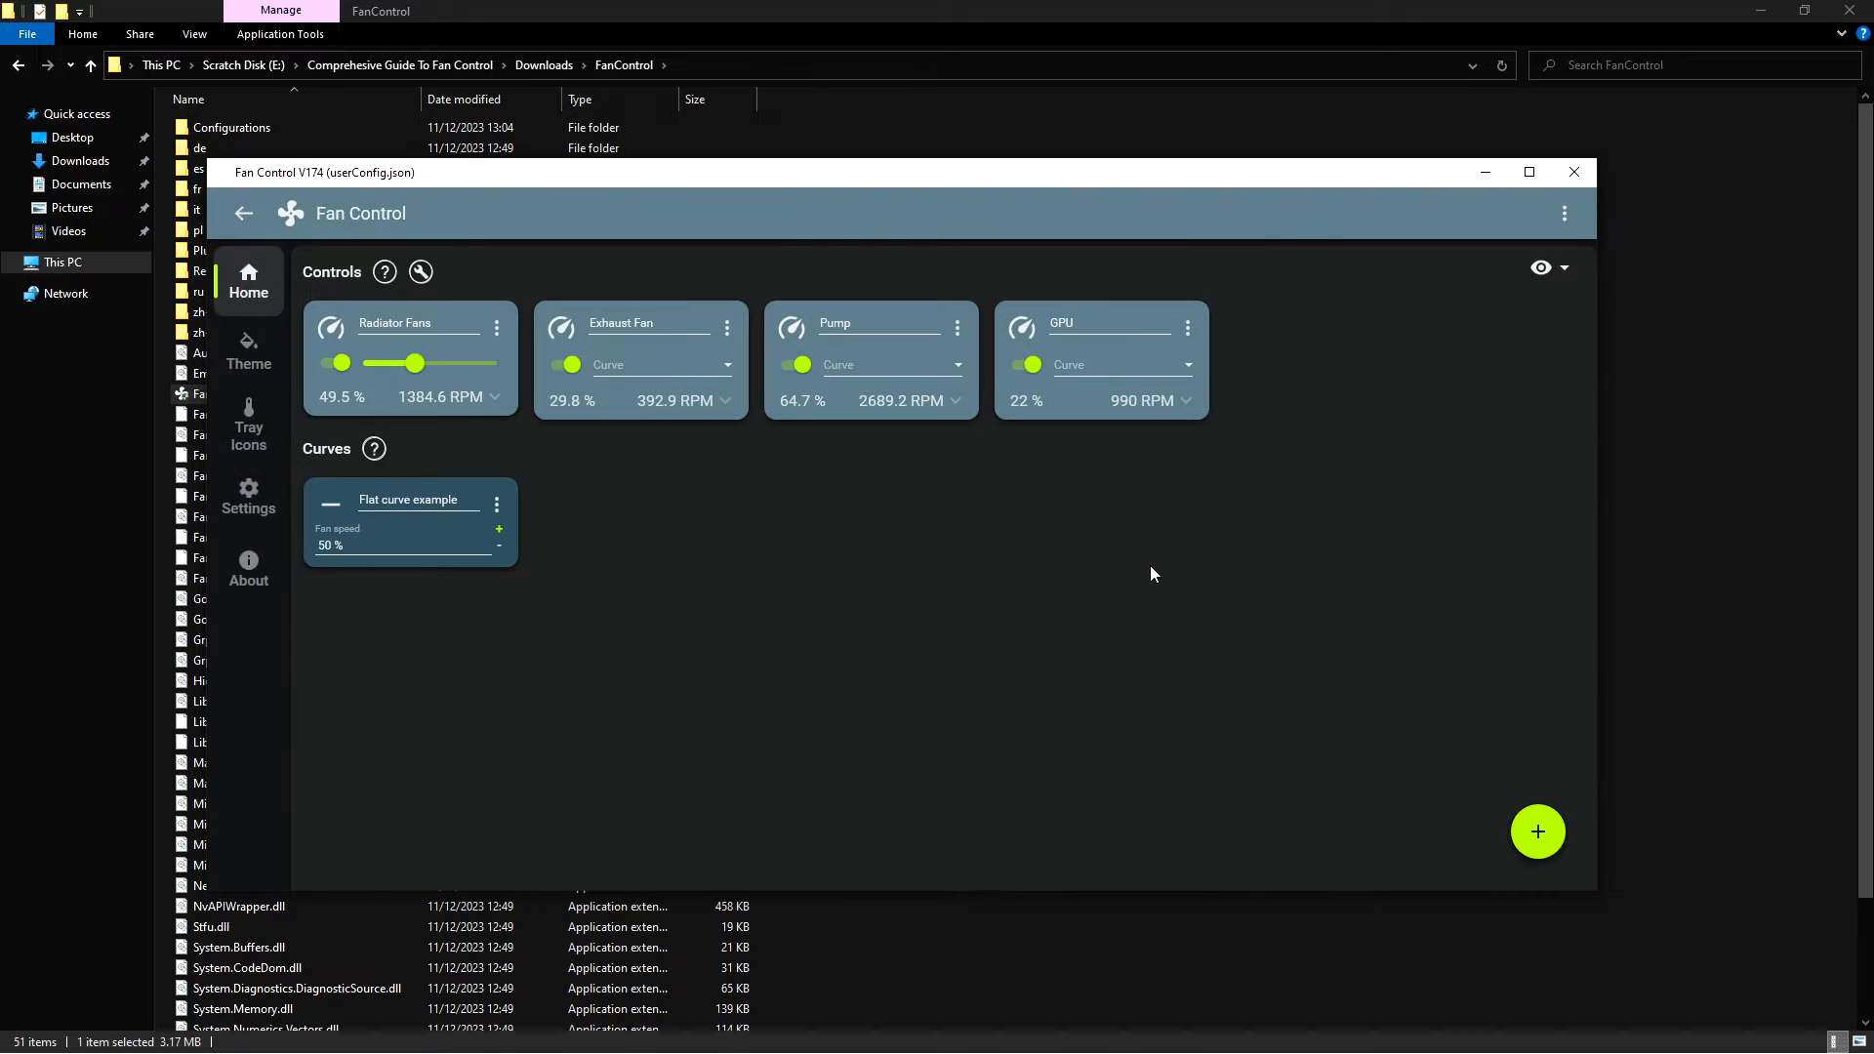
- Enable Start Minimized in Fan Control's settings and check the sensors provided by the HWInfo plugin
left_click(262, 502)
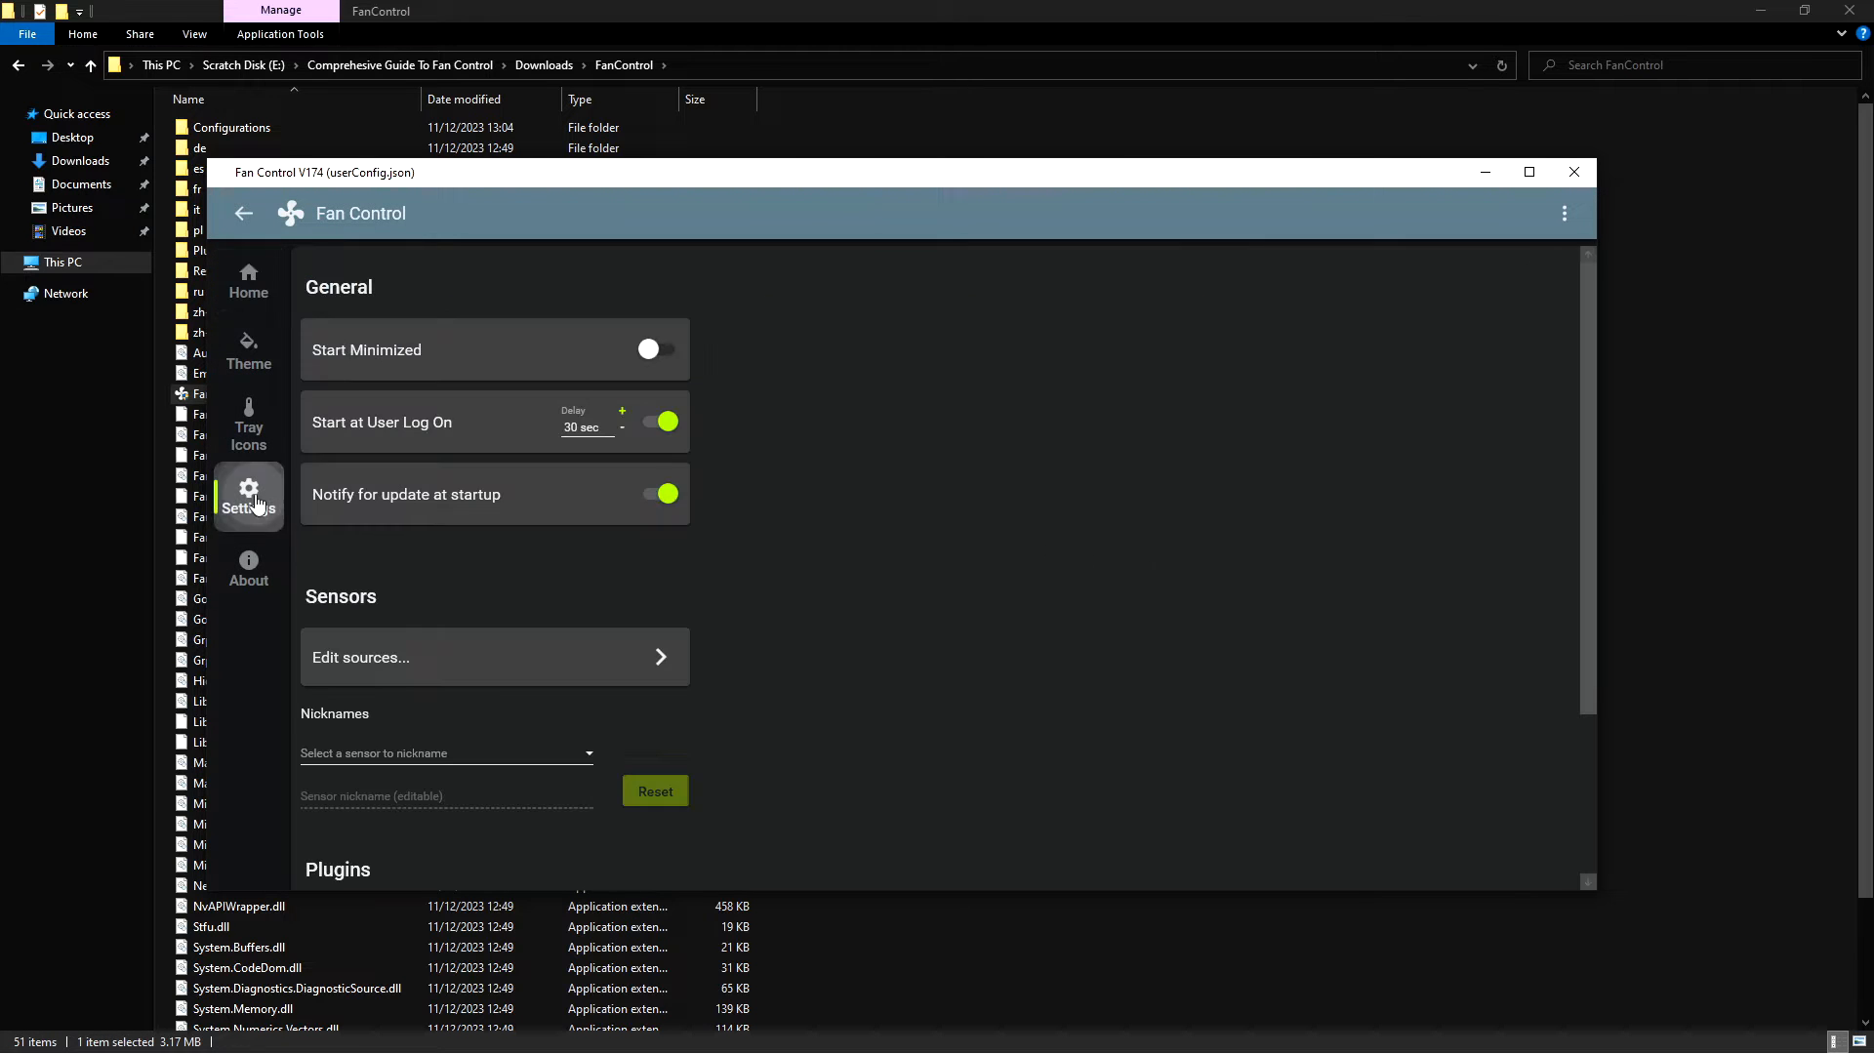
left_click(646, 351)
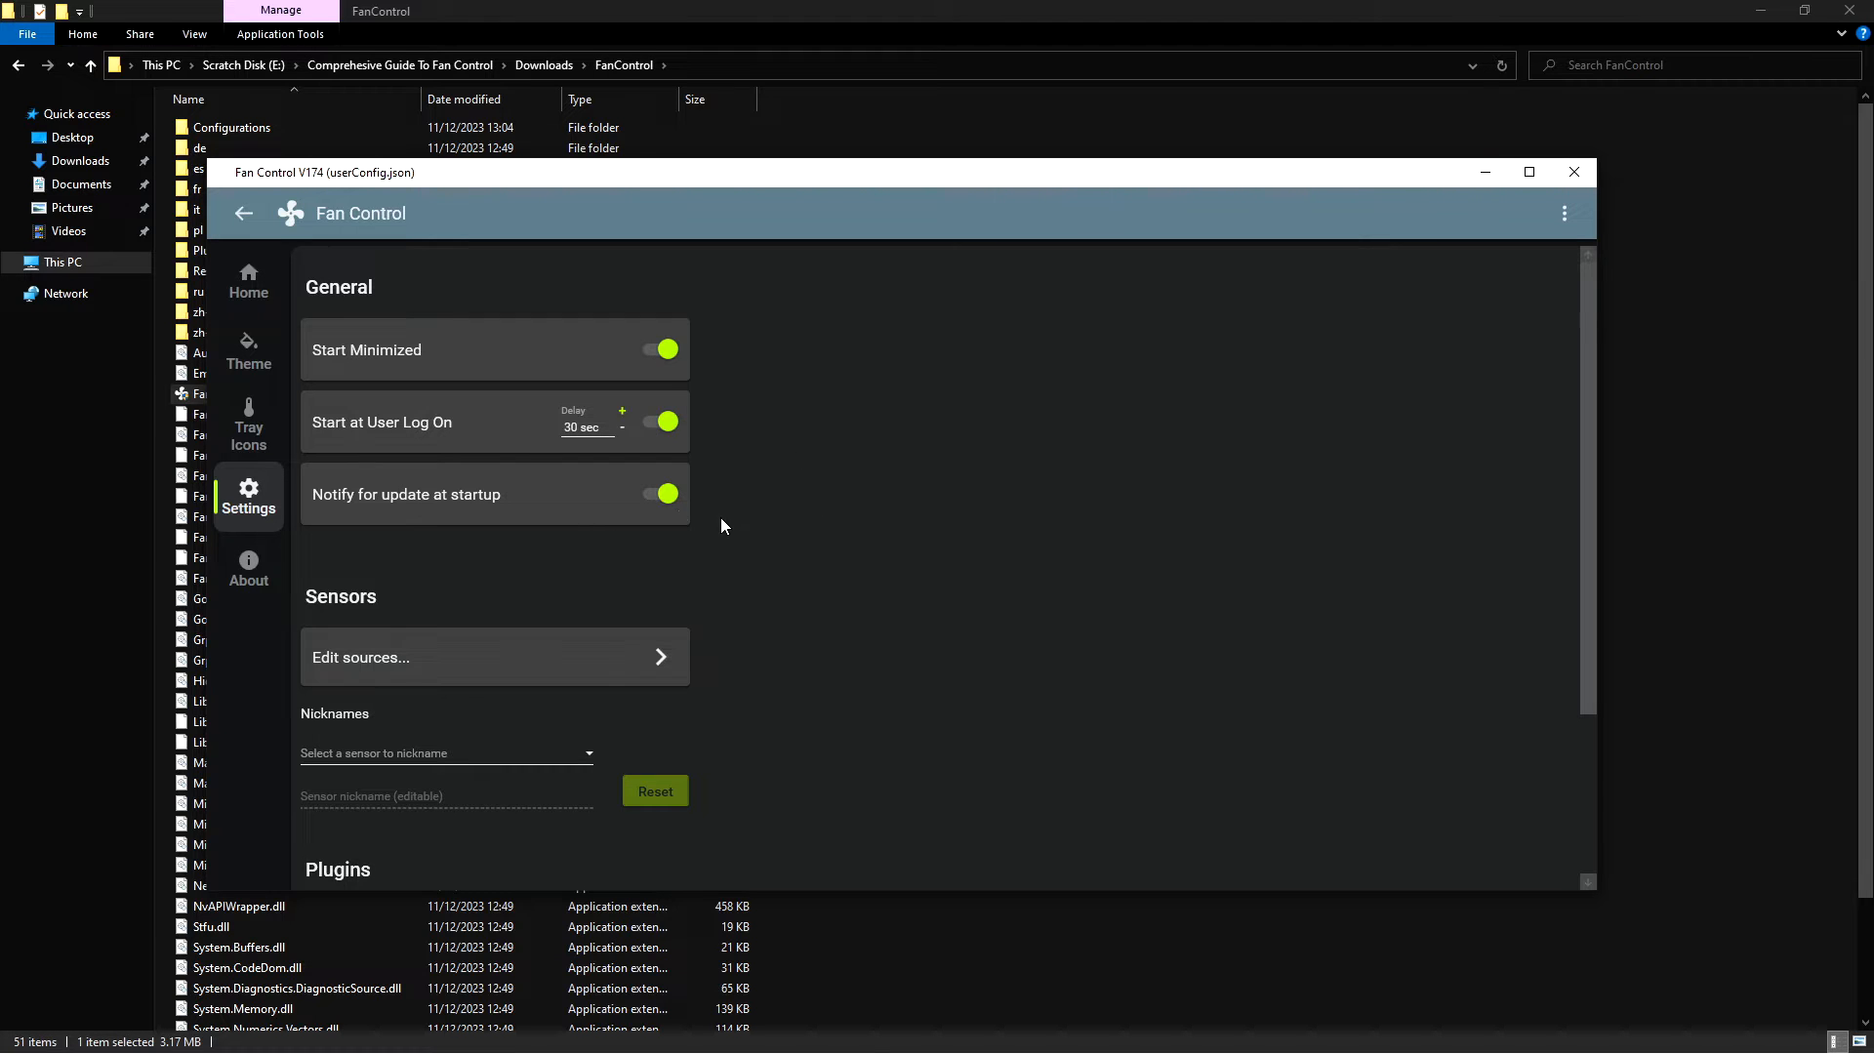
scroll(771, 523, "down", 3)
scroll(785, 523, "down", 2)
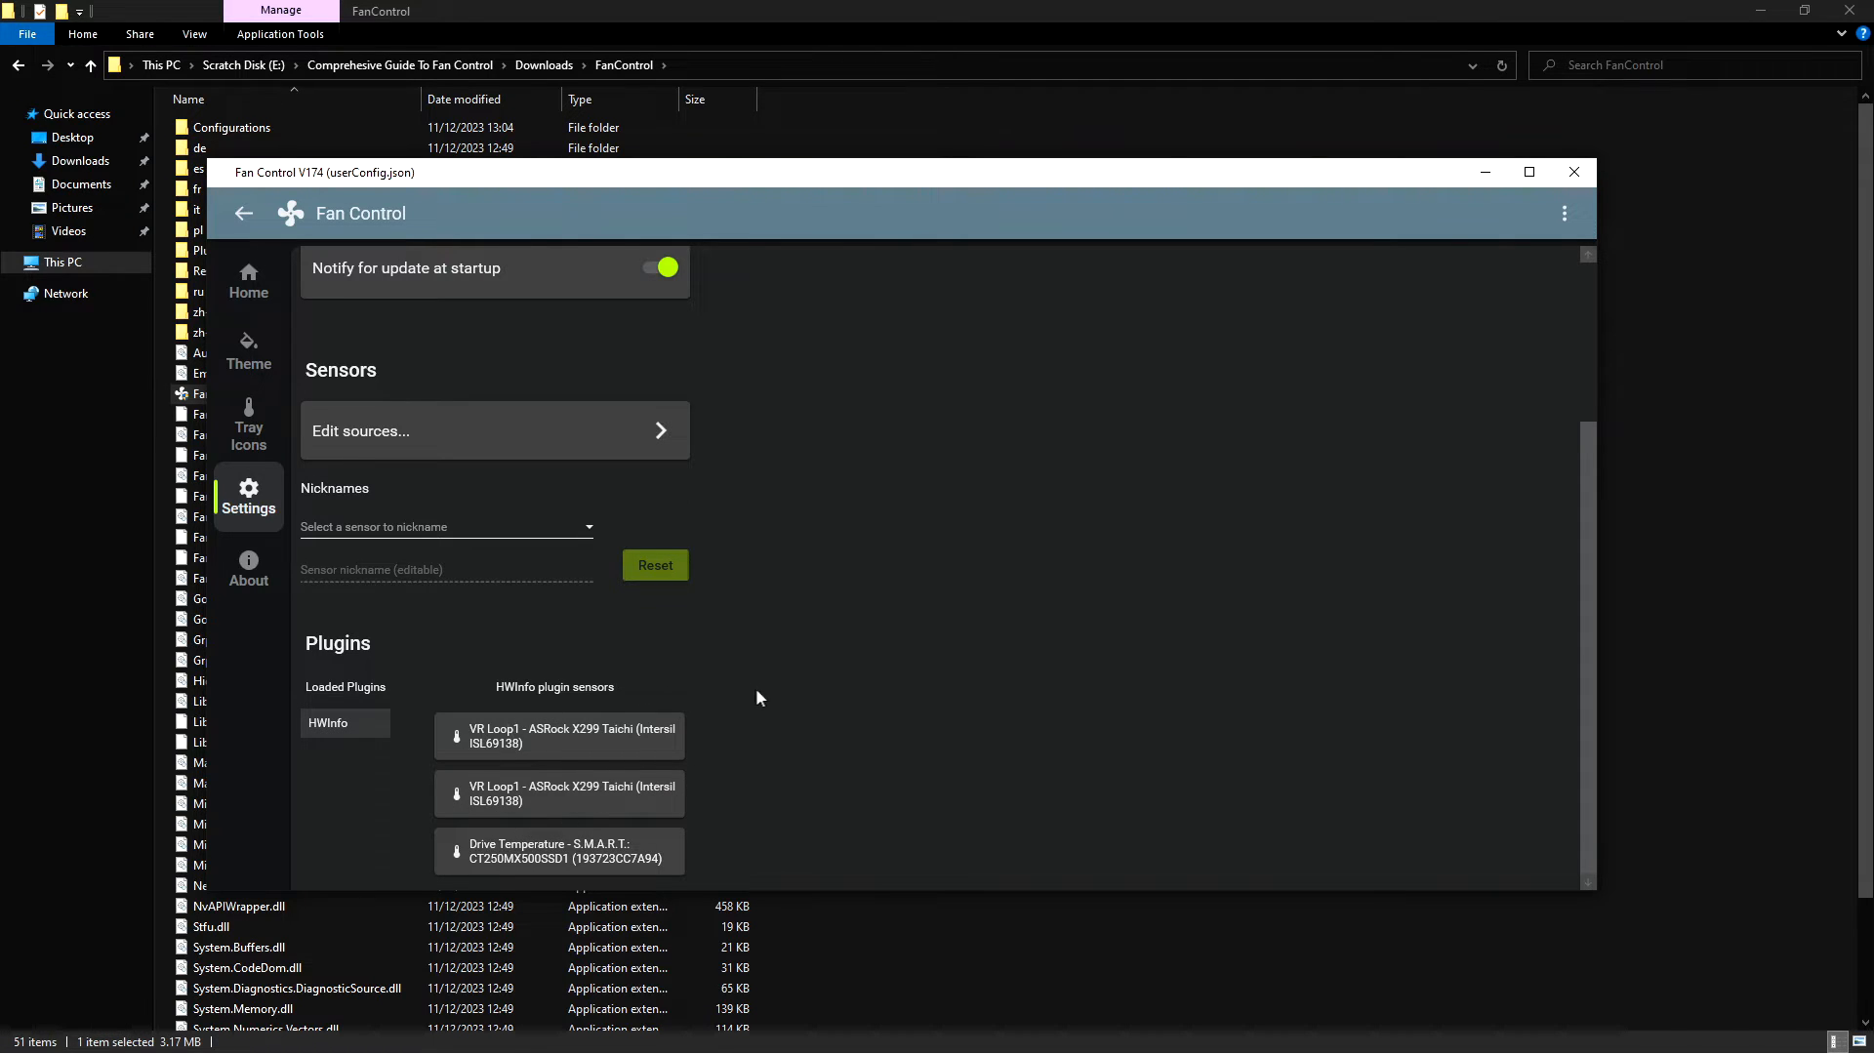
- Review the enabled sensor sources, including the HWInfo plugin, and accept the sensor settings
scroll(780, 582, "up", 3)
left_click(649, 571)
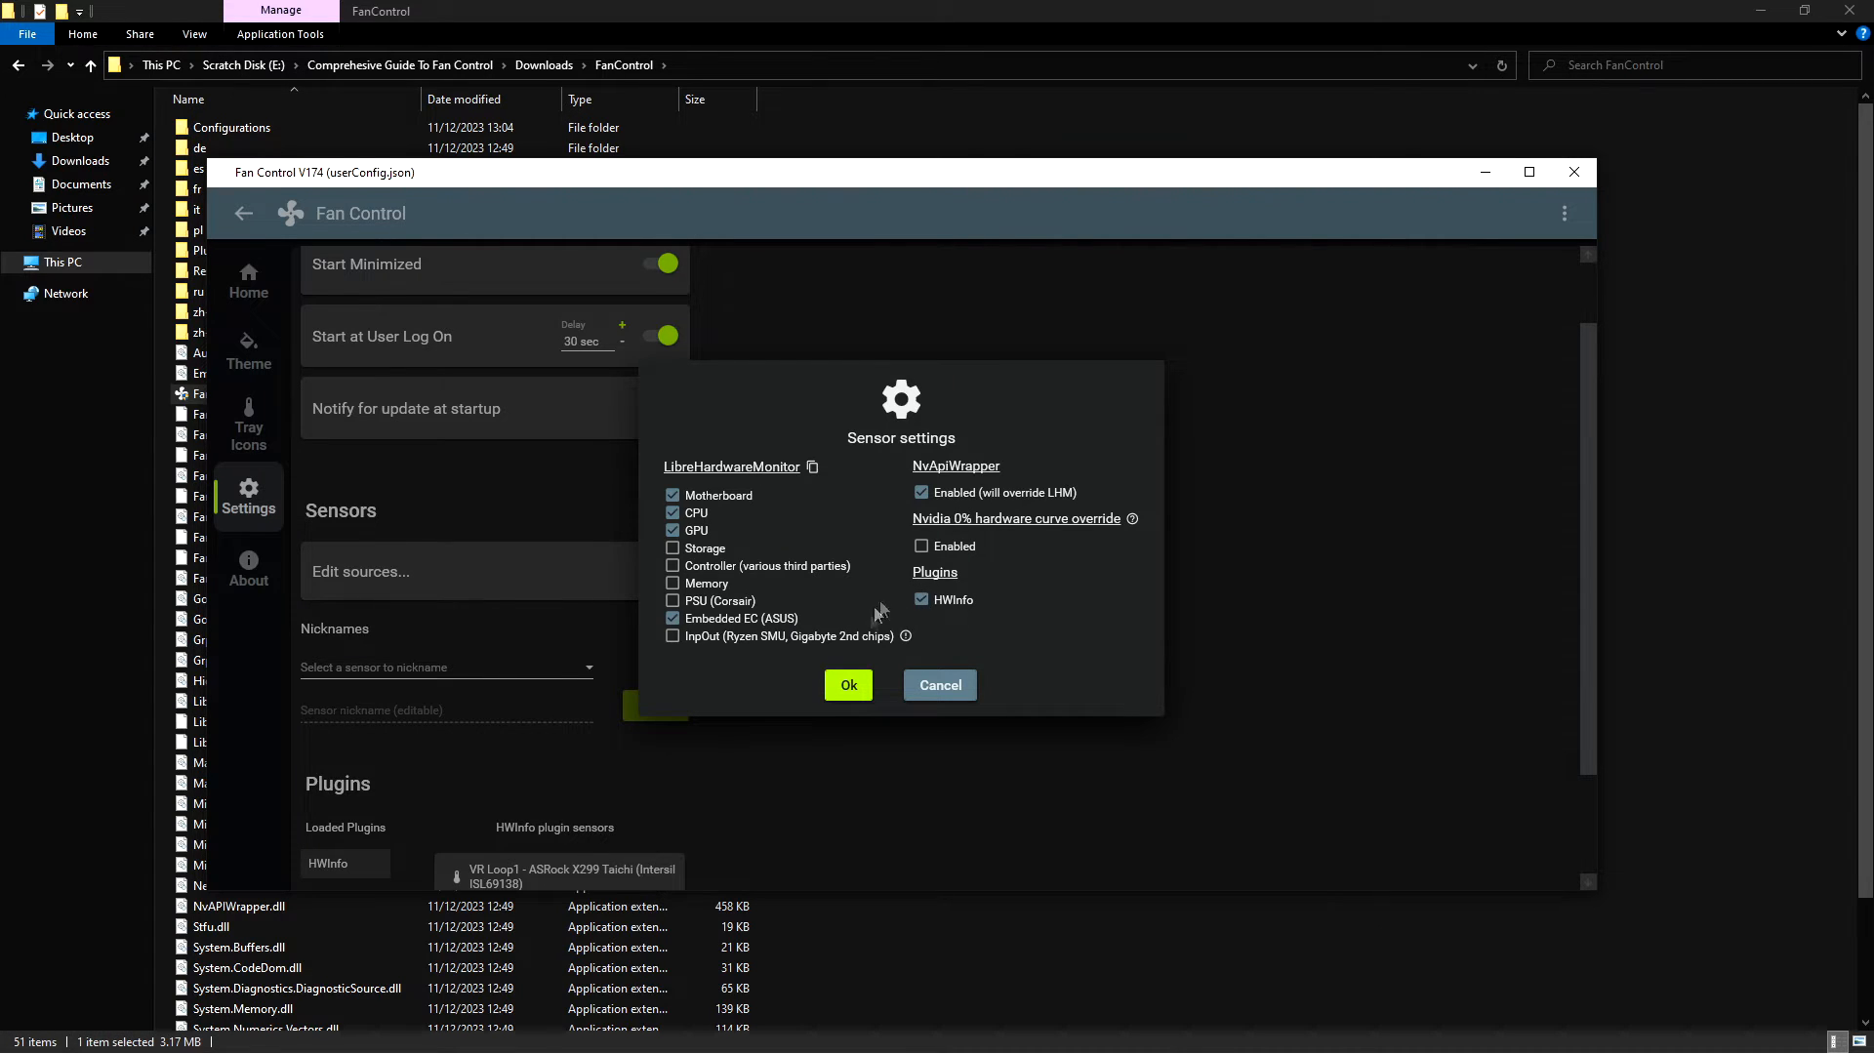
left_click(848, 684)
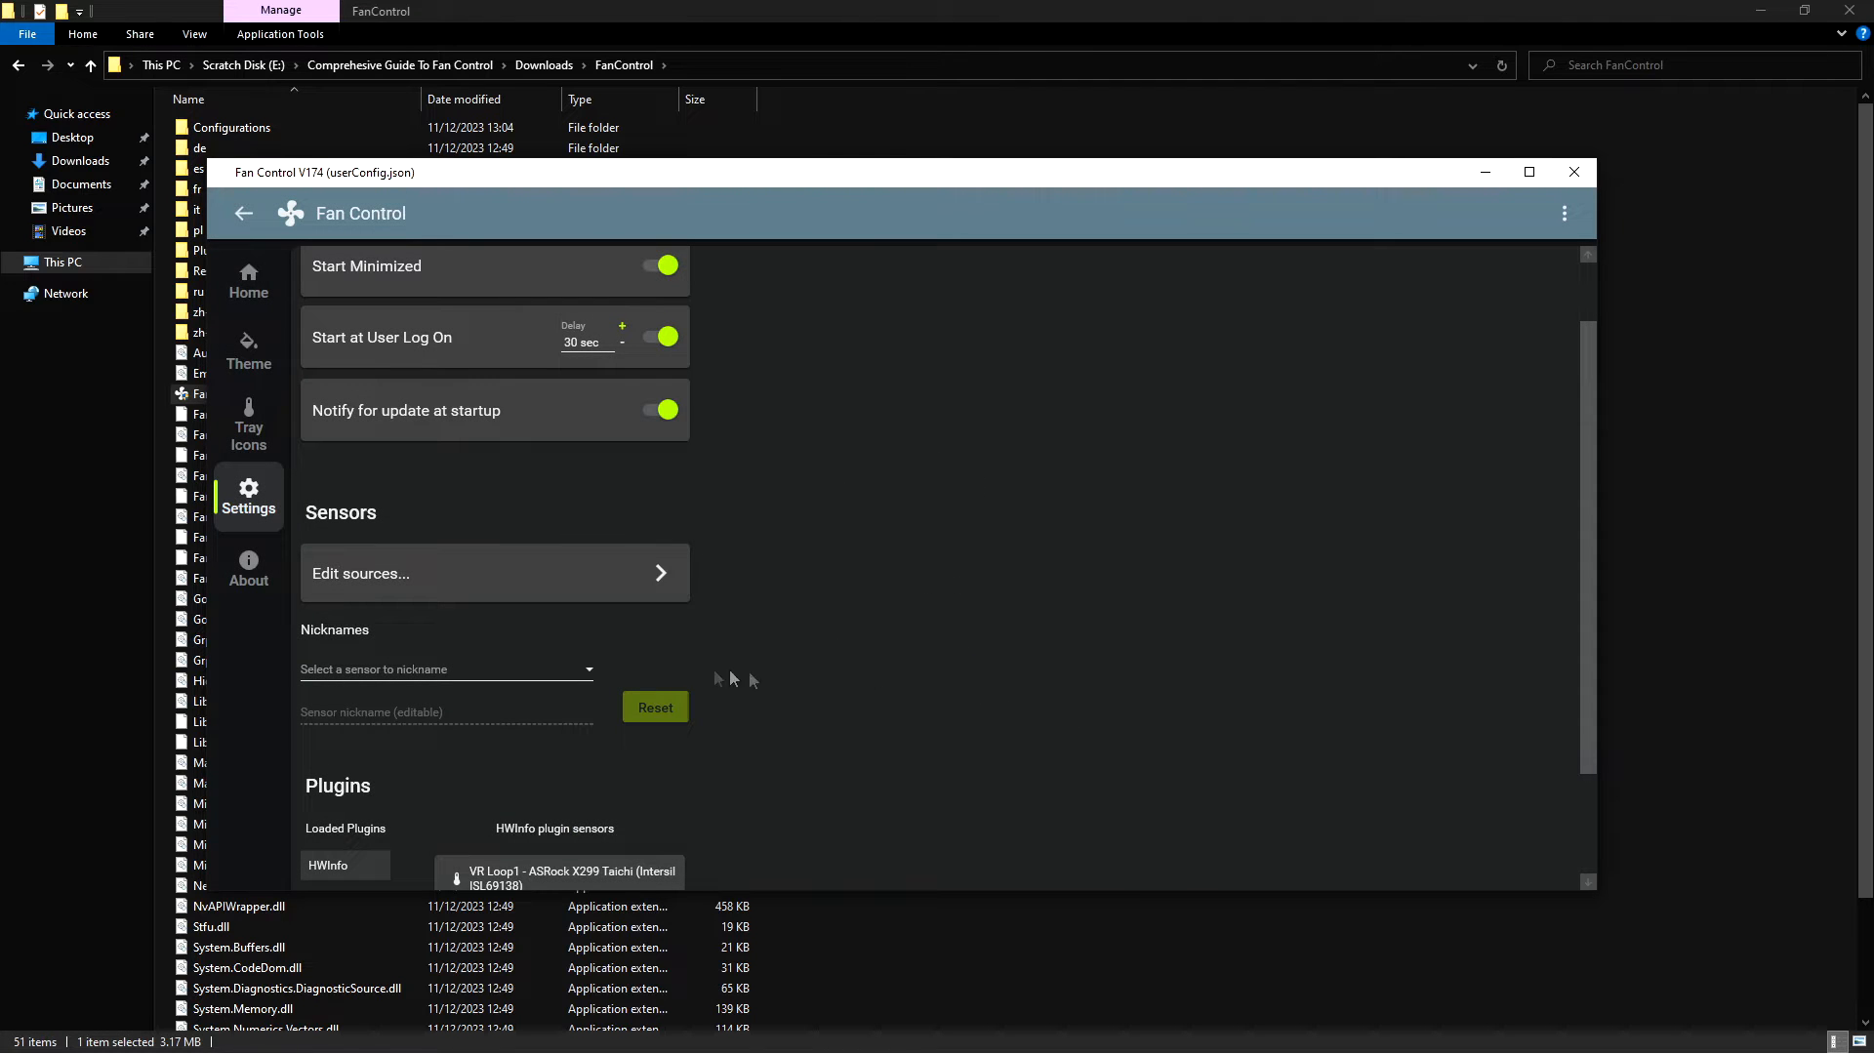
- Give the HWInfo Drive Temperature sensor of the CT250MX500SSD1 the nickname SSD and return to the Home page
left_click(562, 670)
scroll(601, 740, "down", 12)
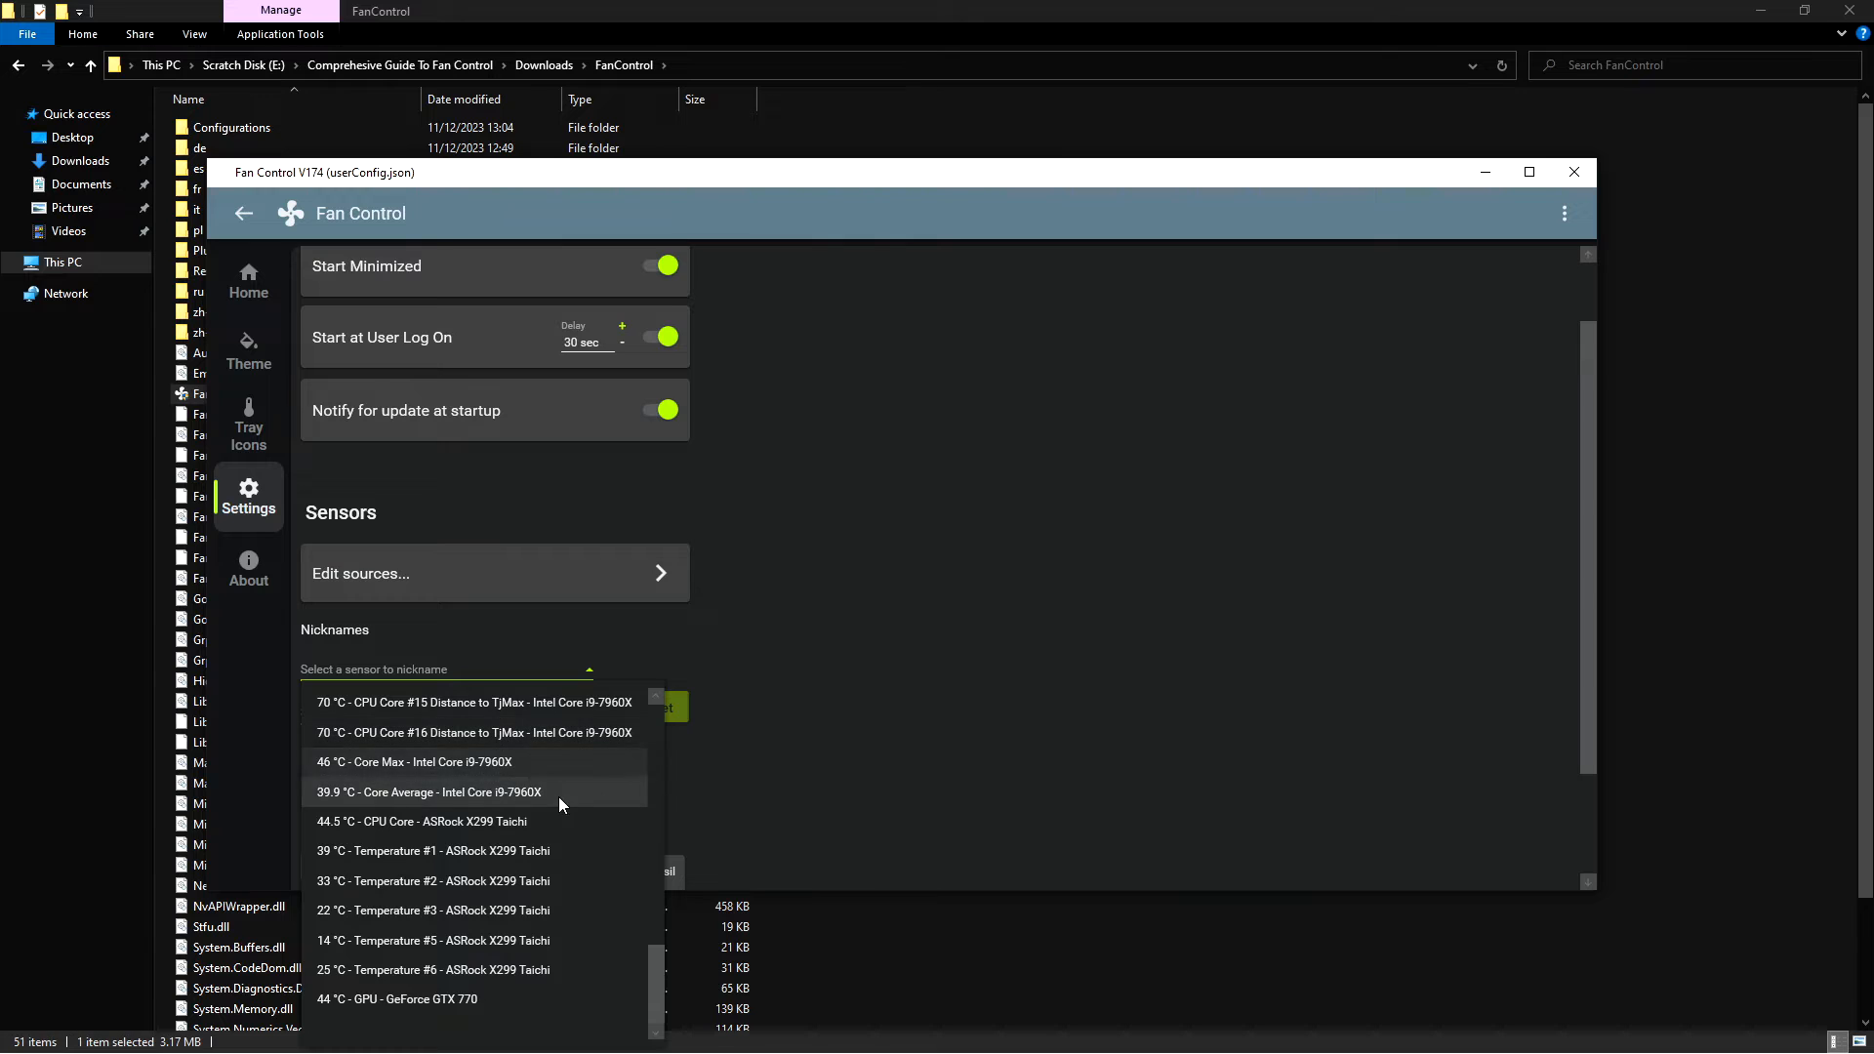
scroll(558, 796, "up", 10)
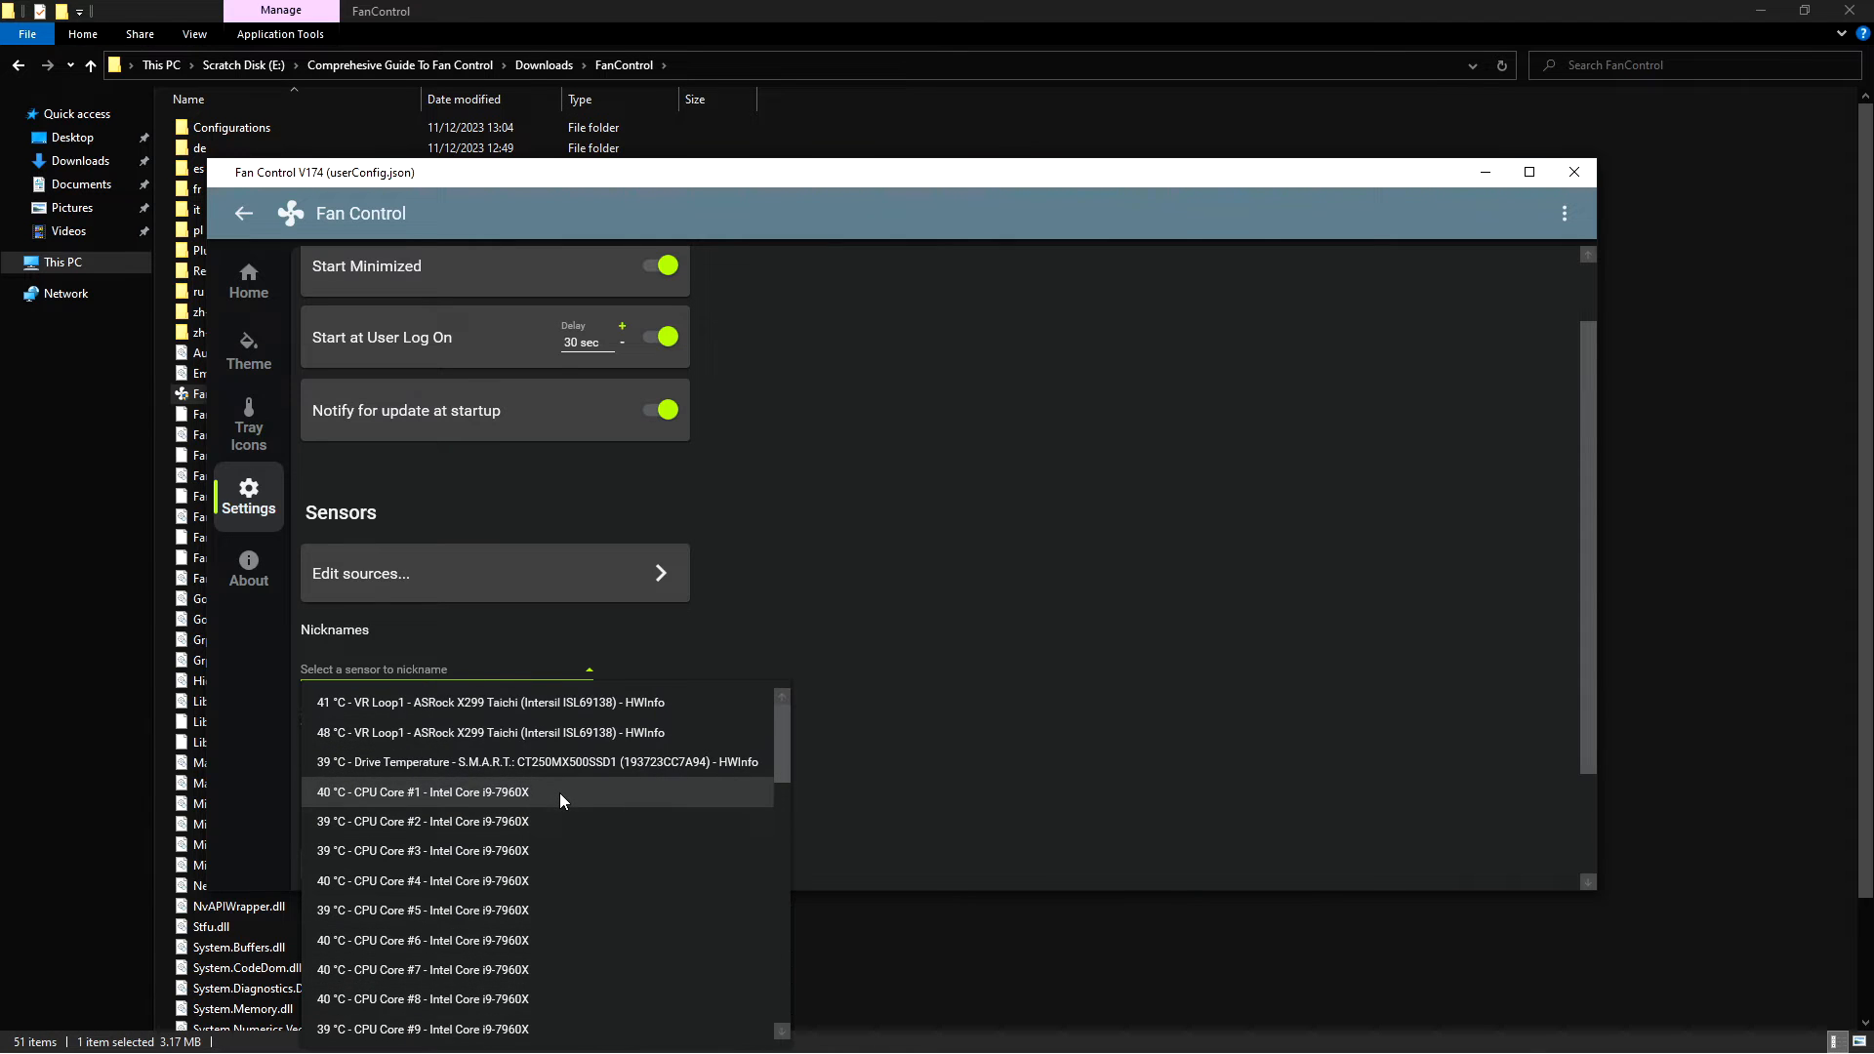
scroll(586, 771, "up", 1)
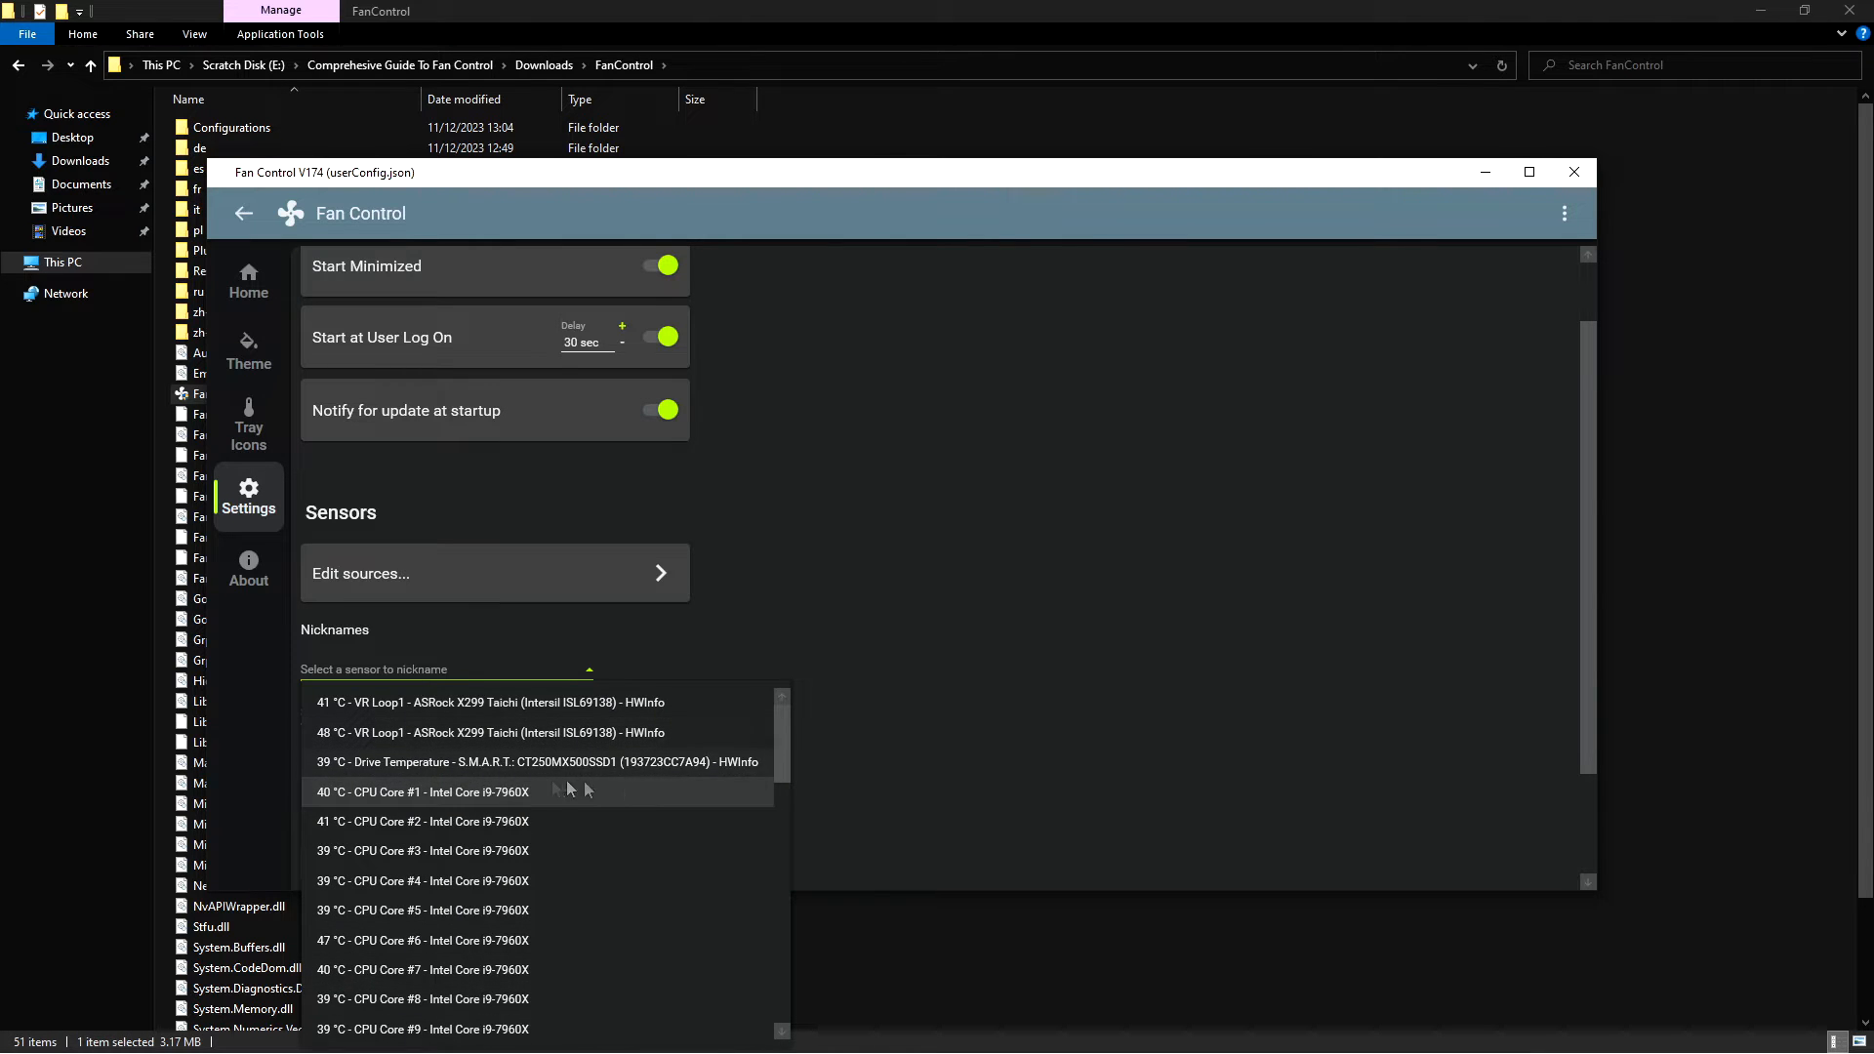
left_click(639, 765)
left_click_drag(569, 727, 401, 713)
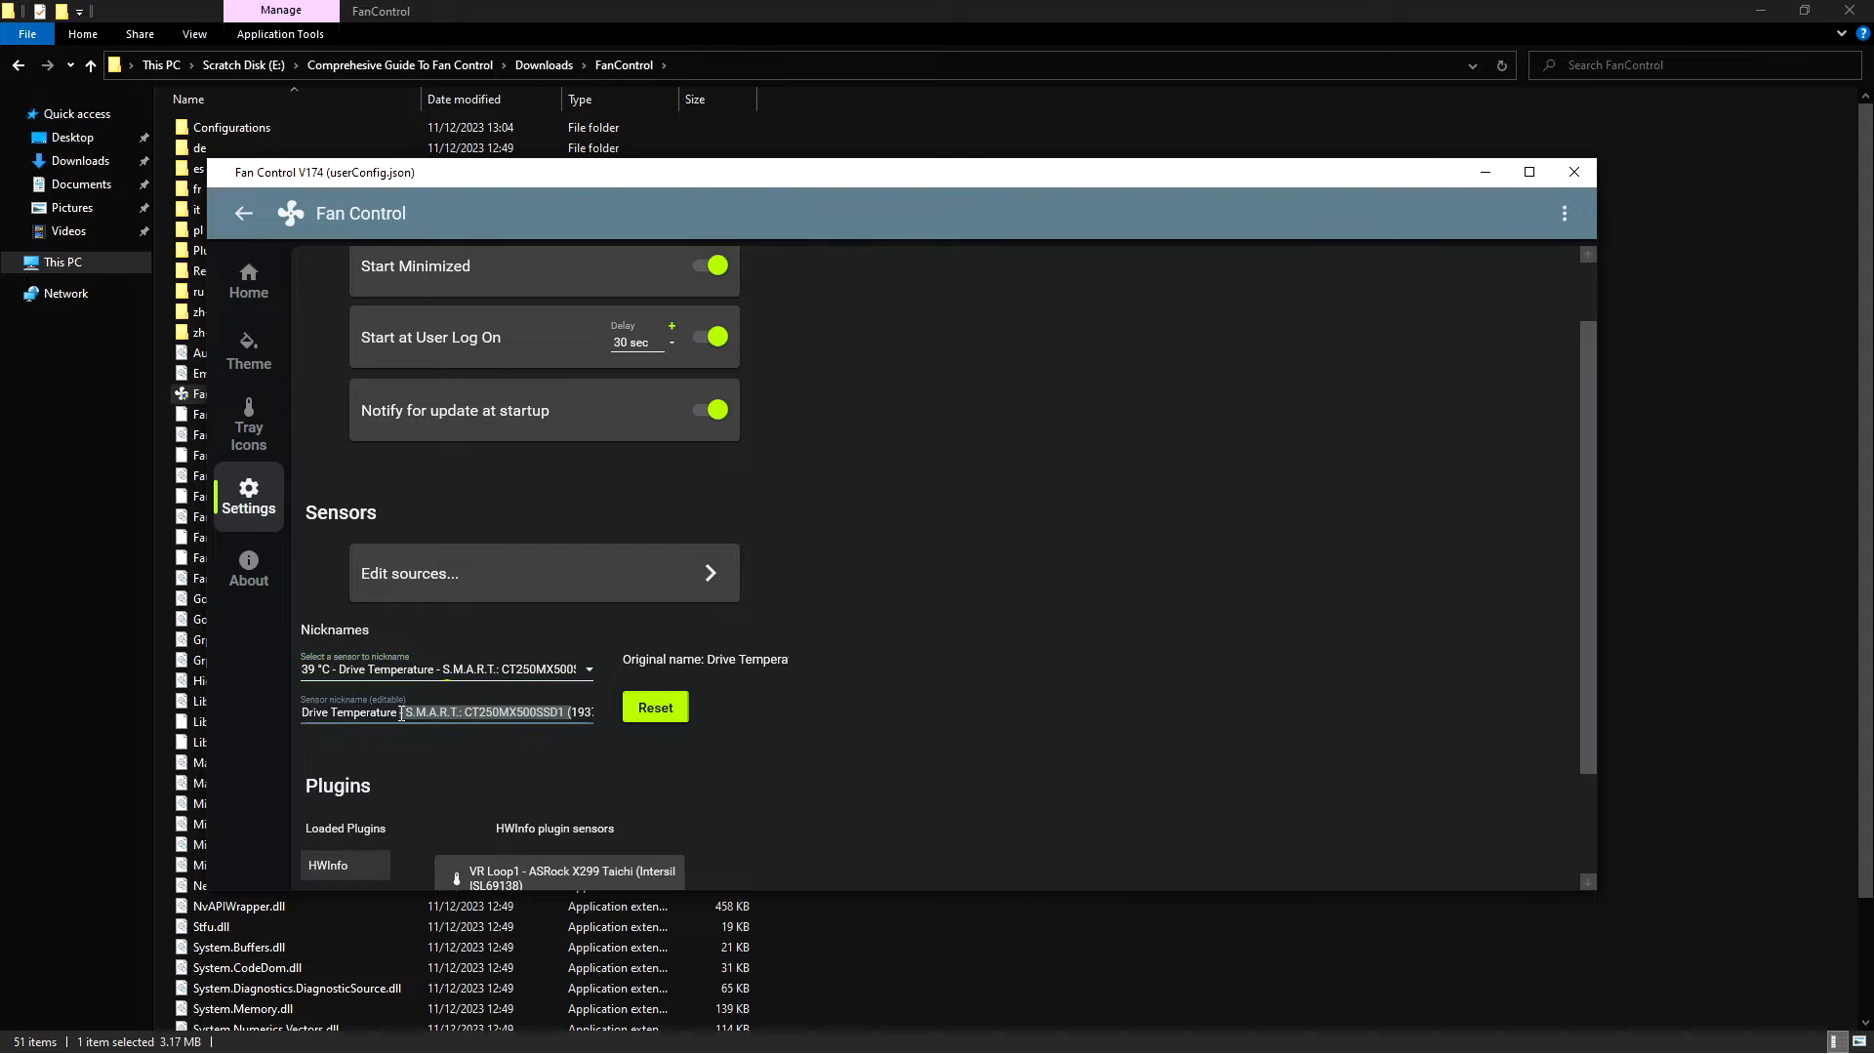
key("BackSpace")
key("ctrl+a")
key("BackSpace")
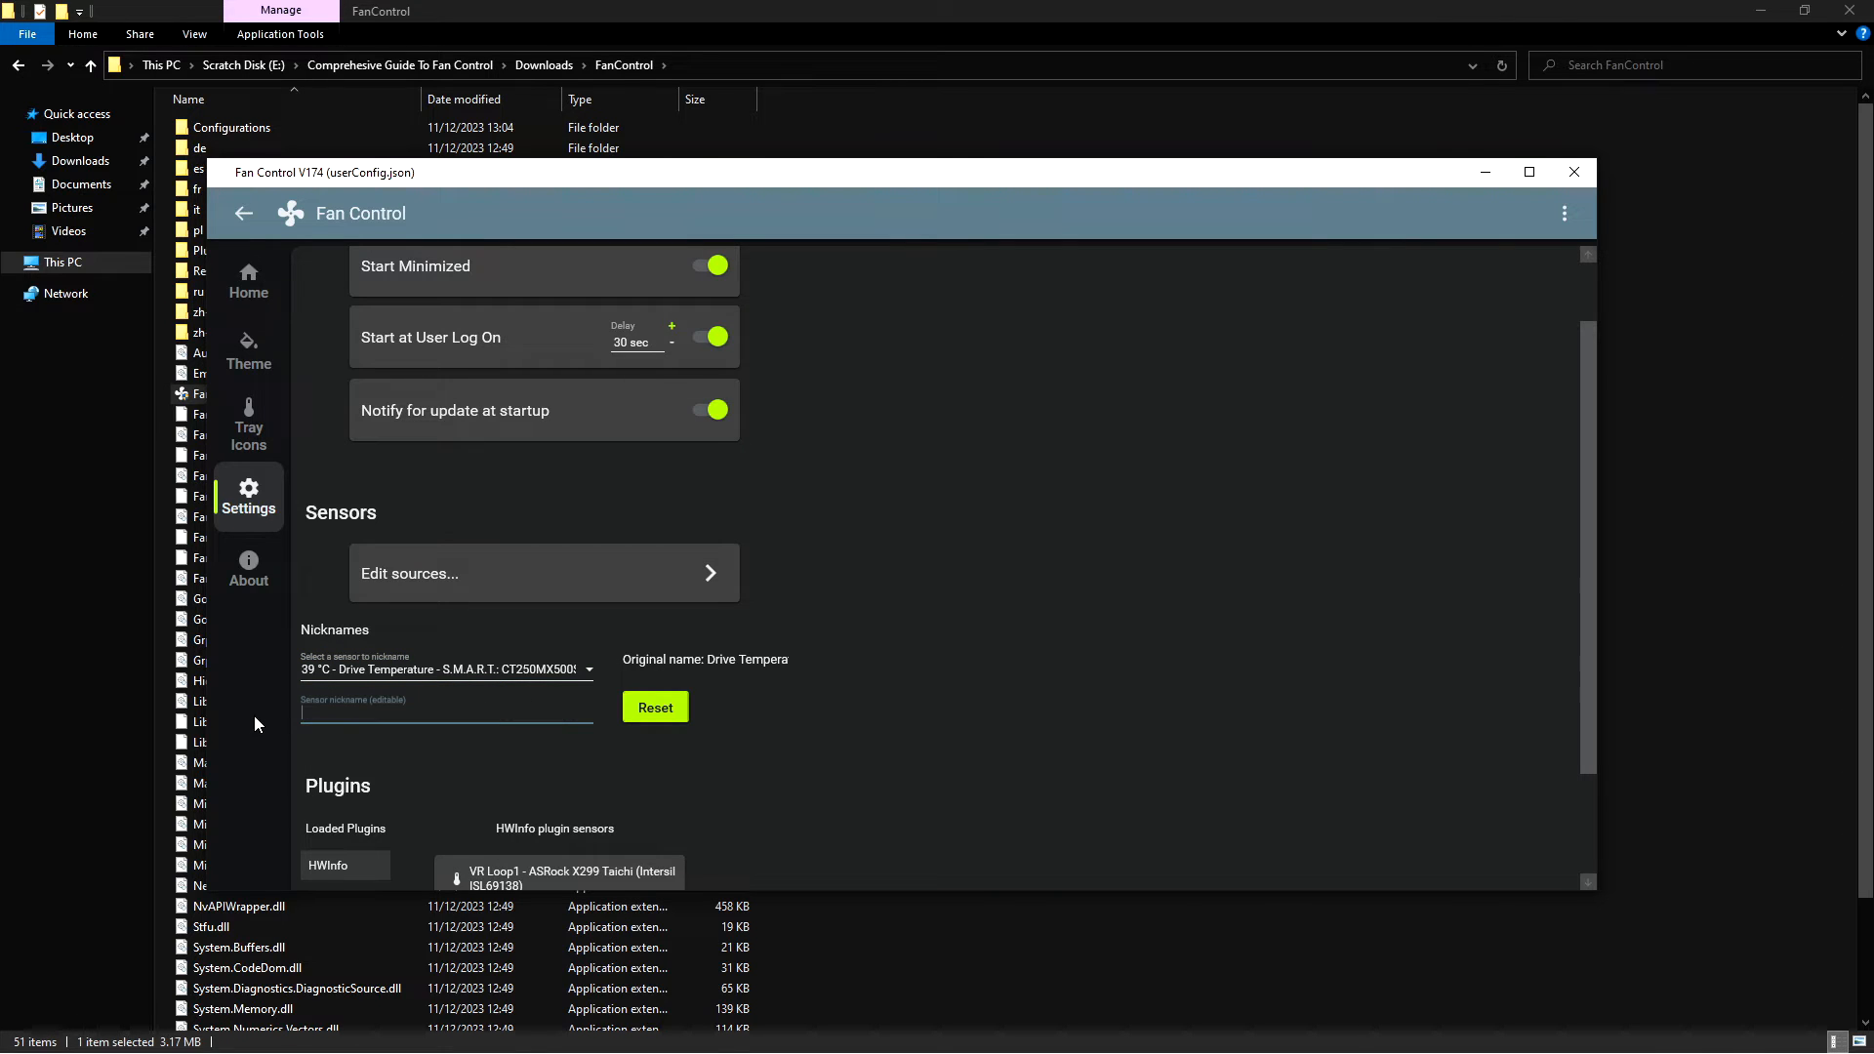
type("SSD")
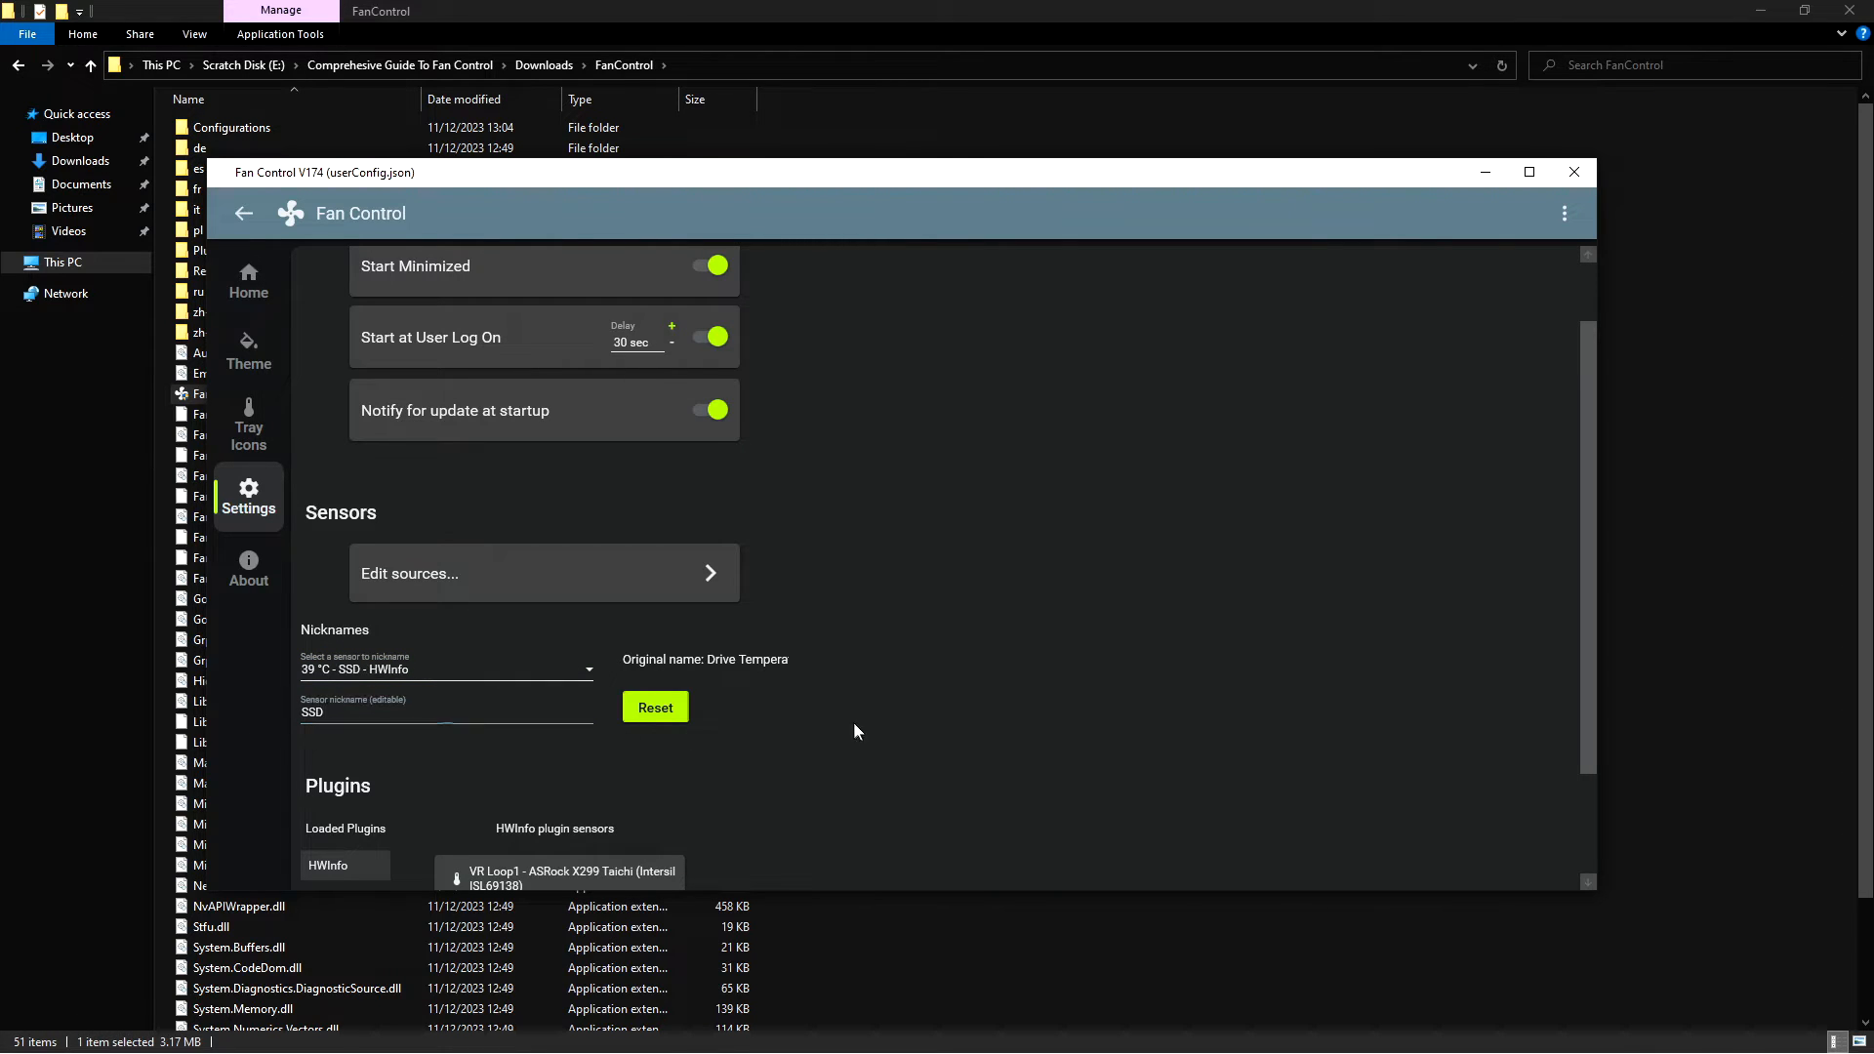
scroll(858, 690, "down", 1)
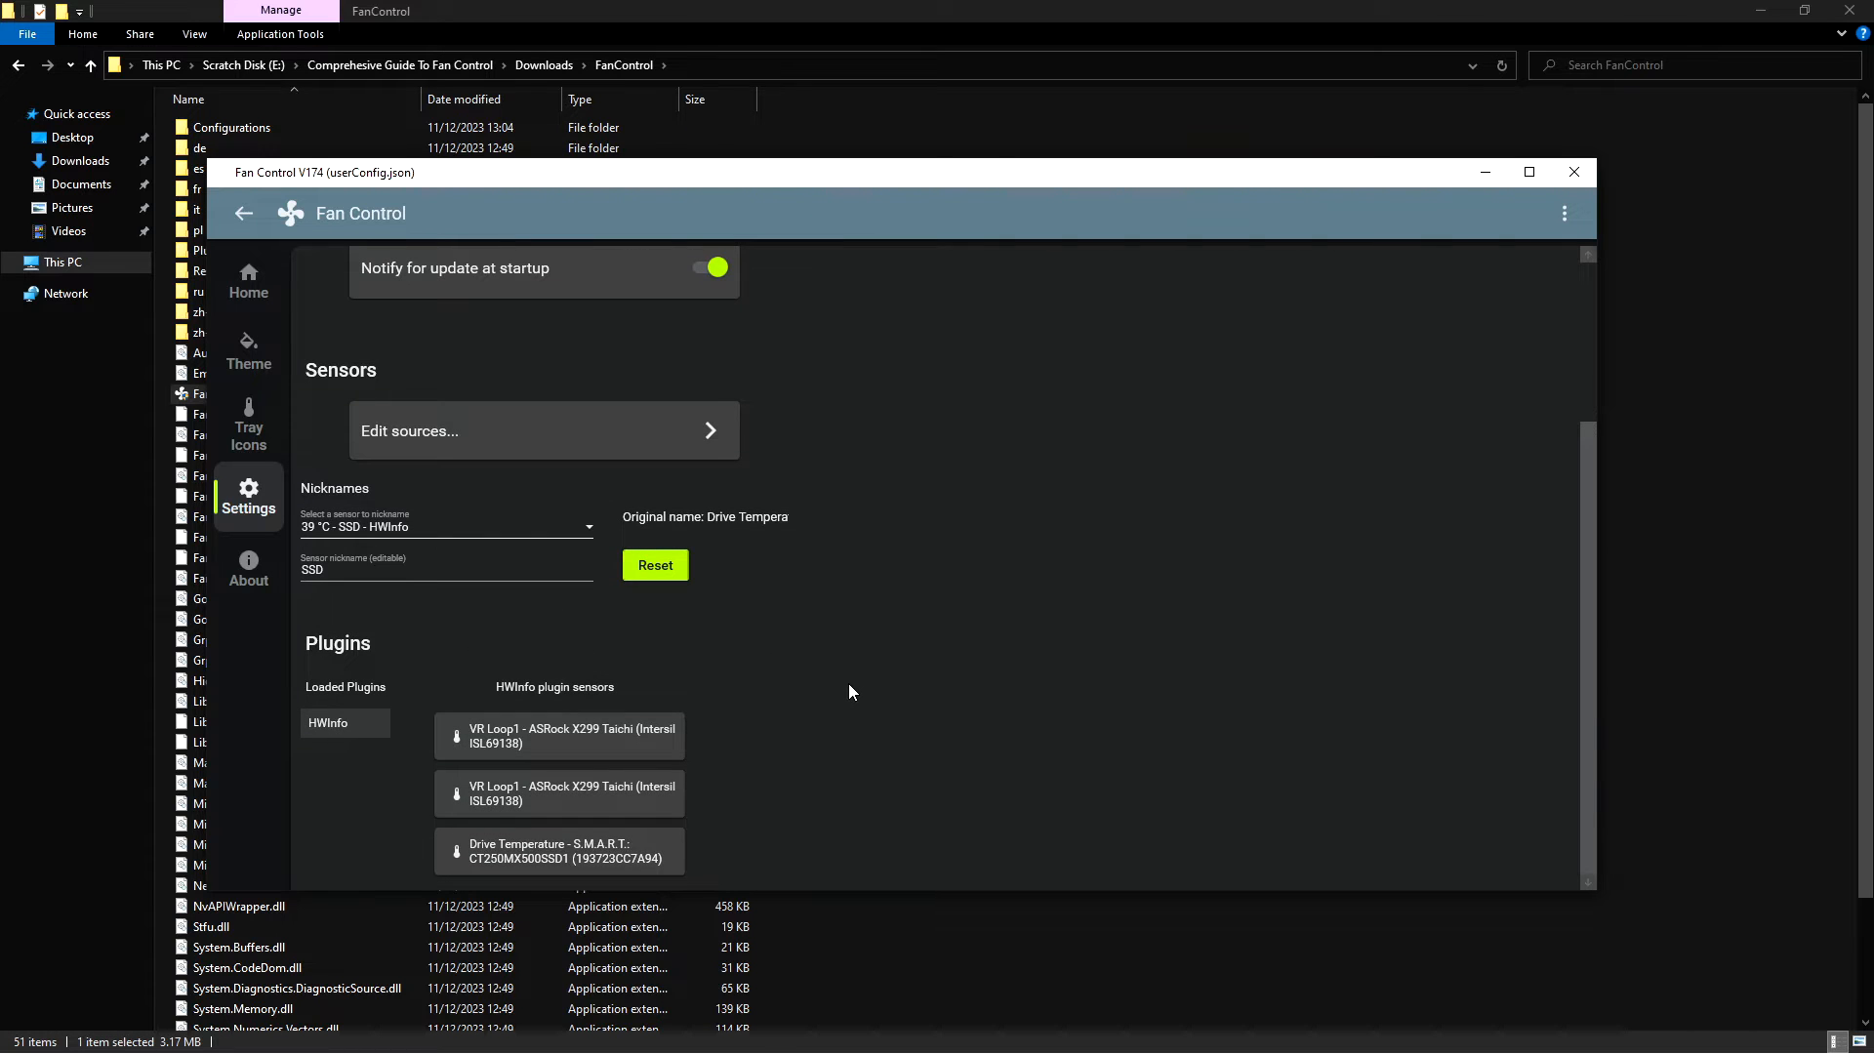
scroll(847, 683, "up", 2)
left_click(250, 279)
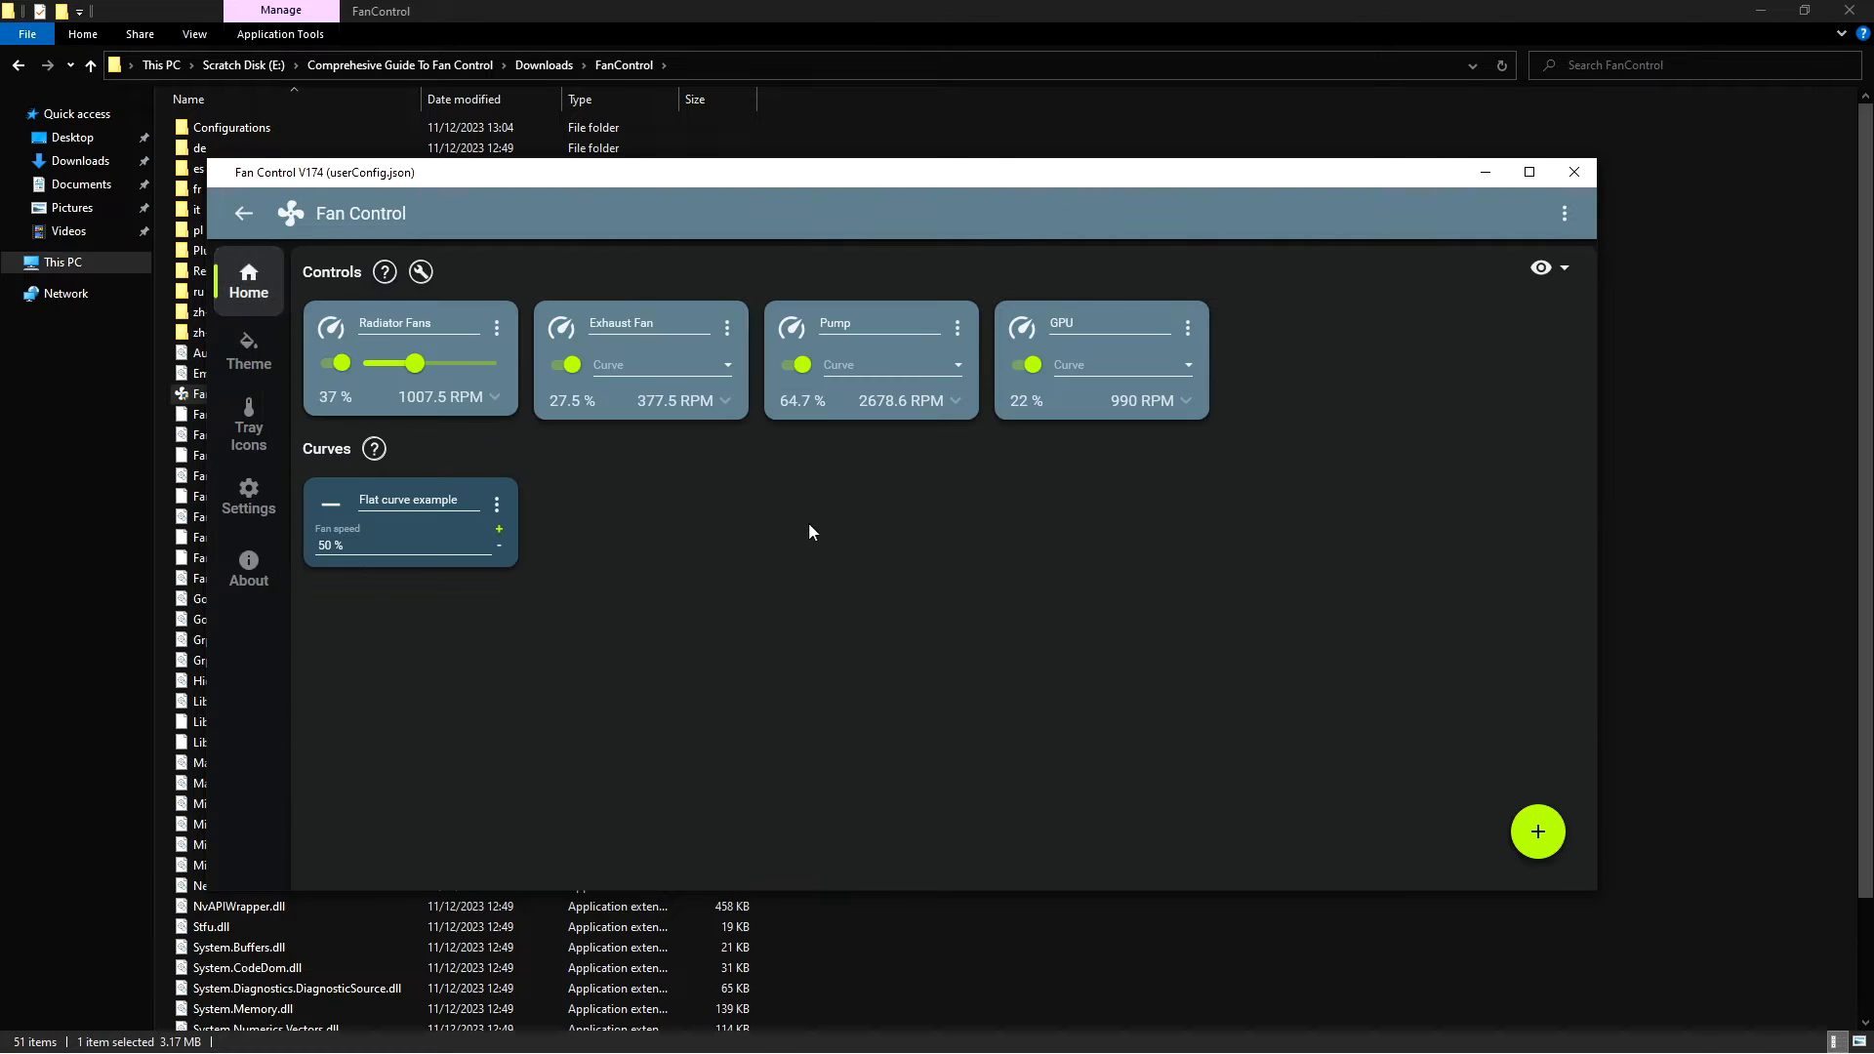
- Delete the Flat curve example and maximize the Fan Control window
left_click(497, 504)
left_click(530, 599)
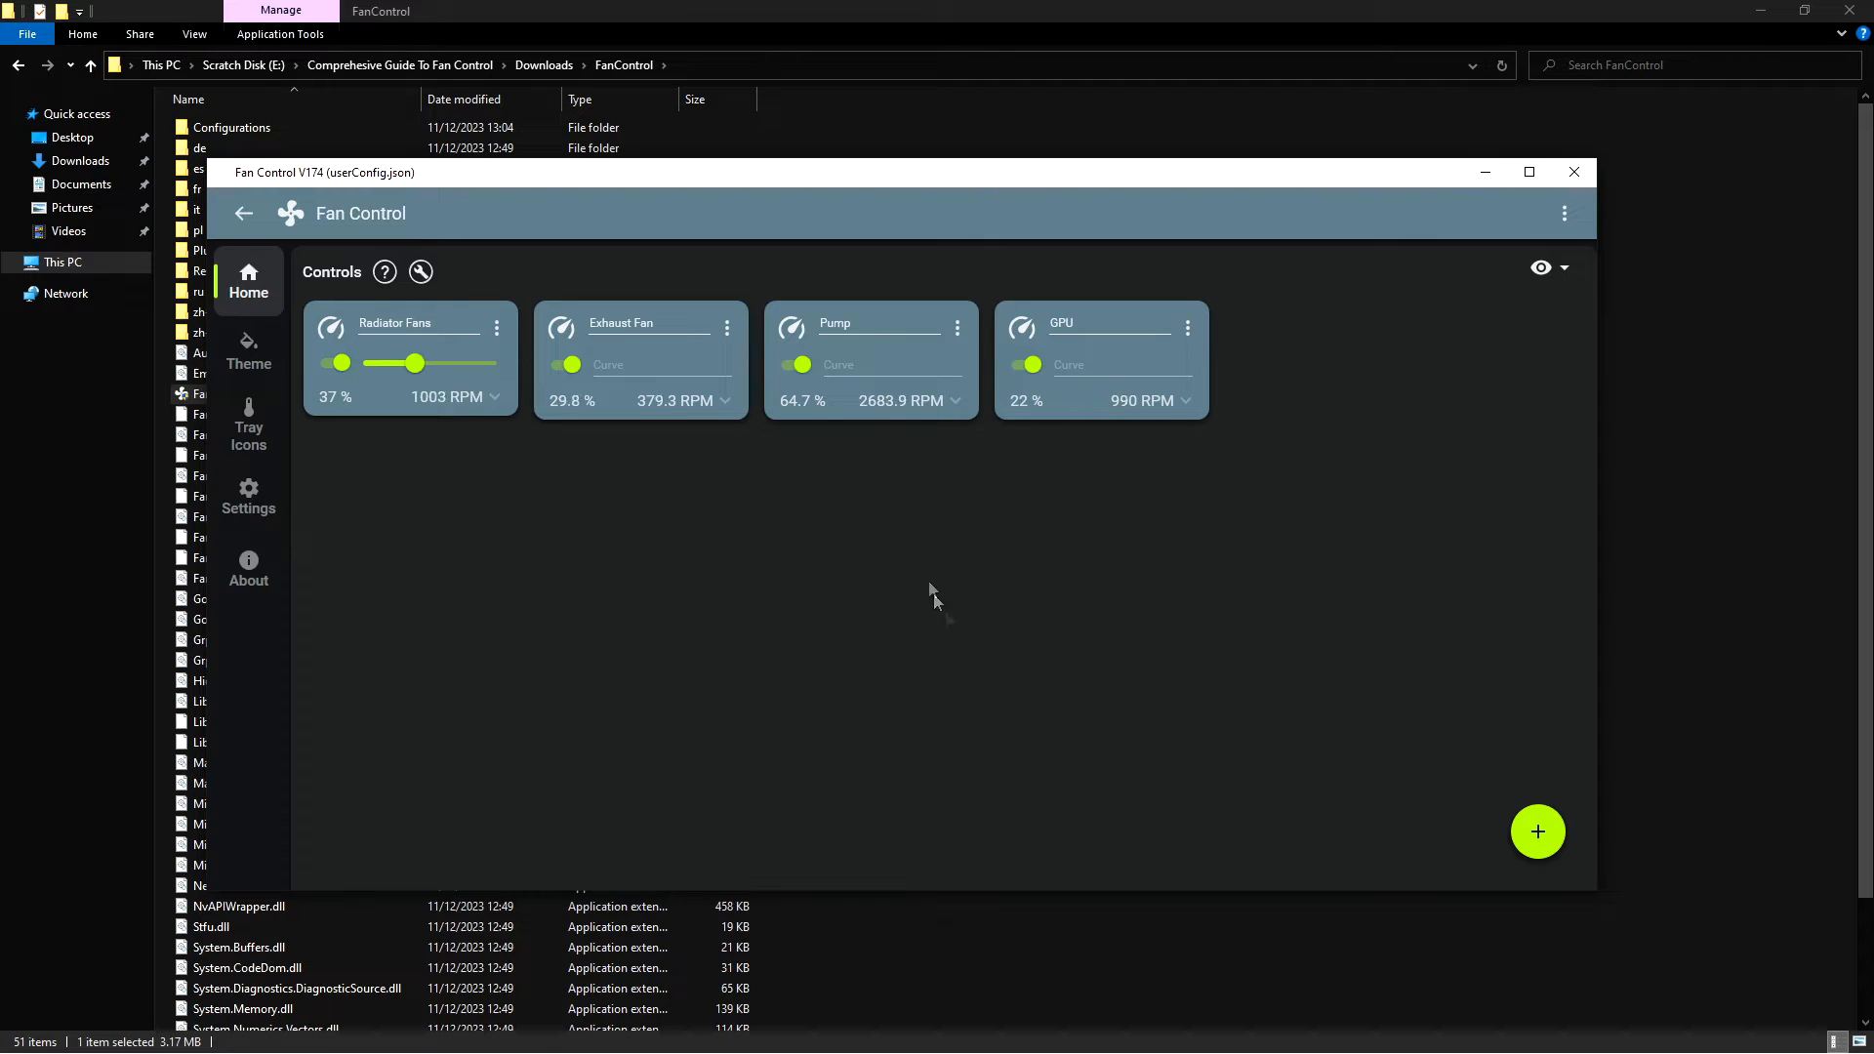
left_click(1529, 171)
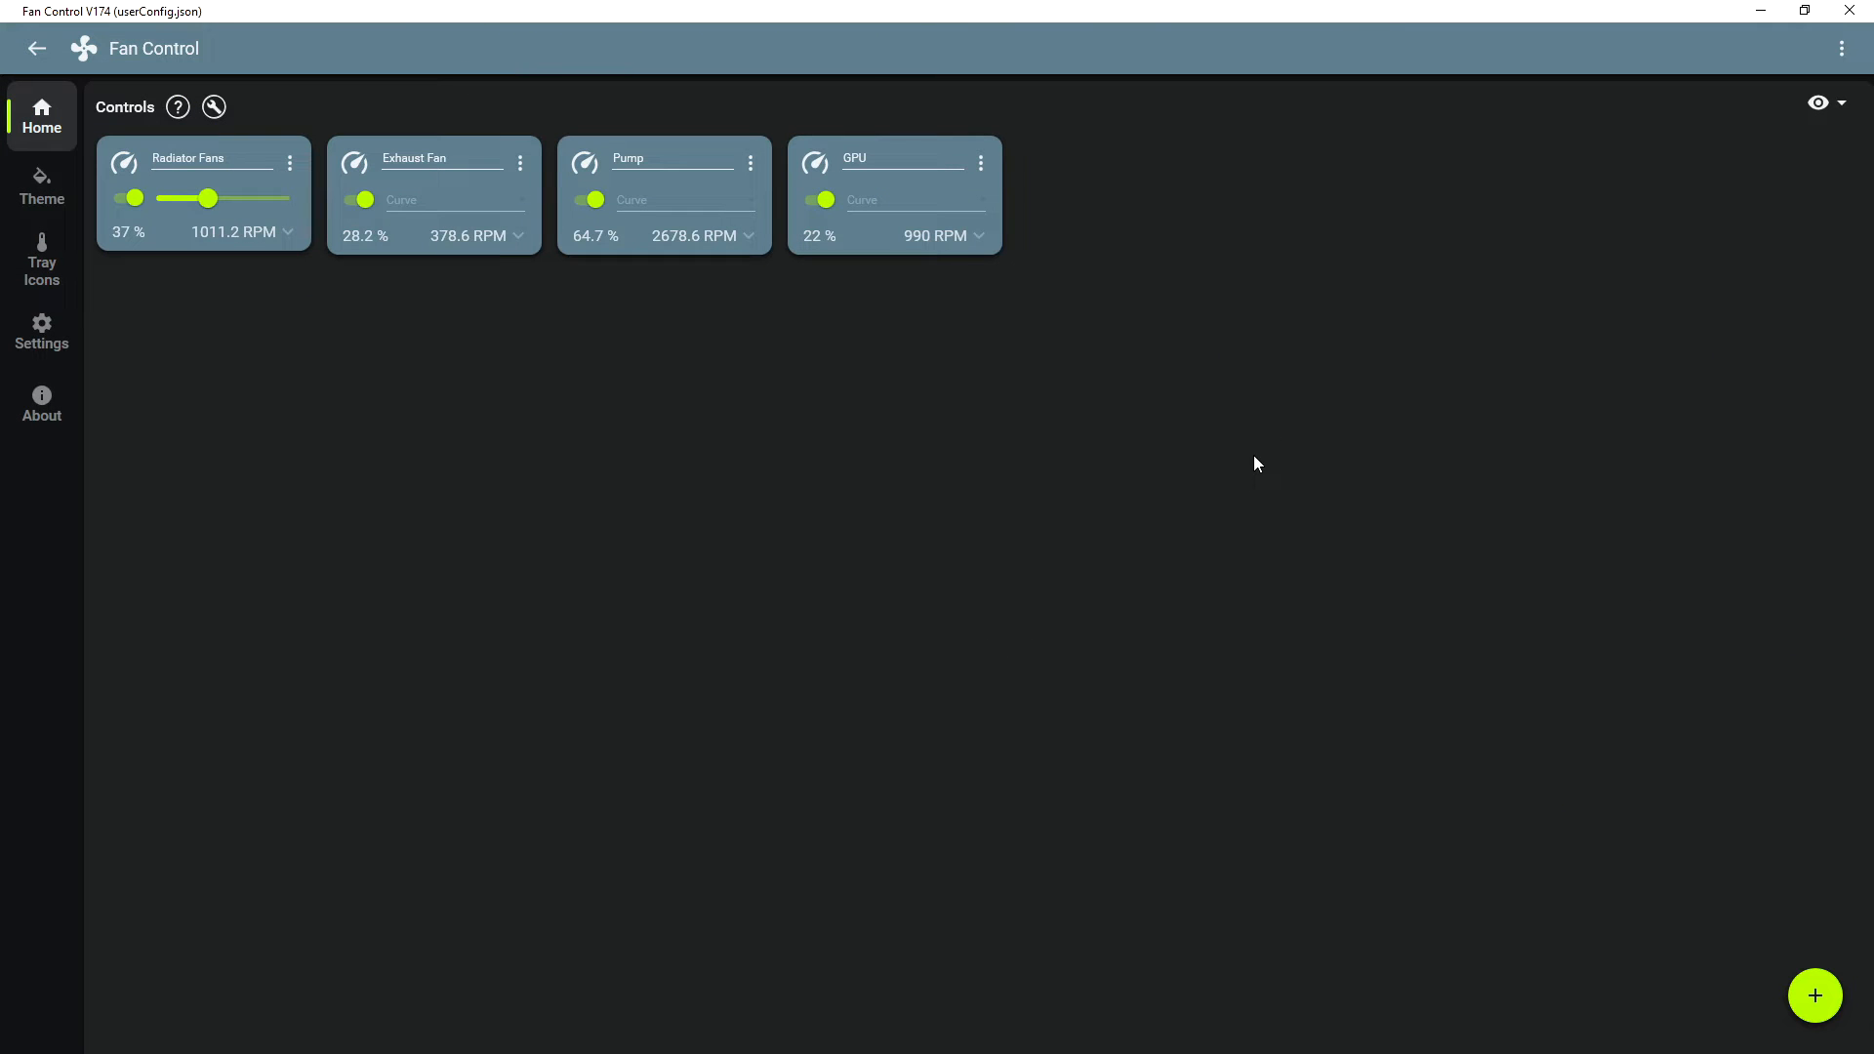
- Add a Flat fan curve and set its fan speed to 40 %
left_click(1810, 998)
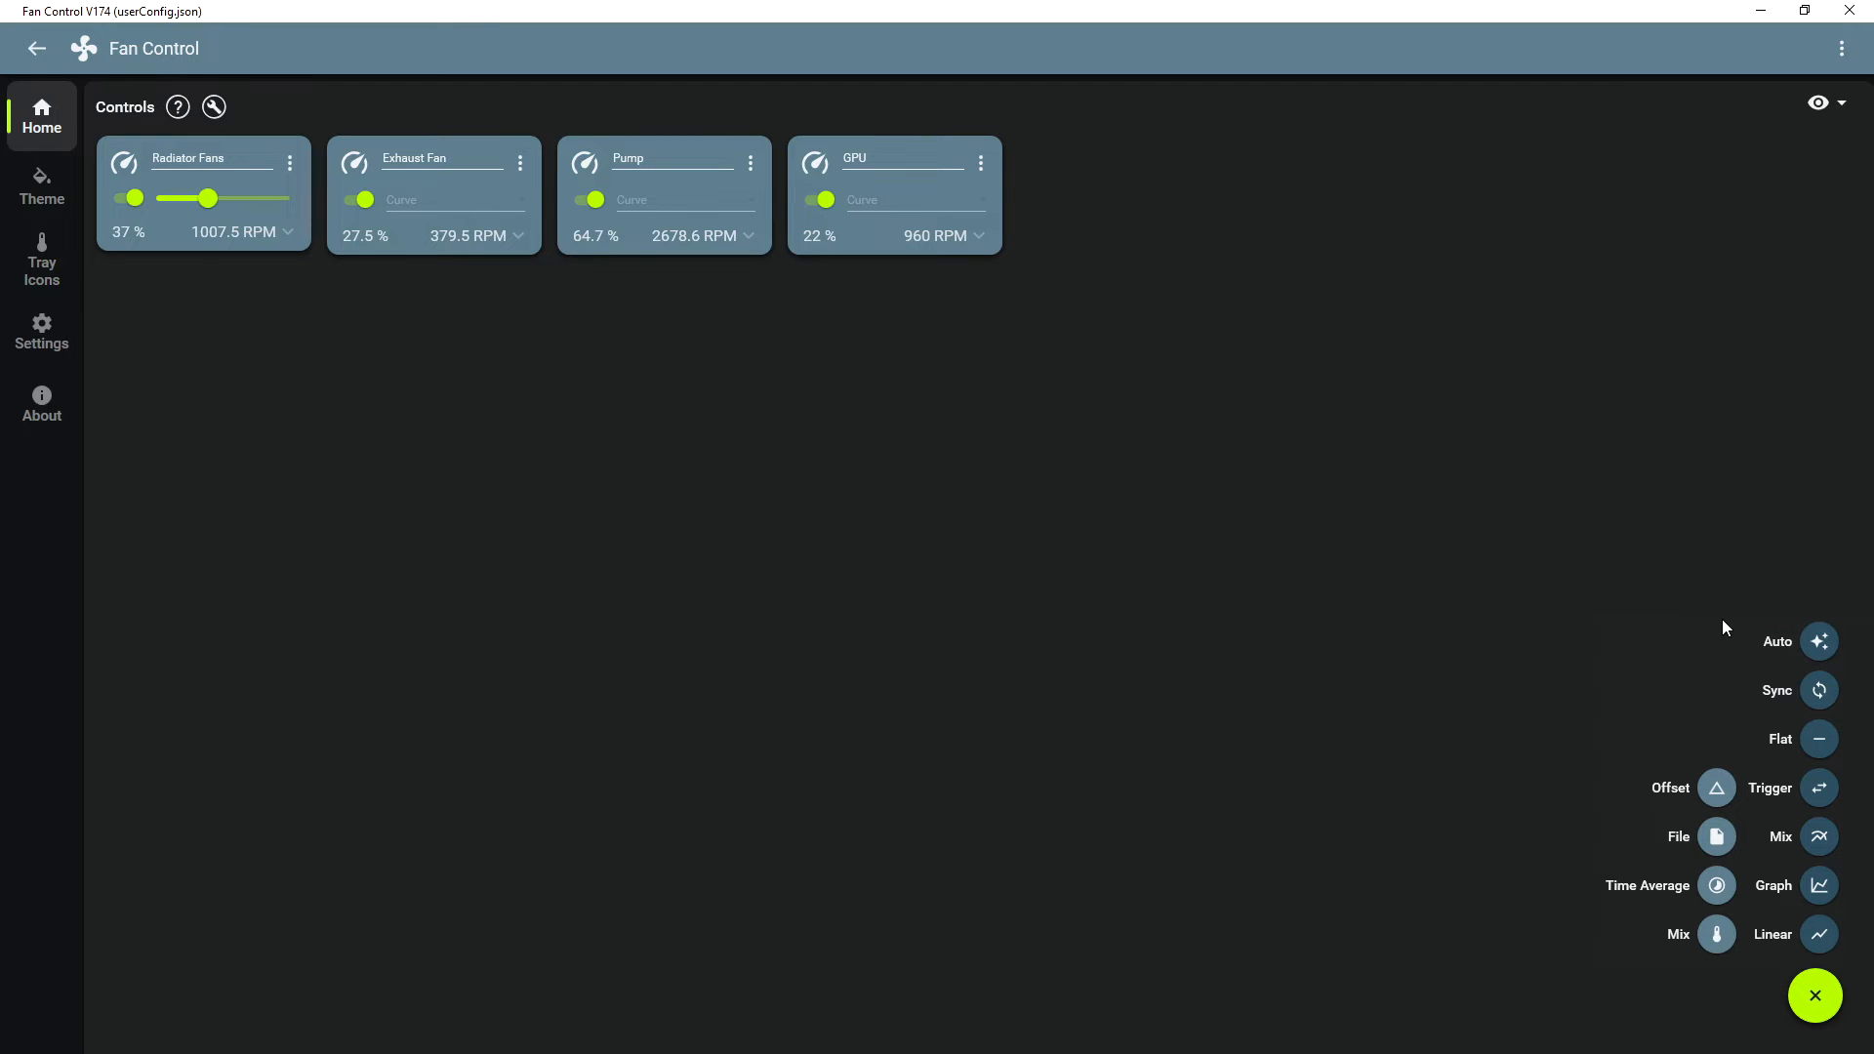
left_click(1821, 738)
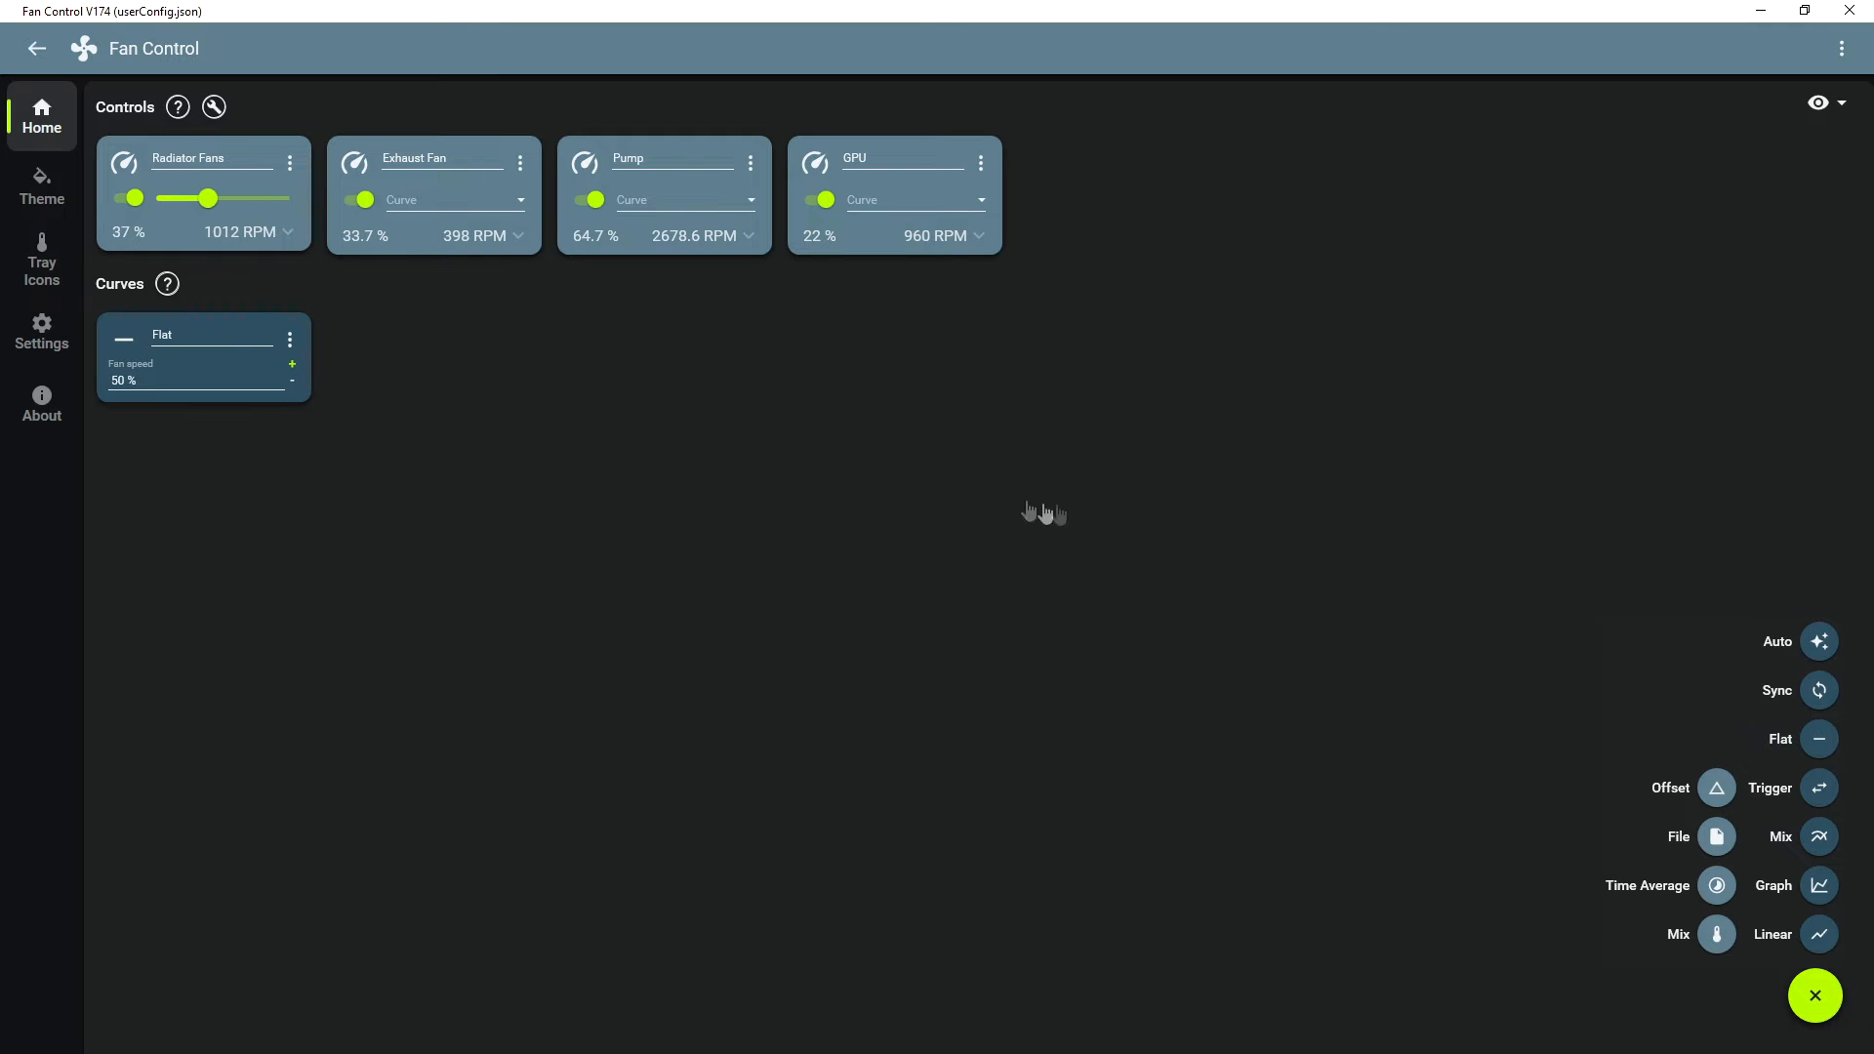
left_click(292, 380)
left_click(292, 380)
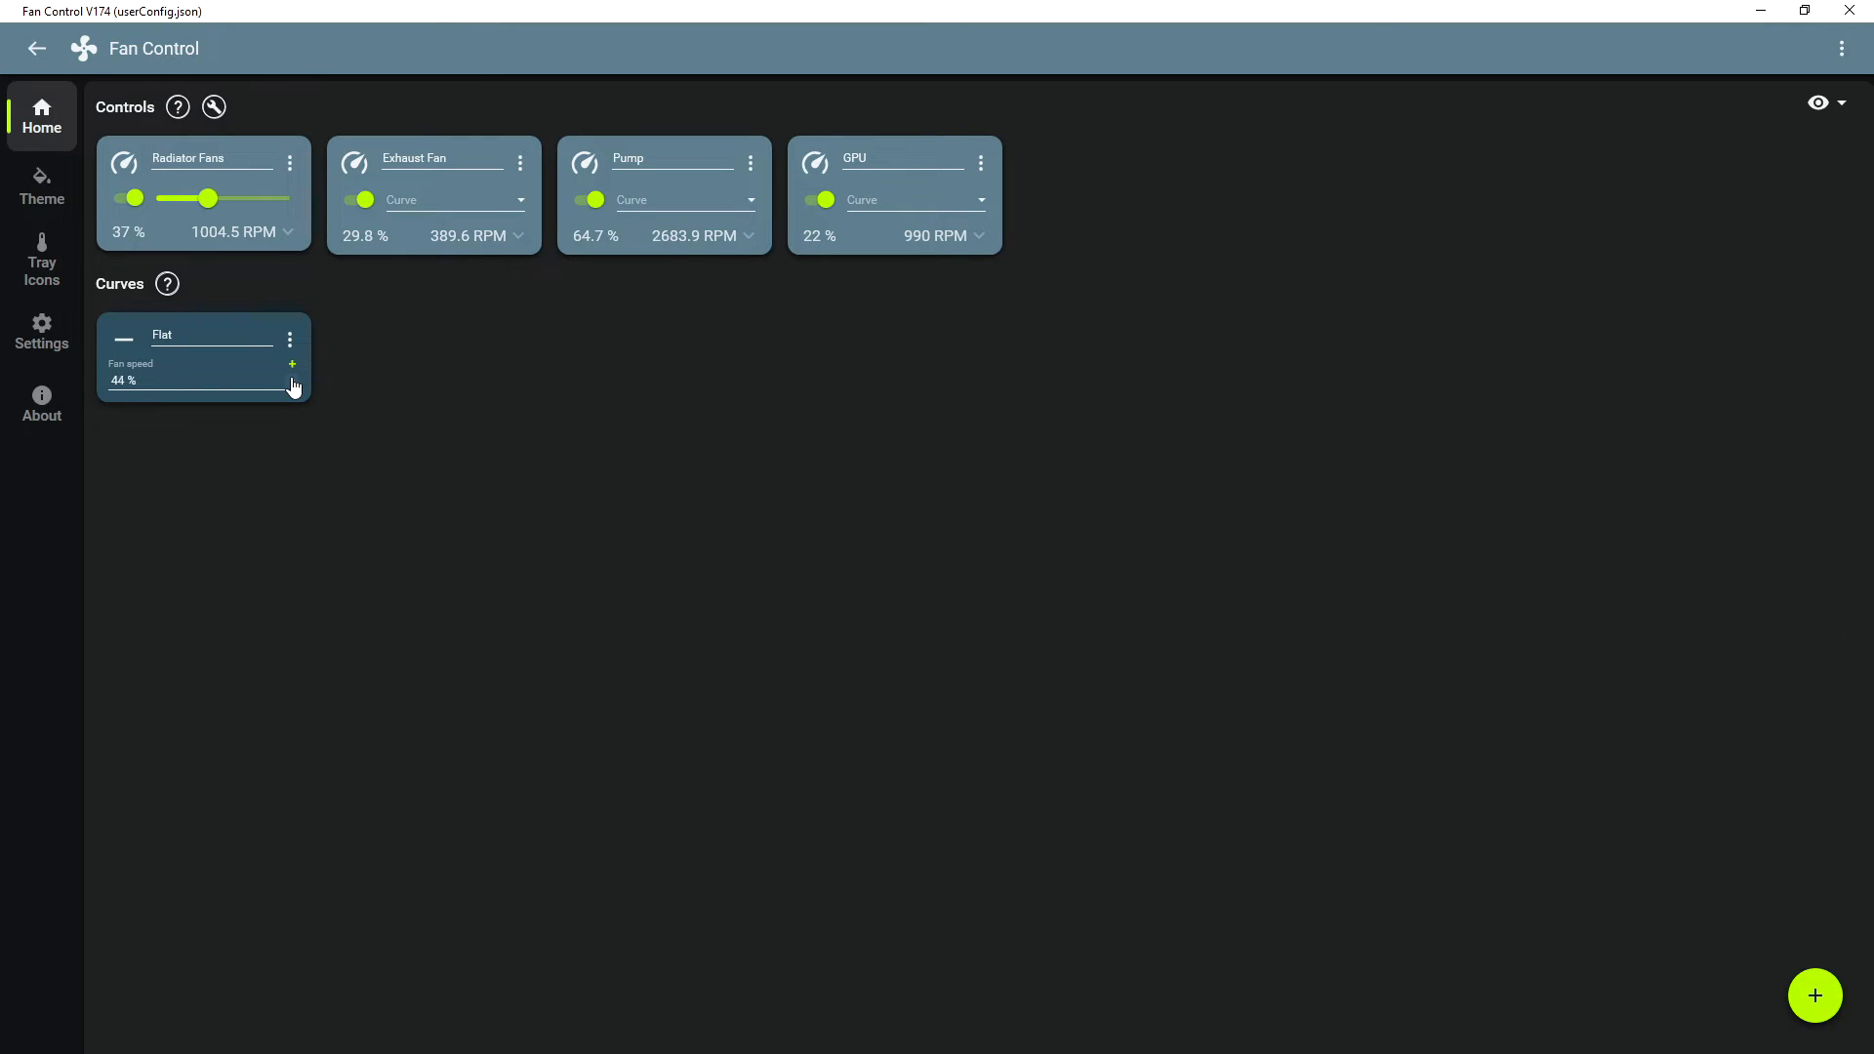
left_click(291, 364)
left_click(292, 364)
- Try a higher manual speed on the Radiator Fans control and turn off its manual control
left_click(290, 163)
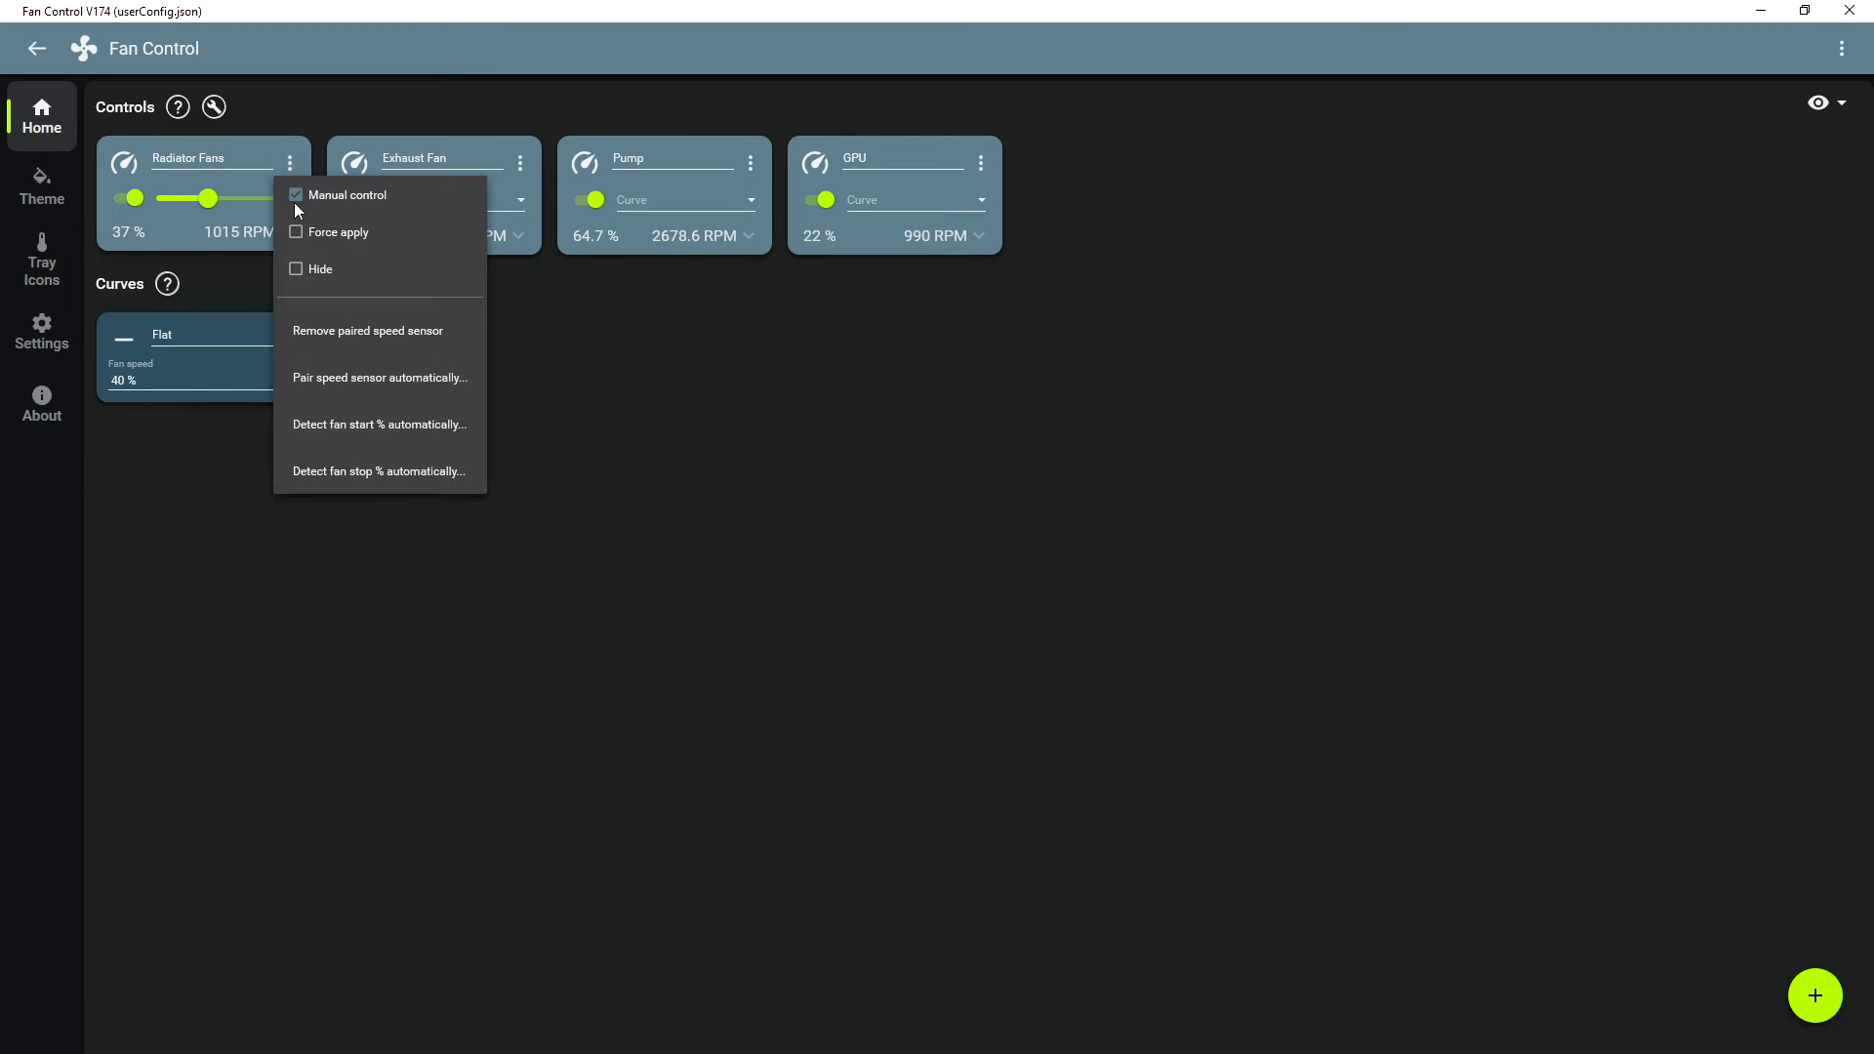
left_click(295, 197)
left_click(290, 163)
left_click(293, 195)
left_click_drag(207, 198, 237, 190)
left_click(290, 163)
left_click(294, 195)
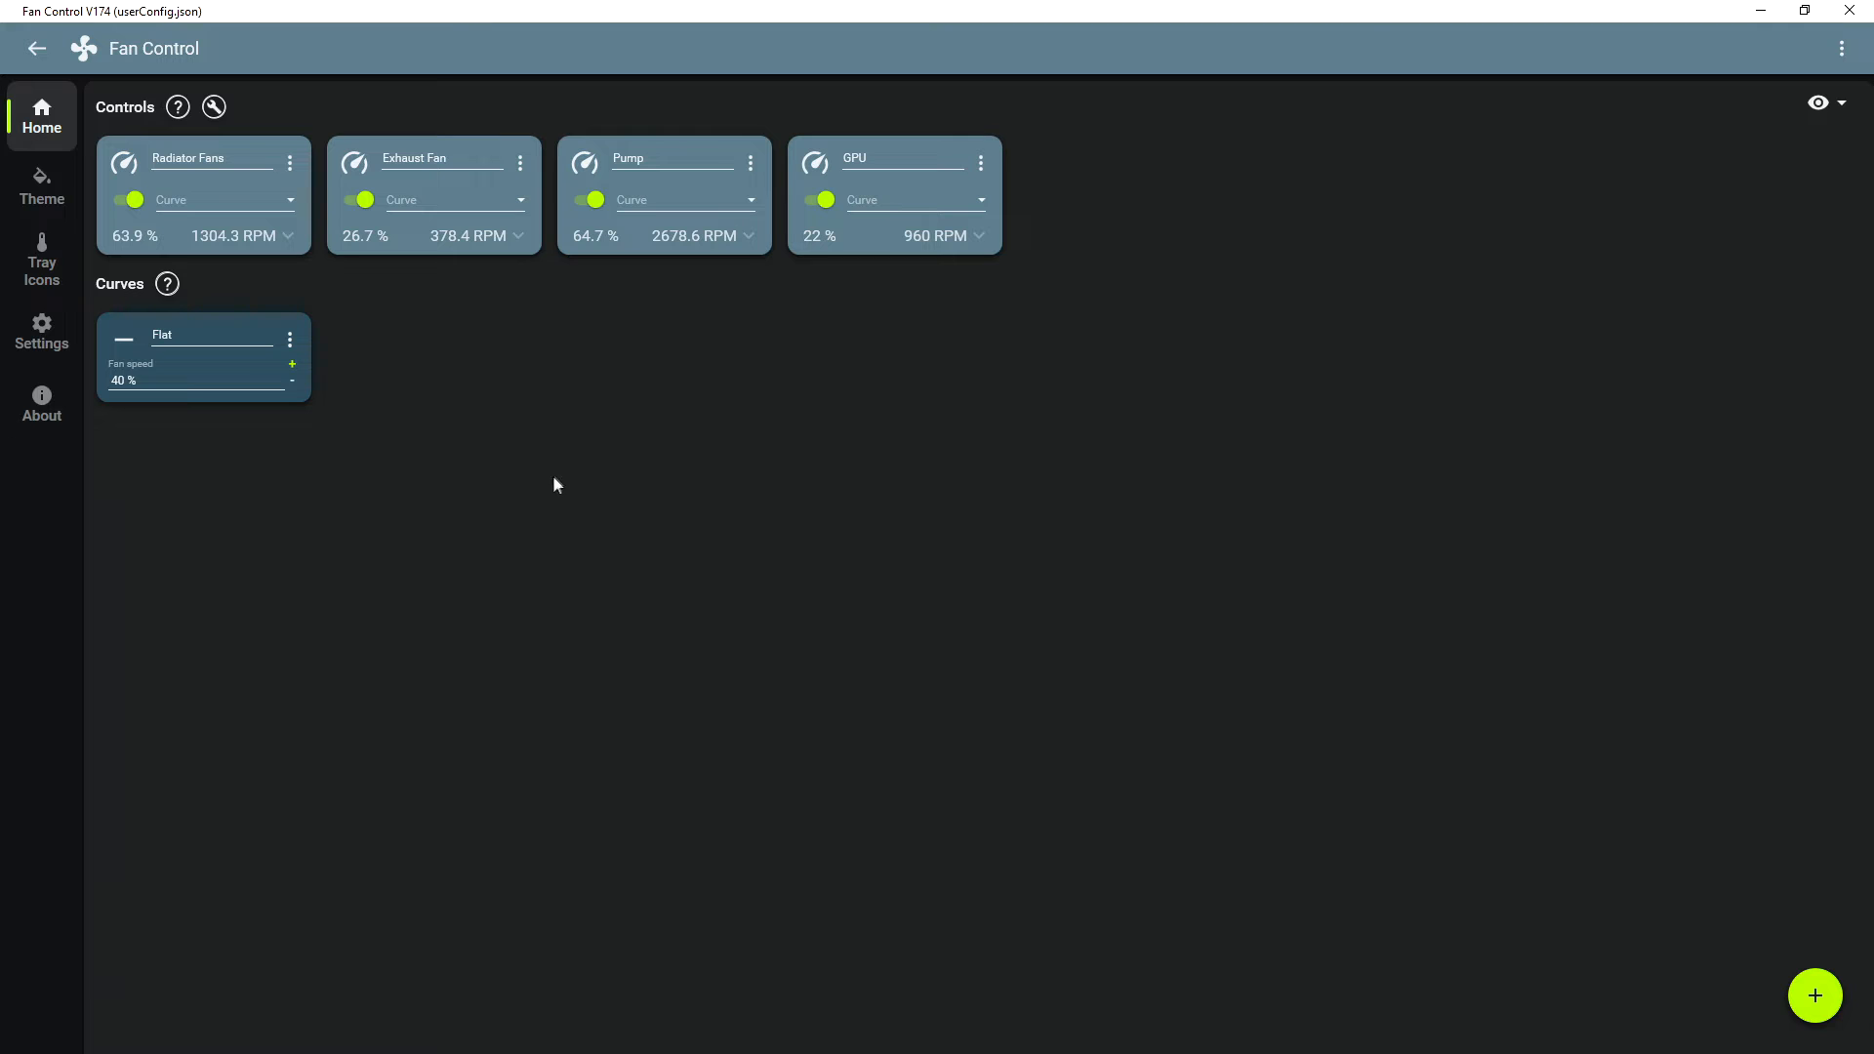
- Add a Trigger fan curve with the HWInfo SSD sensor as its temperature source
left_click(1815, 996)
left_click(1817, 798)
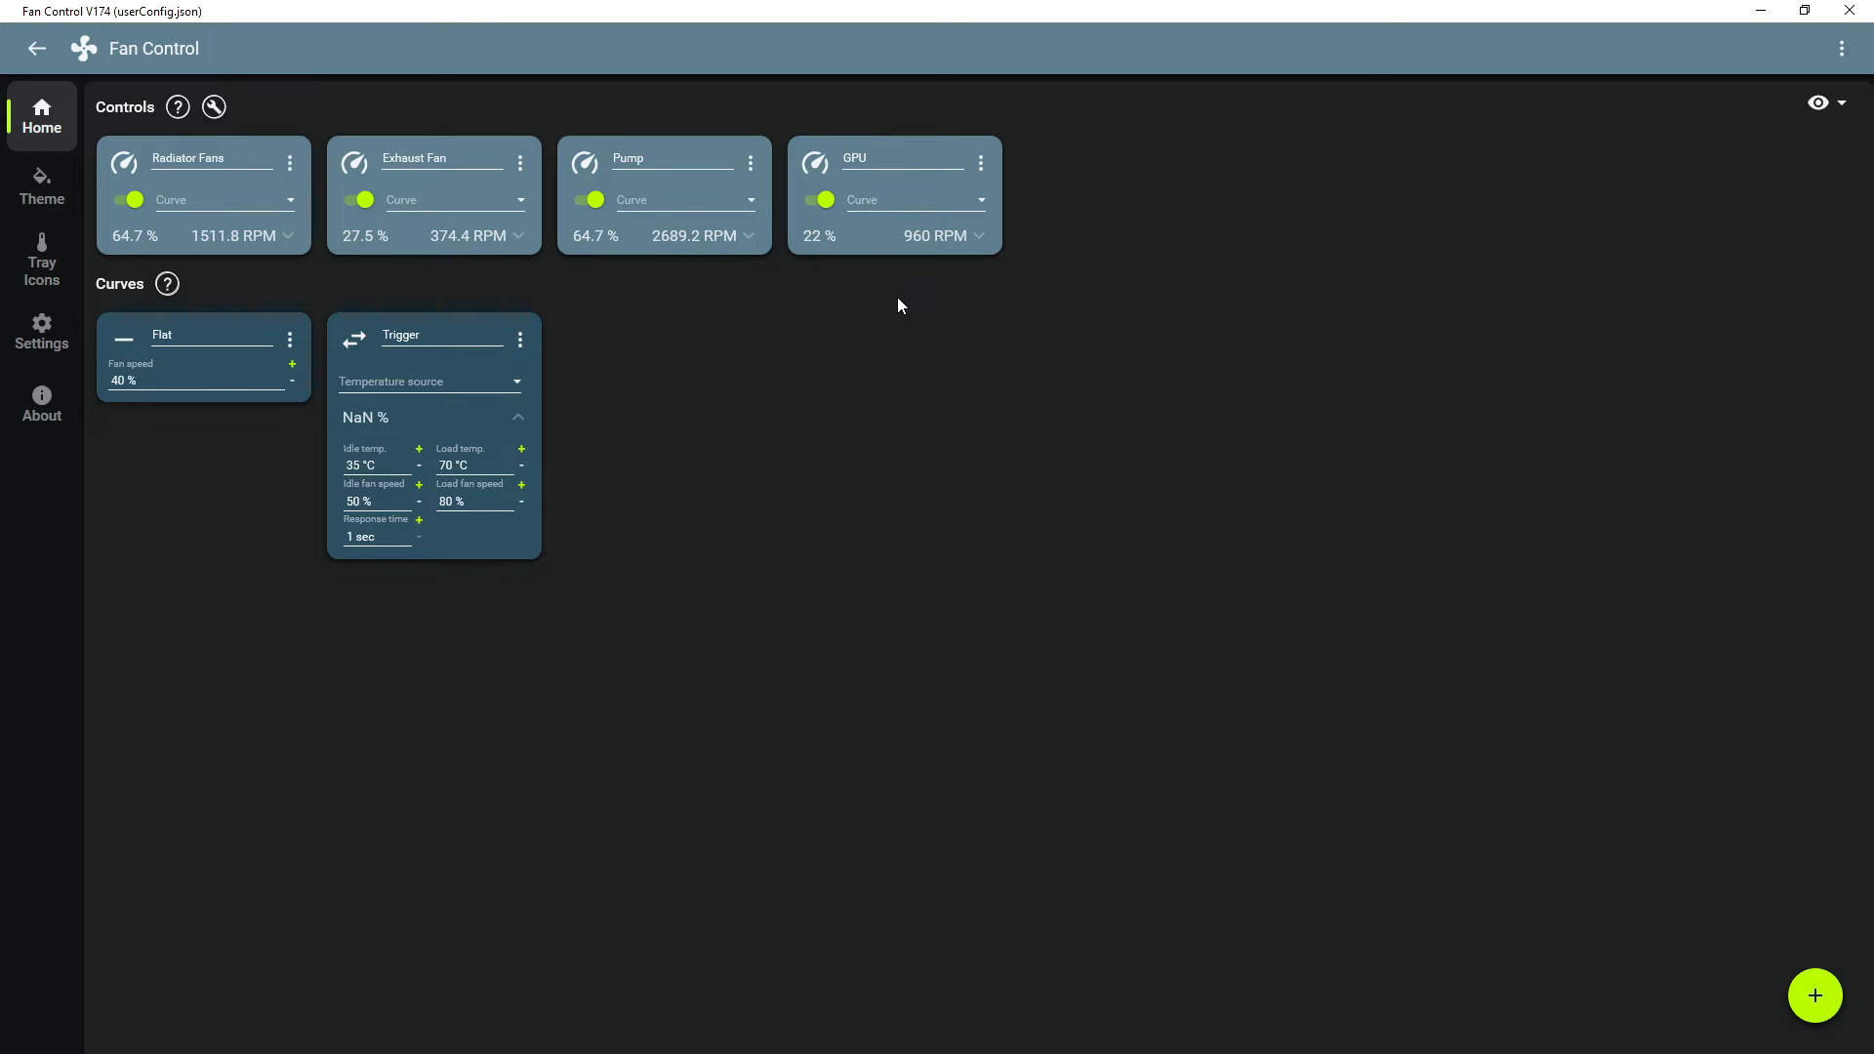
left_click(469, 380)
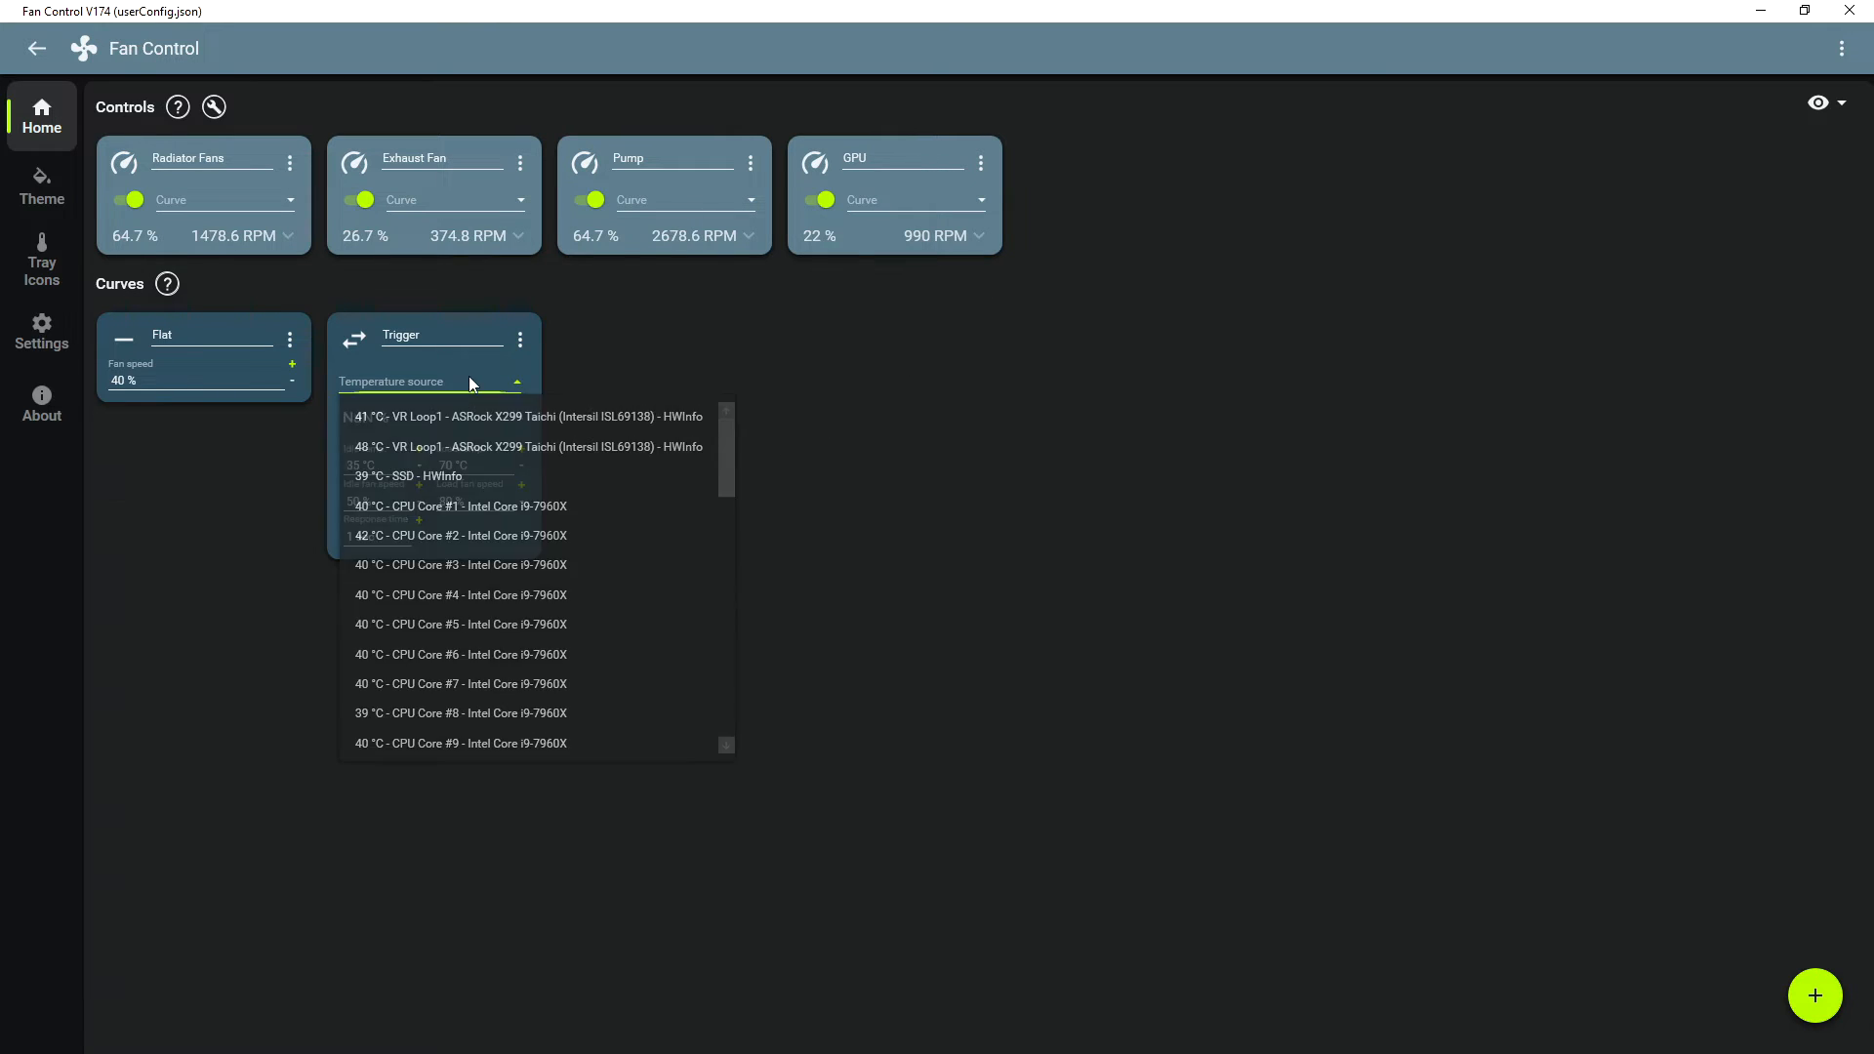
left_click(444, 475)
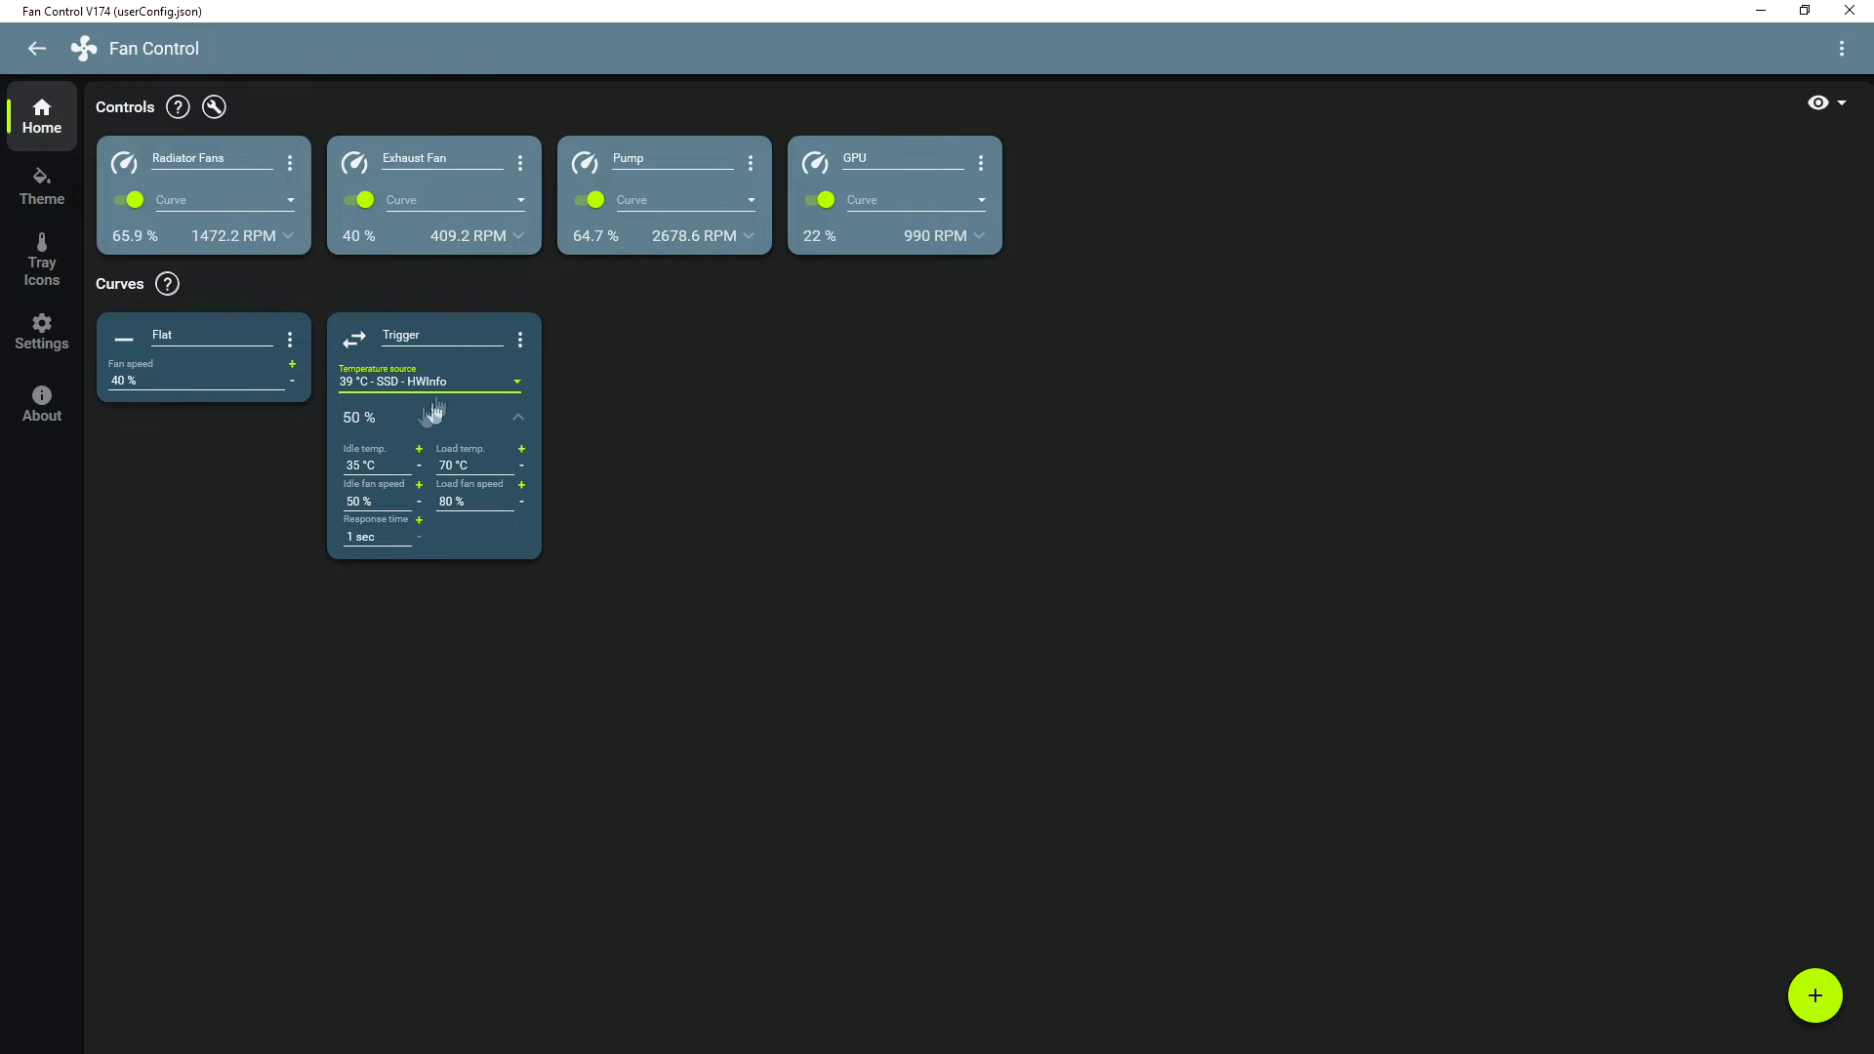
- Try a 50 °C load temperature and 0 % idle fan speed on the Trigger curve, and delete the curve
left_click(521, 467)
left_click(521, 468)
left_click(522, 467)
left_click(521, 468)
left_click(374, 501)
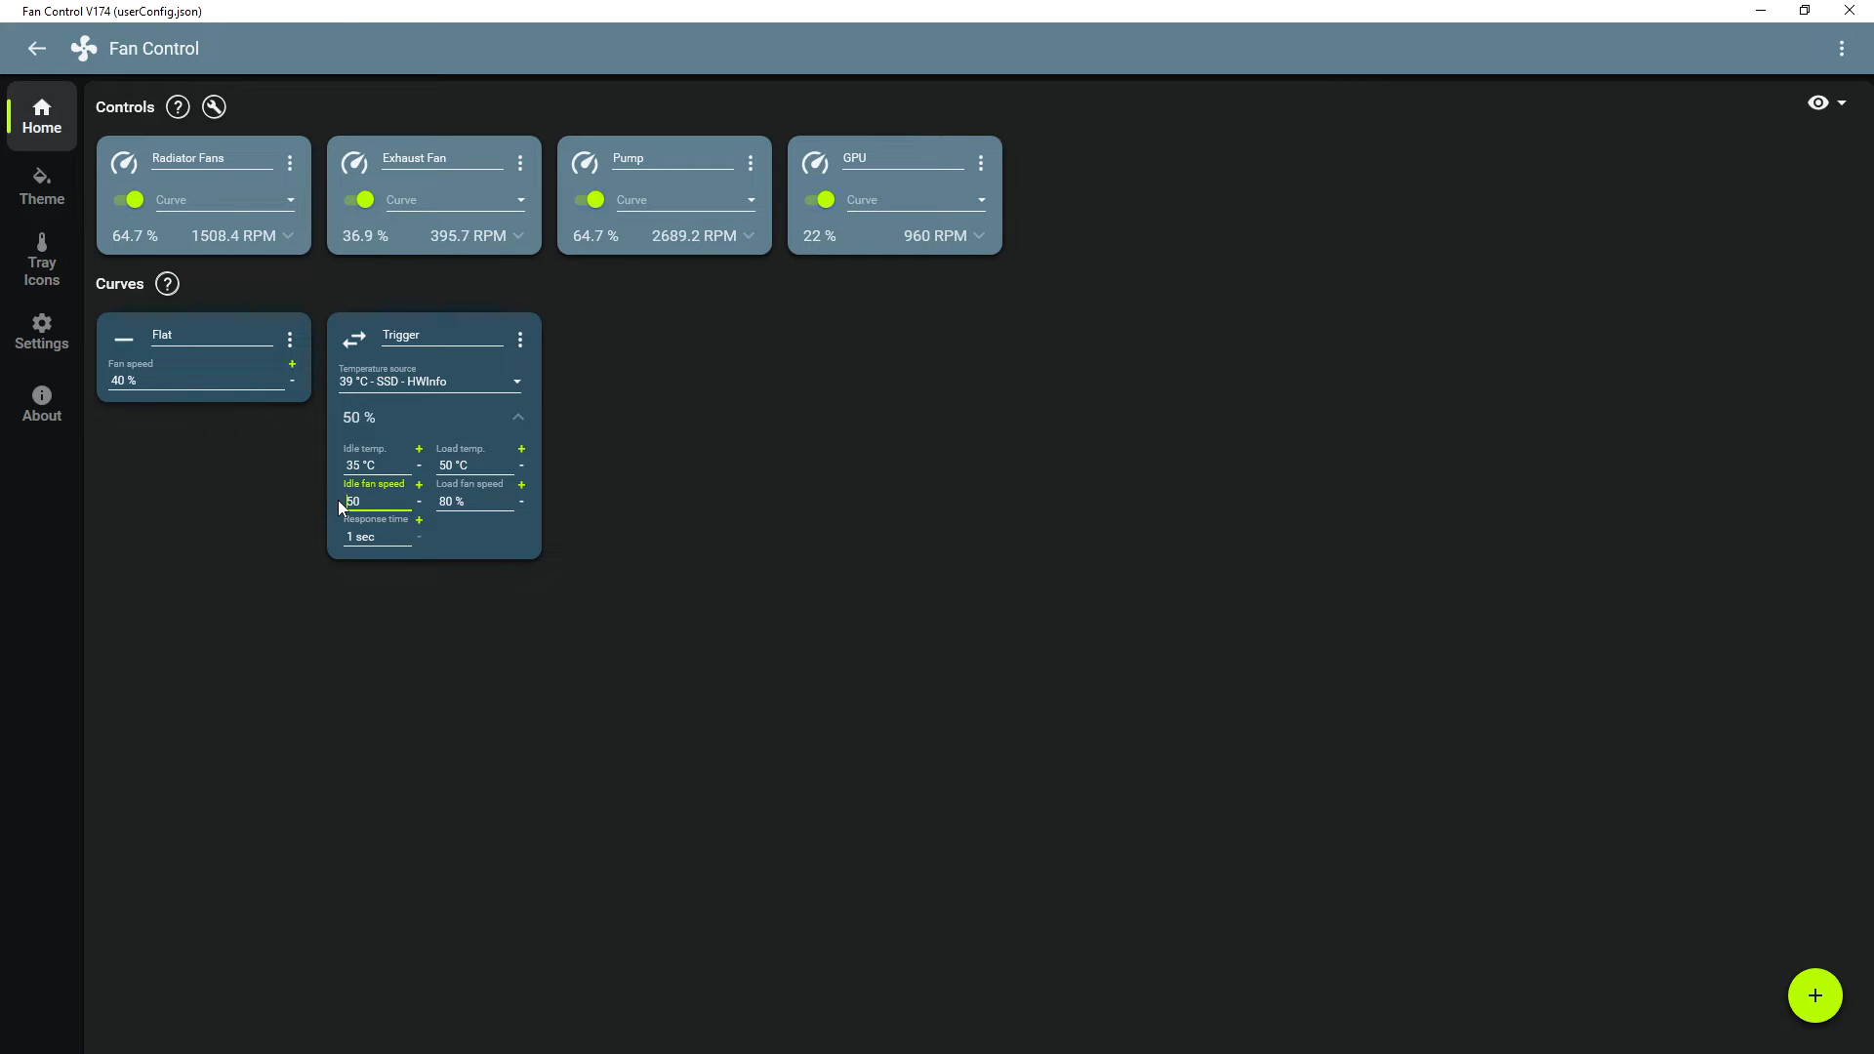
type("0")
key("Return")
left_click(490, 502)
key("Return")
left_click(520, 340)
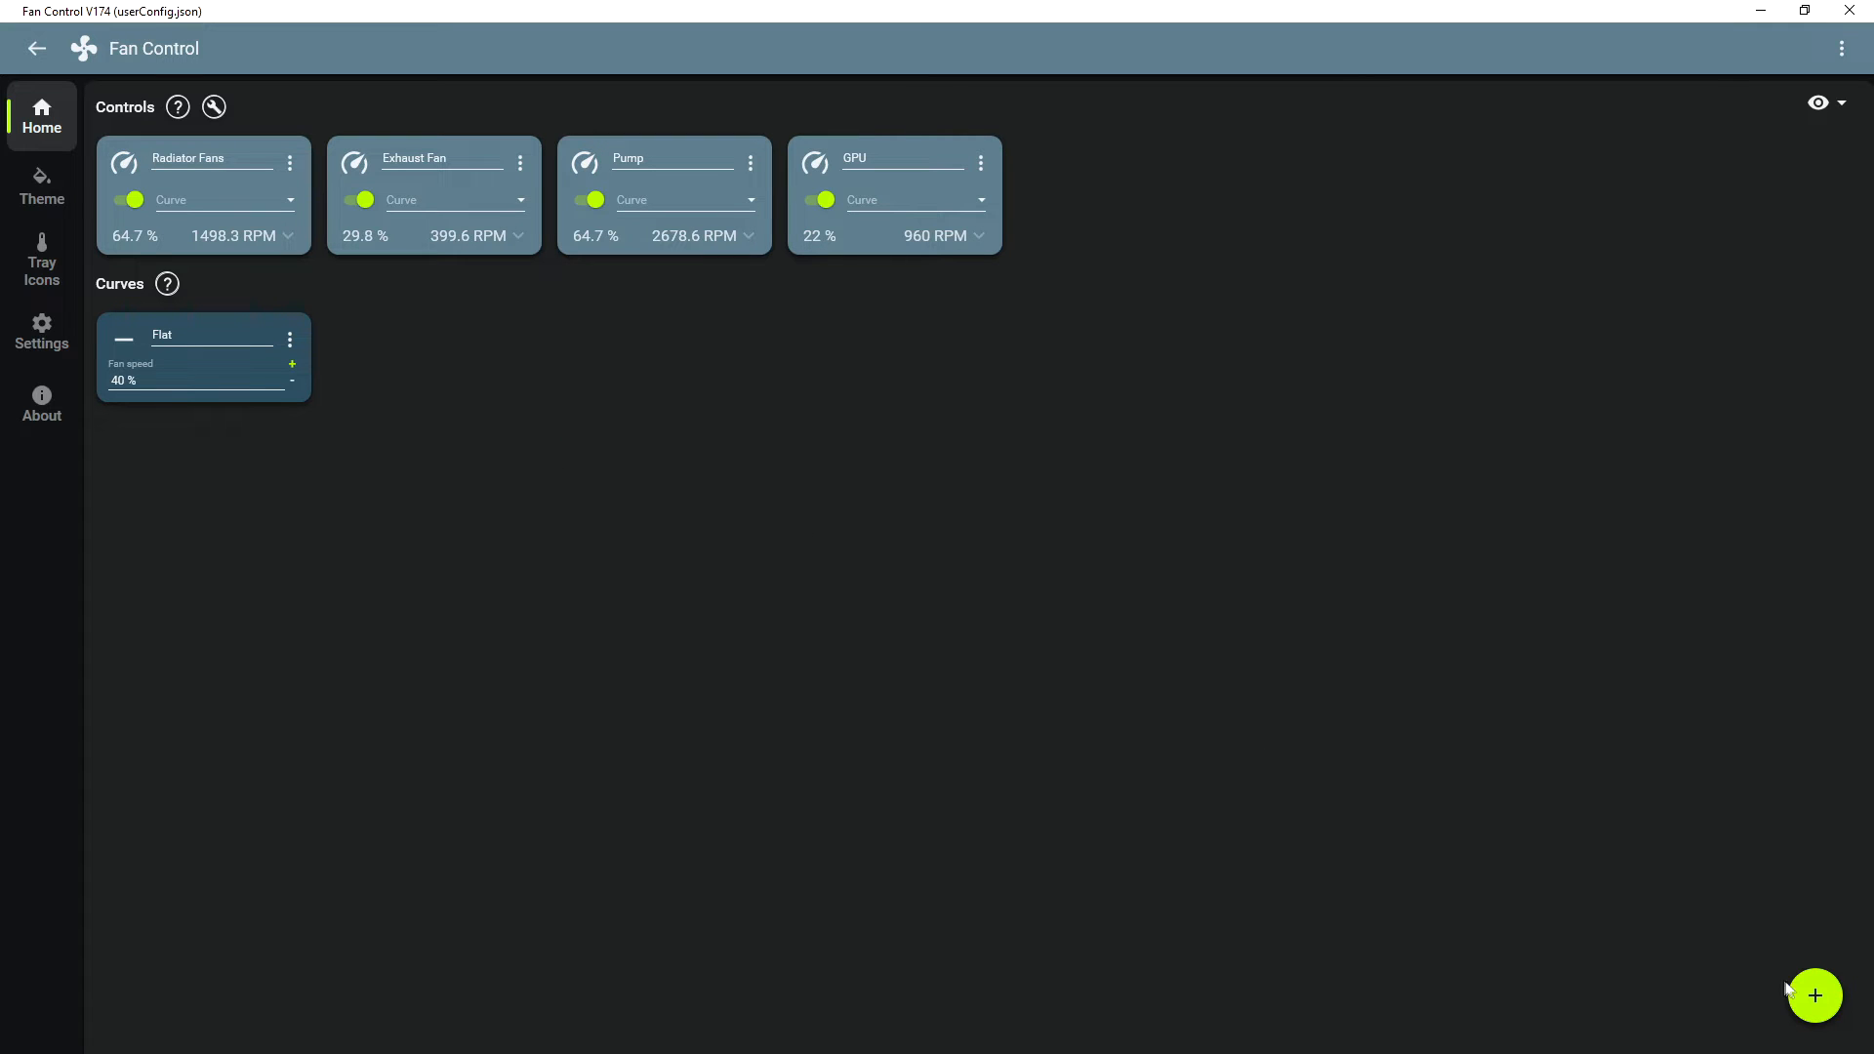
- Add a Linear fan curve and a Graph fan curve
mouse_move(1813, 997)
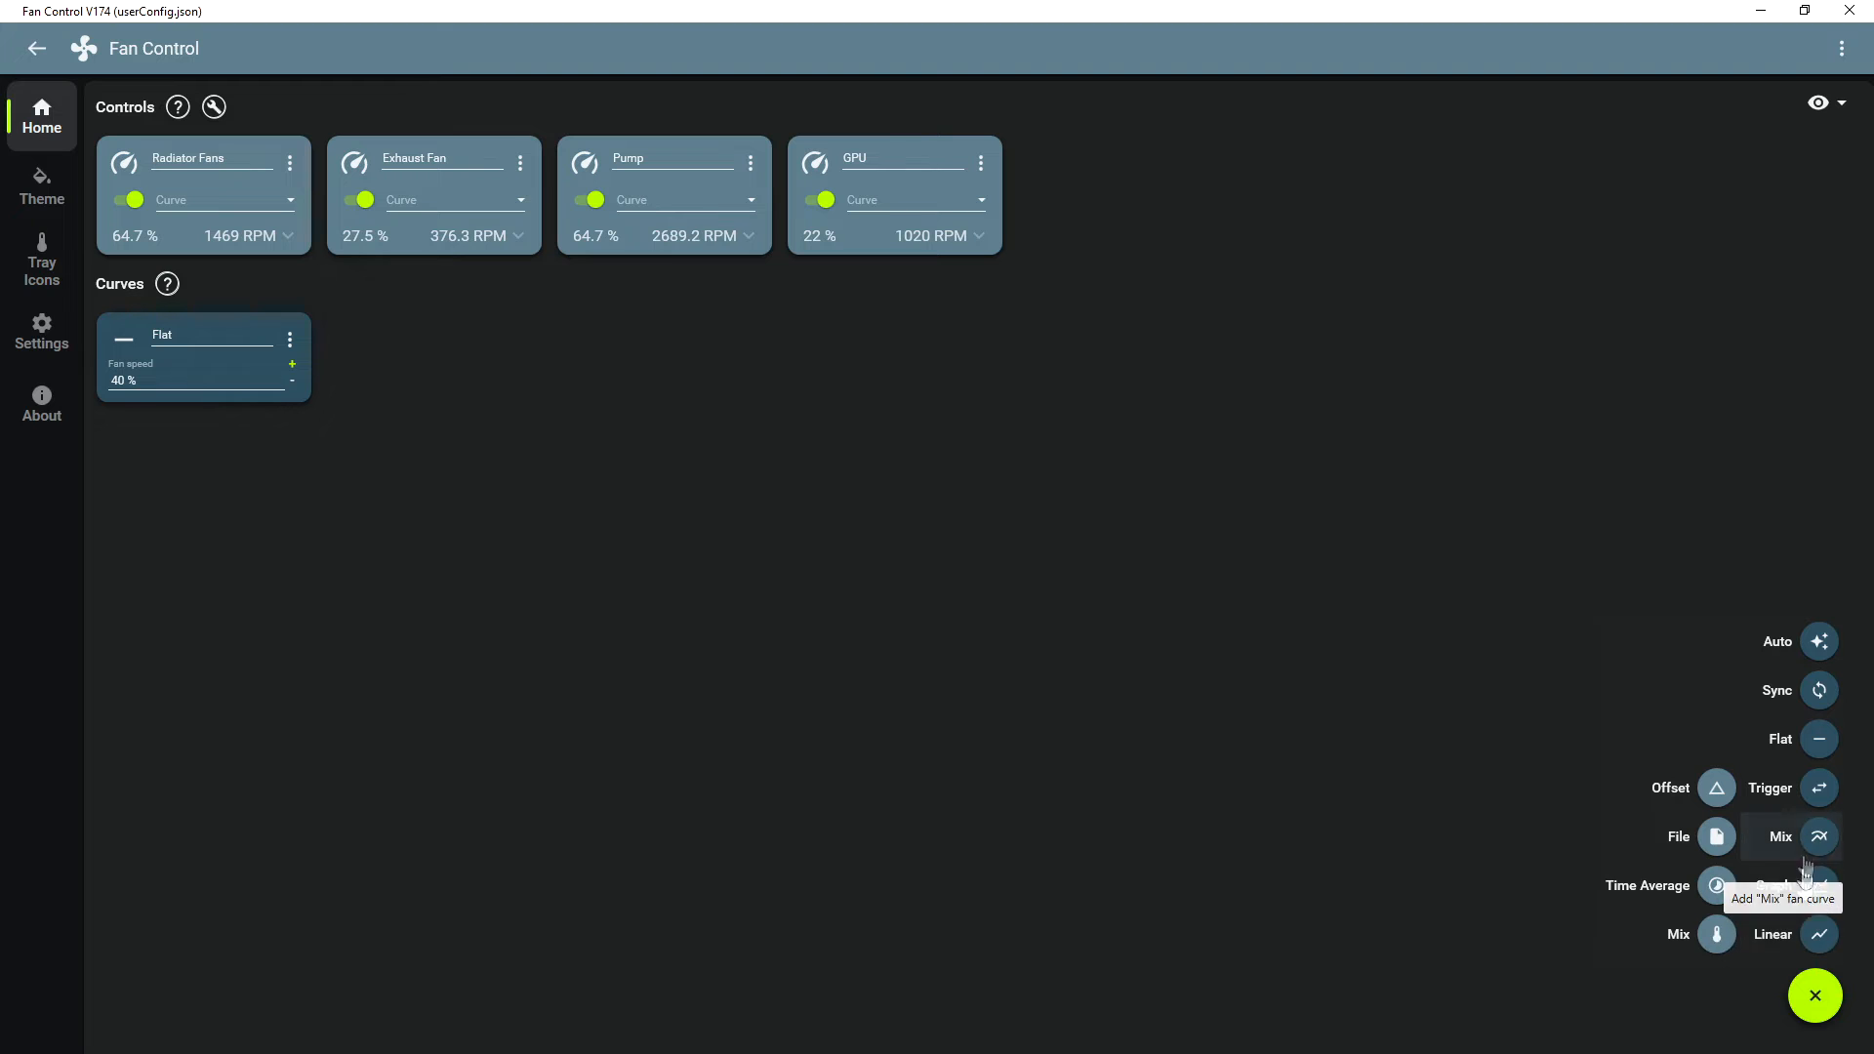
left_click(1819, 939)
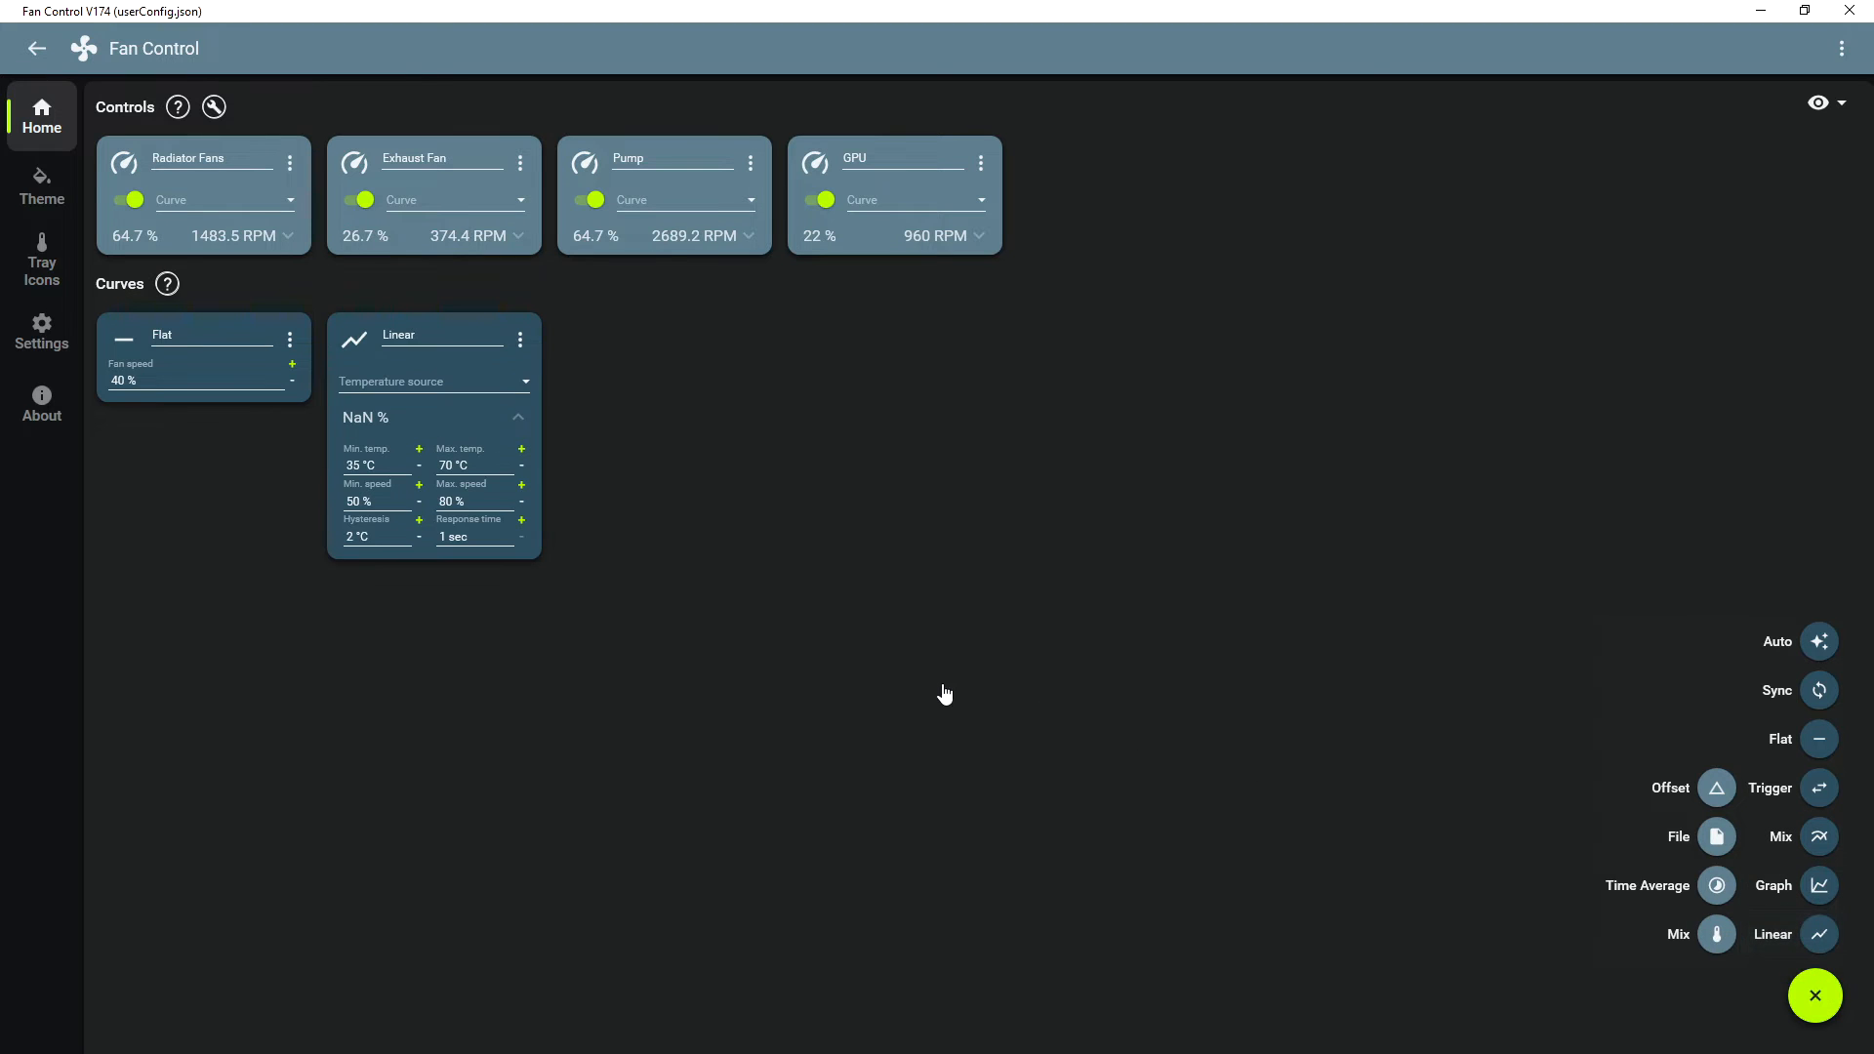
left_click(1819, 883)
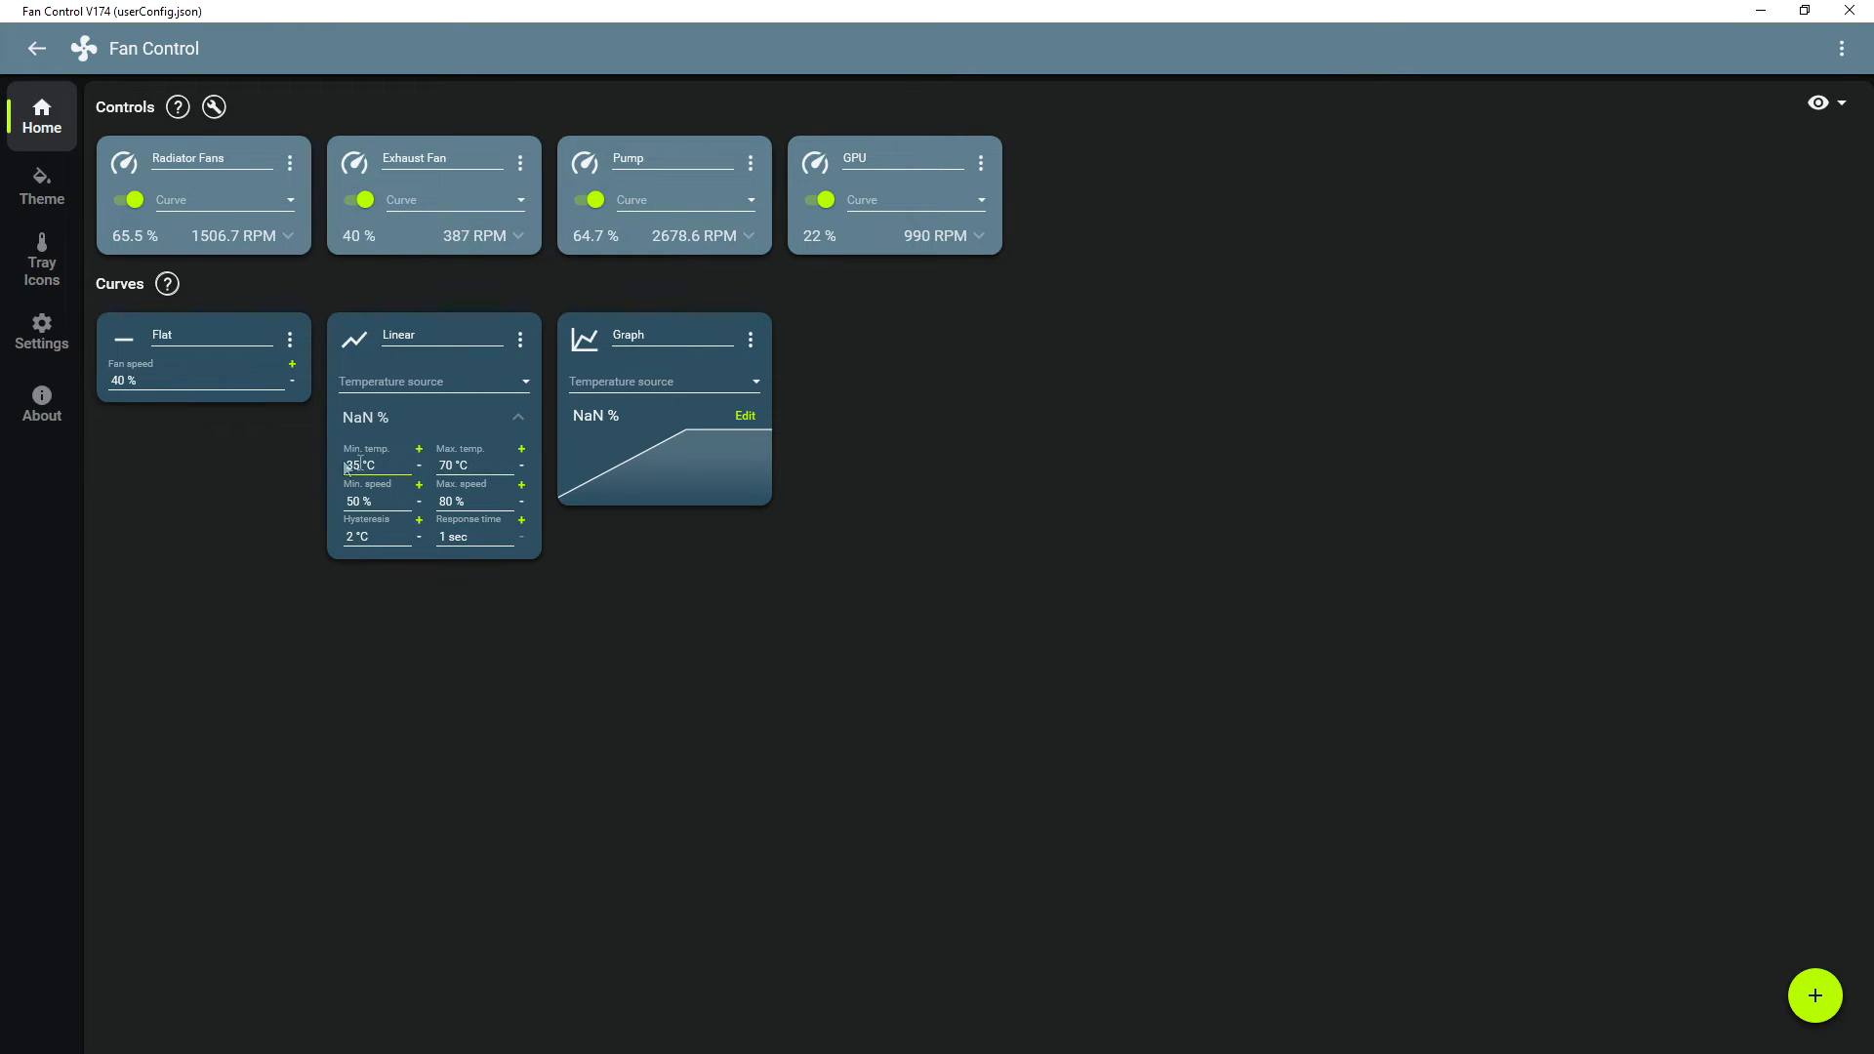
- Try shaping the Graph curve with points at about 35 °C, 51 % and 70 °C, 80 %, and discard the edit
left_click(744, 416)
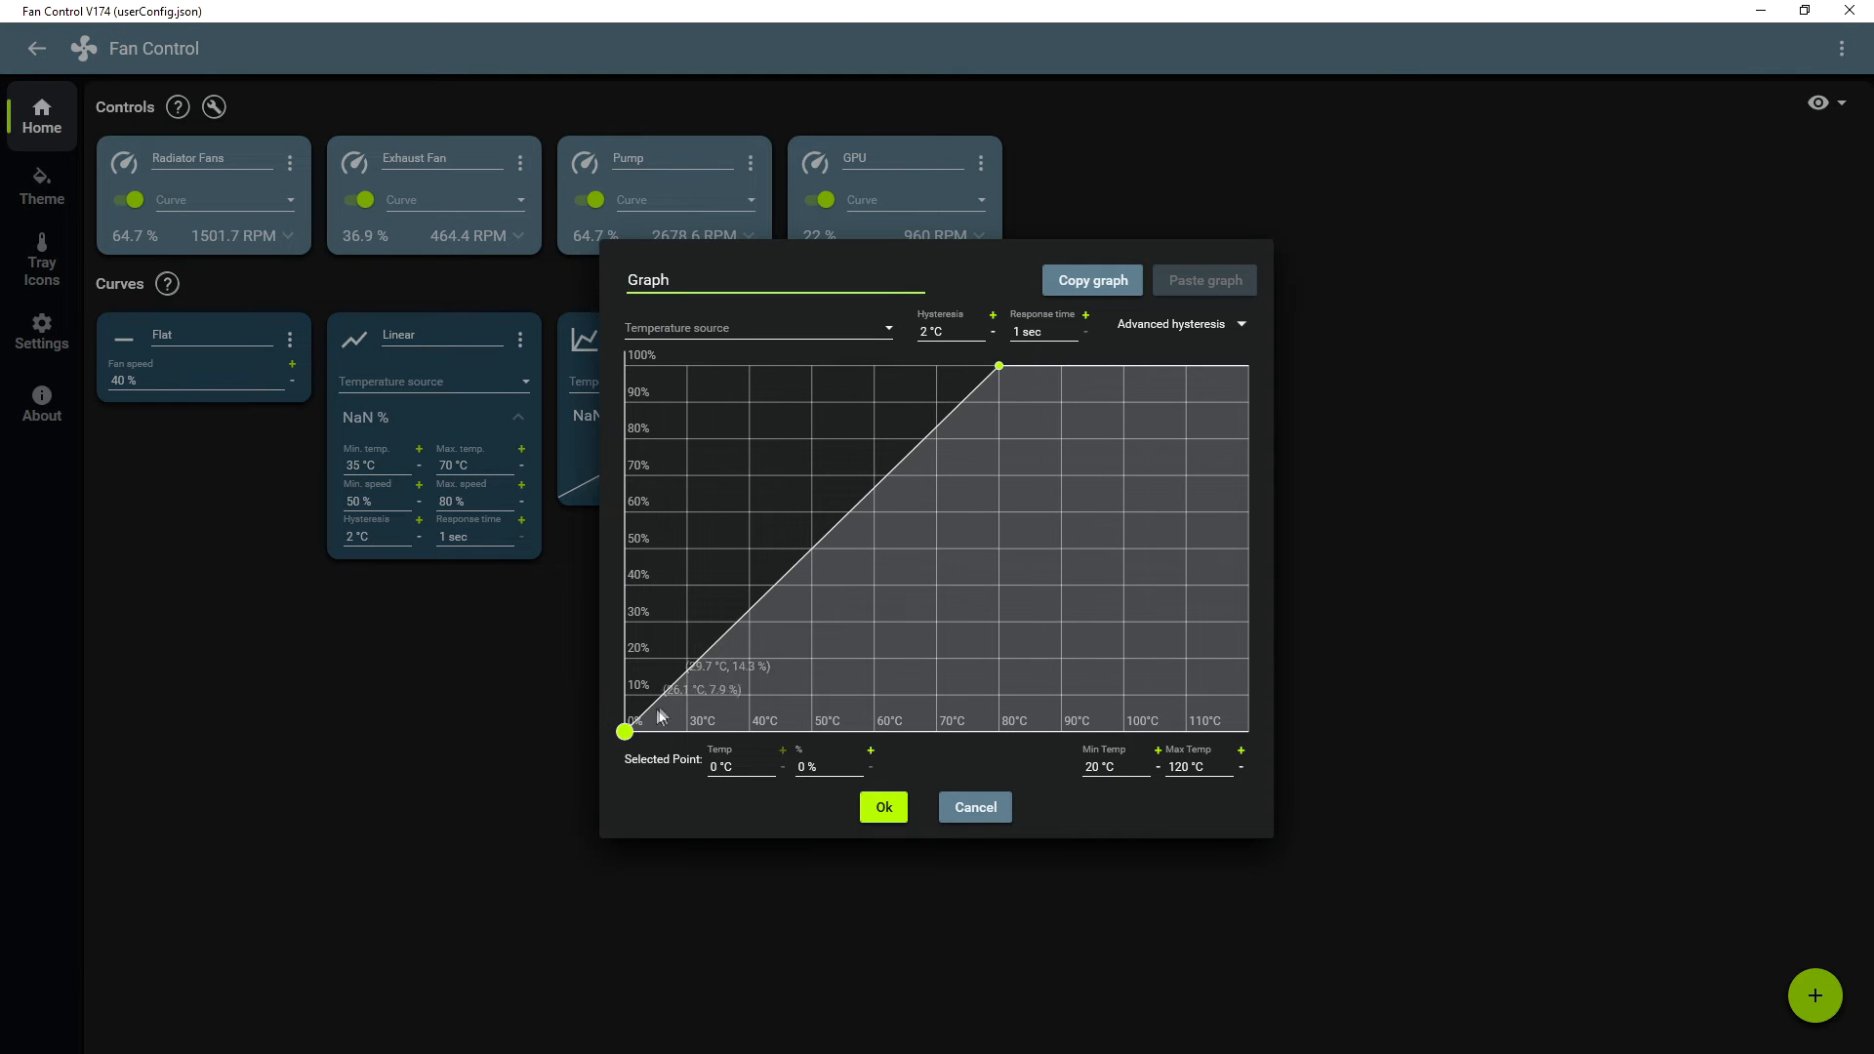
left_click_drag(634, 717, 748, 557)
left_click_drag(999, 366, 1058, 369)
left_click(749, 559)
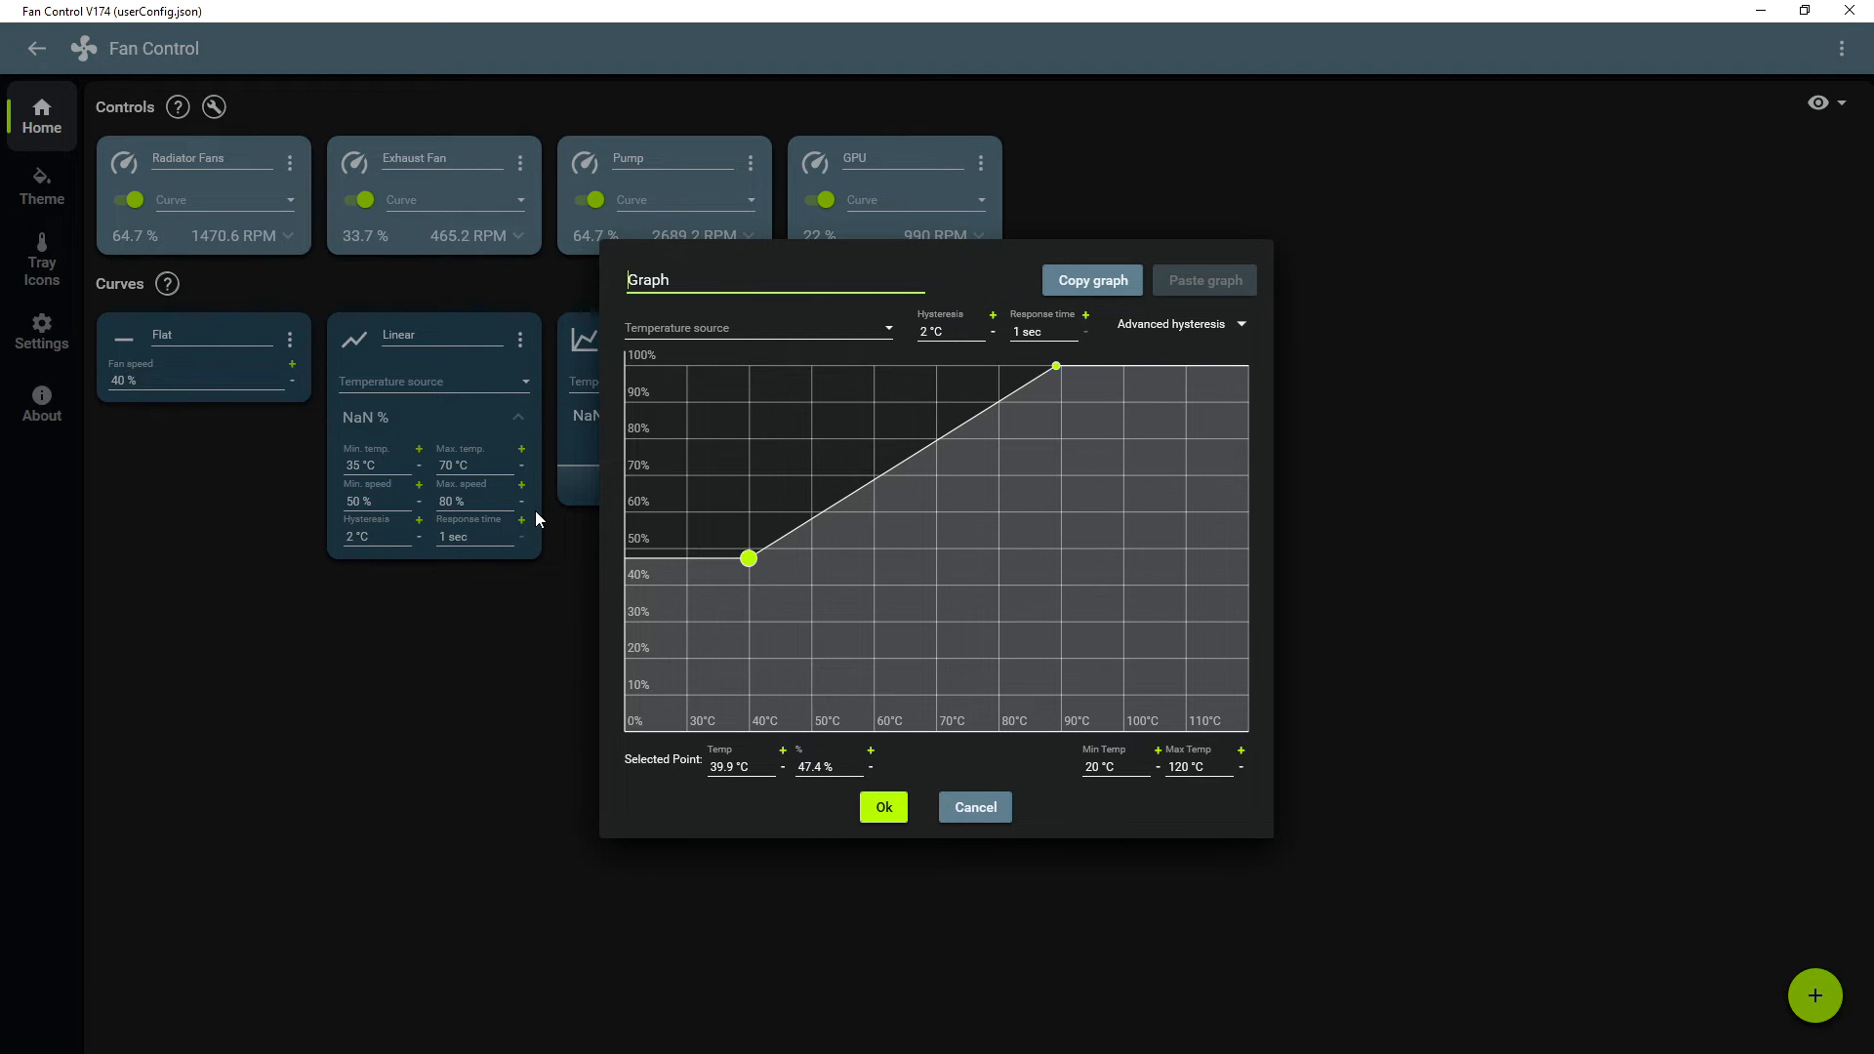
mouse_move(749, 564)
left_mouse_down()
mouse_move(720, 591)
mouse_move(722, 555)
left_mouse_up()
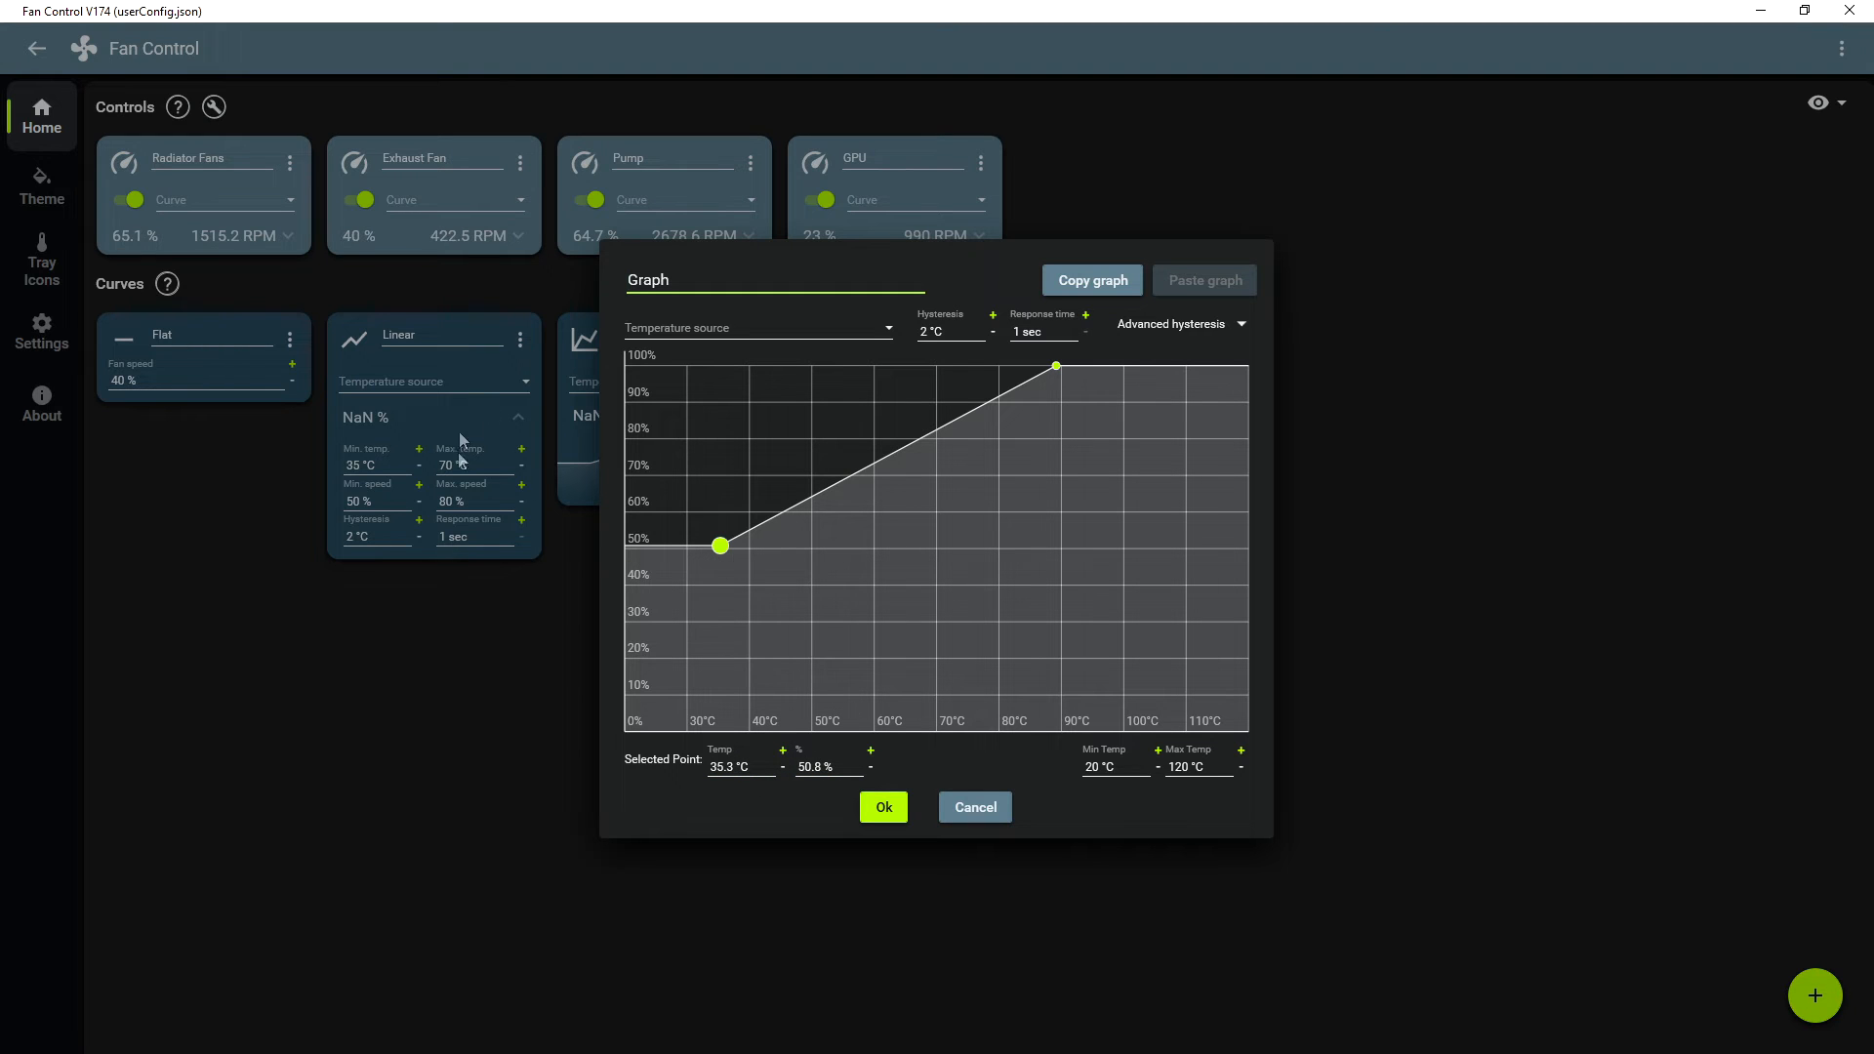
left_click_drag(1056, 366, 936, 439)
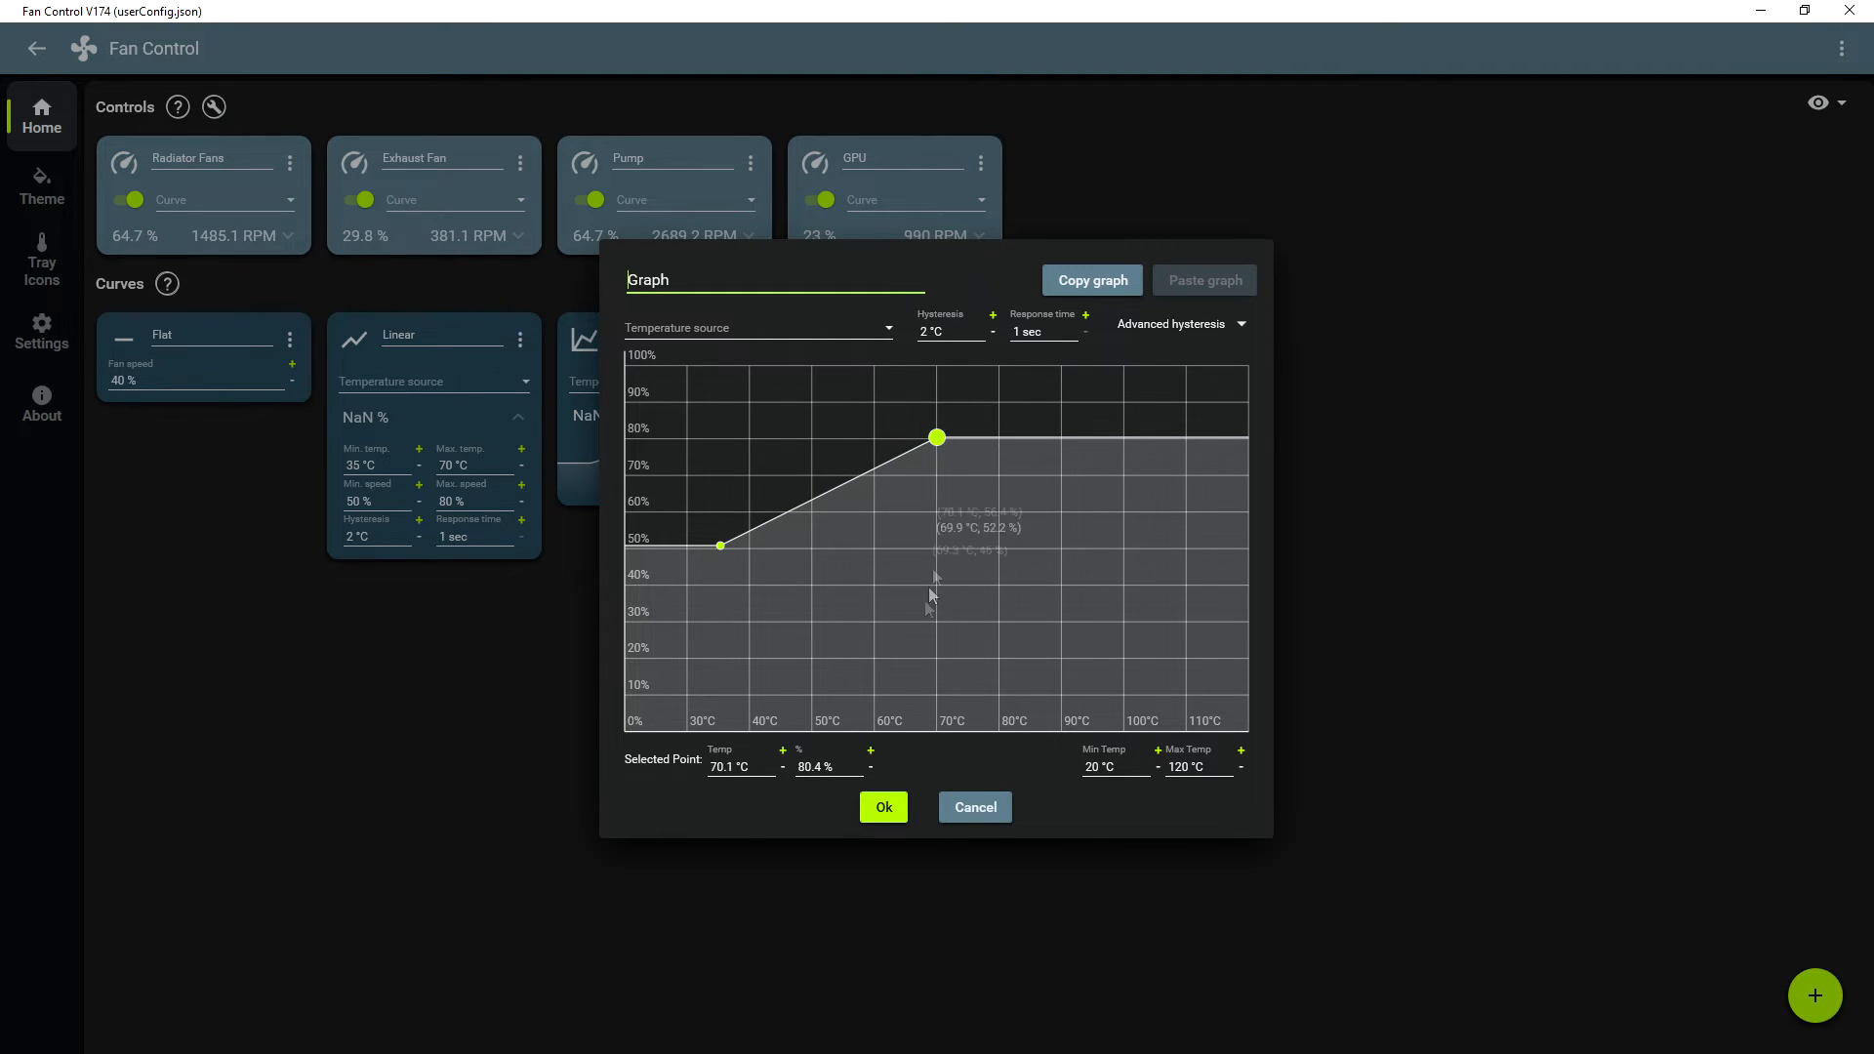
left_click(720, 545)
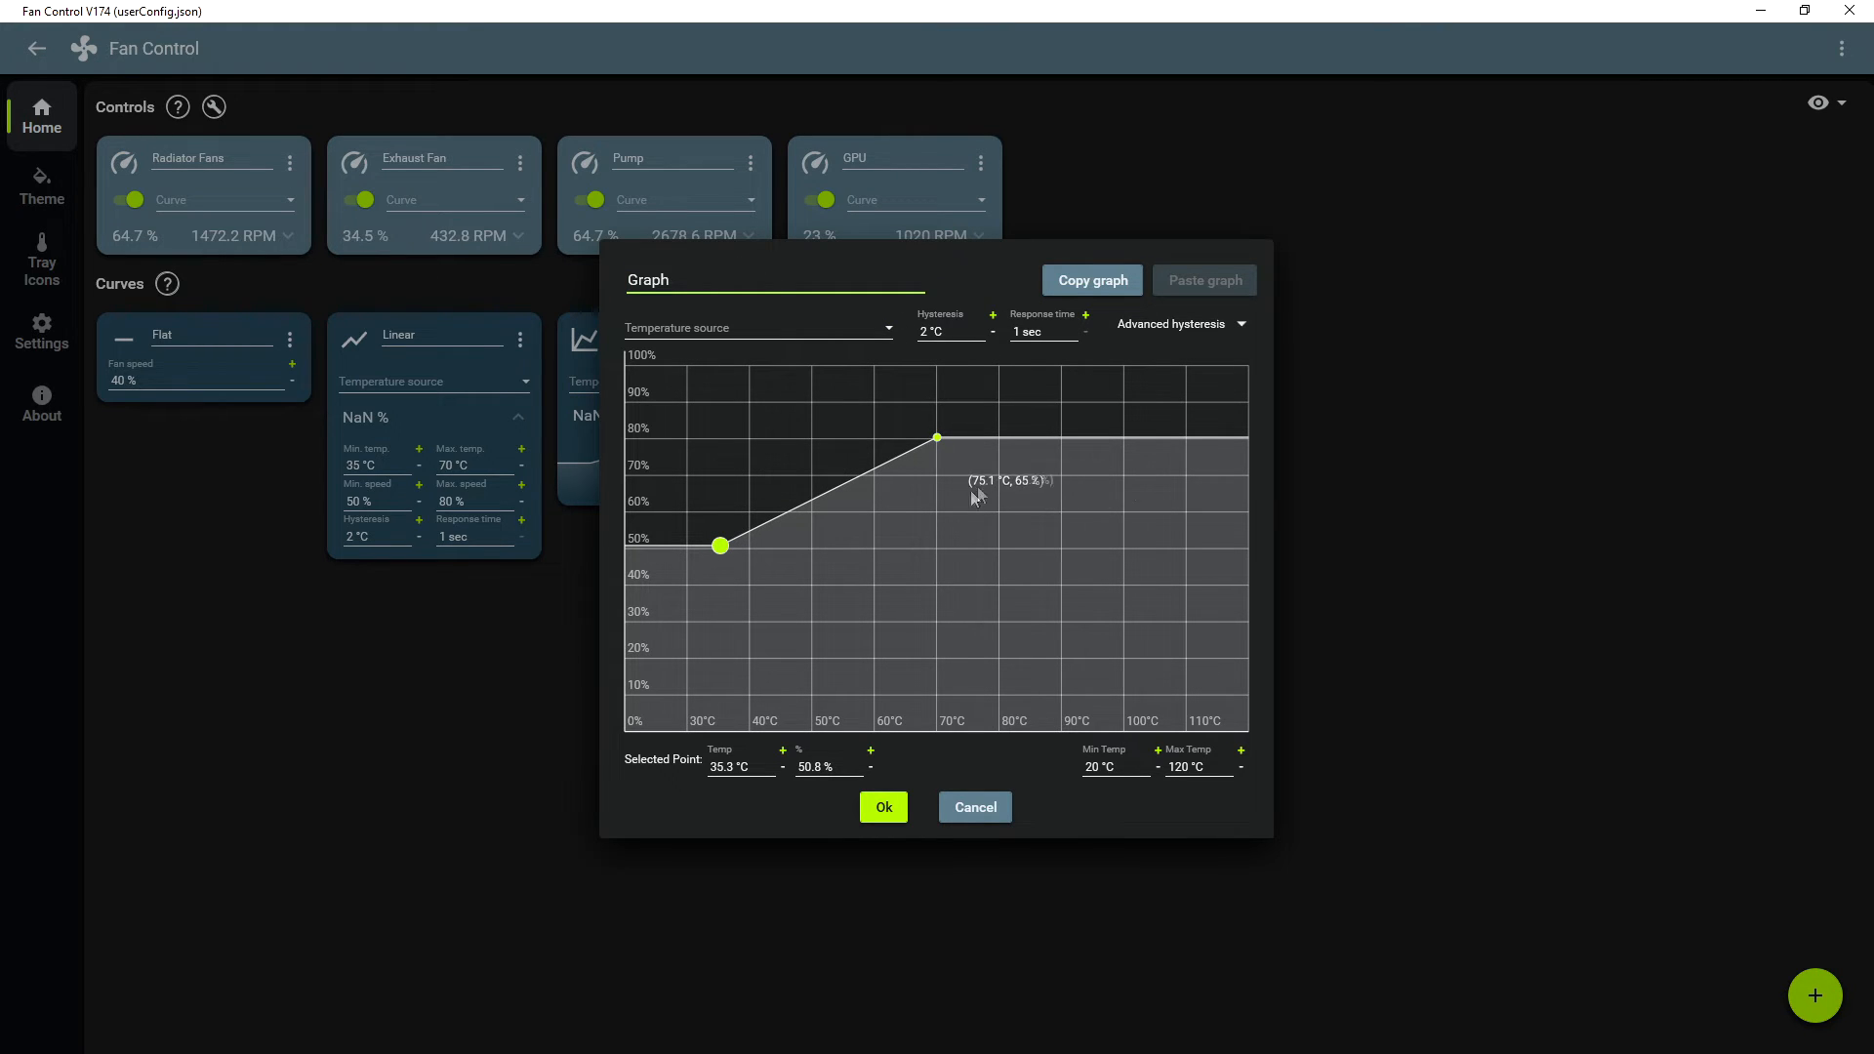
left_click(976, 808)
- Add a Mix fan curve and delete the Linear and Flat curves
left_click(520, 338)
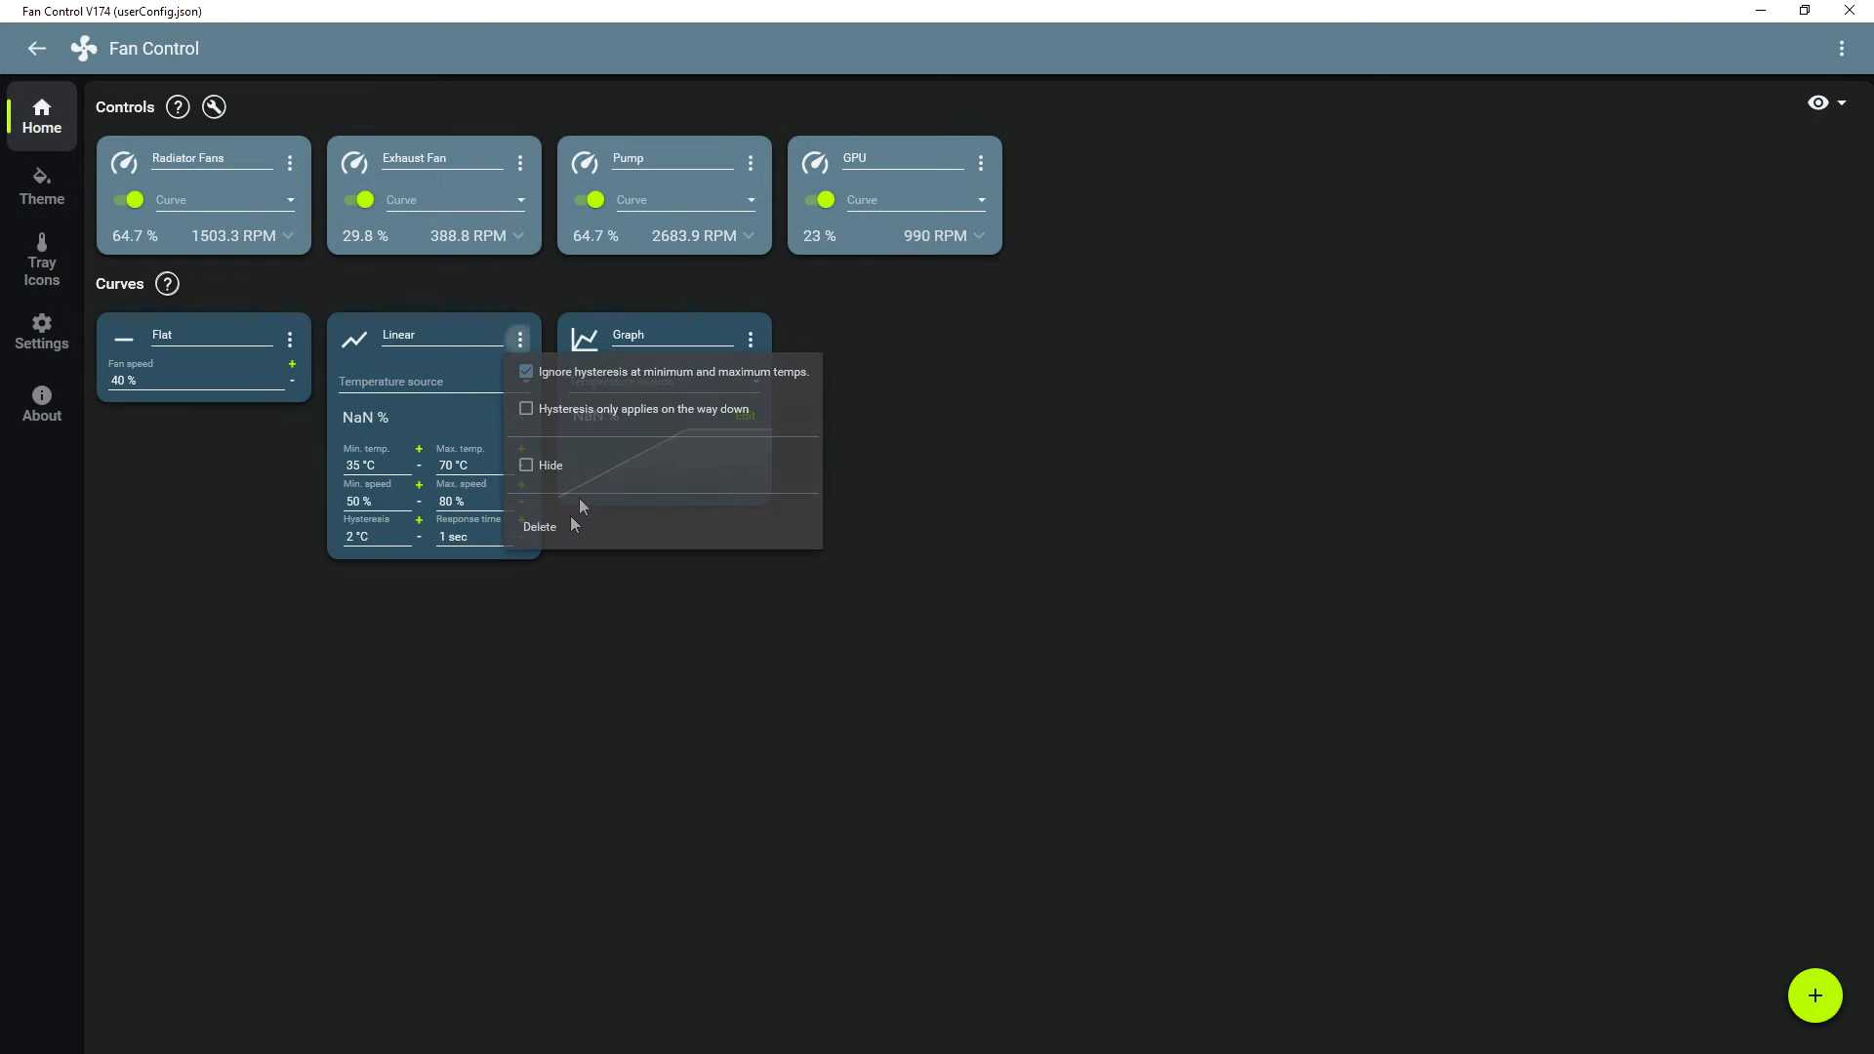
left_click(543, 527)
mouse_move(1788, 976)
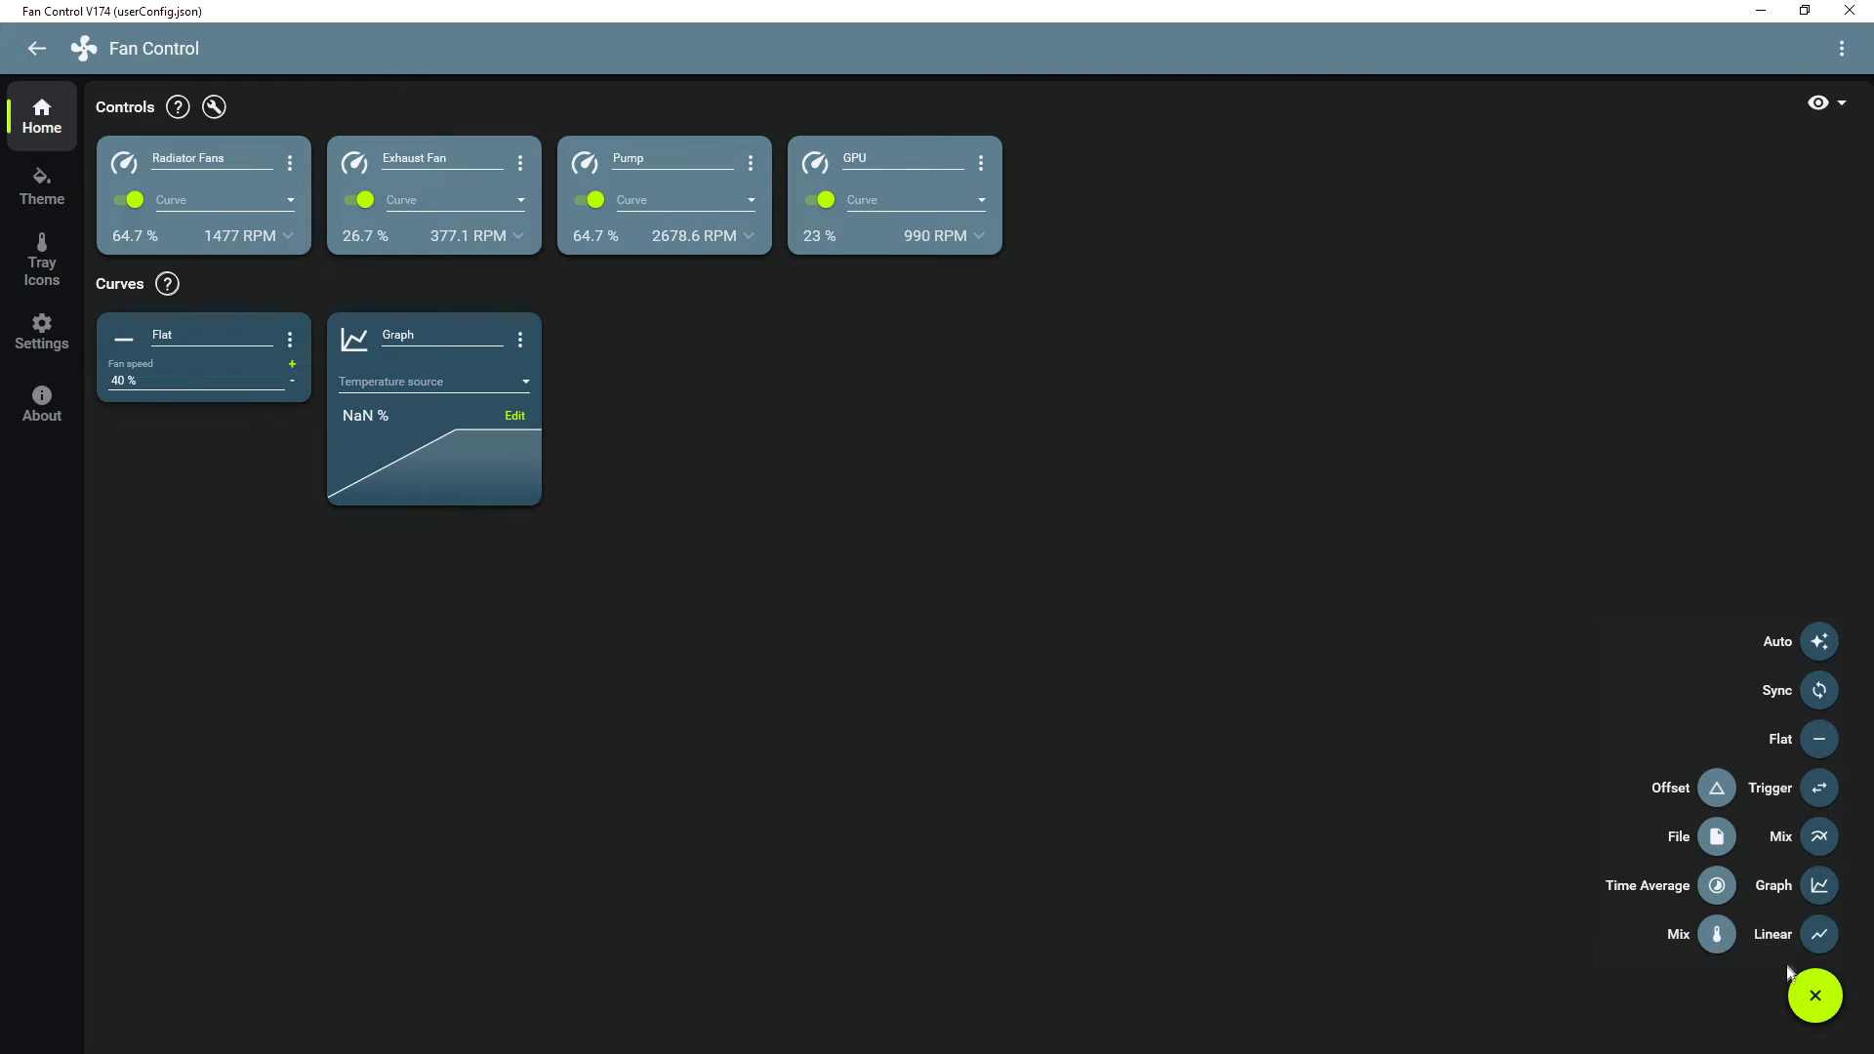
left_click(1819, 836)
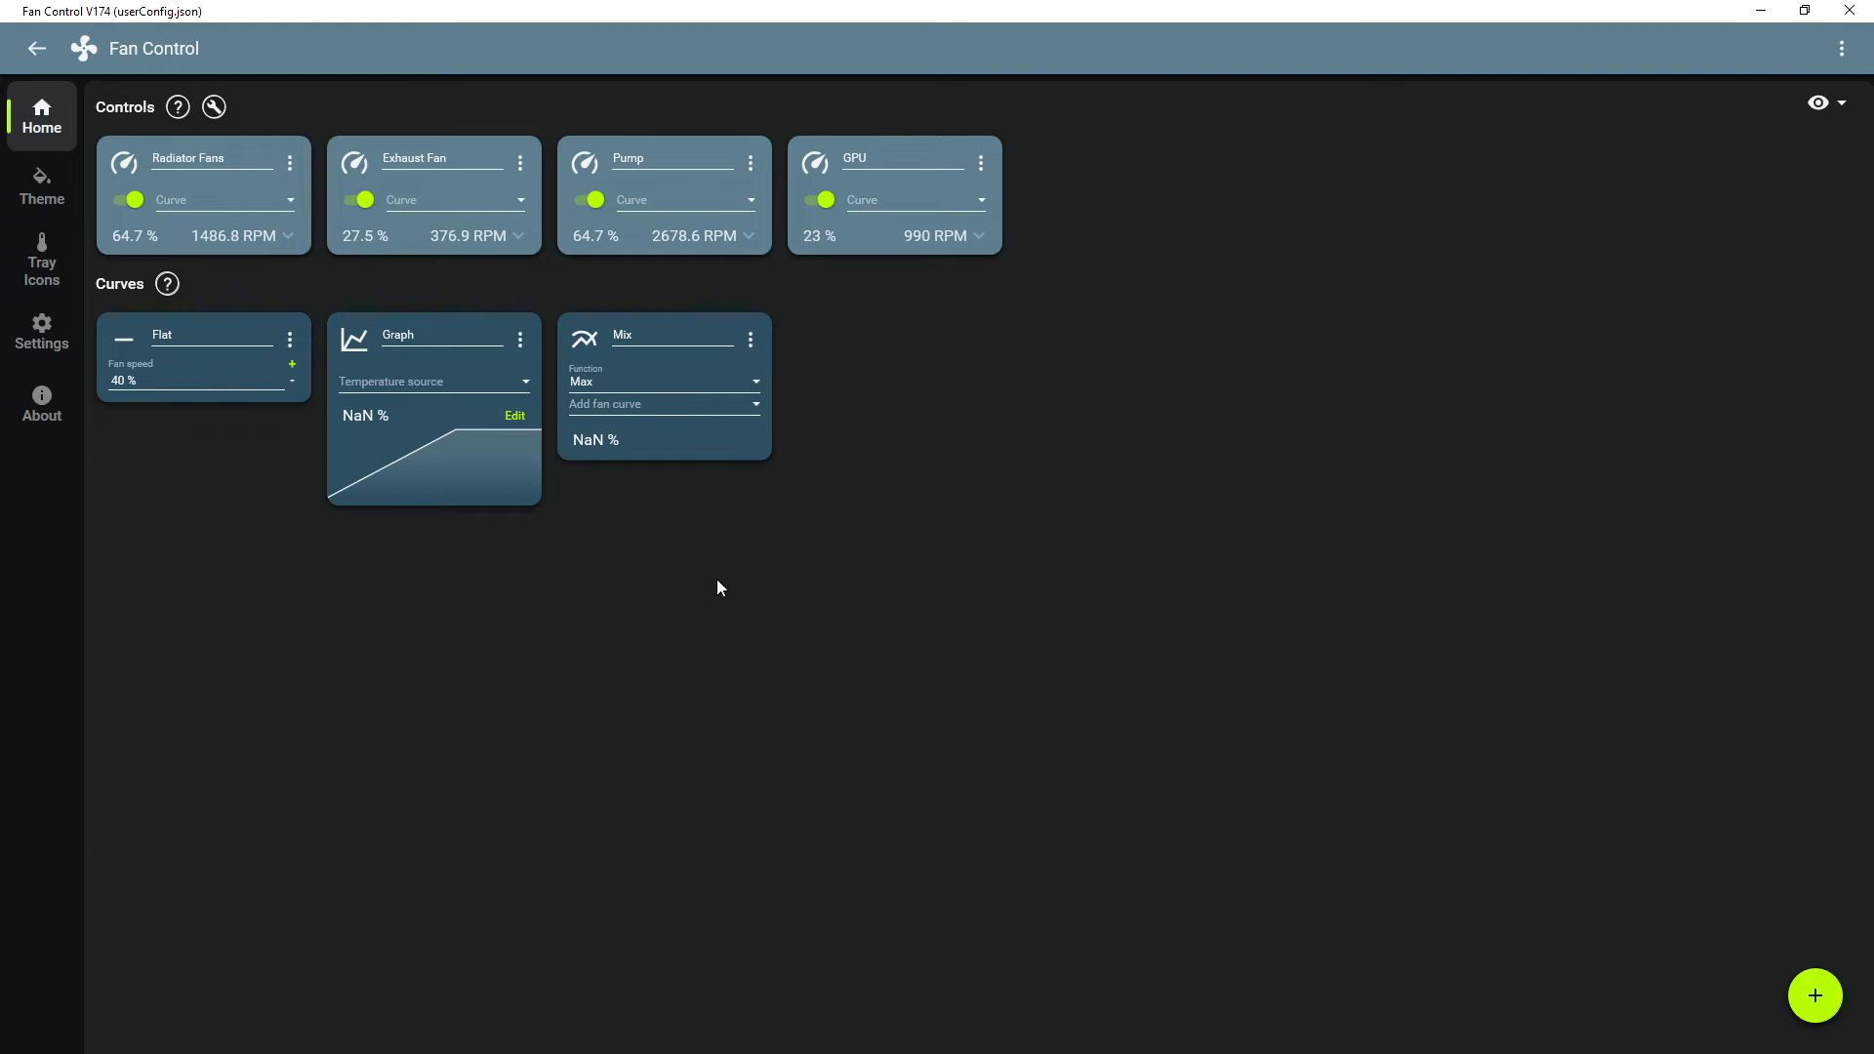
left_click(291, 340)
left_click(314, 444)
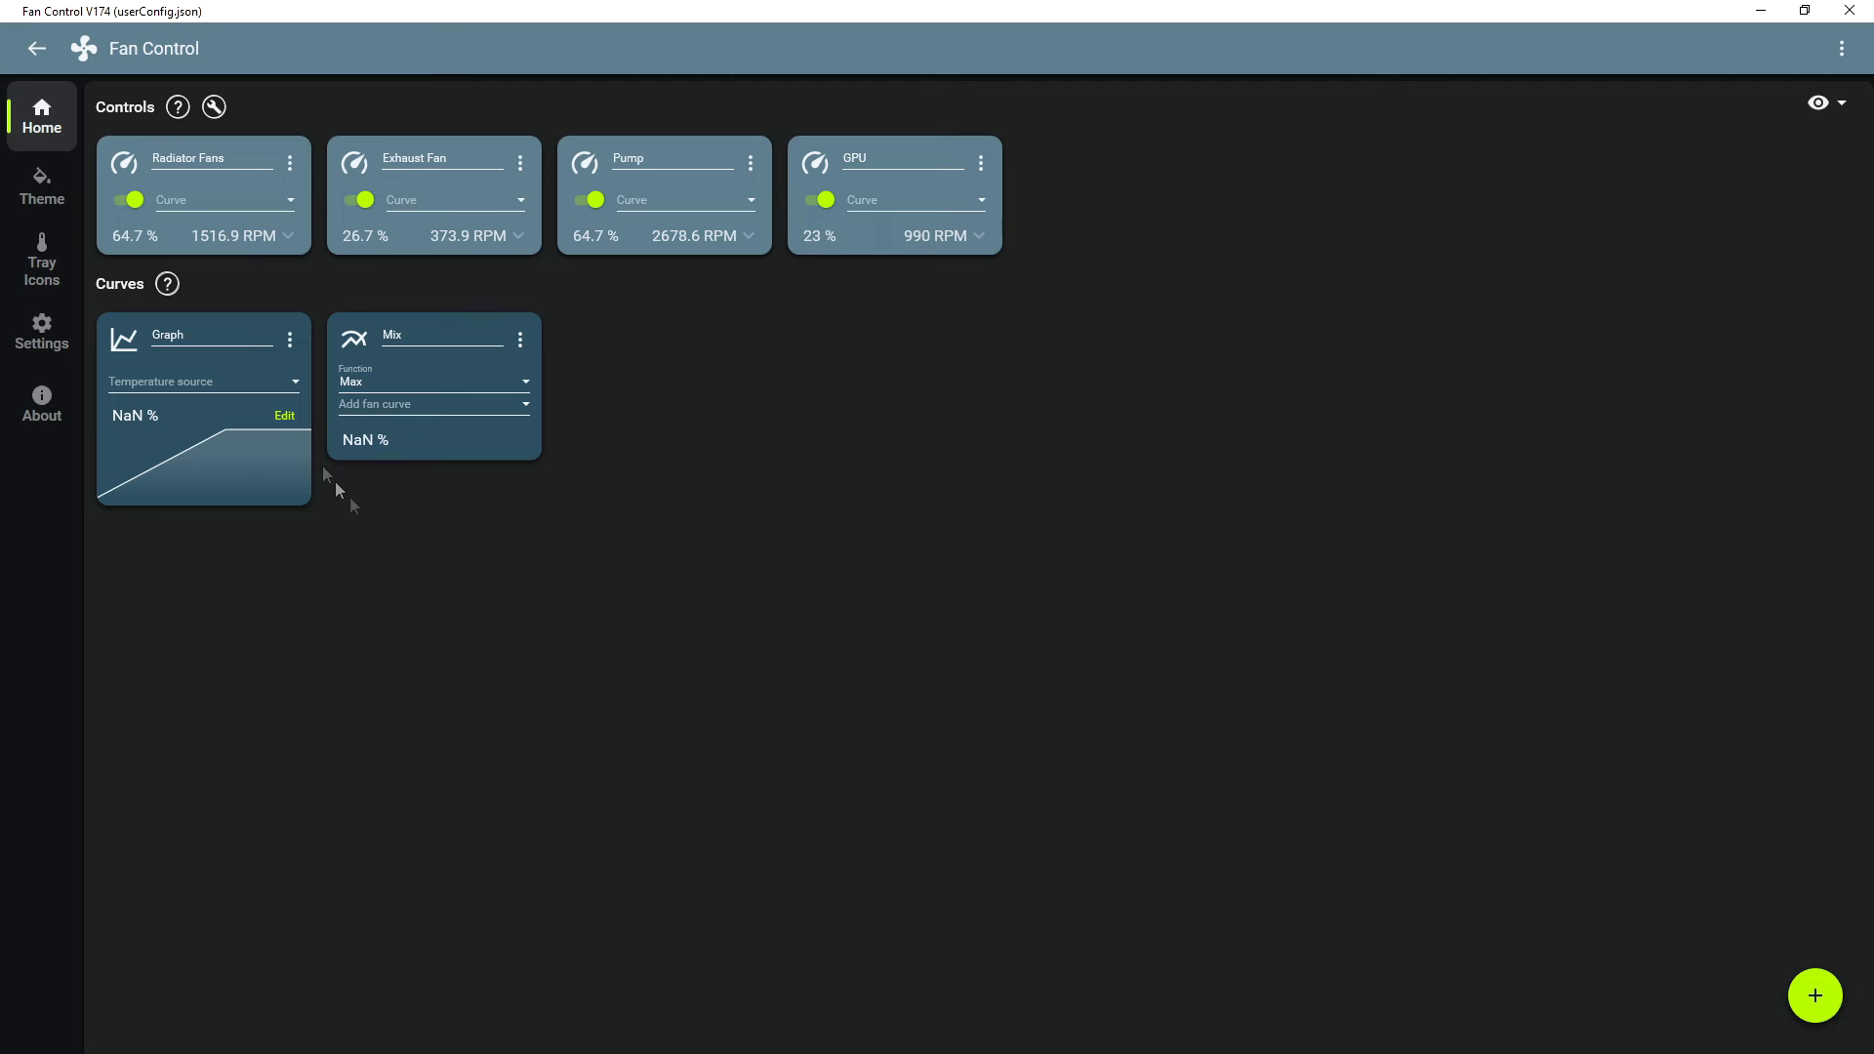
- Set the Graph curve's temperature source to Core Max of the Intel Core i9-7960X
left_click(296, 390)
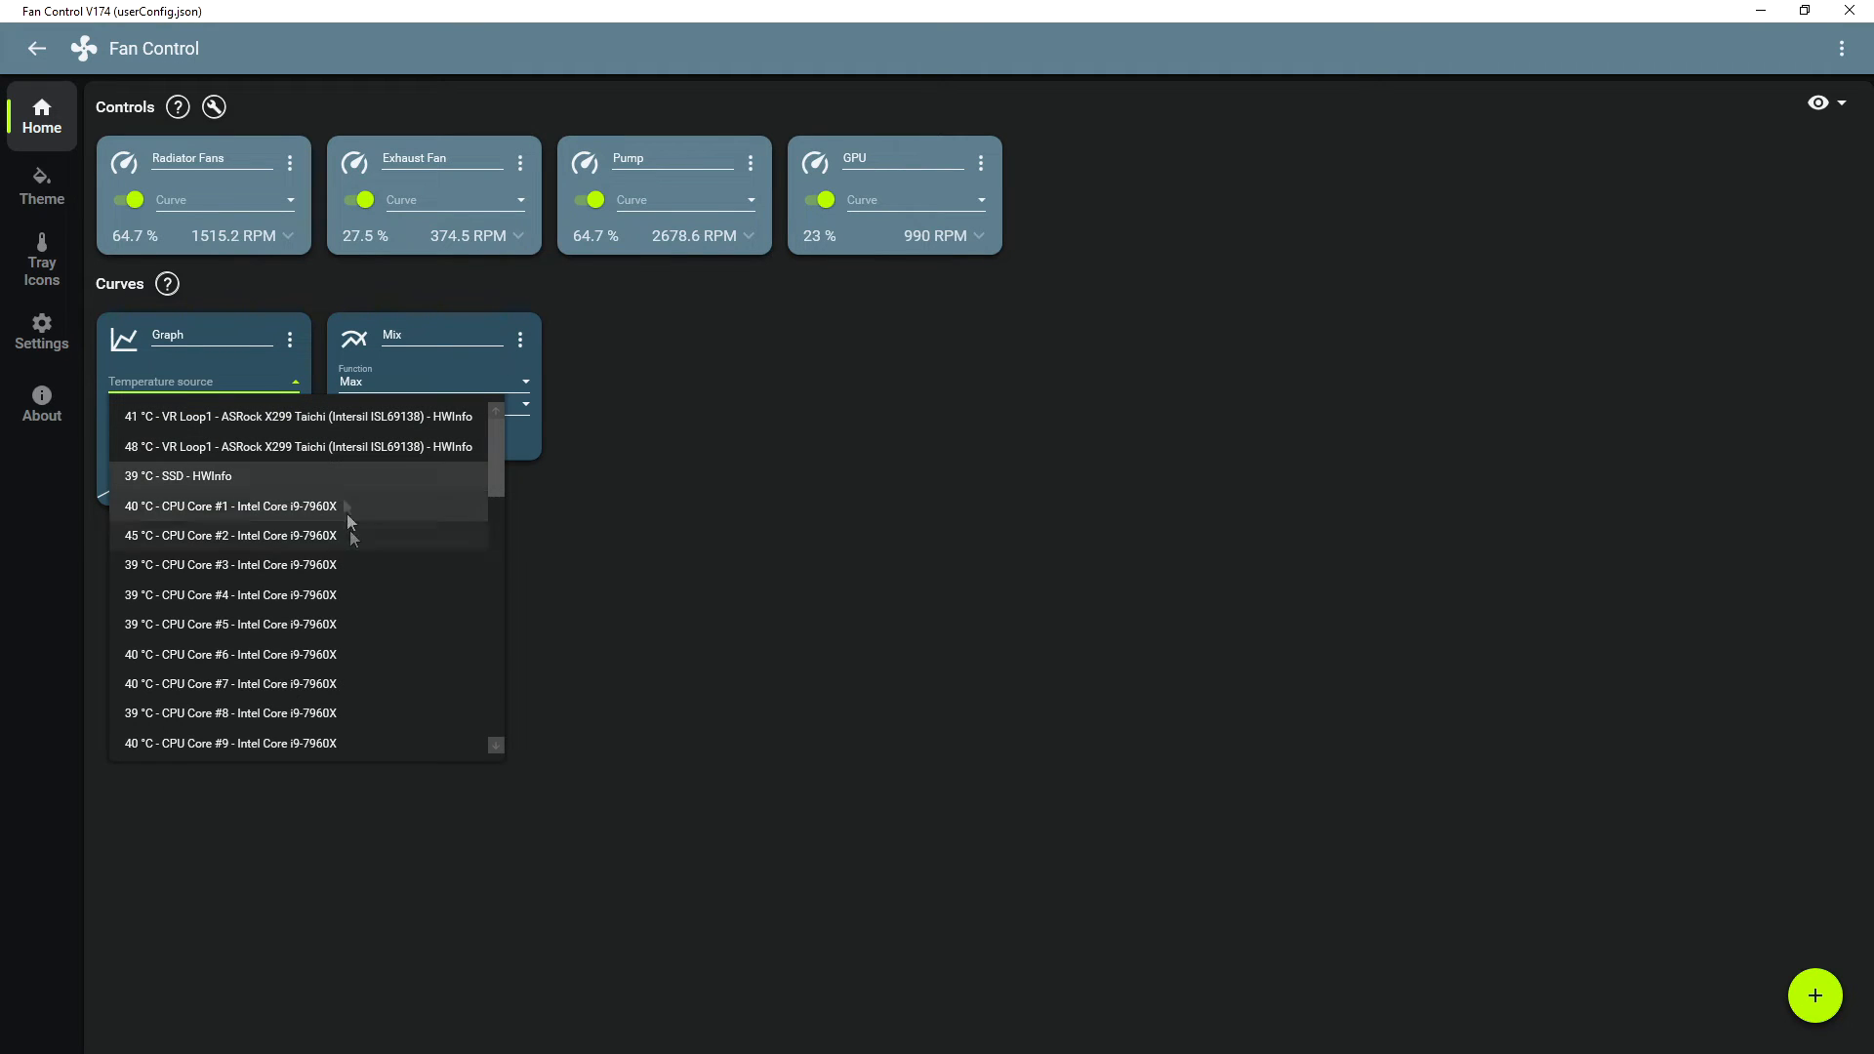
scroll(357, 566, "down", 2)
scroll(355, 560, "down", 8)
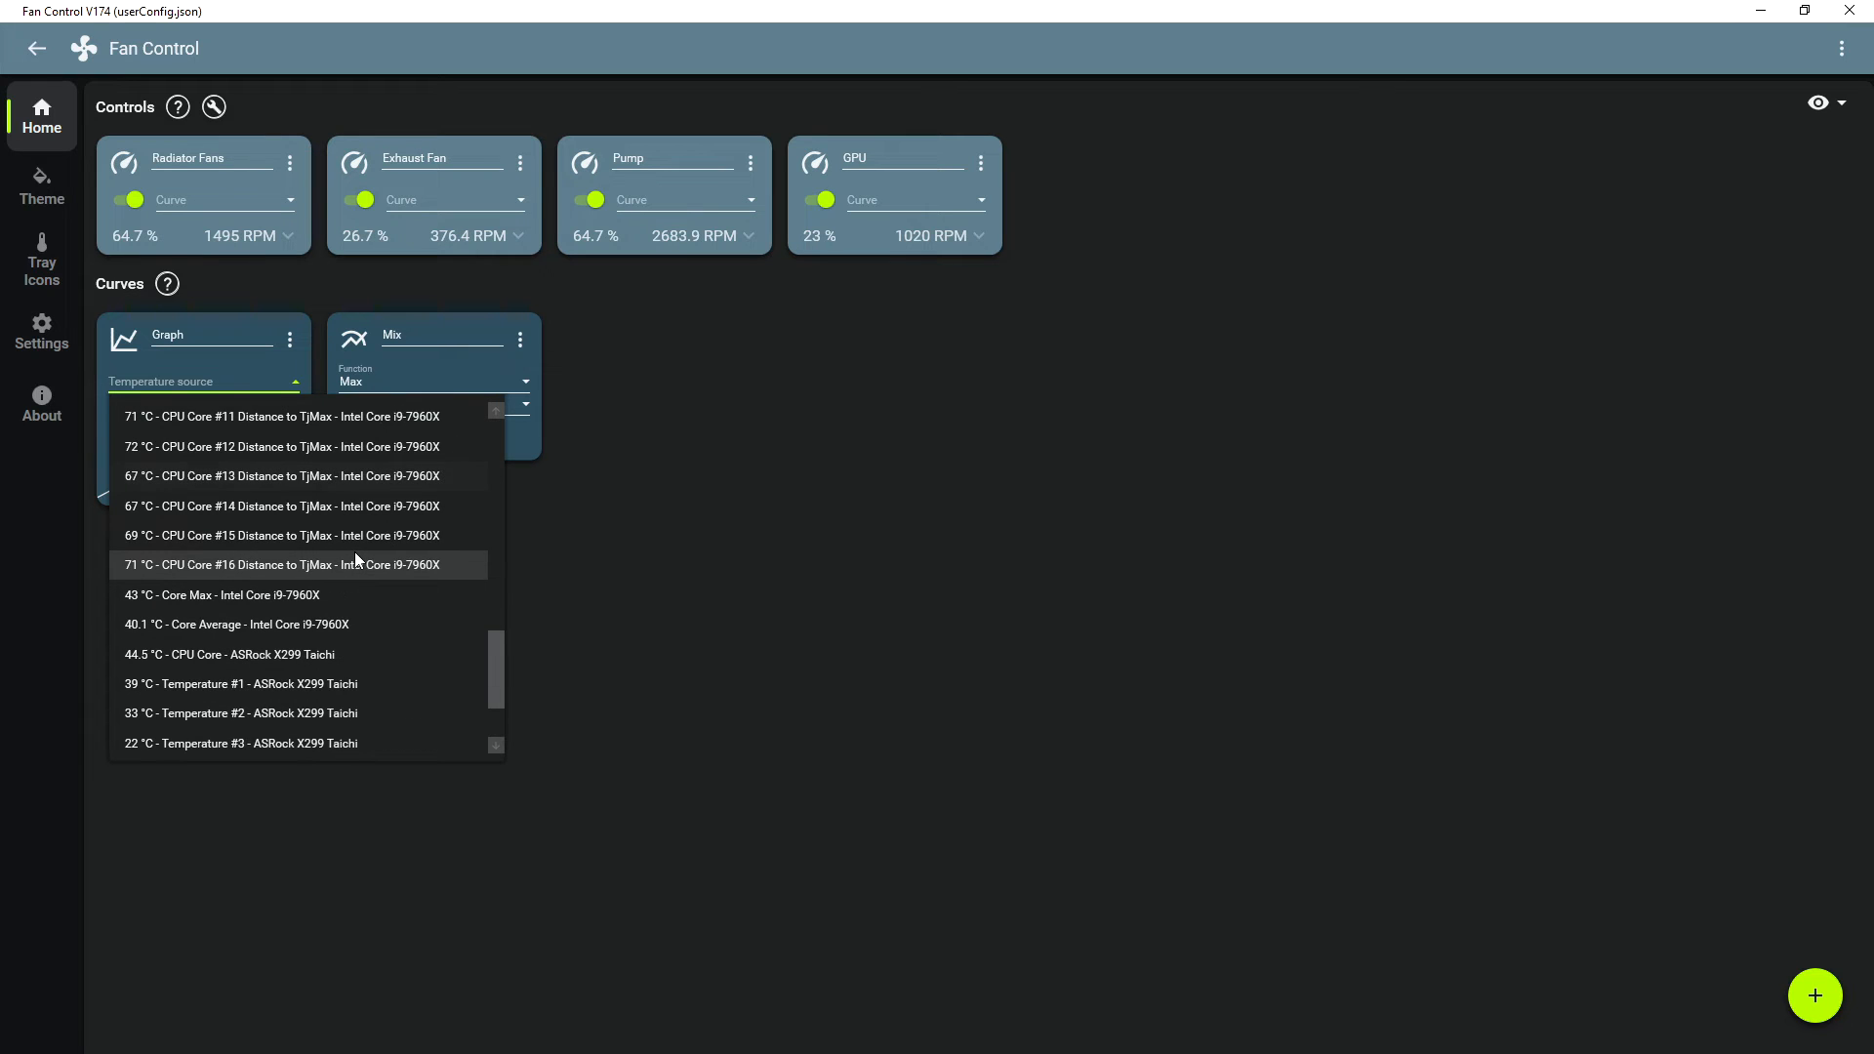
left_click(293, 595)
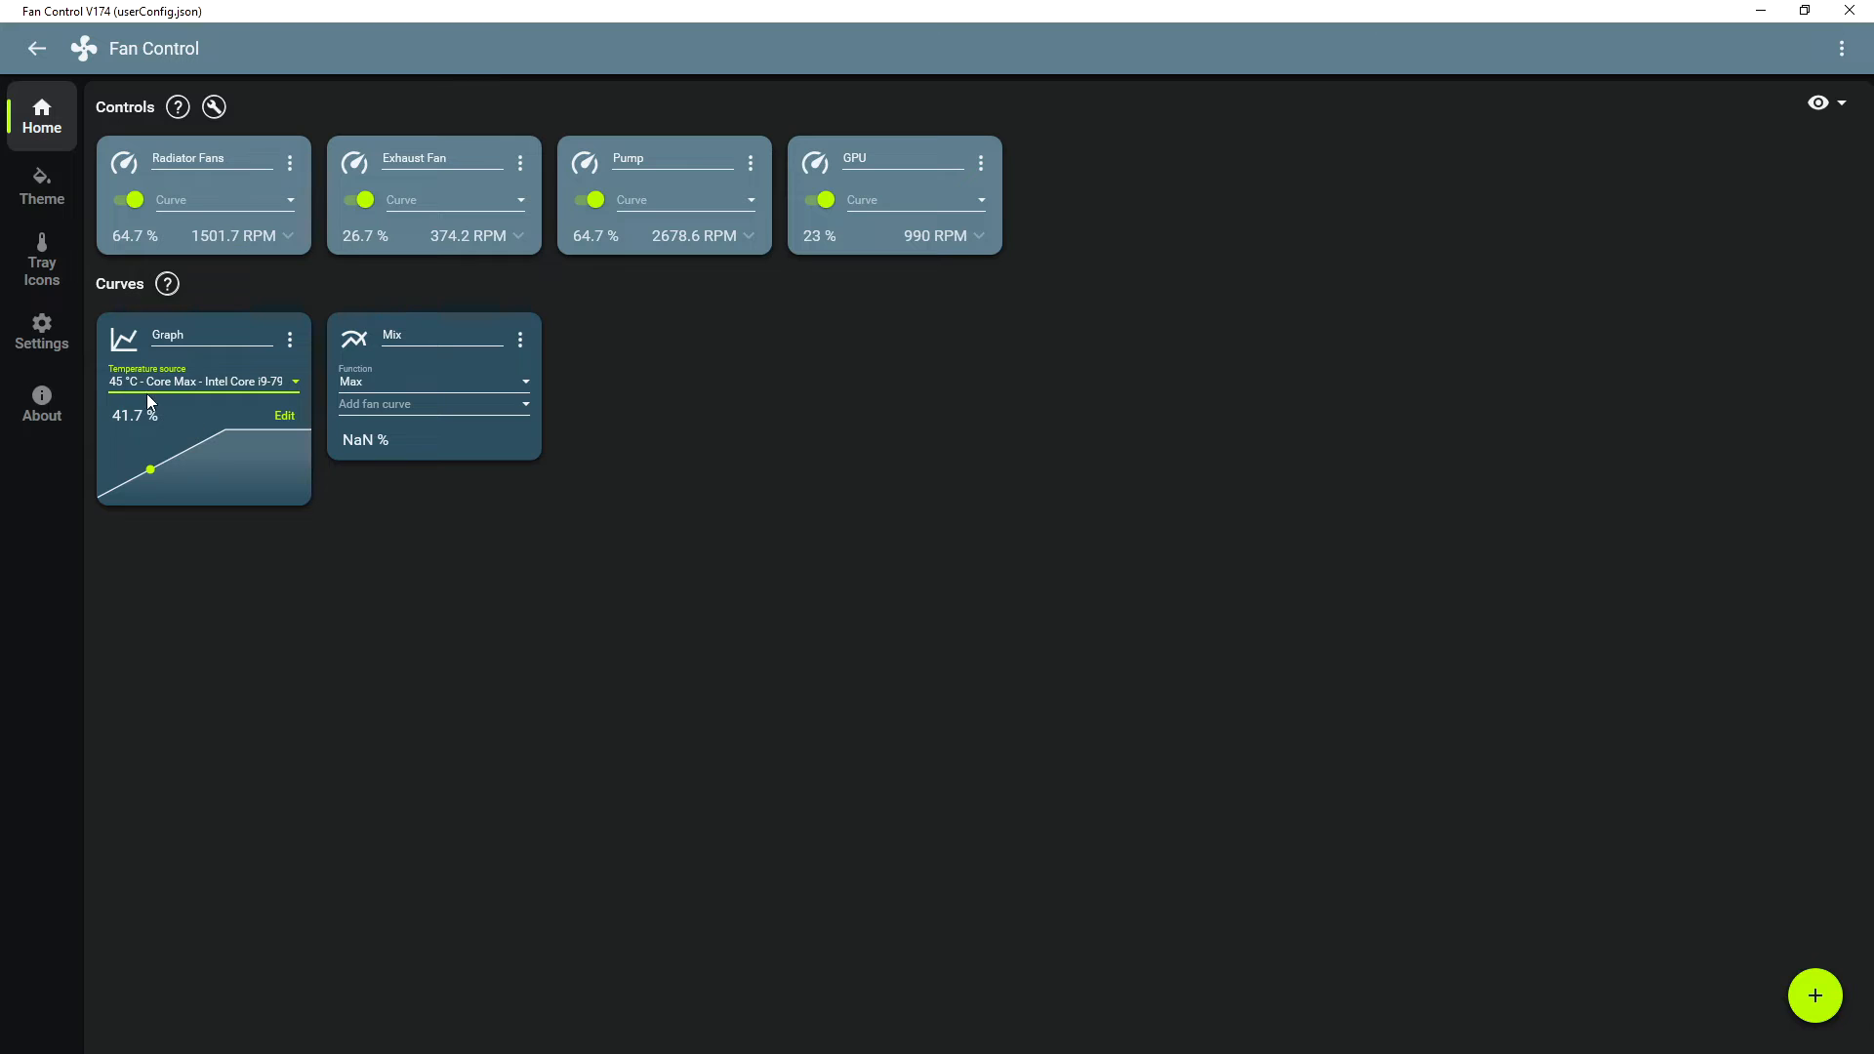
- Open the Graph curve for editing and name it CPU Radiator Fans
left_click(284, 415)
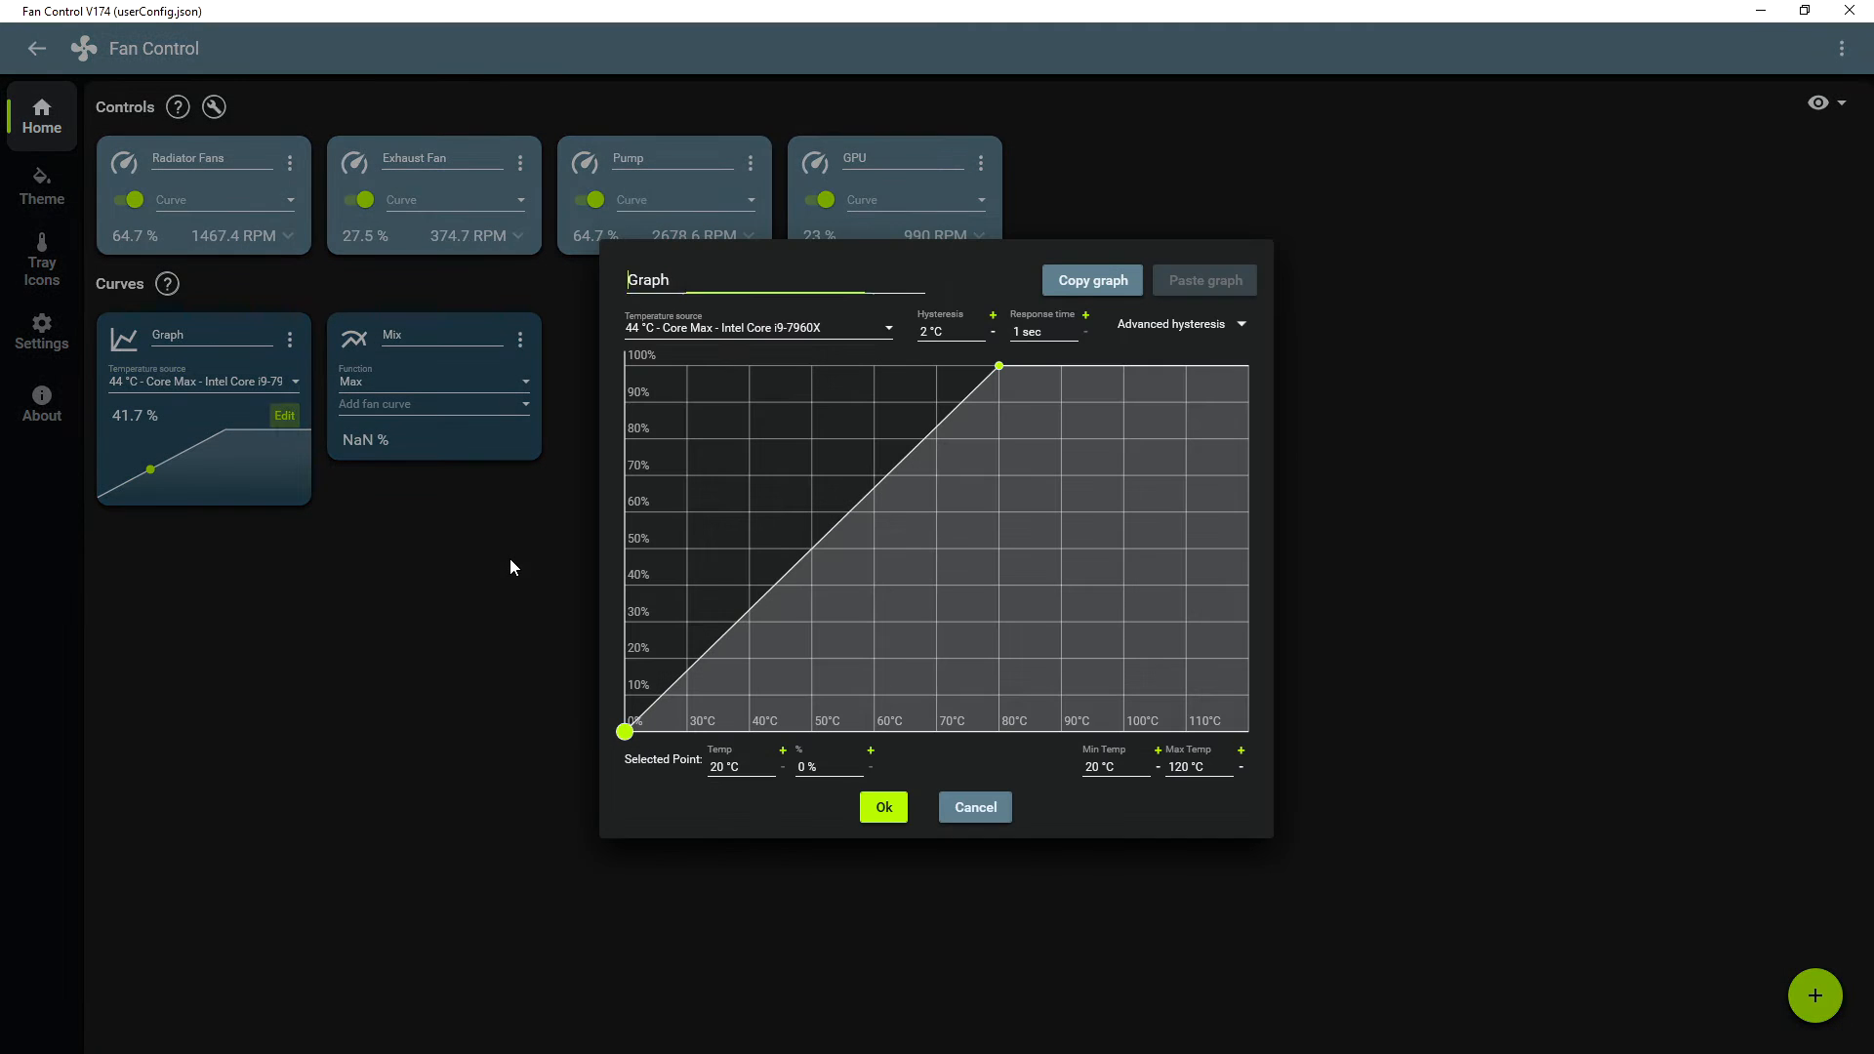
left_click_drag(712, 281, 557, 289)
type("CPU")
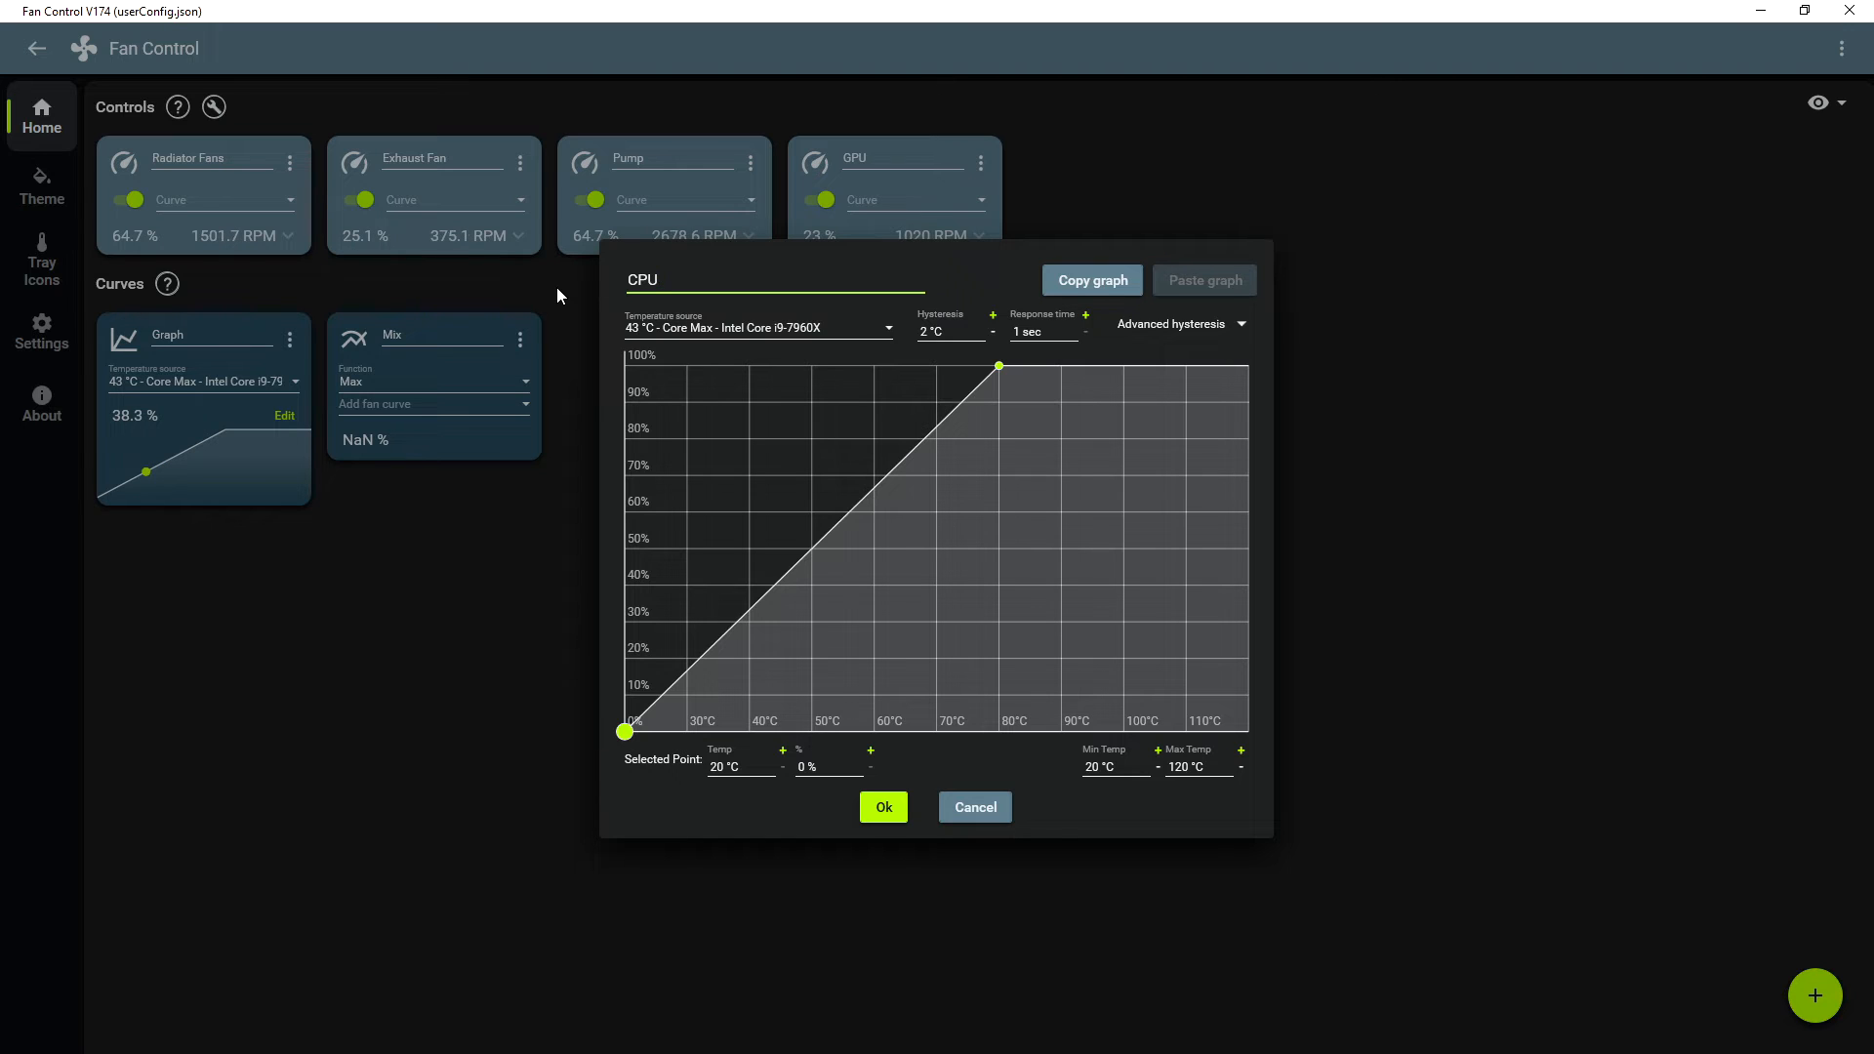
type("Radiator Fans")
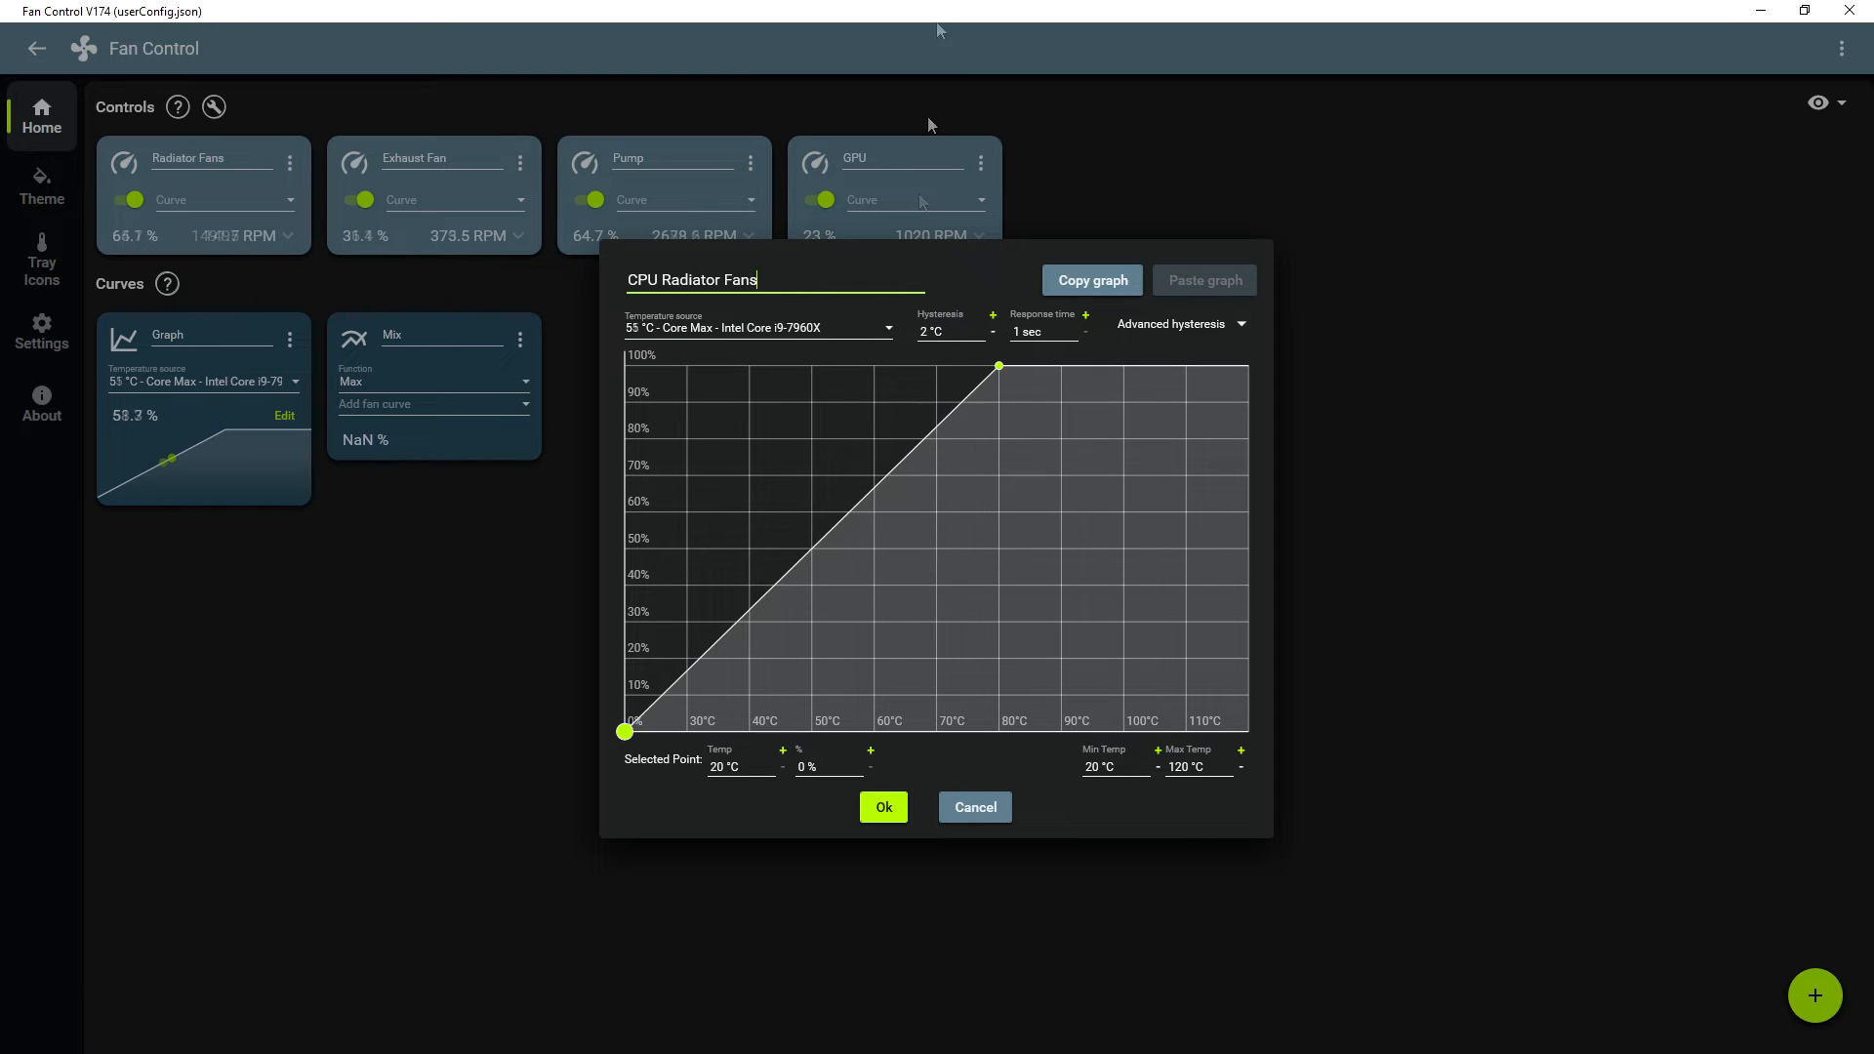
- Raise the curve's starting point to about 20 % and move its second point to about 46 °C at 20 %
left_click_drag(625, 732, 615, 664)
left_click(998, 368)
left_click_drag(999, 371, 815, 668)
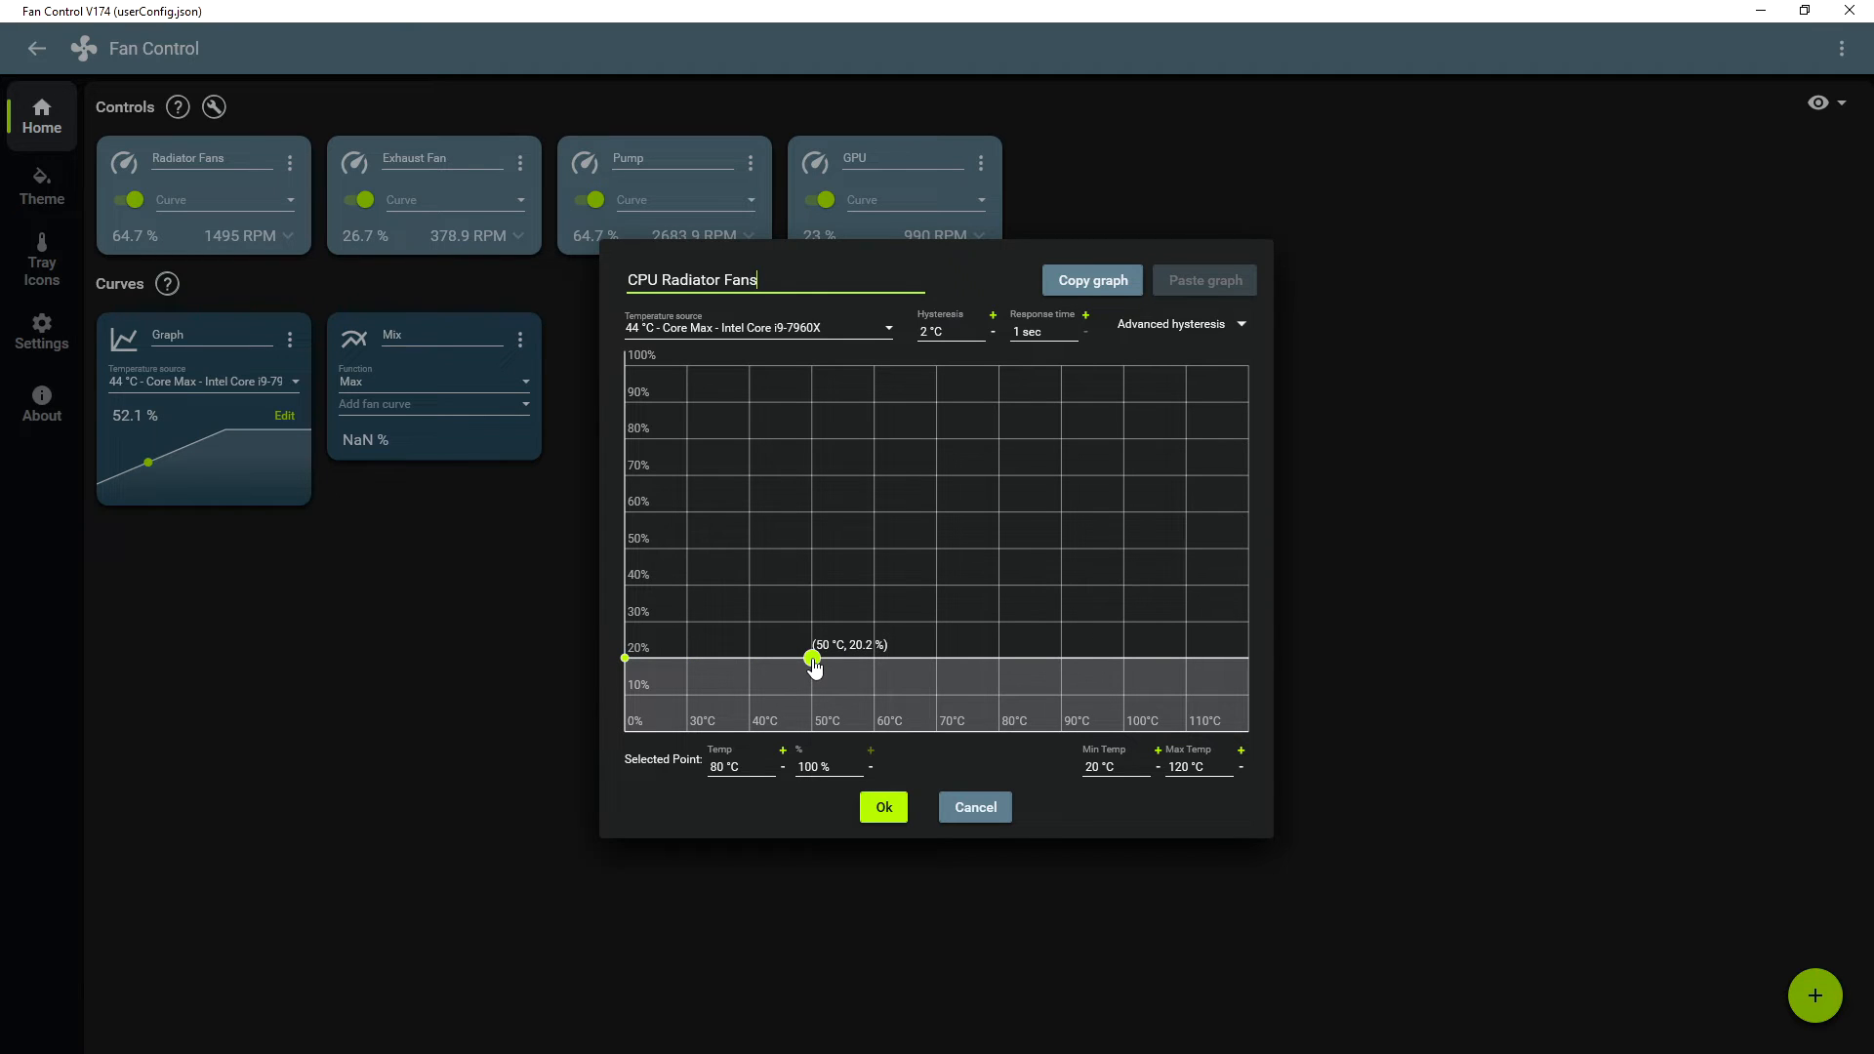
left_click_drag(813, 662, 785, 661)
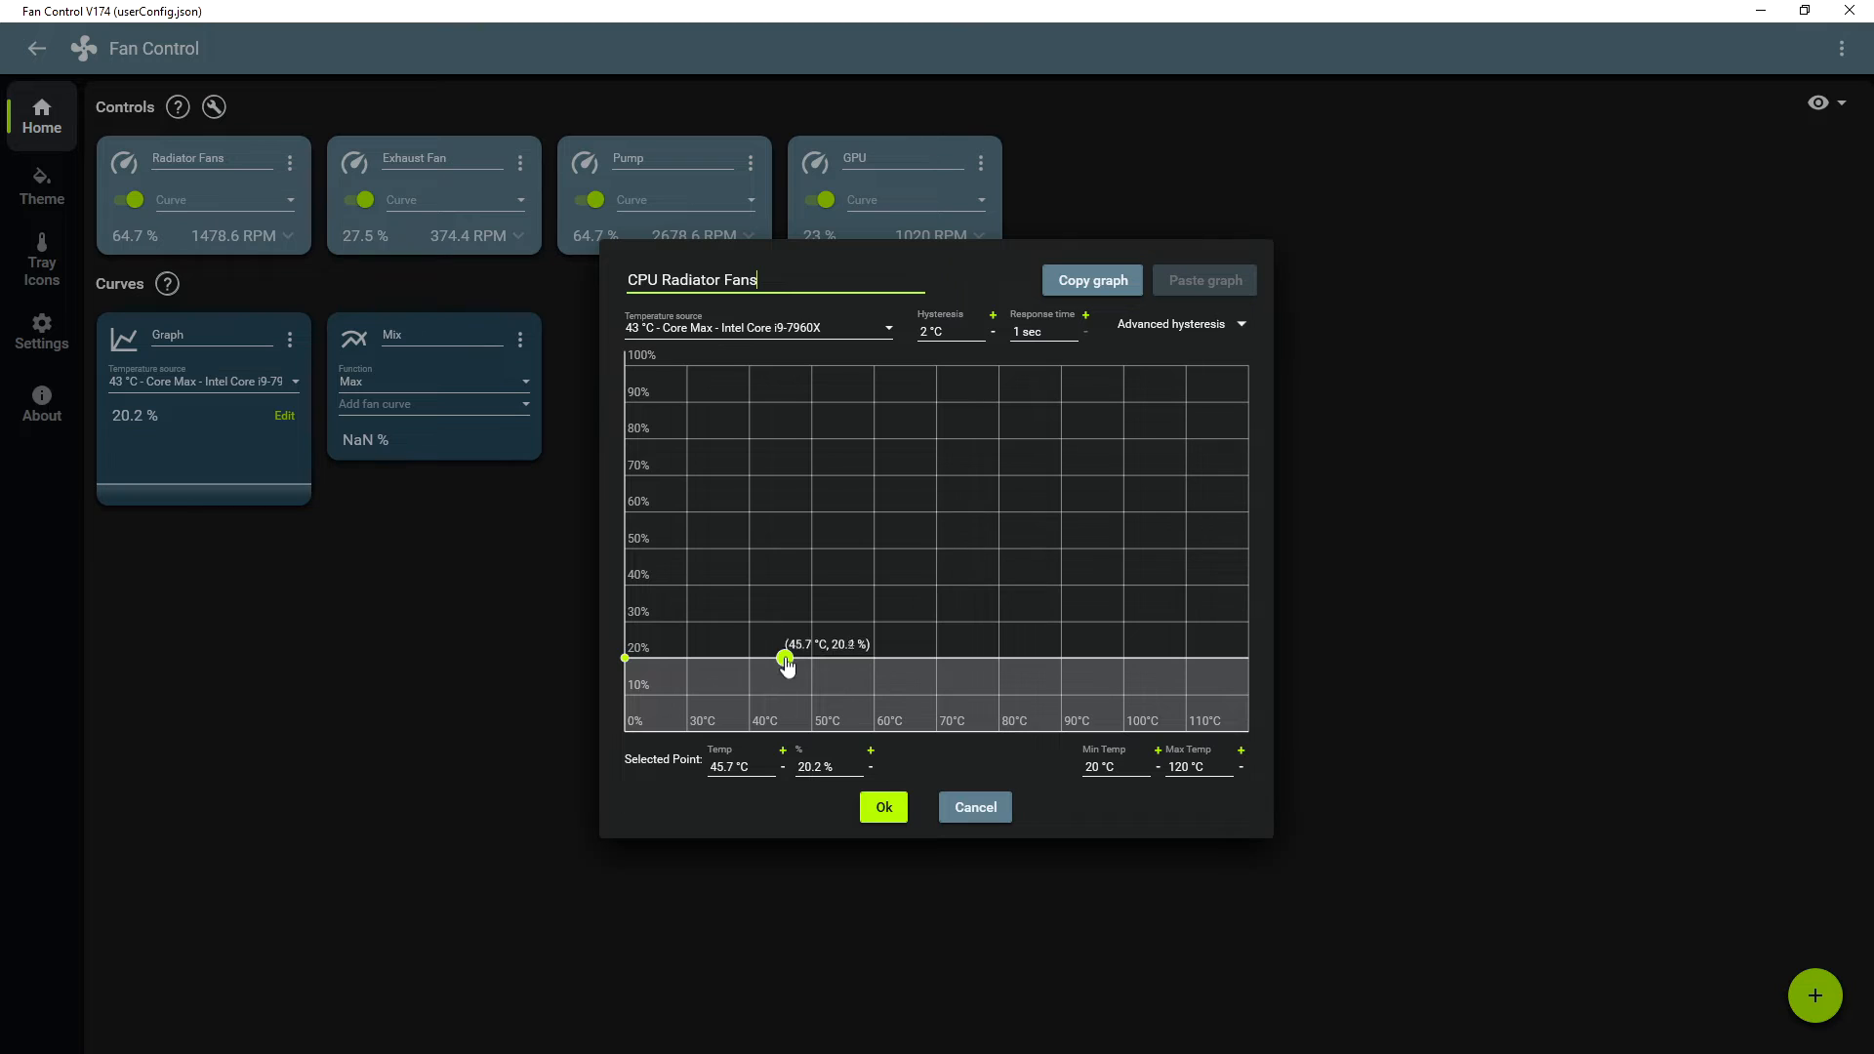
- Add rising points to the curve at about 62 °C and 43 %, 80 °C and 70 %, and 92 °C and 100 %
left_click_drag(888, 578, 890, 576)
left_click(998, 475)
left_click(1055, 379)
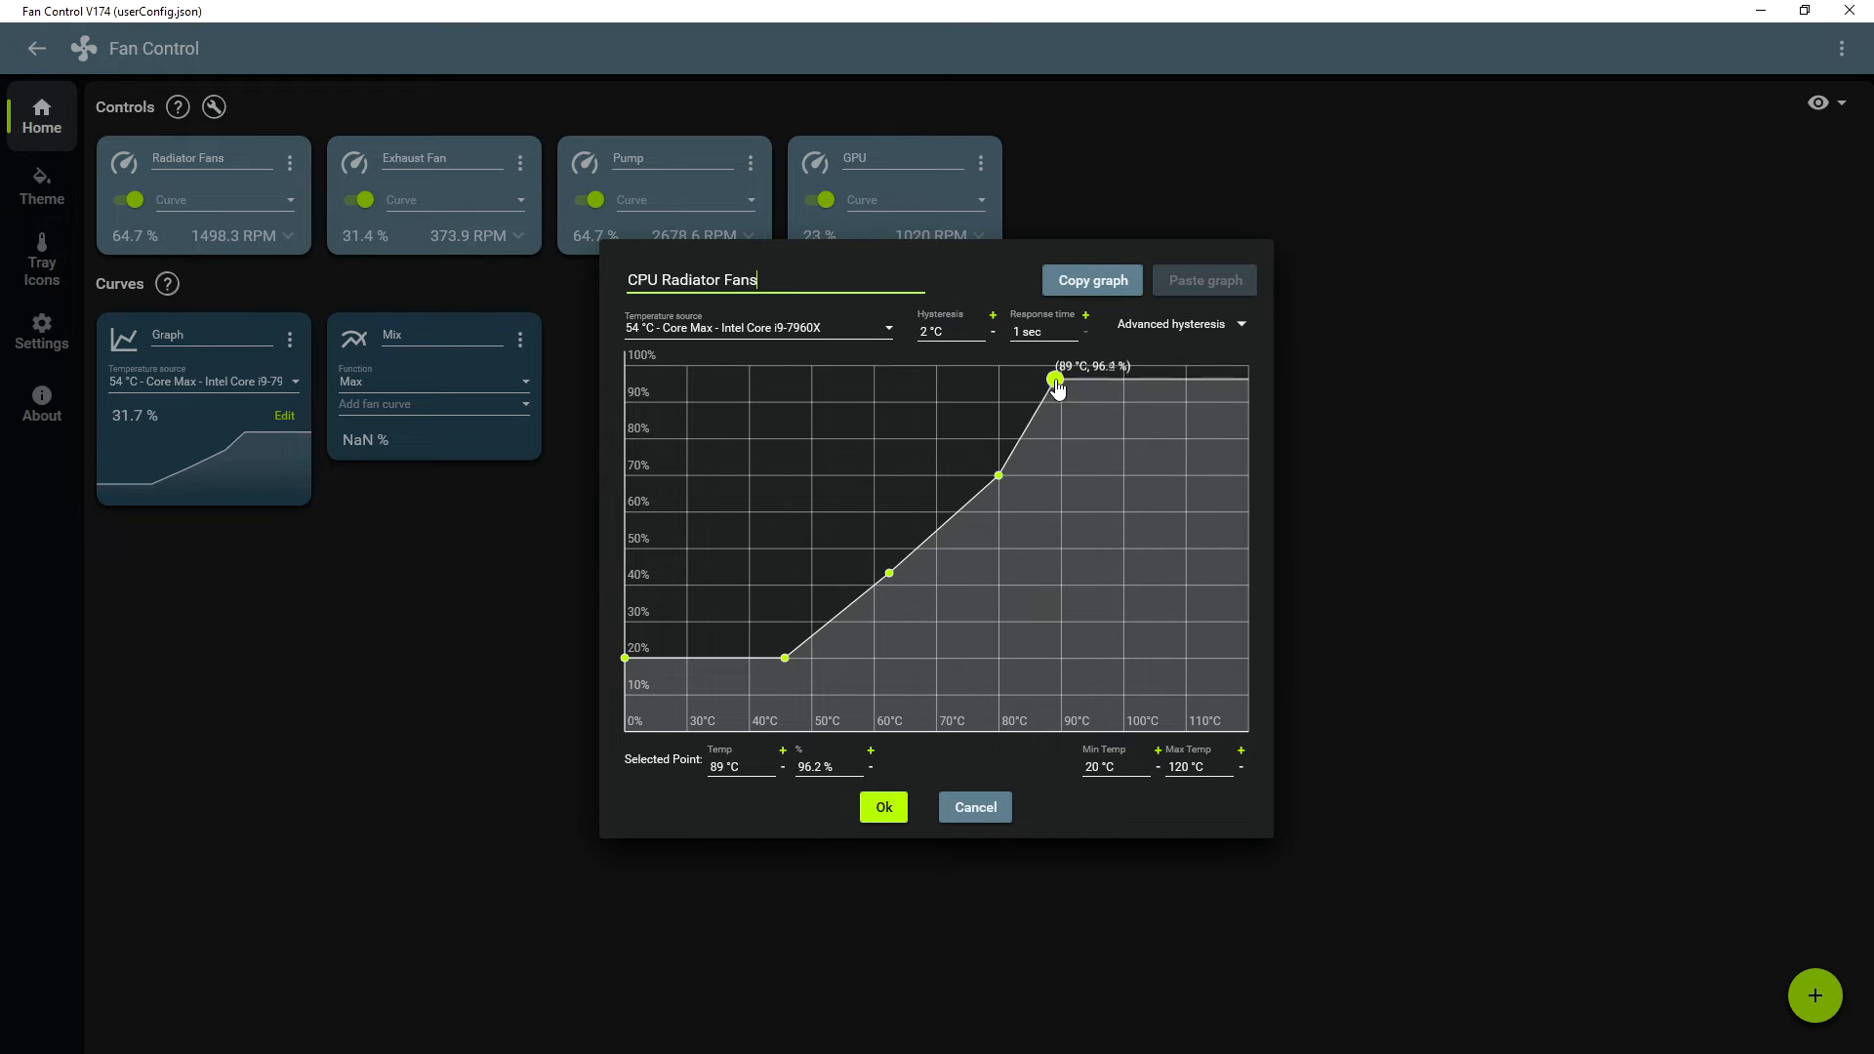
left_click_drag(1061, 403, 1076, 366)
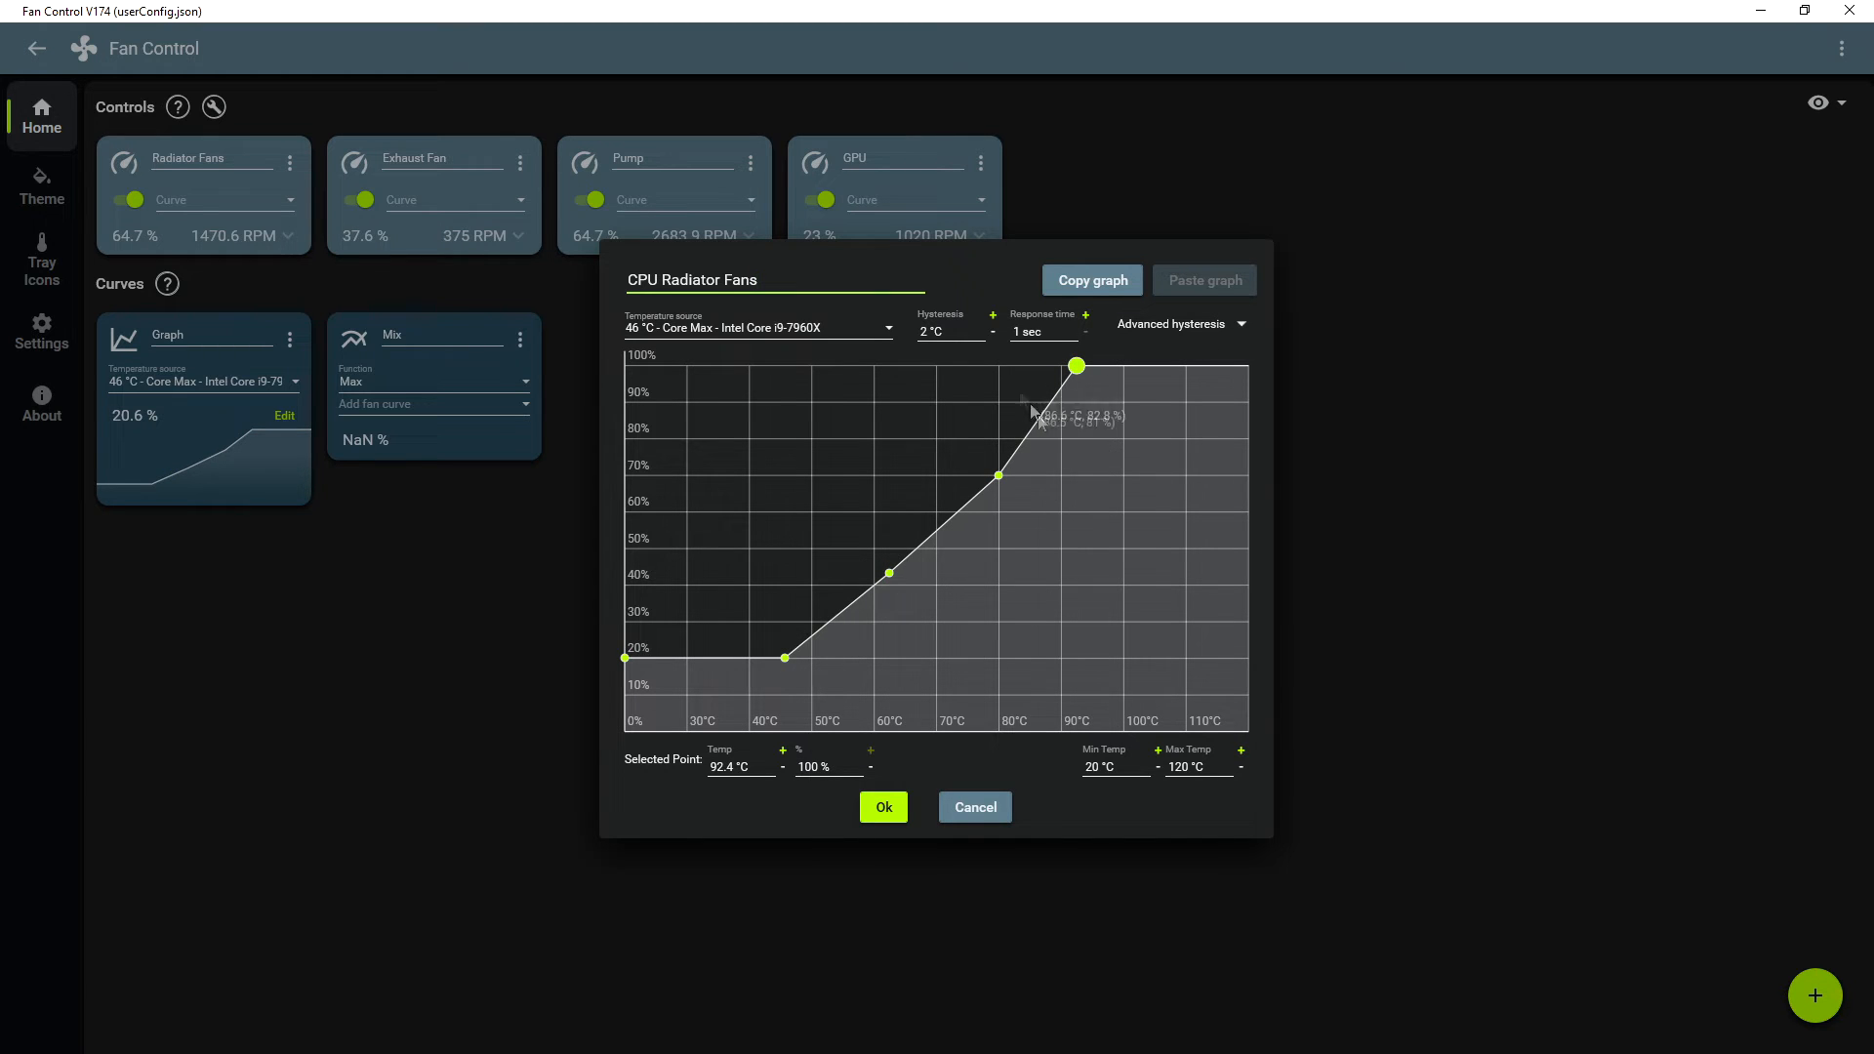
left_click(890, 574)
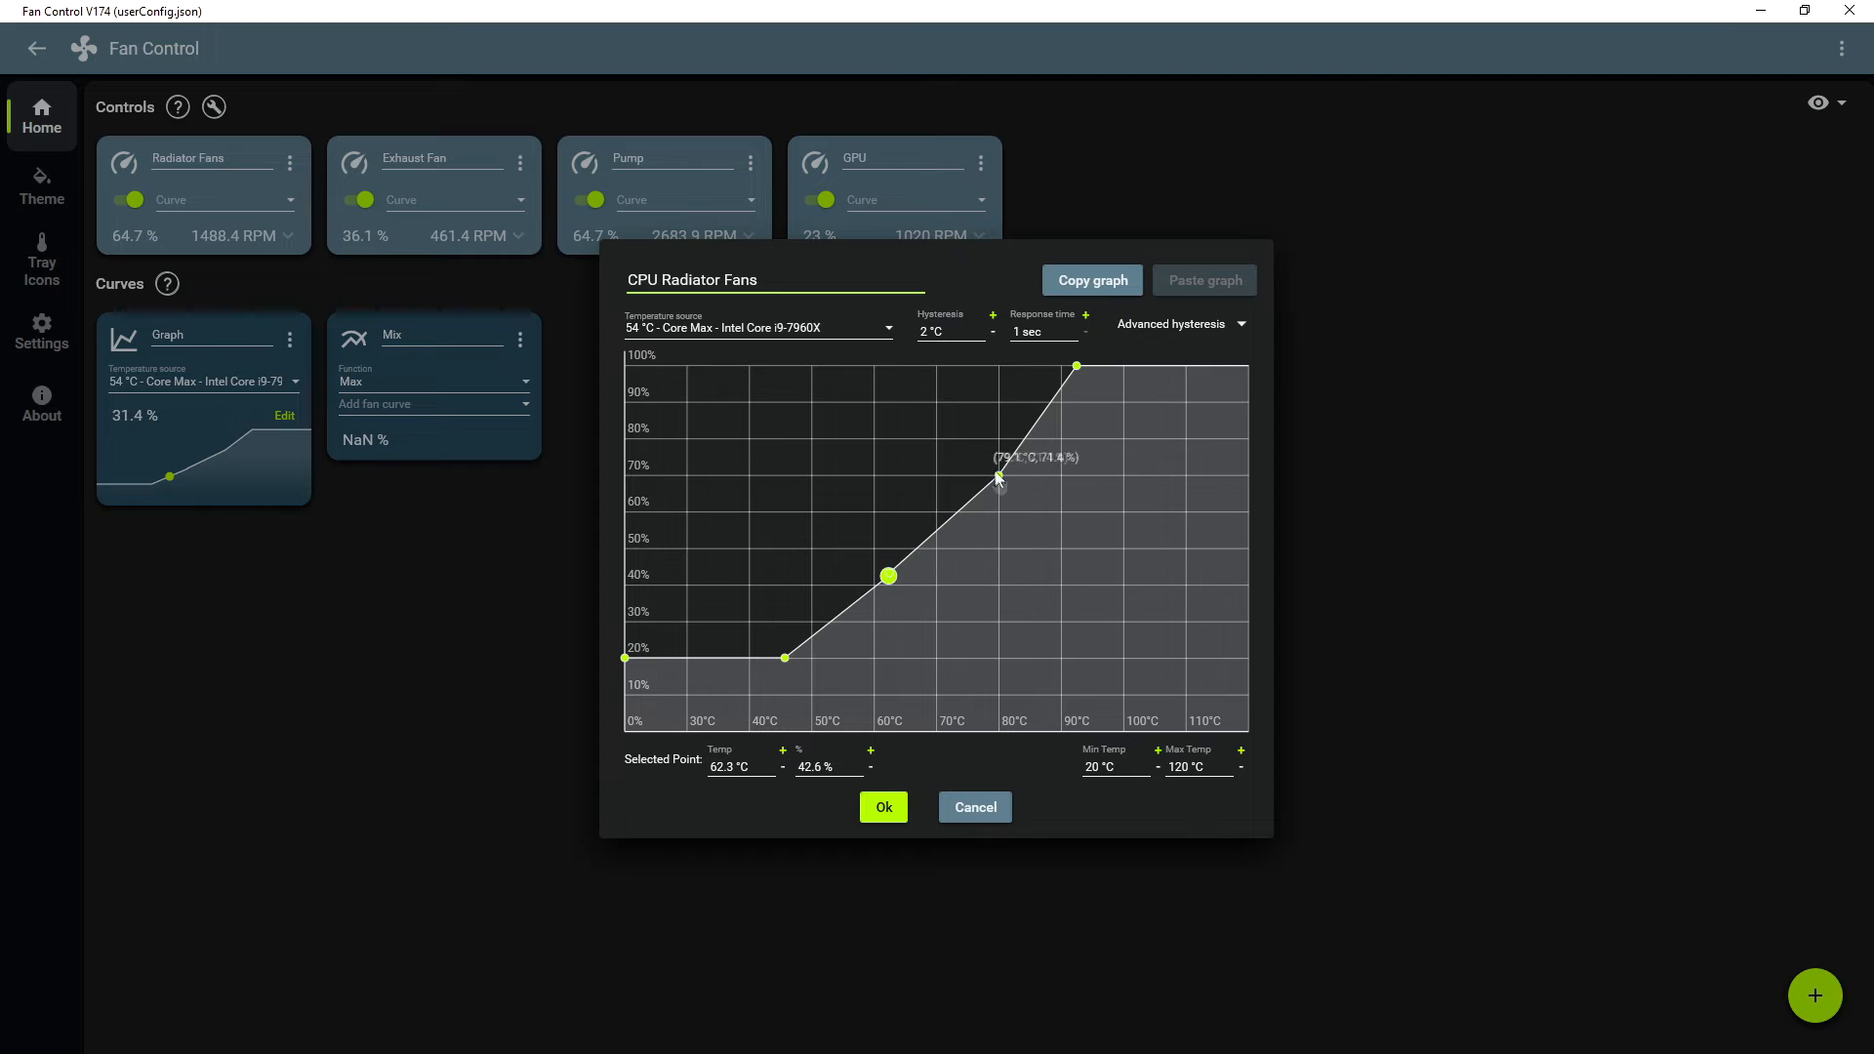
- Move the curve's last point to about 100 °C and place points at about 73 °C/40 %, 82 °C/49 % and 88 °C/62 %
left_click_drag(998, 475, 1042, 500)
left_click_drag(1079, 371, 1130, 373)
left_click_drag(889, 574, 1009, 553)
left_click(889, 577)
left_click_drag(890, 584, 954, 594)
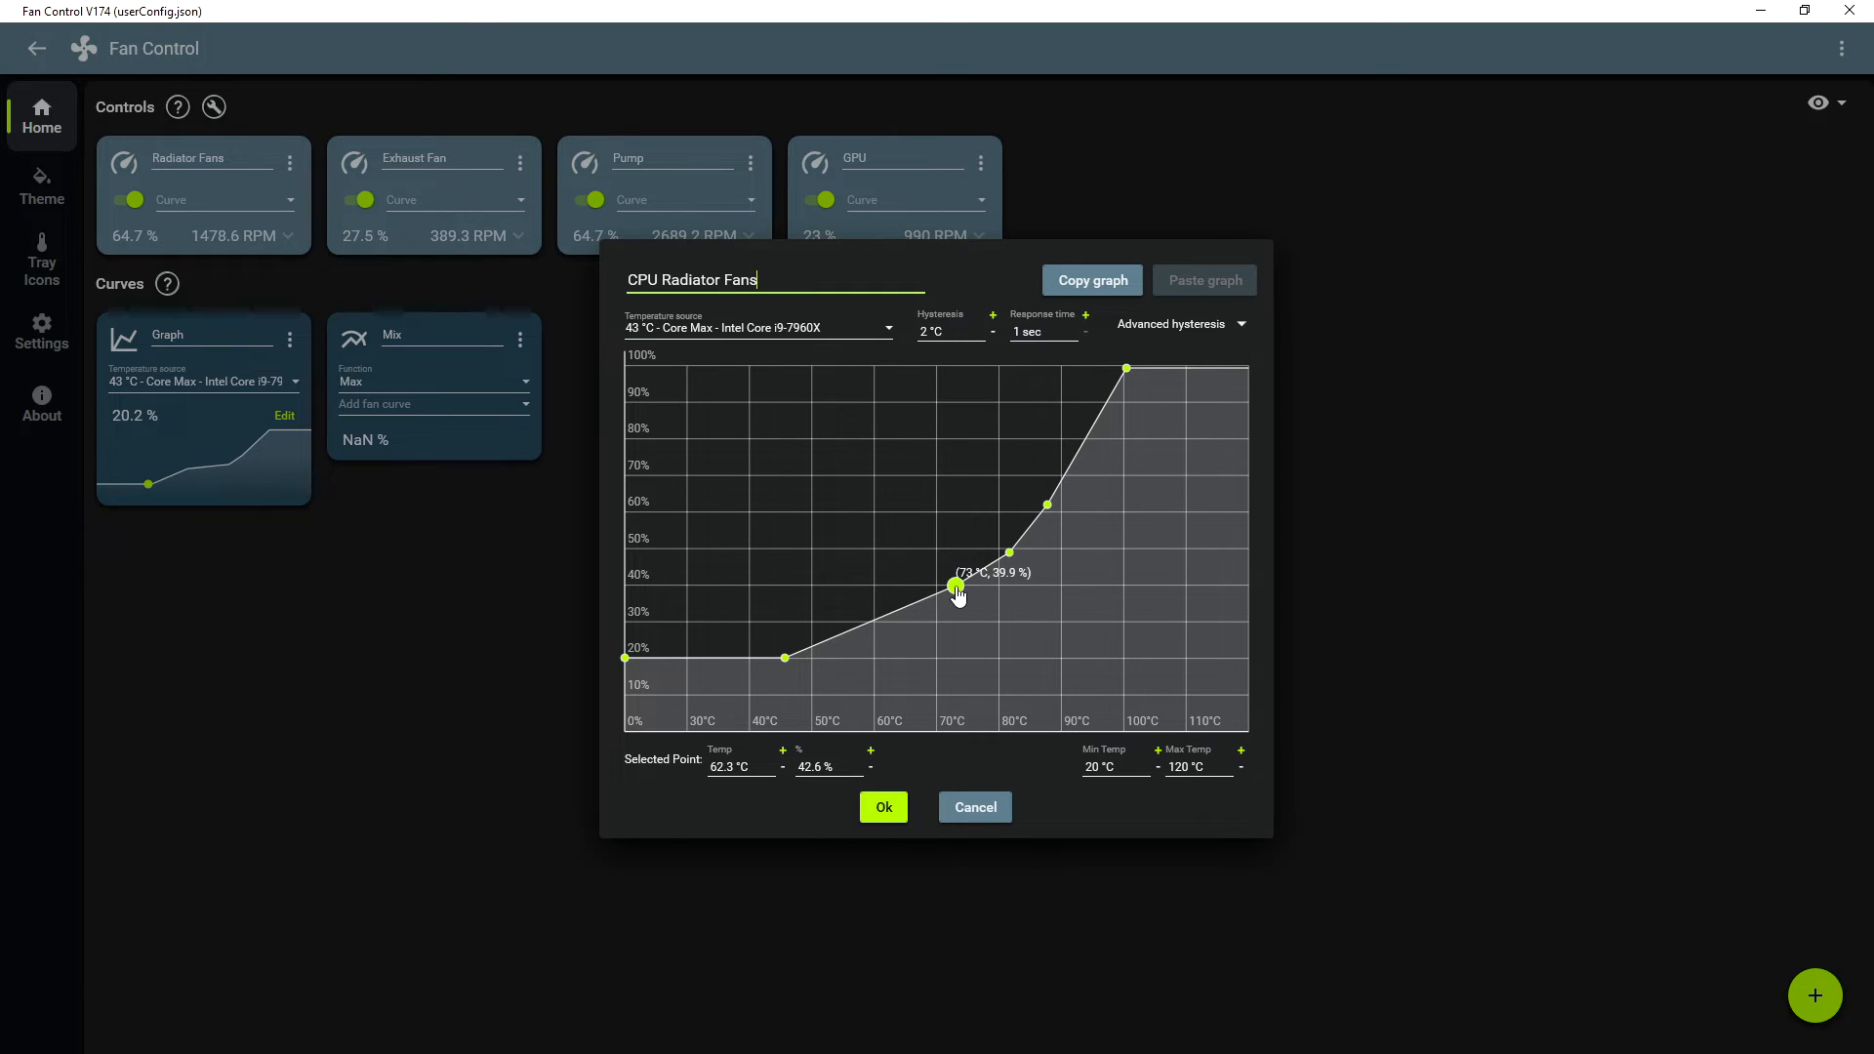
left_click(1047, 505)
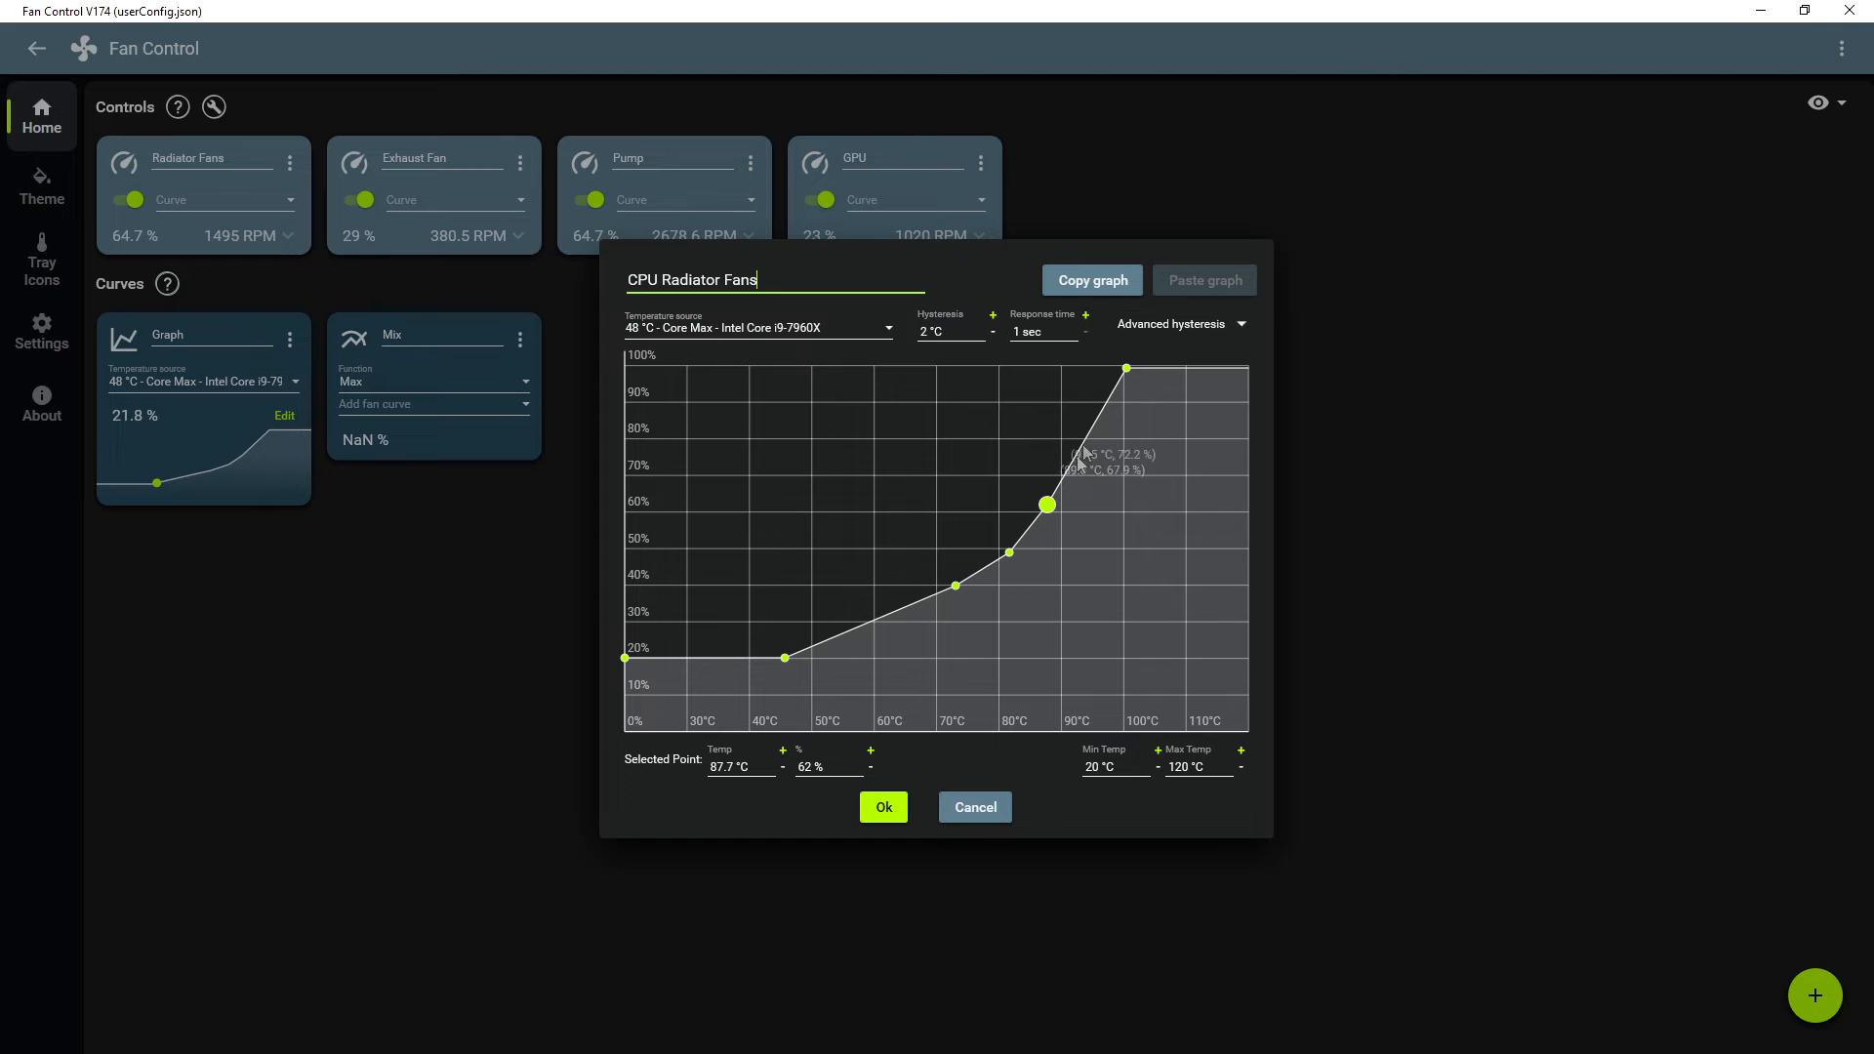
- Move the inner points to about 36 °C/20 %, 56 °C/39 %, 73 °C/59 % and 88 °C/81 %
left_click(955, 585)
left_click(785, 660)
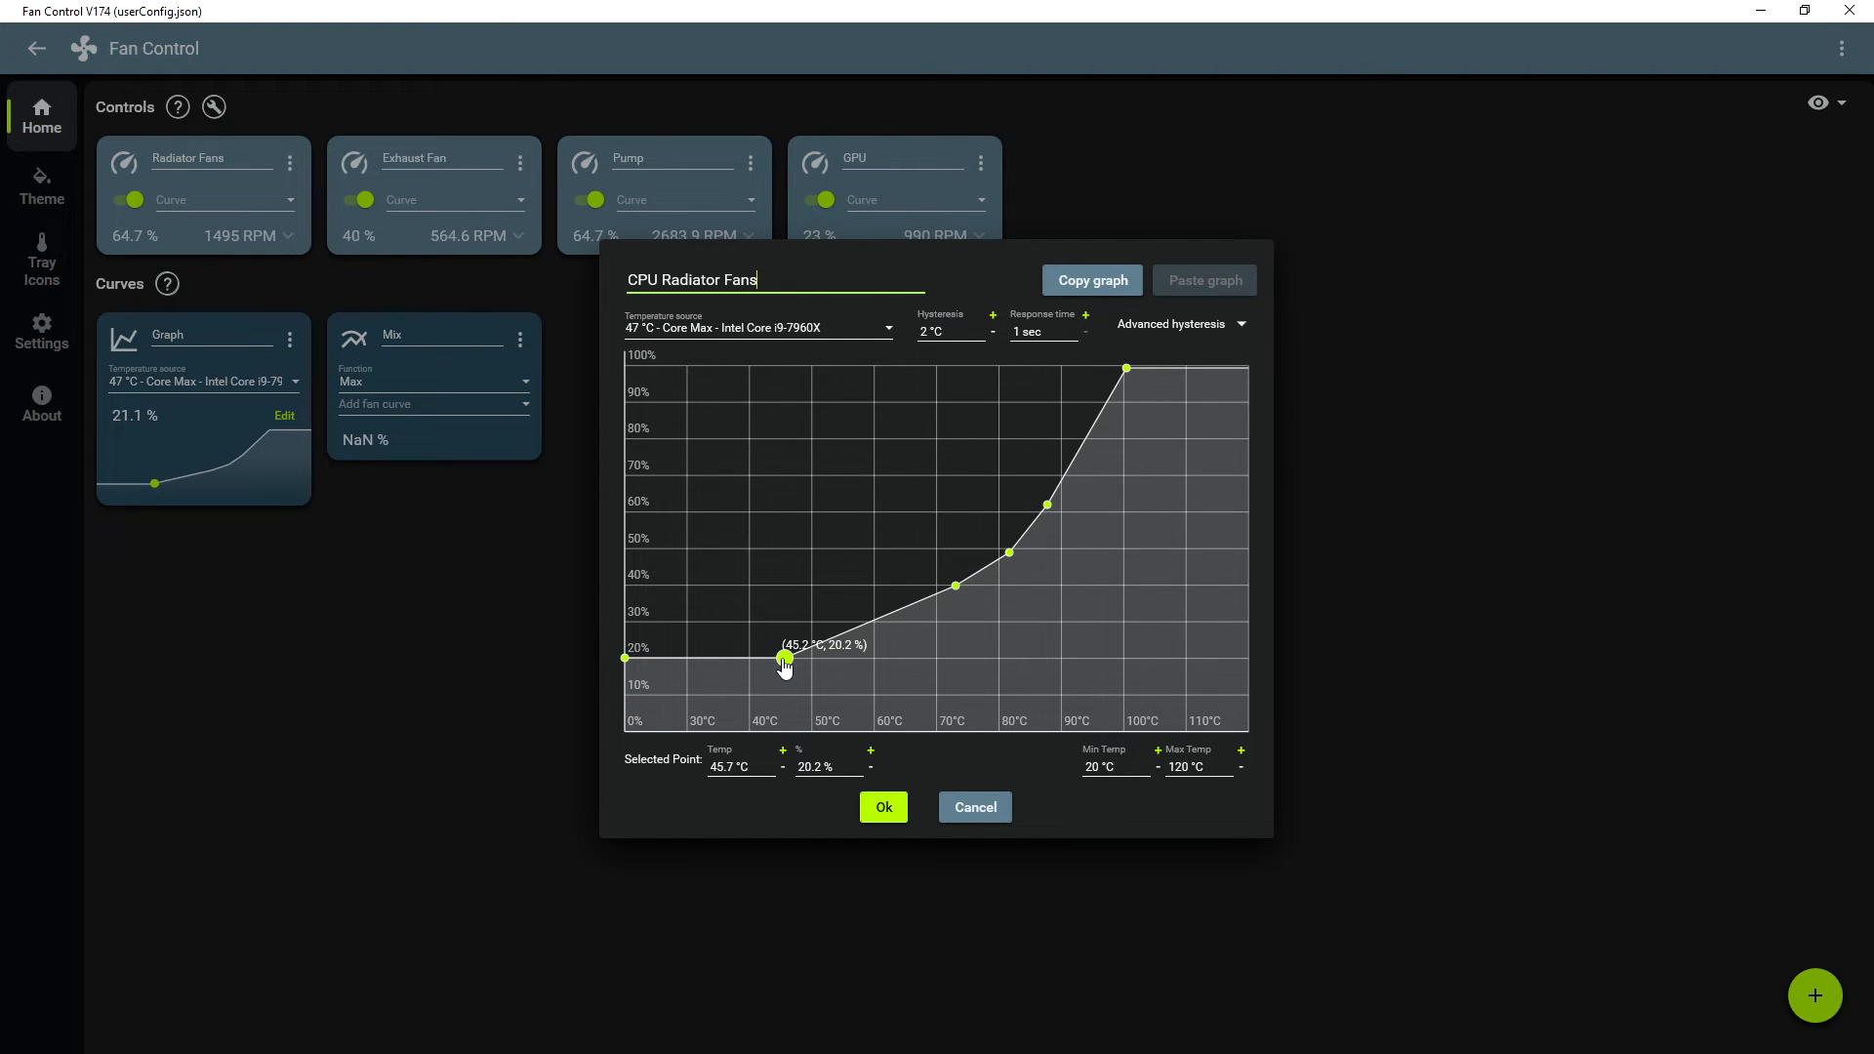
left_click_drag(784, 660, 726, 656)
left_click(956, 585)
left_click_drag(955, 588, 848, 588)
left_click_drag(1009, 552, 1048, 436)
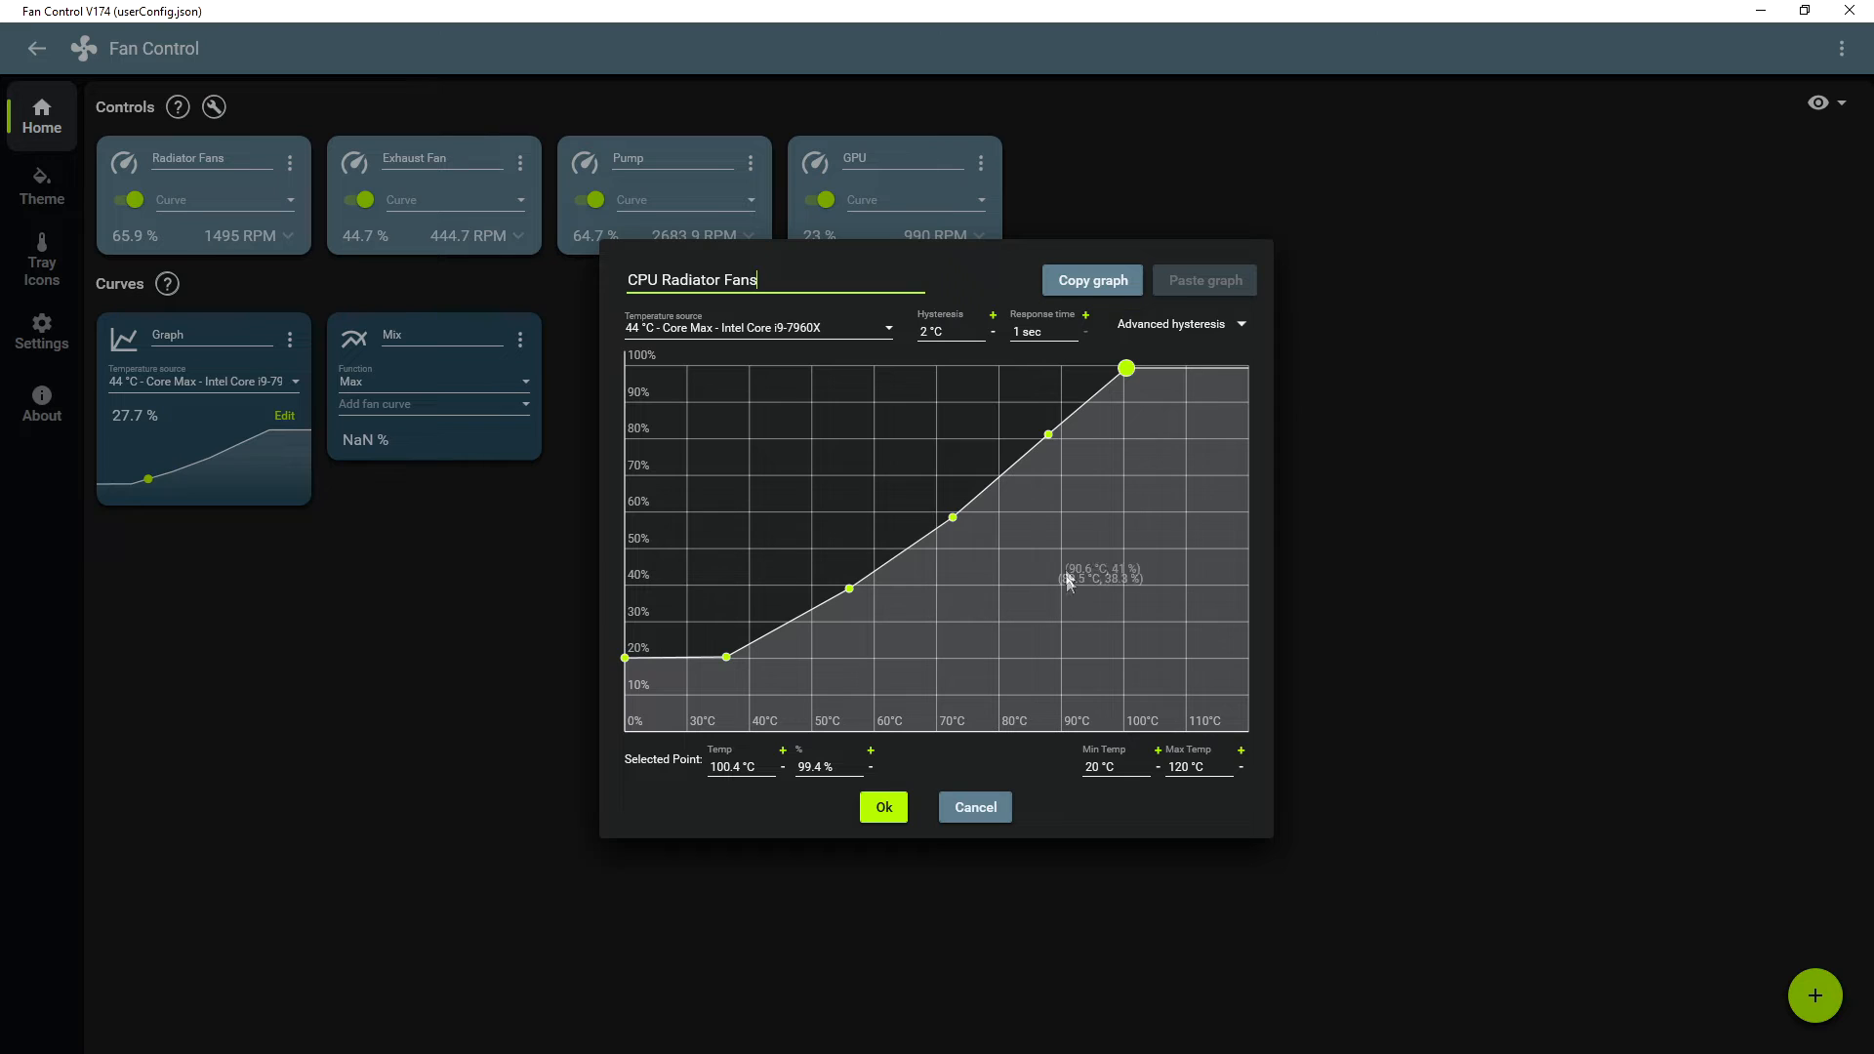
- Set the graph's minimum temperature to 0 °C and lower its maximum temperature to 117 °C
left_click(1123, 767)
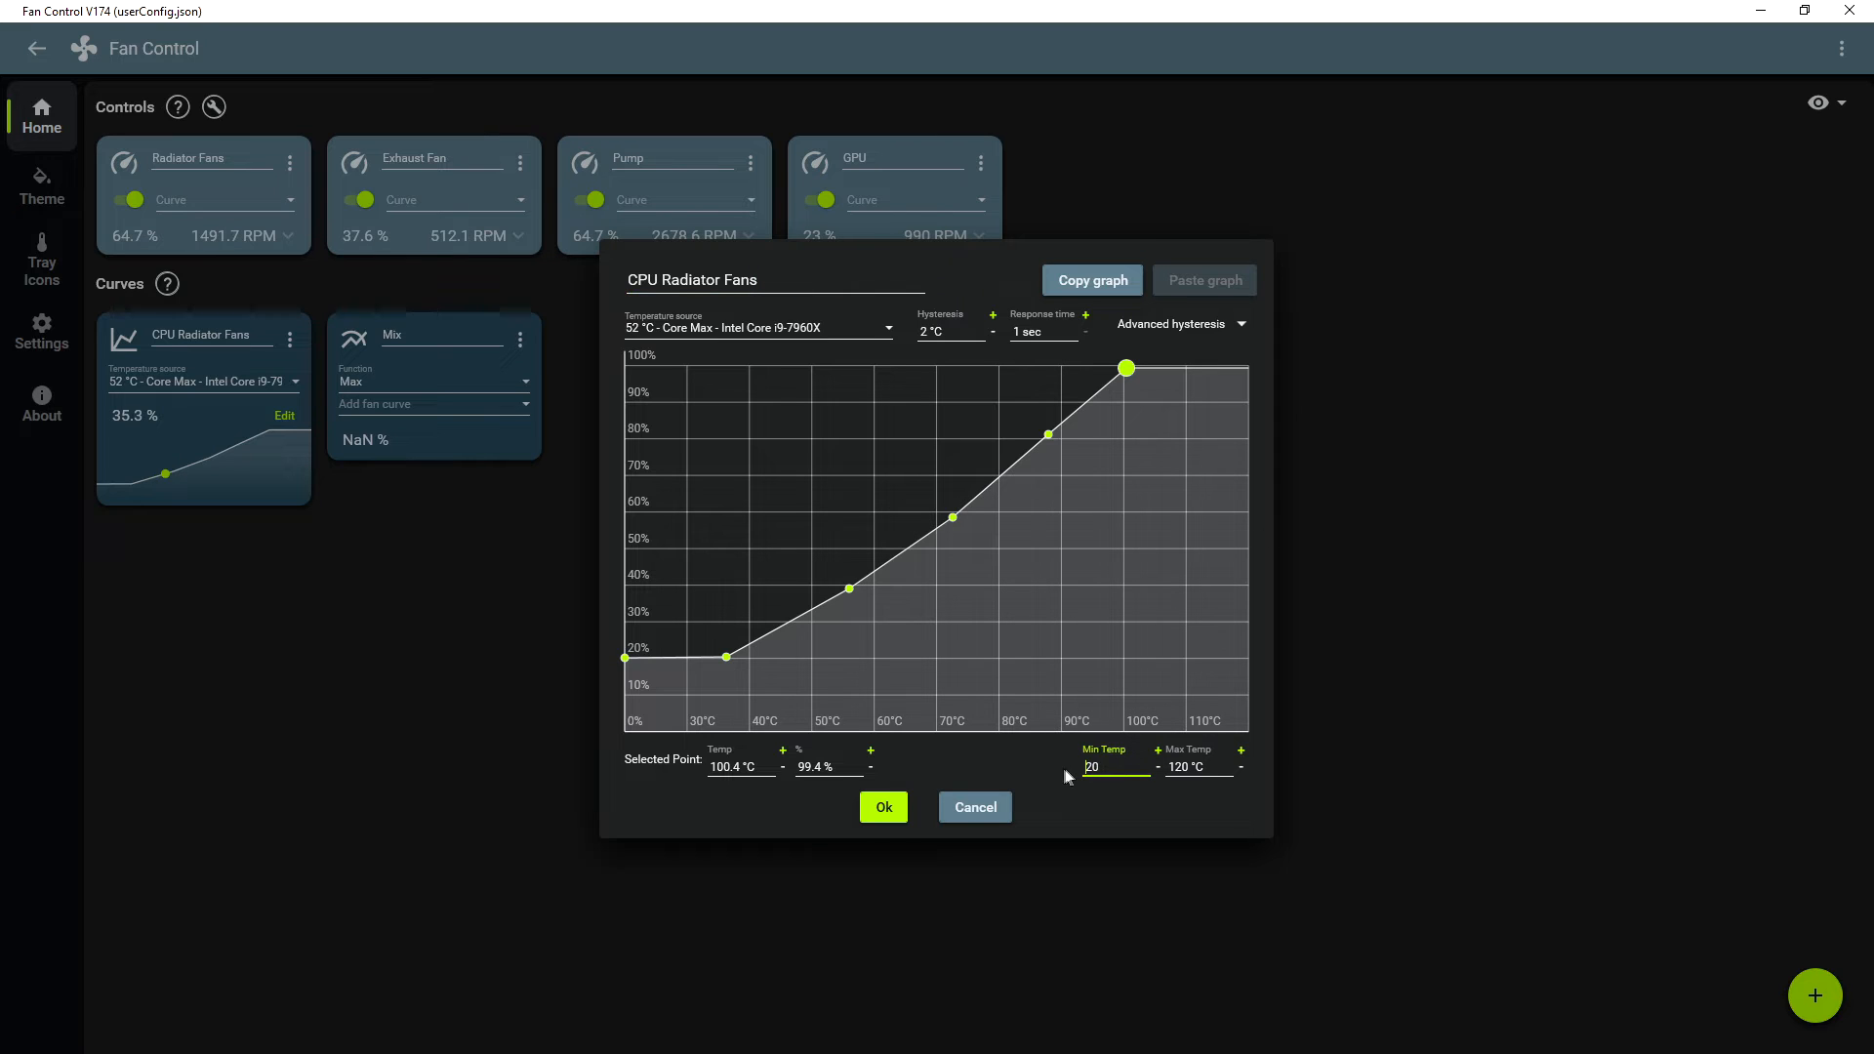
type("0")
left_click(1208, 763)
left_click_drag(1208, 763, 1163, 768)
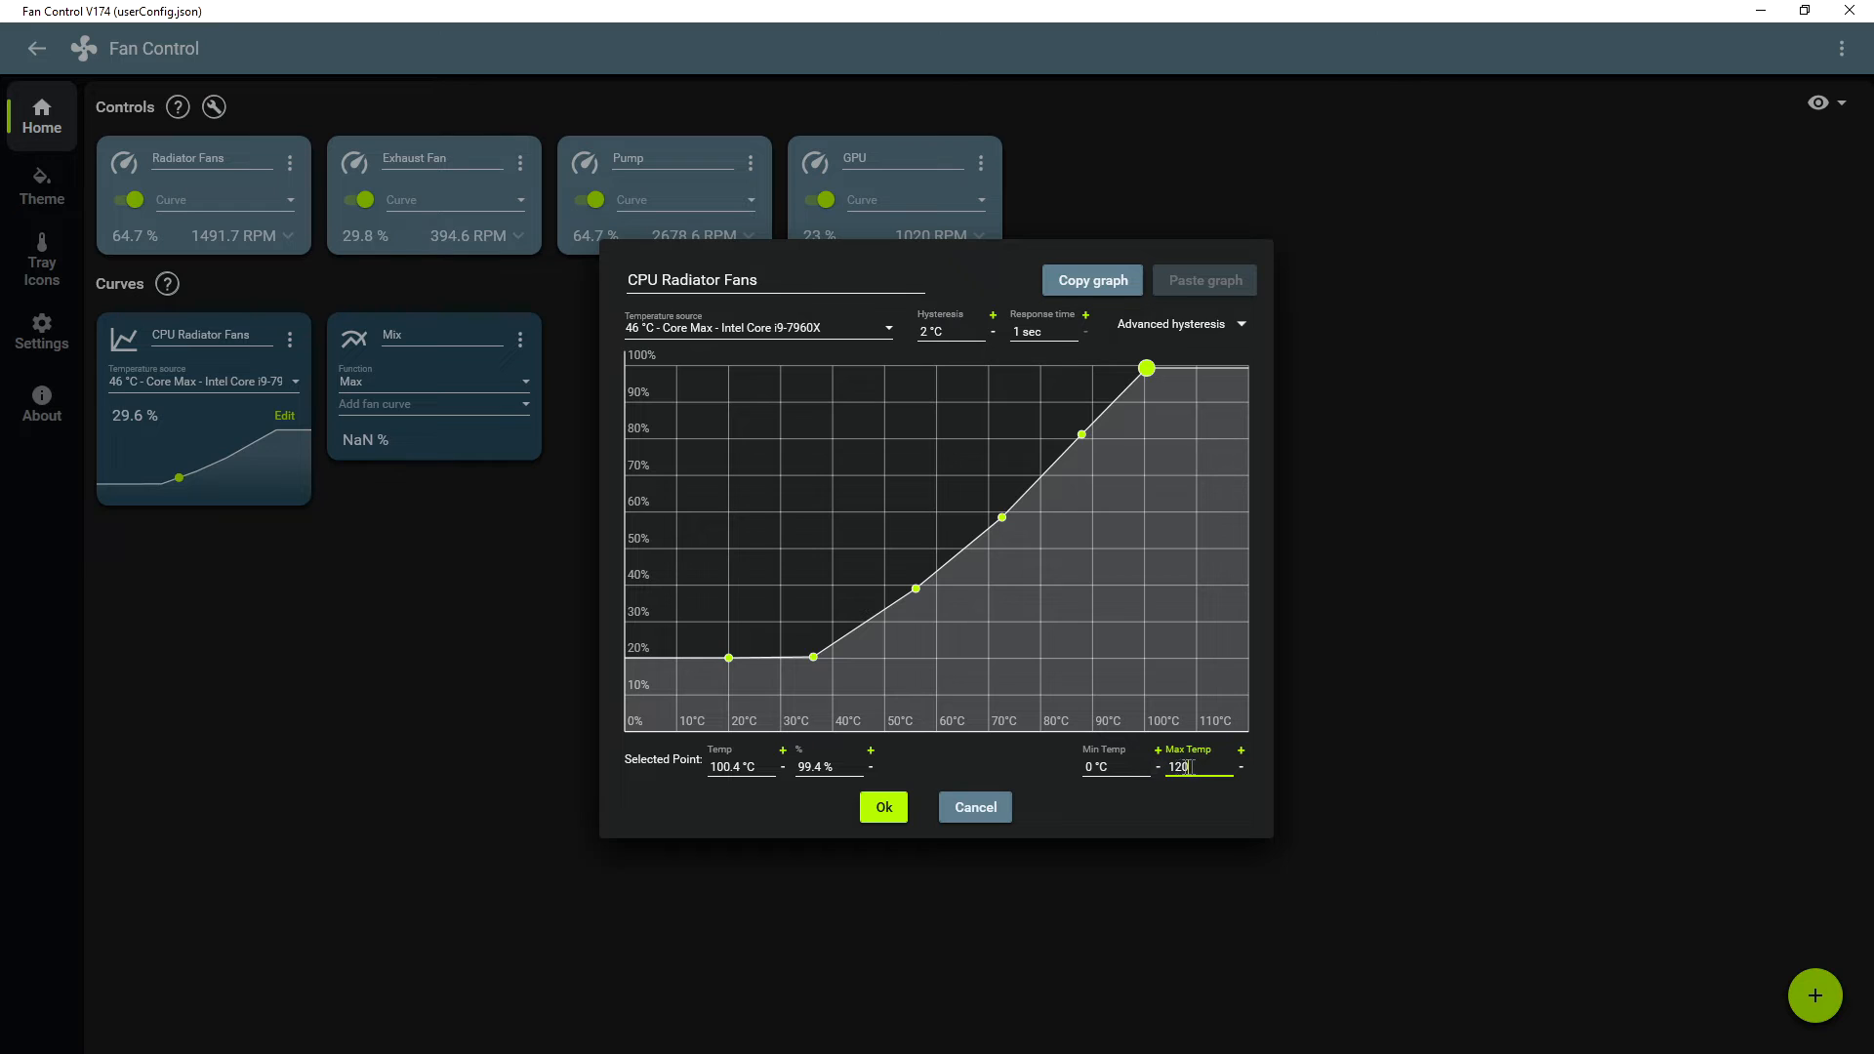
left_click(1240, 767)
left_click(1240, 767)
left_click(1240, 767)
left_click(1175, 771)
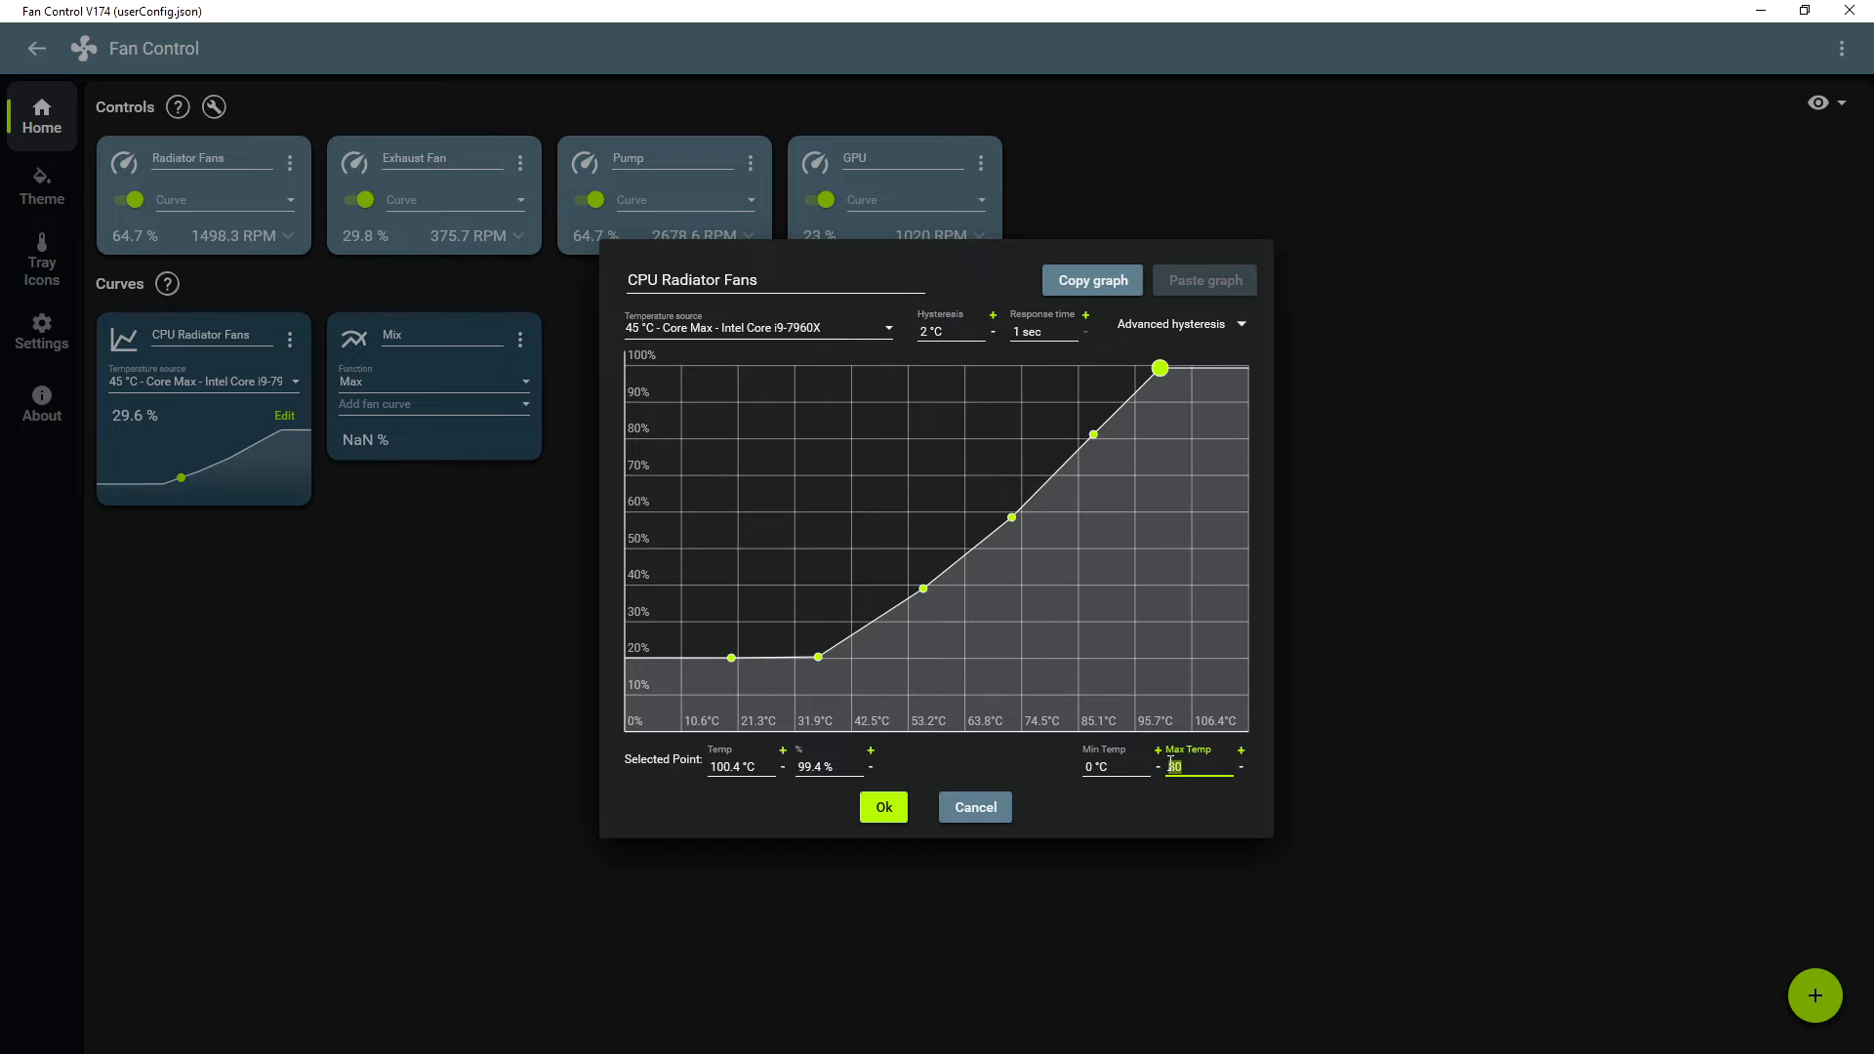
- Lower the graph's maximum temperature to 101 °C
left_click(1133, 769)
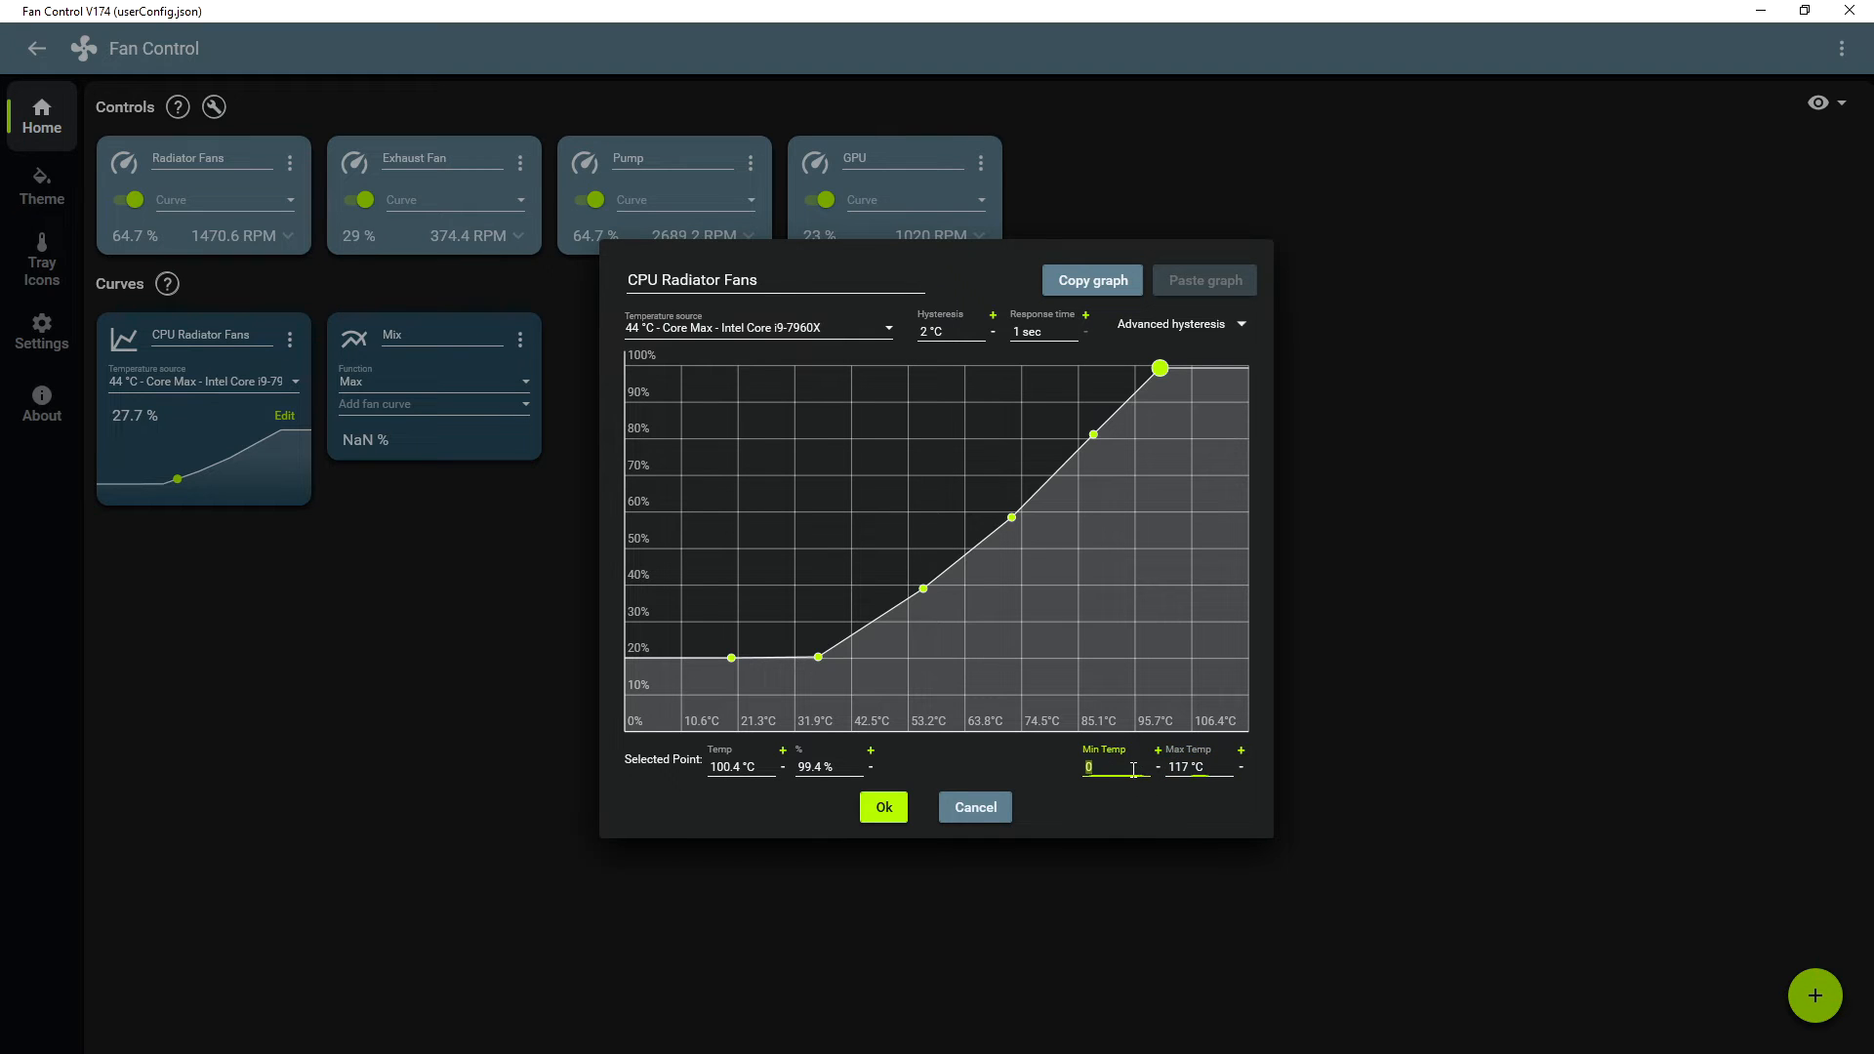
left_click(1210, 768)
left_click(1240, 767)
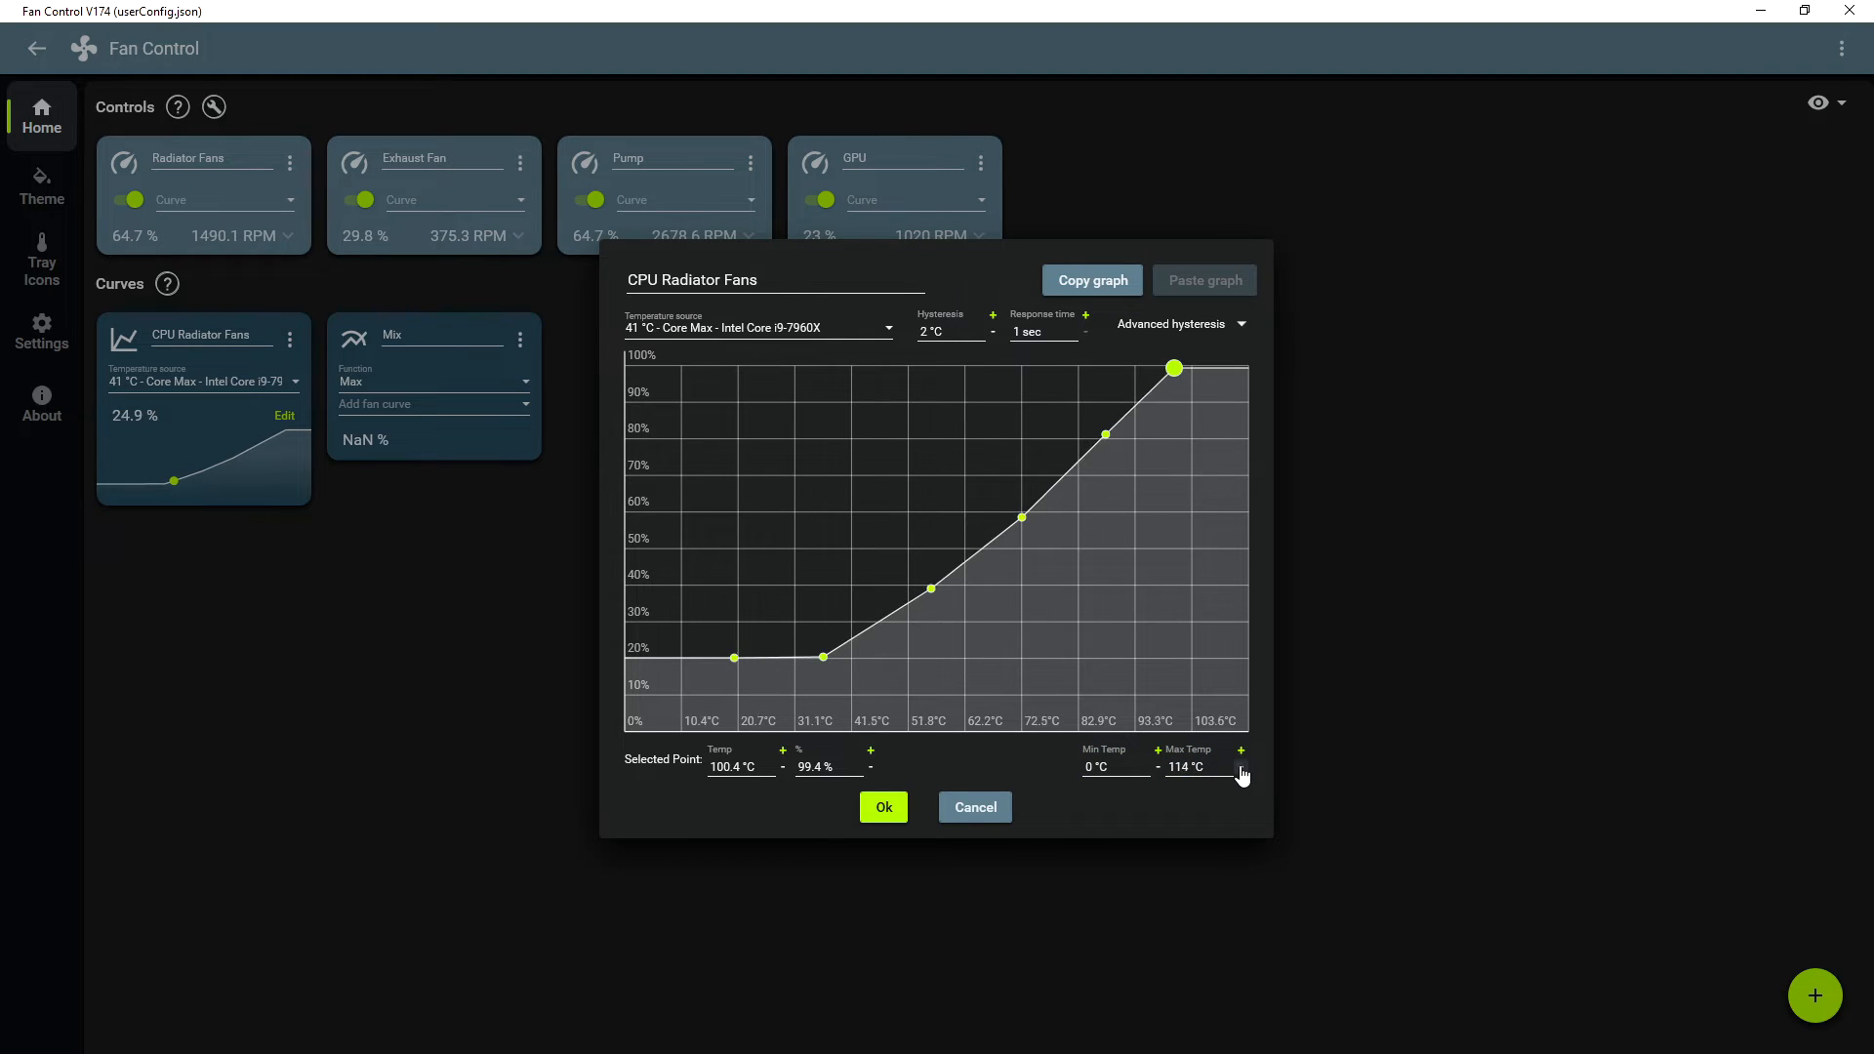
left_click(1241, 767)
left_click(1240, 767)
left_click(1240, 767)
left_click(1240, 767)
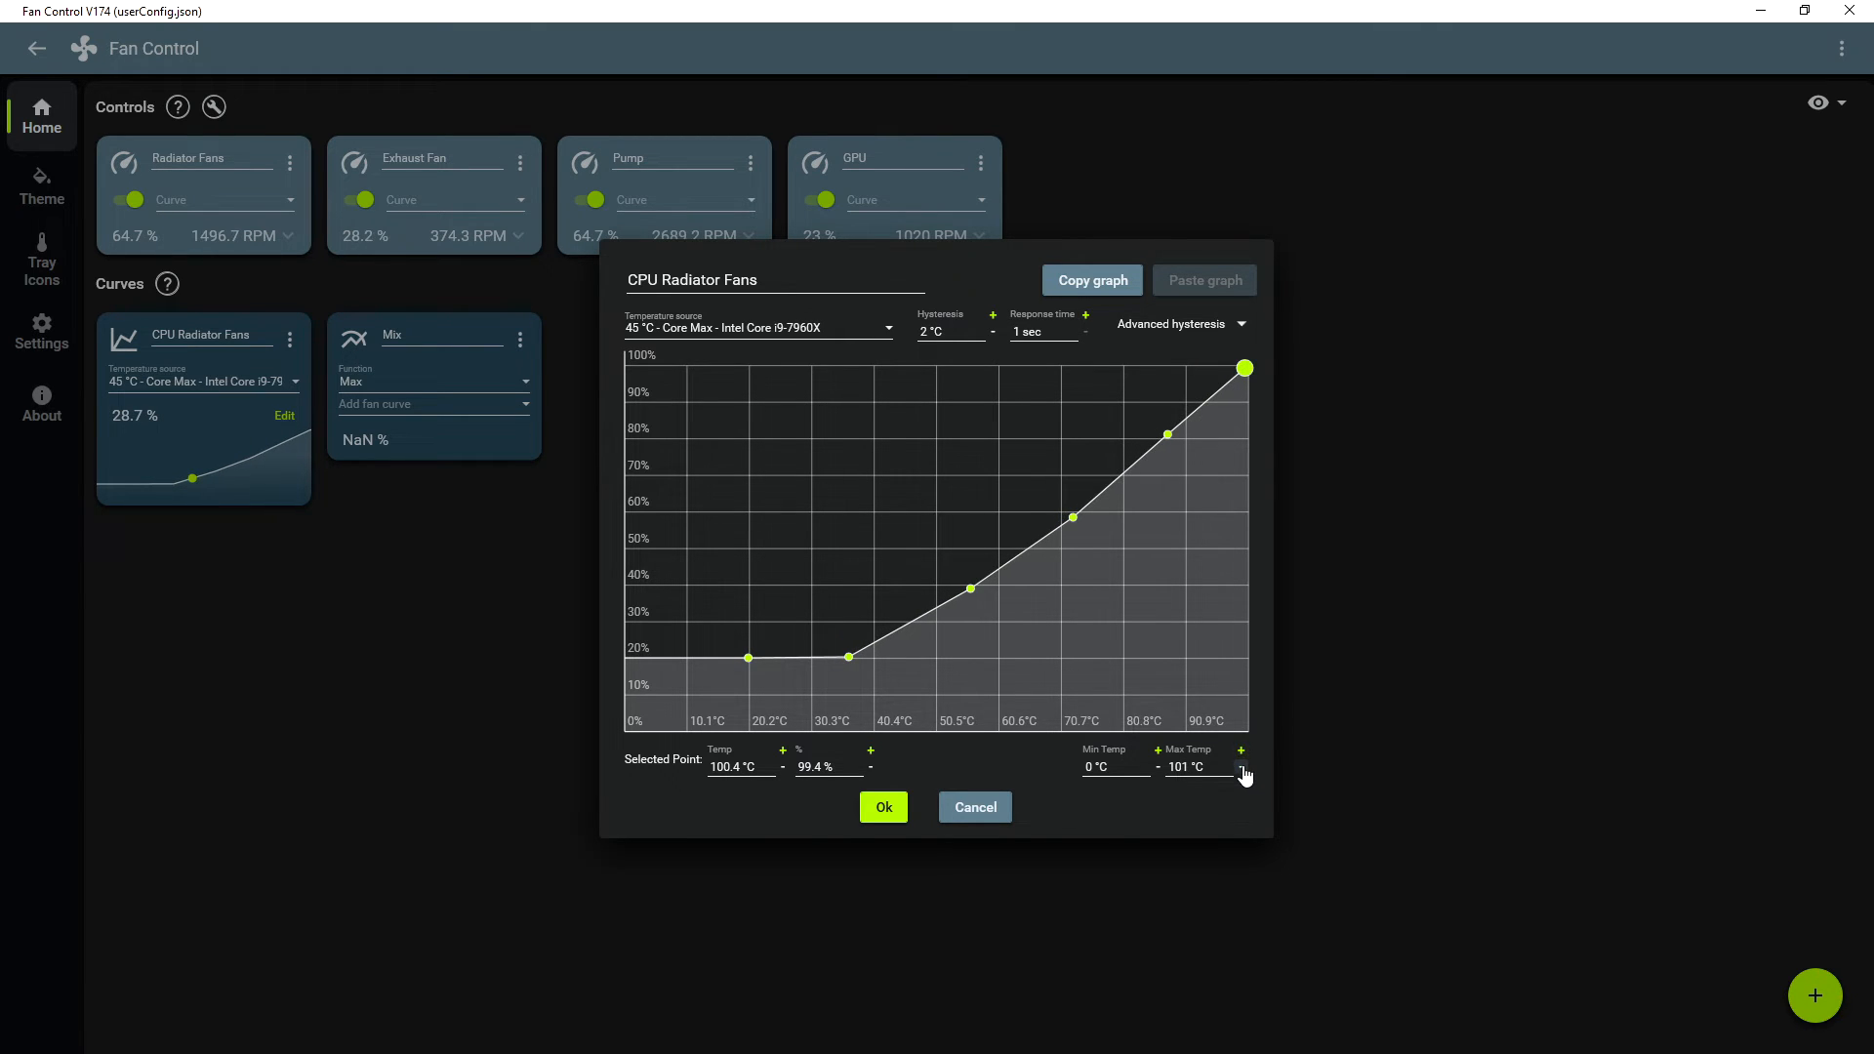
- Raise the graph's minimum temperature to 10 °C
left_click(1157, 750)
left_click(1157, 750)
left_click(1157, 750)
left_click(1158, 750)
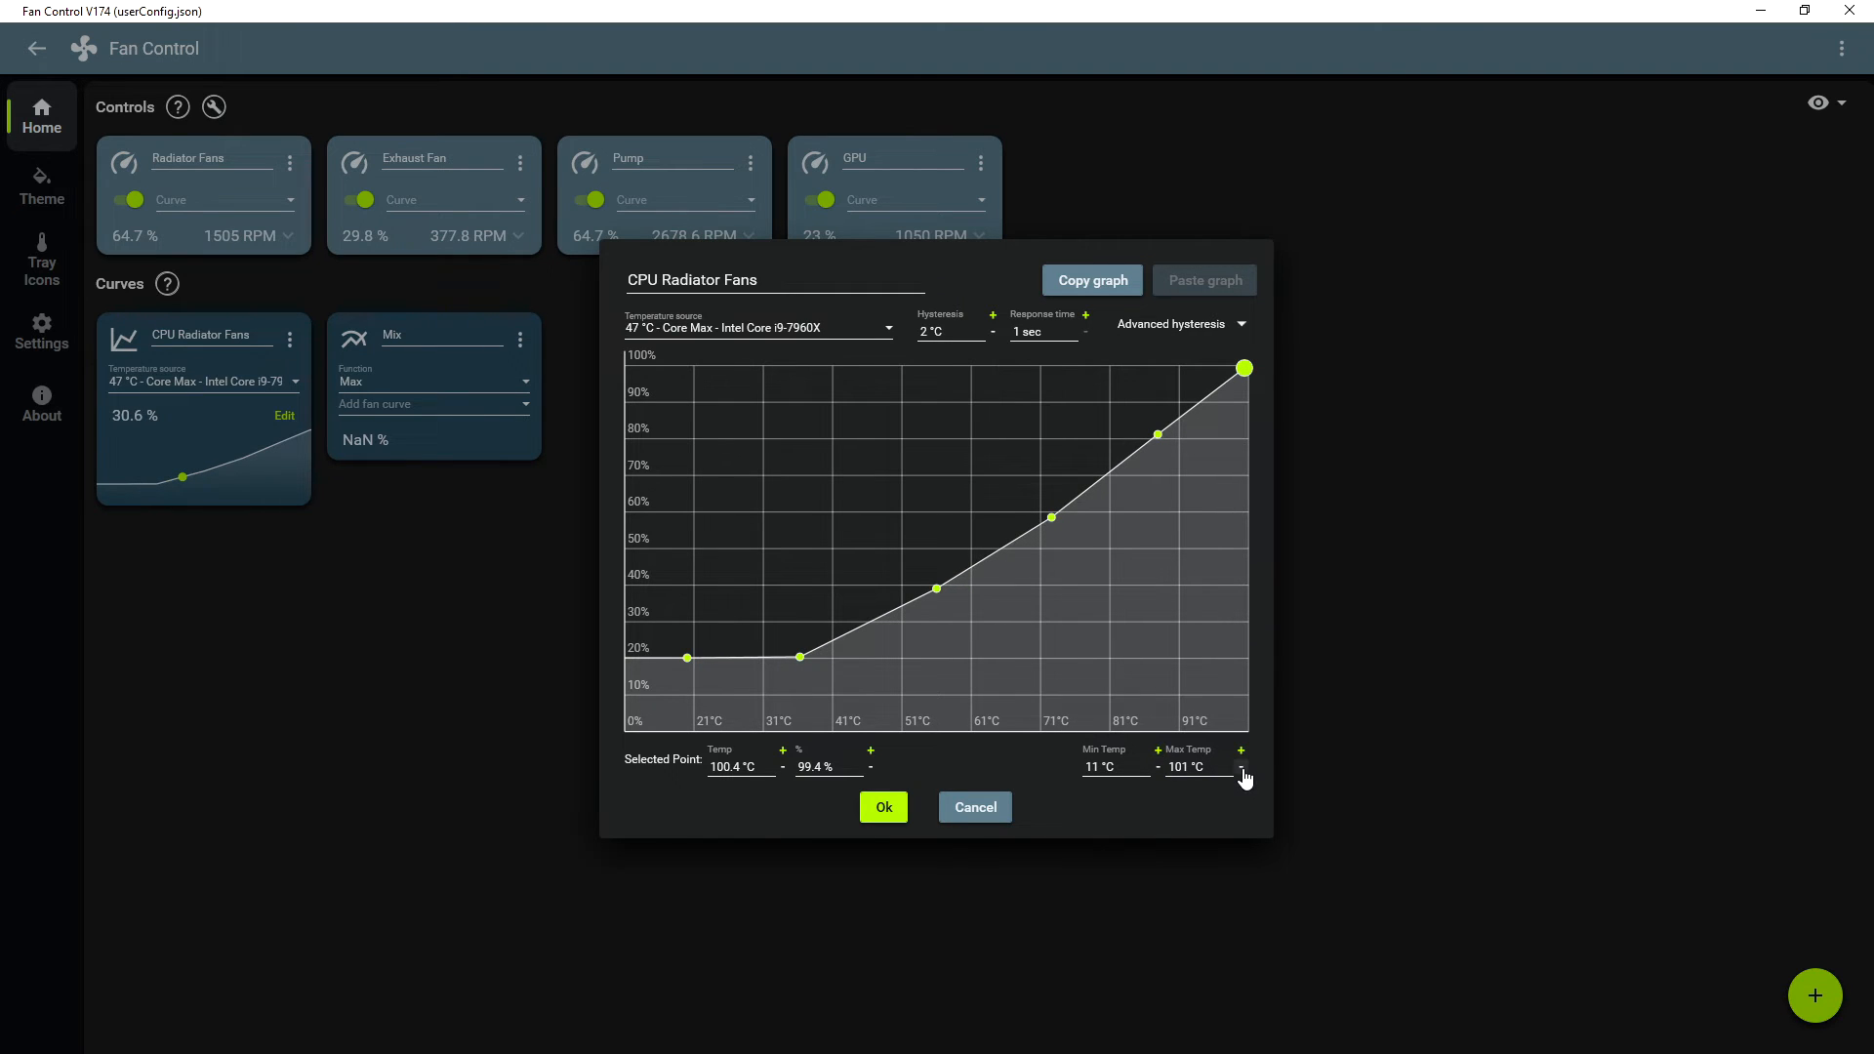
left_click(1158, 767)
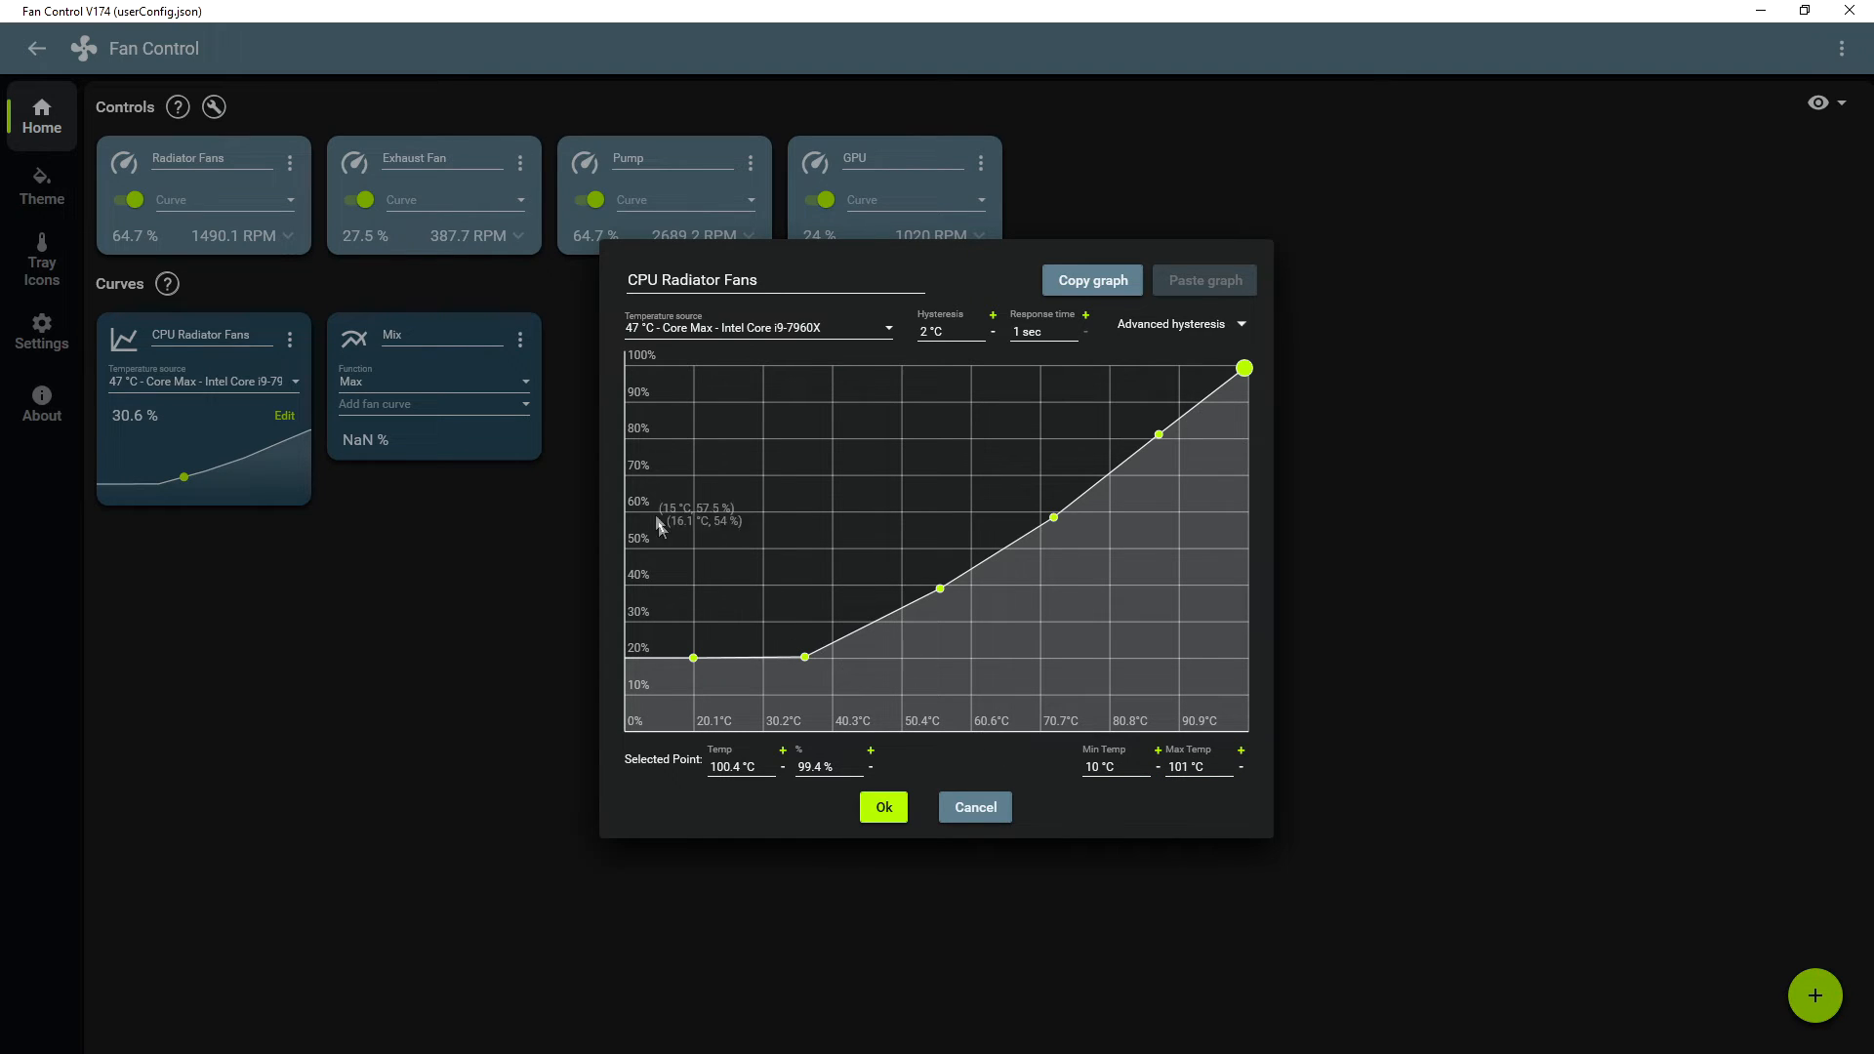
- Set the graph's minimum temperature to 20 °C
left_click(1054, 517)
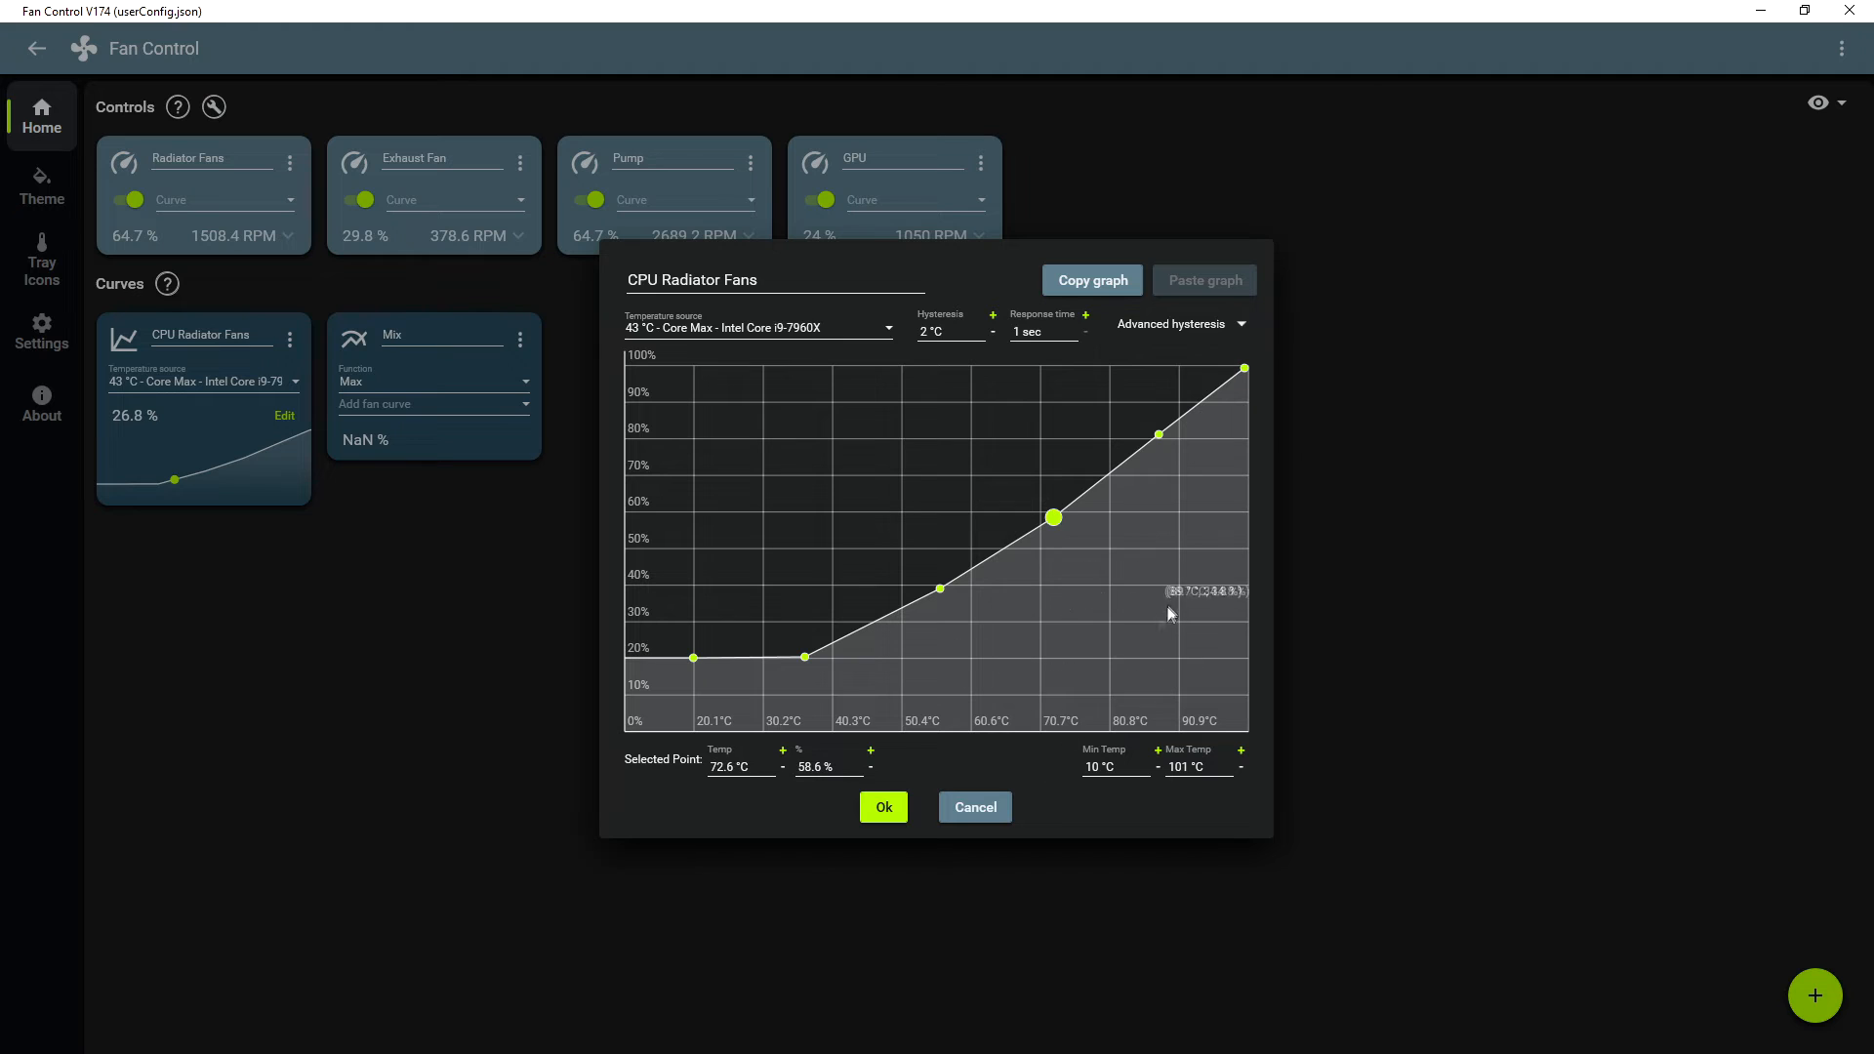
left_click(1158, 750)
left_click(1158, 750)
left_click(1158, 750)
left_click(1158, 750)
left_click(1158, 751)
left_click(1158, 750)
left_click(1158, 750)
left_click(1158, 750)
left_click(1158, 750)
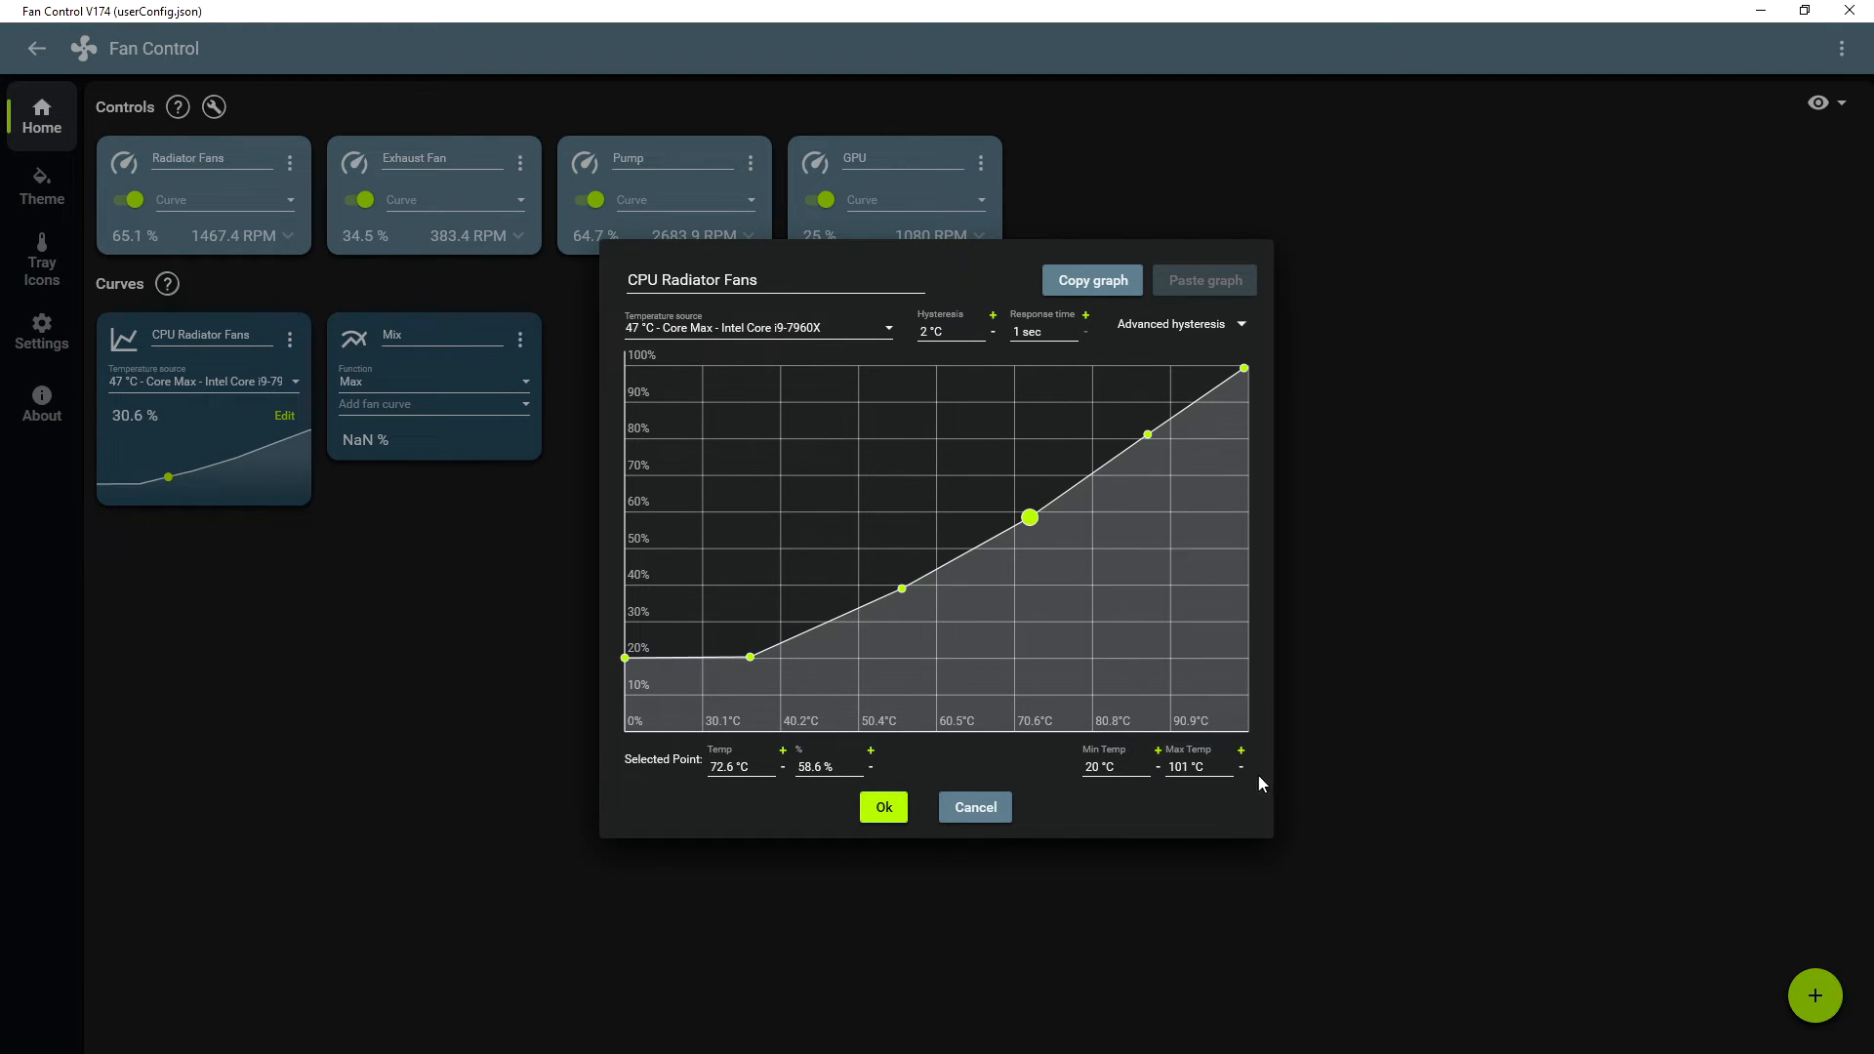
- Set the graph's maximum temperature to 110 °C and place the last curve point at about 100 °C and 100 %
left_click(1240, 749)
left_click(1240, 749)
left_click(1240, 750)
left_click(1241, 750)
left_click(1241, 749)
left_click(1240, 749)
left_click(1240, 750)
left_click(1240, 749)
left_click(1241, 749)
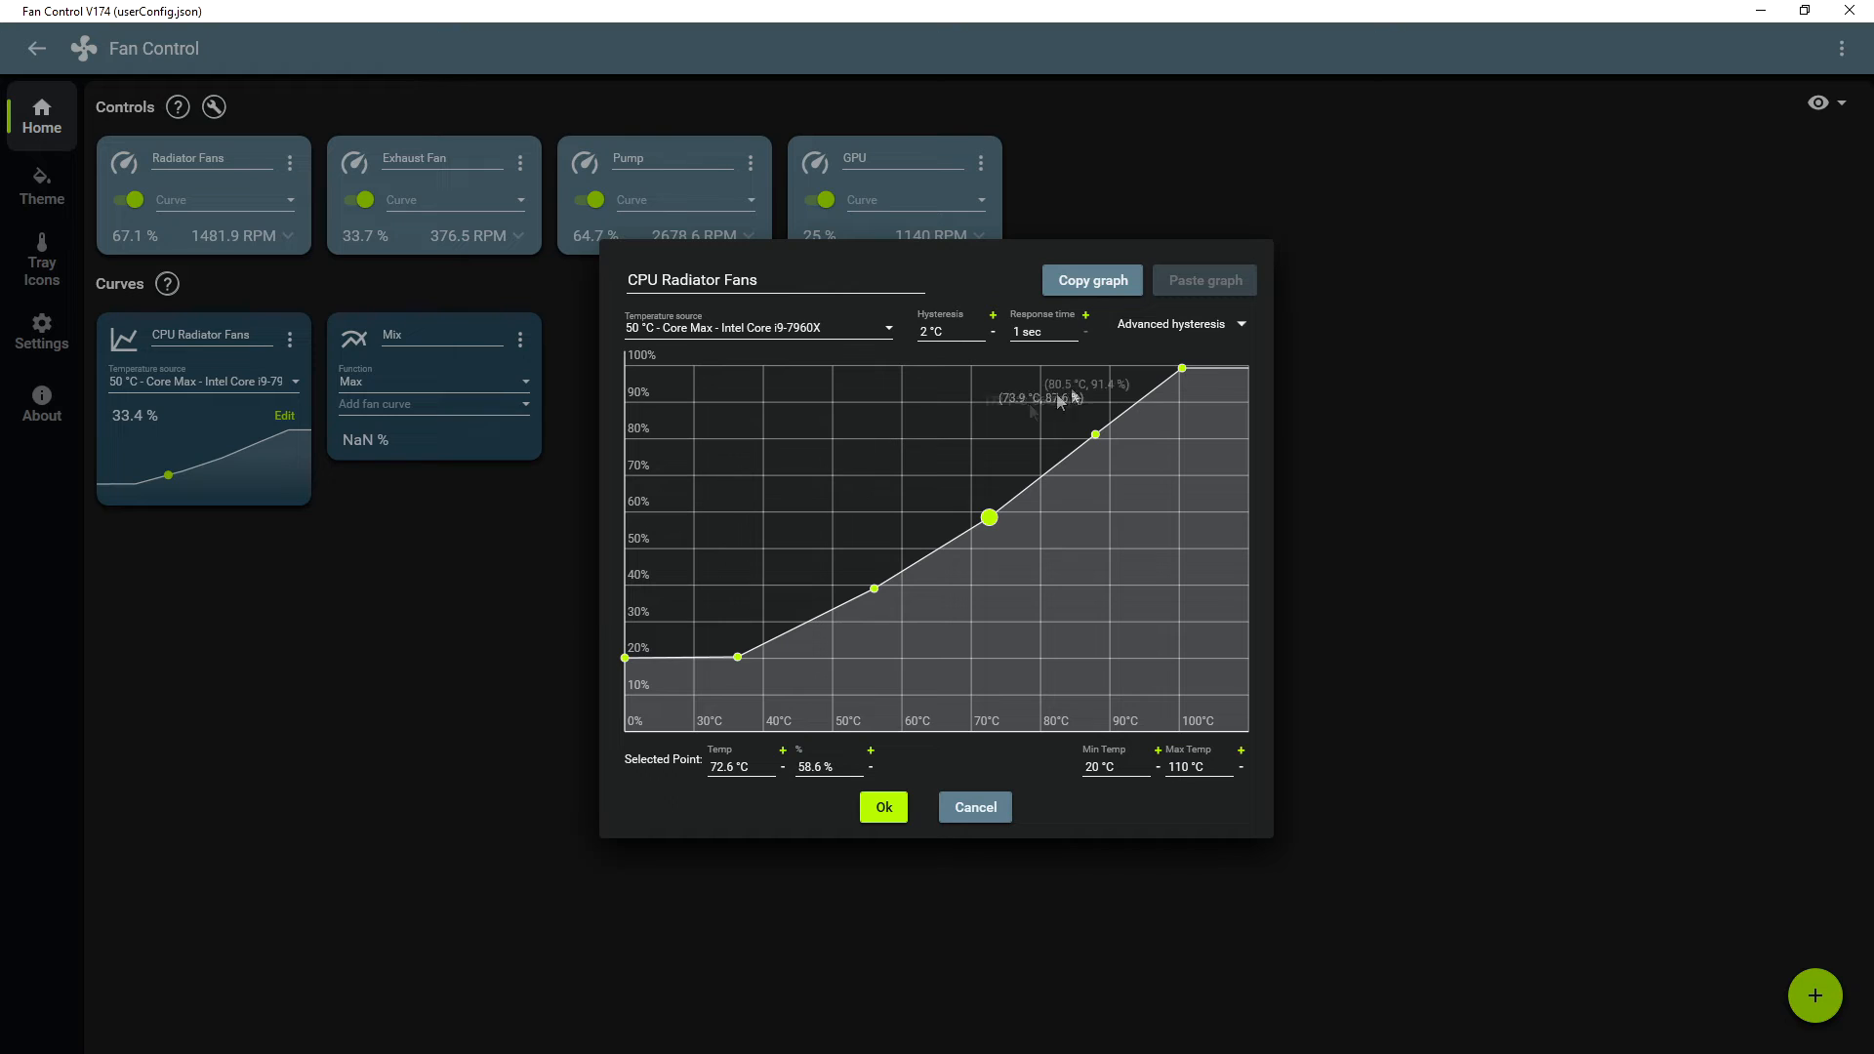
left_click_drag(1168, 378, 1181, 365)
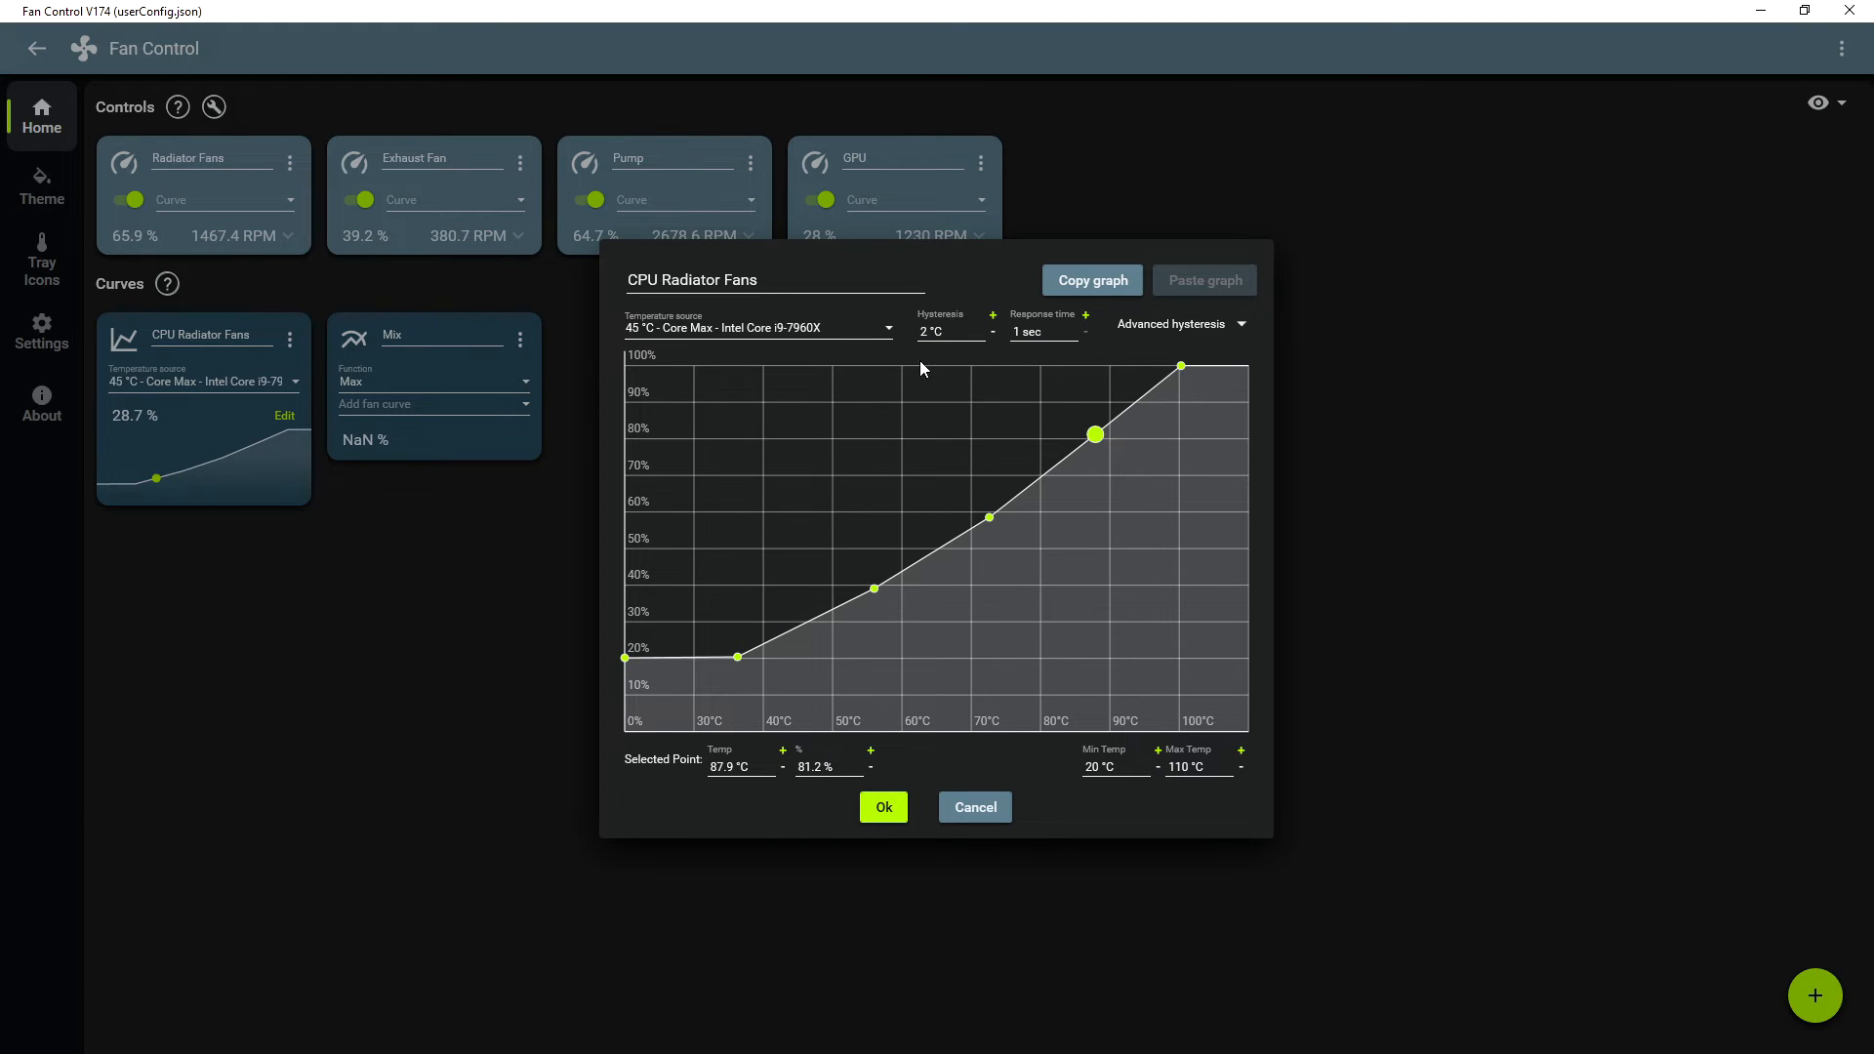
- Set the CPU Radiator Fans curve's hysteresis to 5 °C and its response time to 3 sec
mouse_move(937, 331)
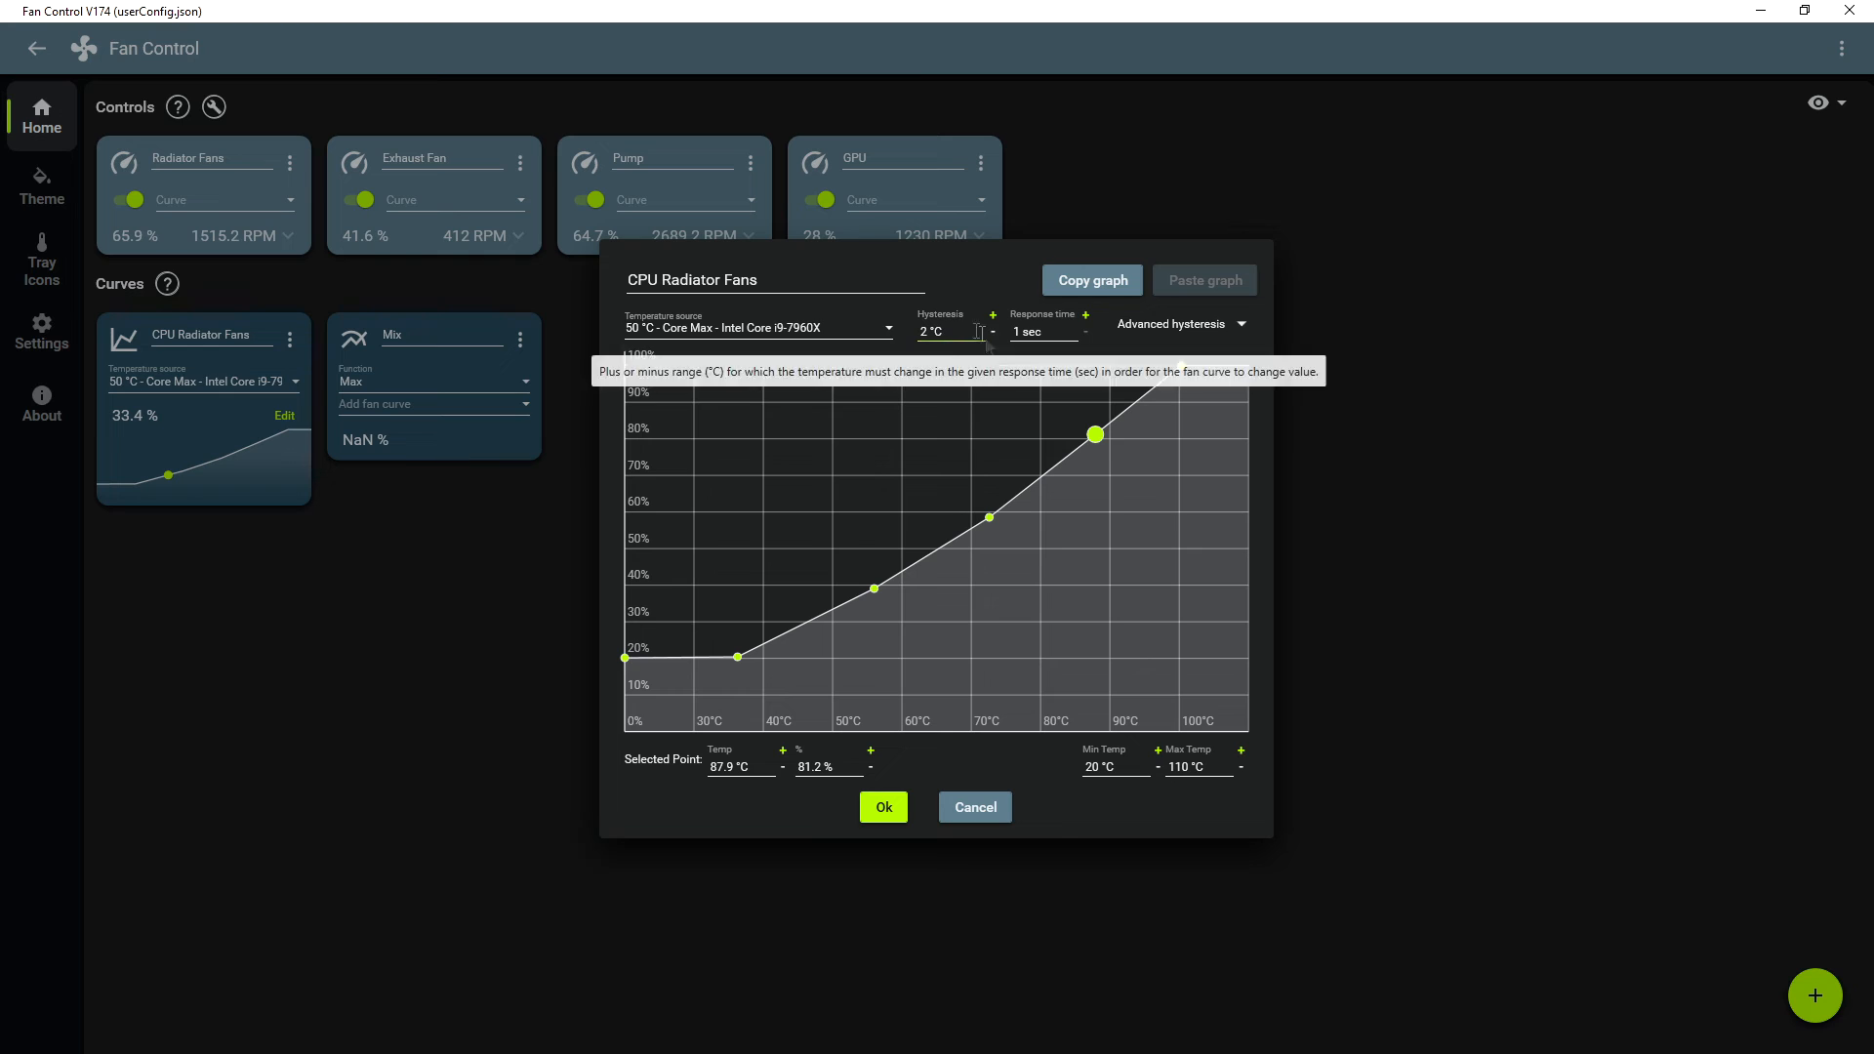
left_click(873, 588)
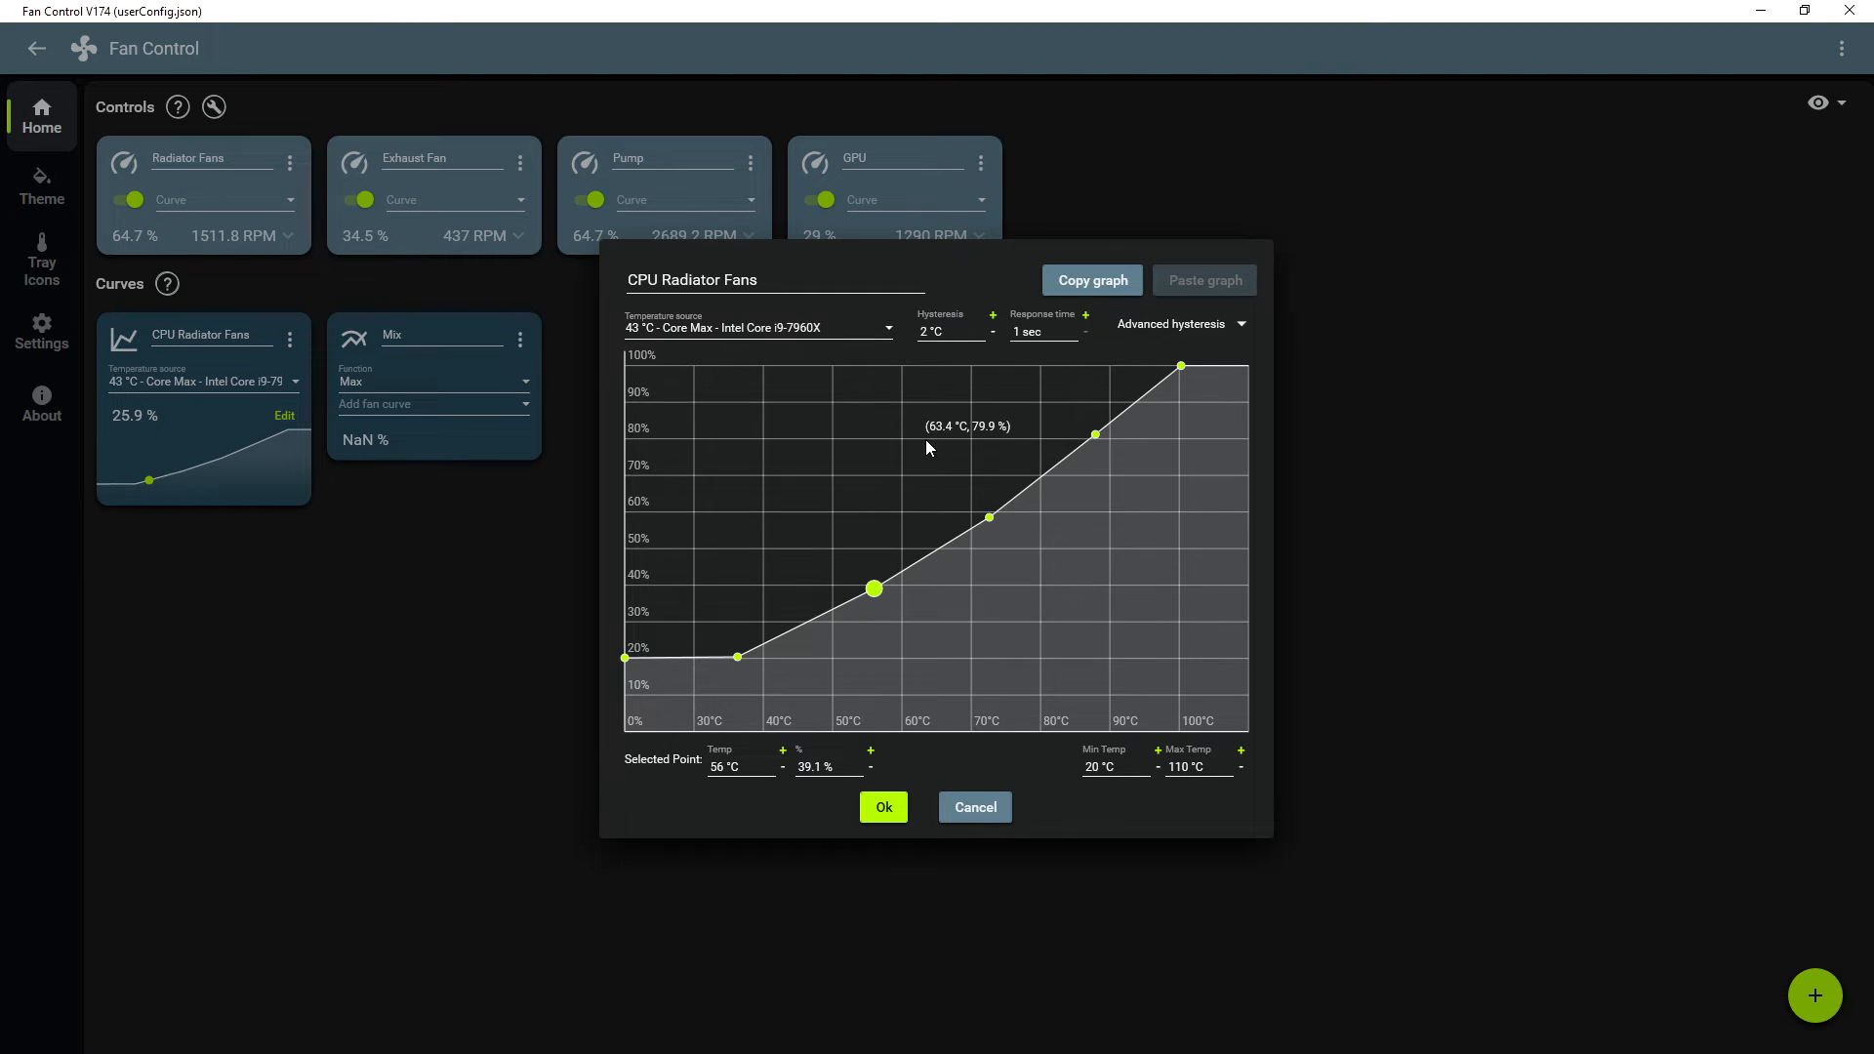
left_click(992, 332)
left_click(993, 314)
left_click(992, 314)
left_click(992, 314)
left_click(993, 314)
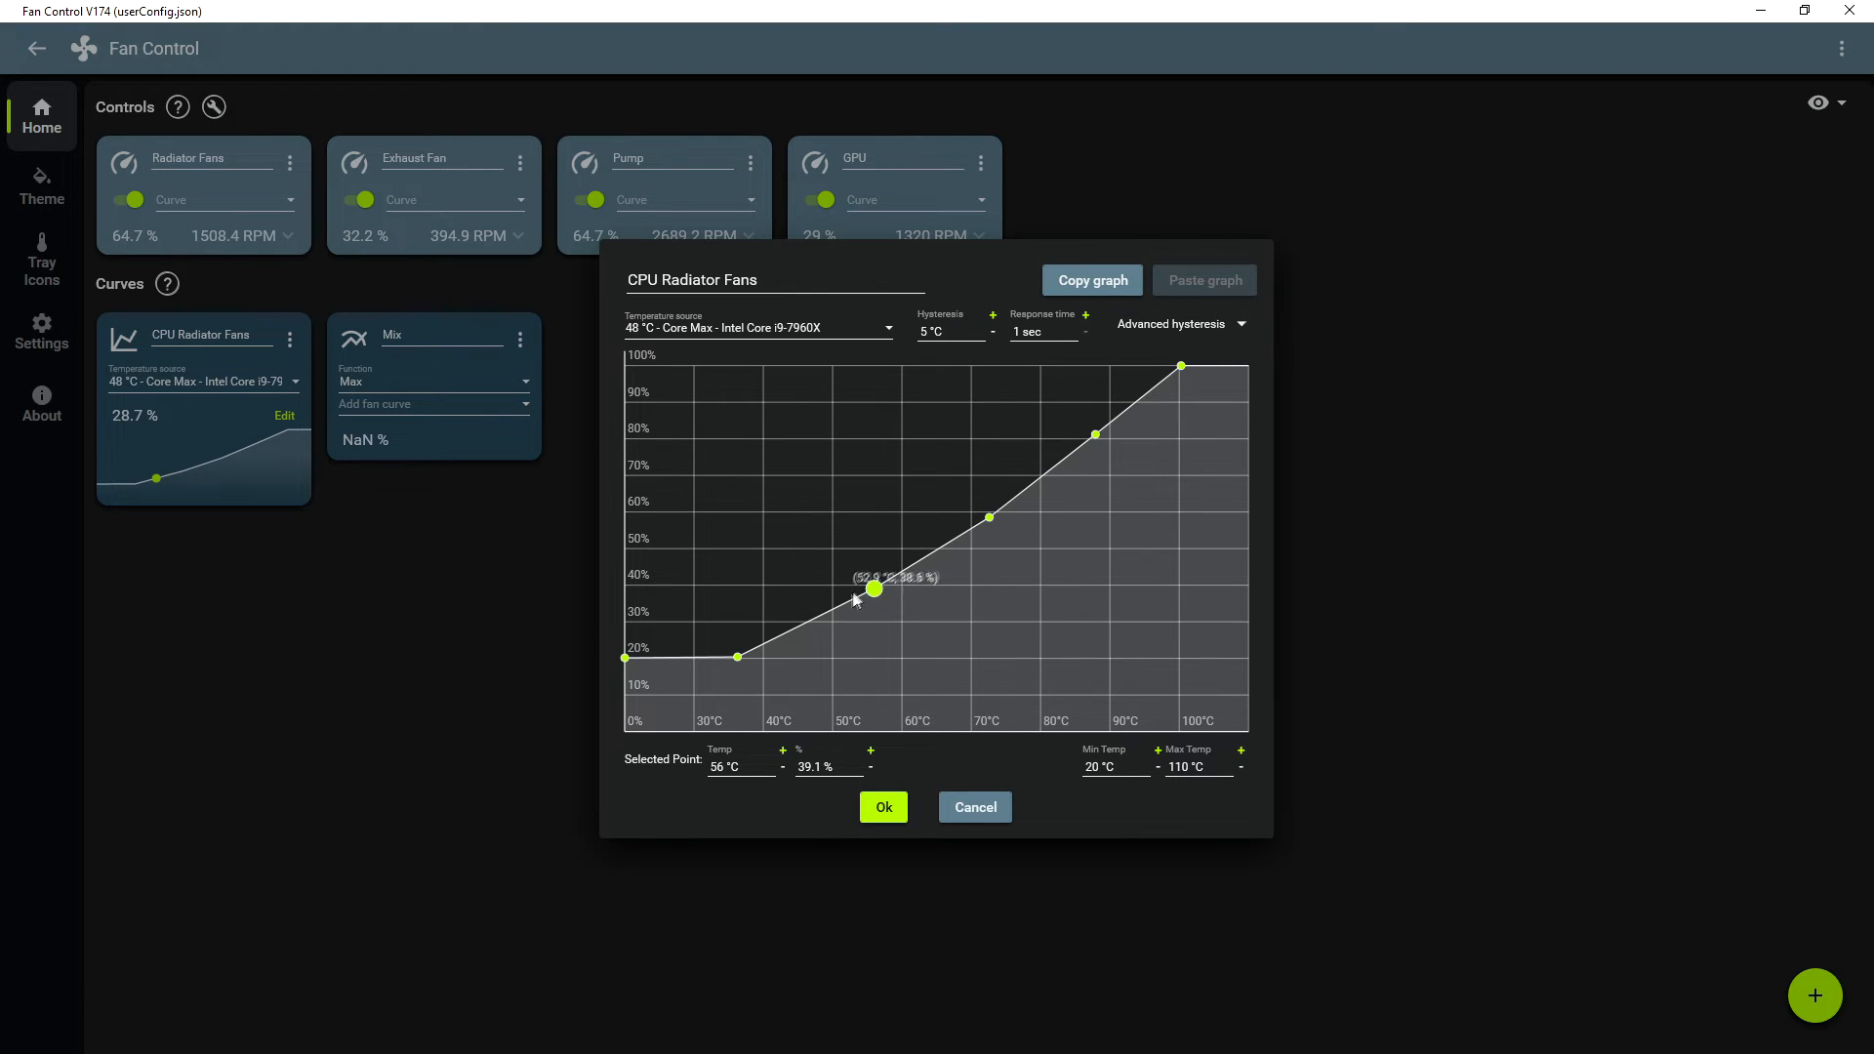
left_click(1085, 315)
left_click(1086, 314)
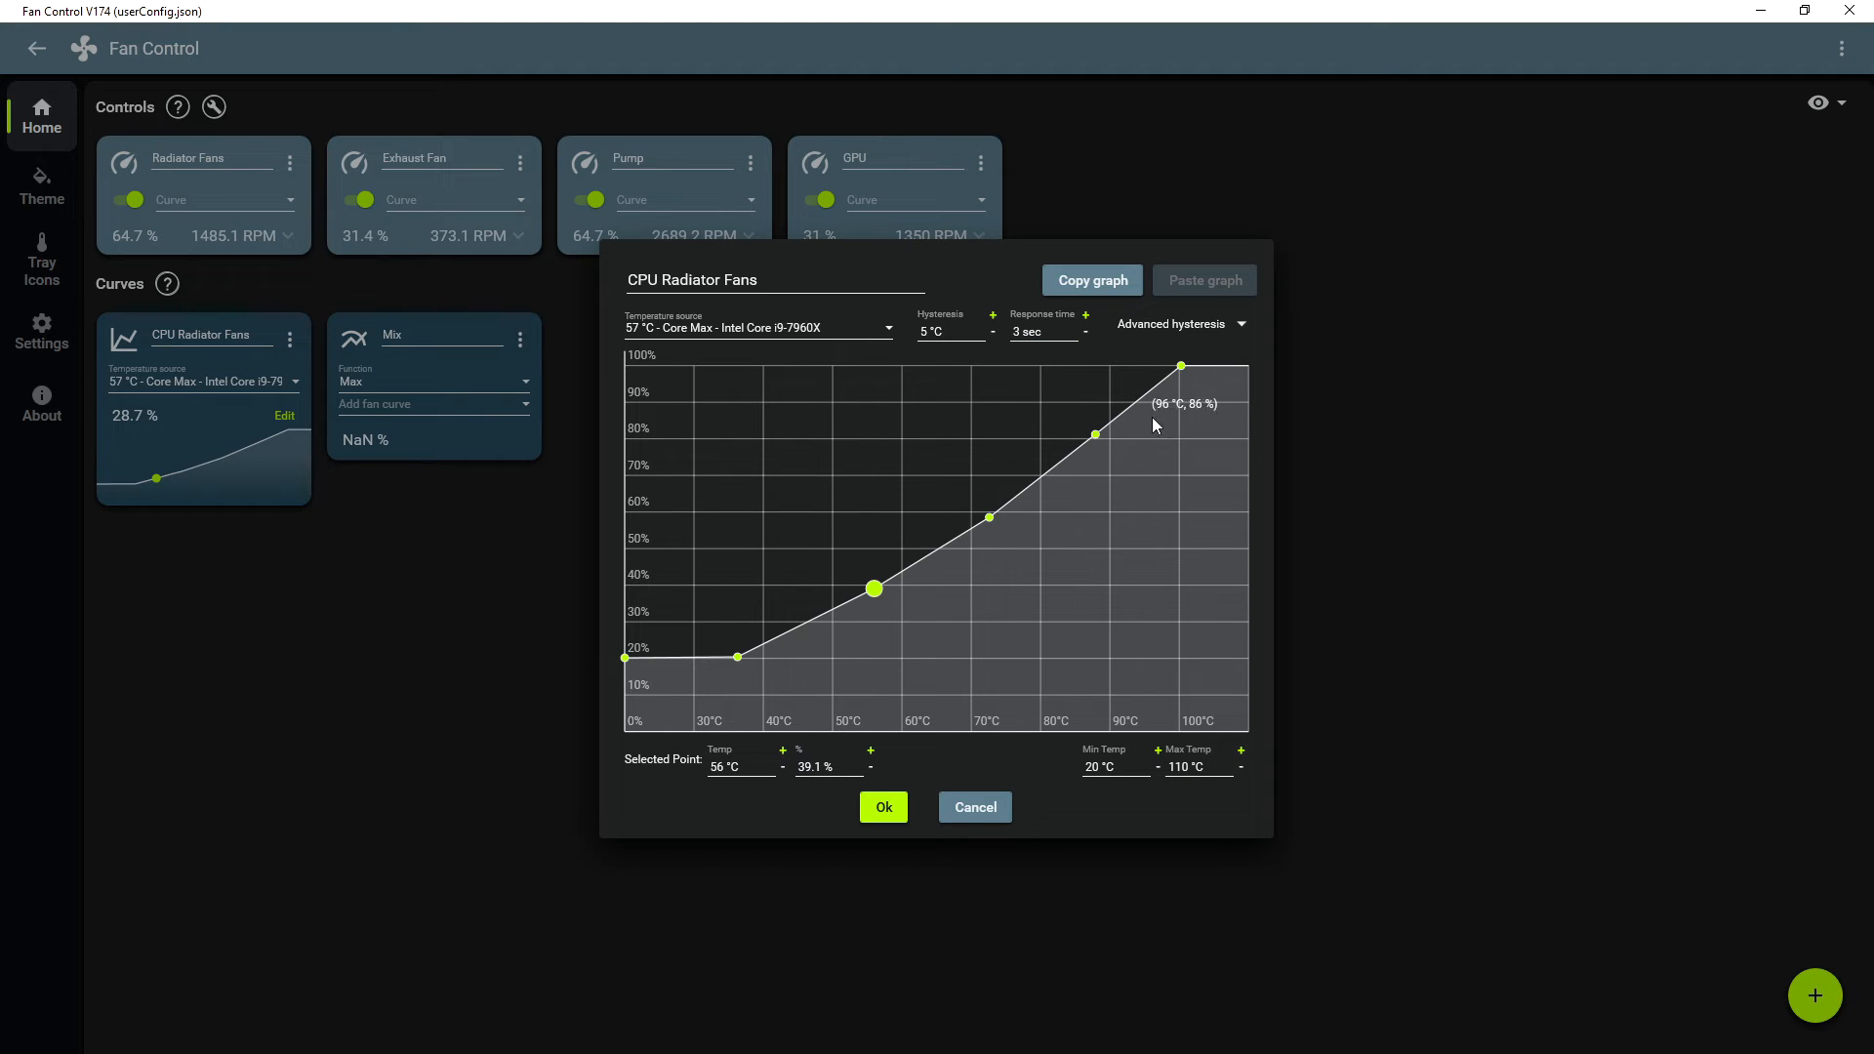
- Review the advanced hysteresis options and set the curve's hysteresis to 10 °C
left_click(1196, 330)
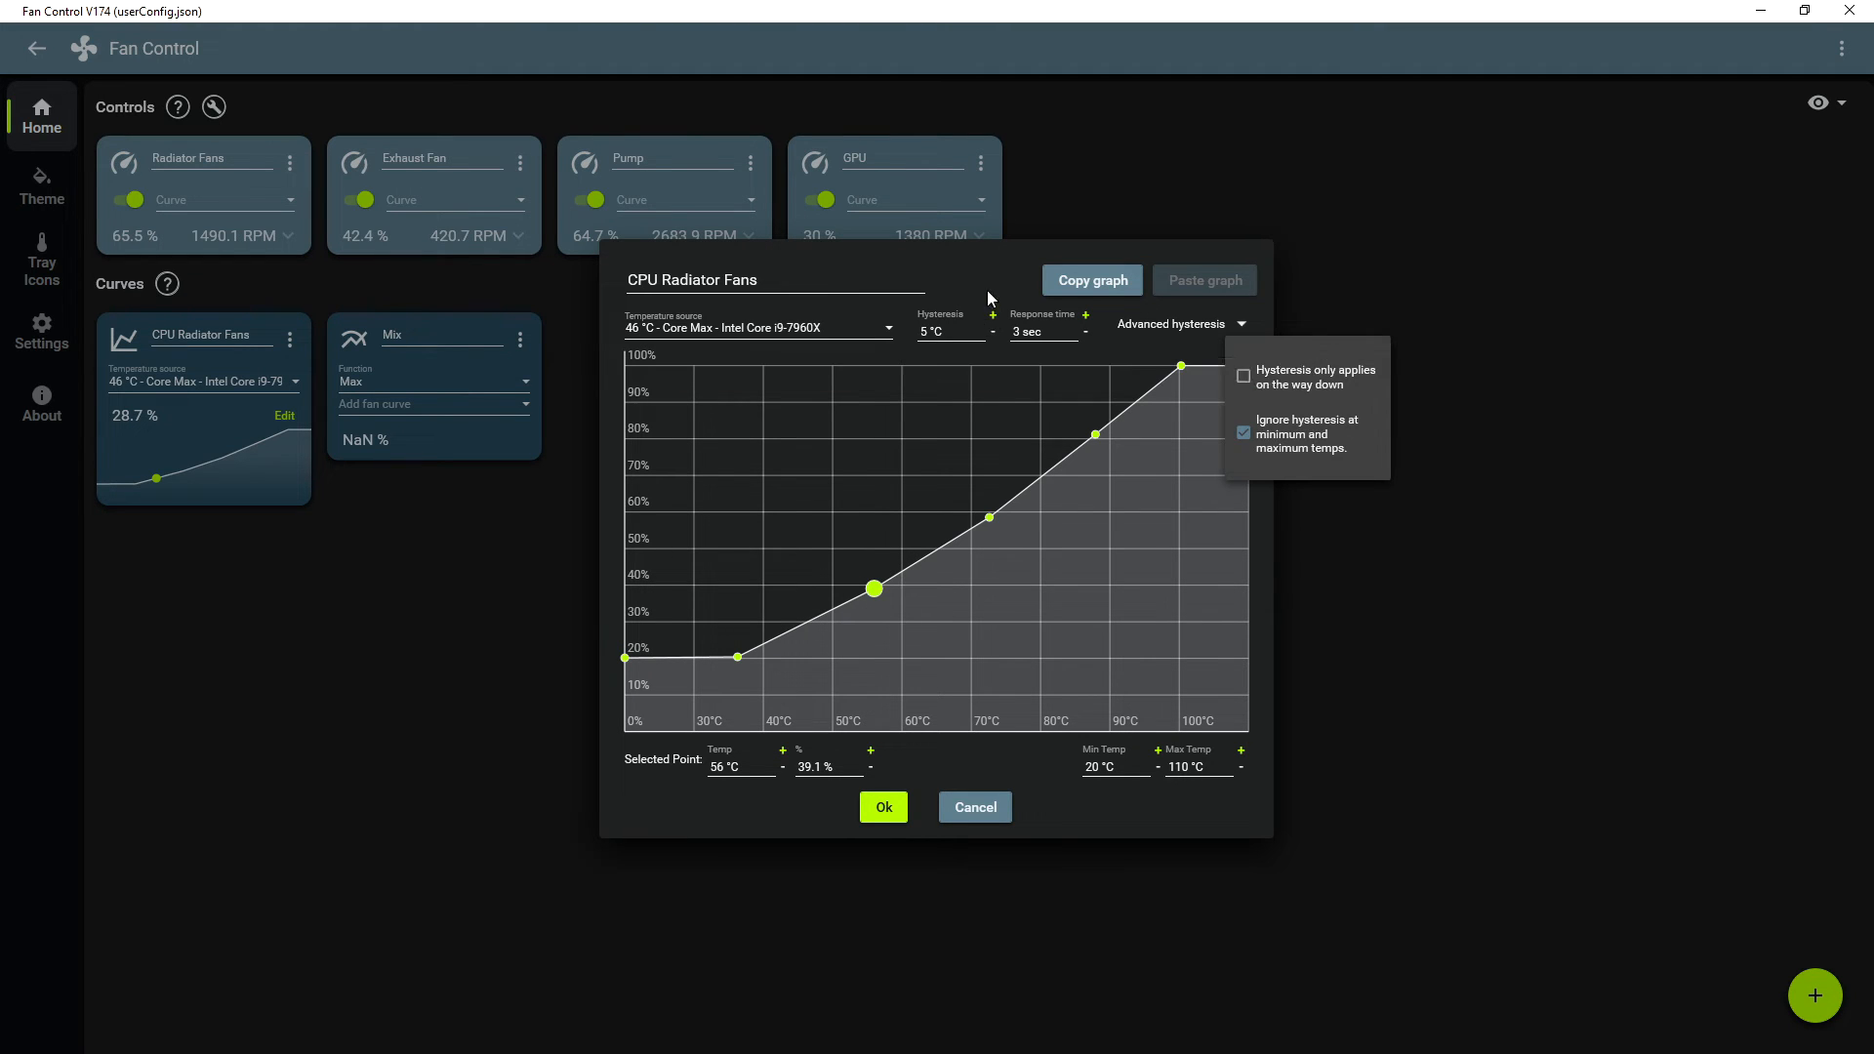
left_click(992, 315)
left_click(992, 317)
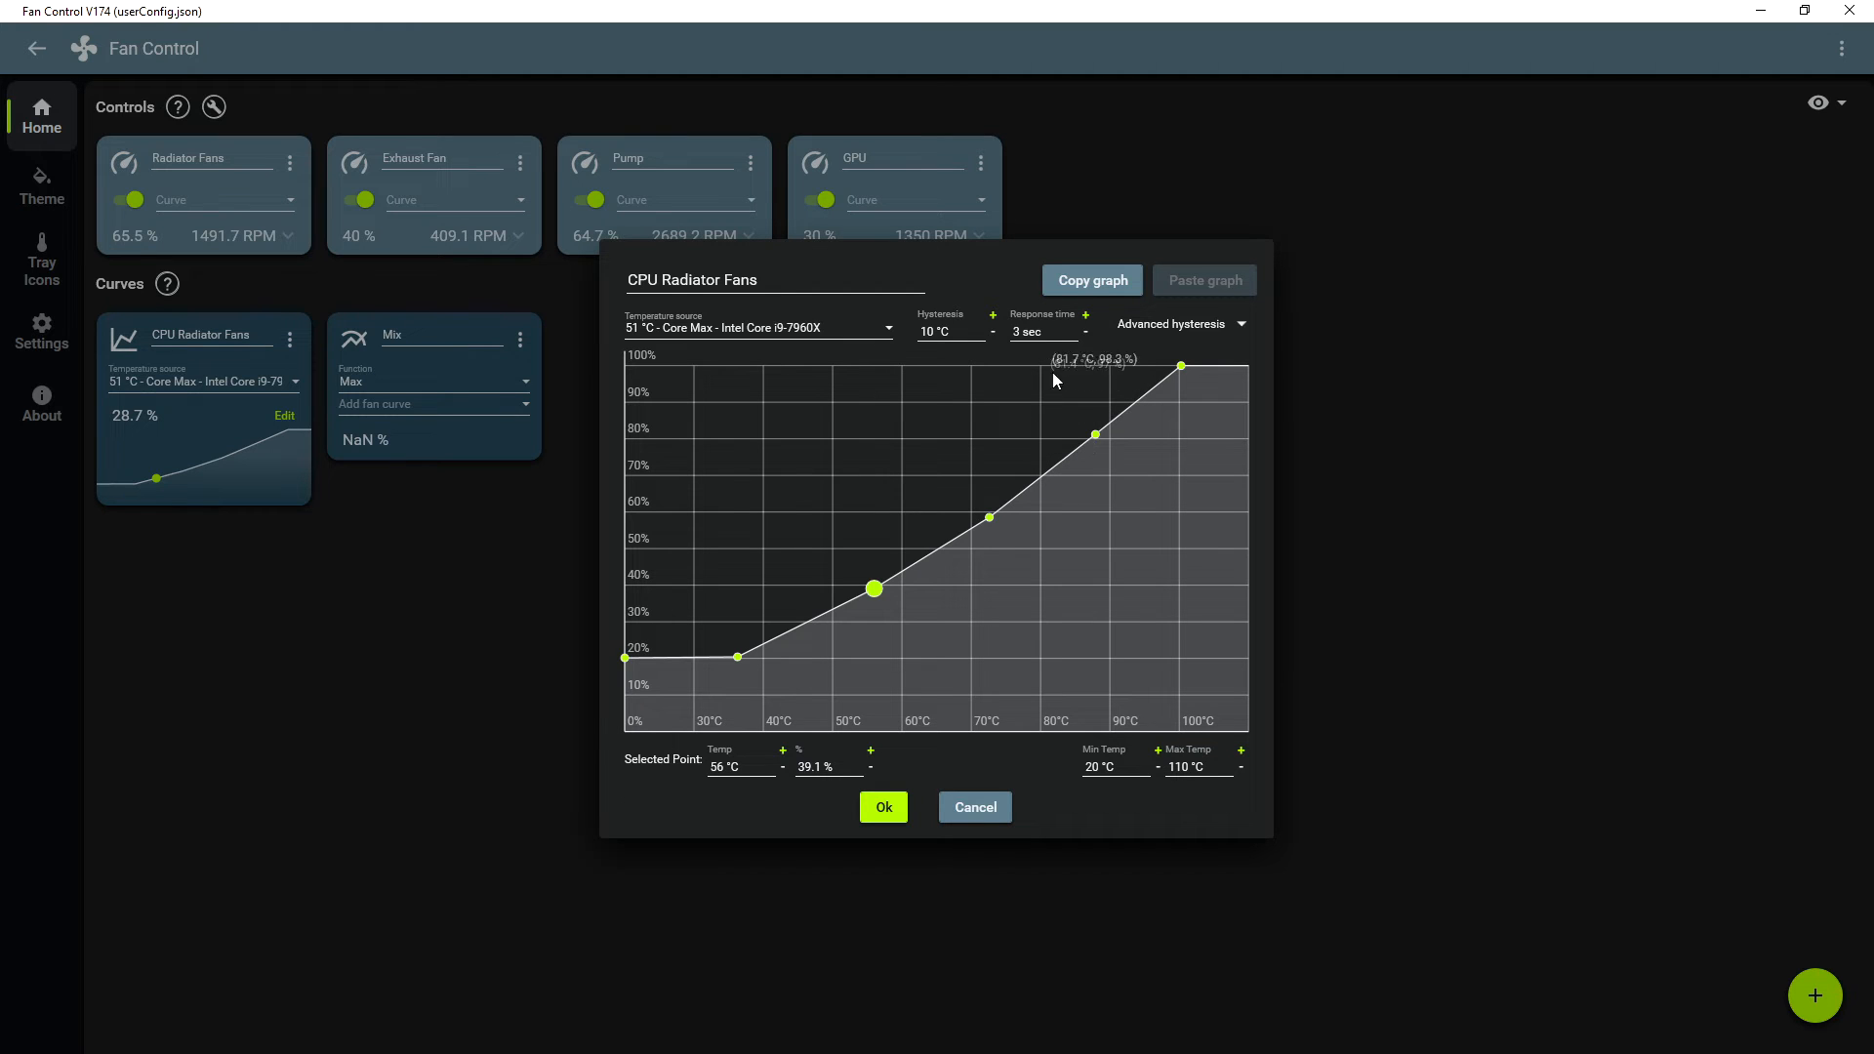
left_click(1094, 434)
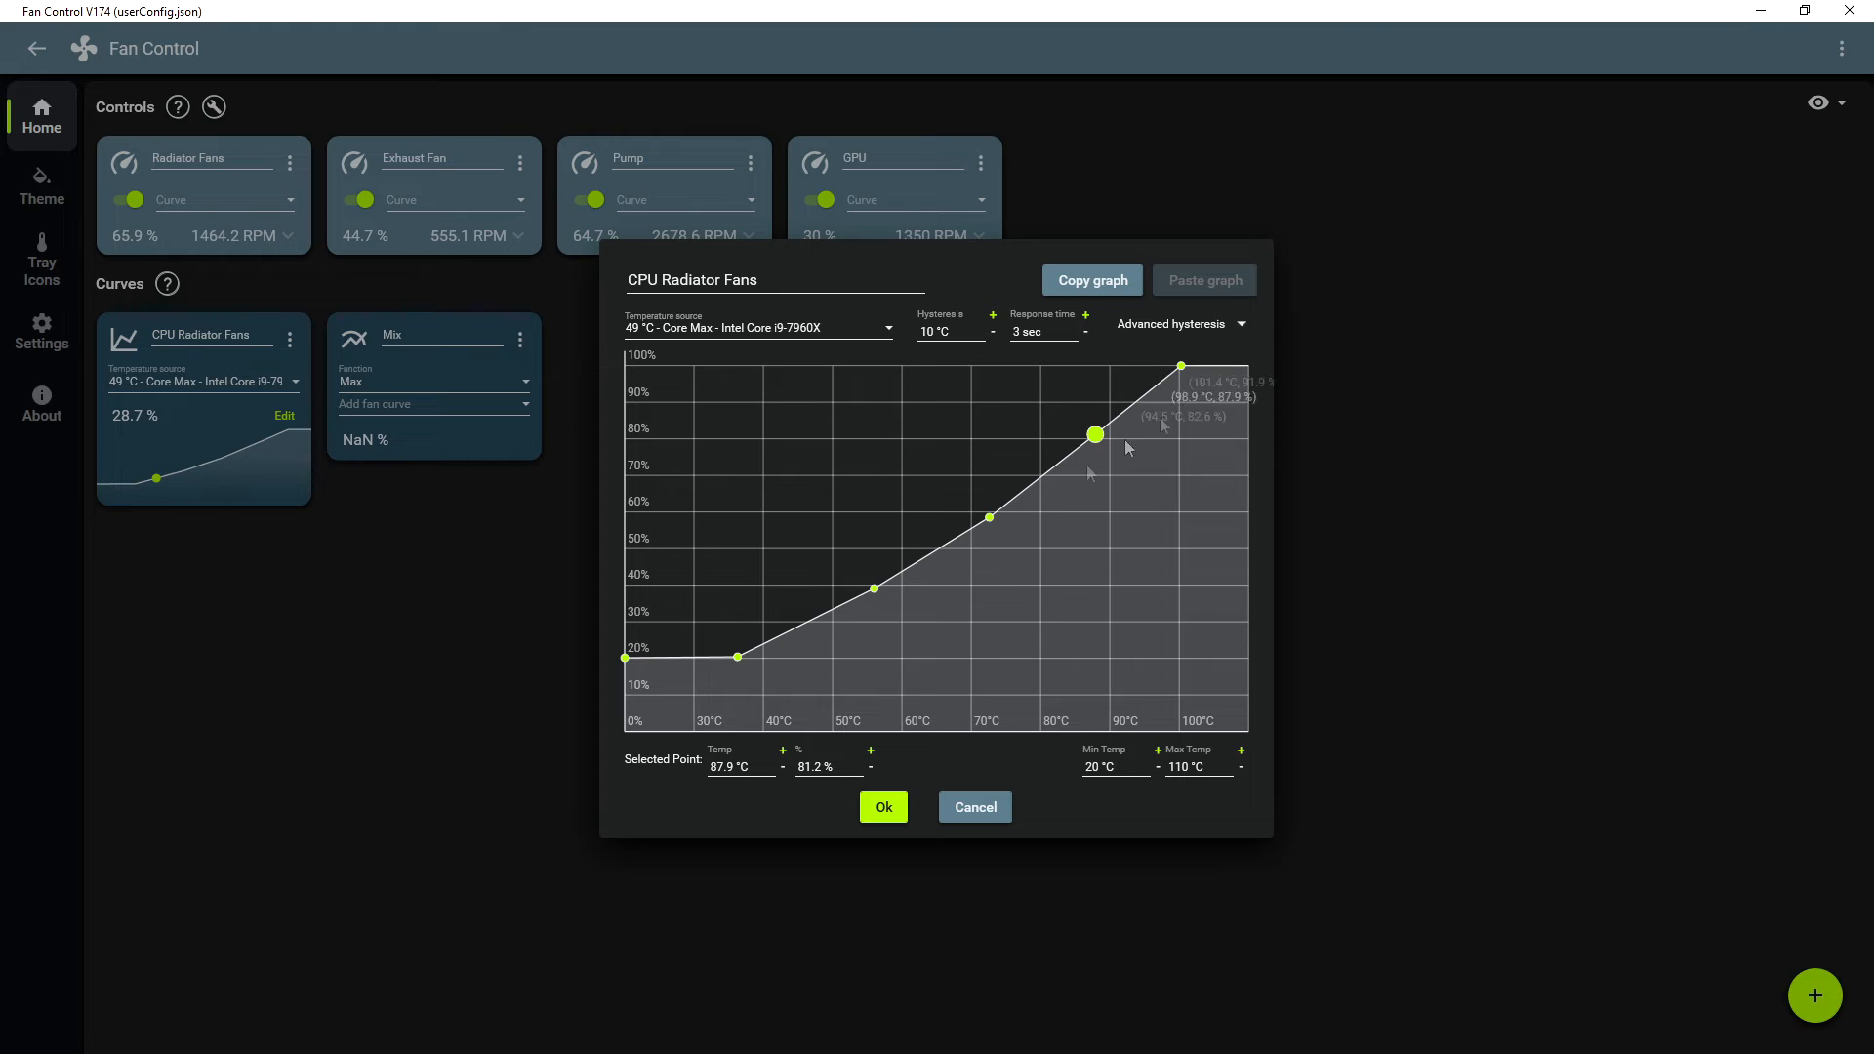
left_click(1181, 367)
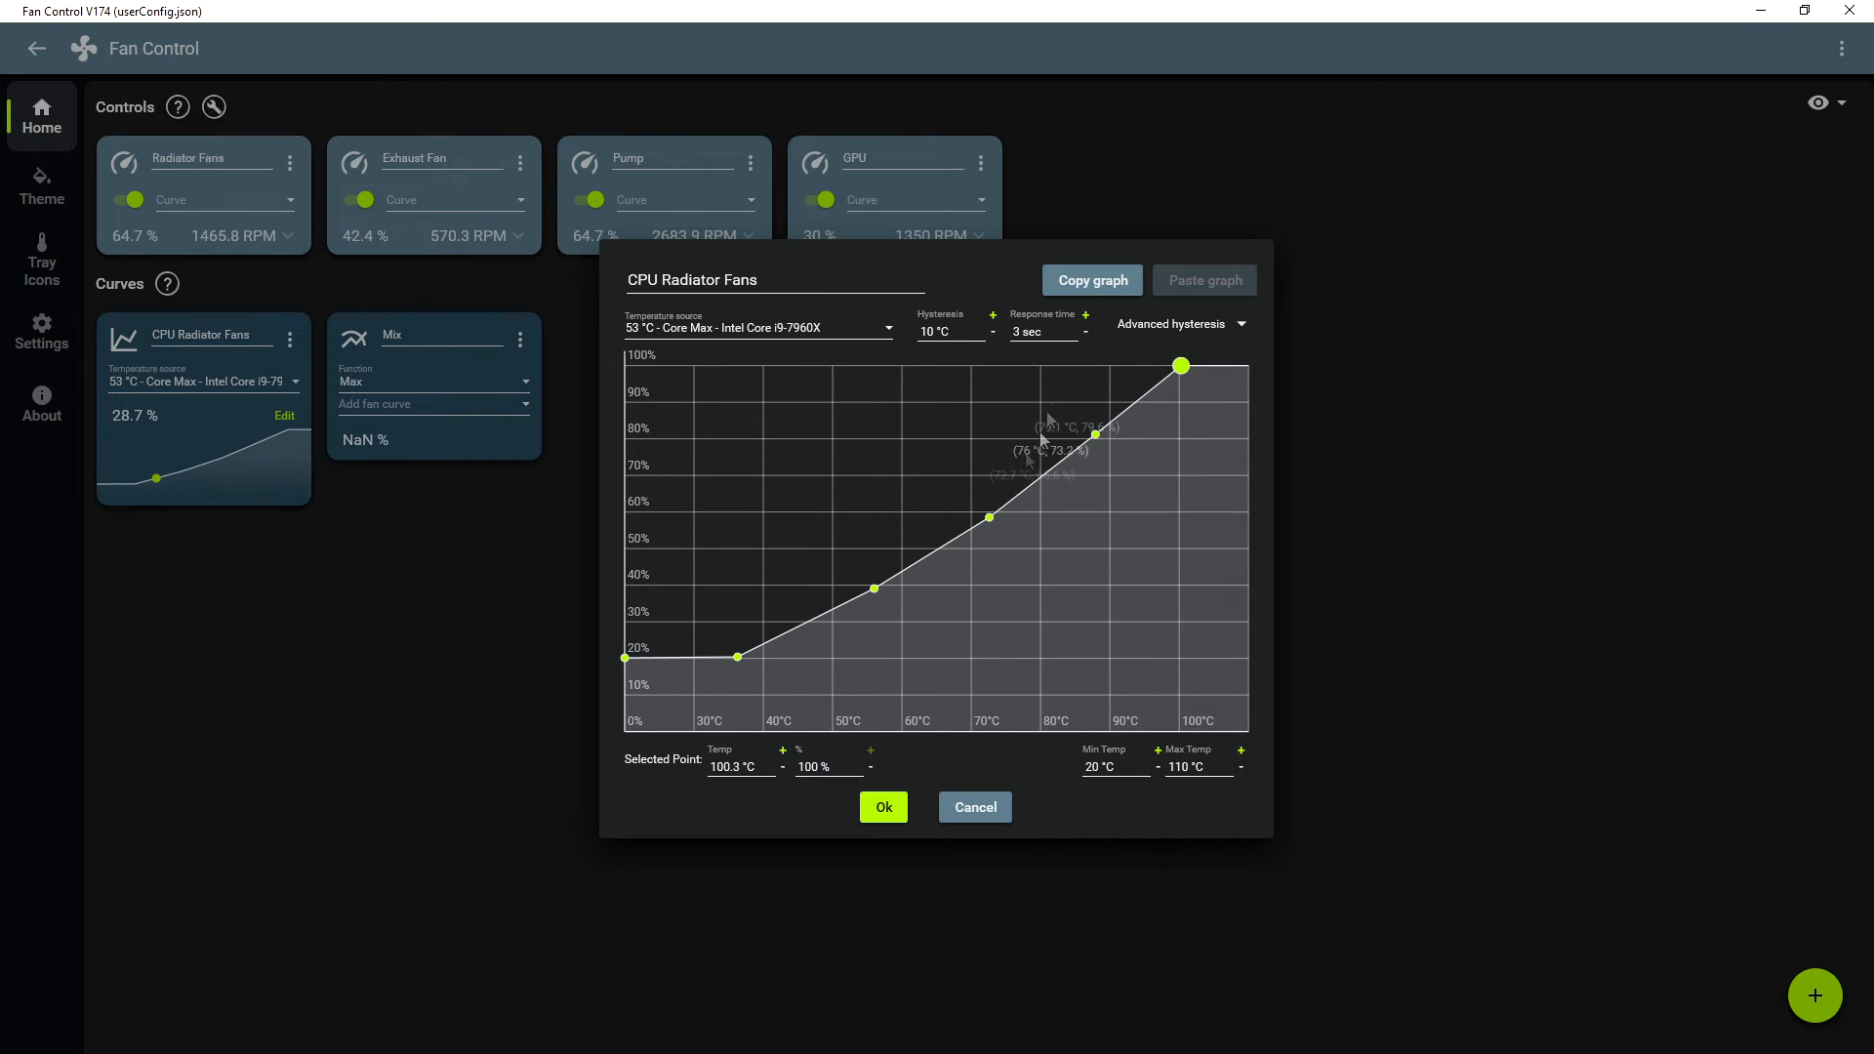
- Apply hysteresis only on the way down, set it to 5 °C and accept the CPU Radiator Fans curve
left_click(1164, 330)
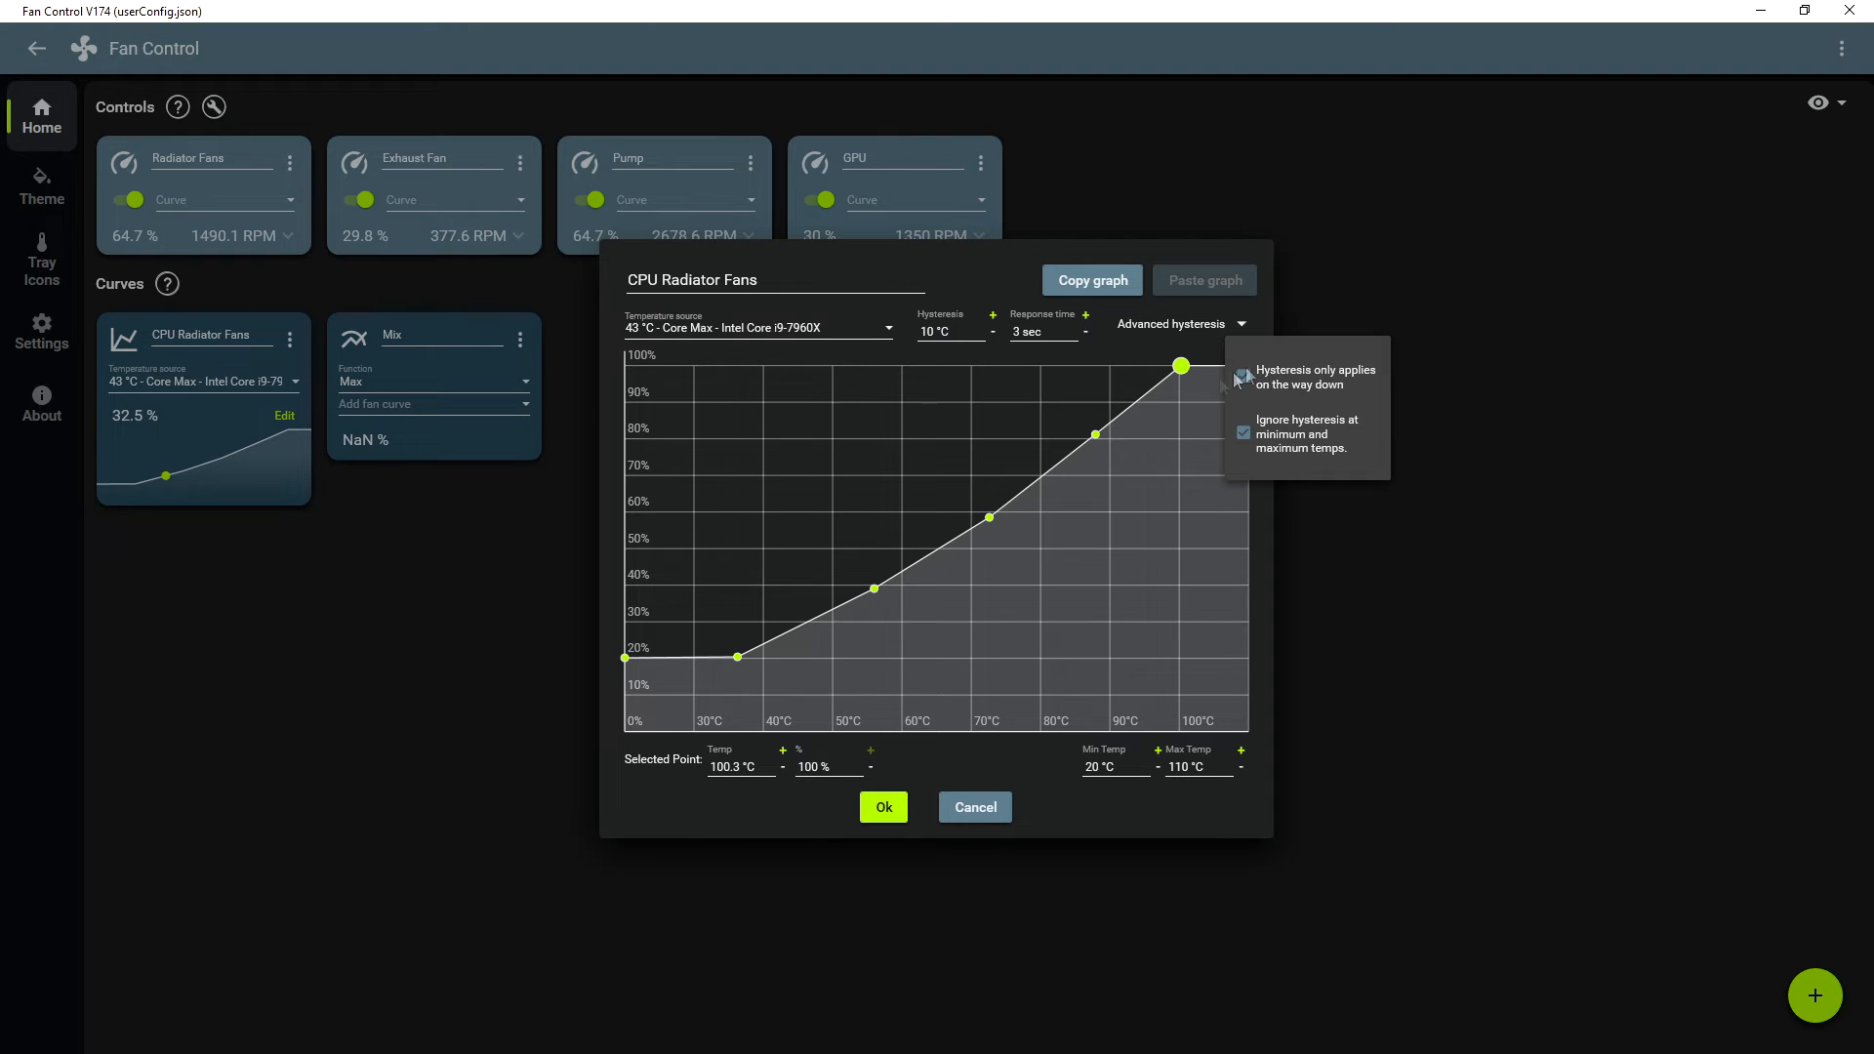
left_click(990, 518)
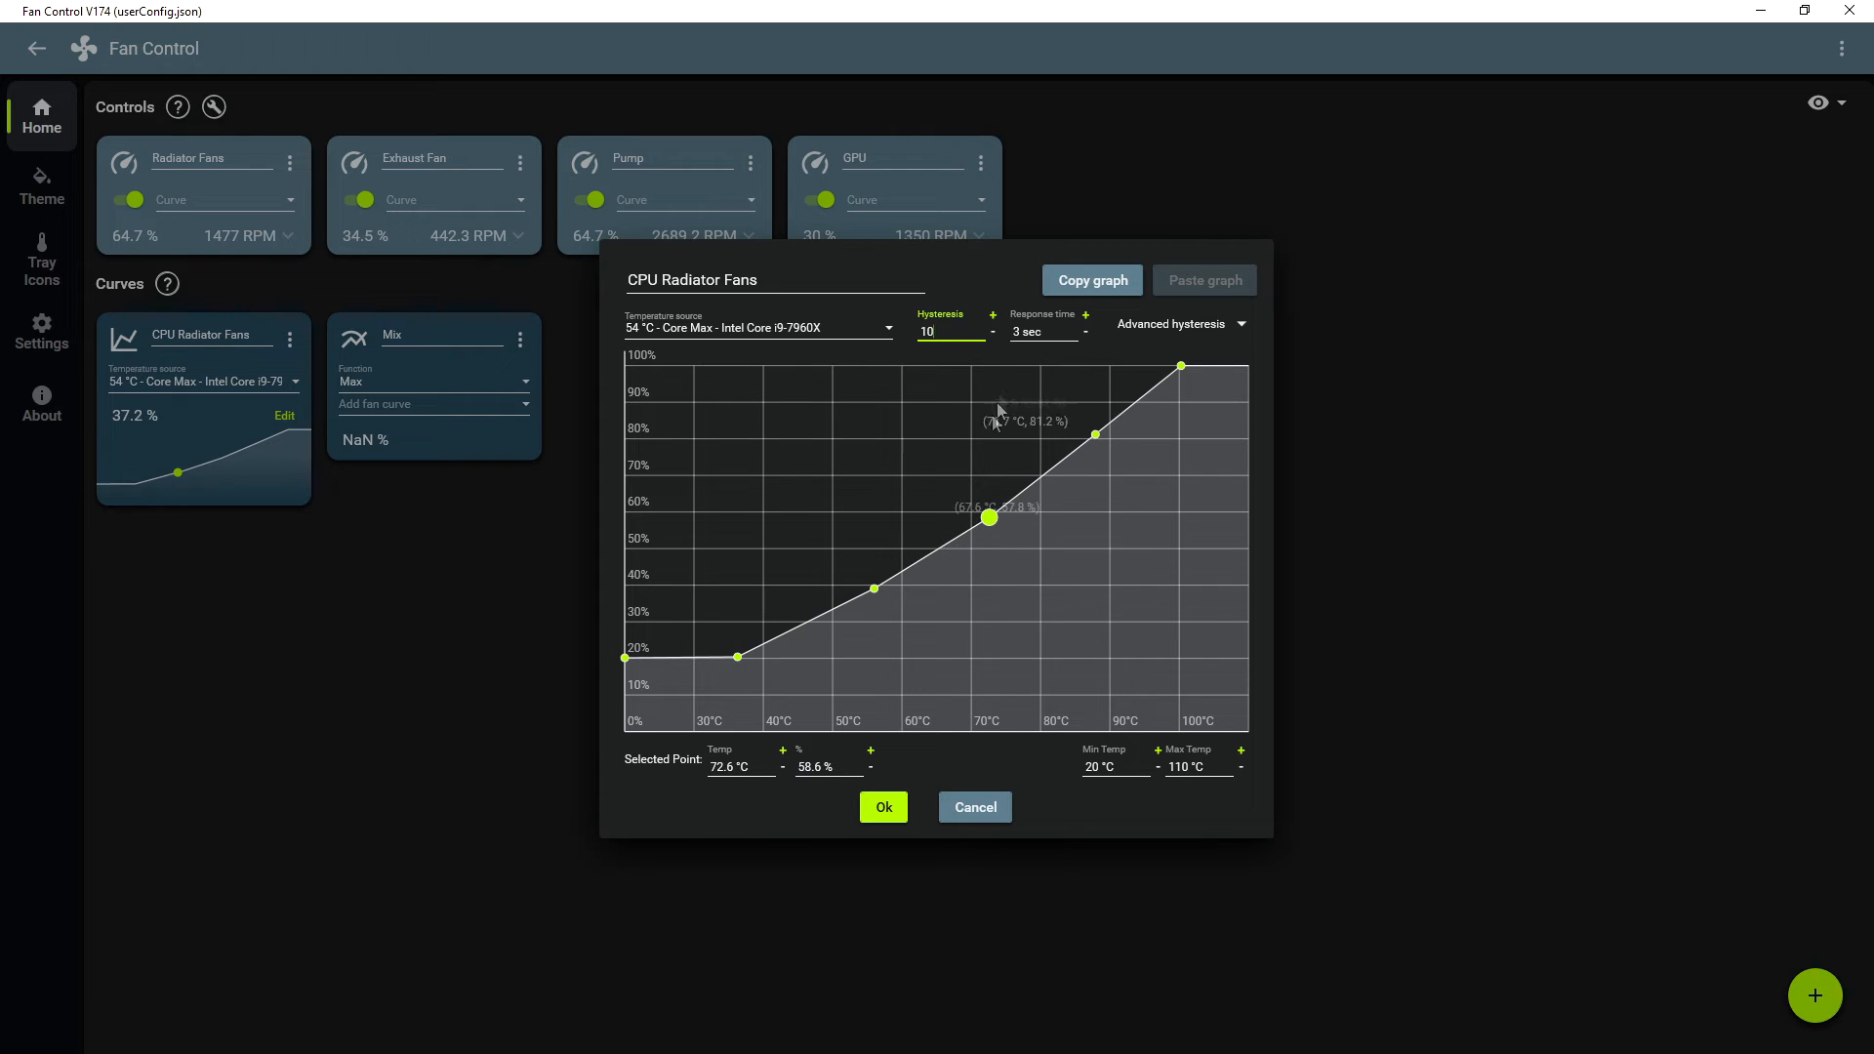
left_click(991, 332)
left_click(991, 333)
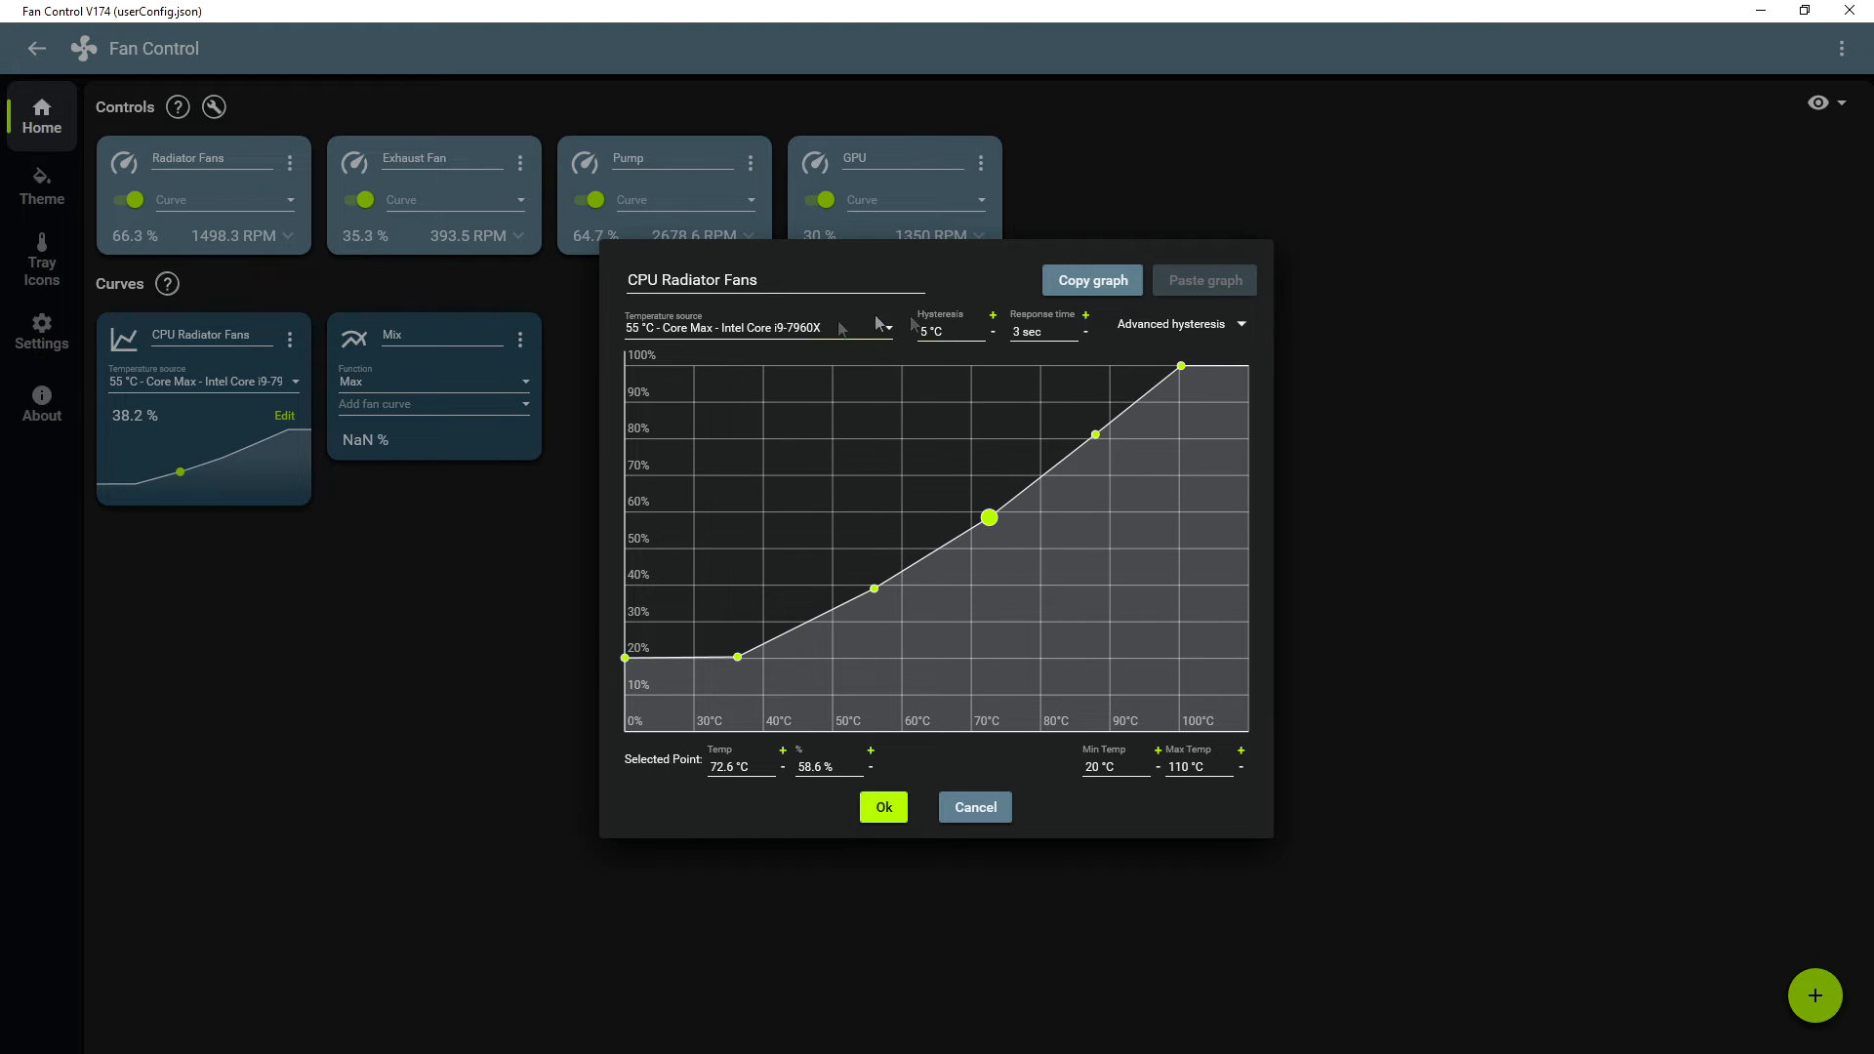
left_click(883, 808)
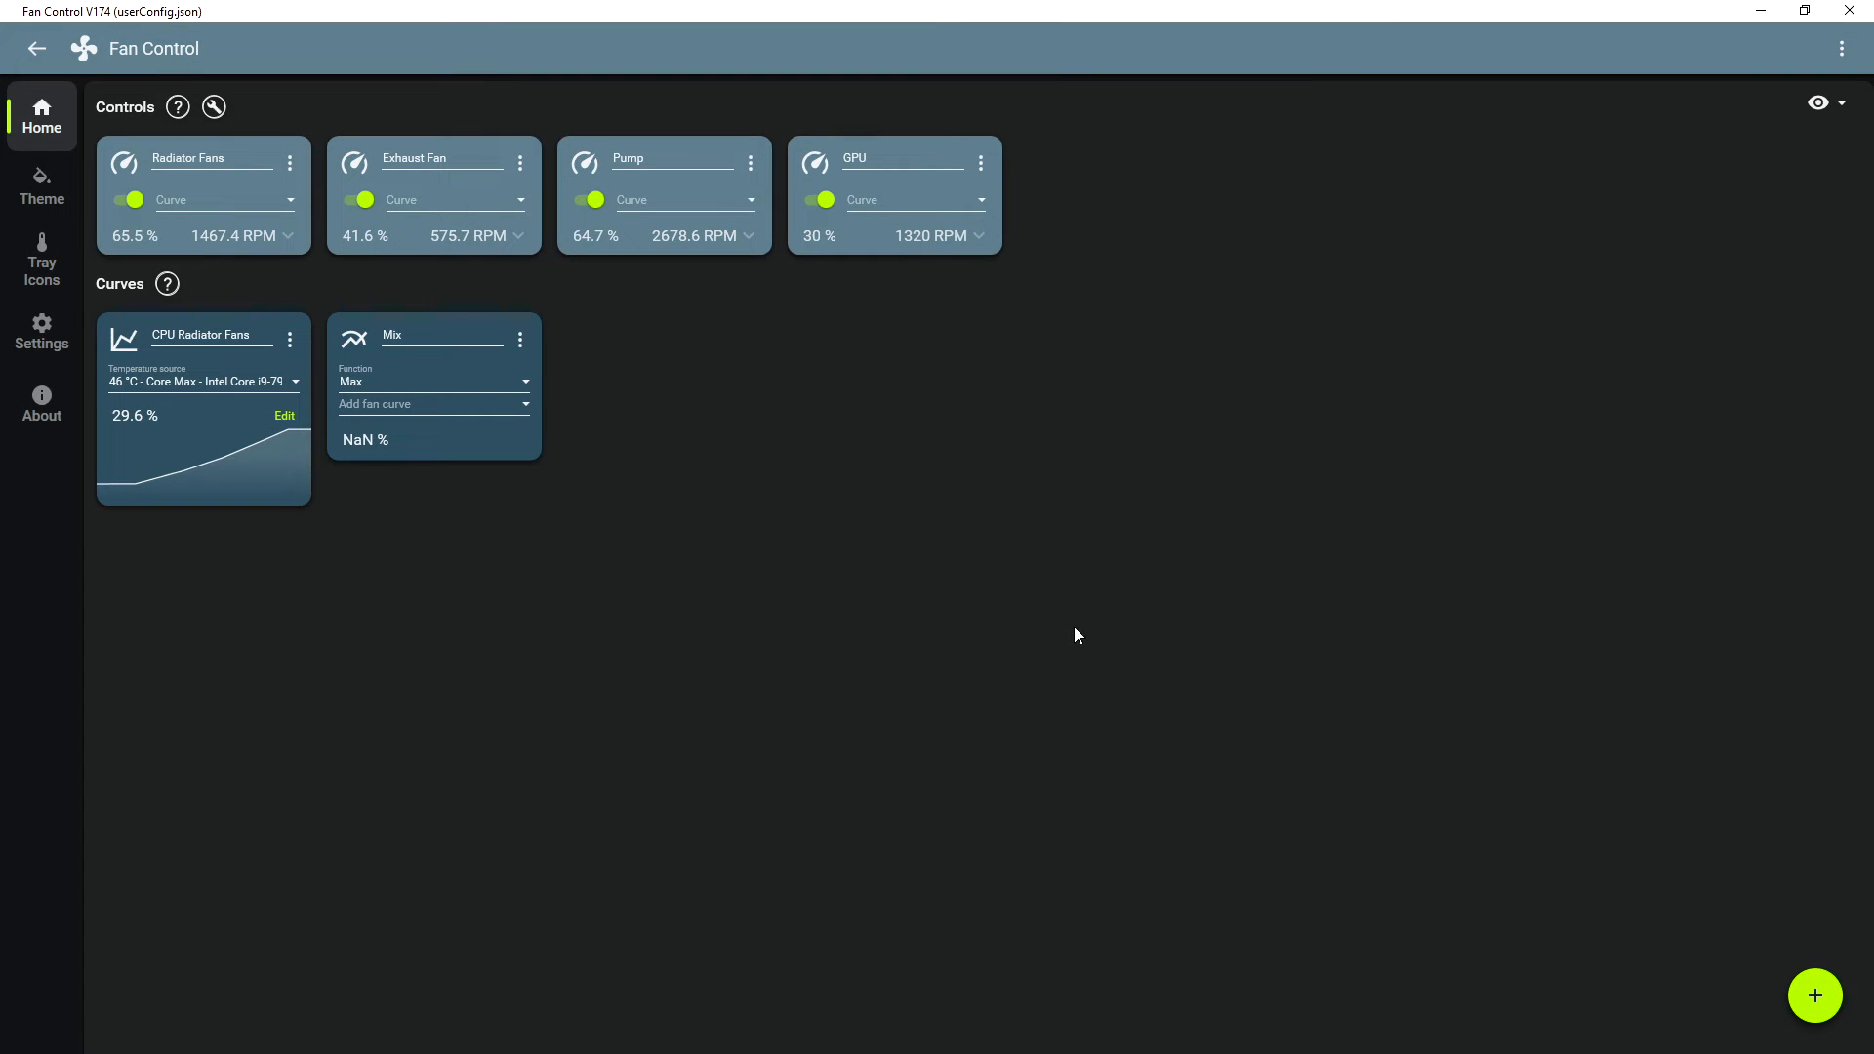
- Add a new graph curve and use the GPU - GeForce GTX 770 sensor as its temperature source
mouse_move(1813, 993)
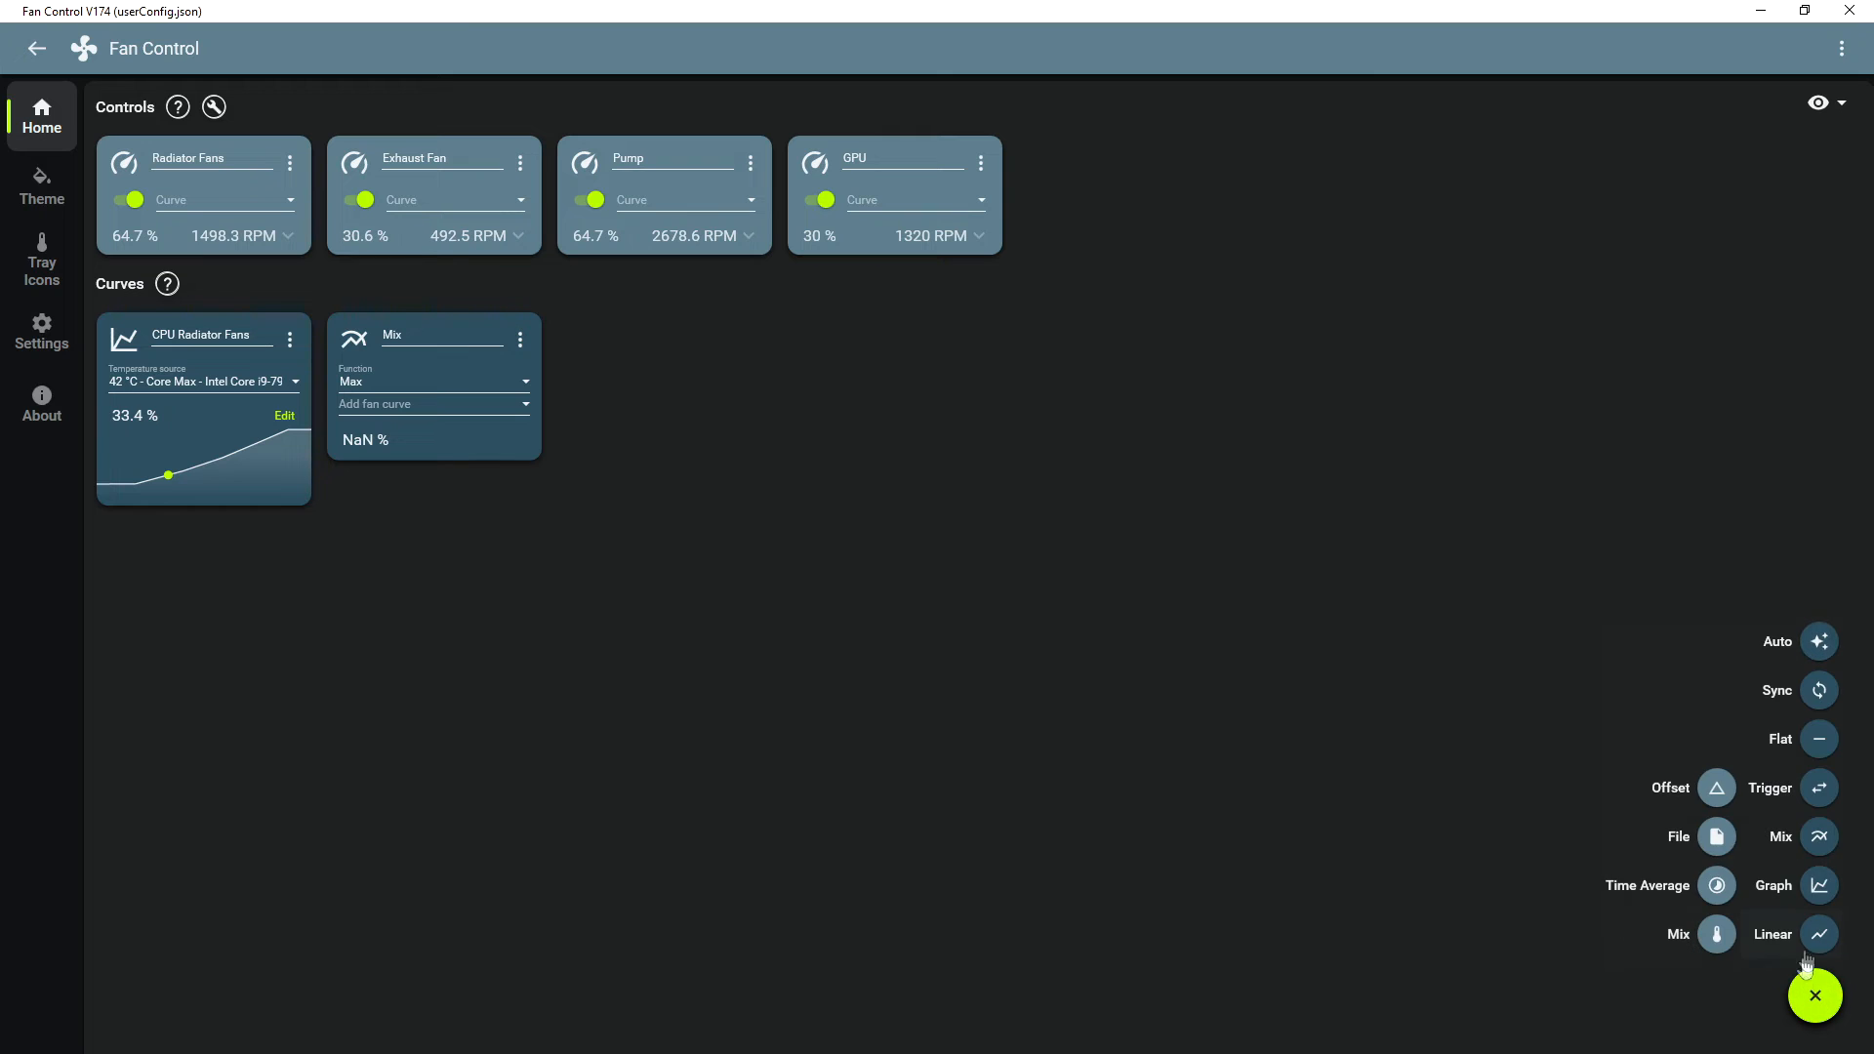
left_click(1819, 886)
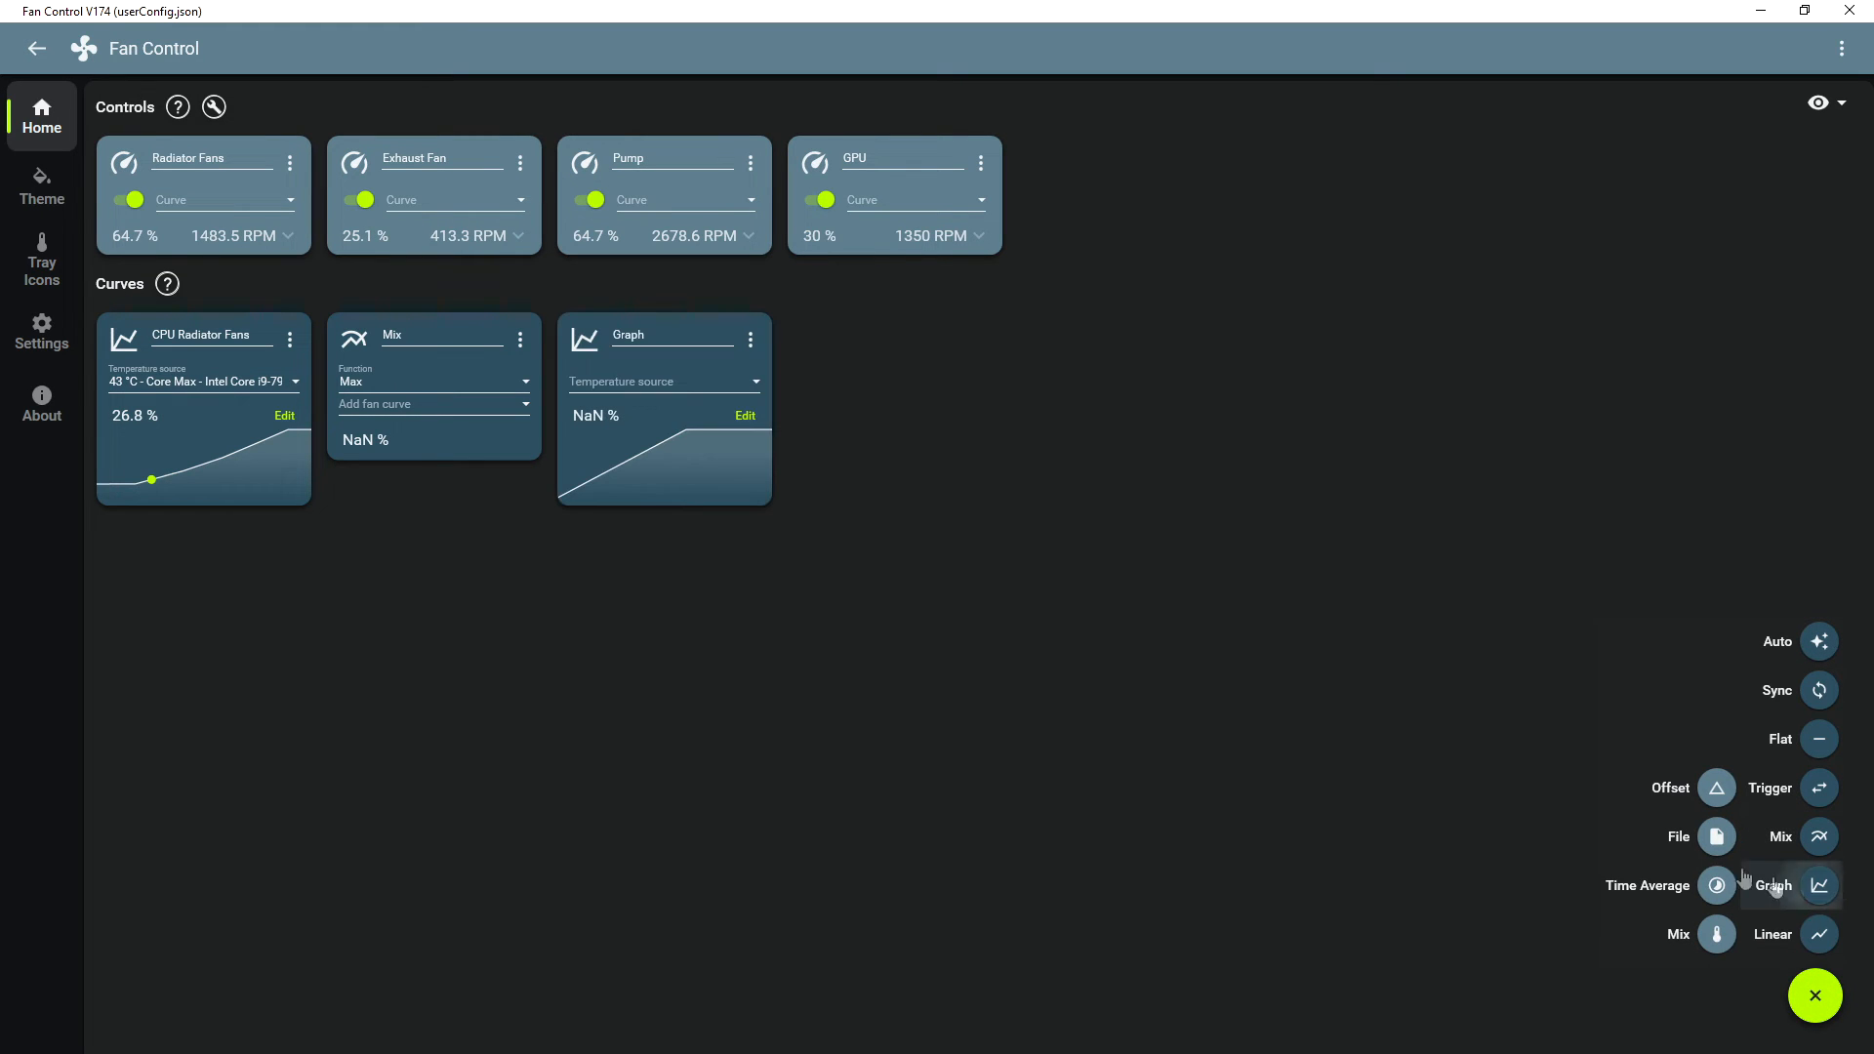
left_click(689, 383)
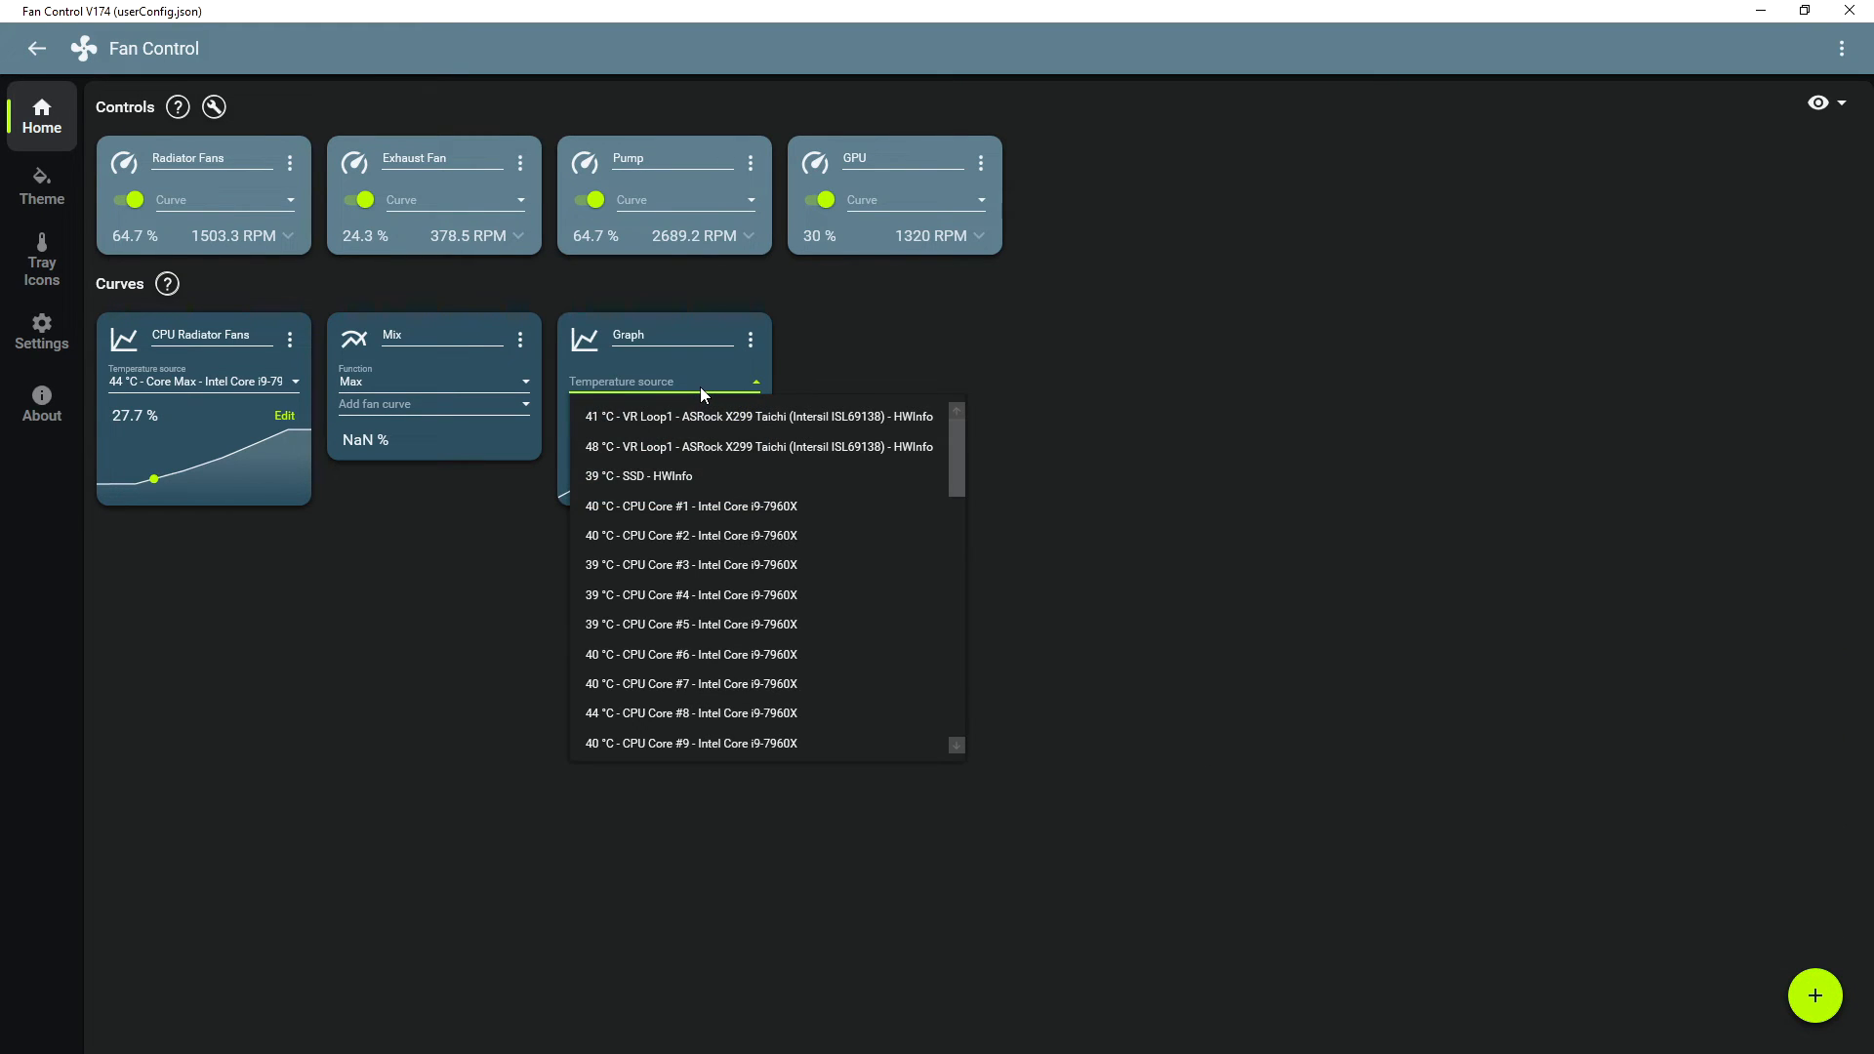
scroll(856, 543, "down", 5)
scroll(856, 541, "down", 5)
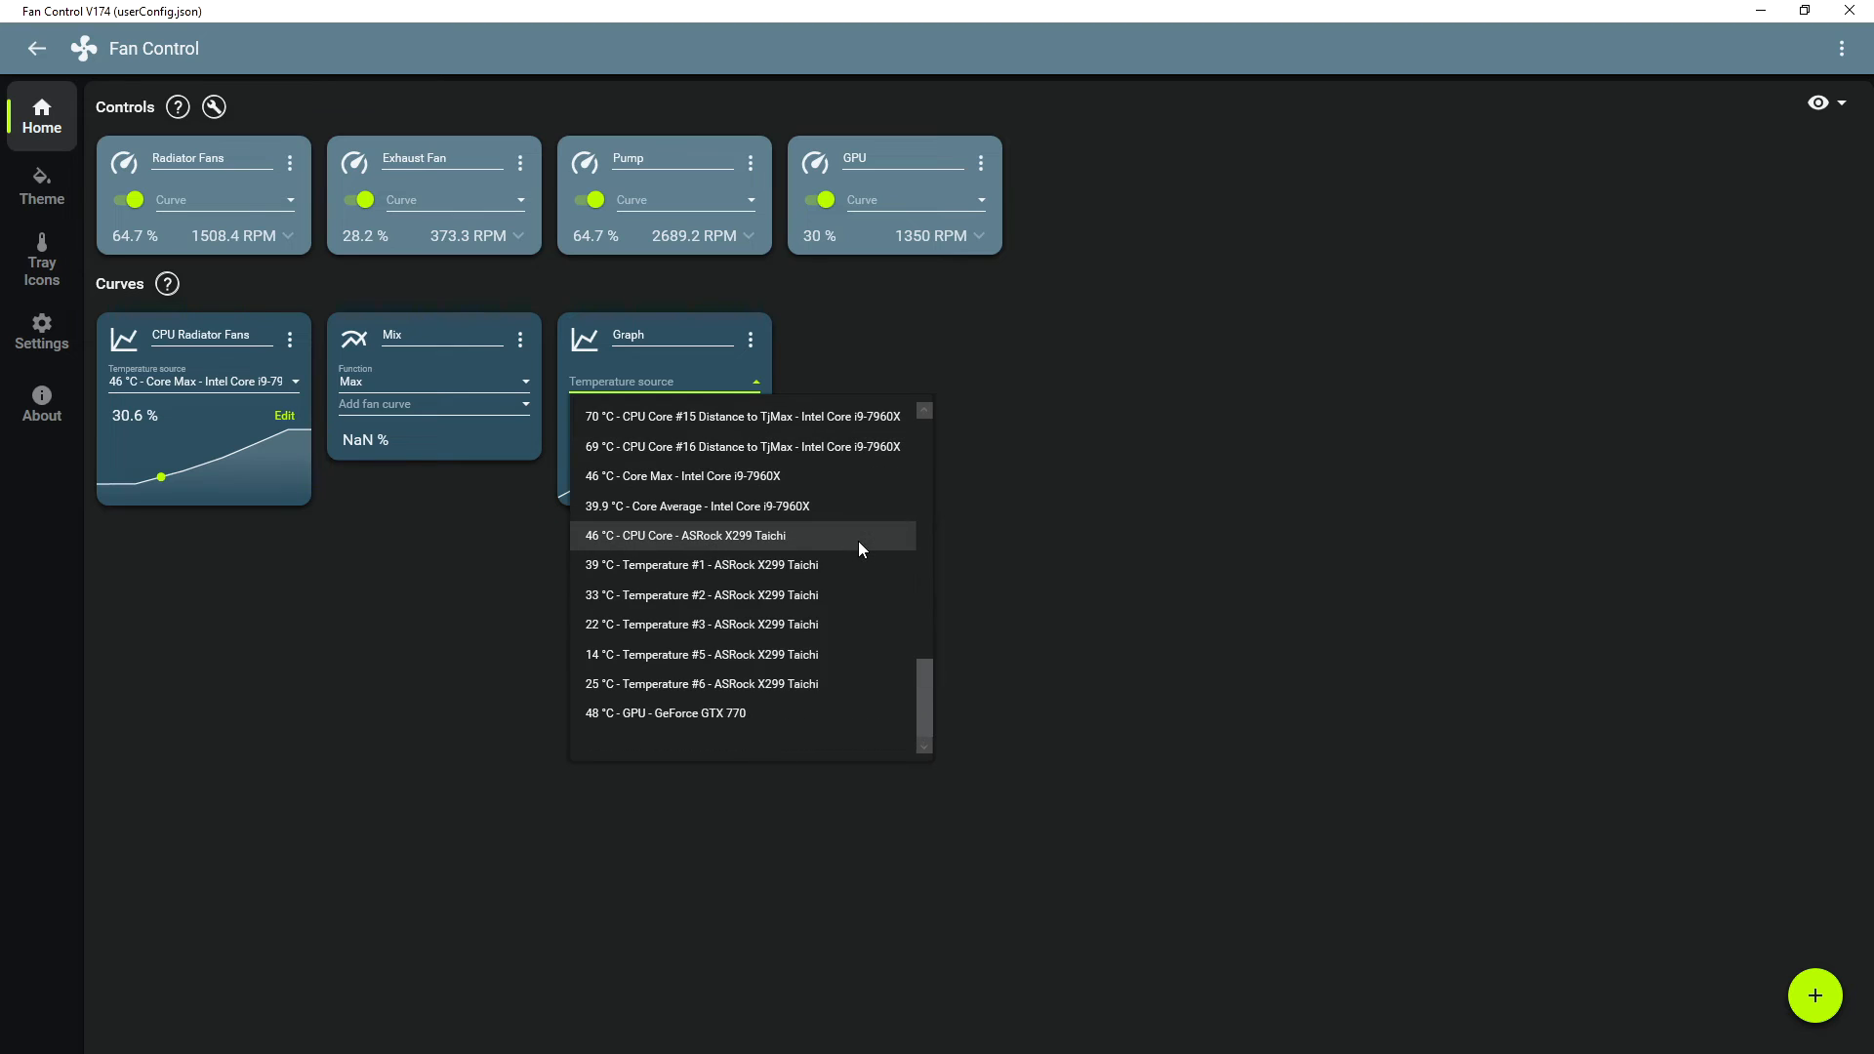
left_click(829, 710)
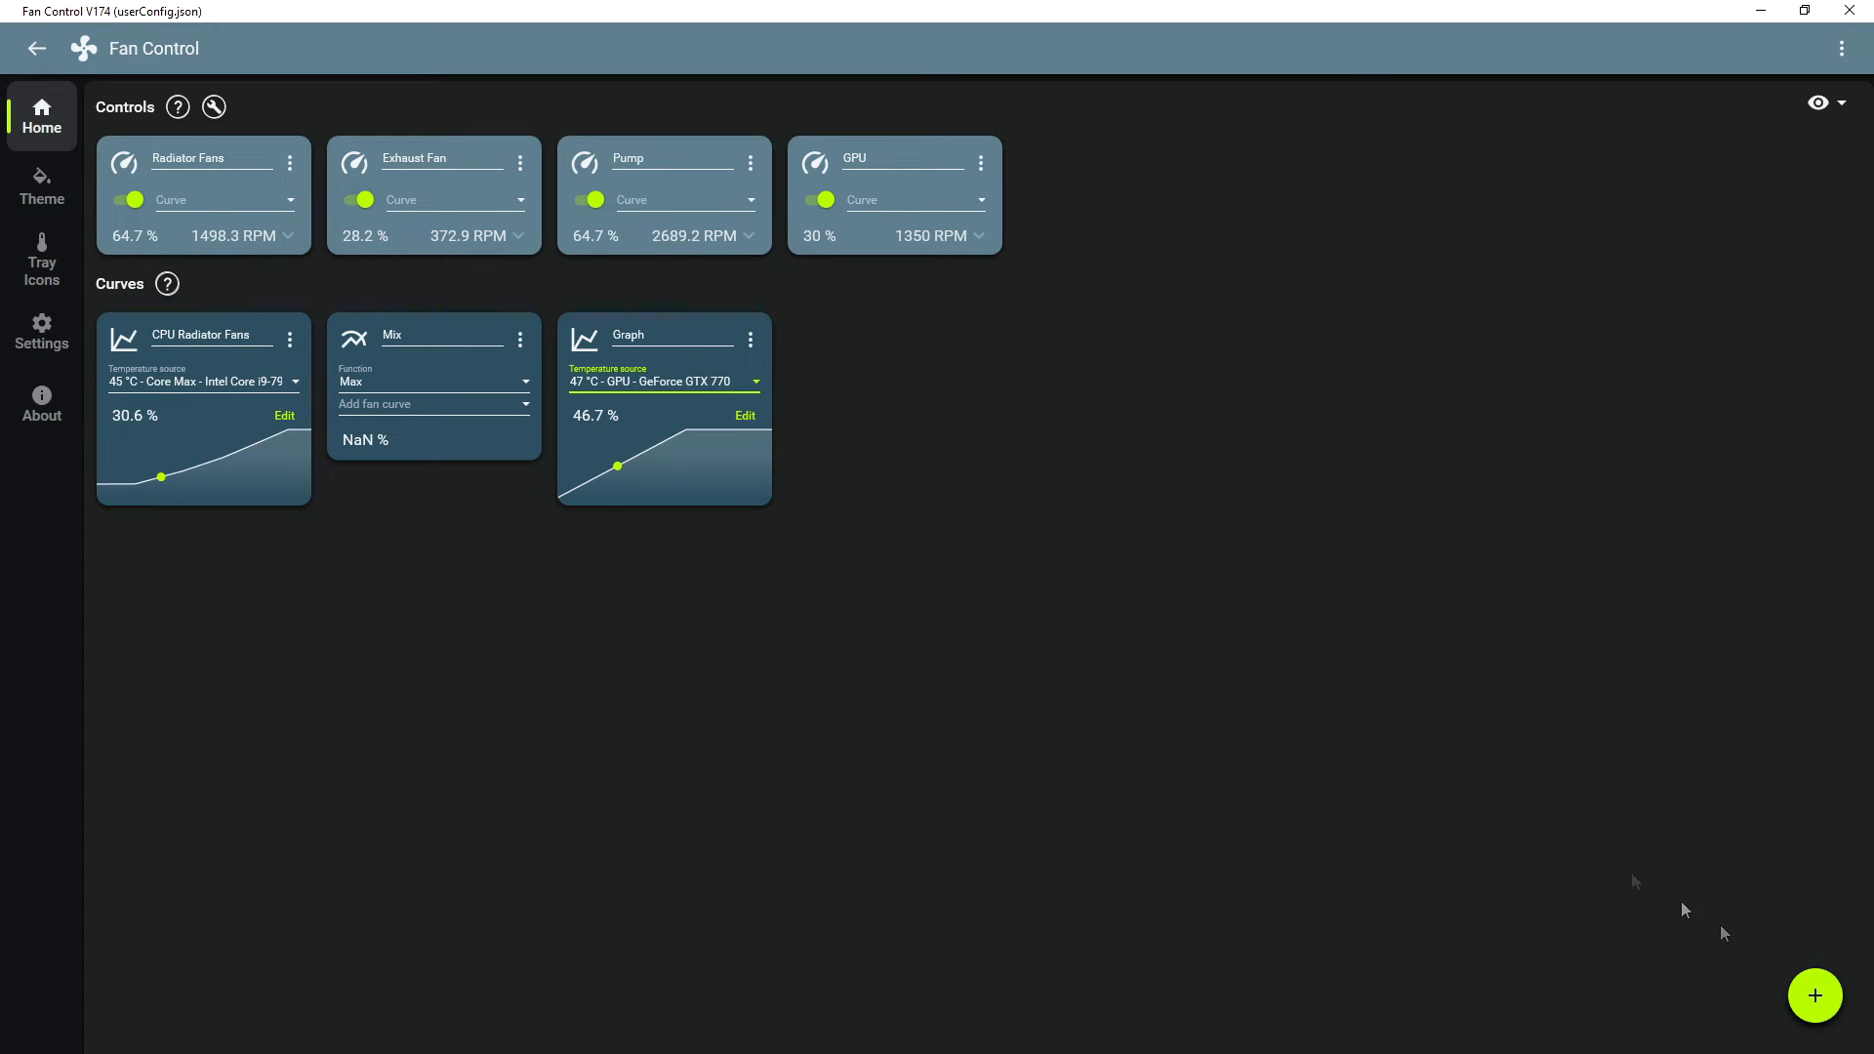
- Place the new graph curve ahead of the mix curve and rename it GPU Radiator Fans
left_click(664, 334)
left_click_drag(661, 326, 322, 341)
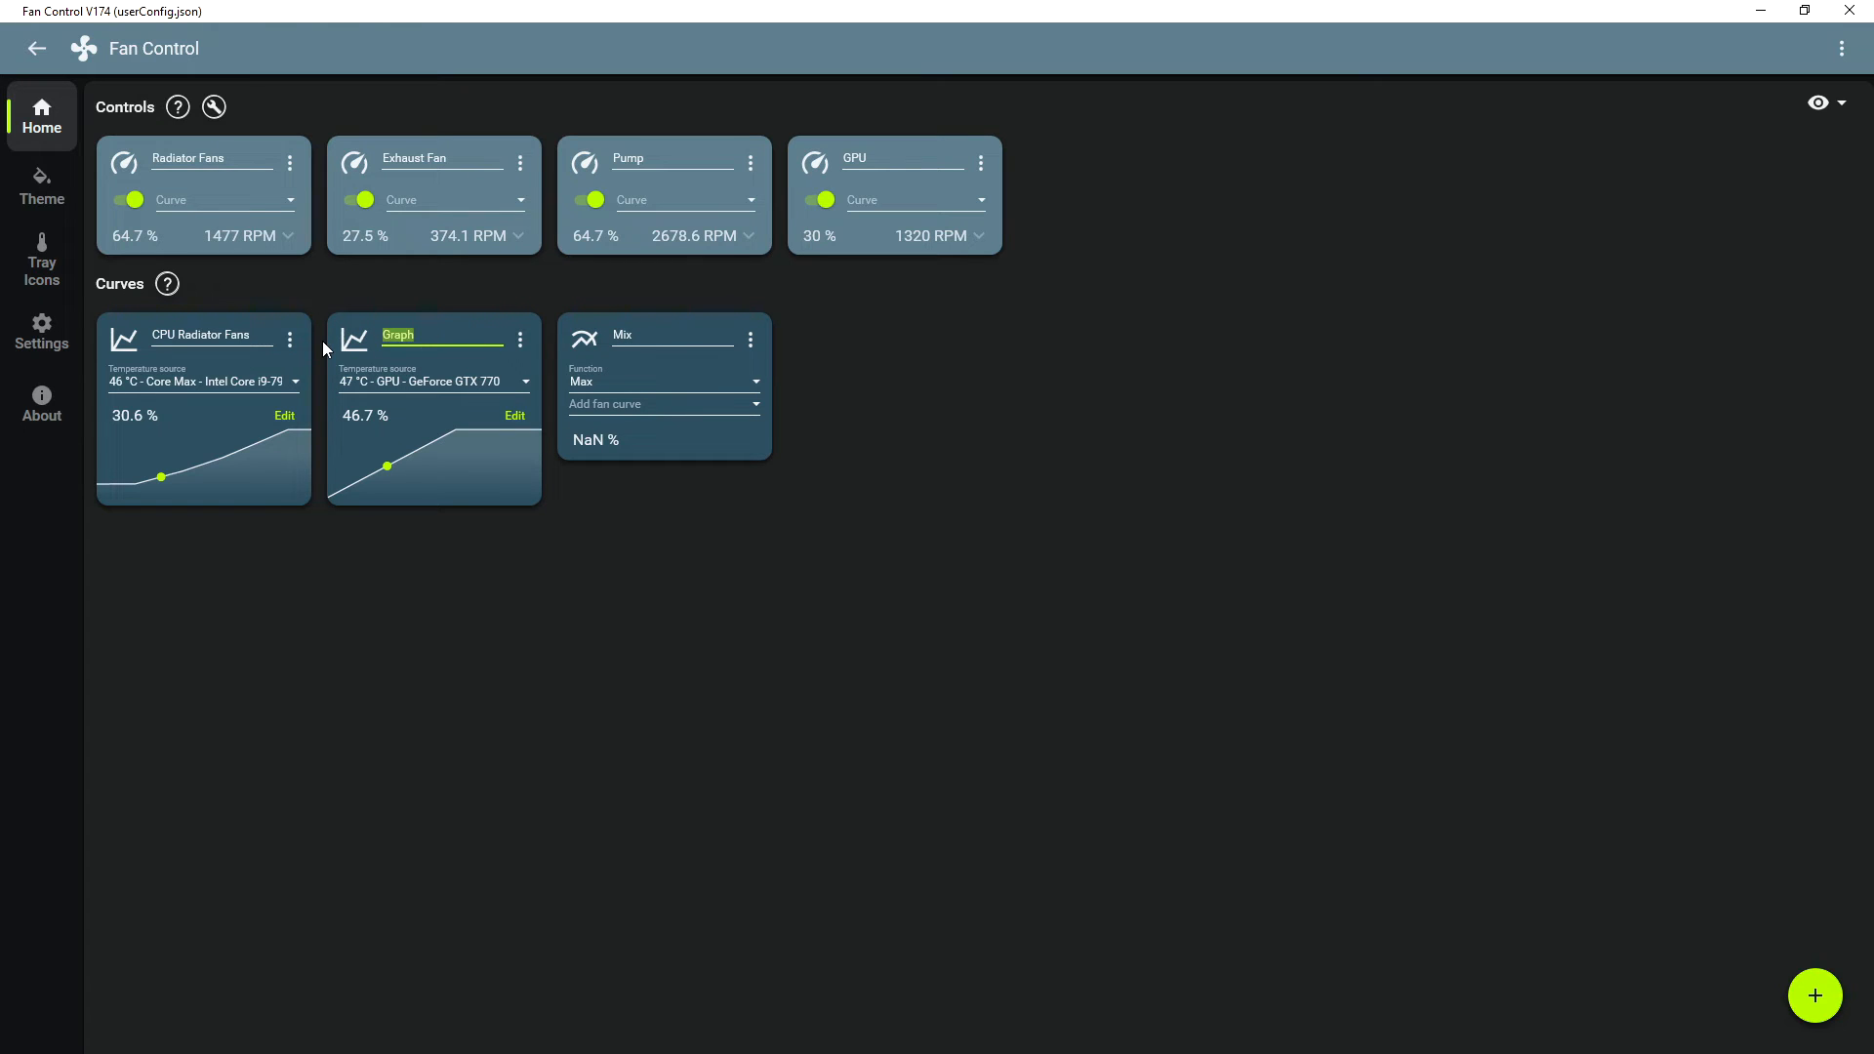
type("GPU")
left_click(602, 353)
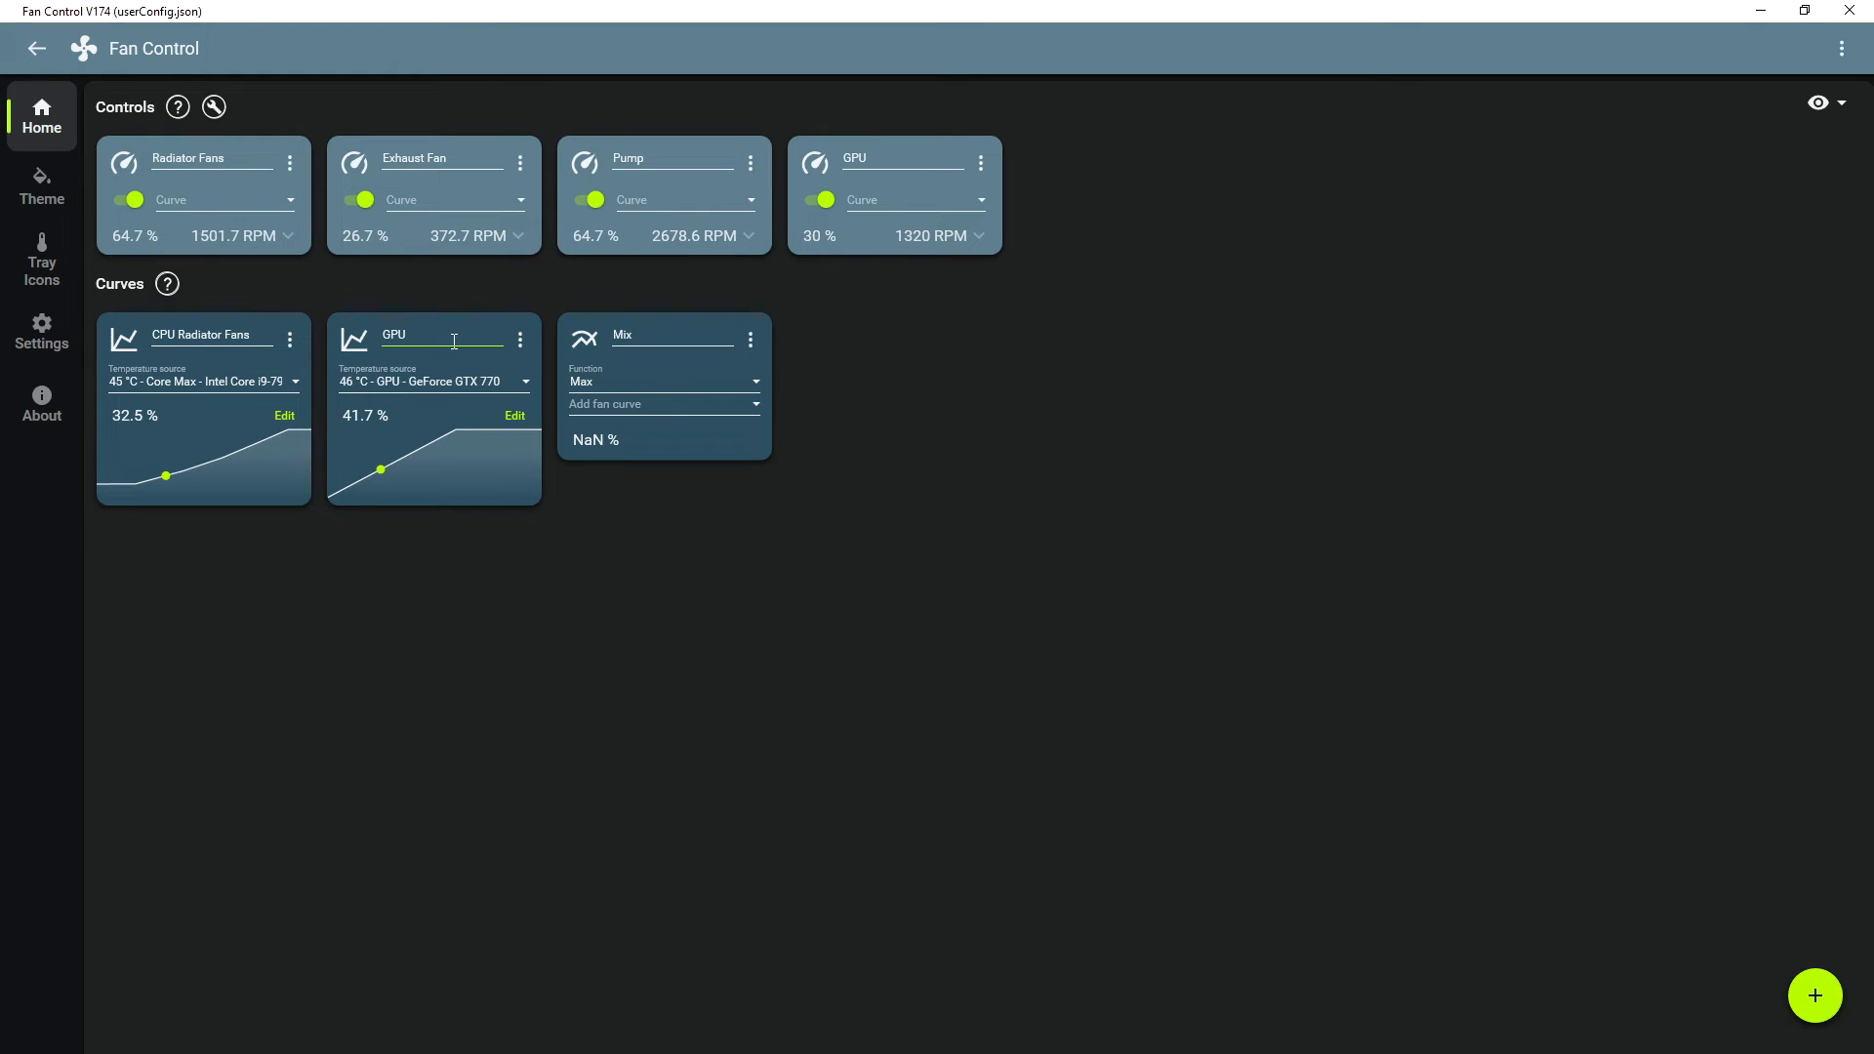
type("ator Fans")
- Rename the mix curve Radiator Fans and add the CPU Radiator Fans and GPU Radiator Fans curves to it
double_click(674, 340)
type("Radiator Fans")
left_click(711, 558)
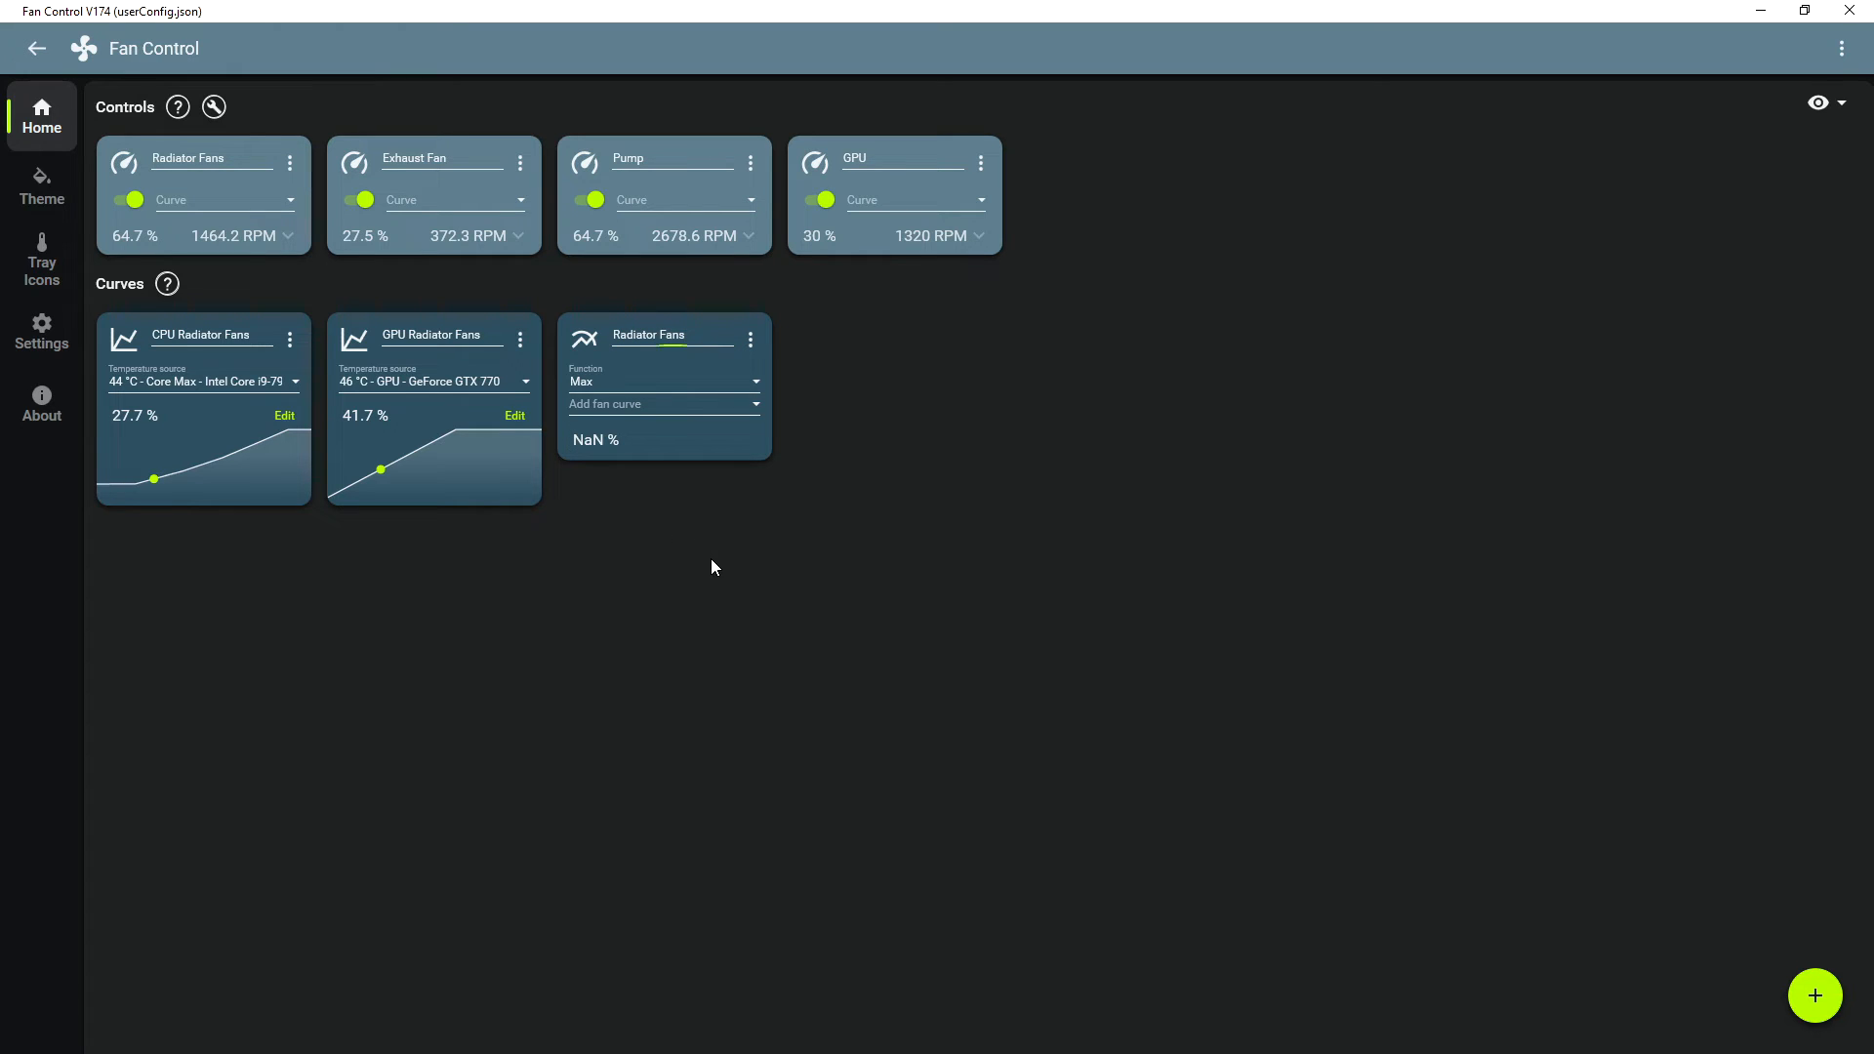
left_click(682, 404)
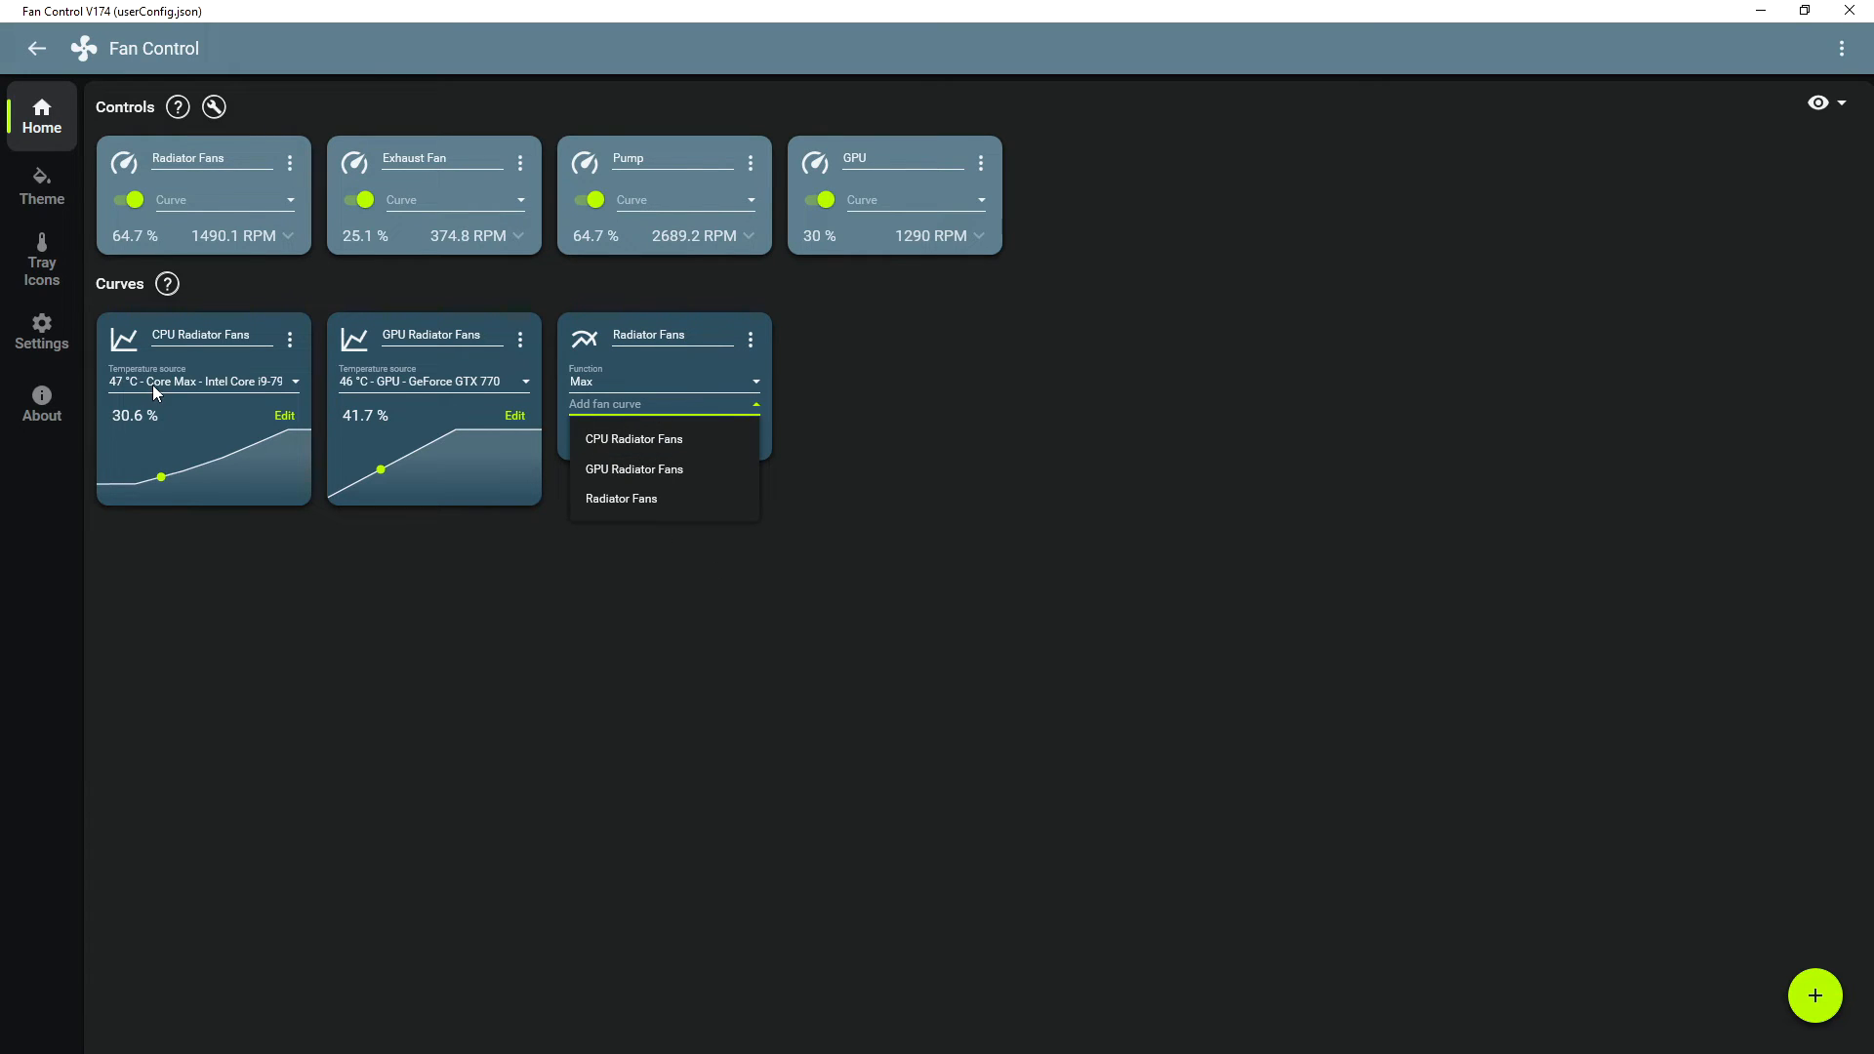
left_click(605, 438)
left_click(655, 406)
left_click(651, 470)
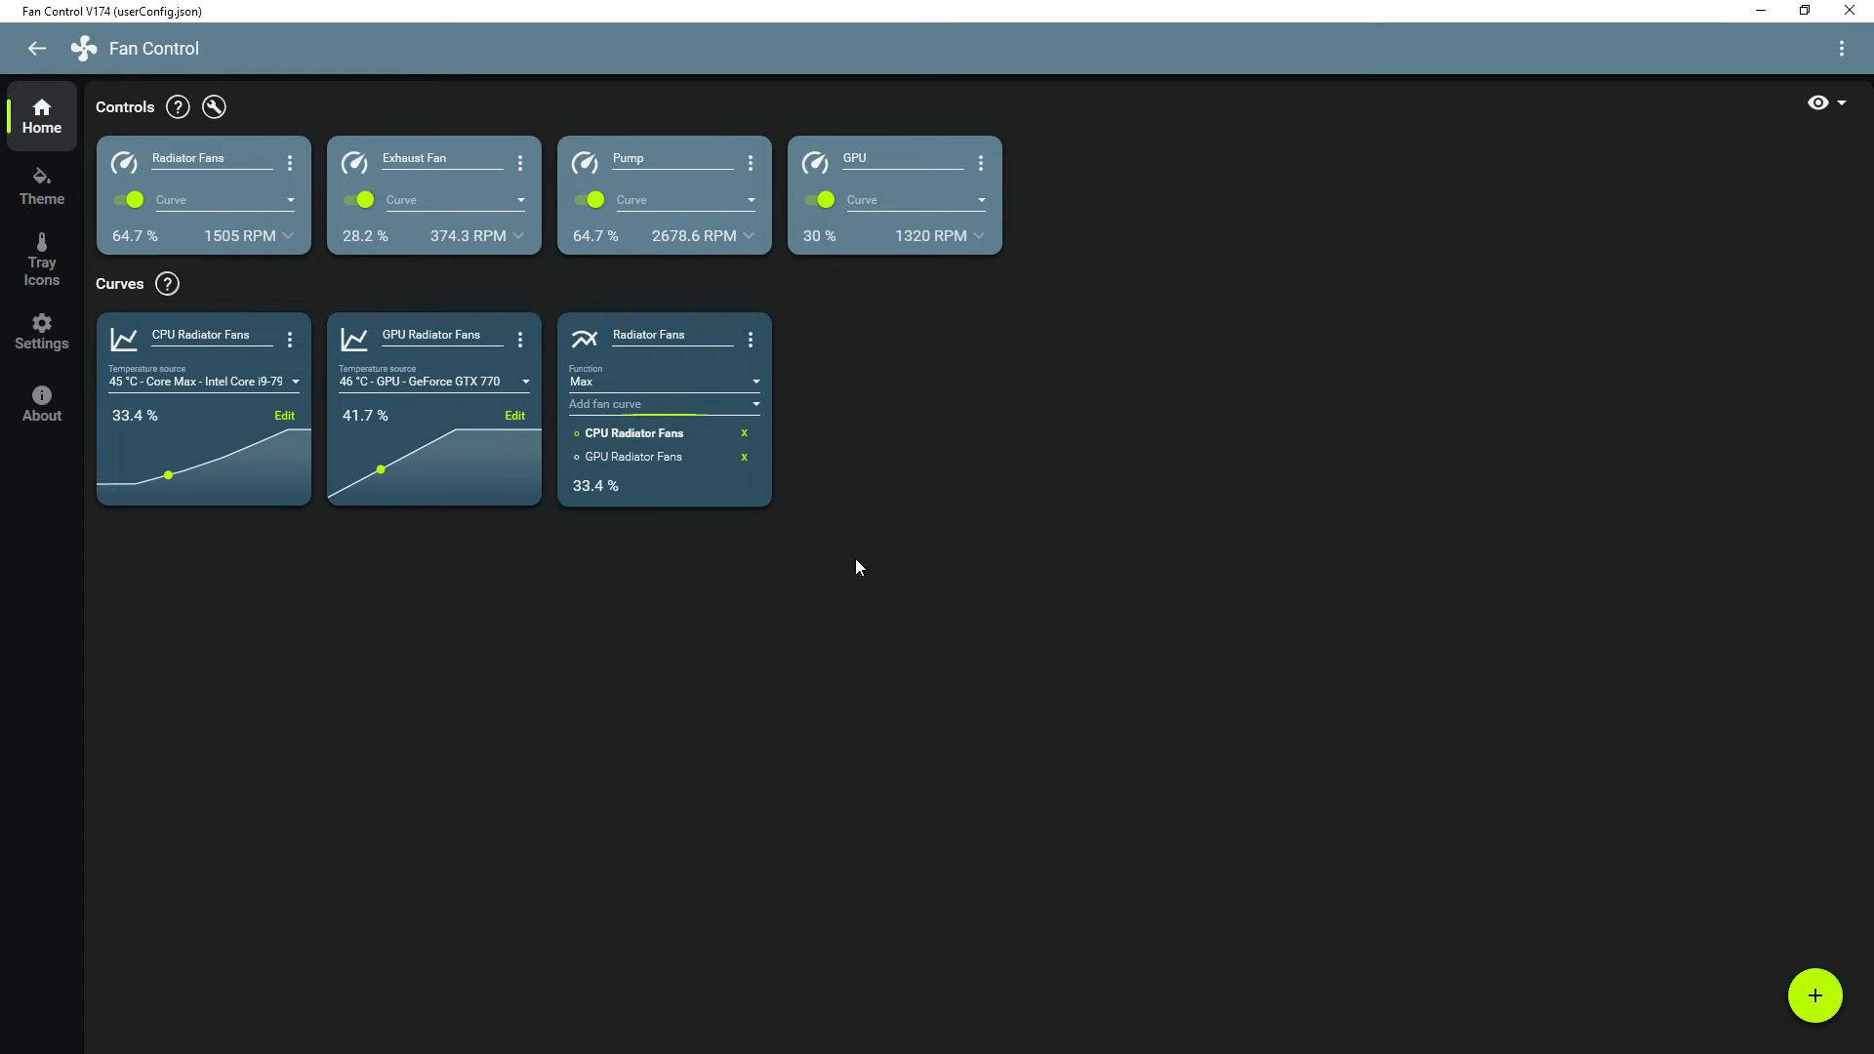
- Assign the Radiator Fans mix curve to the Radiator Fans control and keep the mix function at Max
left_click(263, 195)
left_click(238, 291)
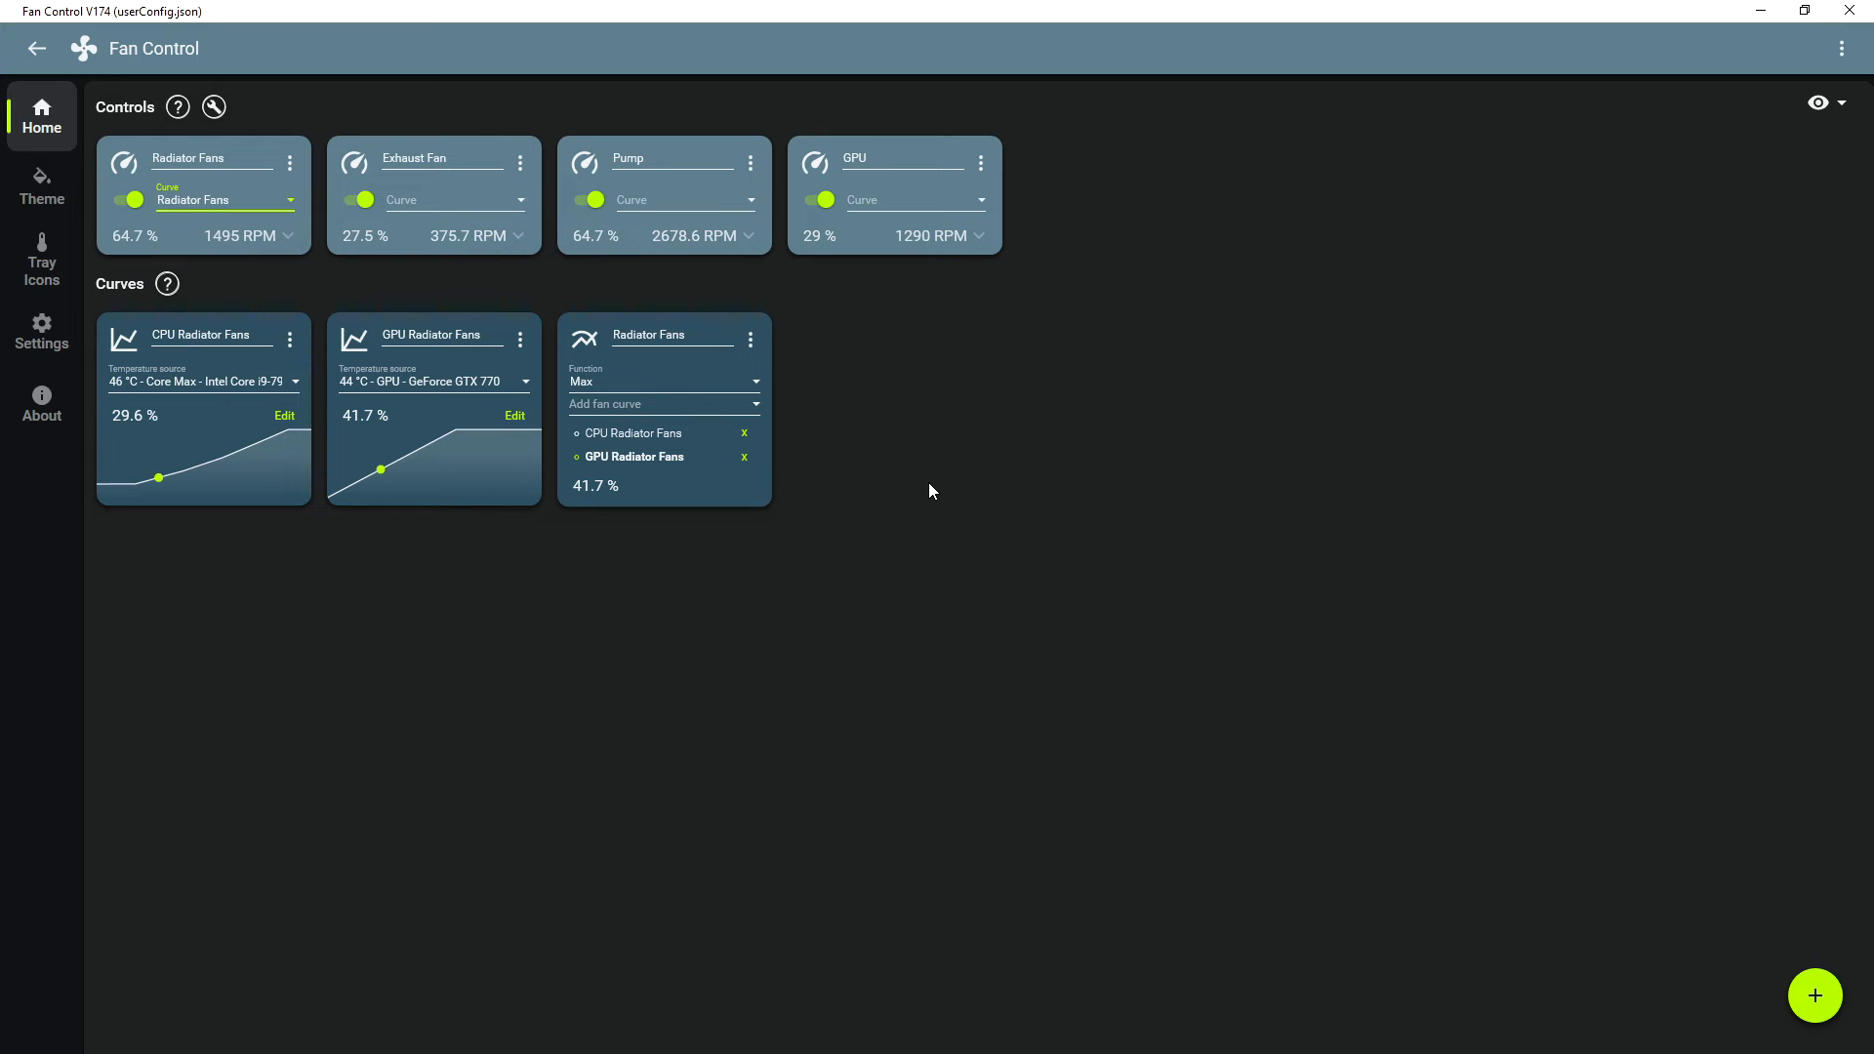
left_click(595, 384)
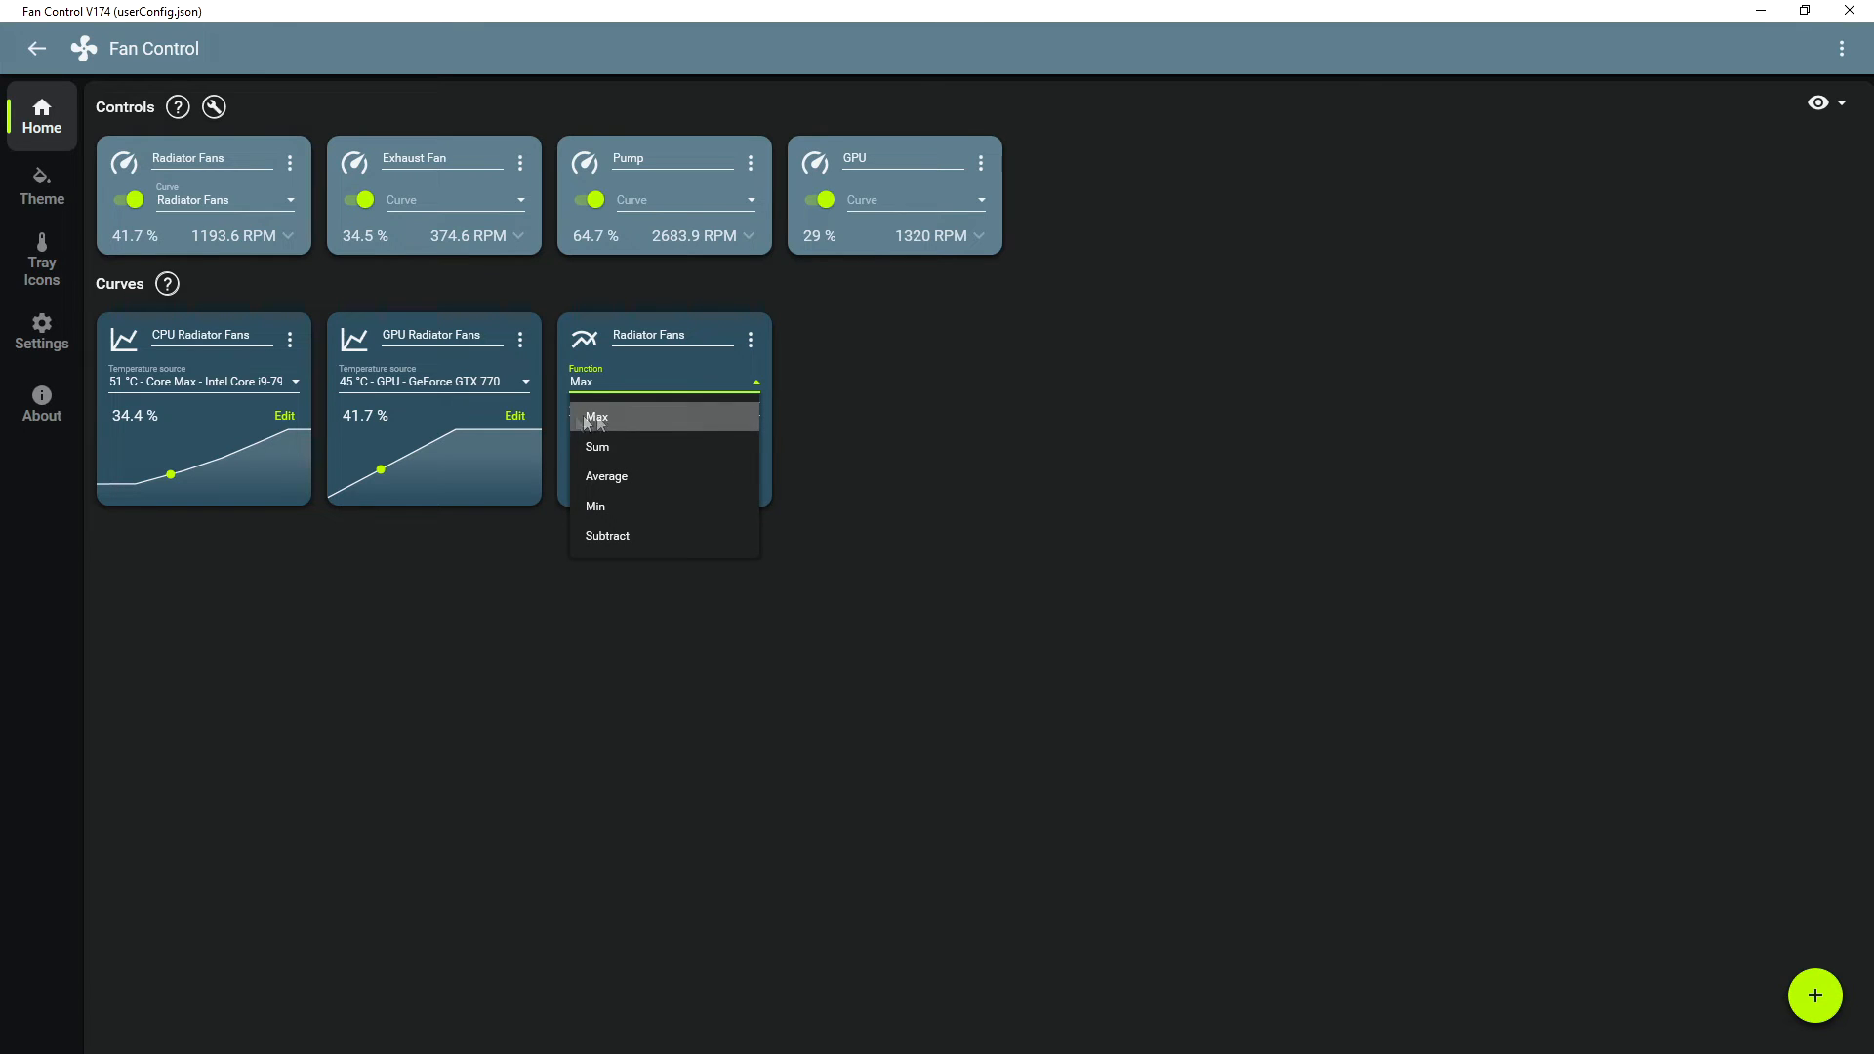
left_click(613, 416)
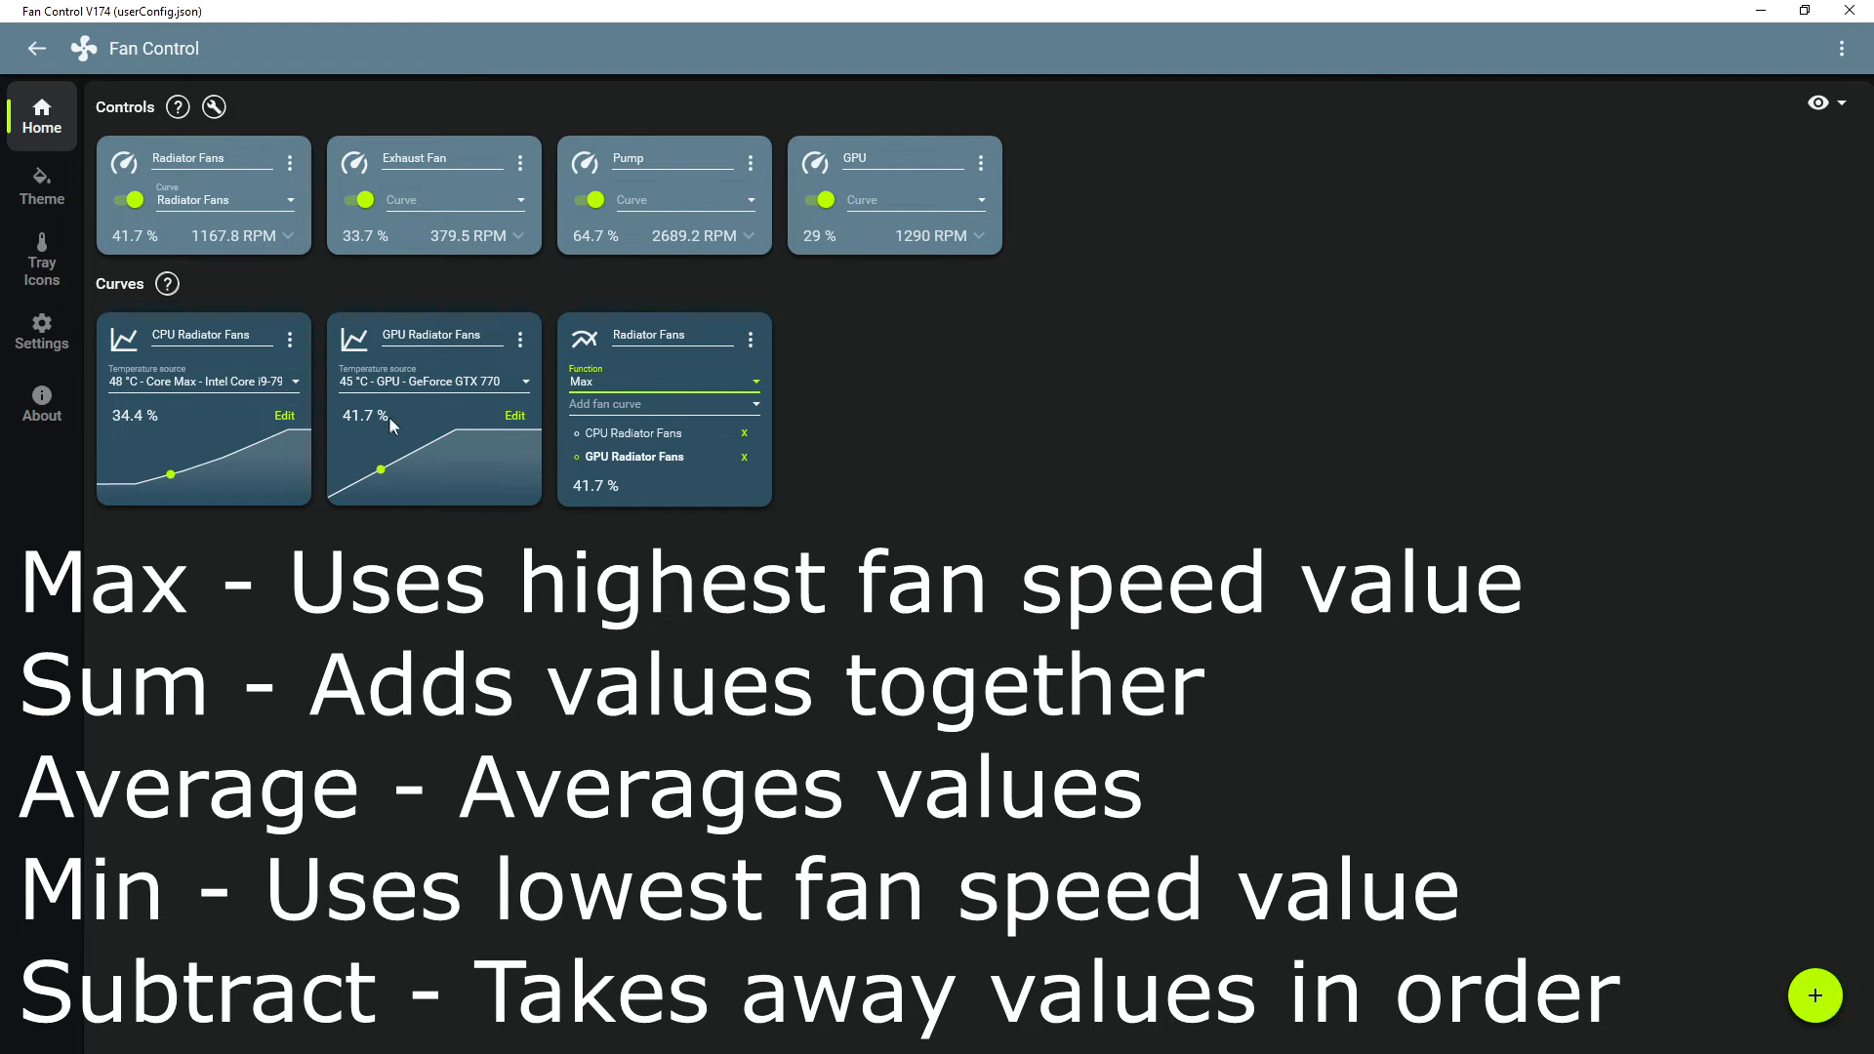
- Examine the CPU Radiator Fans and GPU Radiator Fans graphs and leave both without changes
left_click(284, 415)
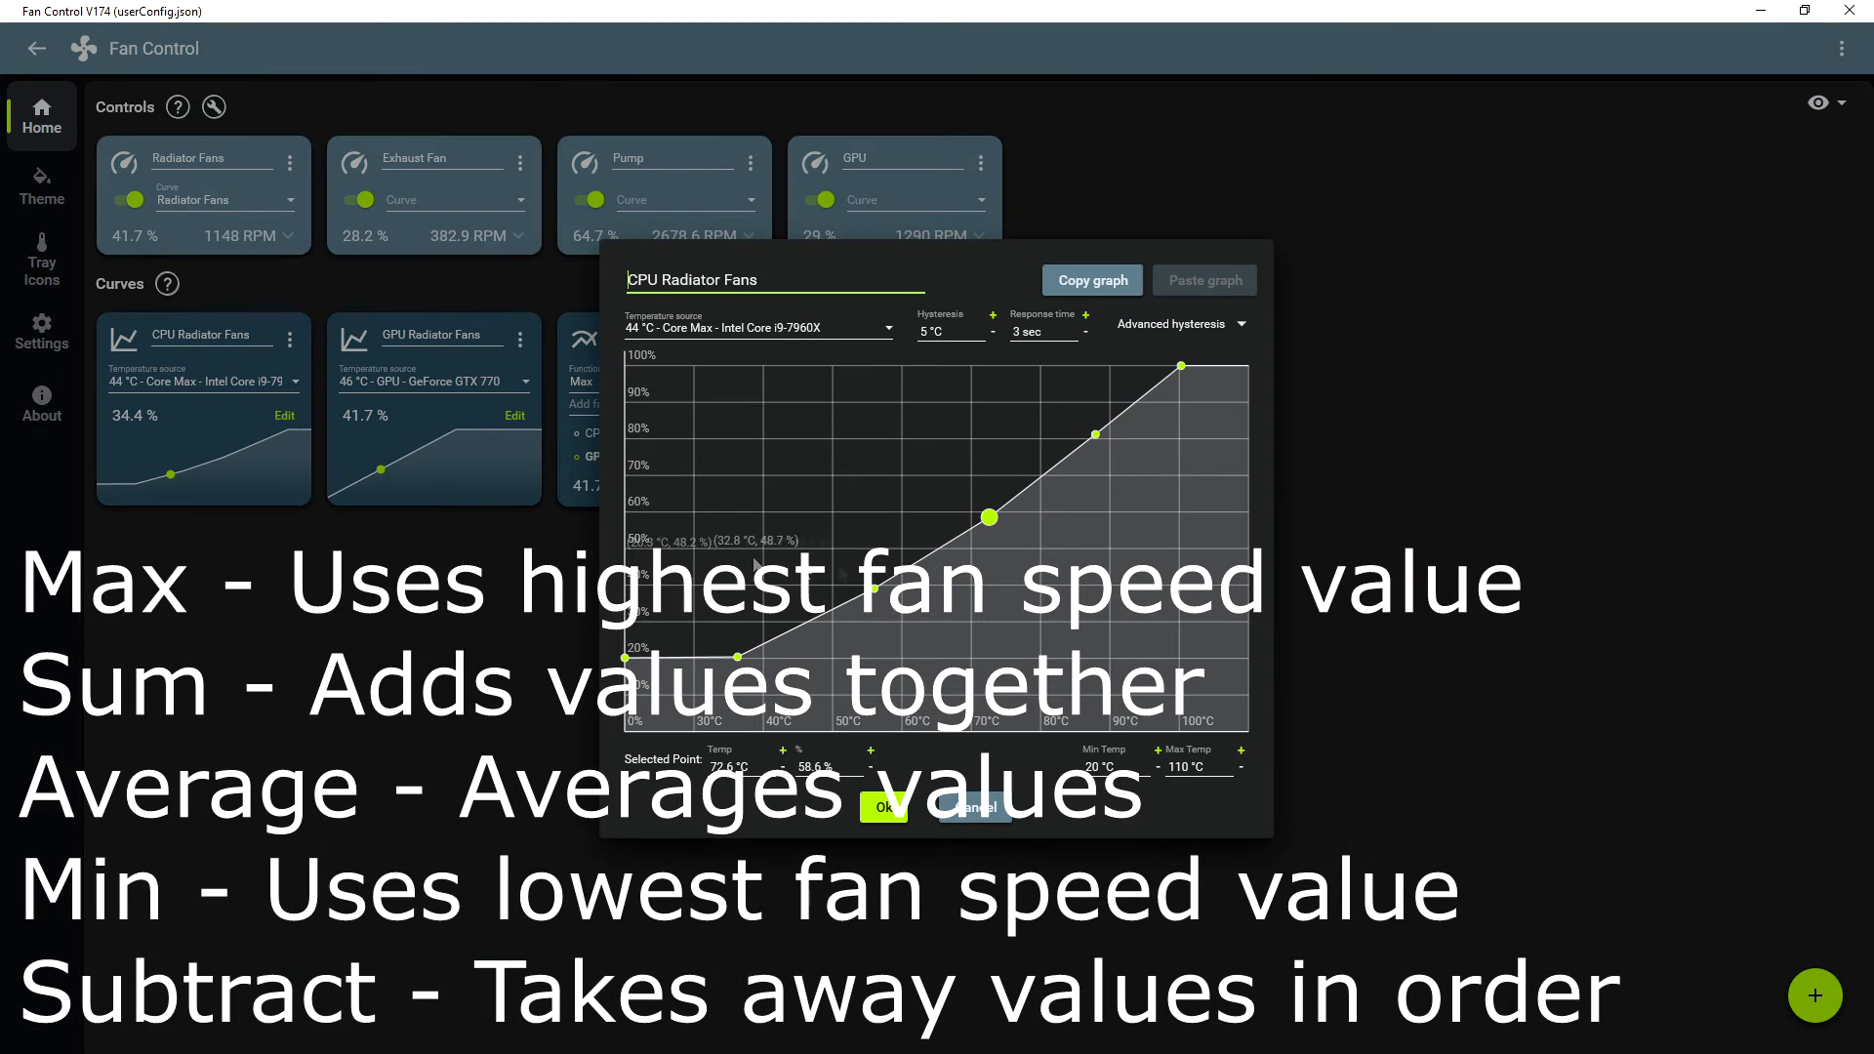
left_click(876, 589)
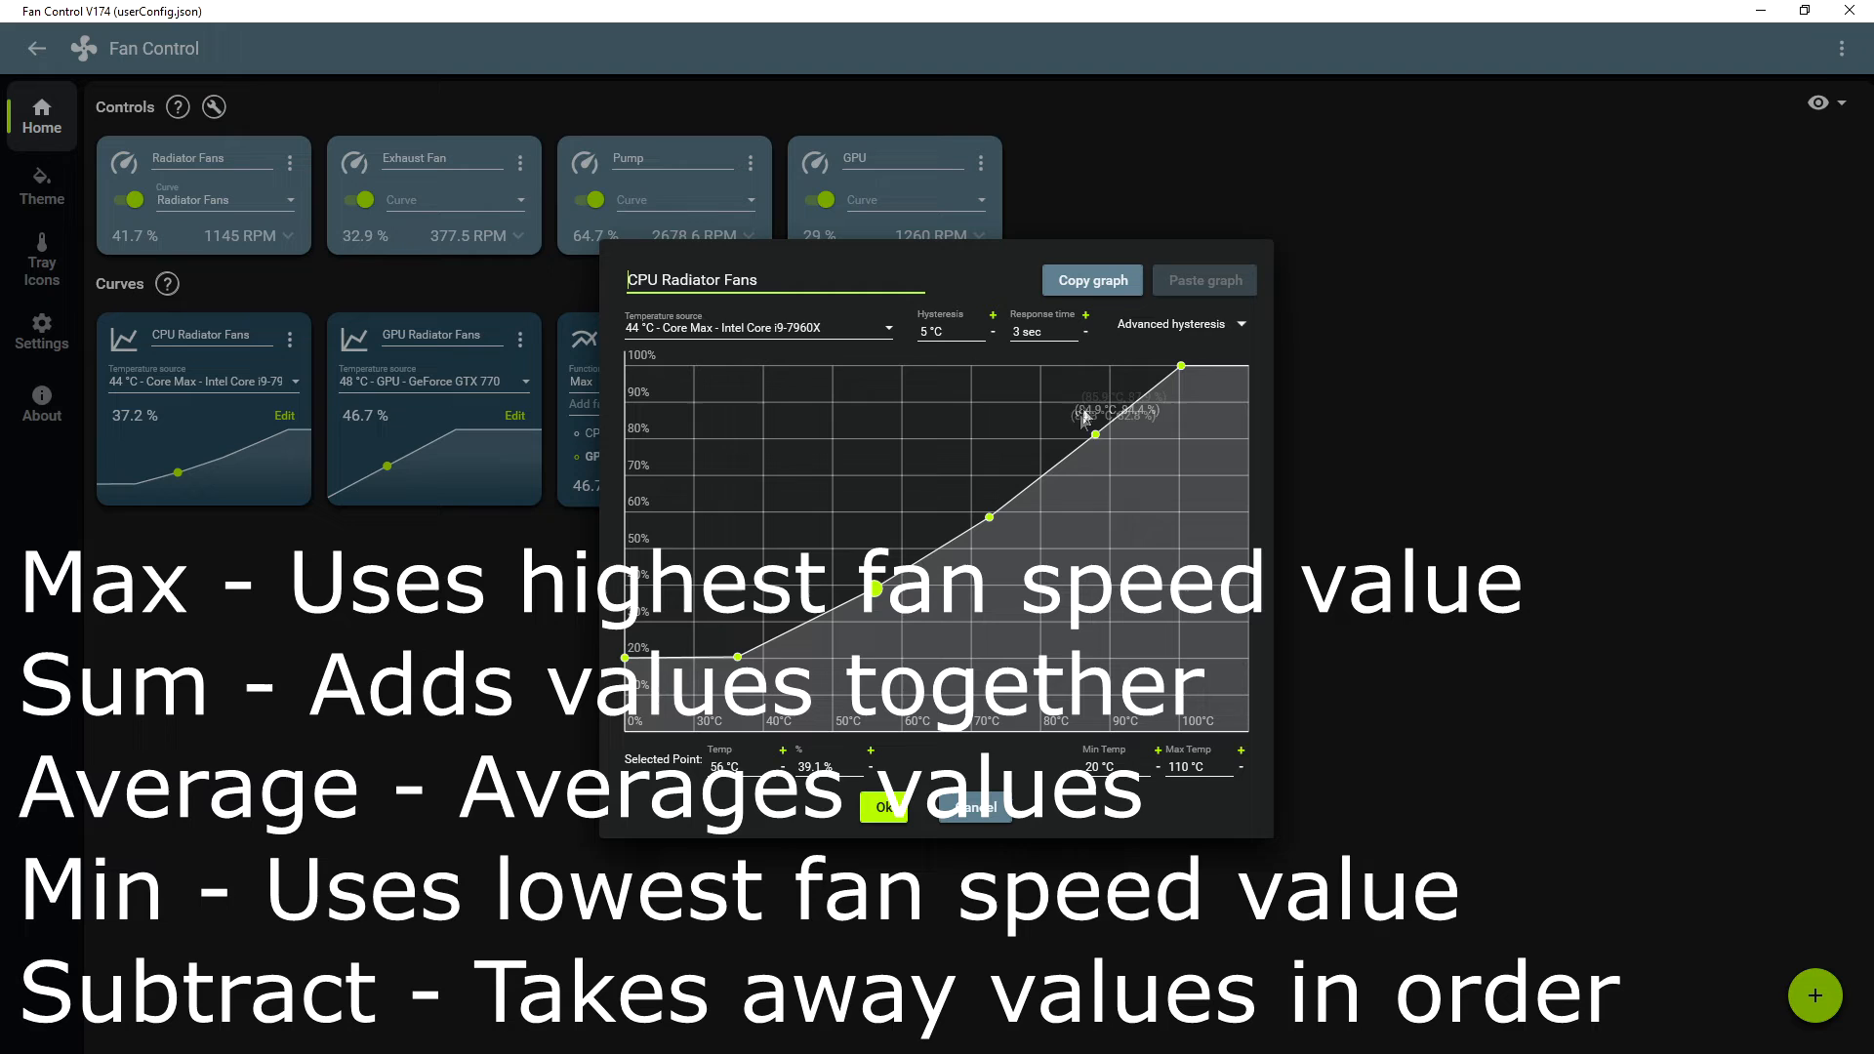
left_click(964, 816)
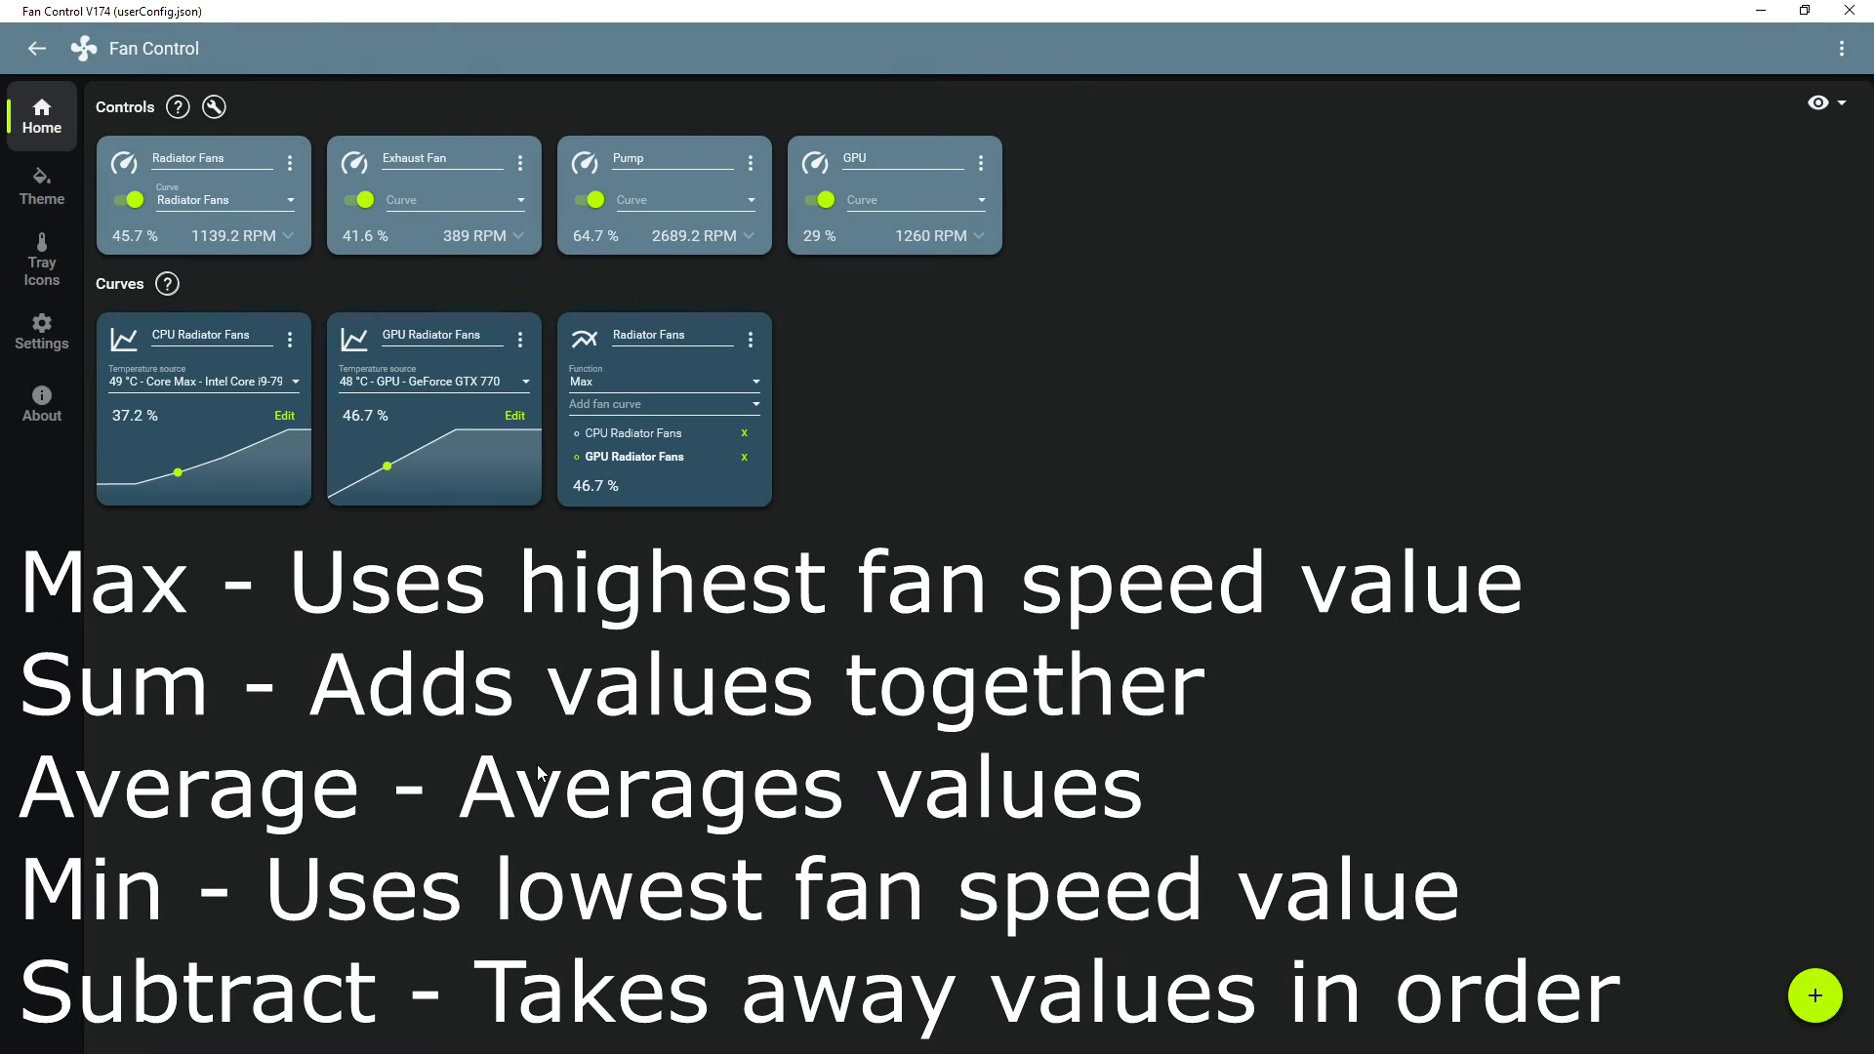
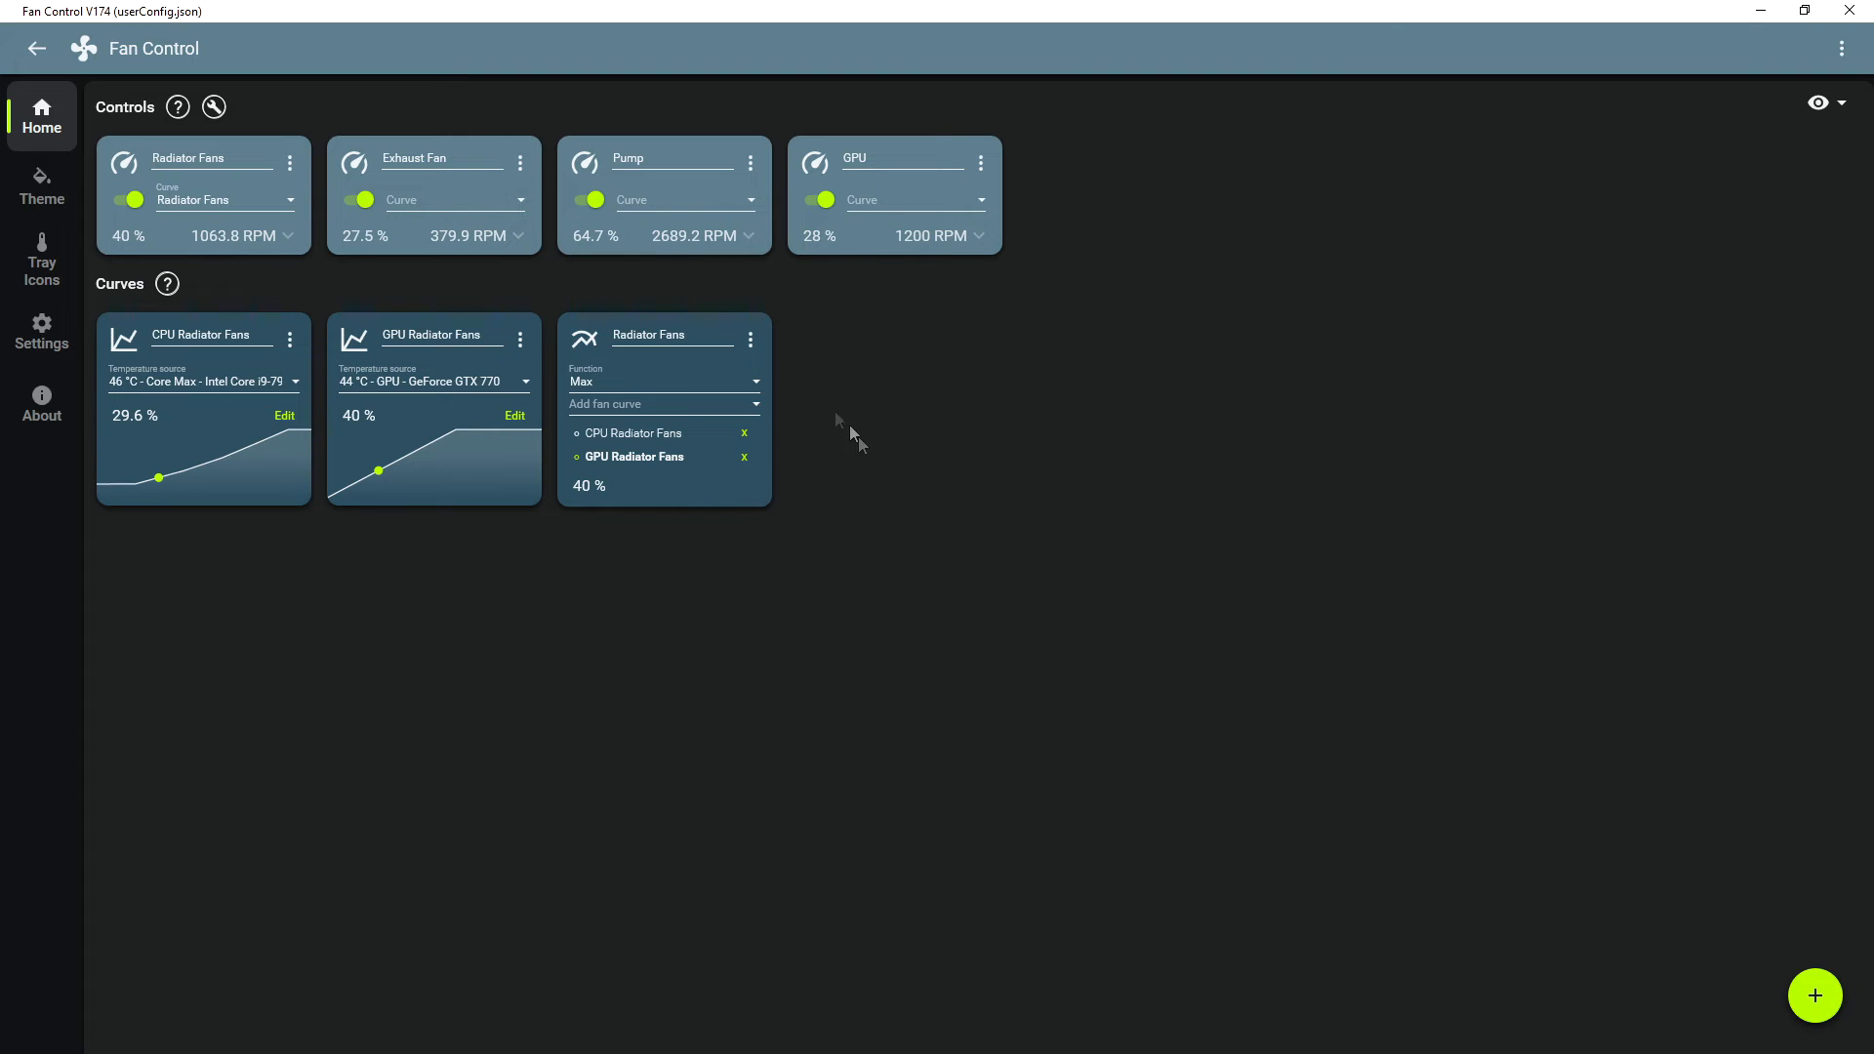
left_click(615, 335)
left_click(517, 415)
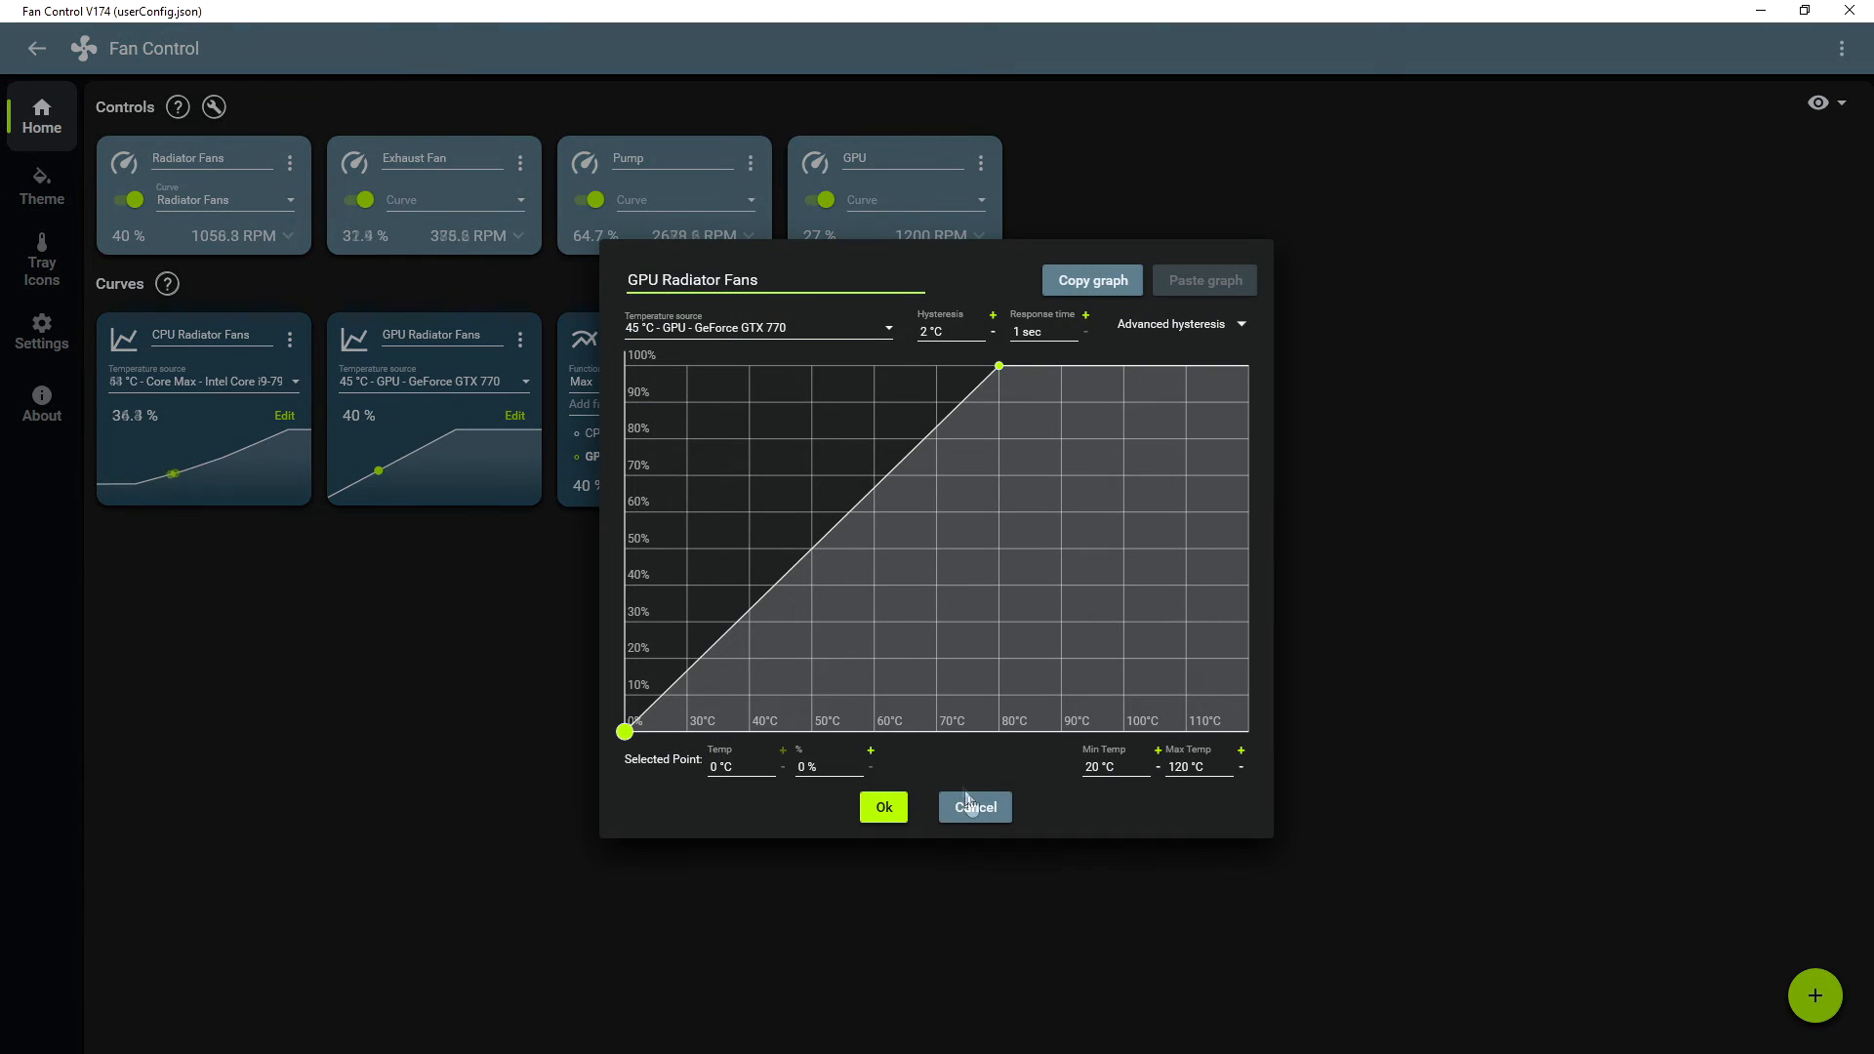
left_click(974, 807)
- Assign the GPU Radiator Fans curve to the GPU control
left_click(921, 205)
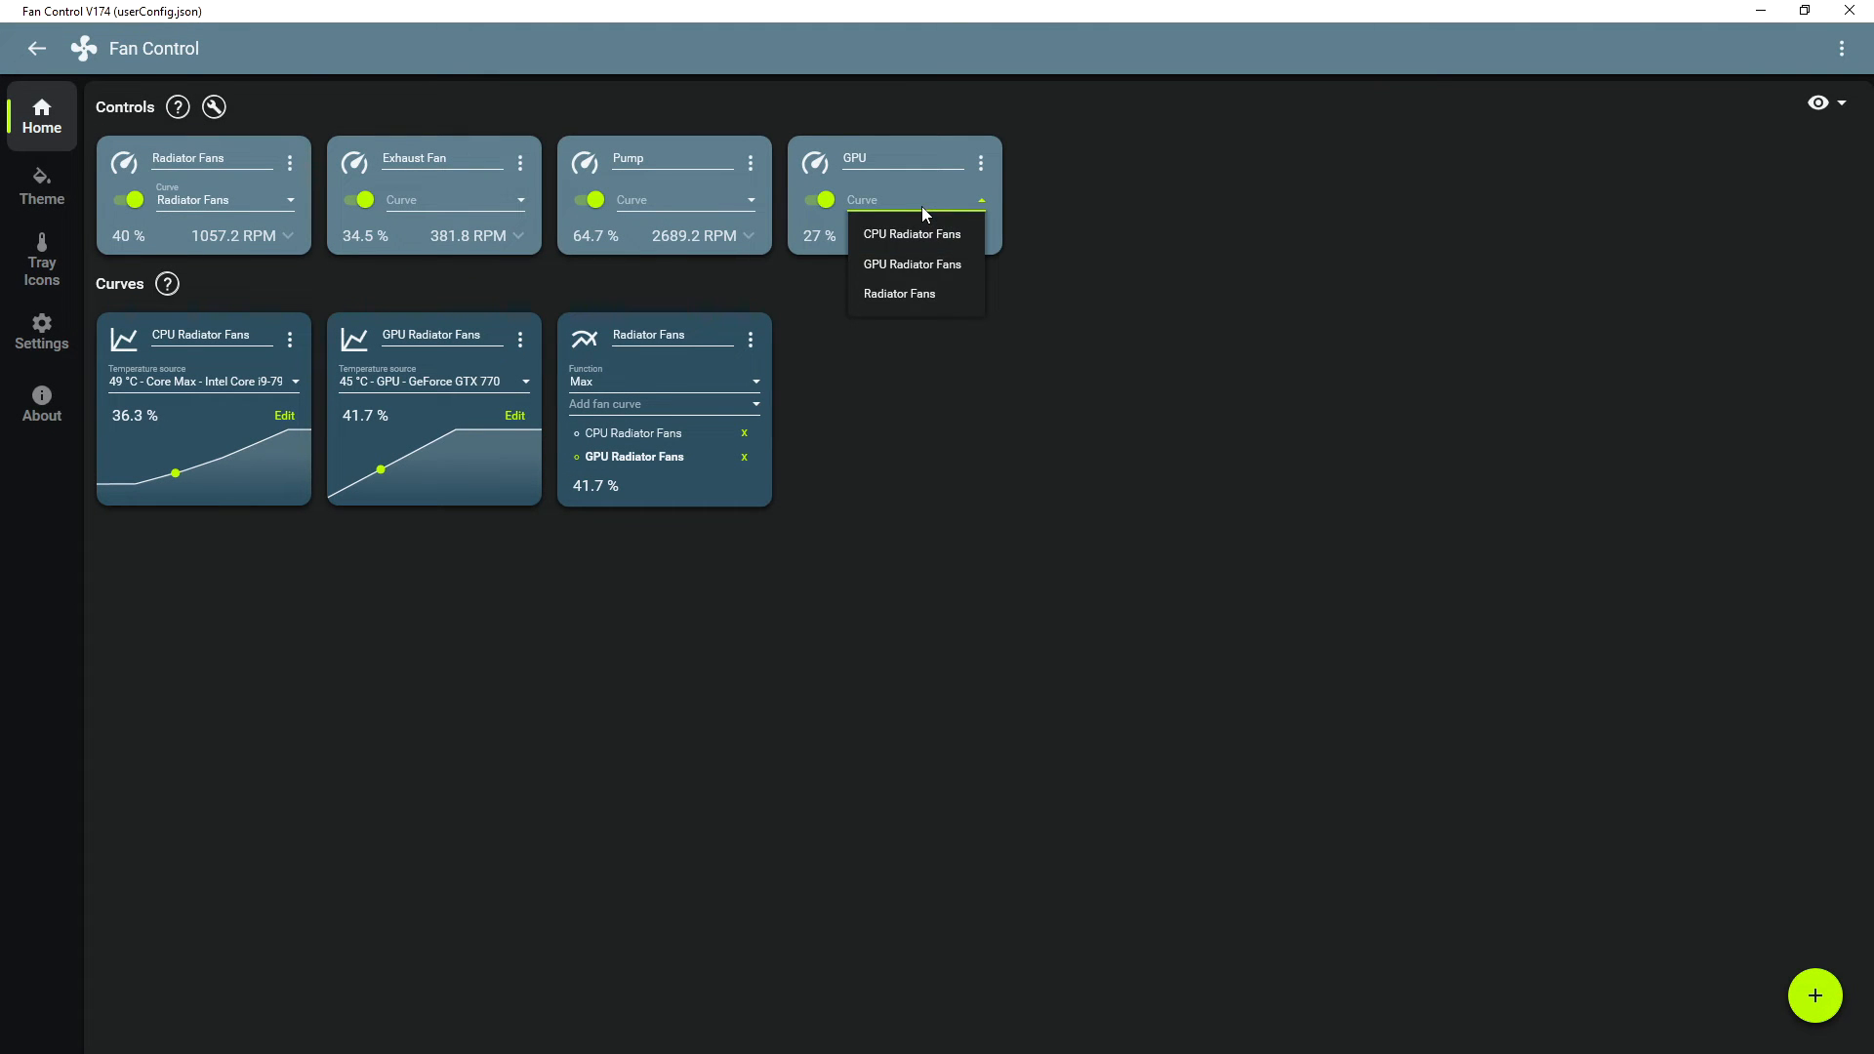
left_click(910, 265)
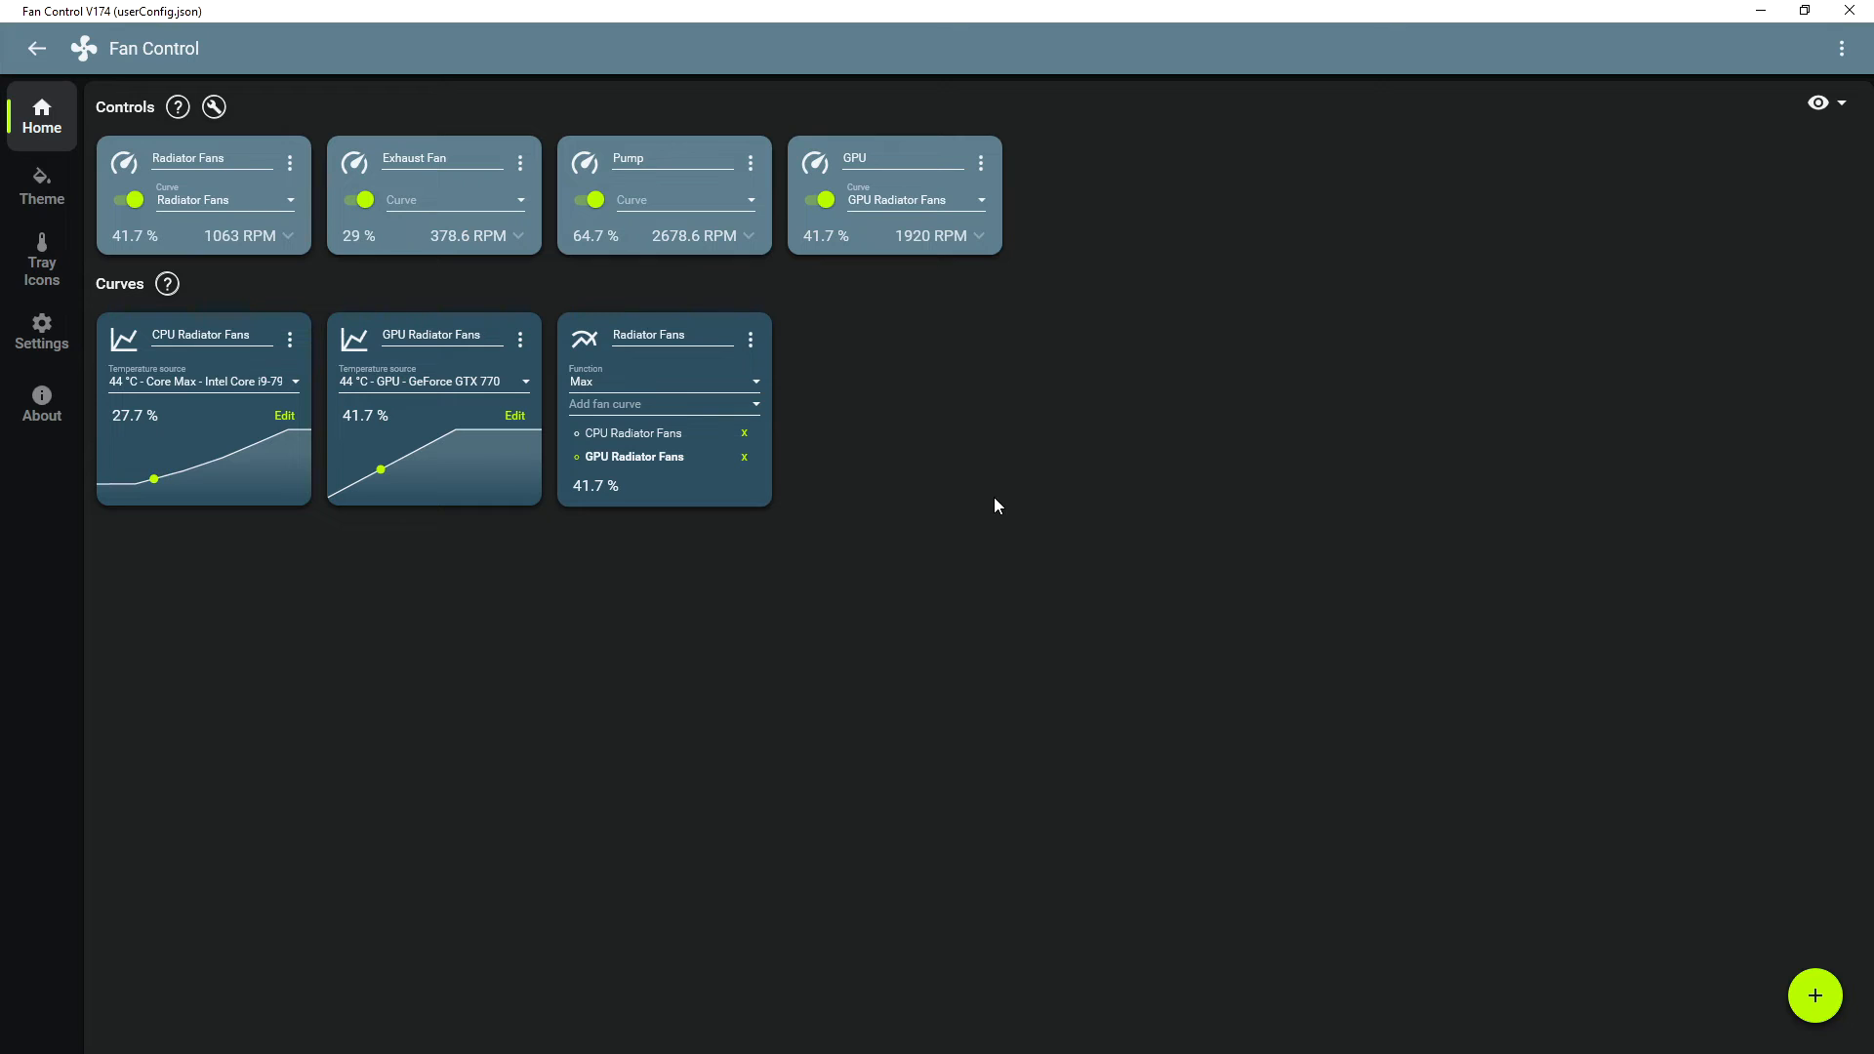
left_click(744, 417)
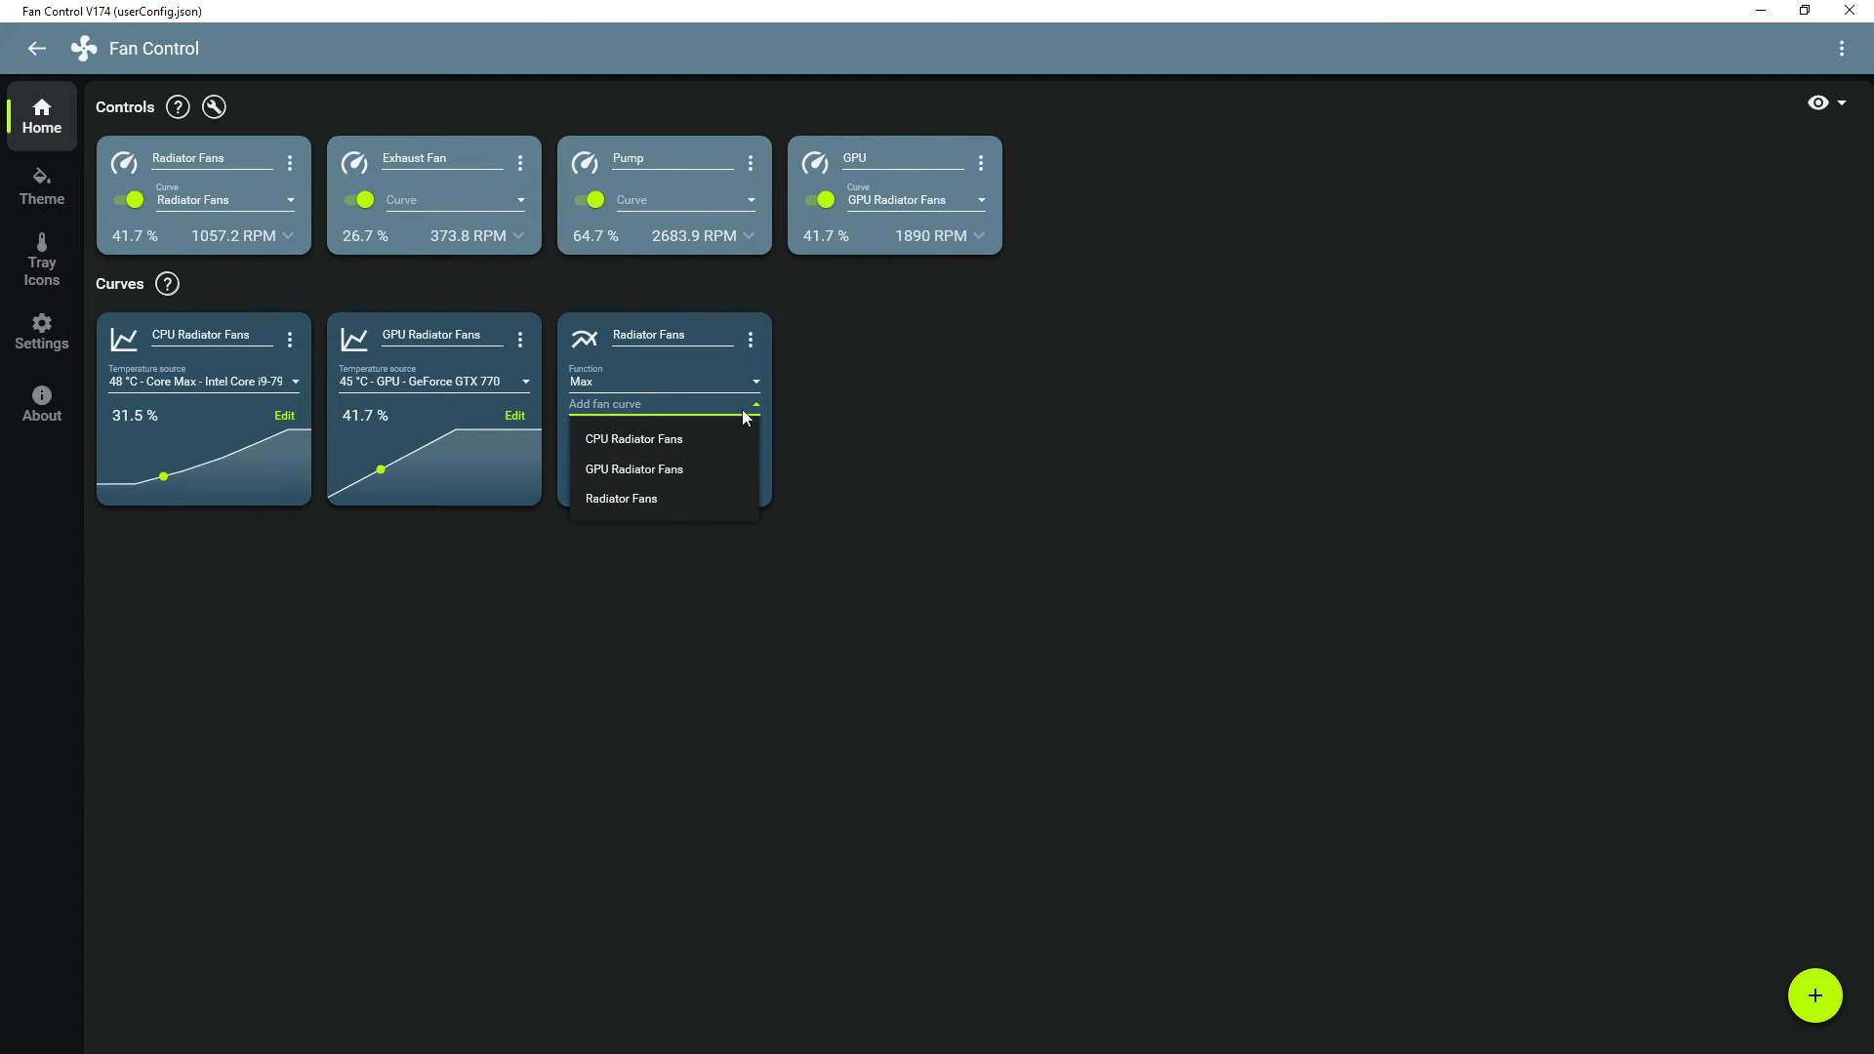
left_click(710, 498)
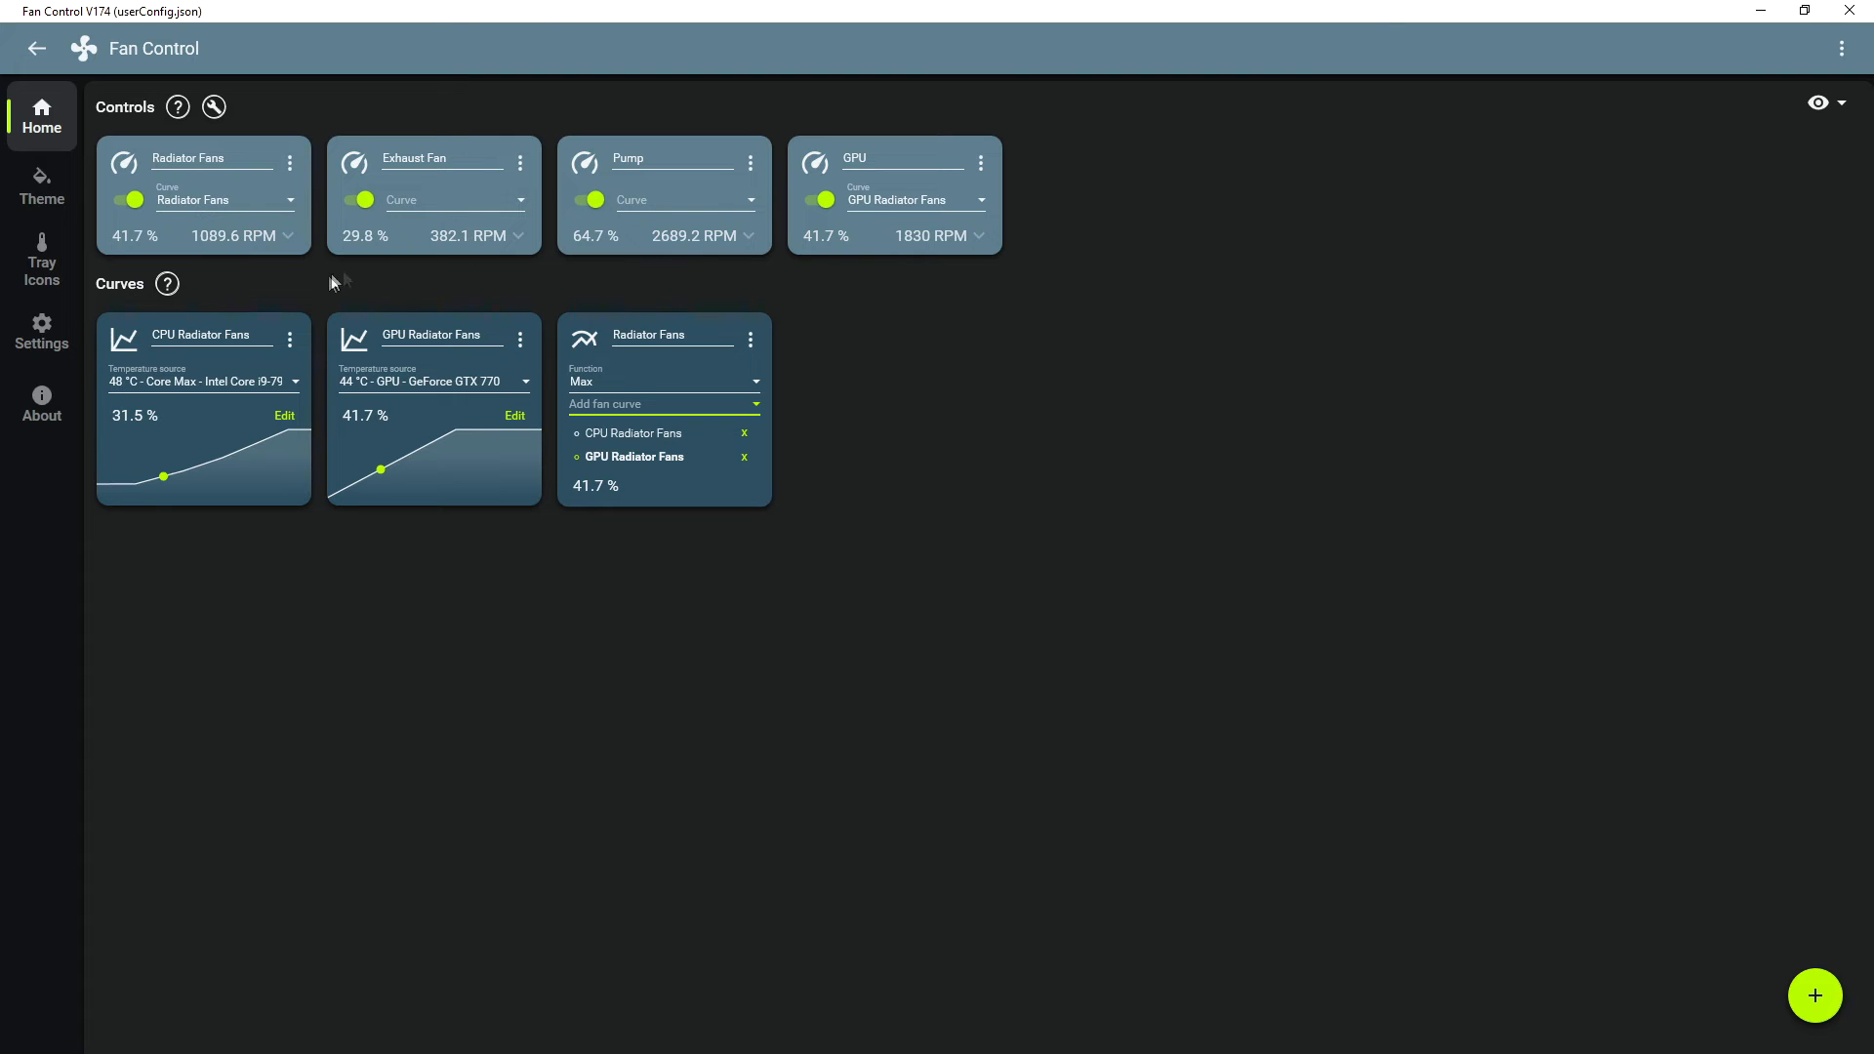
- Add two more graph curves and name them CPU Pump and GPU Pump
left_click(1810, 994)
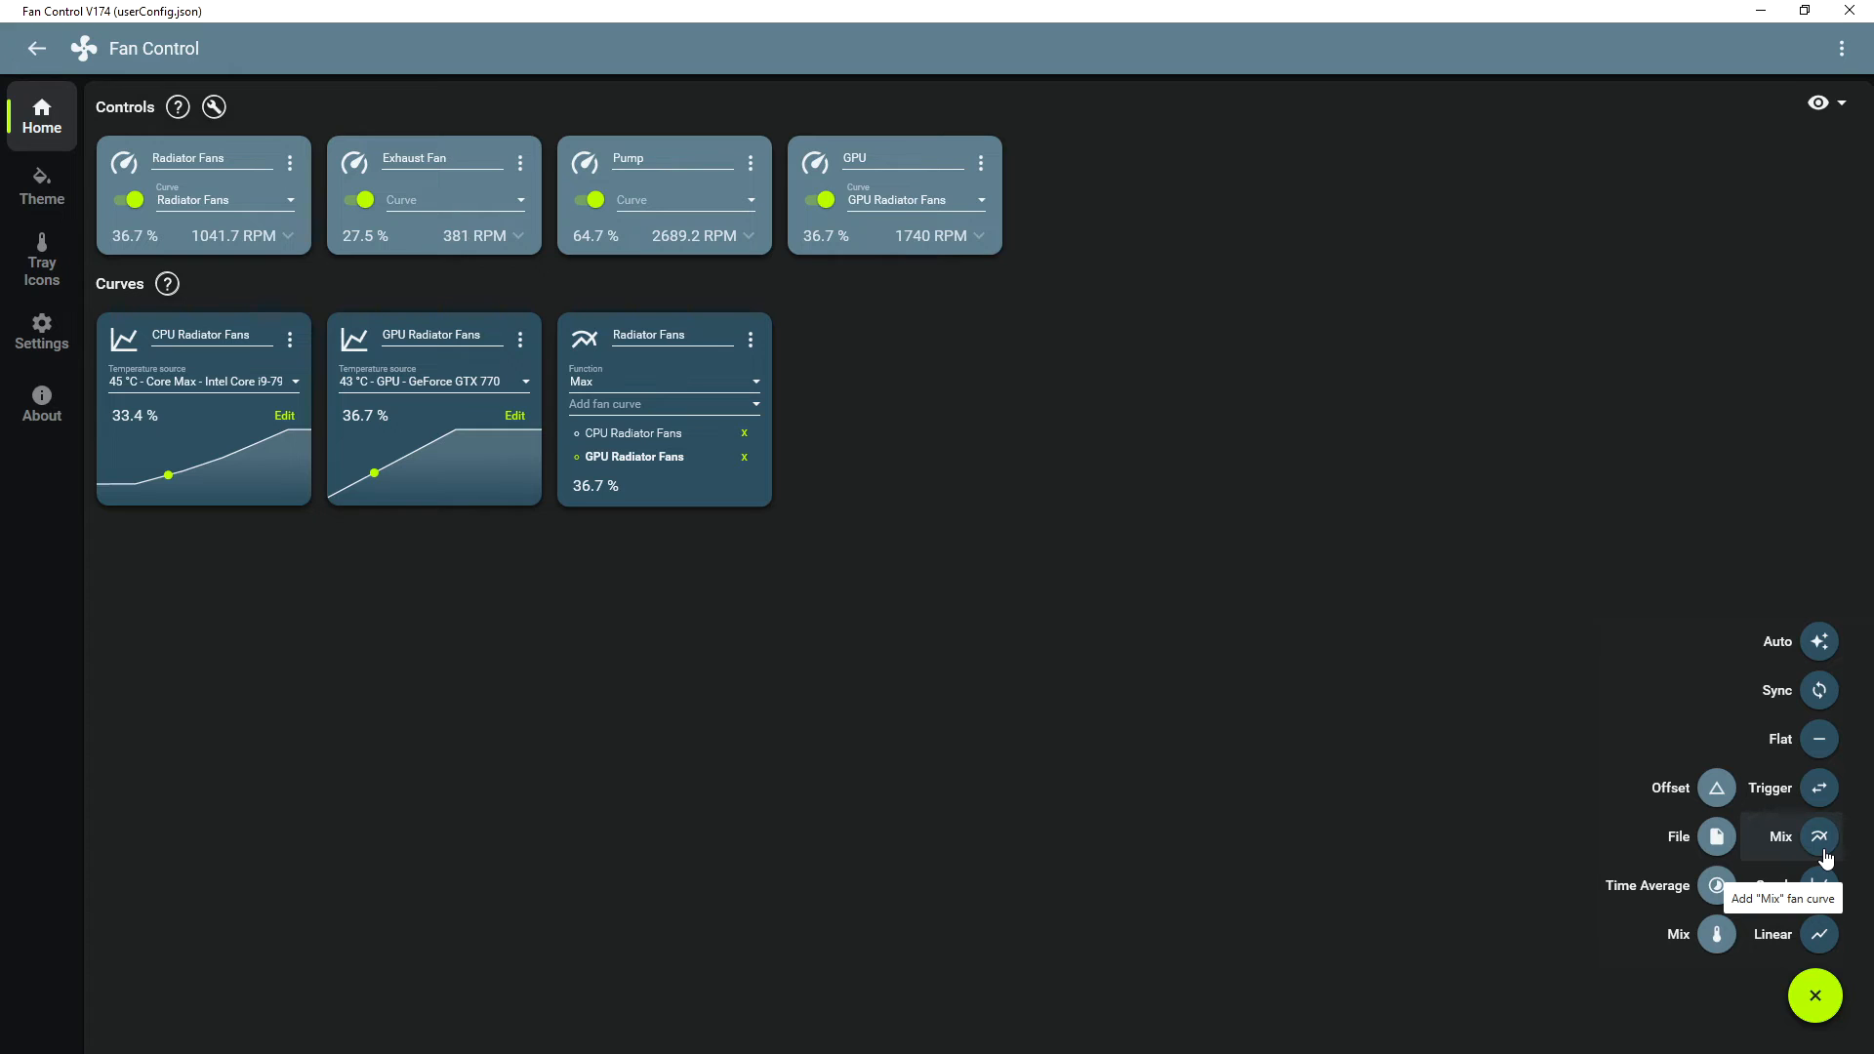
left_click(1821, 886)
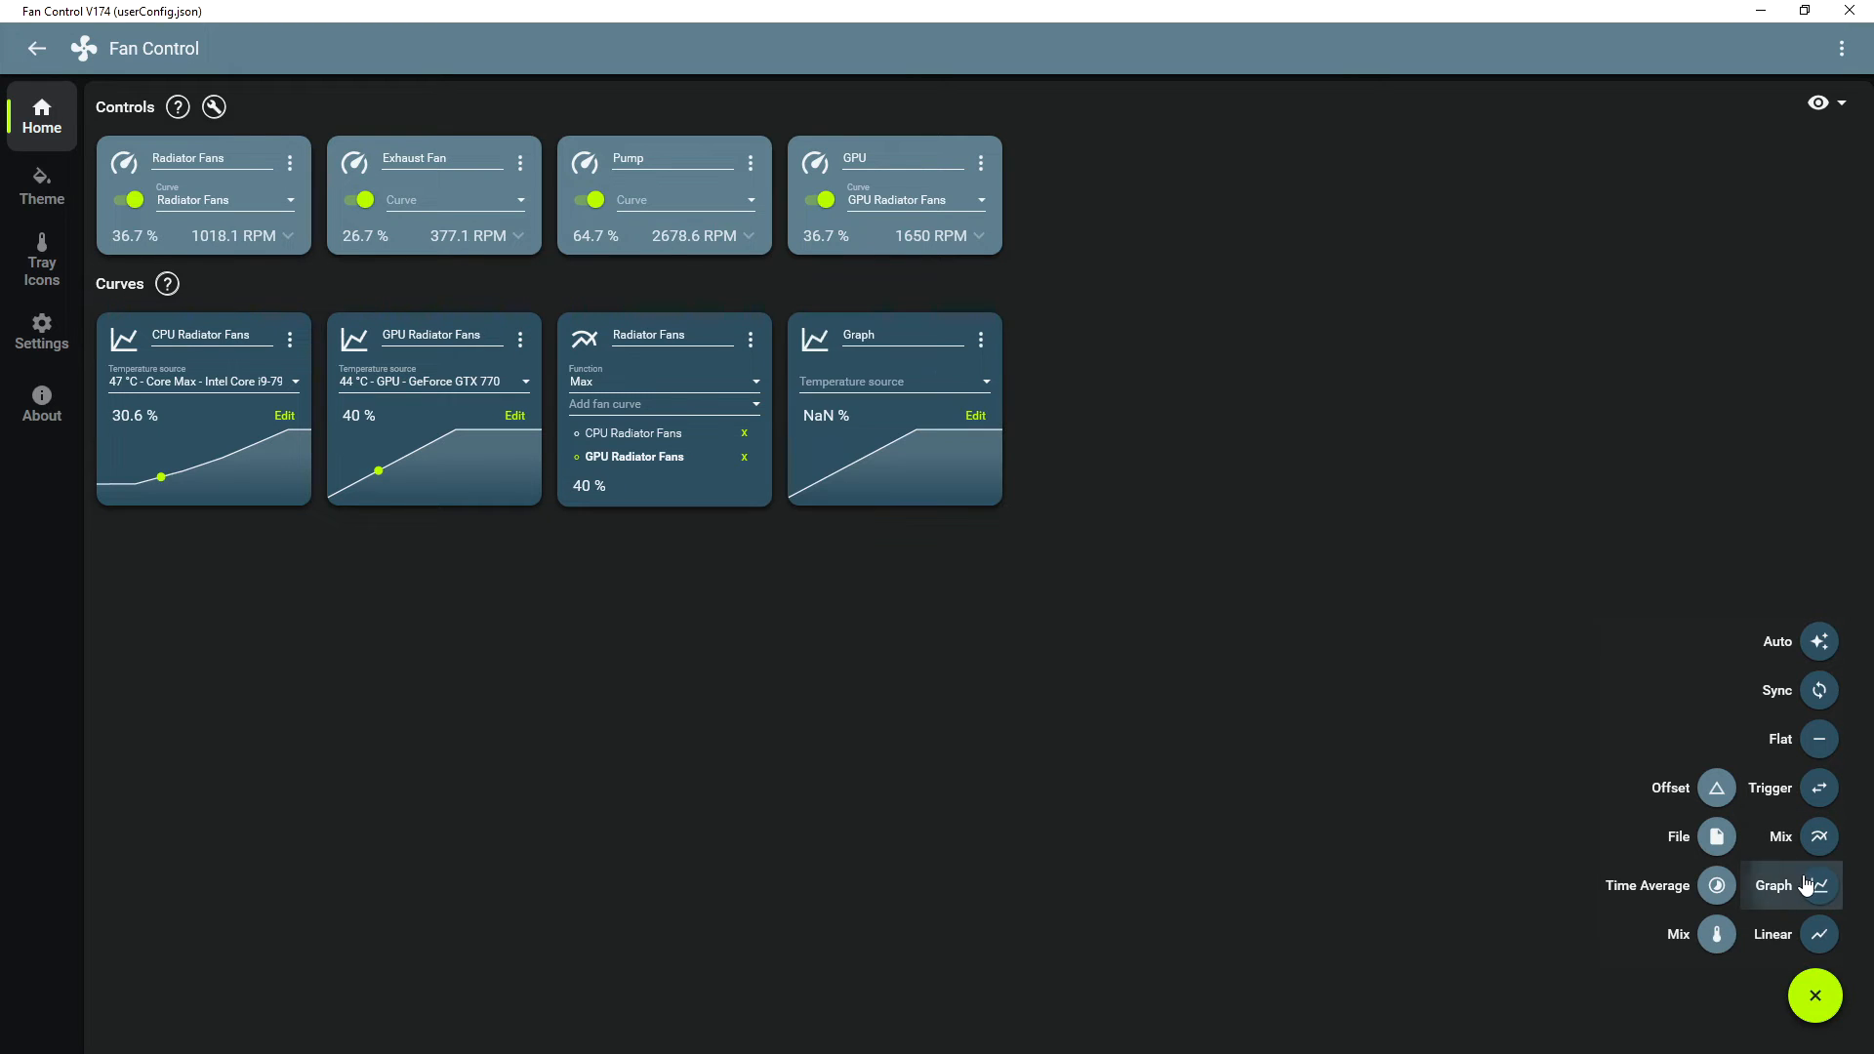
left_click(1820, 886)
double_click(903, 336)
type("CPU Pump")
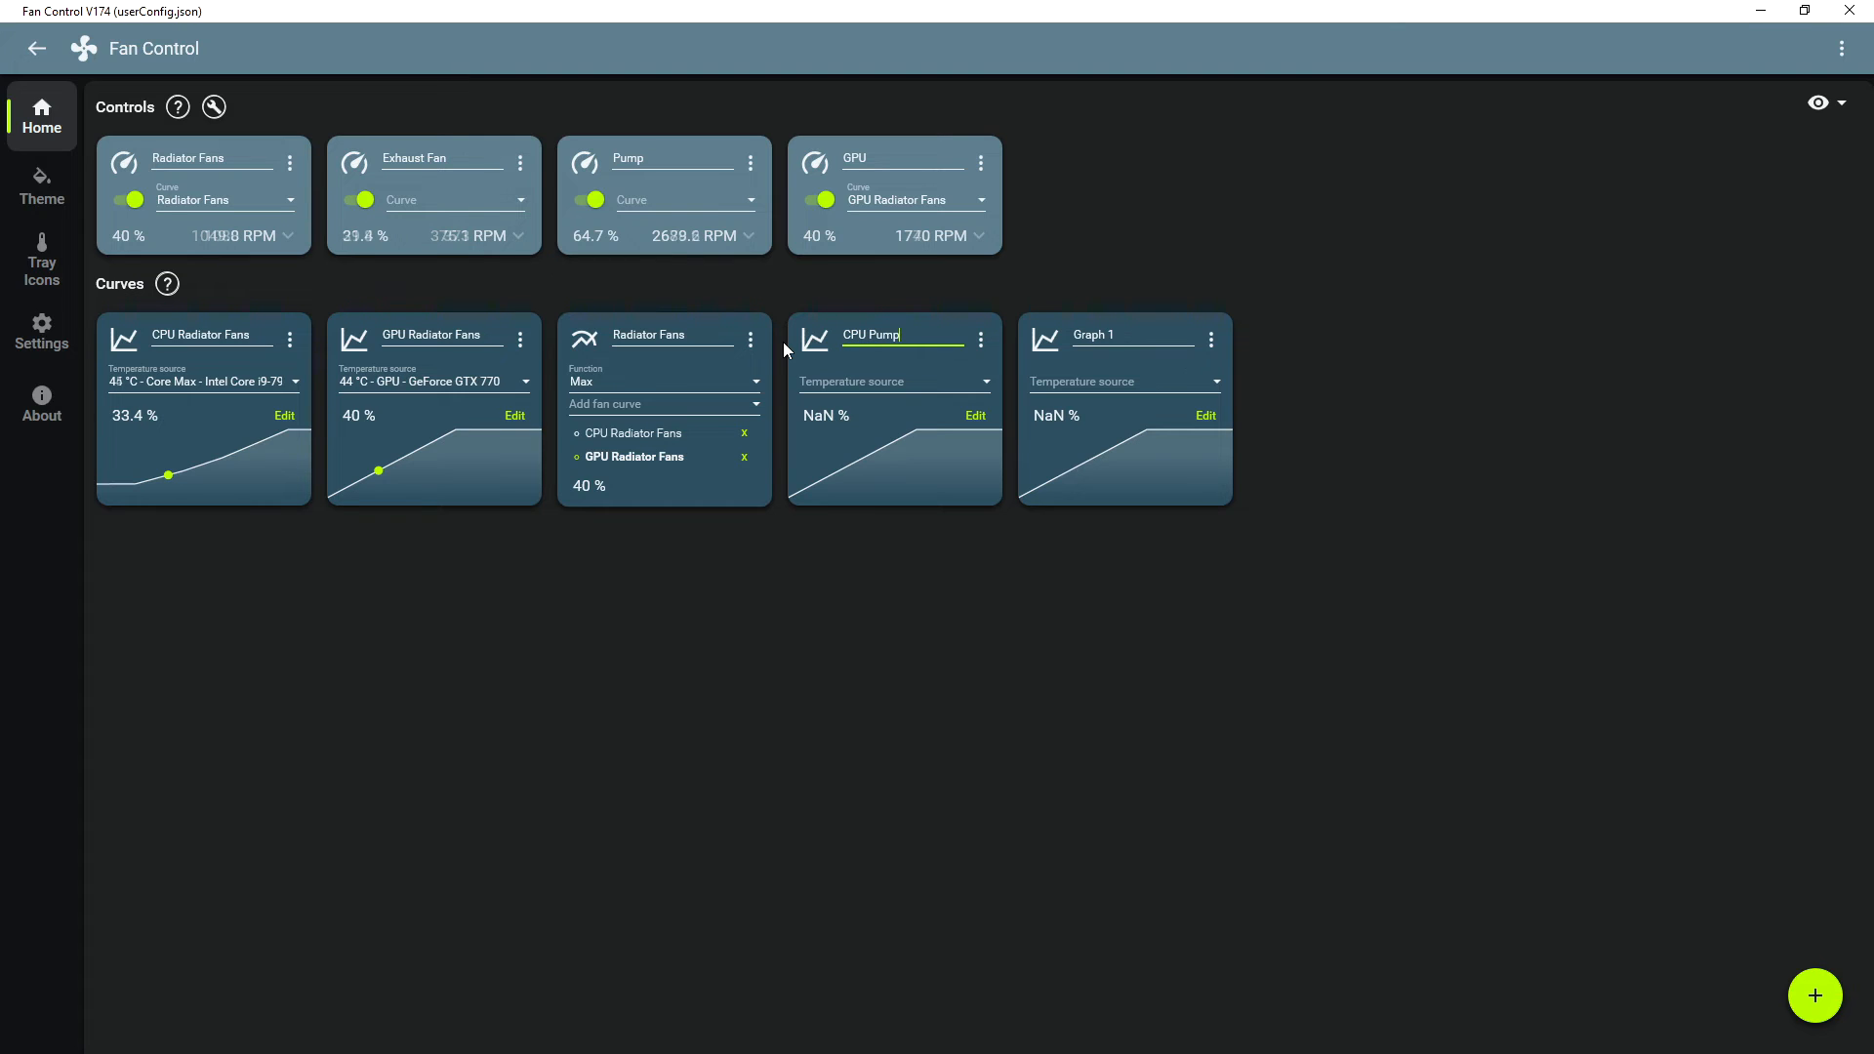
left_click_drag(1138, 334, 1021, 336)
type("GPU Pump")
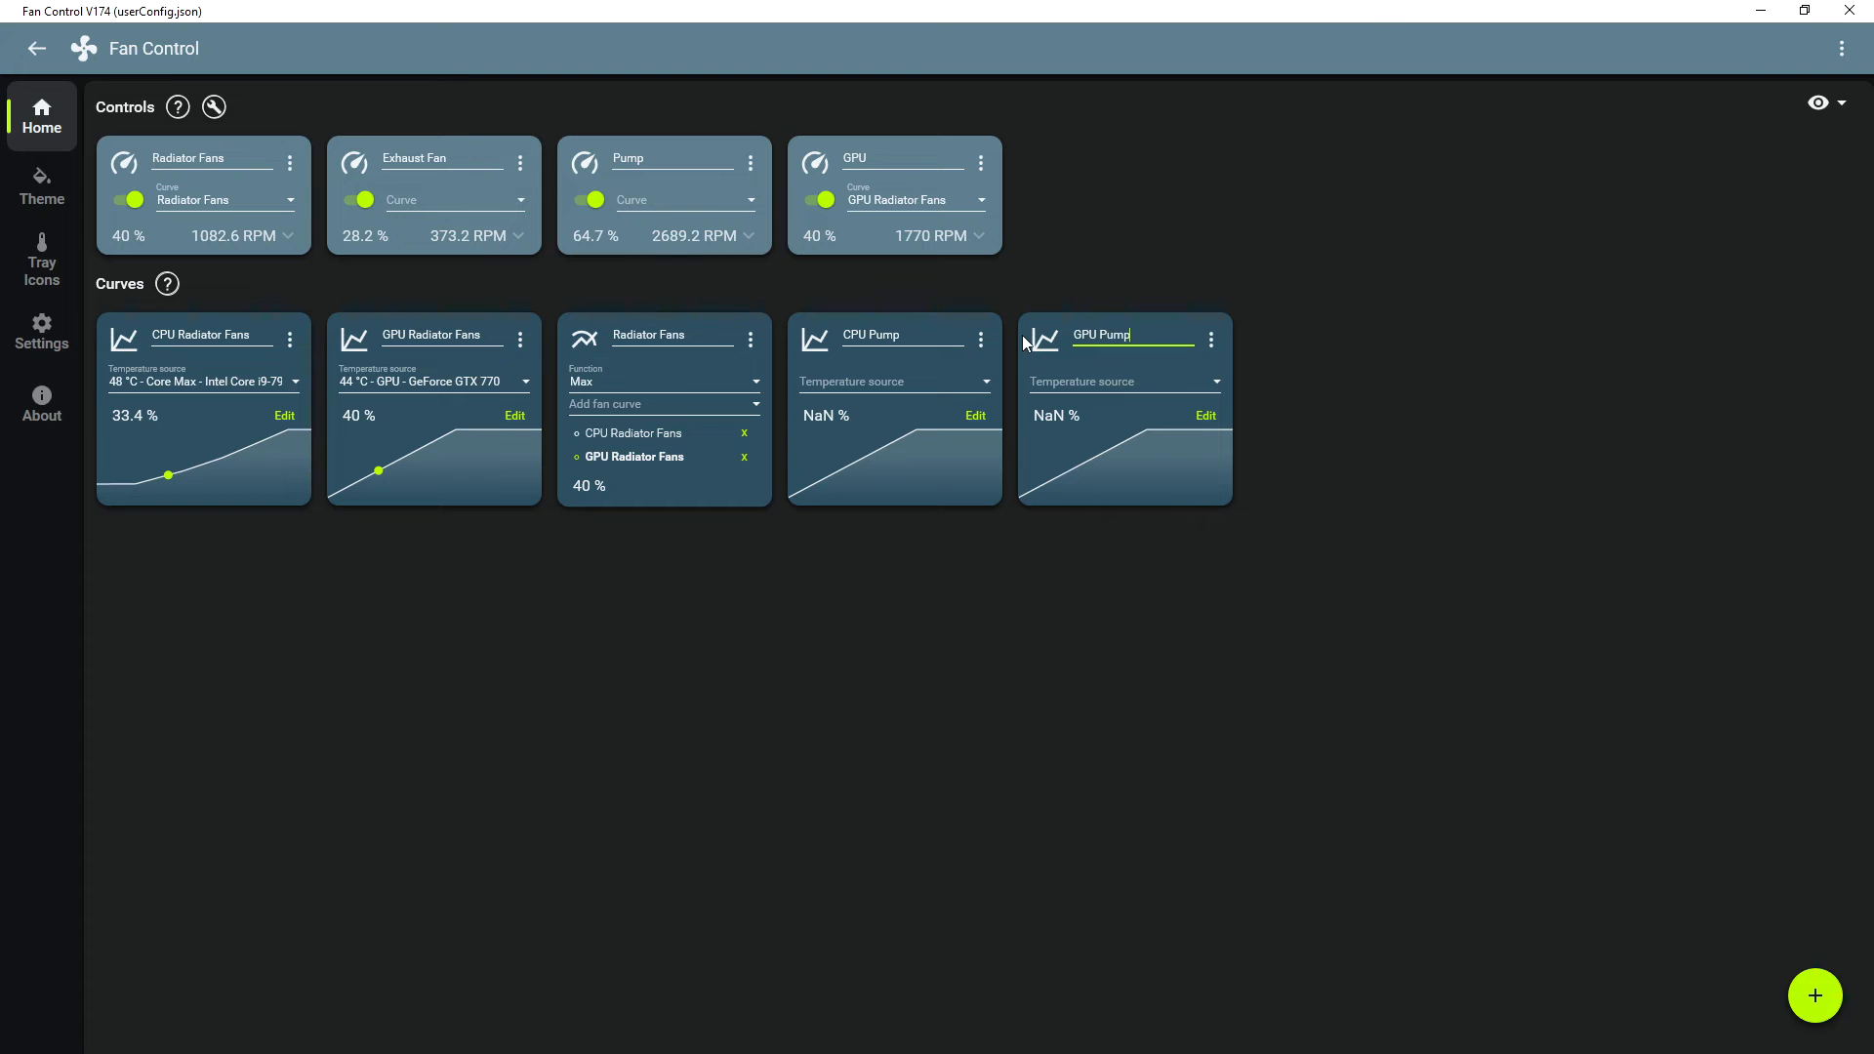
key("Return")
- Set the temperature source to Core Max - Intel Core i9-7960X for CPU Pump and GPU - GeForce GTX 770 for GPU Pump
left_click(921, 387)
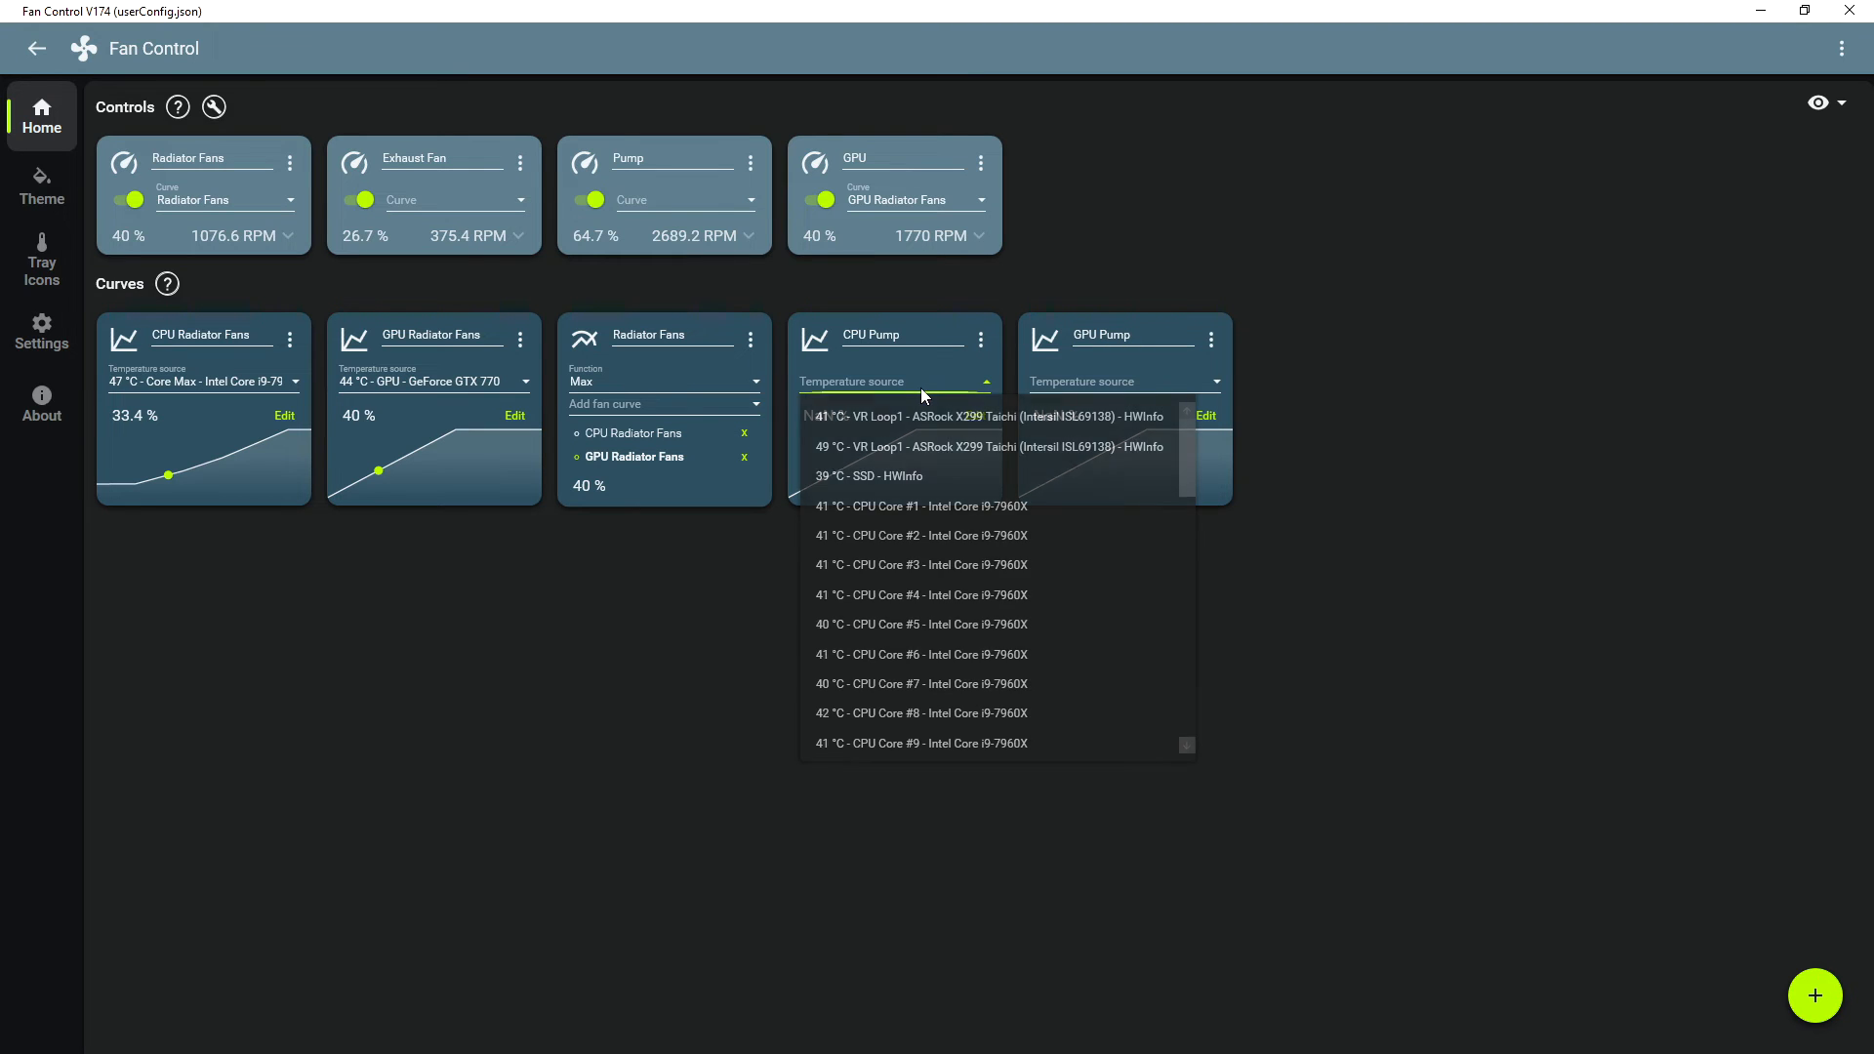
scroll(974, 644, "down", 5)
scroll(985, 628, "down", 5)
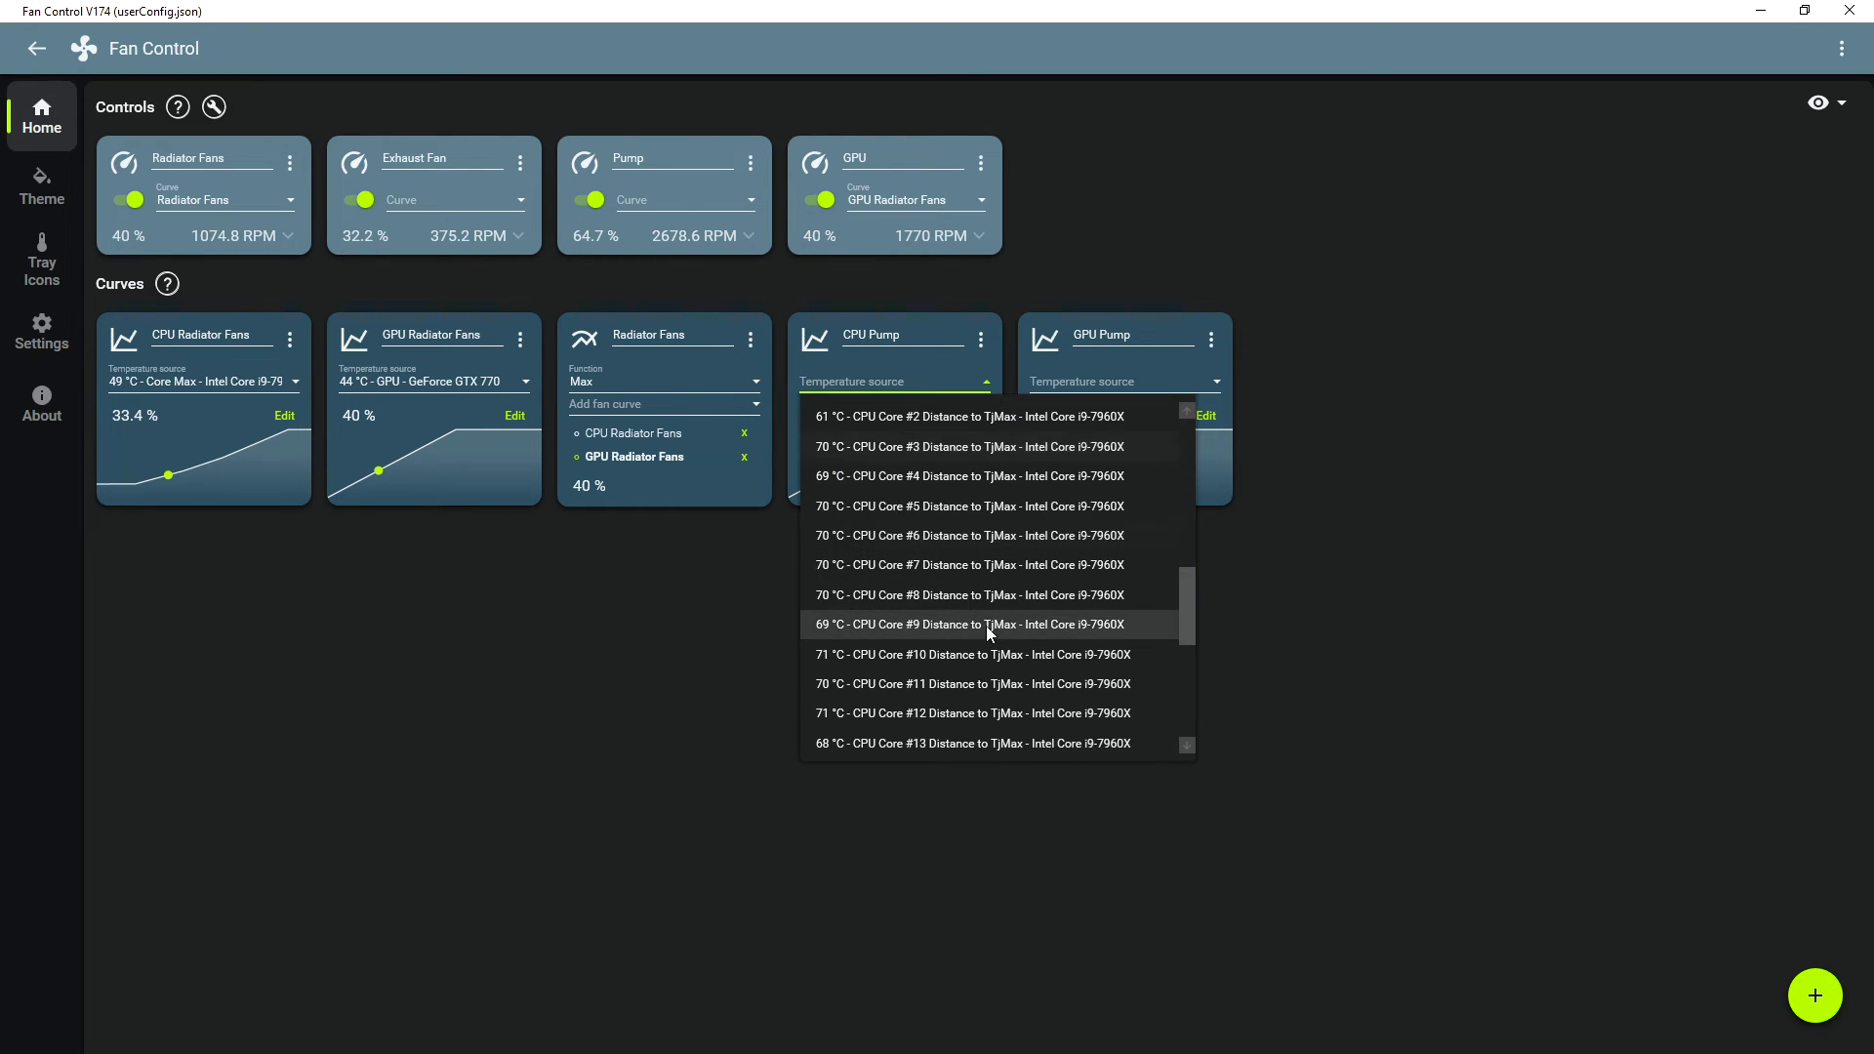
left_click(995, 683)
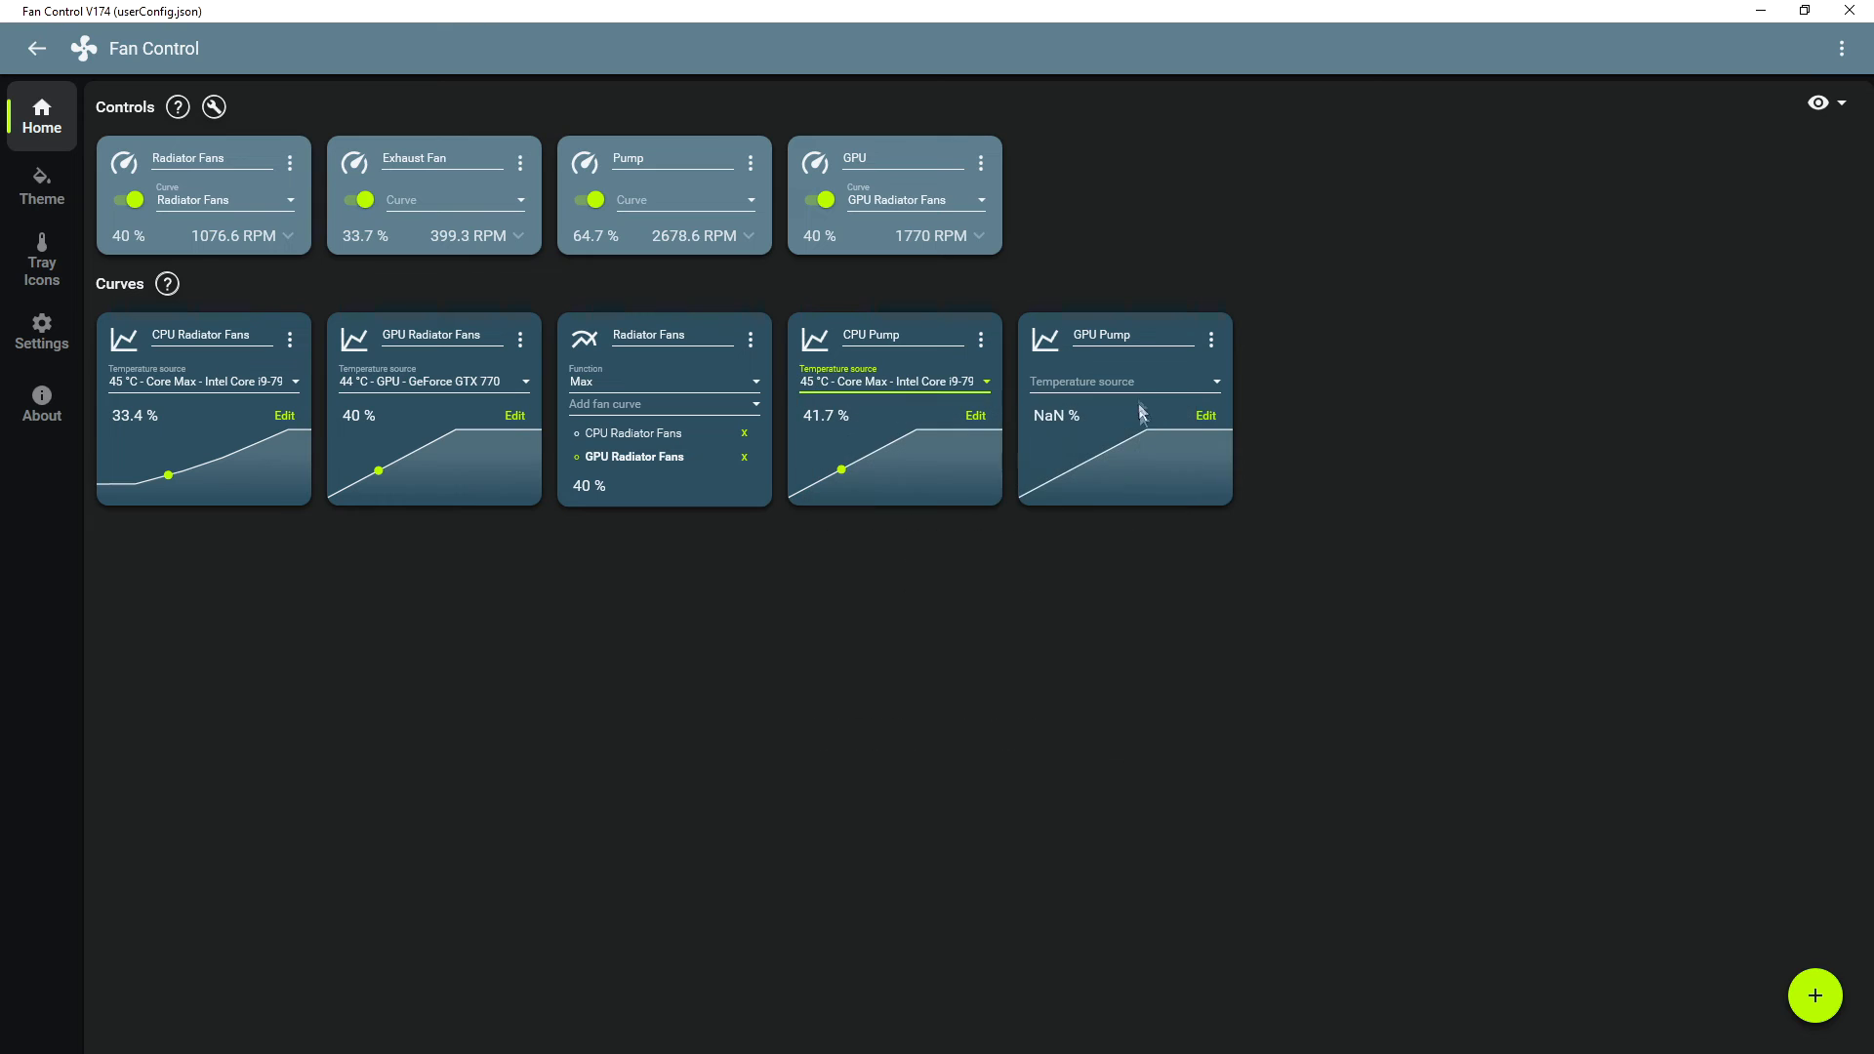
left_click(1130, 383)
scroll(1161, 635, "down", 5)
scroll(1159, 683, "down", 10)
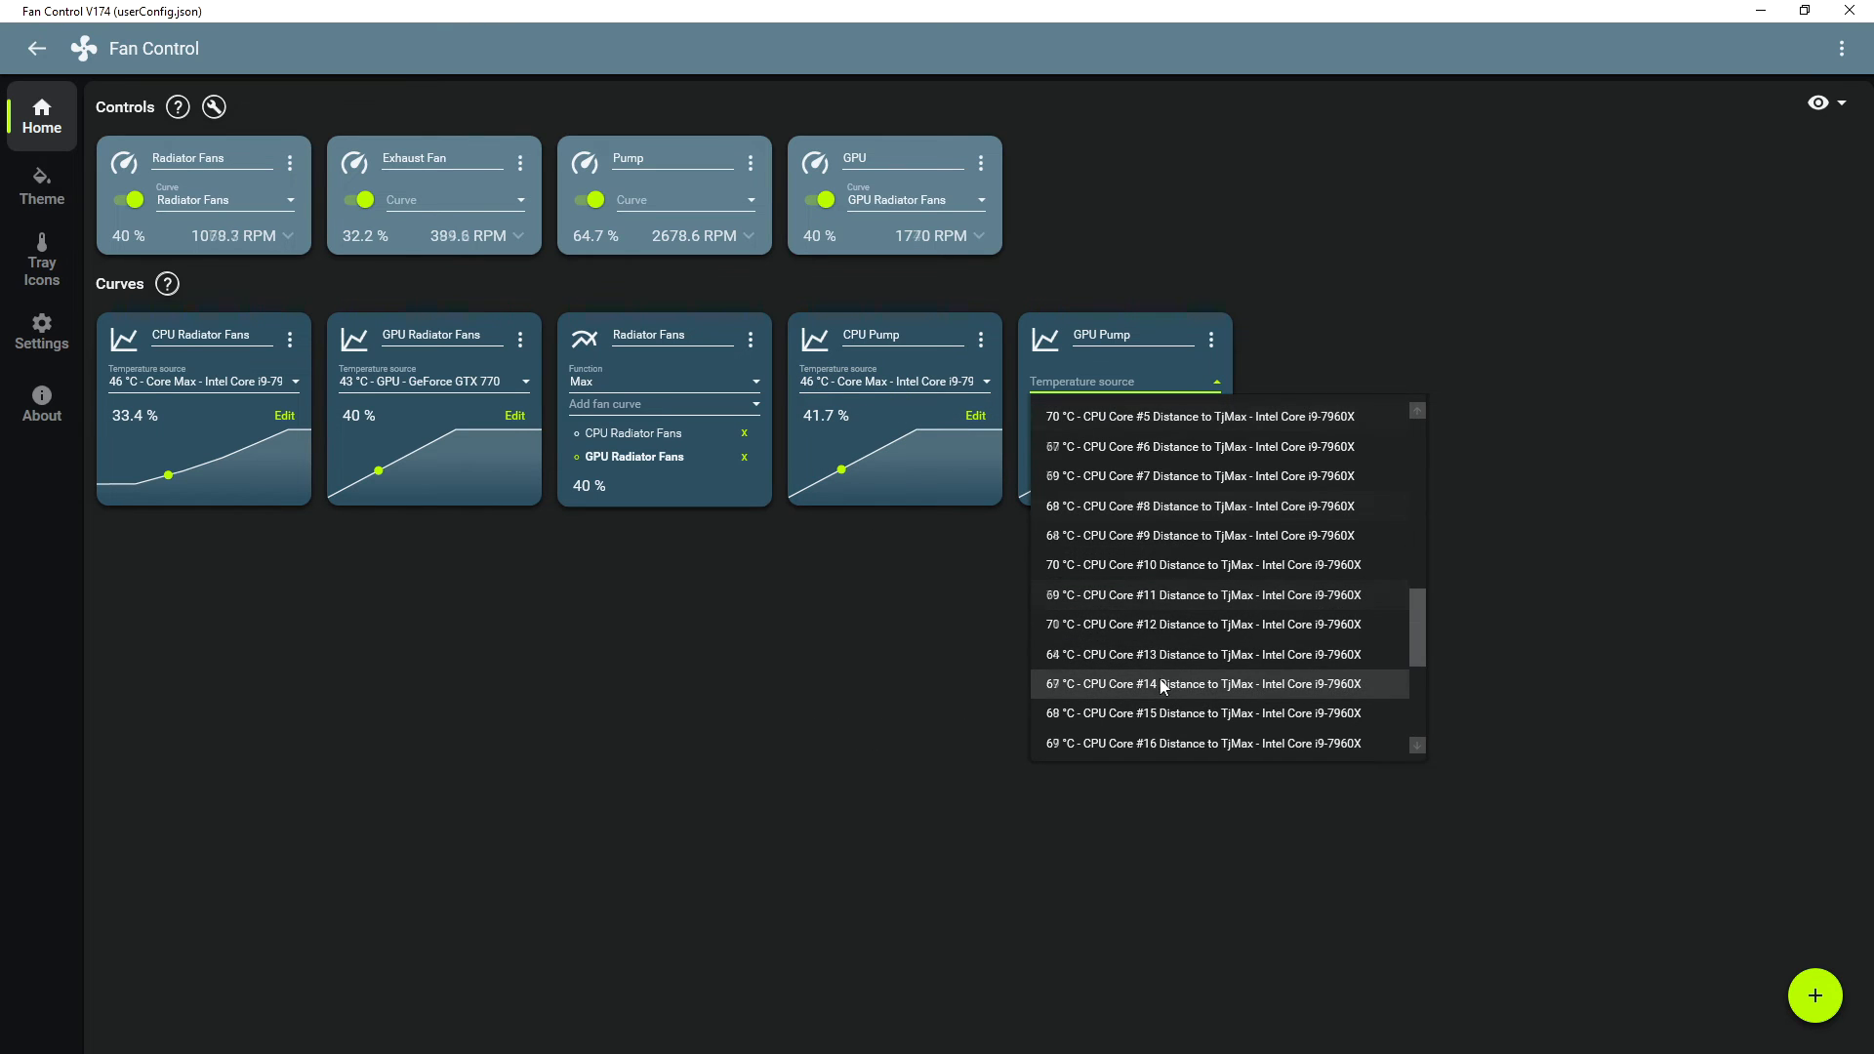
left_click(1166, 712)
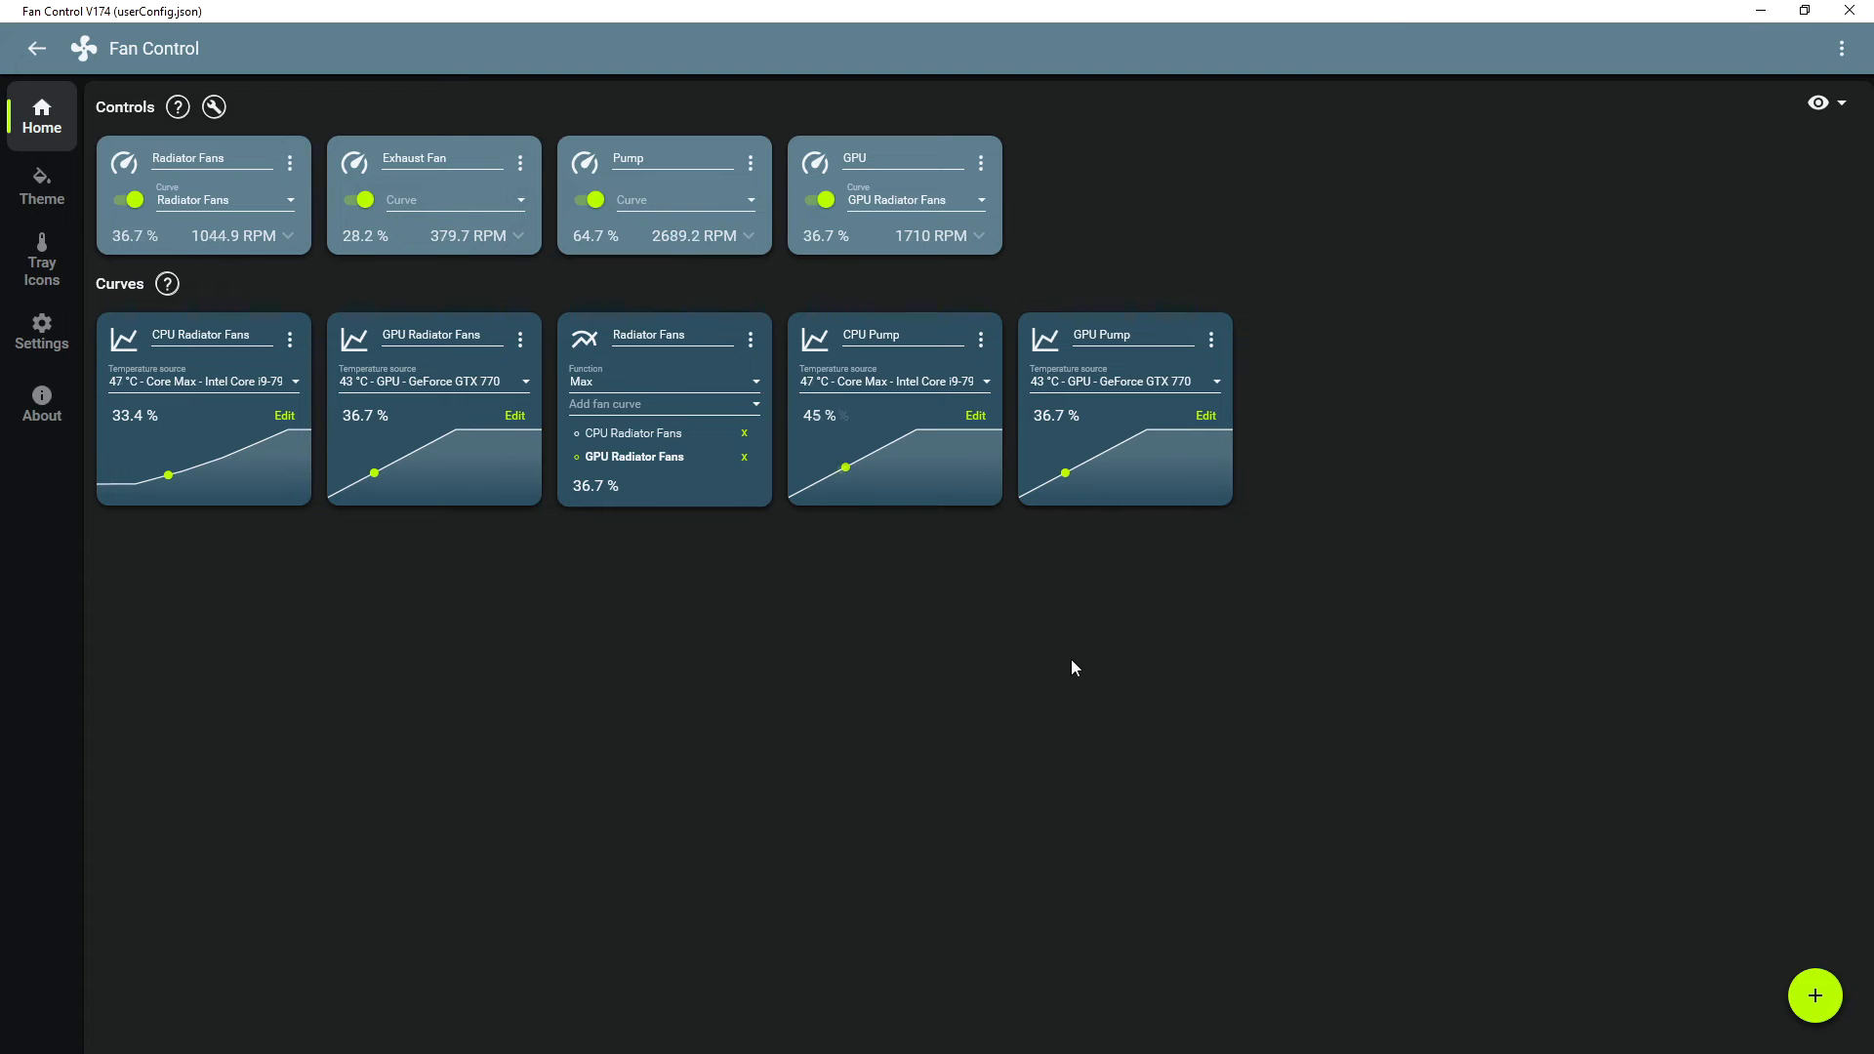
- Add a mix curve named Pump that combines the CPU Pump and GPU Pump curves
left_click(1815, 995)
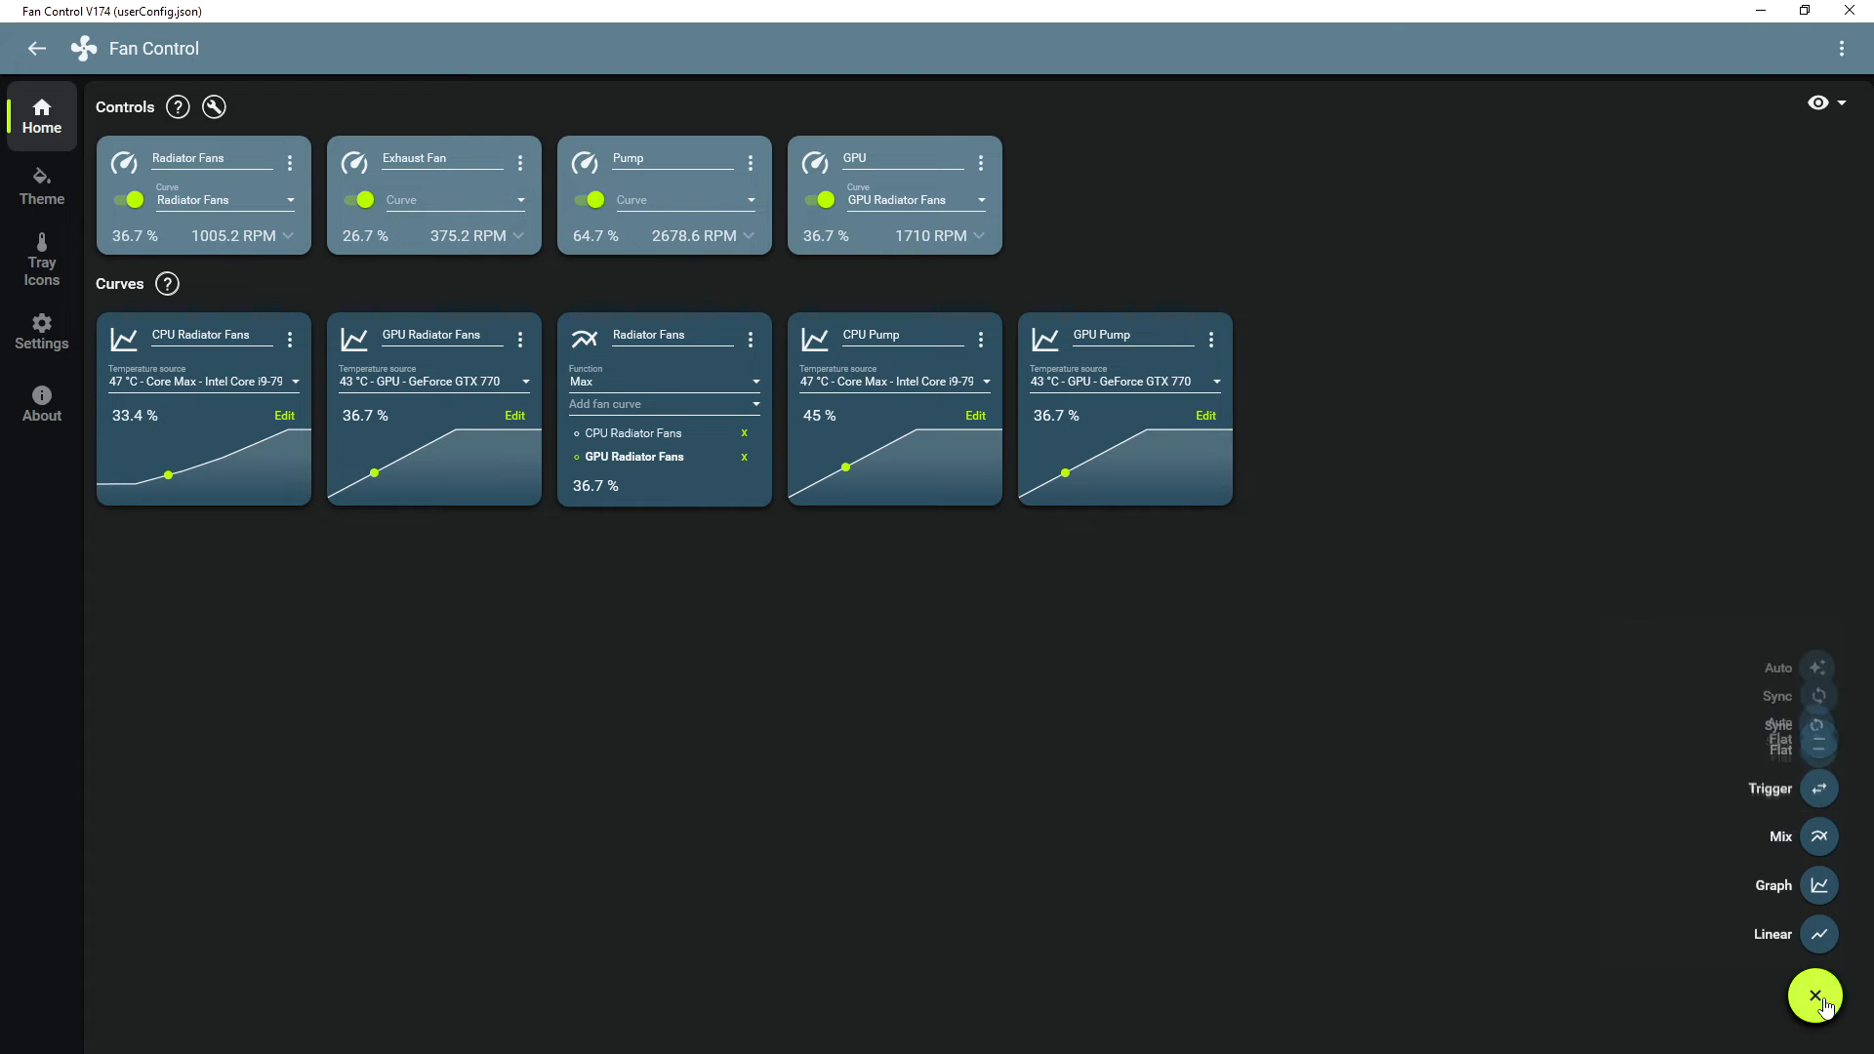
left_click(1819, 836)
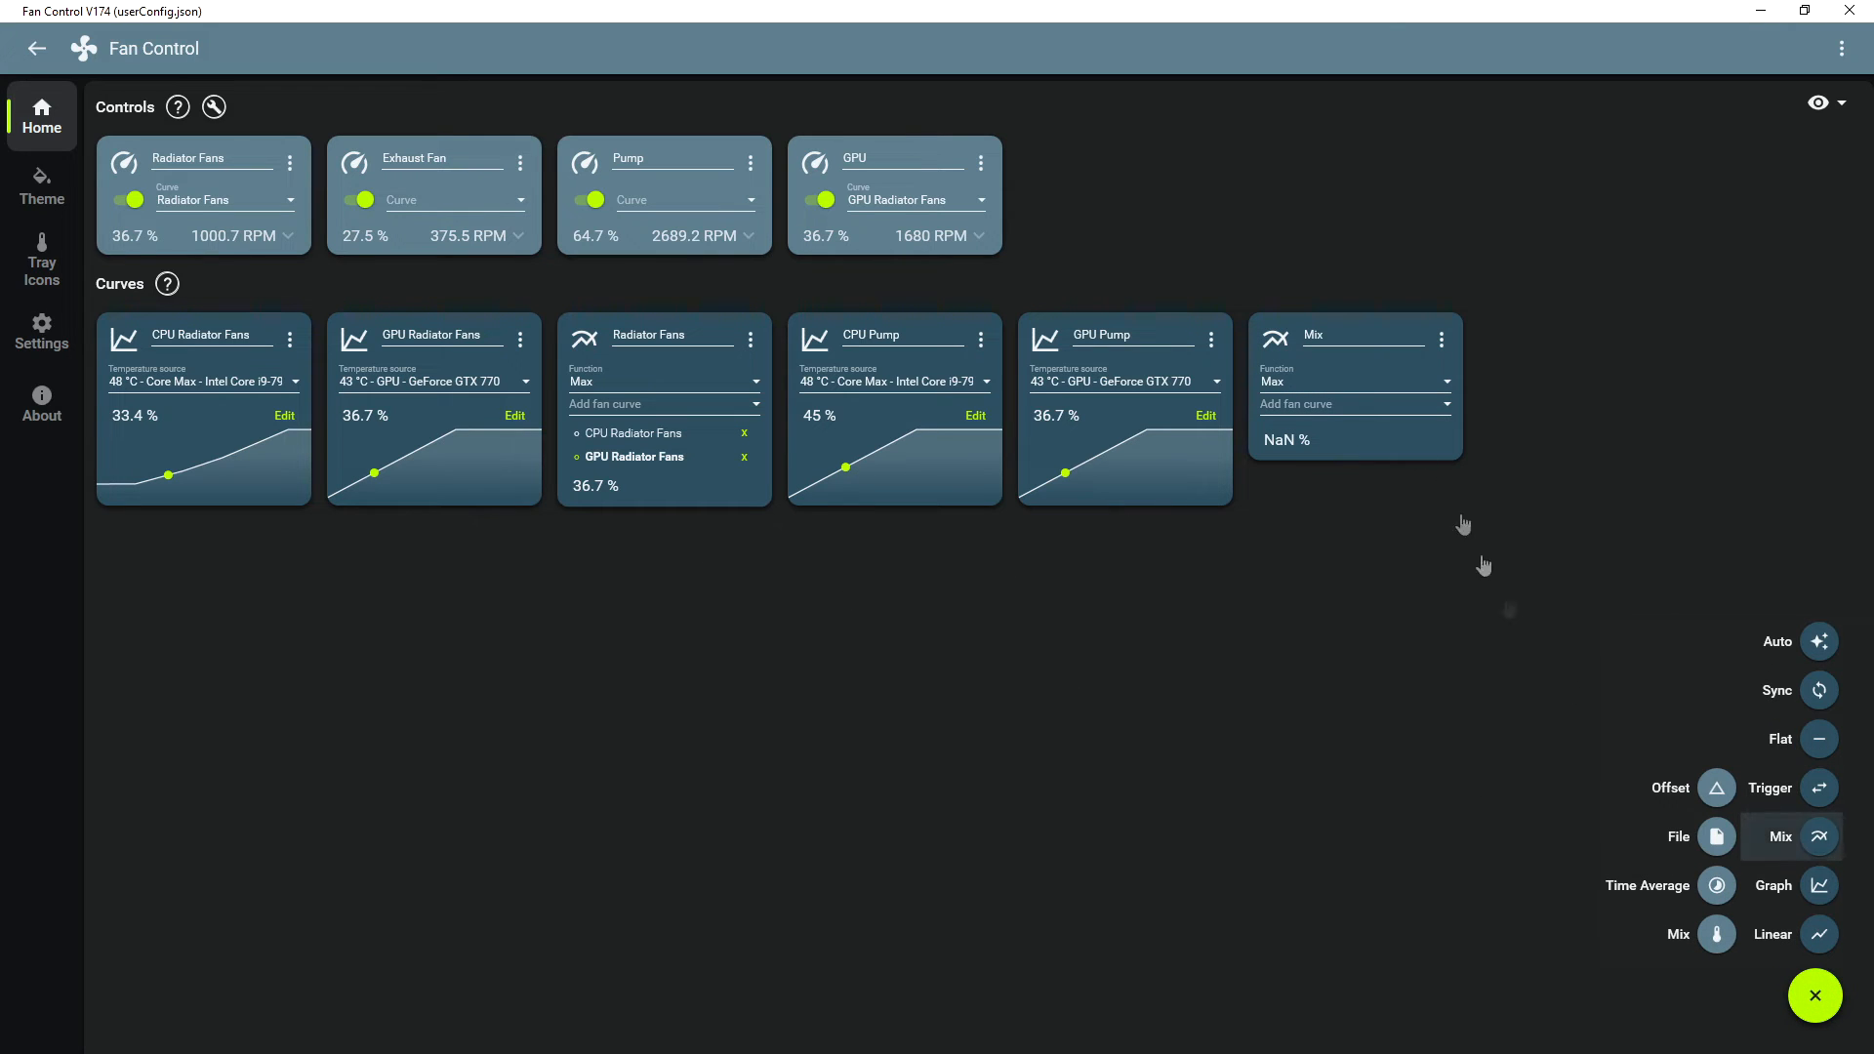
double_click(1337, 342)
type("Pump")
left_click(1307, 410)
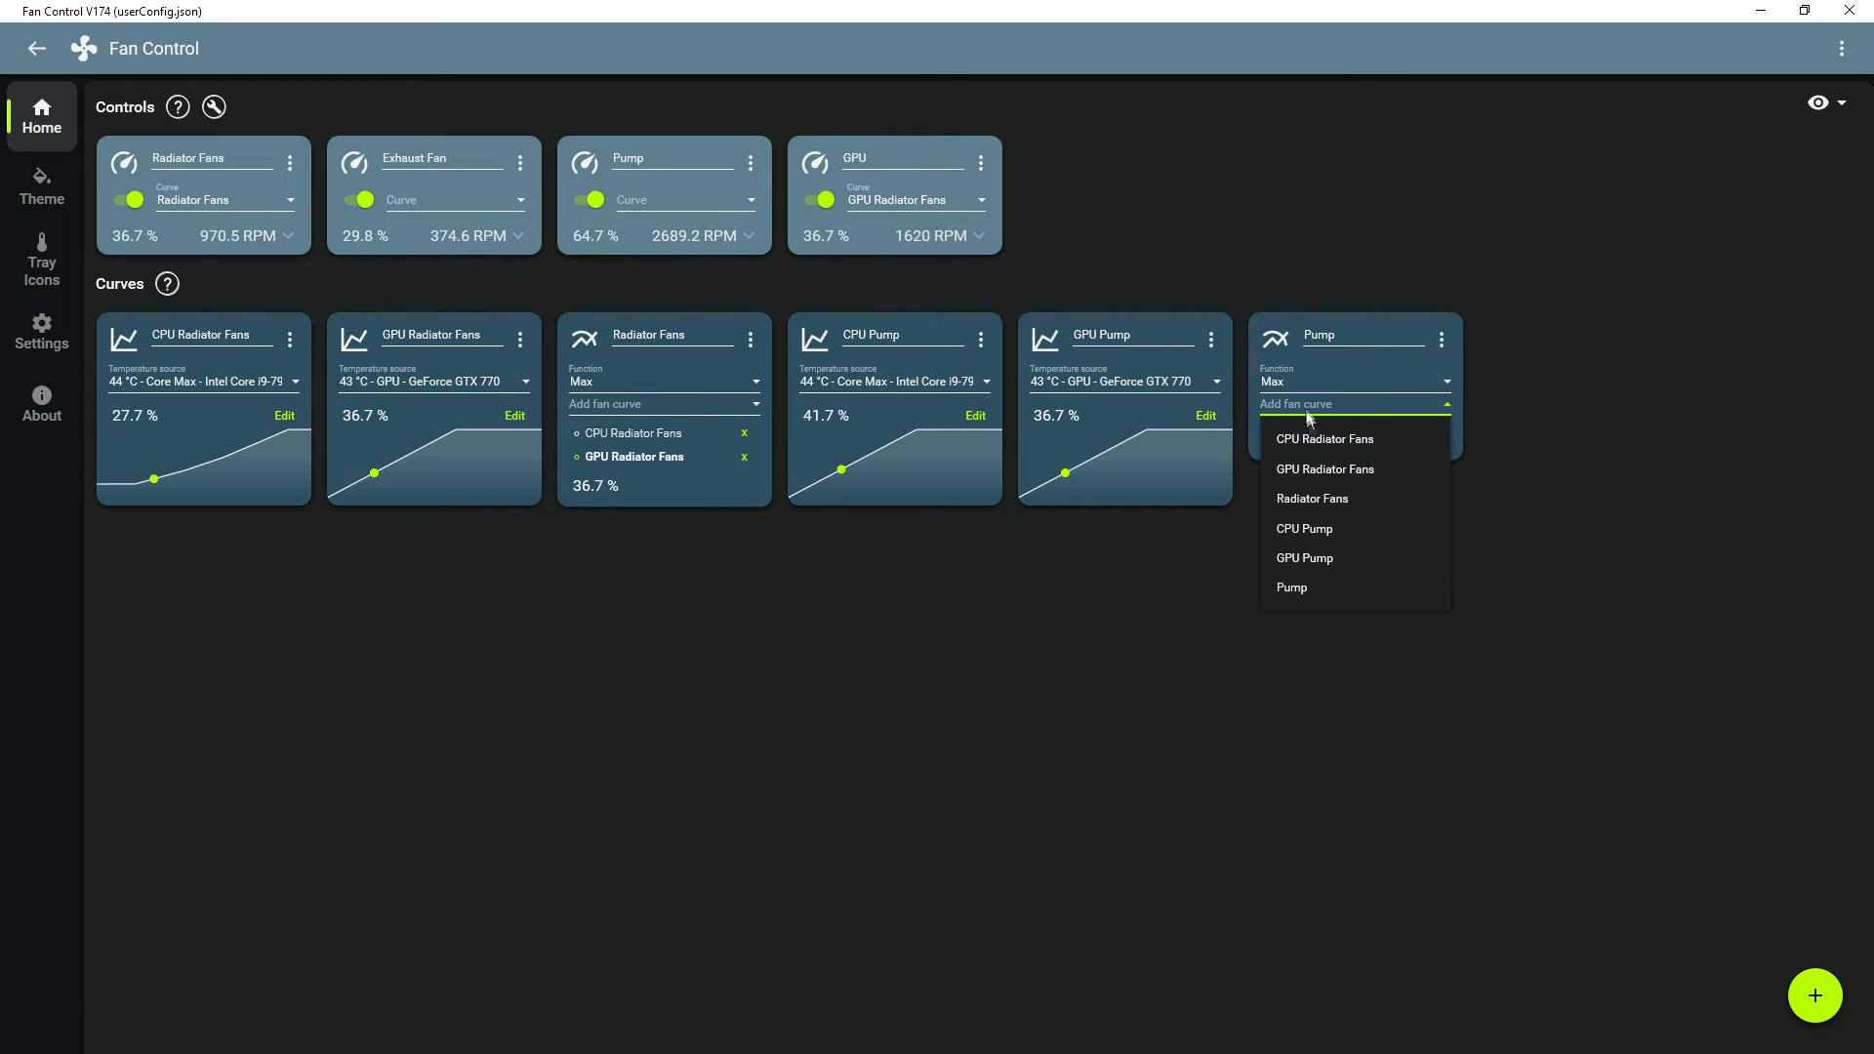
left_click(1332, 527)
left_click(1339, 406)
left_click(1356, 560)
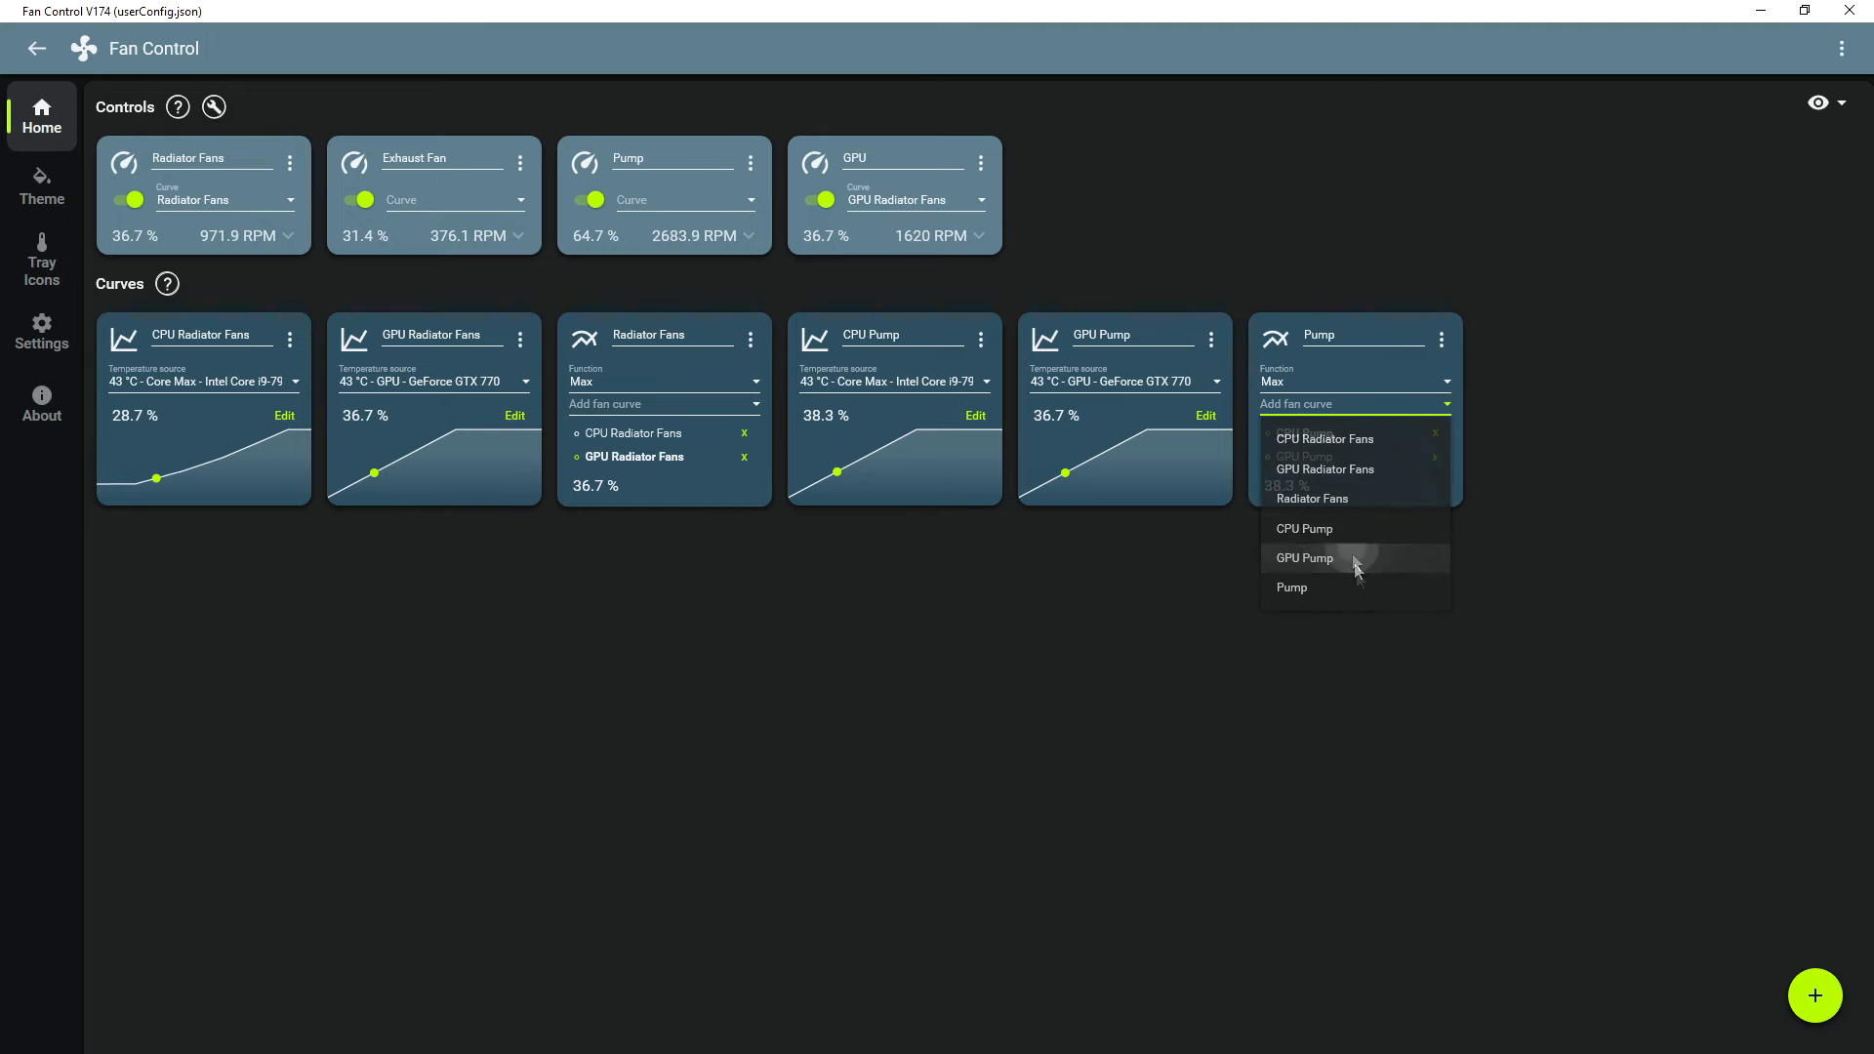
- Assign the Pump mix curve to the Pump control
left_click(689, 205)
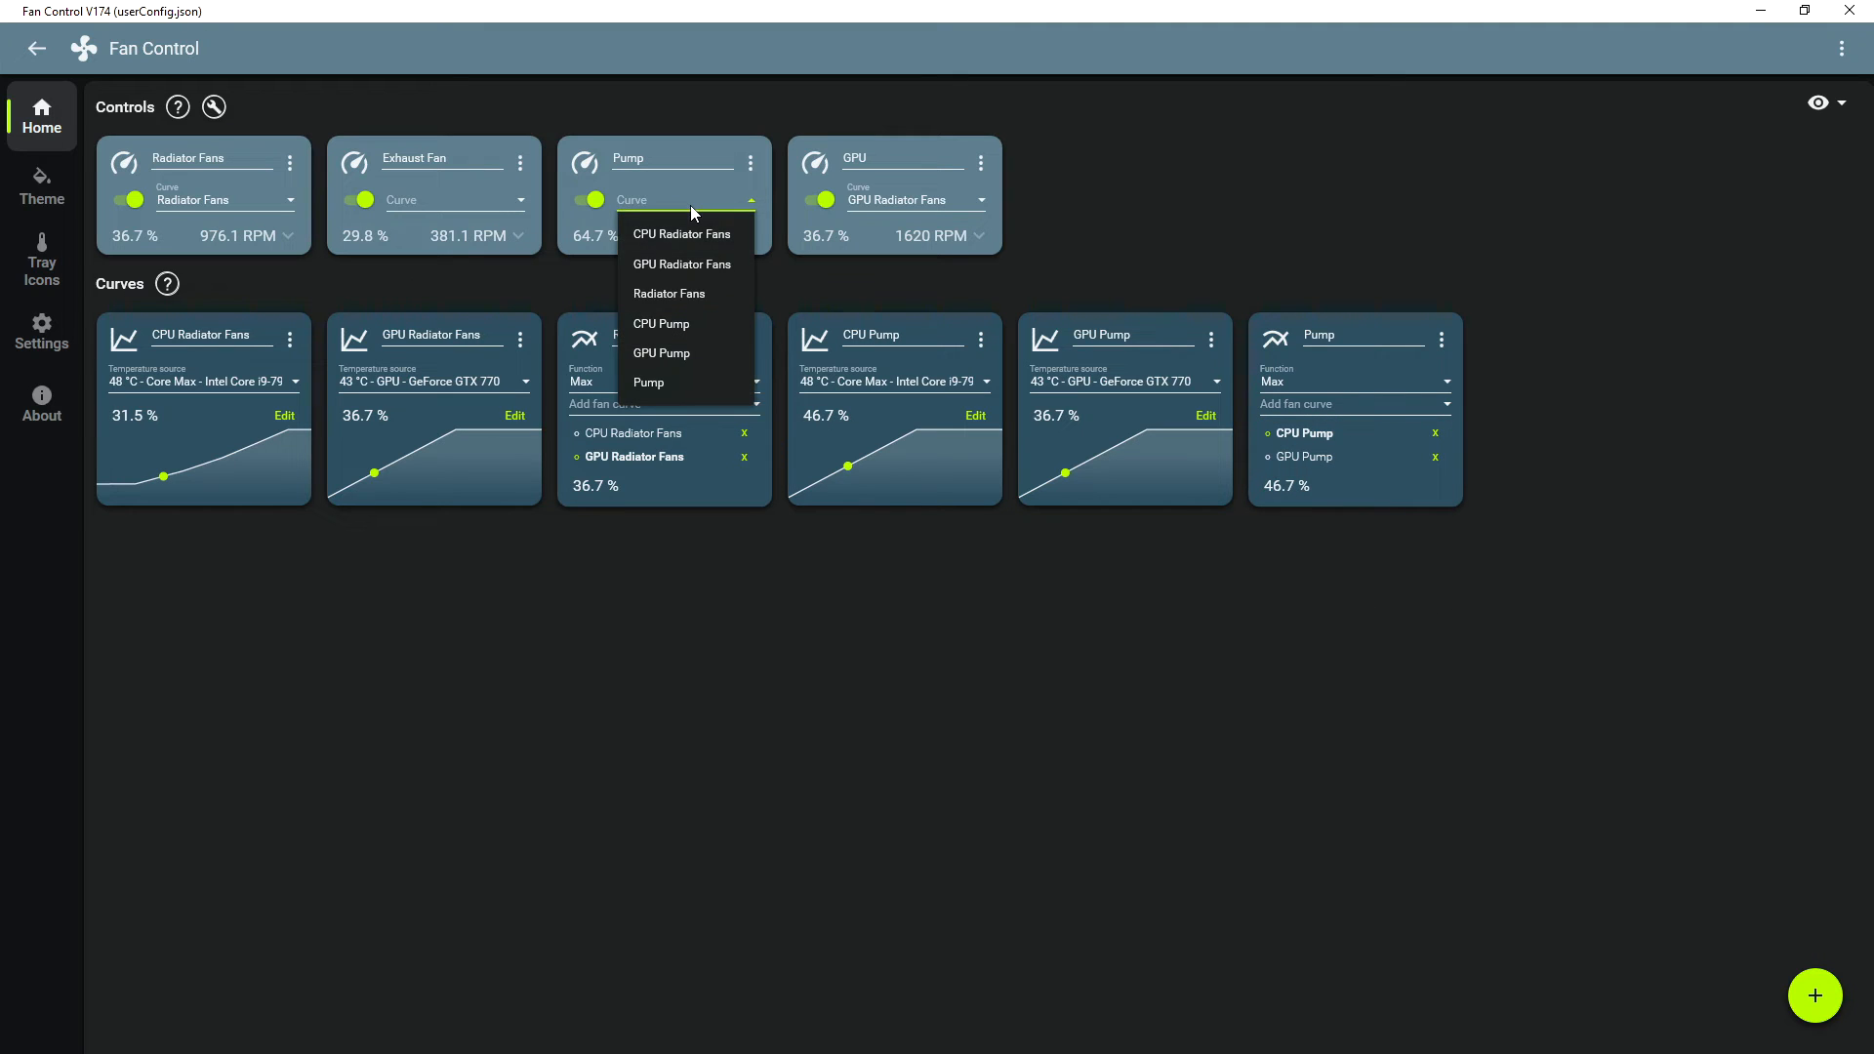
left_click(681, 383)
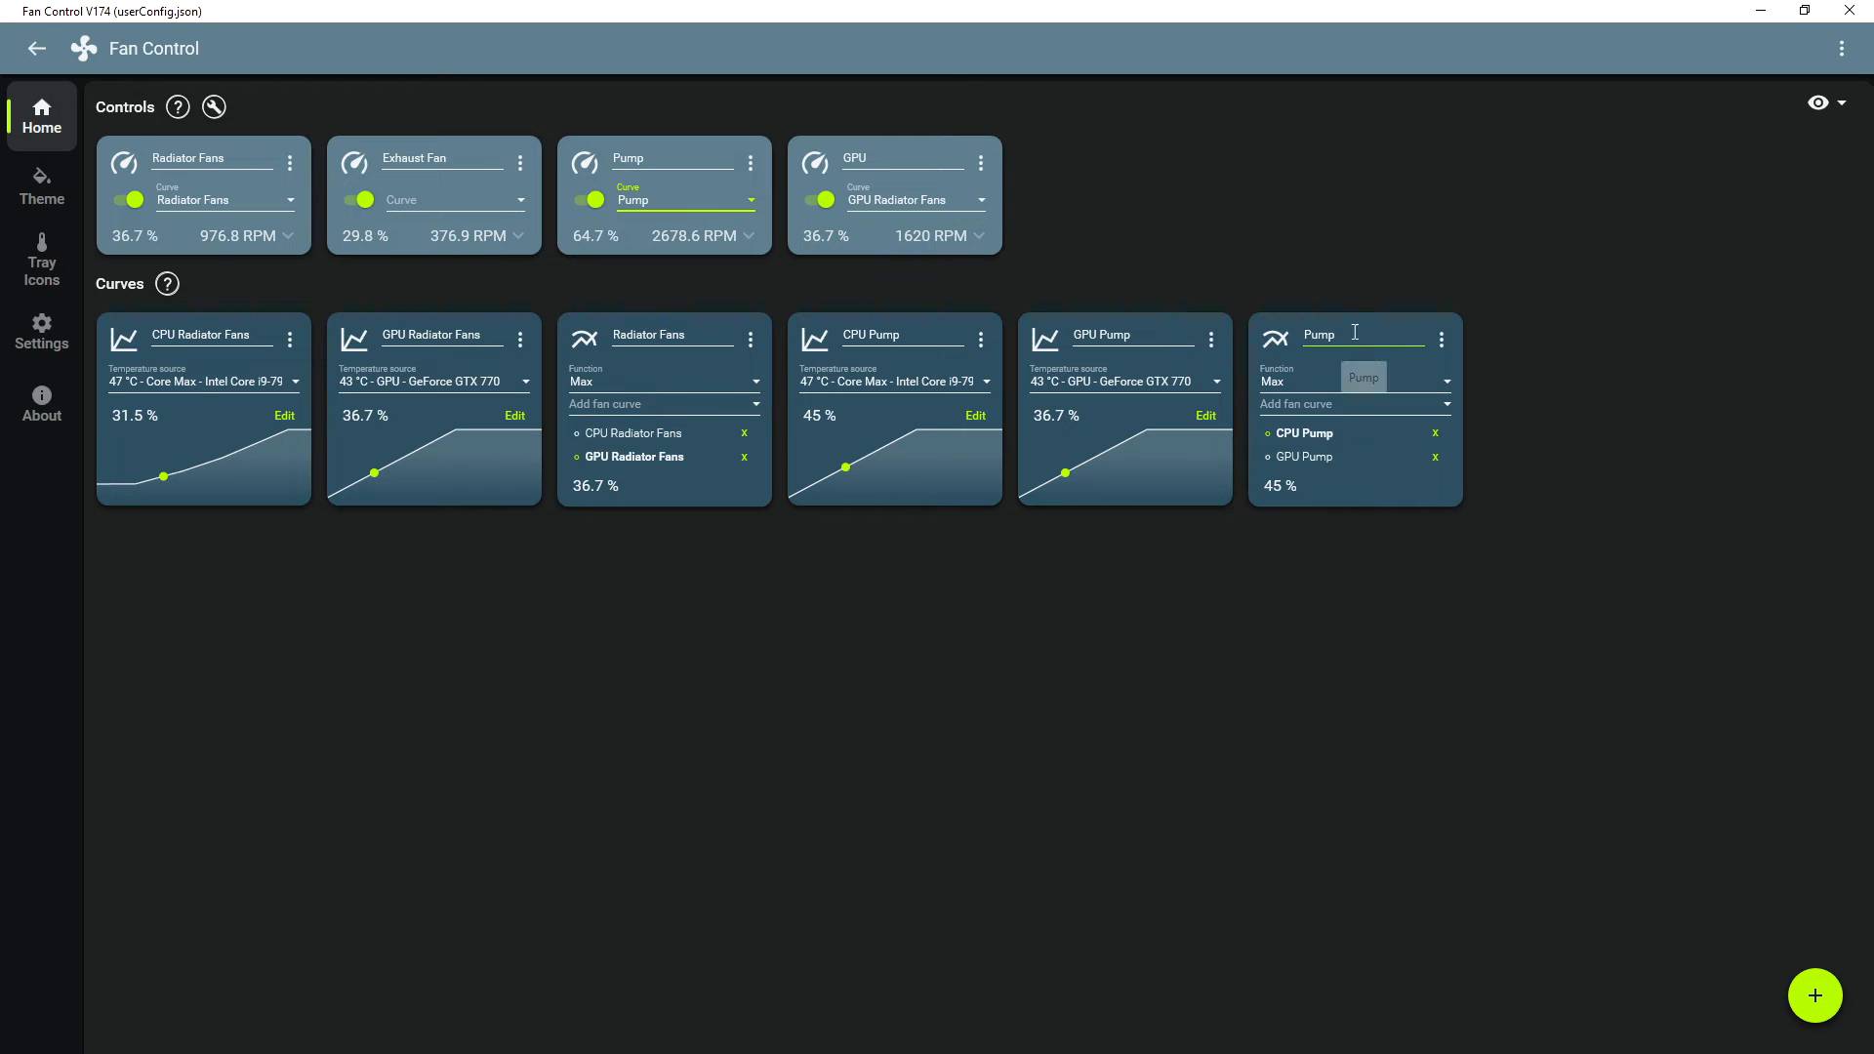
left_click(681, 203)
left_click(681, 385)
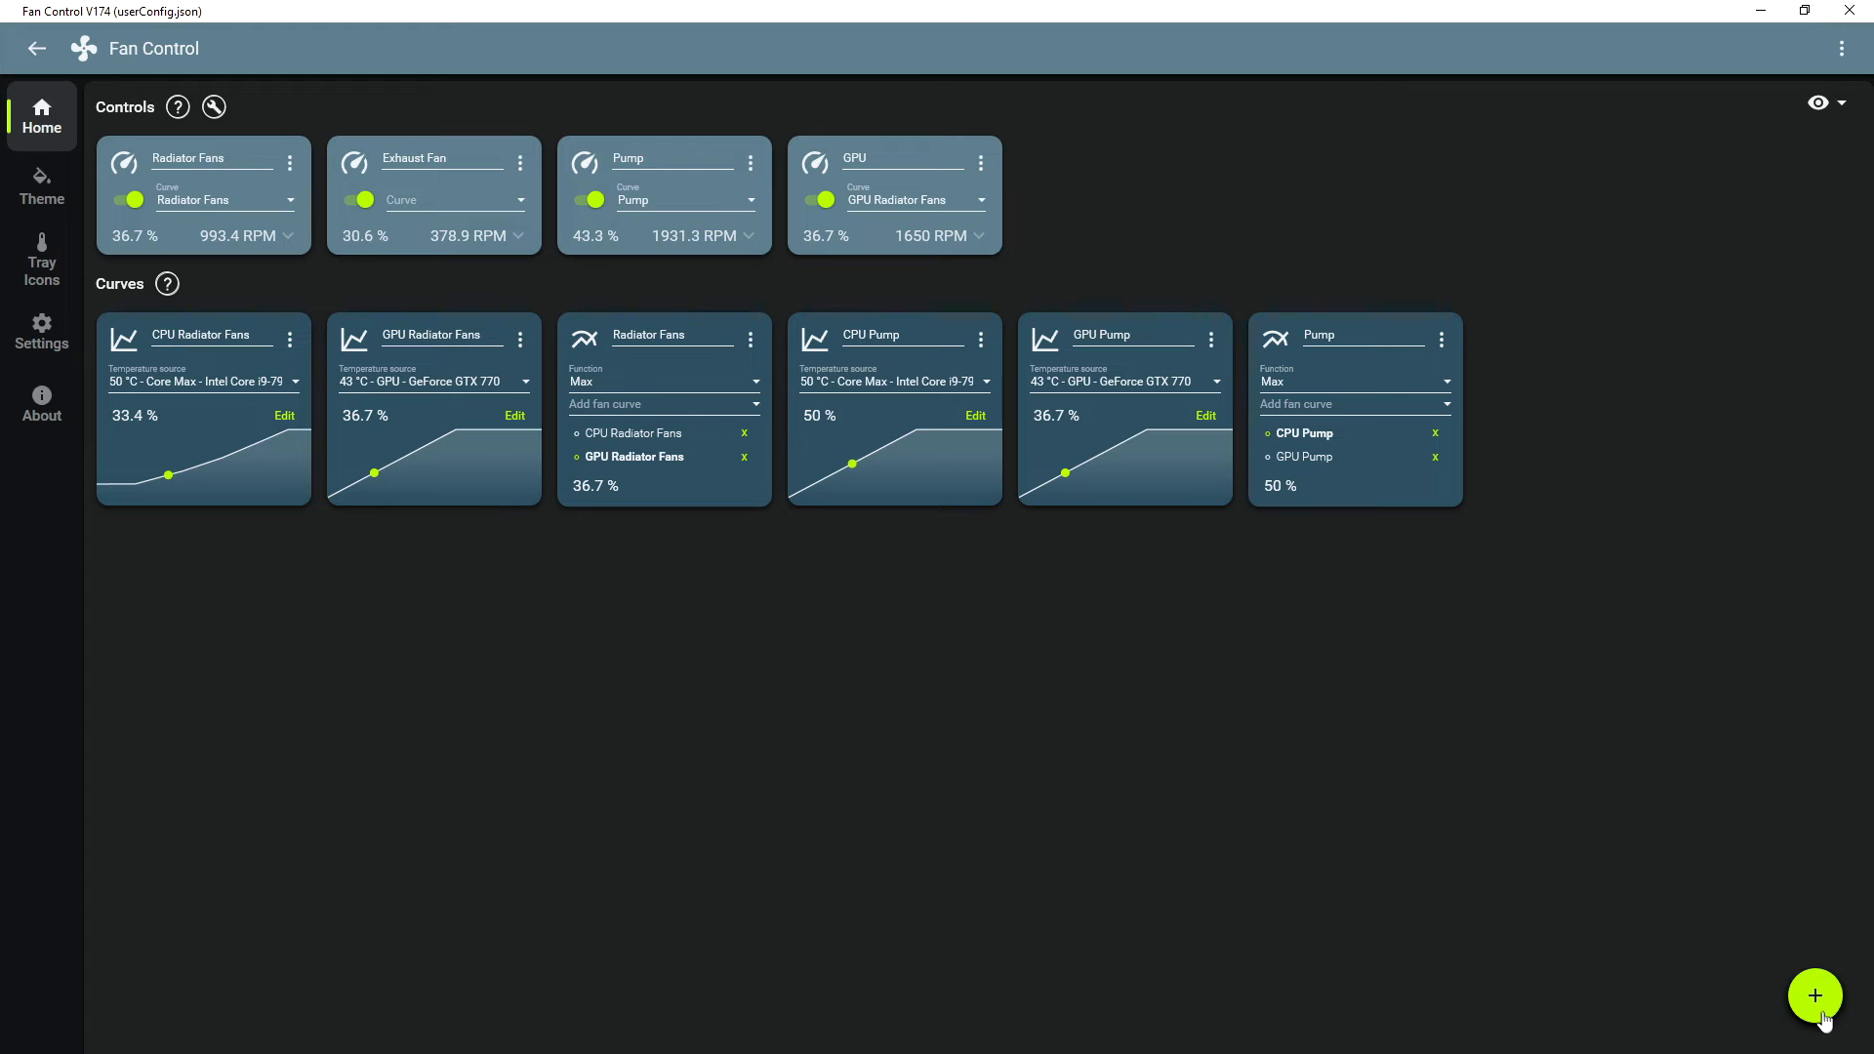
- Add a File custom sensor and save its sensor file as Example.sensor in FanControl's Configurations folder
mouse_move(1823, 1020)
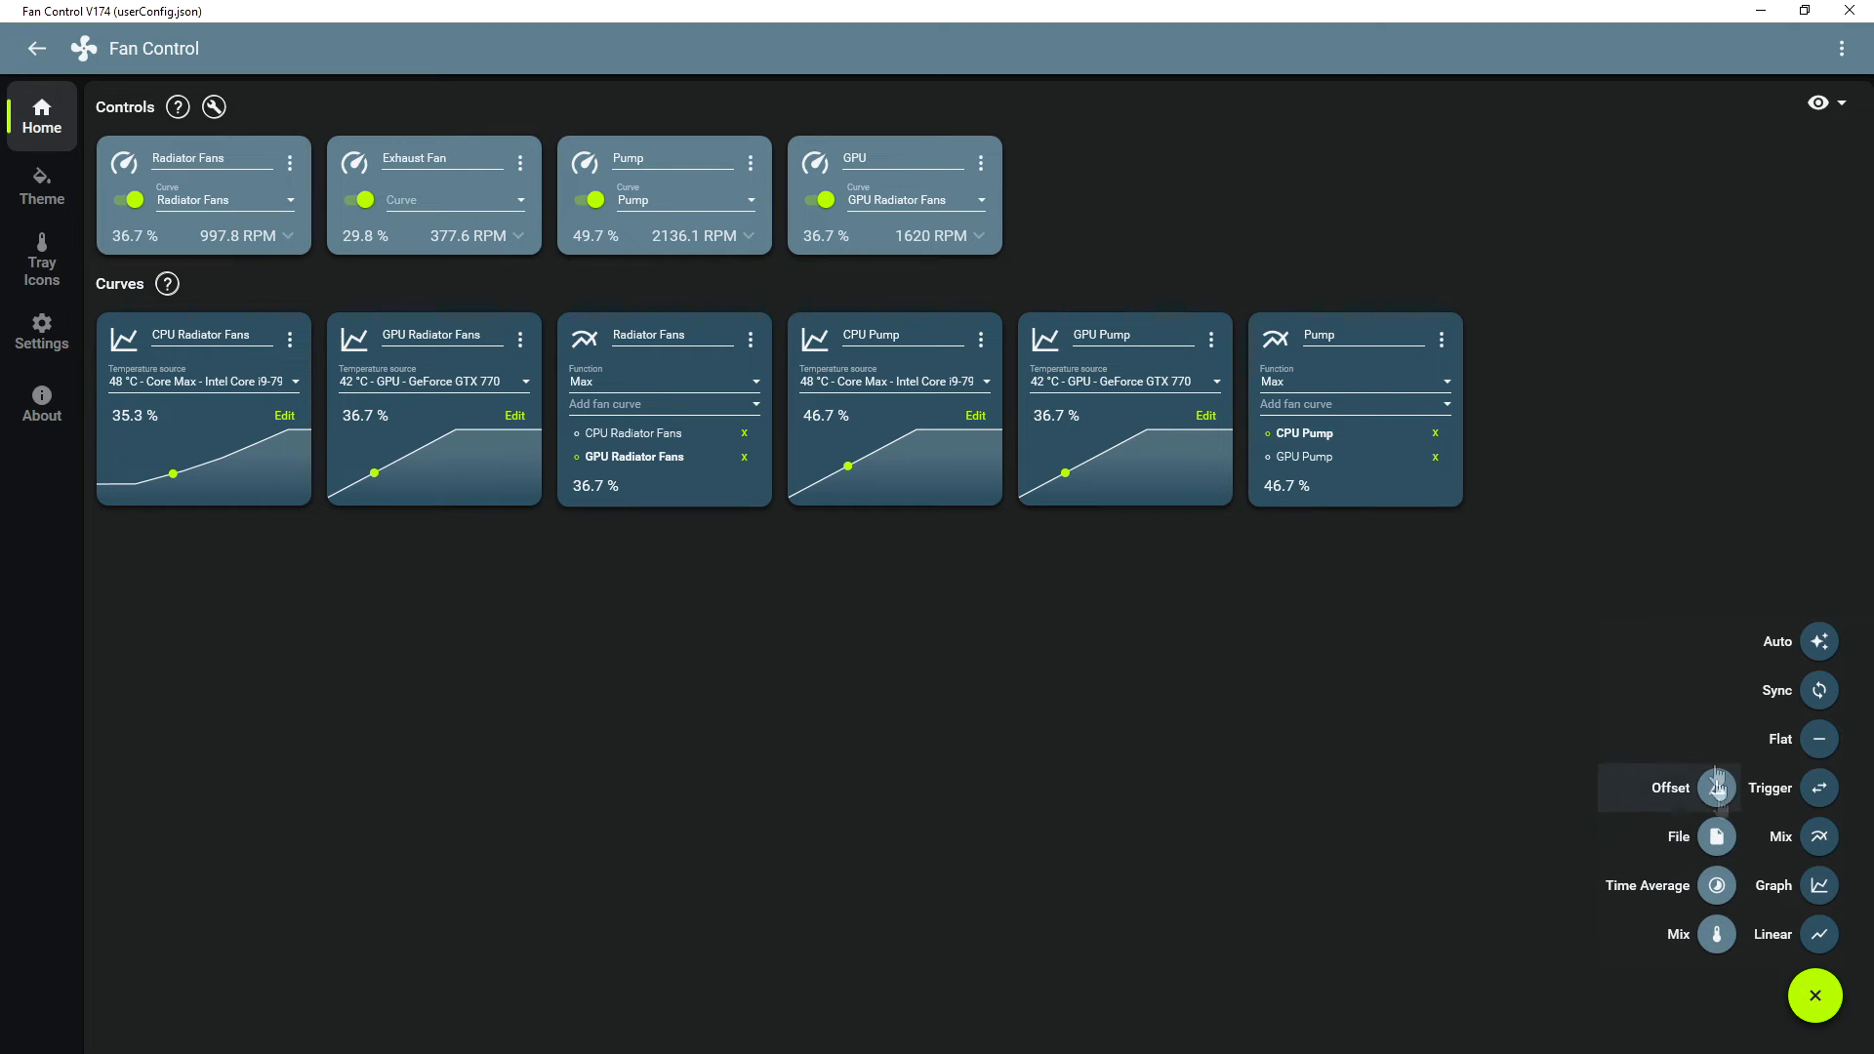
left_click(1717, 837)
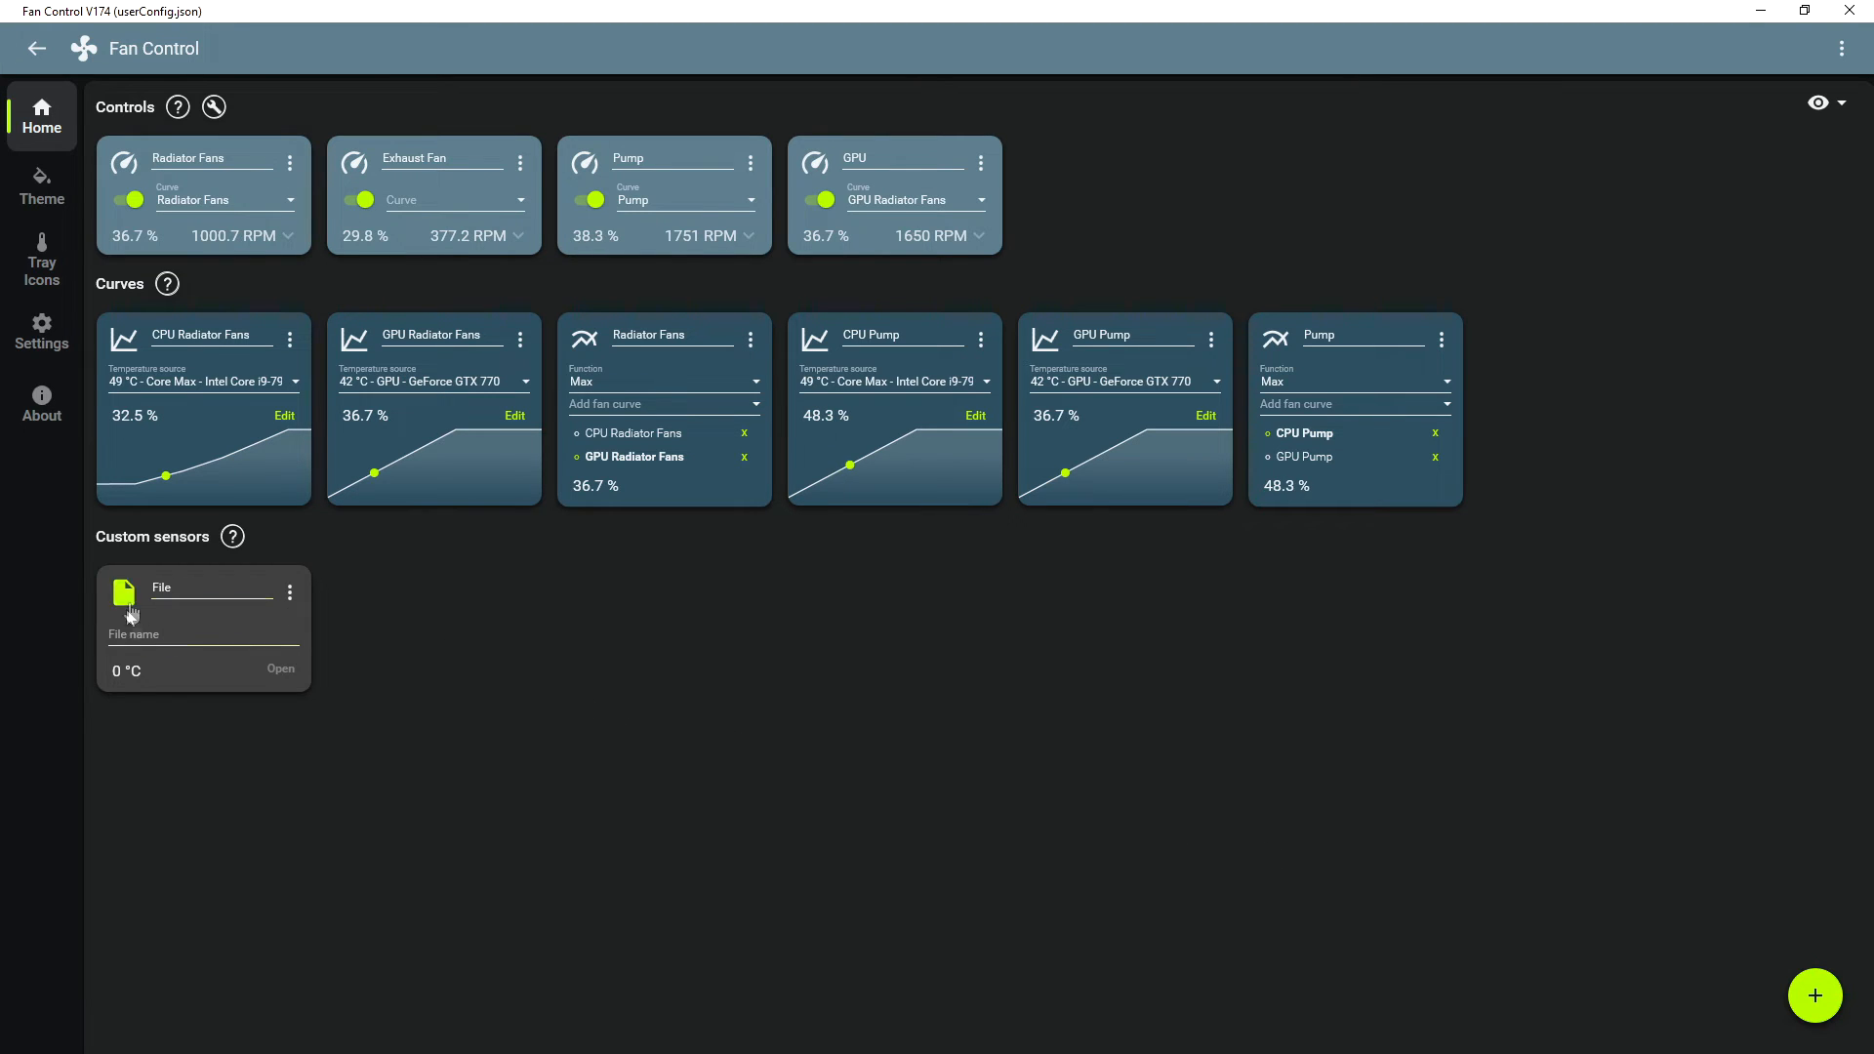
left_click(178, 622)
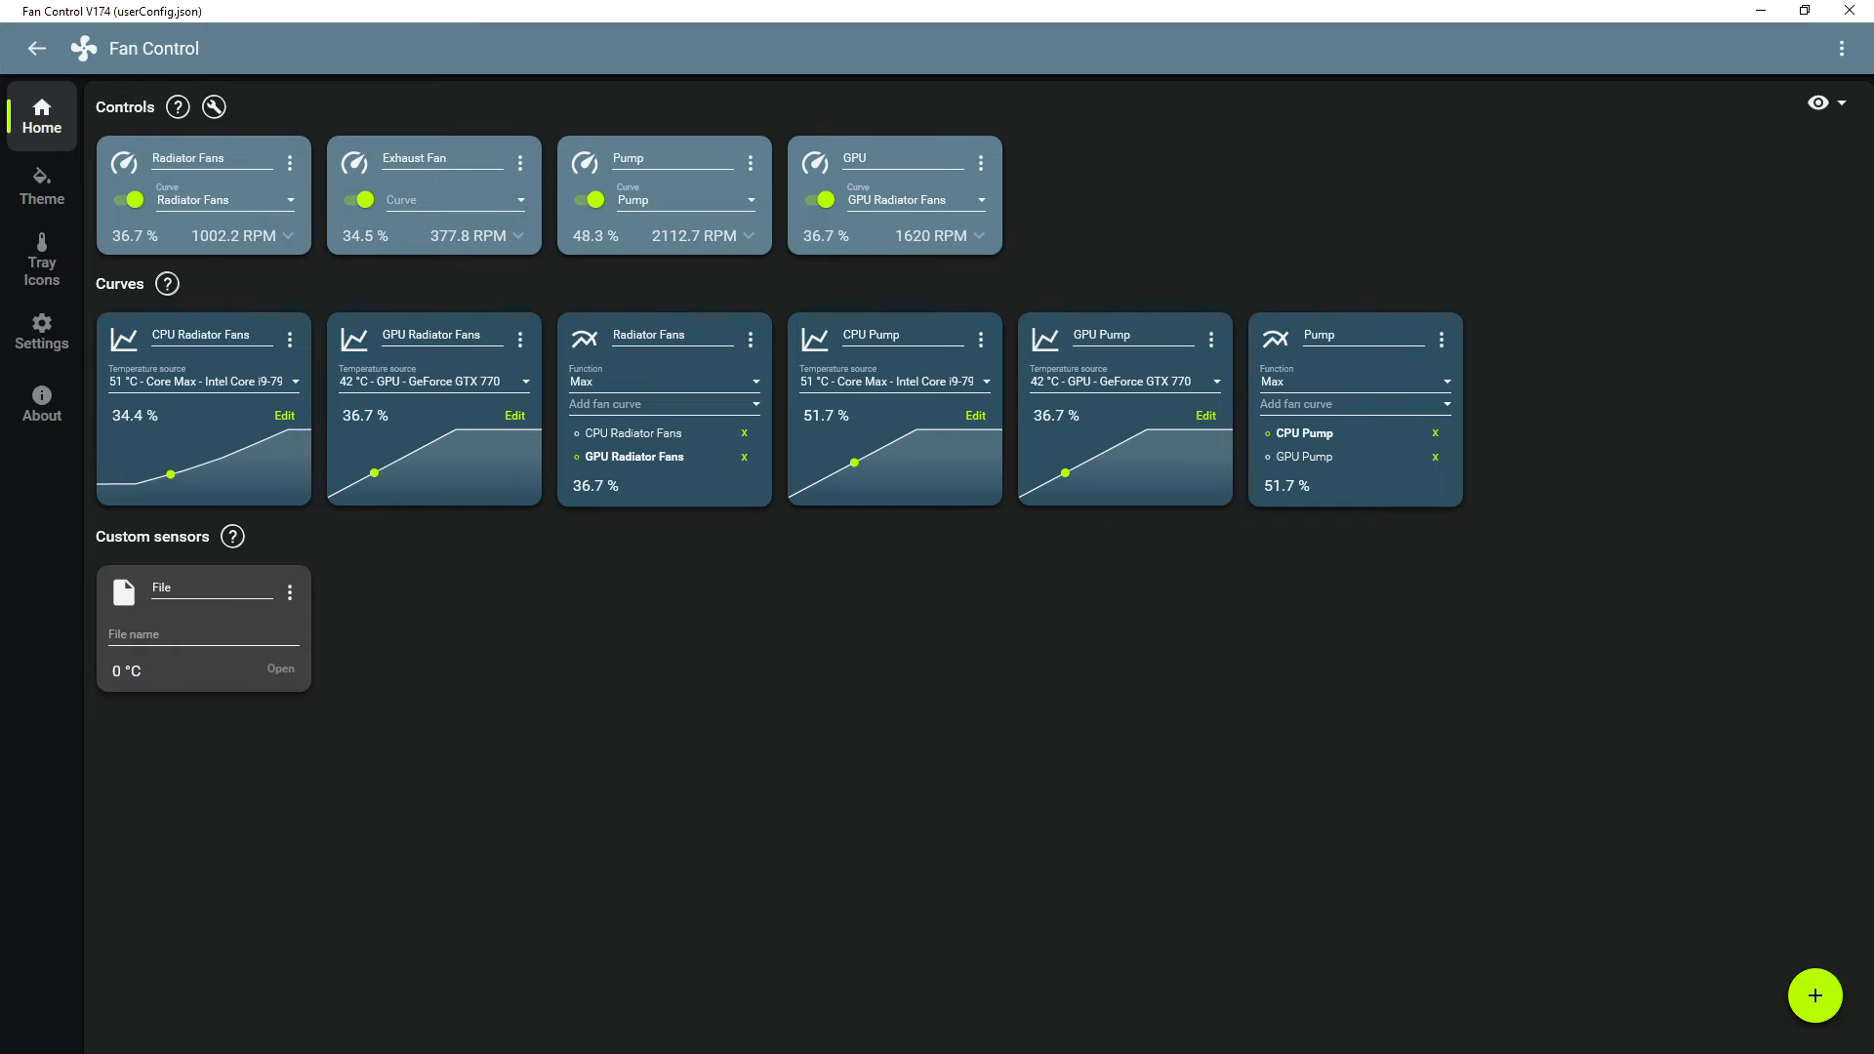
key("super+e")
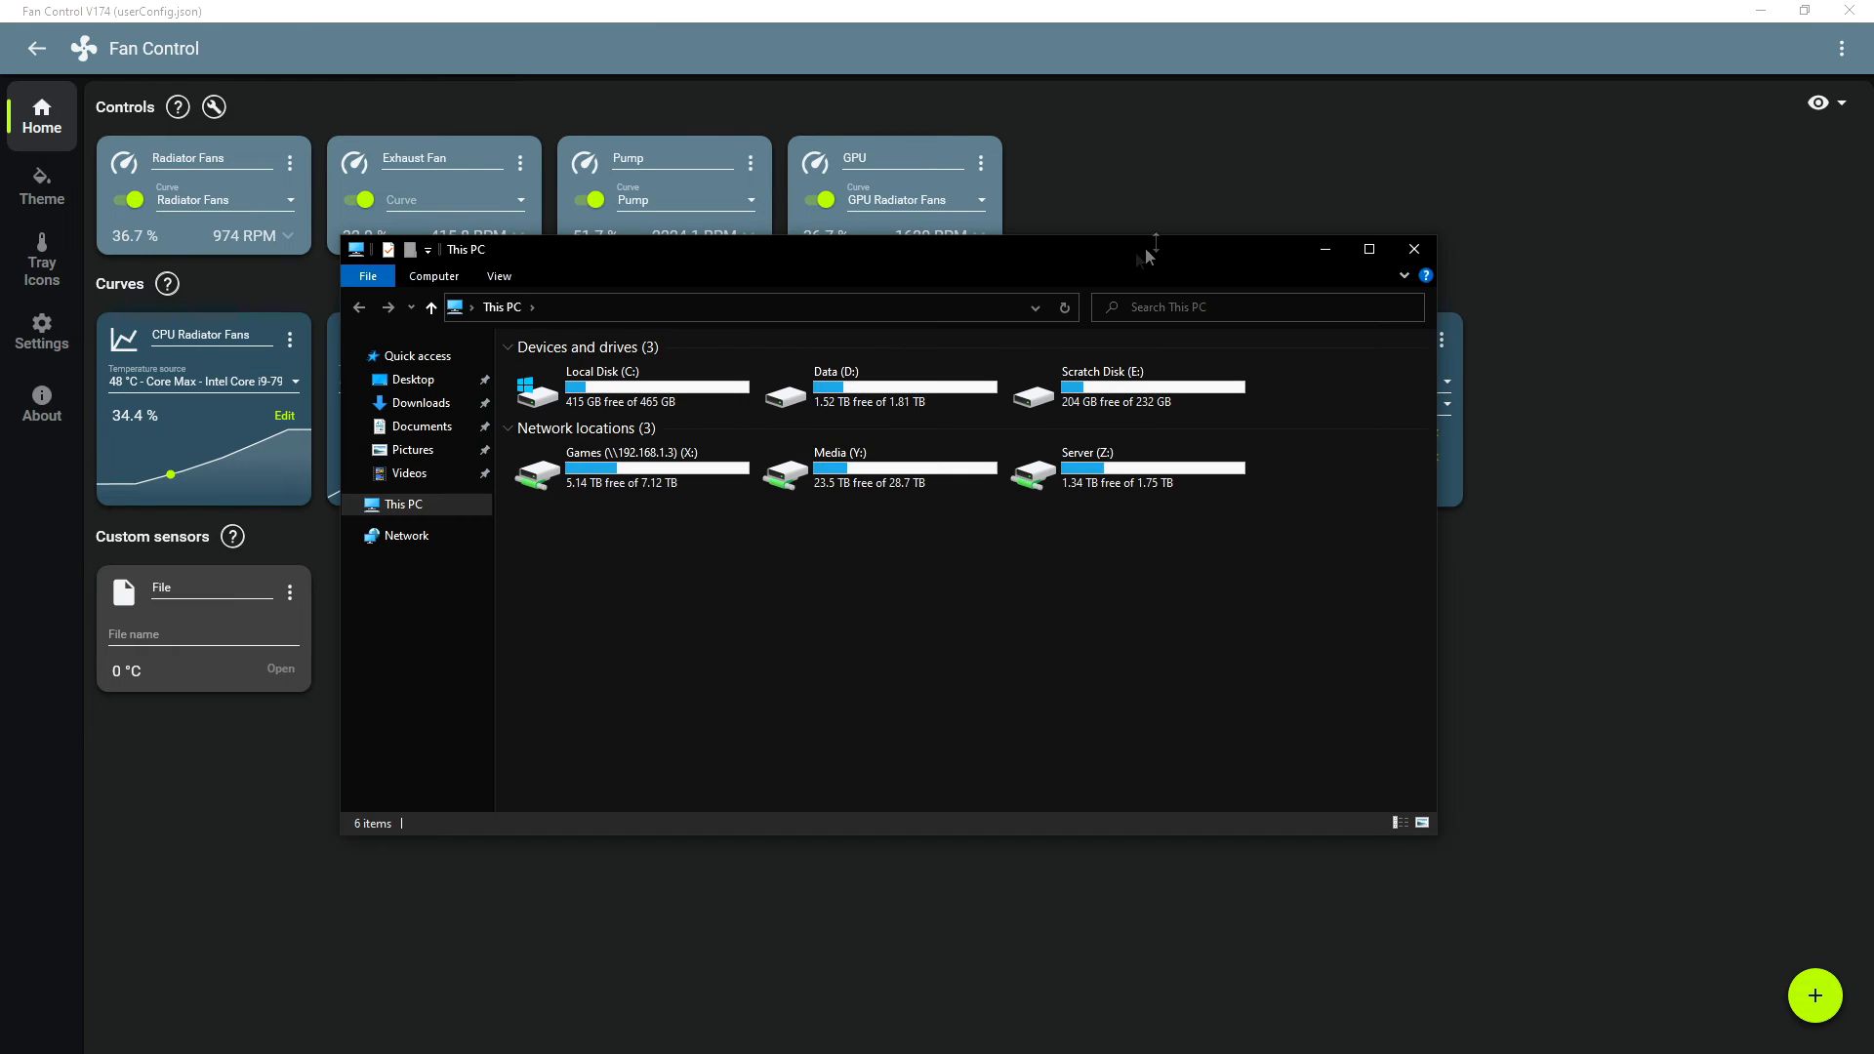
left_click_drag(1146, 252, 1873, 272)
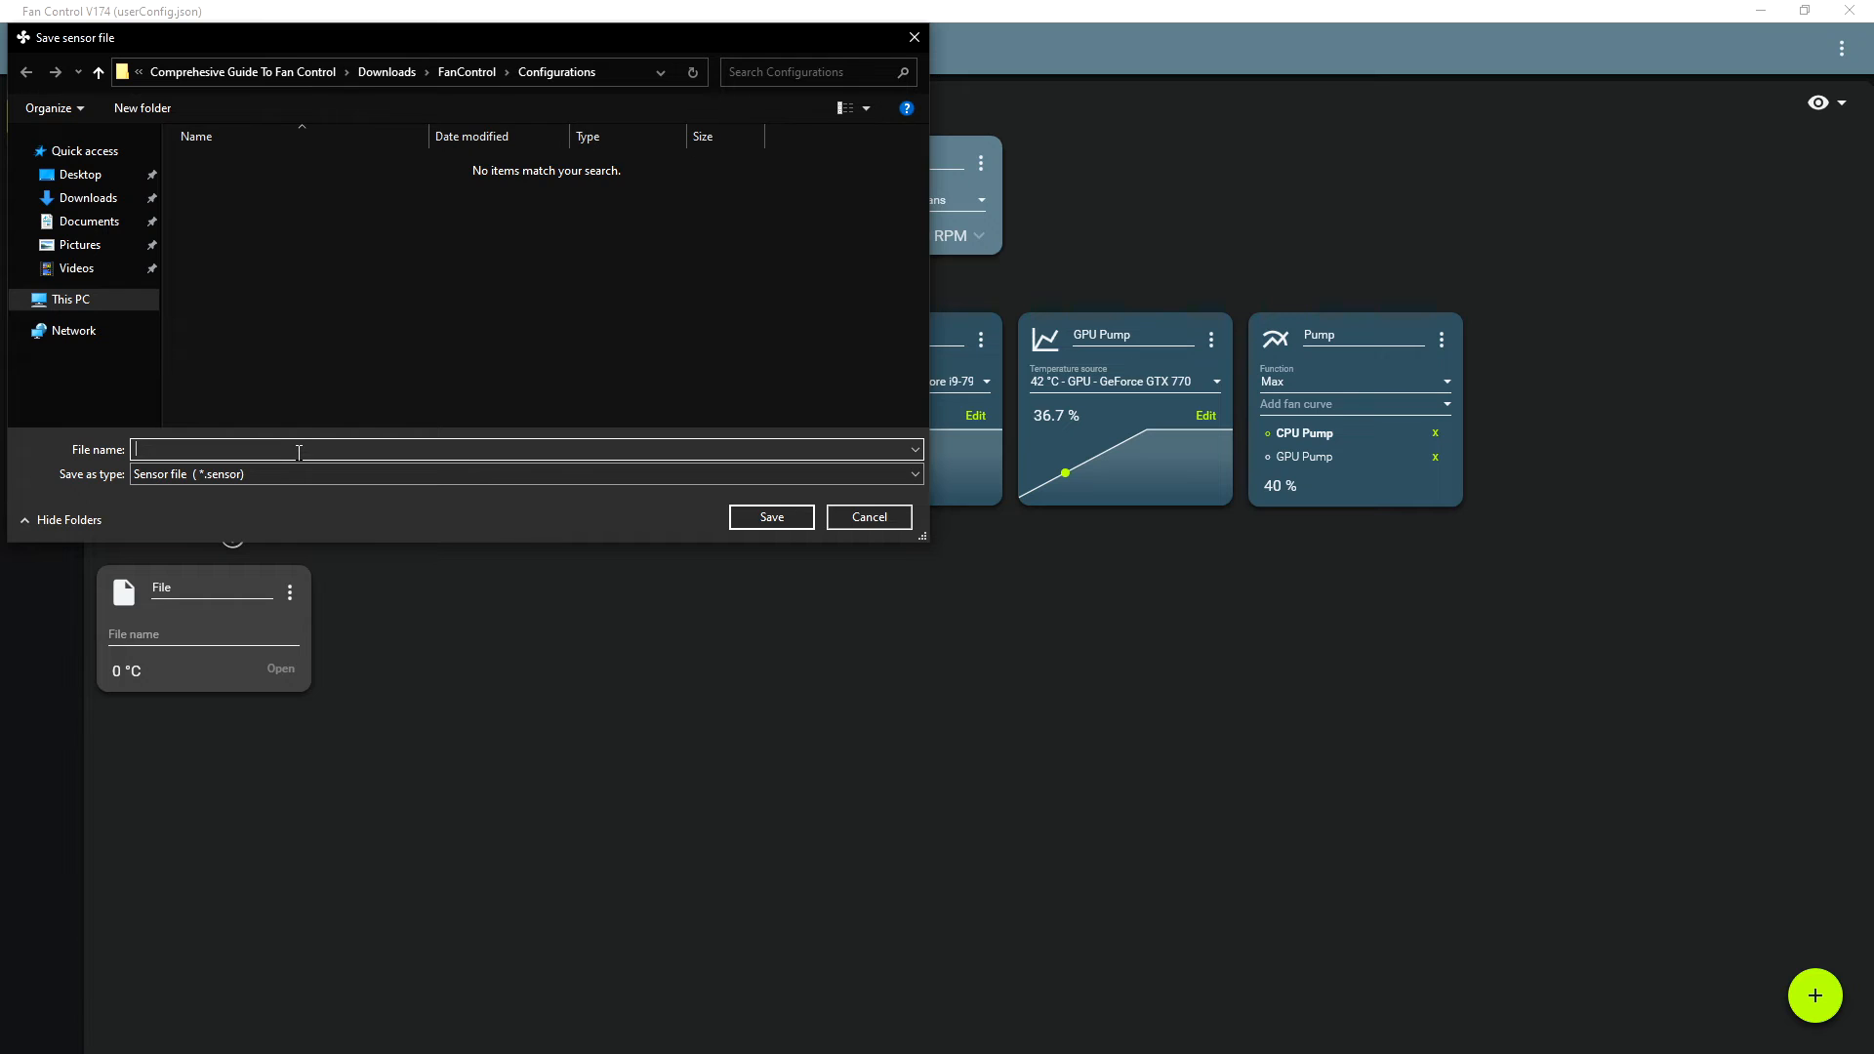
key("Return")
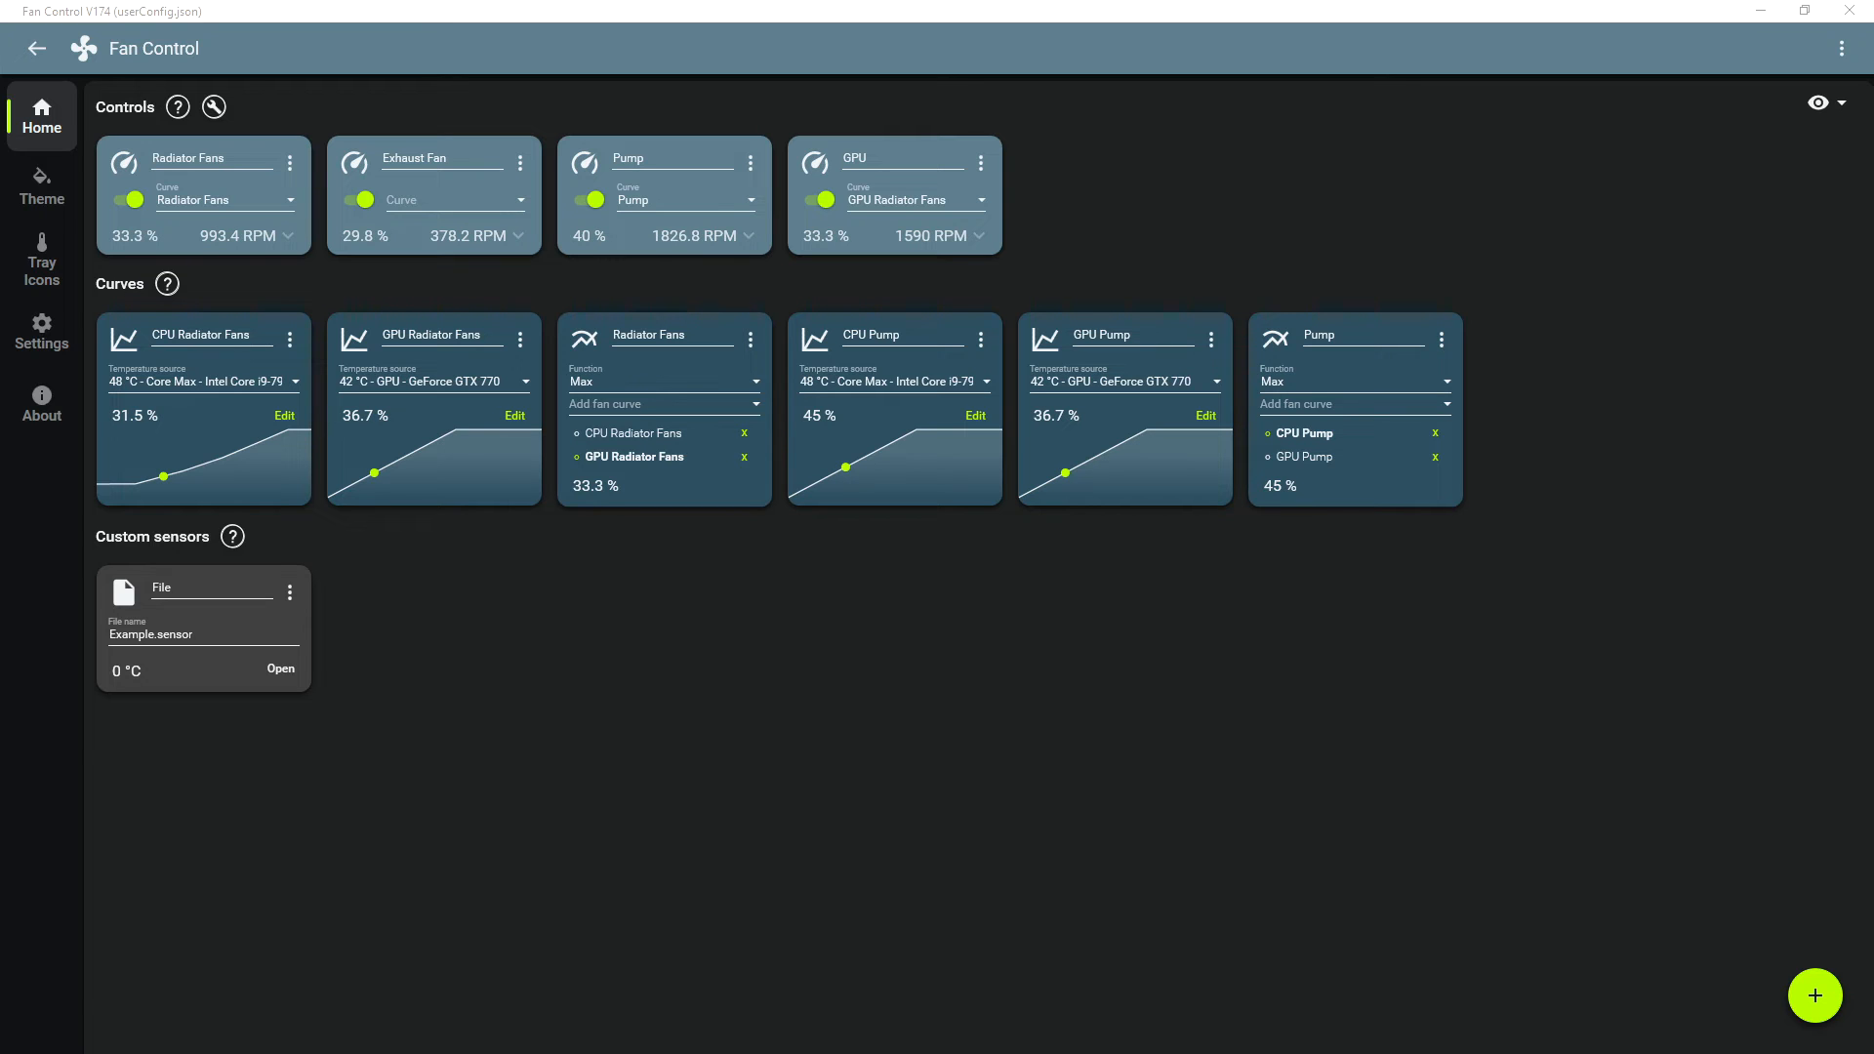
- Edit Example.sensor from FanControl's Configurations folder in Notepad so it contains 70, and save the file
left_click_drag(1873, 337, 815, 285)
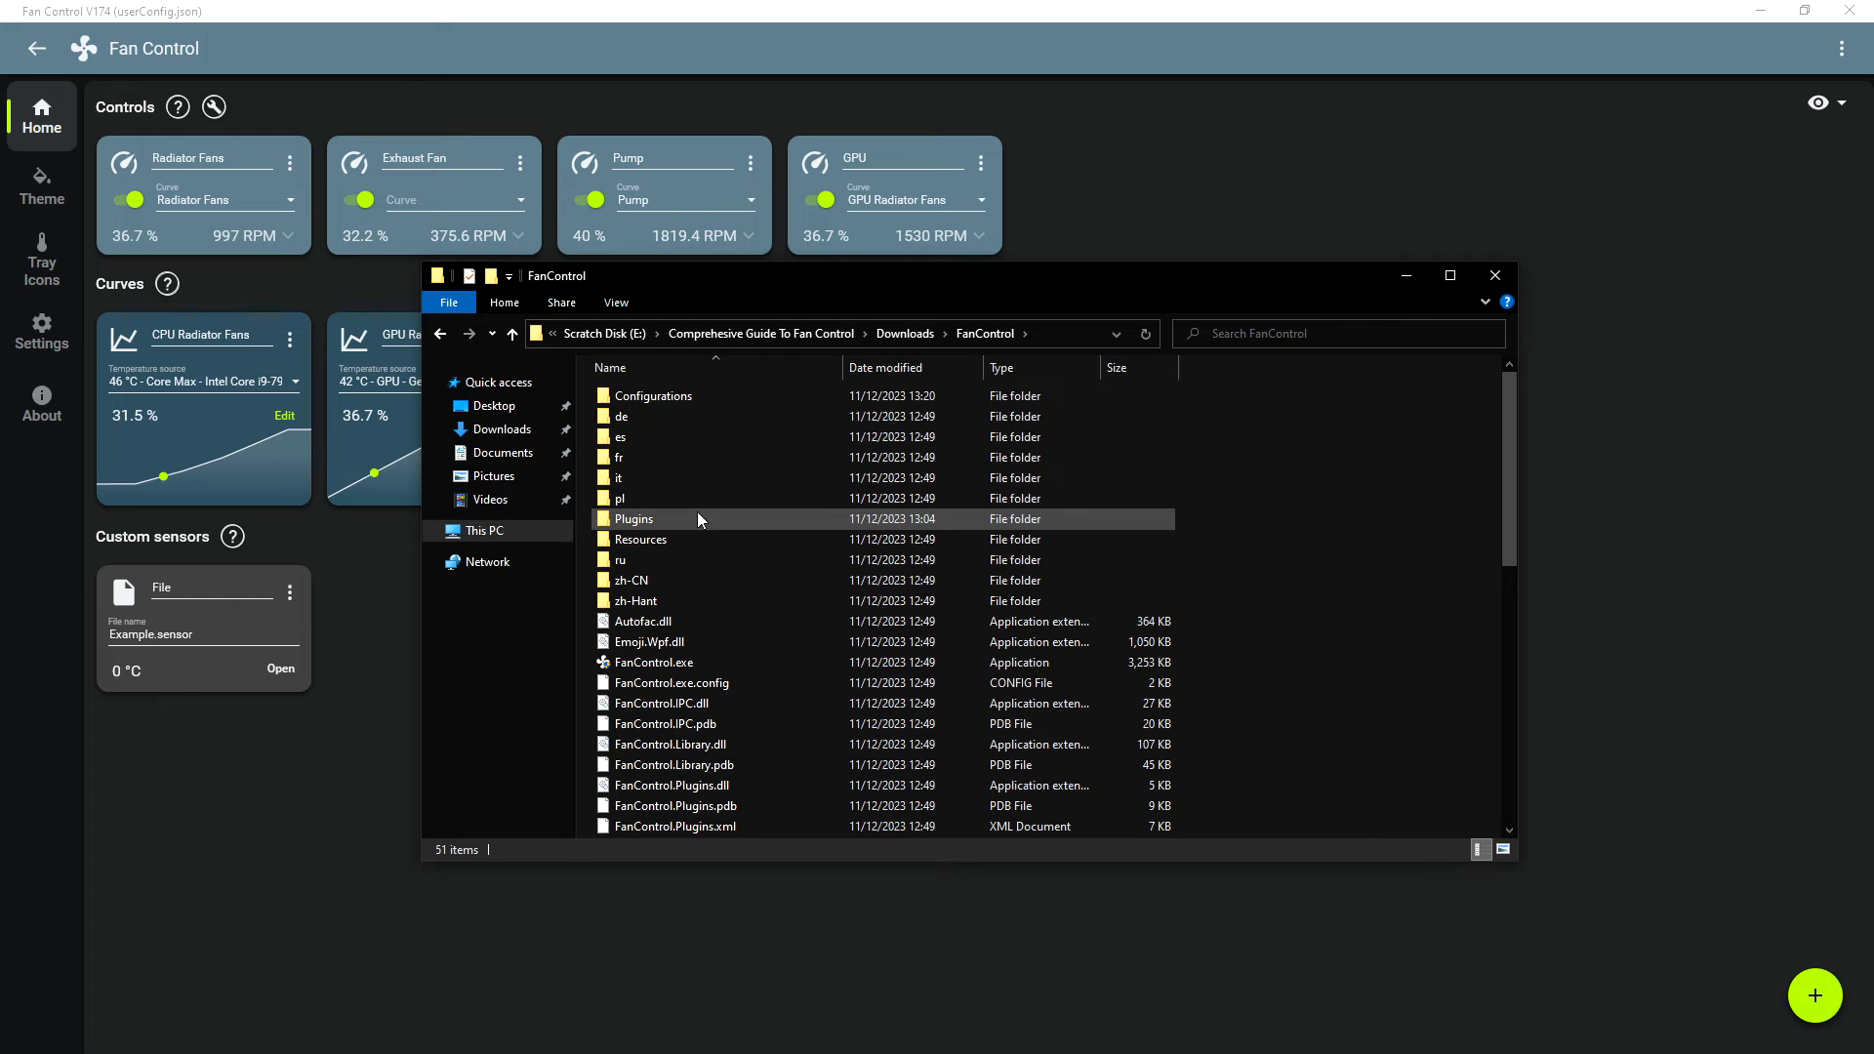
double_click(693, 398)
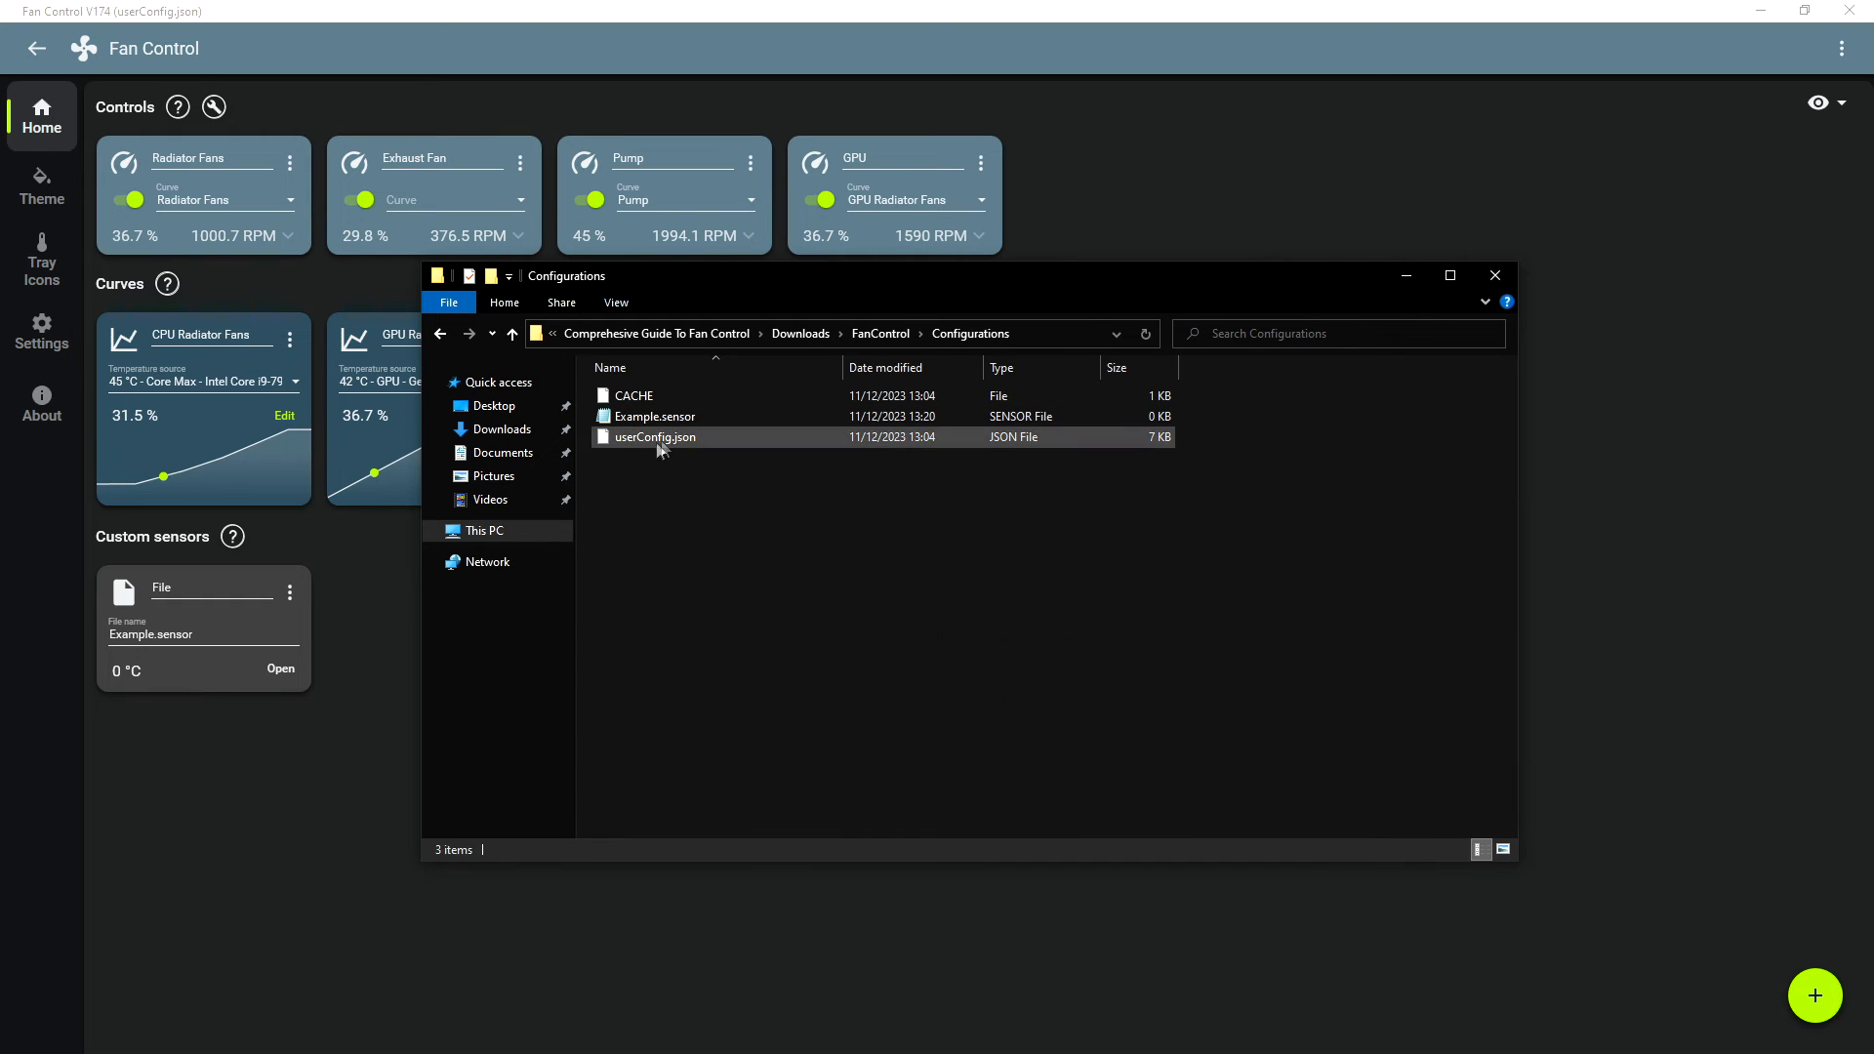
left_click(693, 417)
right_click(759, 424)
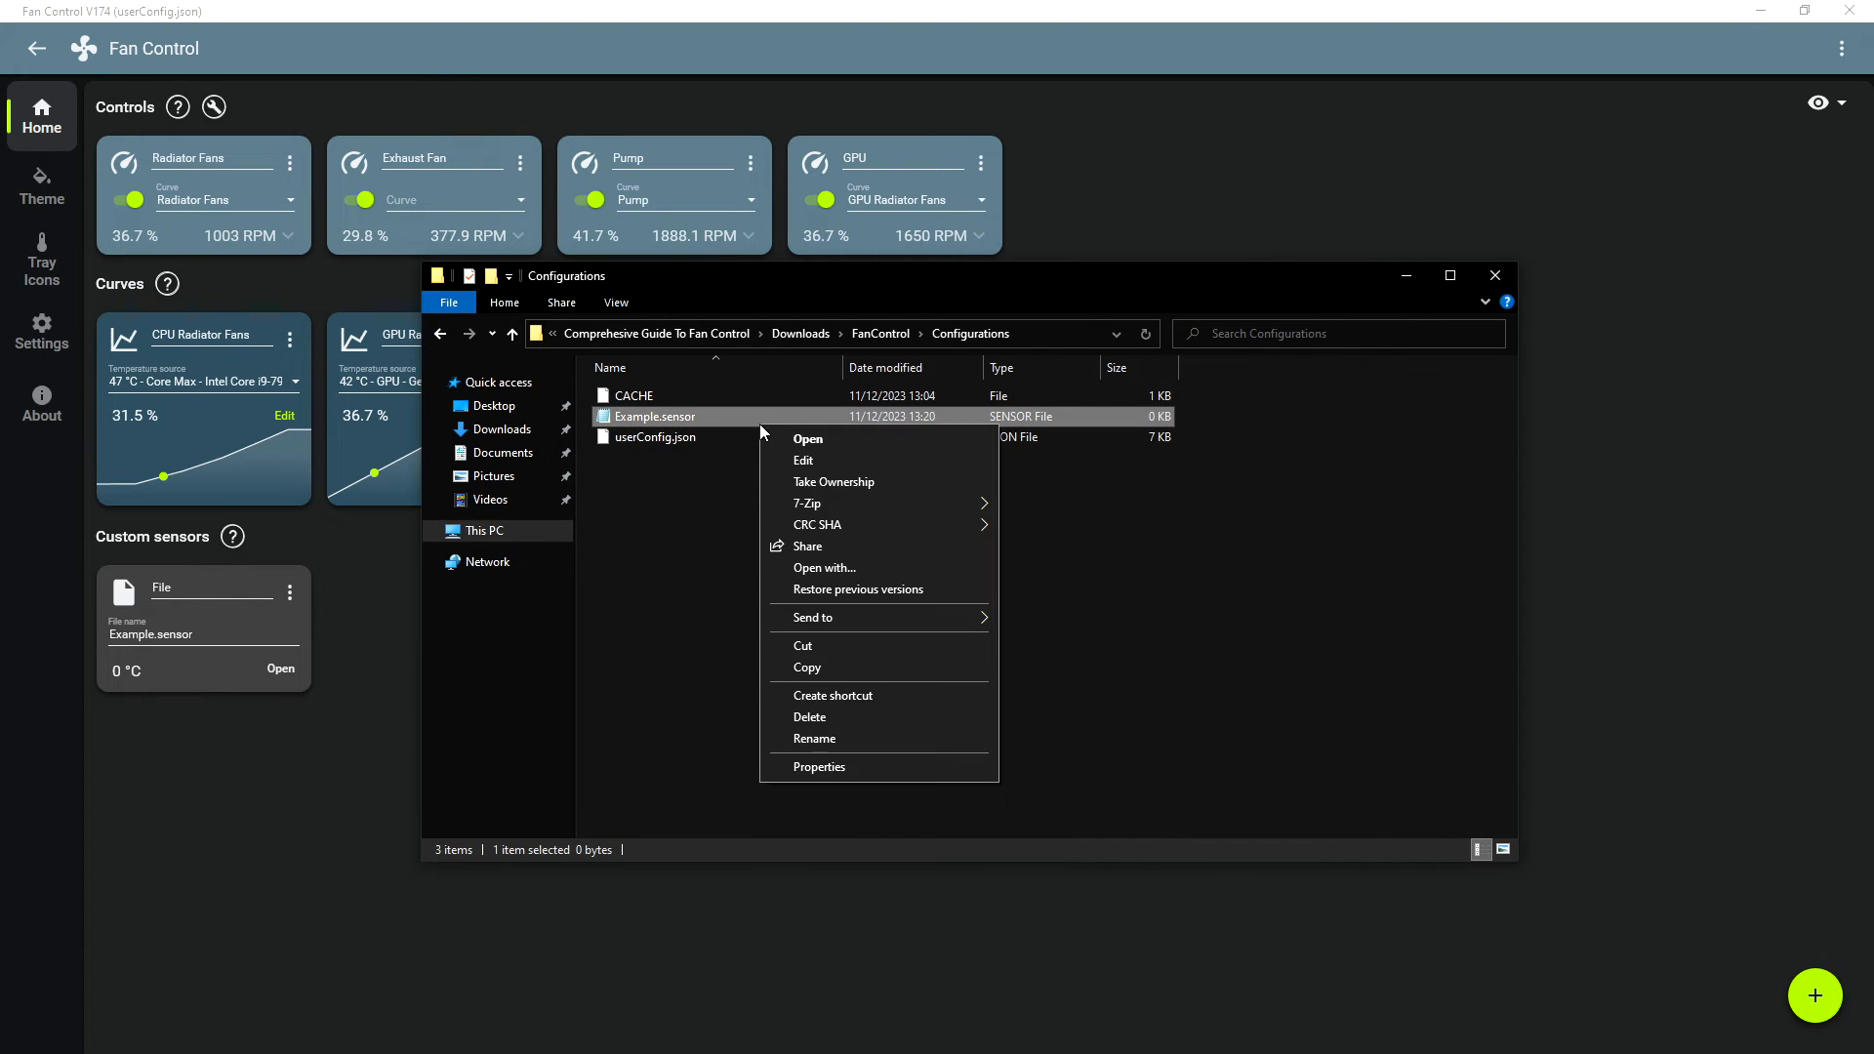
left_click(812, 459)
type("70")
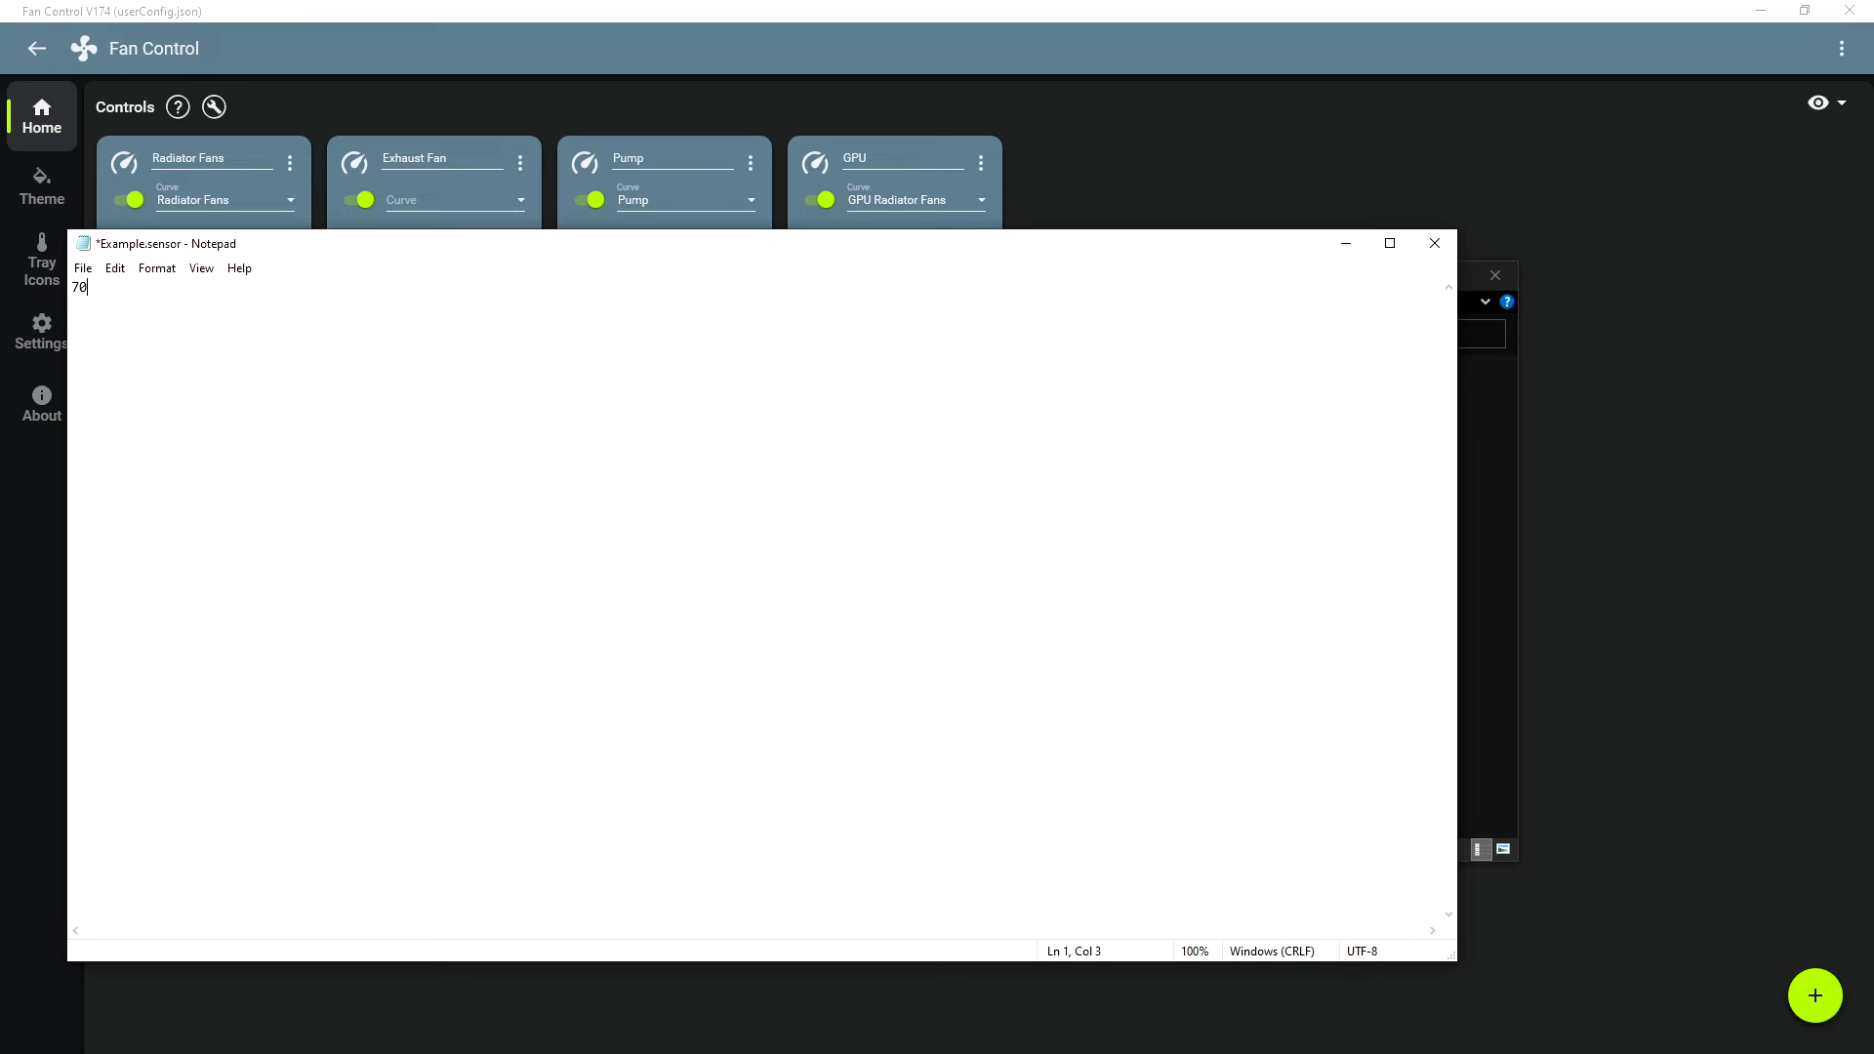
left_click(1434, 243)
left_click(878, 554)
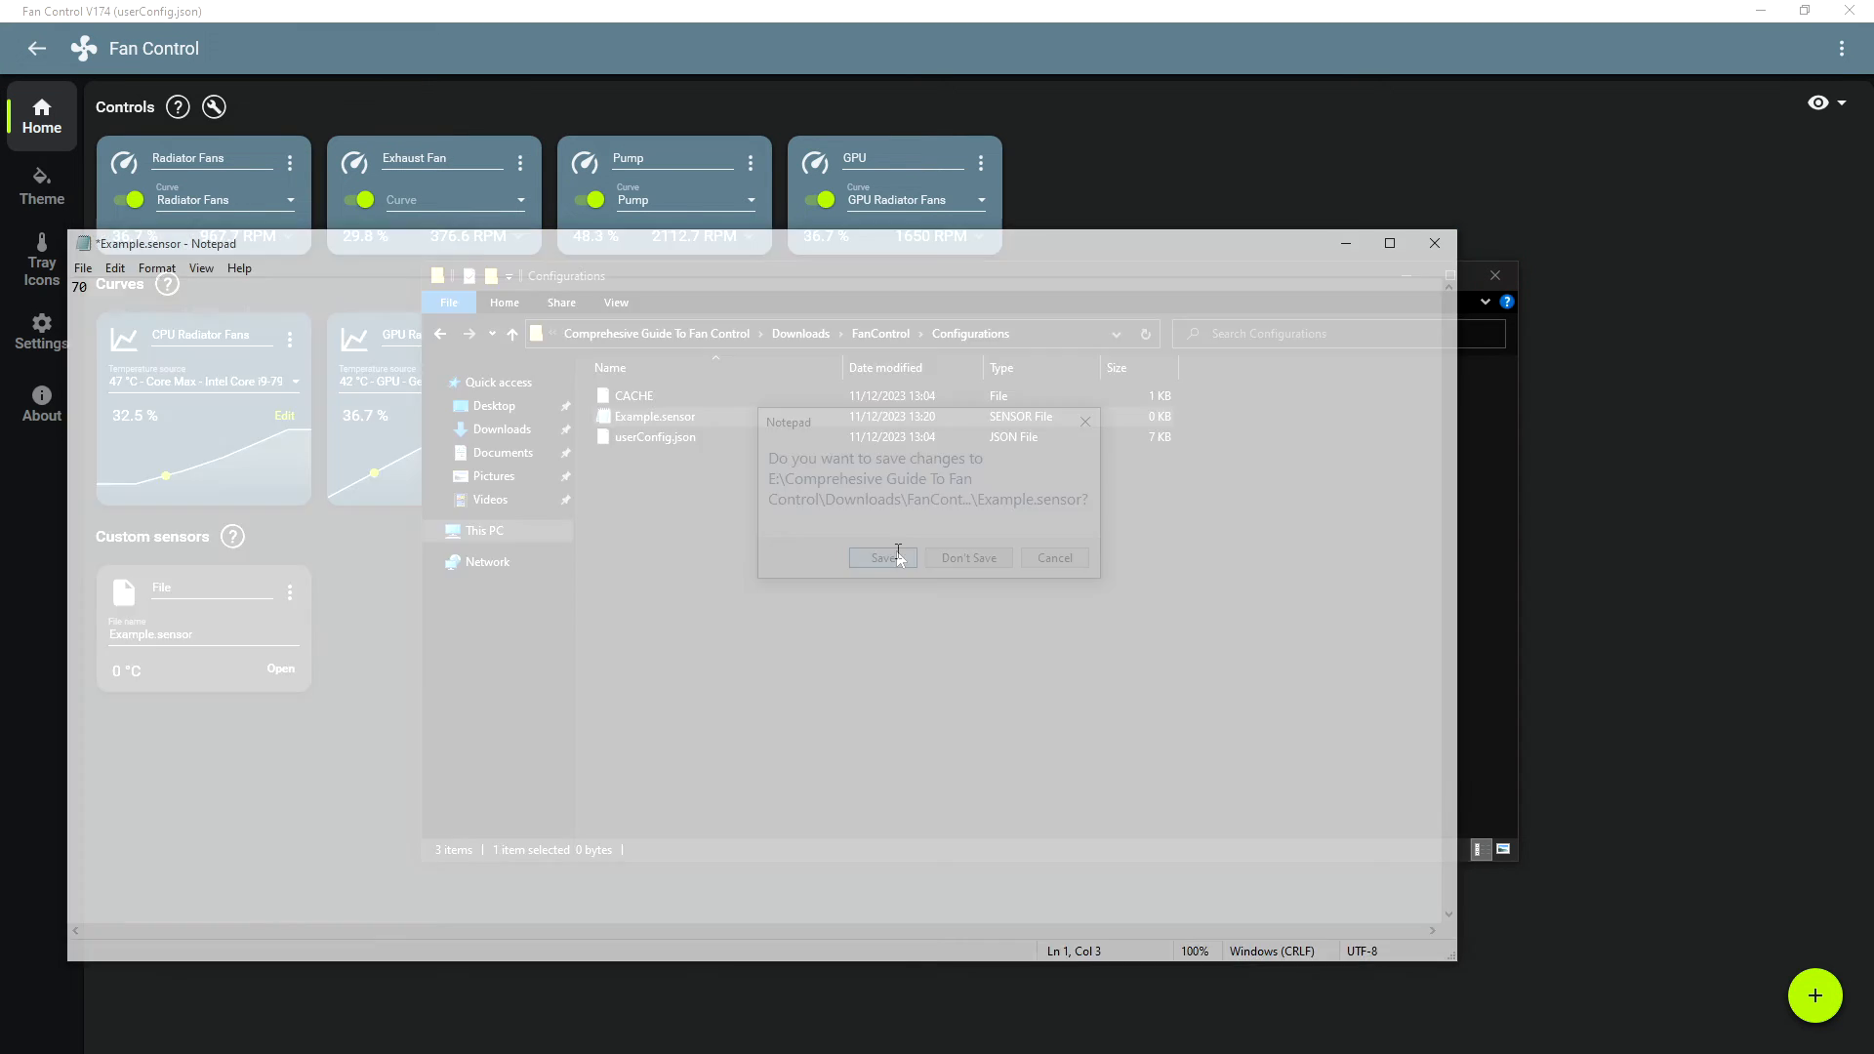
- Close the Configurations folder window and delete the File custom sensor
left_click(1503, 283)
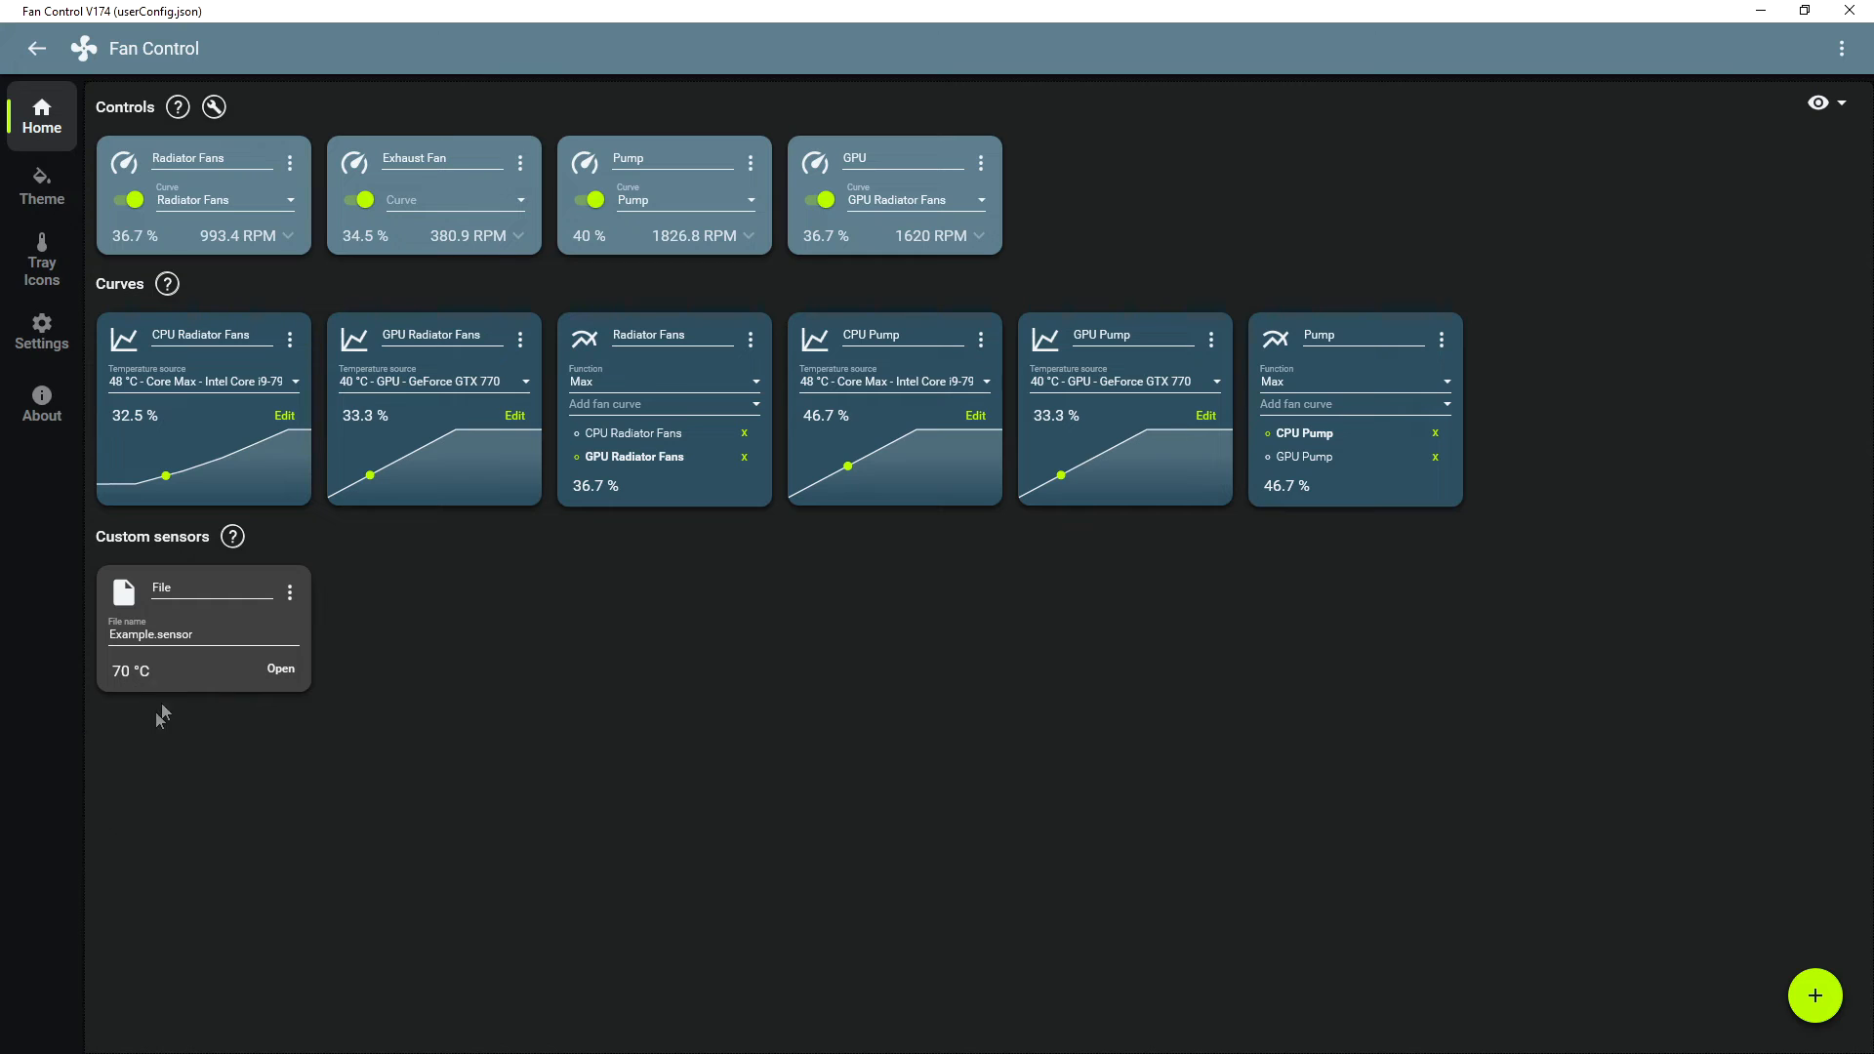
left_click(290, 592)
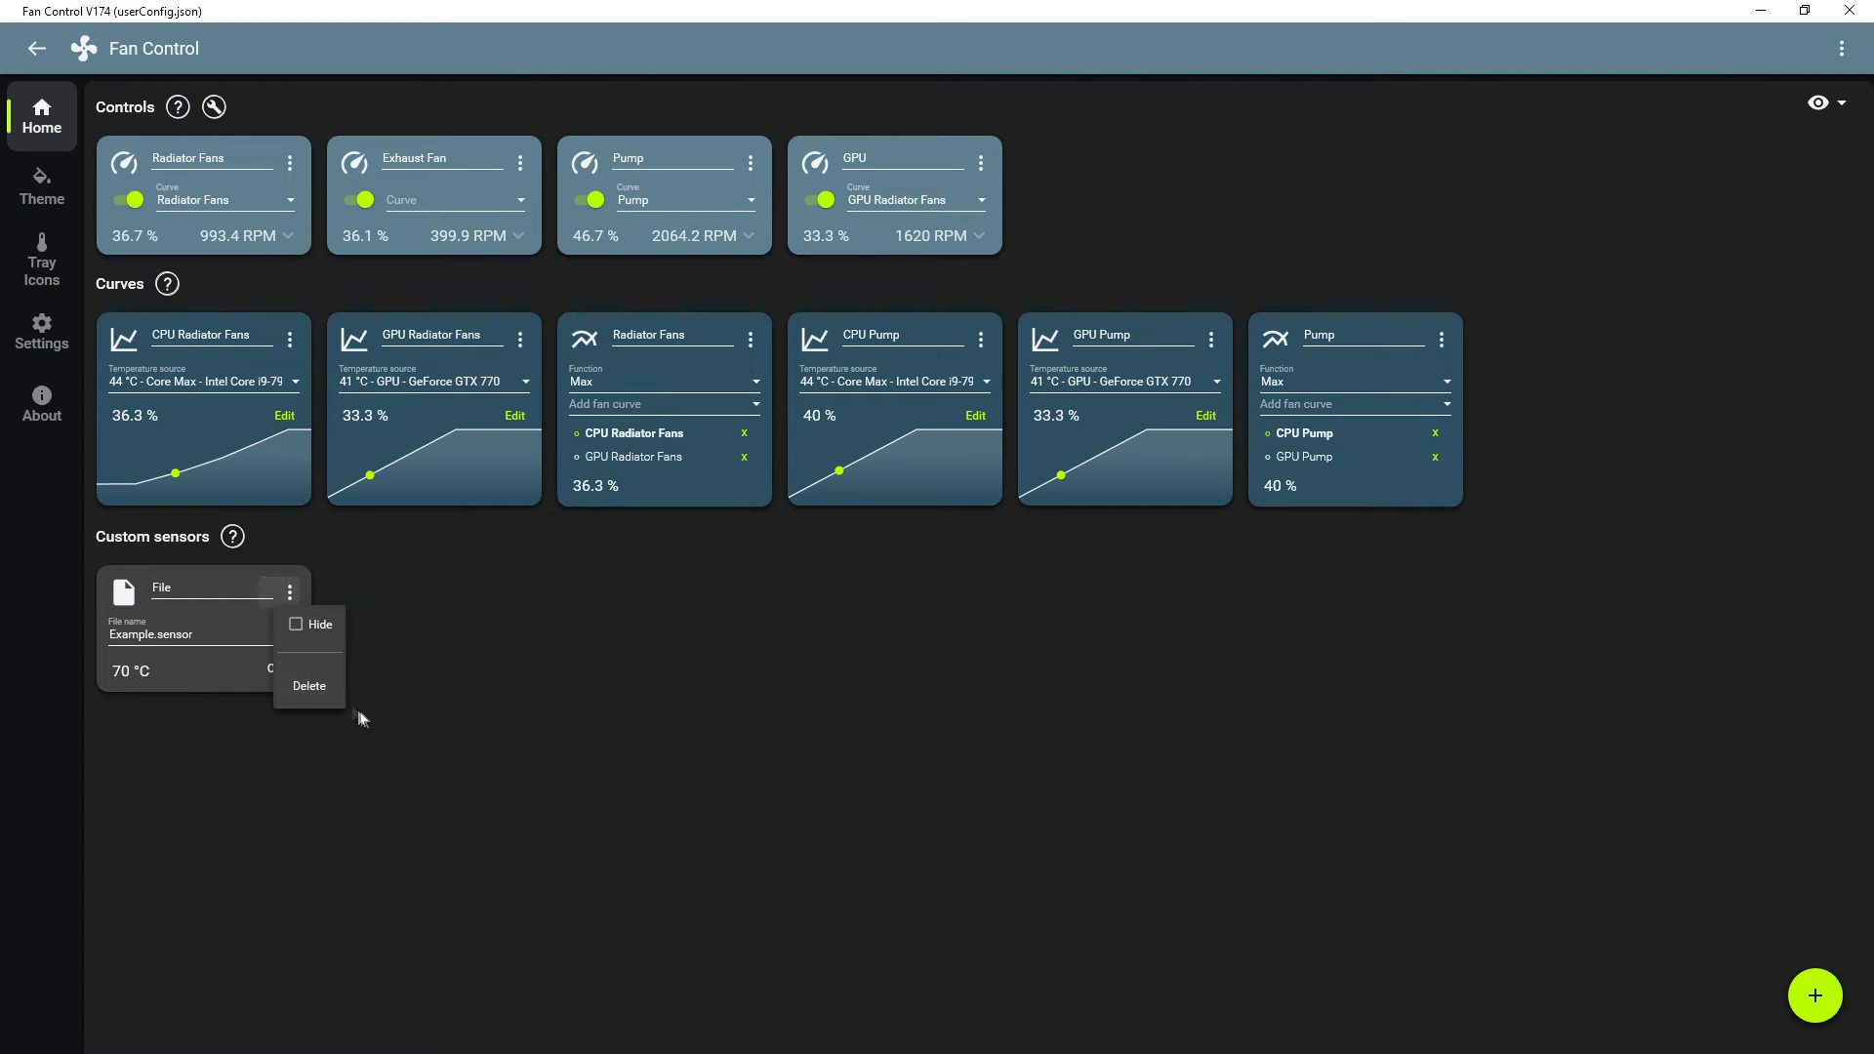
left_click(322, 683)
- Add an Offset custom sensor with SSD - HWInfo as its temperature source and an offset of 2 °C
left_click(1810, 991)
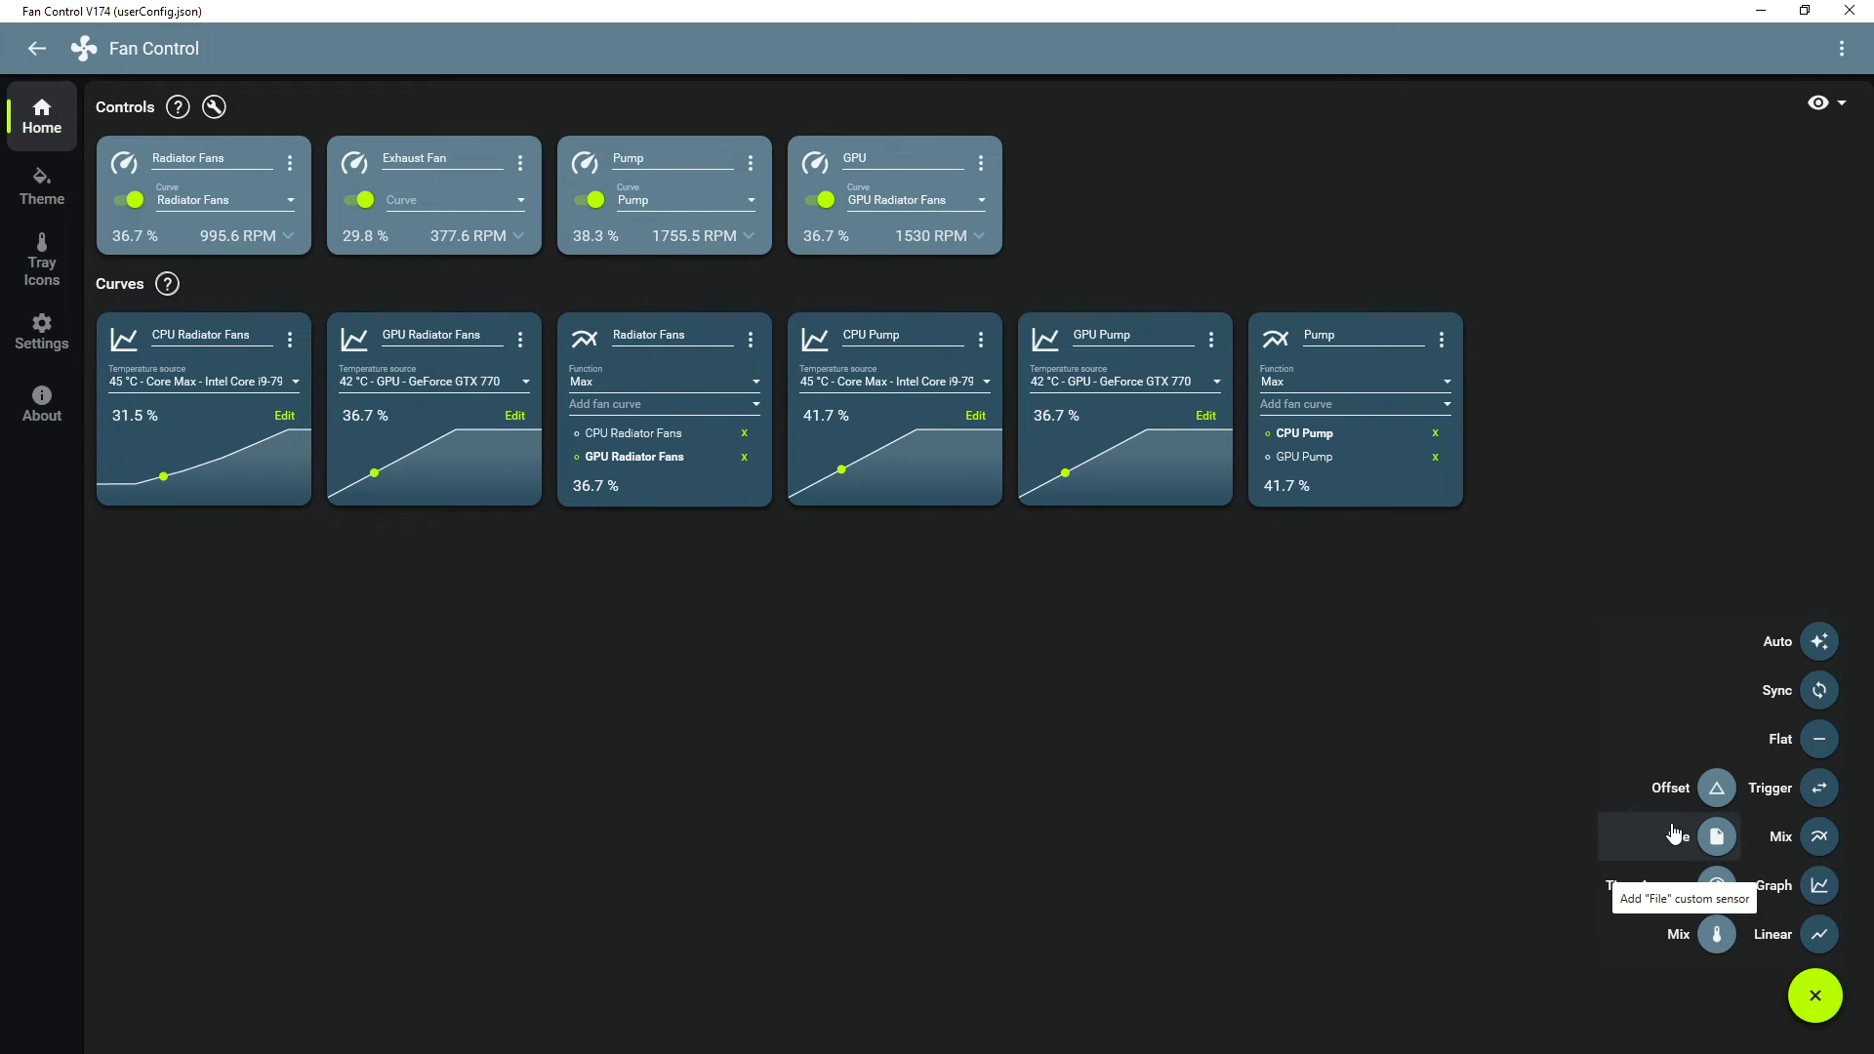
left_click(1717, 788)
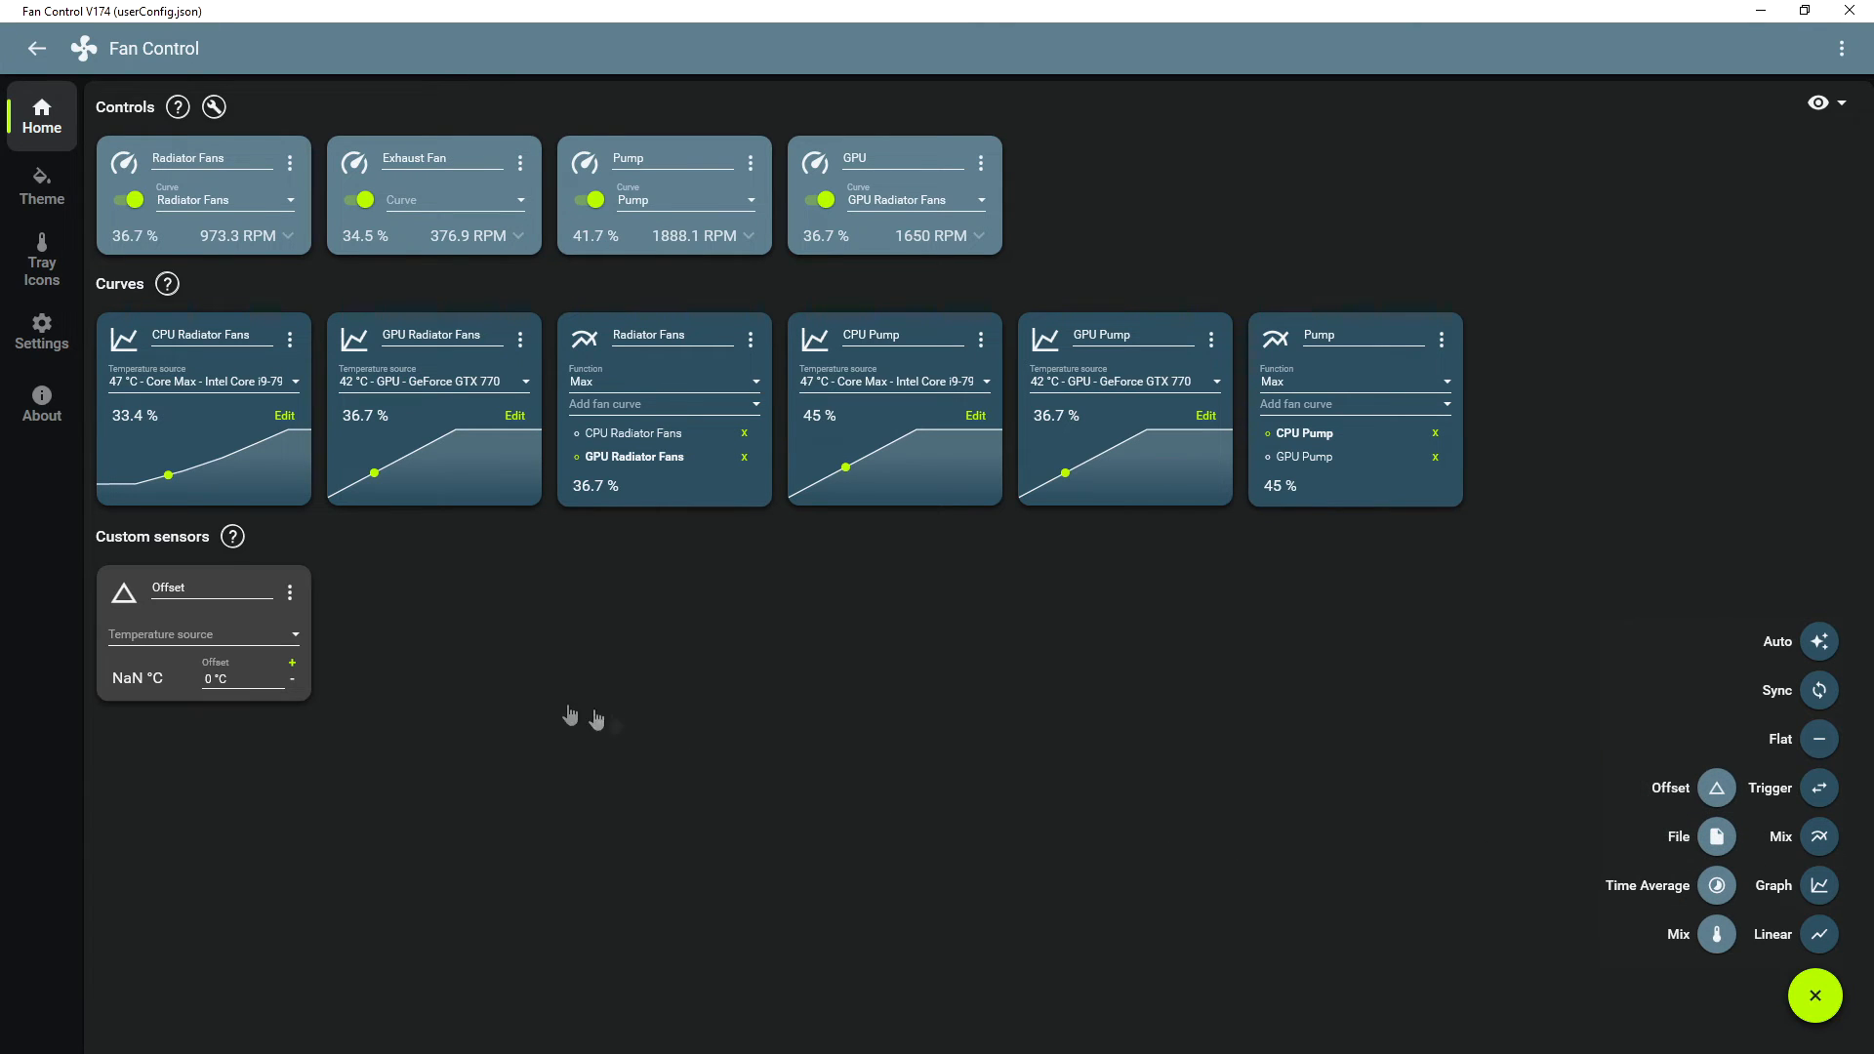
left_click(293, 635)
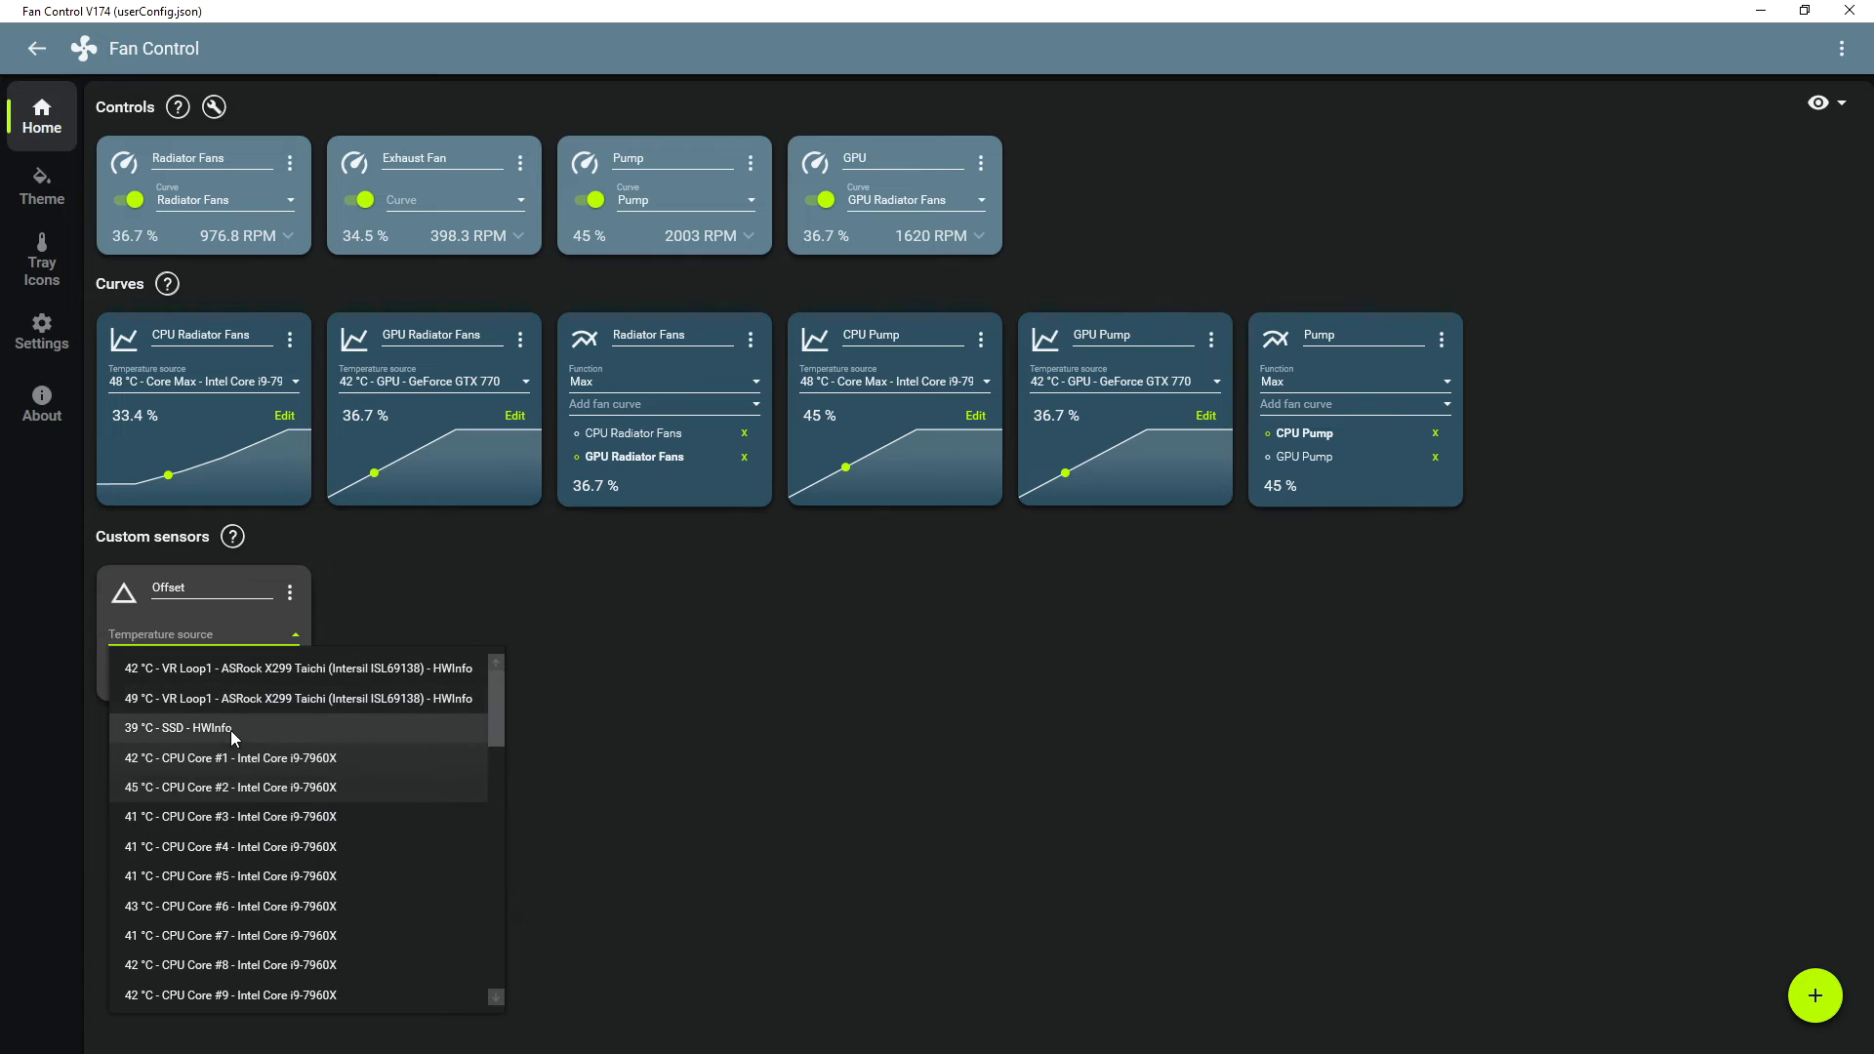
left_click(232, 730)
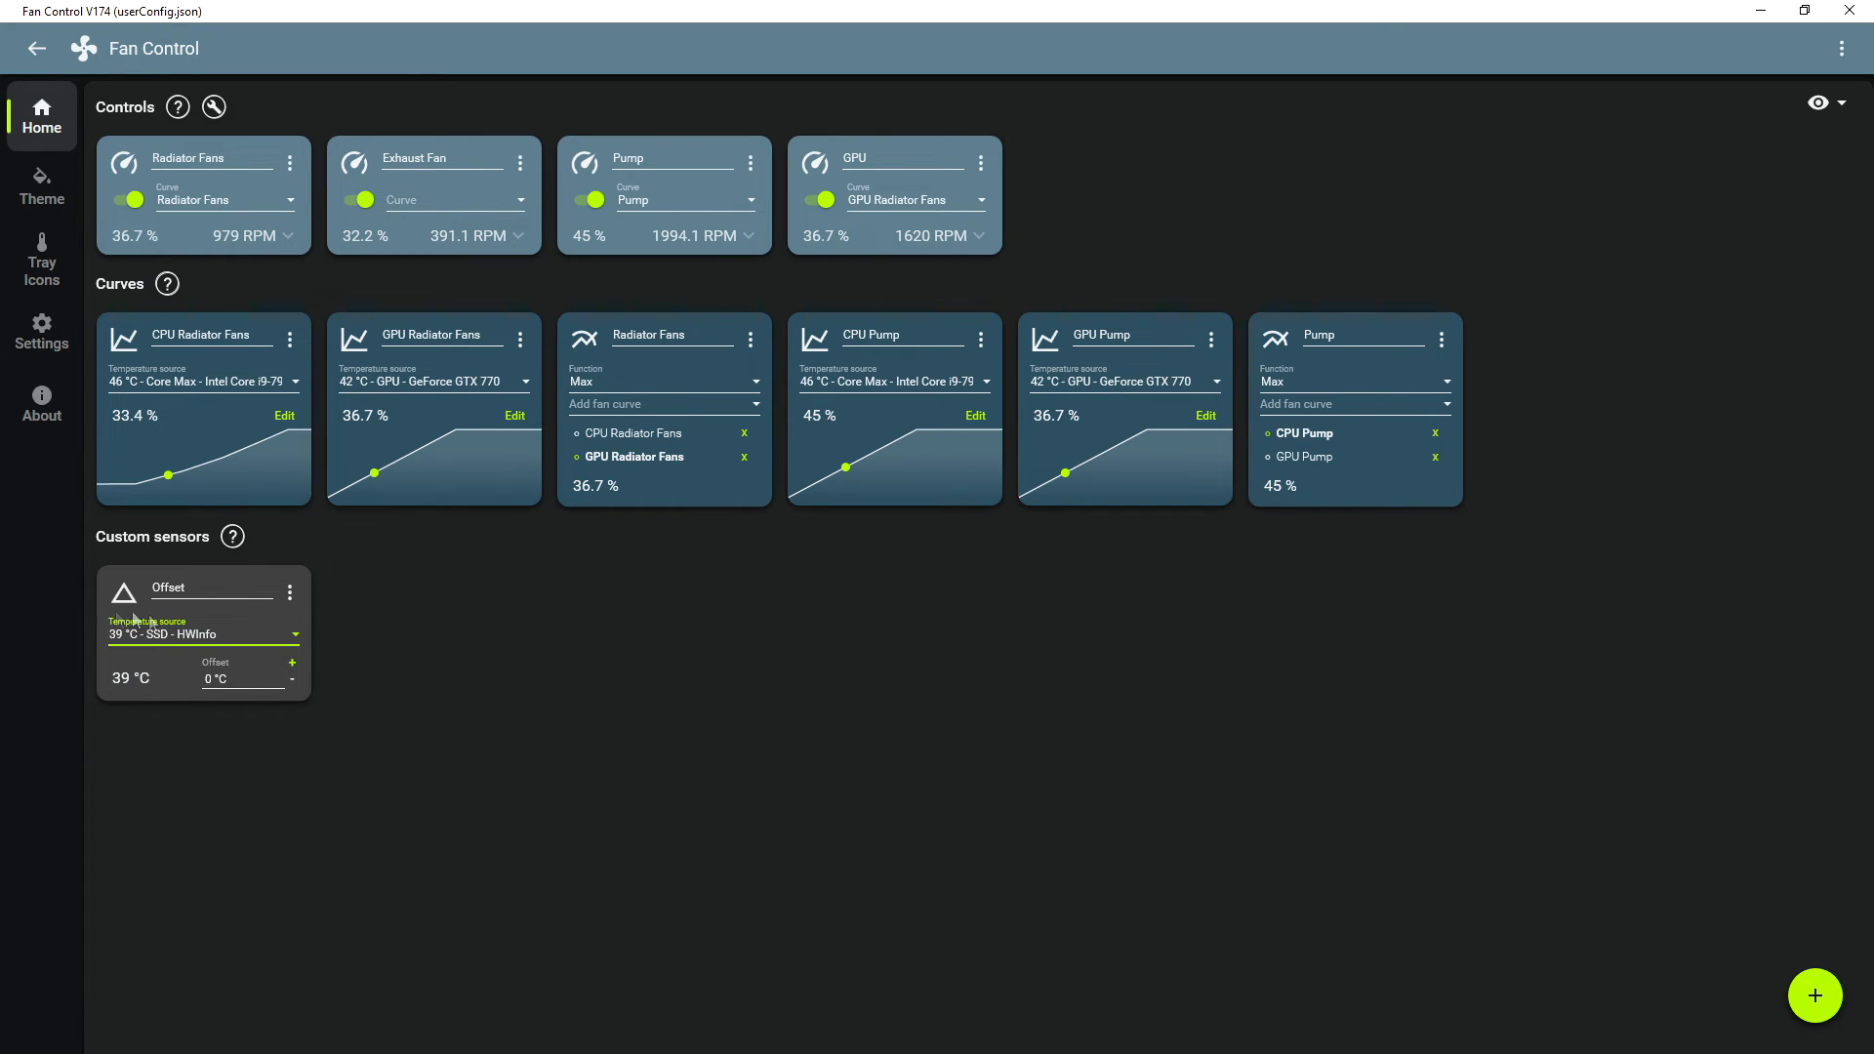
double_click(292, 663)
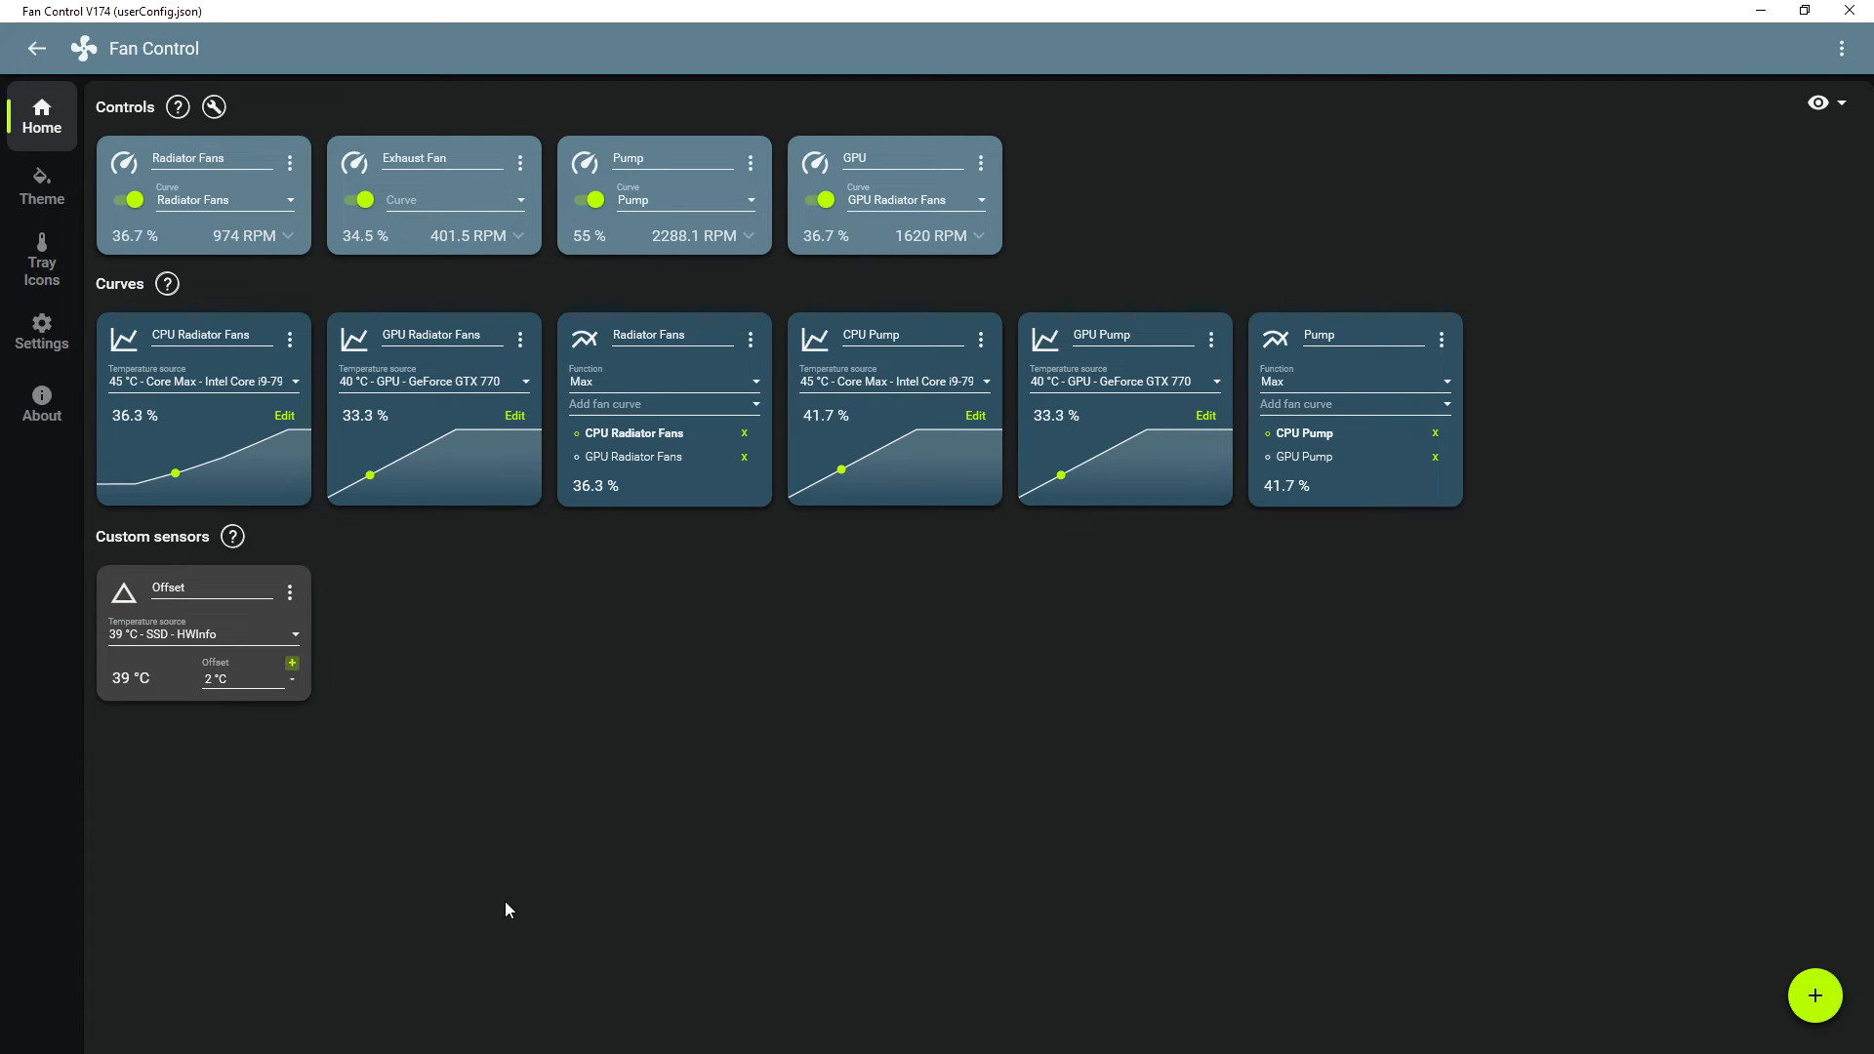
- Delete the Offset custom sensor and add a new one with Proportional offset enabled
left_click(290, 592)
left_click(324, 723)
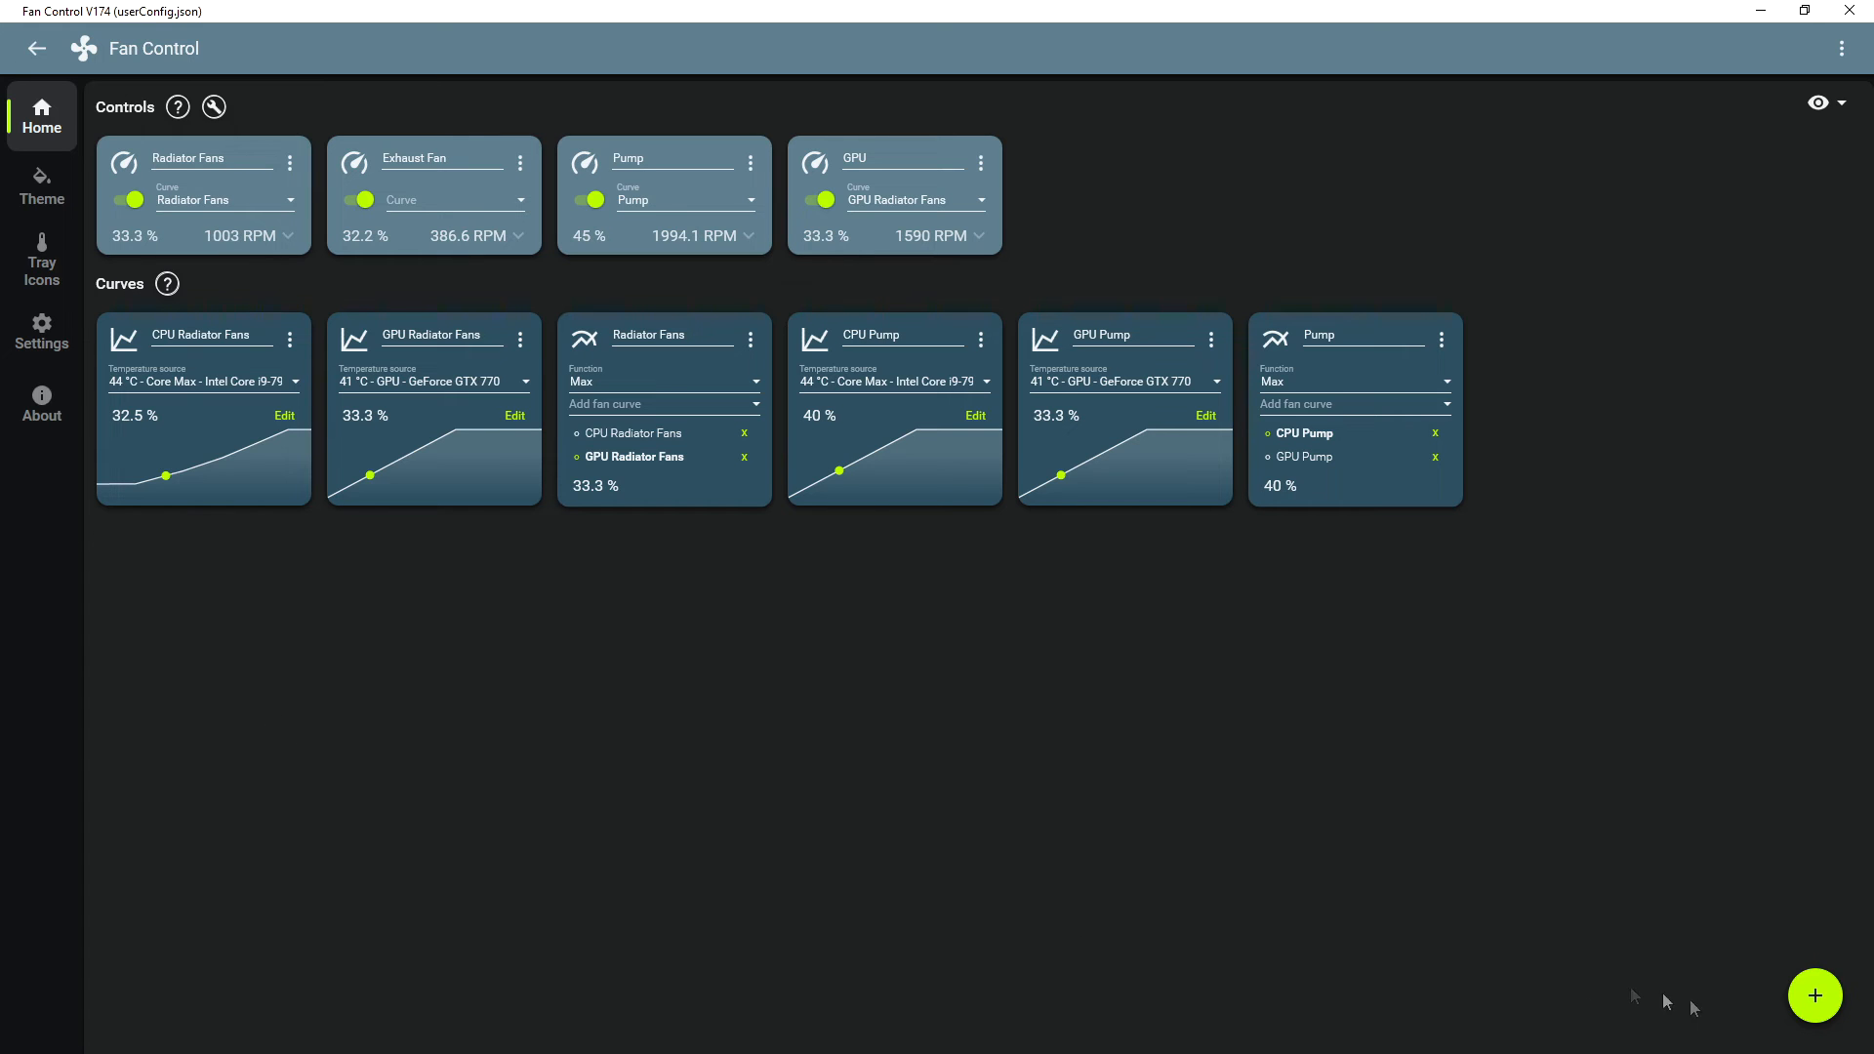
left_click(1815, 995)
left_click(1716, 788)
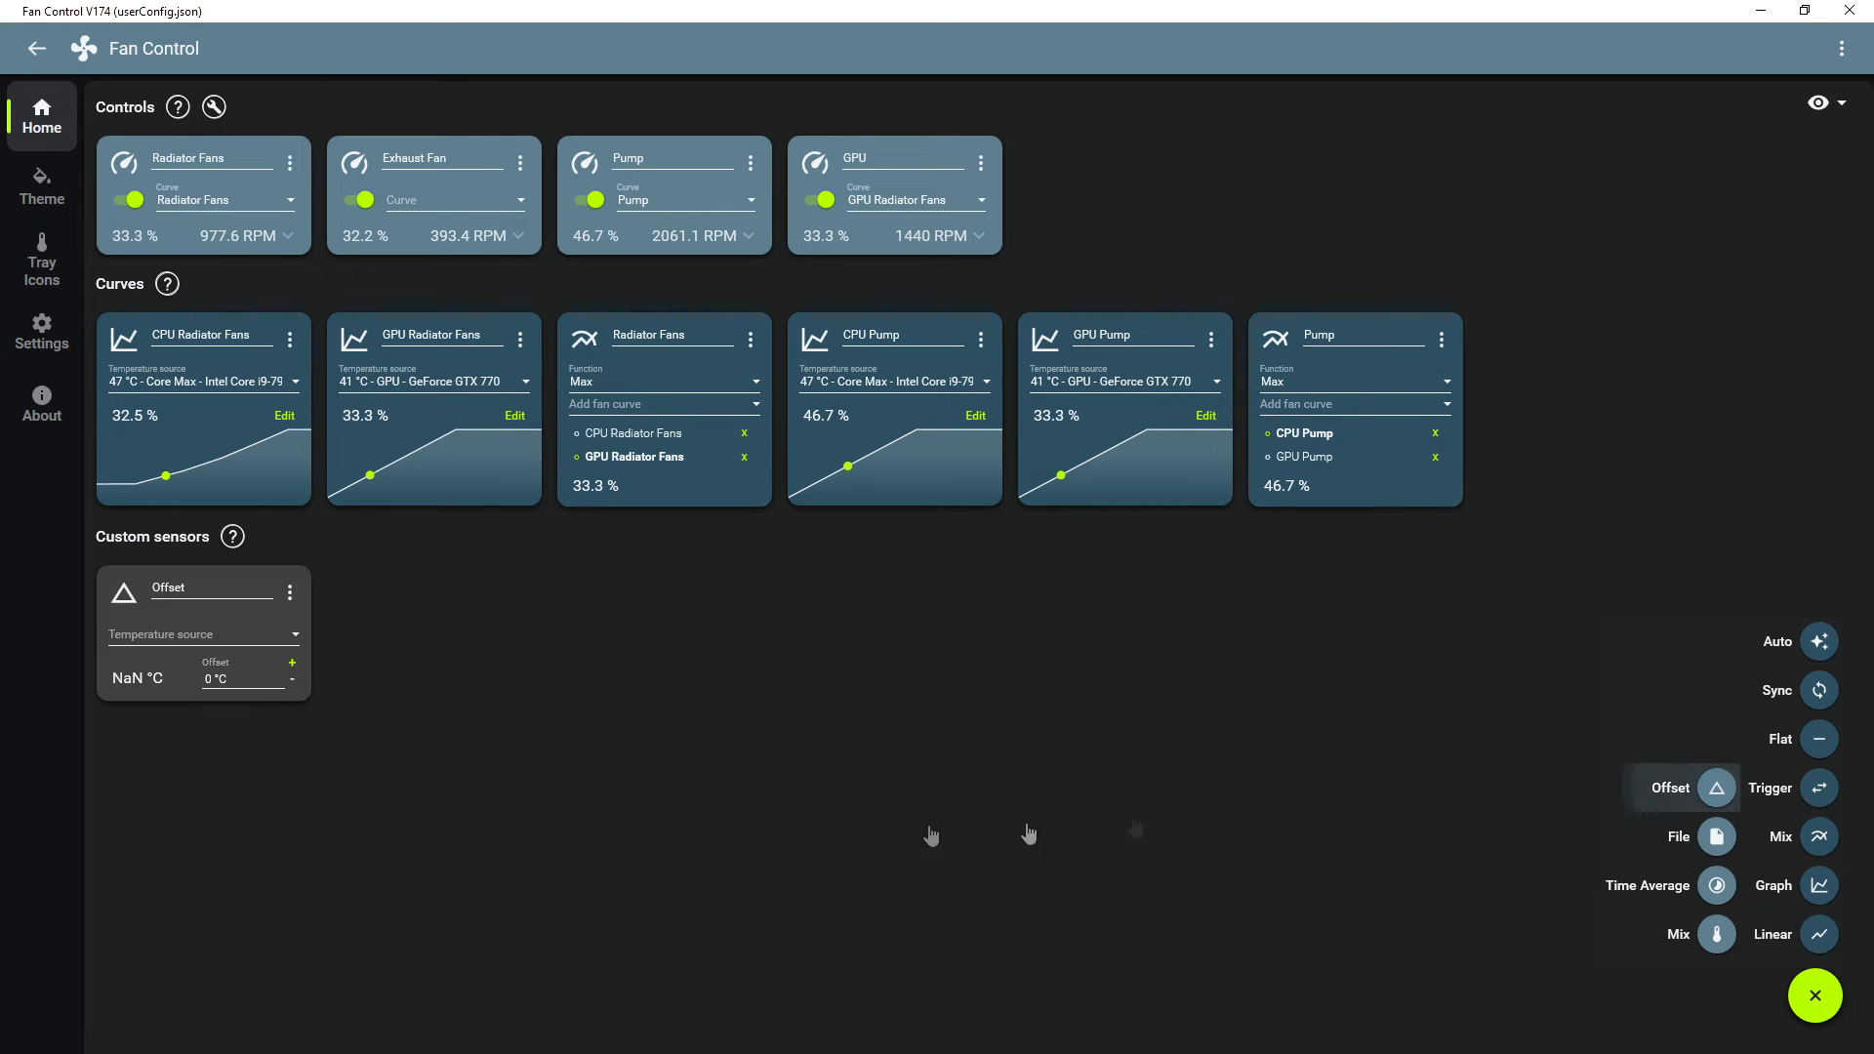
left_click(290, 592)
left_click(296, 624)
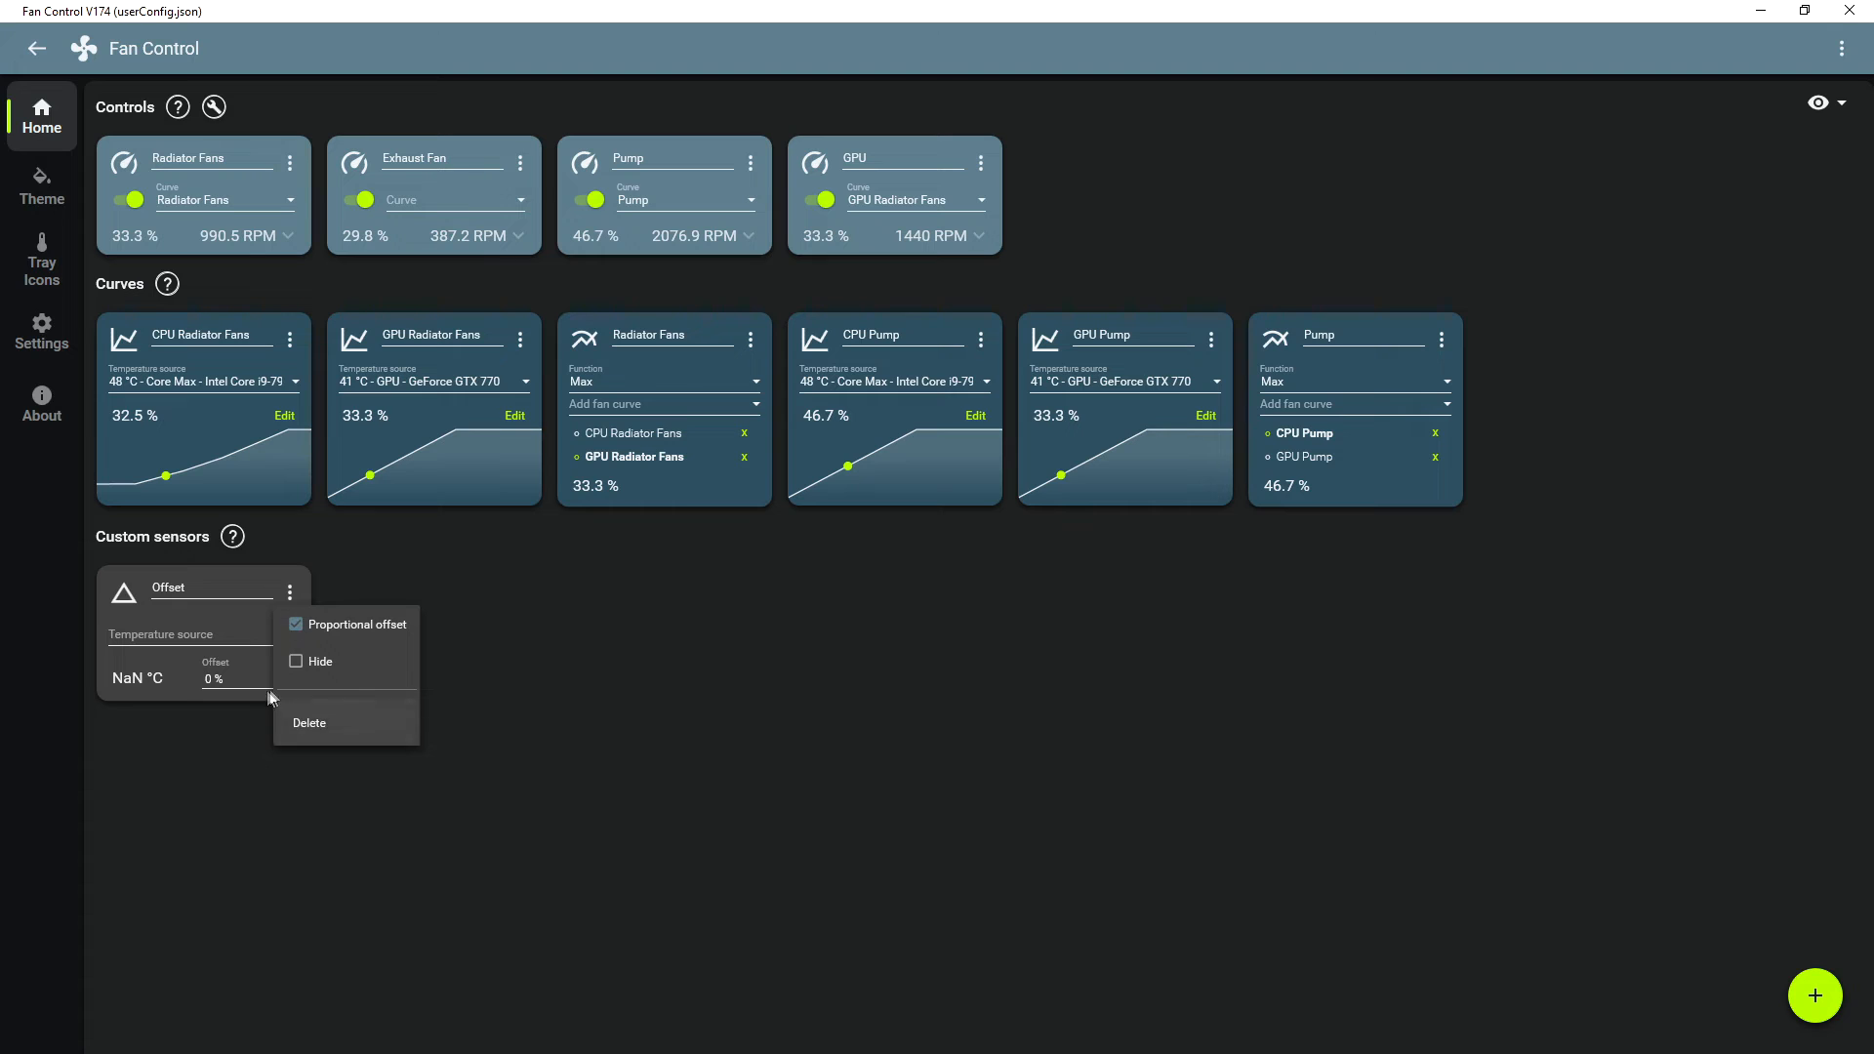
left_click(269, 695)
- Set the proportional offset to 3 % and the temperature source to VR Loop1 - ASRock X299 Taichi (Intersil ISL69138) - HWInfo
left_click(291, 664)
left_click(290, 664)
left_click(291, 666)
left_click(293, 634)
left_click(248, 665)
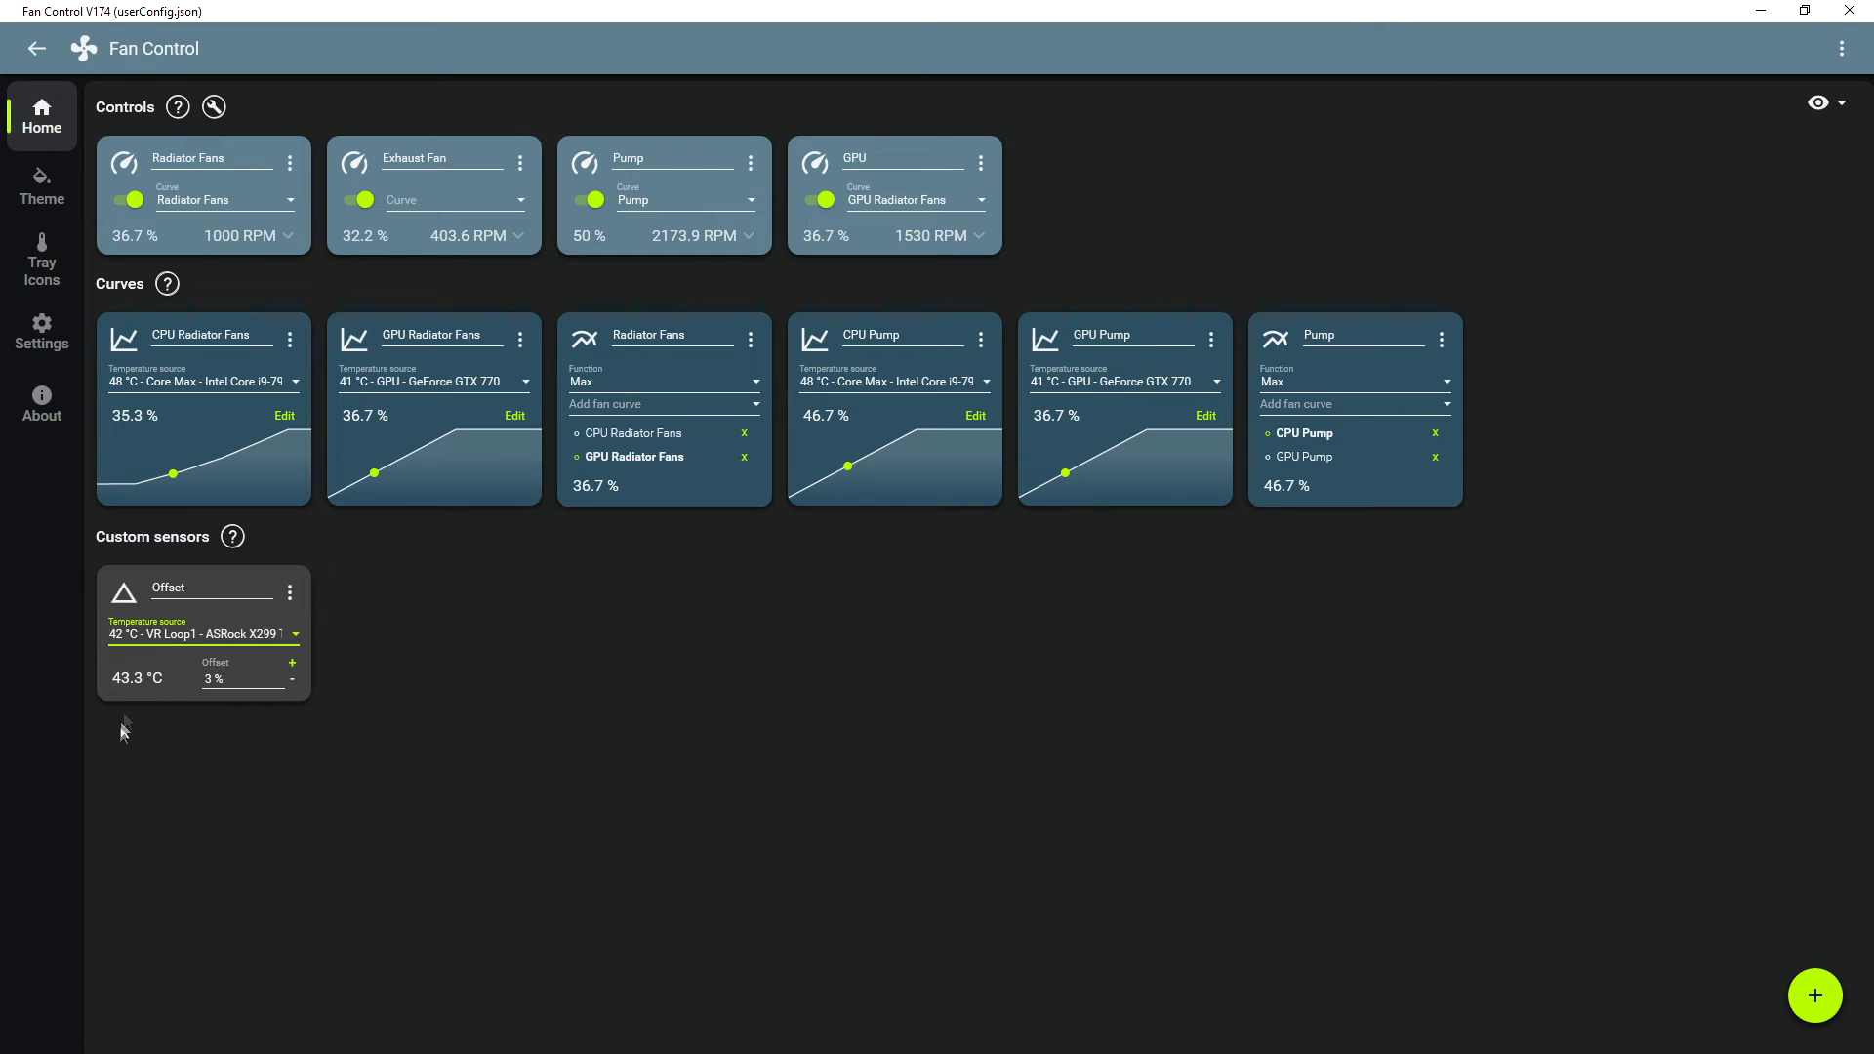
- Delete the Offset custom sensor and add a Time Average custom sensor
left_click(290, 593)
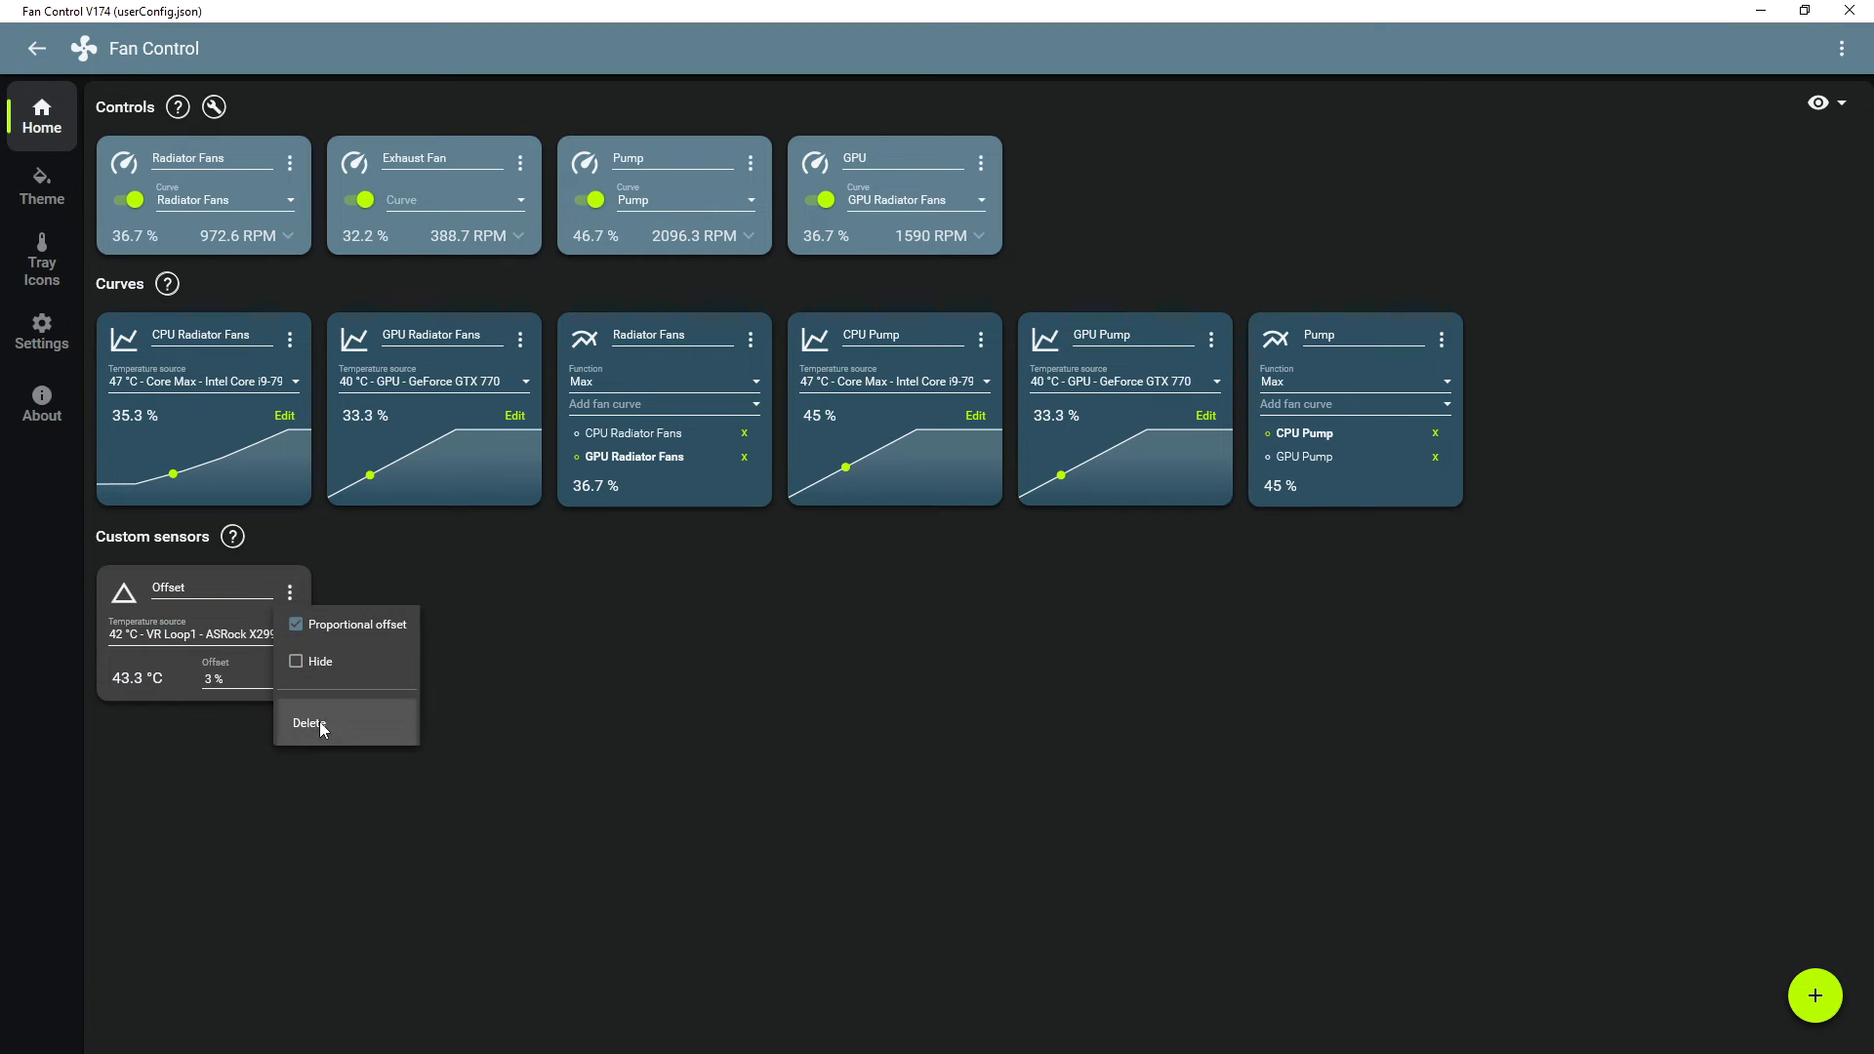
left_click(310, 723)
mouse_move(1773, 968)
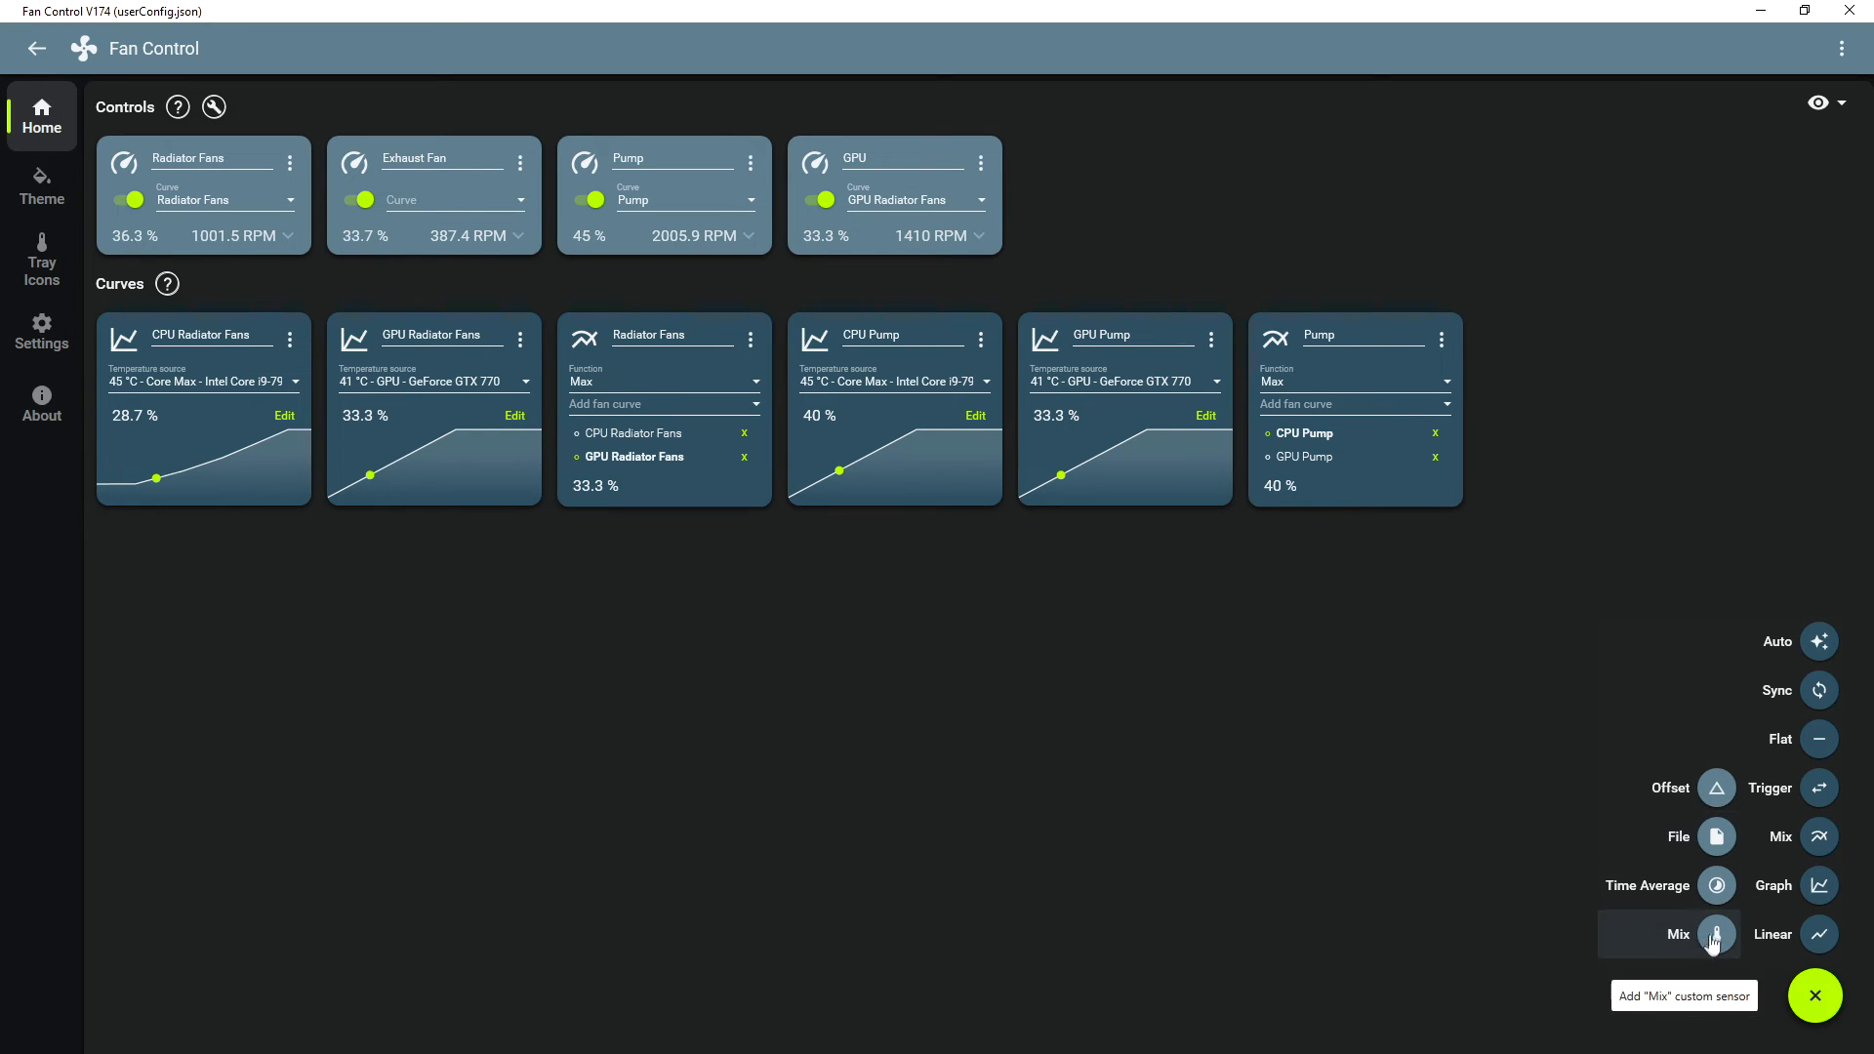
left_click(1716, 885)
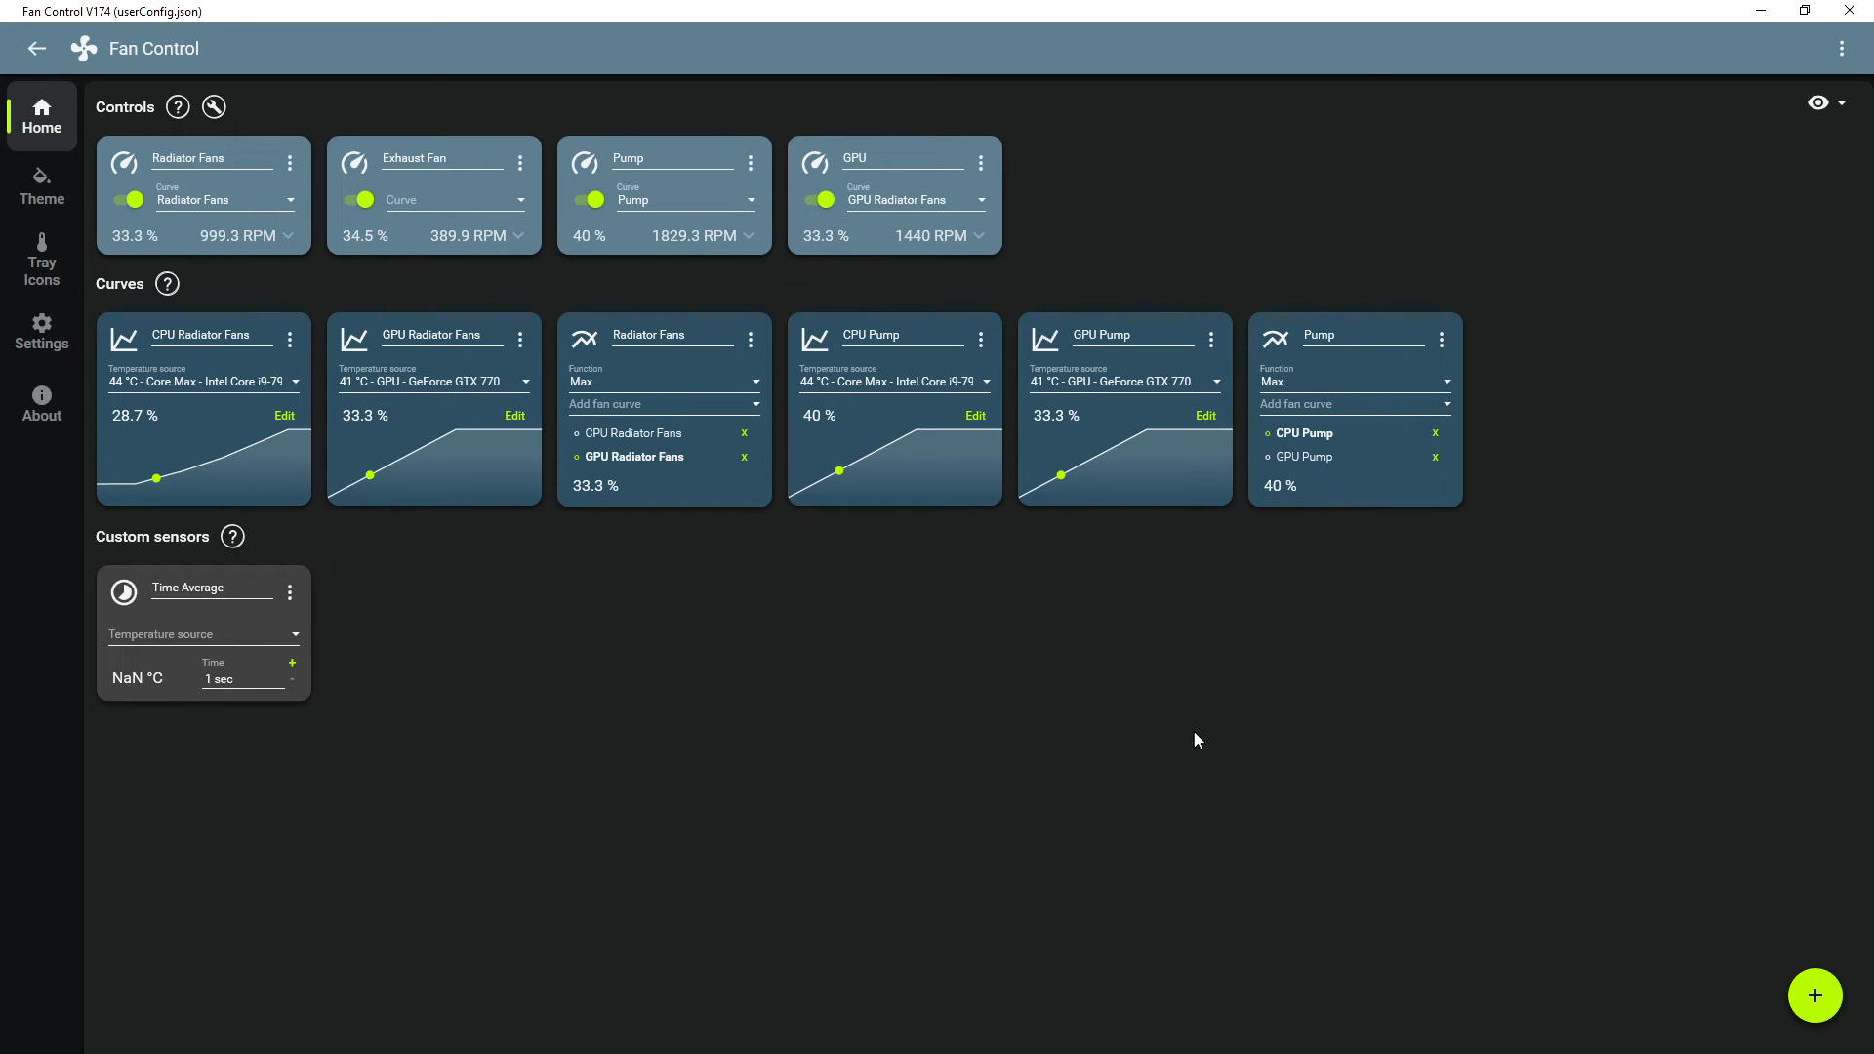
- Set the Time Average sensor's temperature source to Core Max - Intel Core i9-7960X and its time to 30 sec
left_click(294, 634)
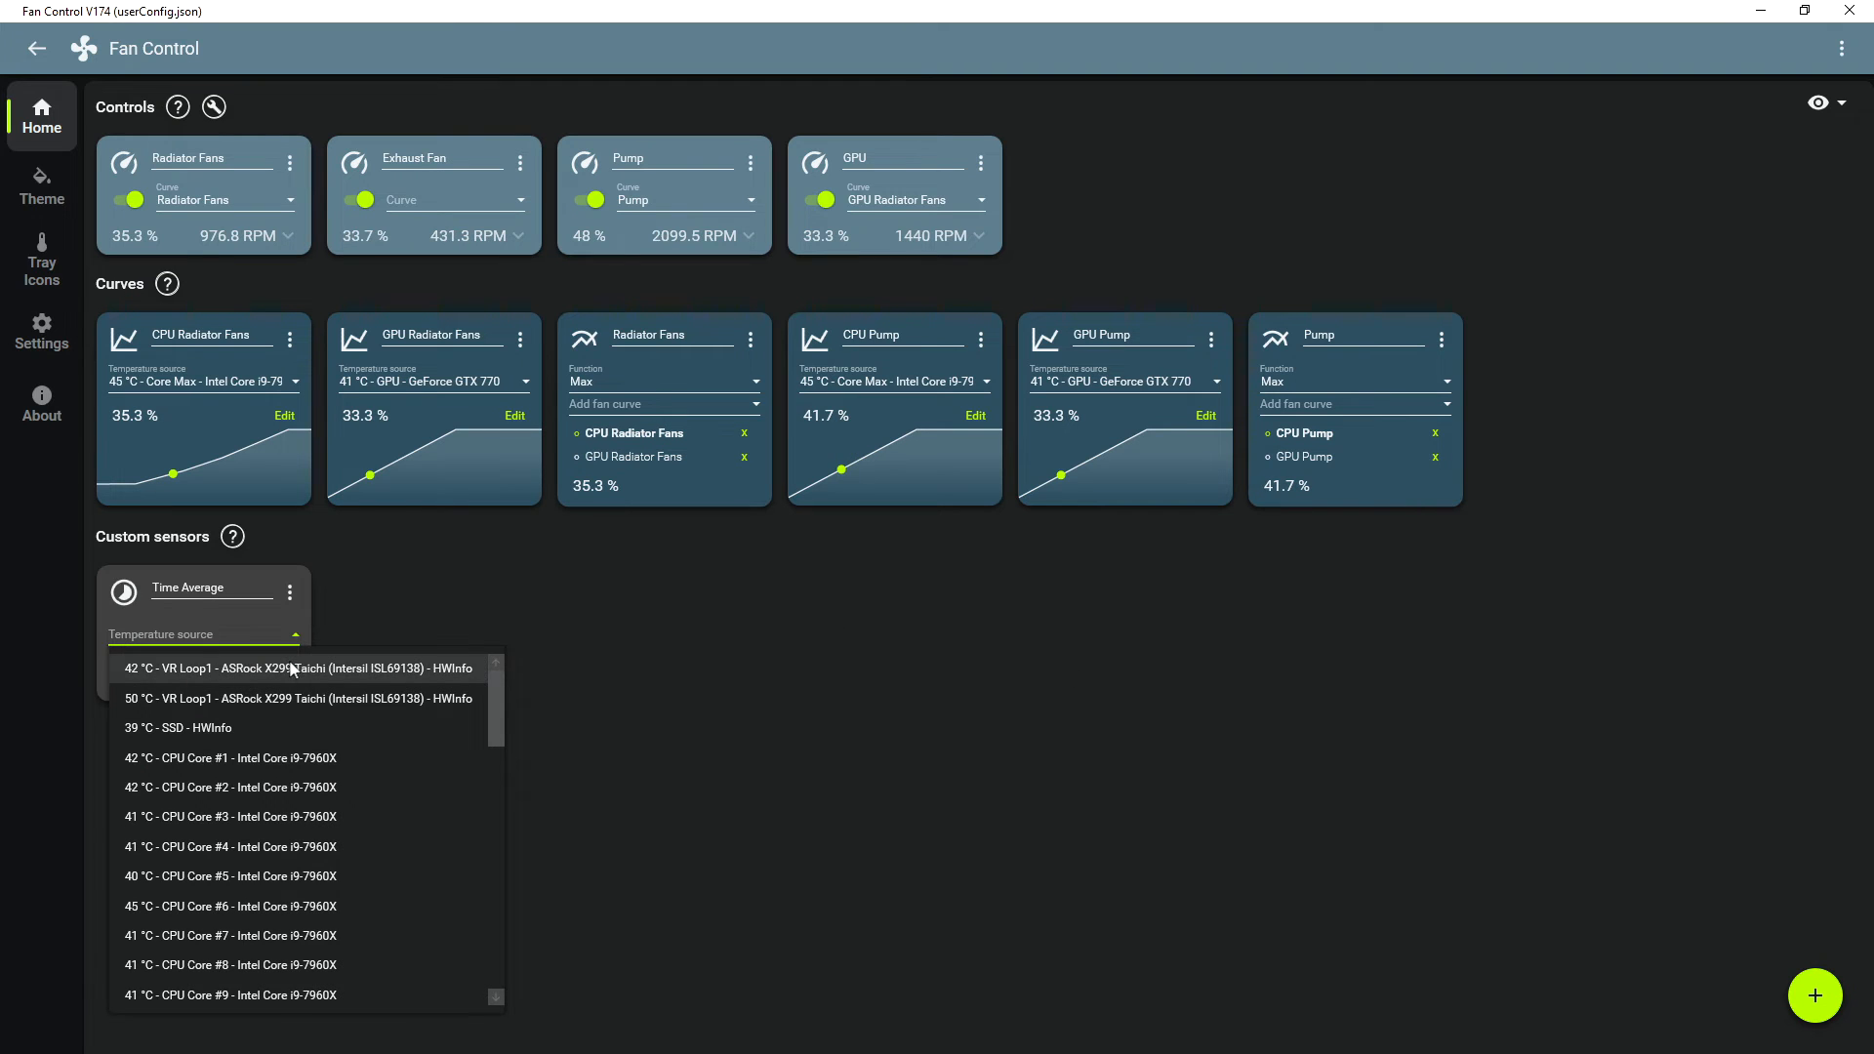
scroll(295, 672, "down", 10)
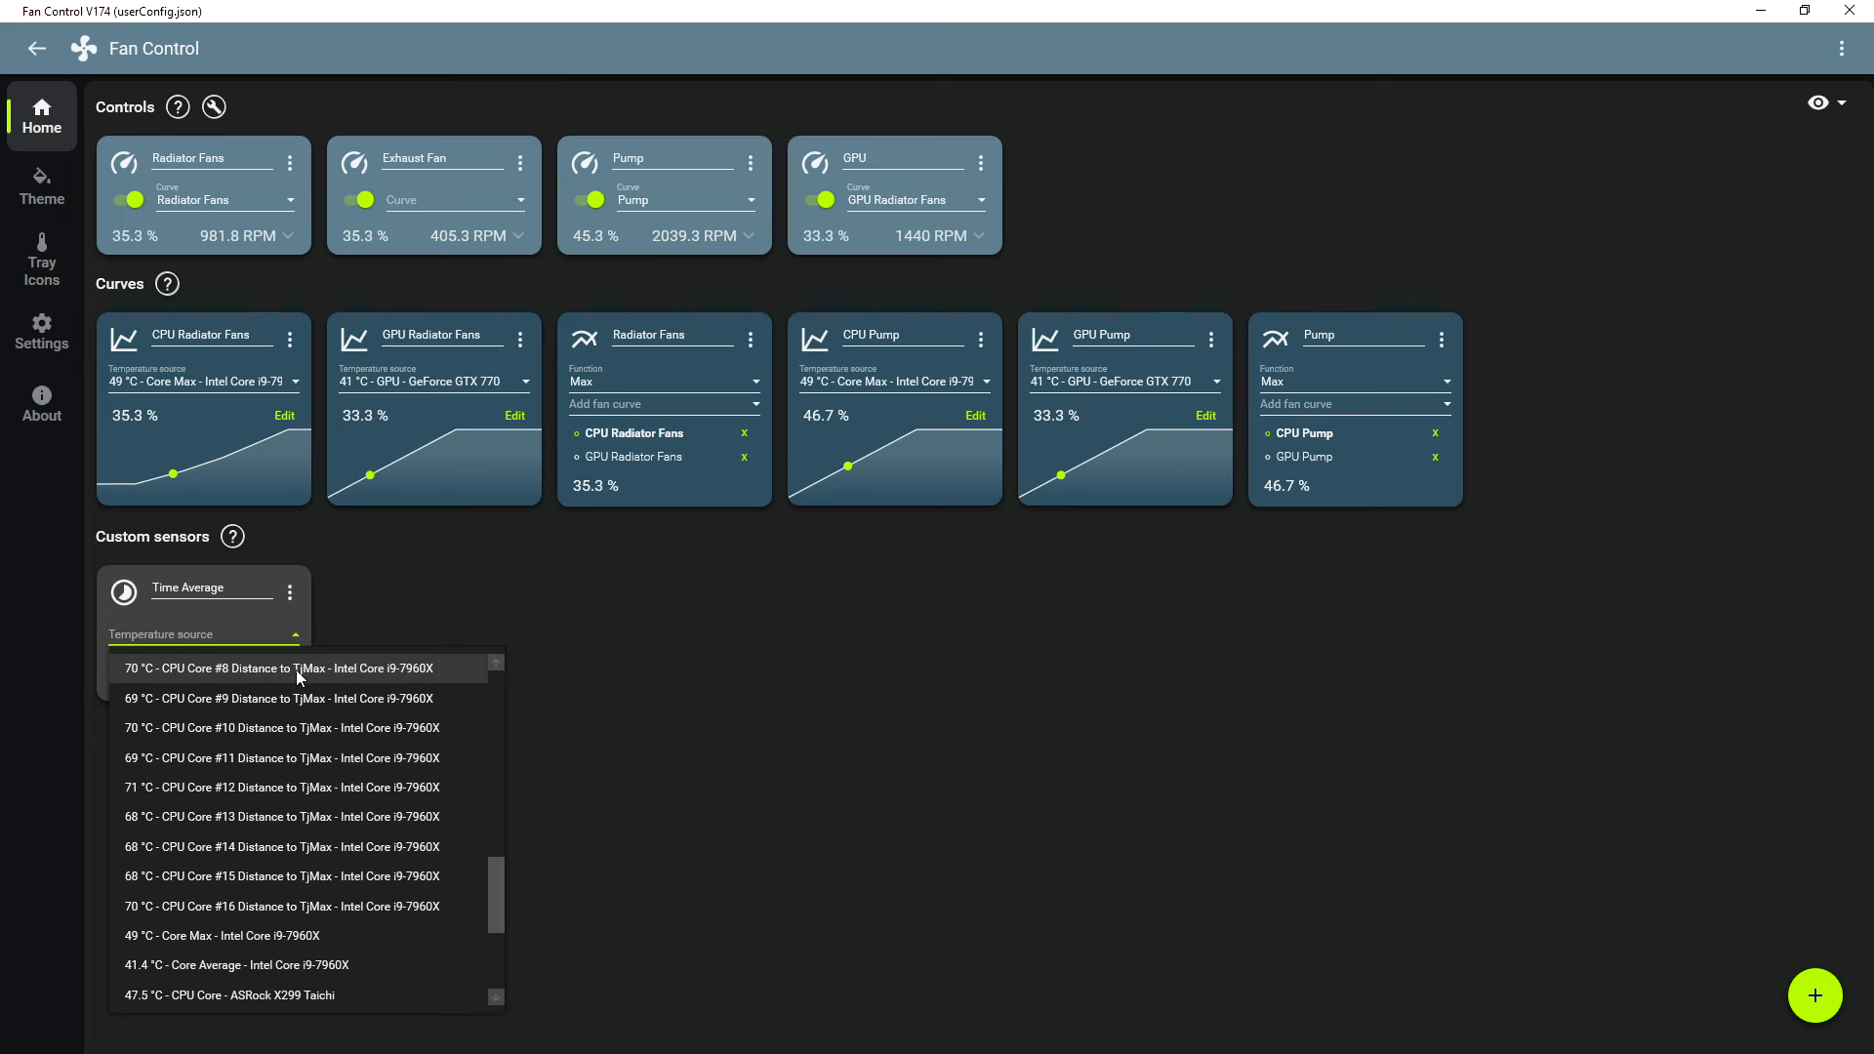
scroll(326, 935, "down", 3)
left_click(293, 934)
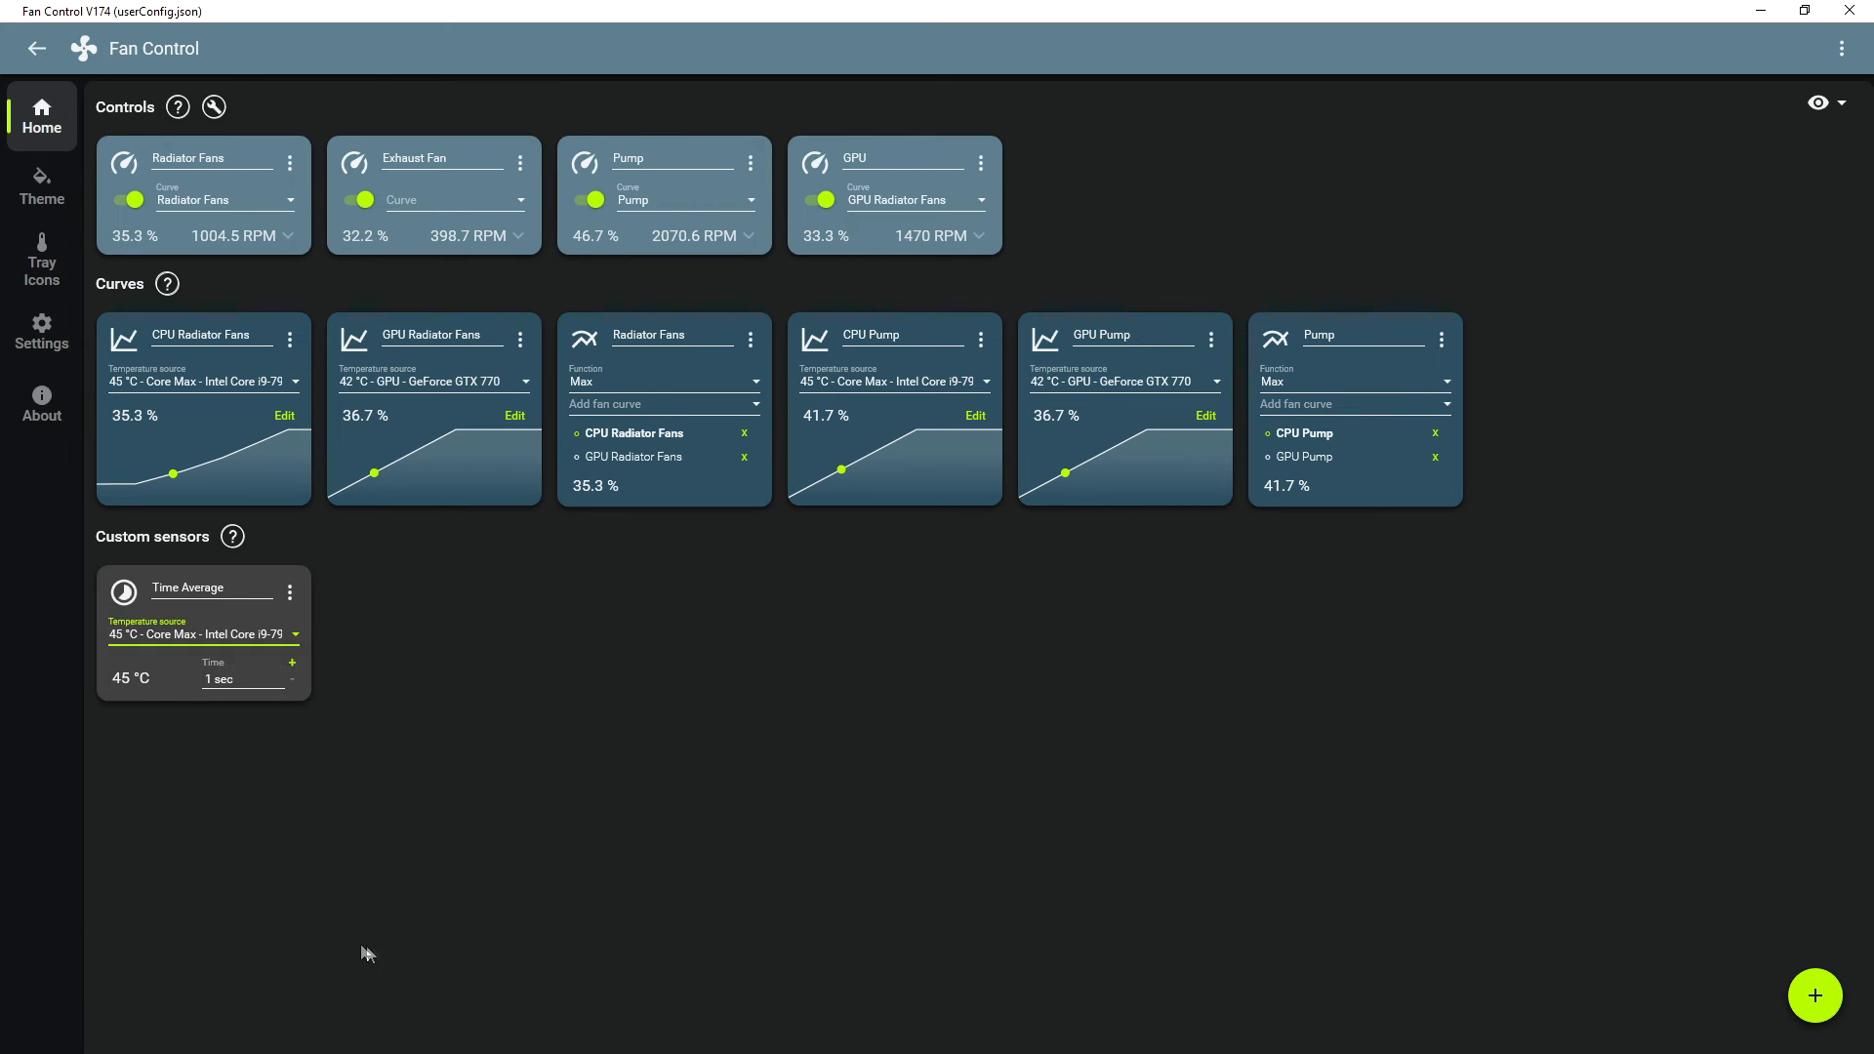
left_click(291, 665)
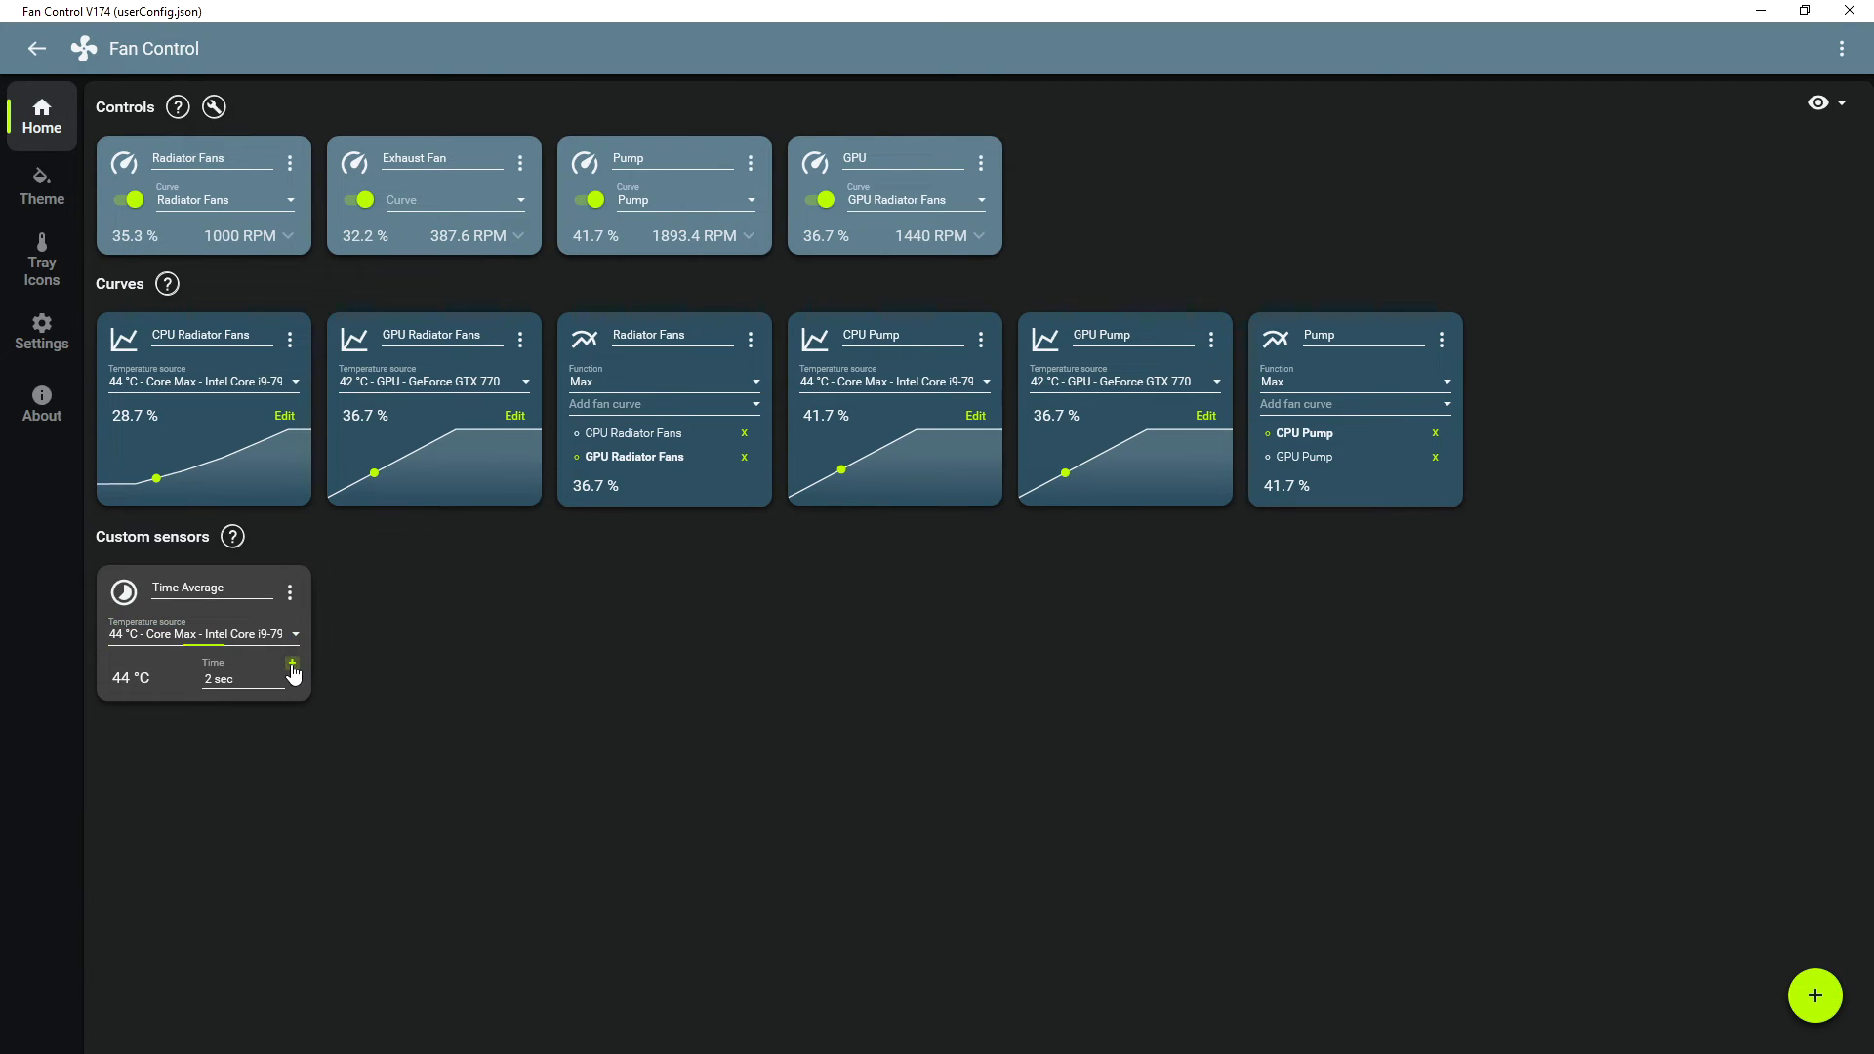
triple_click(291, 666)
triple_click(292, 665)
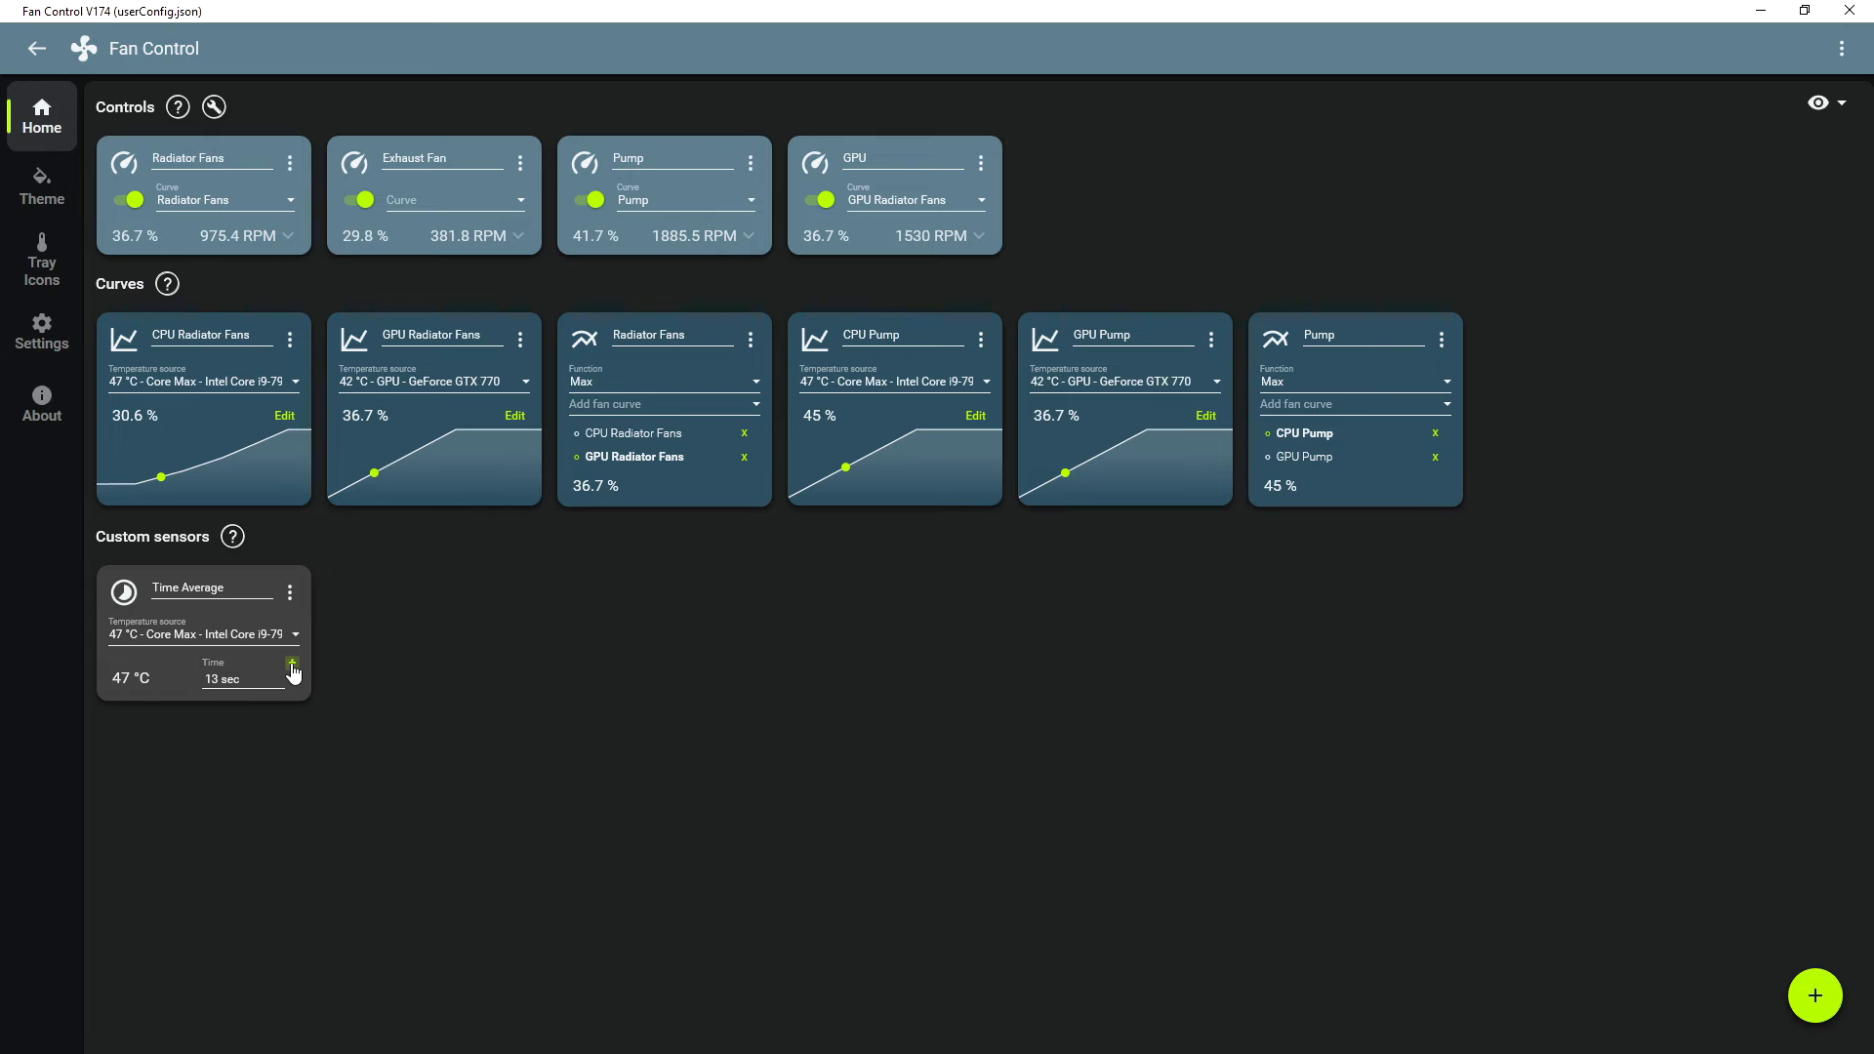
triple_click(292, 666)
triple_click(292, 665)
double_click(292, 666)
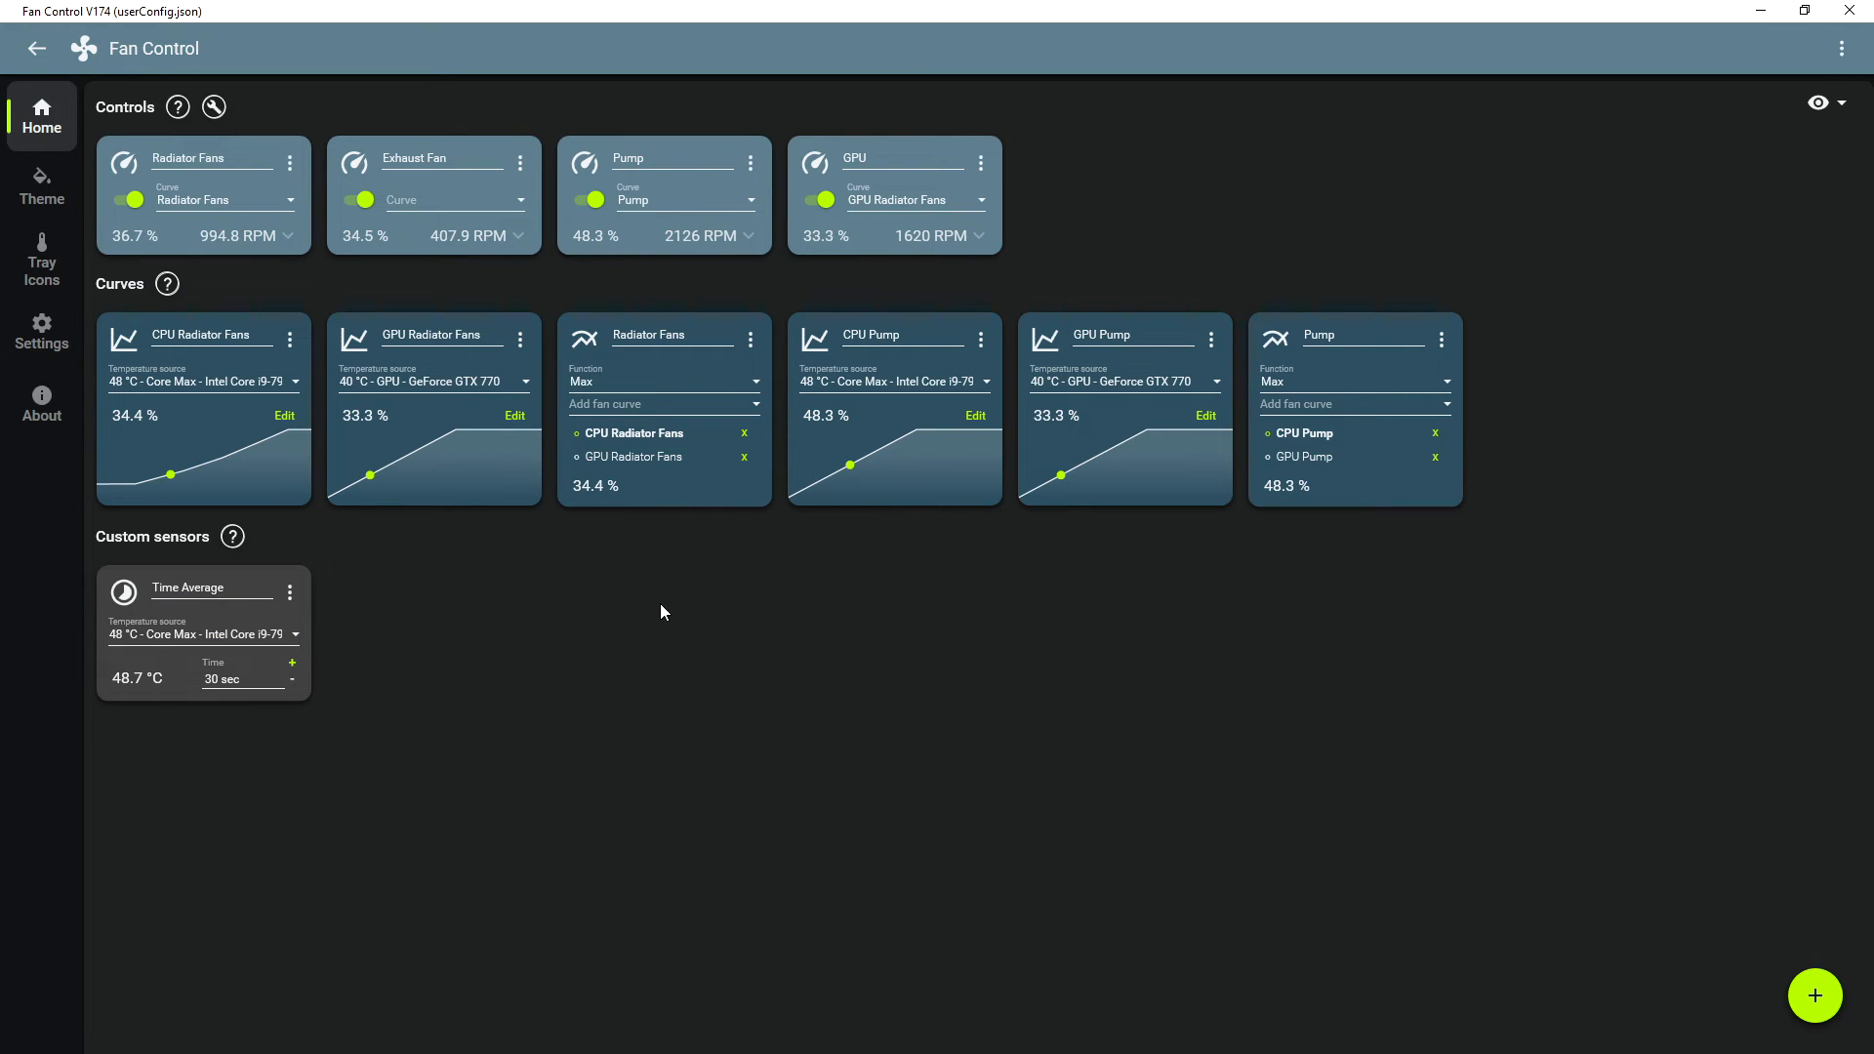
- Examine the hysteresis settings and the available temperature sources of the GPU Radiator Fans curve
left_click(516, 416)
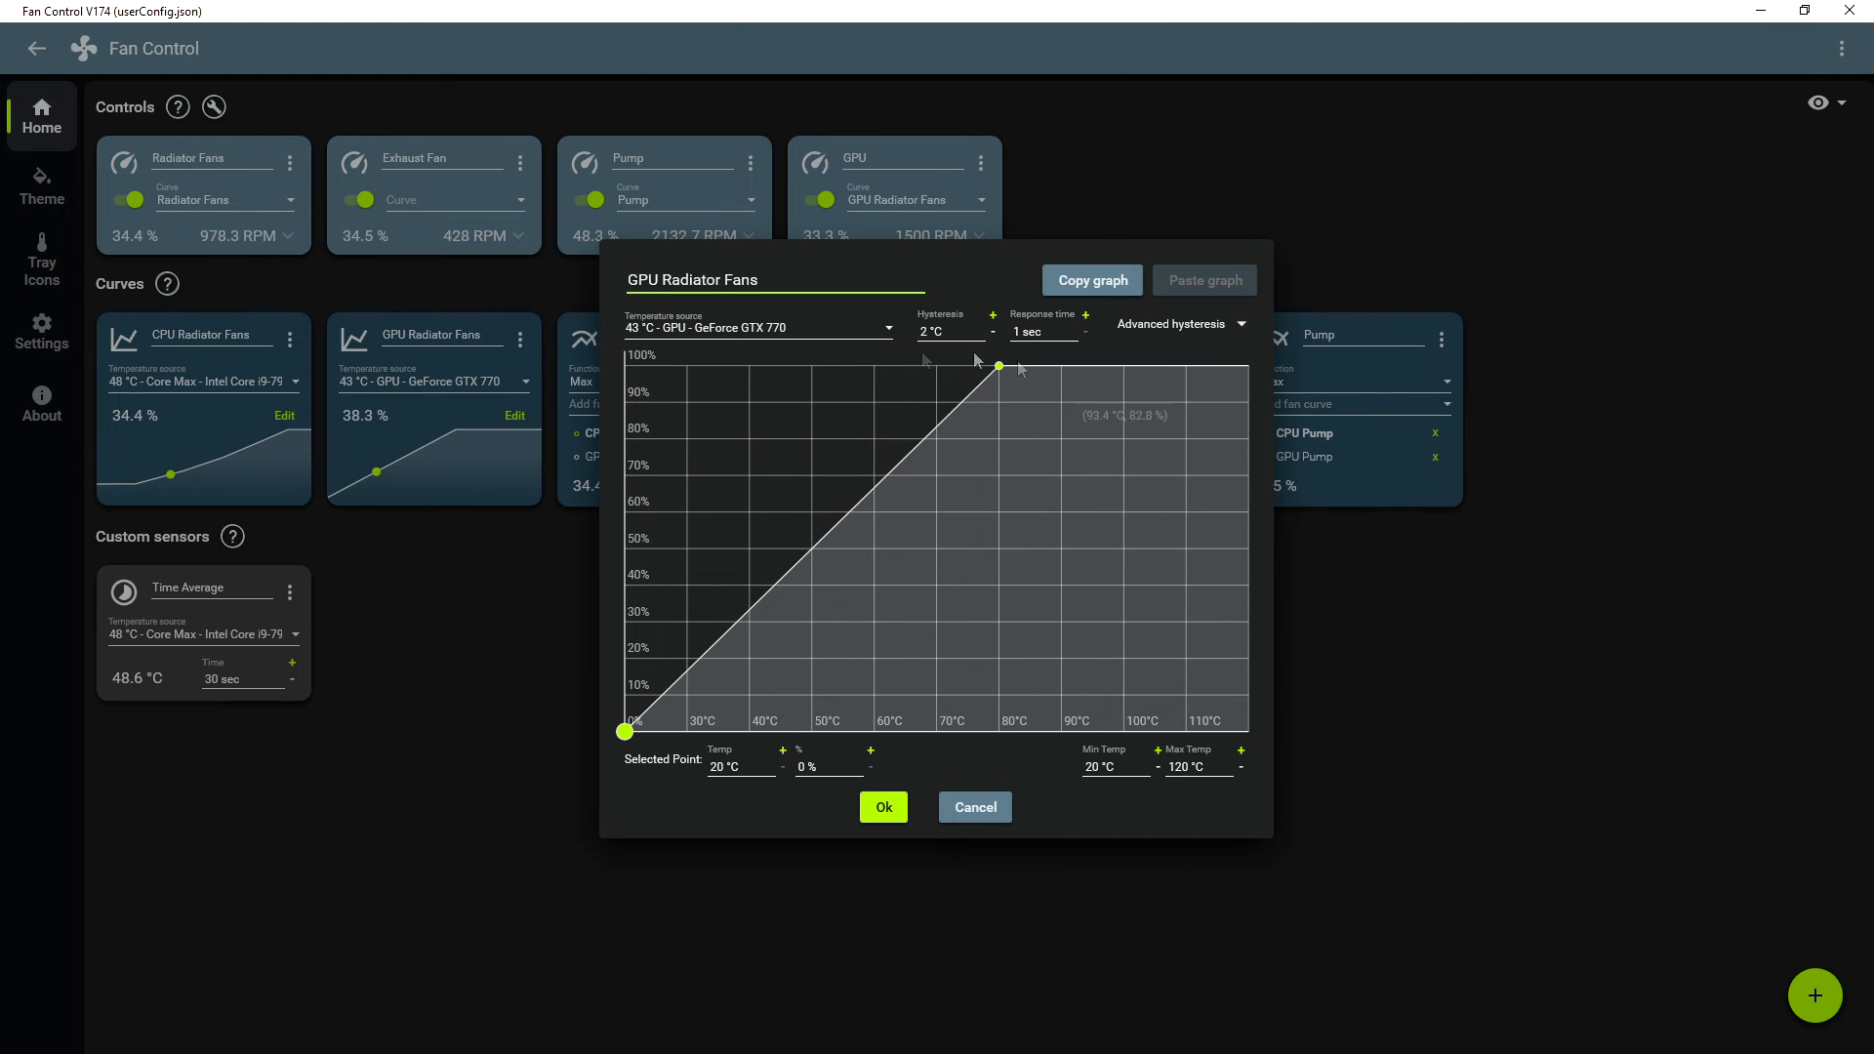
left_click(980, 812)
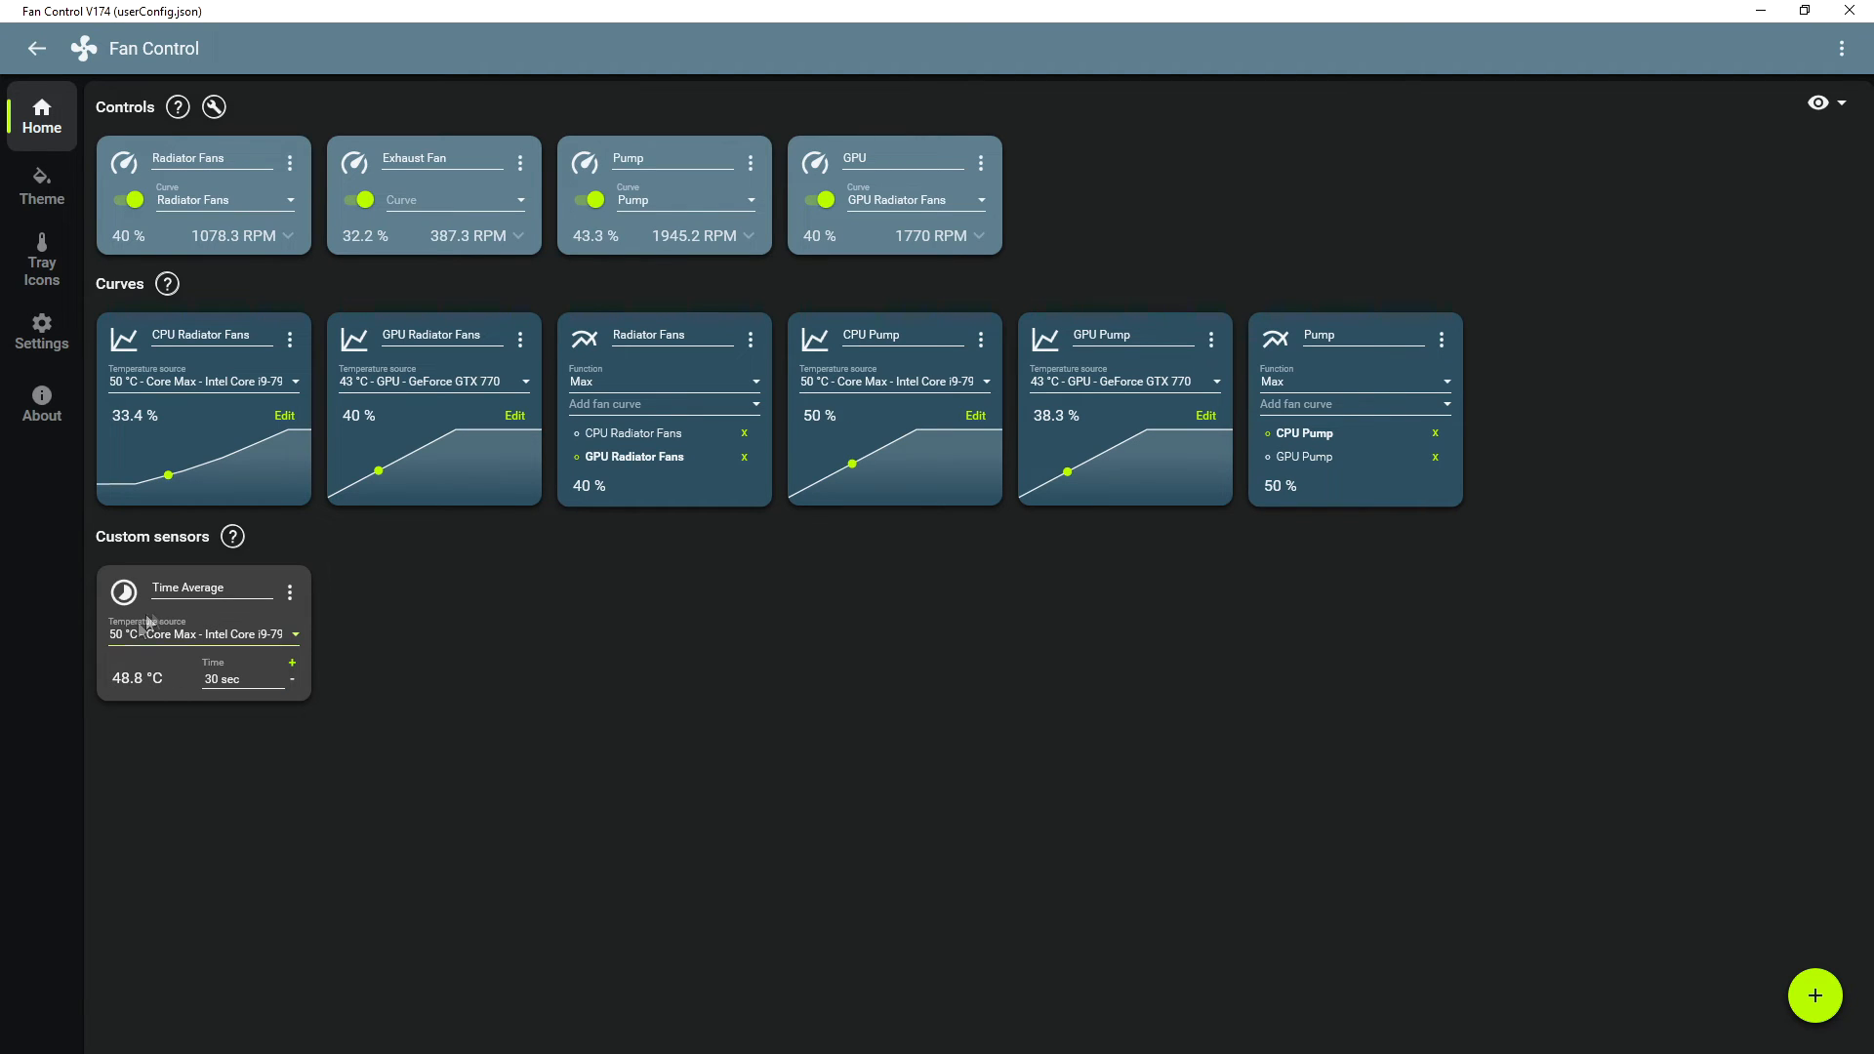
left_click(435, 382)
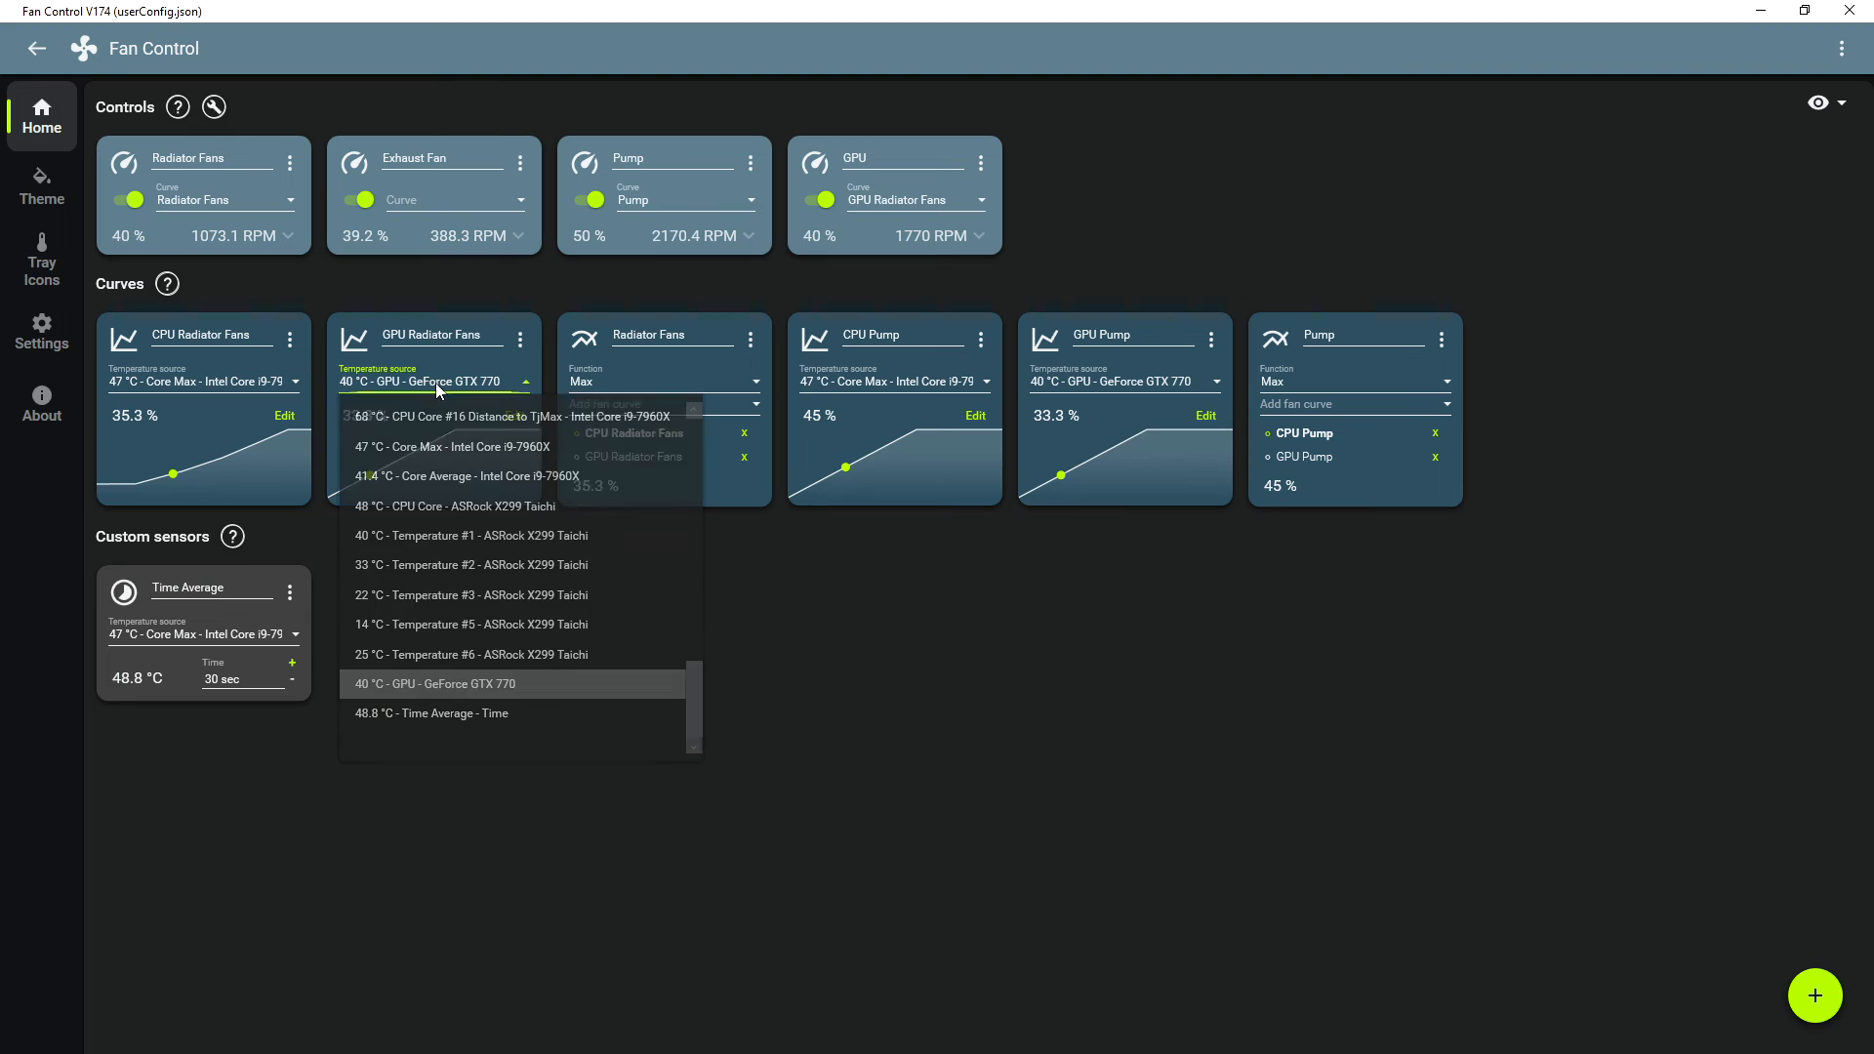
left_click(472, 766)
- Rename the Time Average custom sensor to GPU Average and make it the temperature source of the GPU Radiator Fans curve
left_click(241, 592)
key("ctrl+a")
key("BackSpace")
type("GPU AVe")
key("BackSpace")
key("BackSpace")
type("era")
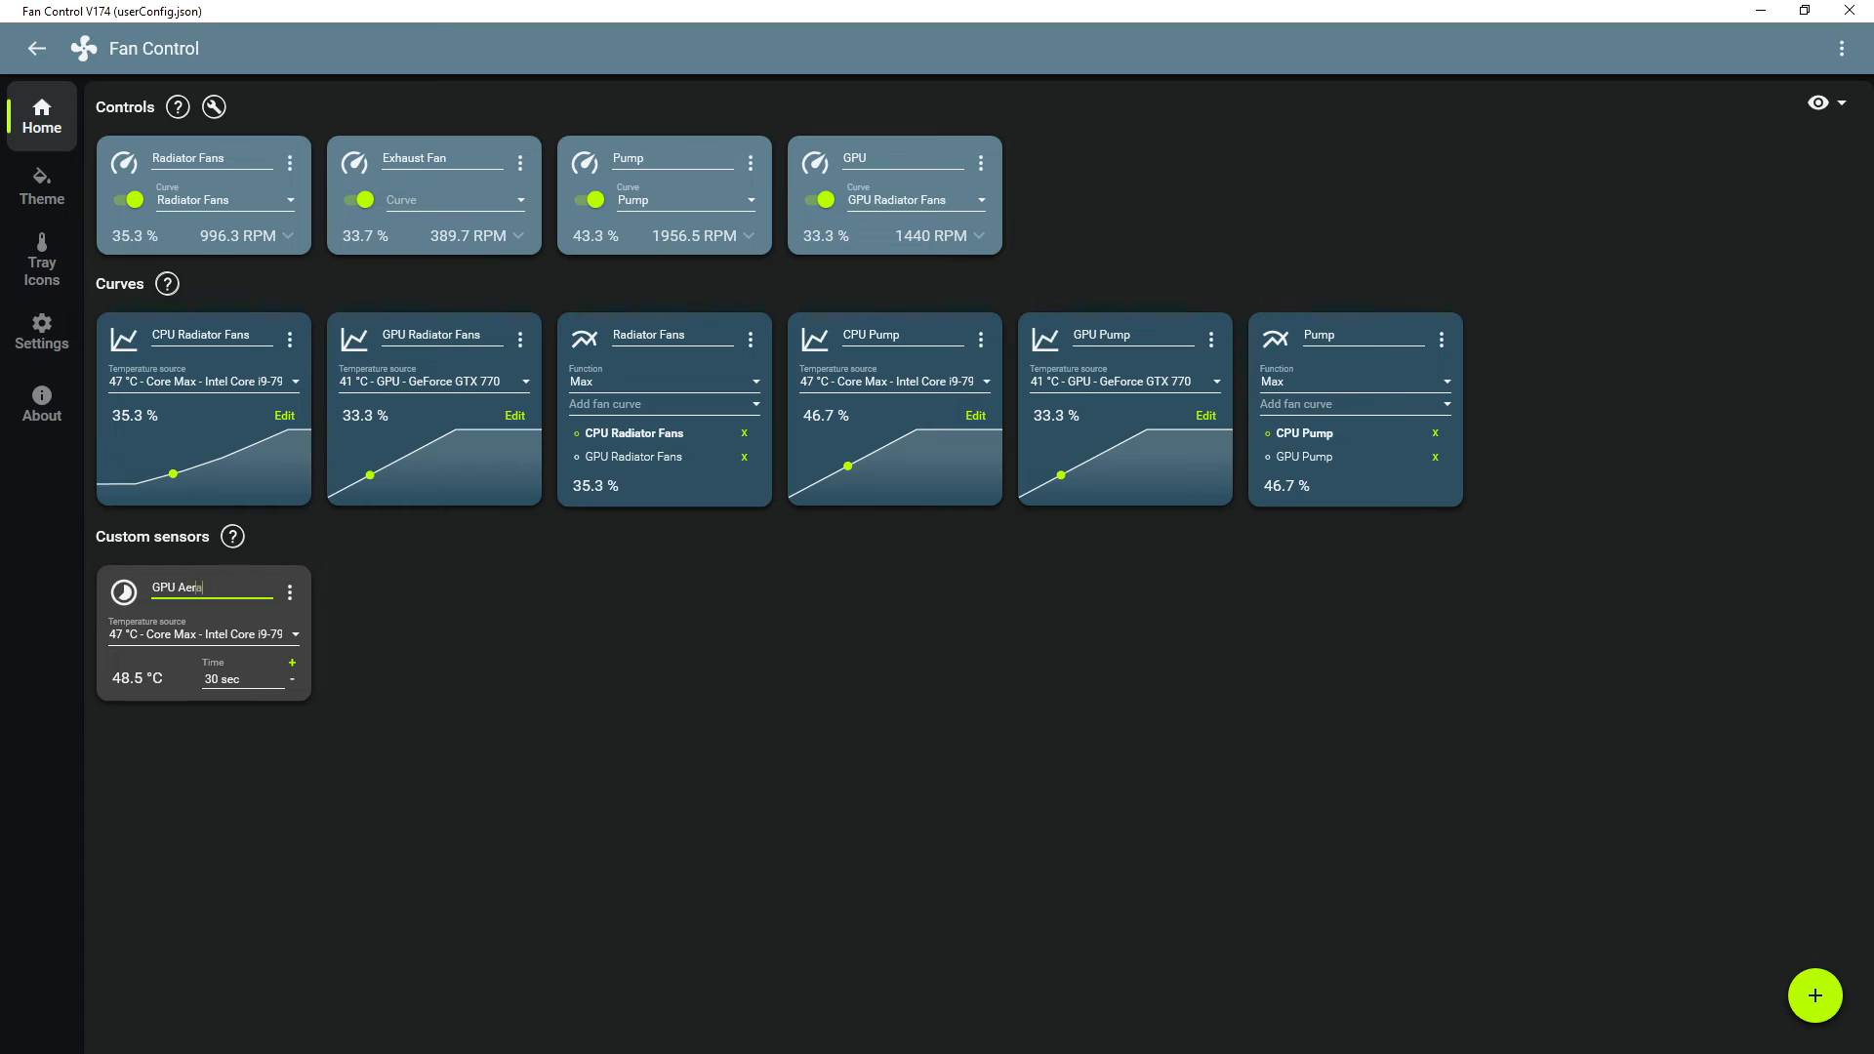
key("BackSpace")
key("BackSpace")
key("BackSpace")
type("age")
left_click(468, 385)
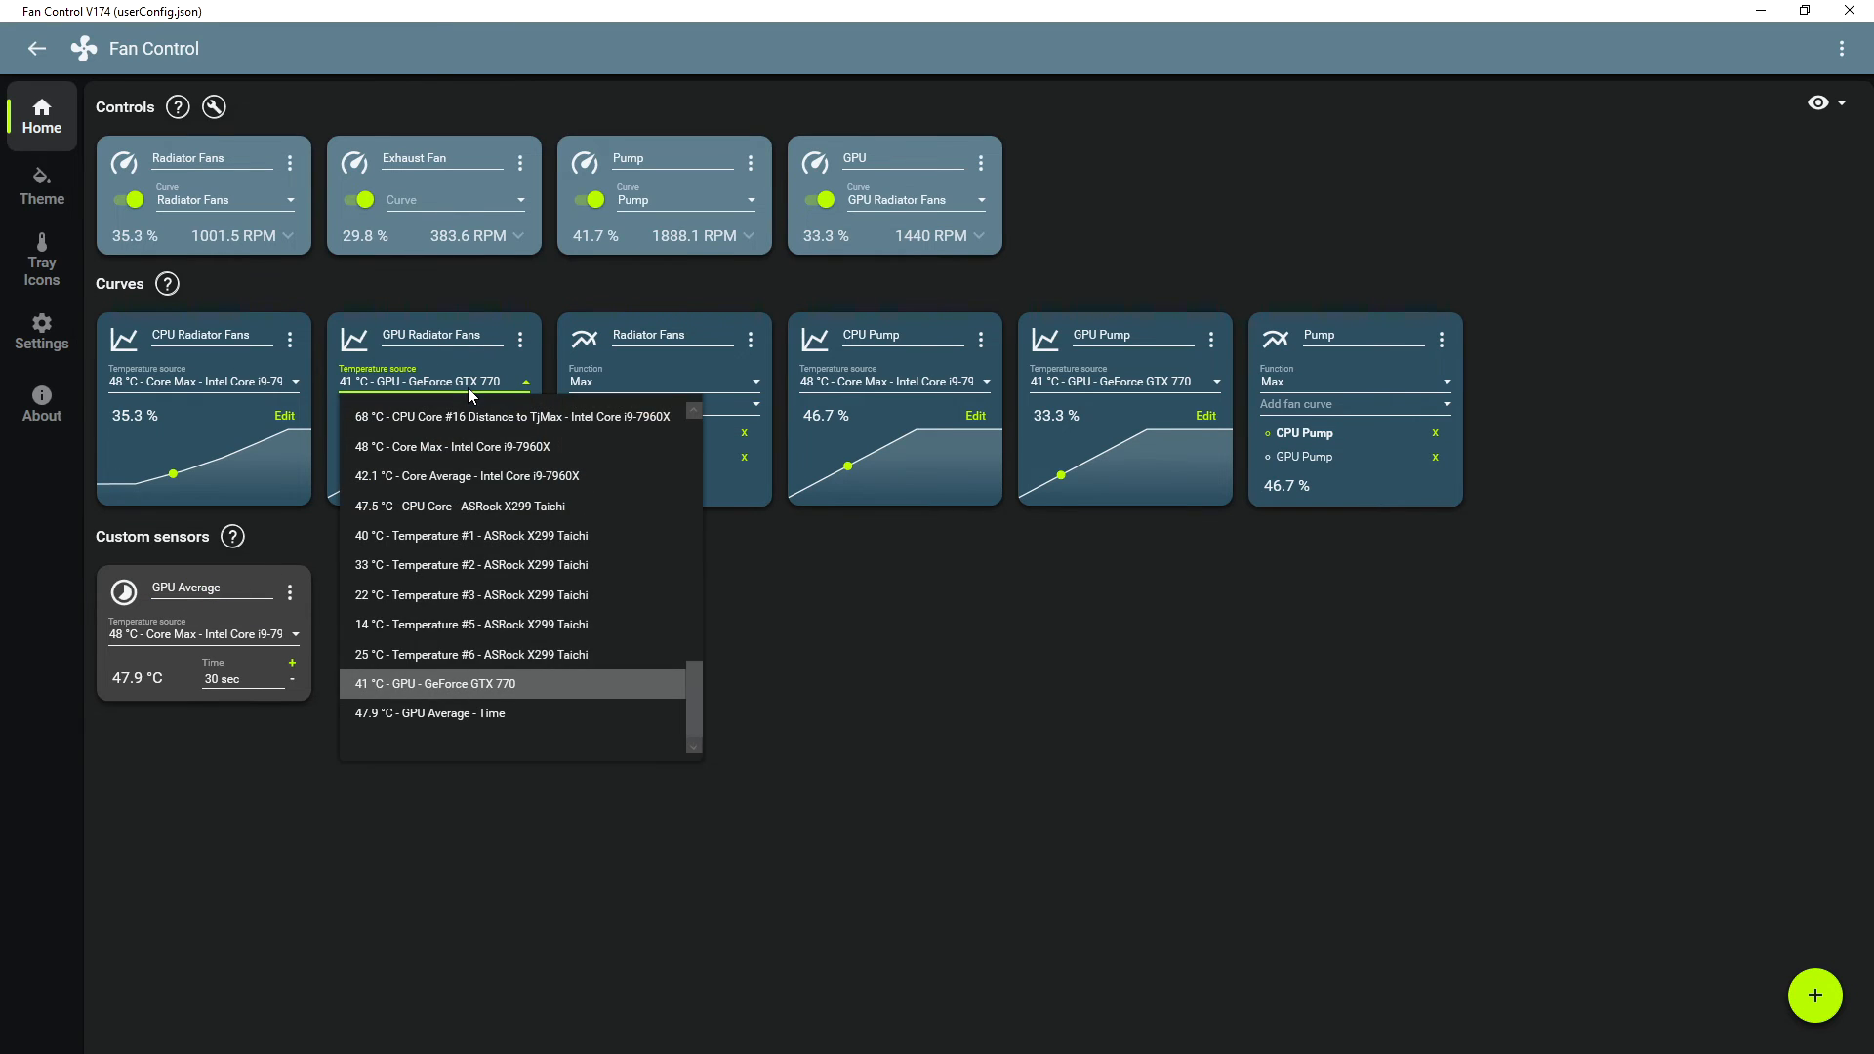
left_click(527, 714)
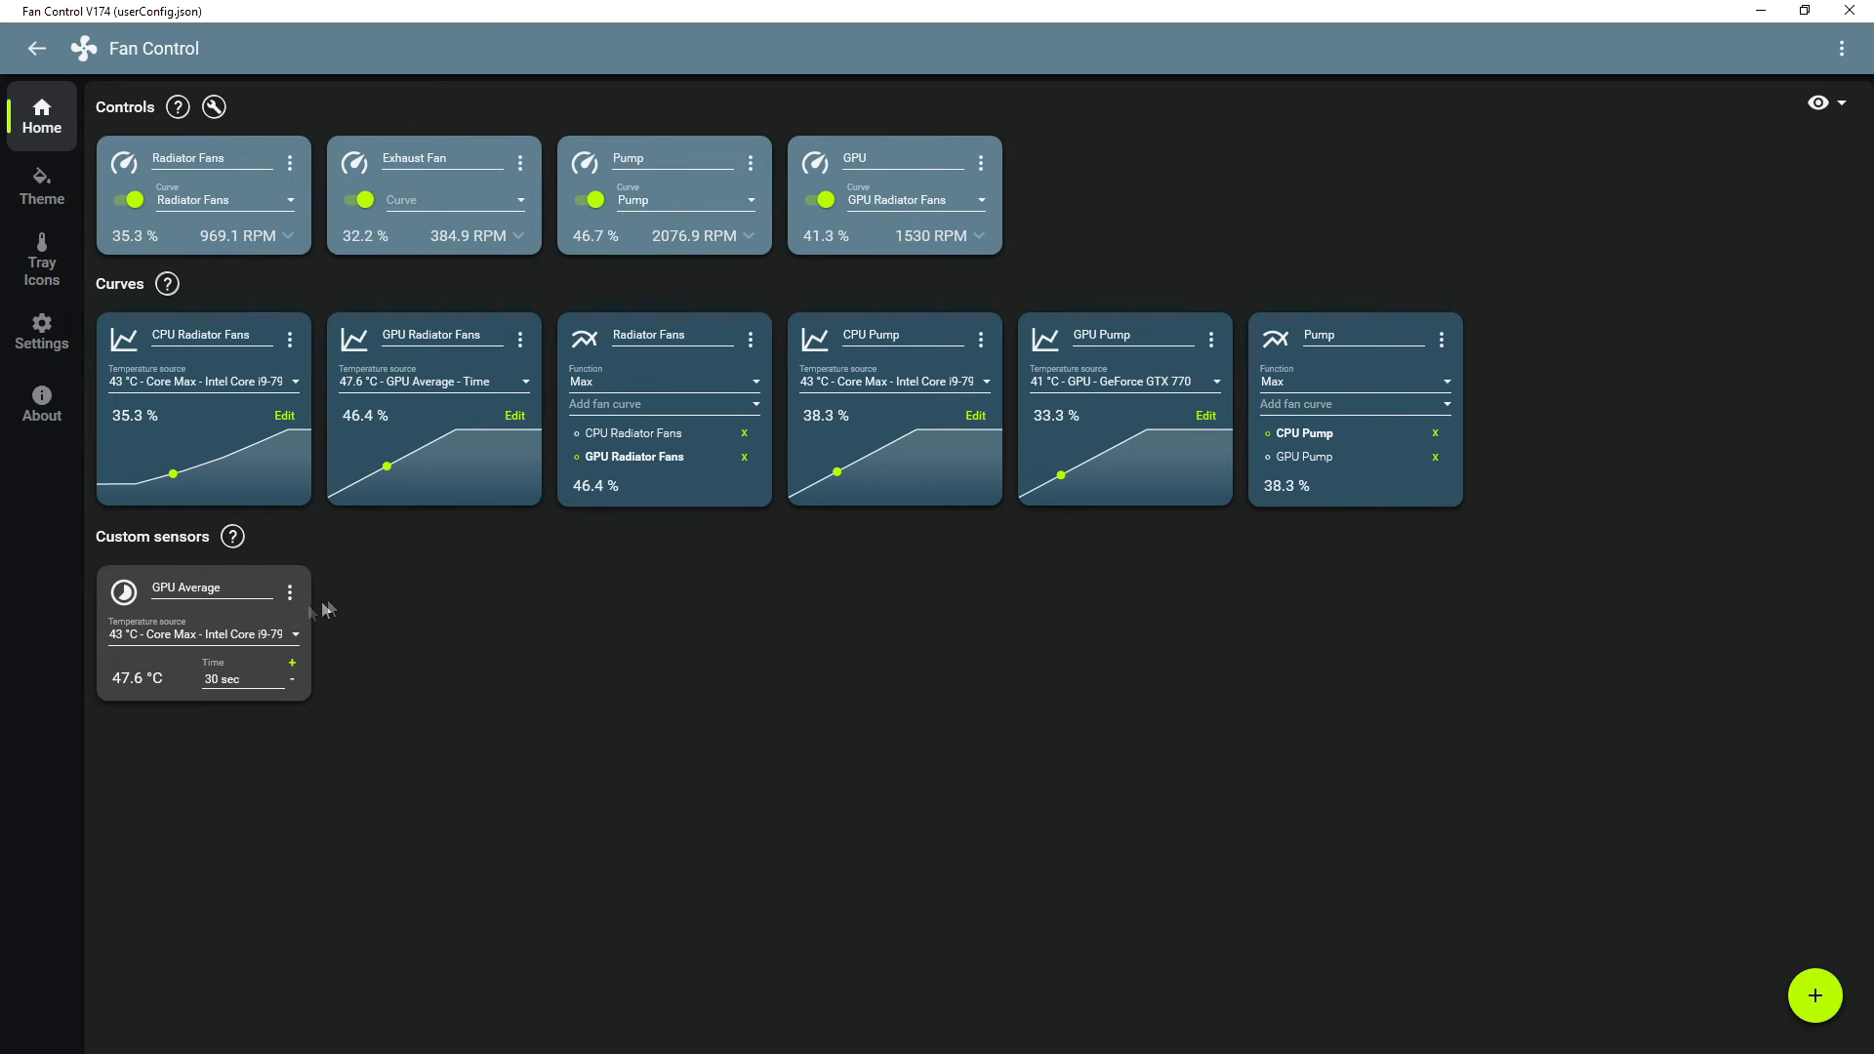
- Return the GPU Radiator Fans curve's temperature source to GPU - GeForce GTX 770 and delete the GPU Average custom sensor
left_click(434, 385)
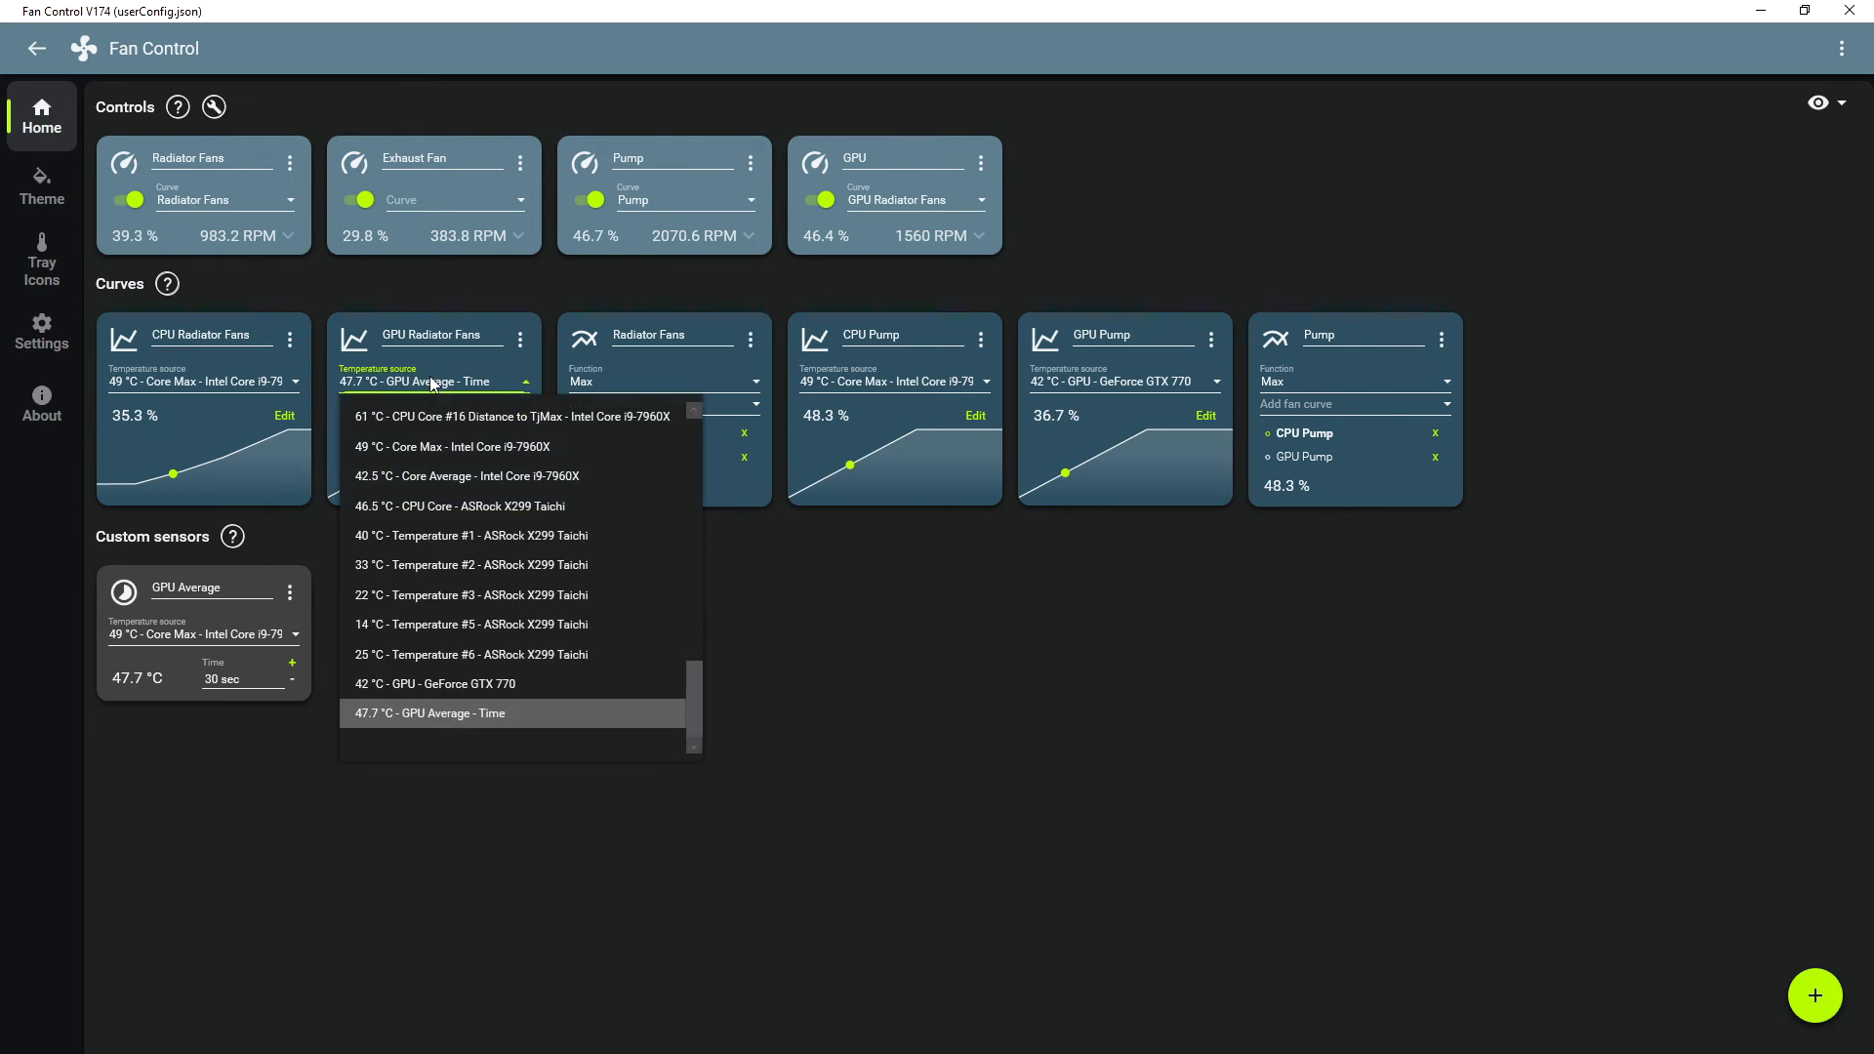
left_click(523, 689)
left_click(290, 592)
left_click(305, 686)
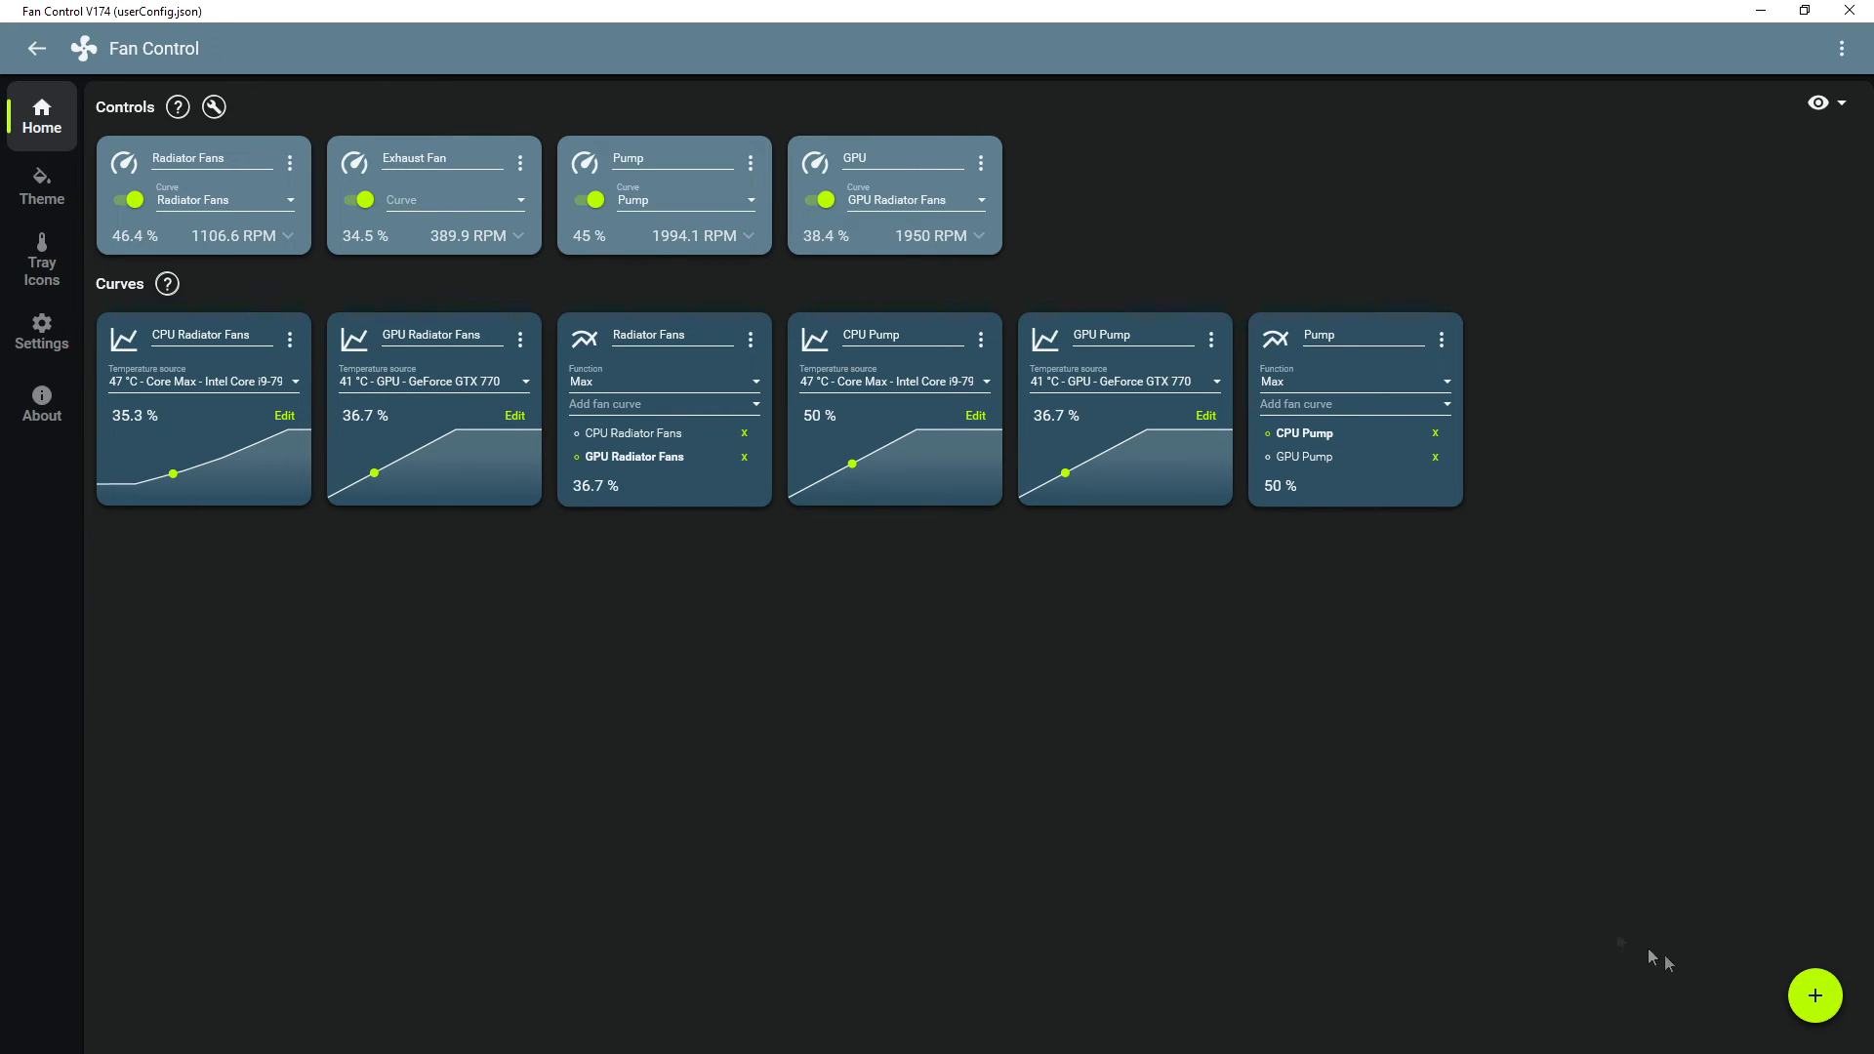
- Add a Mix custom sensor and include Temperature #1 and Temperature #2 - ASRock X299 Taichi in it
left_click(1807, 995)
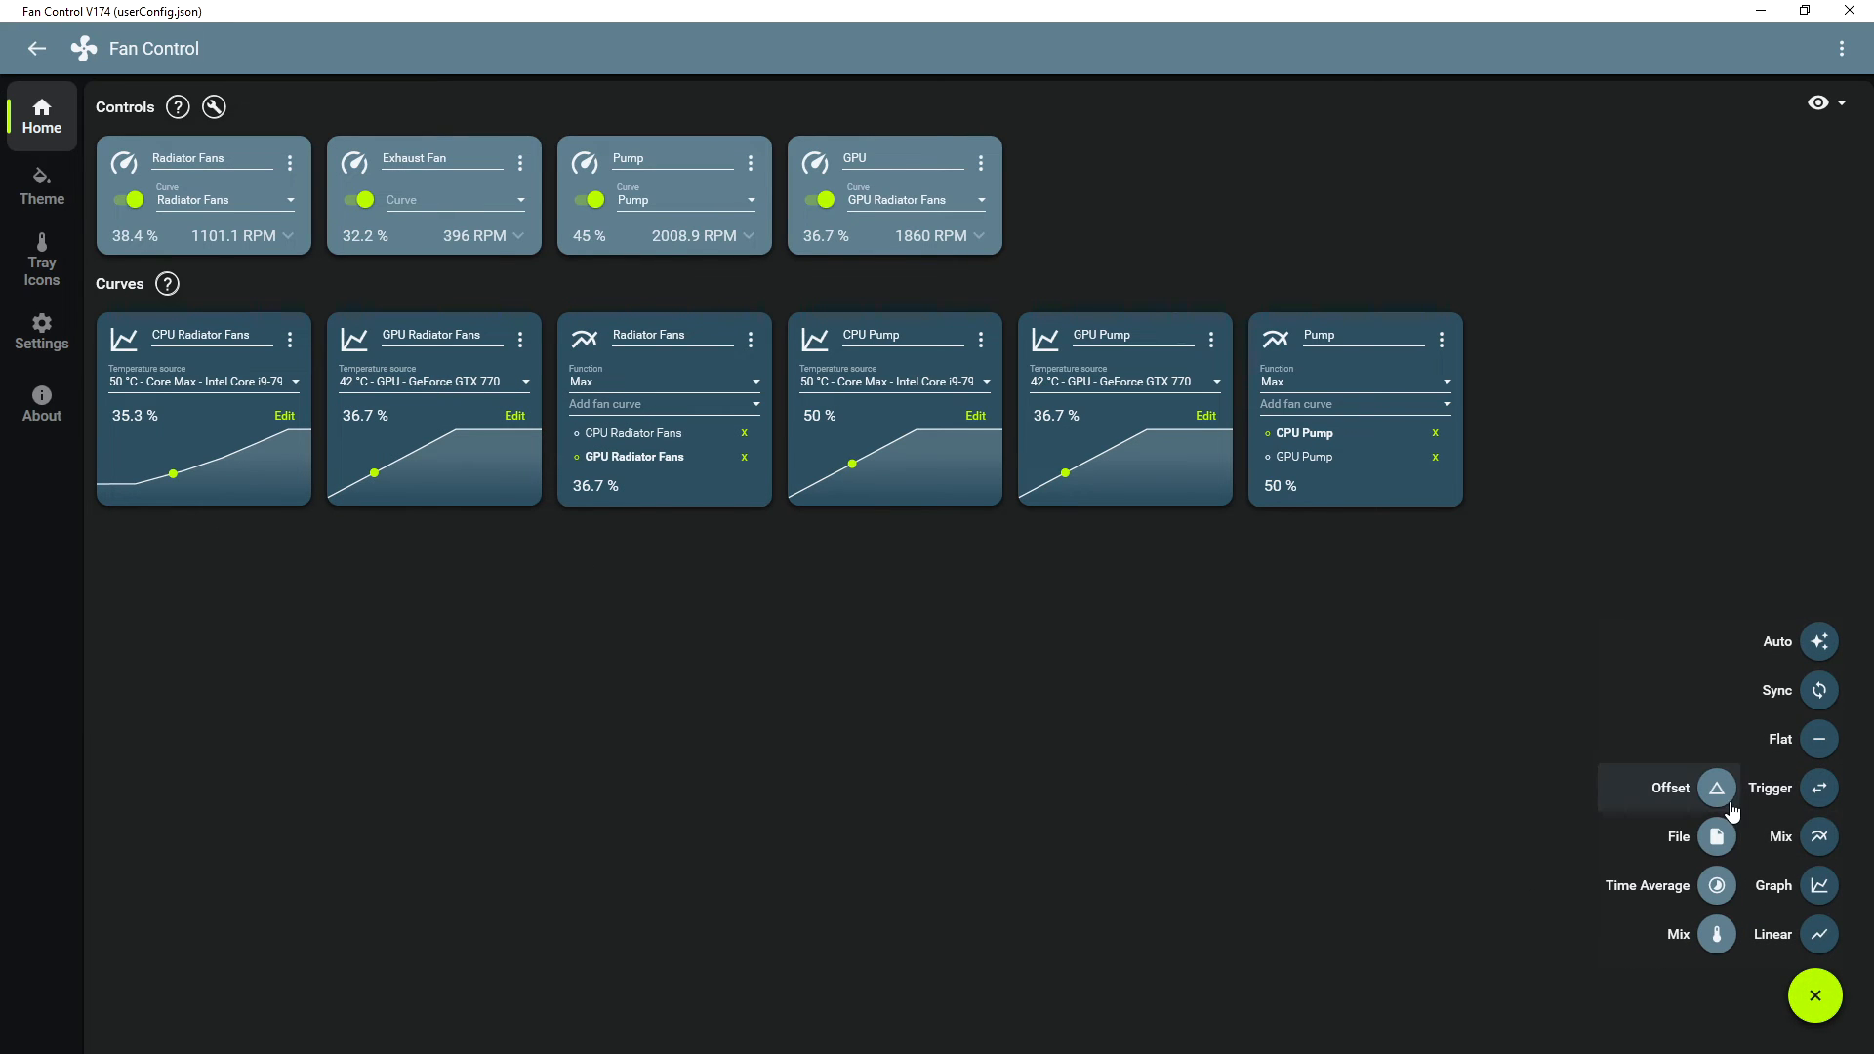
left_click(1717, 934)
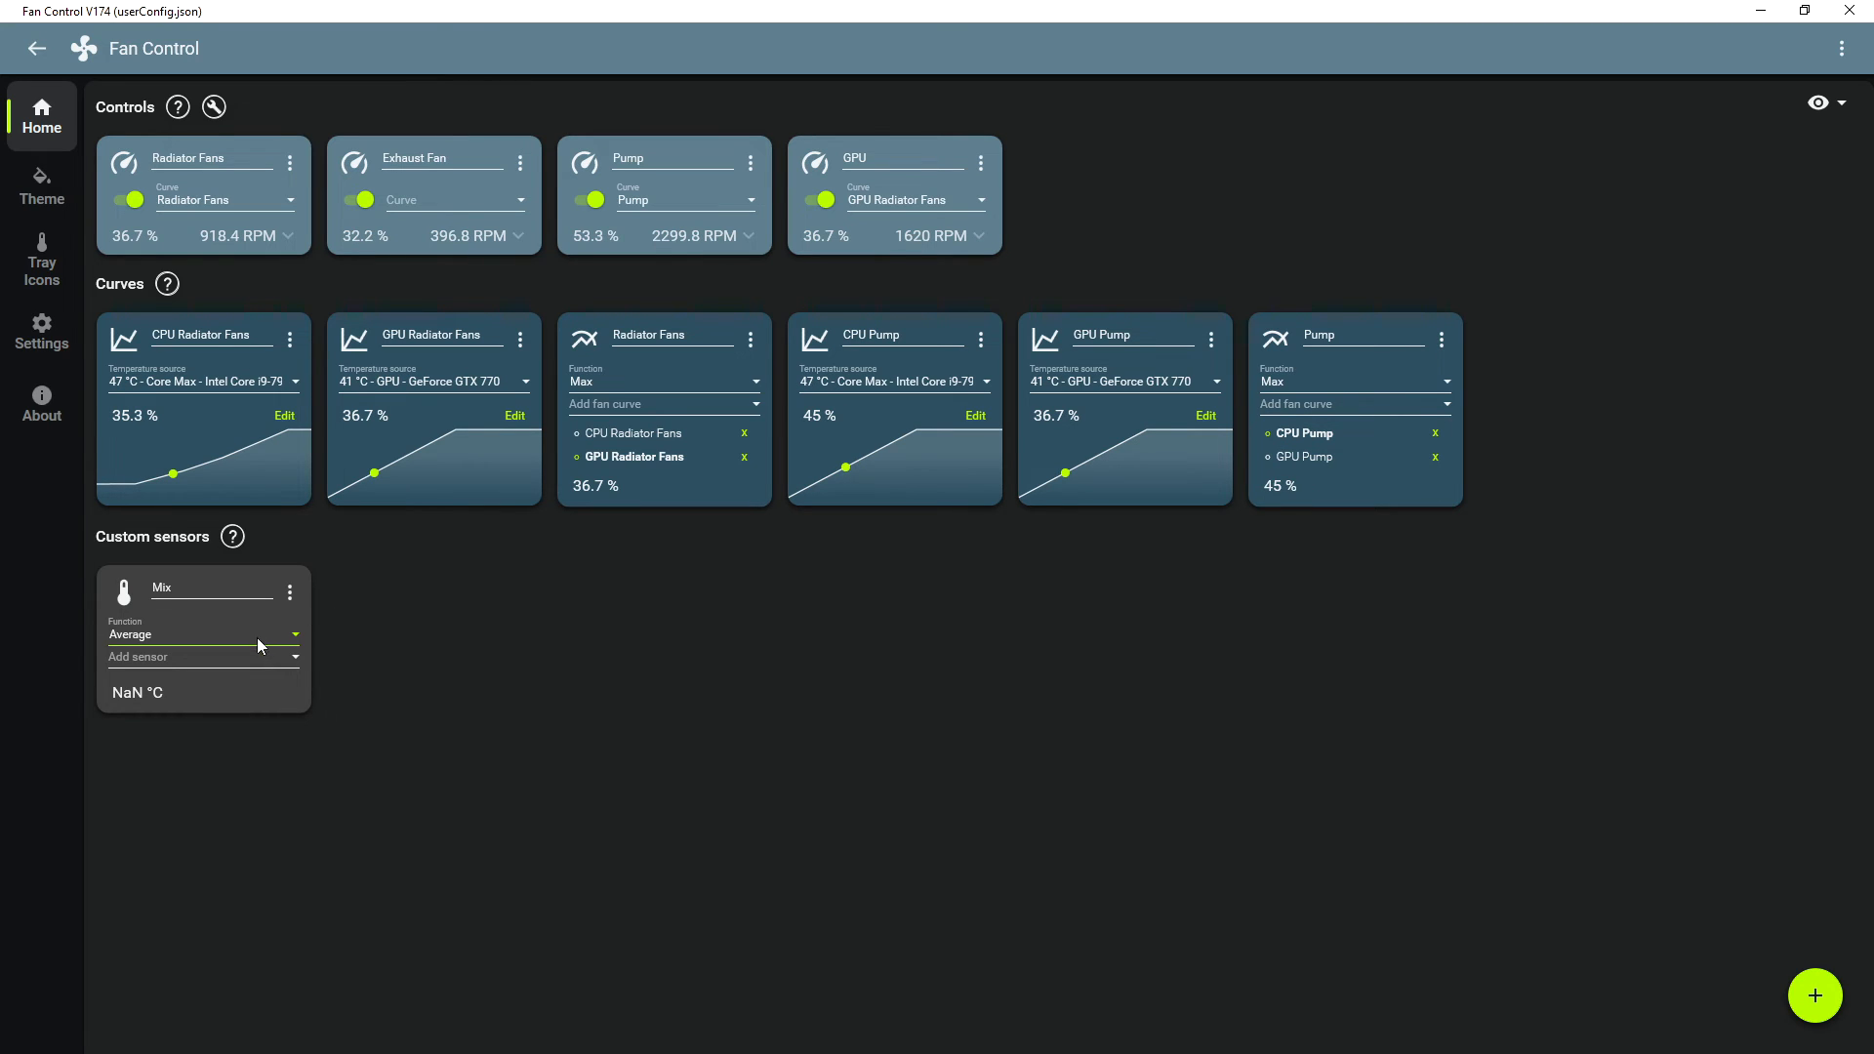
left_click(267, 668)
scroll(371, 702, "down", 10)
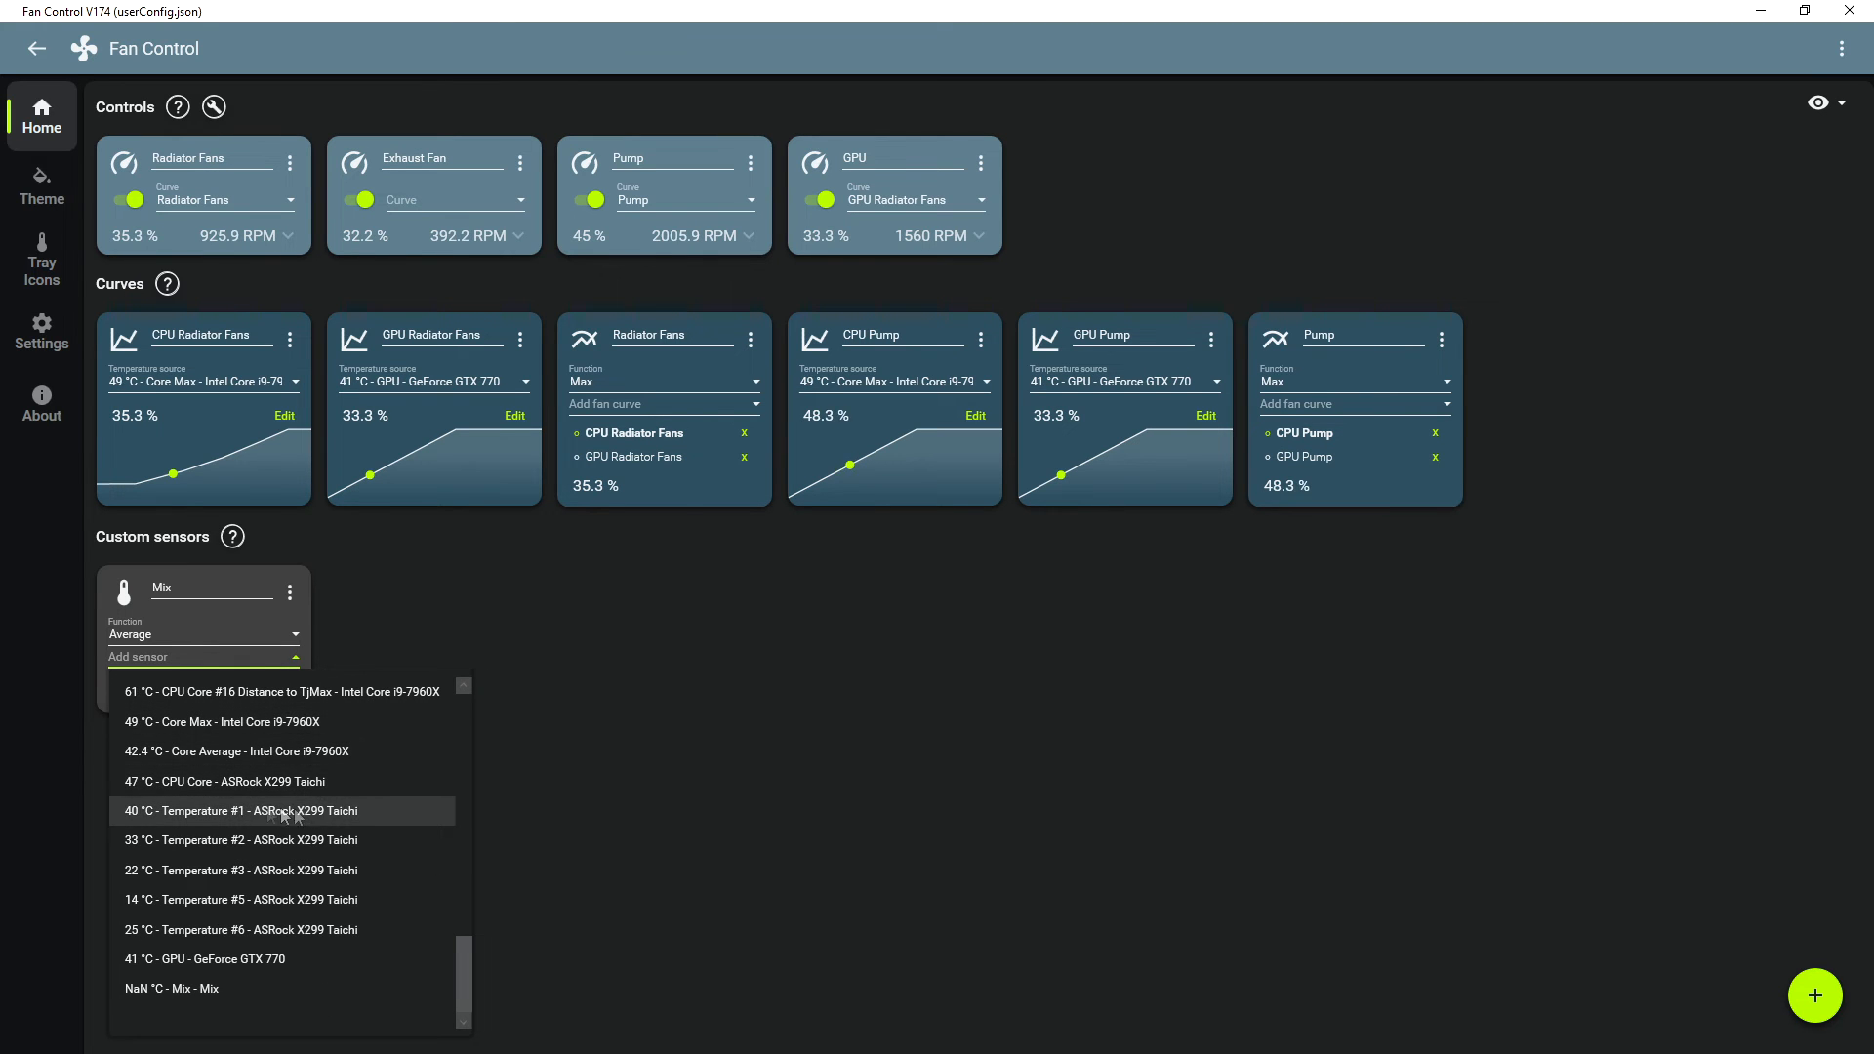
left_click(224, 815)
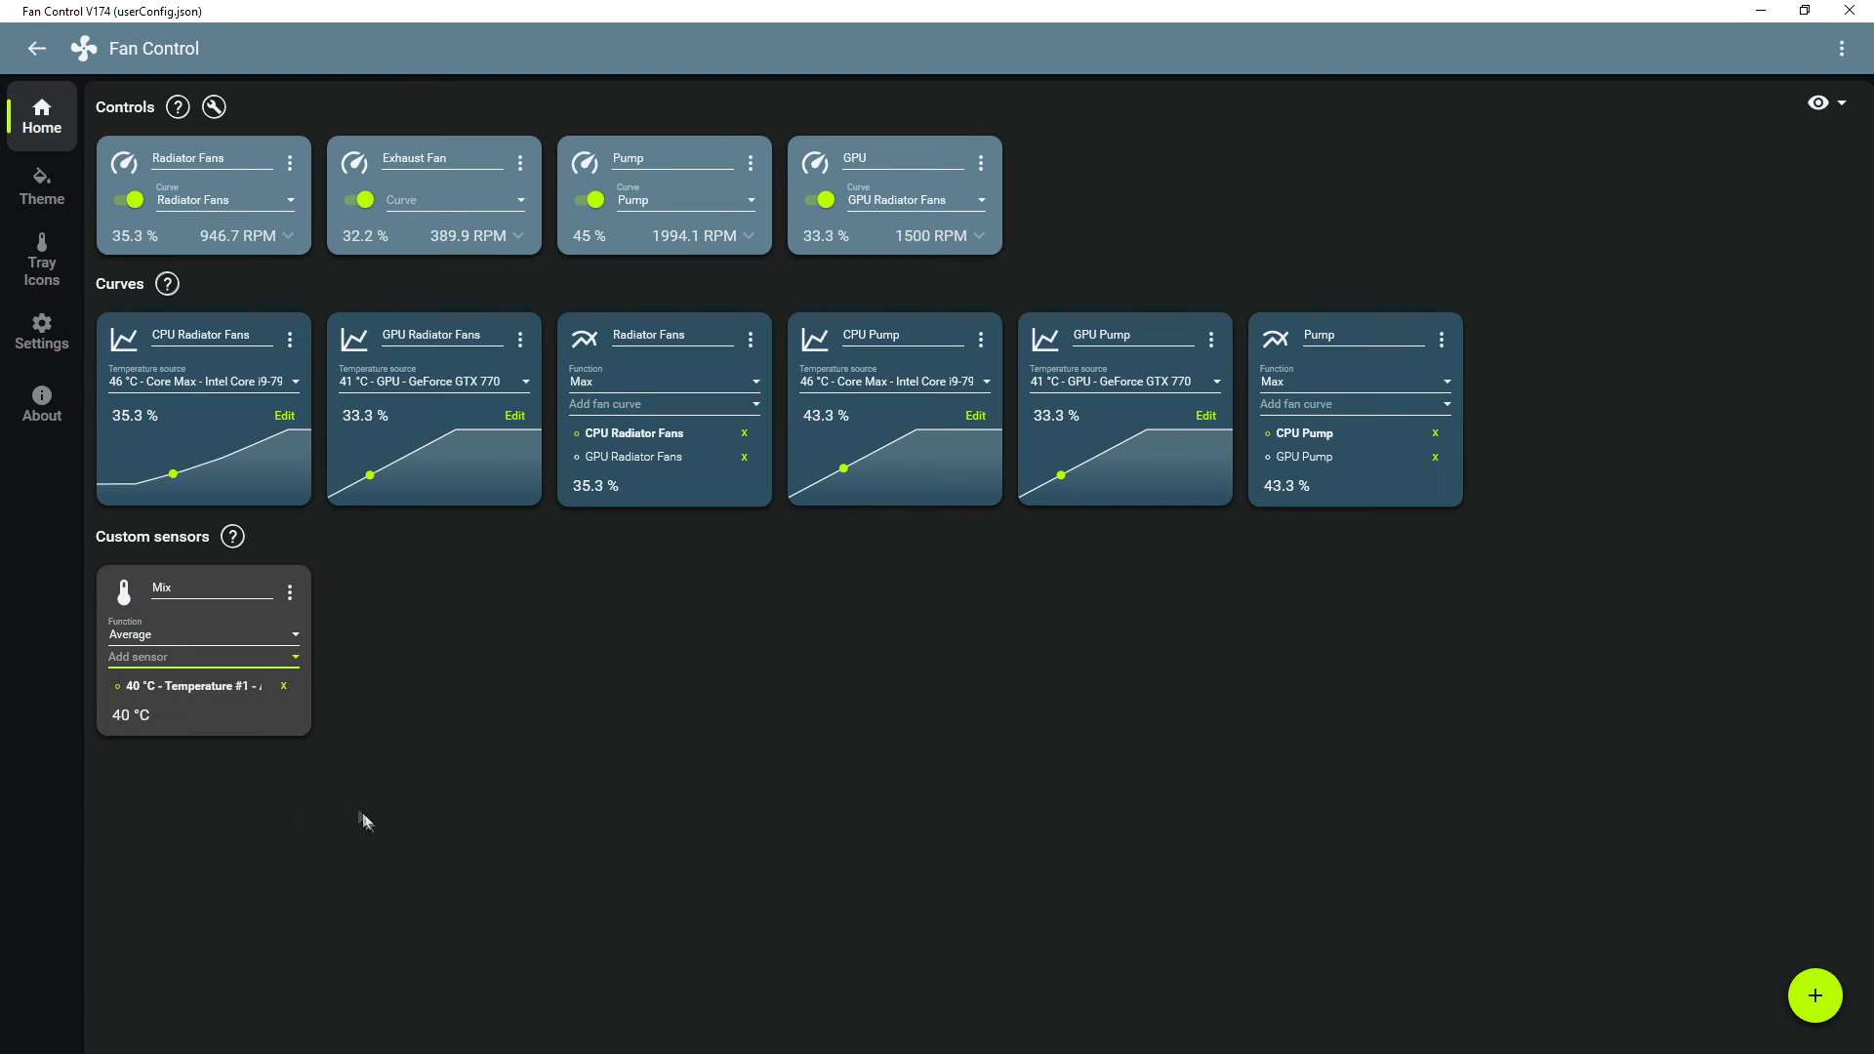
left_click(247, 662)
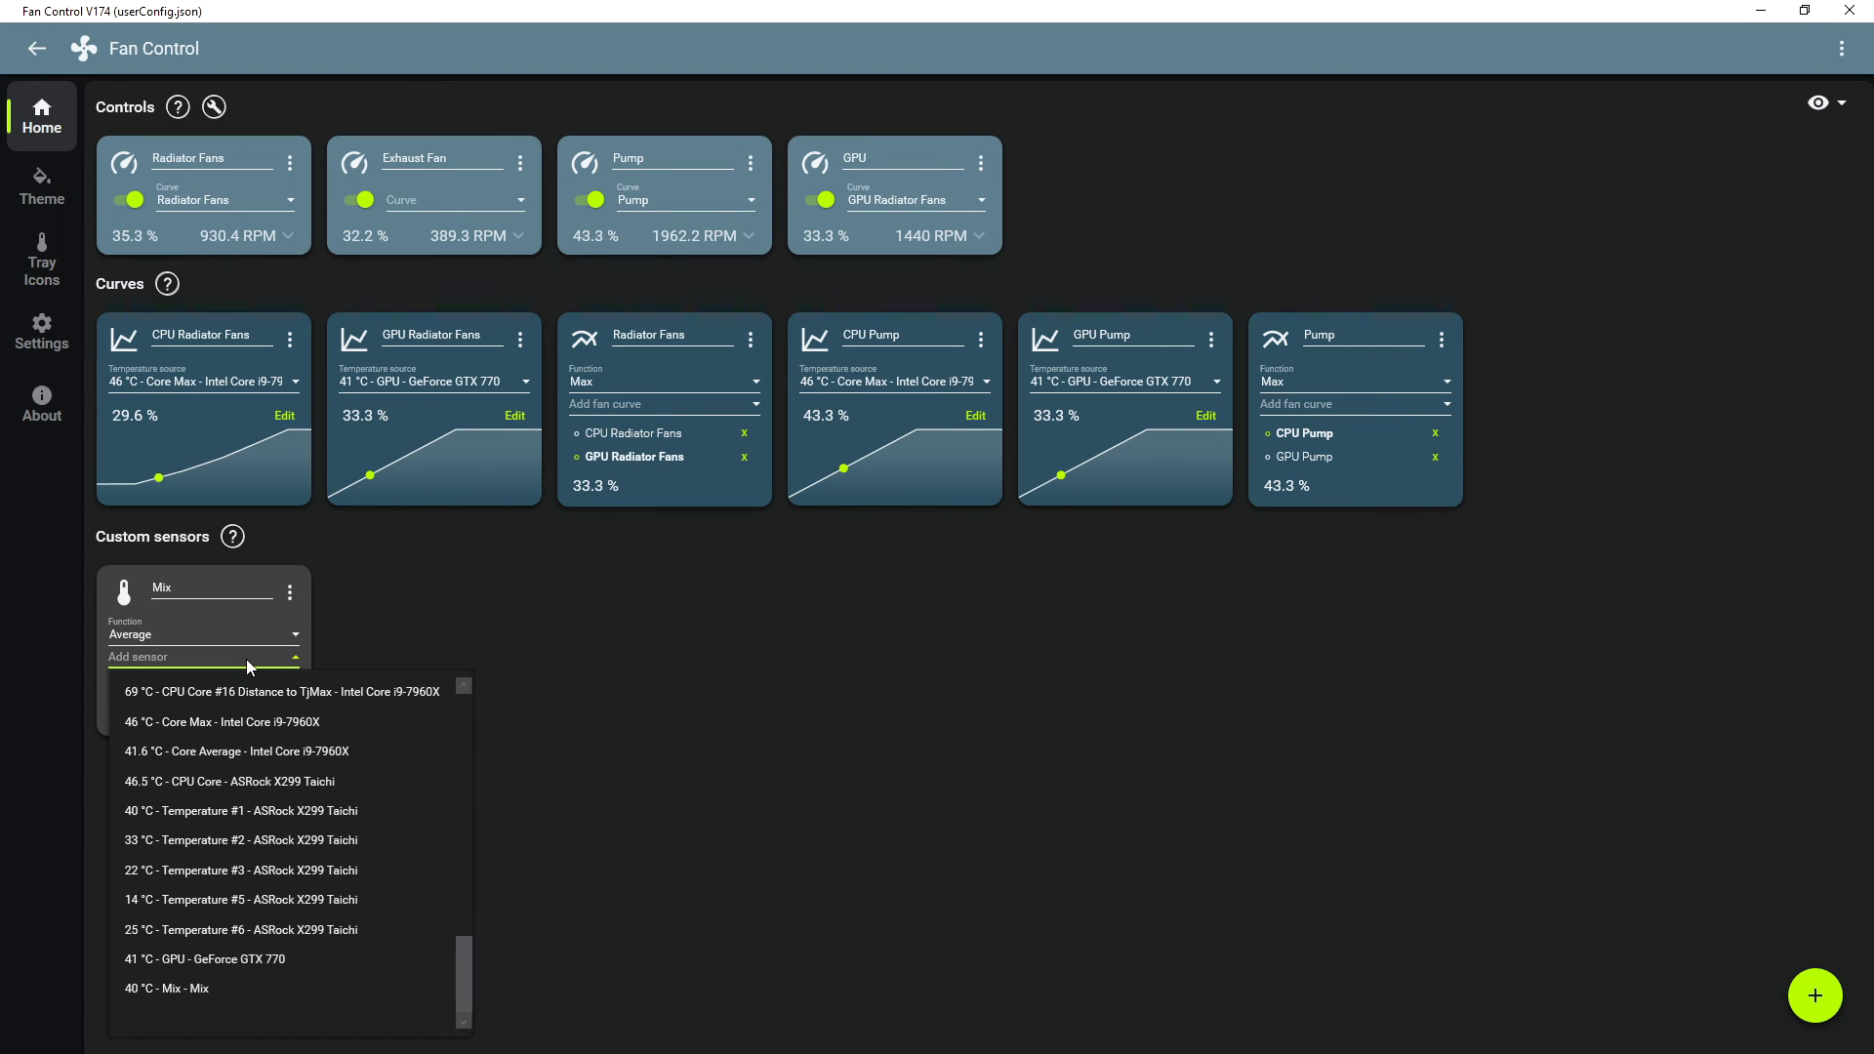
left_click(312, 845)
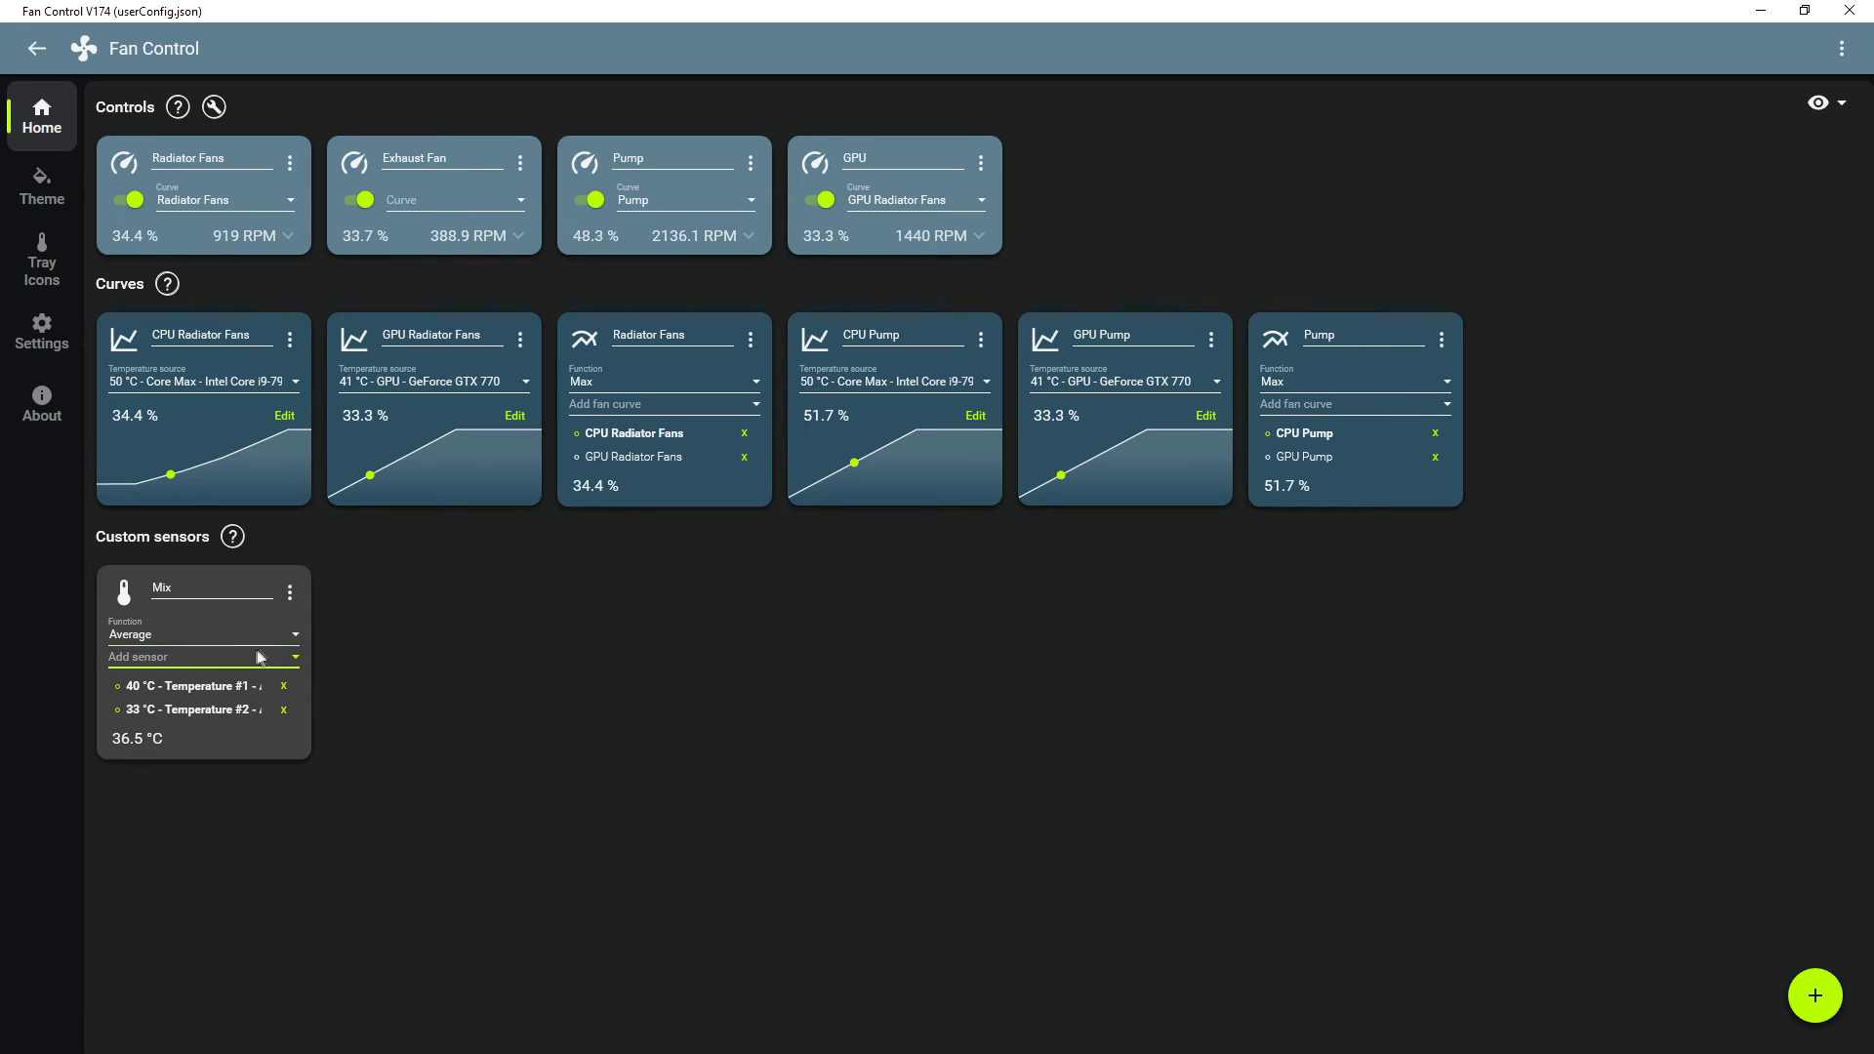
- Set the Mix sensor's function to Subtract and use it as the CPU Radiator Fans curve's temperature source, checking that curve's graph
left_click(220, 637)
left_click(186, 778)
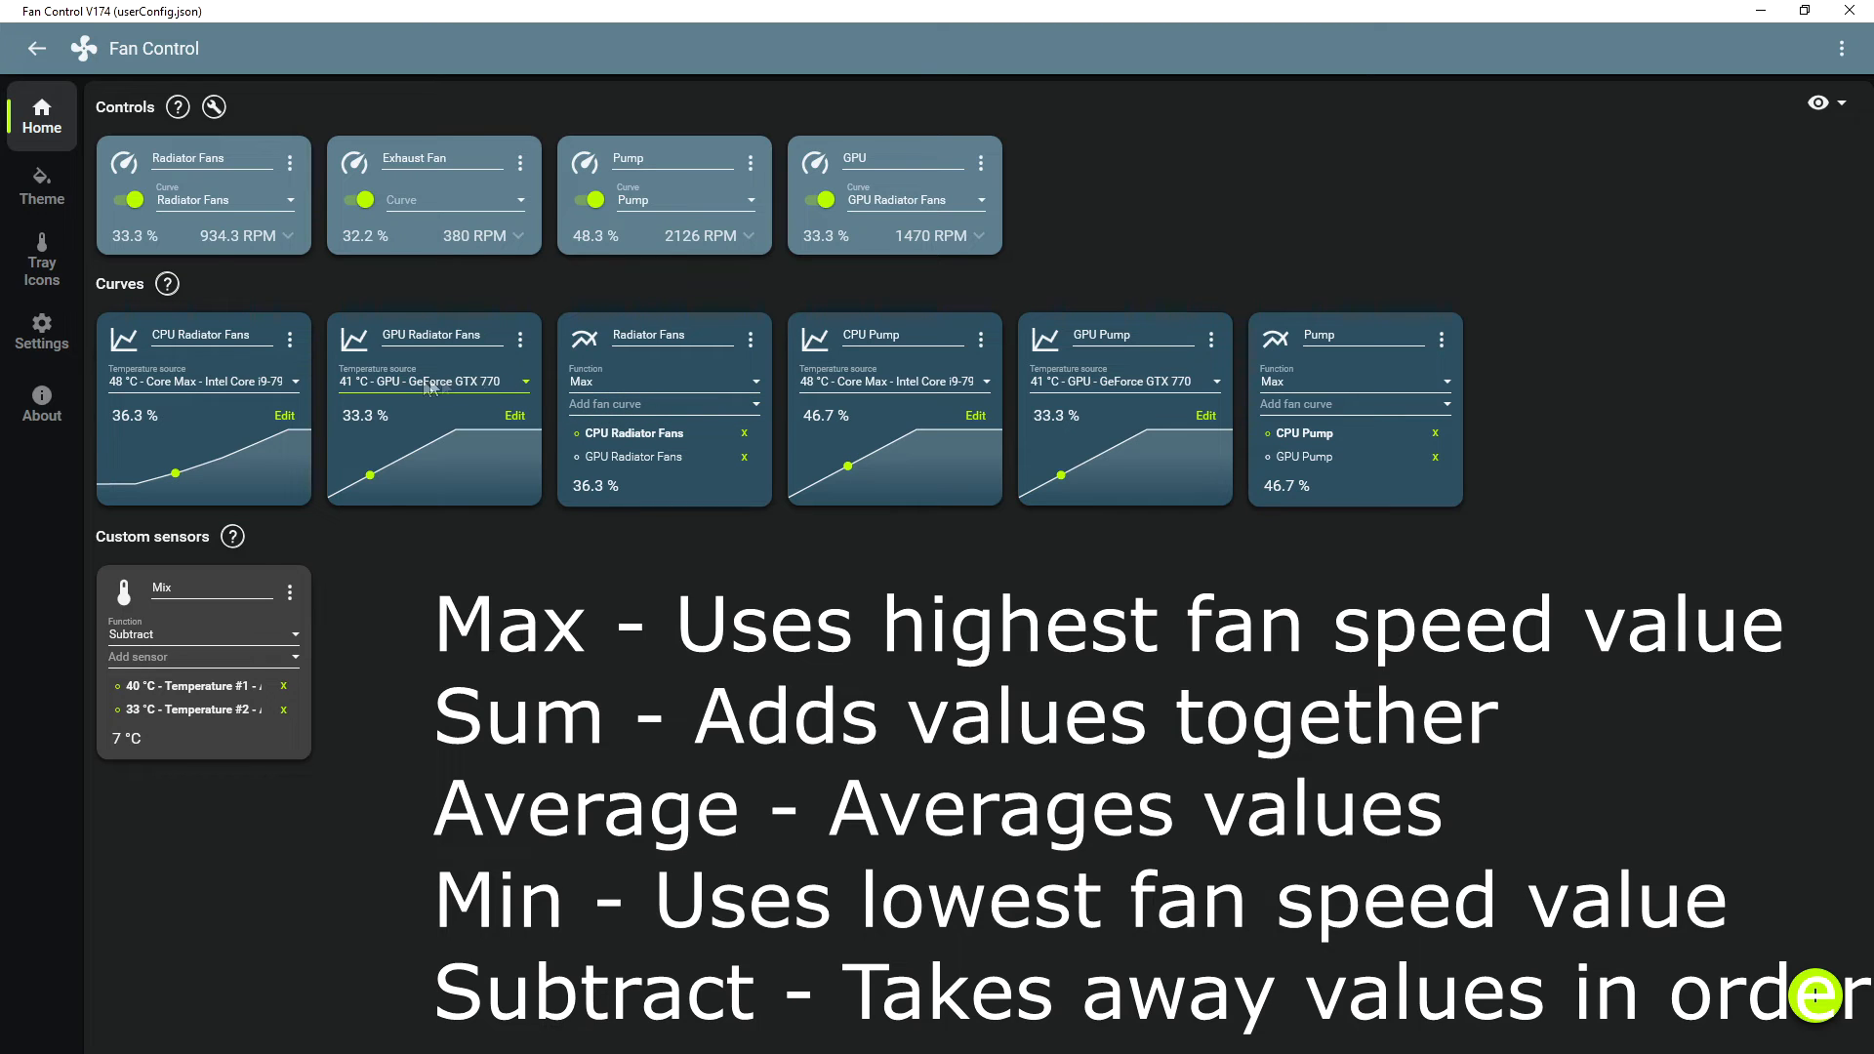
left_click(244, 381)
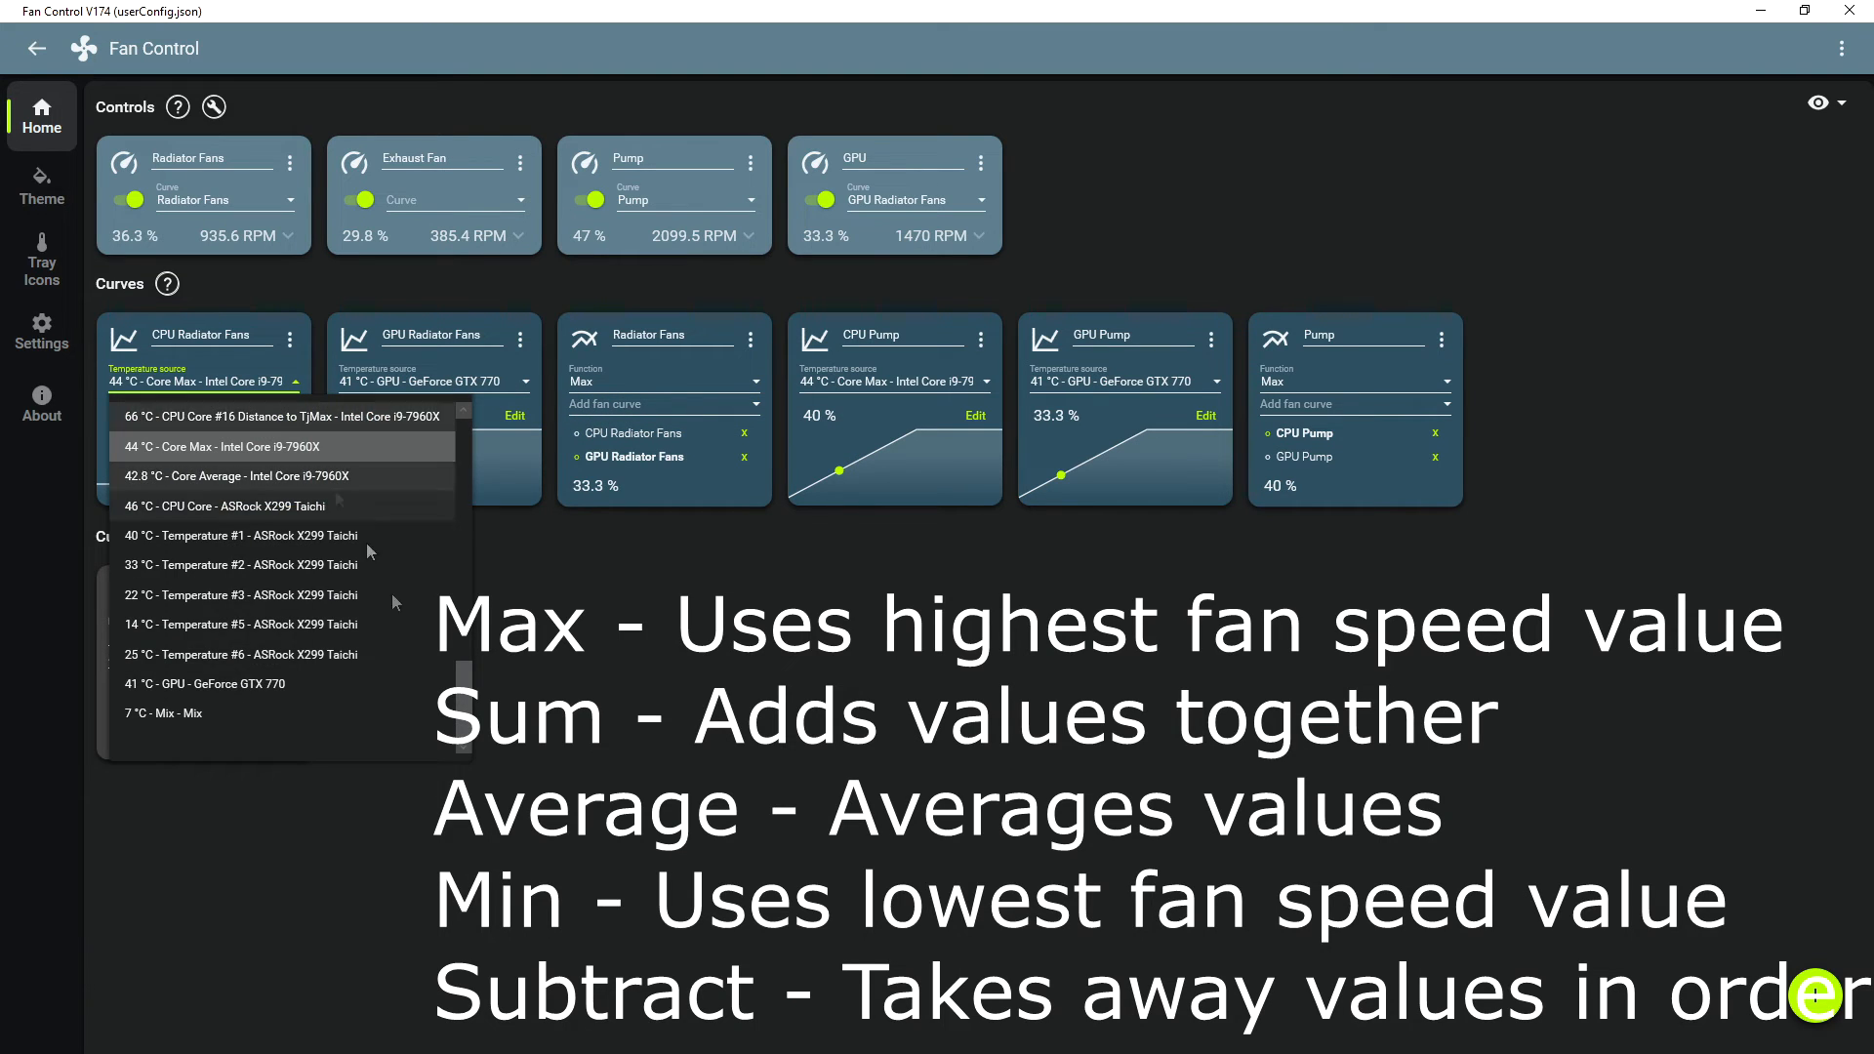
left_click(343, 711)
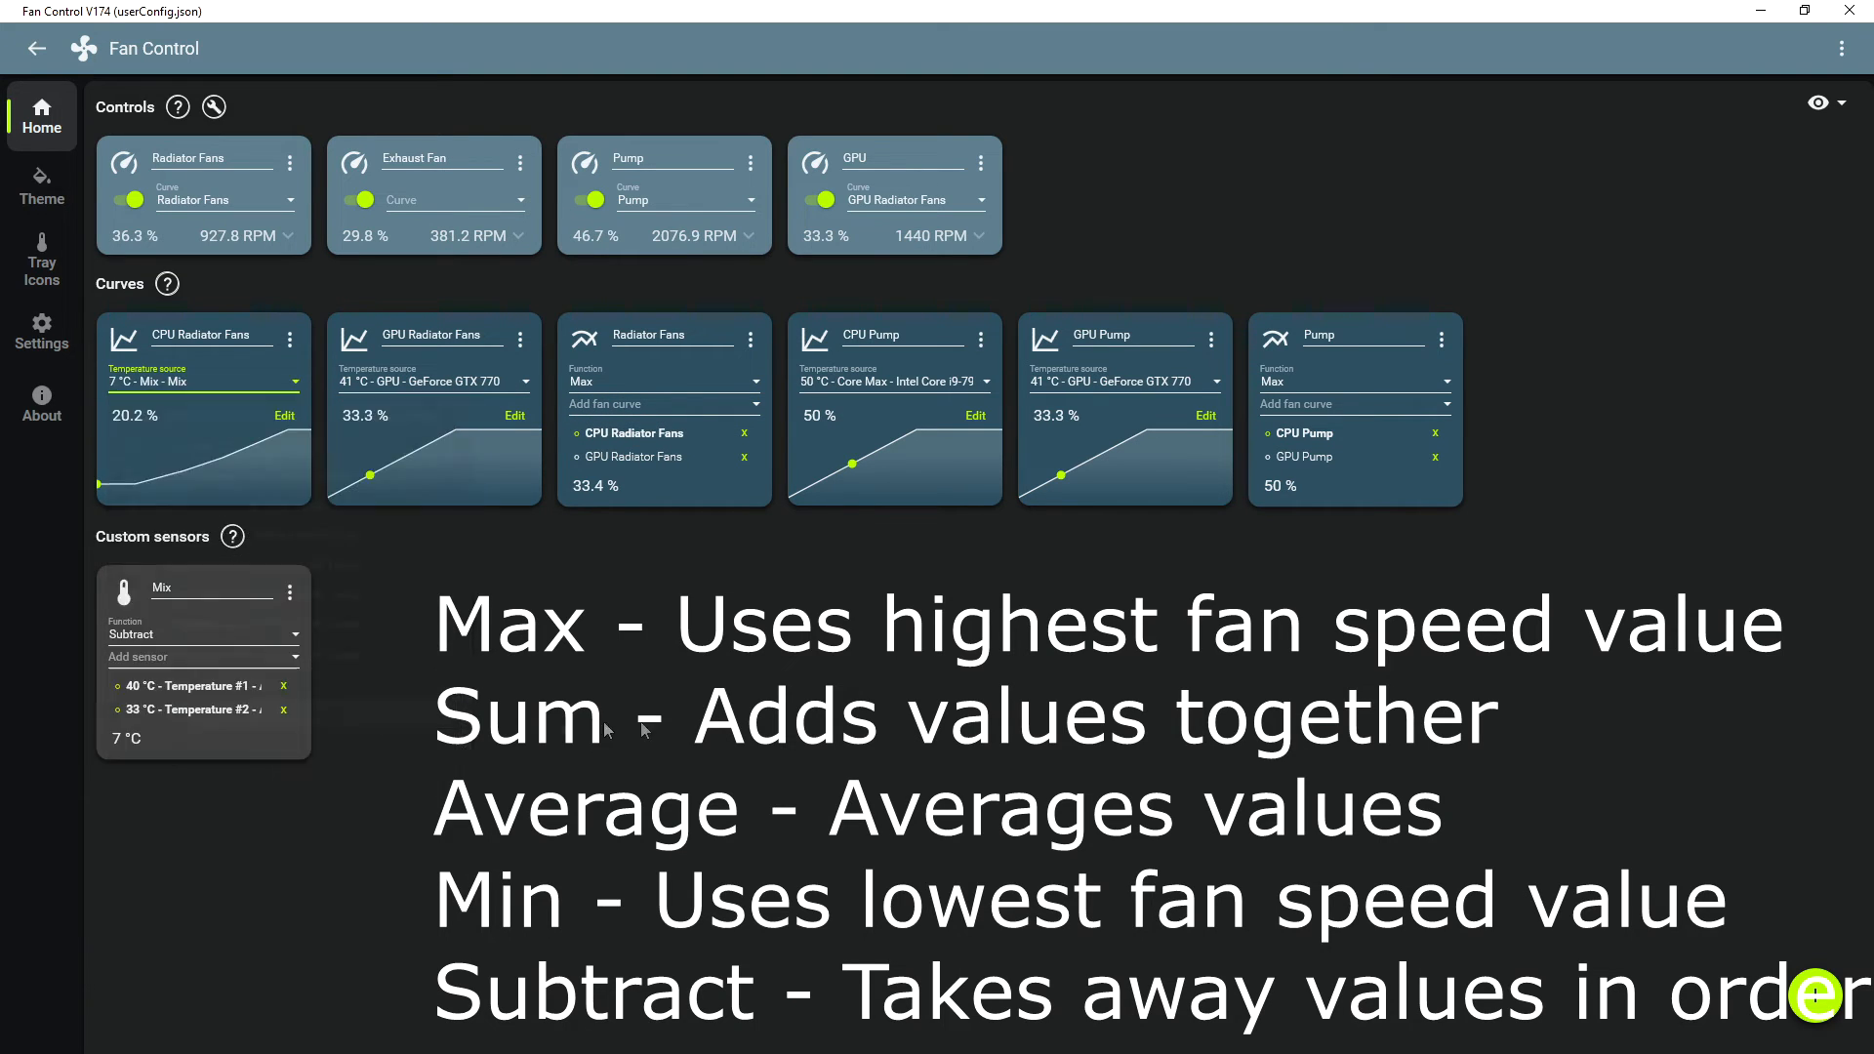
left_click(284, 416)
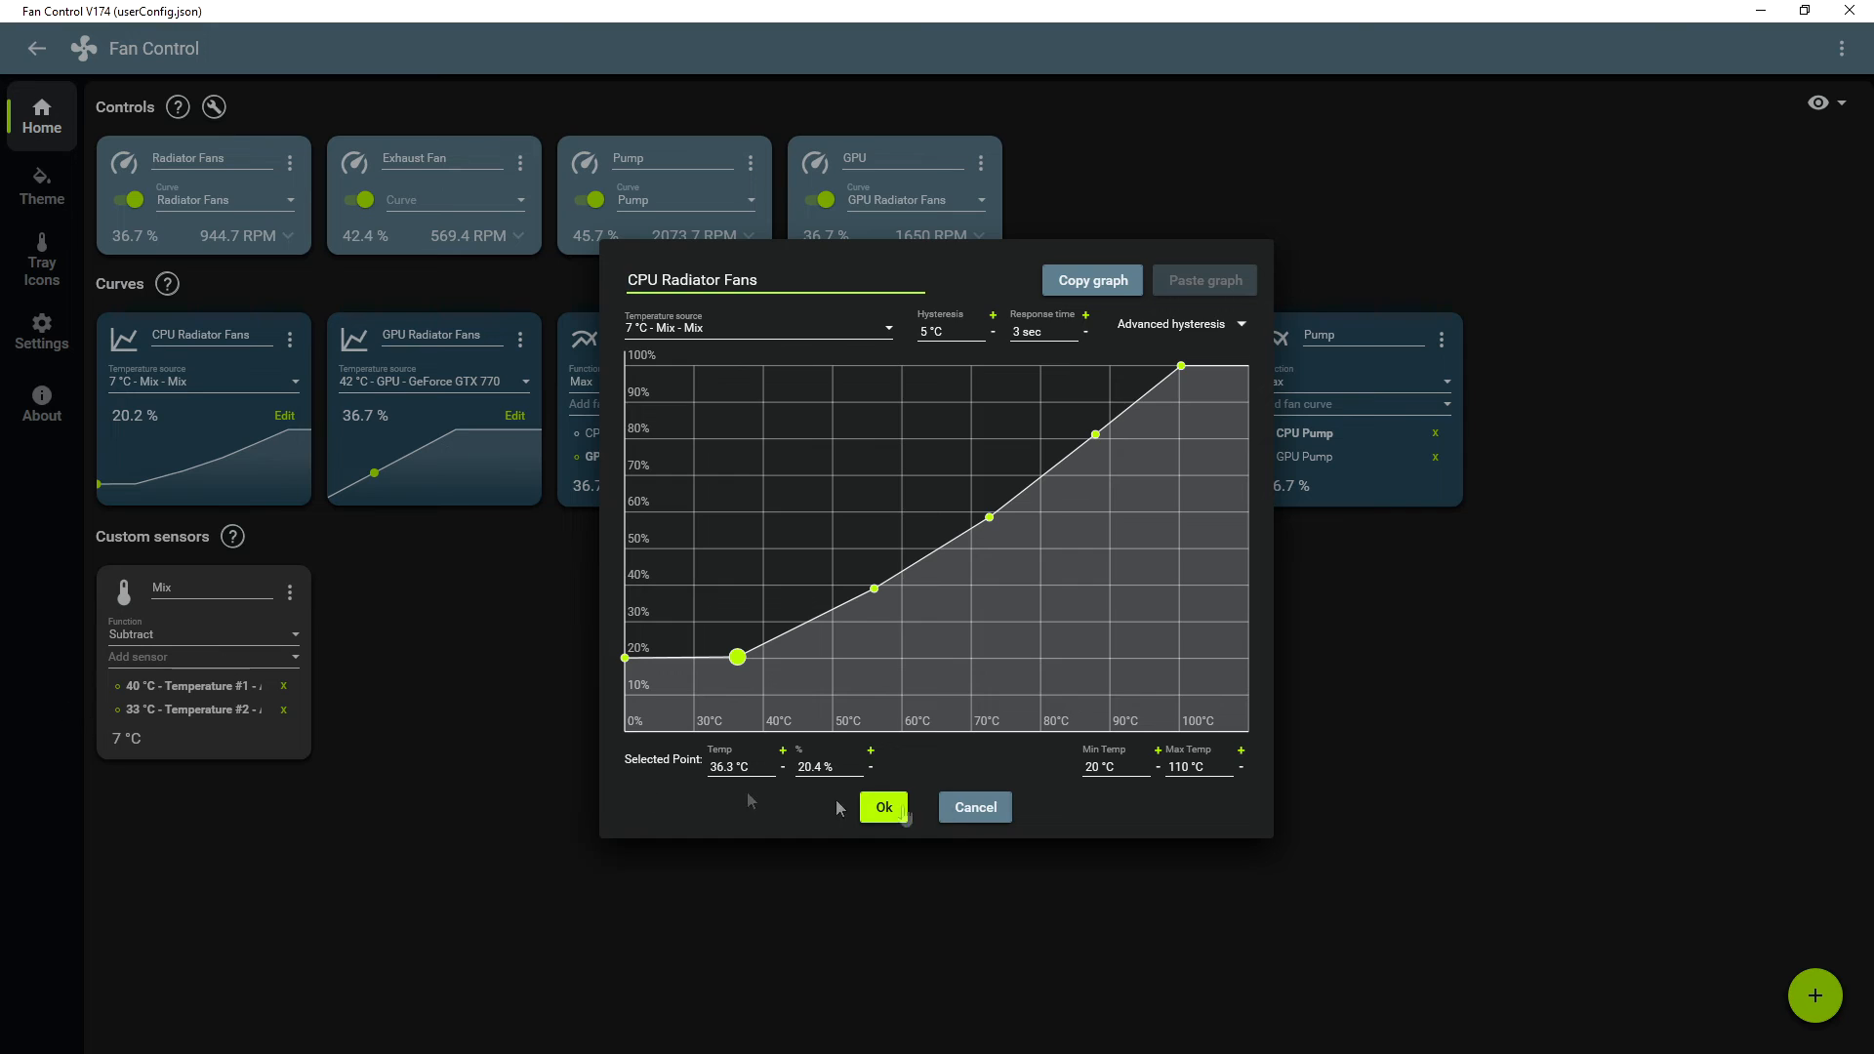
left_click(971, 808)
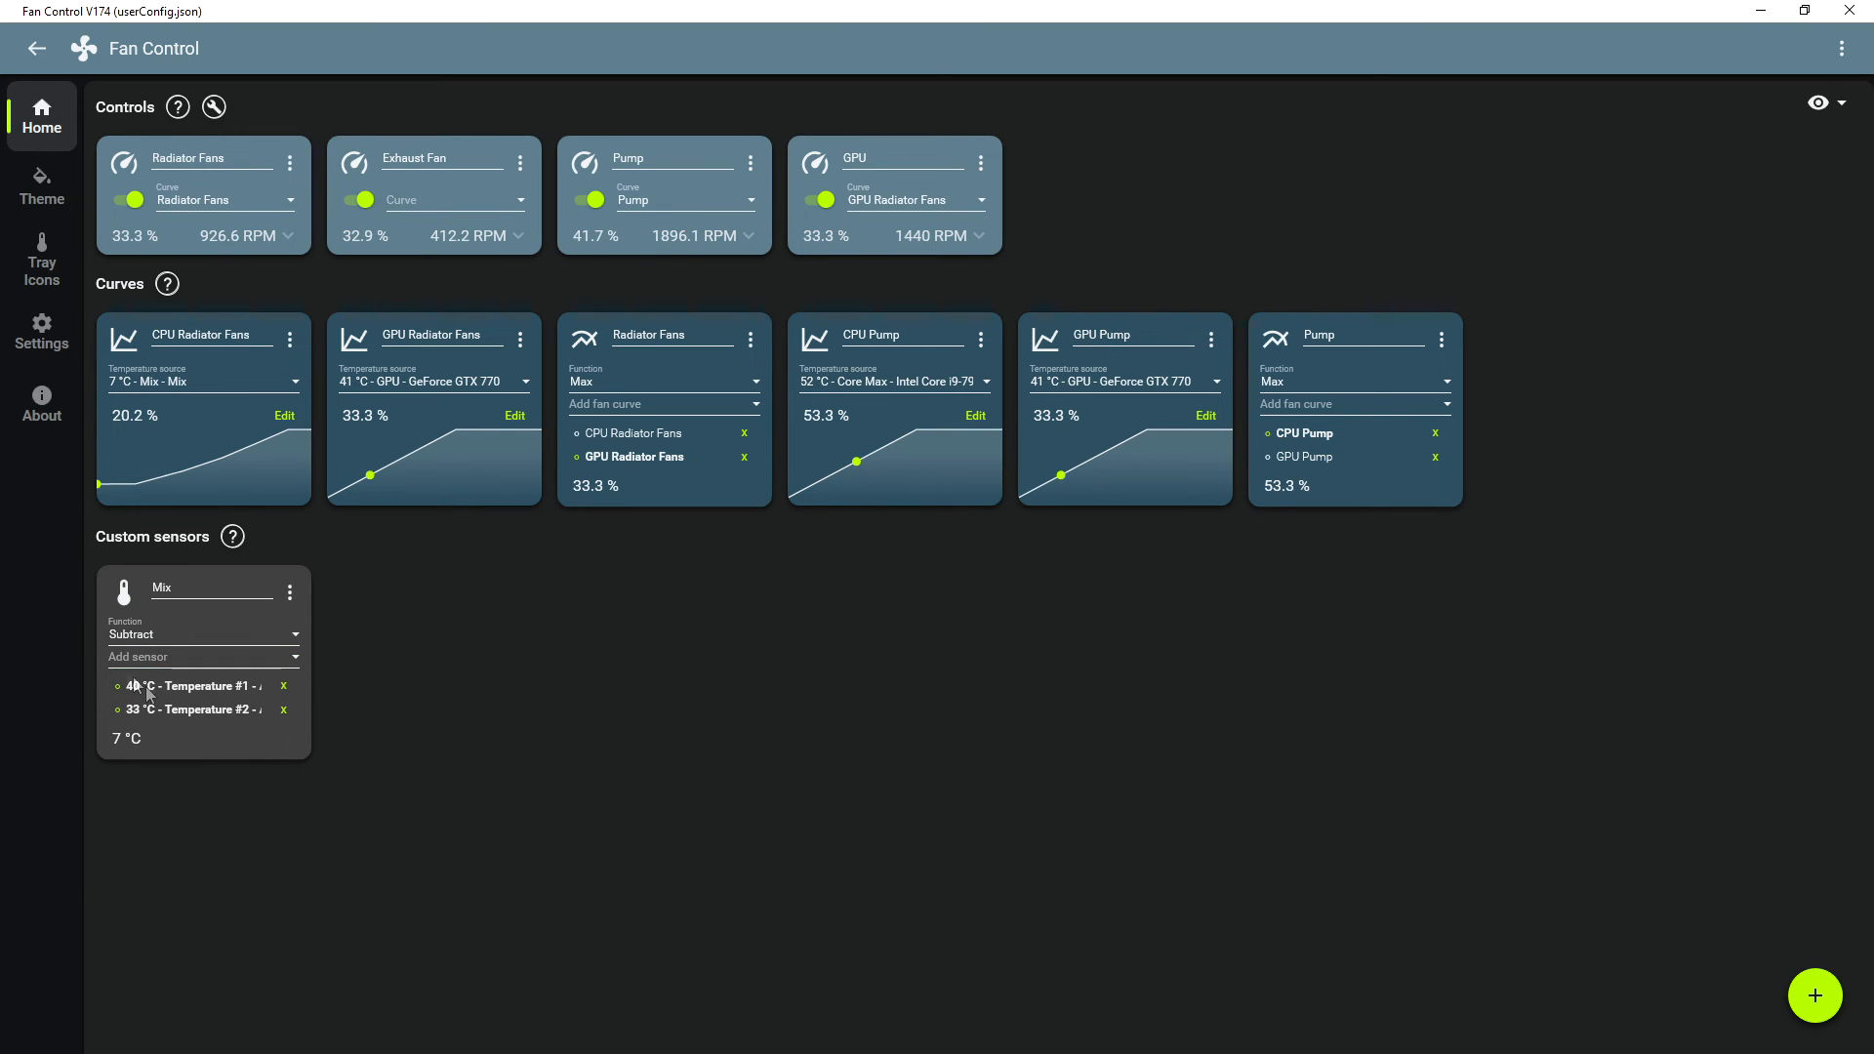
- Delete the Mix custom sensor
left_click(291, 596)
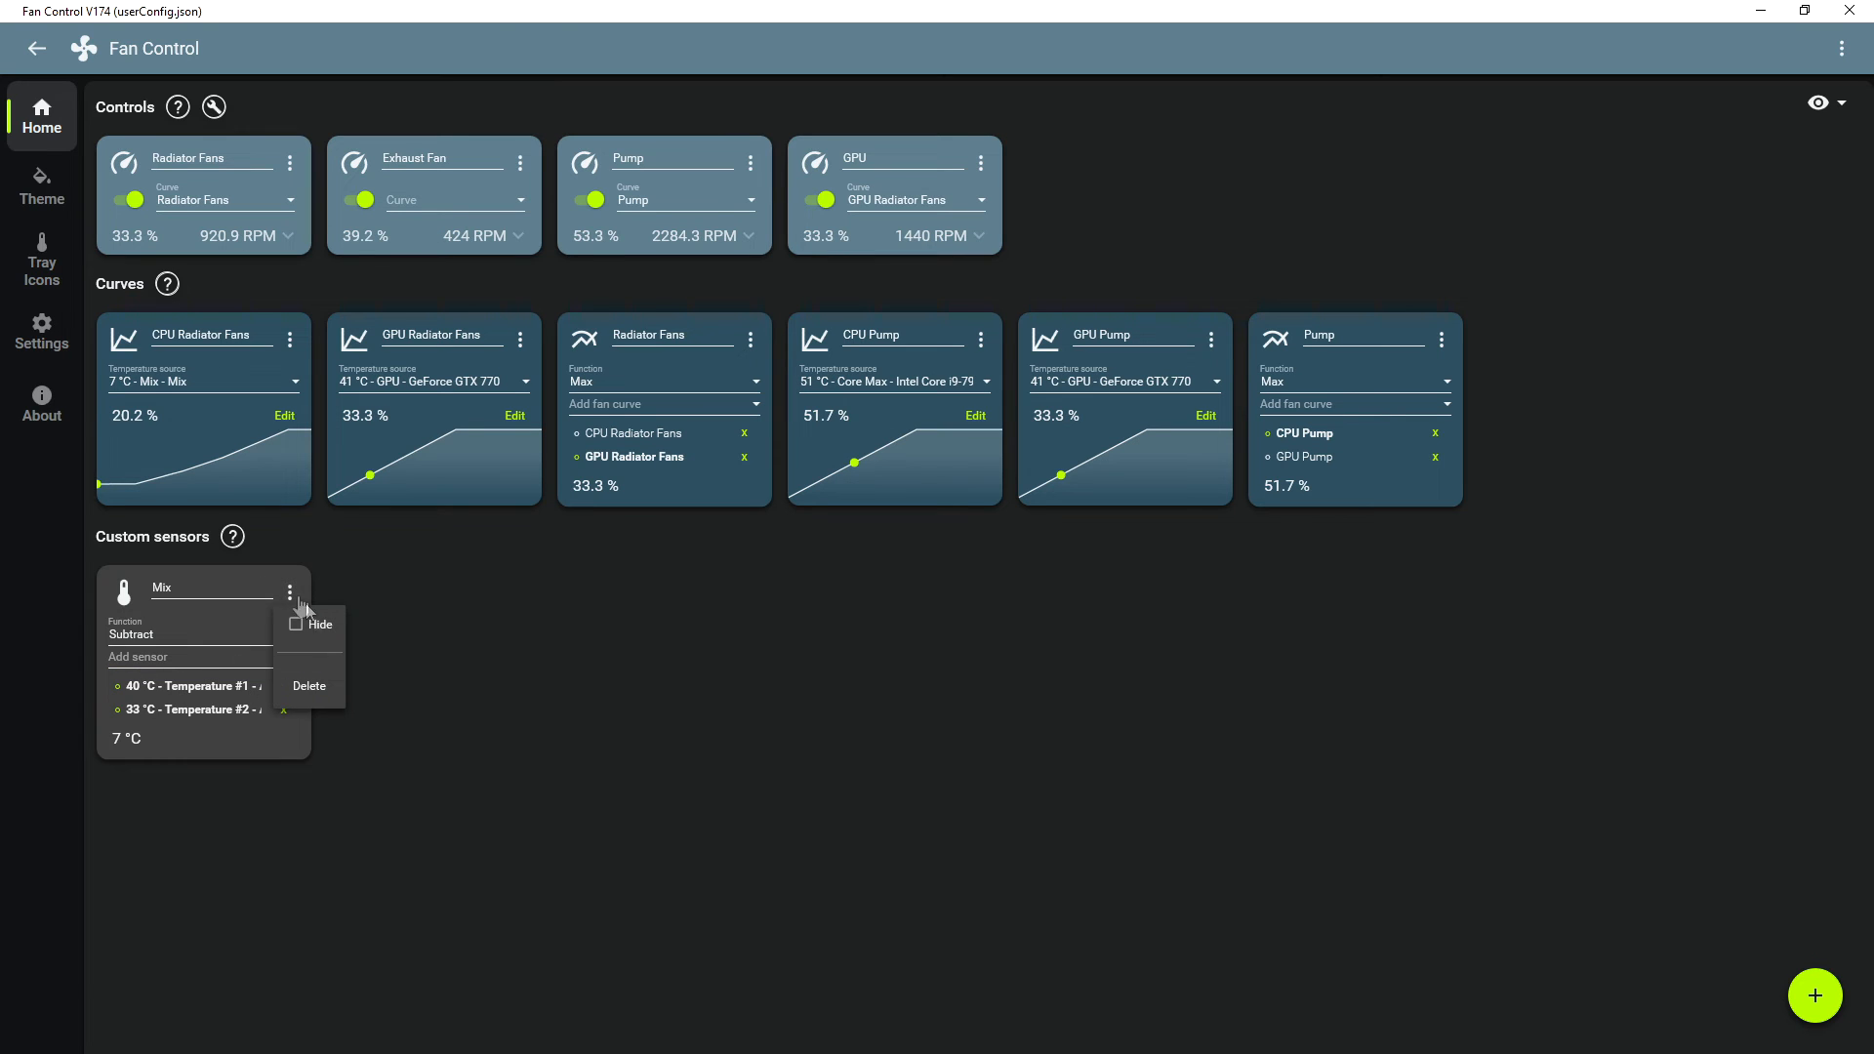
left_click(167, 760)
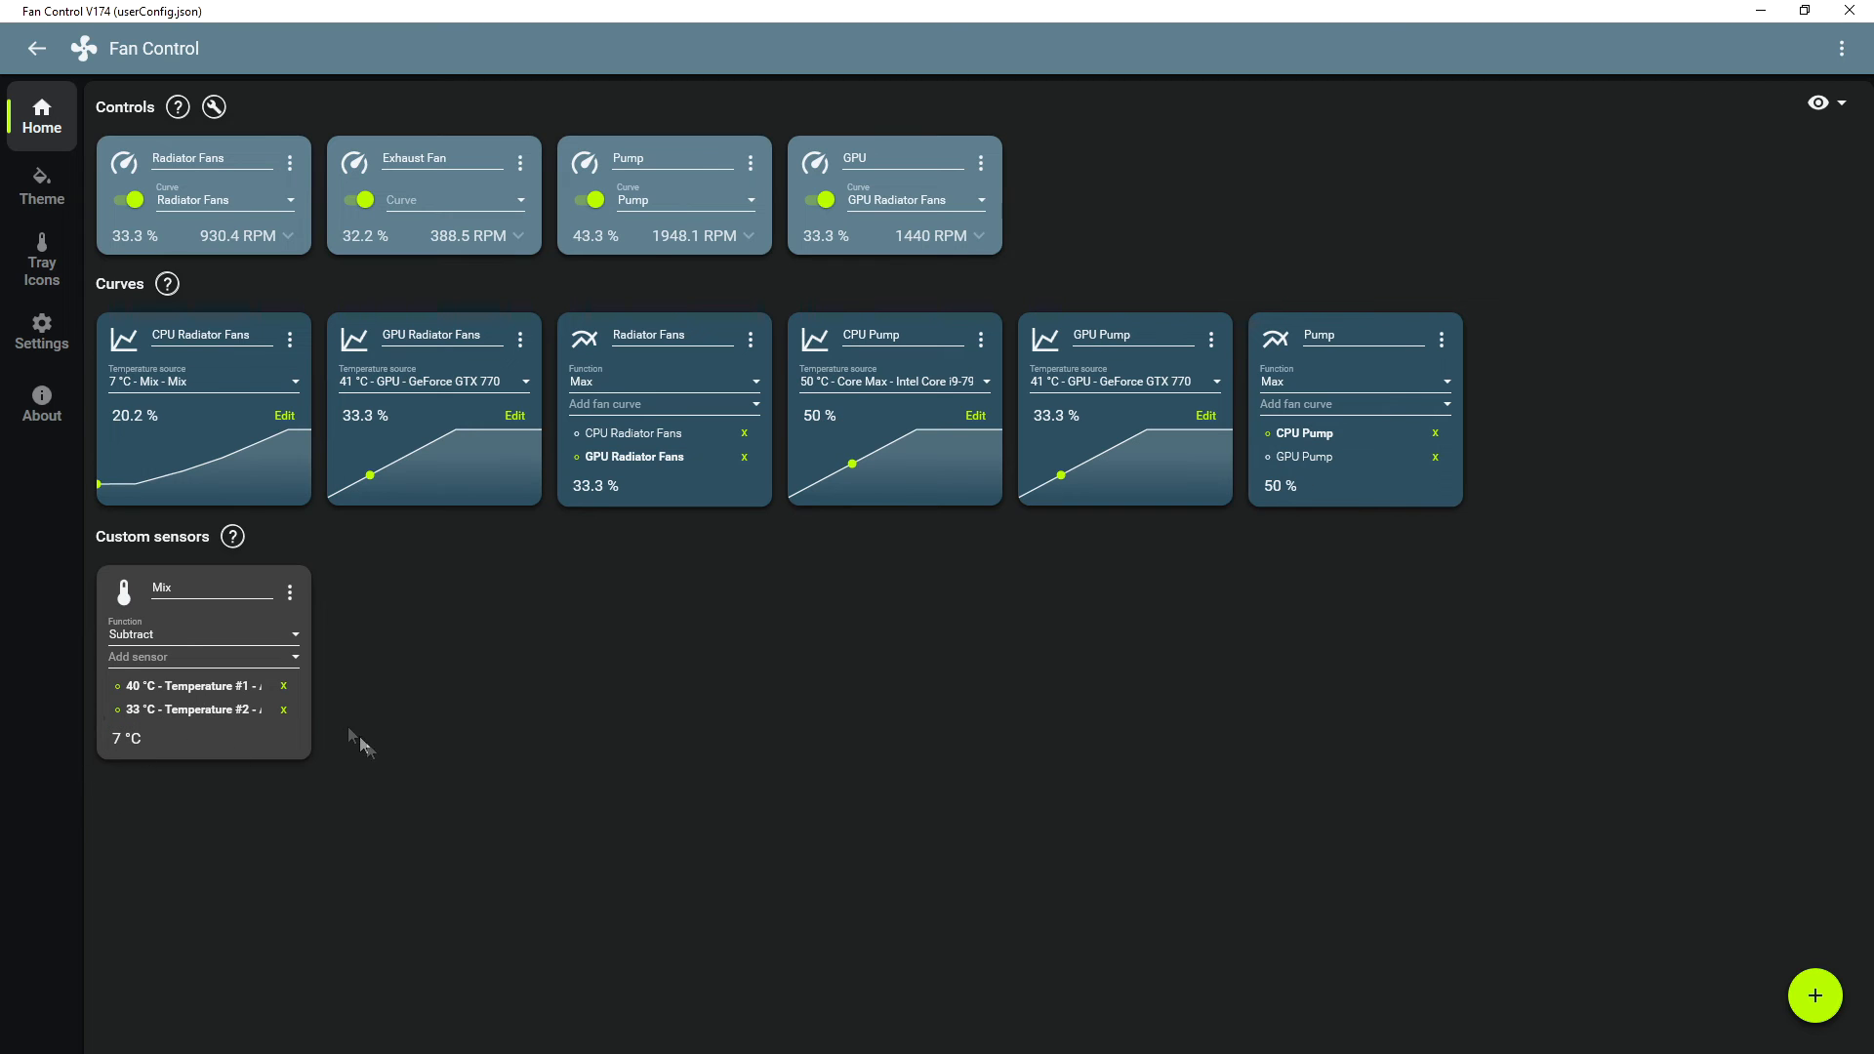
left_click(290, 592)
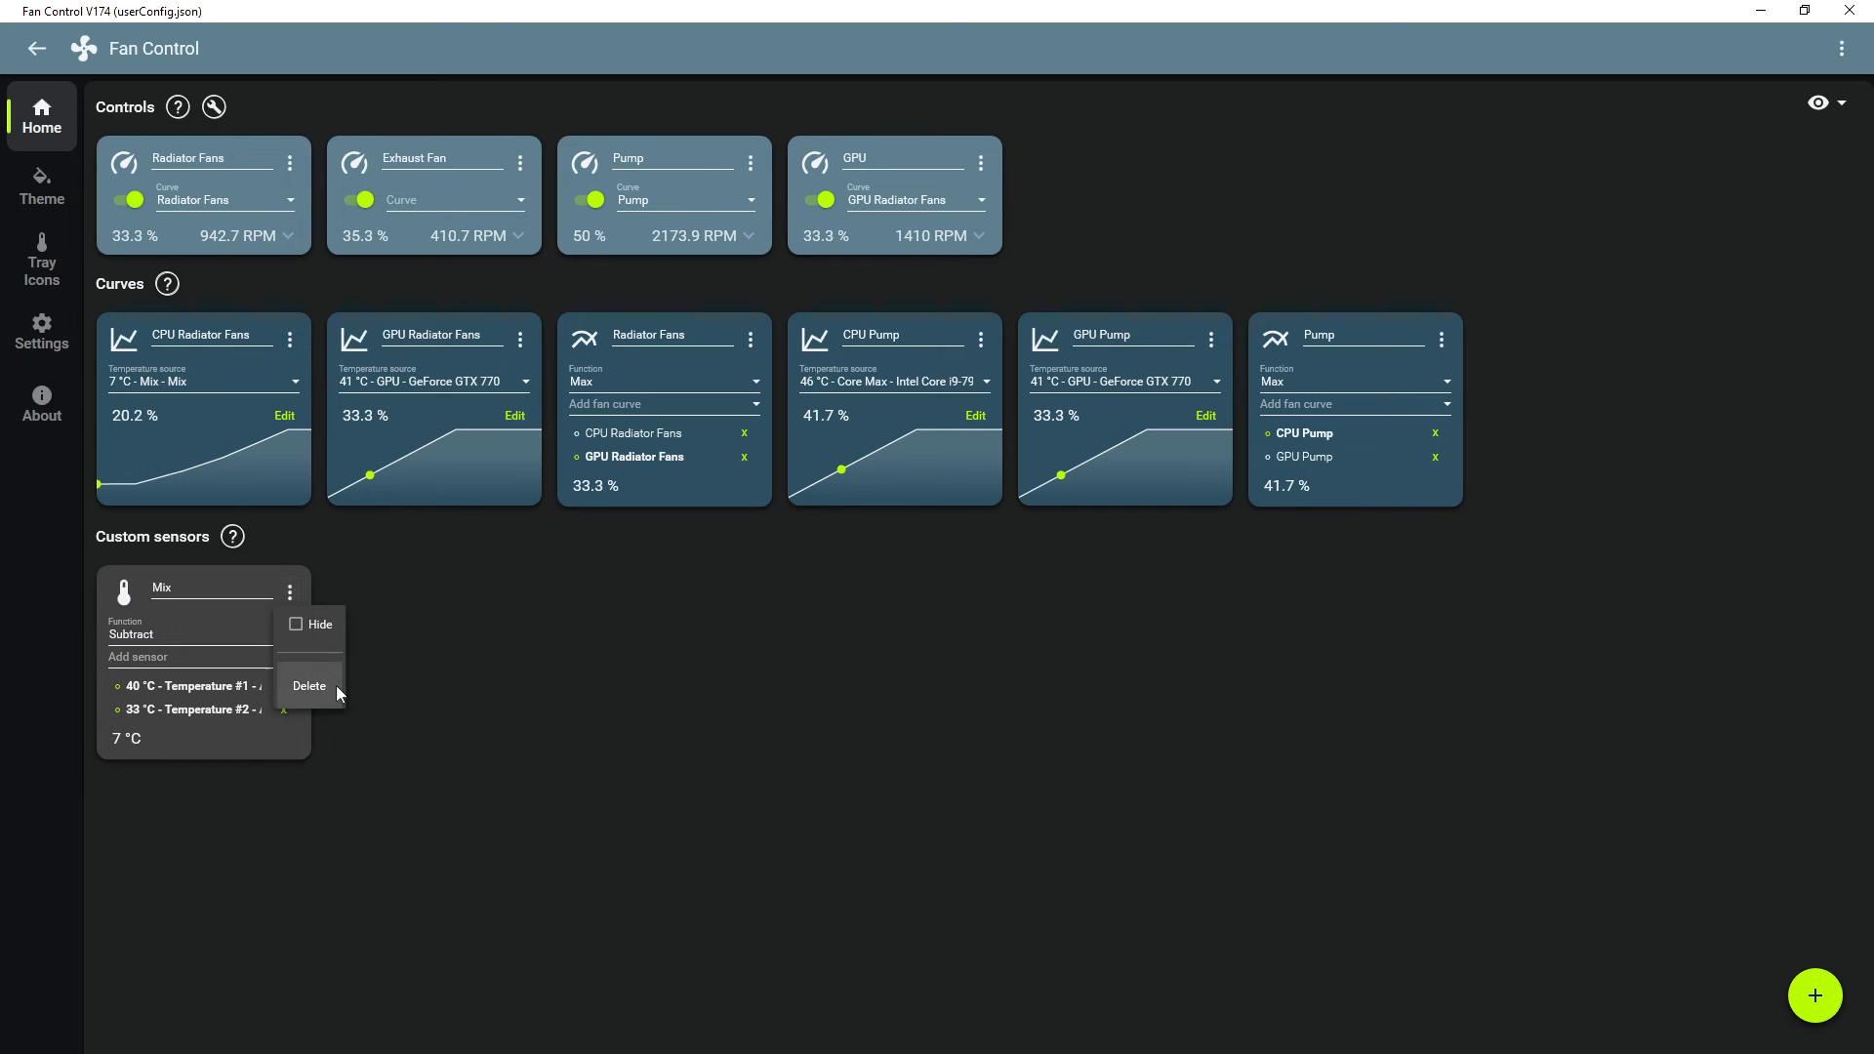
left_click(335, 684)
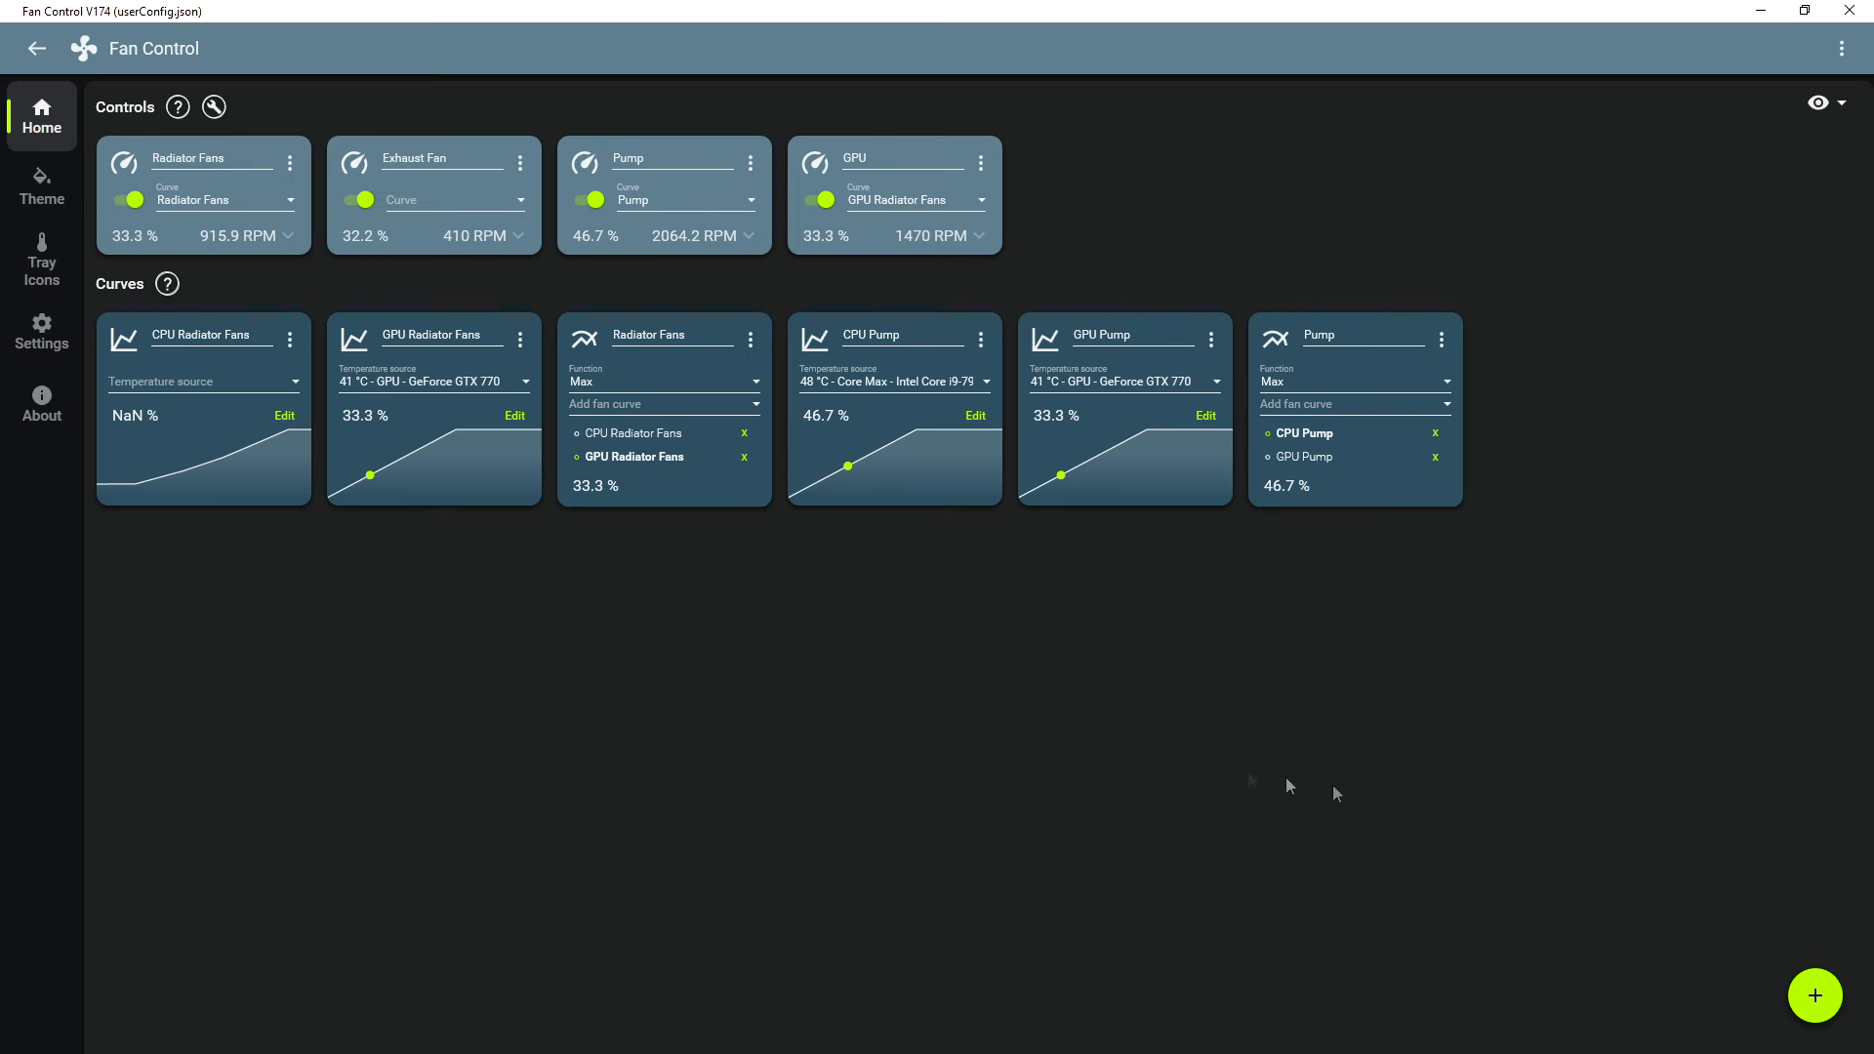
- Expand the Radiator Fans and Exhaust Fan controls to examine their step, start, stop, offset and minimum settings
left_click(1808, 997)
left_click(288, 235)
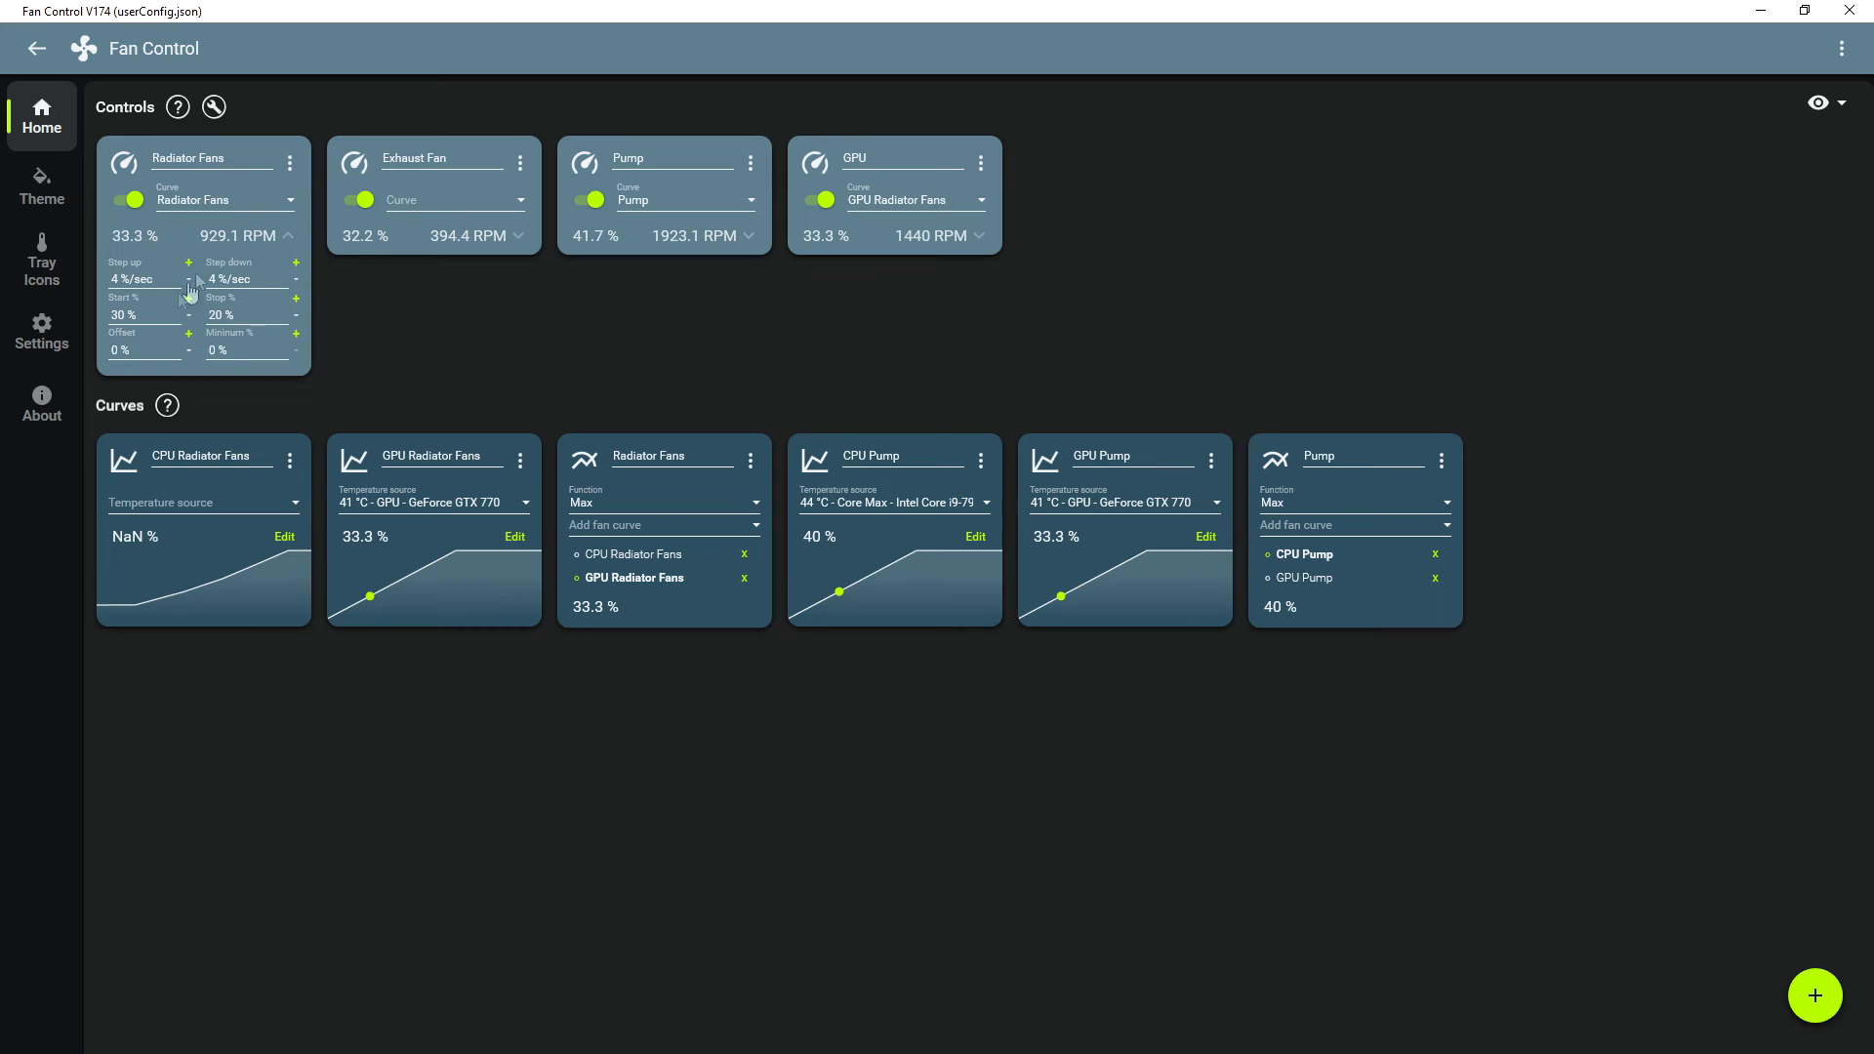
left_click(444, 249)
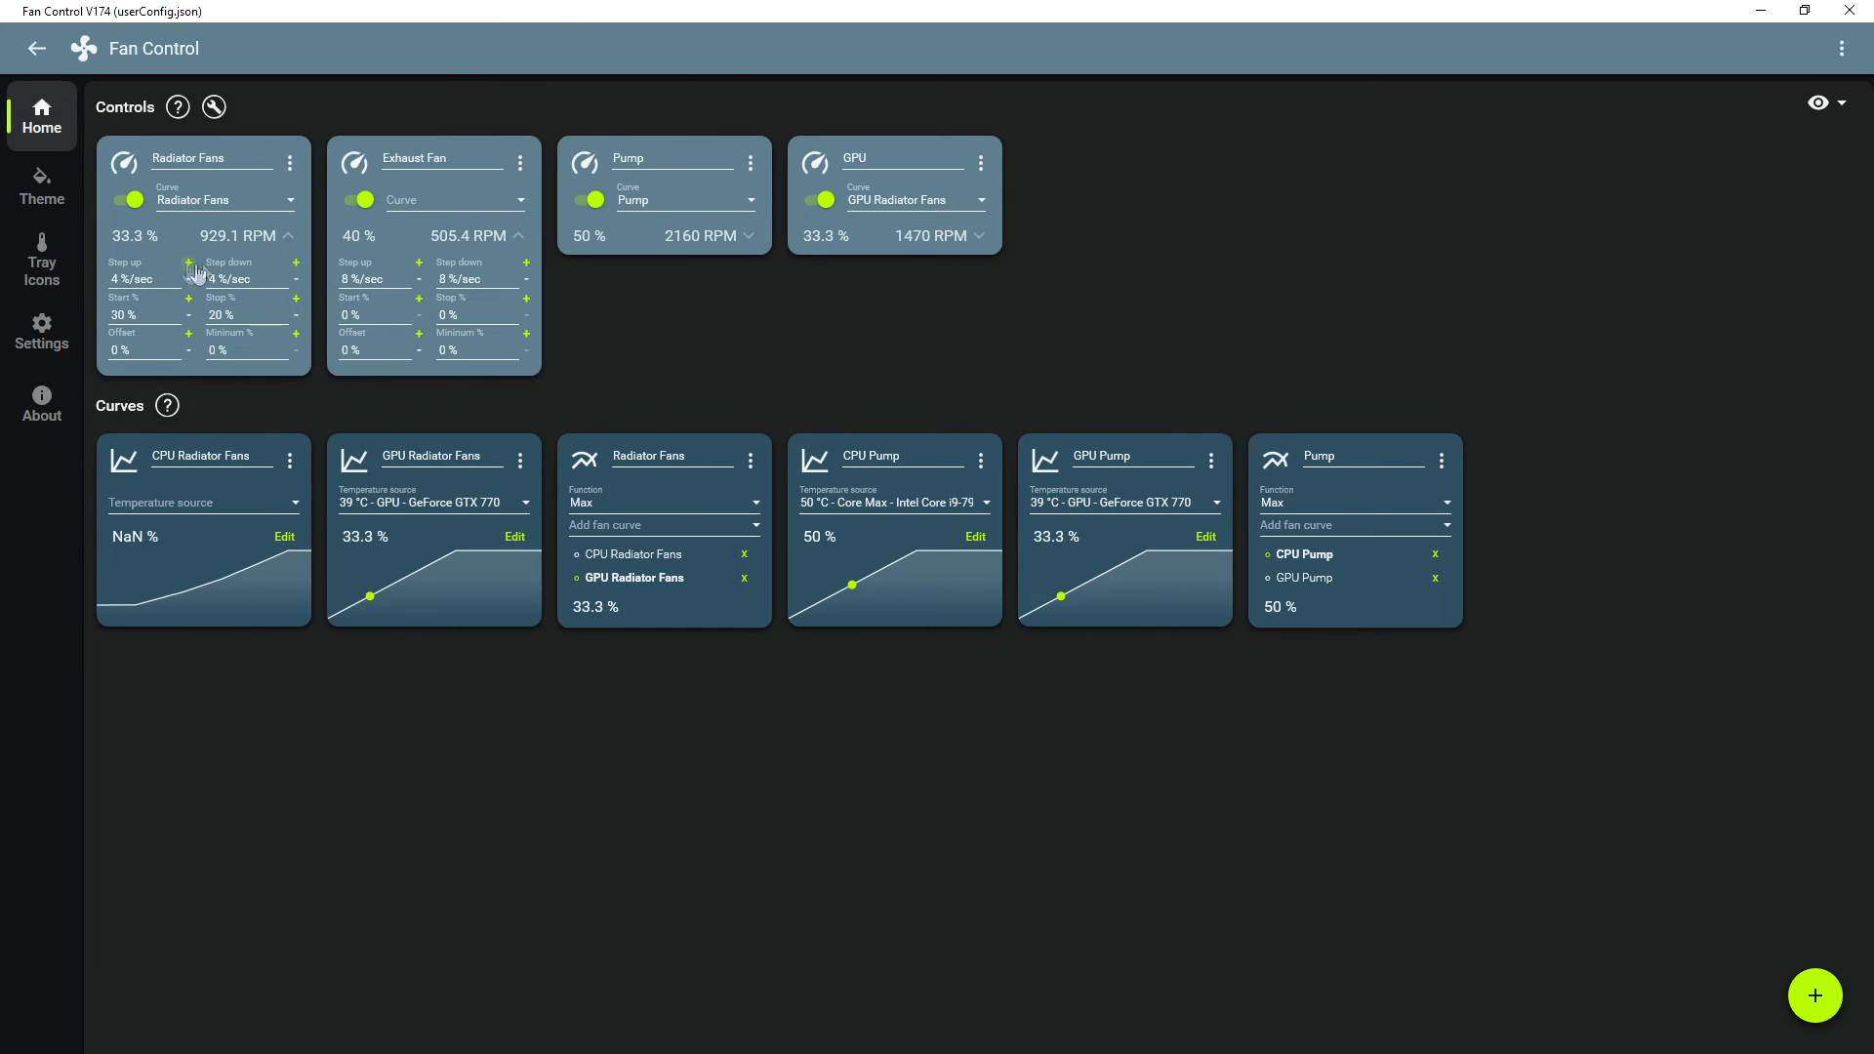
- Change the theme's primary colour to a more saturated blue and return to the home page to check it
left_click(44, 191)
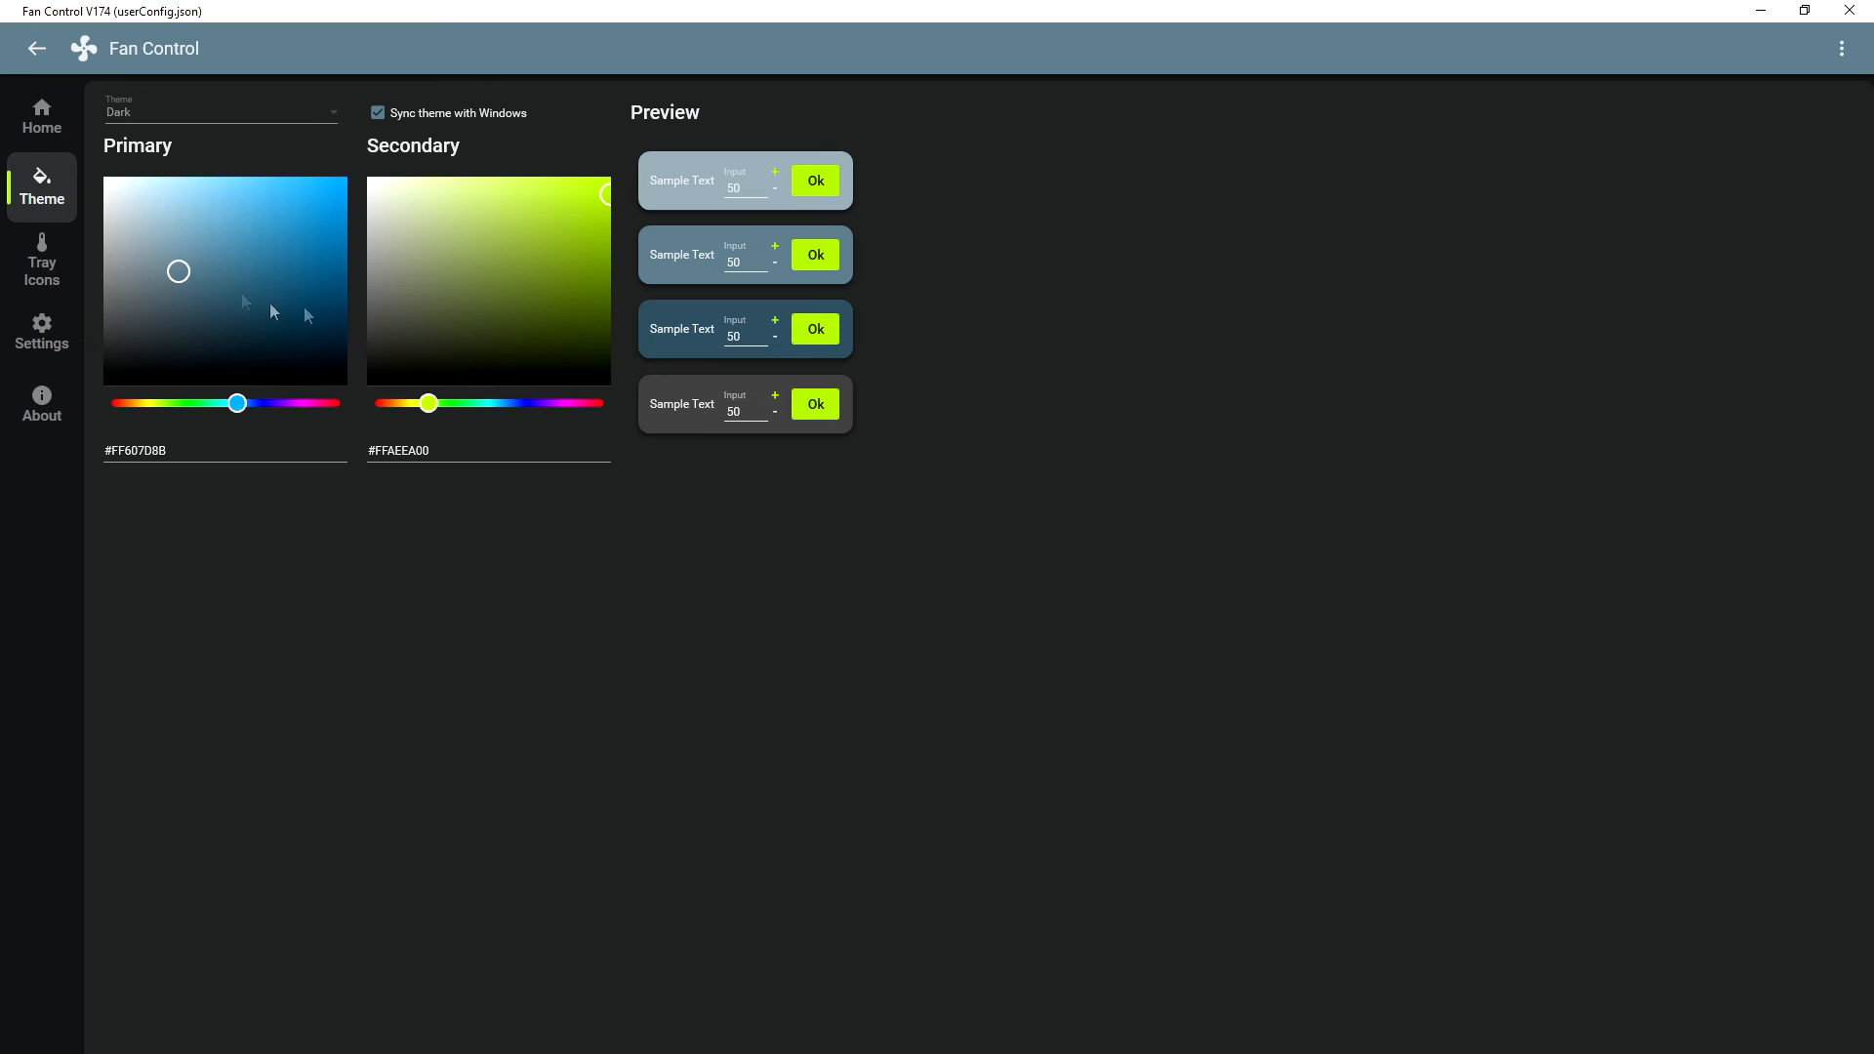
left_click(288, 249)
left_click(73, 268)
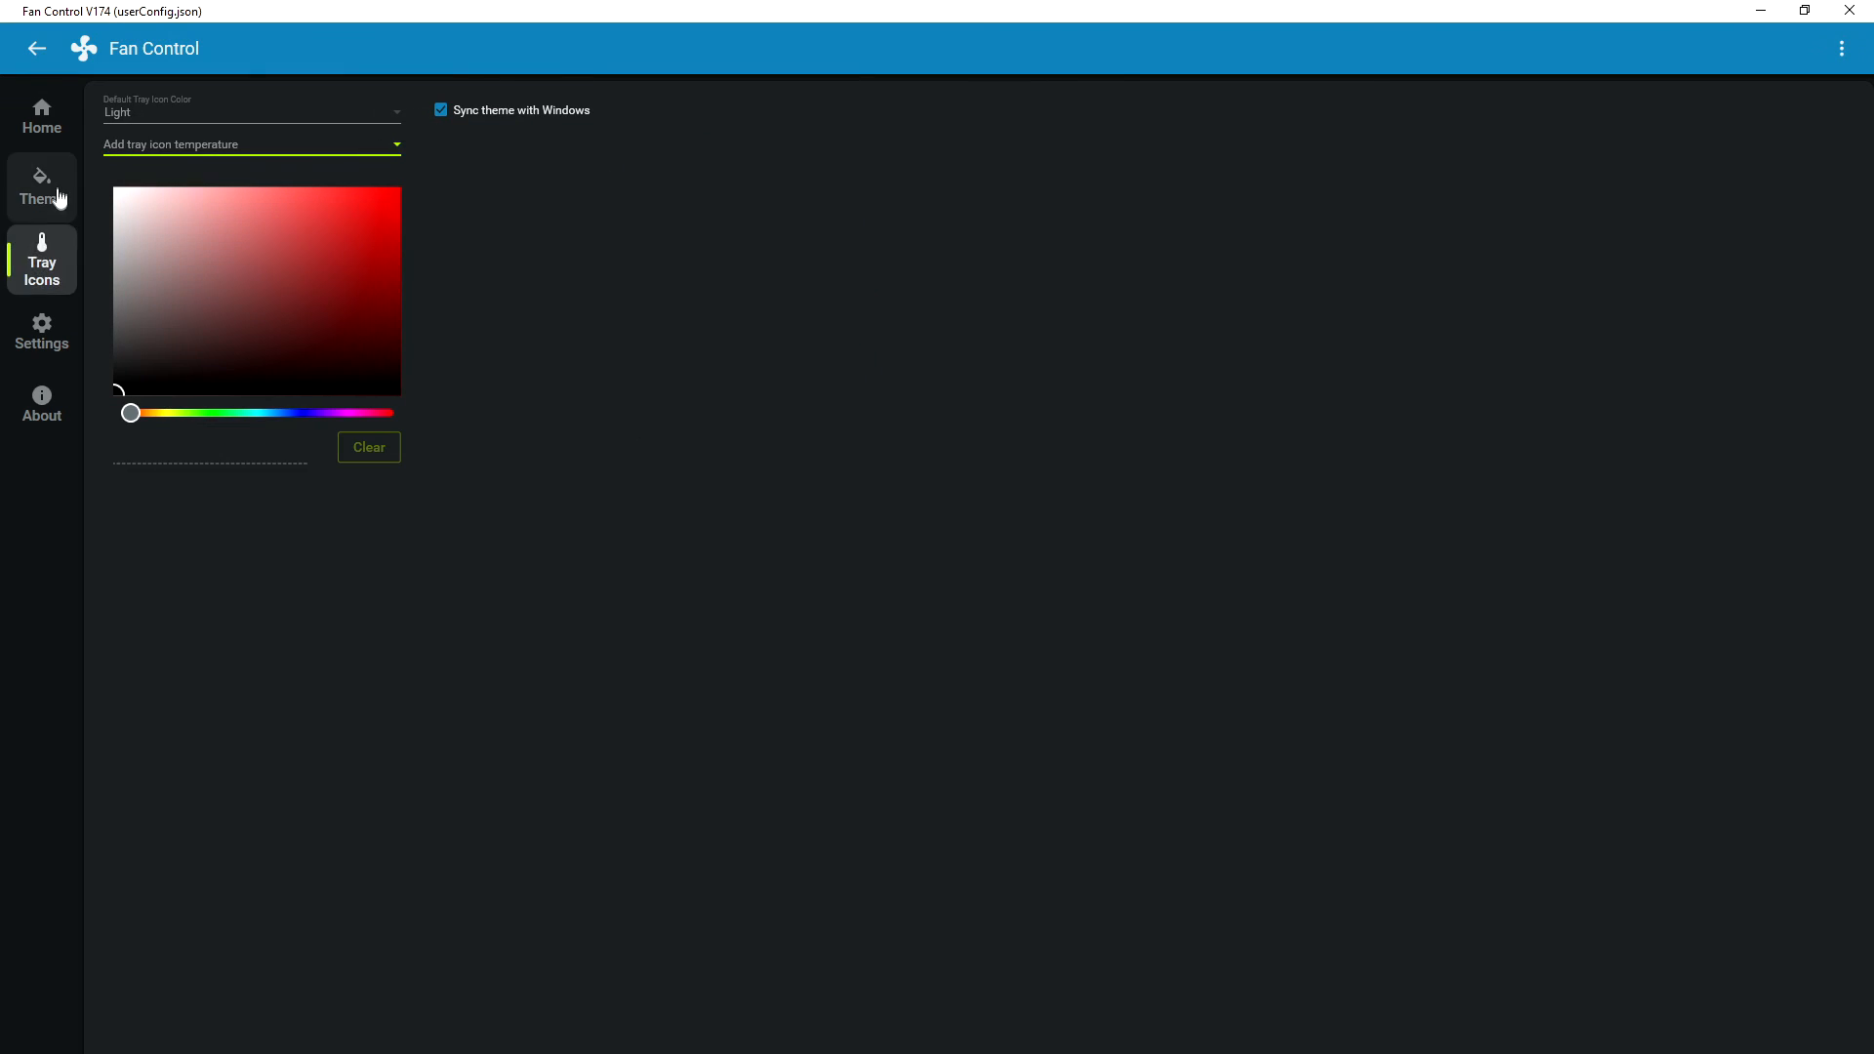
left_click(42, 117)
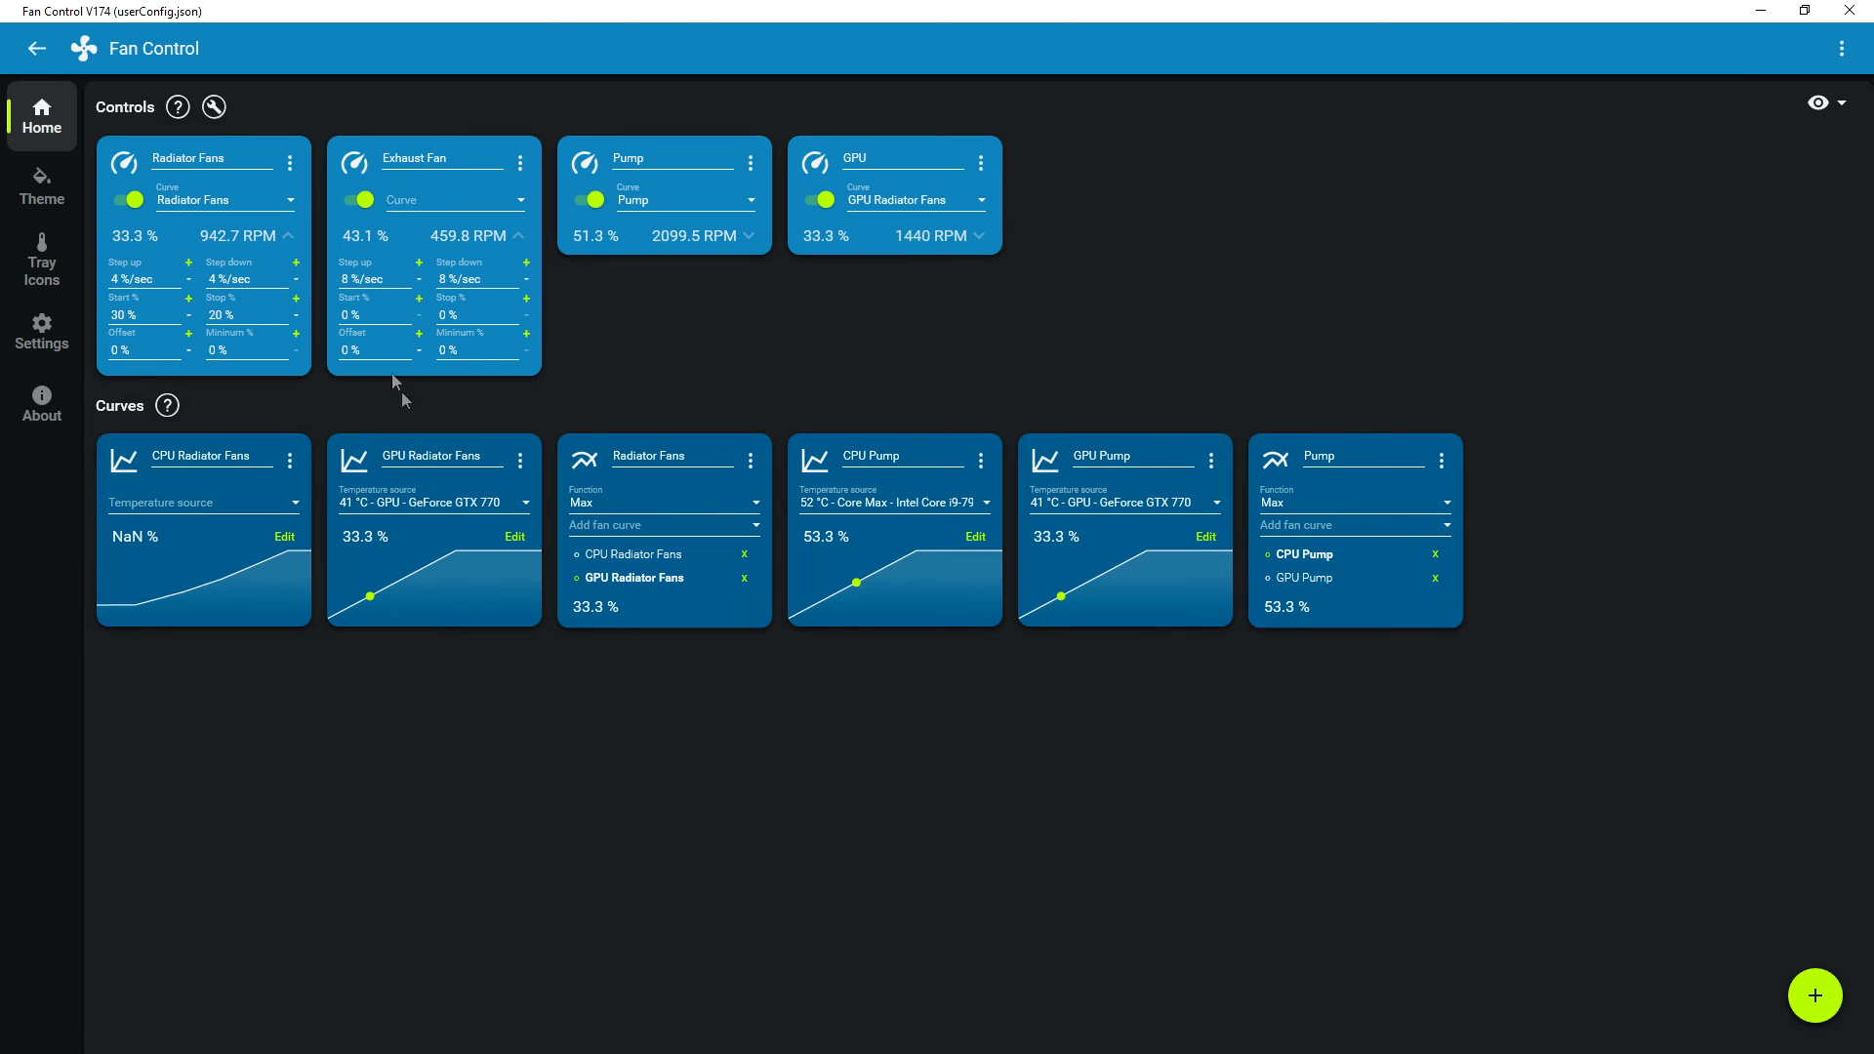
- Examine the tray icon options, the general, sensor and plugin settings, and the About page
left_click(42, 264)
left_click(44, 330)
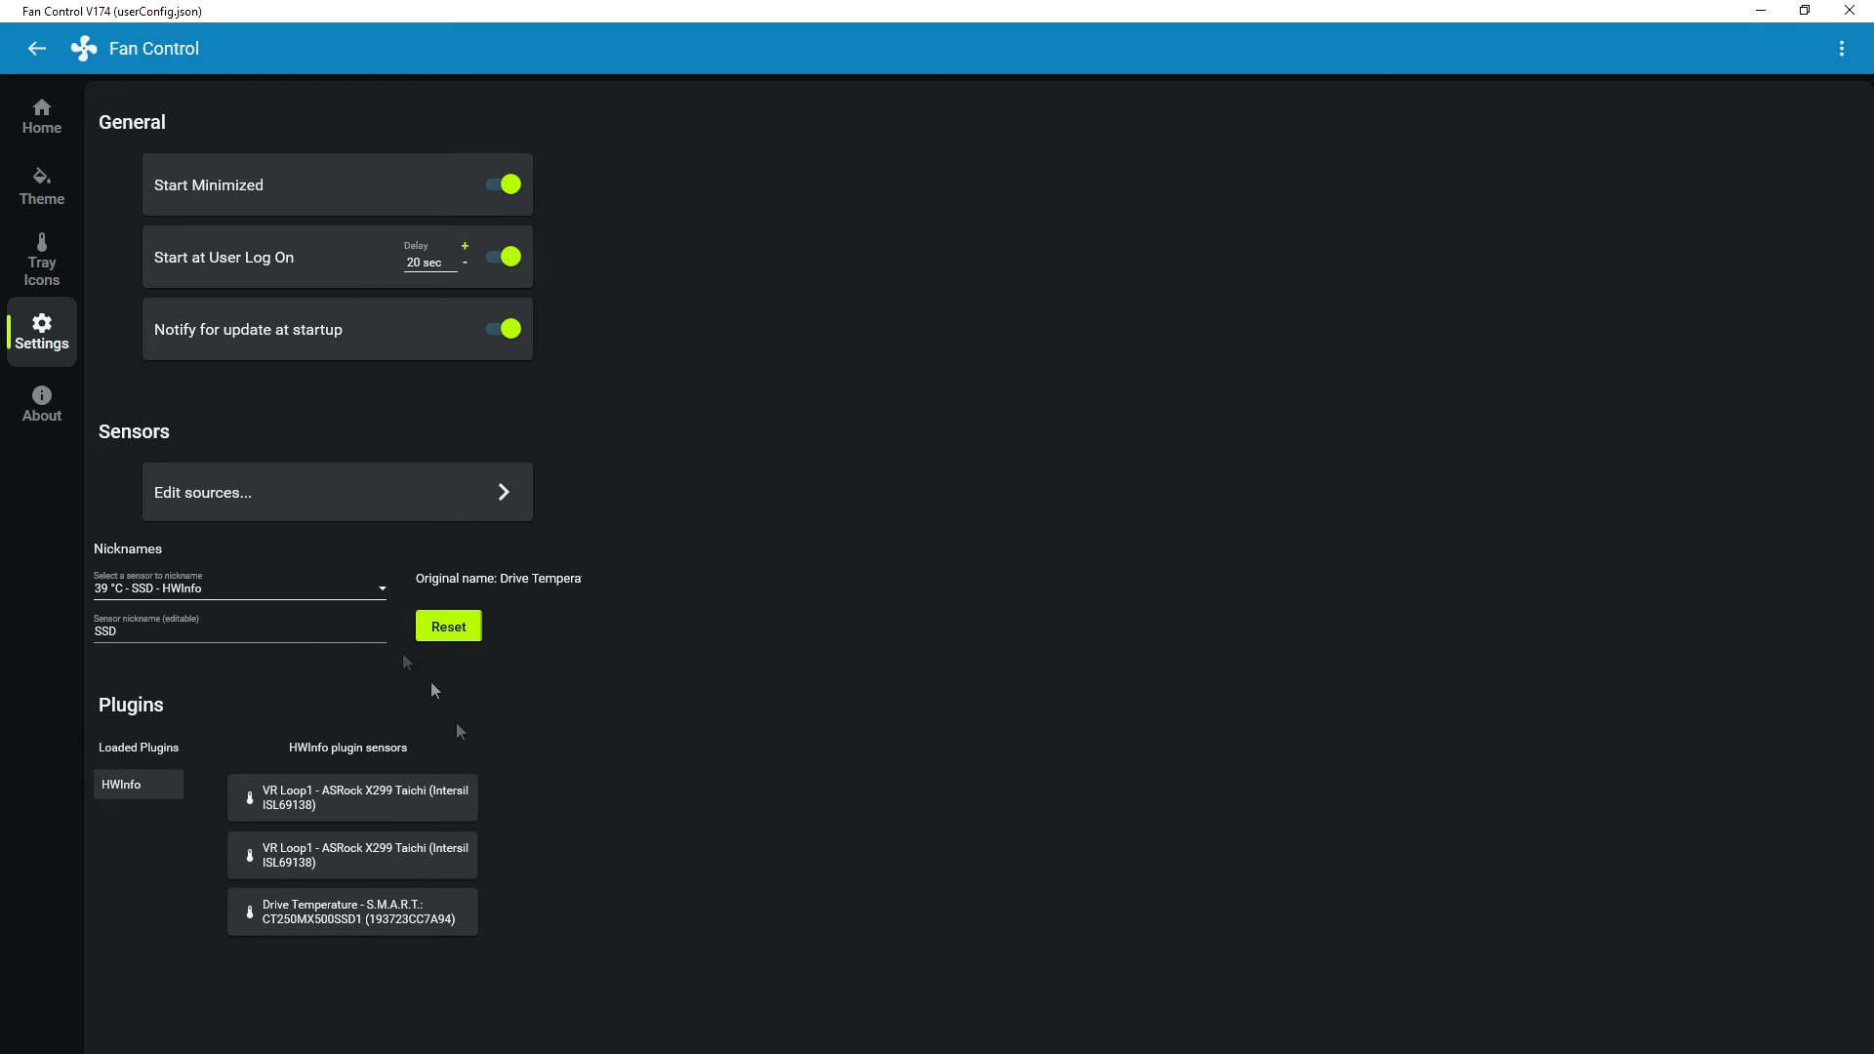
left_click(51, 401)
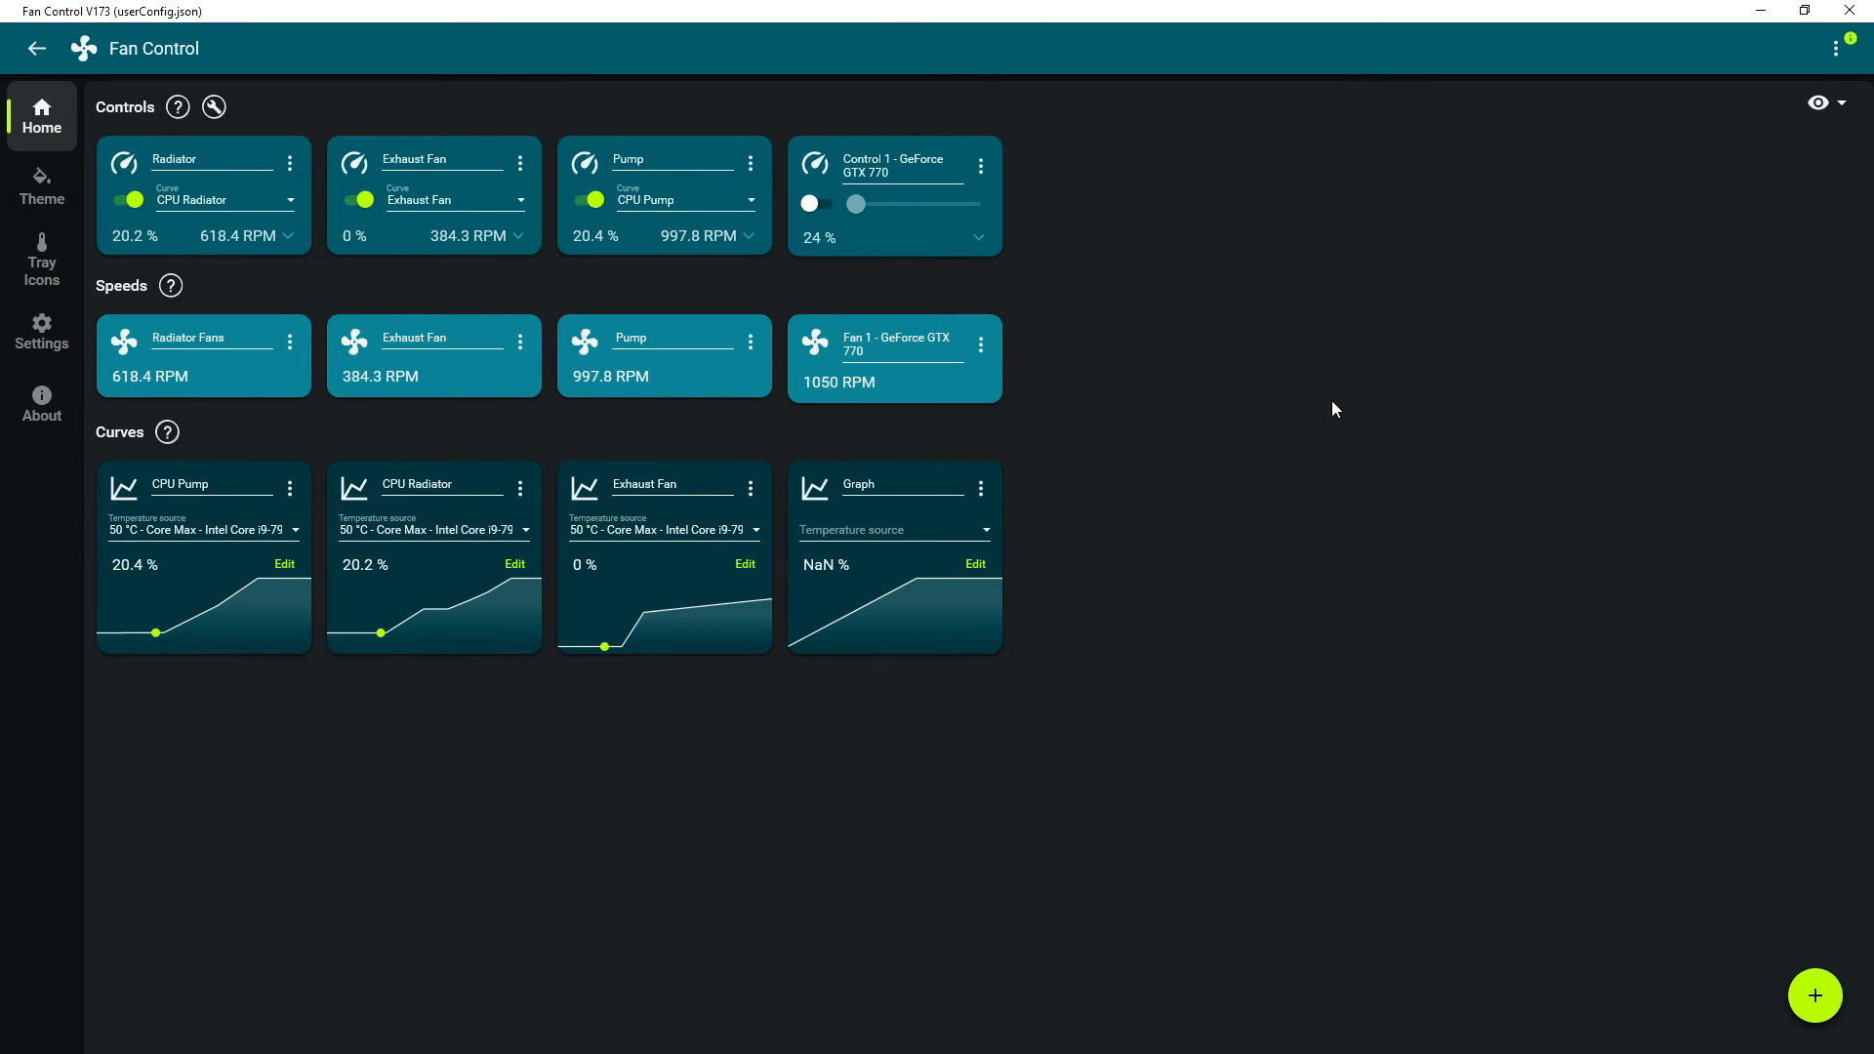
- Save the current configuration, and save a copy of it under the name Silent
left_click(1836, 48)
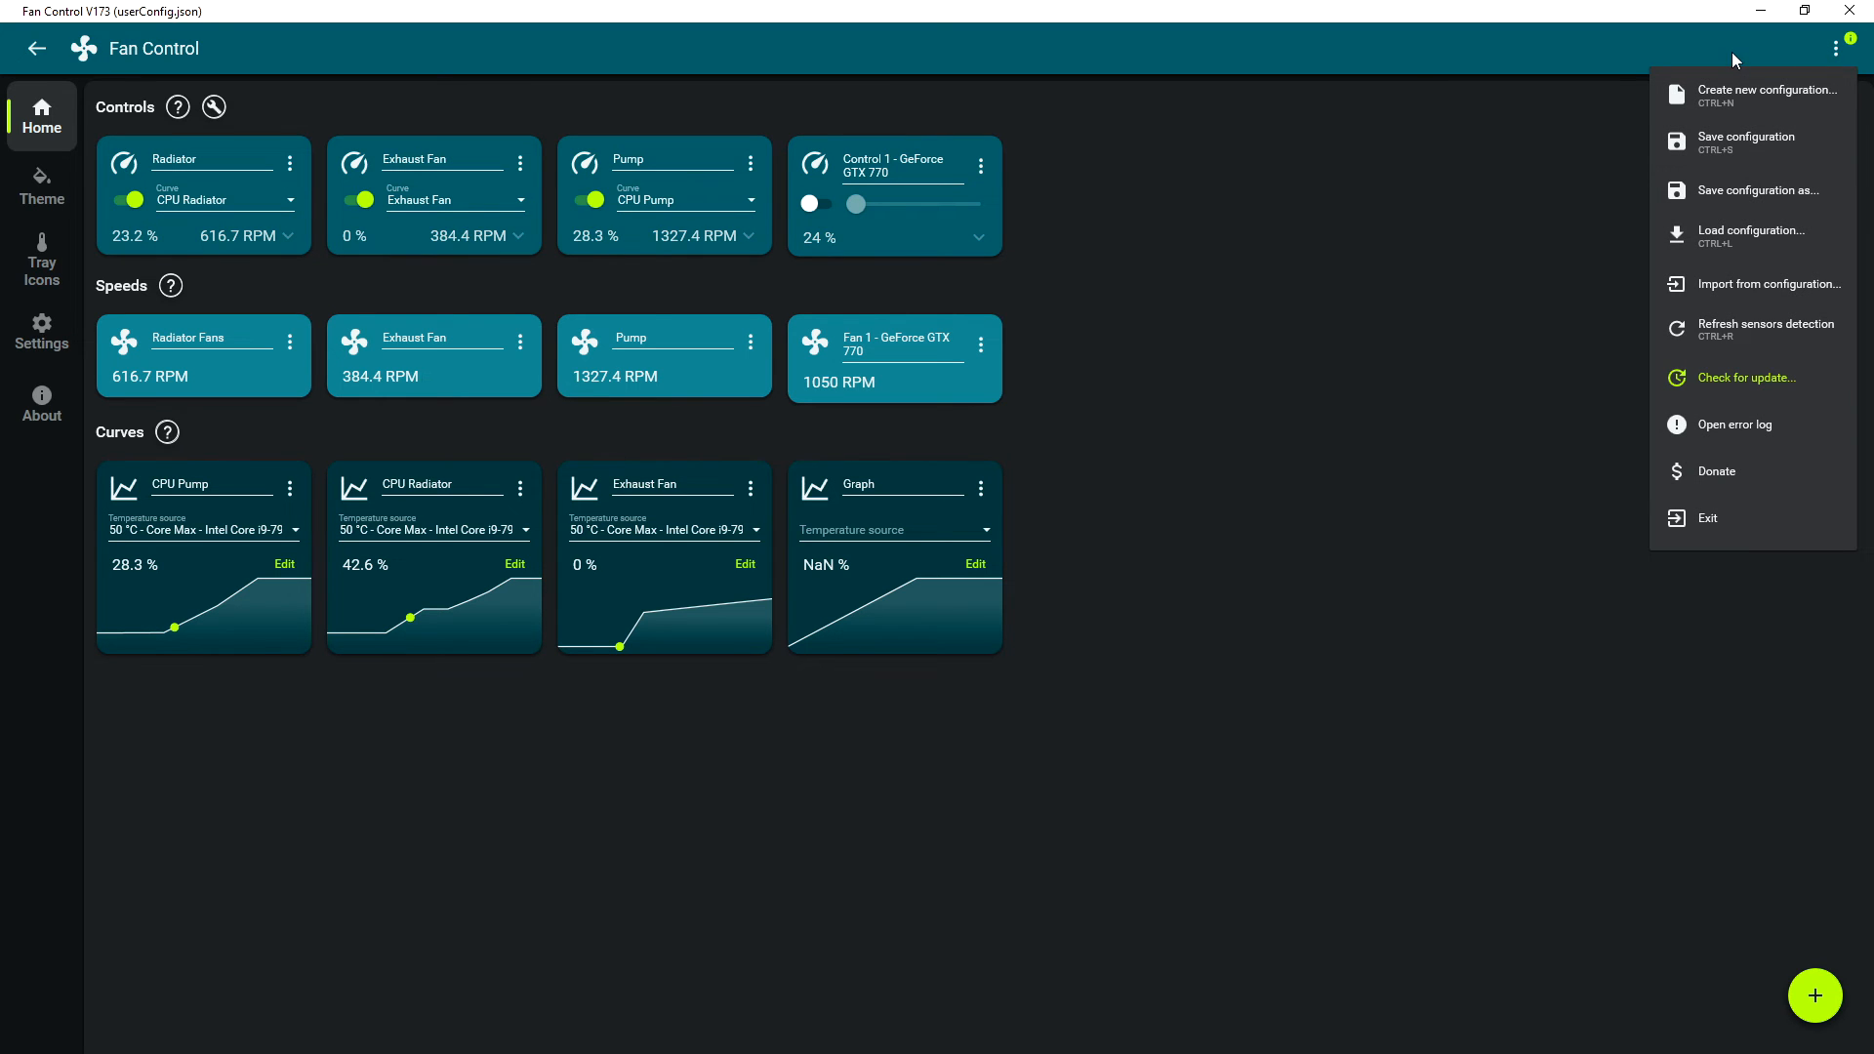
left_click(1752, 144)
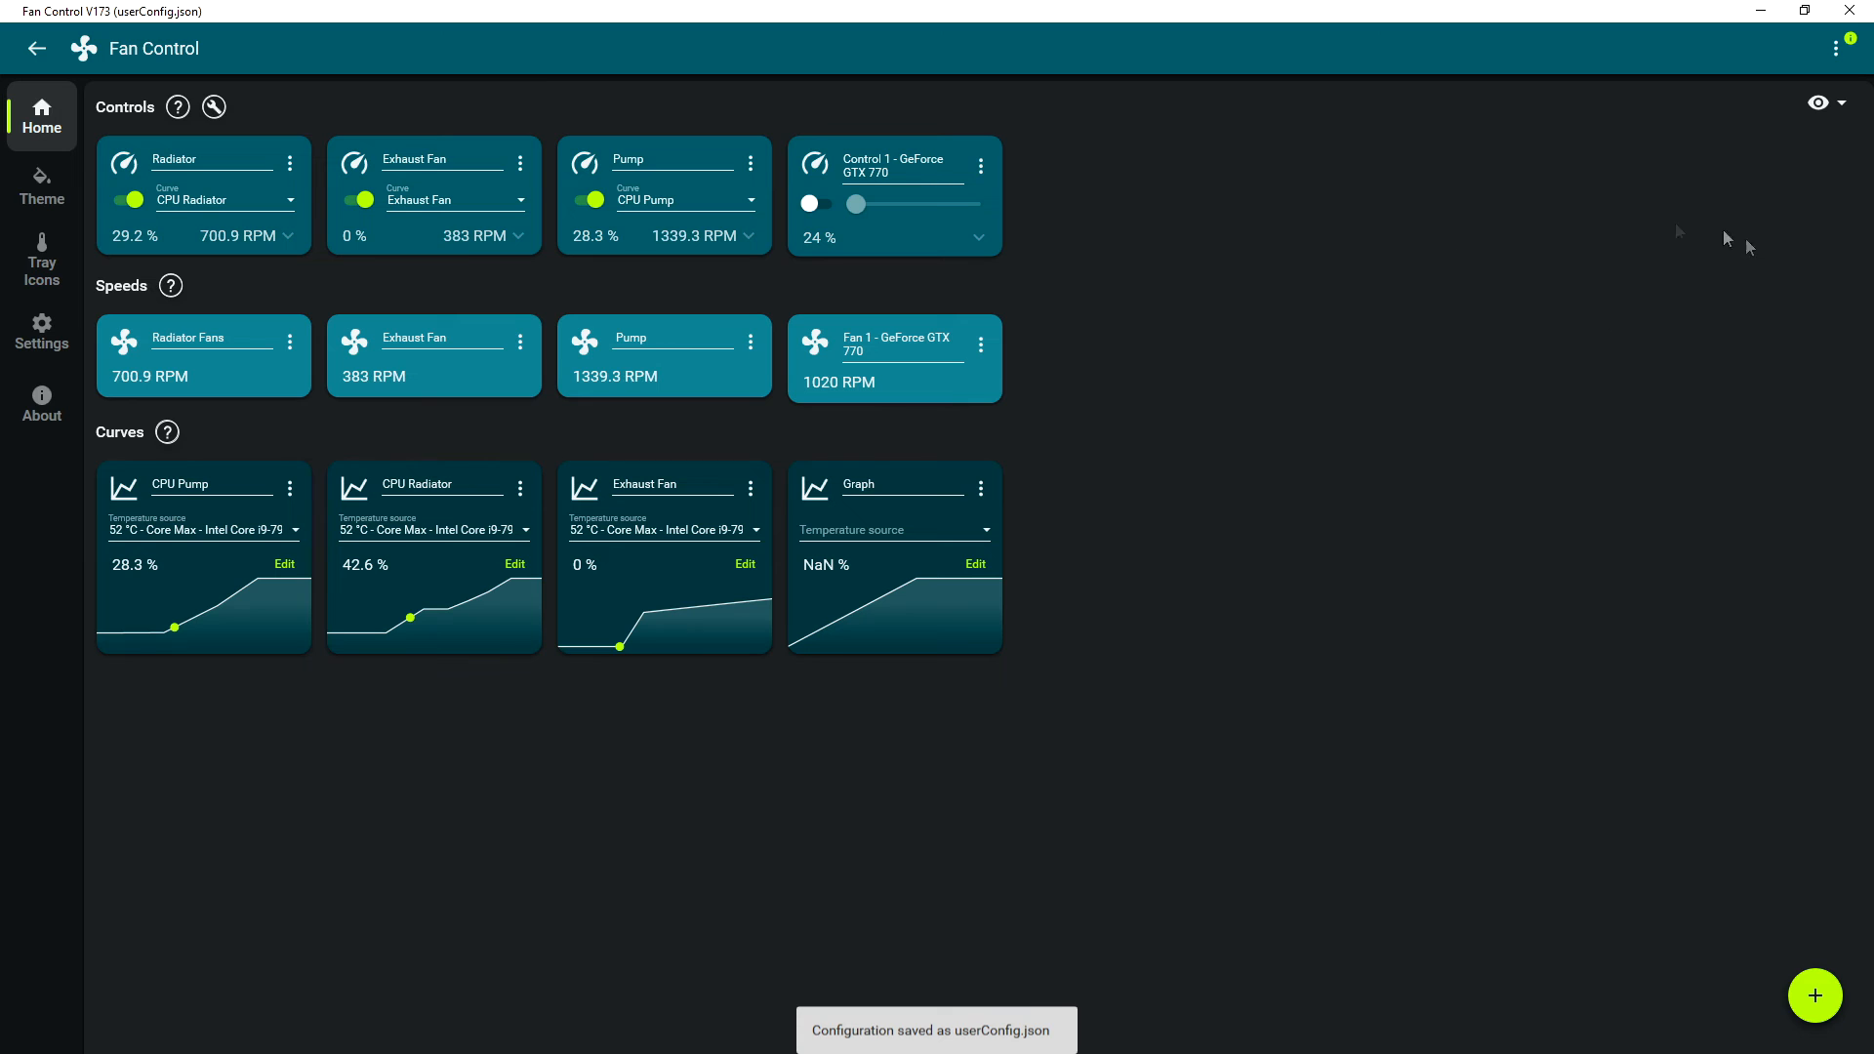
left_click(1836, 49)
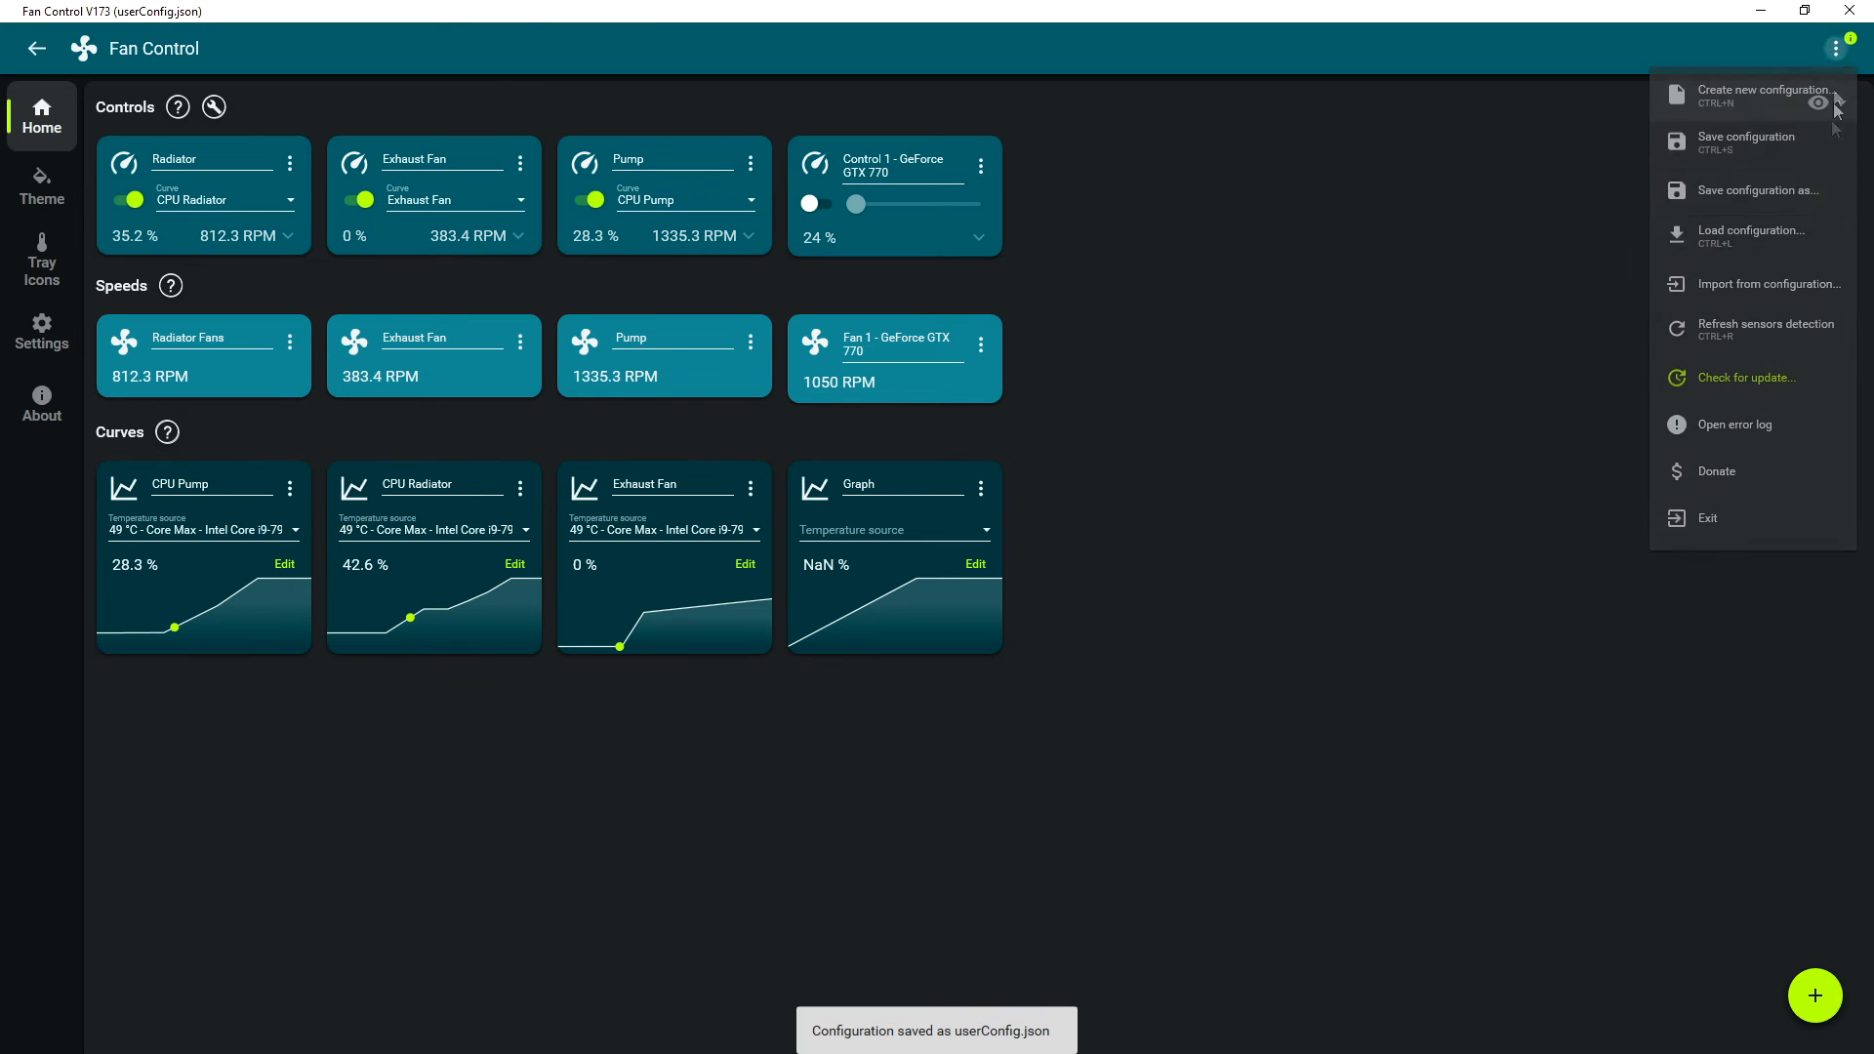
left_click(1812, 212)
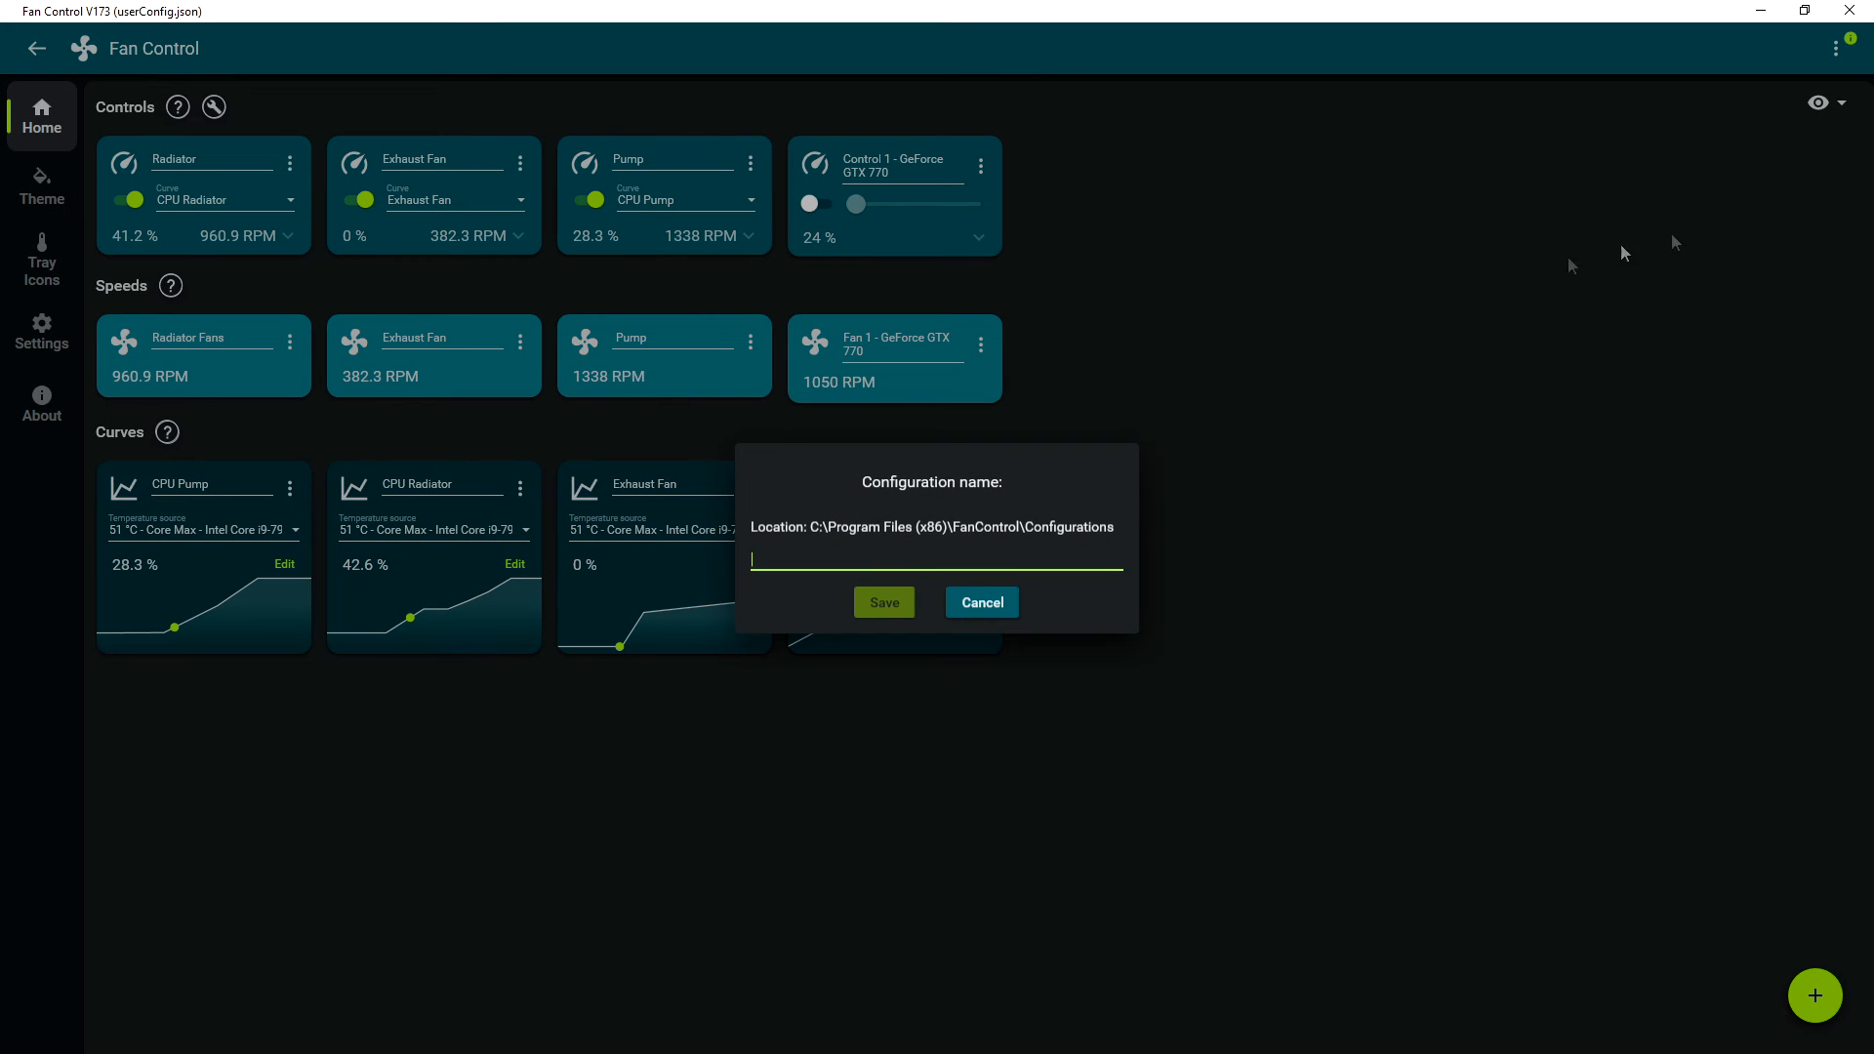
type("Silent")
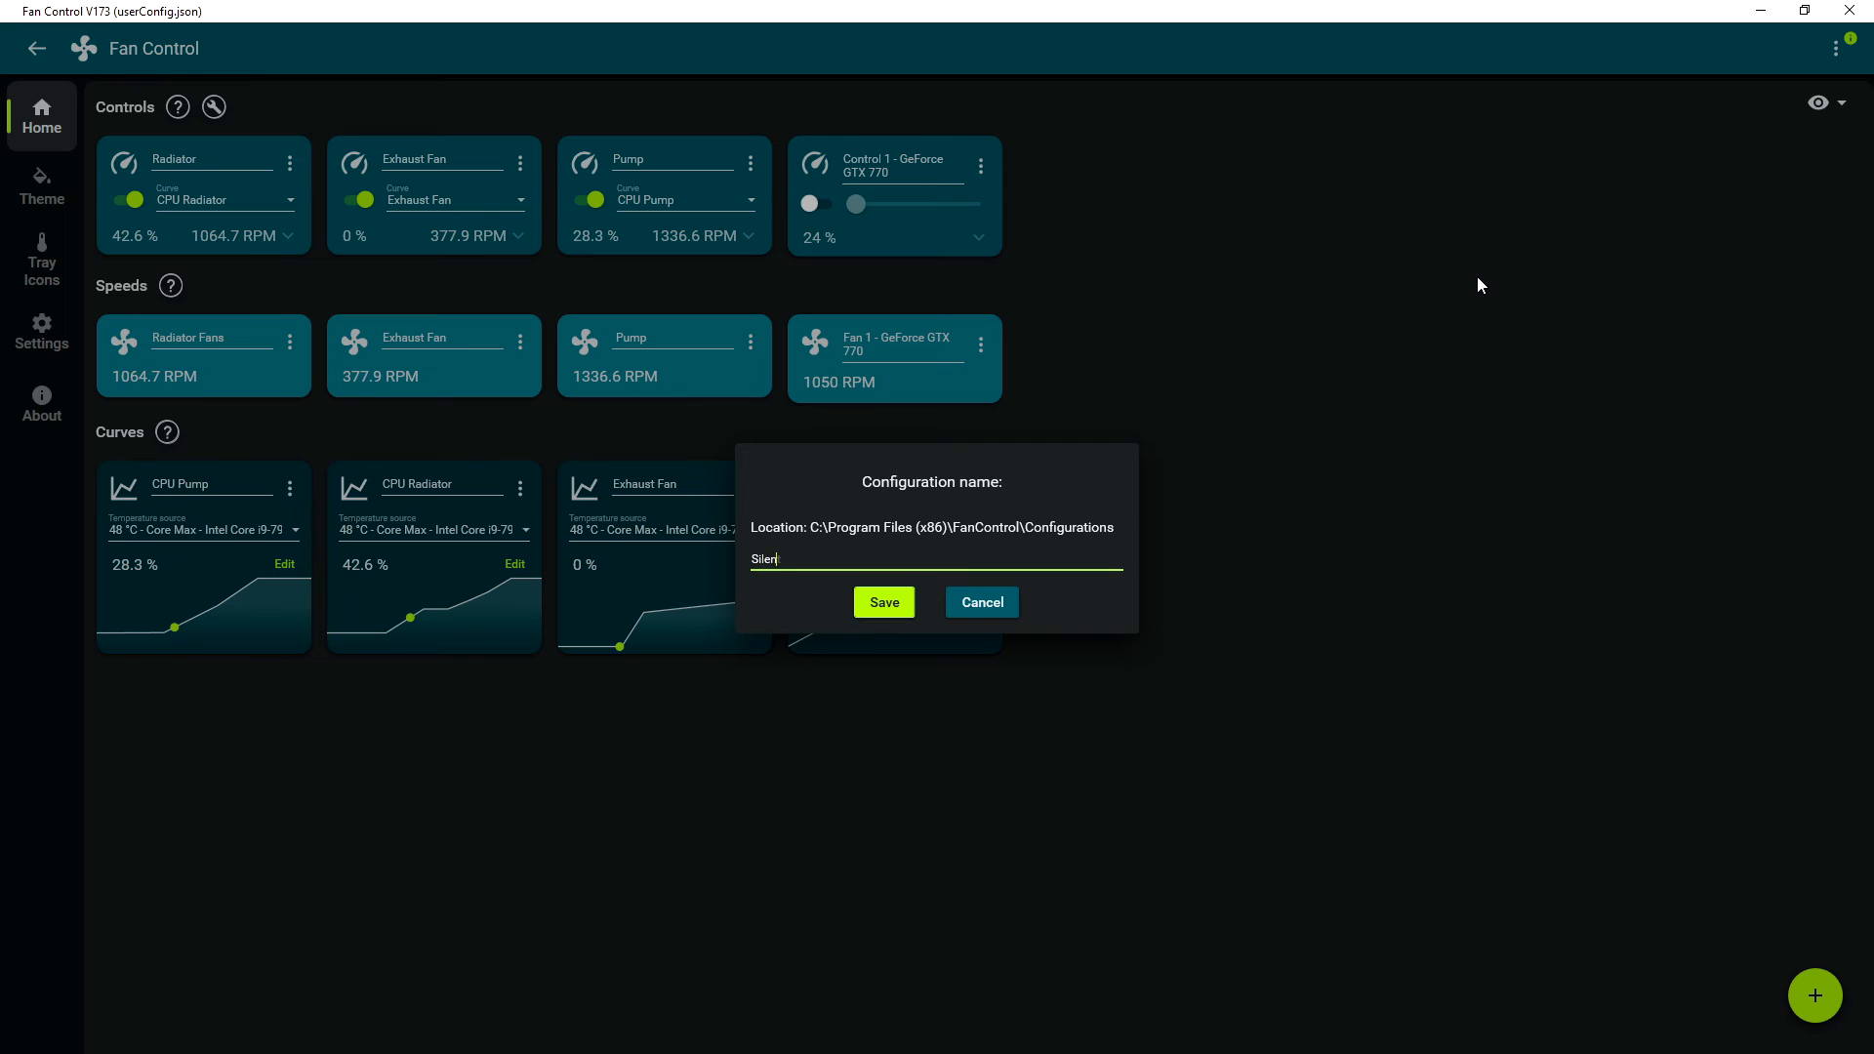
key("Return")
- Save the Silent configuration, and save another copy of it under the name Performance
left_click(1835, 49)
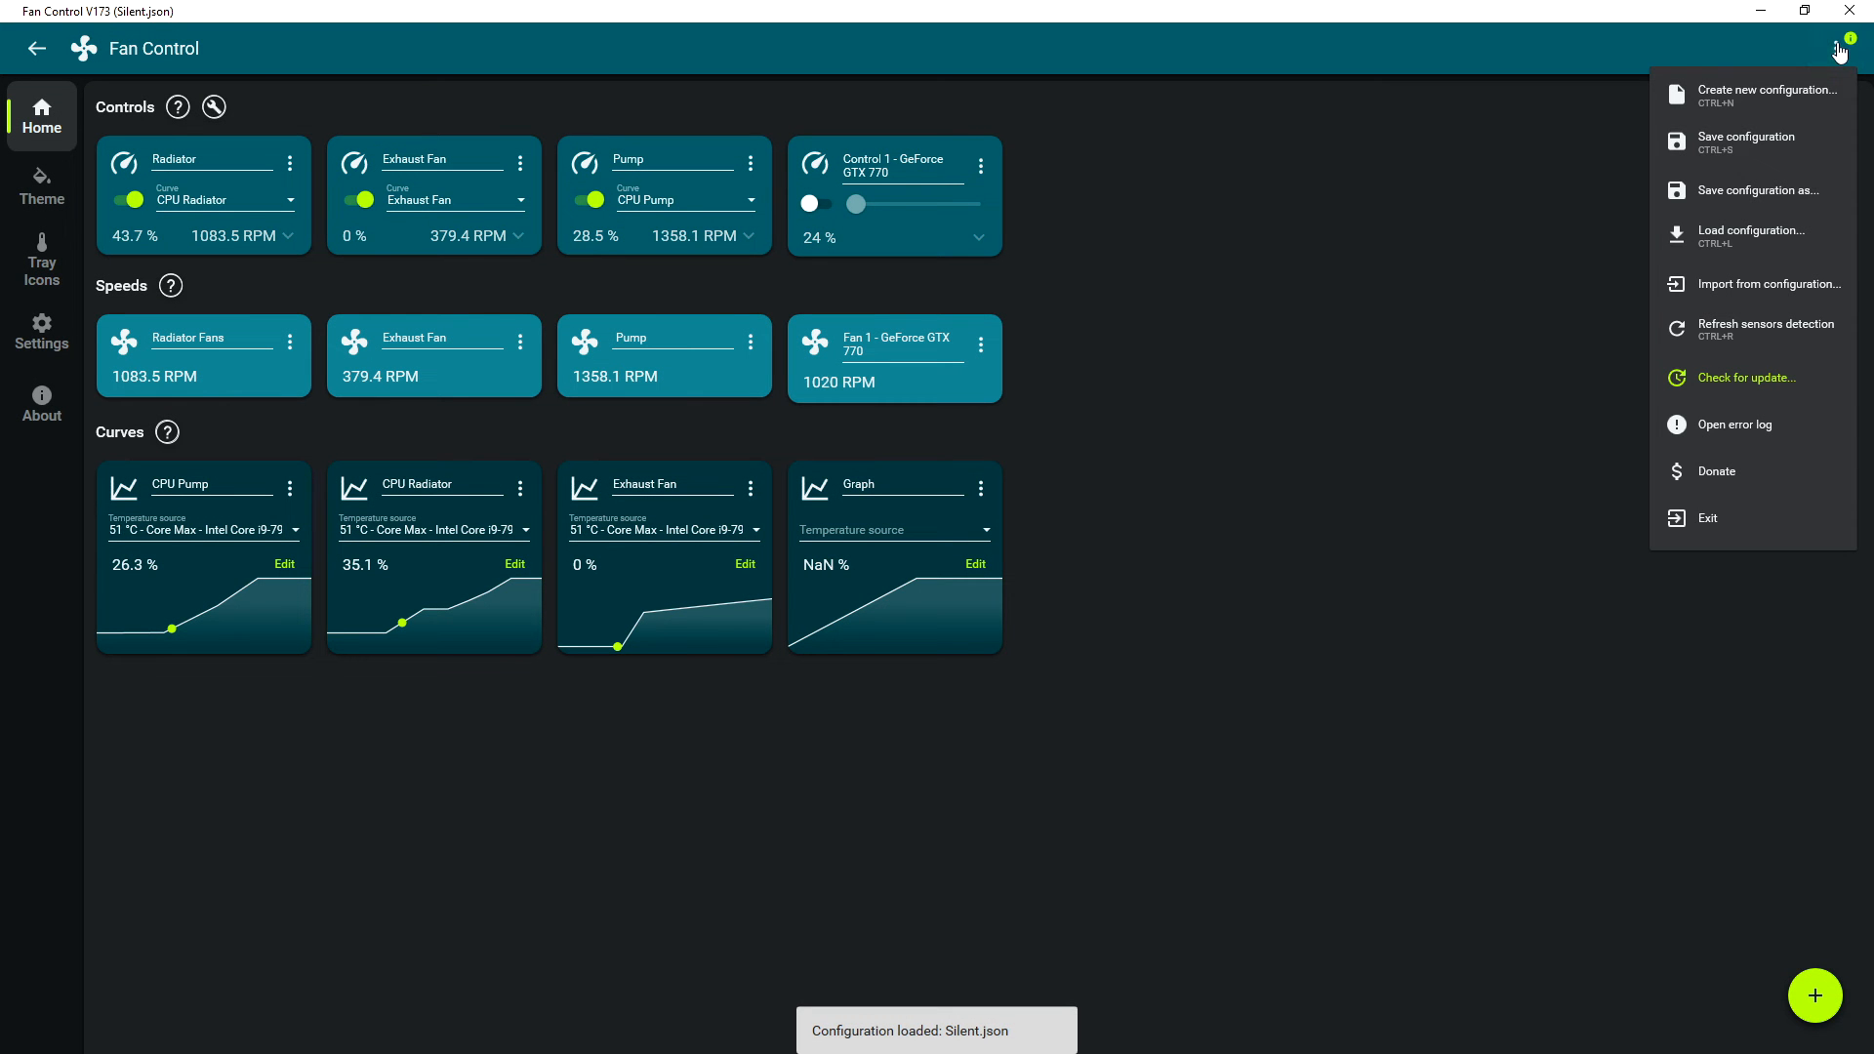
key("ctrl+s")
left_click(1782, 197)
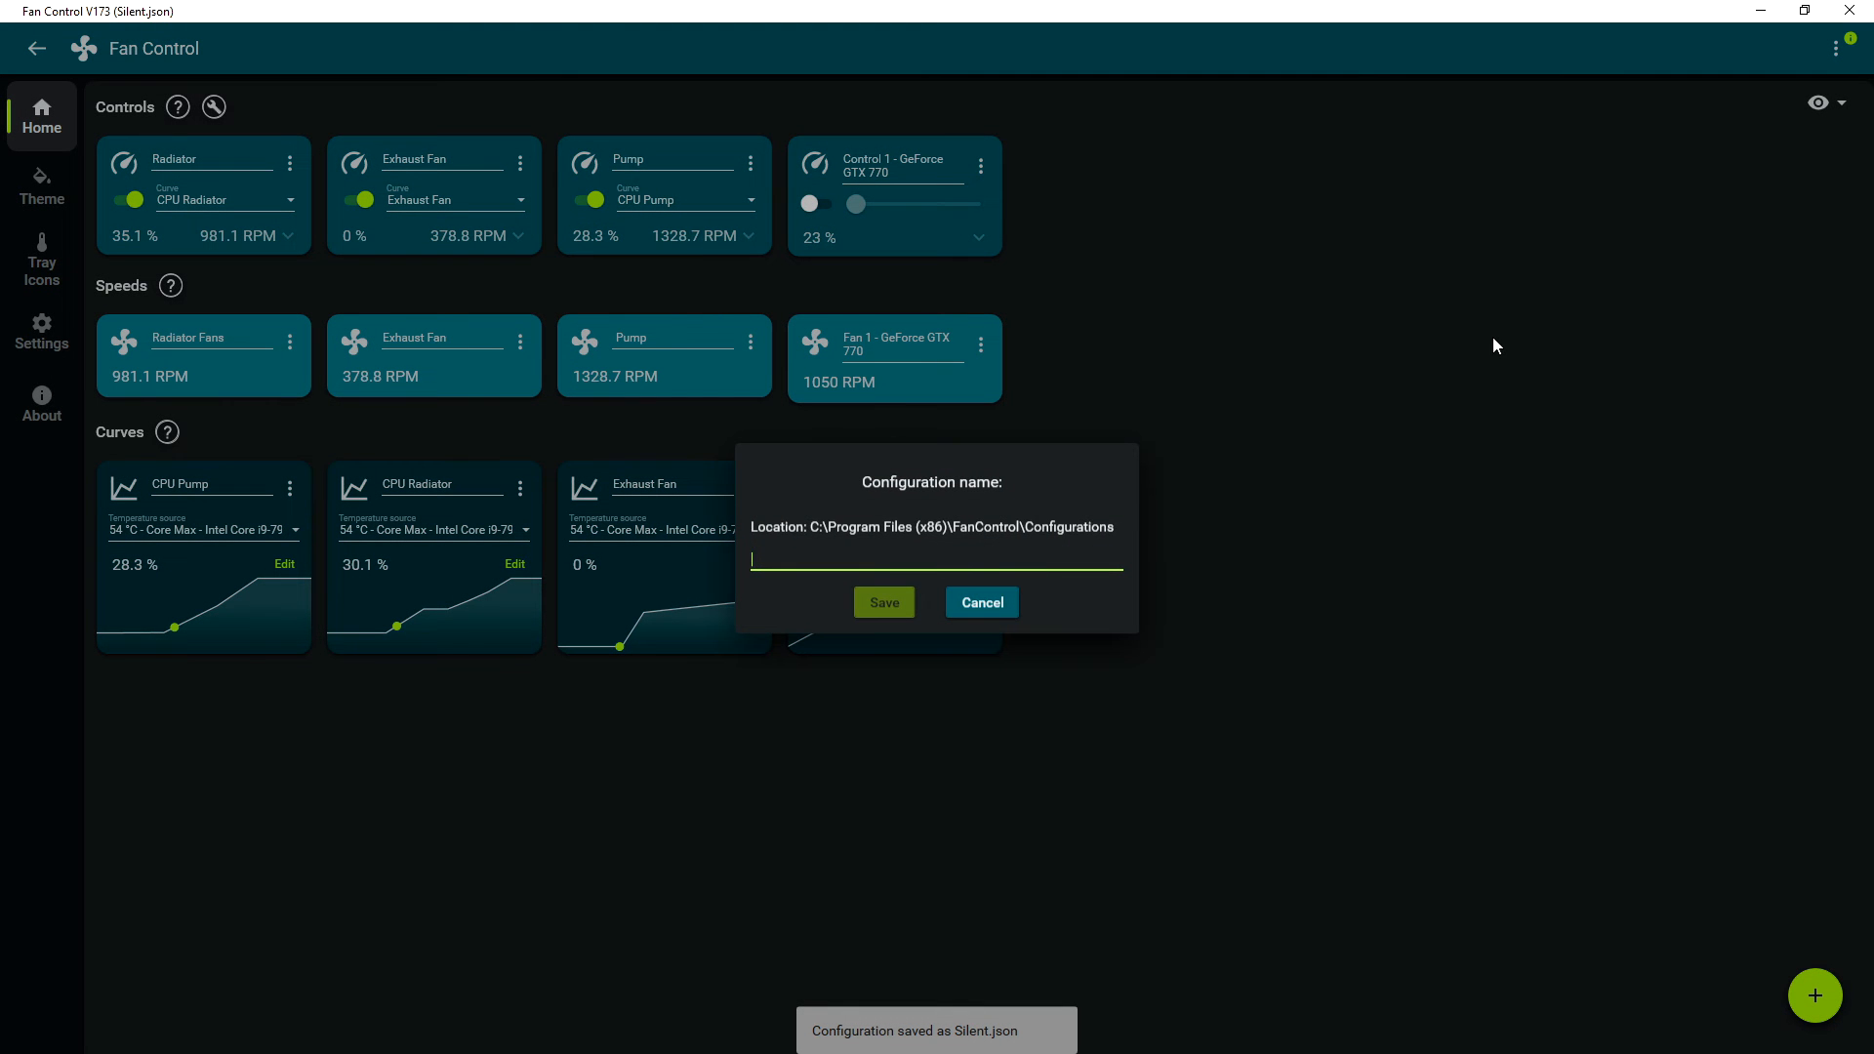
type("Performance")
key("Return")
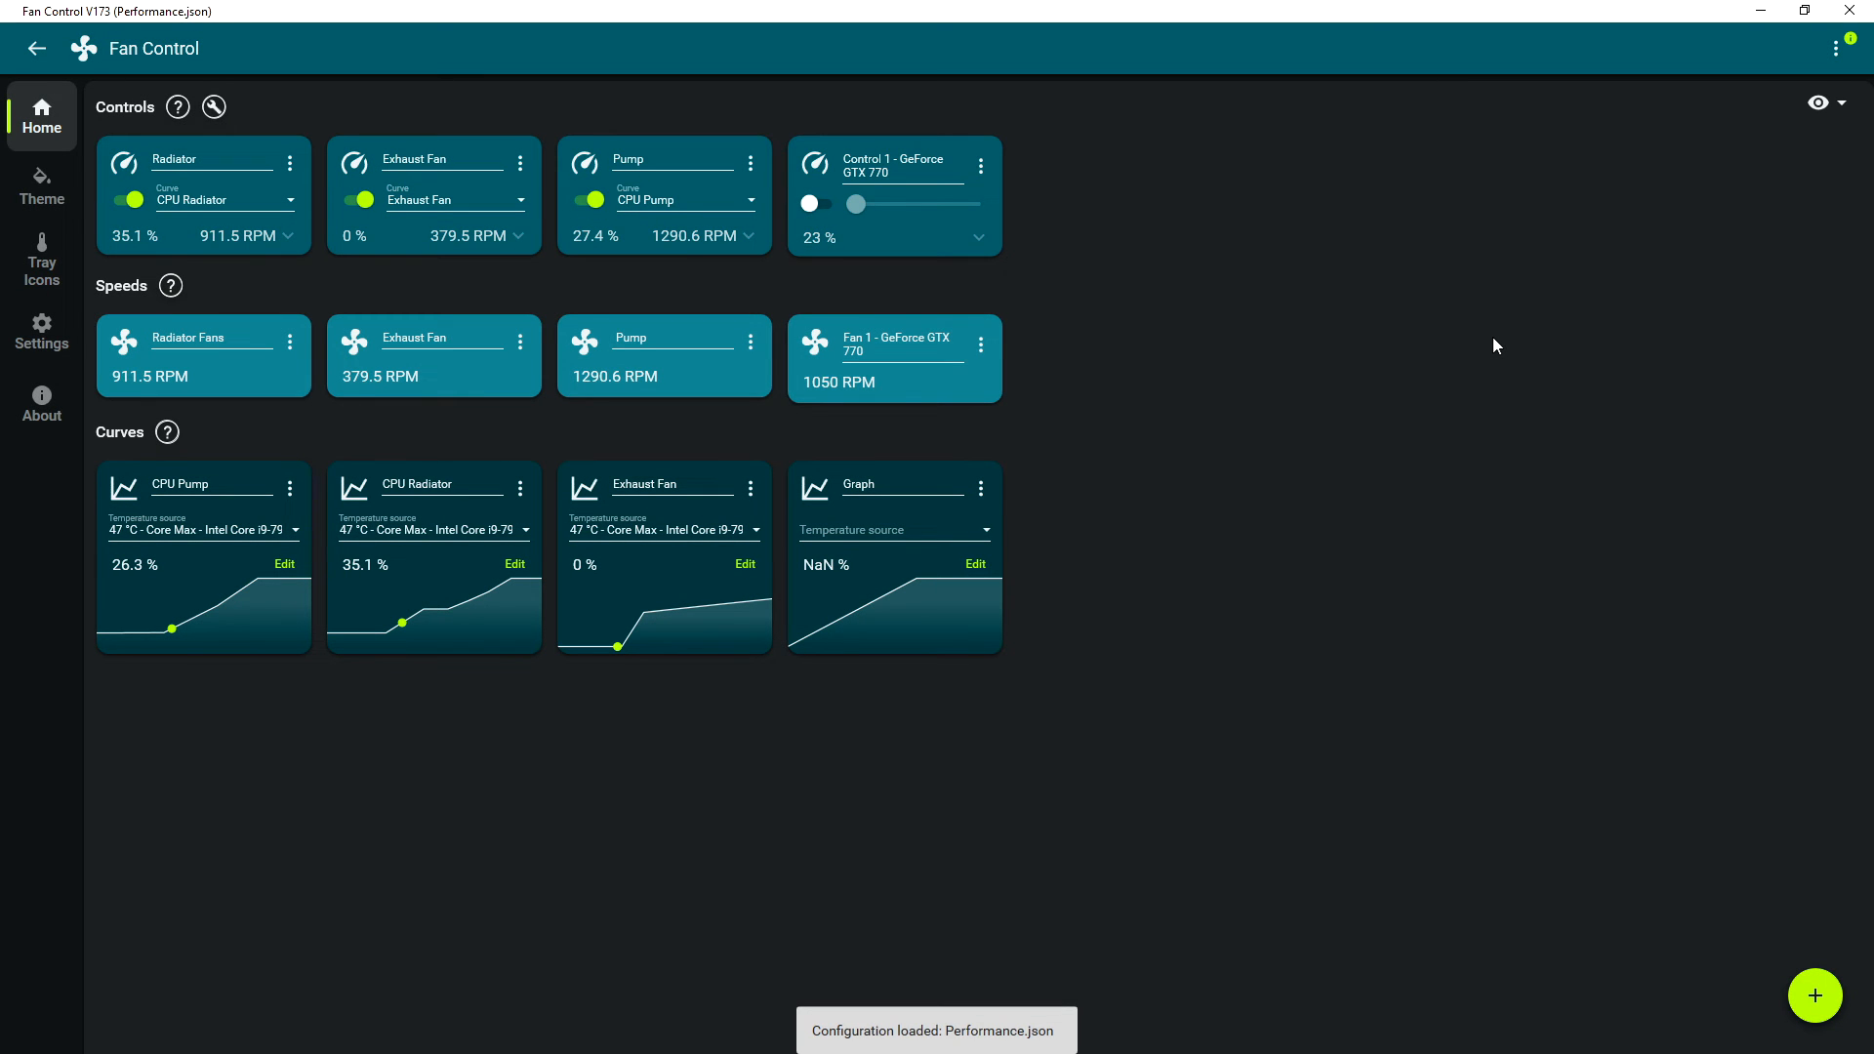
- View the list of configuration files available for loading and close it without choosing one
left_click(1835, 48)
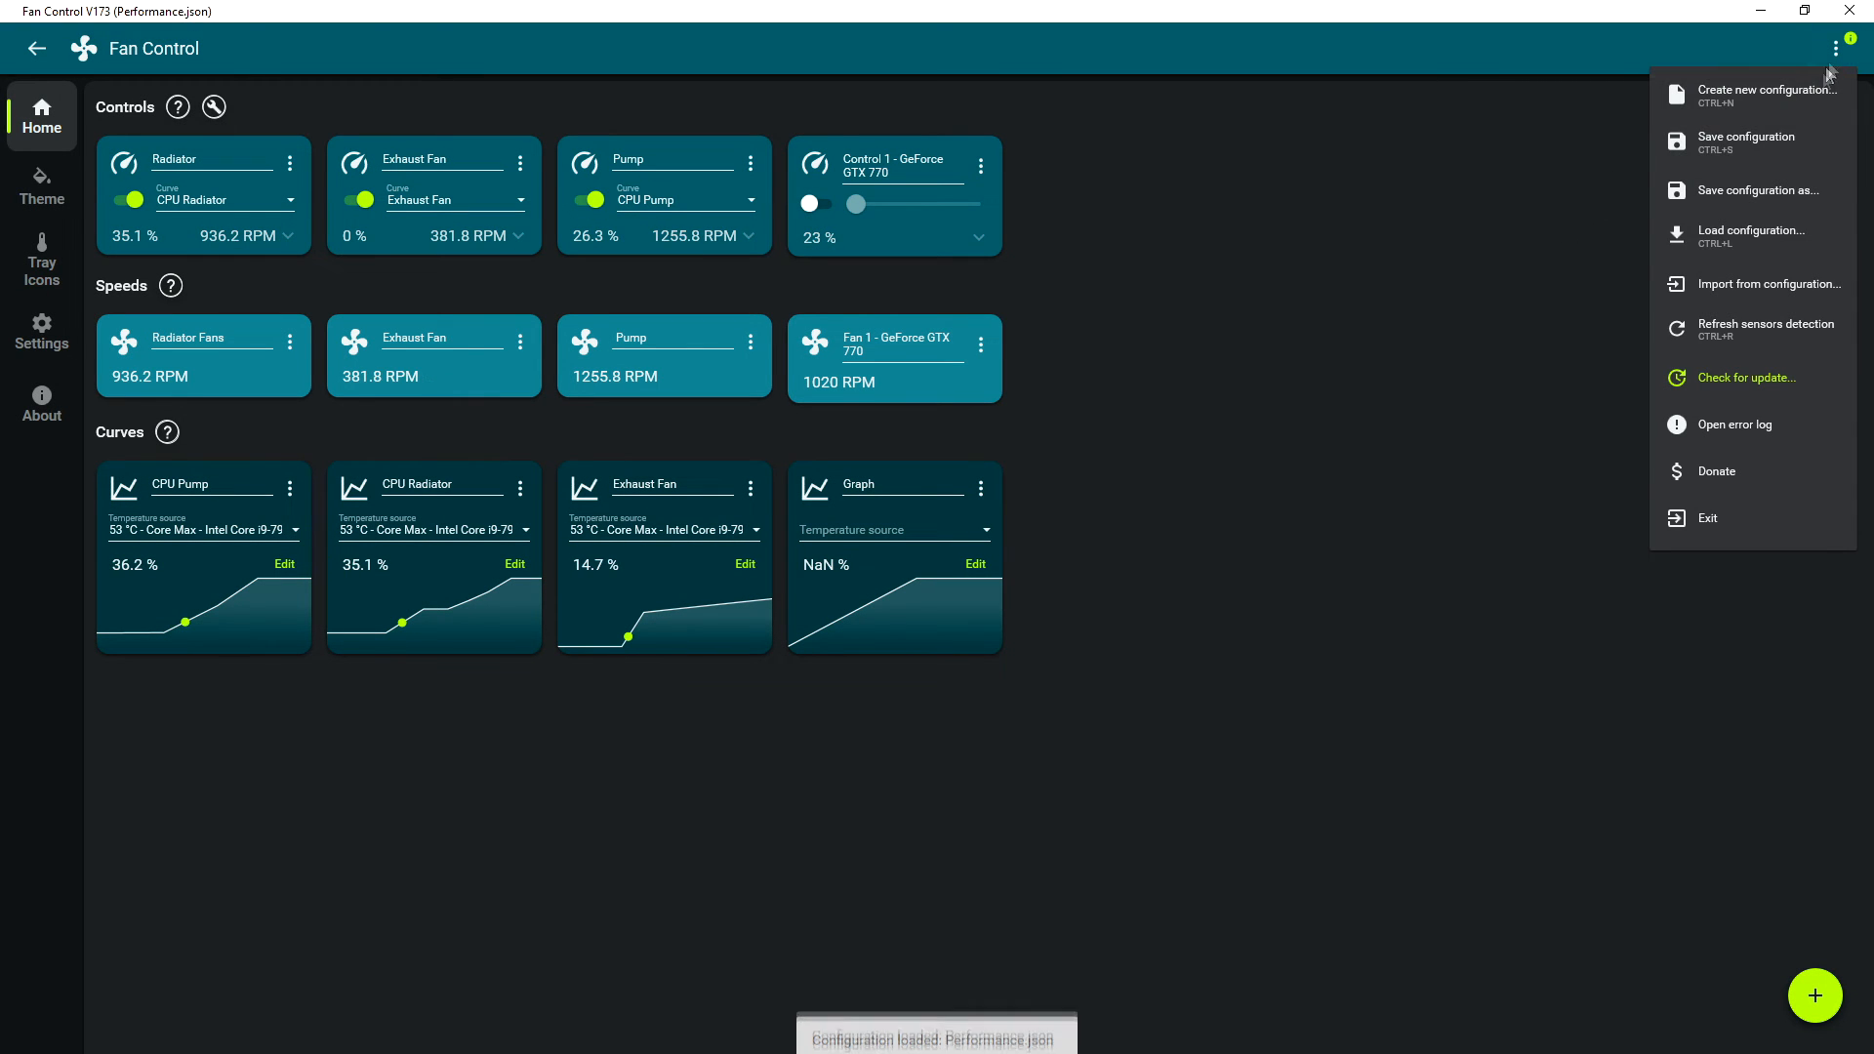
left_click(1774, 234)
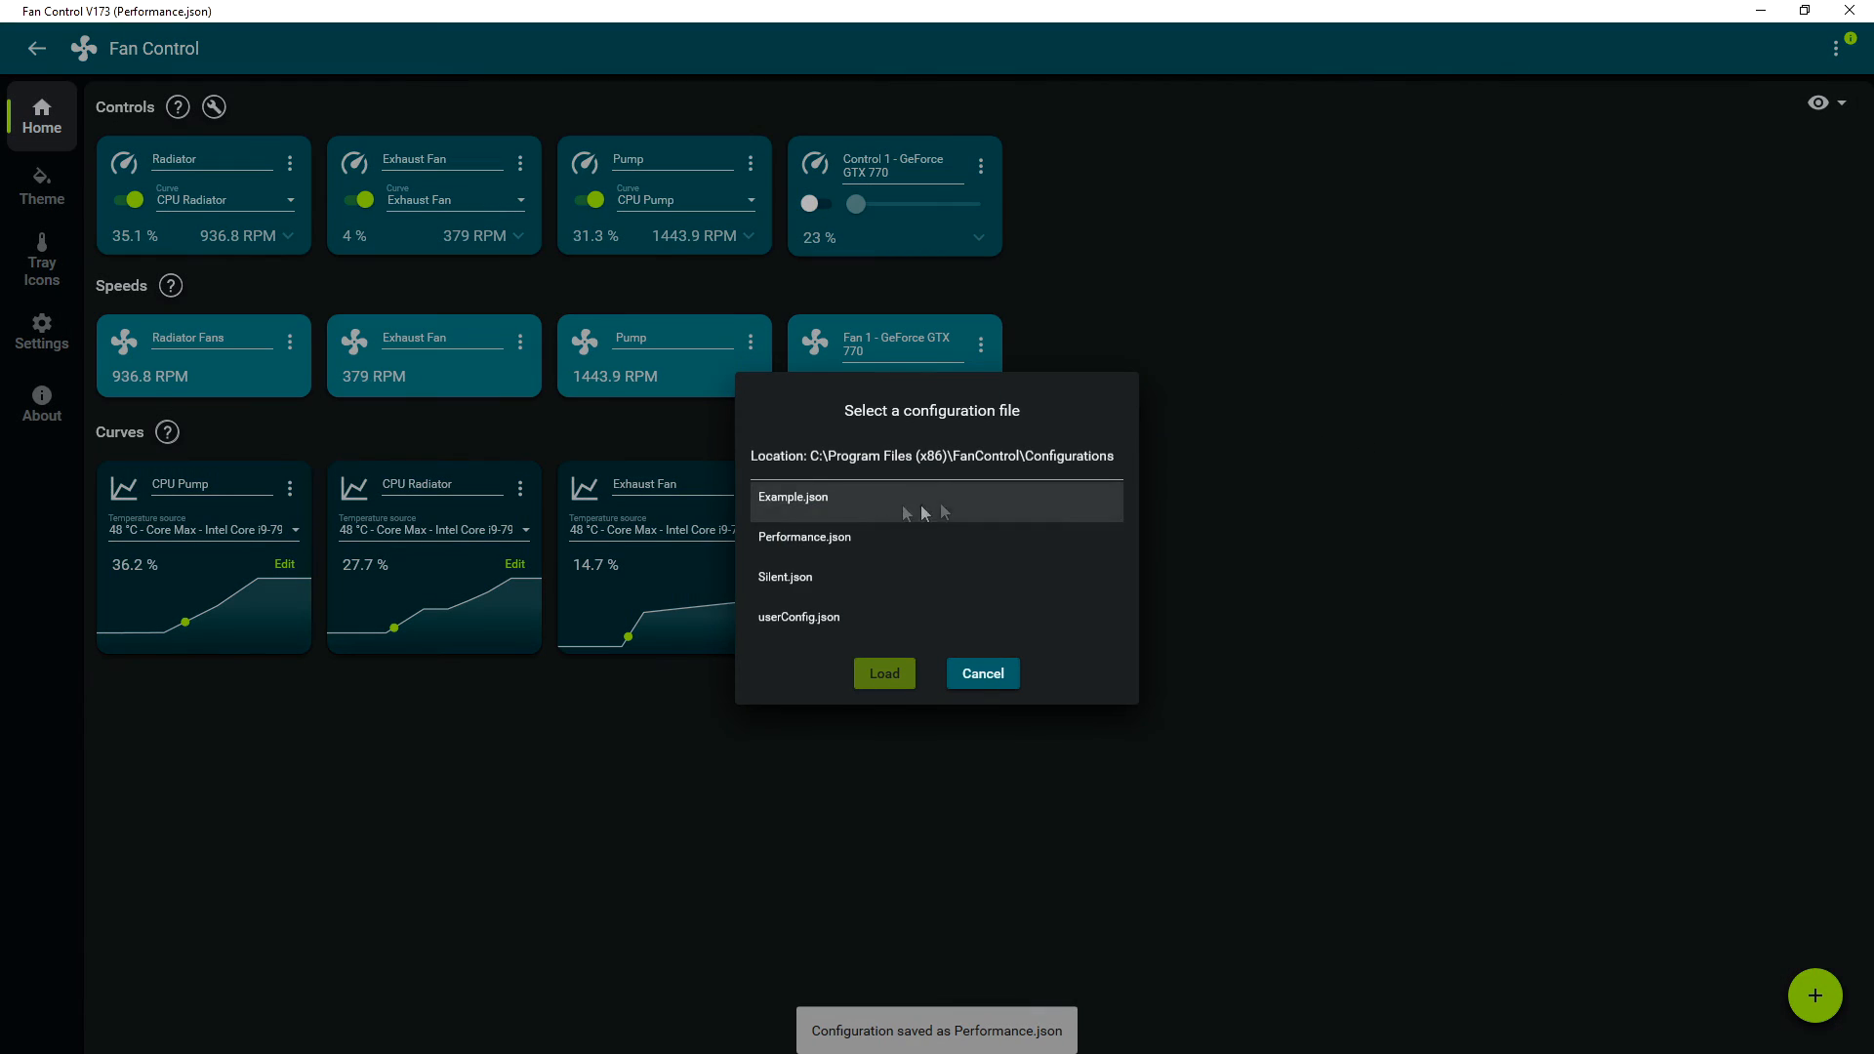
left_click(990, 680)
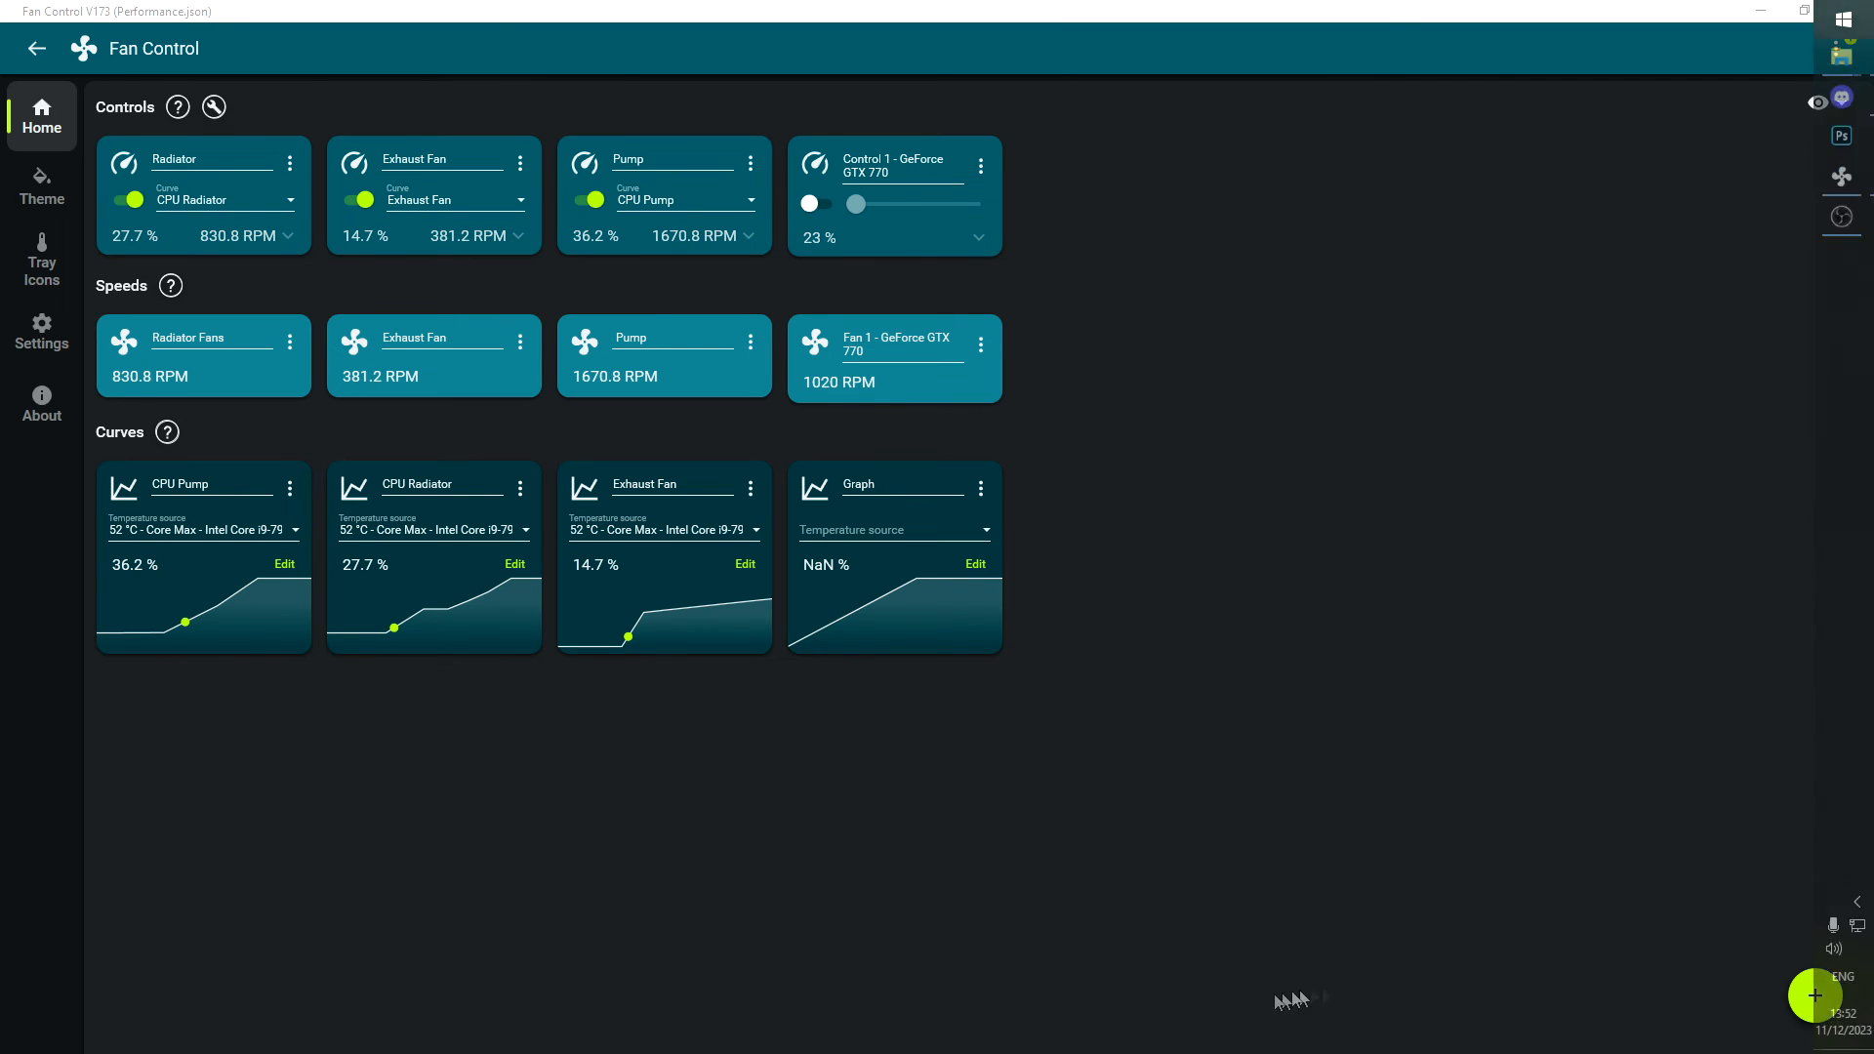
- View the configurations offered by the program's system tray icon and dismiss the list
mouse_move(1067, 1021)
left_click(1682, 1035)
right_click(1686, 958)
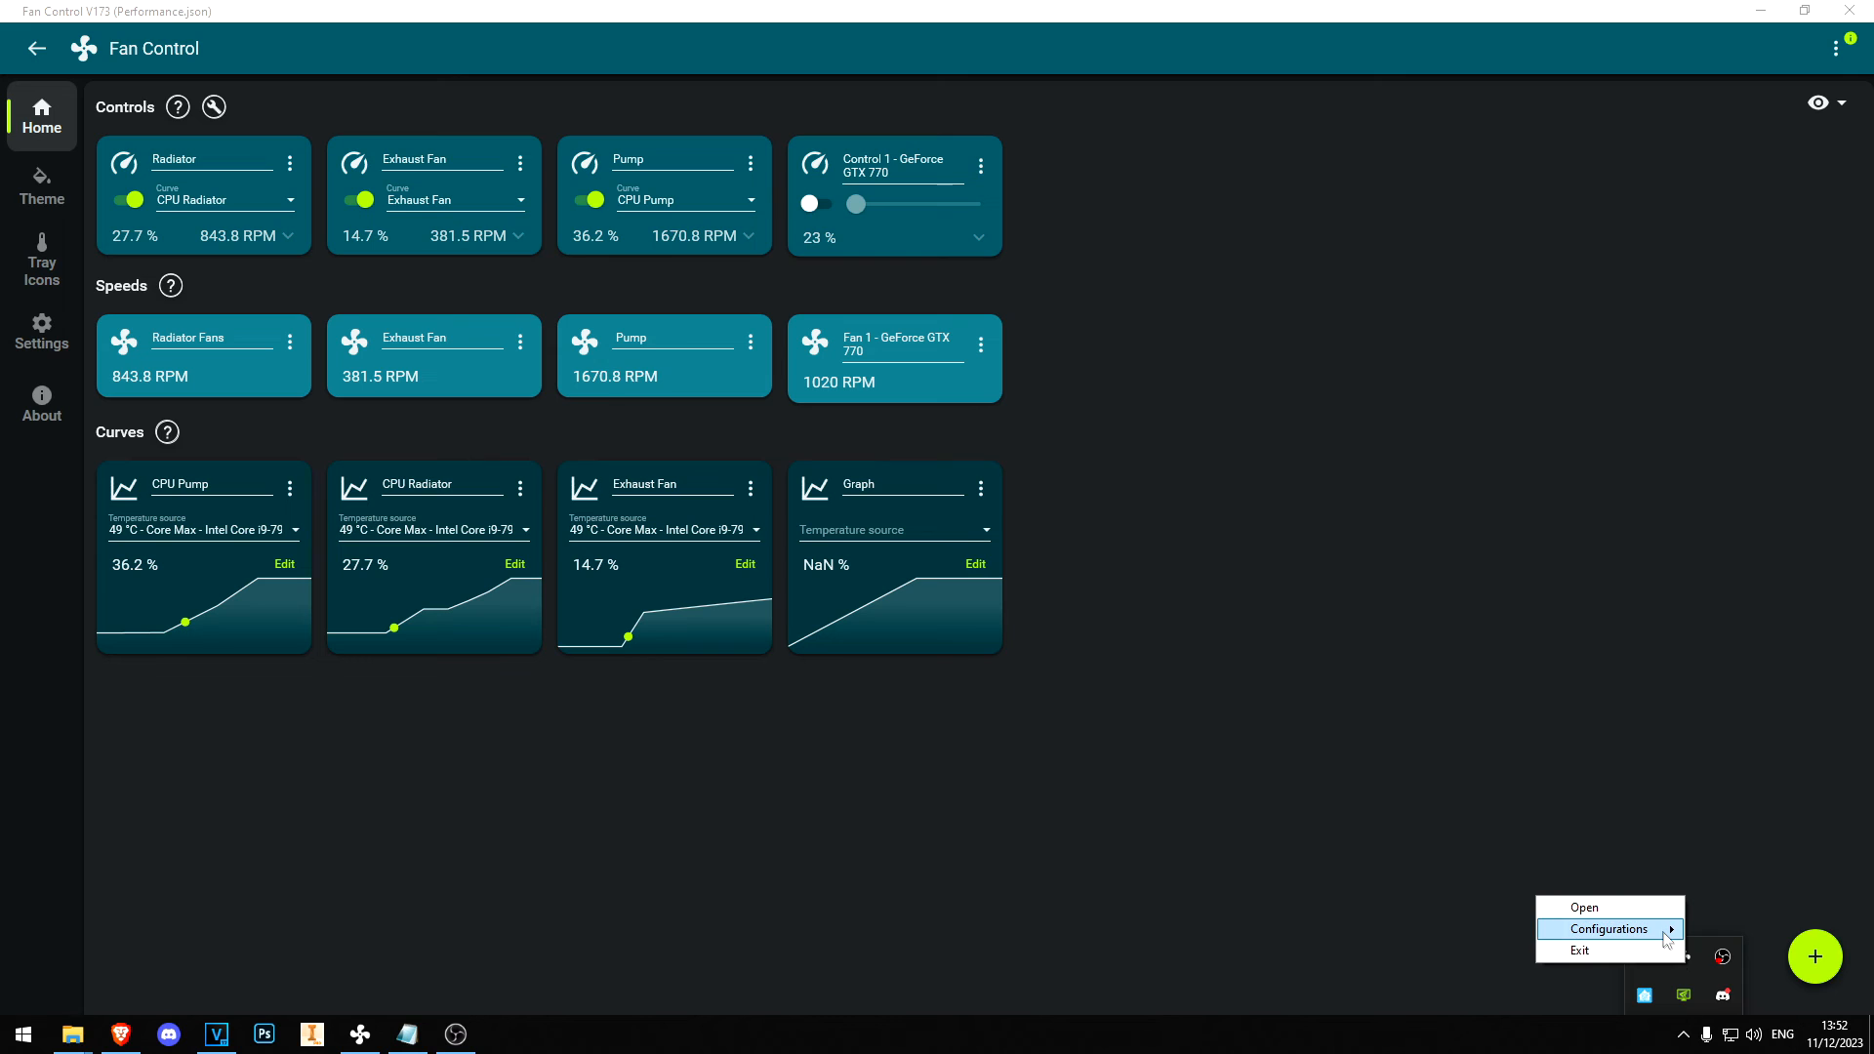
mouse_move(1664, 937)
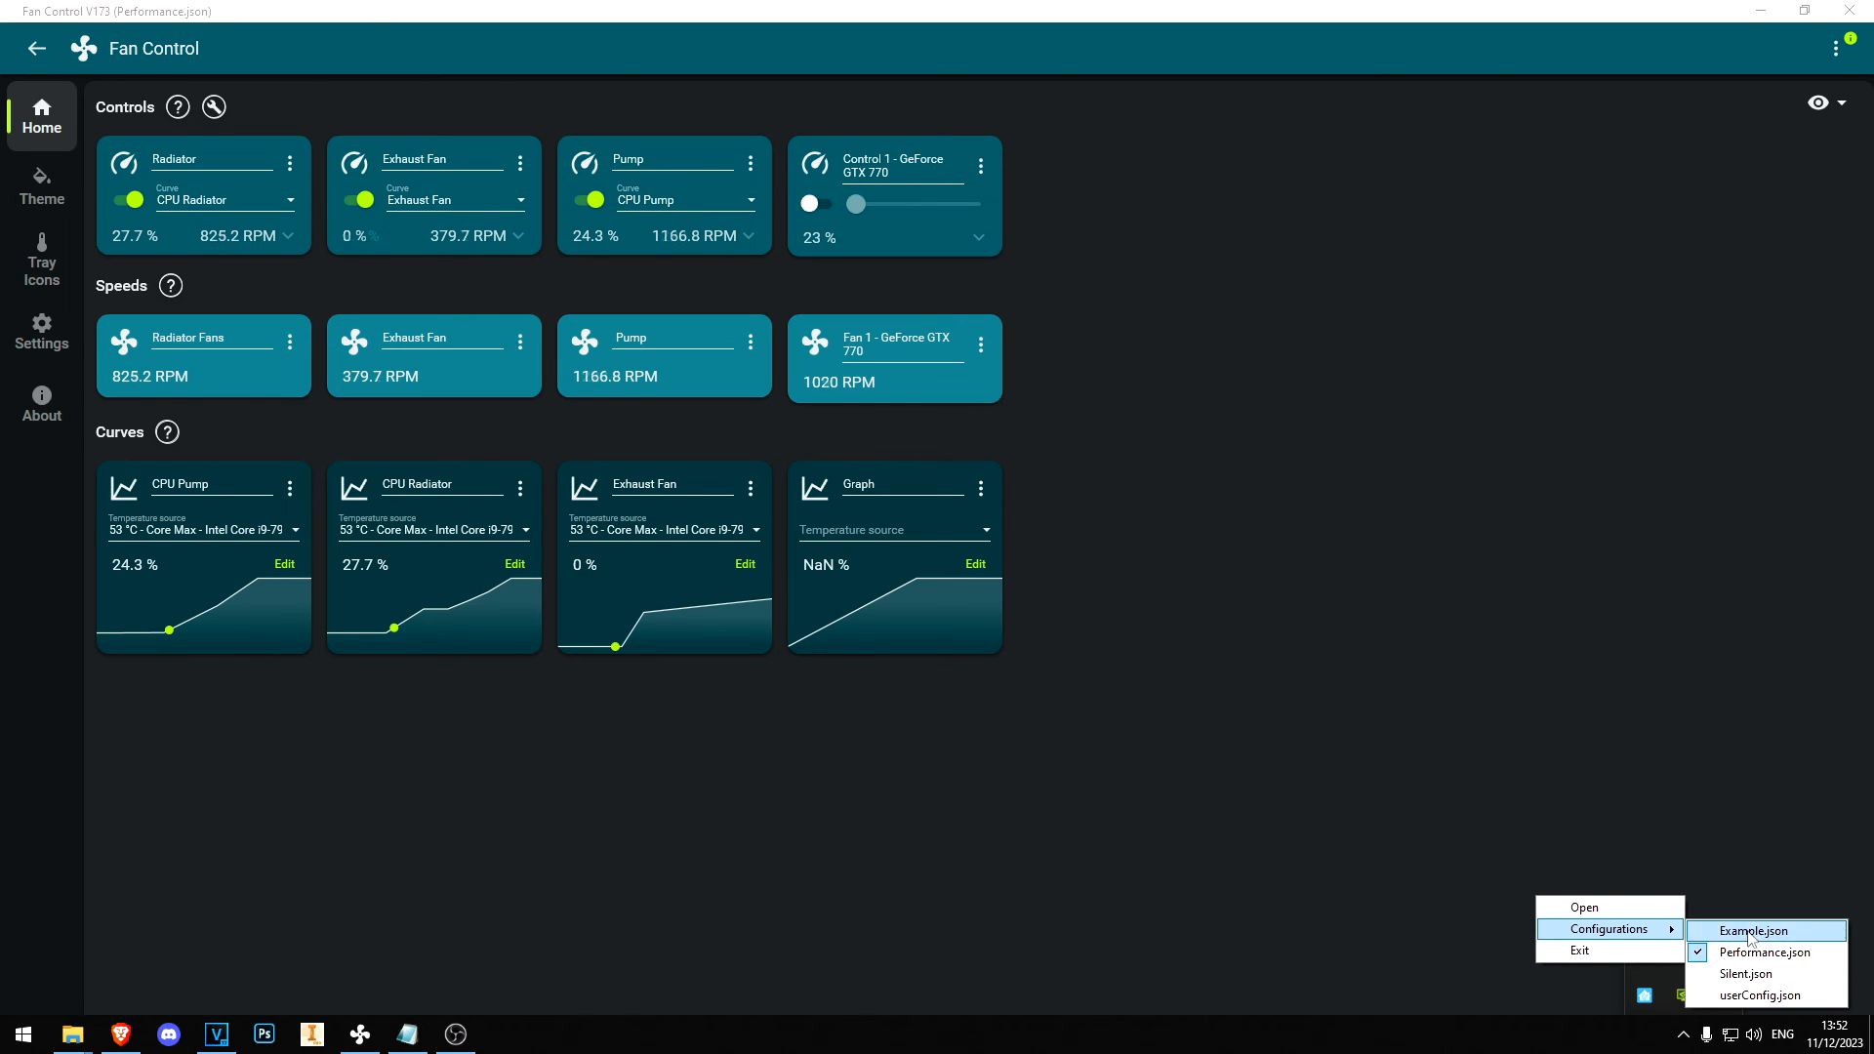
left_click(1733, 858)
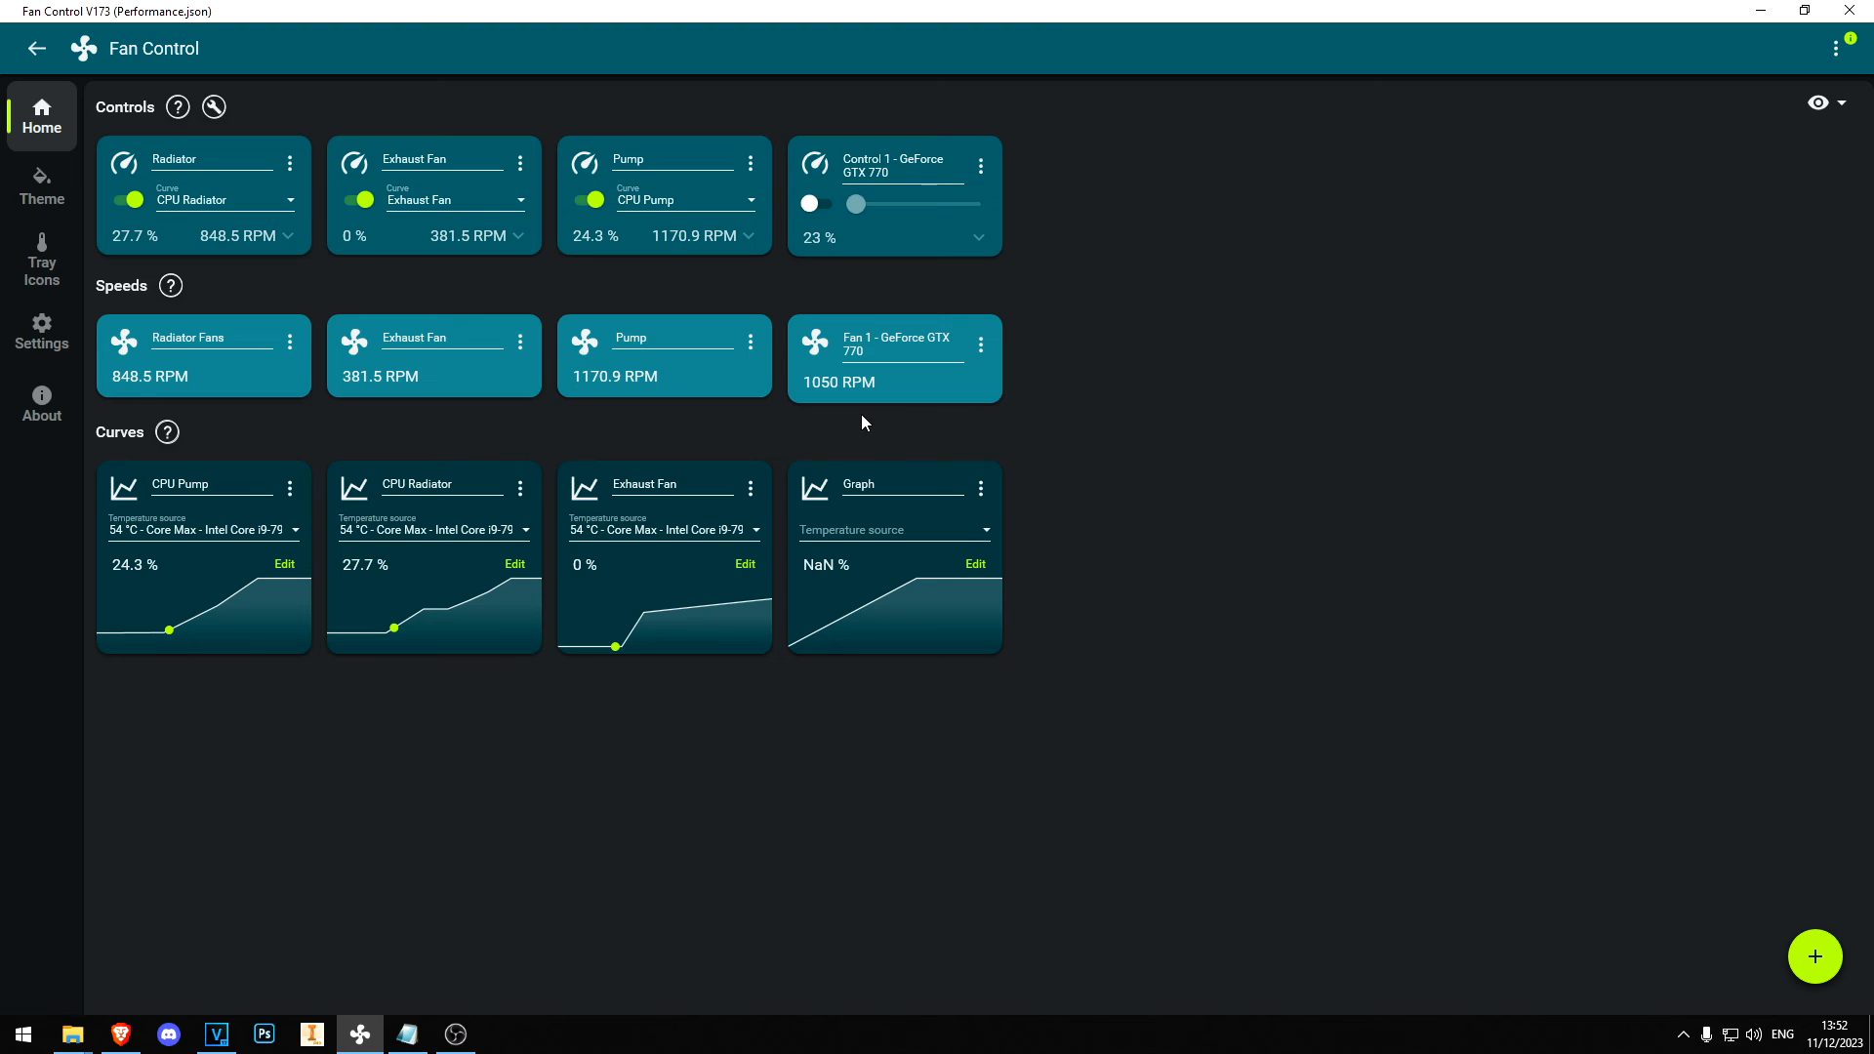
- Save the Performance configuration
left_click(1834, 47)
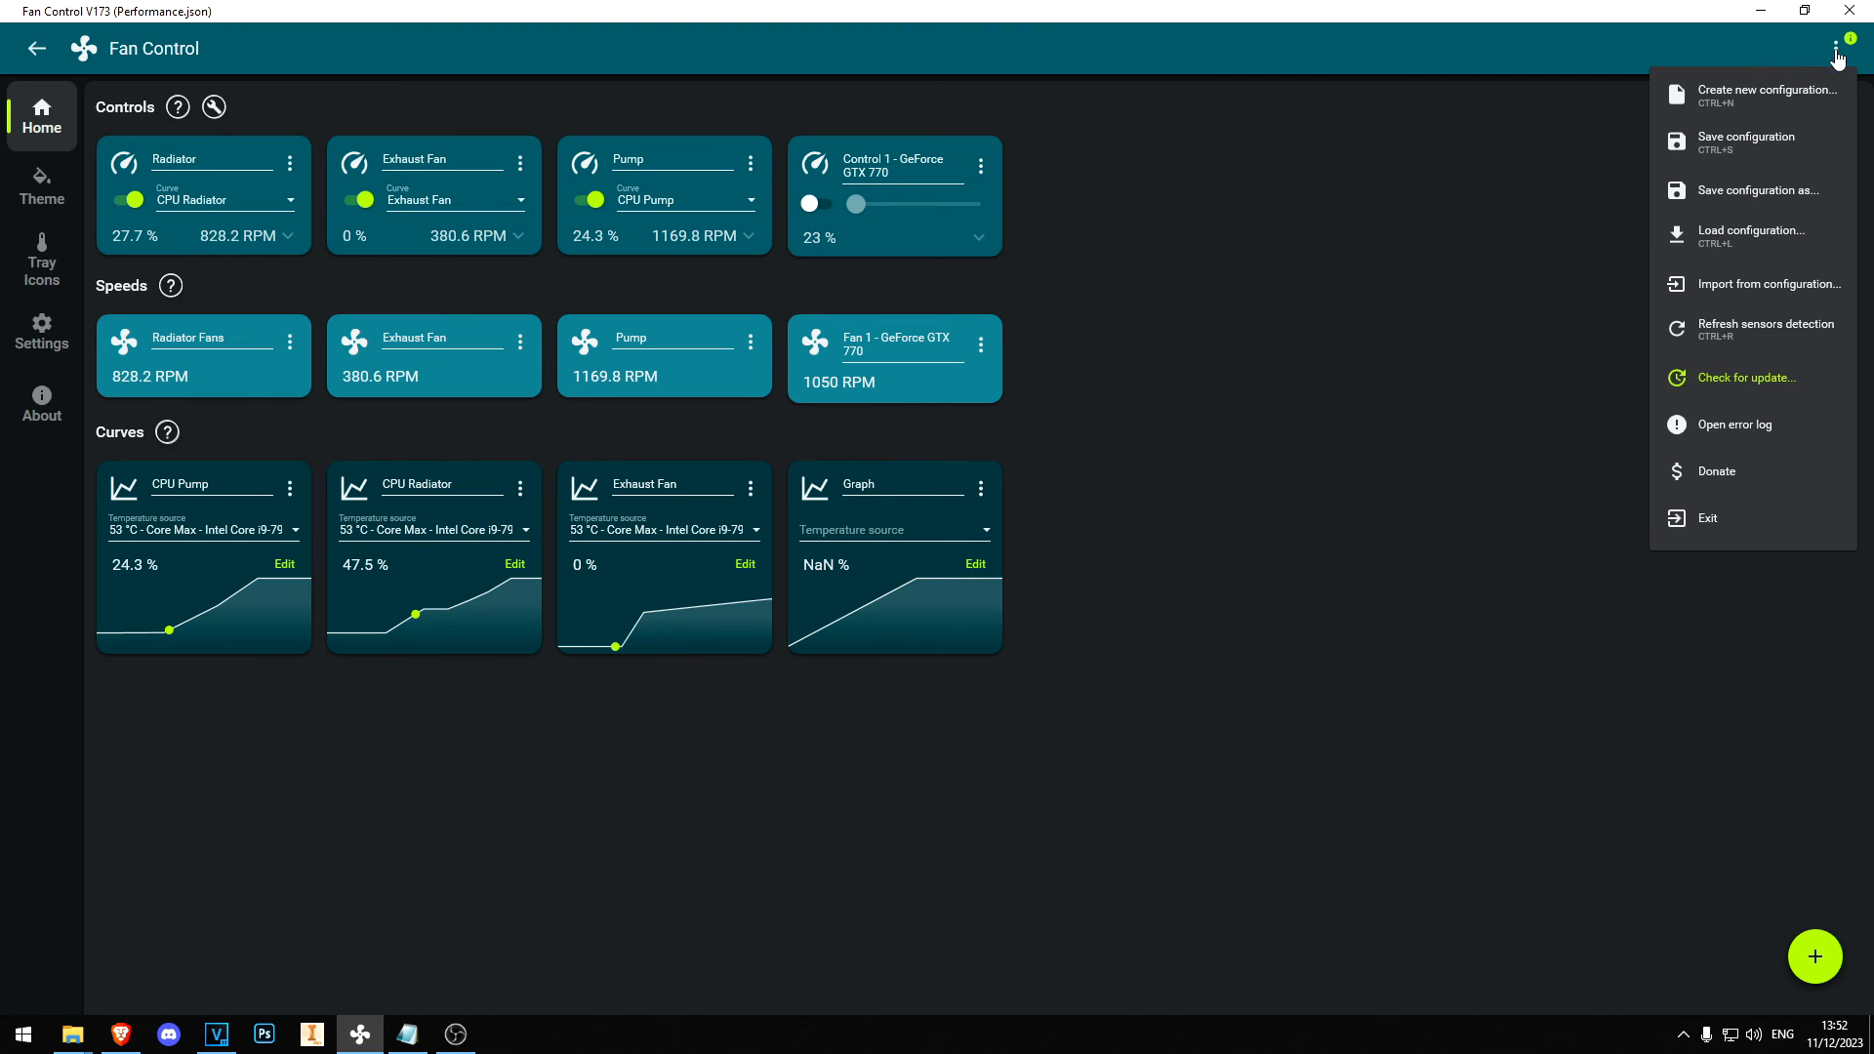
left_click(1735, 142)
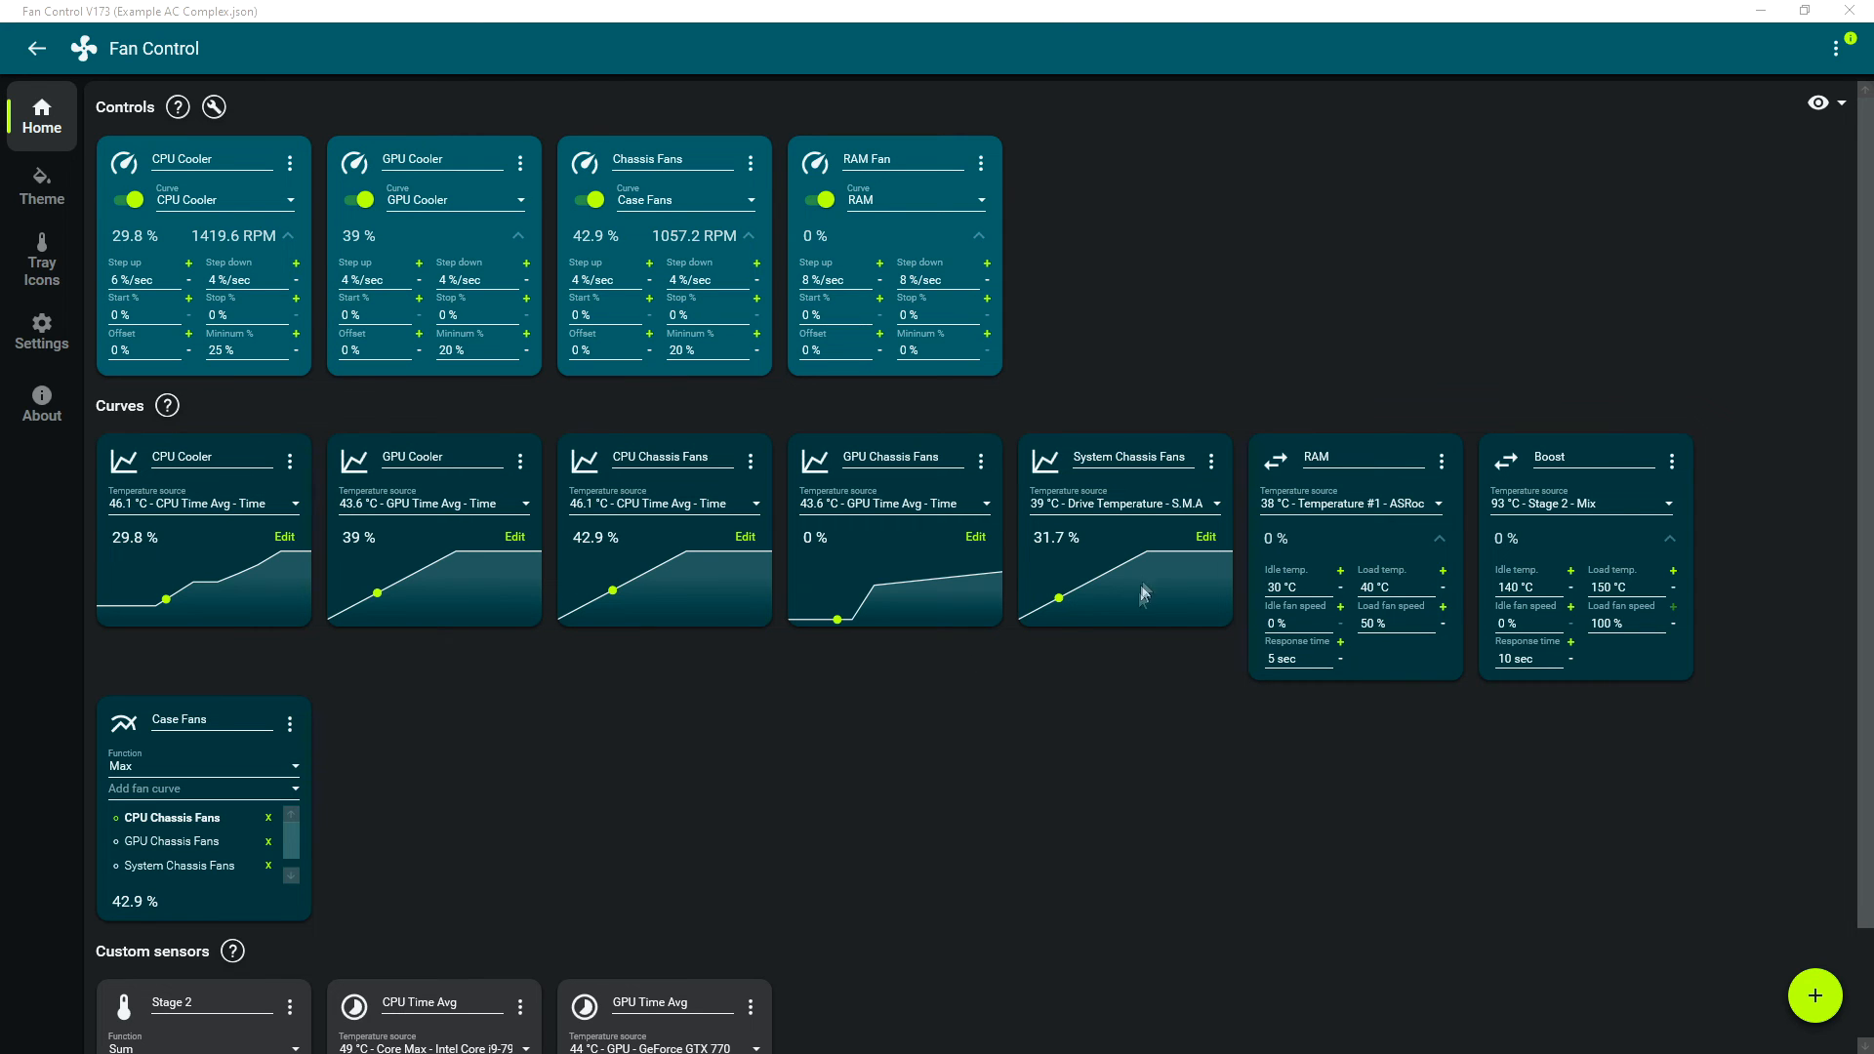
- Inspect the System Chassis Fans curve graph and close it without changes
left_click(1202, 542)
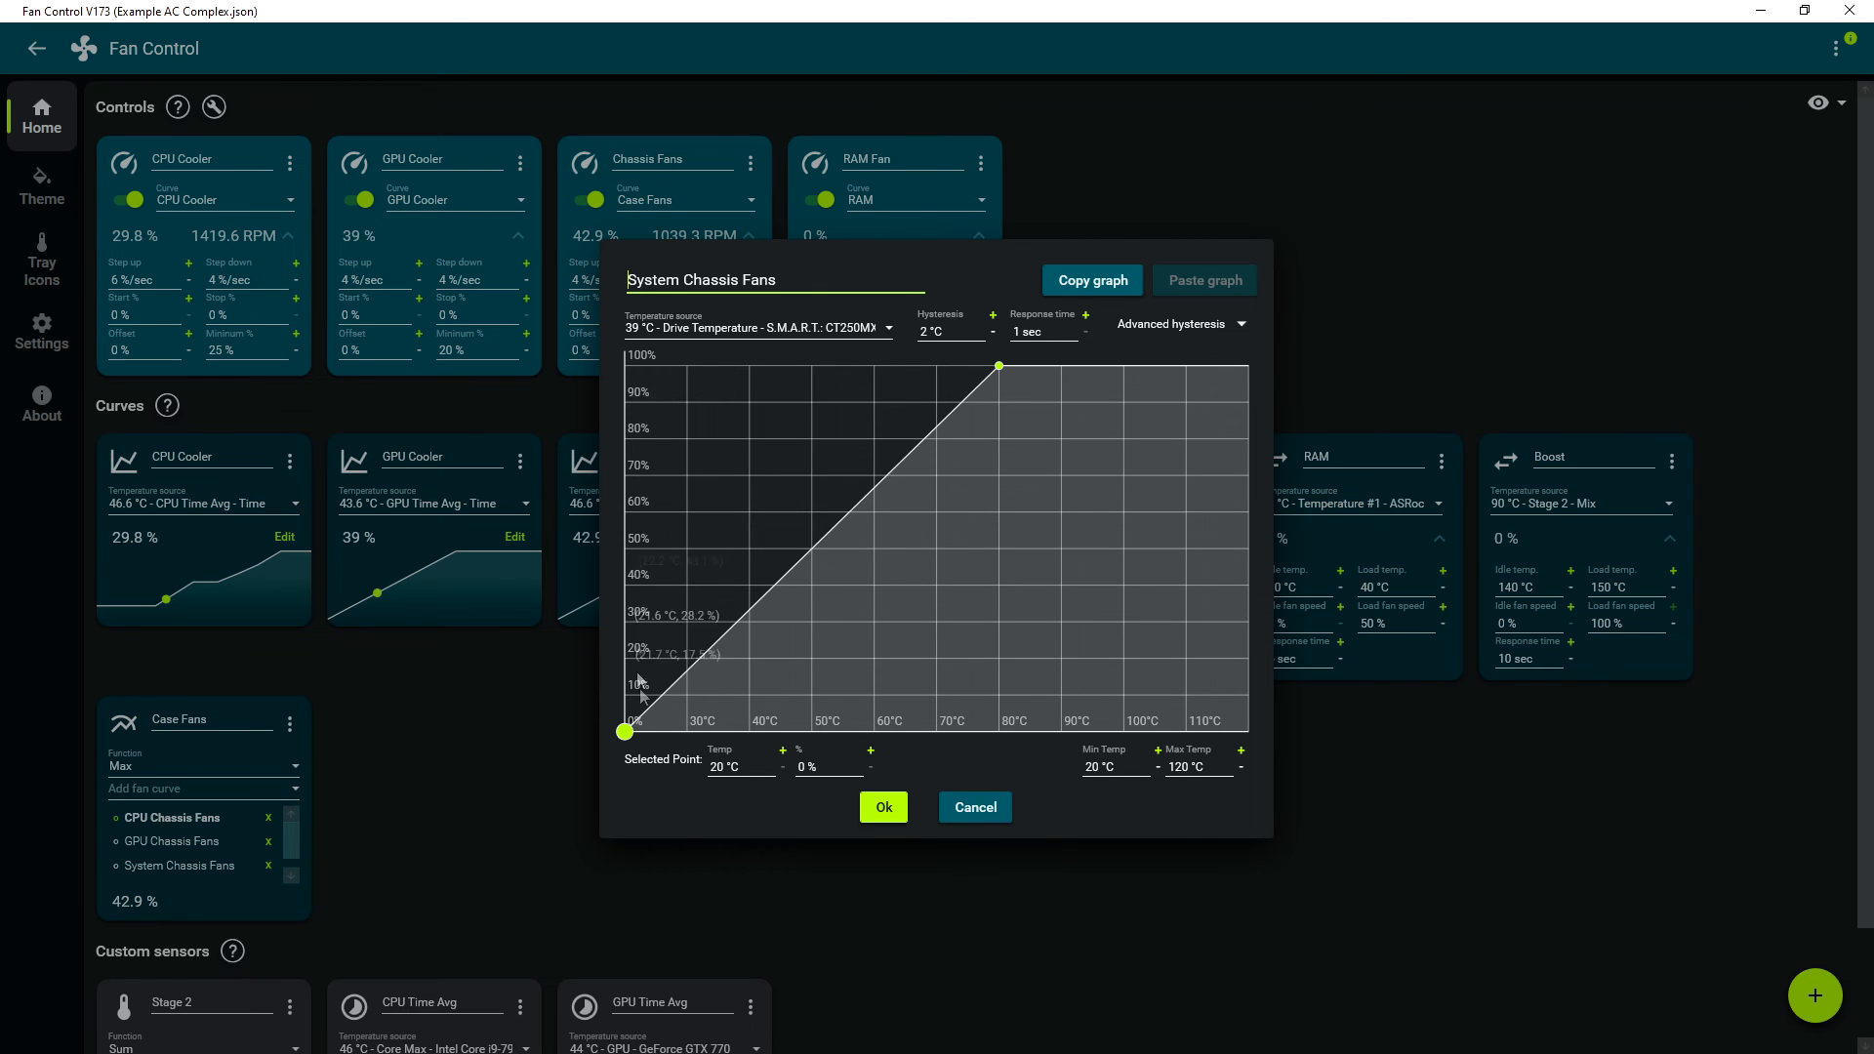
left_click(987, 810)
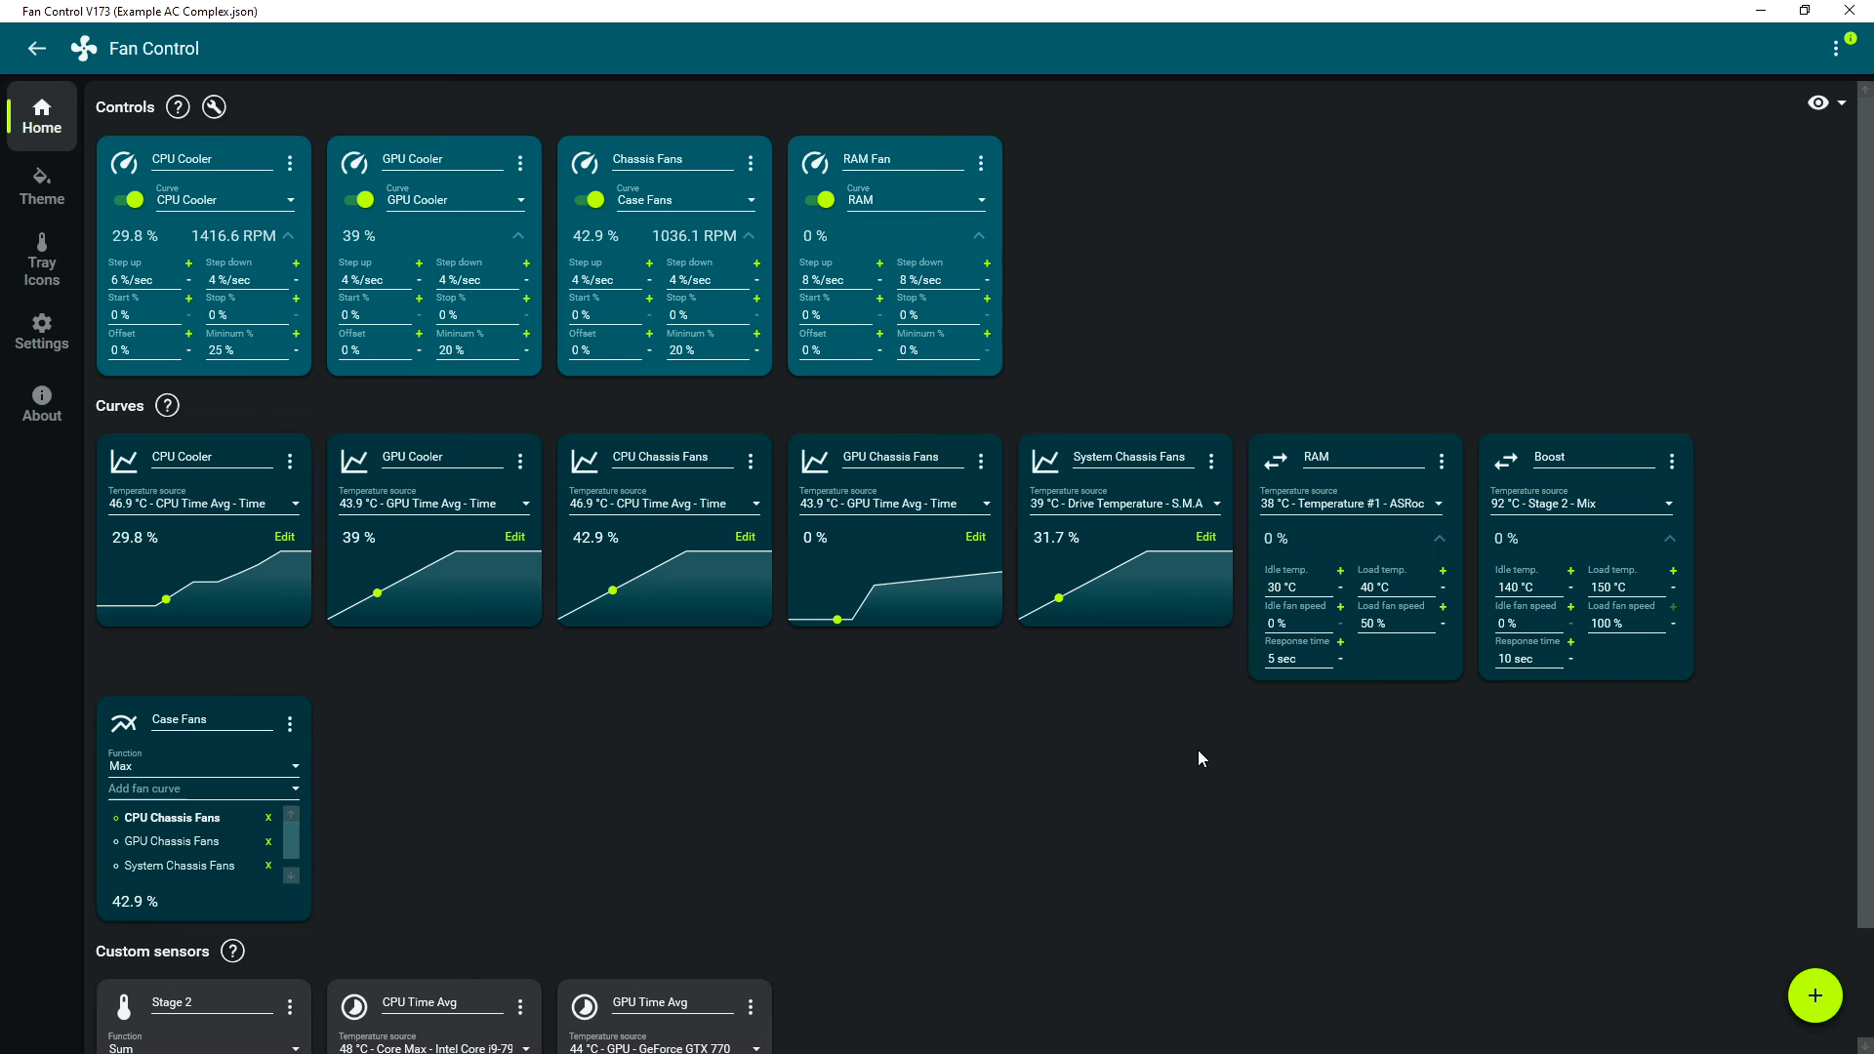
- Try manual control of the RAM Fan at 50 % and return it to the RAM curve
left_click(981, 162)
left_click(1015, 196)
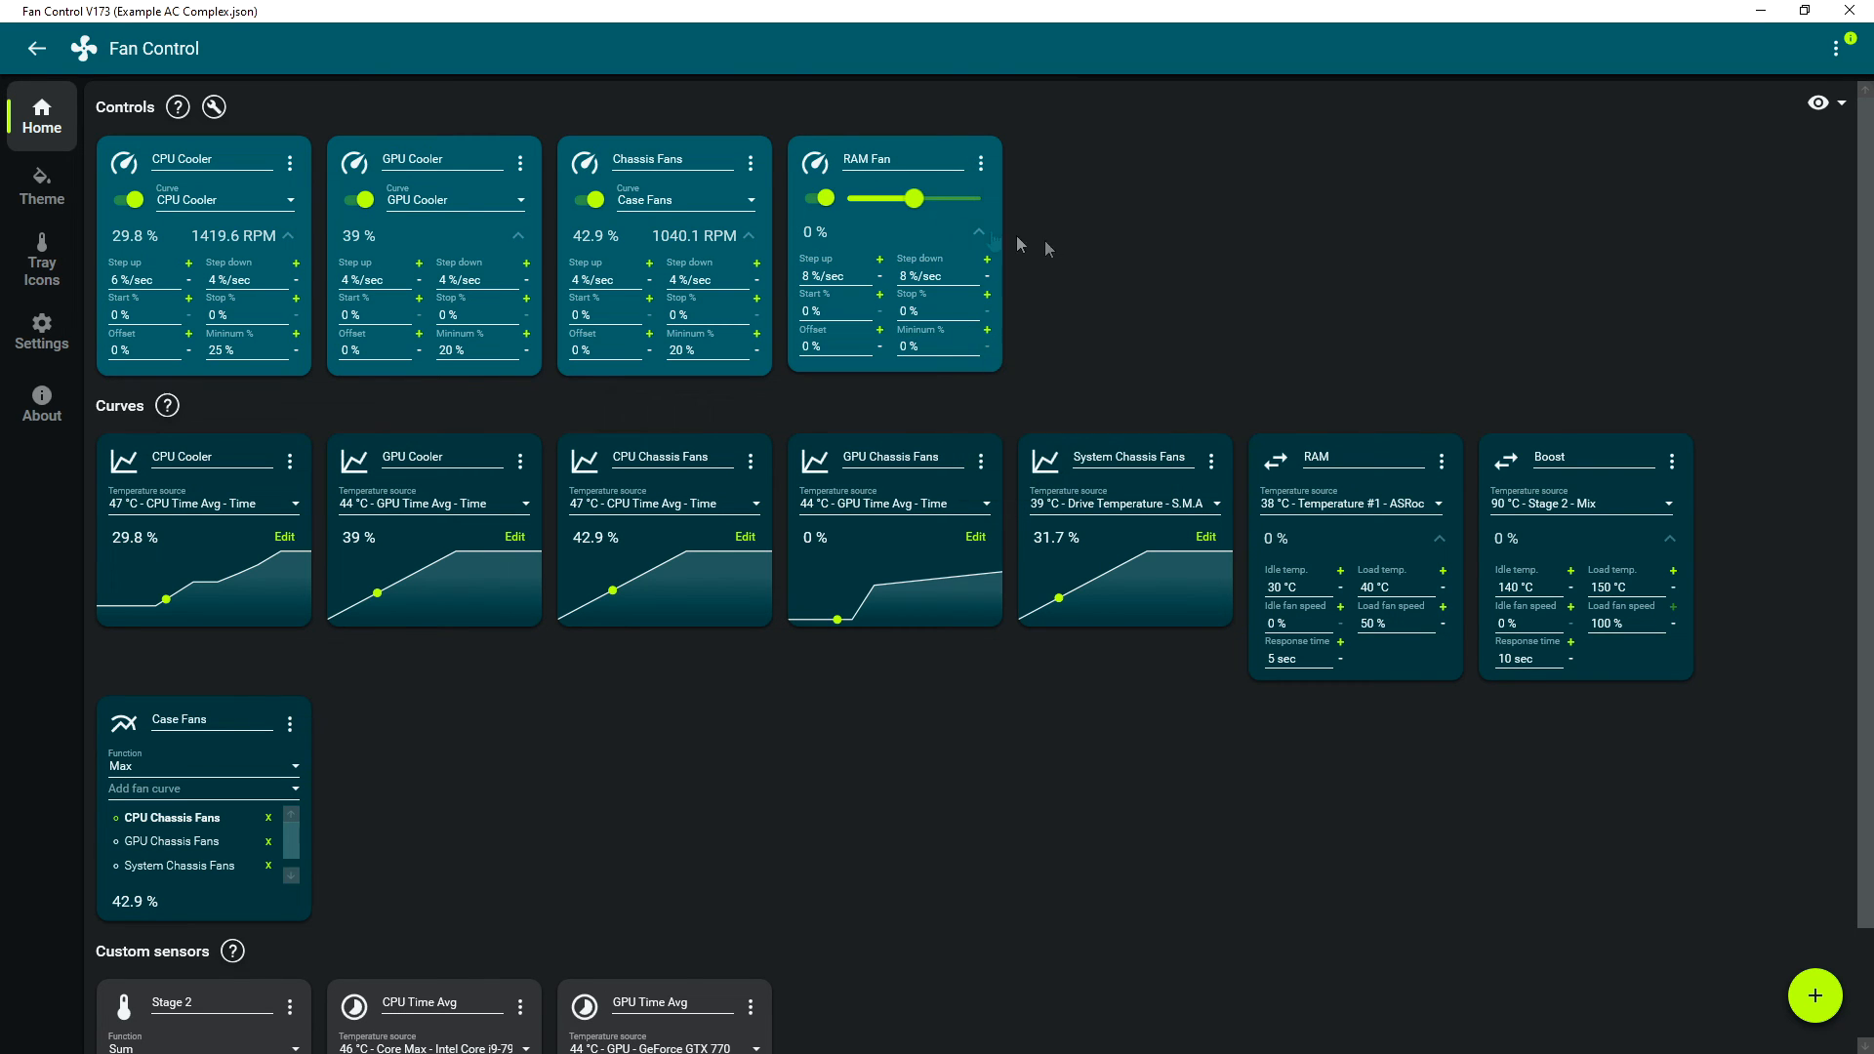
mouse_move(910, 199)
left_mouse_down()
mouse_move(880, 207)
mouse_move(907, 207)
left_mouse_up()
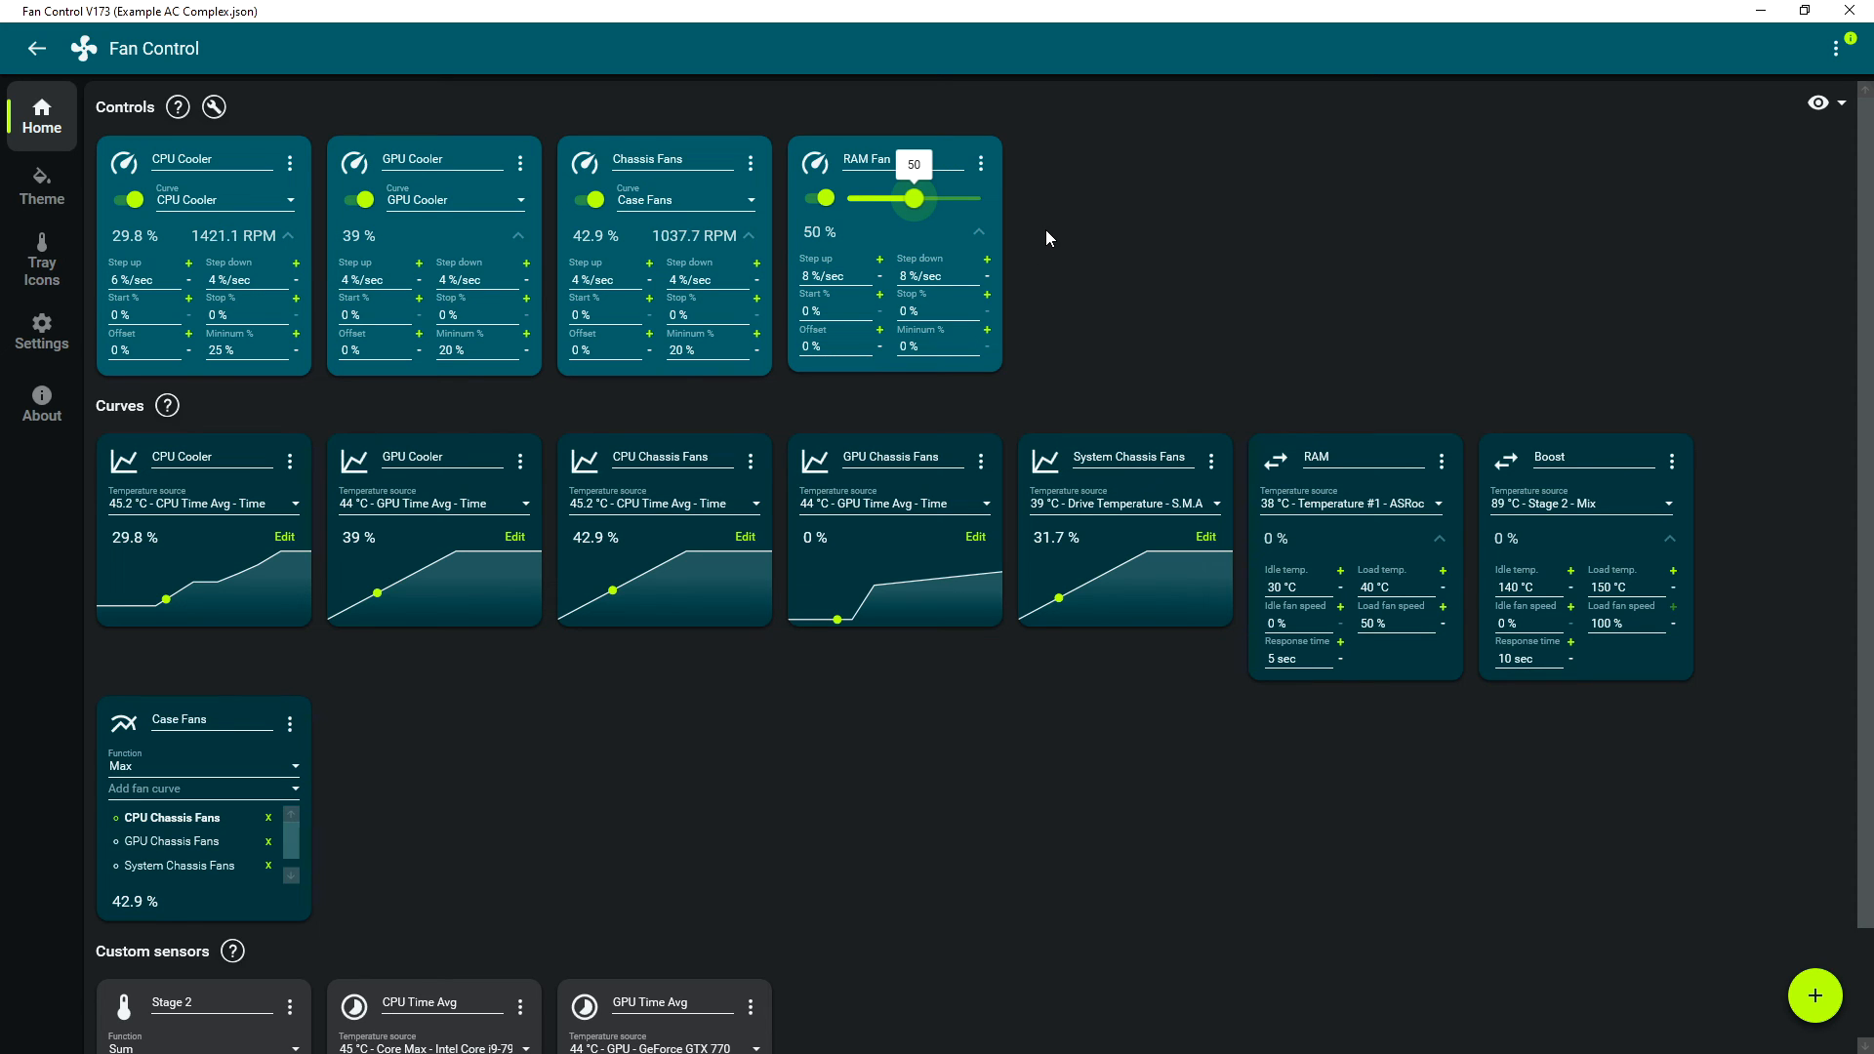
left_click(981, 163)
left_click(995, 213)
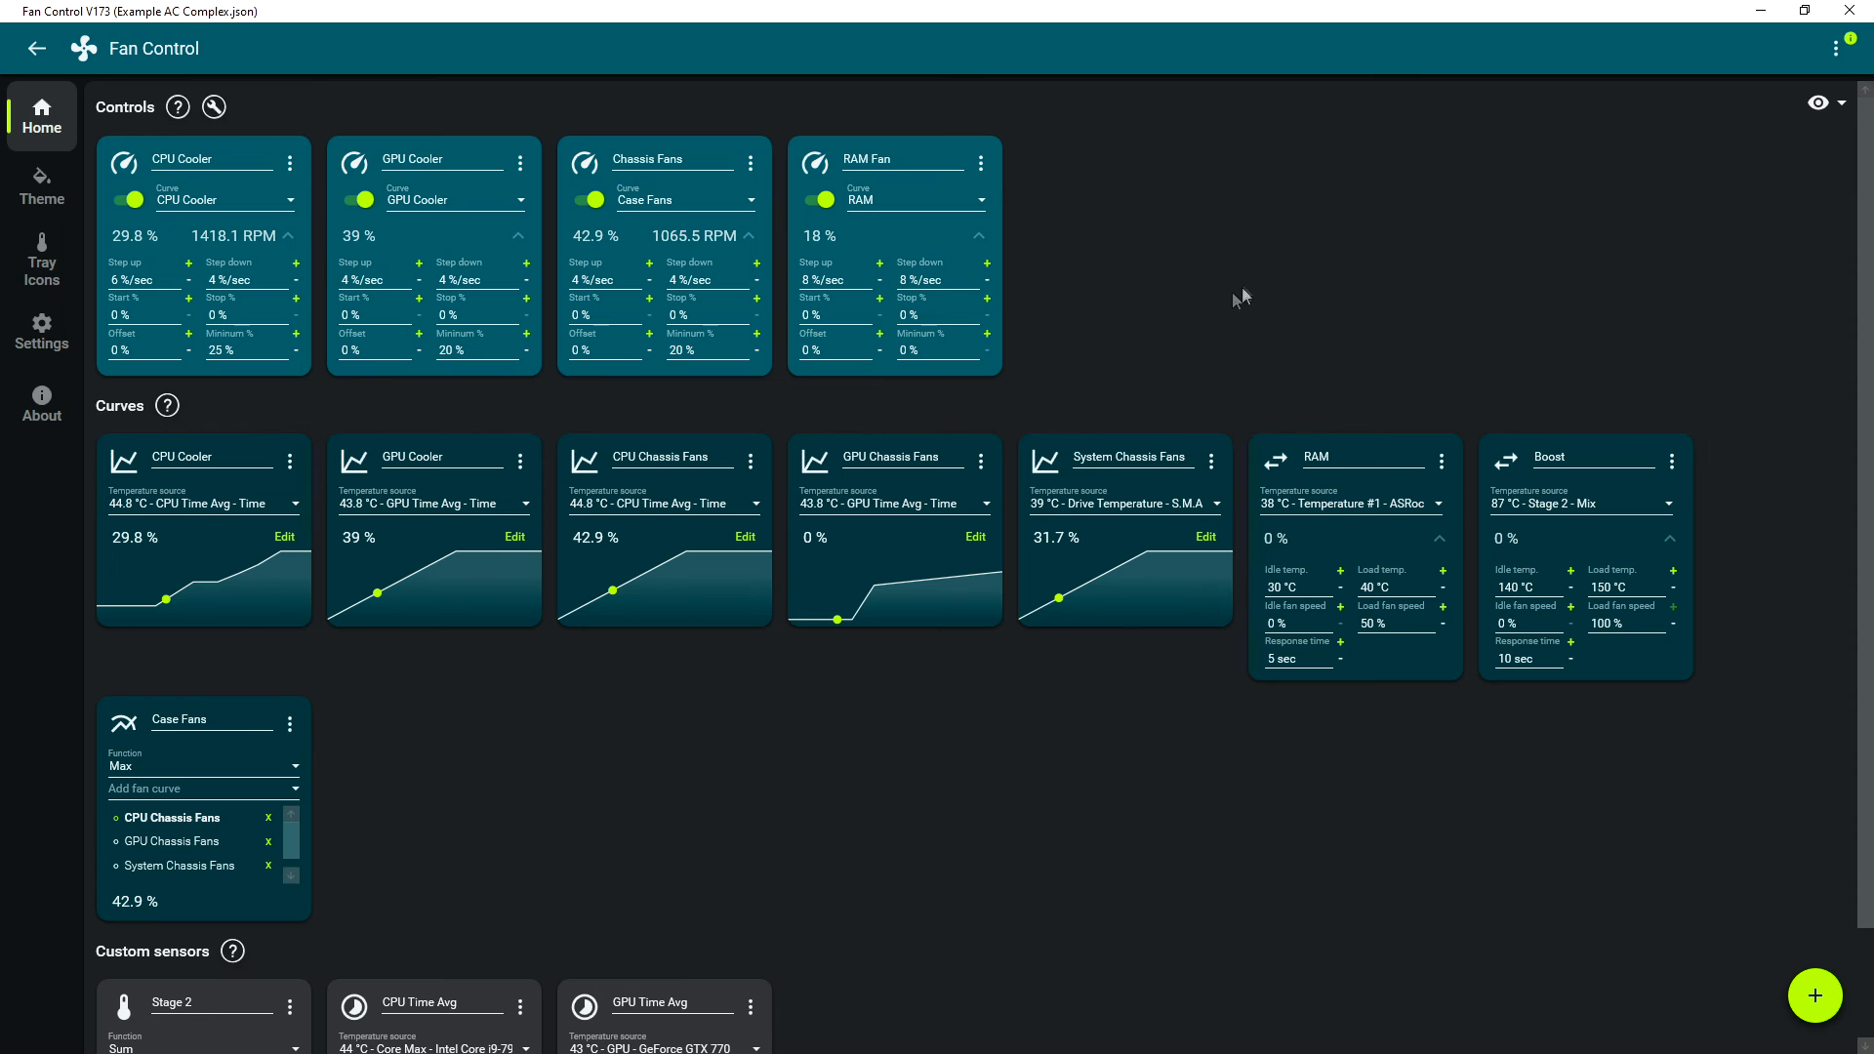
- Examine how the fan controls, the curves including Boost and Case Fans, and the Stage 2 and time-average custom sensors relate
scroll(1250, 330, "down", 1)
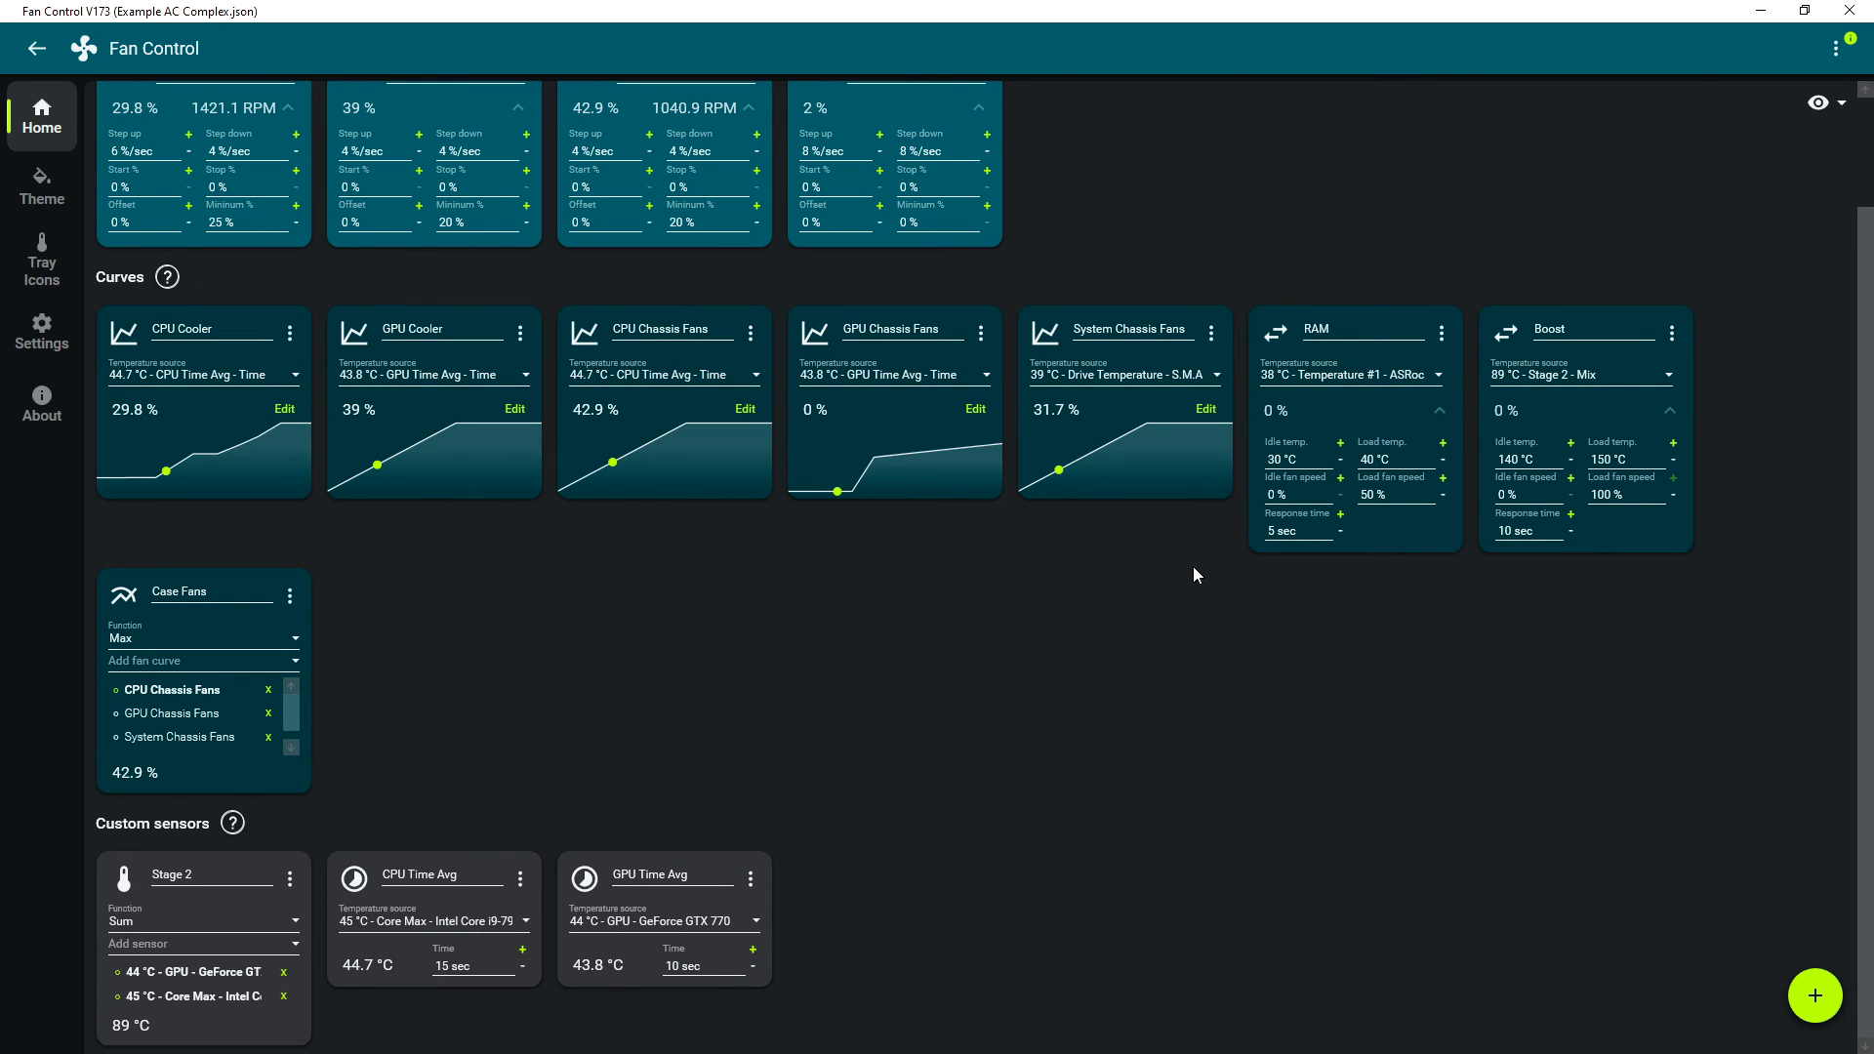
scroll(1192, 590, "up", 1)
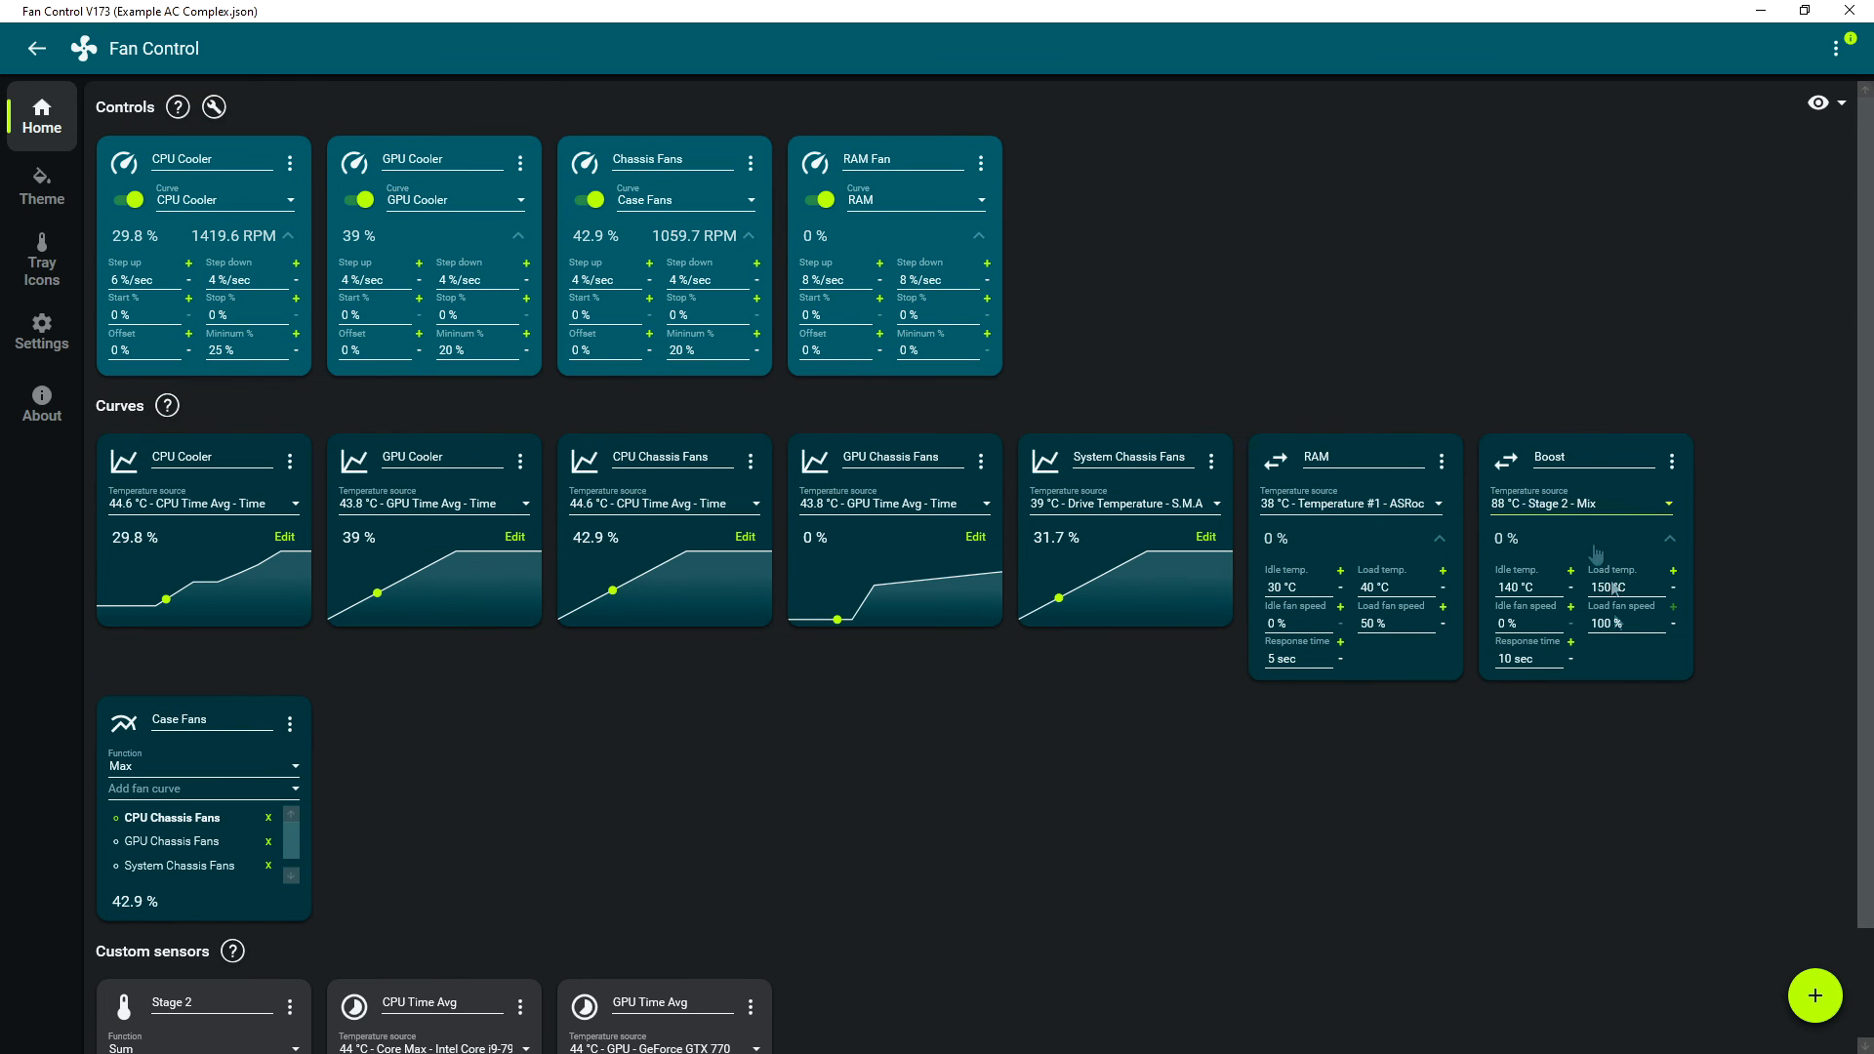
scroll(874, 796, "down", 1)
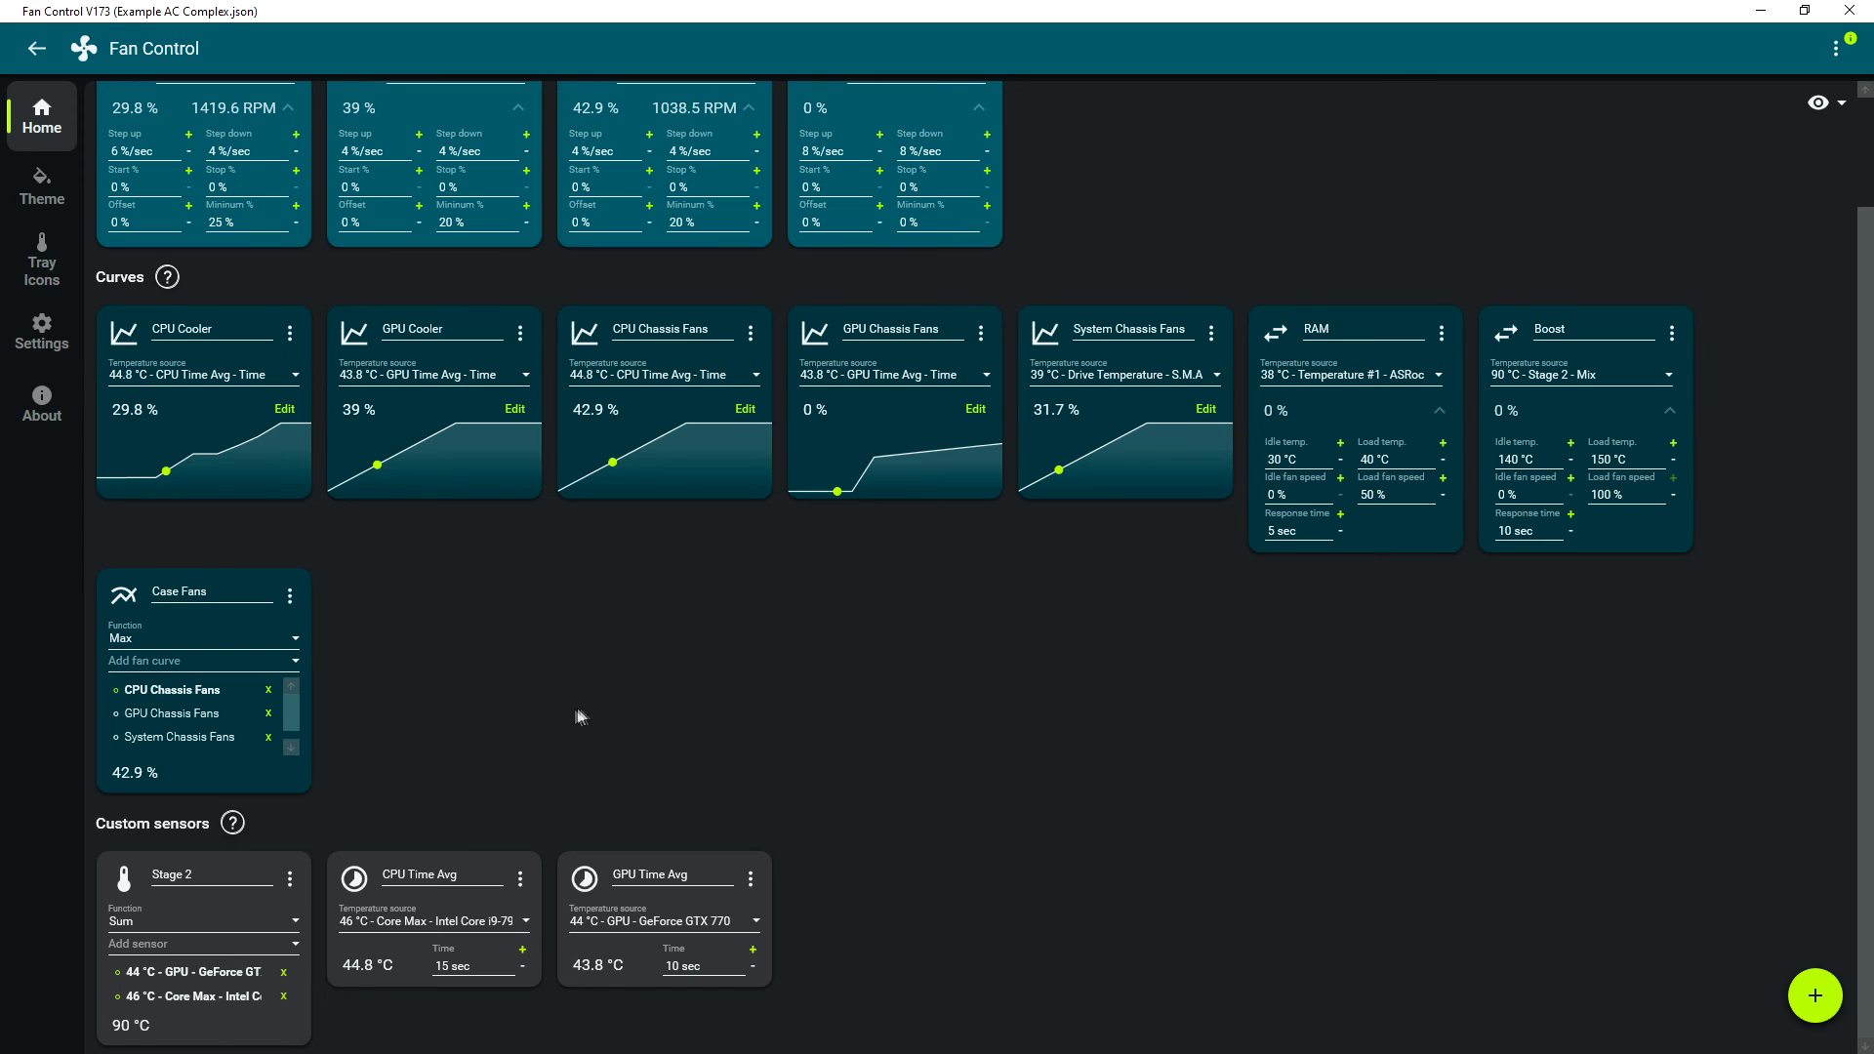
scroll(587, 717, "up", 1)
scroll(820, 742, "down", 1)
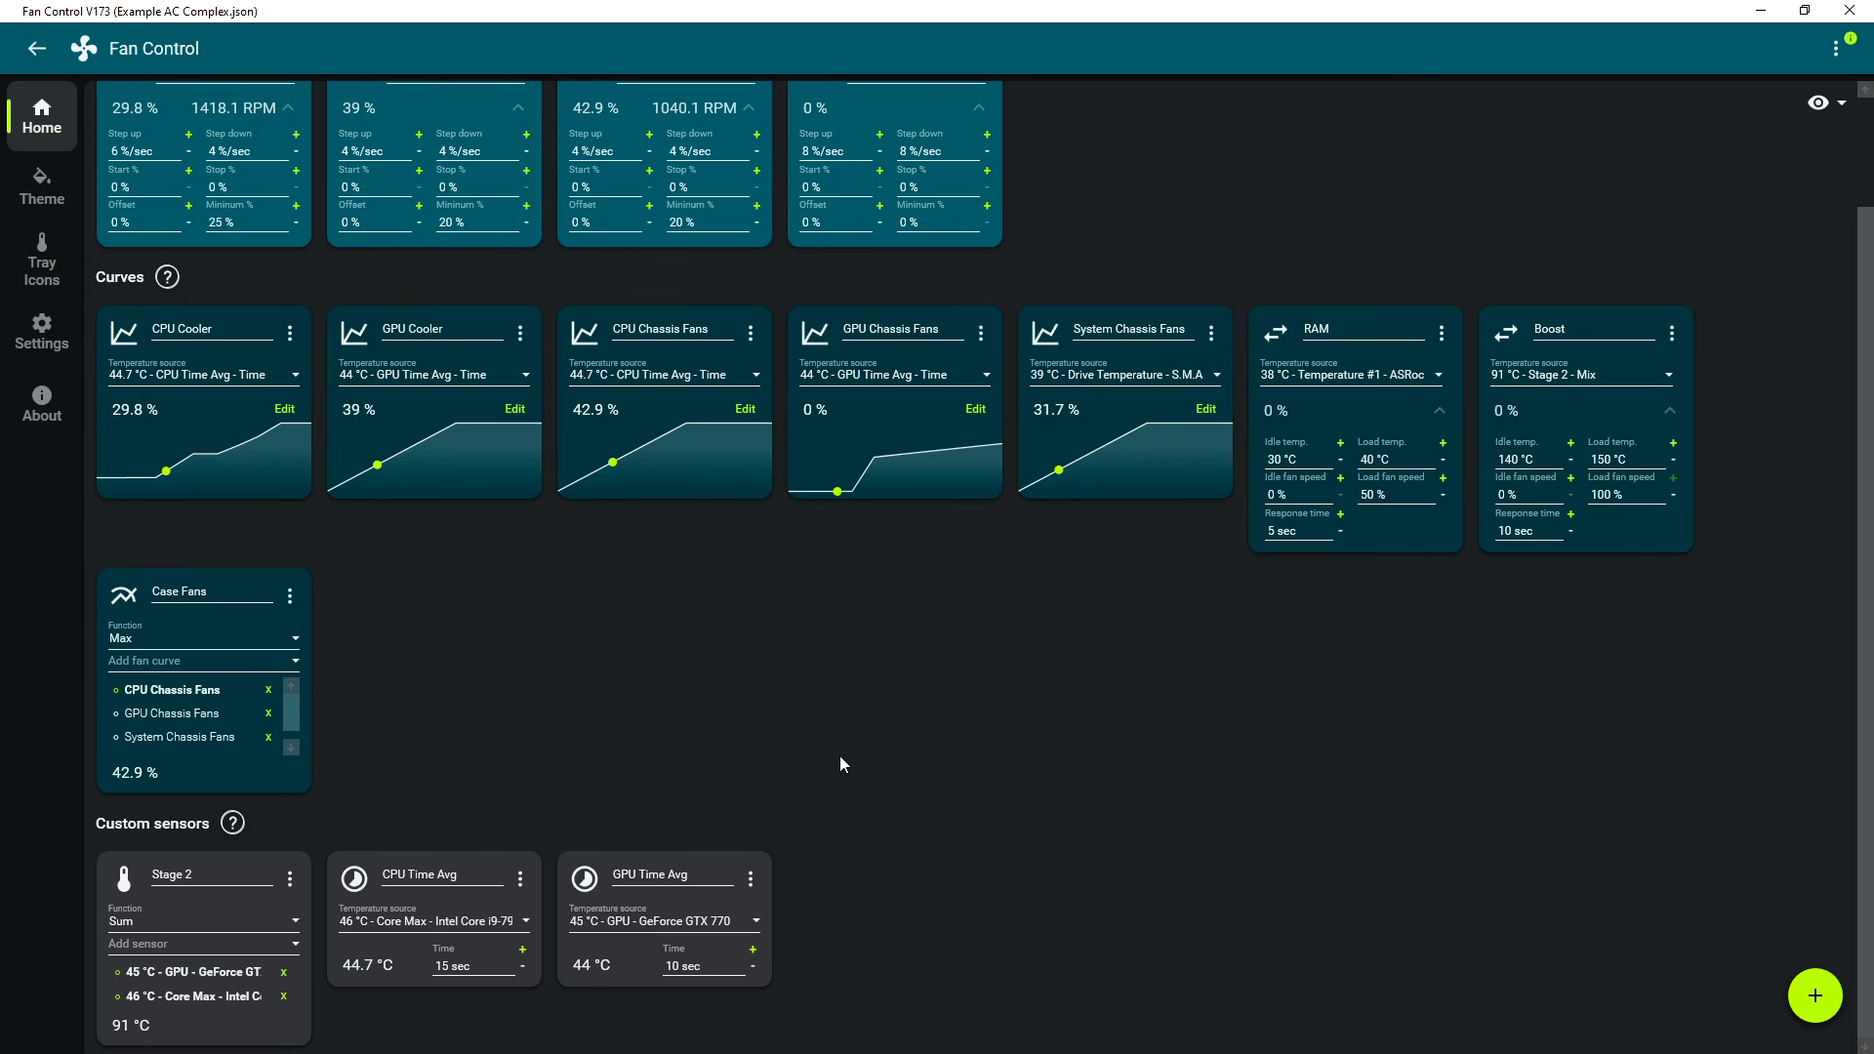
scroll(786, 681, "up", 1)
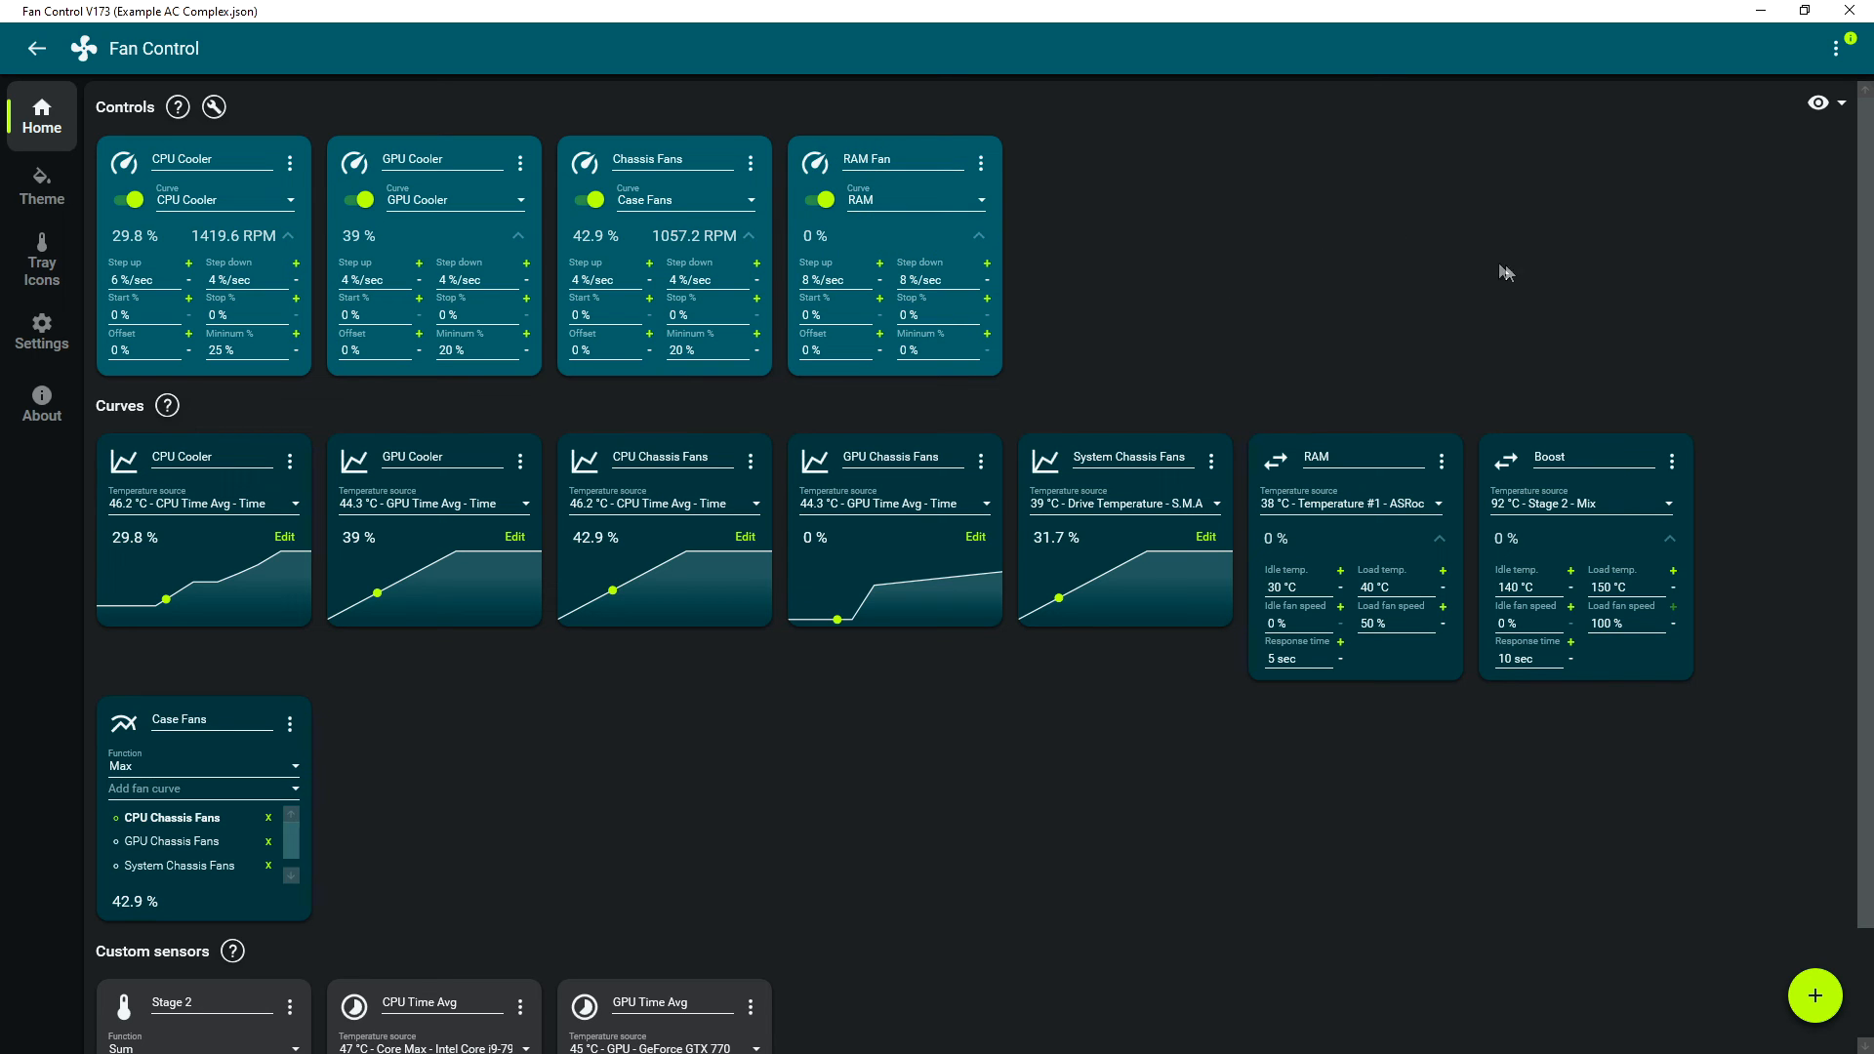
scroll(1541, 302, "down", 3)
scroll(1542, 322, "up", 2)
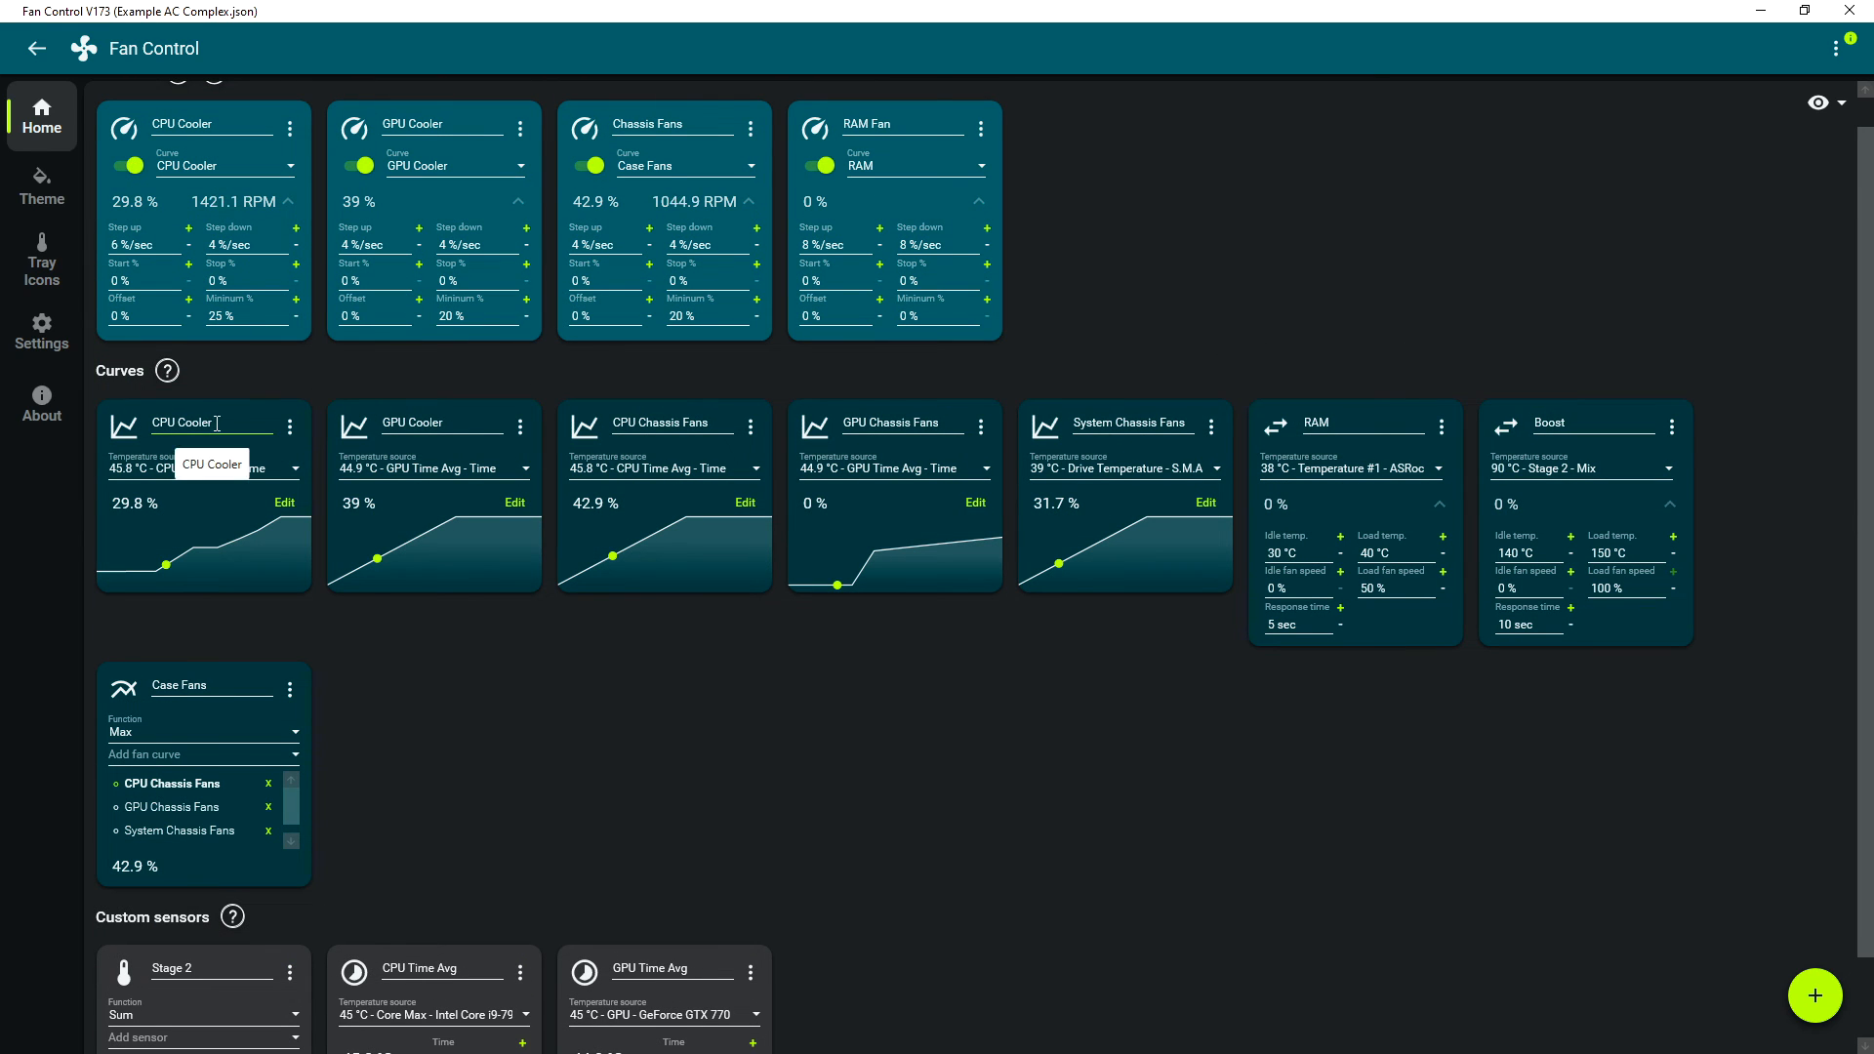
scroll(266, 494, "down", 2)
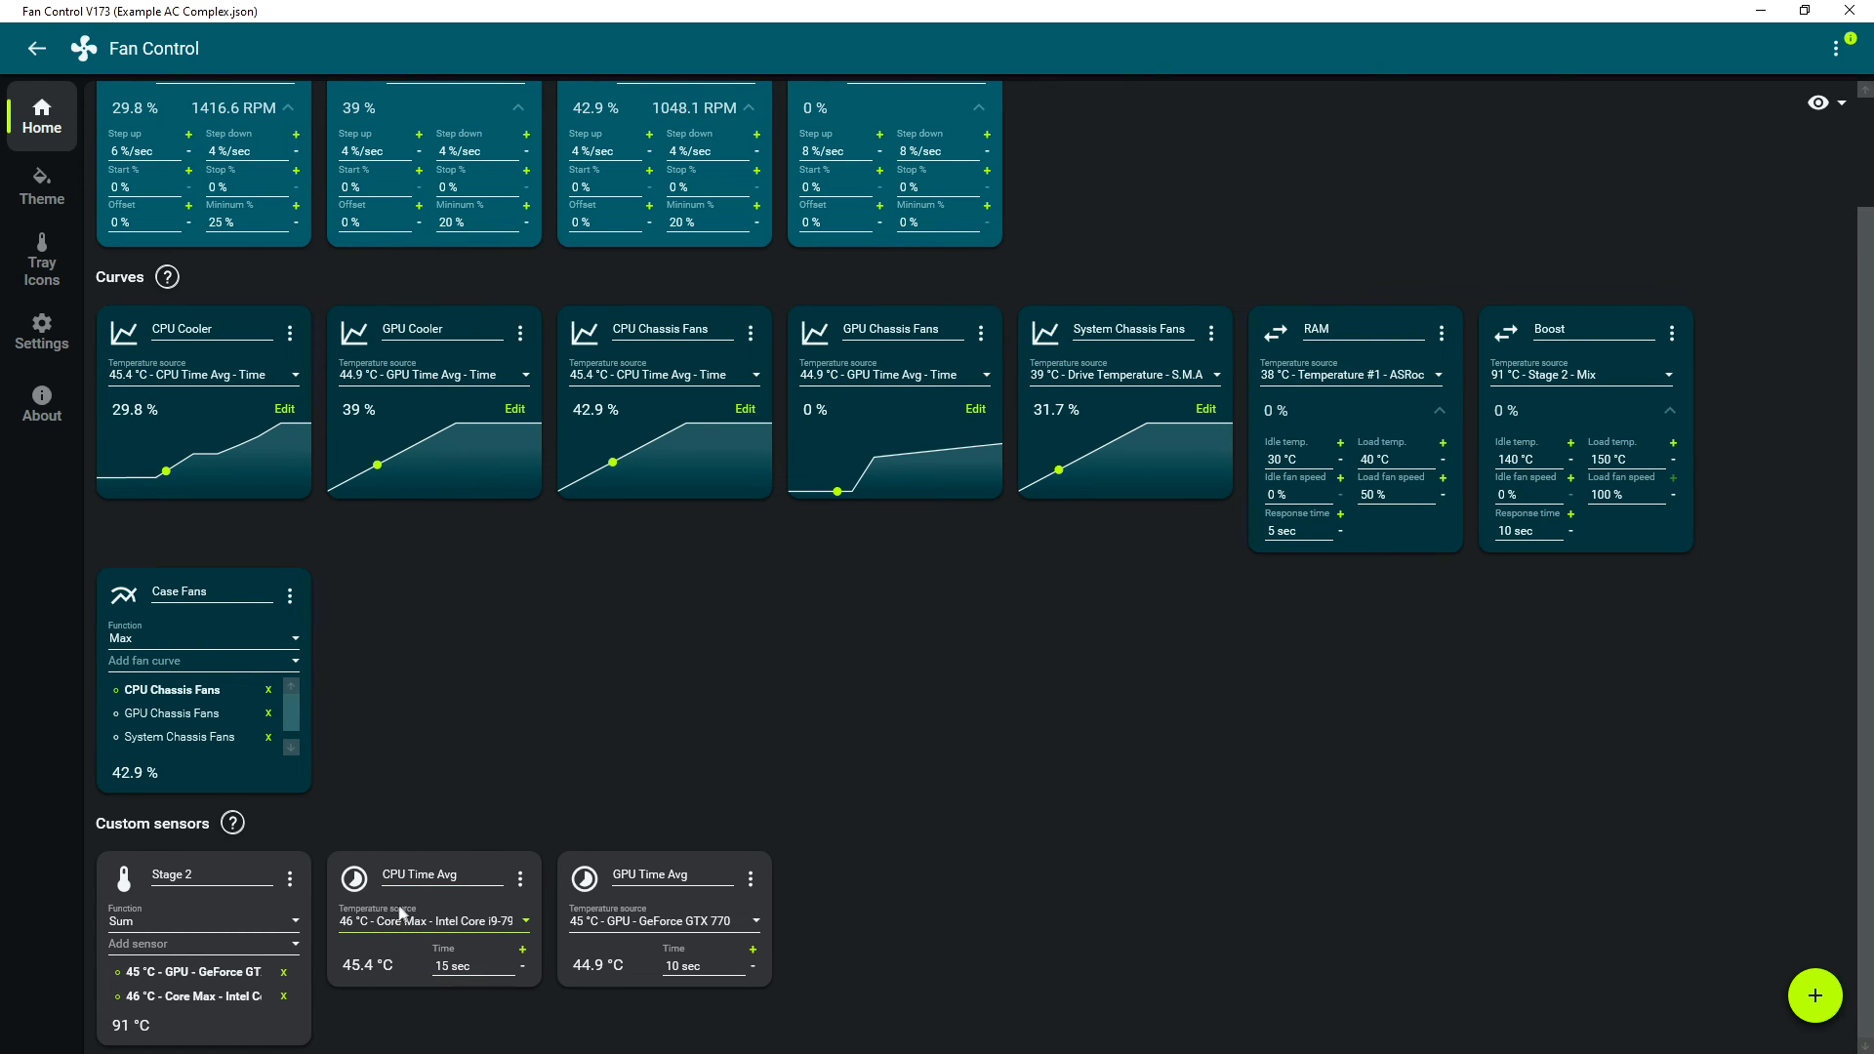
scroll(391, 927, "up", 3)
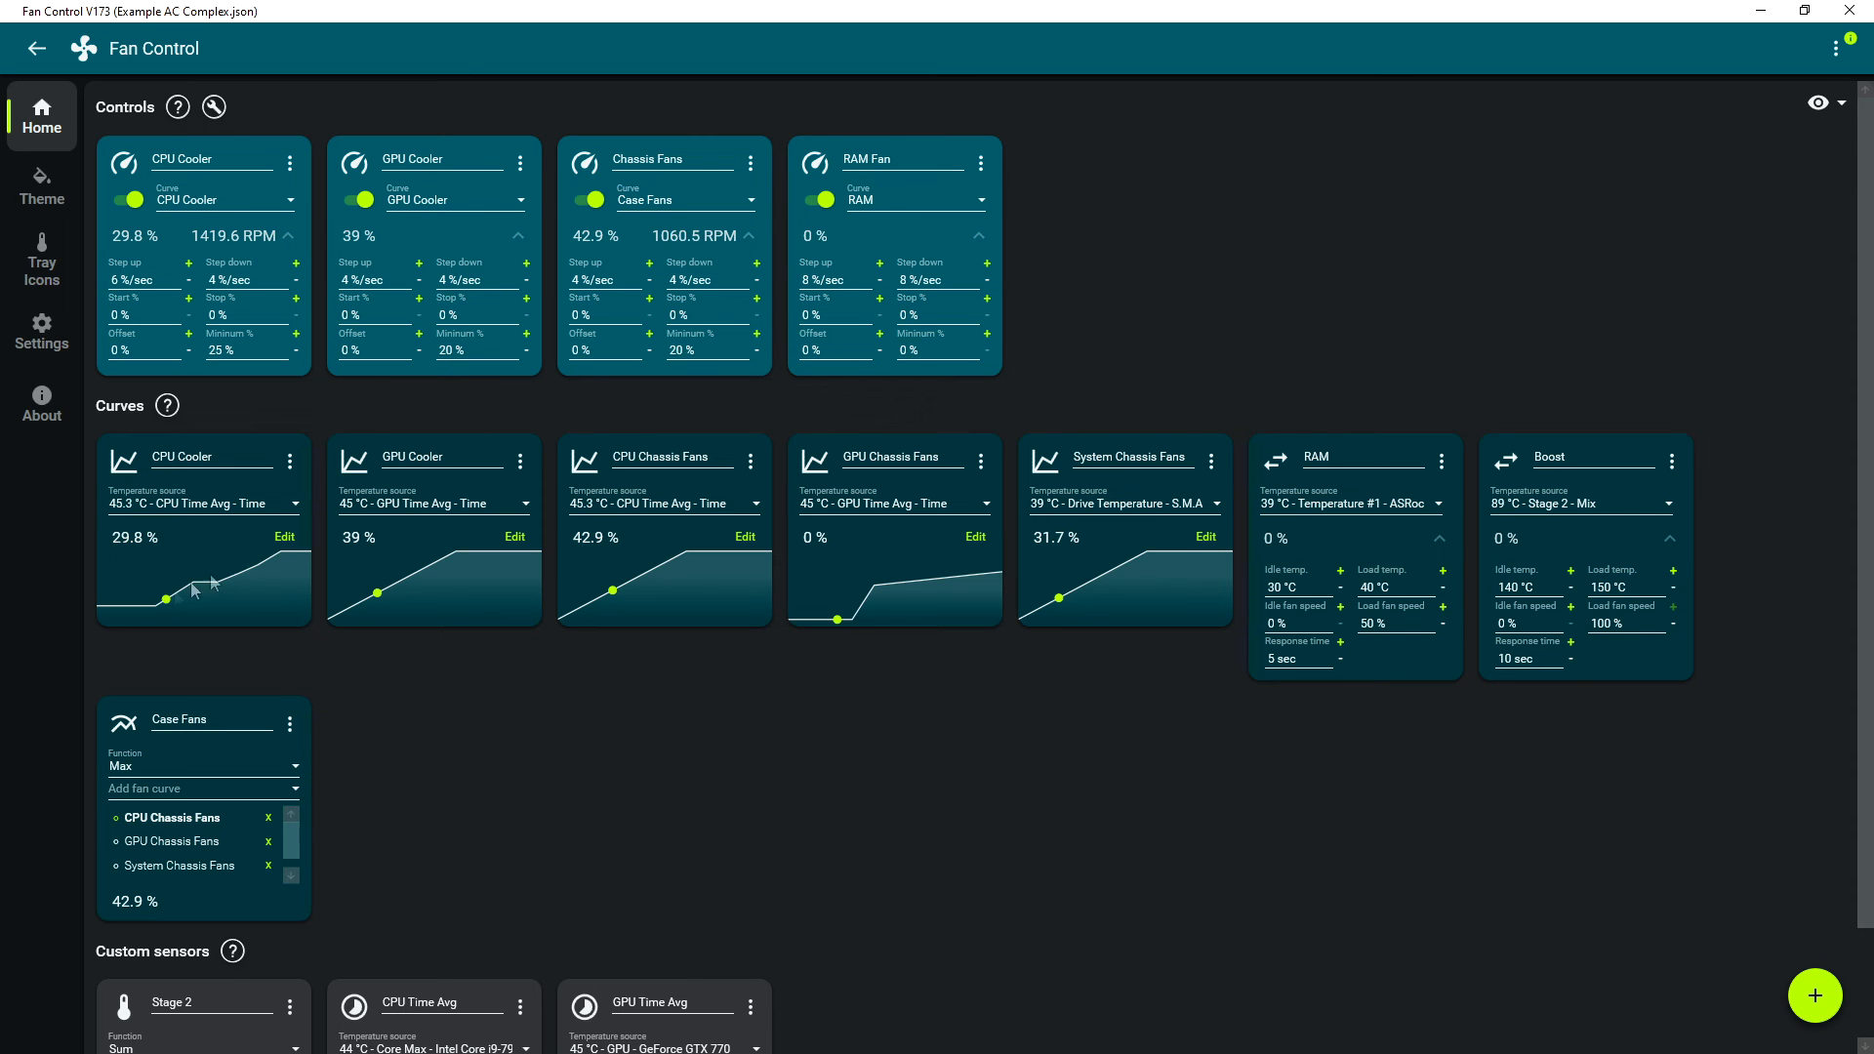
- Inspect the CPU Cooler curve's graph without changing it, and review the remaining curves with the CPU and GPU time-average sensors
left_click(284, 537)
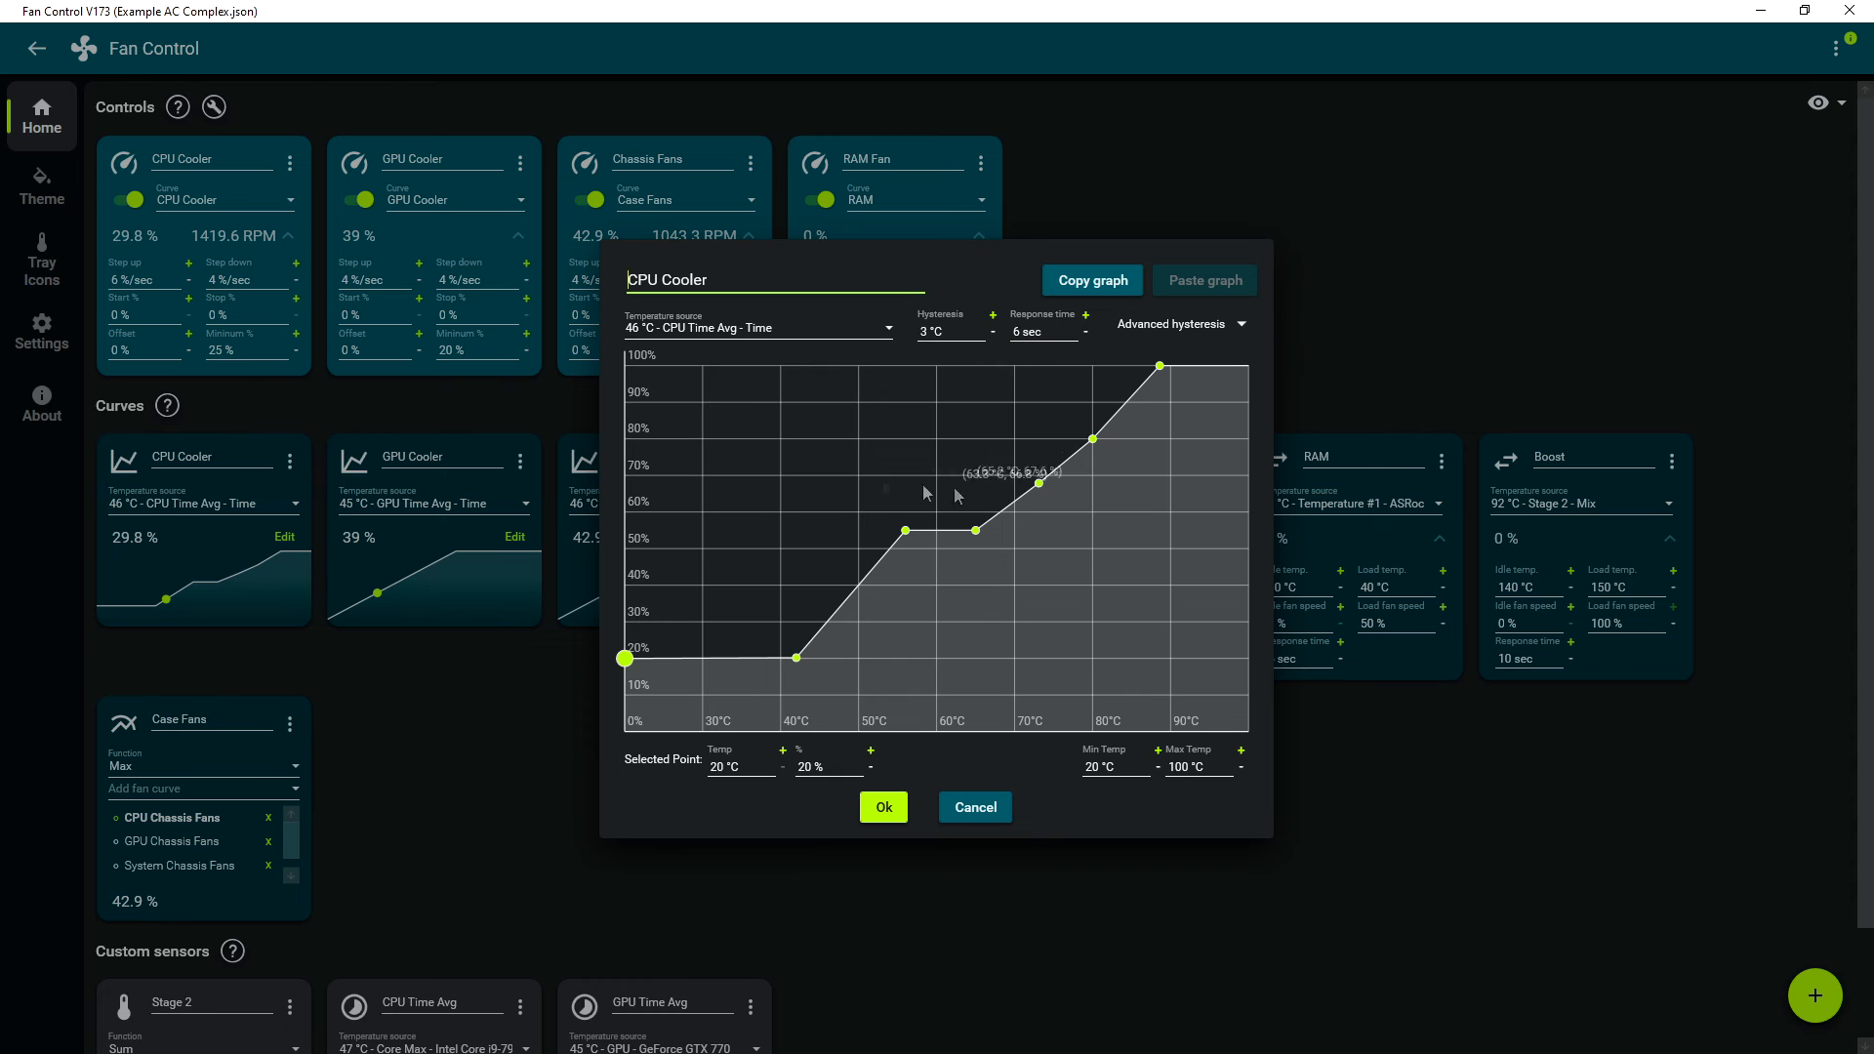
left_click(988, 817)
scroll(753, 853, "down", 2)
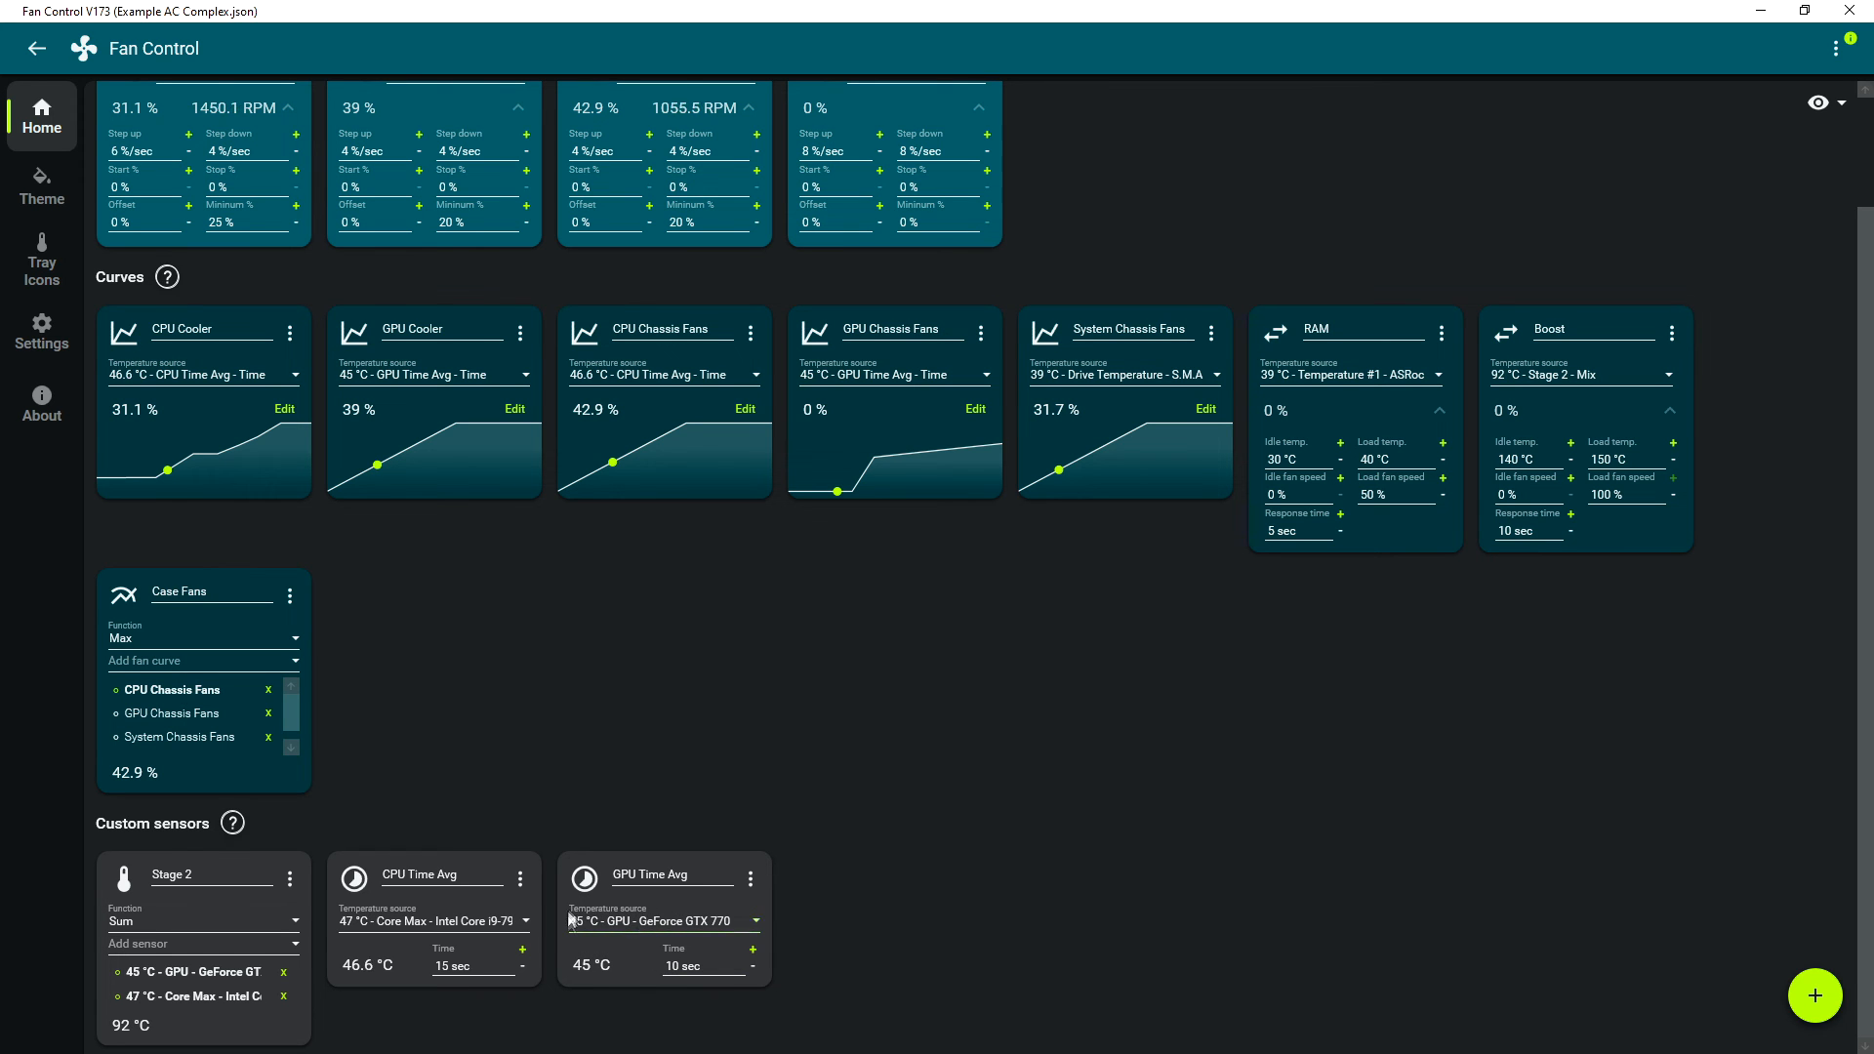
scroll(496, 728, "up", 2)
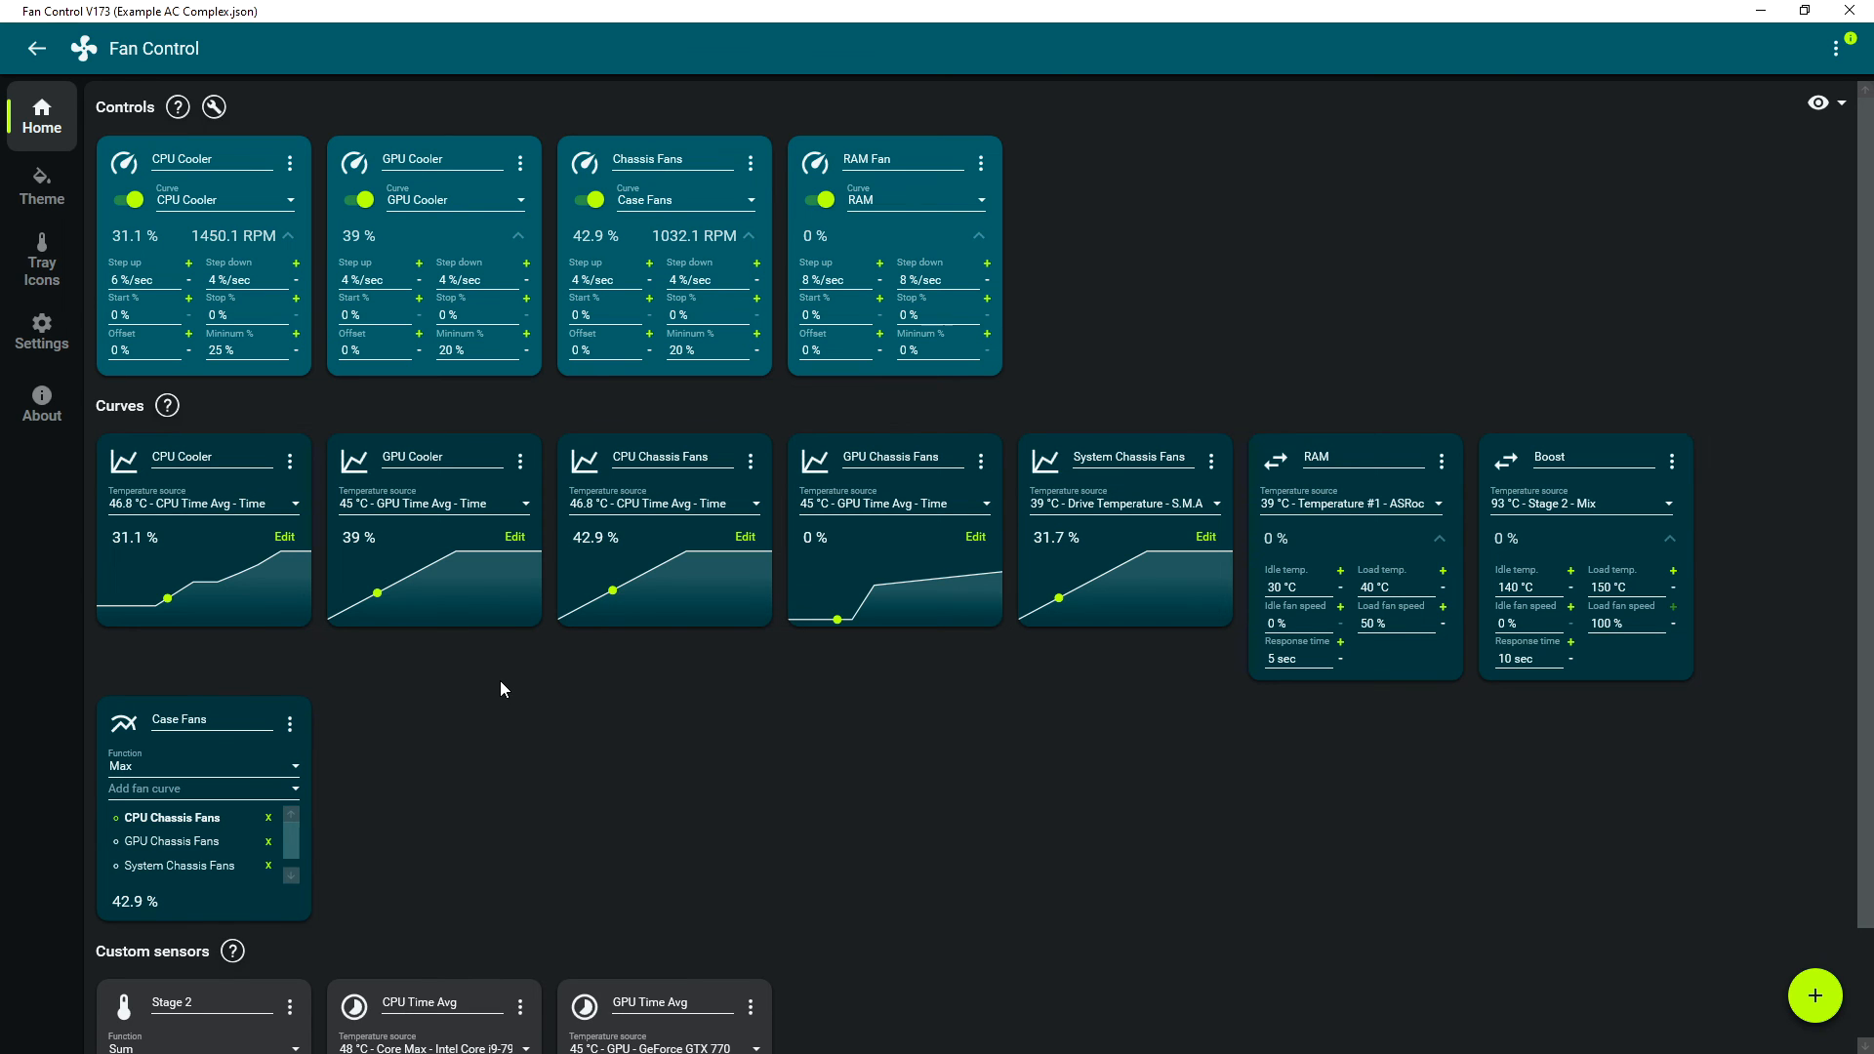
scroll(501, 681, "down", 2)
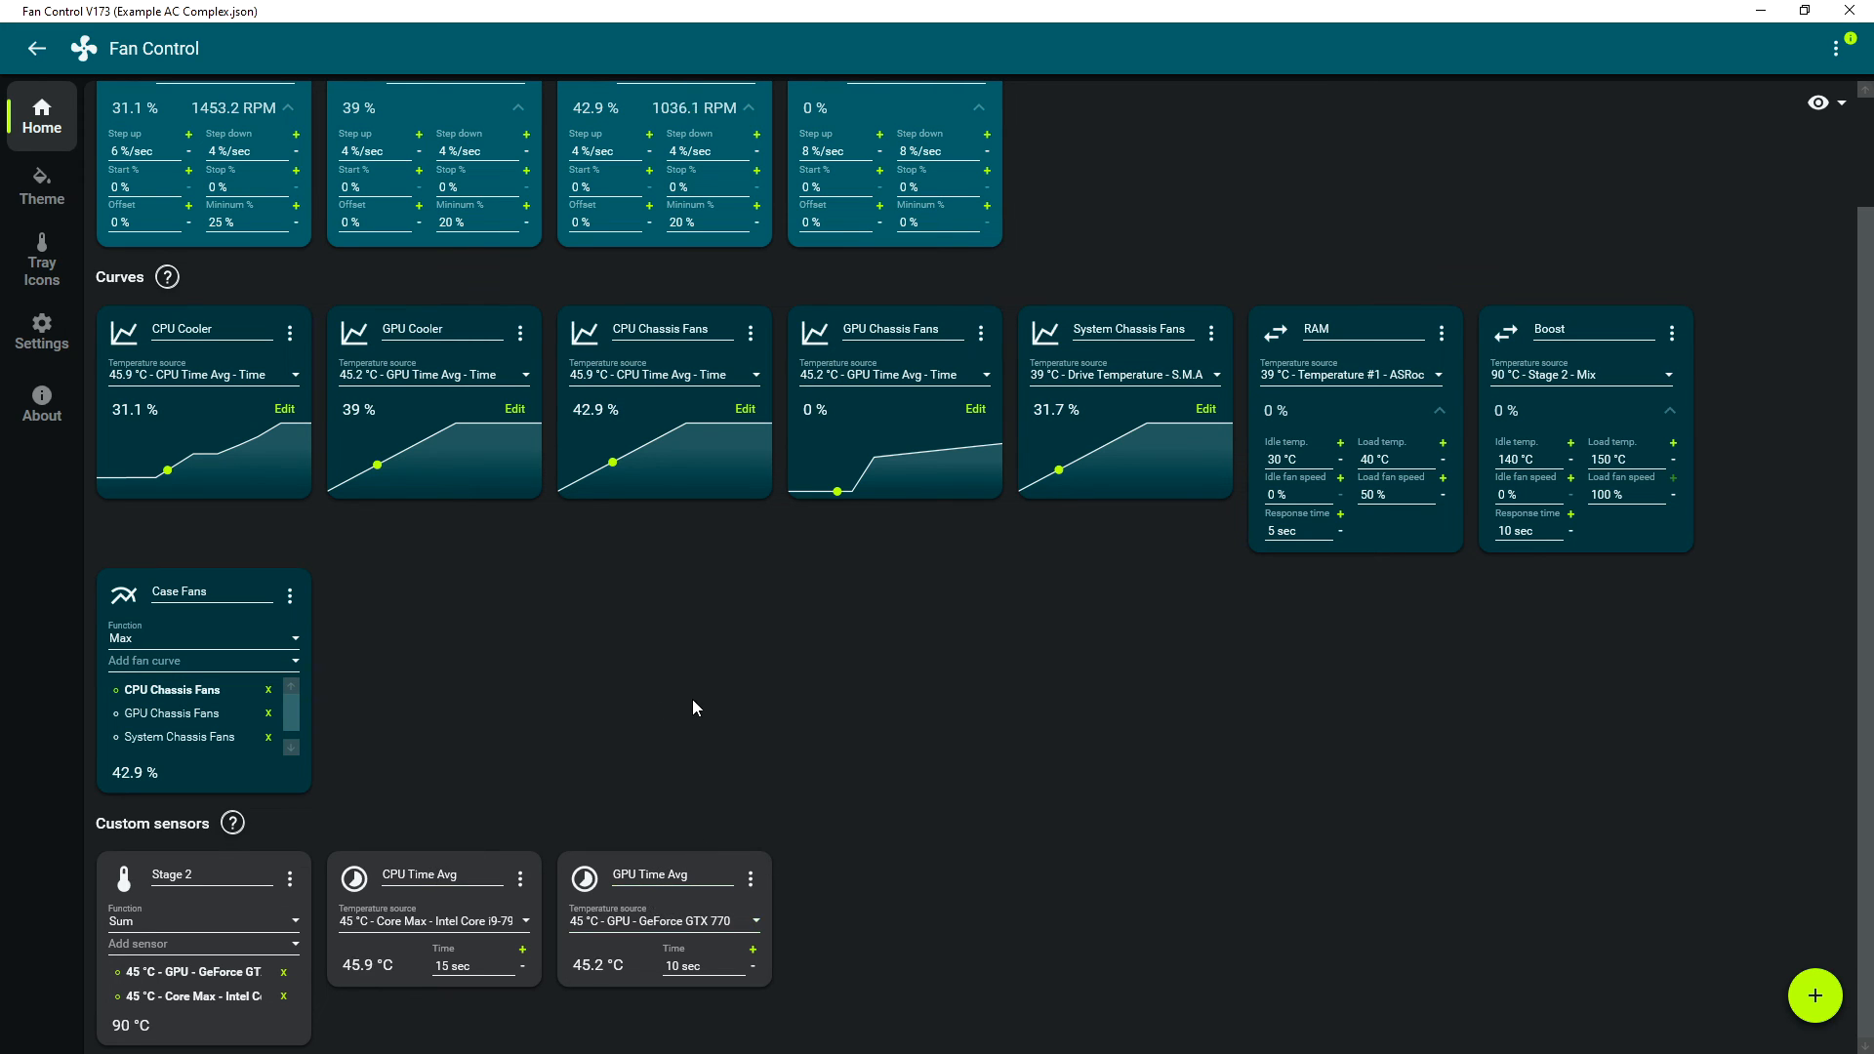
scroll(693, 699, "up", 2)
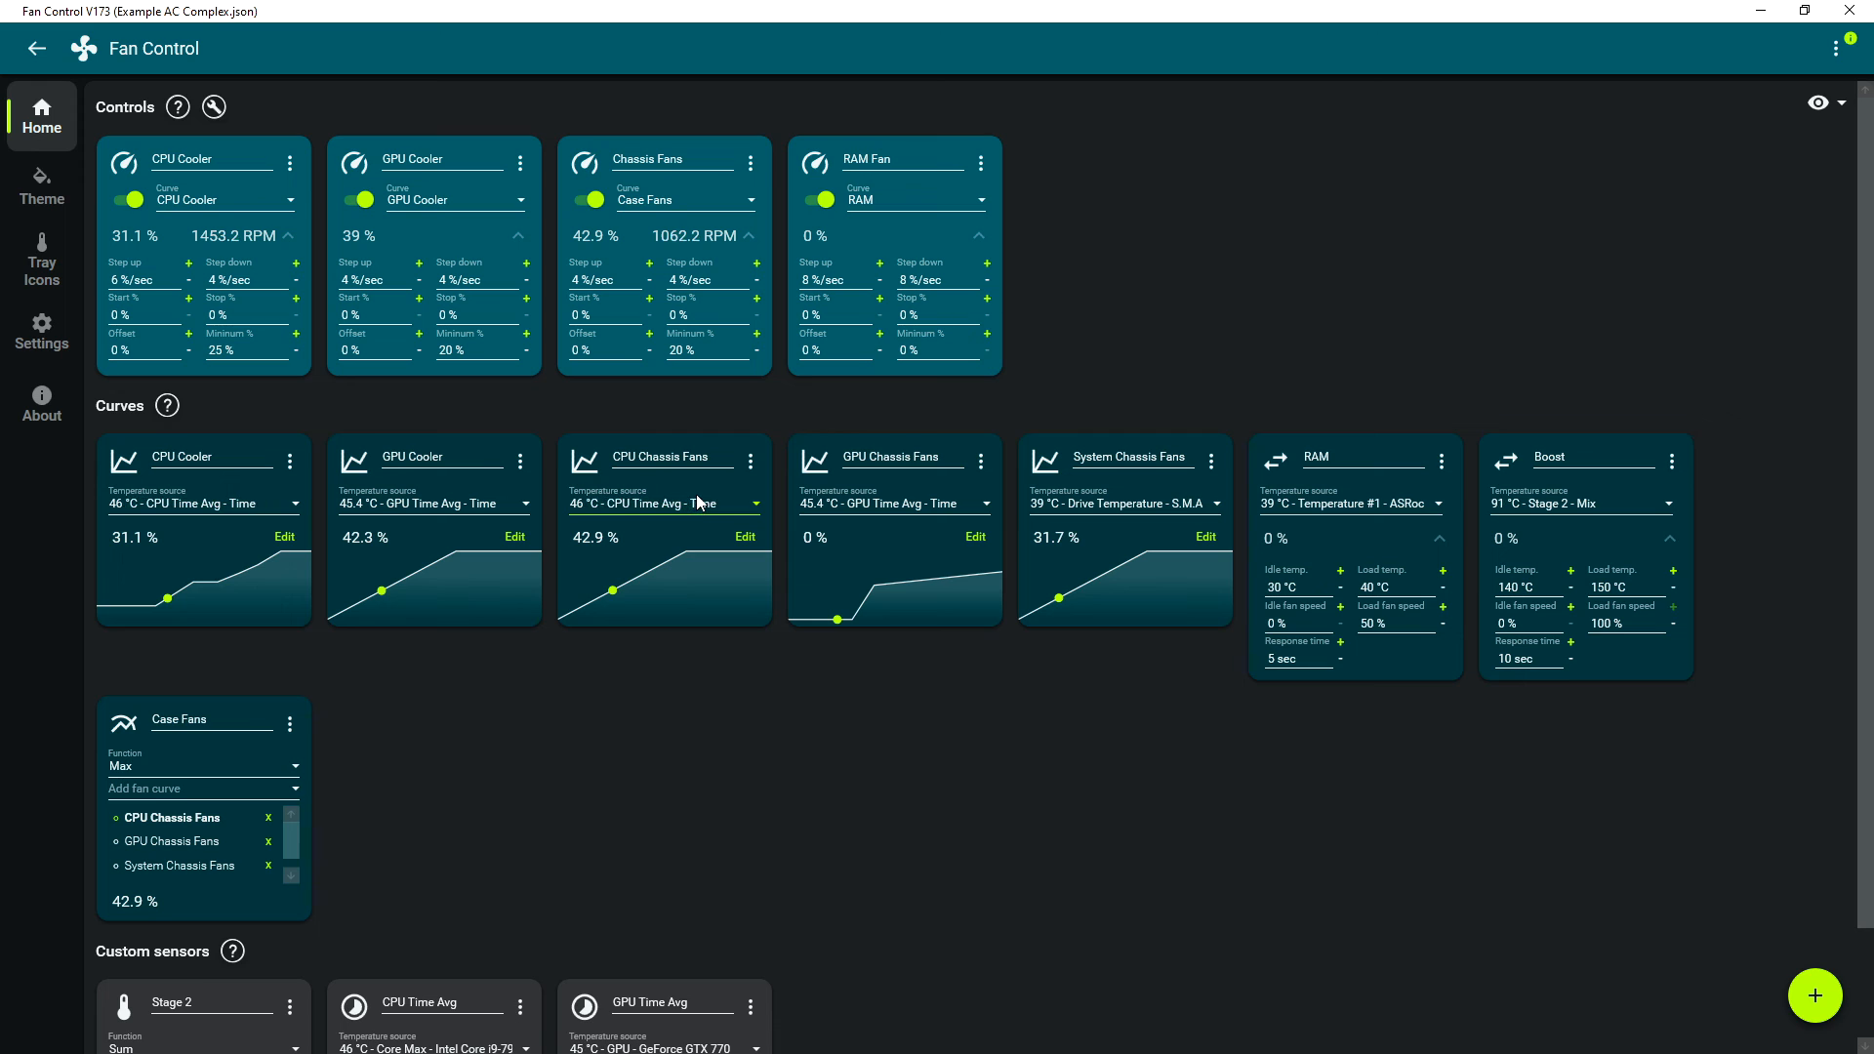
scroll(678, 491, "down", 2)
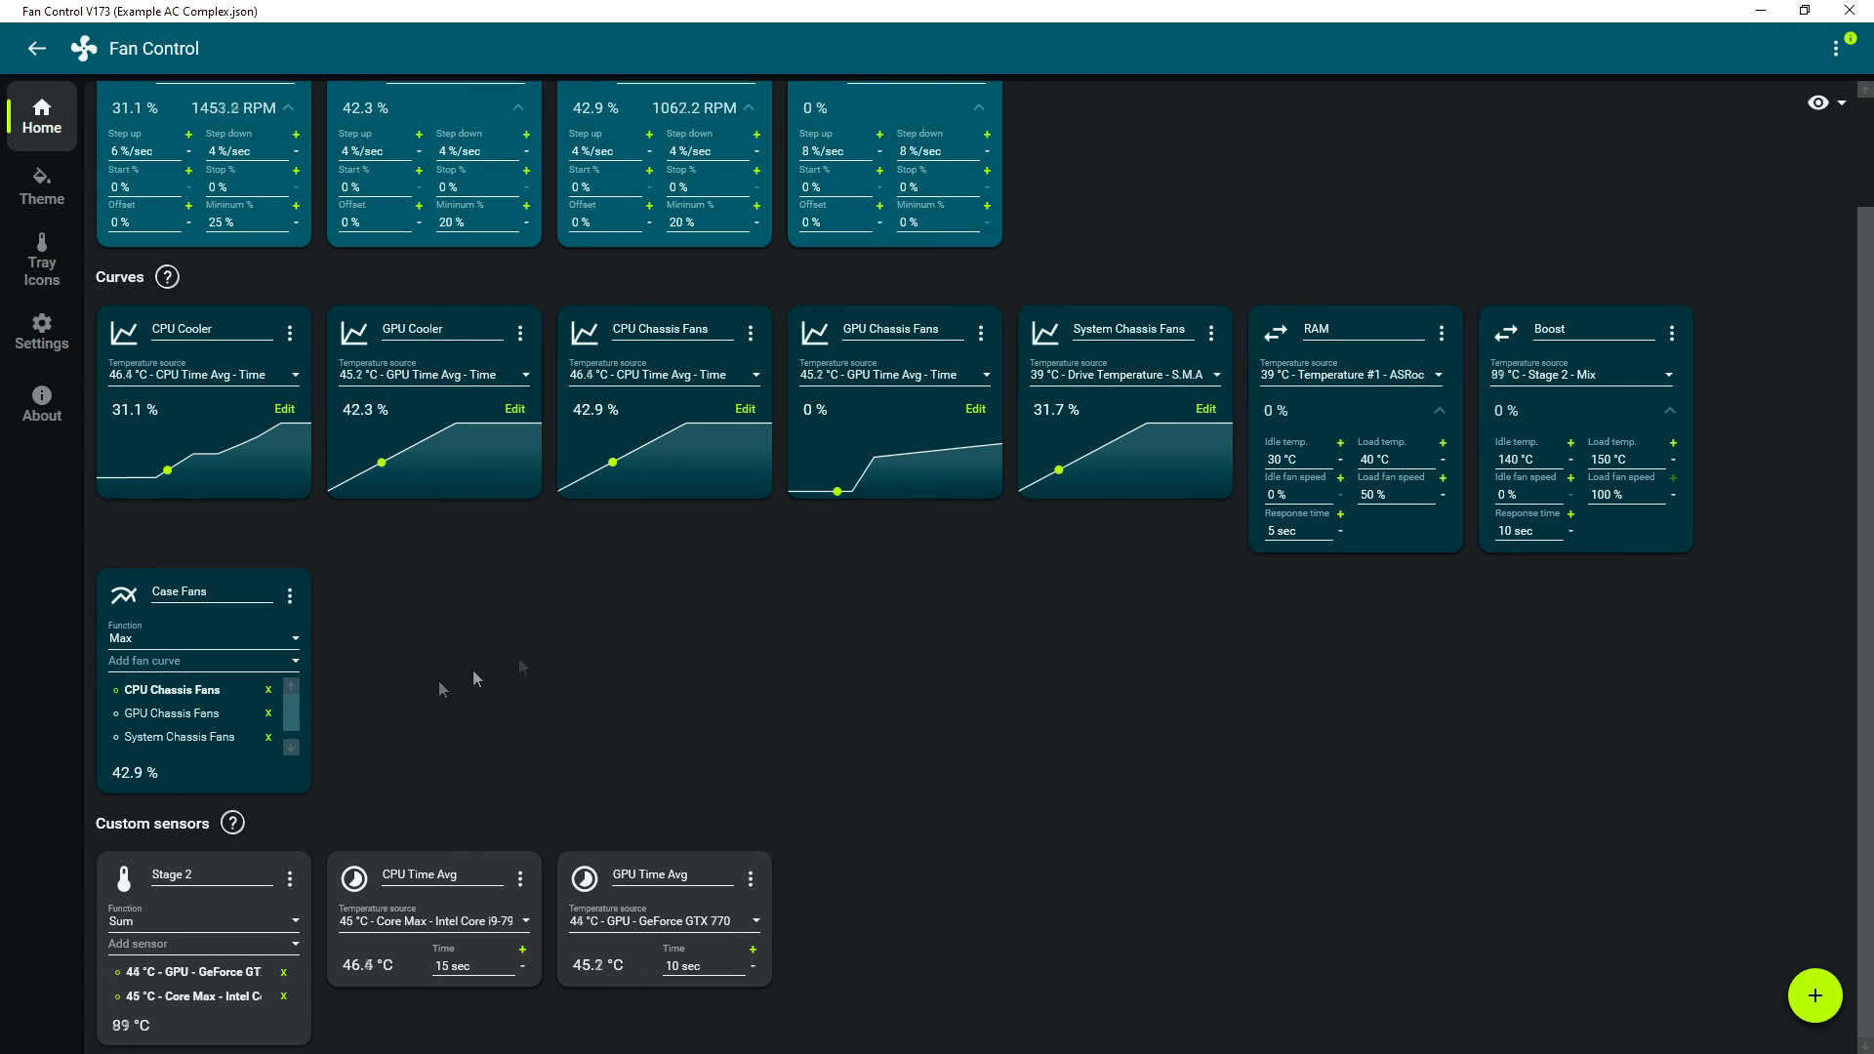
- Review the Case Fans mix members and the RAM and Boost trigger curve settings in the air-cooling configuration
scroll(171, 722, "down", 1)
scroll(156, 742, "up", 1)
mouse_move(285, 705)
left_mouse_down()
mouse_move(283, 731)
mouse_move(288, 705)
left_mouse_up()
left_click(1603, 495)
scroll(1215, 224, "up", 2)
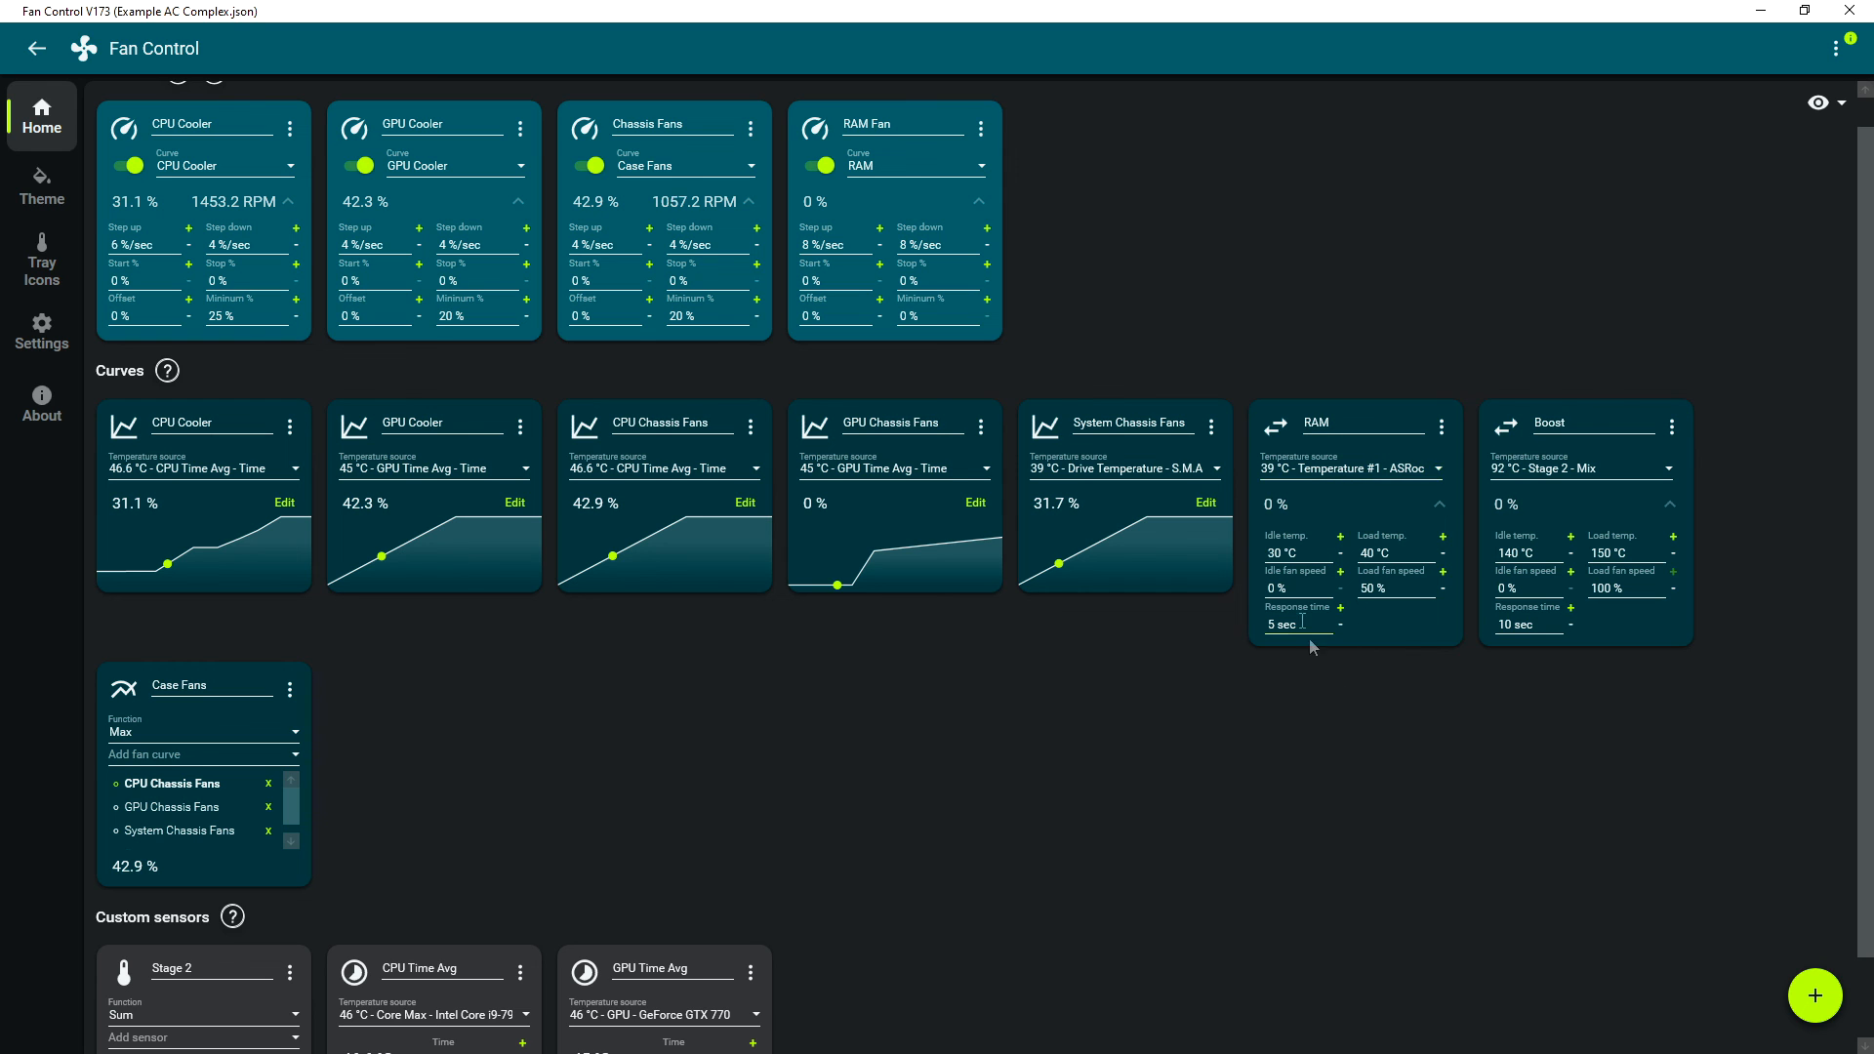
- Load the saved configuration file Example WC Complex.json
left_click(1835, 50)
left_click(1751, 232)
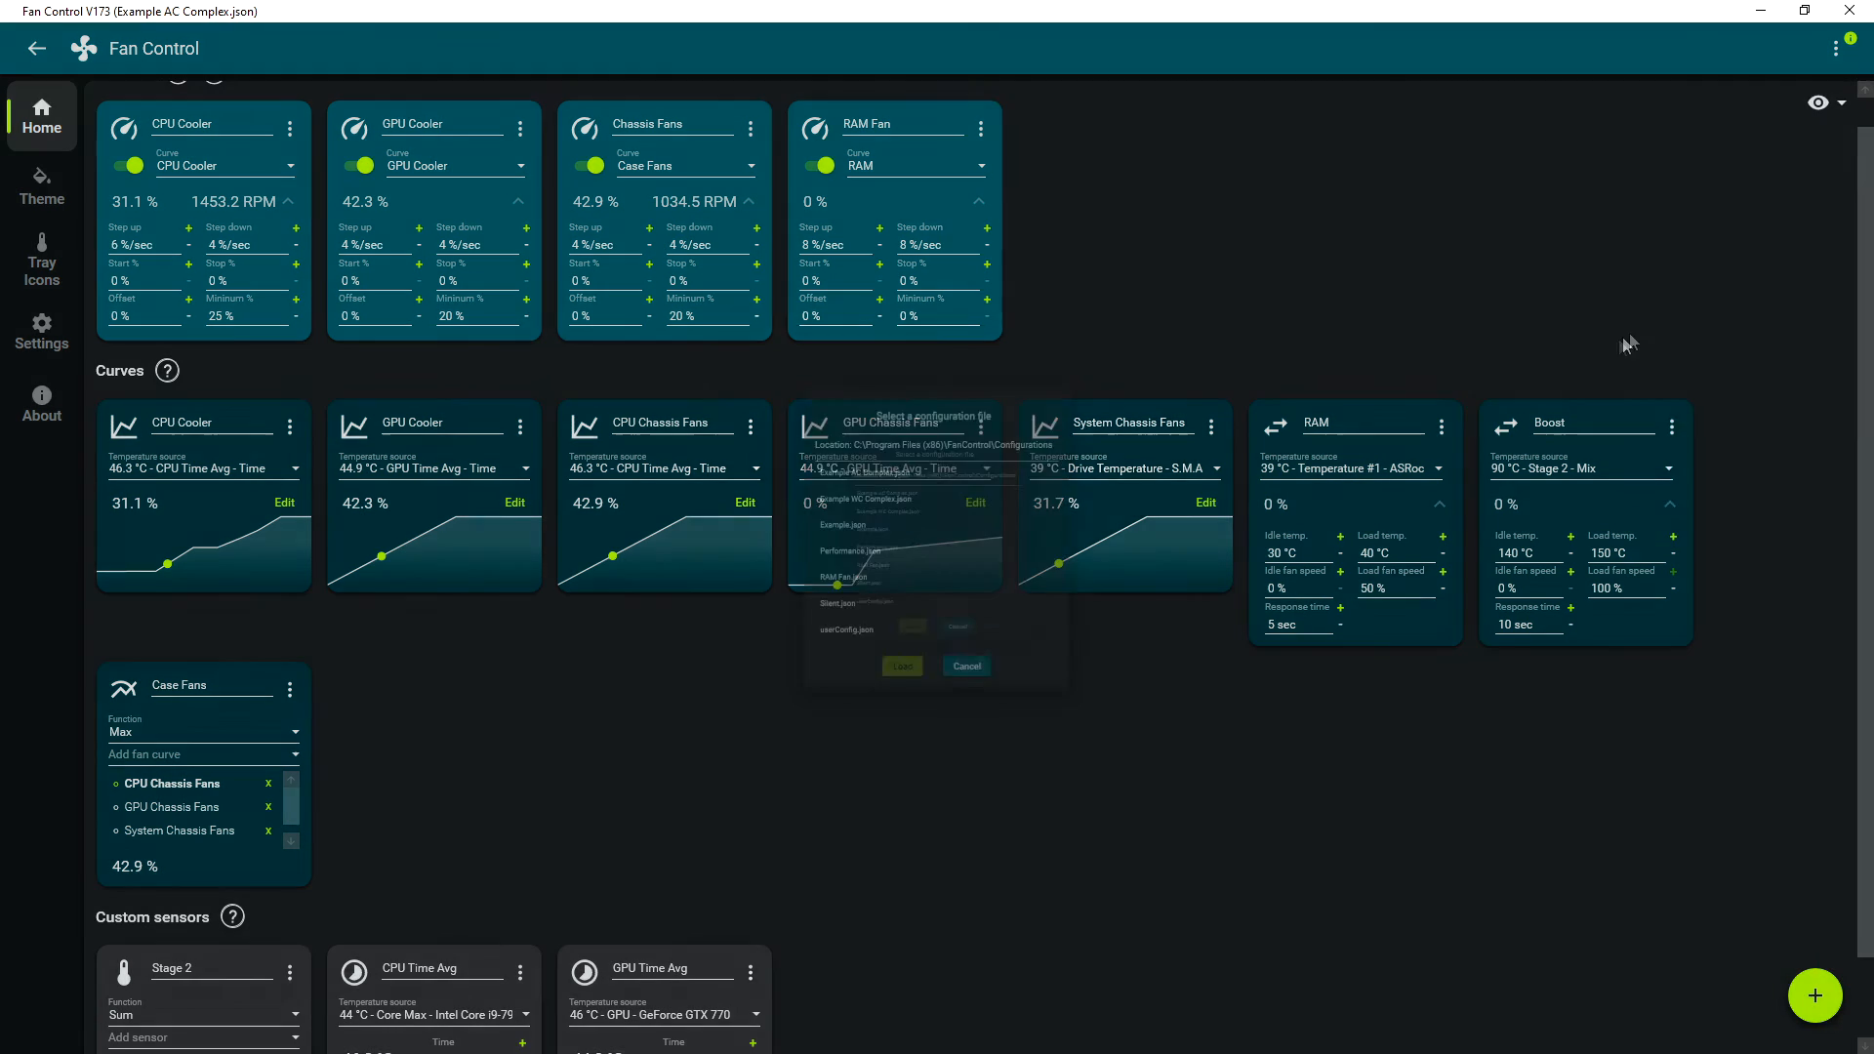
left_click(872, 492)
left_click(883, 737)
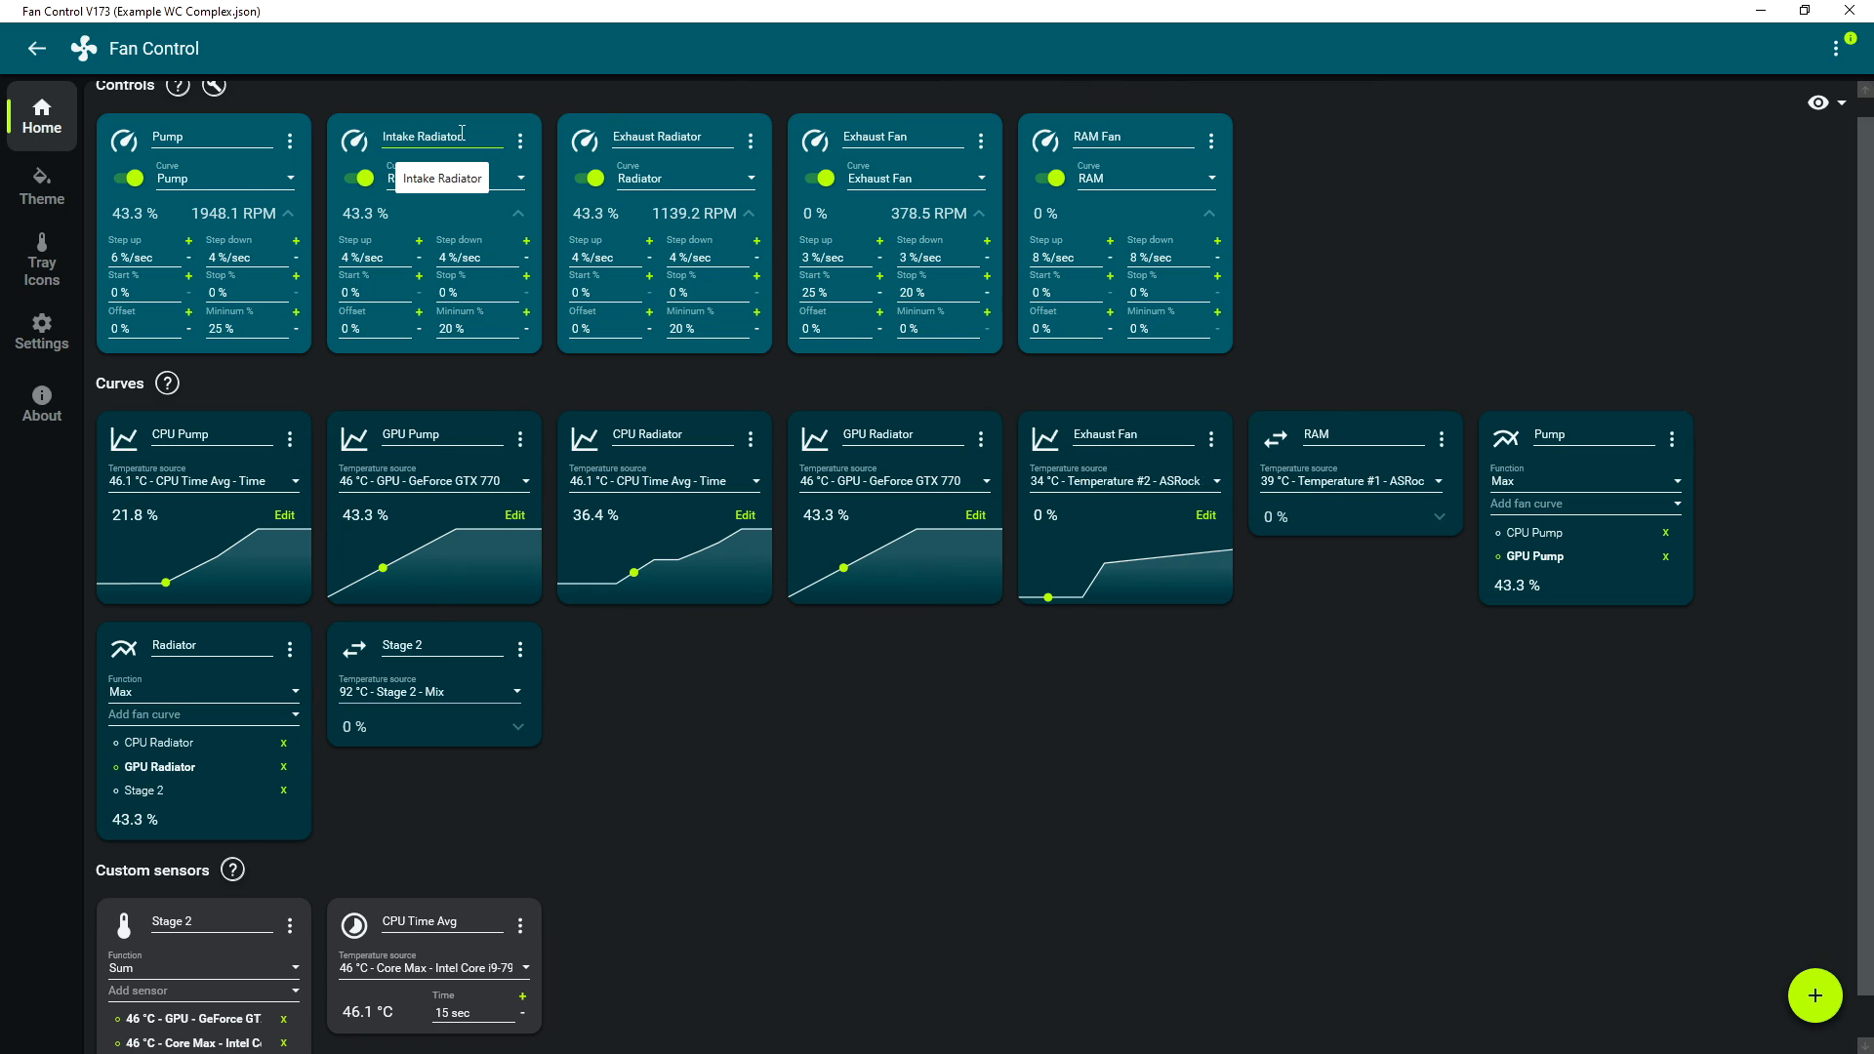
- Examine the Intake Radiator and Exhaust Radiator controls and their neighbouring fan controls without changing them
left_click(469, 137)
left_click(699, 144)
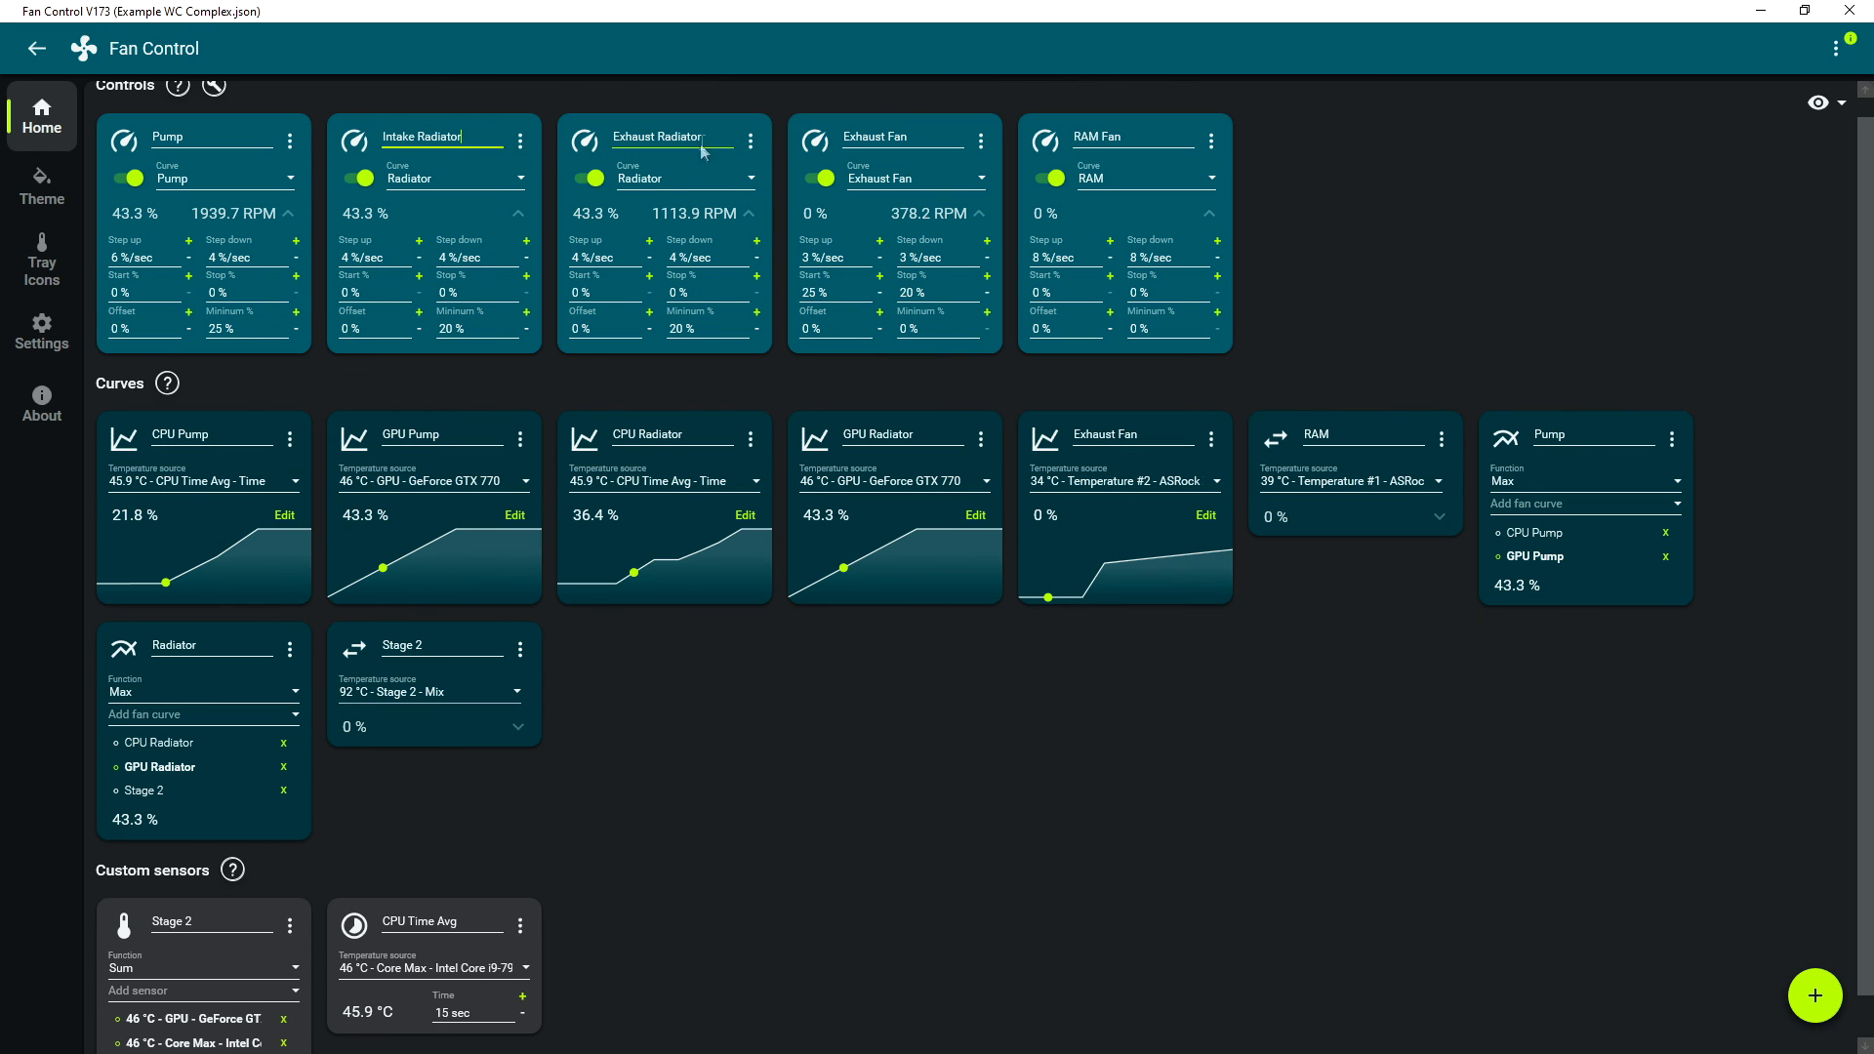
left_click(491, 143)
left_click(715, 140)
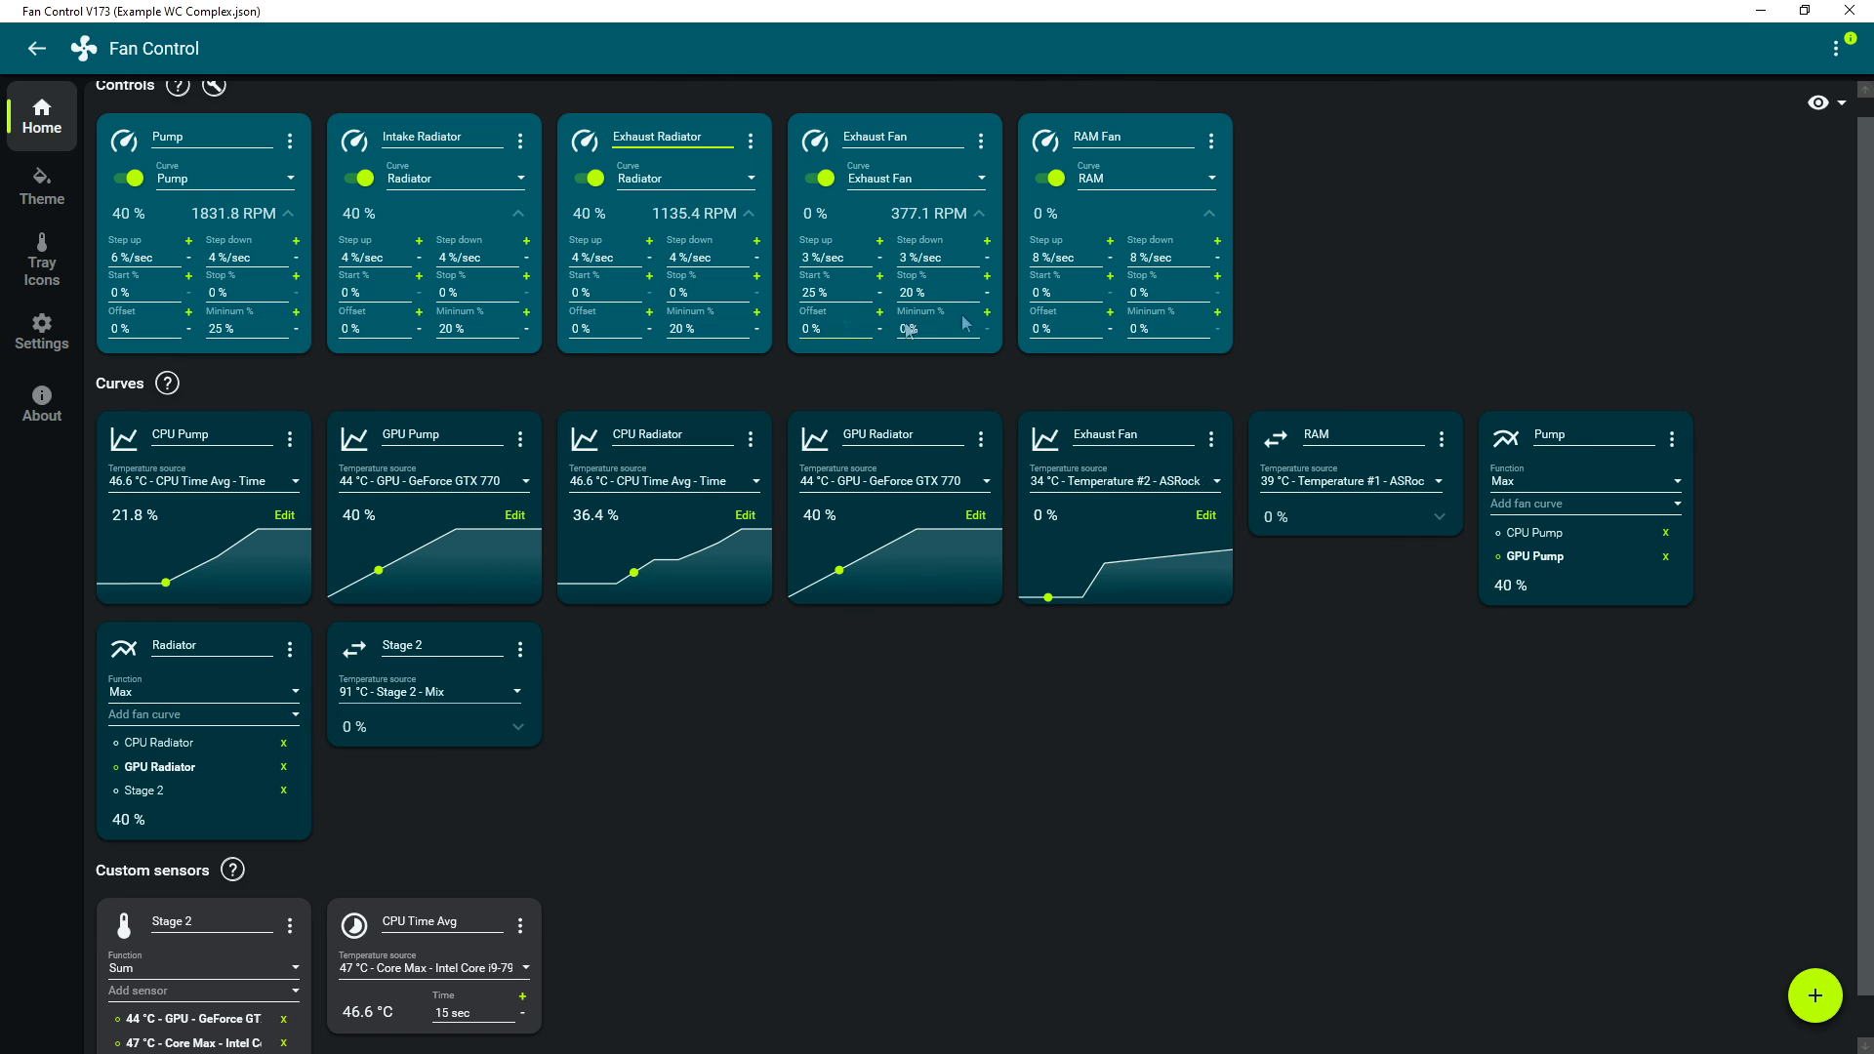
left_click(1349, 269)
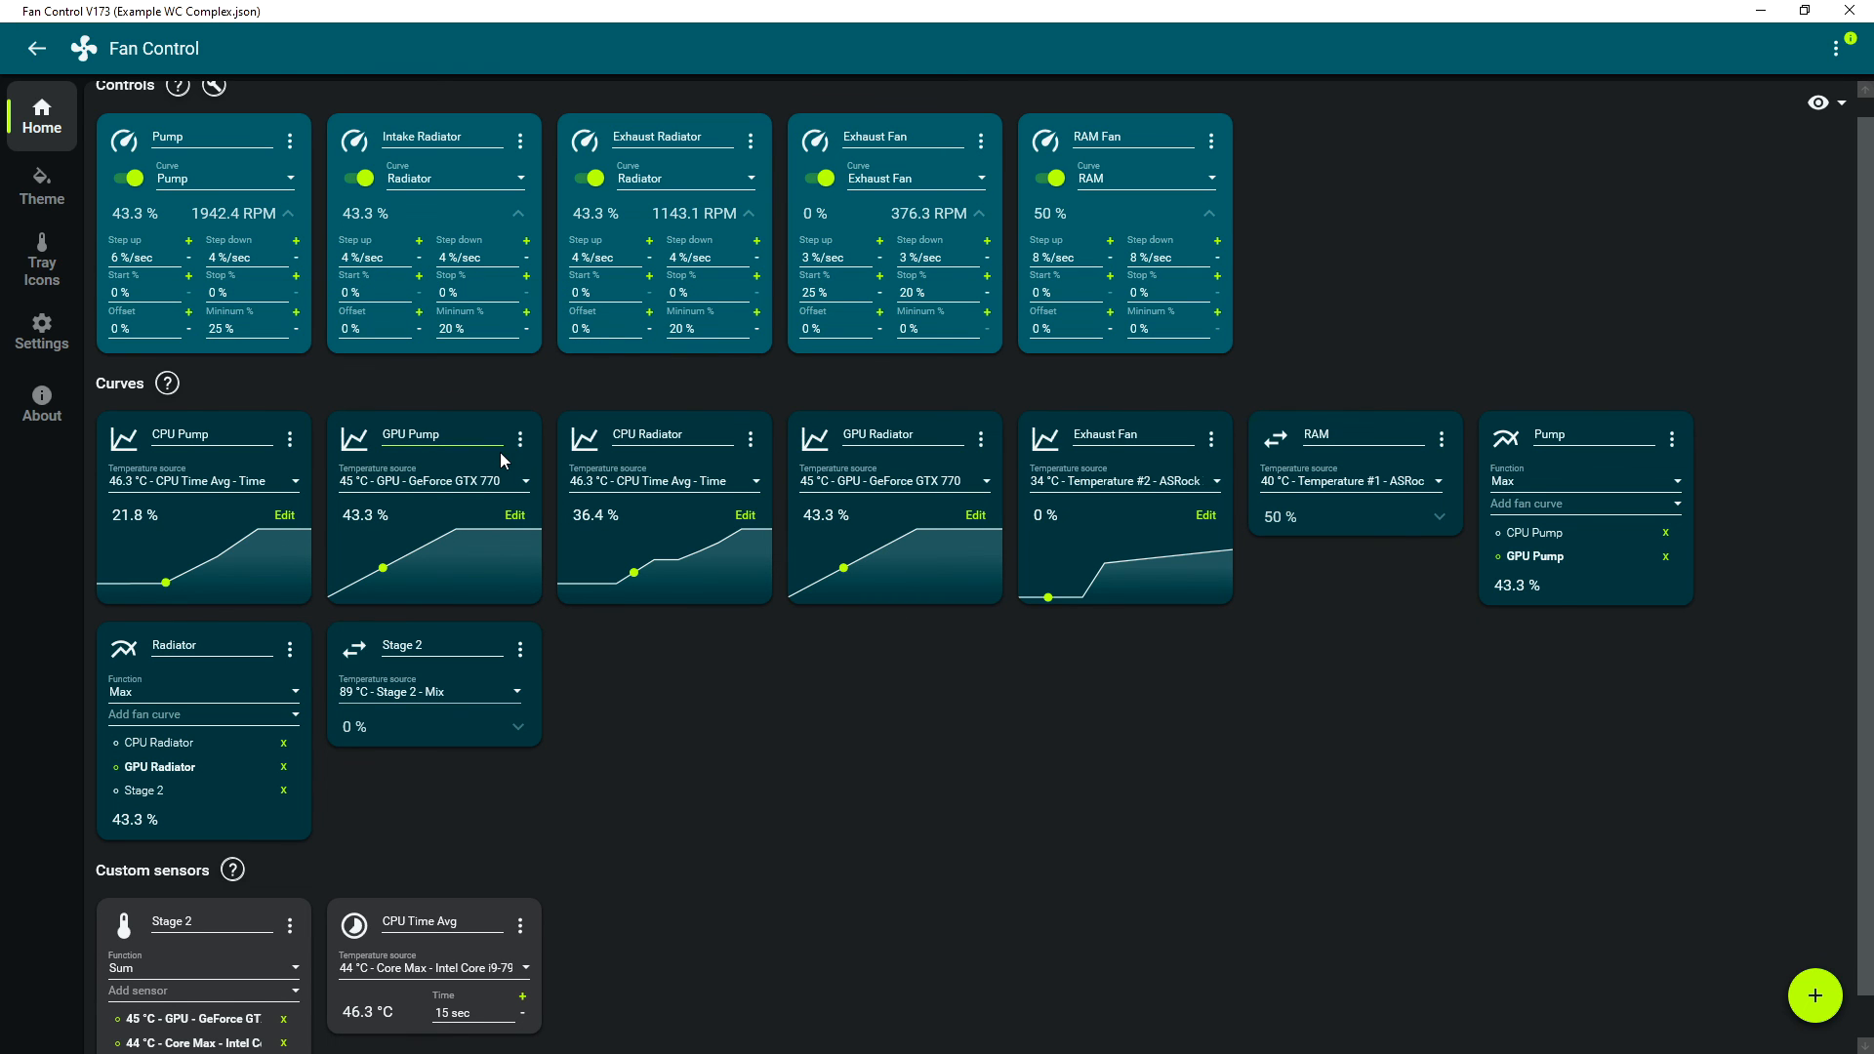
- Expand the Stage 2 trigger curve and examine its settings together with the Stage 2 and CPU Time Avg custom sensors
scroll(469, 312, "down", 1)
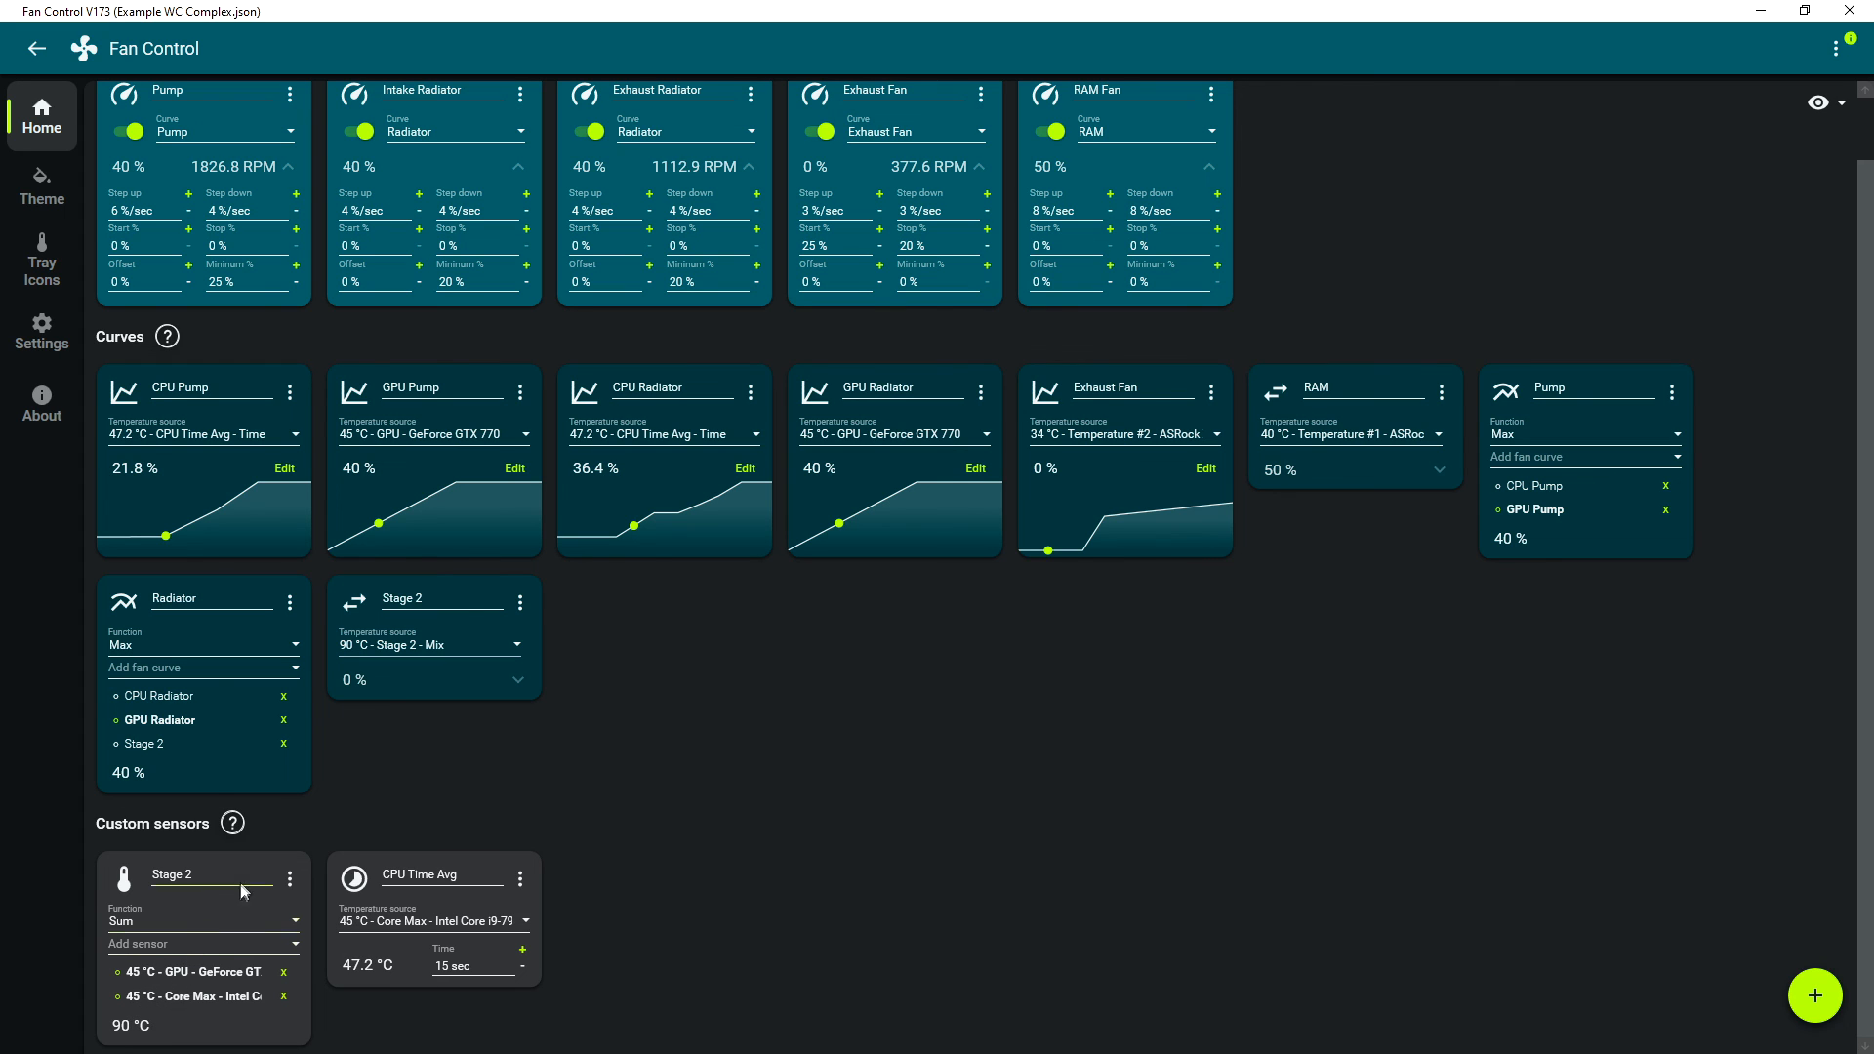
left_click(473, 686)
scroll(374, 879, "down", 1)
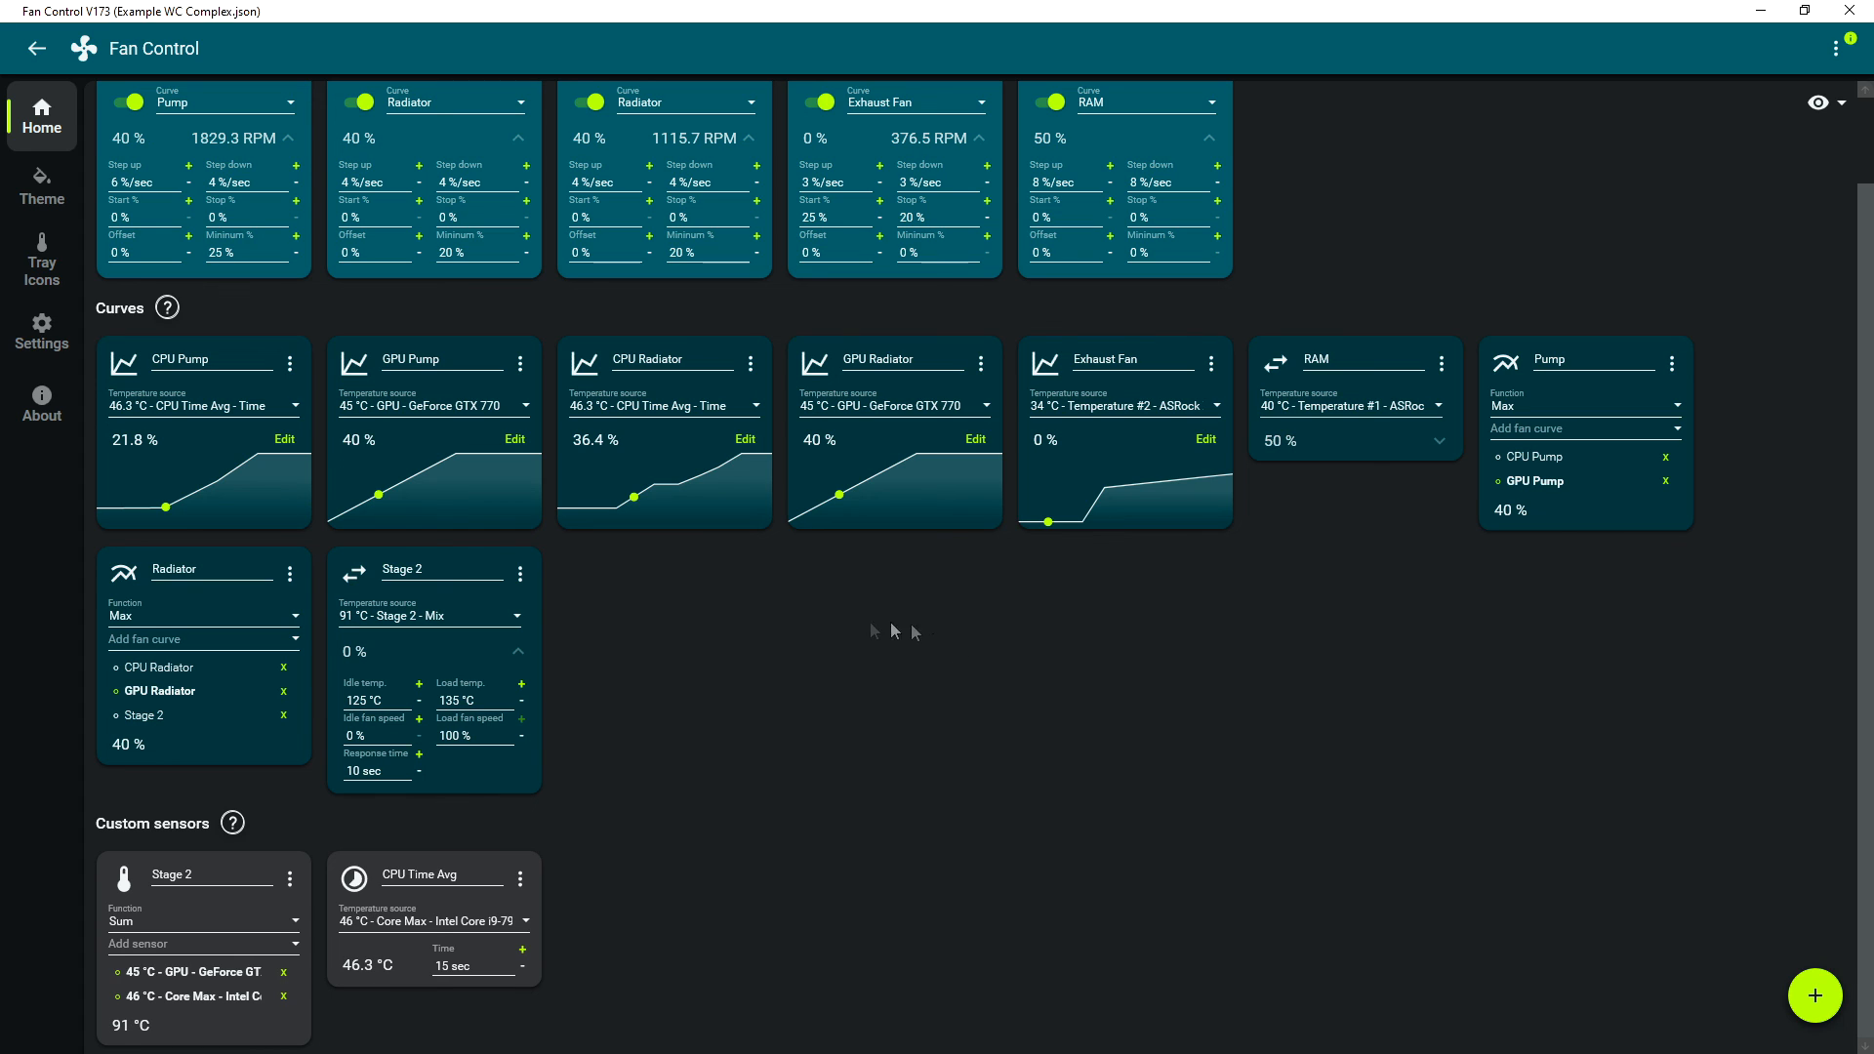
scroll(841, 646, "up", 1)
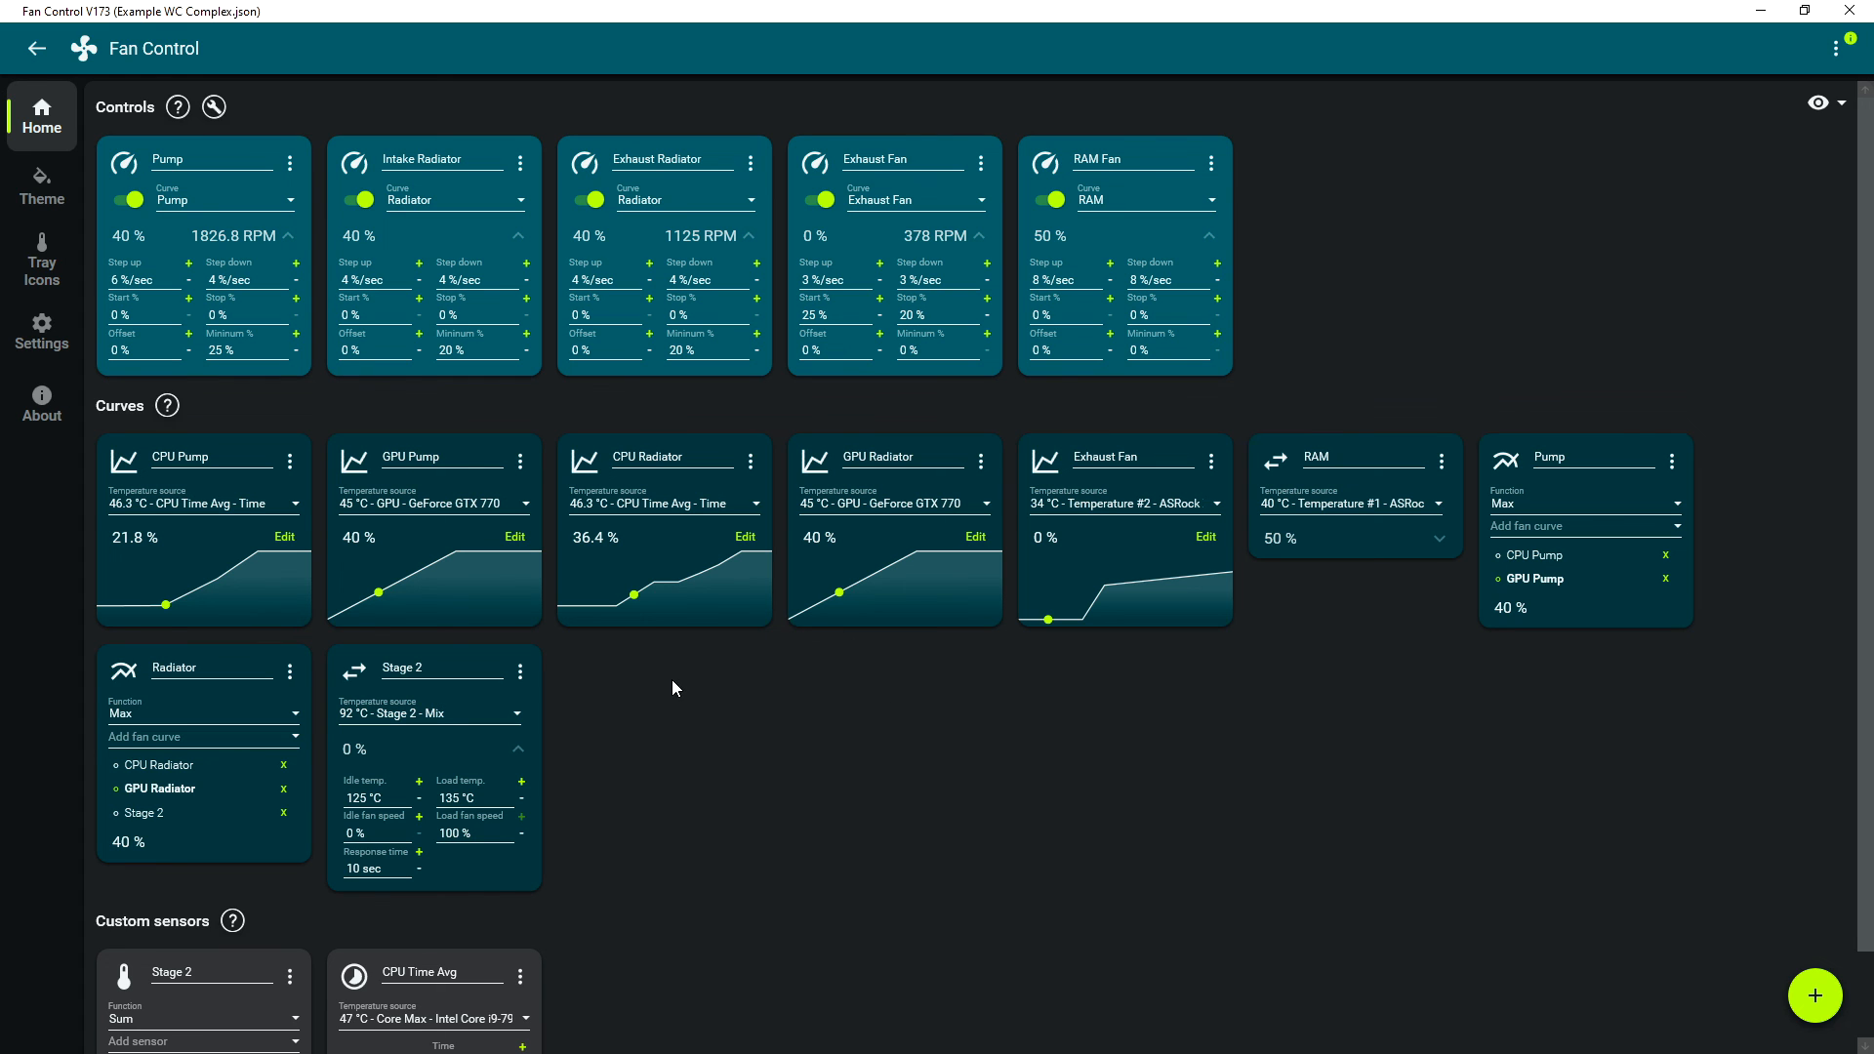
scroll(663, 687, "down", 1)
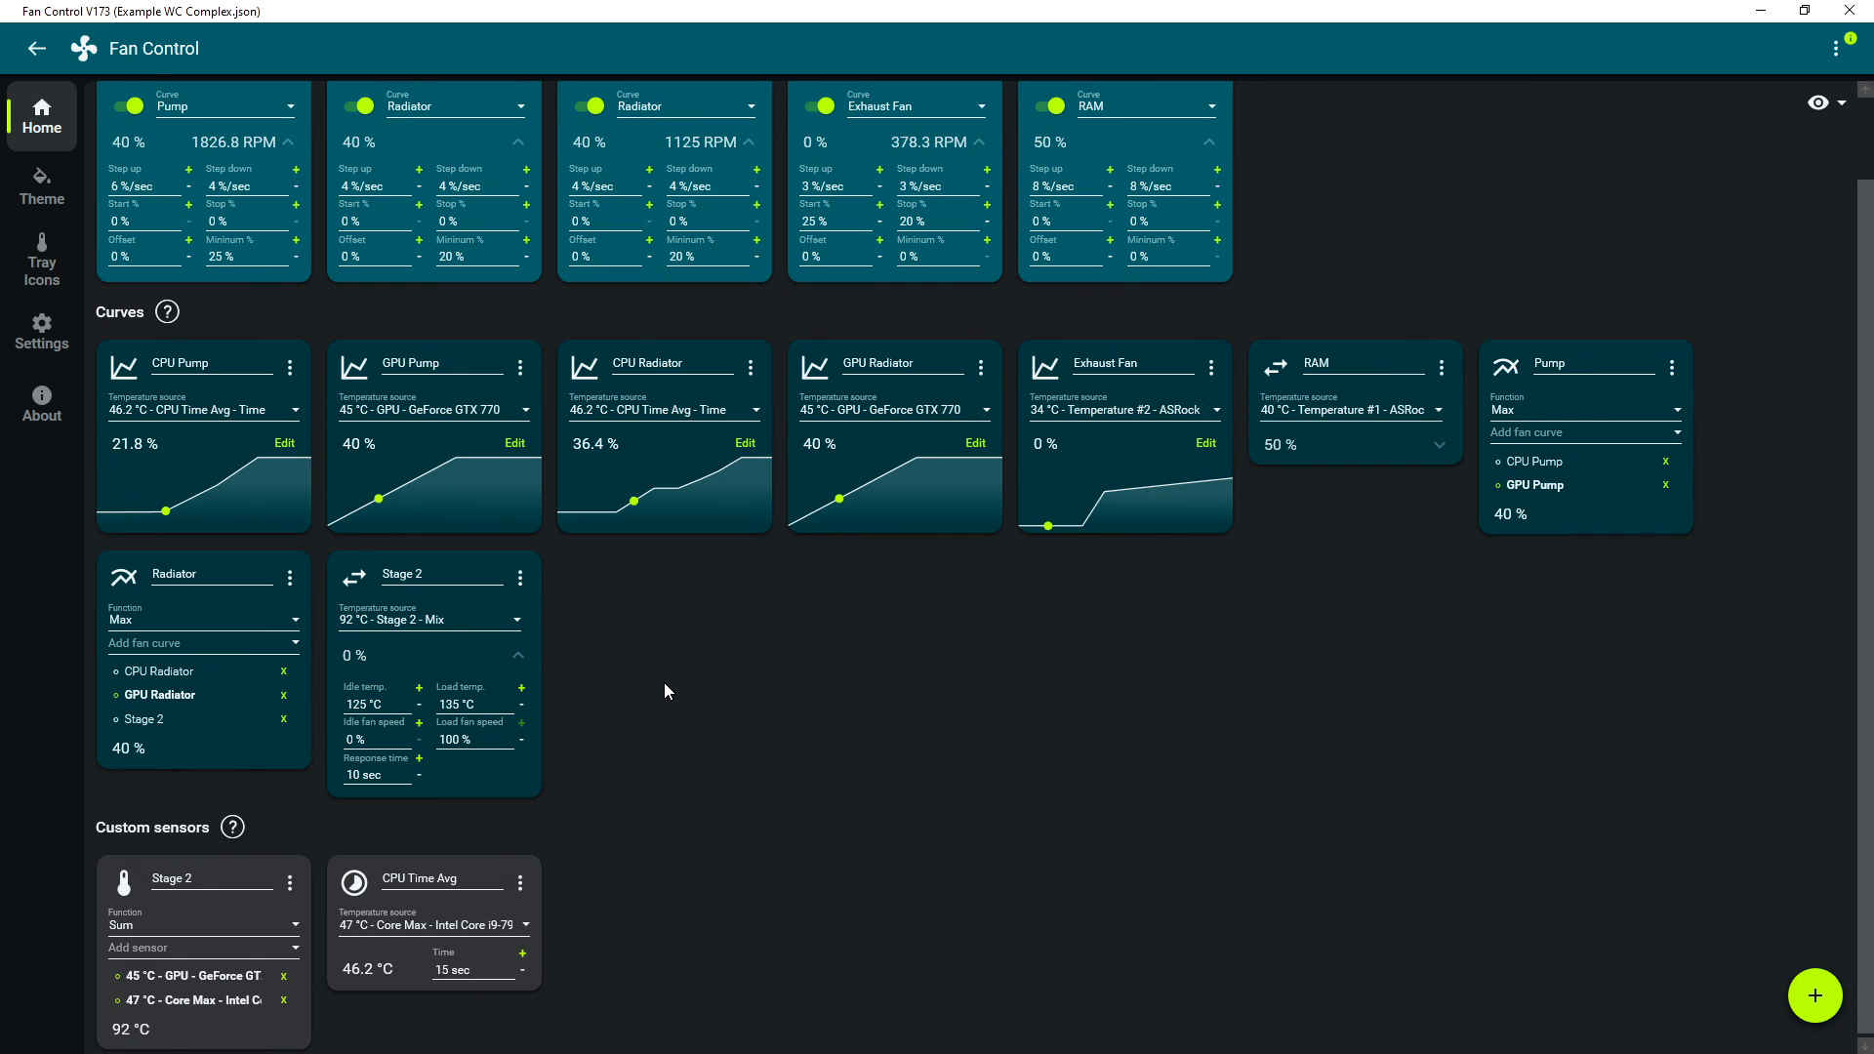
scroll(664, 690, "up", 1)
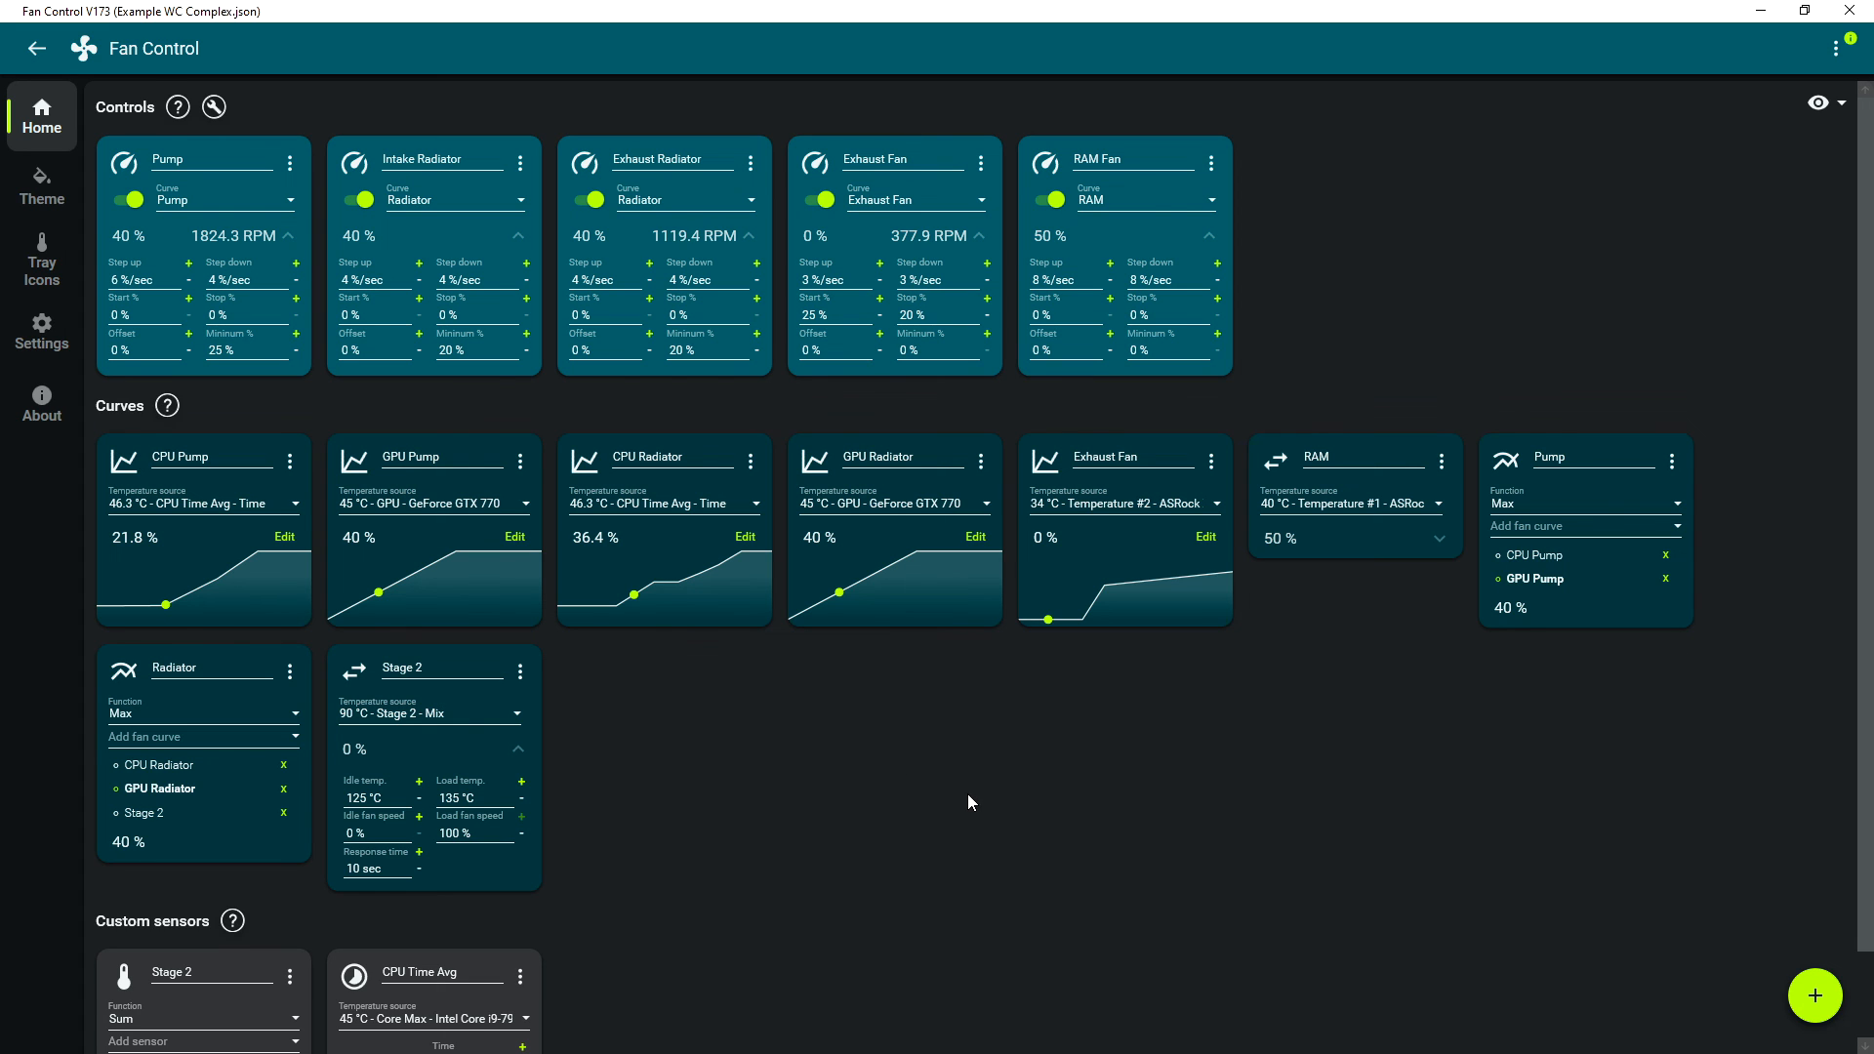
scroll(968, 796, "down", 2)
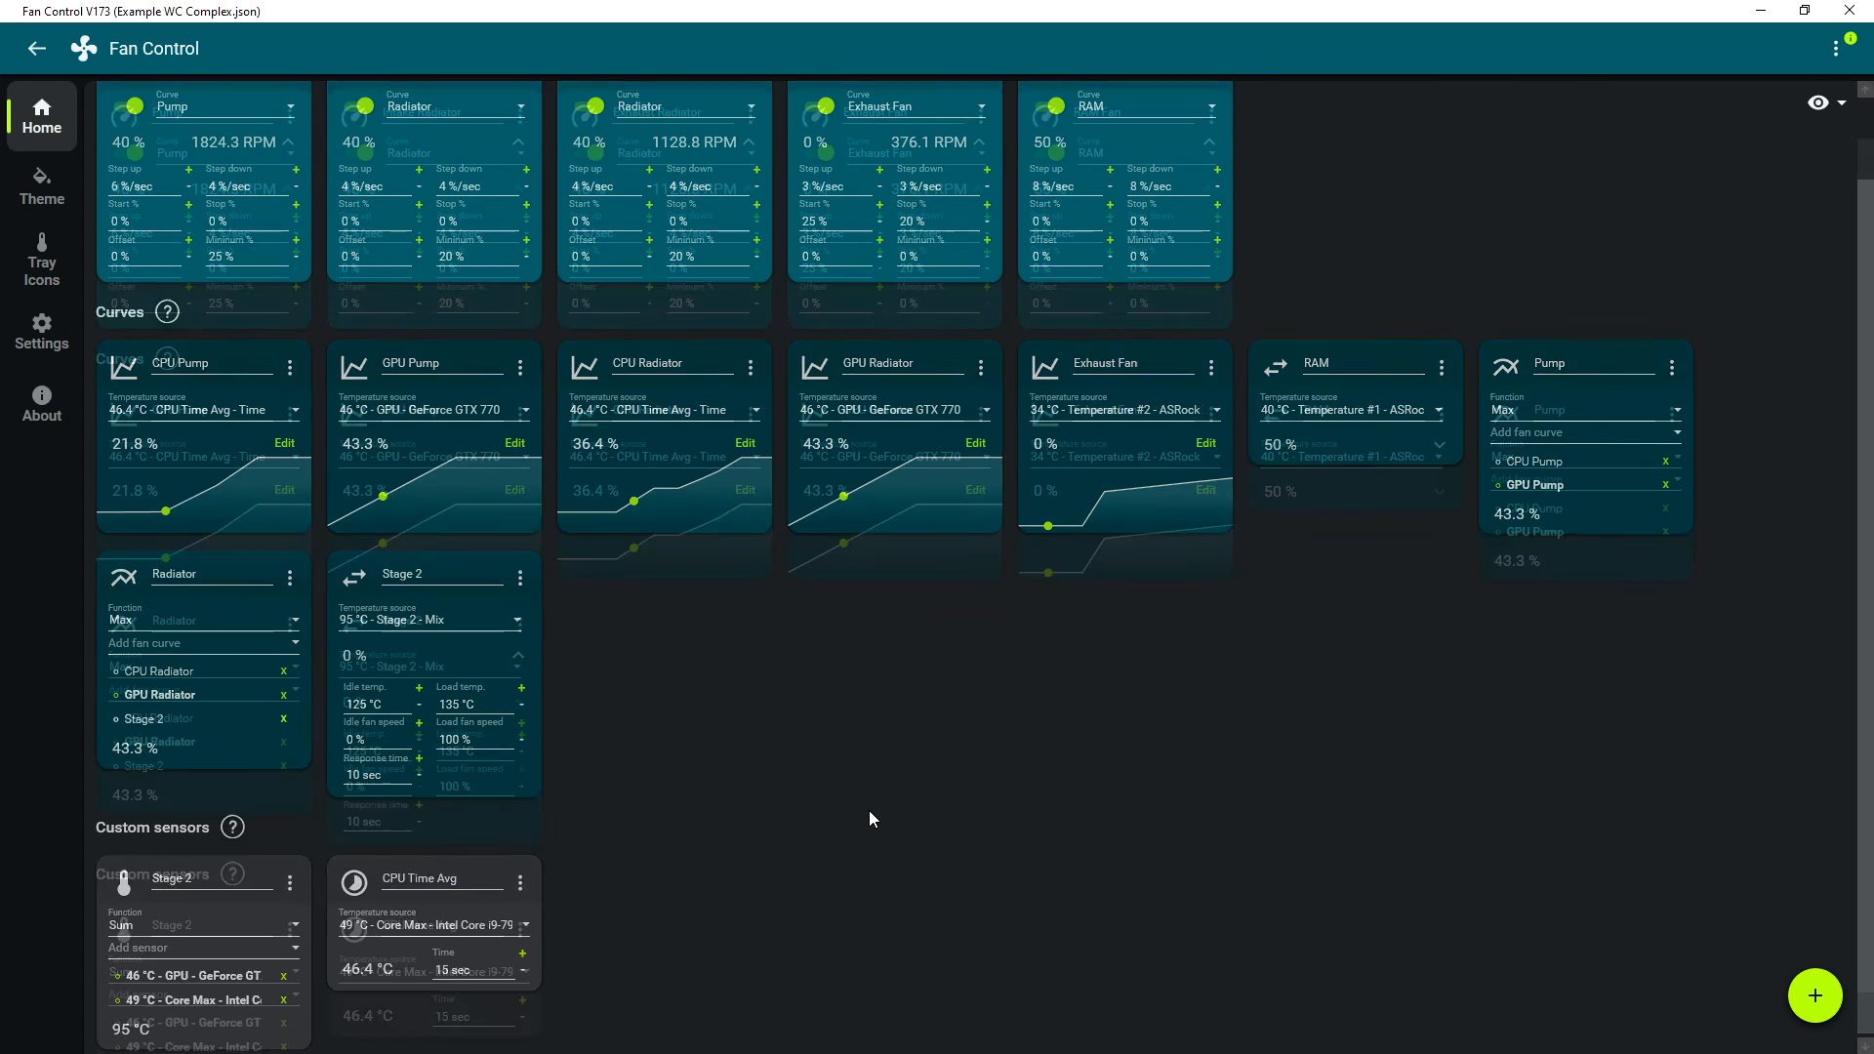
scroll(872, 818, "up", 2)
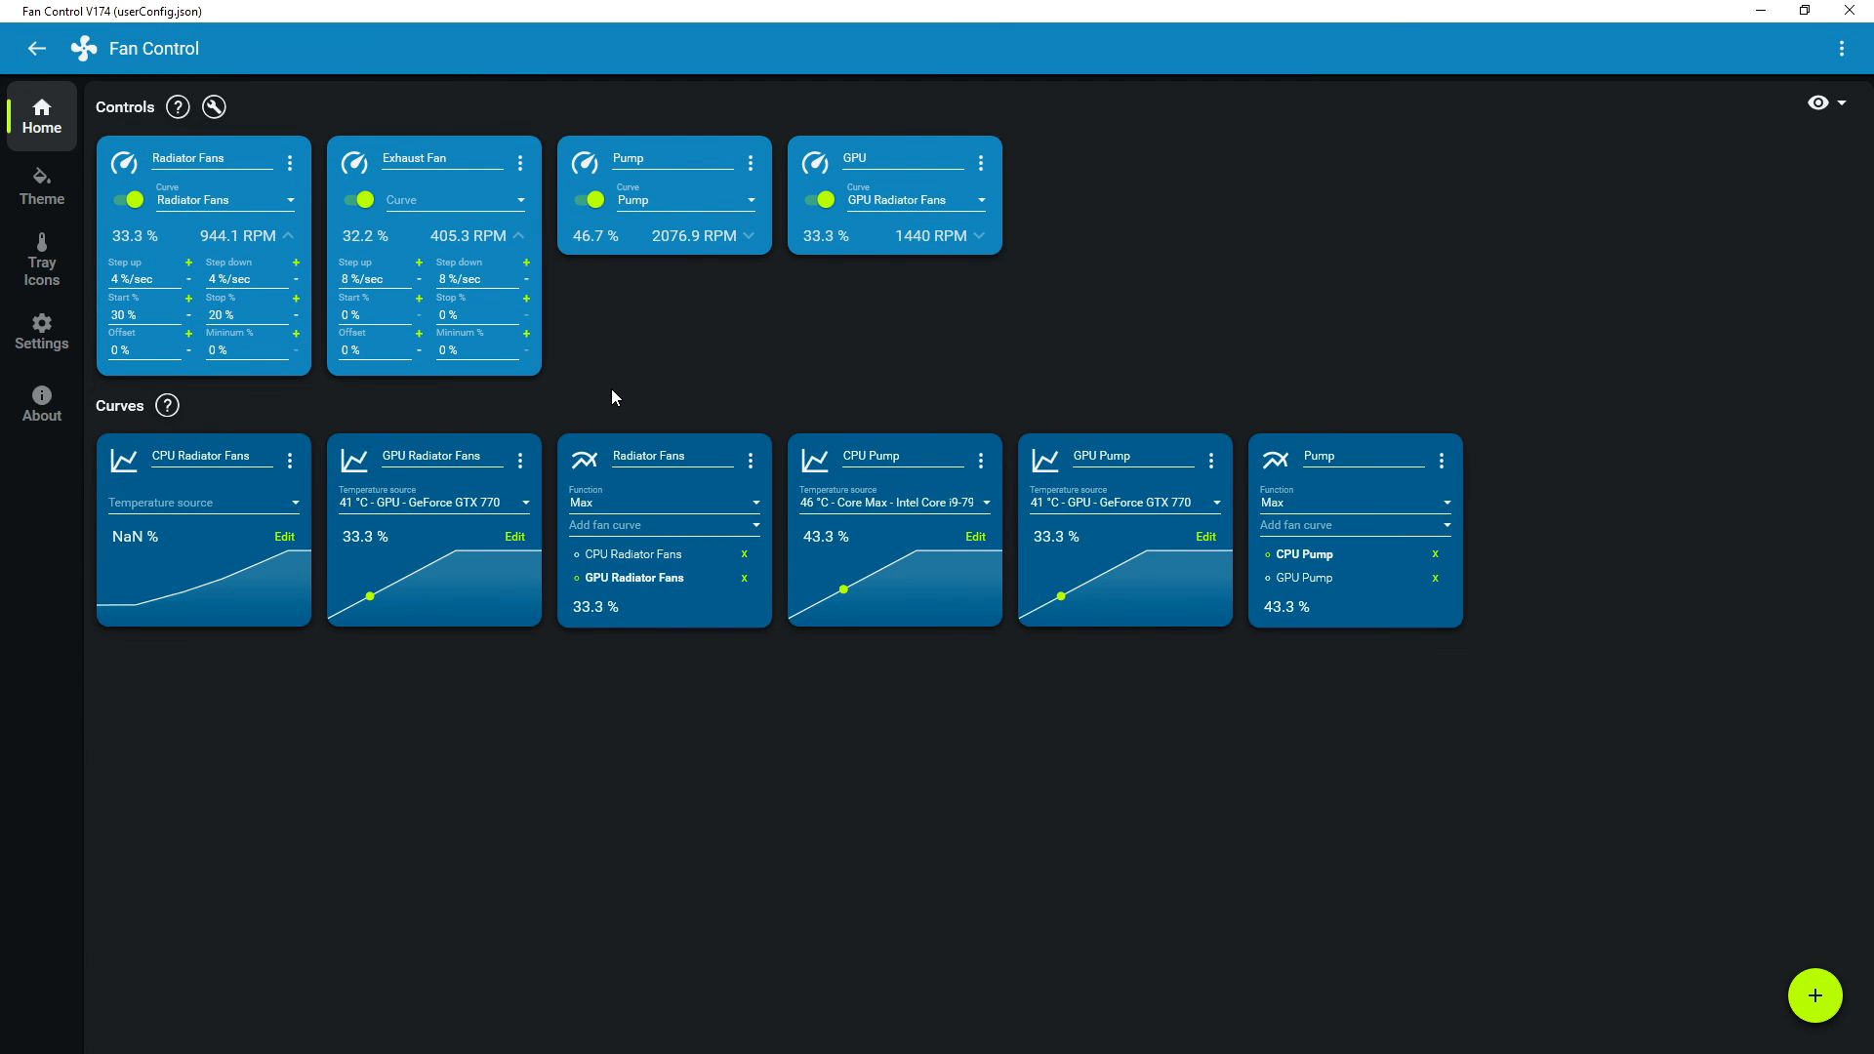
- Visit the theme page, return to the home page, and view the curve and sensor types available without adding one
left_click(54, 174)
left_click(59, 146)
left_click(1810, 999)
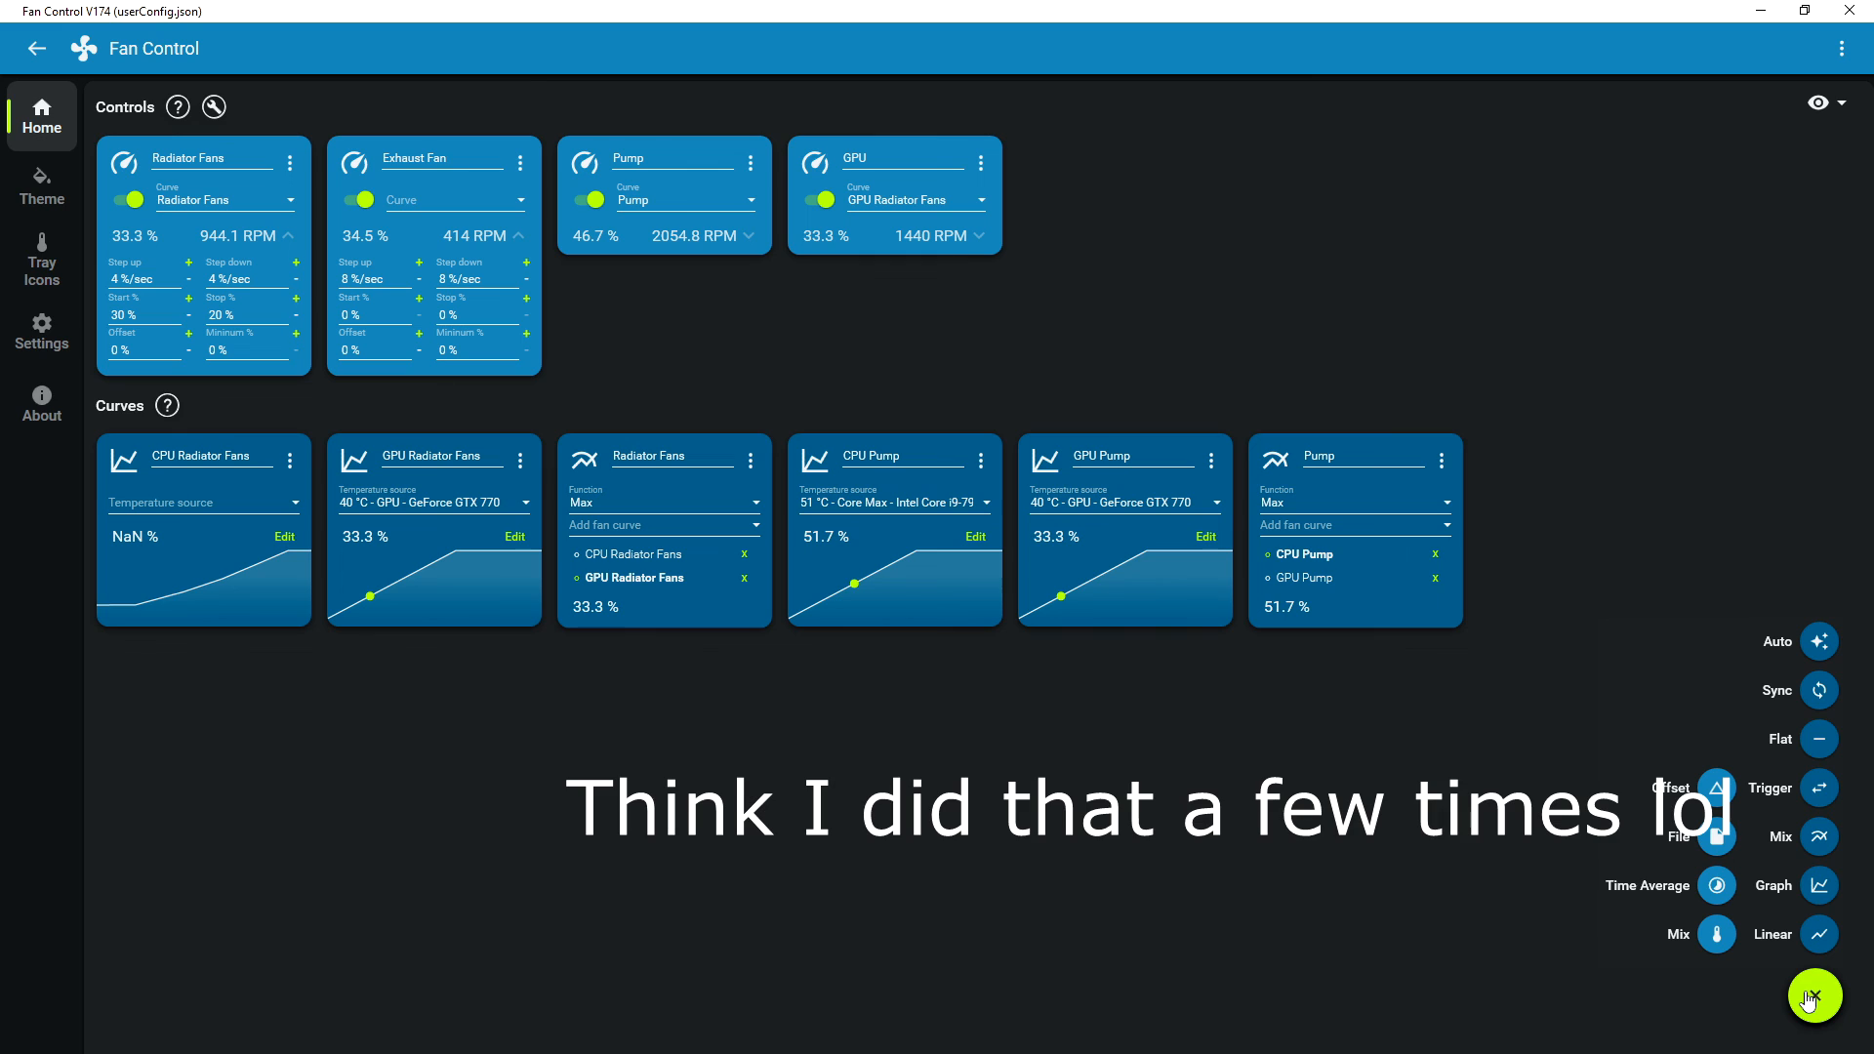
left_click(1811, 996)
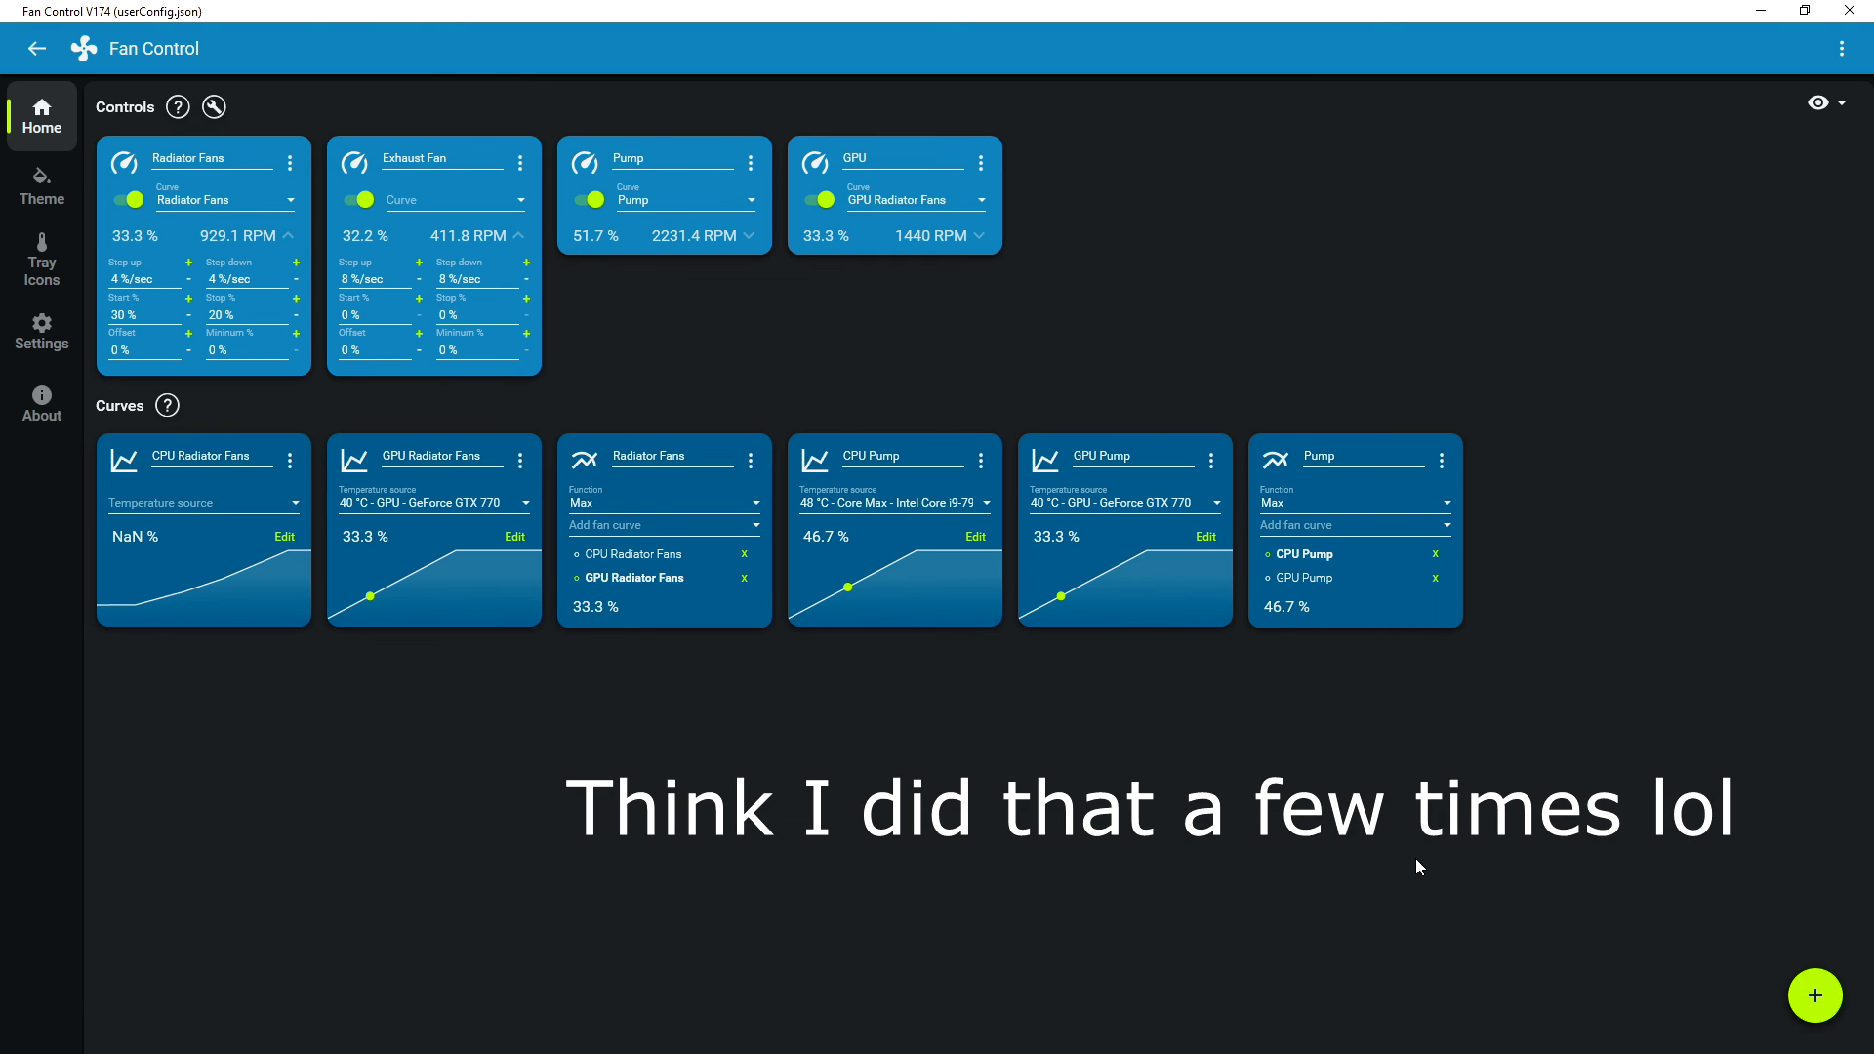